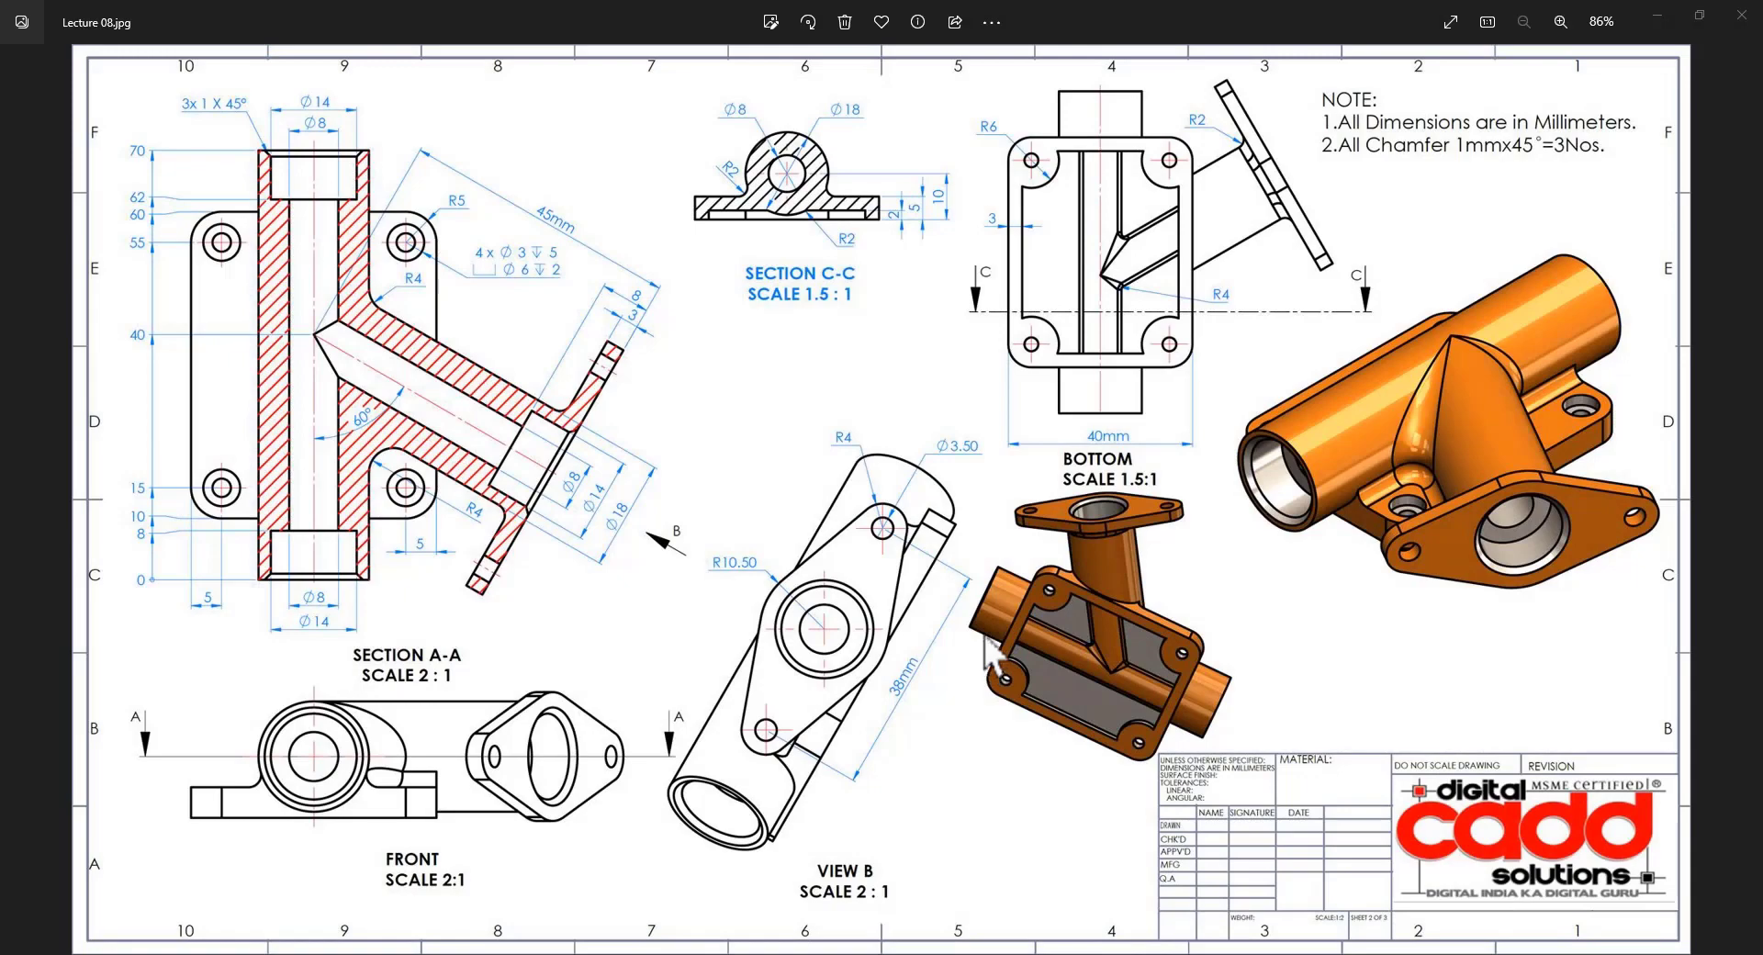
# Step: Examine the dimensioned views and the 3D views of the branched pipe part in the Lecture 08.jpg drawing
pyautogui.scroll(4, 1433, 512)
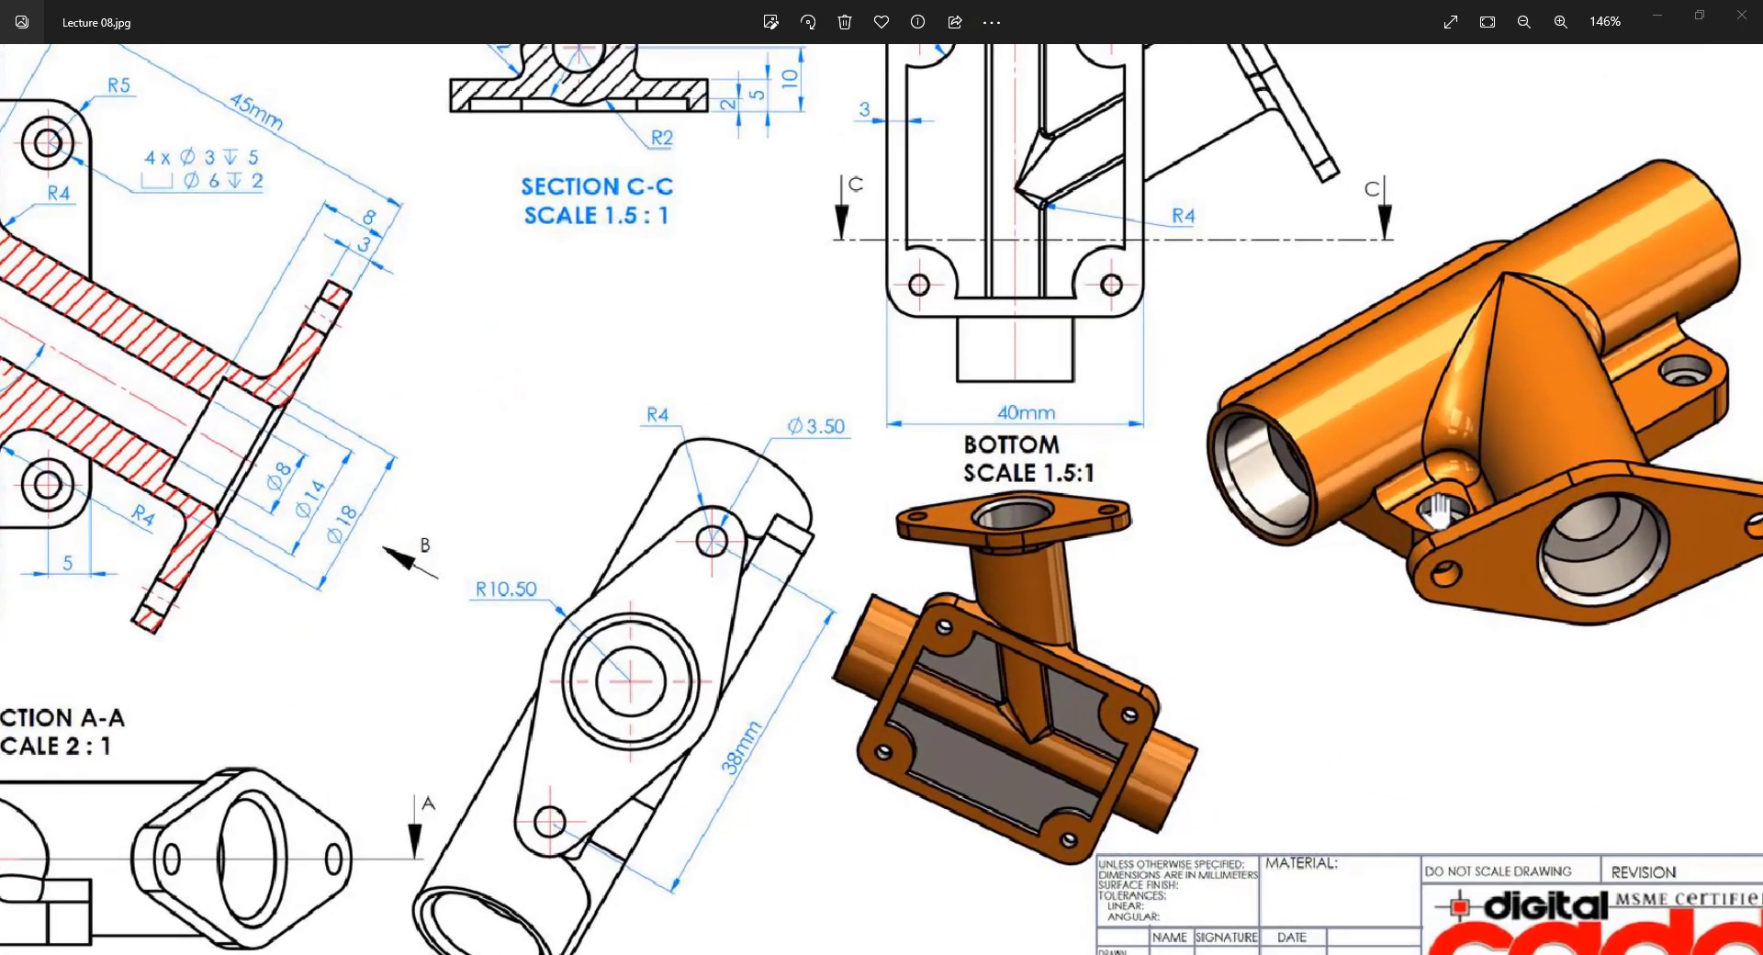
pyautogui.scroll(-4, 1437, 511)
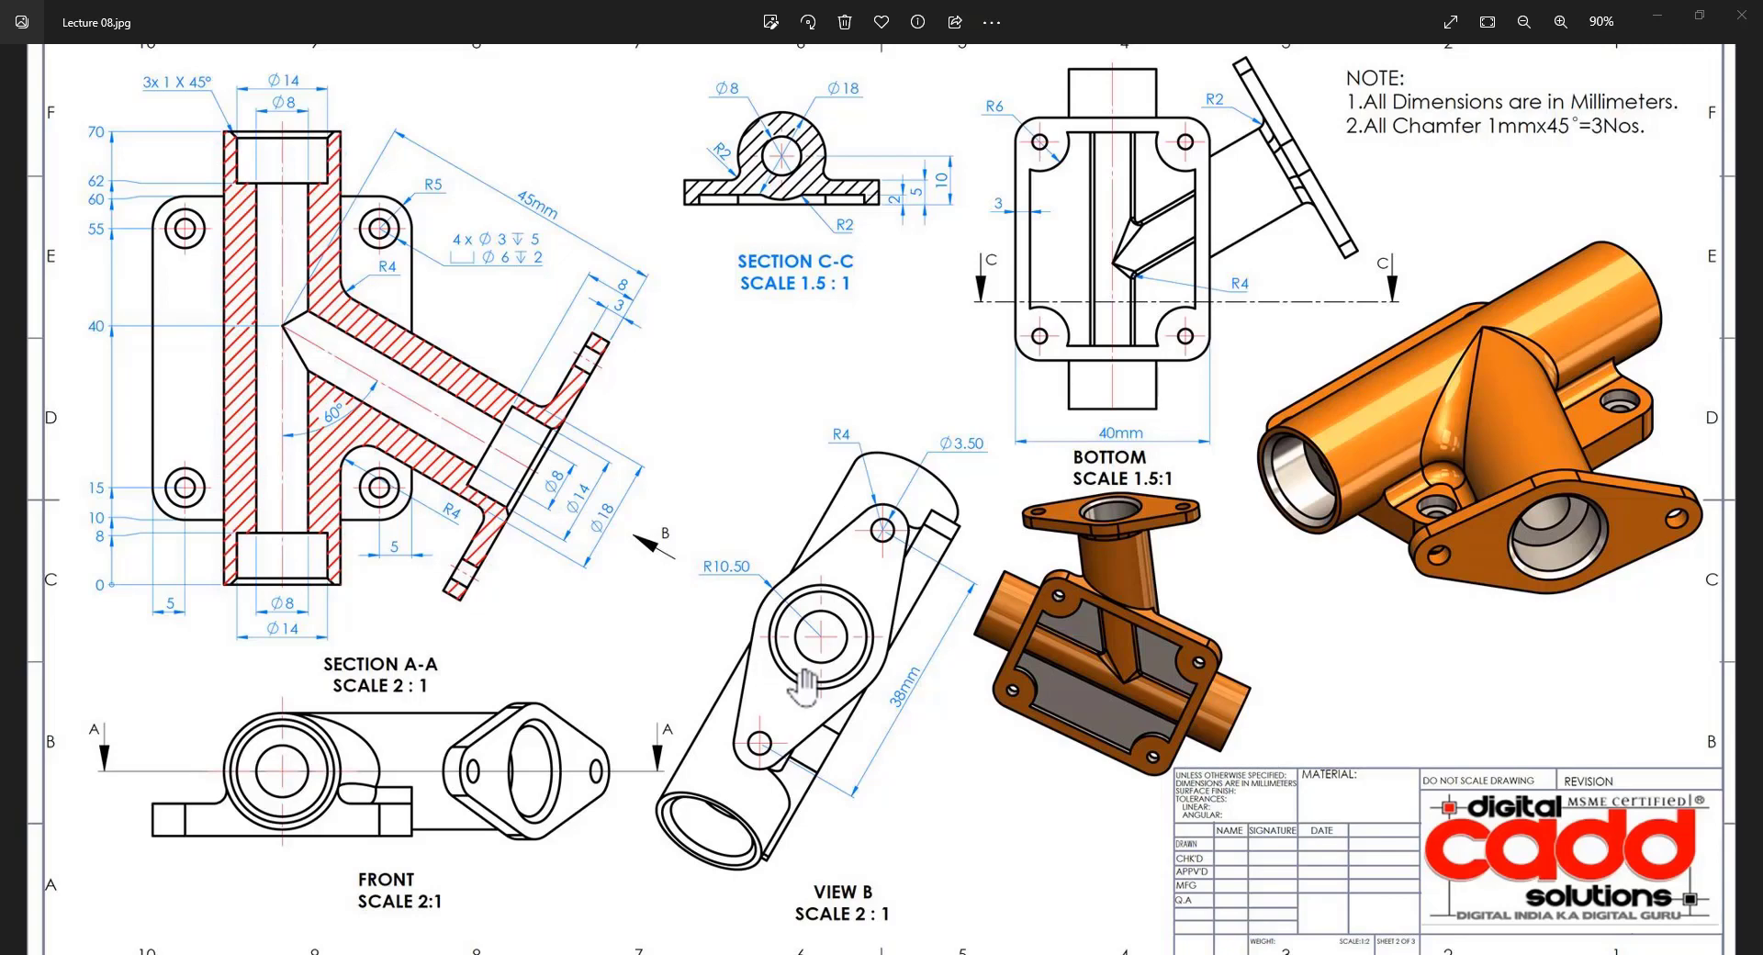
pyautogui.scroll(4, 1171, 780)
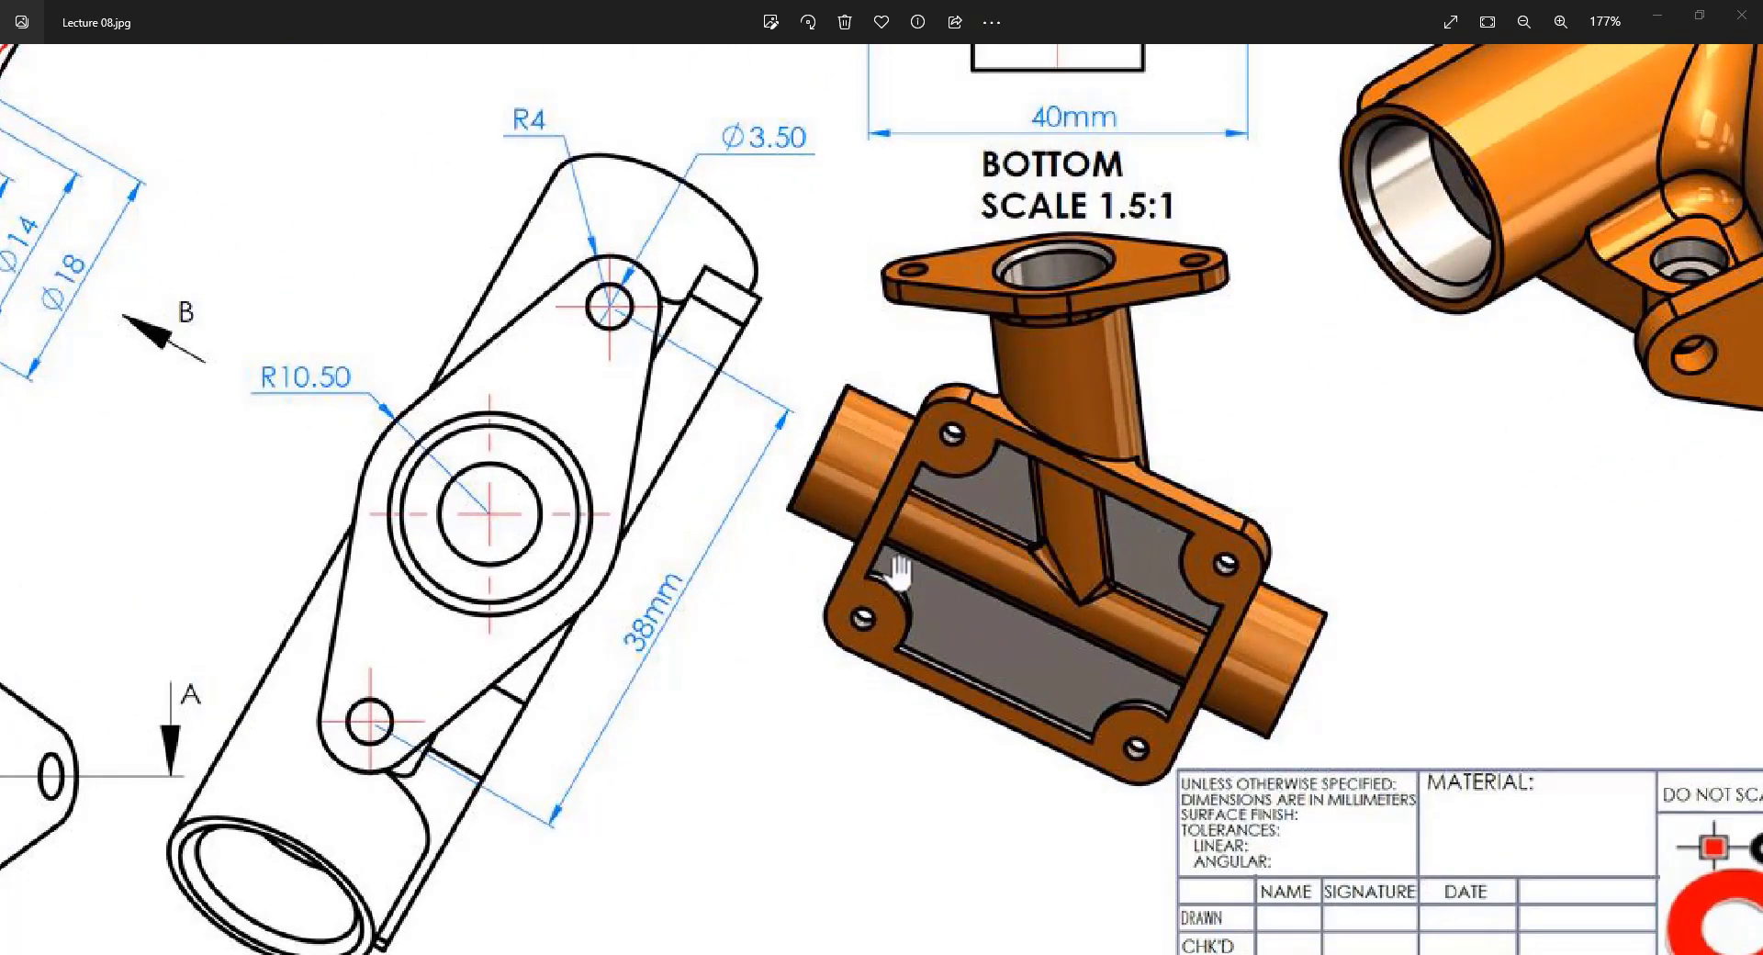
pyautogui.scroll(-4, 1116, 613)
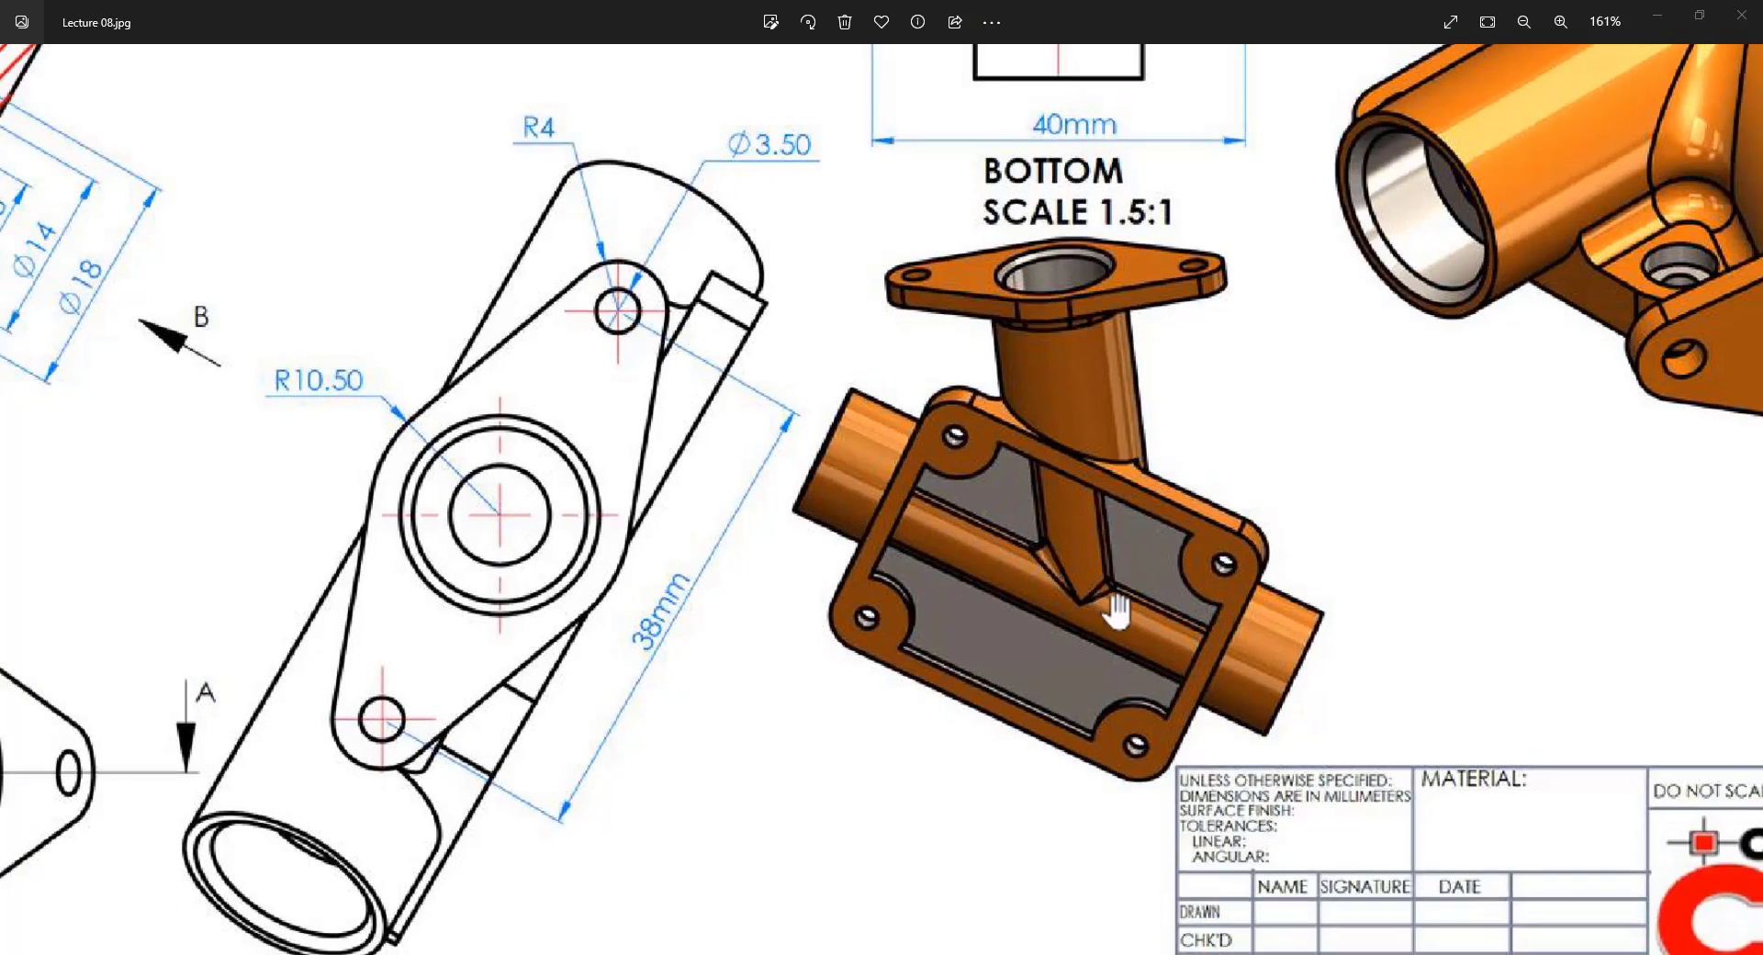
pyautogui.scroll(-3, 1509, 271)
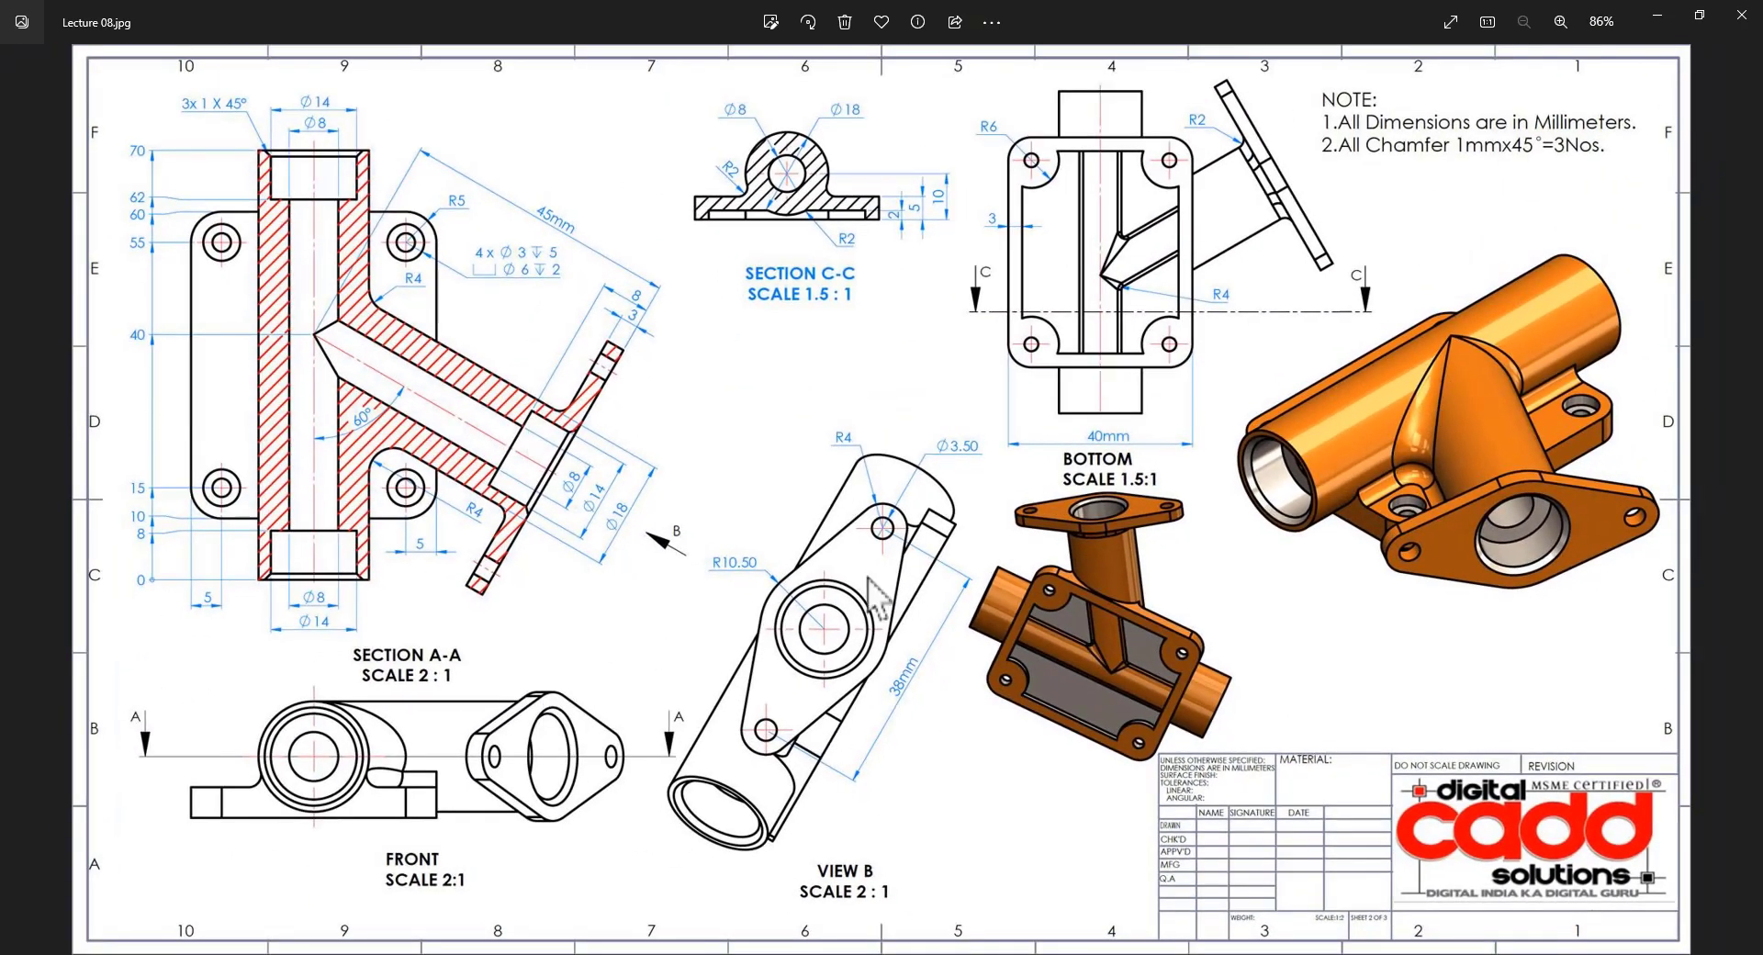
pyautogui.scroll(4, 1126, 715)
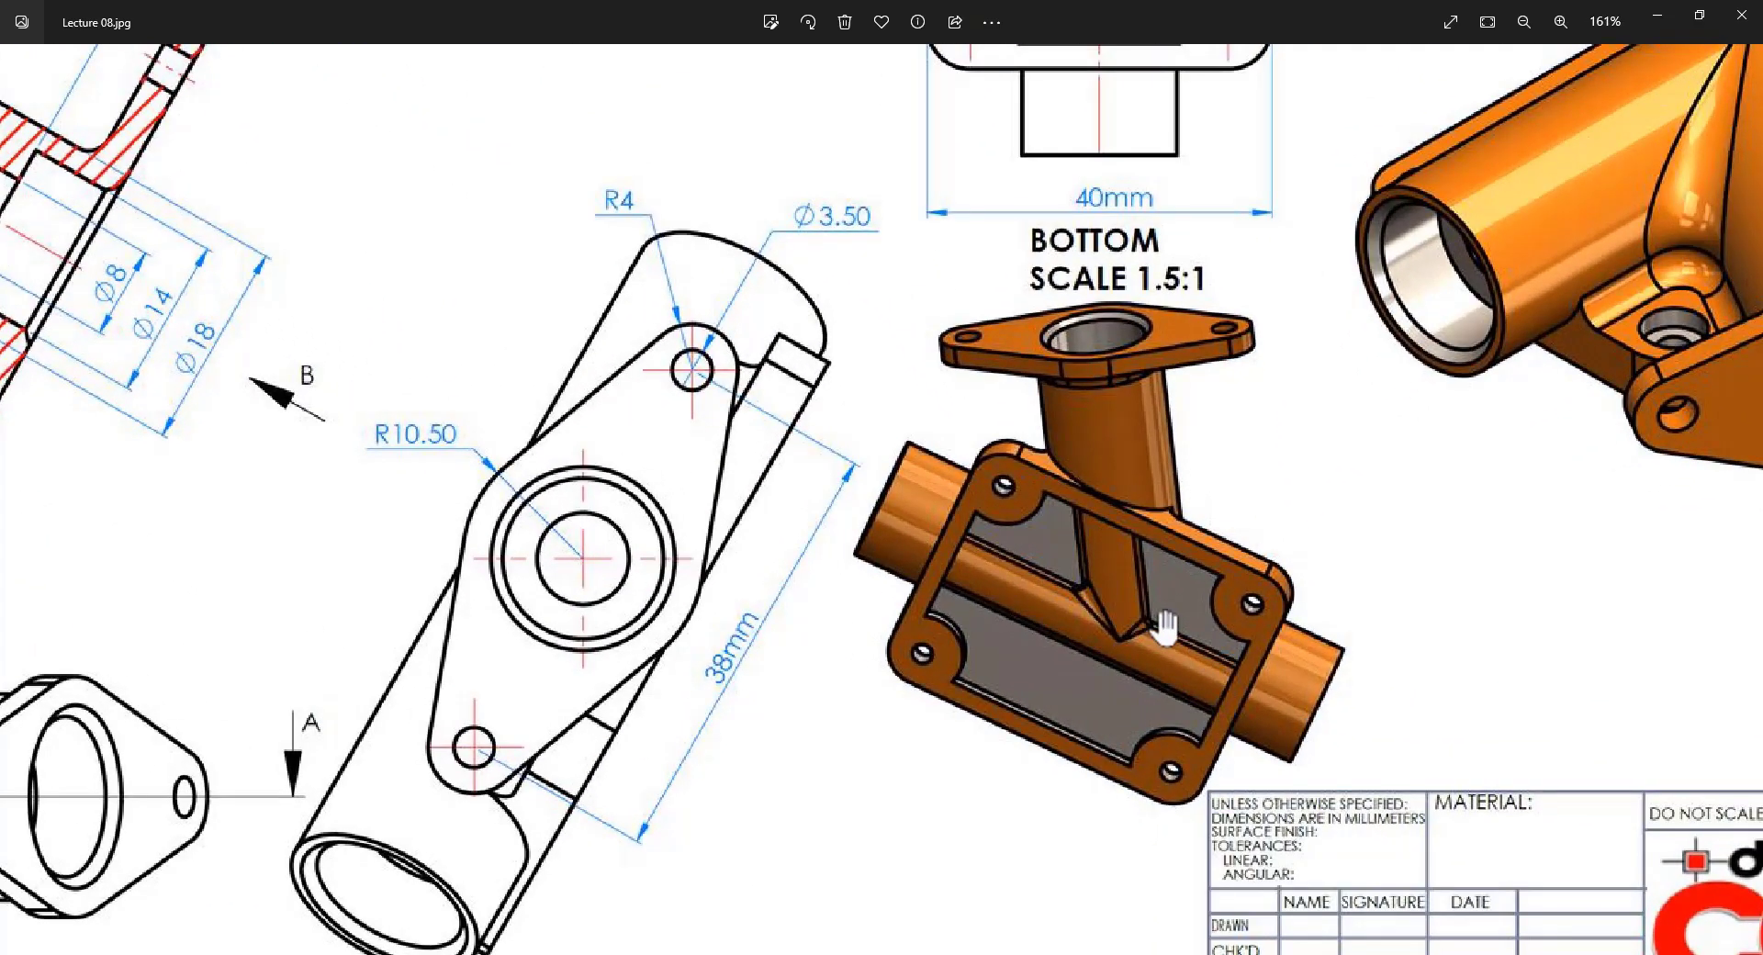
pyautogui.scroll(-3, 1165, 628)
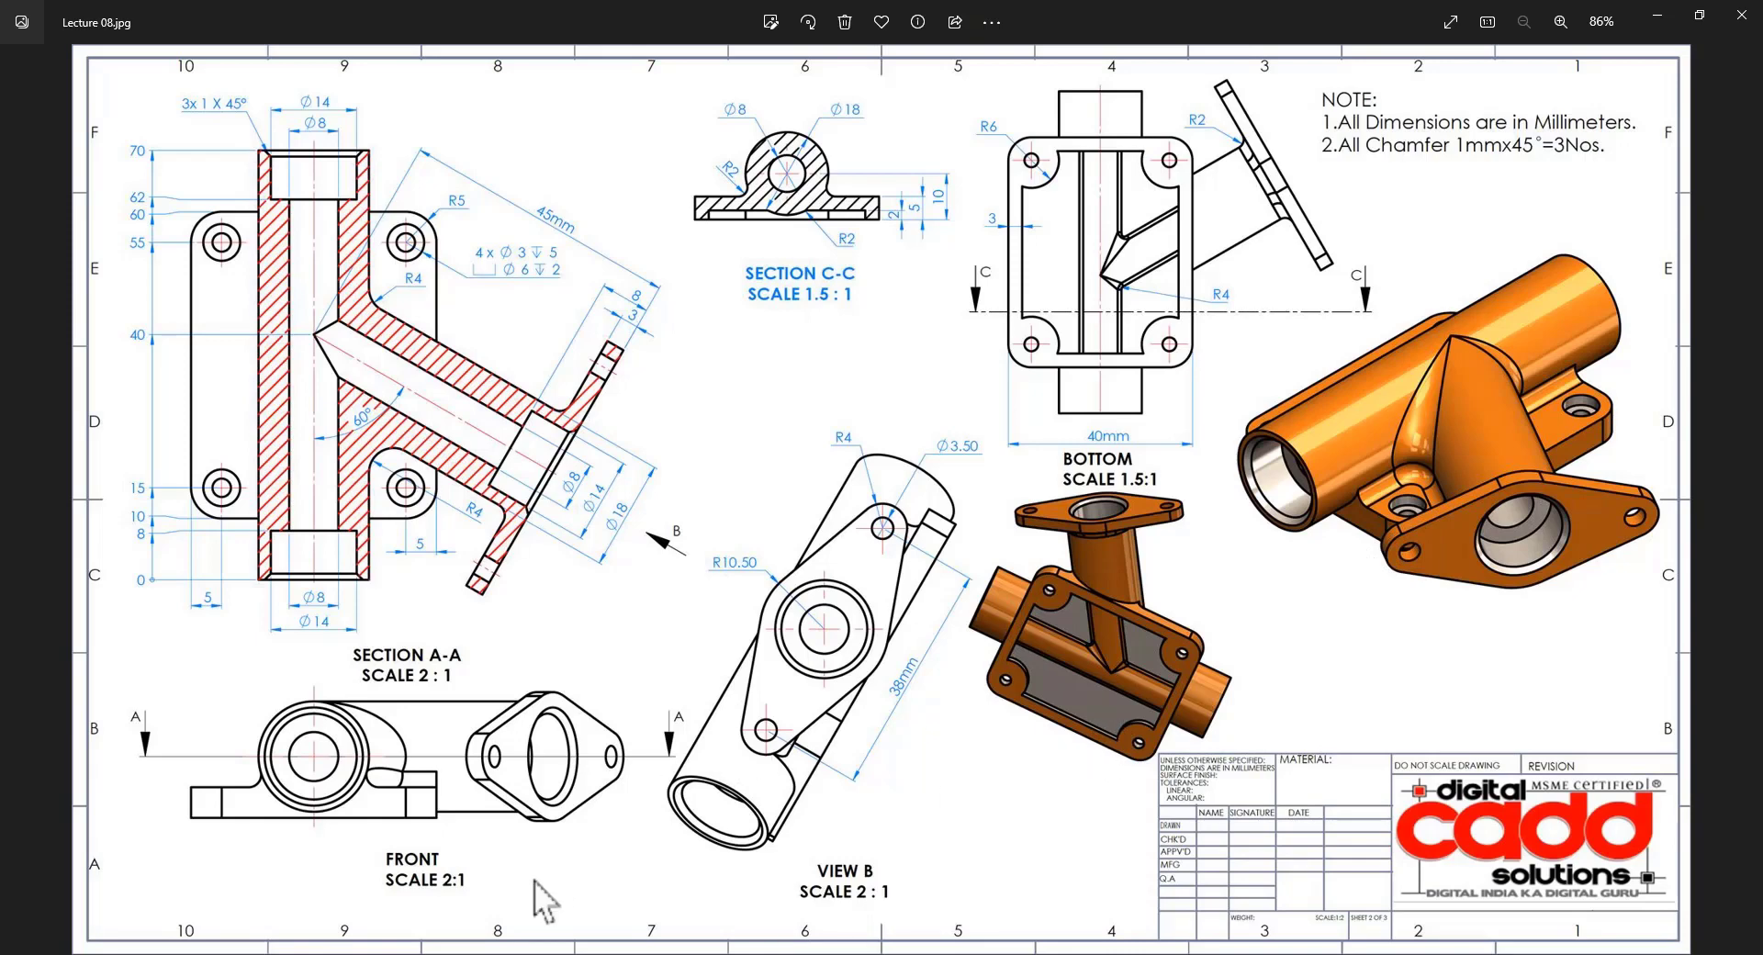
# Step: Switch to Creo Parametric and create a solid part using the mmns_harn_part_abs template instead of the default template
pyautogui.hotkey('alt', 'Tab')
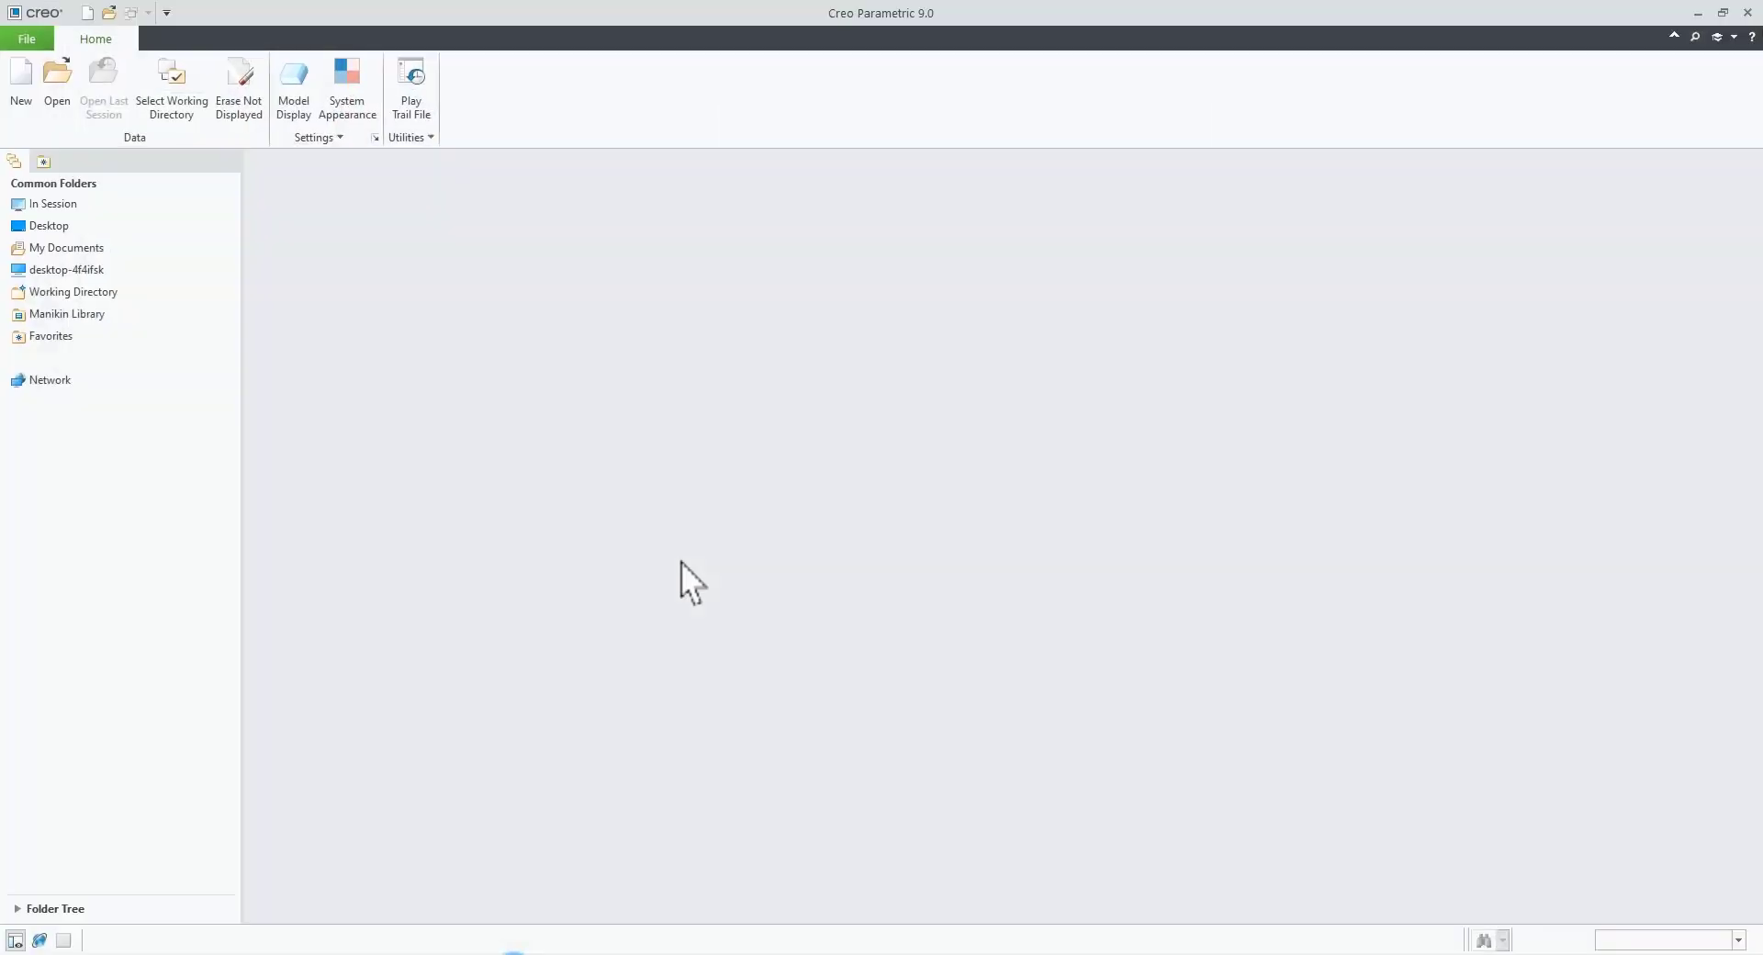
pyautogui.click(15, 83)
pyautogui.click(792, 628)
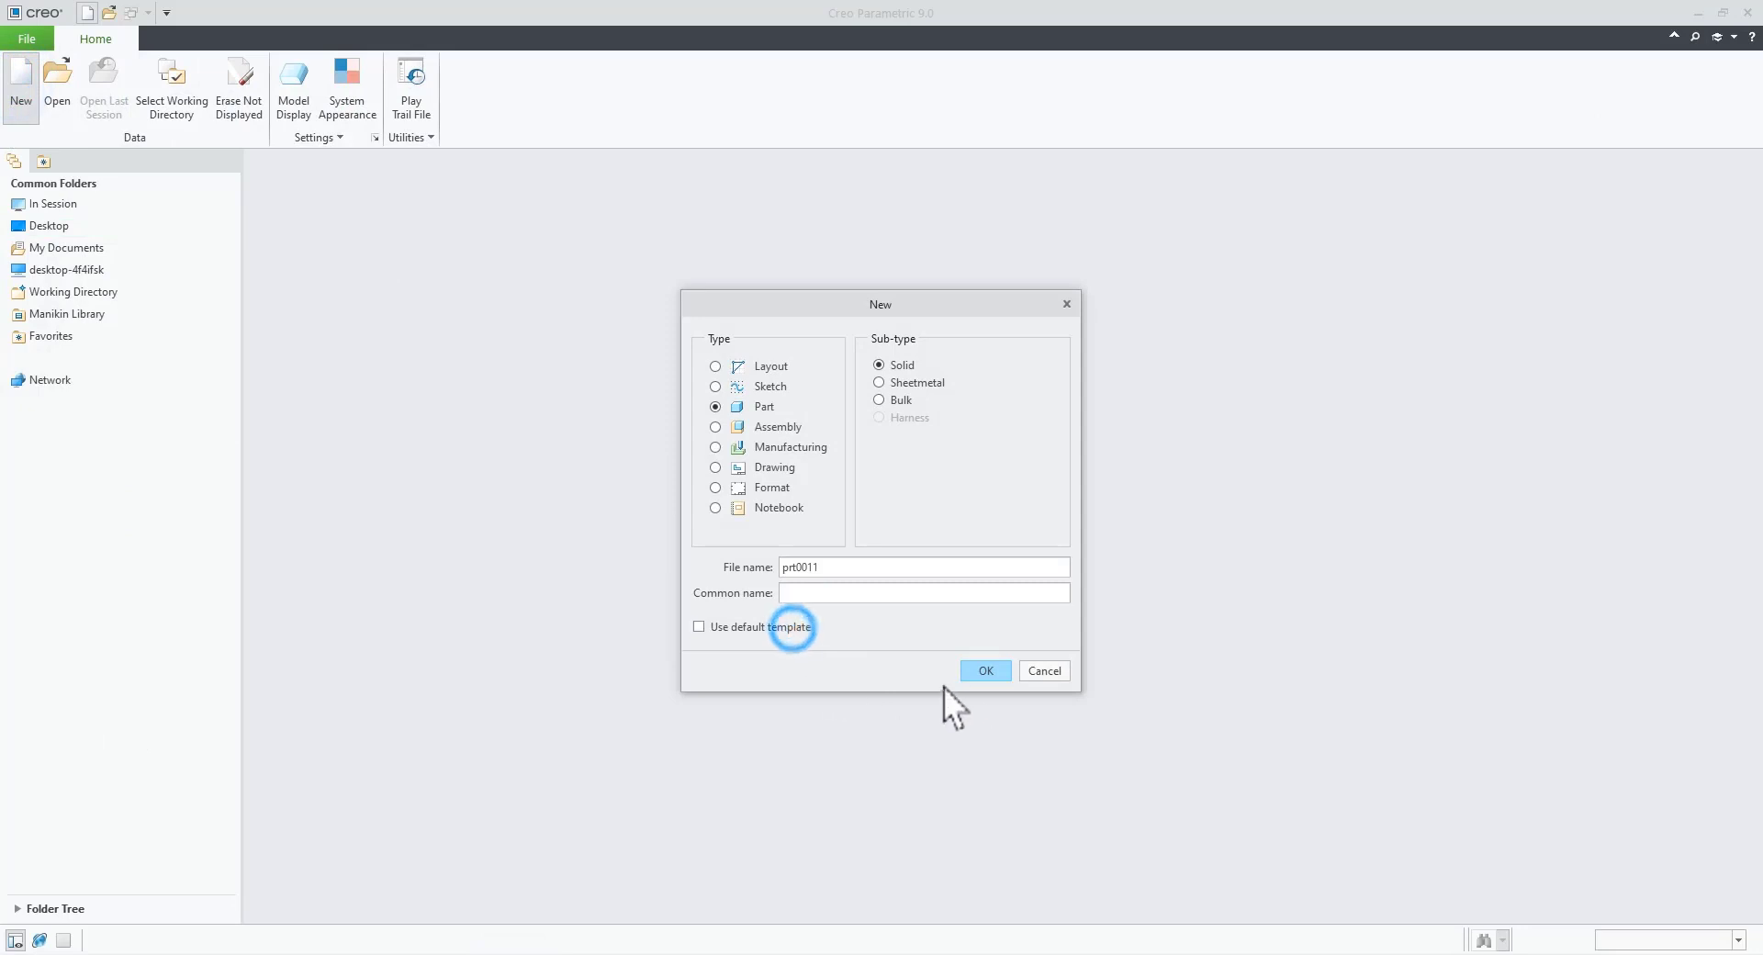
pyautogui.click(981, 672)
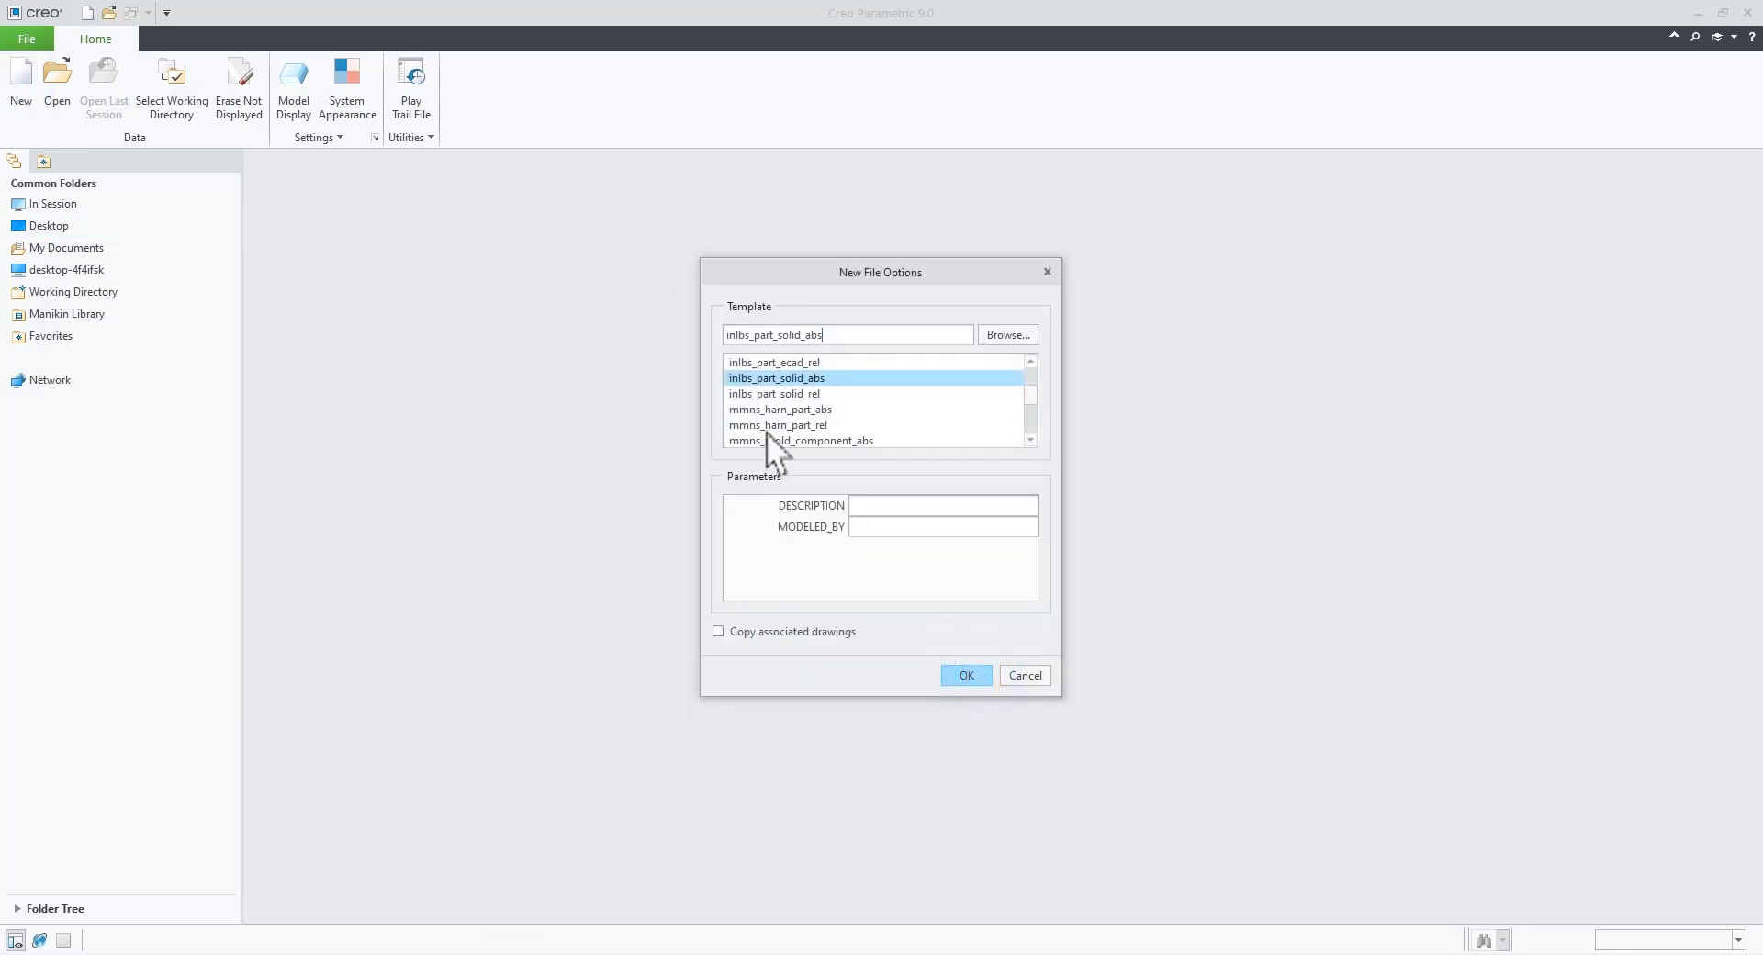
pyautogui.click(775, 410)
pyautogui.click(966, 676)
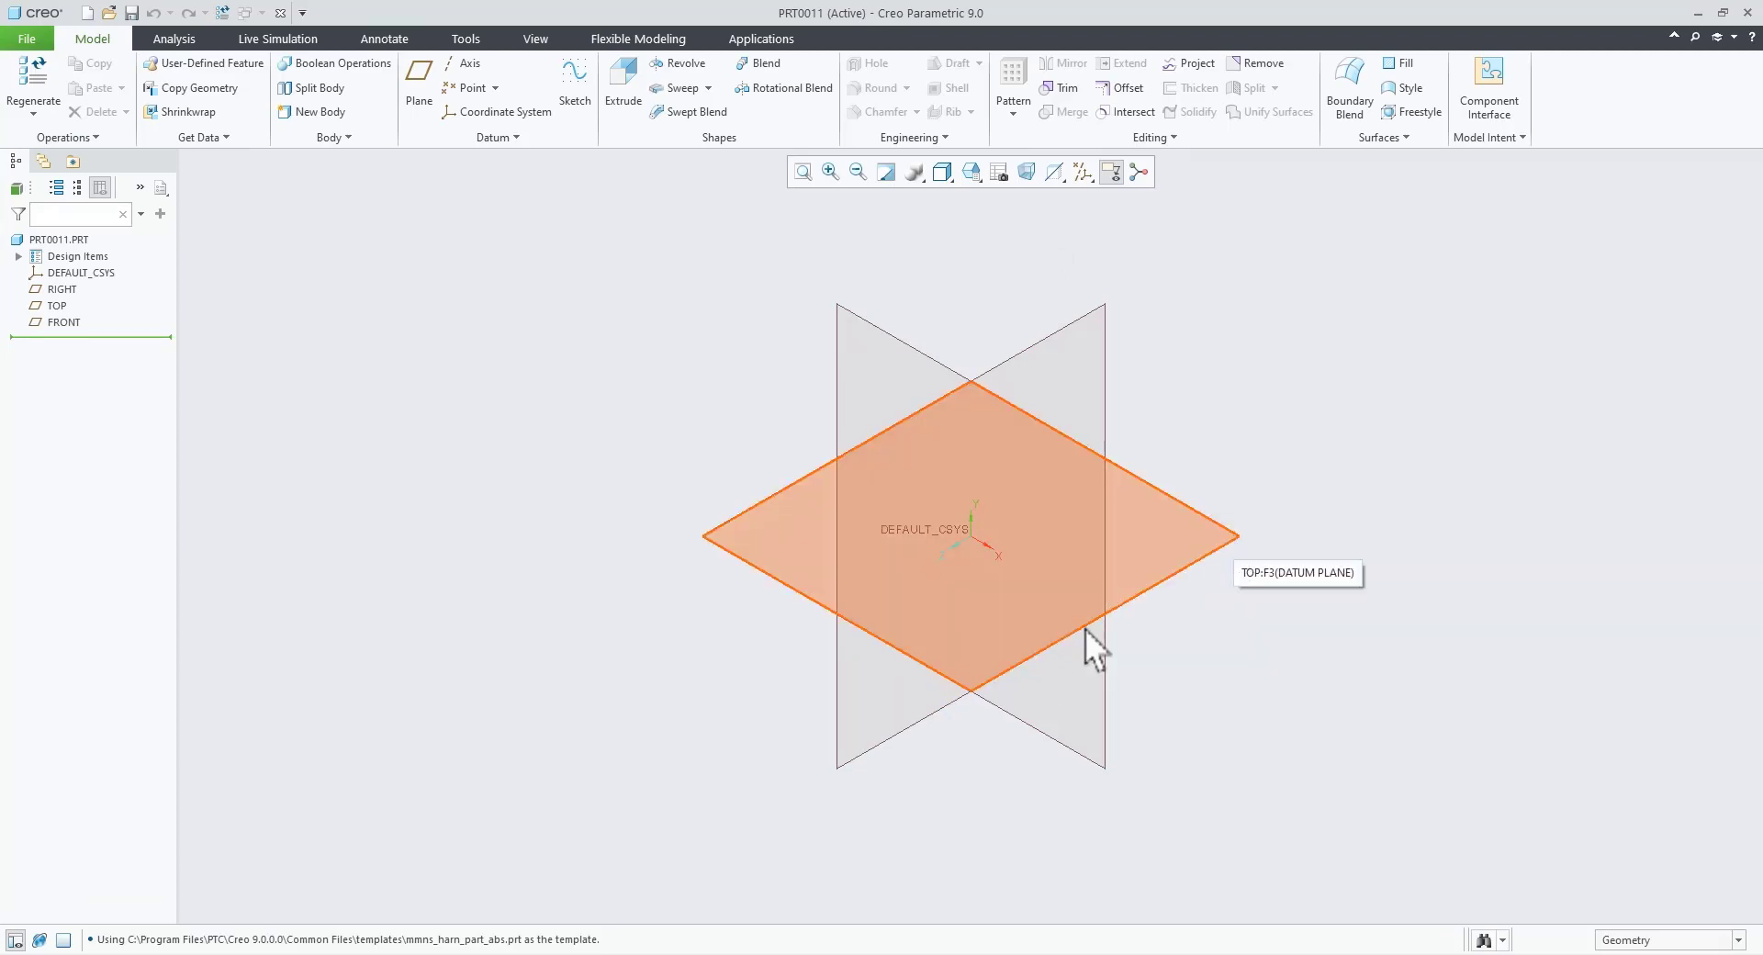
# Step: Start a sketch on the TOP datum plane and turn off the display of all datum features
pyautogui.hotkey('alt', 'Tab')
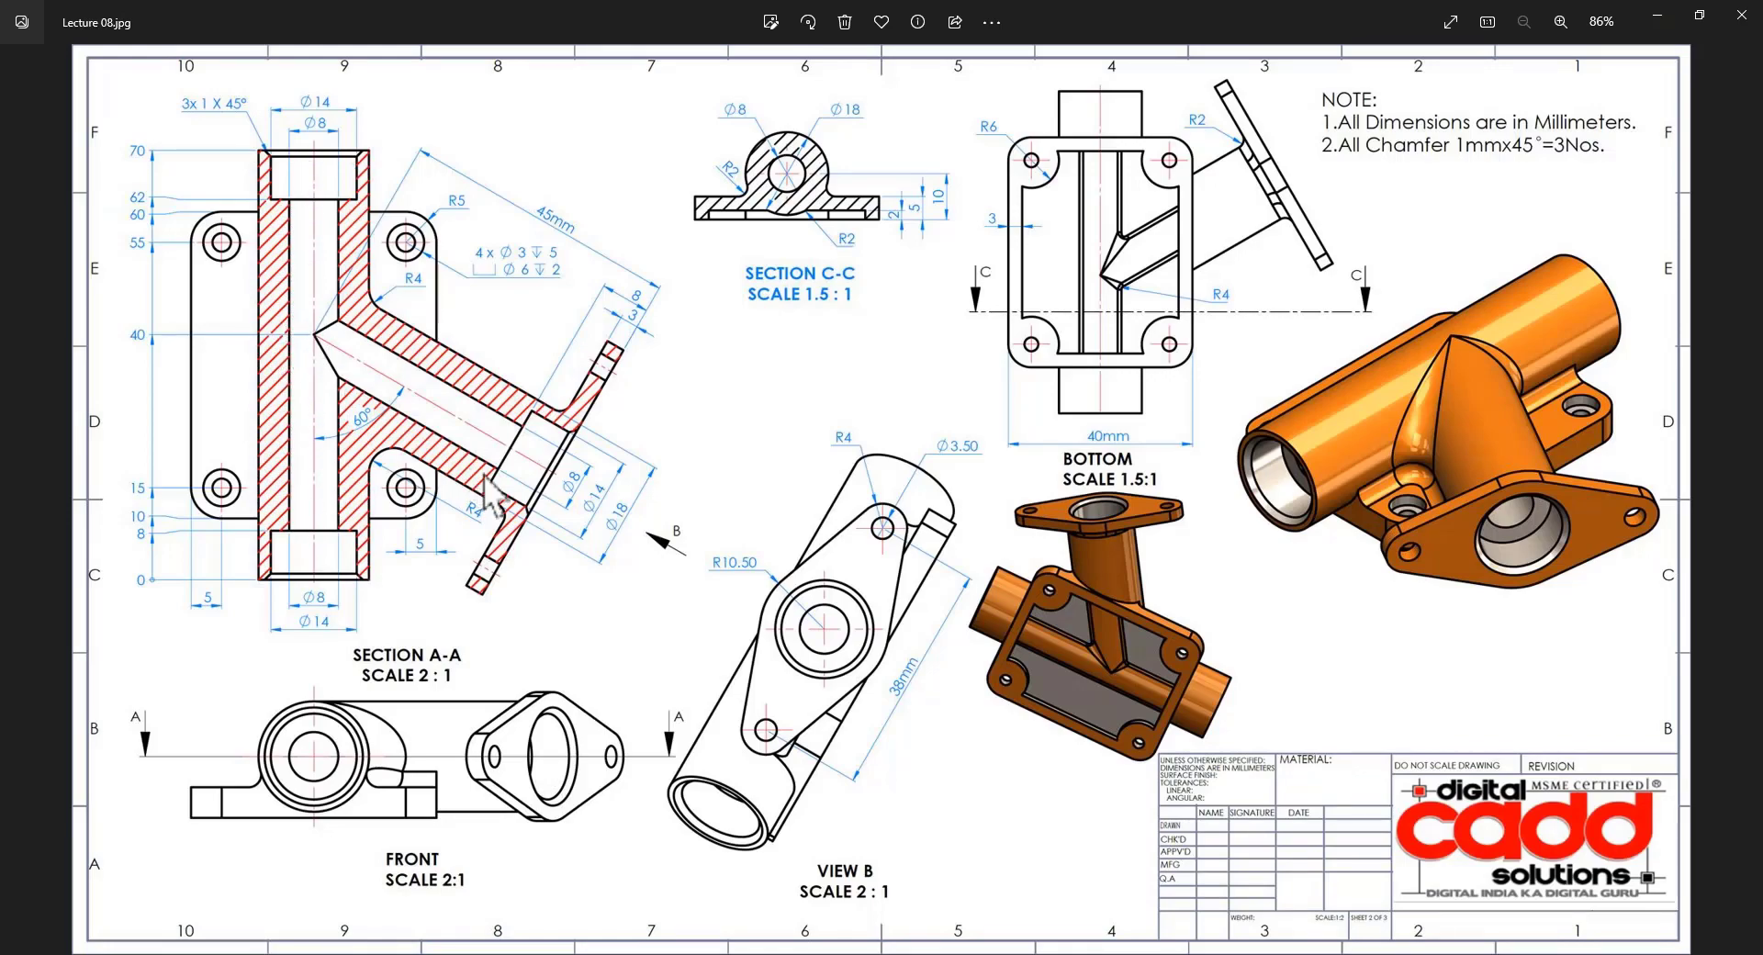
pyautogui.keyDown('ctrl'); pyautogui.scroll(2, 313, 427); pyautogui.keyUp('ctrl')
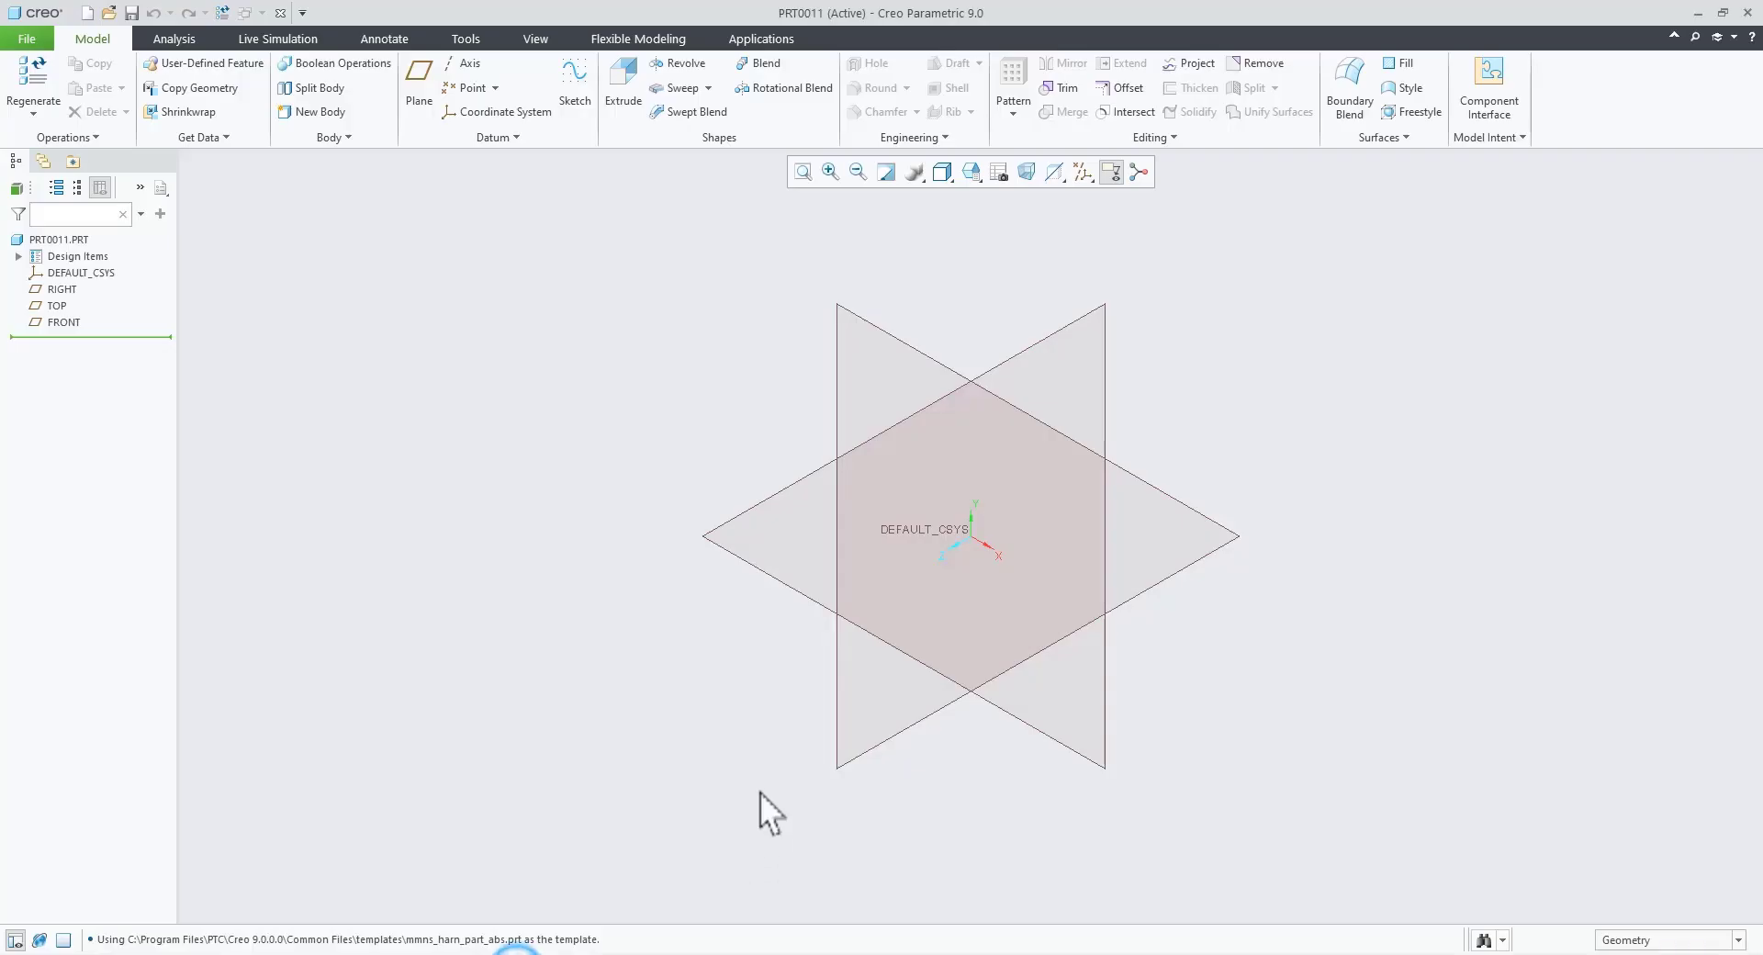
pyautogui.click(1234, 537)
pyautogui.click(1246, 476)
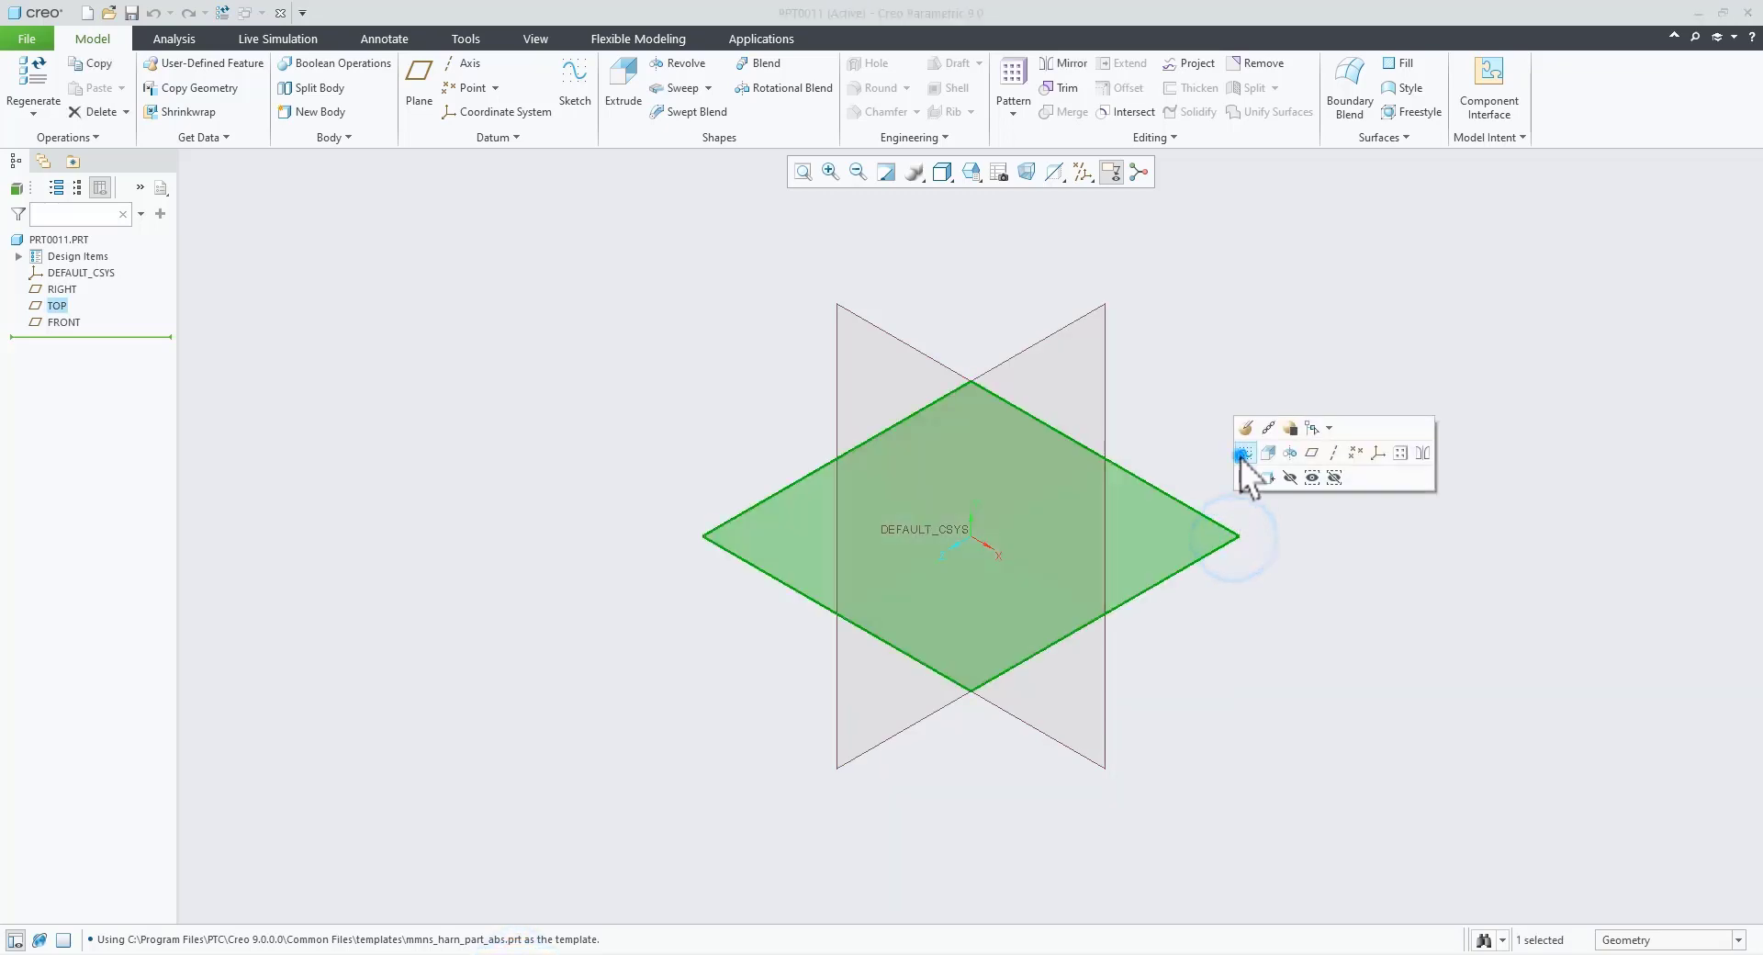
pyautogui.click(513, 560)
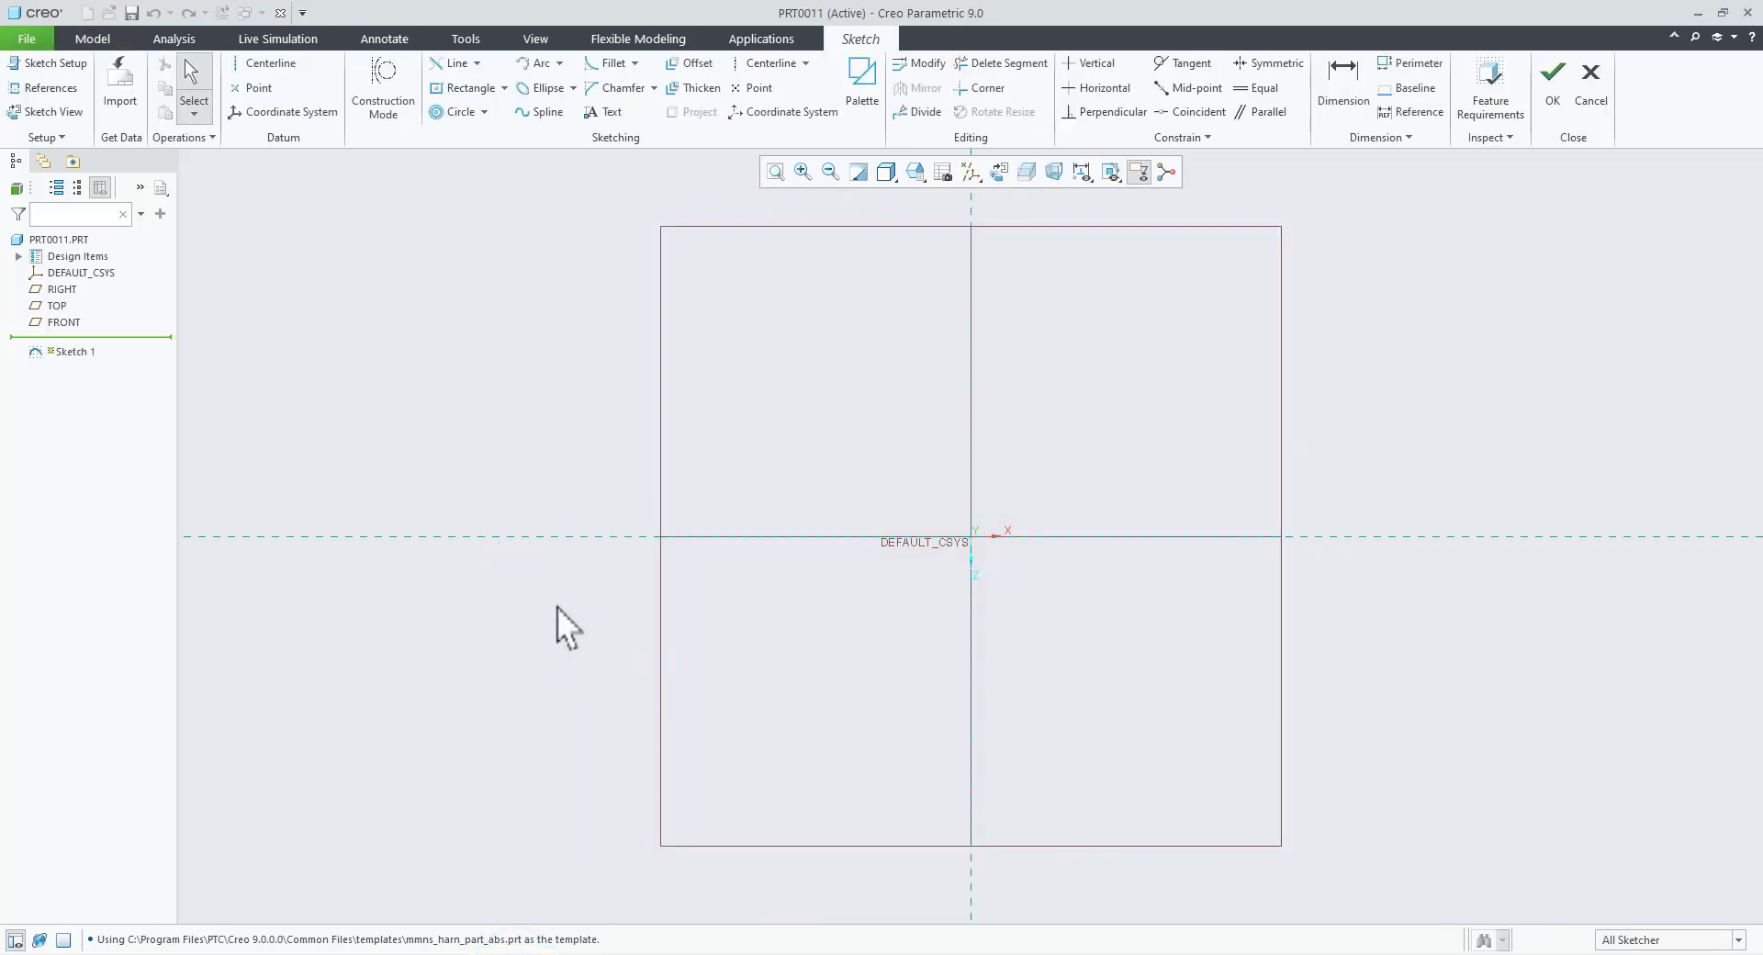
pyautogui.scroll(2, 567, 608)
pyautogui.scroll(-1, 992, 422)
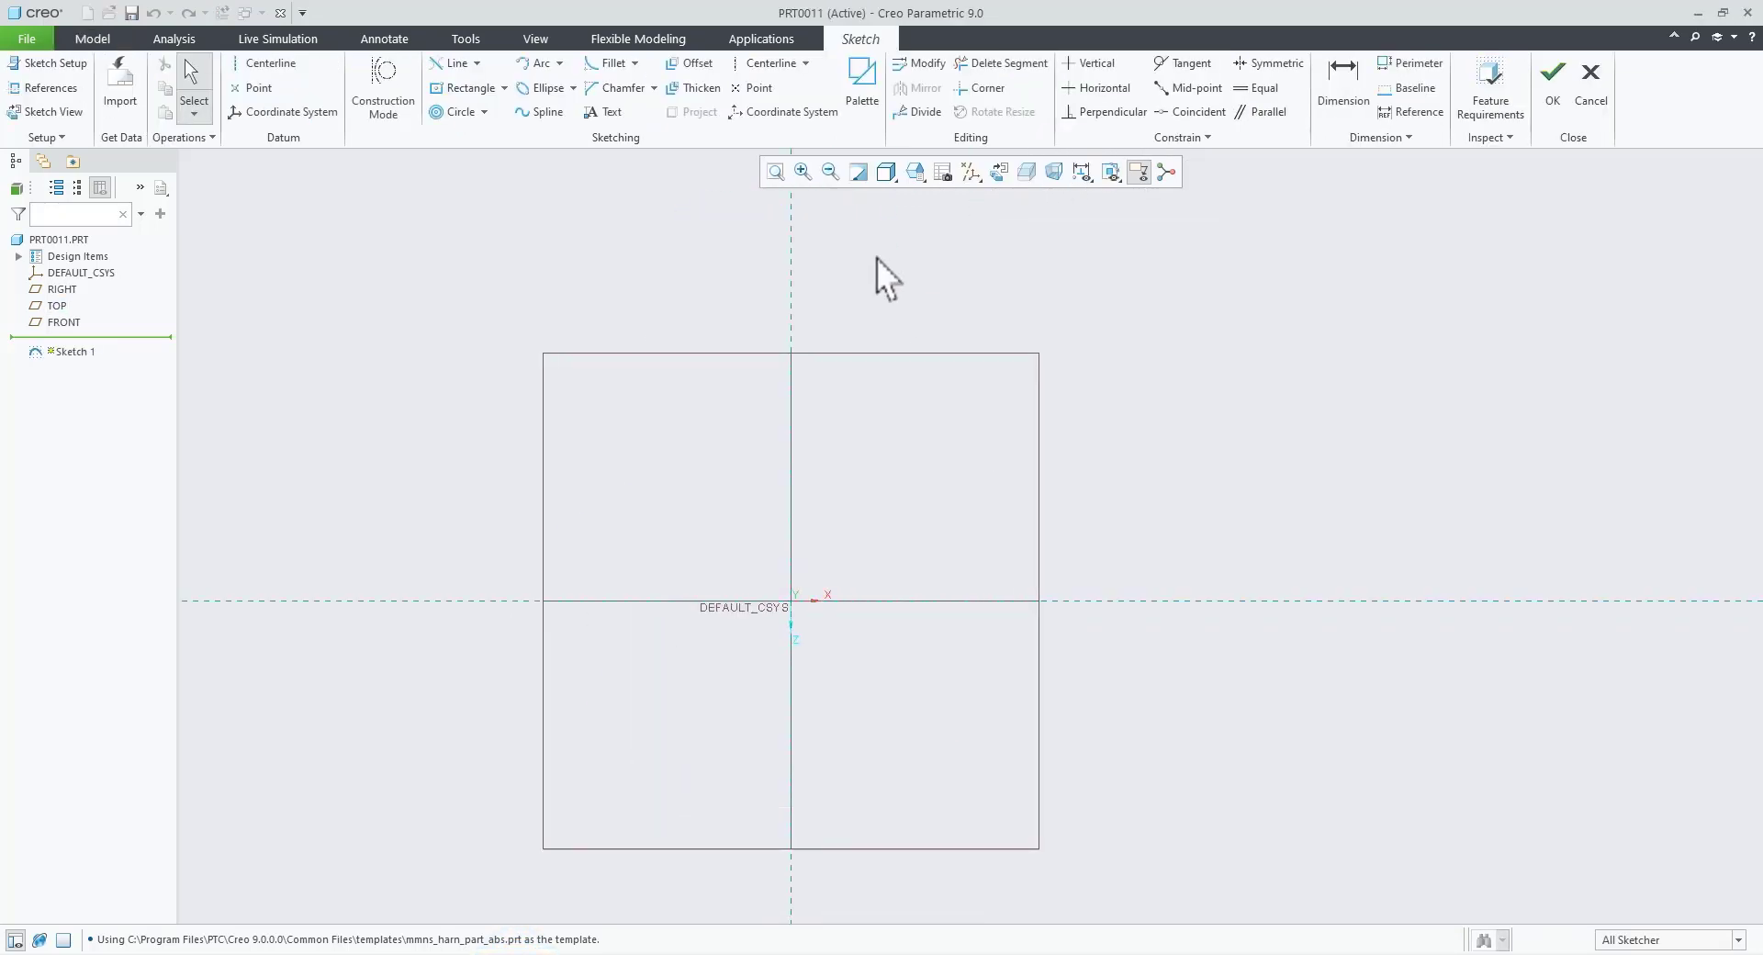
pyautogui.click(971, 174)
pyautogui.click(975, 201)
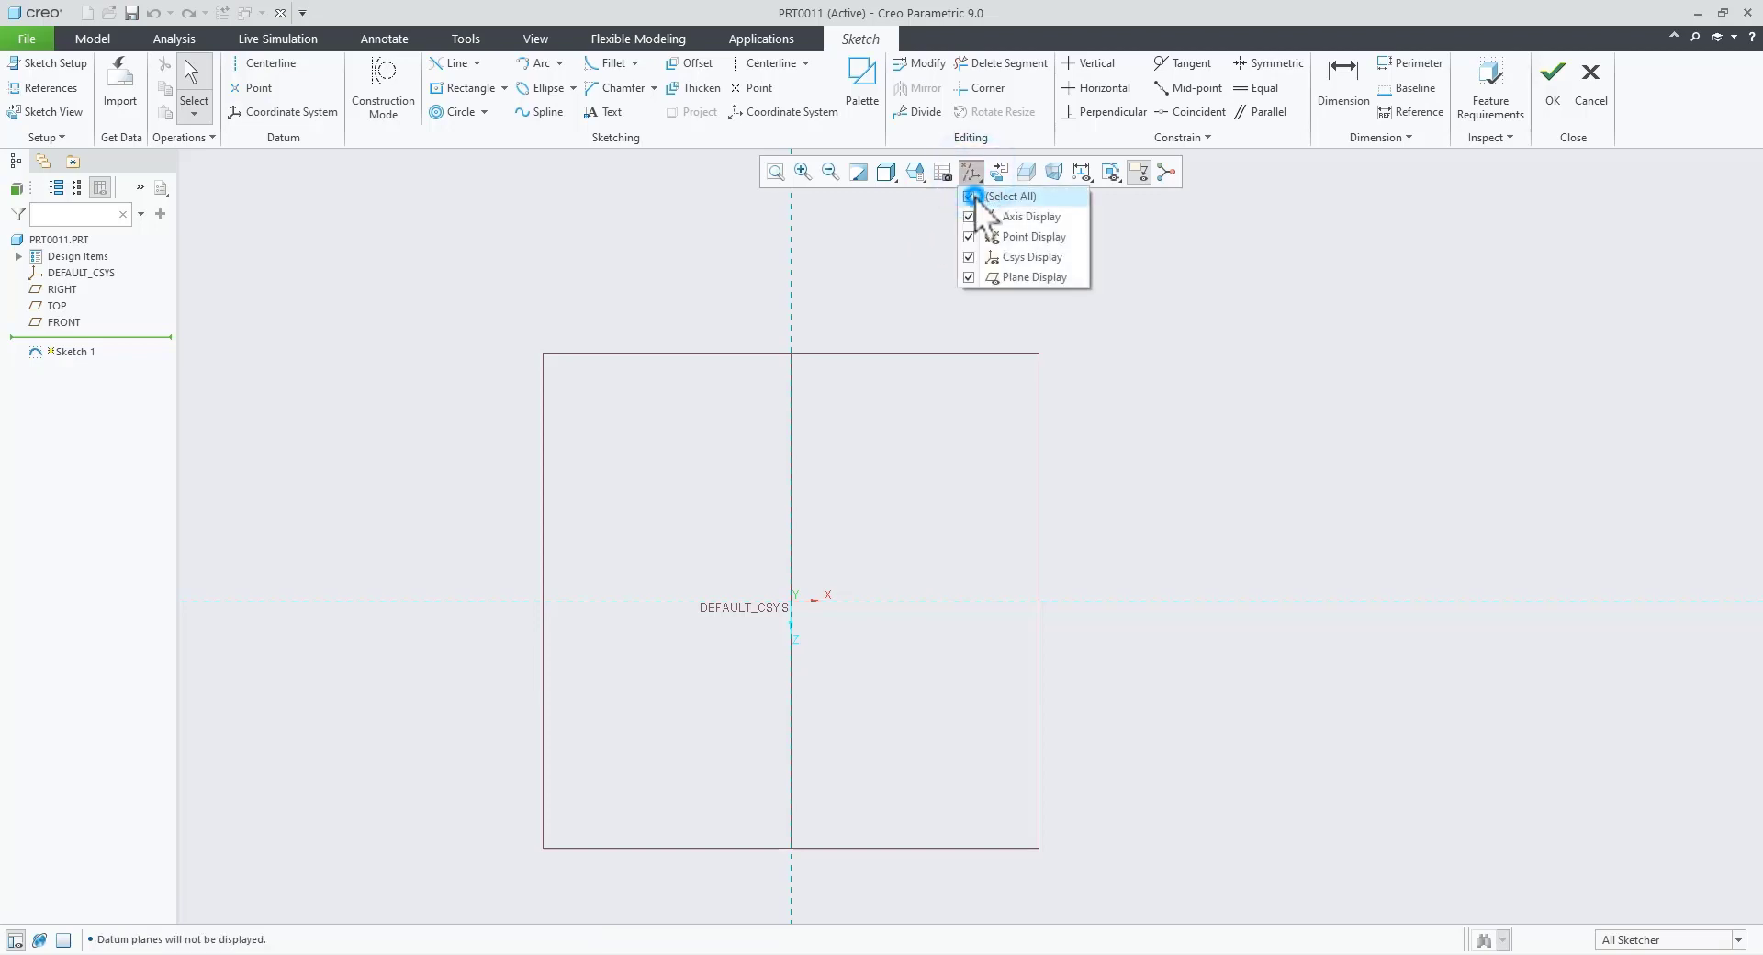
# Step: Sketch a vertical line about 382 mm long, running upward from the origin along the vertical reference
pyautogui.rightClick(1049, 361)
pyautogui.click(1094, 394)
pyautogui.click(792, 599)
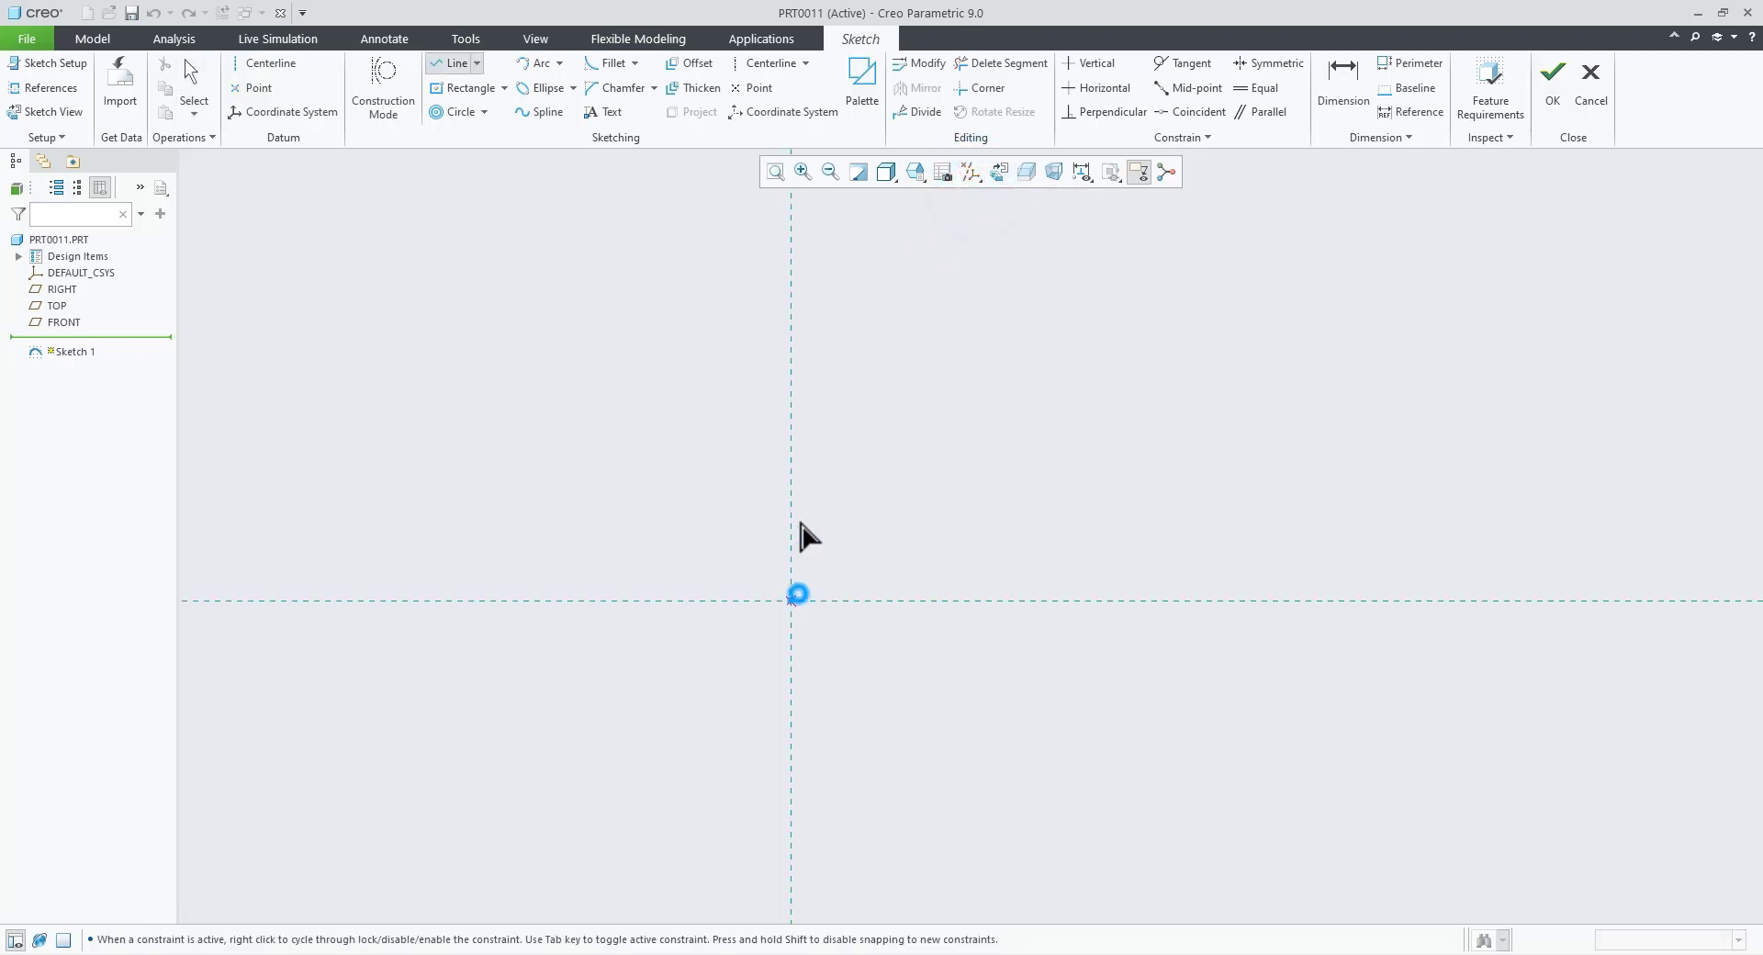
pyautogui.click(792, 228)
pyautogui.middleClick(918, 435)
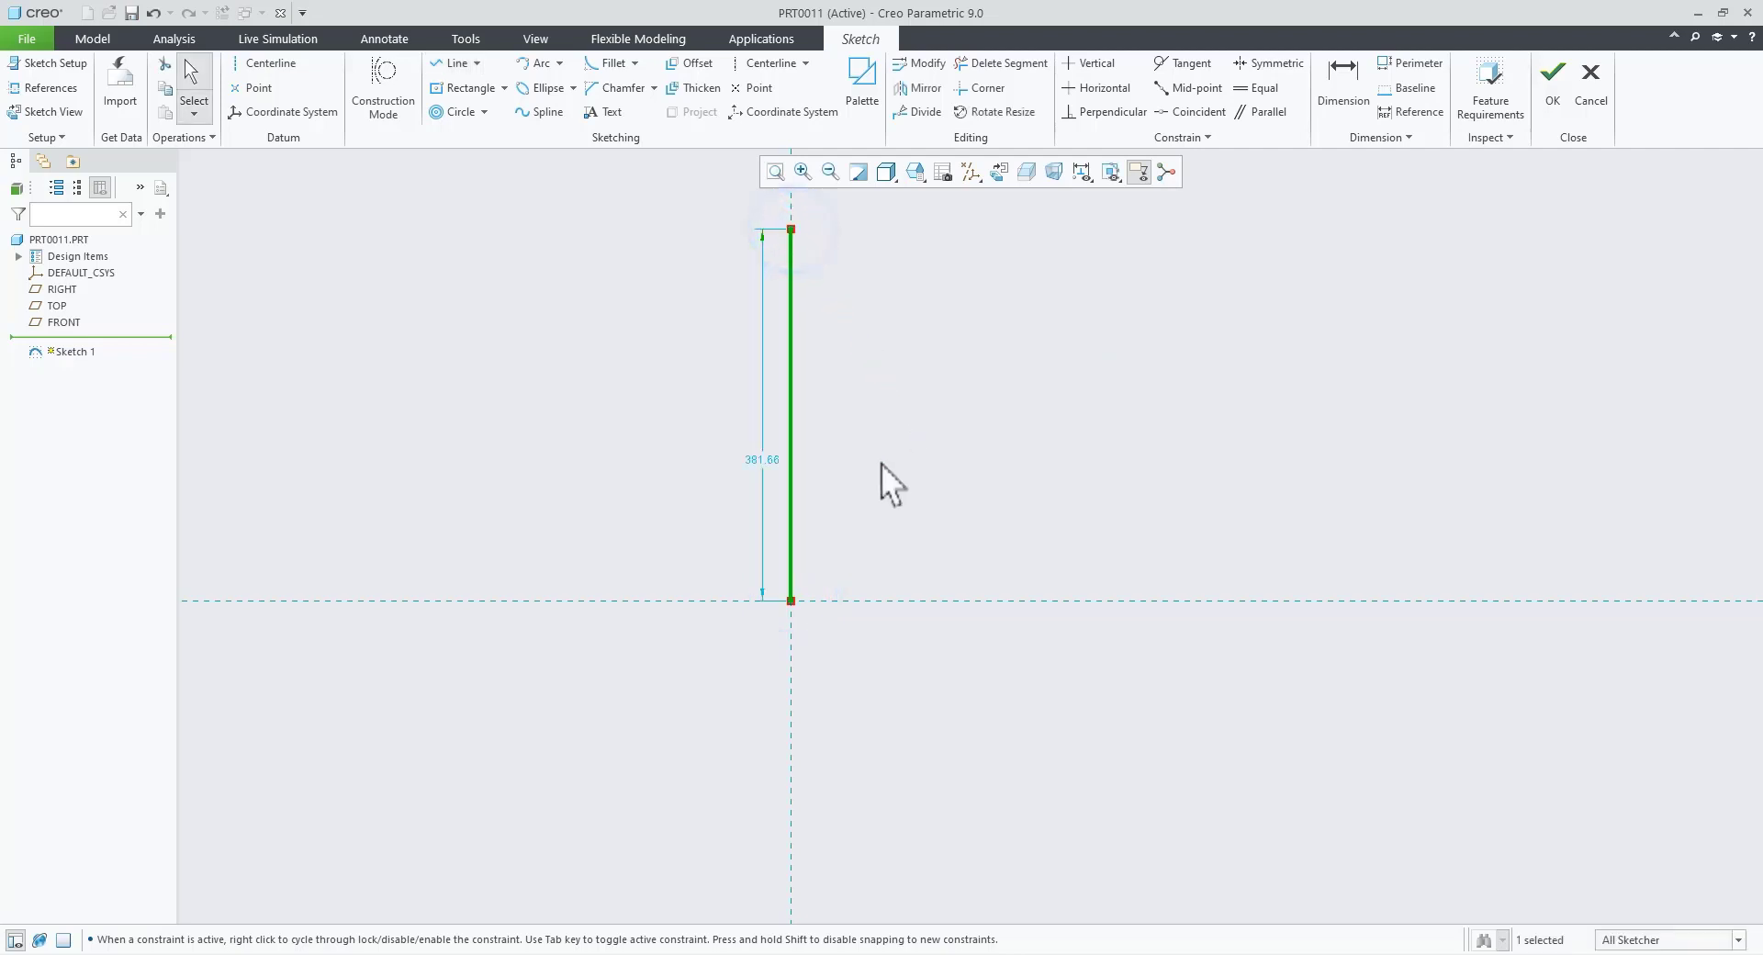
# Step: Move the vertical line's dimension farther from the line and set the length to 70 mm
pyautogui.moveTo(768, 462); pyautogui.dragTo(698, 456)
pyautogui.doubleClick(700, 460)
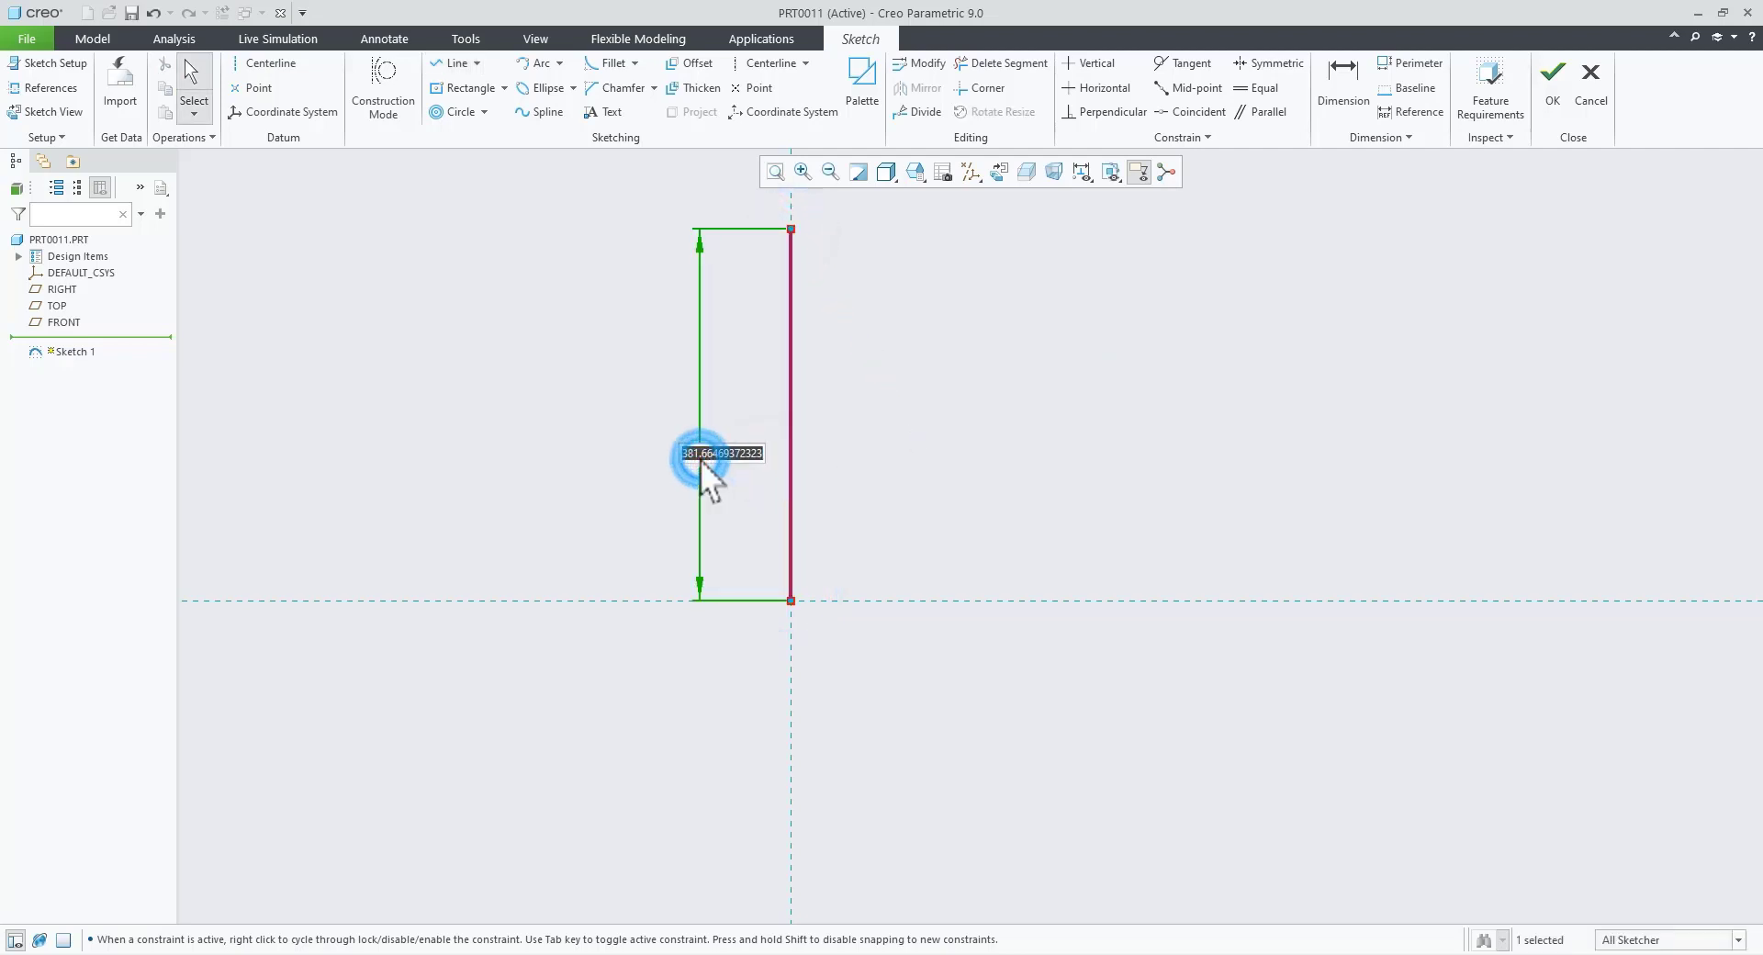
pyautogui.write('70')
pyautogui.press('Return')
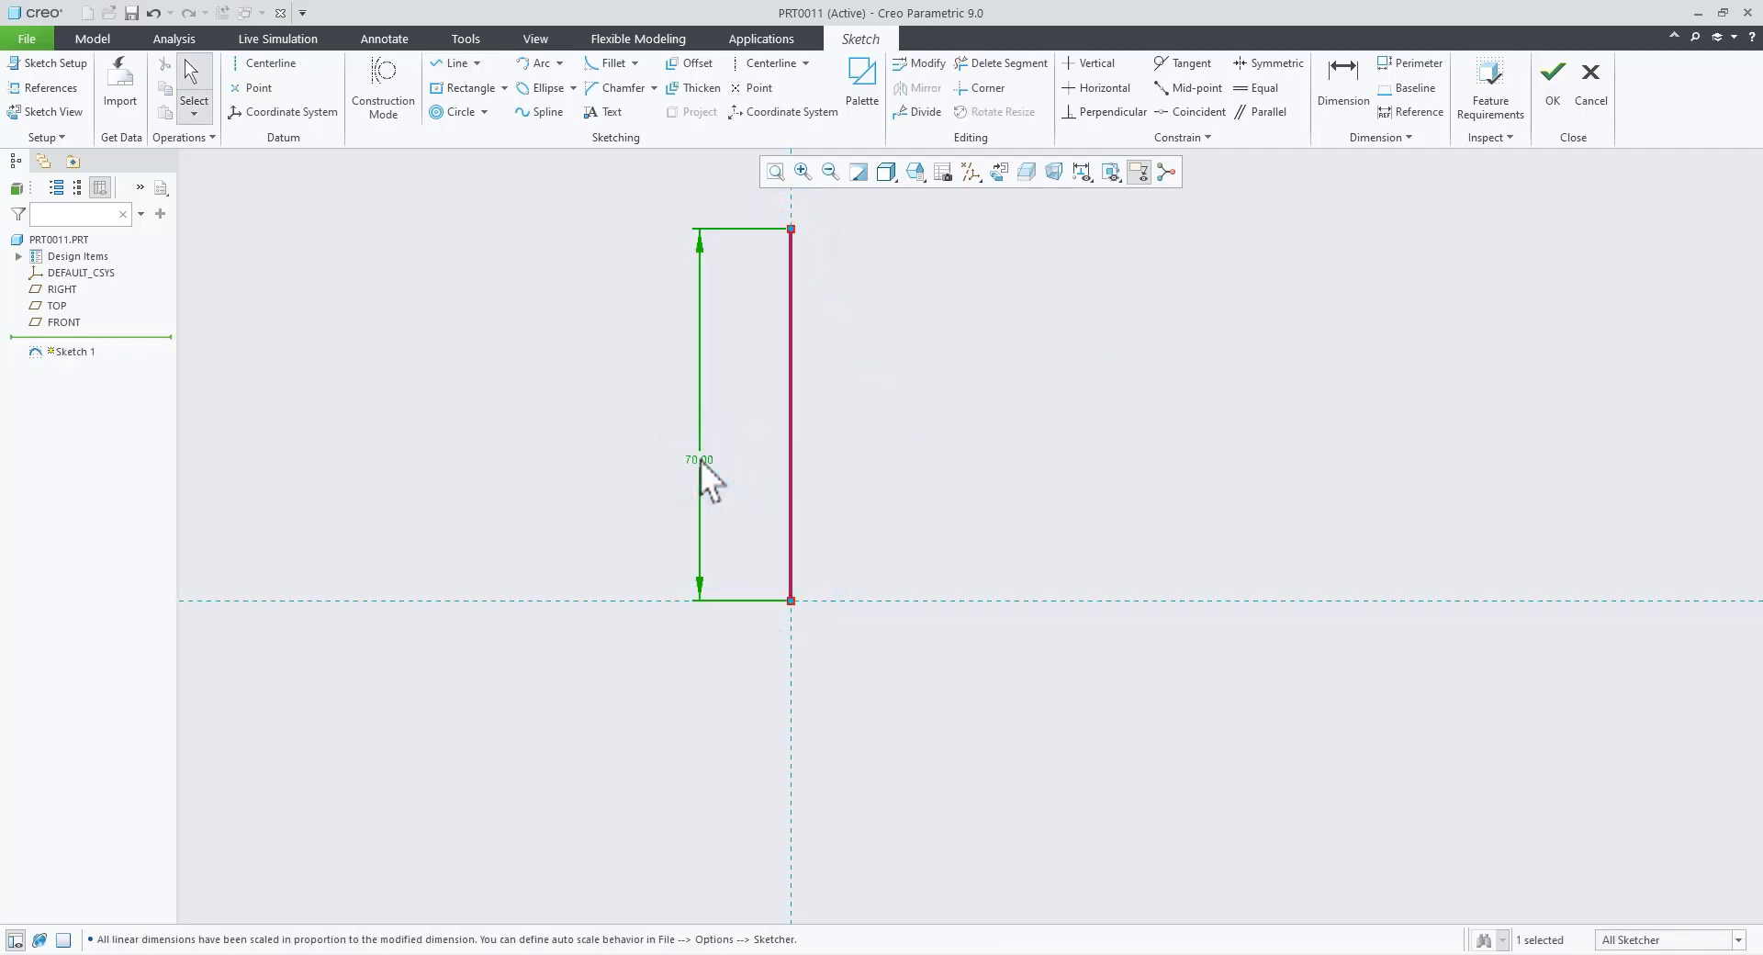
pyautogui.click(621, 490)
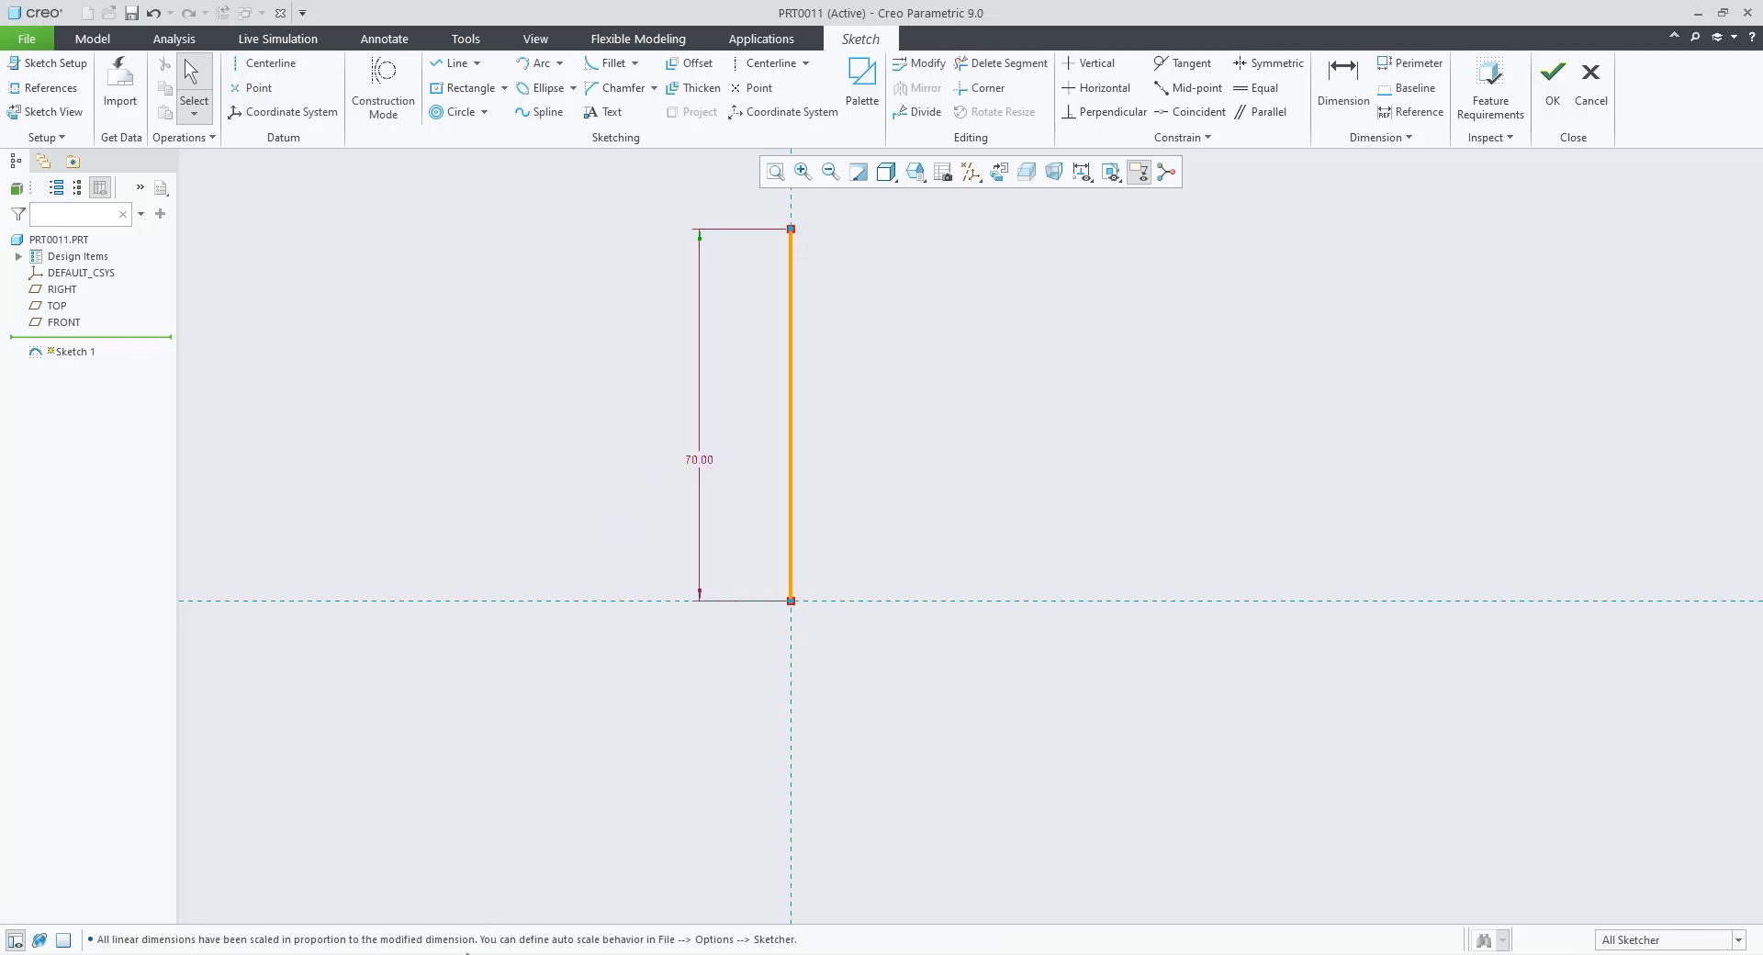
# Step: Sketch an inclined line sloping down and away from the vertical line at about 58°, starting about 30 mm above the origin
pyautogui.click(501, 954)
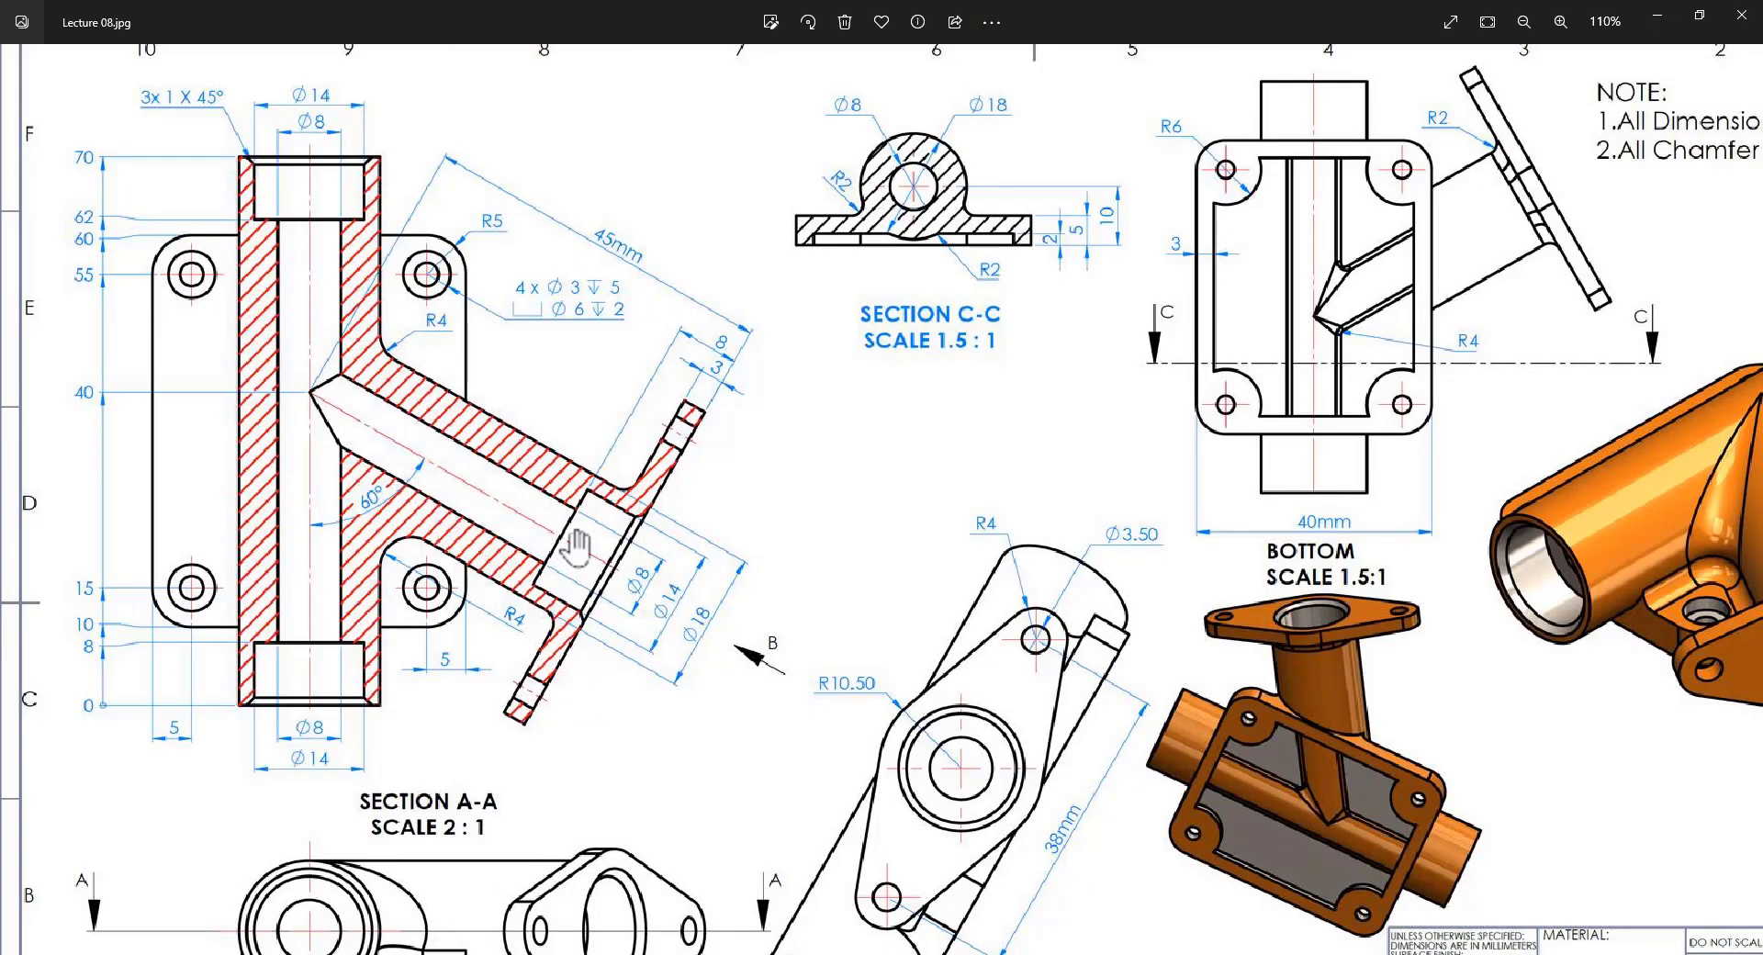
pyautogui.scroll(3, 271, 514)
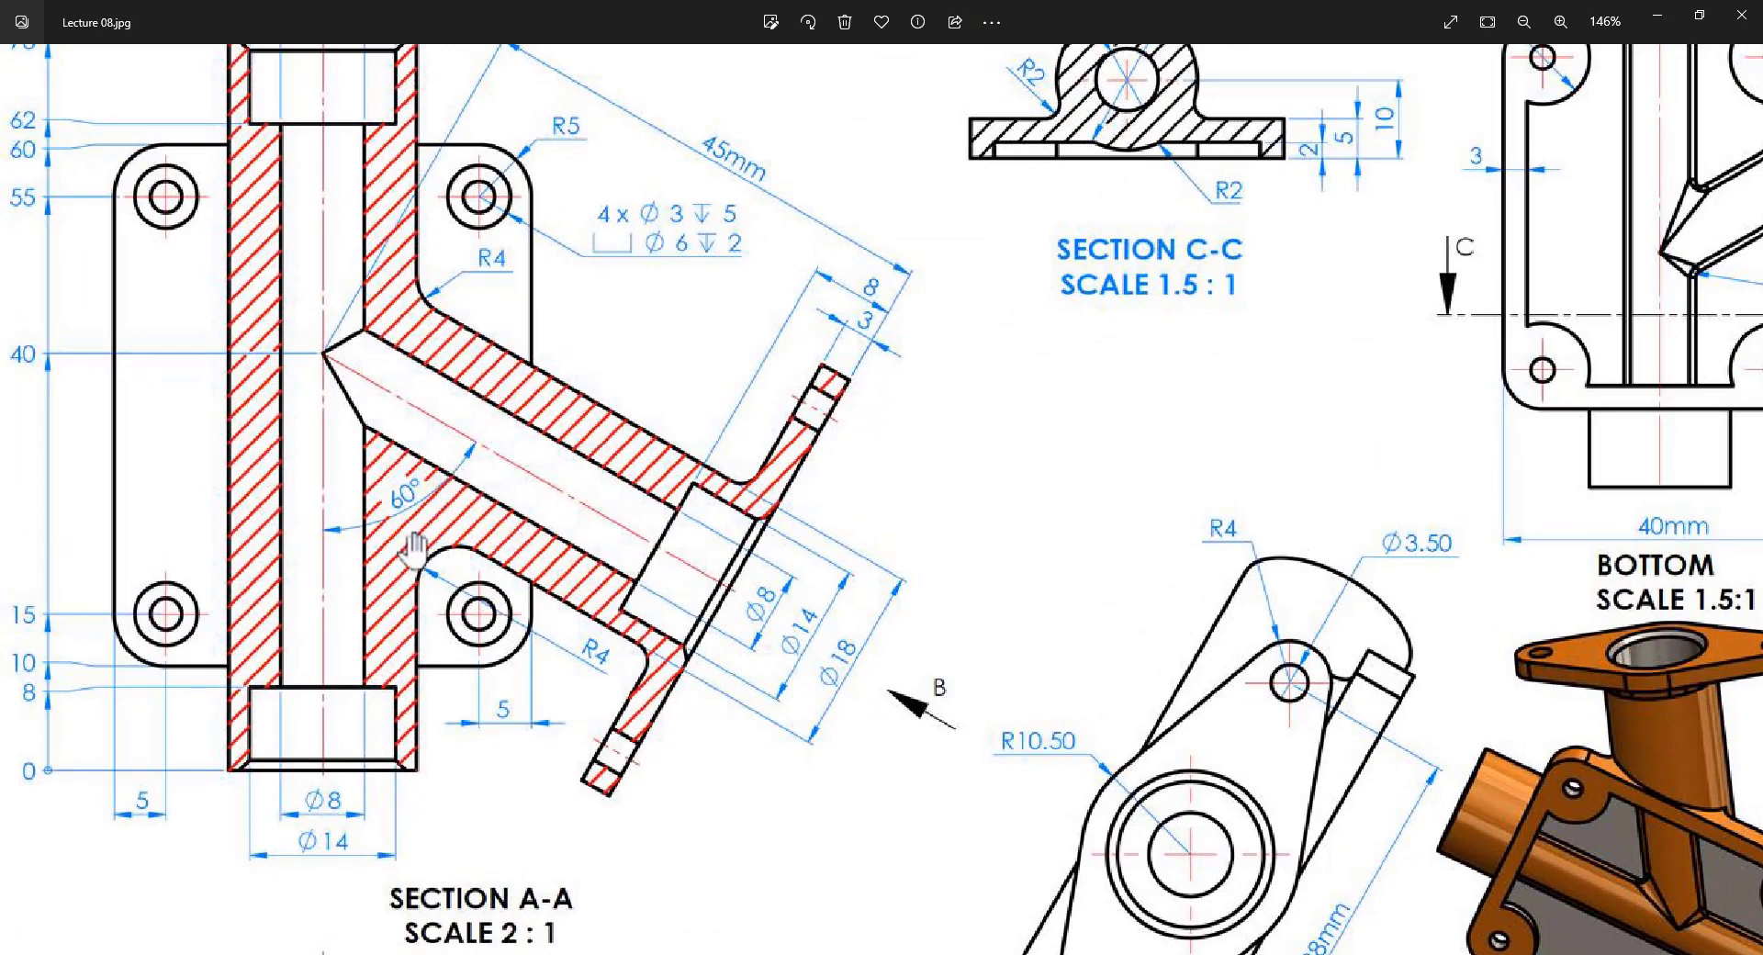
pyautogui.scroll(-2, 432, 571)
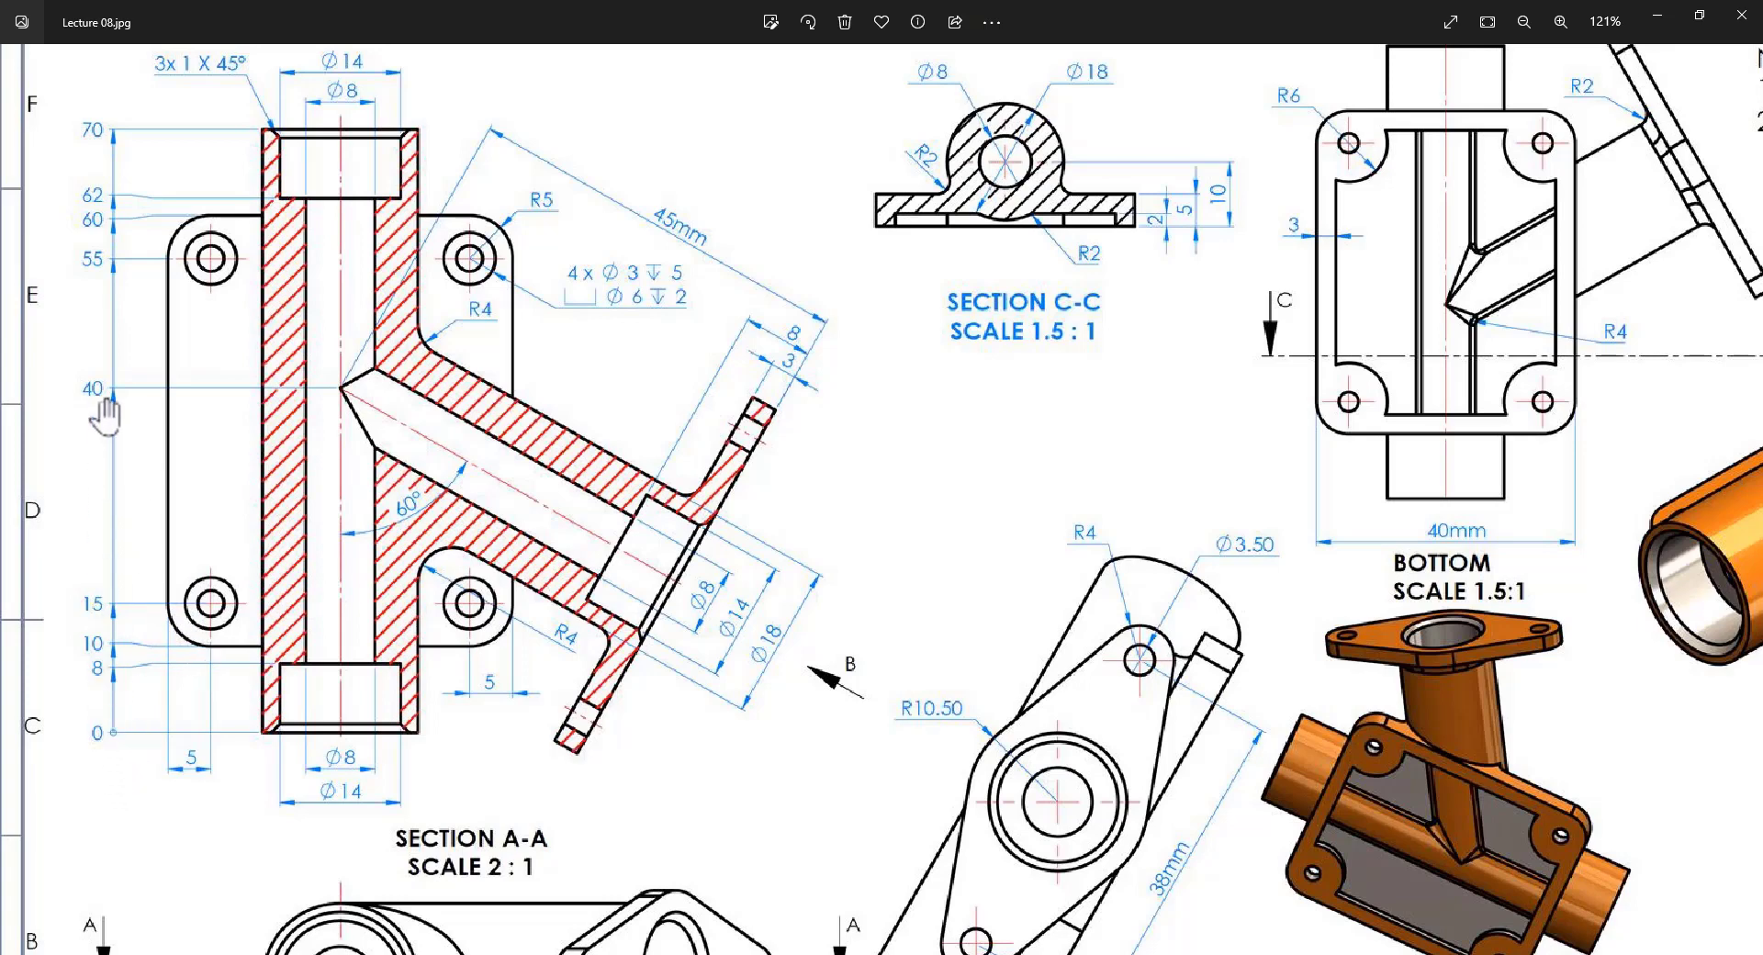
pyautogui.click(588, 954)
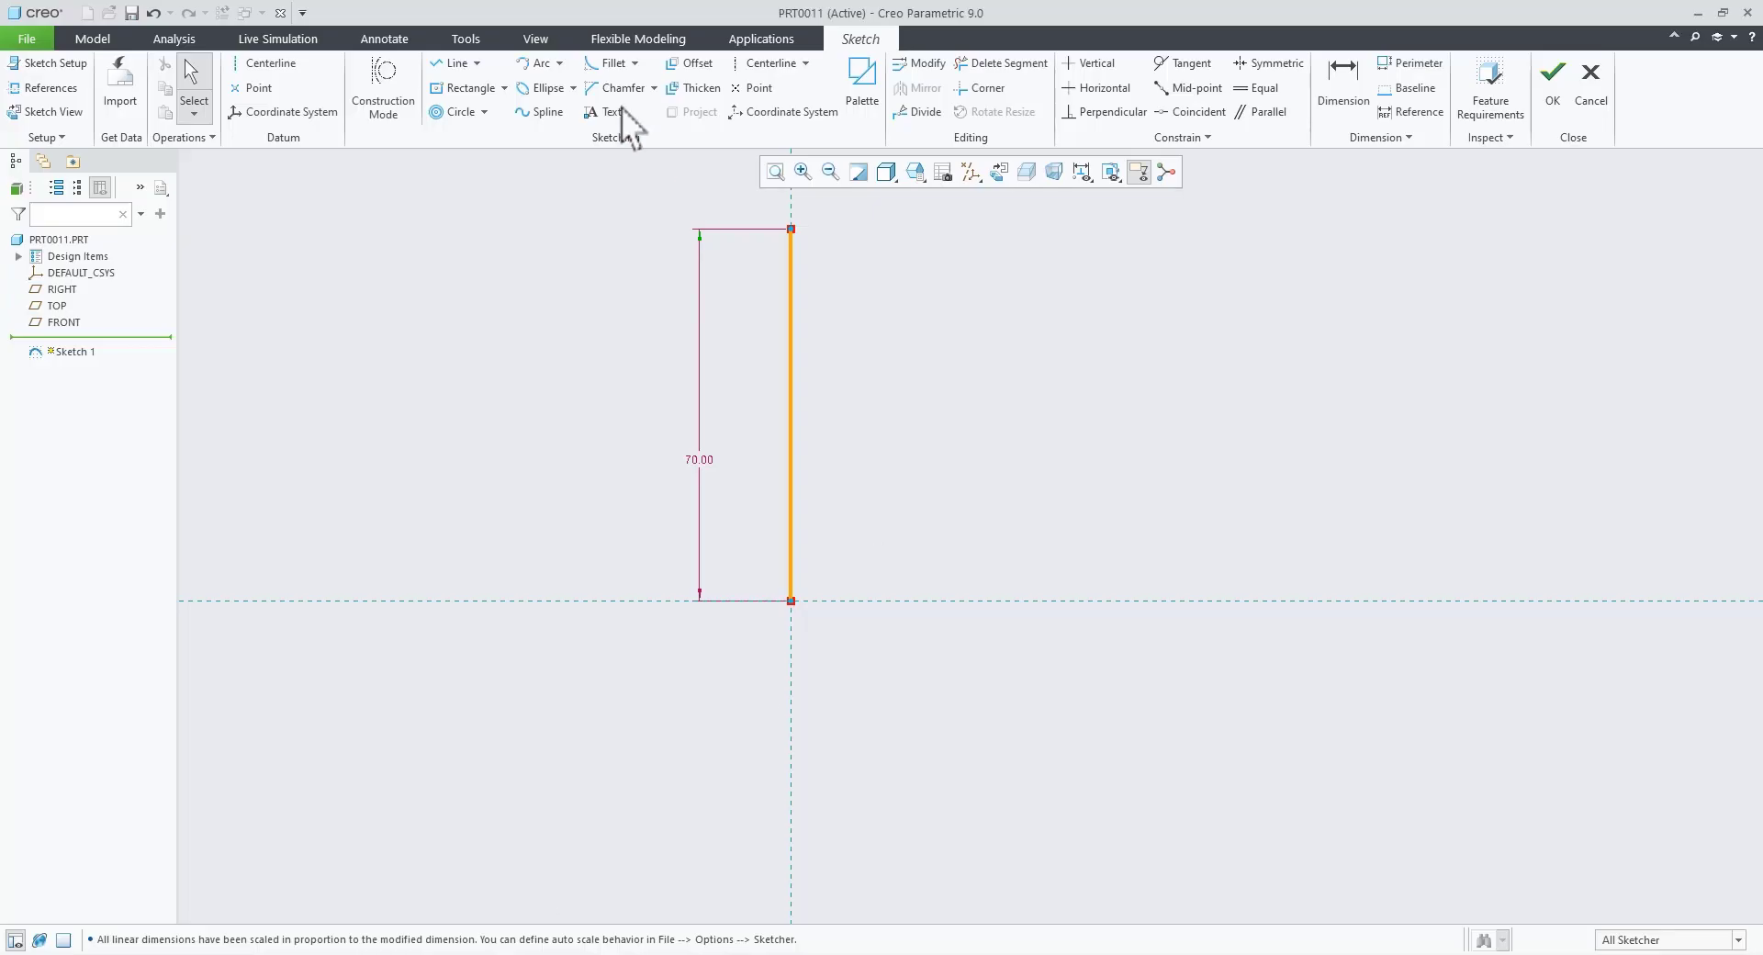
pyautogui.click(465, 66)
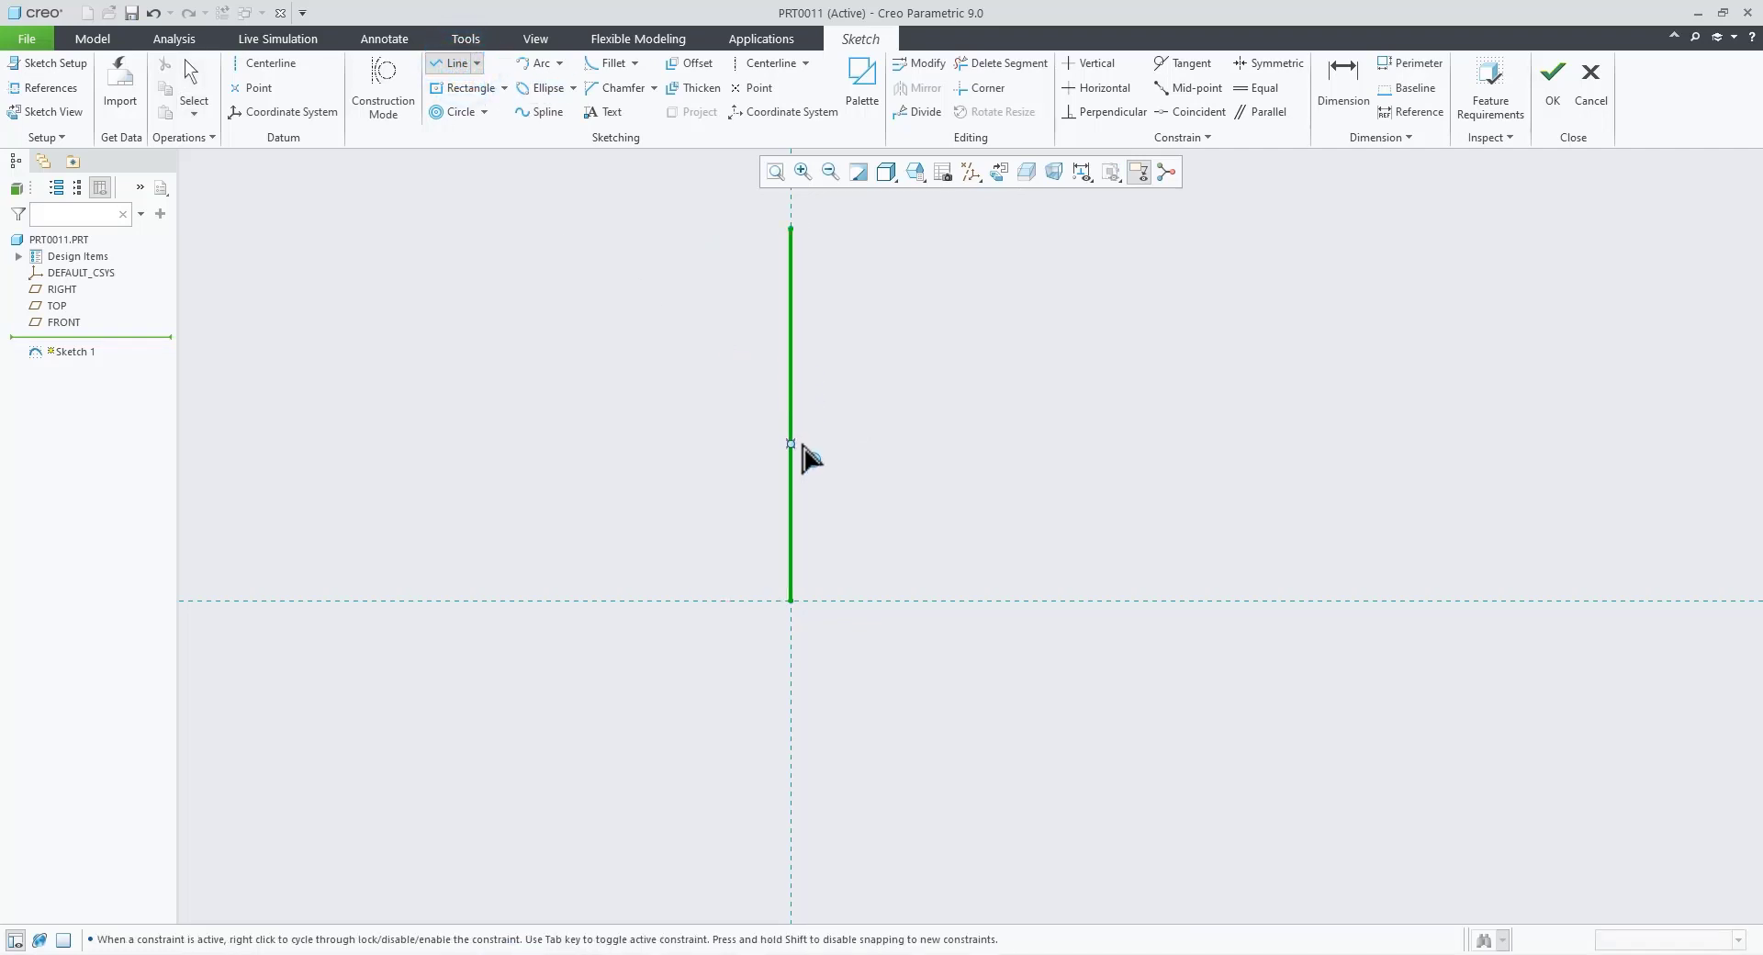
pyautogui.click(793, 444)
pyautogui.click(993, 571)
pyautogui.middleClick(1043, 522)
pyautogui.click(920, 361)
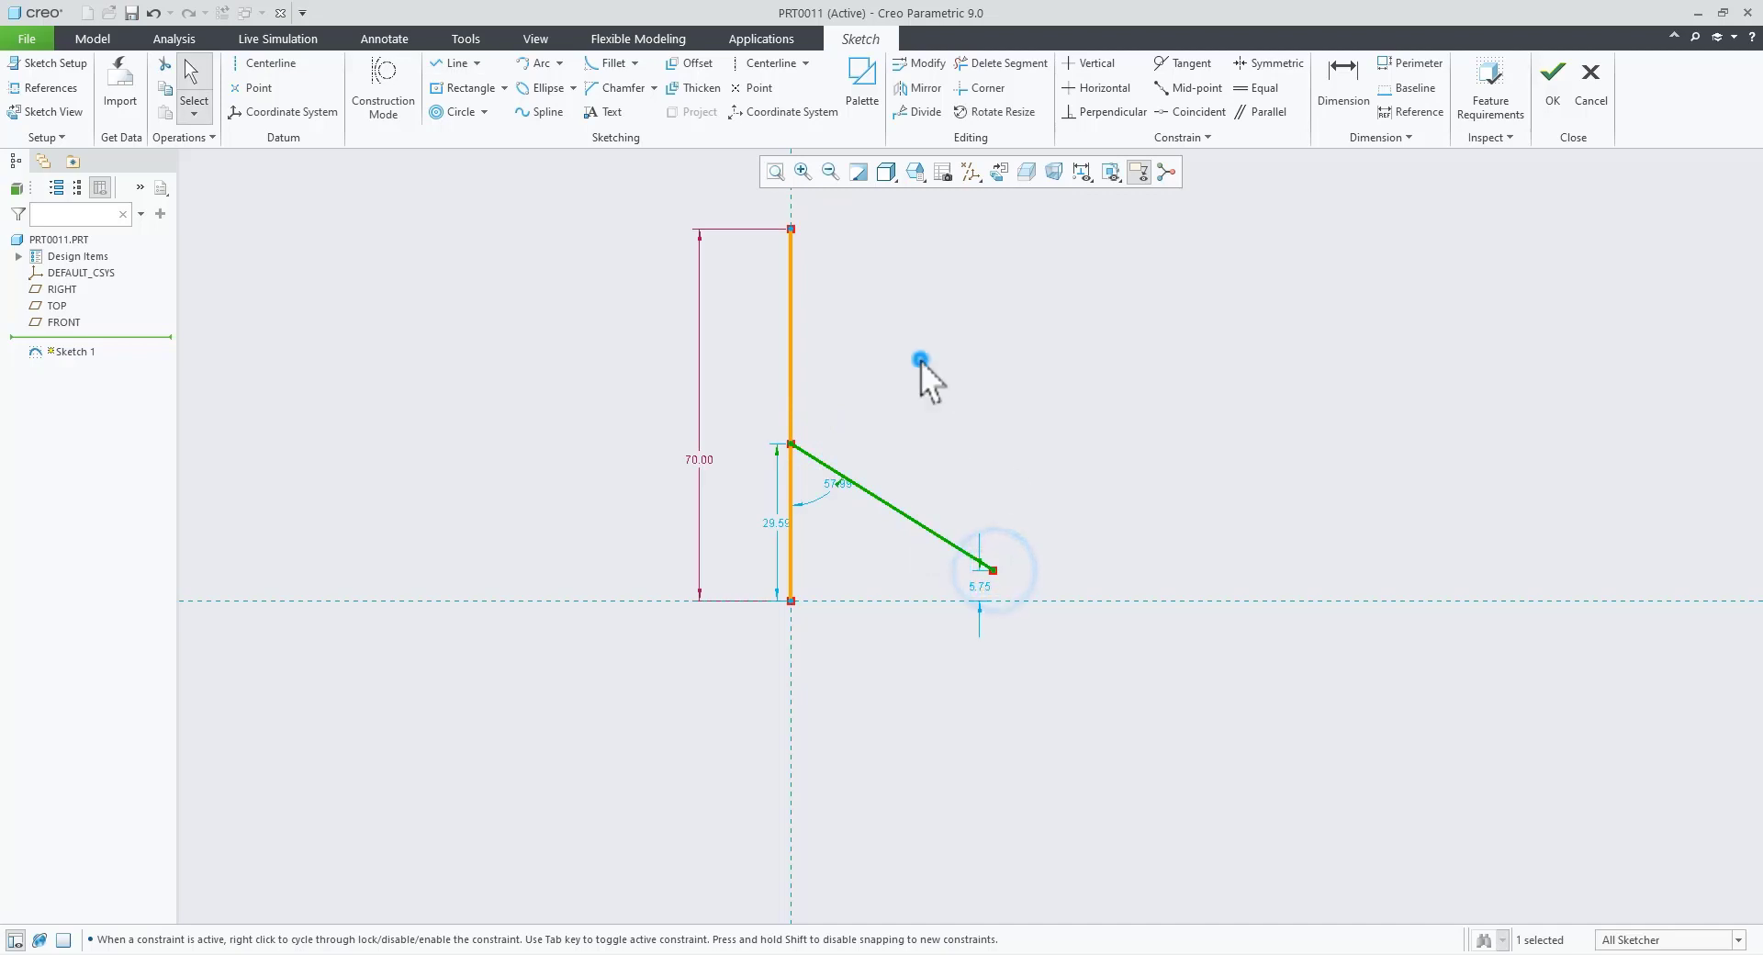
# Step: Move the inclined line's start-height dimension outward and set that height above the origin to 40 mm
pyautogui.scroll(-3, 764, 647)
pyautogui.moveTo(779, 406); pyautogui.dragTo(696, 403)
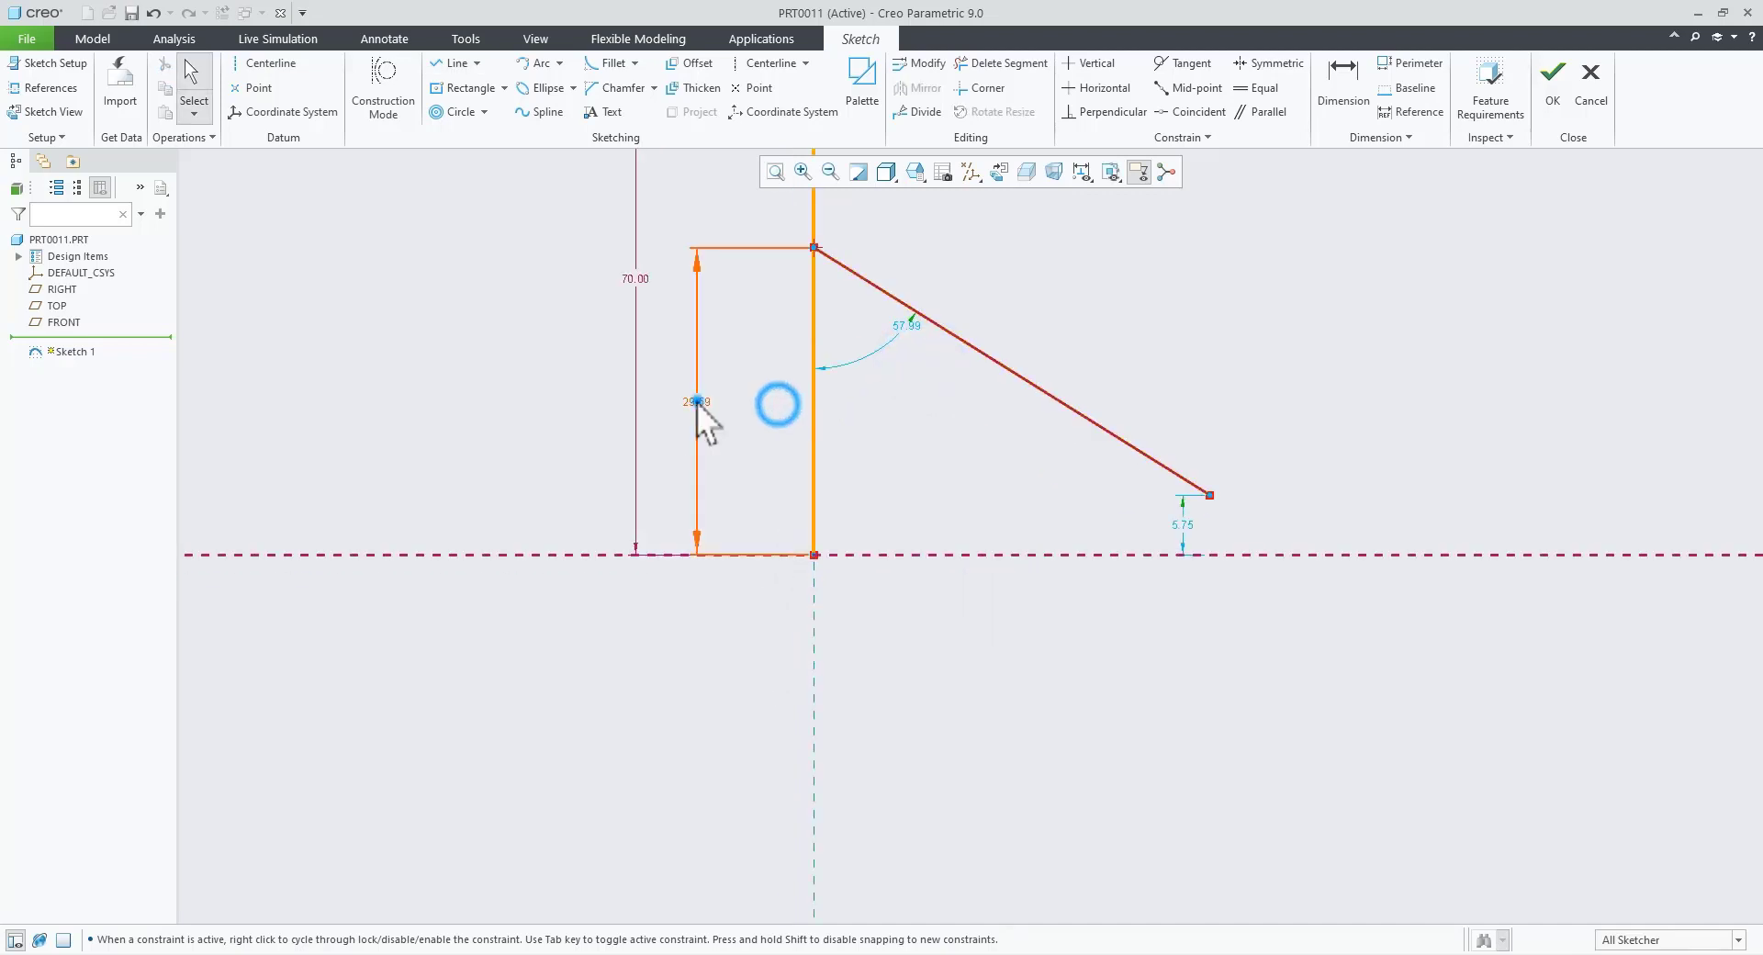
pyautogui.doubleClick(696, 402)
pyautogui.write('40')
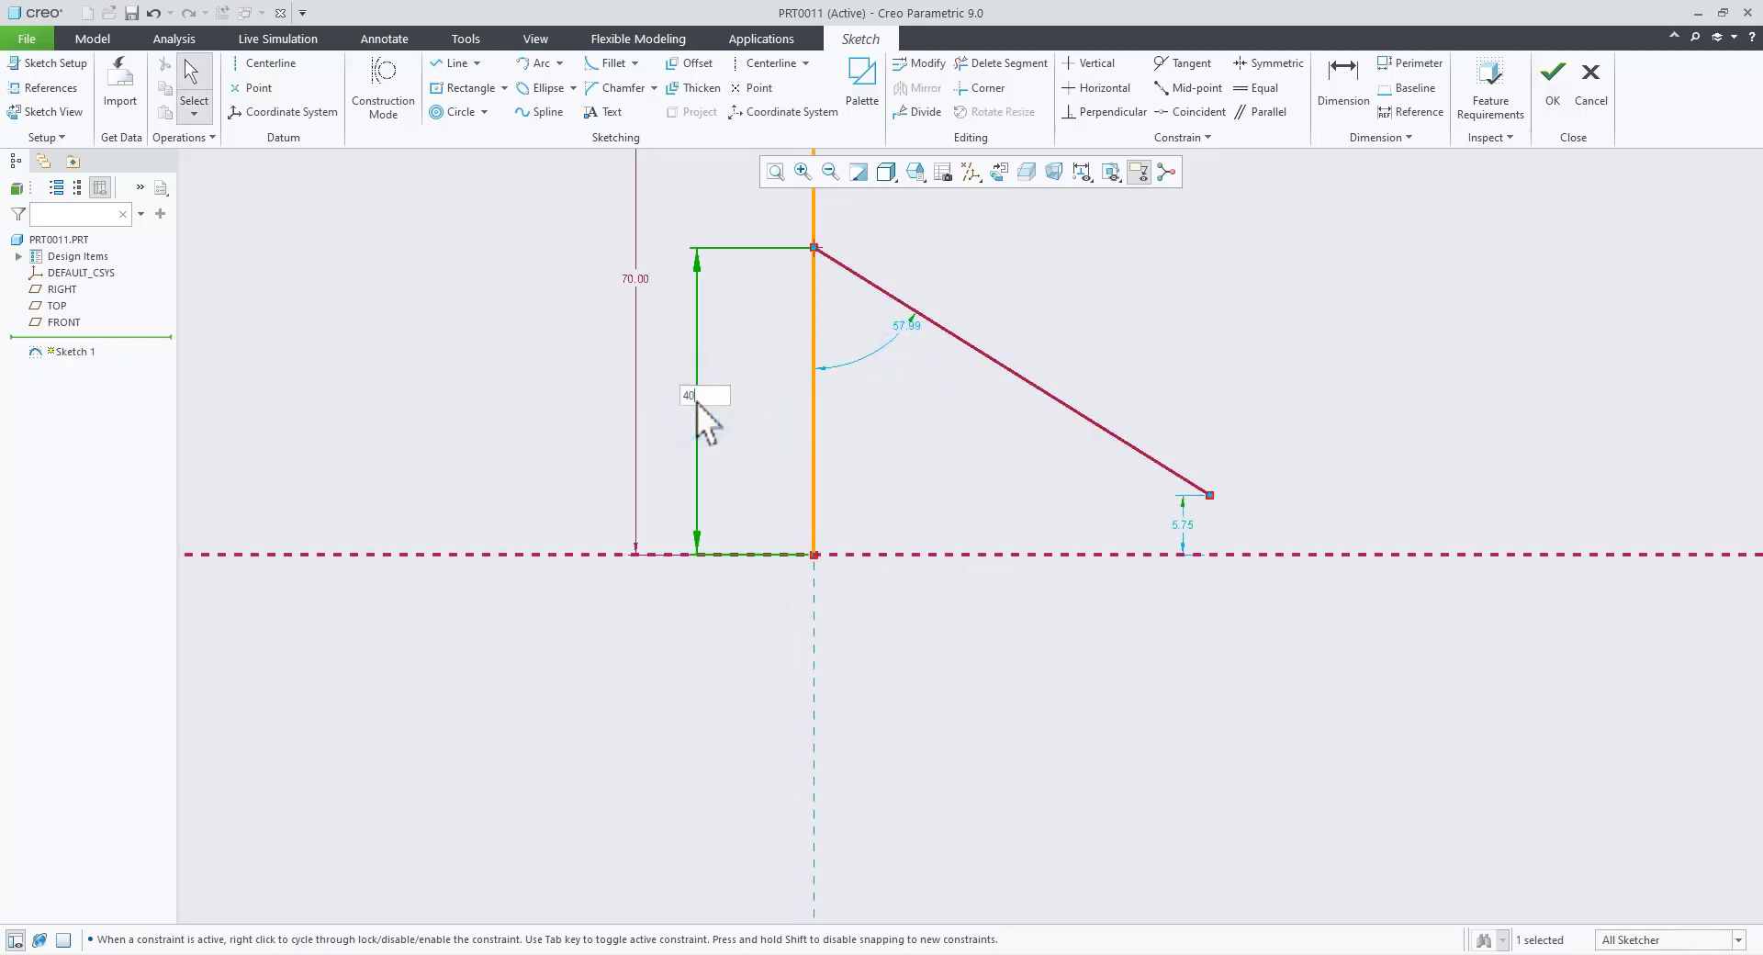
pyautogui.press('Return')
pyautogui.click(990, 436)
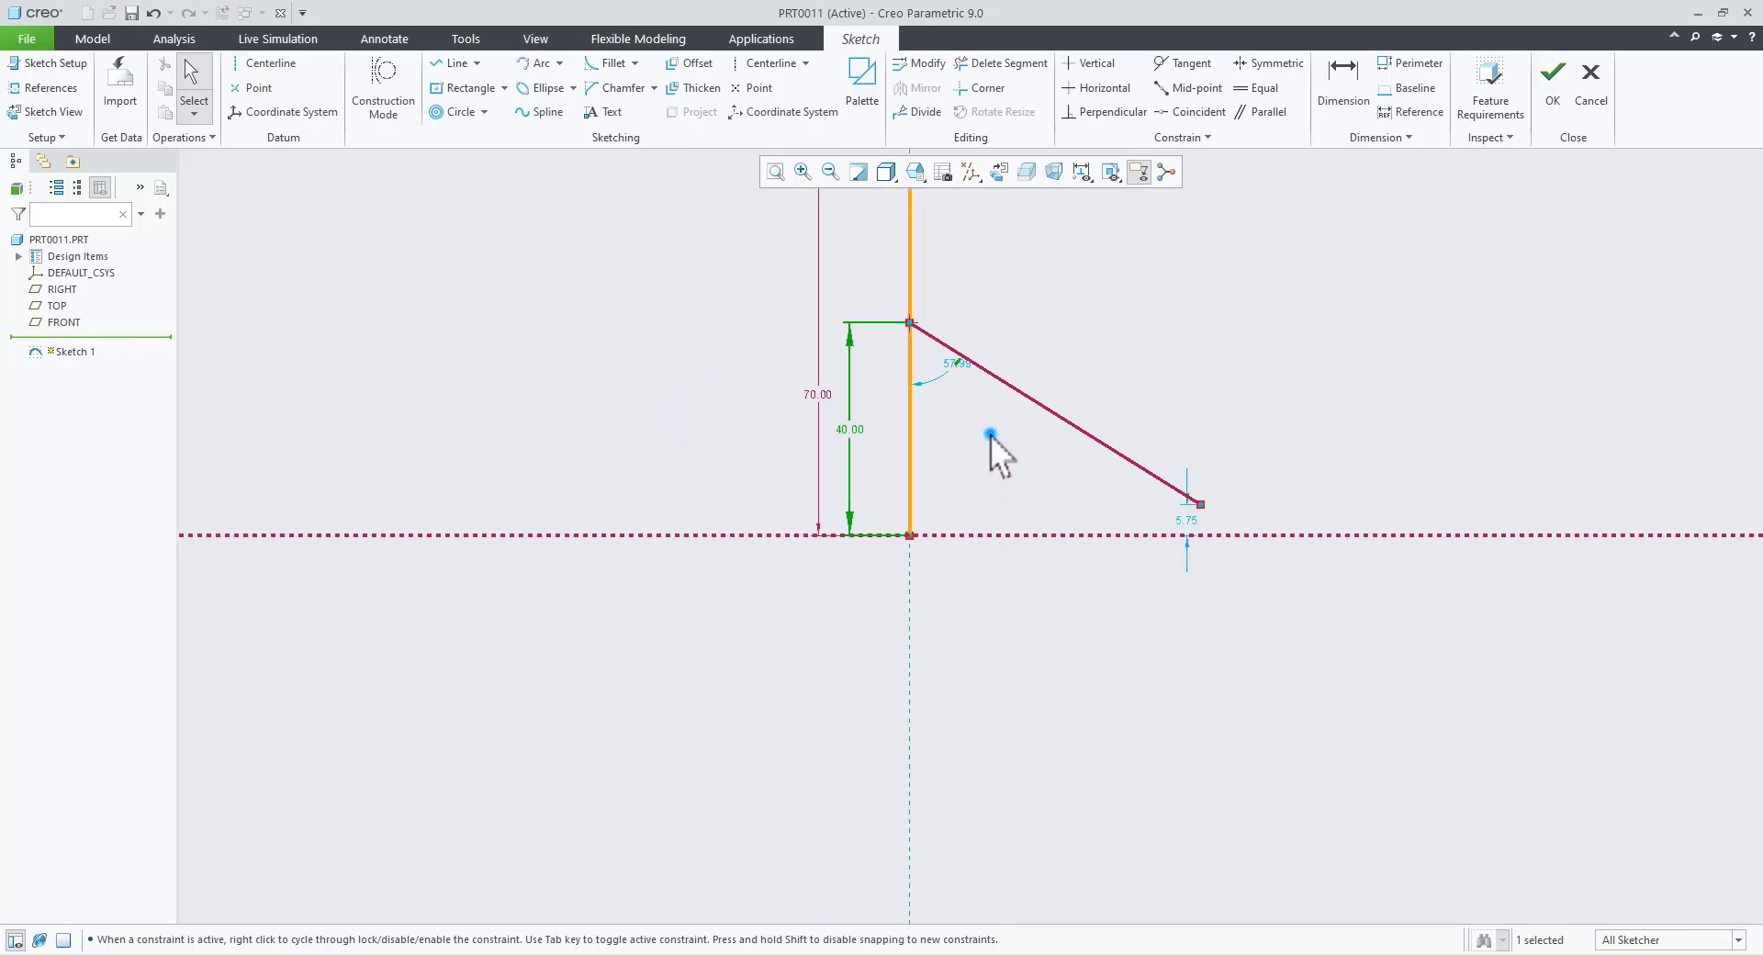
# Step: Set the angle between the inclined line and the vertical line to 60°
pyautogui.doubleClick(953, 367)
pyautogui.write('60')
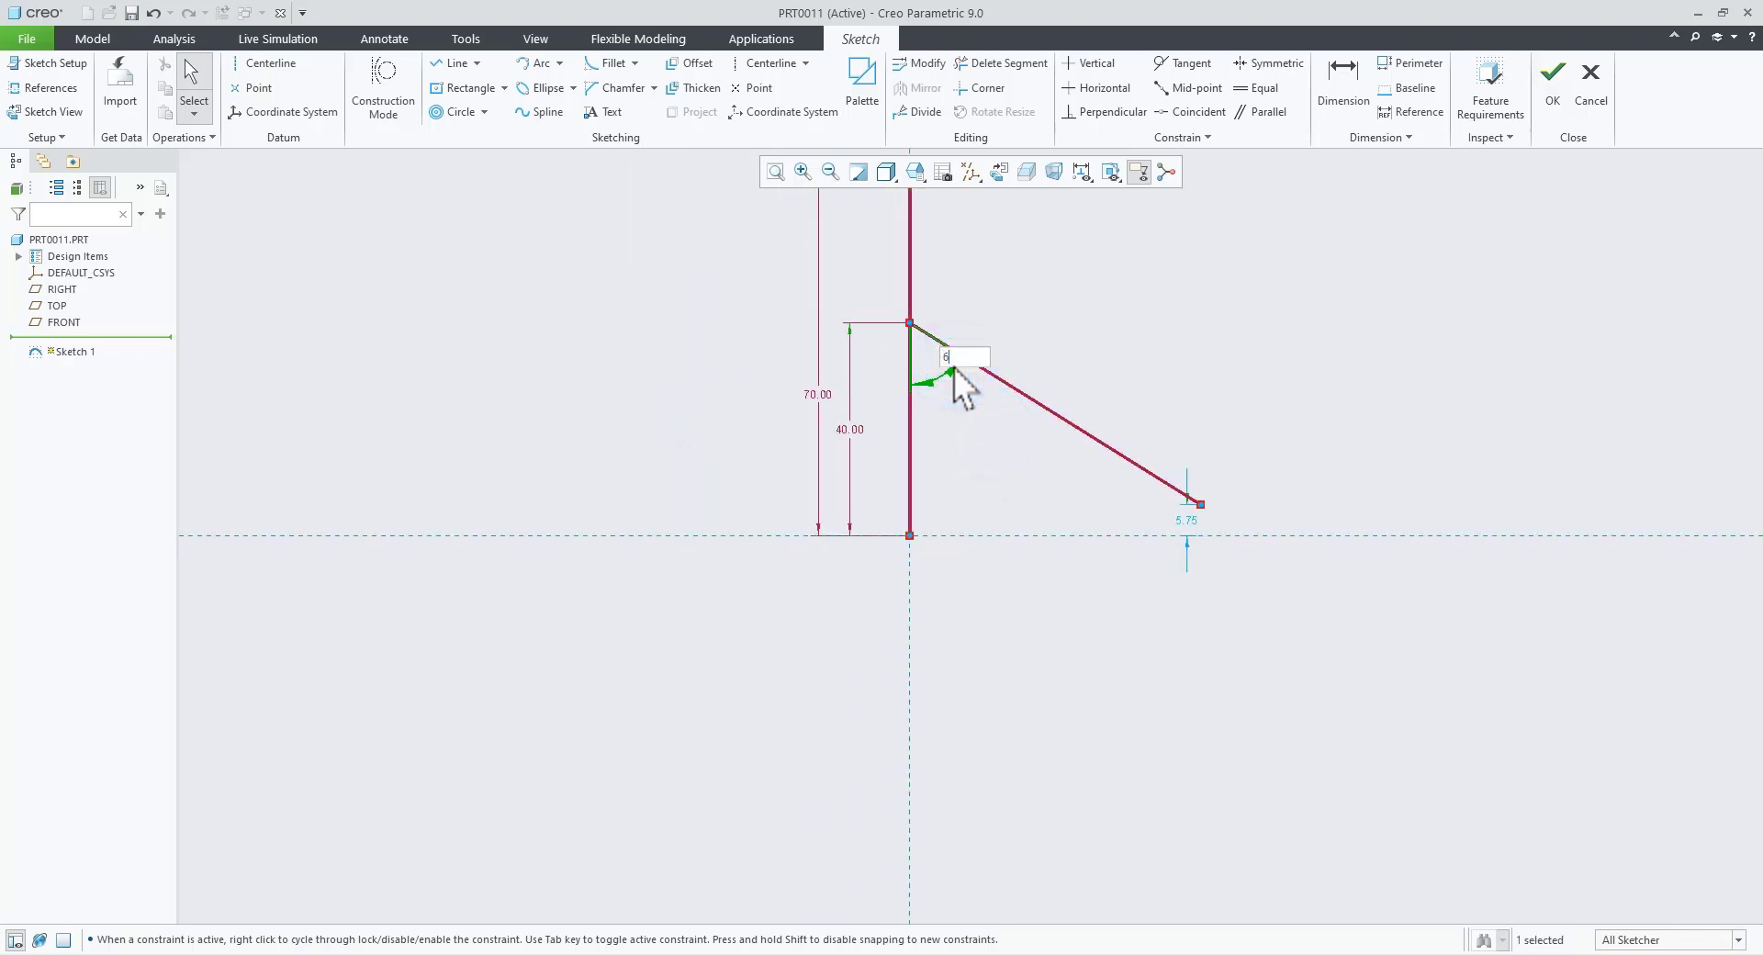
pyautogui.press('Return')
pyautogui.click(1056, 503)
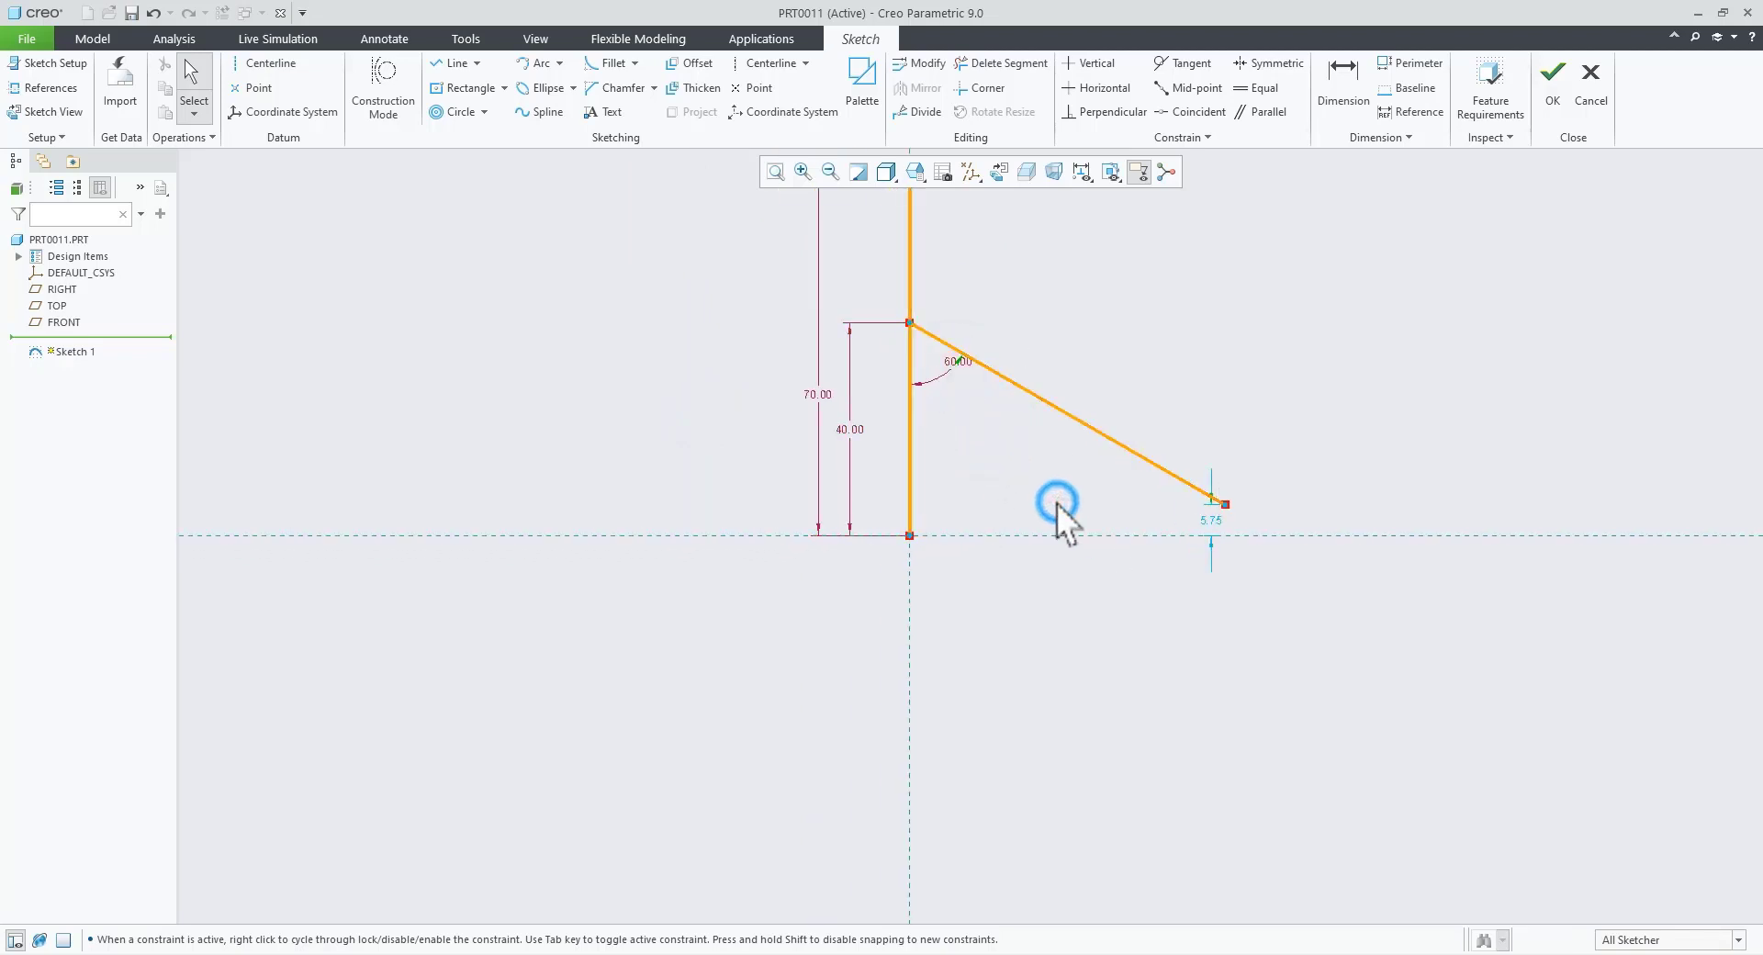
# Step: Check the branch length in the Lecture 08 drawing, dimension the inclined line to 45 mm, and finish the sketch
pyautogui.click(458, 954)
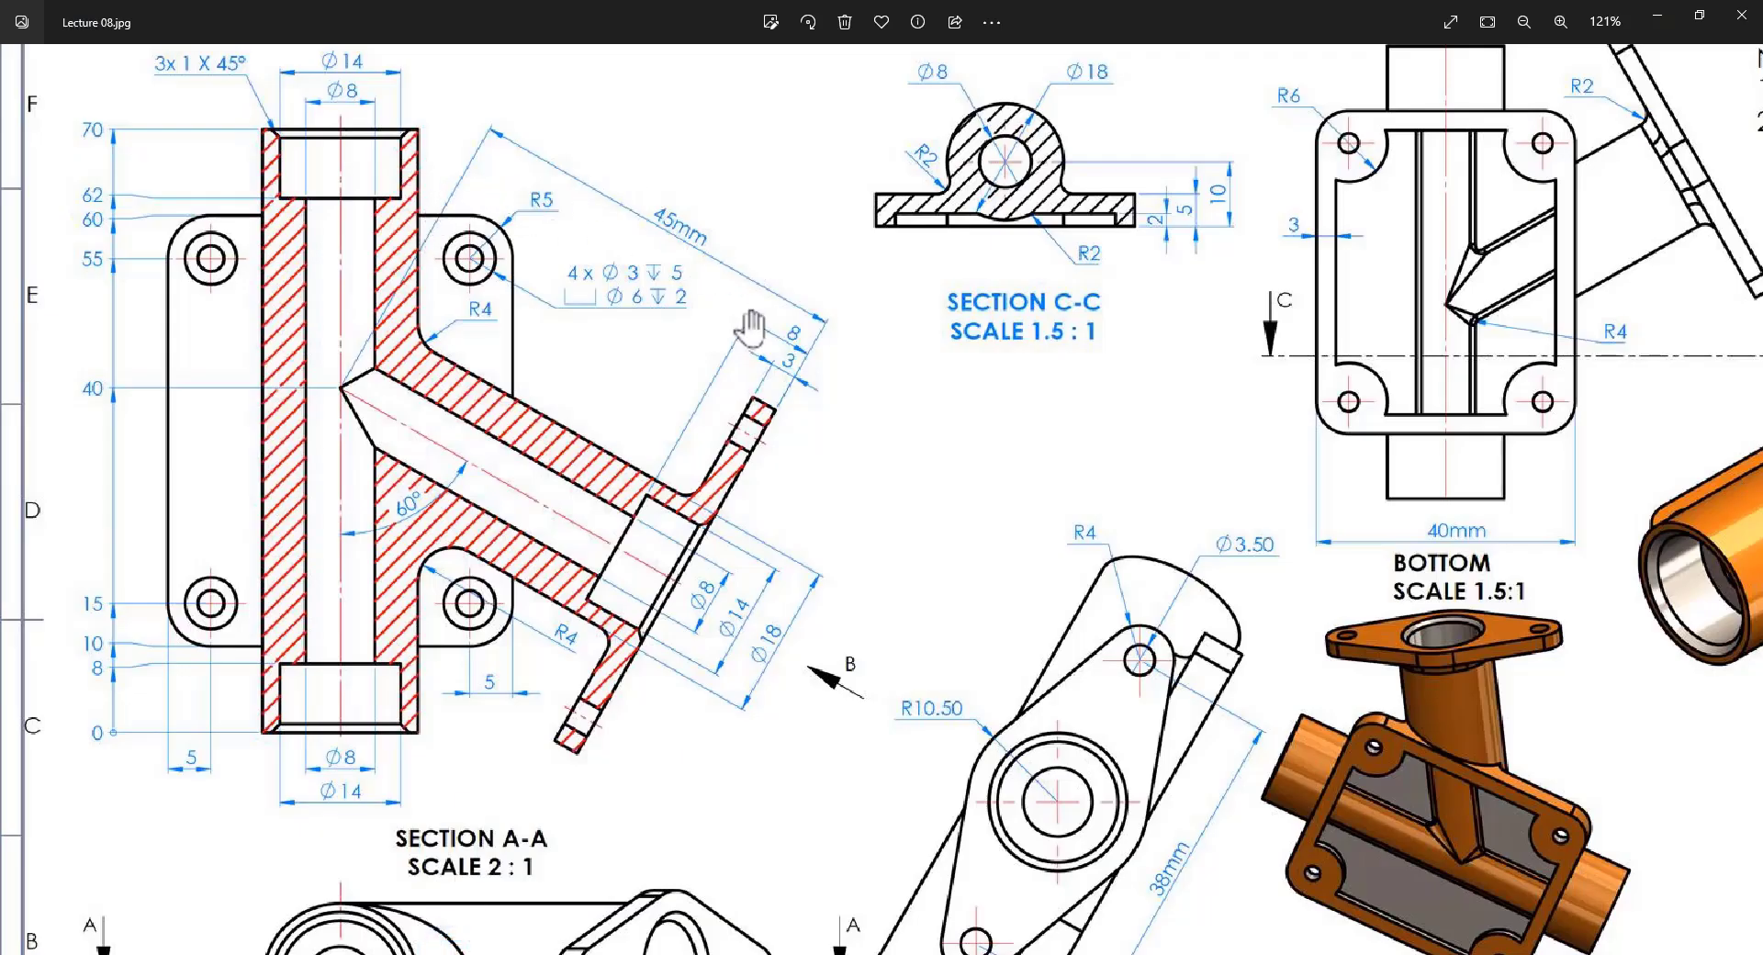
pyautogui.click(514, 954)
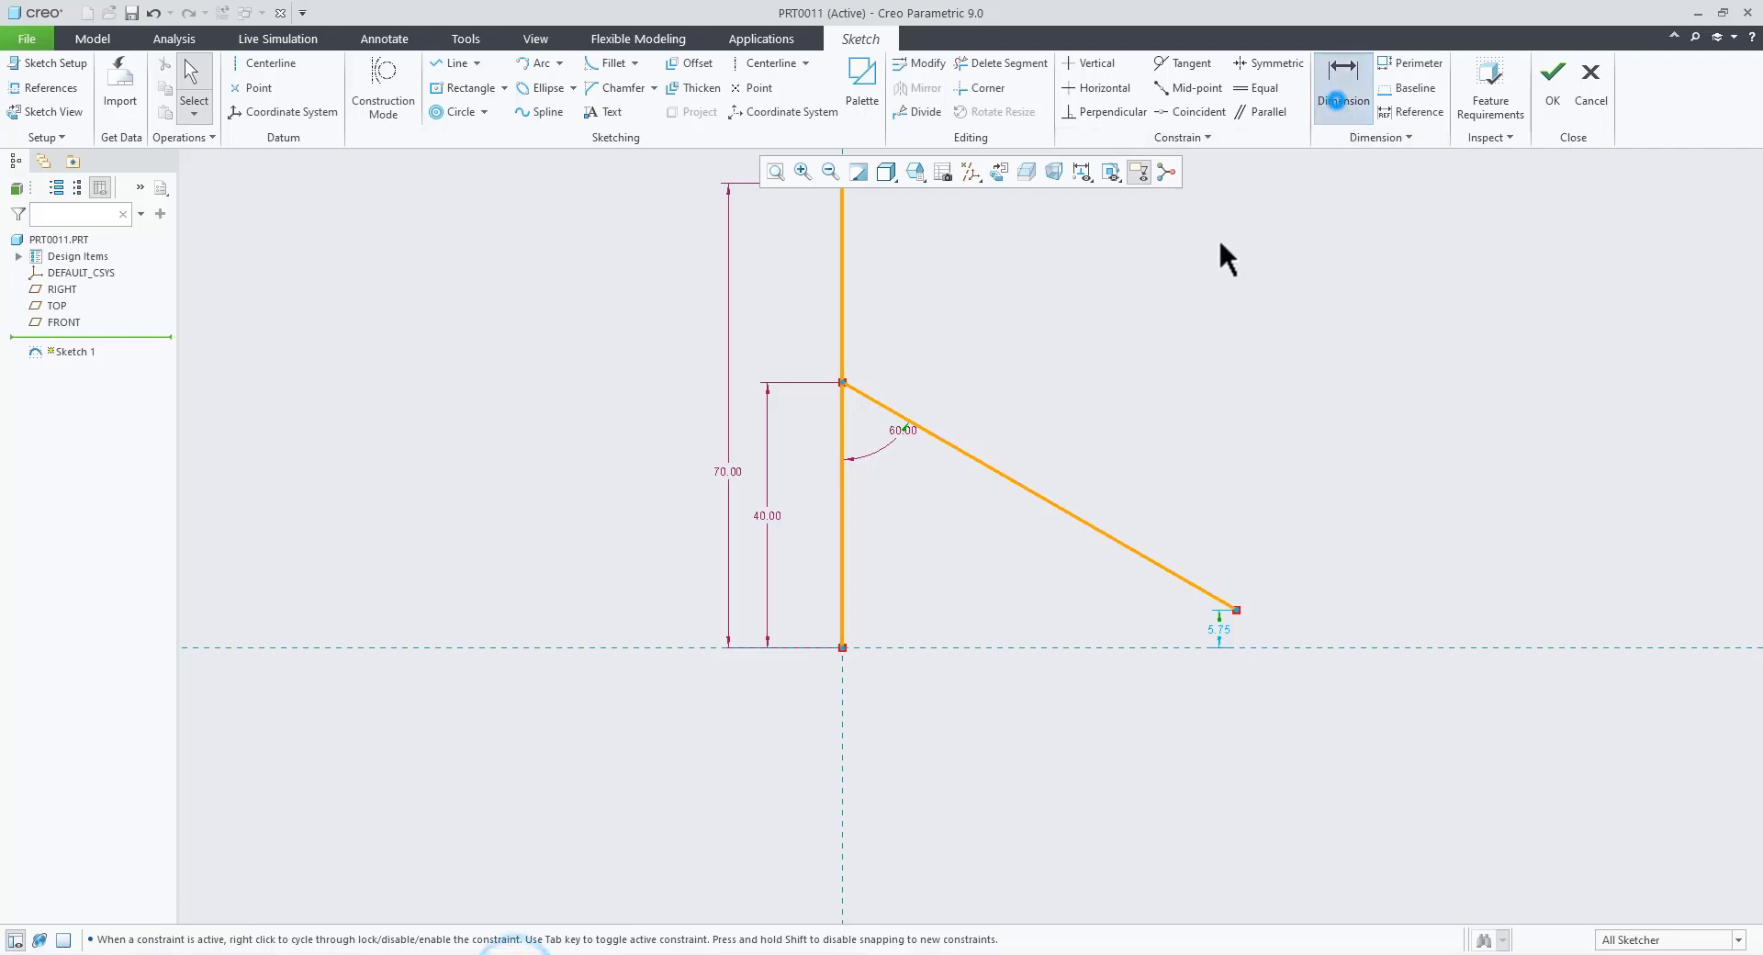
pyautogui.click(1035, 488)
pyautogui.middleClick(1038, 462)
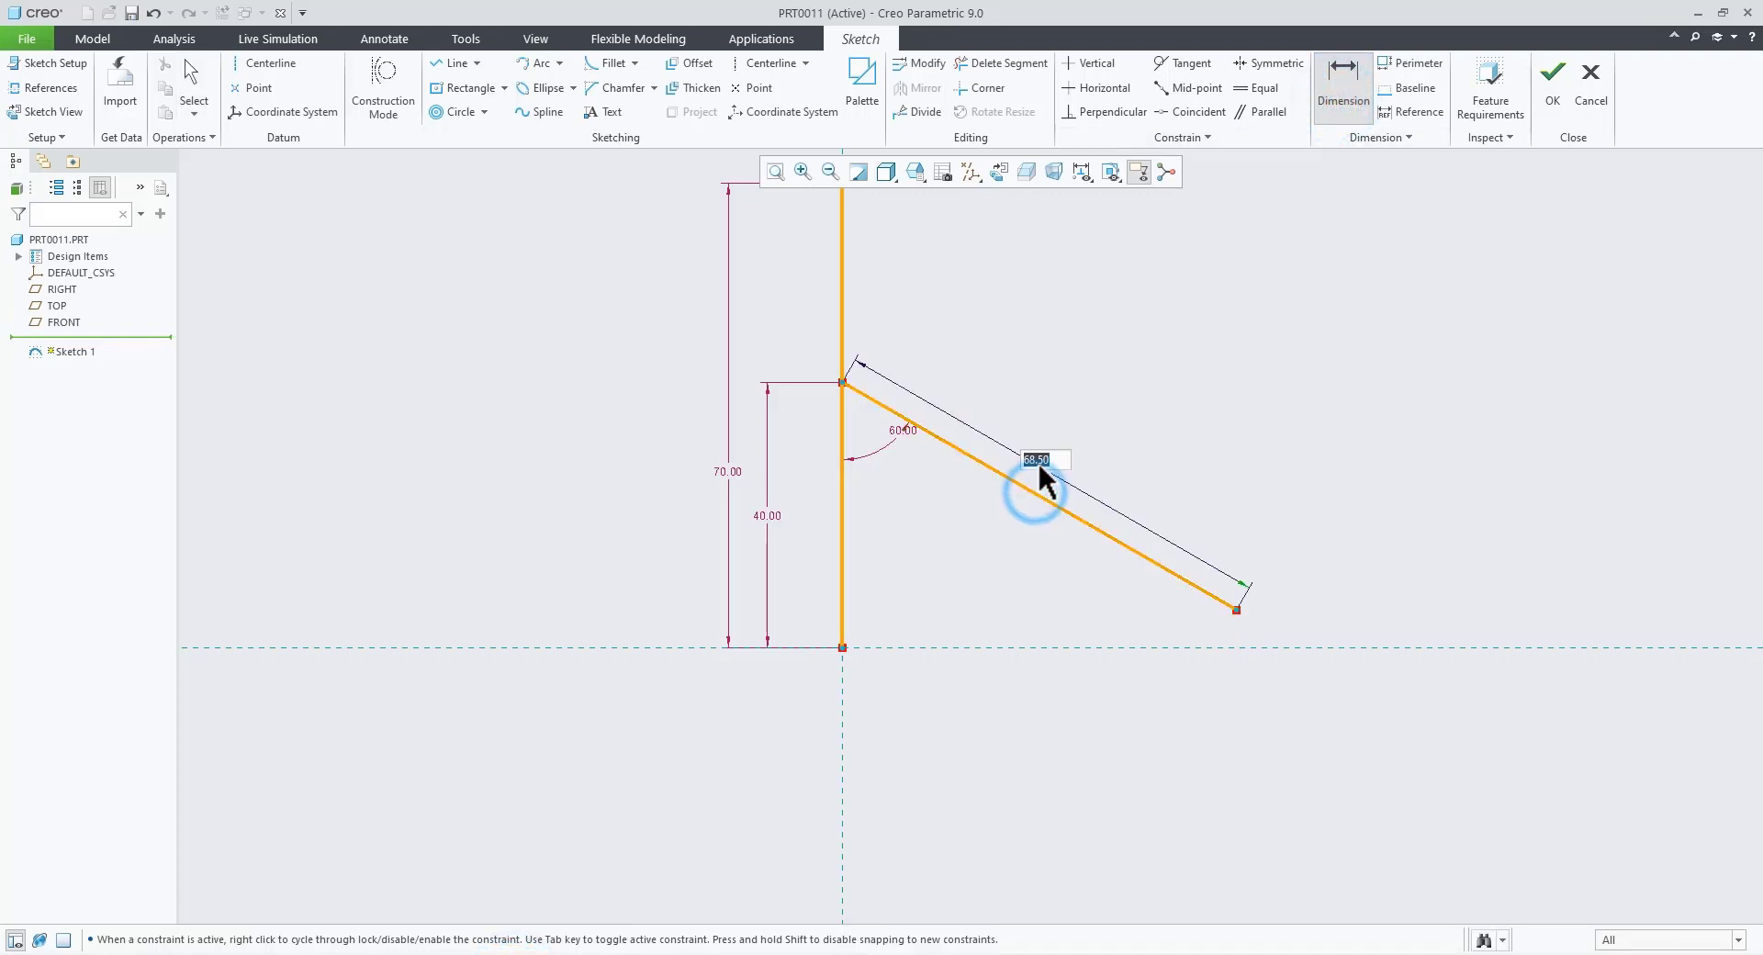
pyautogui.write('45')
pyautogui.press('Return')
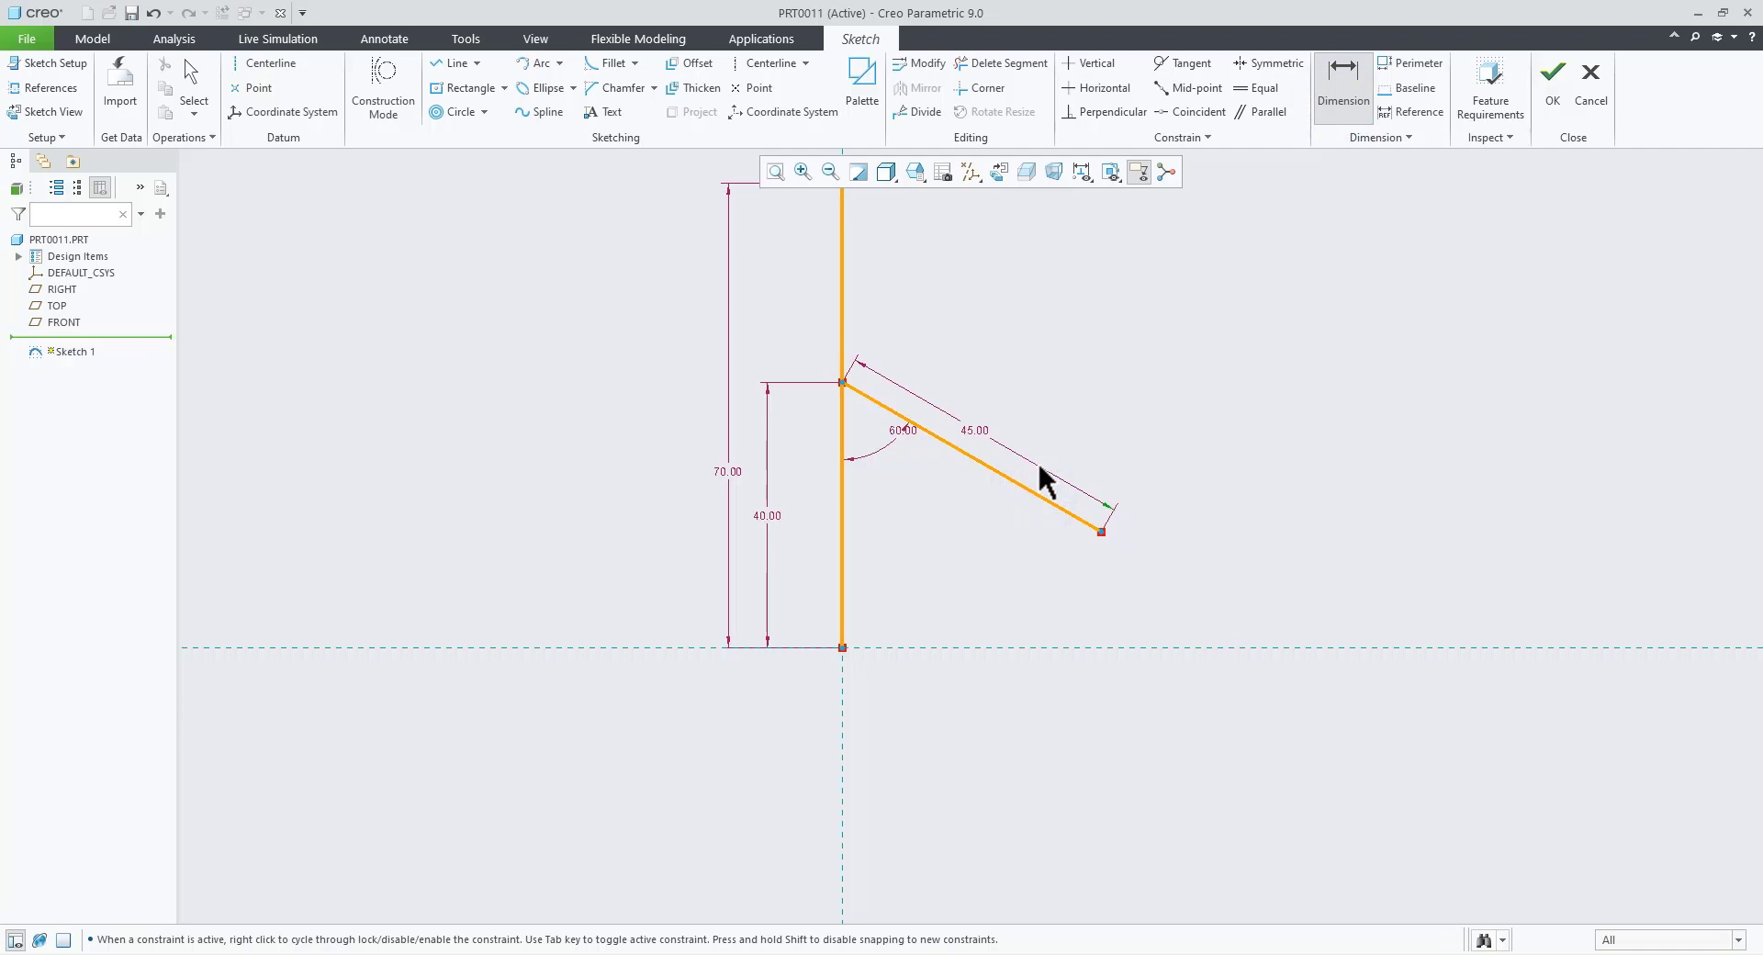
pyautogui.click(1558, 112)
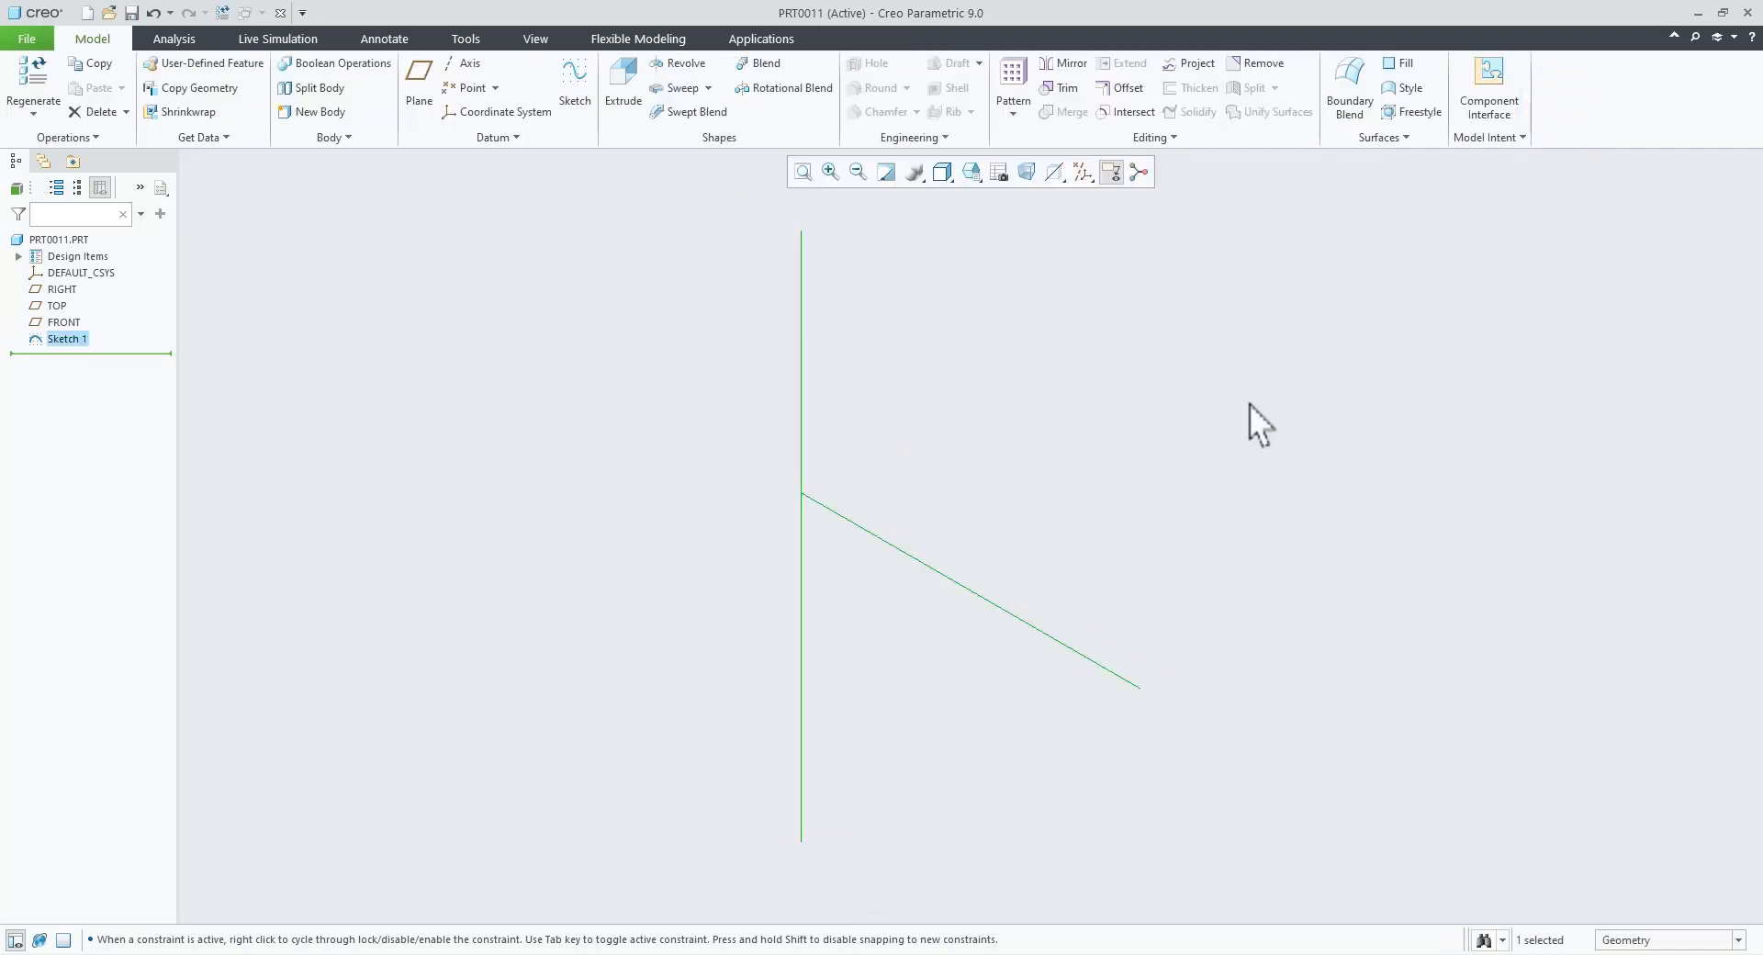
pyautogui.hotkey('ctrl', 'd')
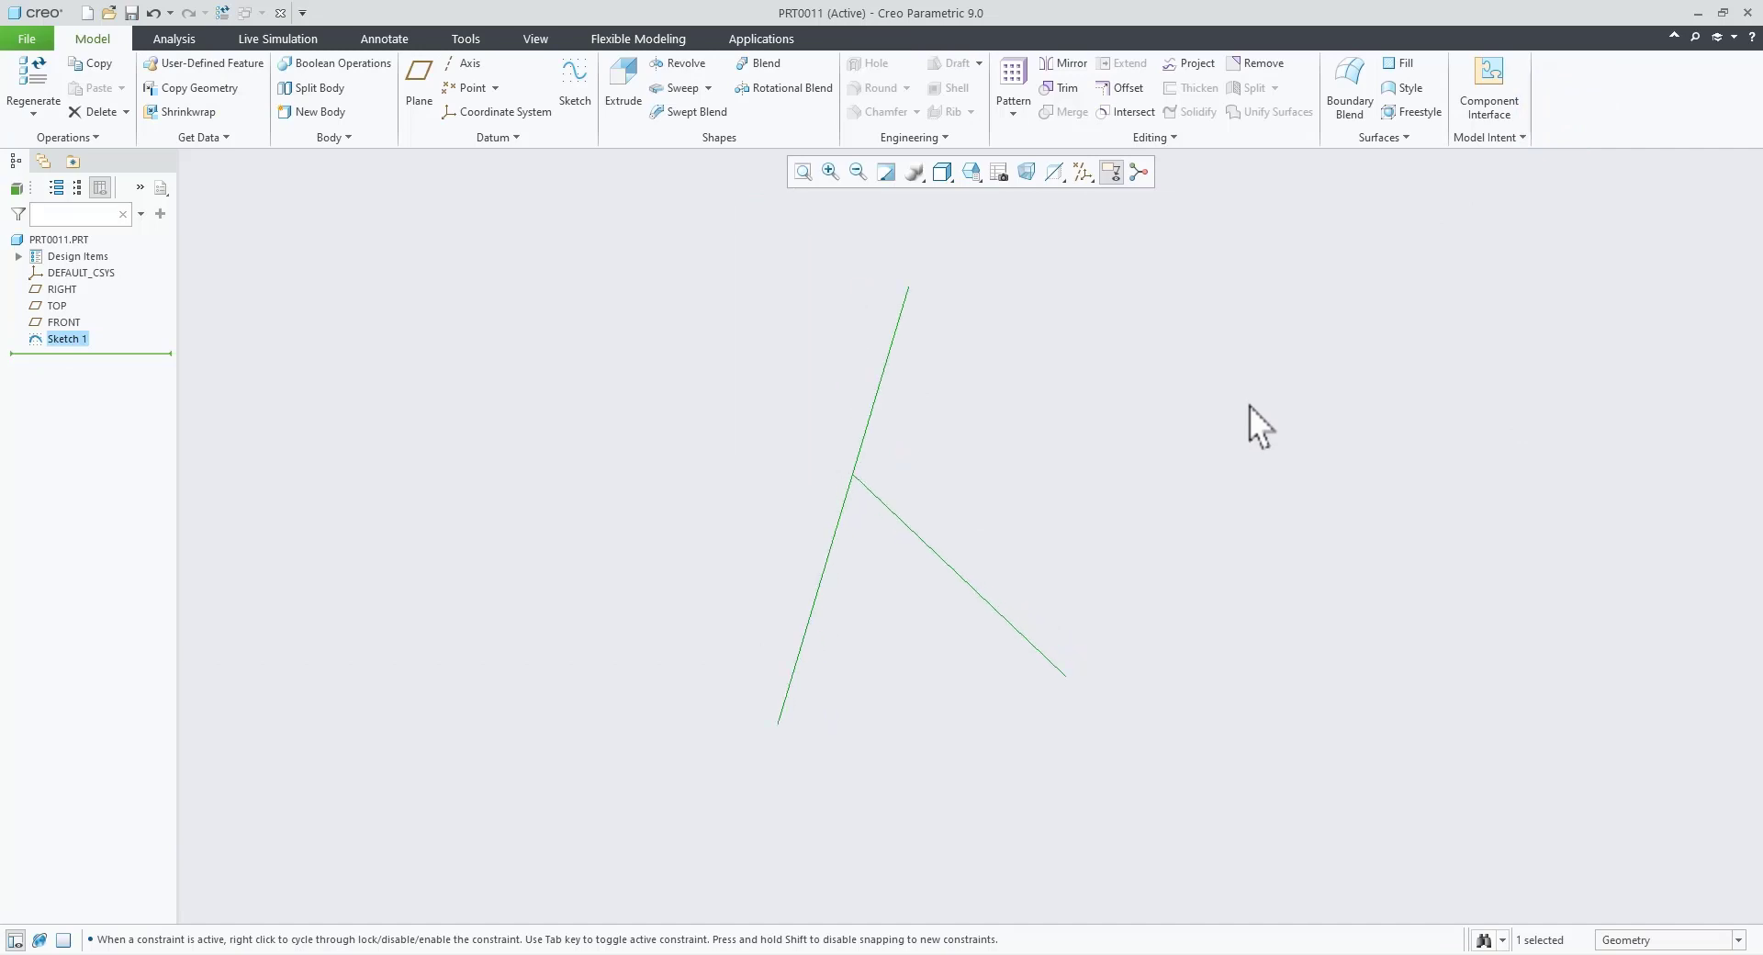
# Step: Start a solid Sweep using the 70 mm line as trajectory and check the main pipe's diameter in the Lecture 08 drawing
pyautogui.click(1005, 521)
pyautogui.scroll(2, 1005, 521)
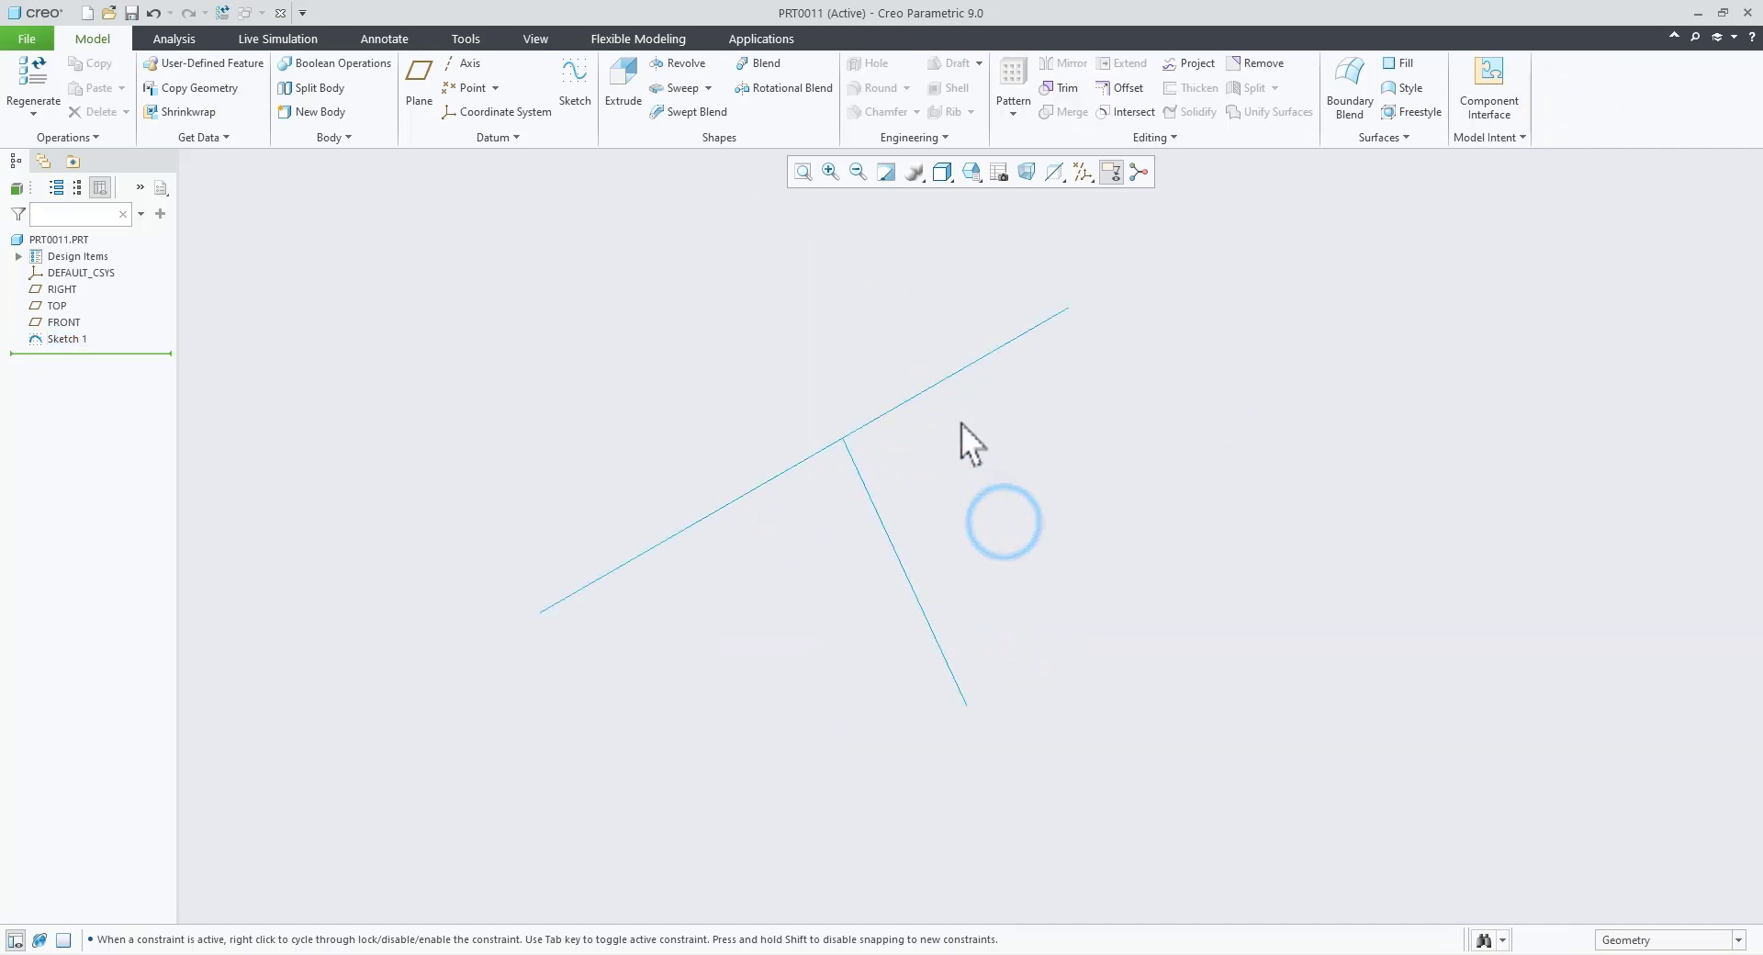
pyautogui.click(940, 383)
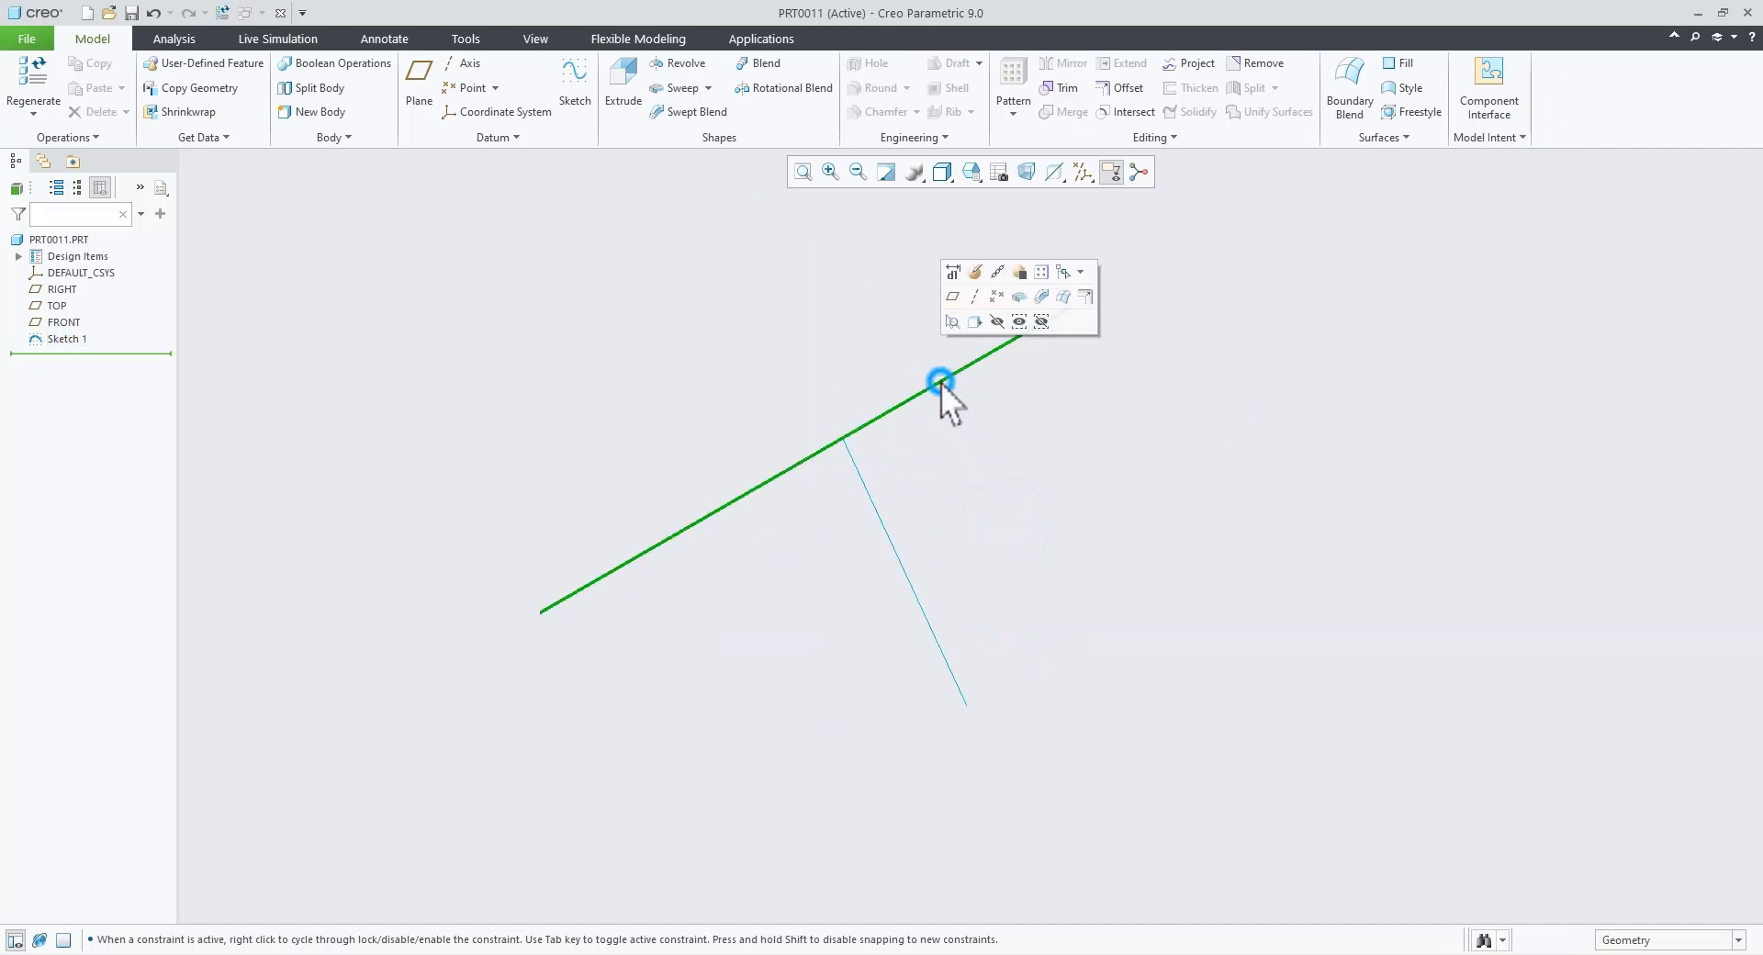
pyautogui.click(1014, 298)
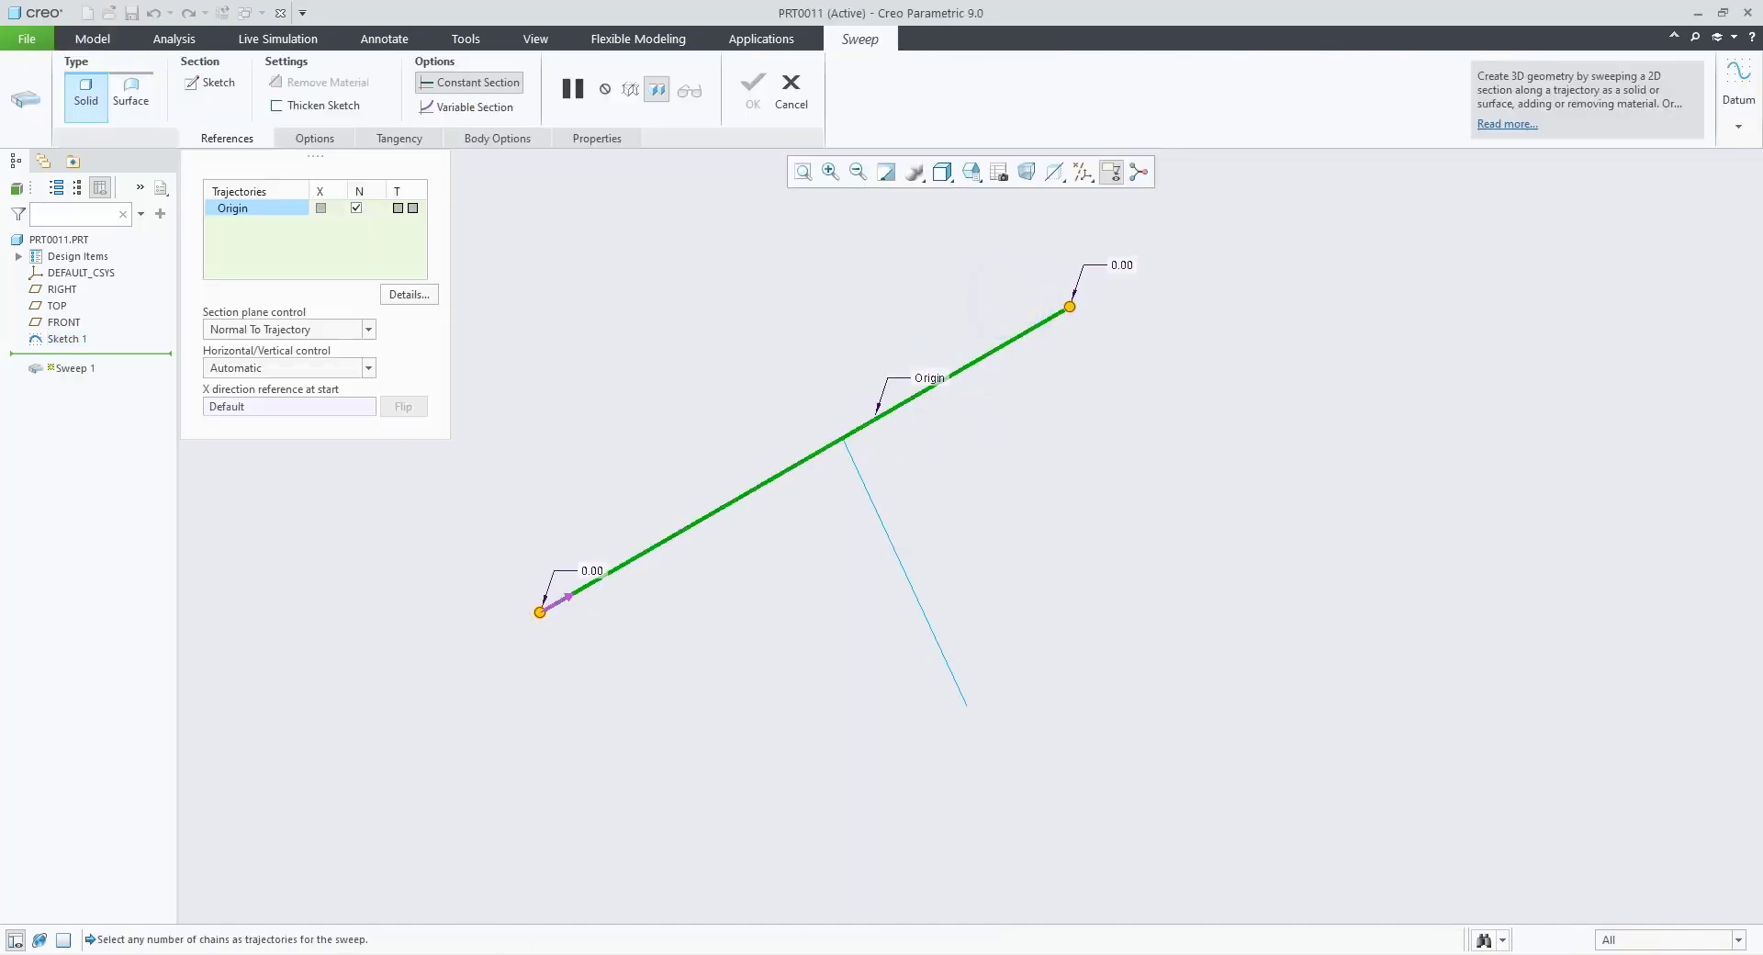
pyautogui.hotkey('alt', 'Tab')
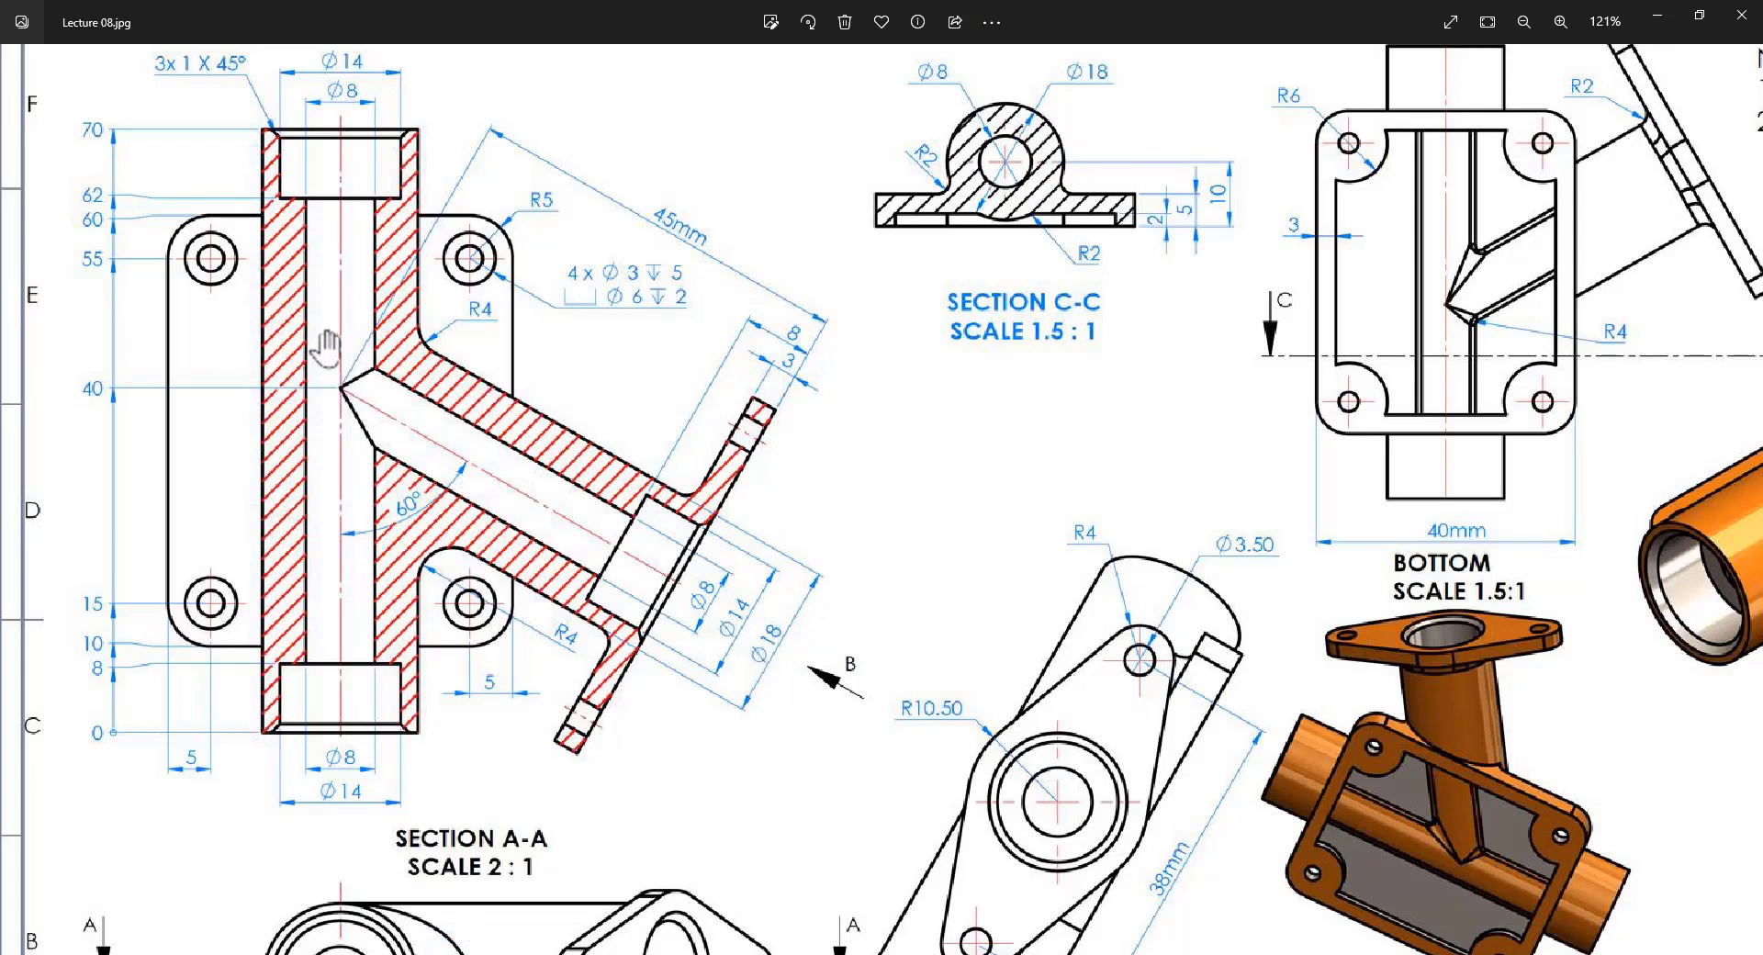
pyautogui.scroll(1, 325, 344)
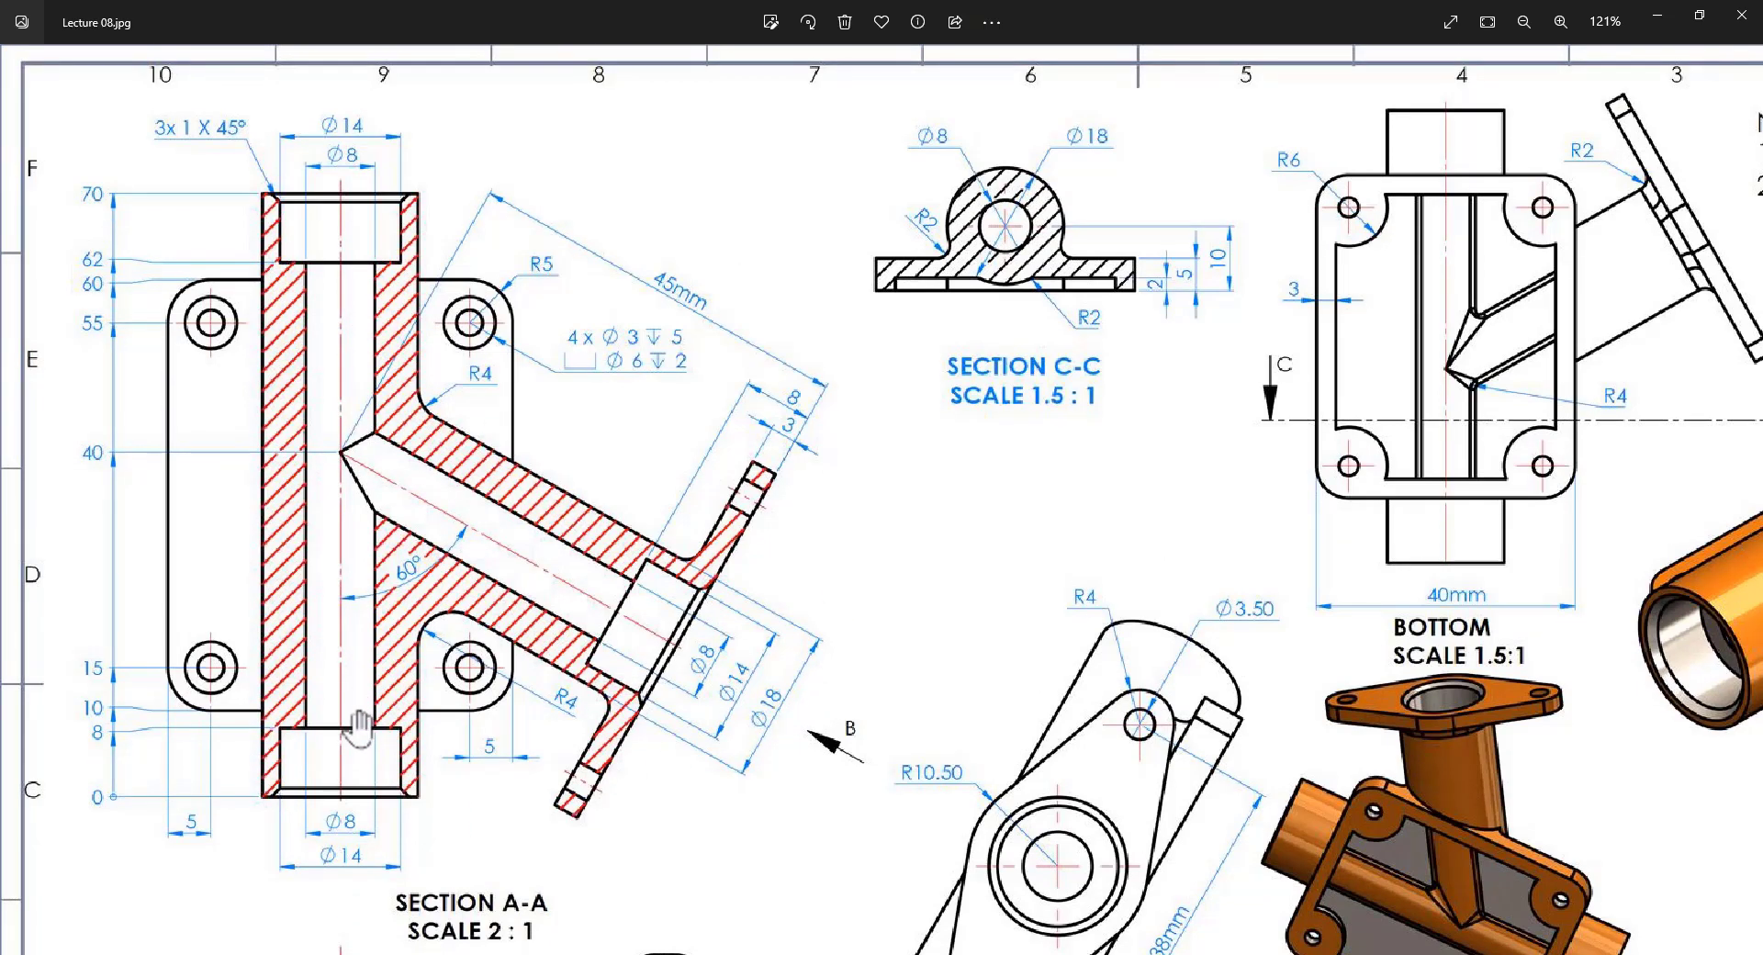
pyautogui.click(521, 954)
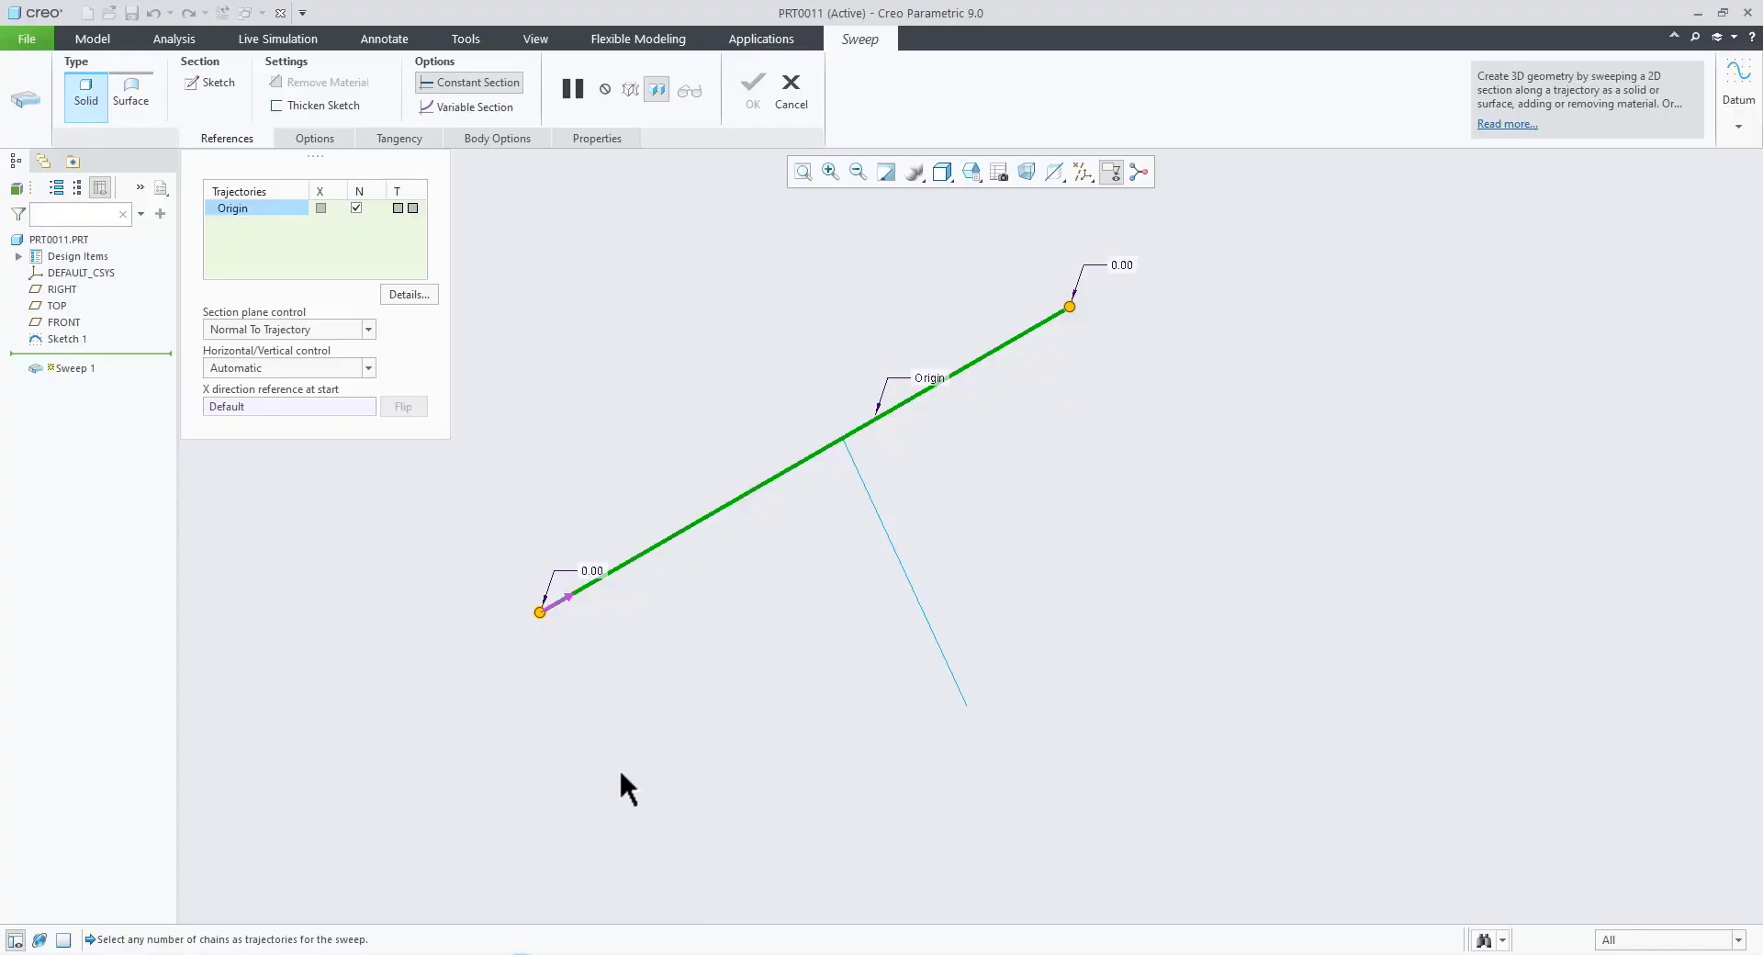
# Step: Sketch an 18 mm diameter circle centred on the trajectory as the section and complete the main pipe's sweep
pyautogui.click(213, 82)
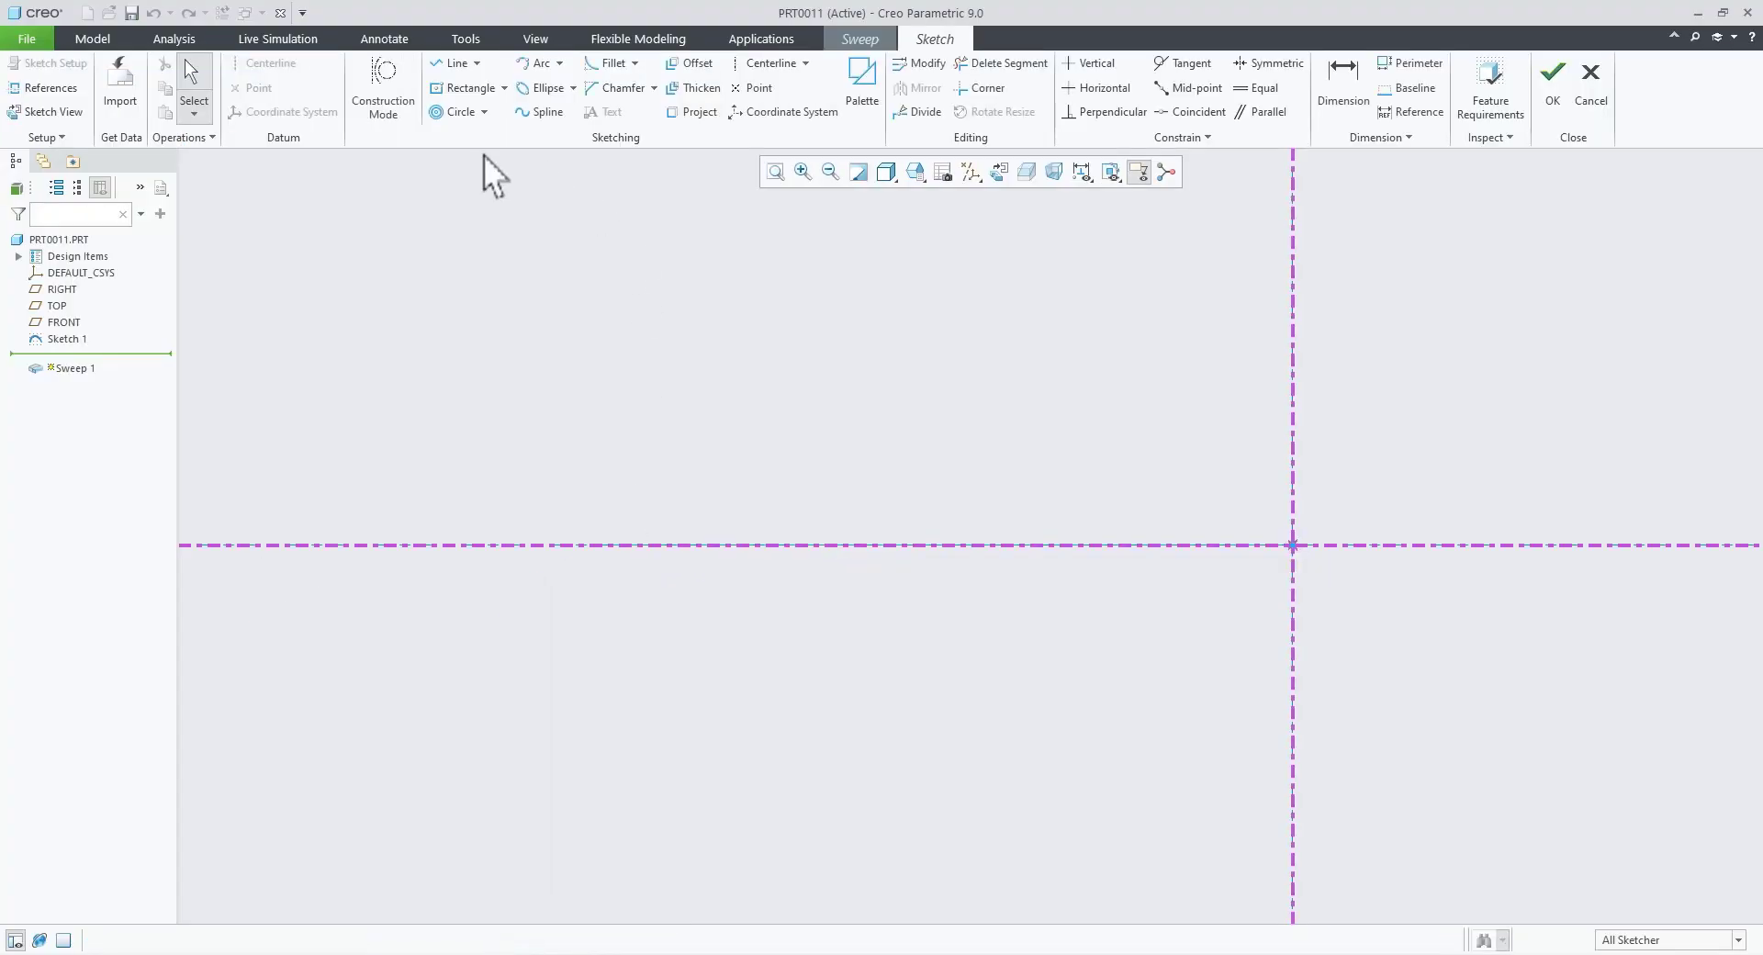
pyautogui.click(485, 112)
pyautogui.click(477, 128)
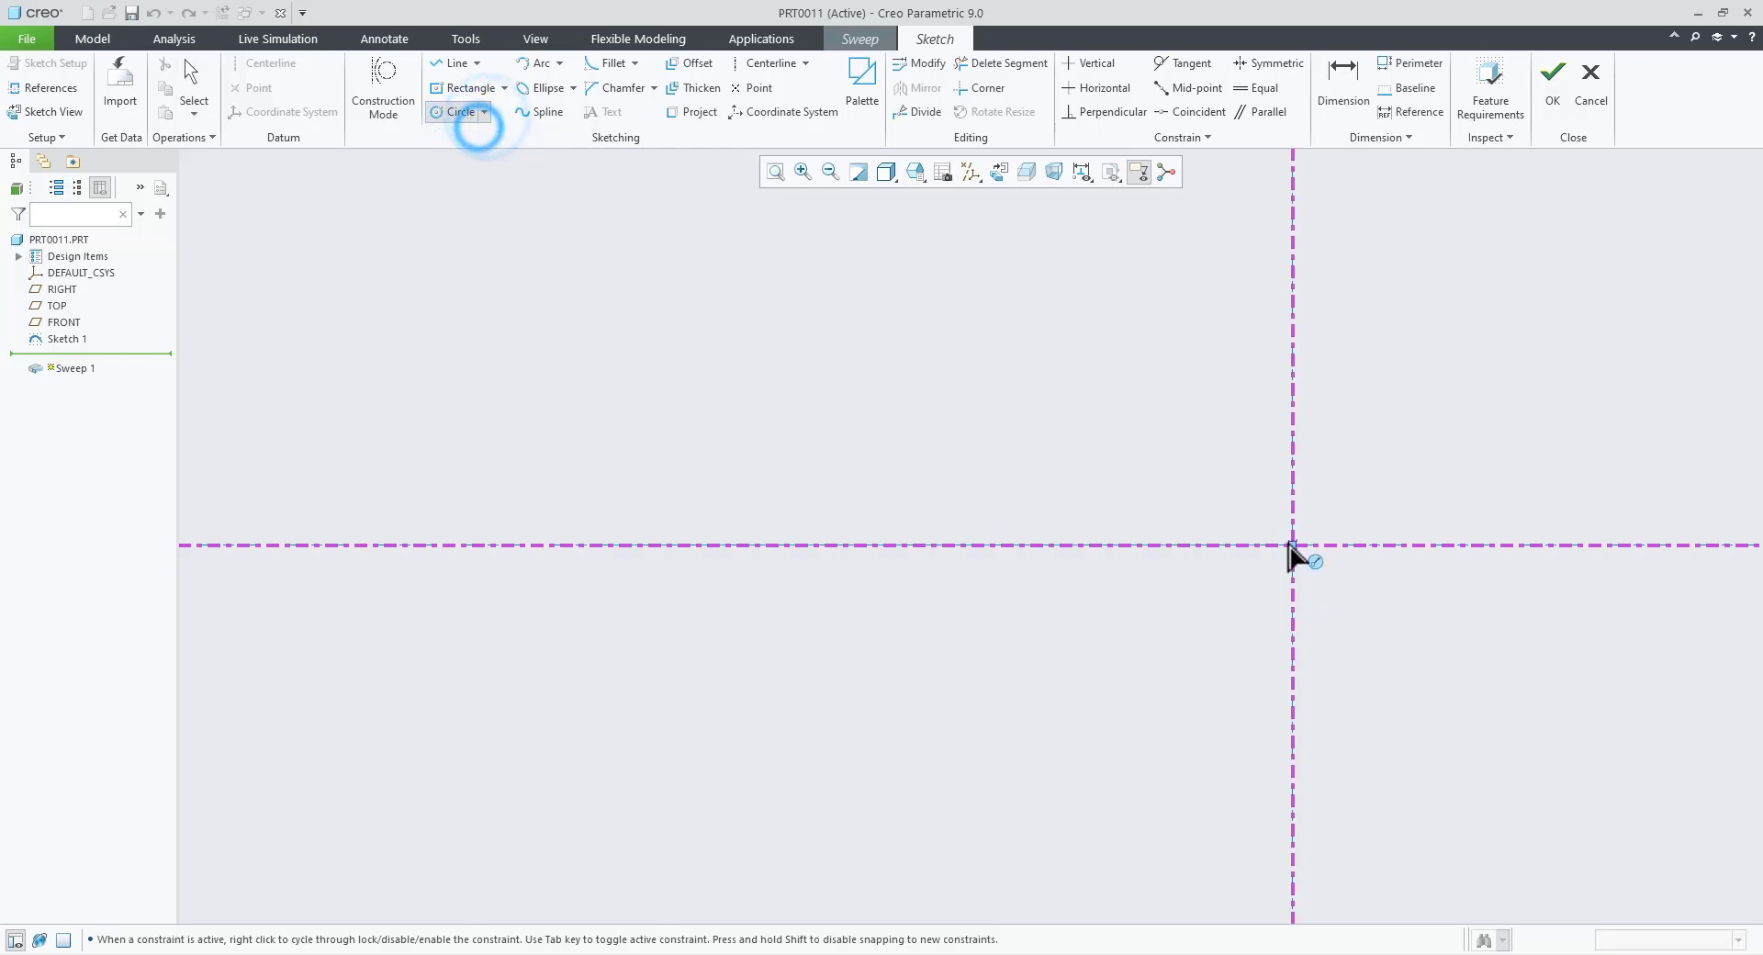
pyautogui.click(1290, 544)
pyautogui.click(1294, 654)
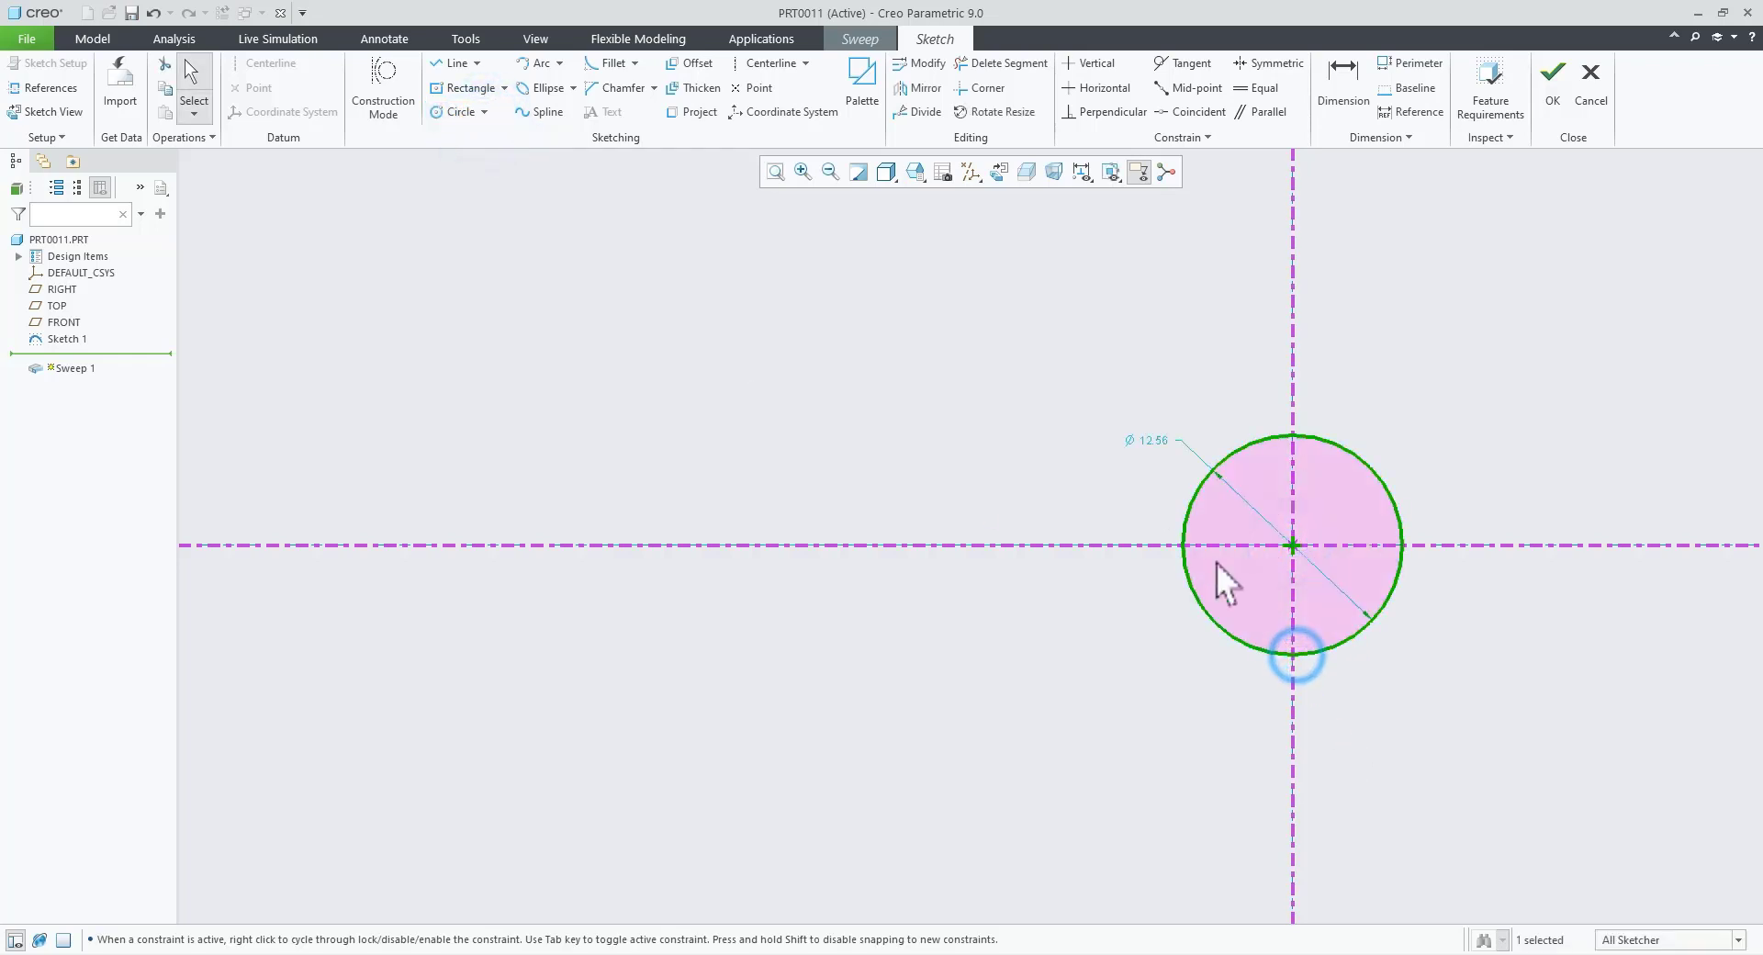
pyautogui.doubleClick(1159, 440)
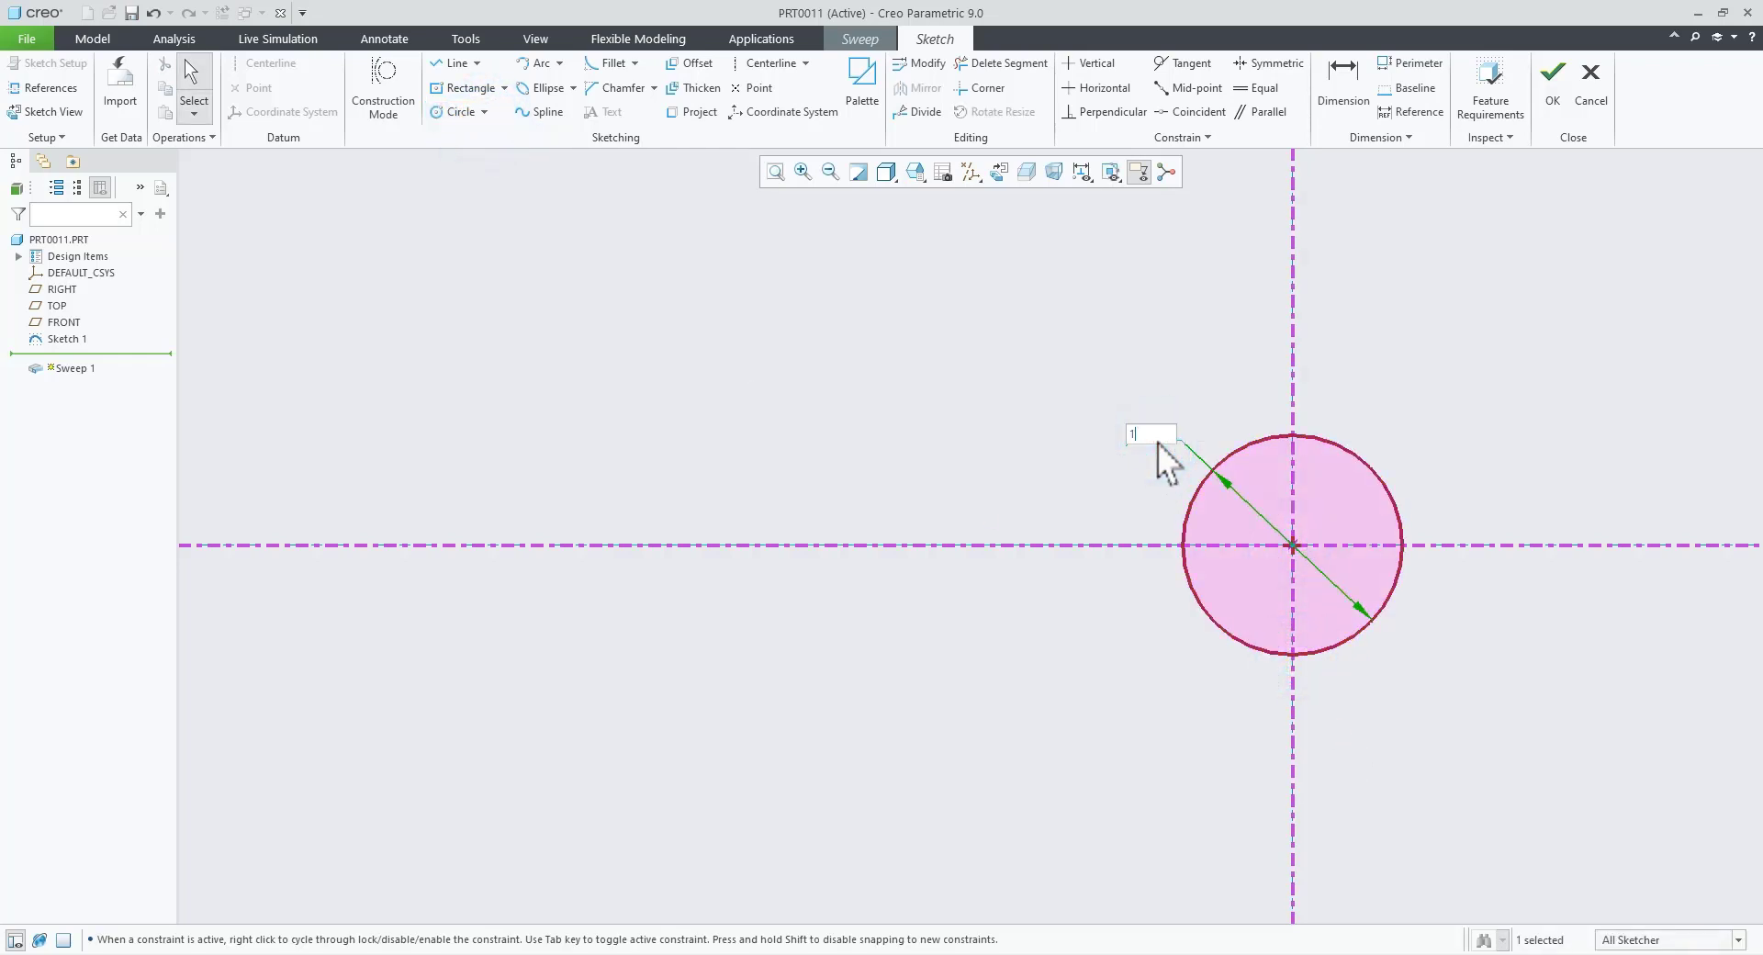
pyautogui.write('18')
pyautogui.press('Return')
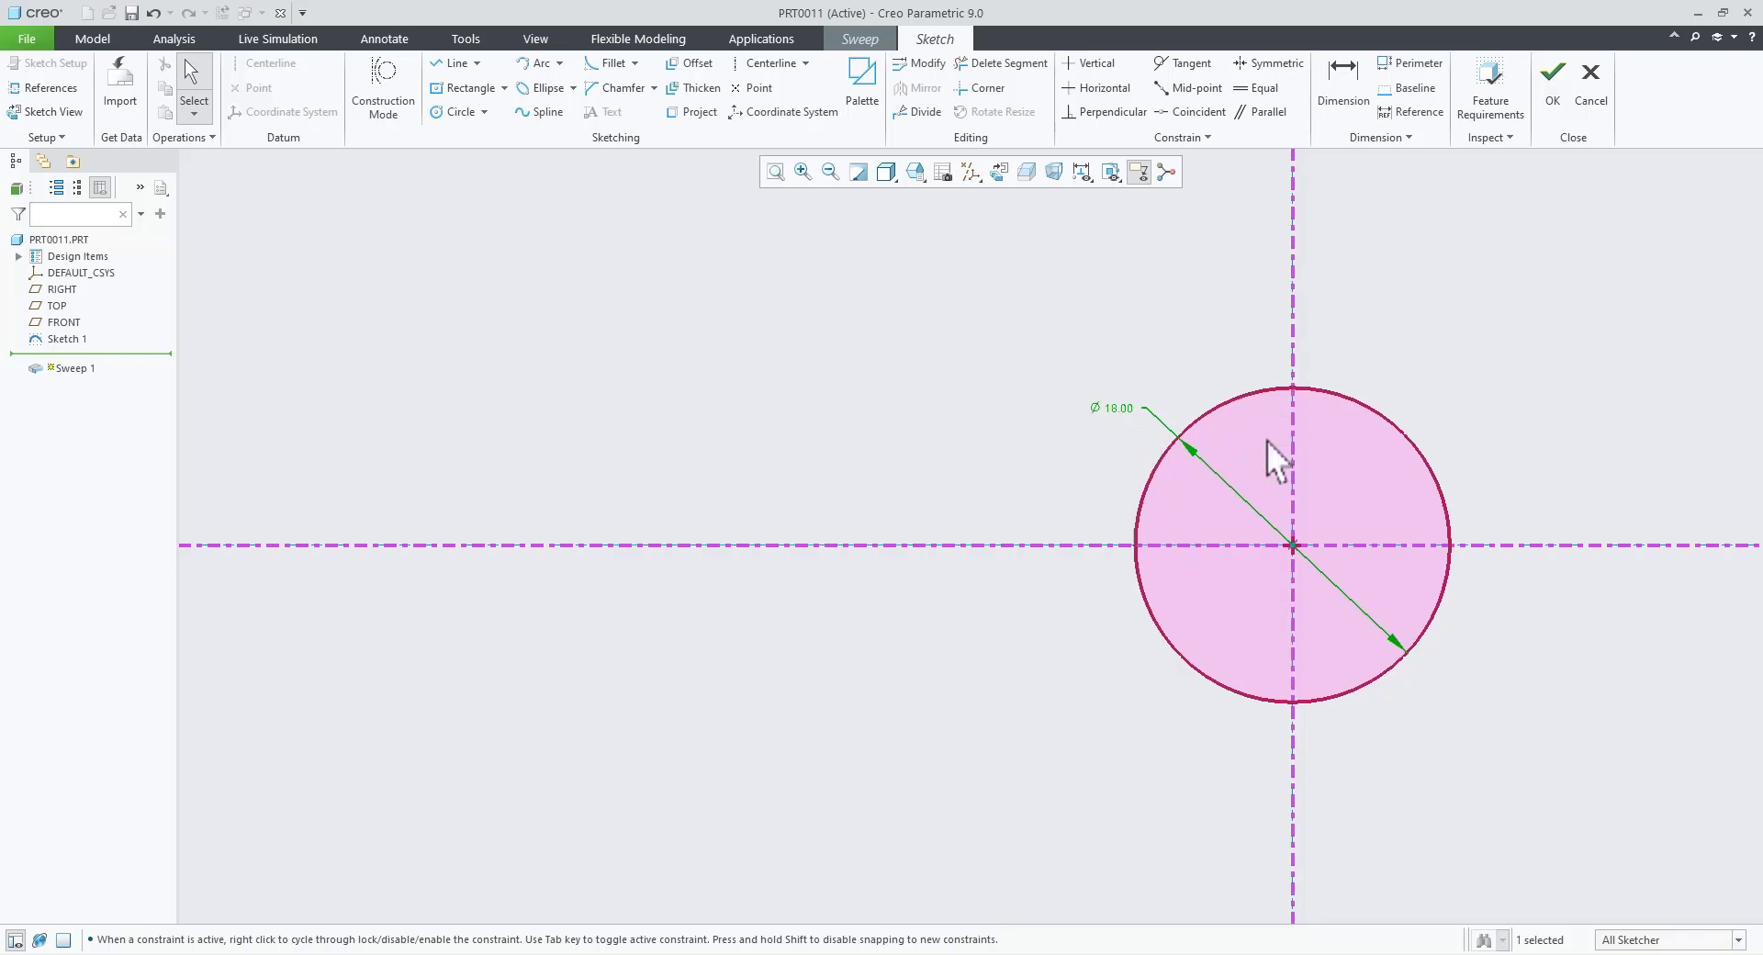
pyautogui.click(1553, 87)
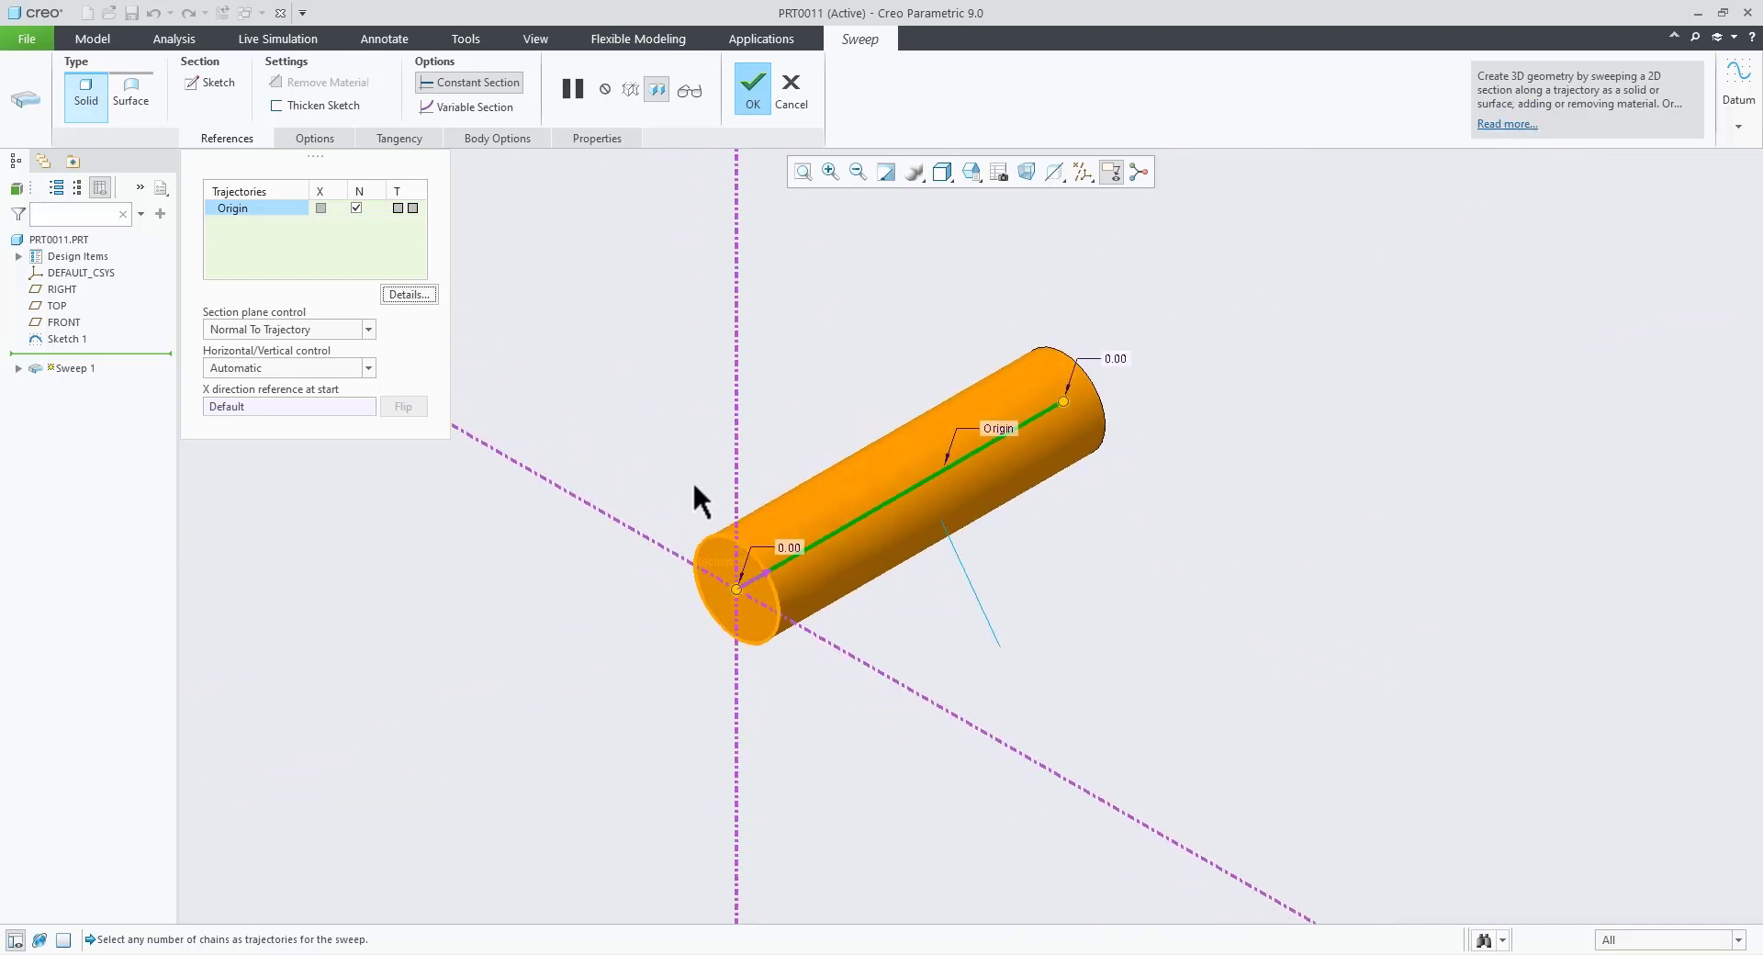
pyautogui.click(752, 93)
pyautogui.click(1142, 476)
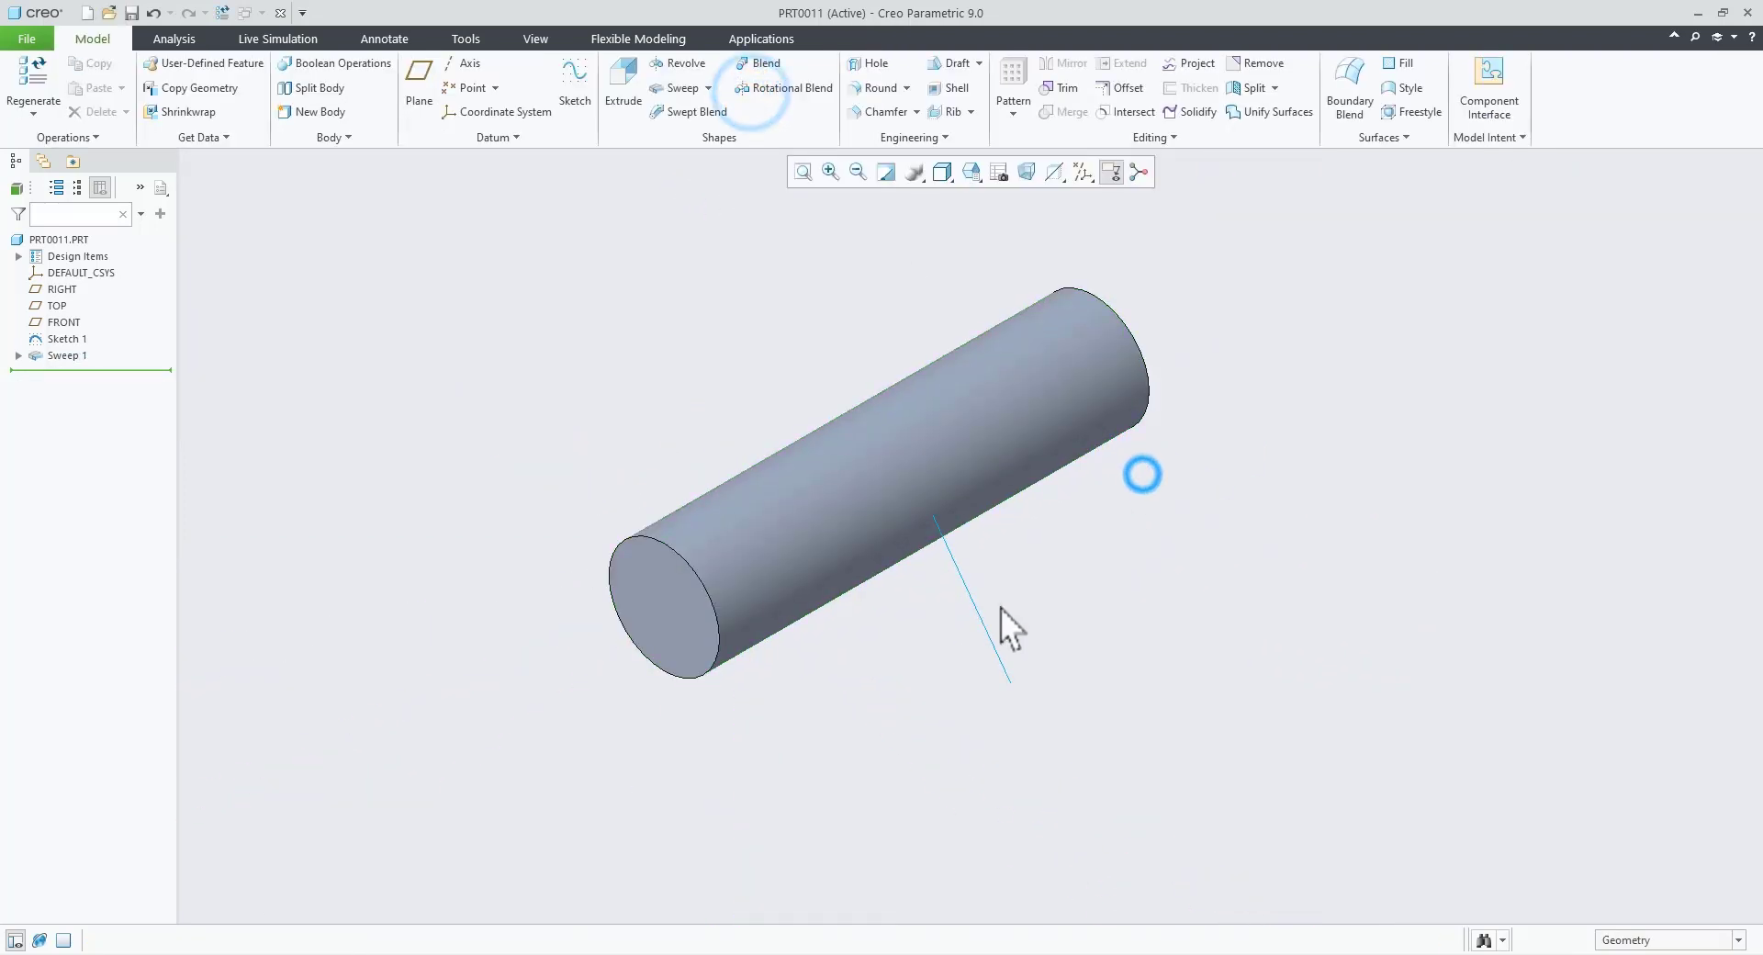
# Step: Sweep a solid branch along the inclined line, using a centred circular section that reaches the main pipe's silhouette edges
pyautogui.click(988, 626)
pyautogui.click(1066, 541)
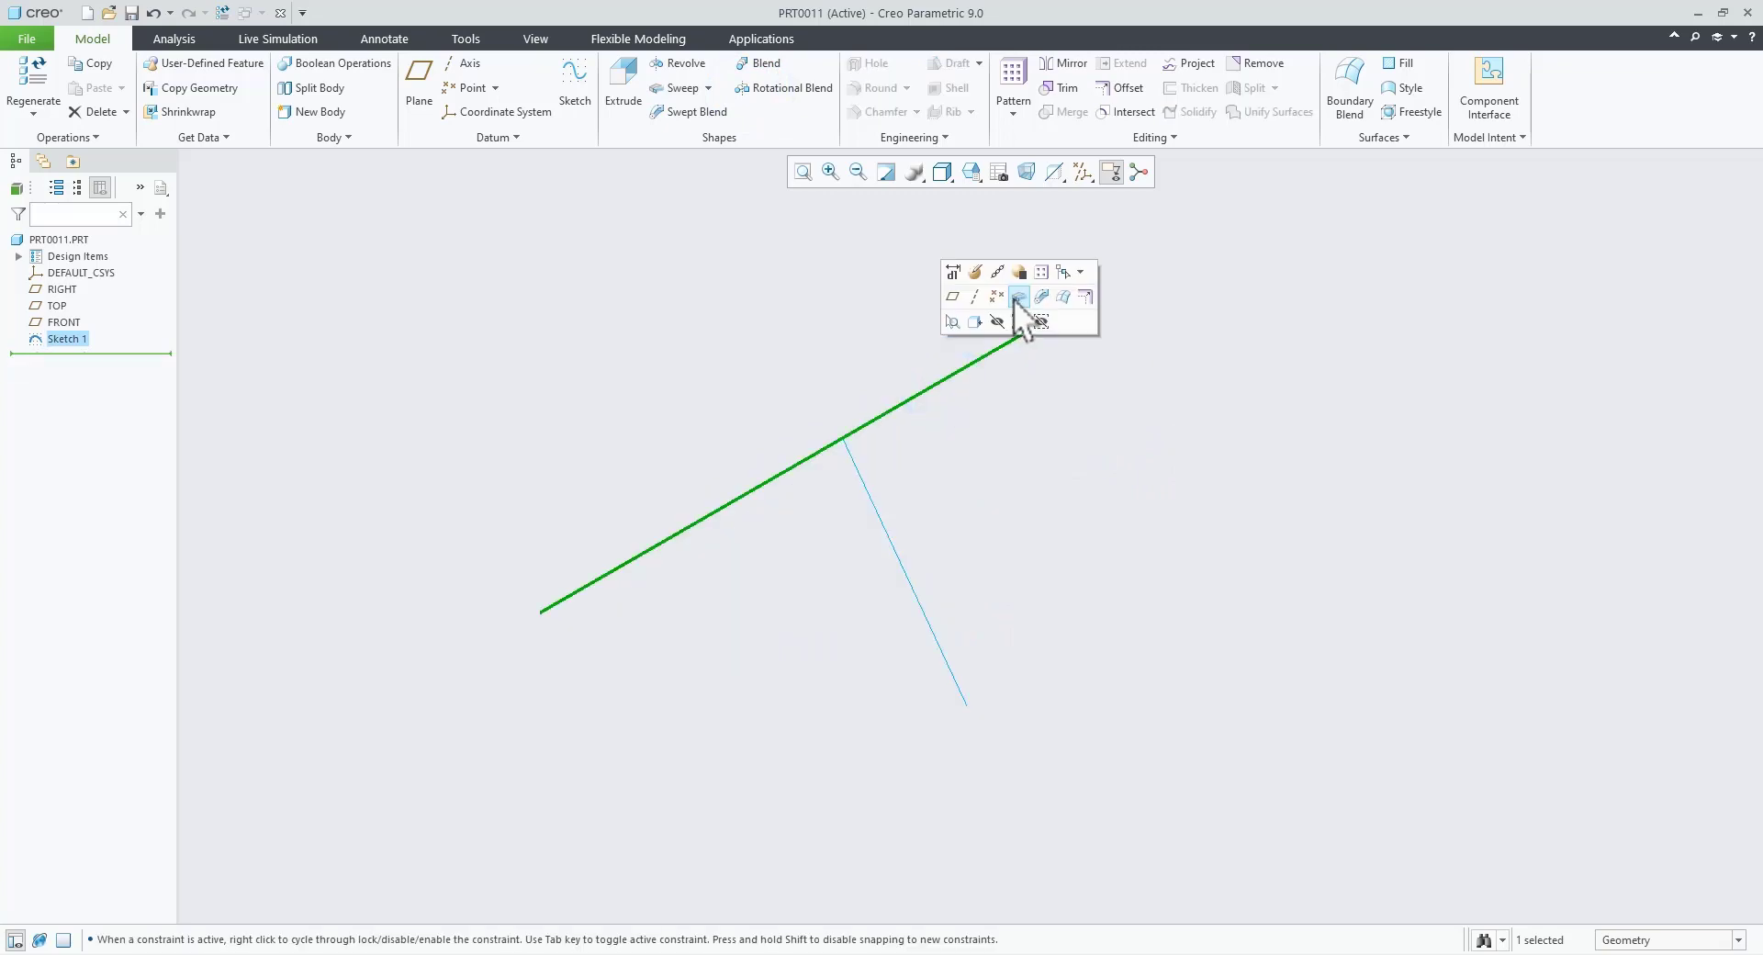
pyautogui.click(927, 506)
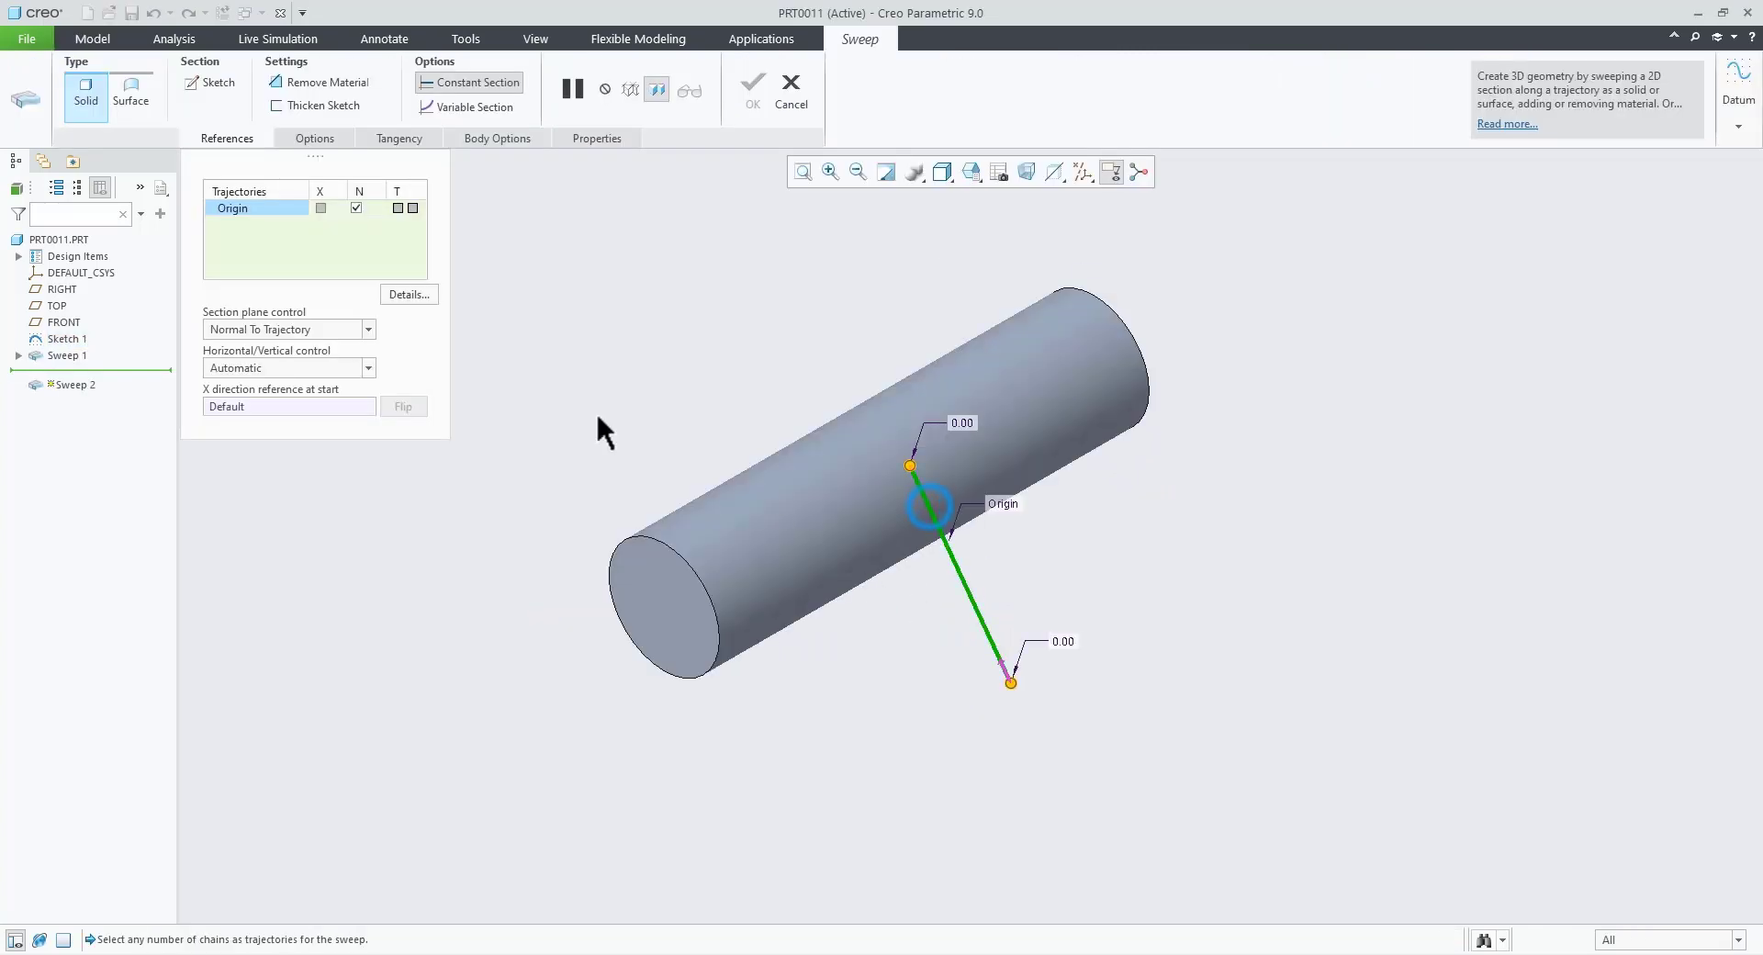
pyautogui.click(220, 87)
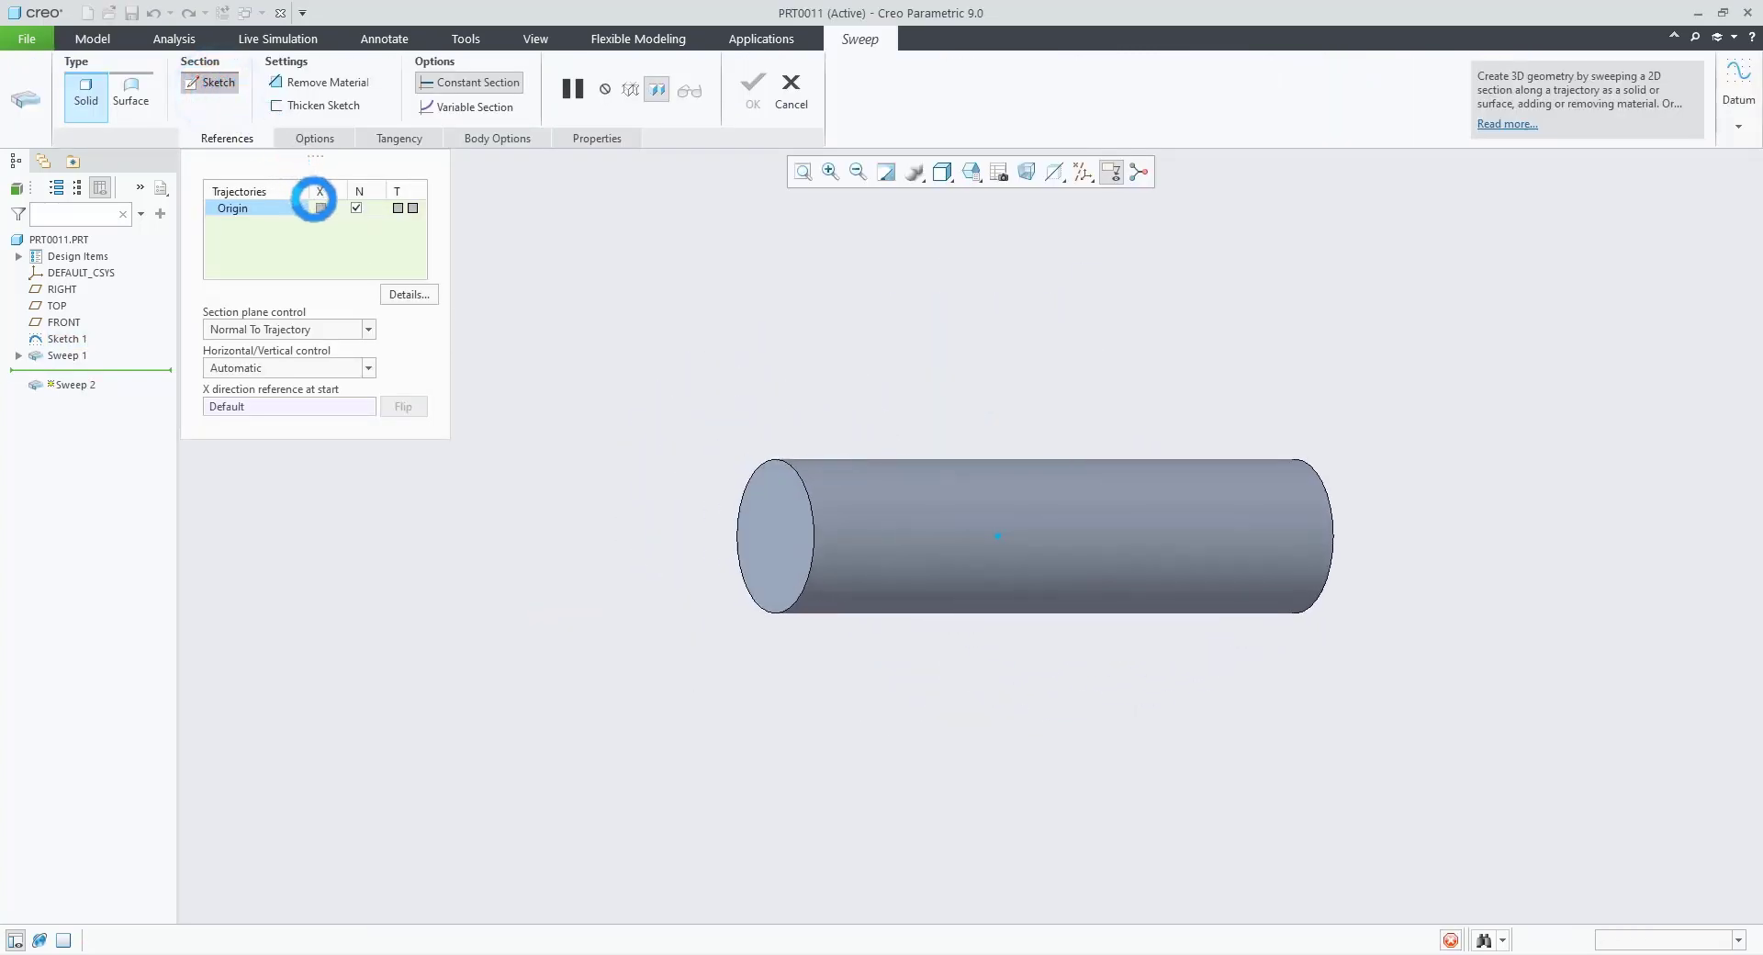
pyautogui.click(456, 111)
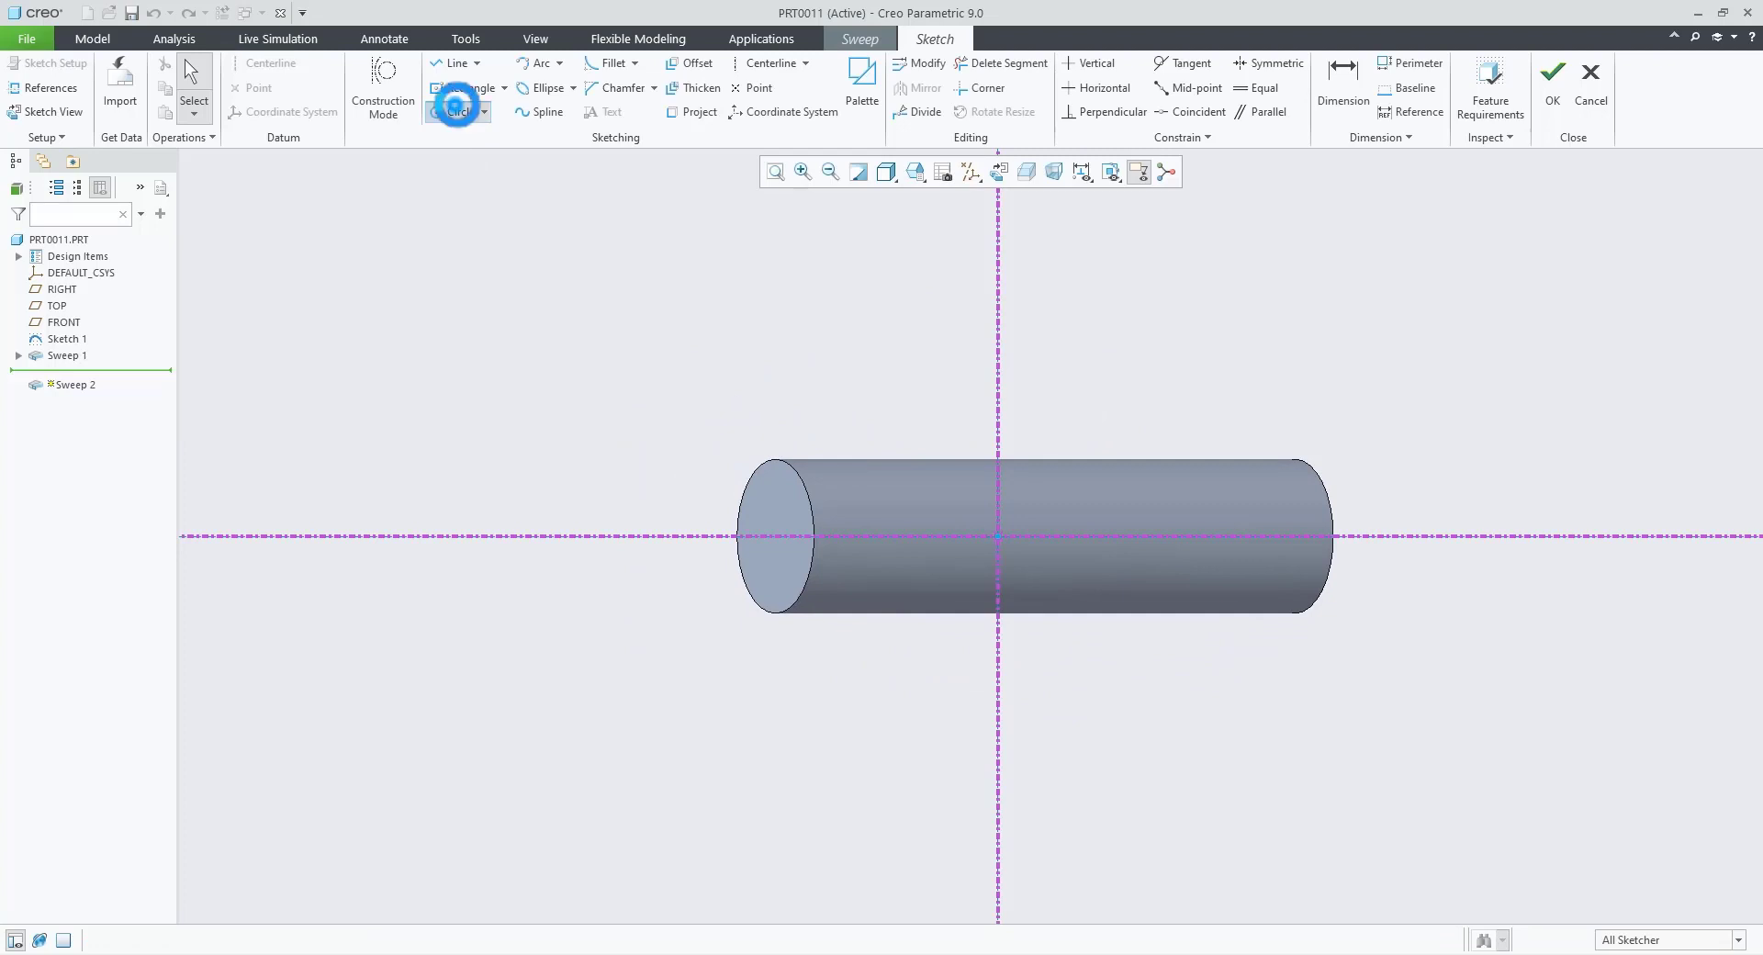
pyautogui.click(998, 536)
pyautogui.click(998, 620)
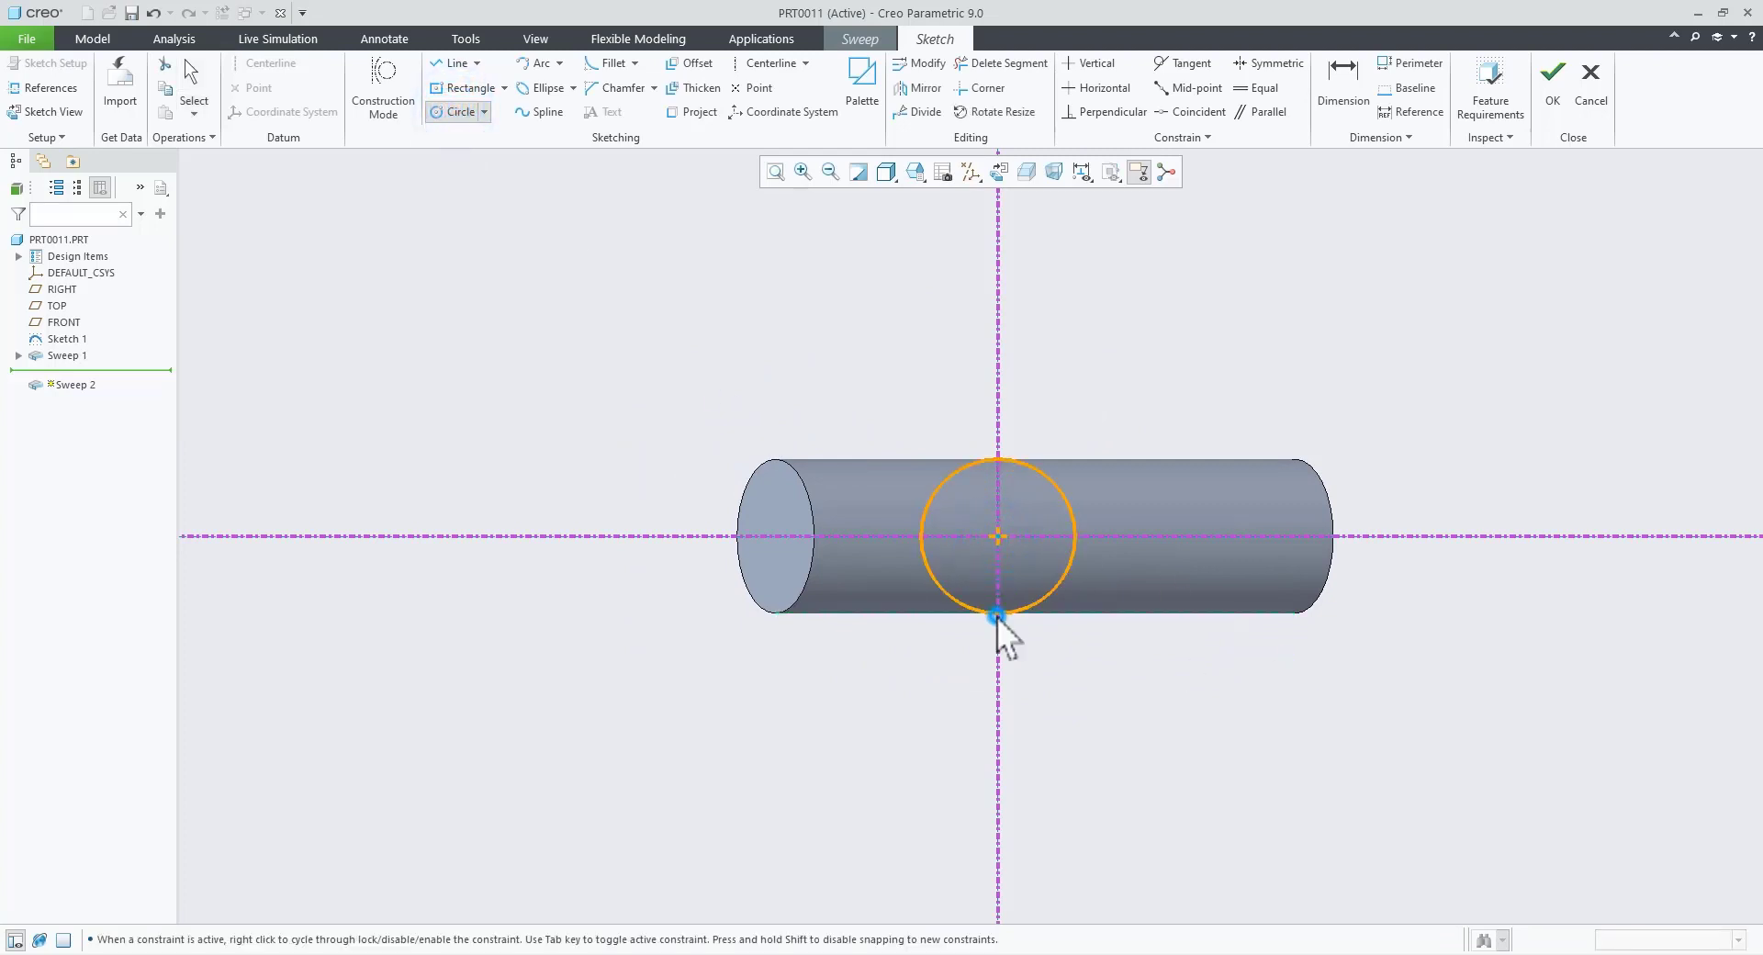
pyautogui.middleClick(1055, 775)
pyautogui.click(1554, 97)
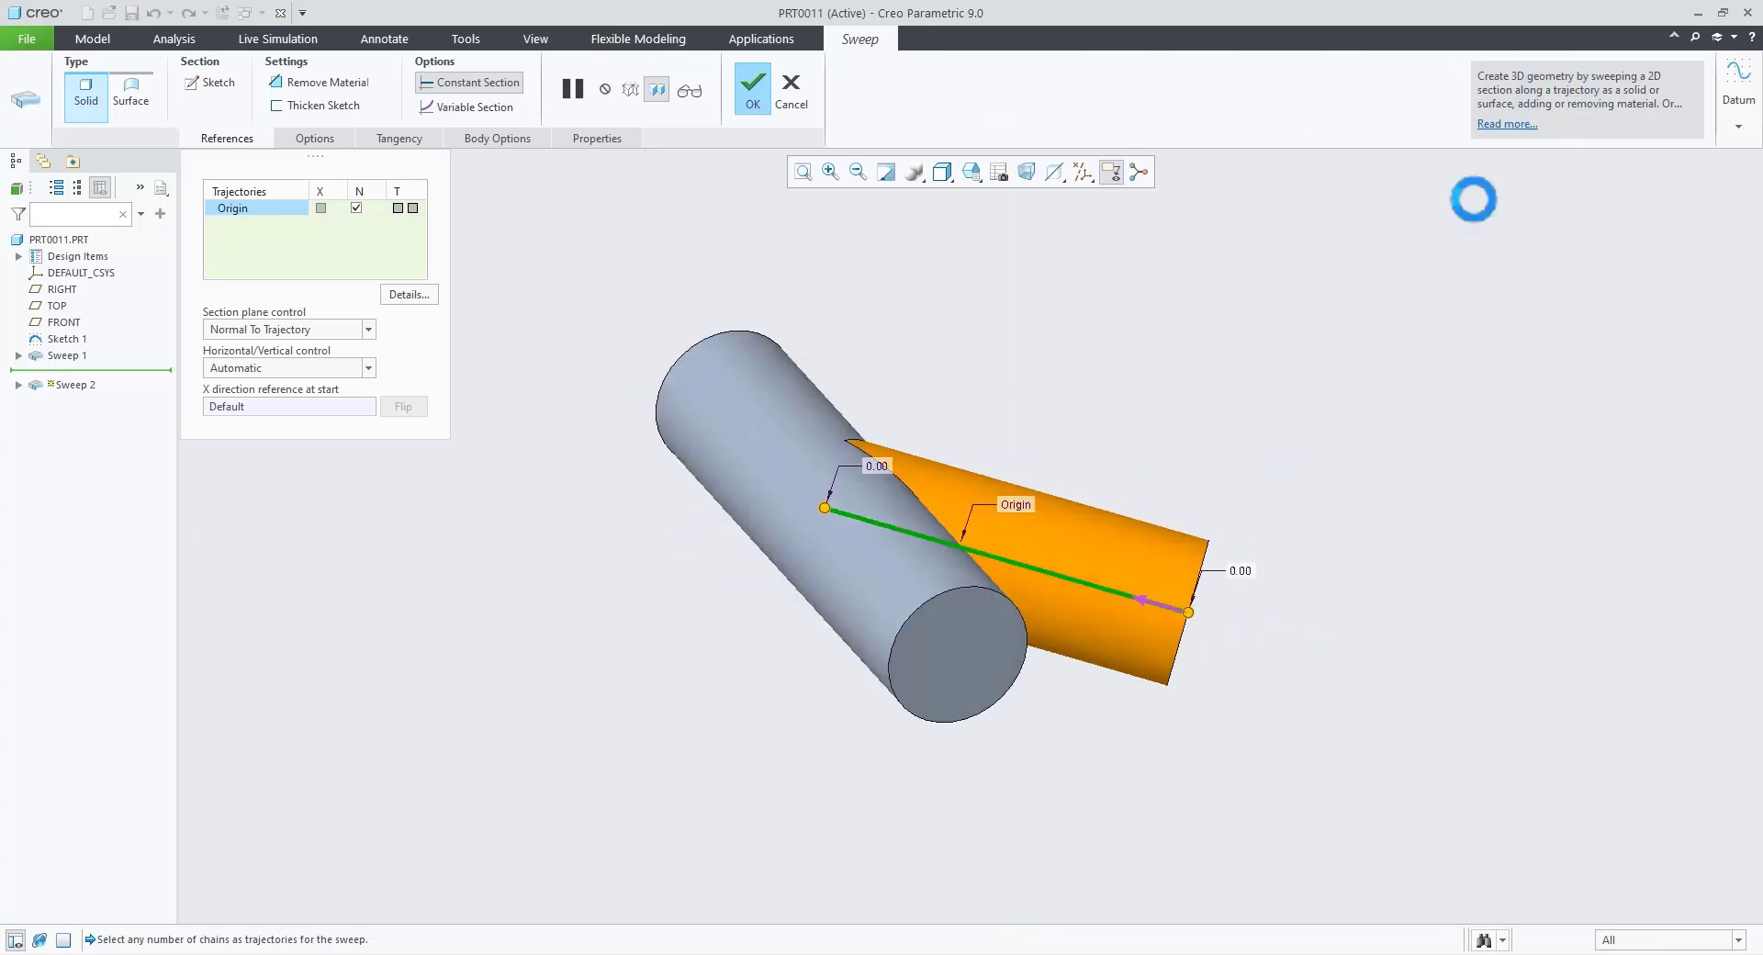
pyautogui.click(753, 99)
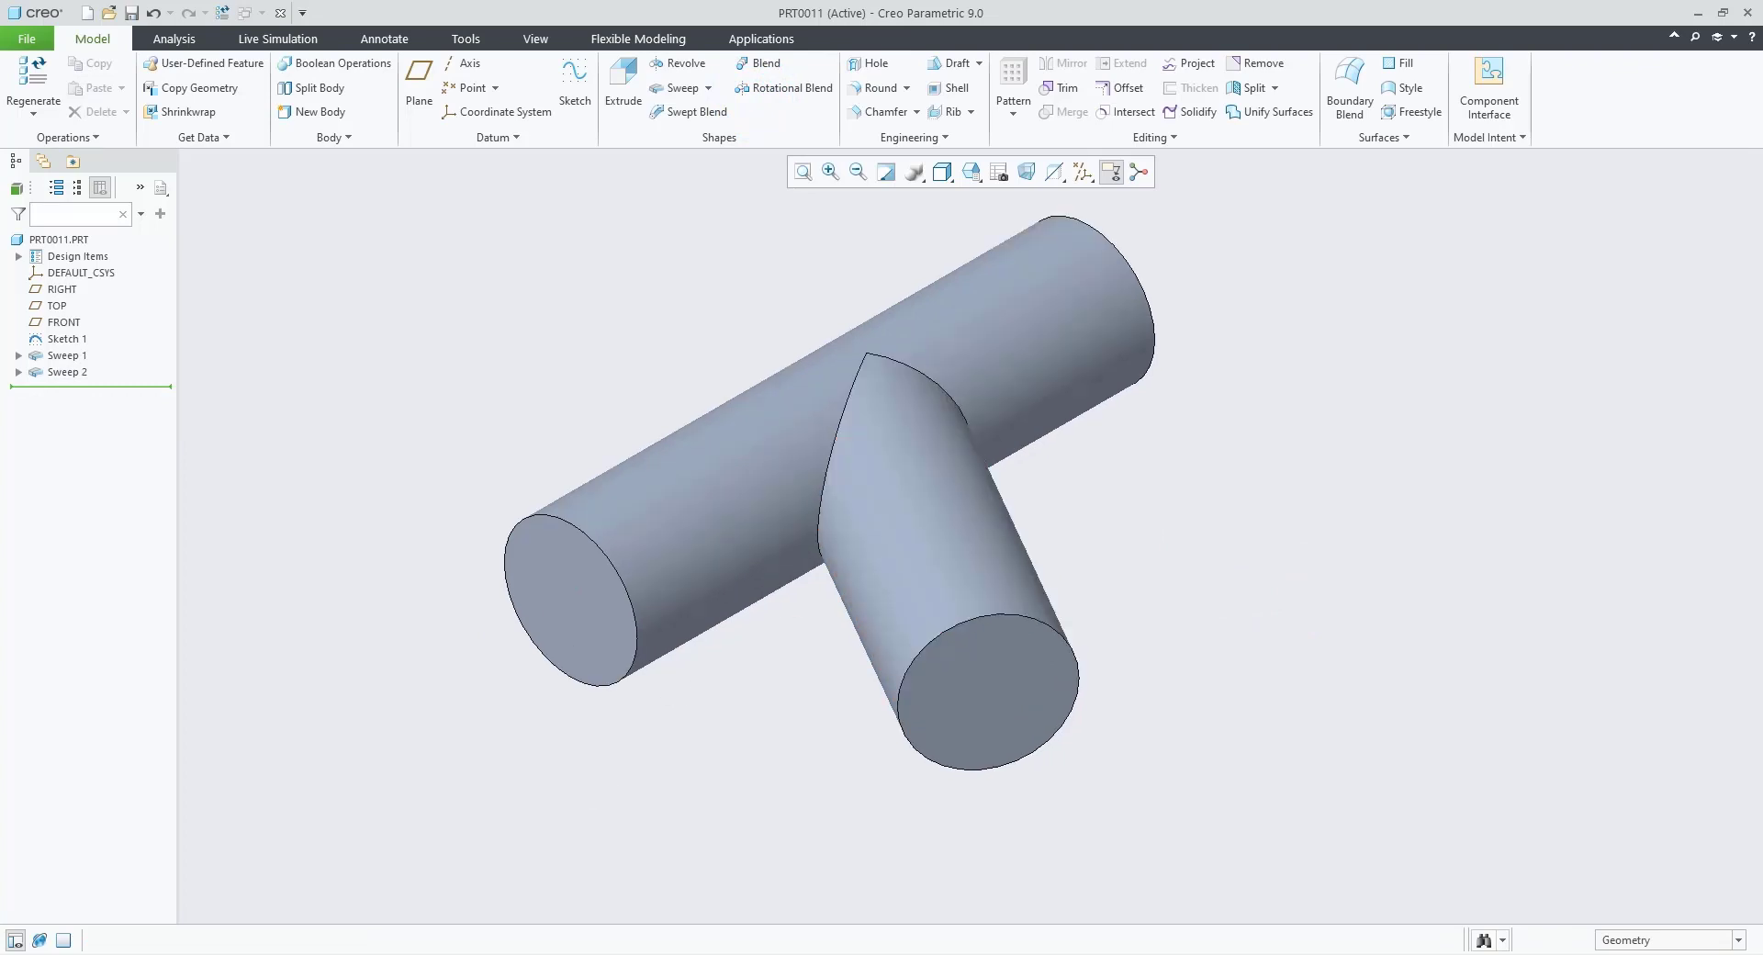
# Step: Review the flange in the Lecture 08 drawing and start an Extrude sketch on the branch pipe's end face
pyautogui.click(503, 954)
pyautogui.scroll(-3, 689, 677)
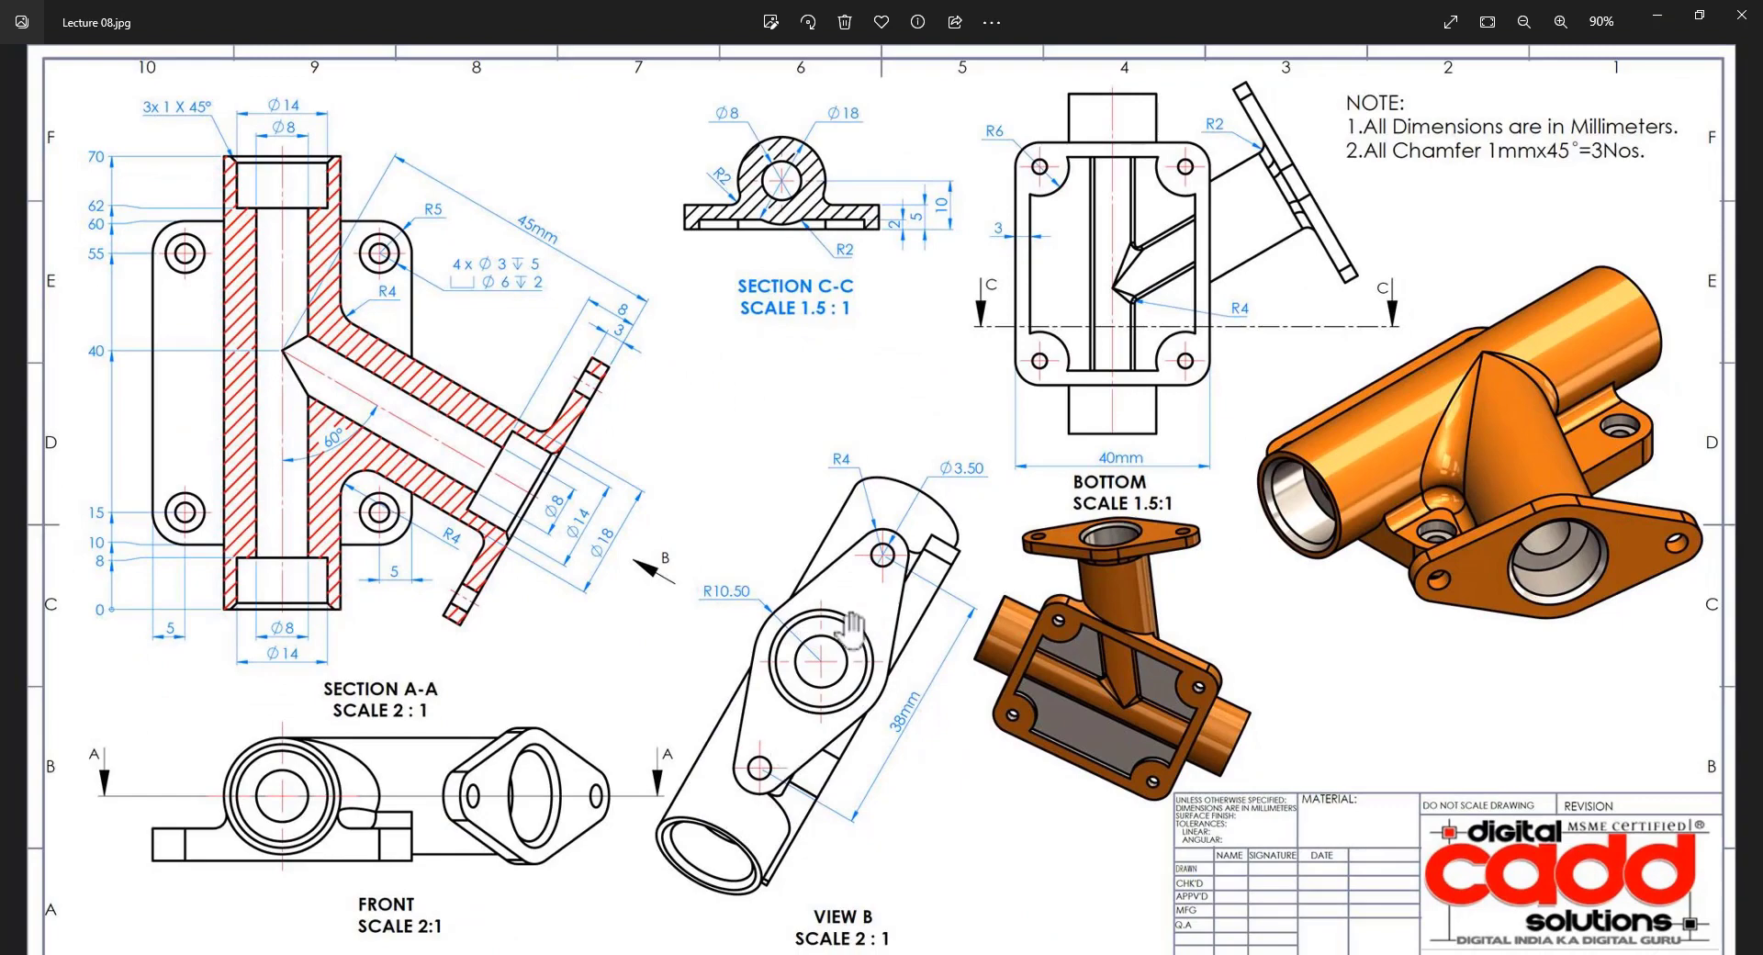
pyautogui.hotkey('alt', 'Tab')
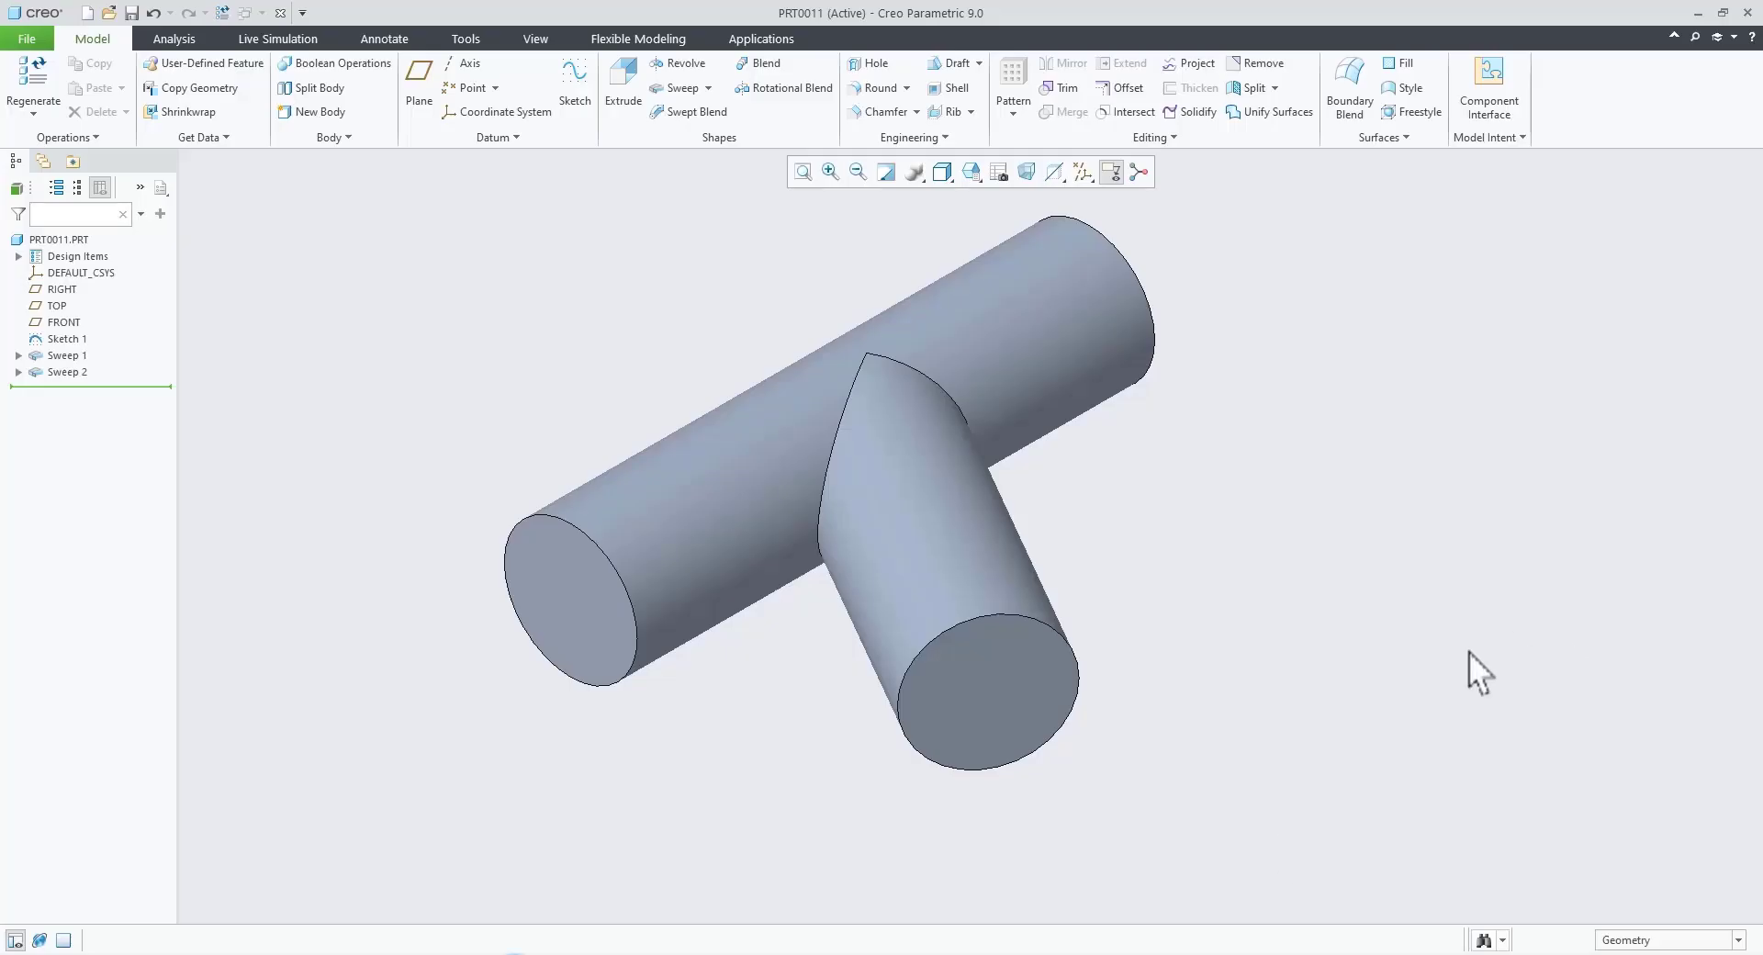
pyautogui.click(1014, 695)
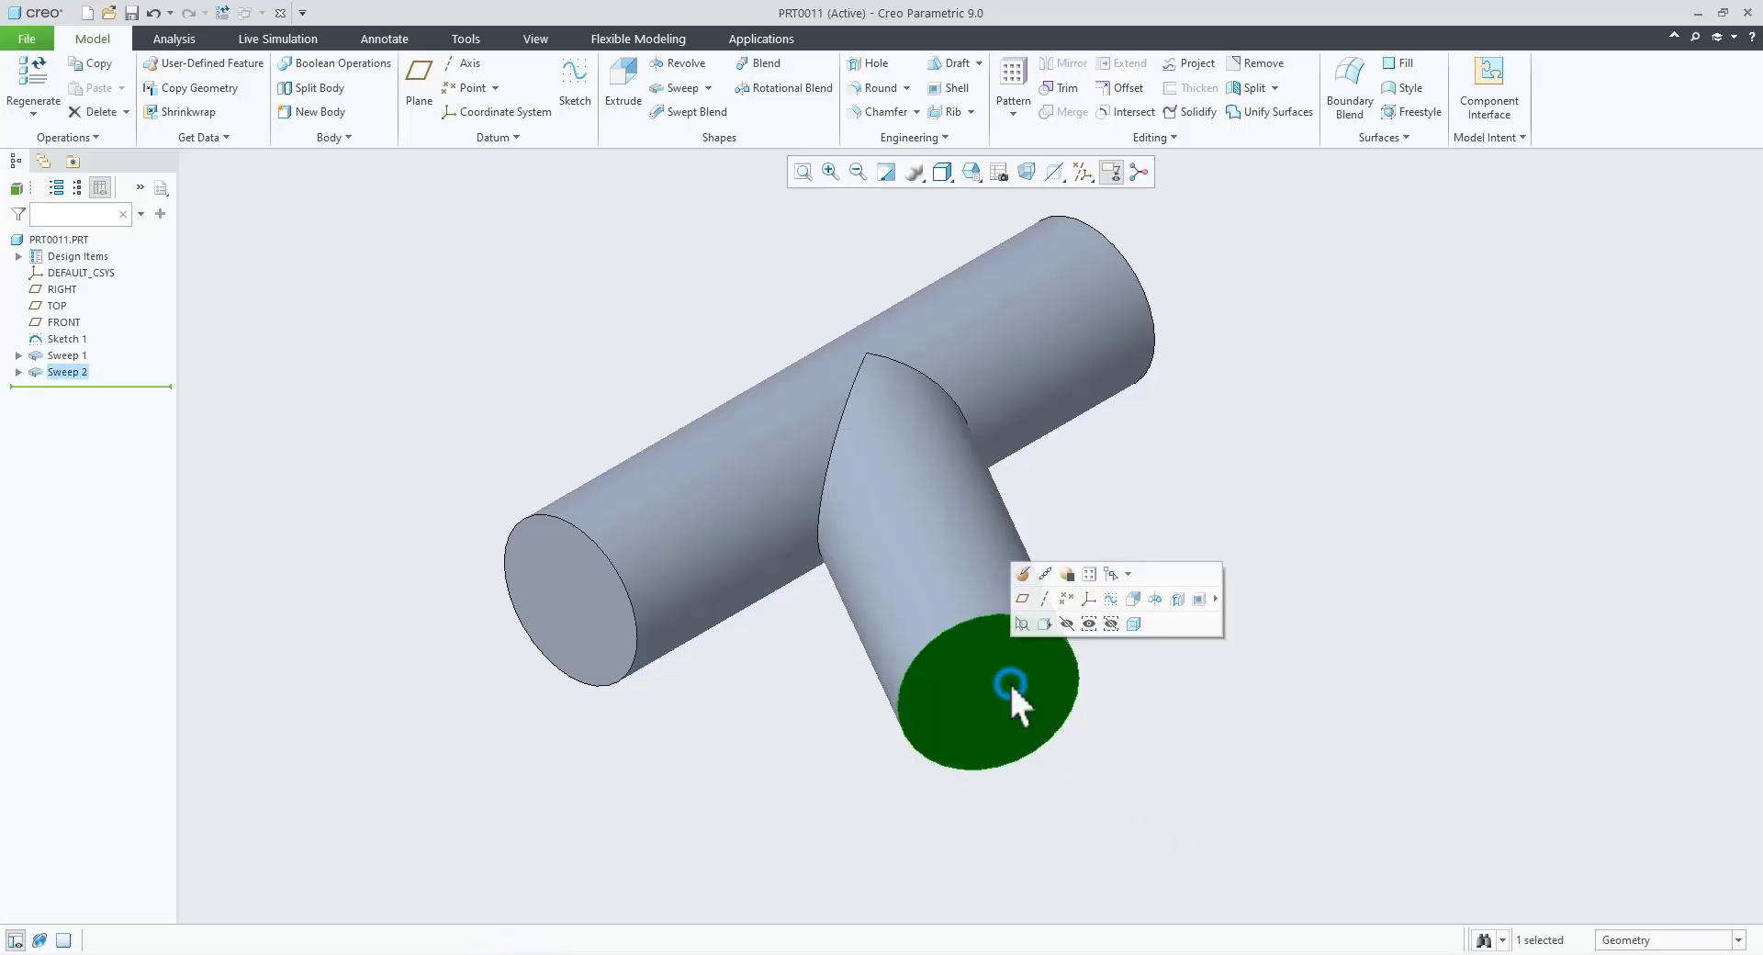
pyautogui.click(1132, 599)
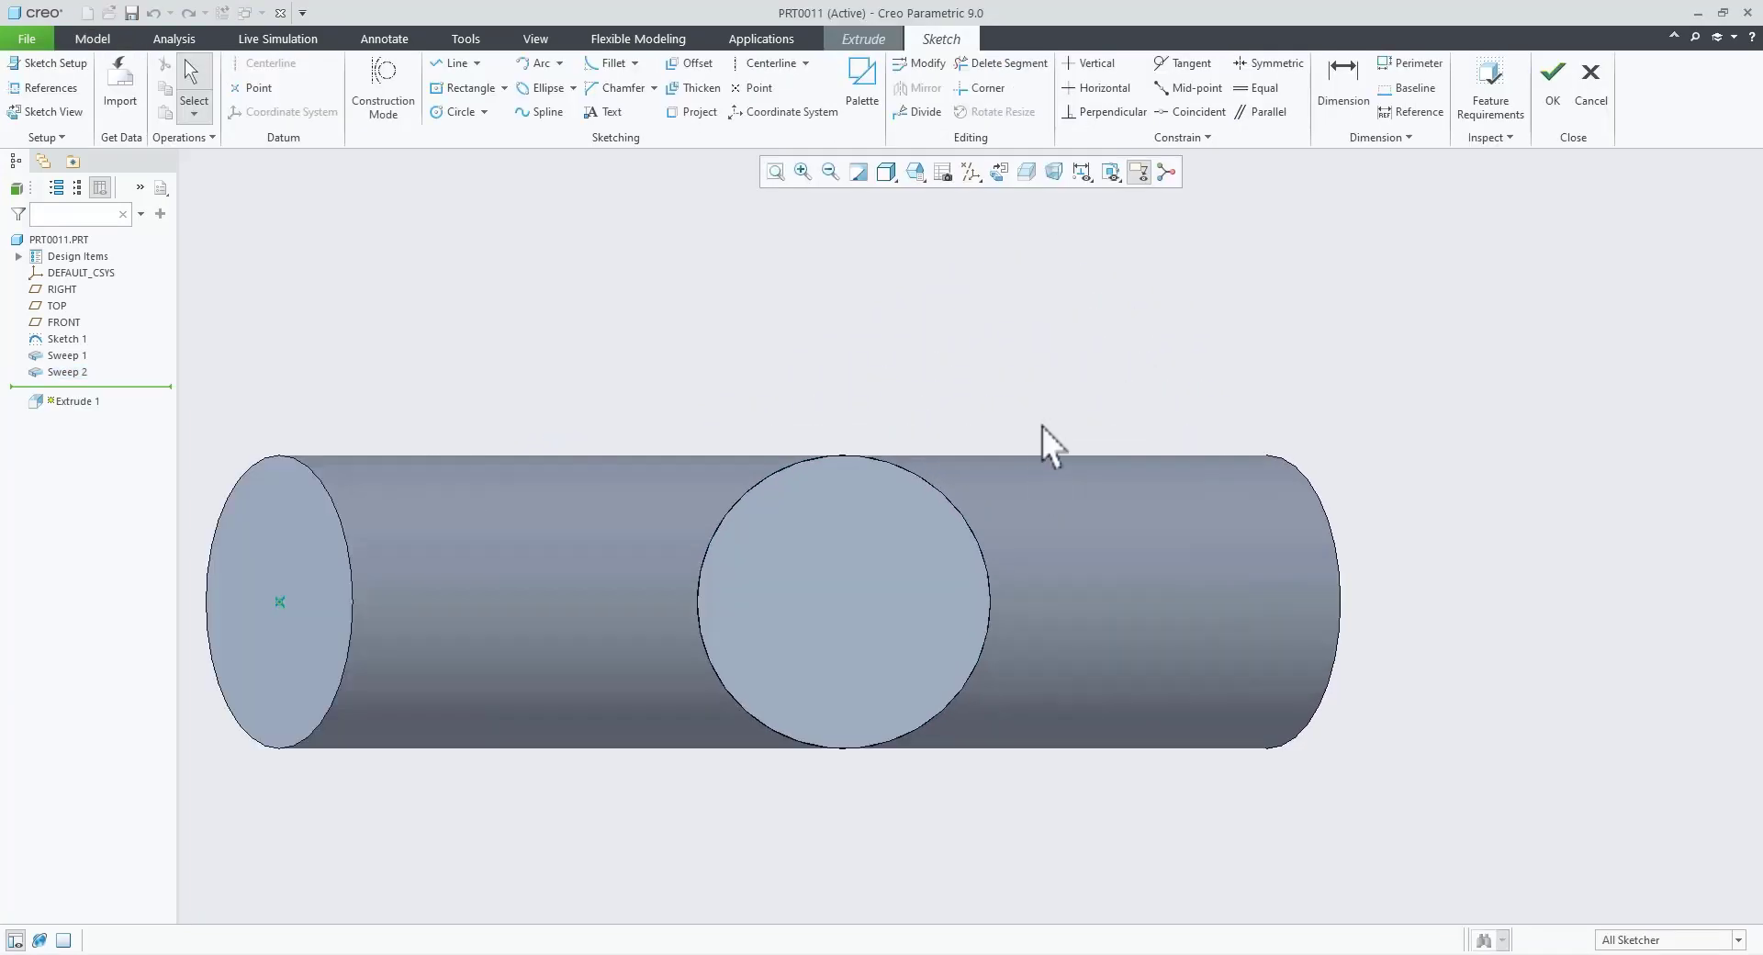
# Step: Add the branch pipe's cylindrical surface to the sketch references
pyautogui.rightClick(1062, 331)
pyautogui.click(1105, 393)
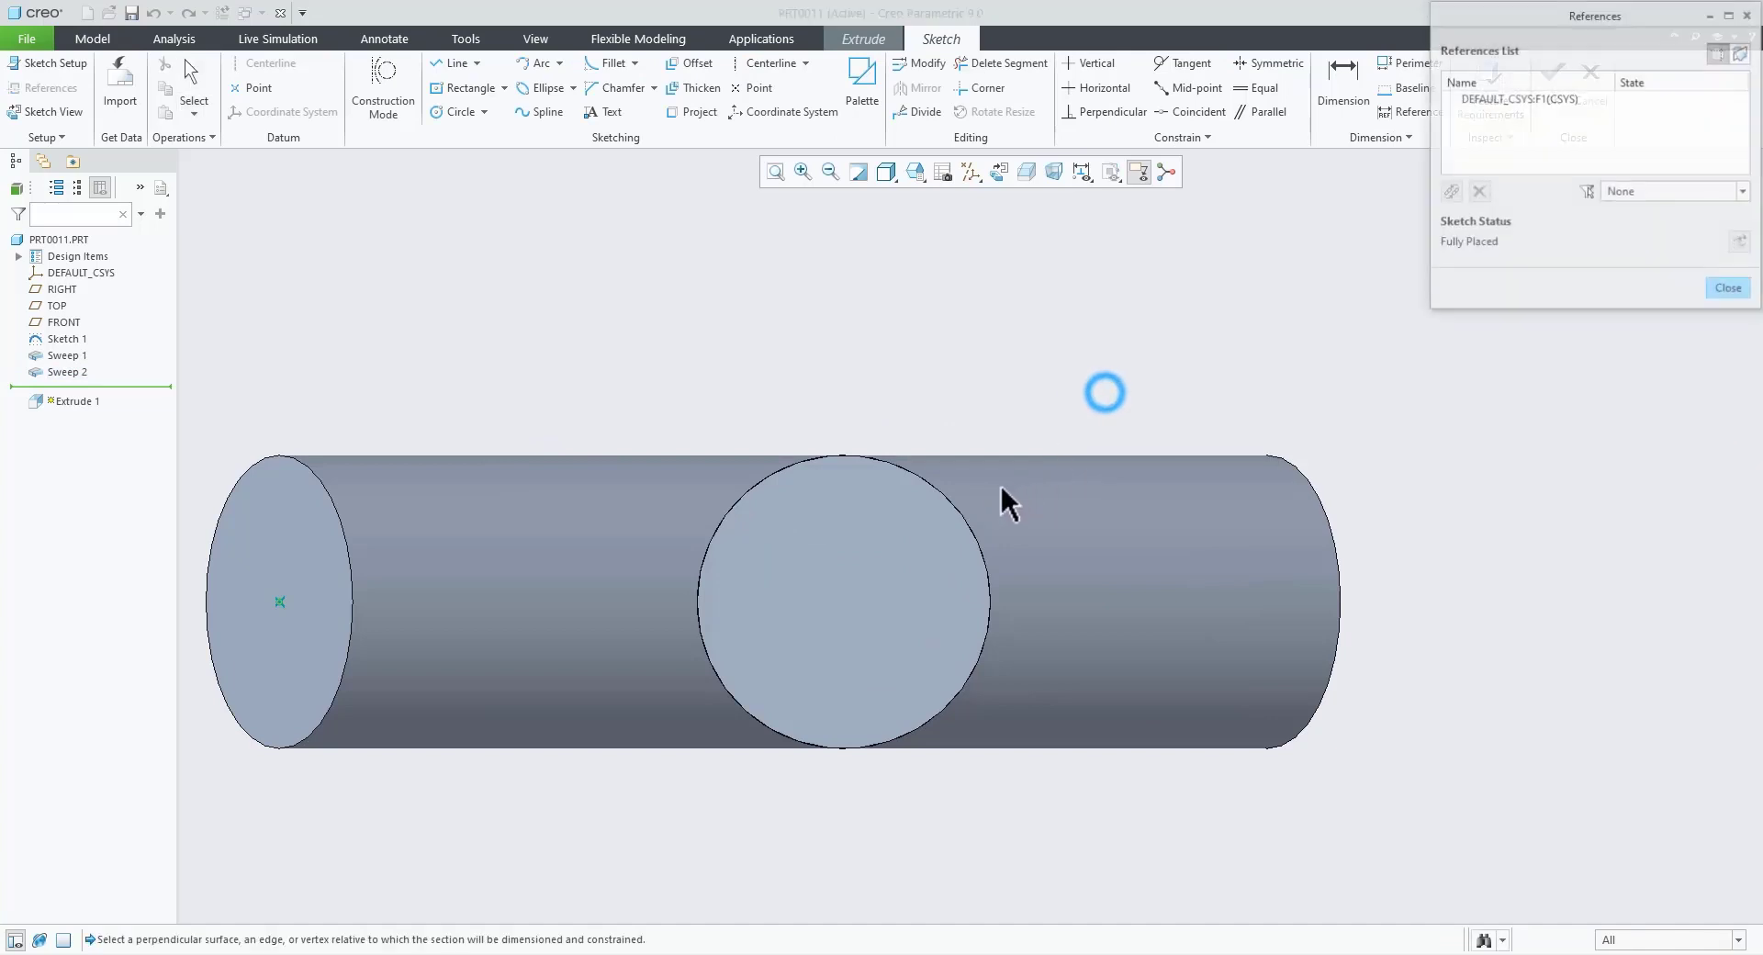
pyautogui.click(971, 525)
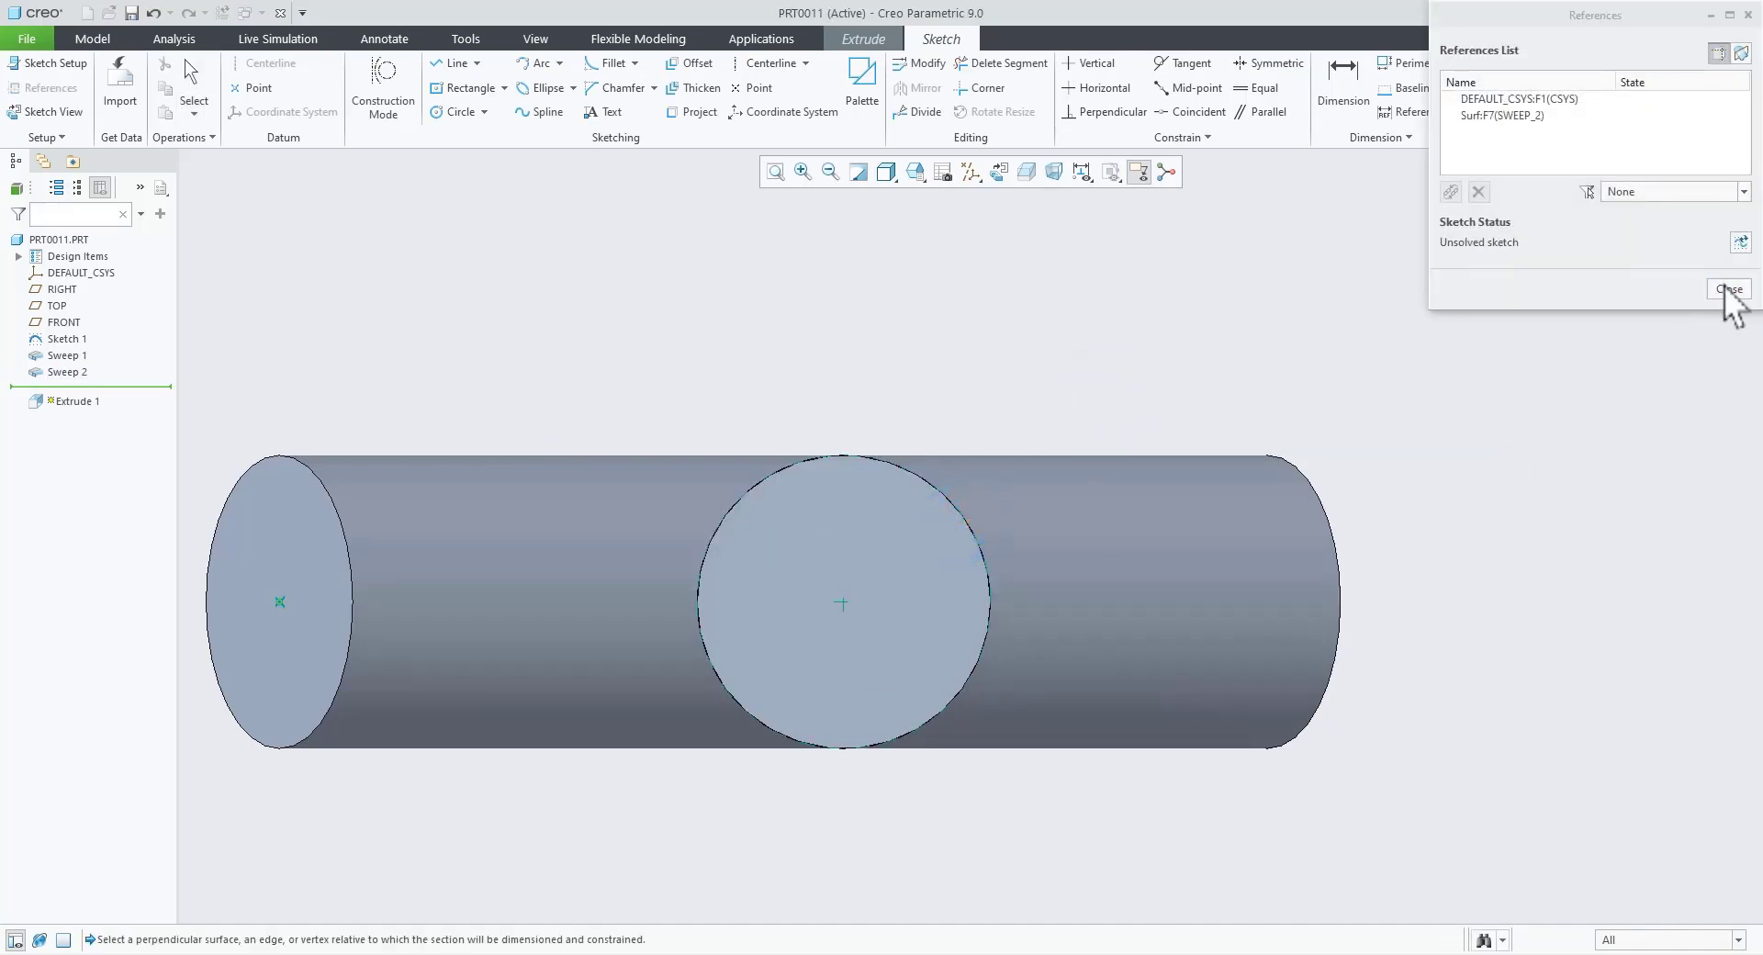
pyautogui.click(1730, 288)
# Step: Turn on the display of all datum features and add the TOP datum plane to the sketch references
pyautogui.click(971, 173)
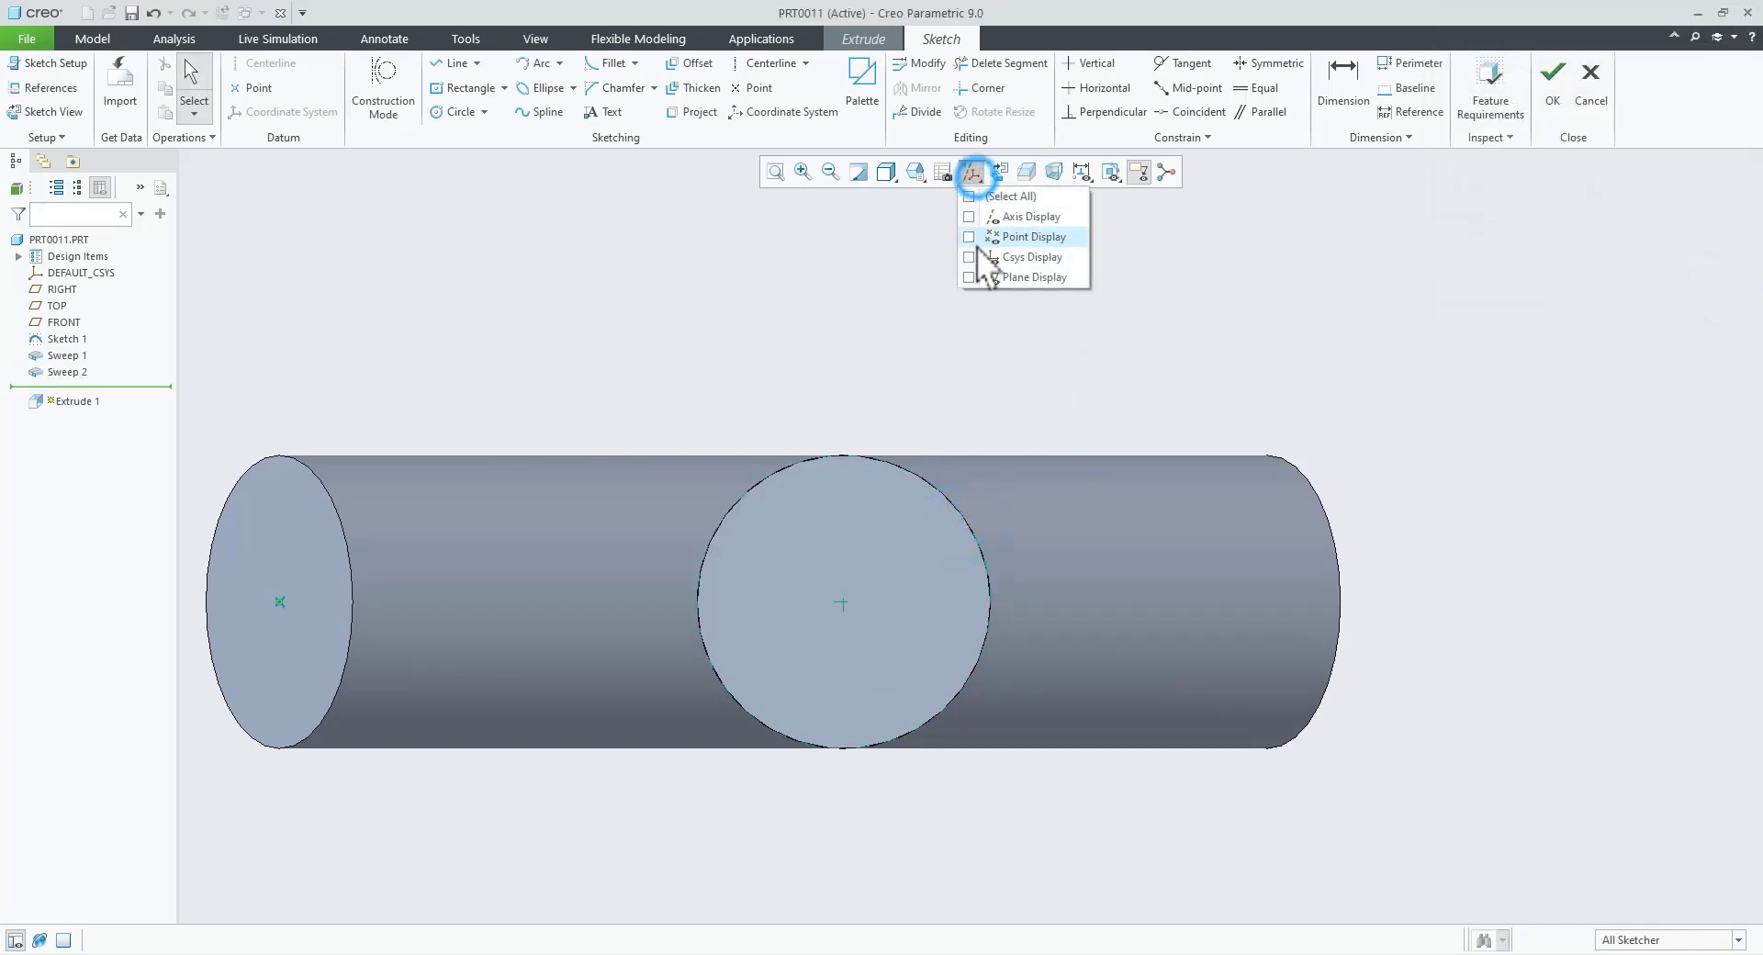
pyautogui.click(969, 257)
pyautogui.click(968, 276)
pyautogui.click(830, 269)
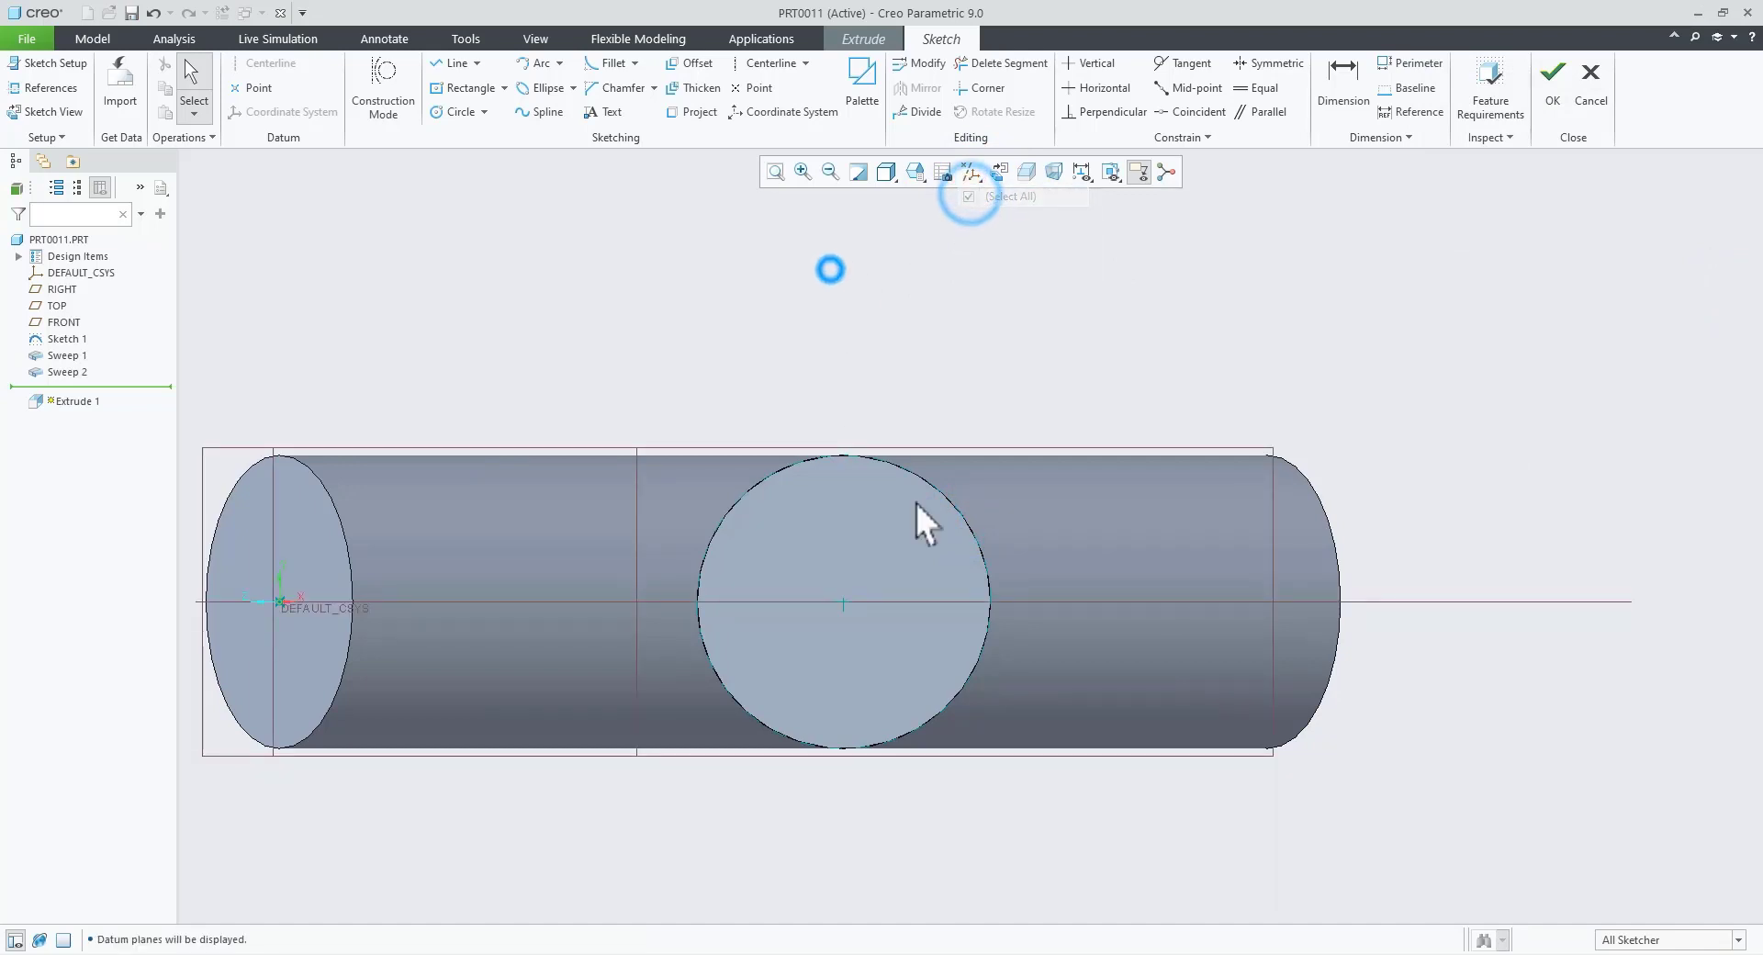
pyautogui.rightClick(1411, 350)
pyautogui.click(1445, 417)
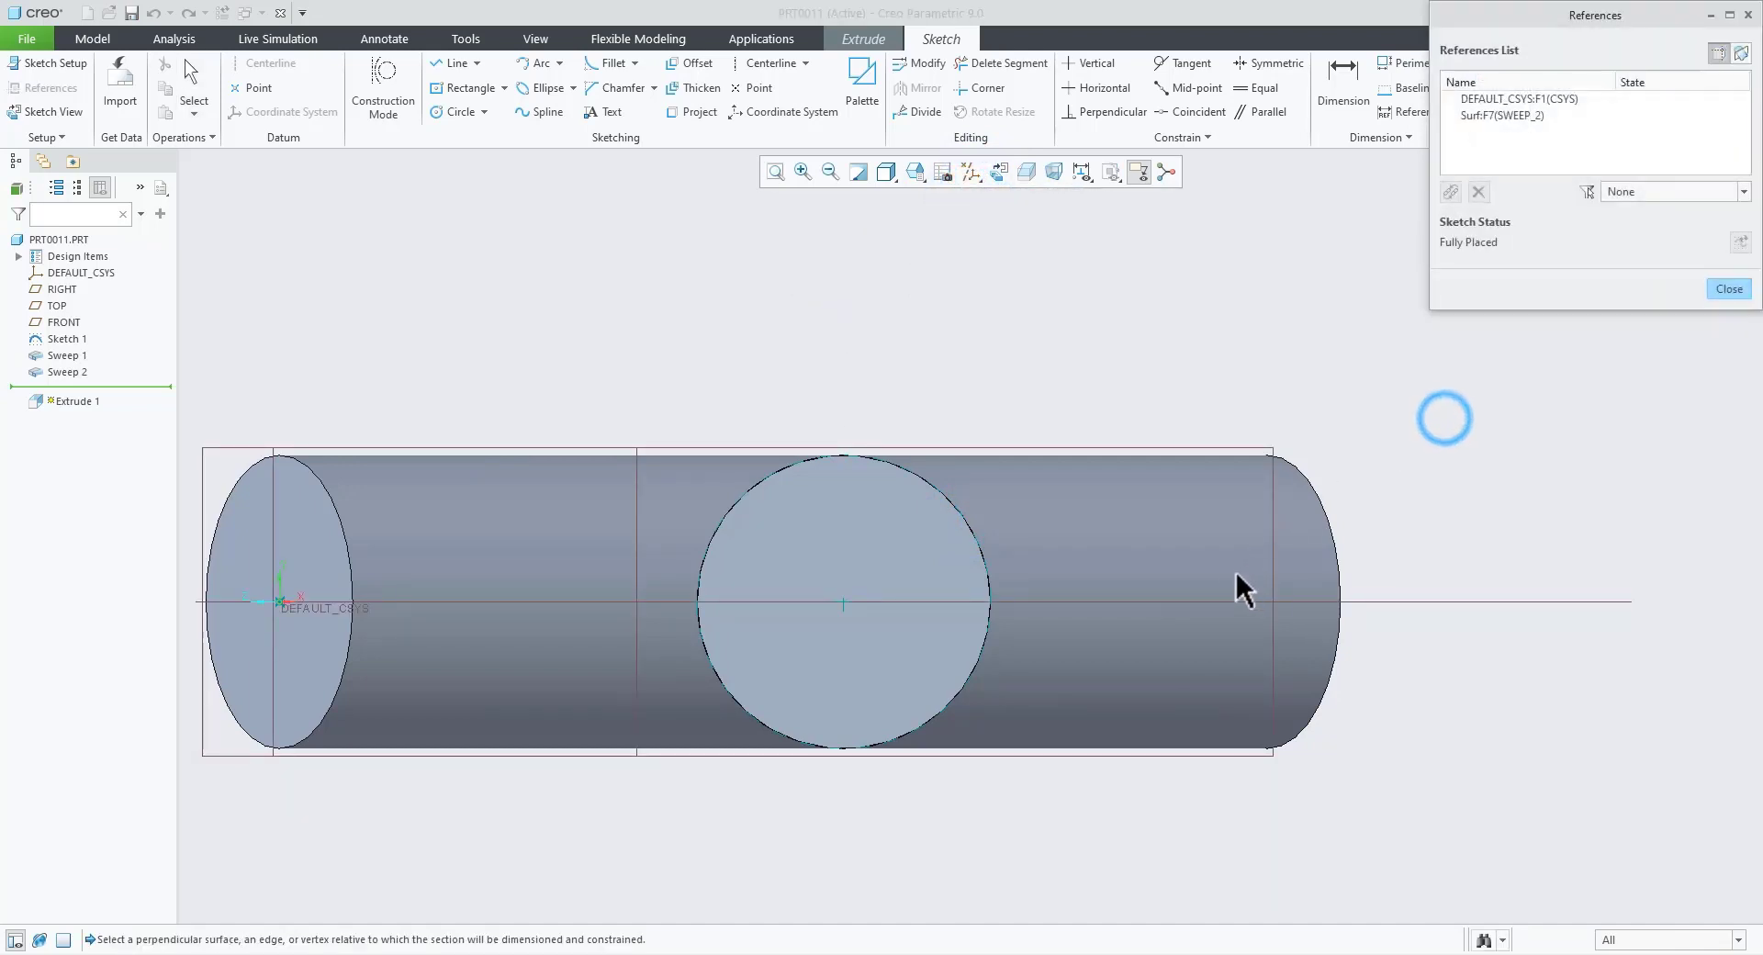
pyautogui.click(1228, 602)
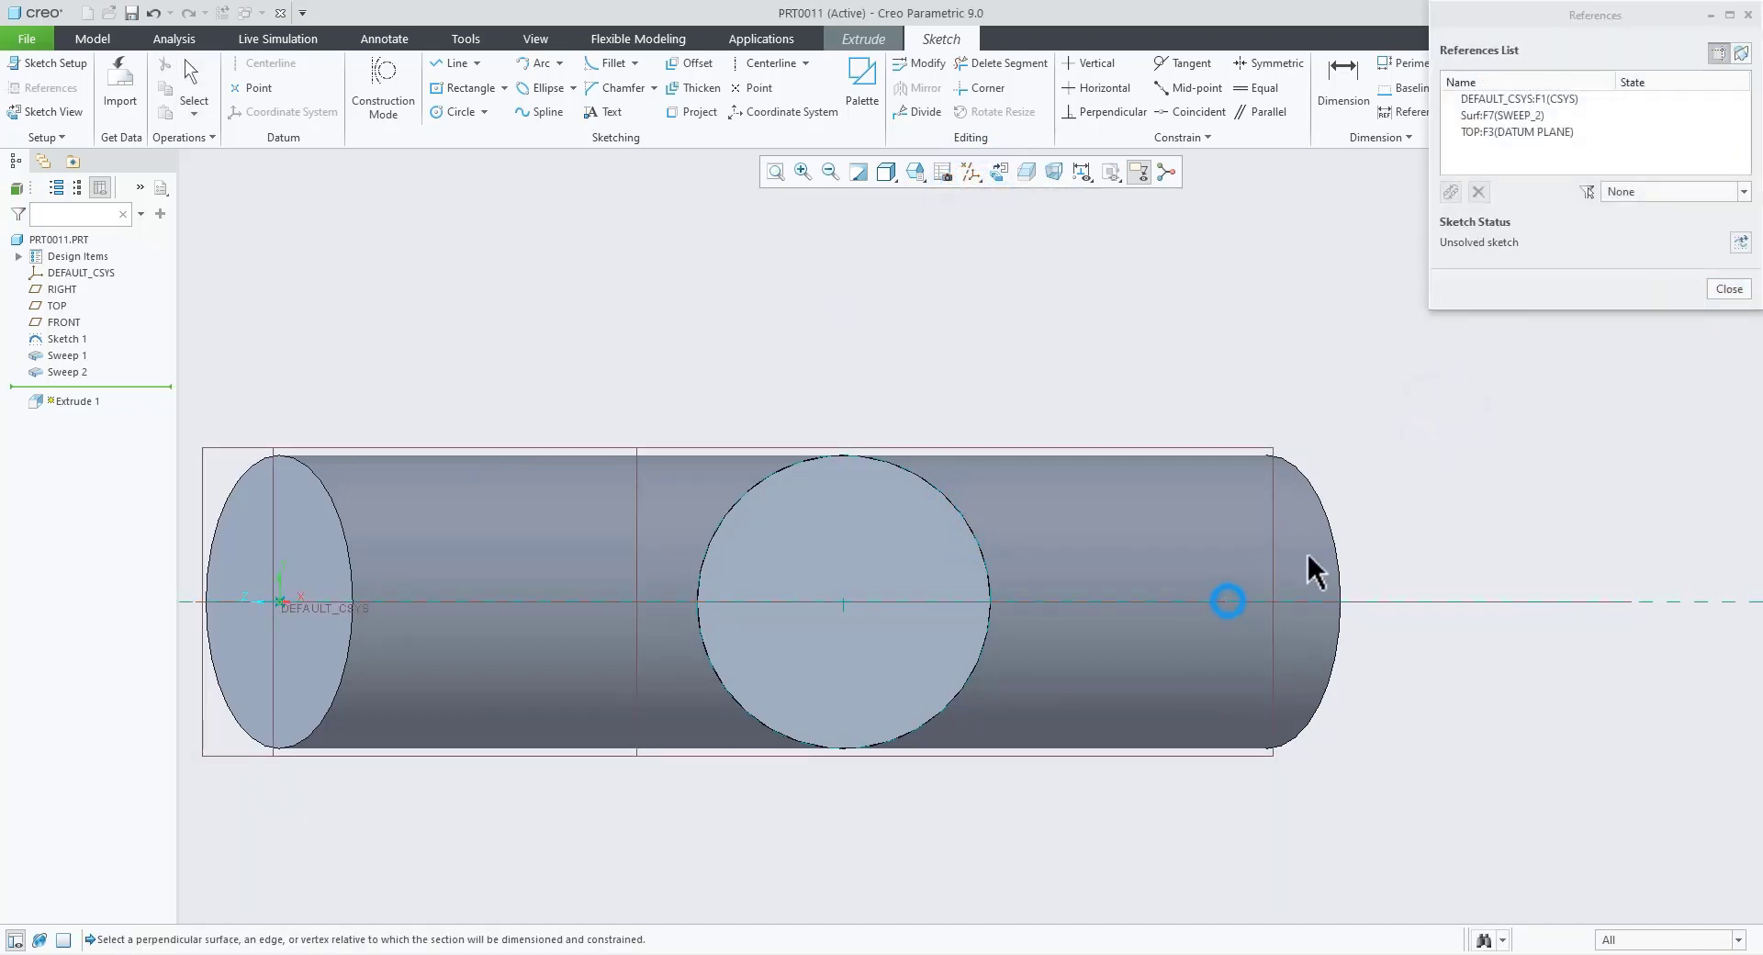
pyautogui.click(1726, 289)
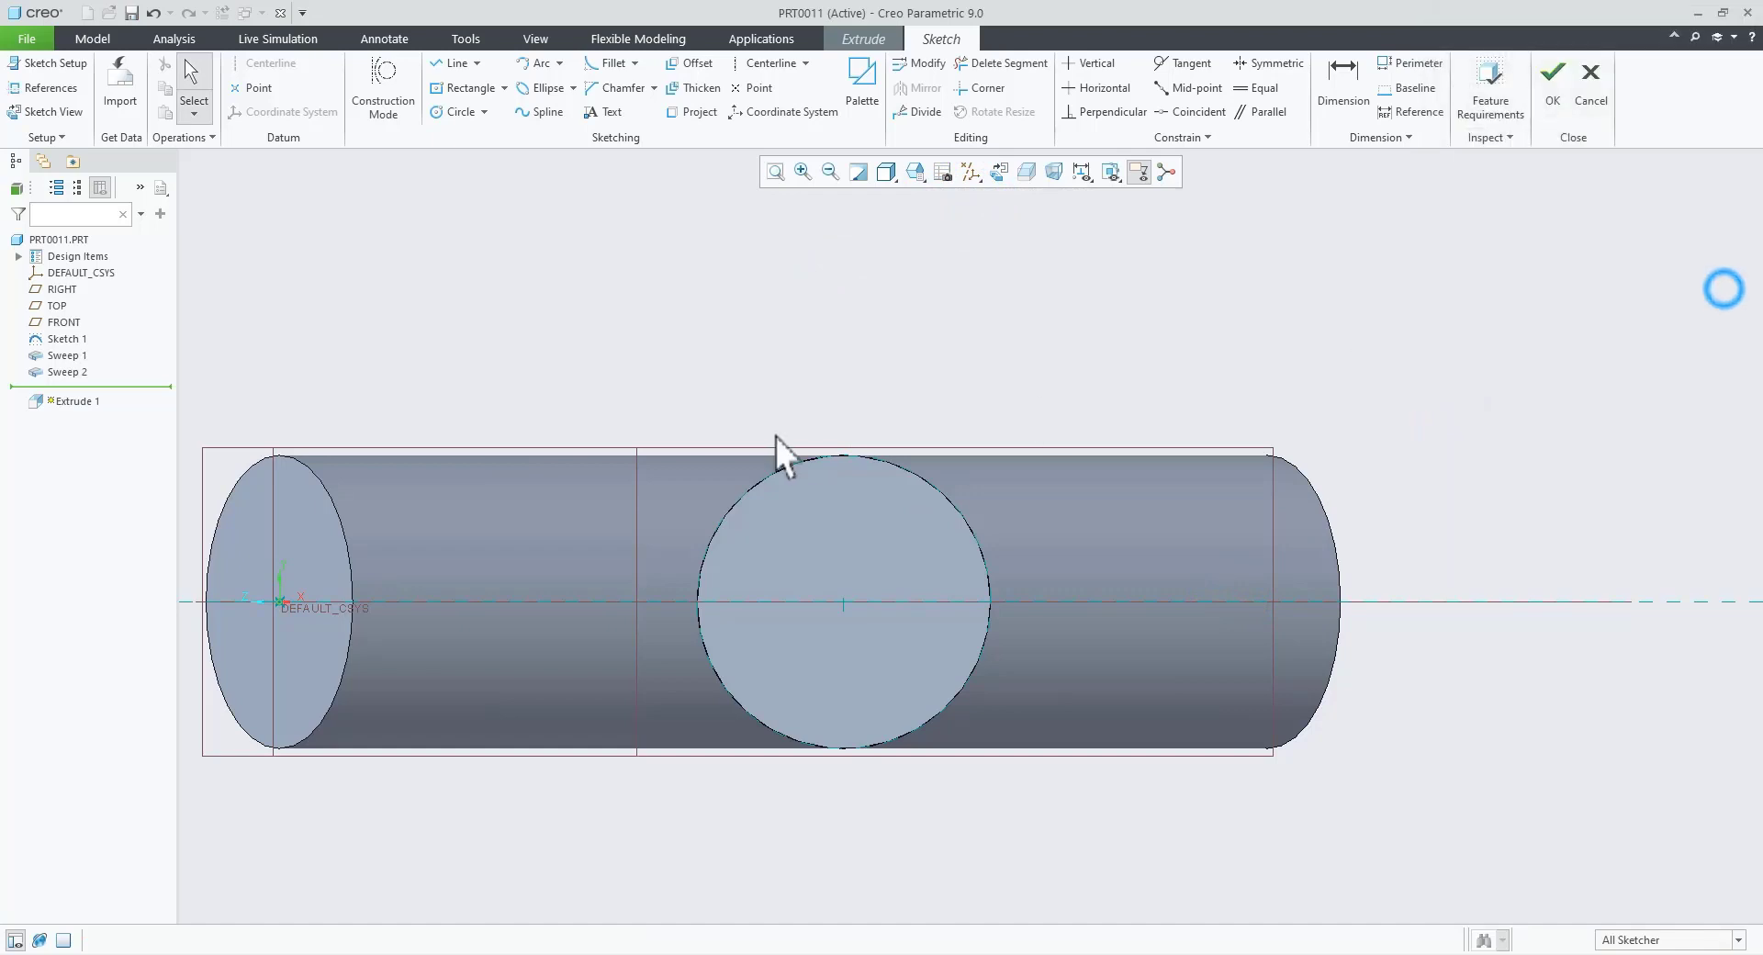
# Step: Sketch a circle about 26 mm in diameter, centred on the branch pipe's end face
pyautogui.click(455, 112)
pyautogui.click(843, 603)
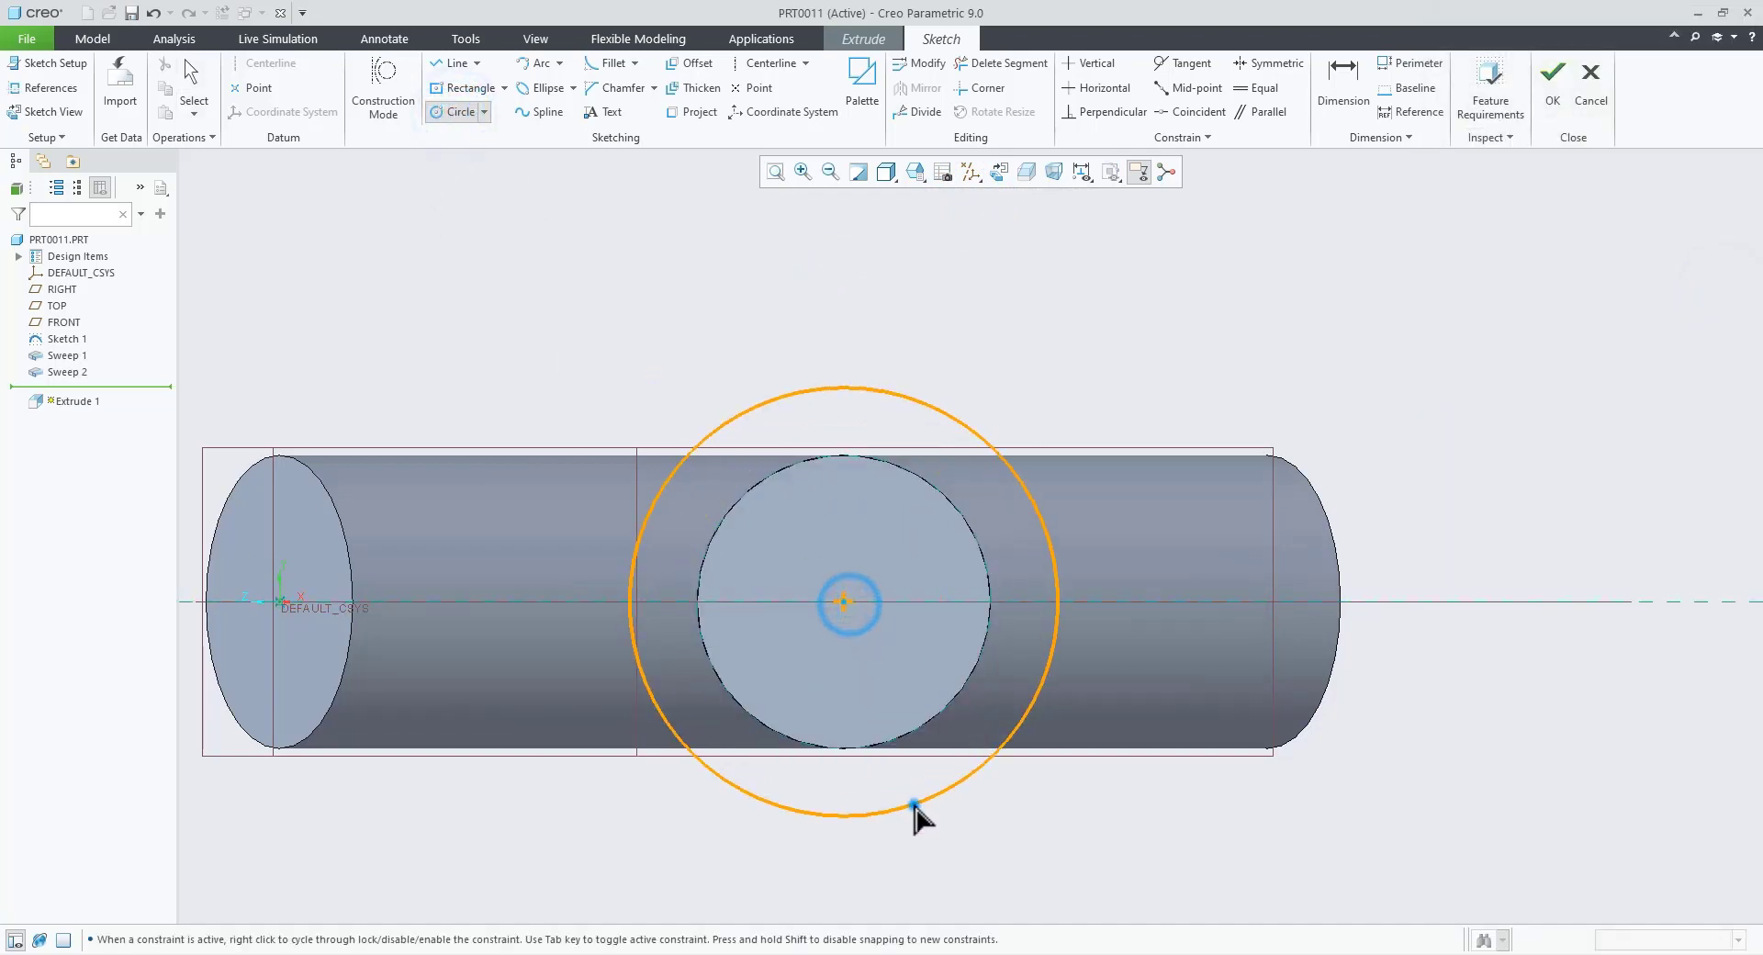
pyautogui.click(913, 808)
pyautogui.middleClick(1024, 836)
# Step: Sketch two concentric circles, about 6.3 and 2.5 mm in diameter, on the TOP reference about 20.5 mm right of the branch centre
pyautogui.click(455, 112)
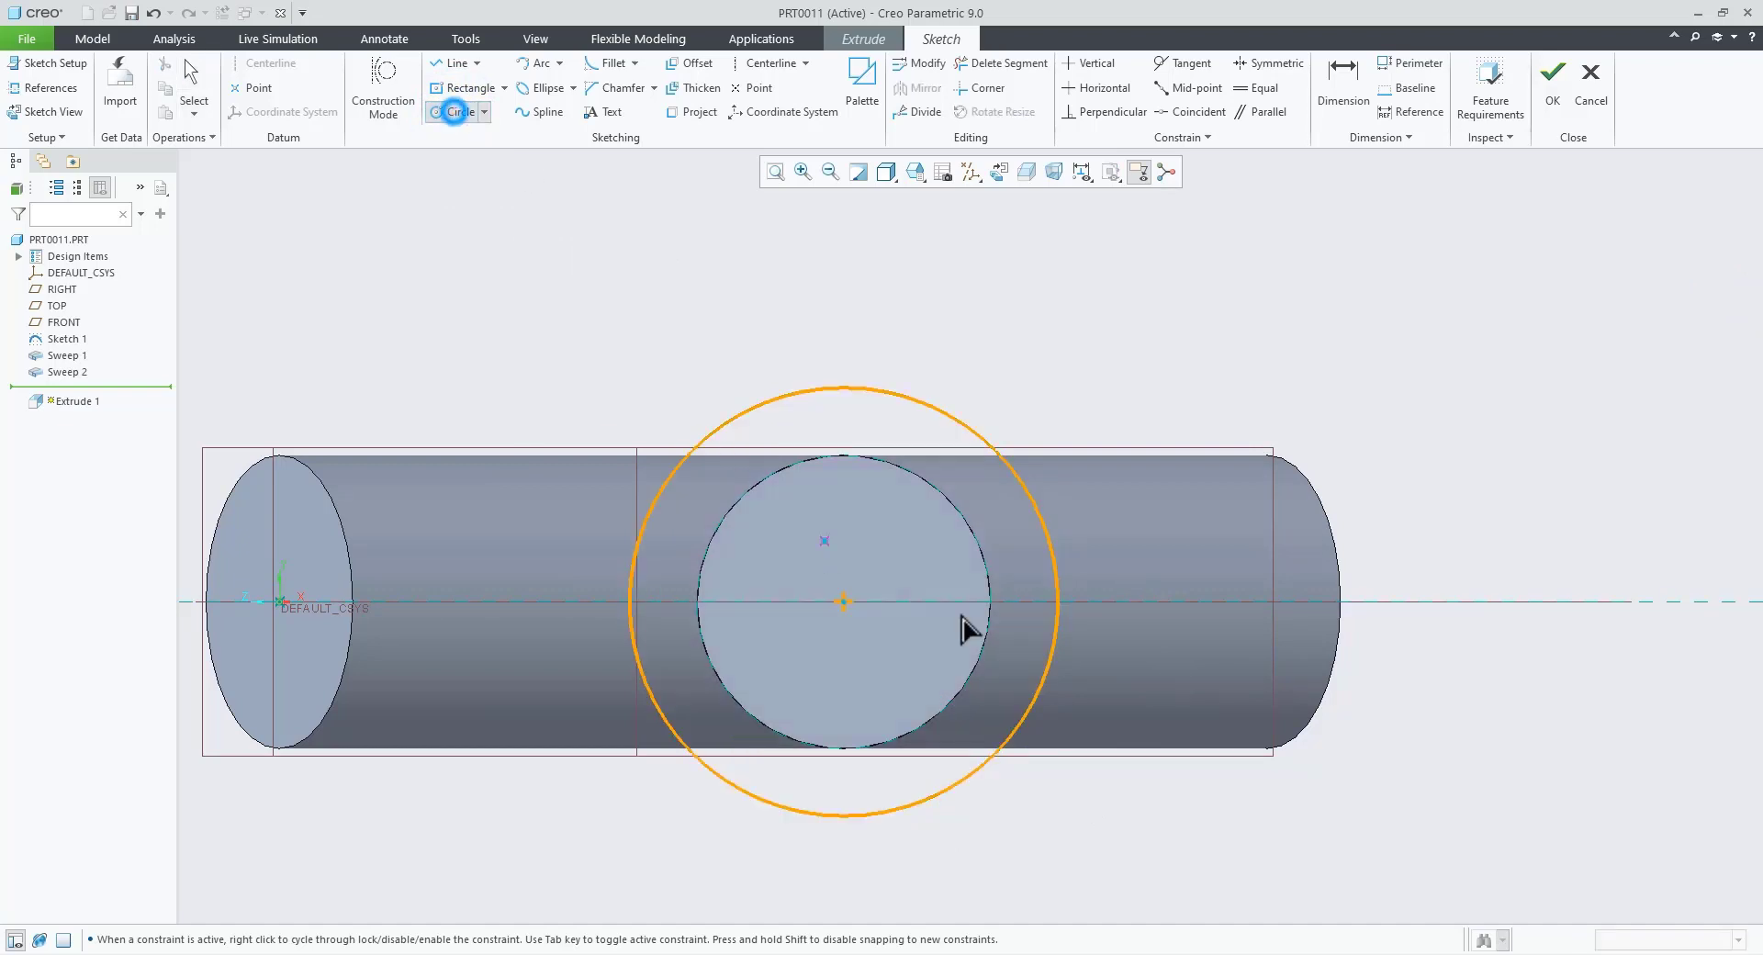
pyautogui.click(1177, 602)
pyautogui.click(1177, 653)
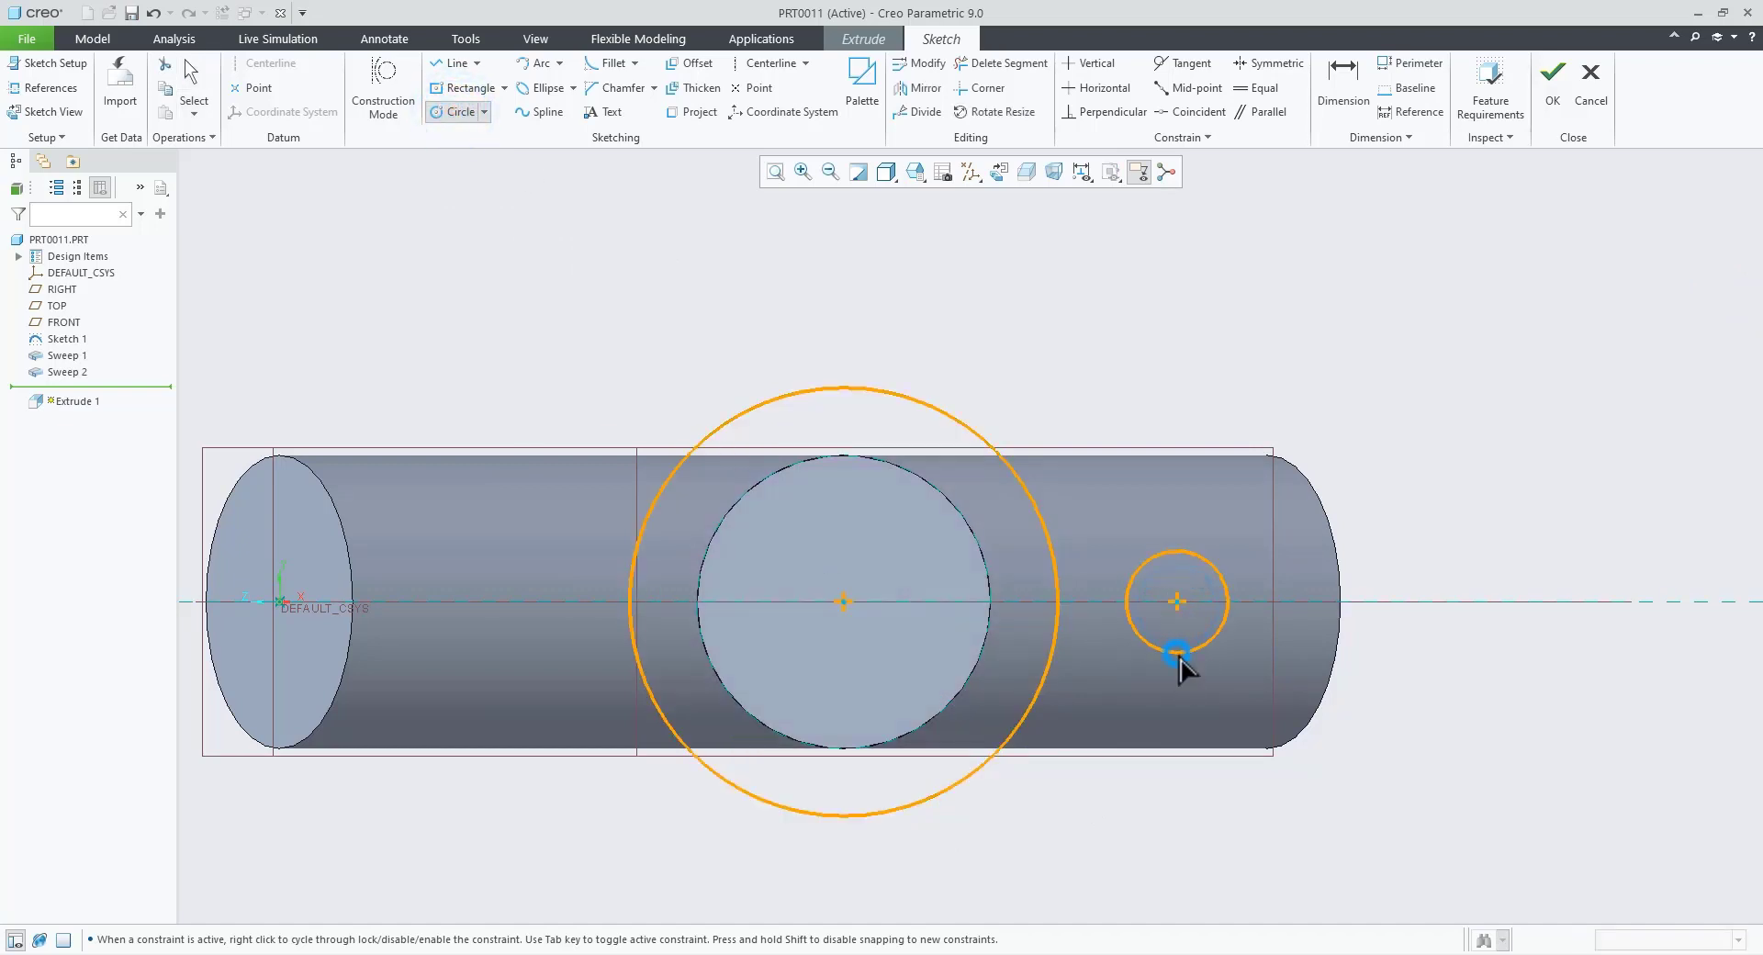
pyautogui.click(1176, 601)
pyautogui.click(1176, 623)
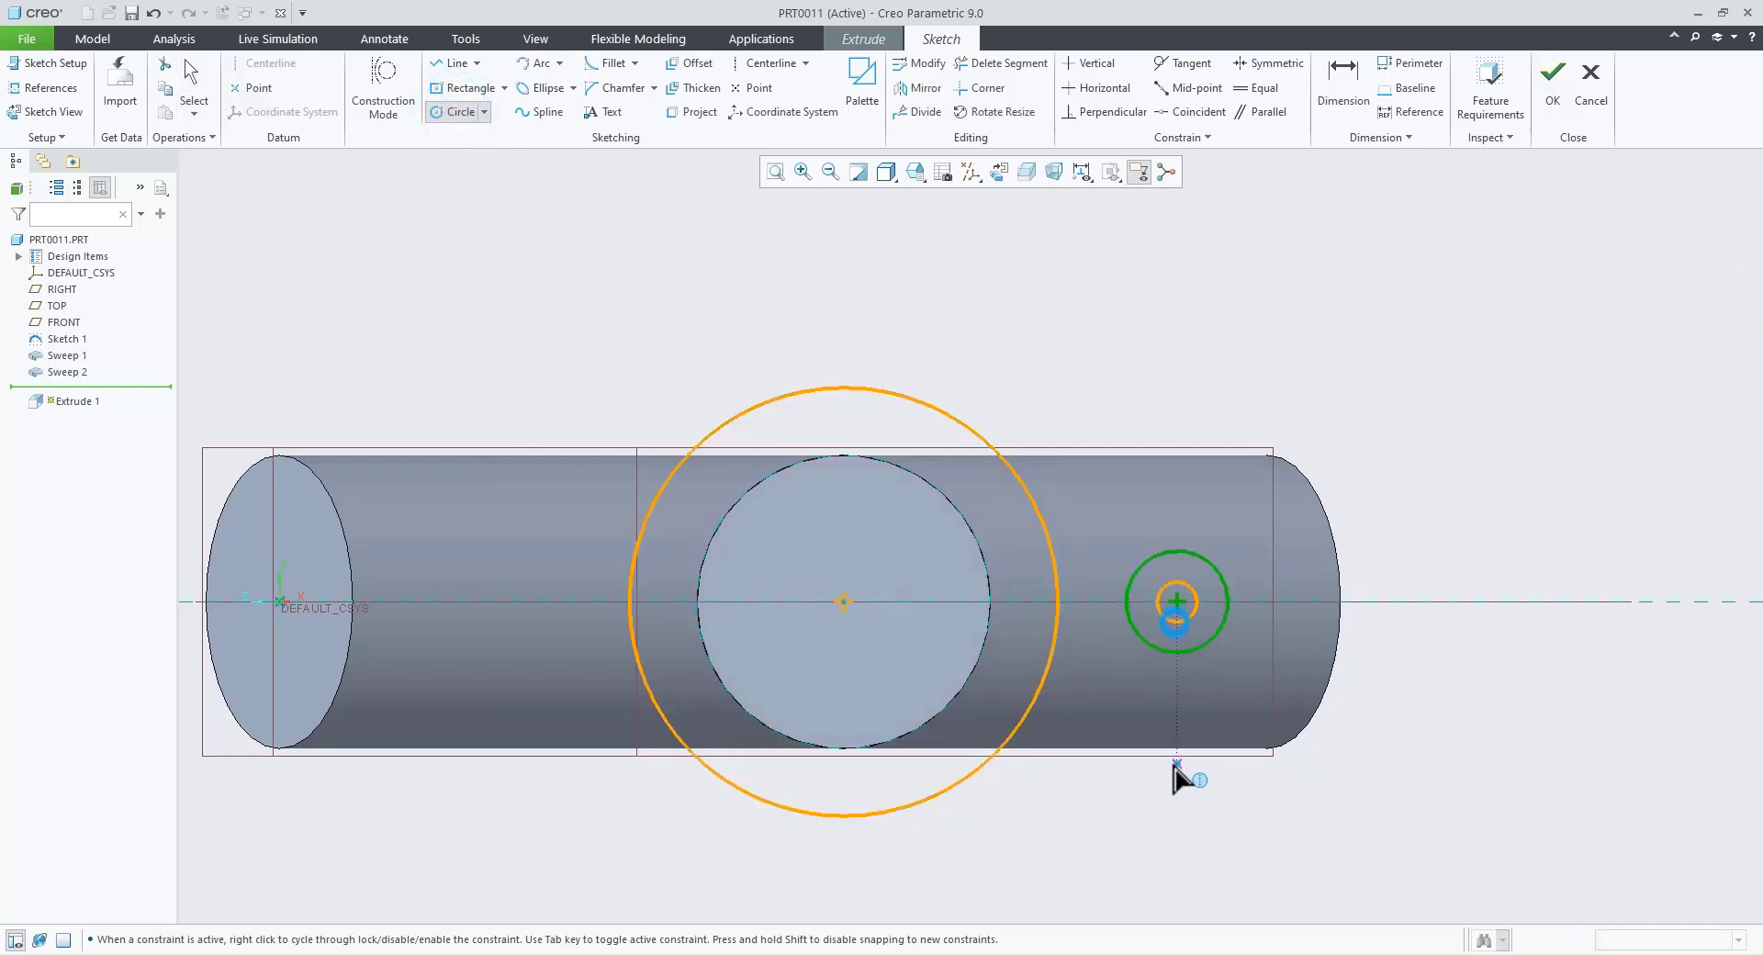
pyautogui.middleClick(1170, 757)
# Step: Draw a vertical centerline through the centre of the large circle as the mirror axis
pyautogui.click(925, 87)
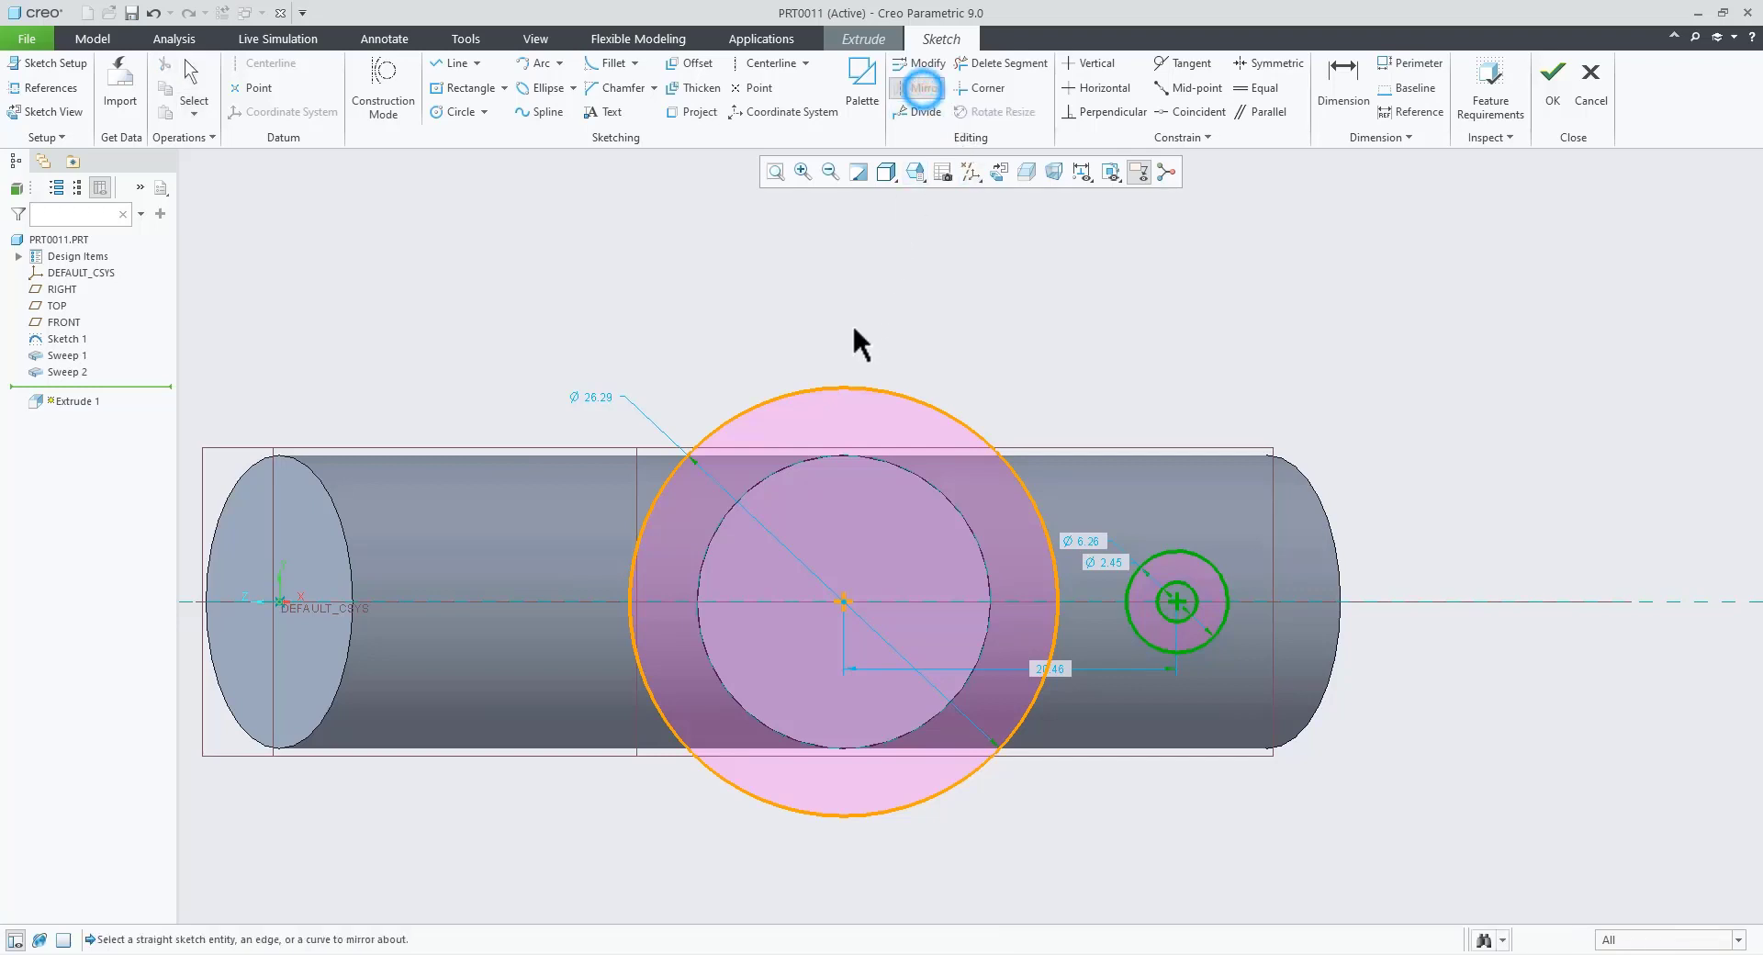
pyautogui.rightClick(996, 319)
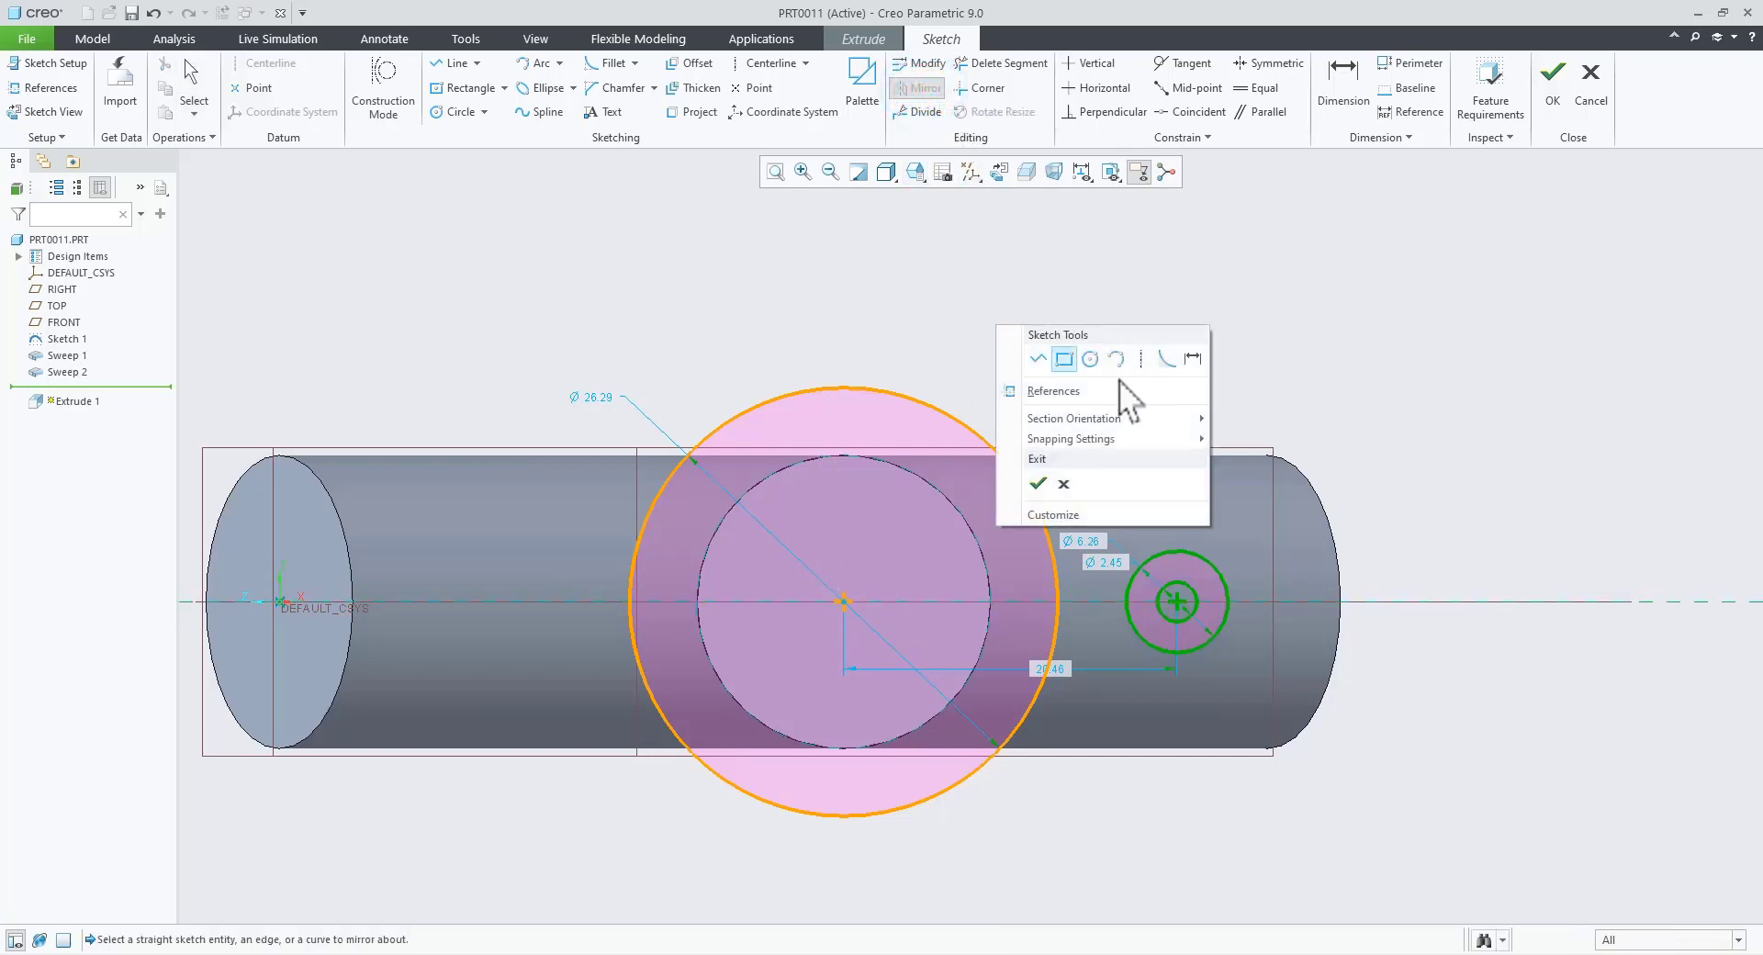
pyautogui.click(1139, 371)
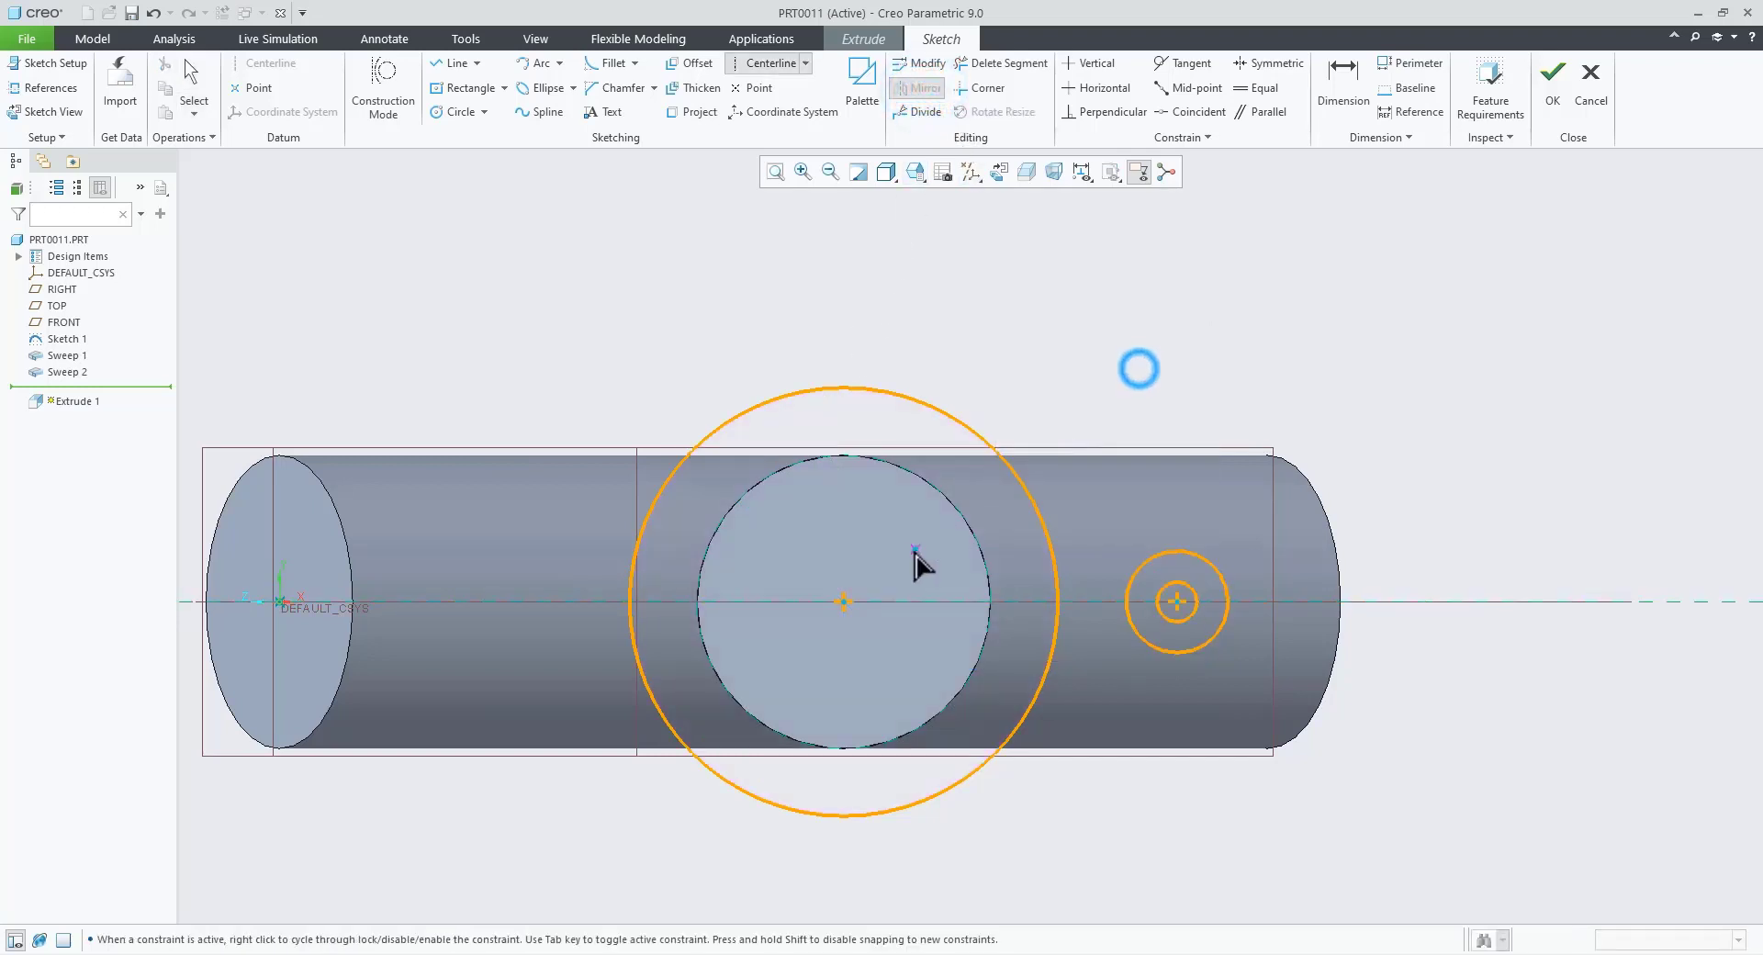
pyautogui.click(843, 602)
pyautogui.click(843, 659)
pyautogui.middleClick(870, 678)
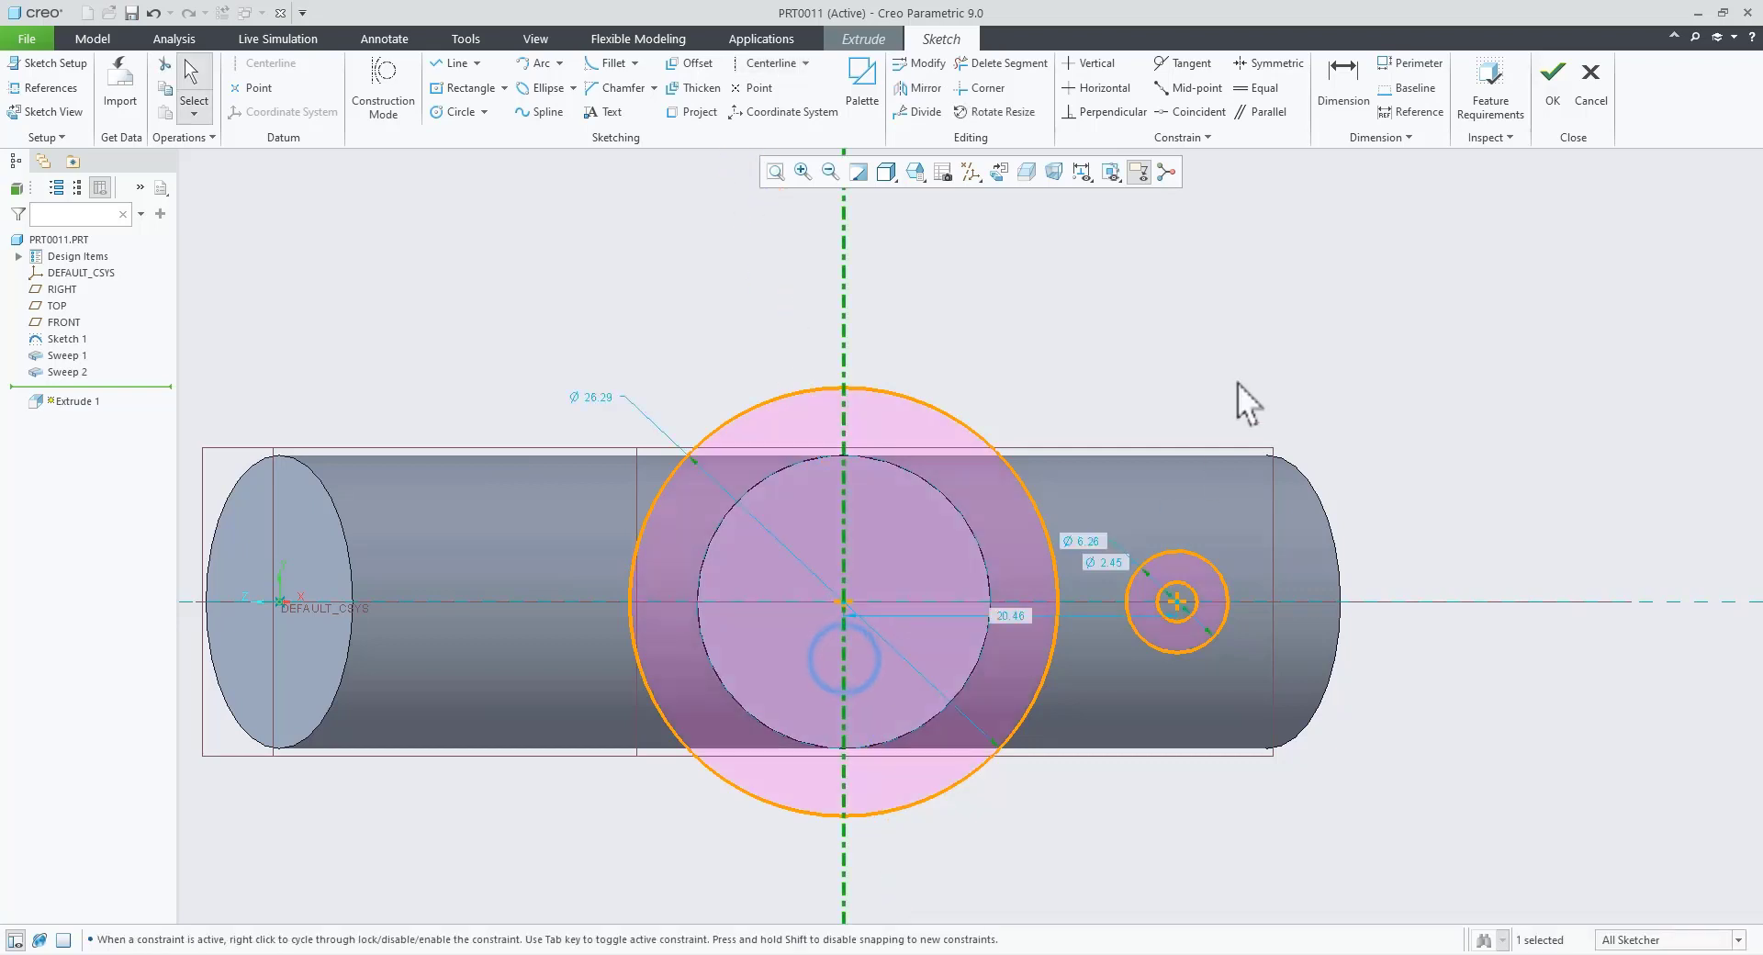
# Step: Mirror the two small concentric circles about the vertical centerline
pyautogui.click(1237, 383)
pyautogui.moveTo(1093, 396)
pyautogui.mouseDown()
pyautogui.moveTo(1177, 664)
pyautogui.moveTo(1249, 687)
pyautogui.mouseUp()
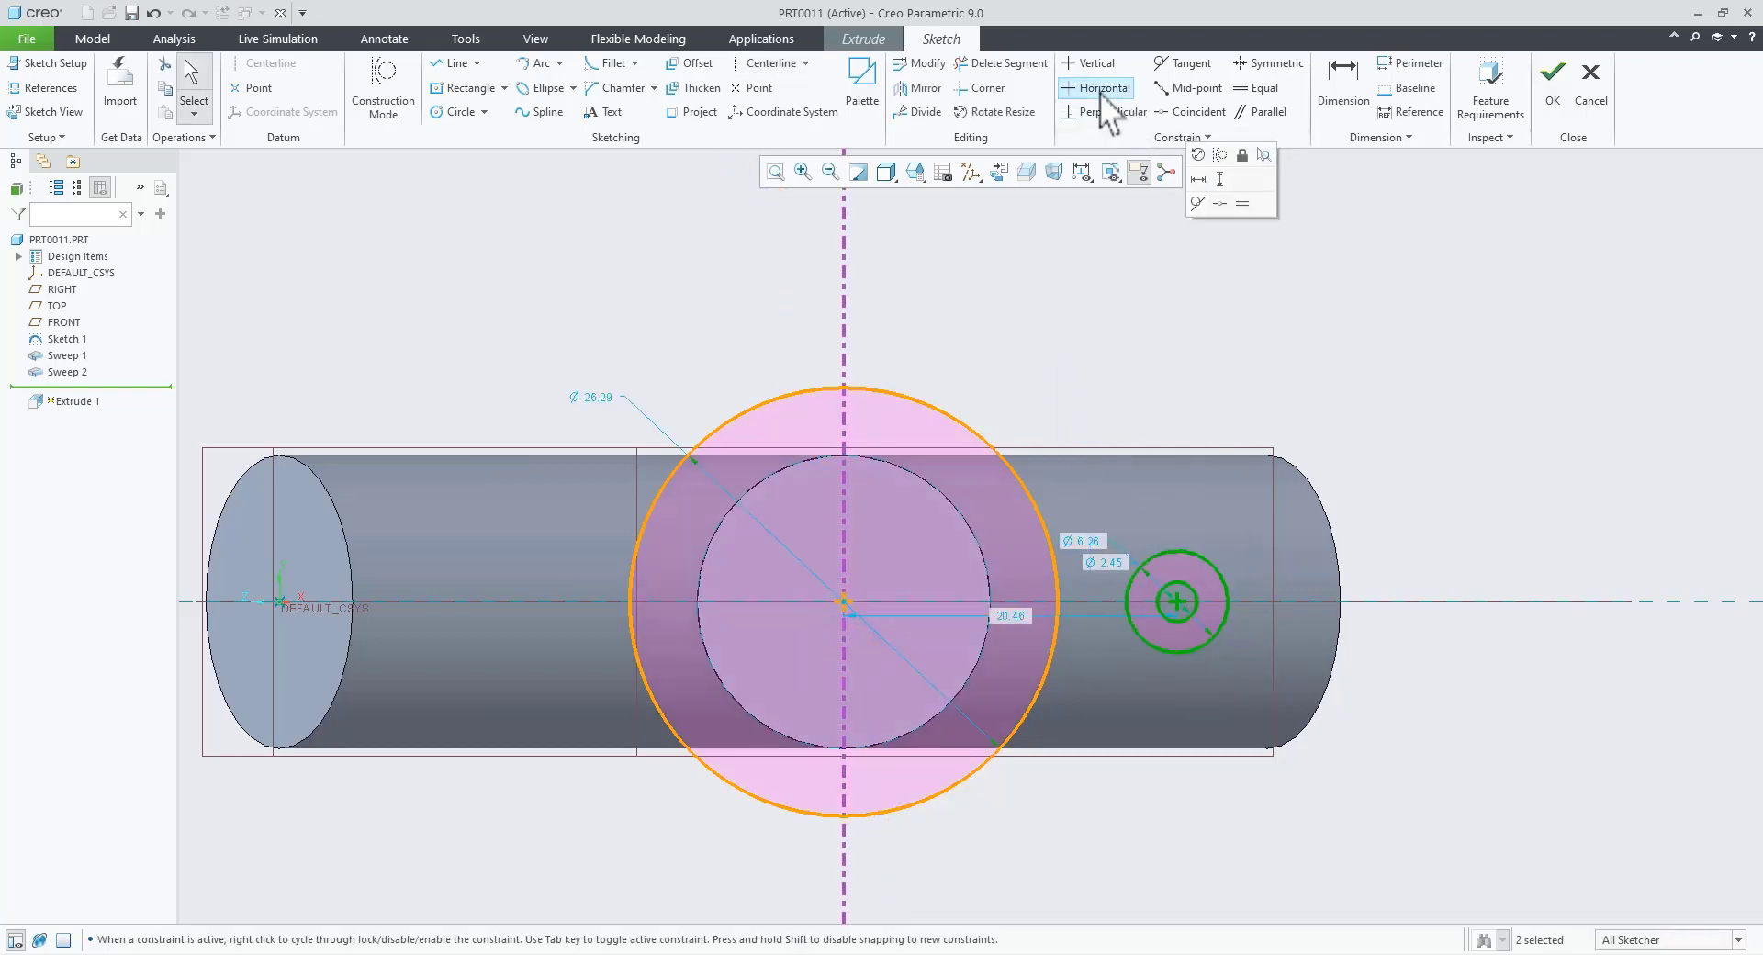
pyautogui.click(922, 88)
pyautogui.click(845, 333)
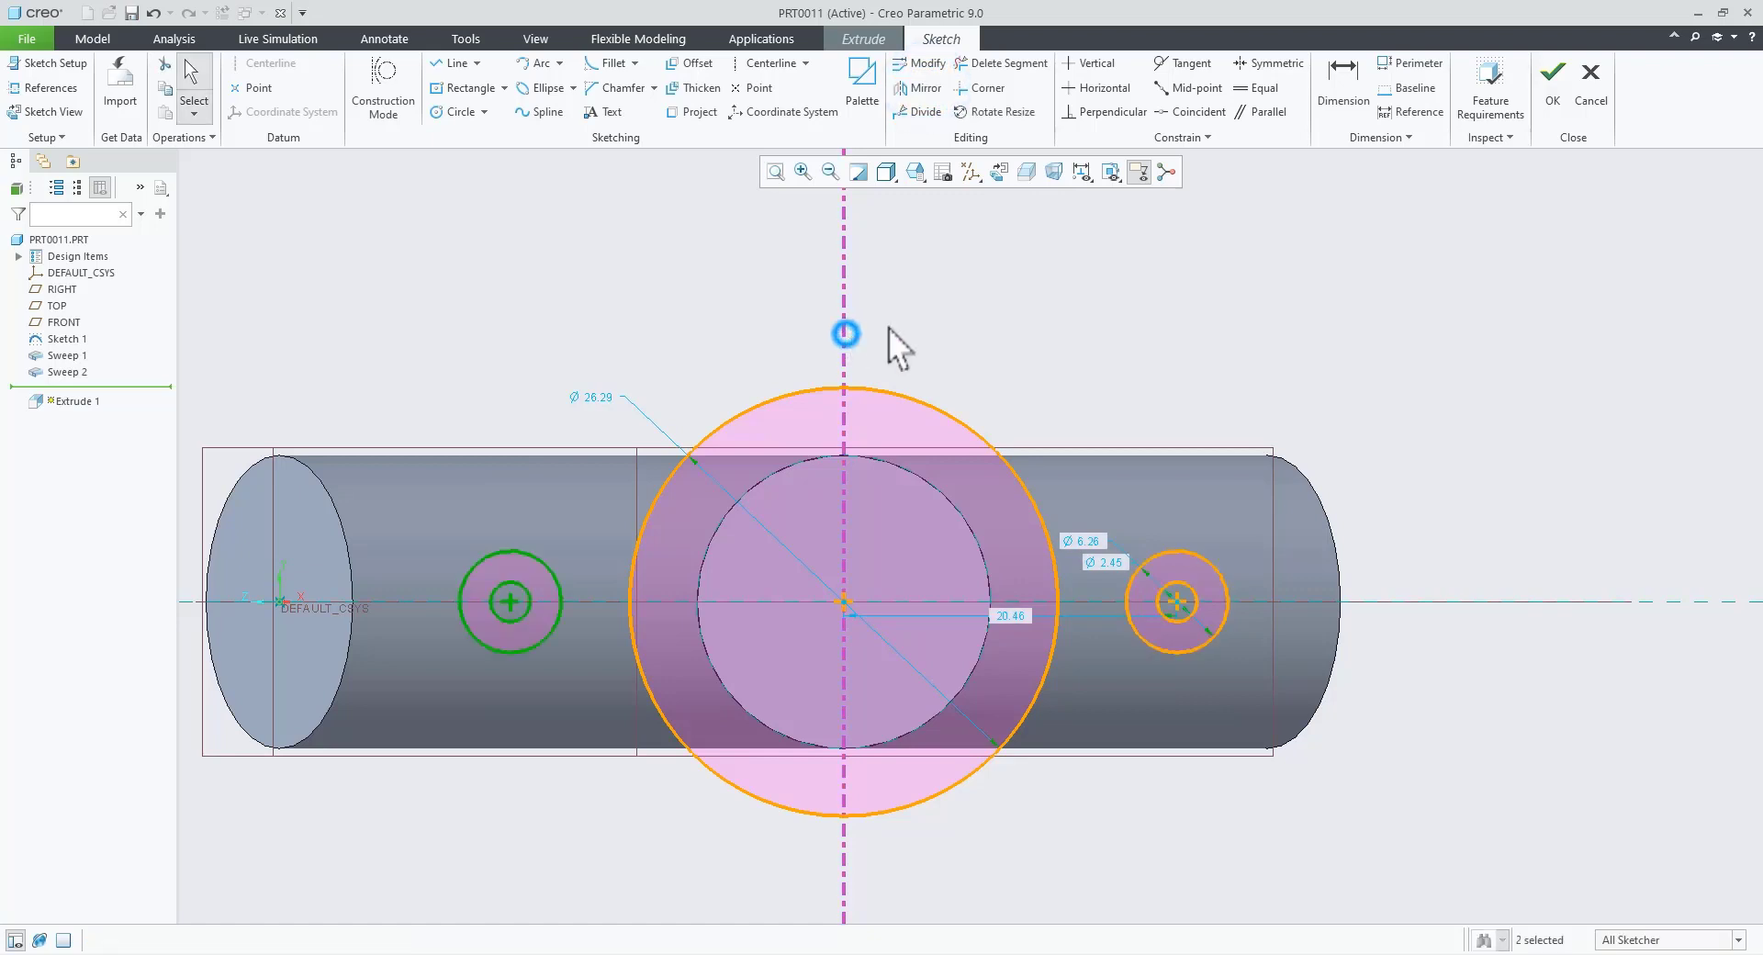
# Step: Connect the large circle to the outer small circle on each side with four tangent lines, above and below the horizontal axis
pyautogui.scroll(-2, 941, 326)
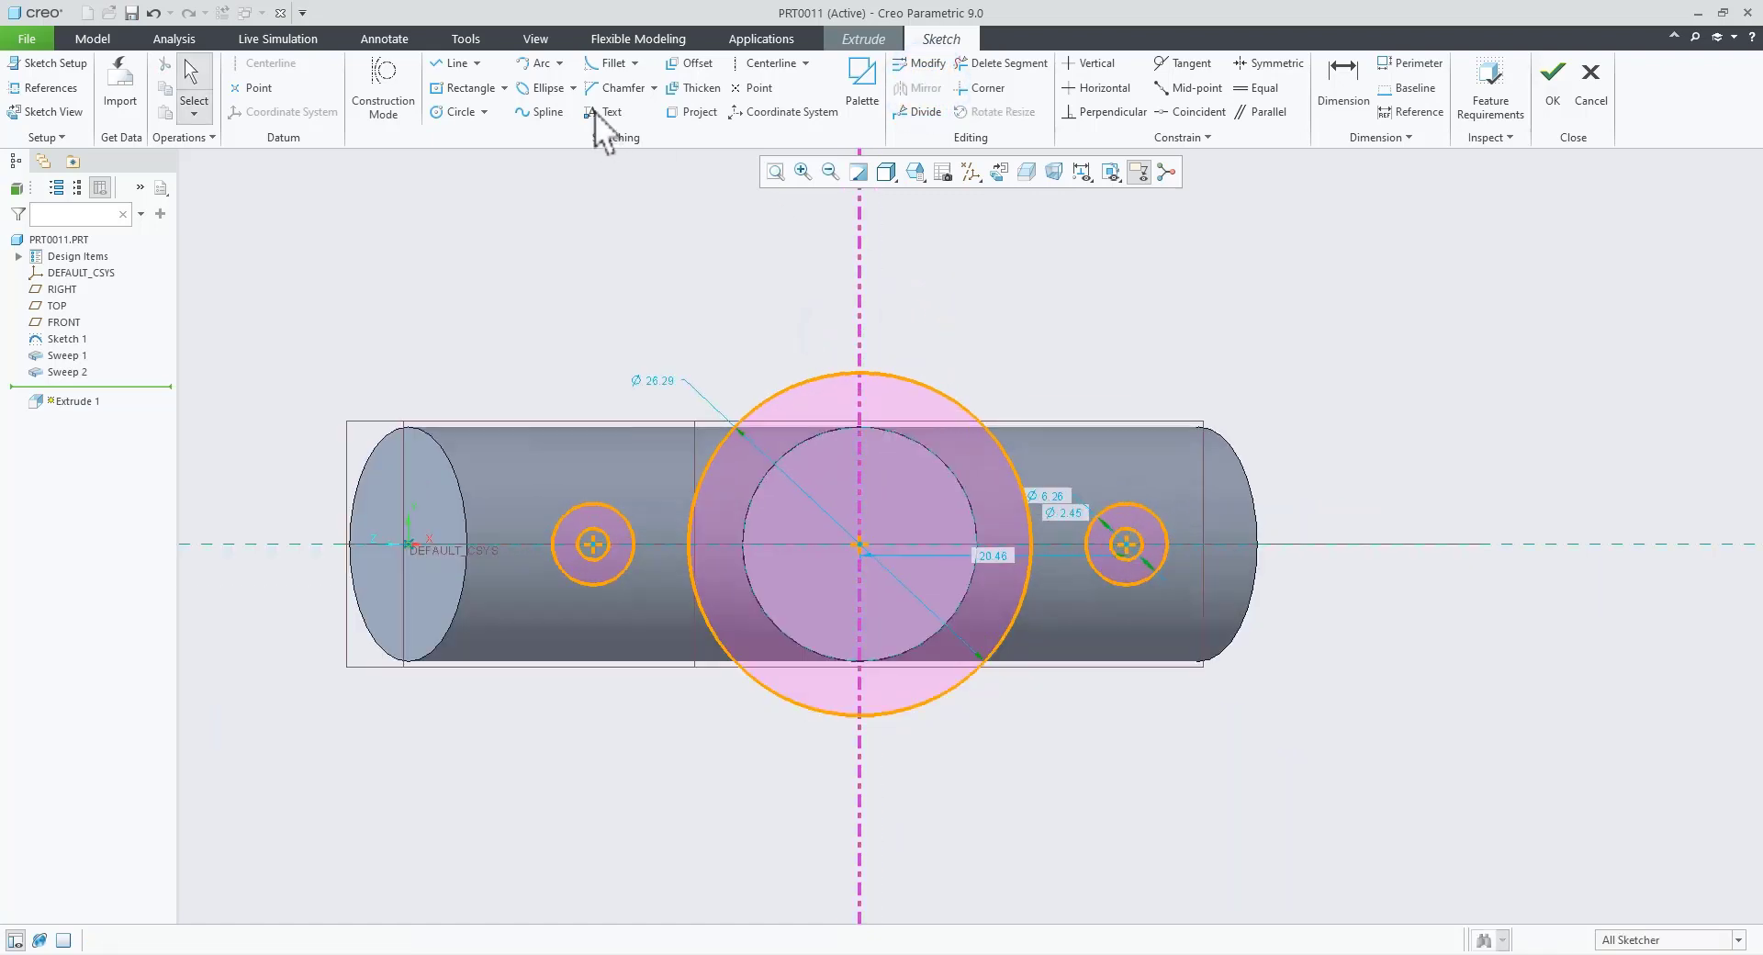
pyautogui.click(477, 63)
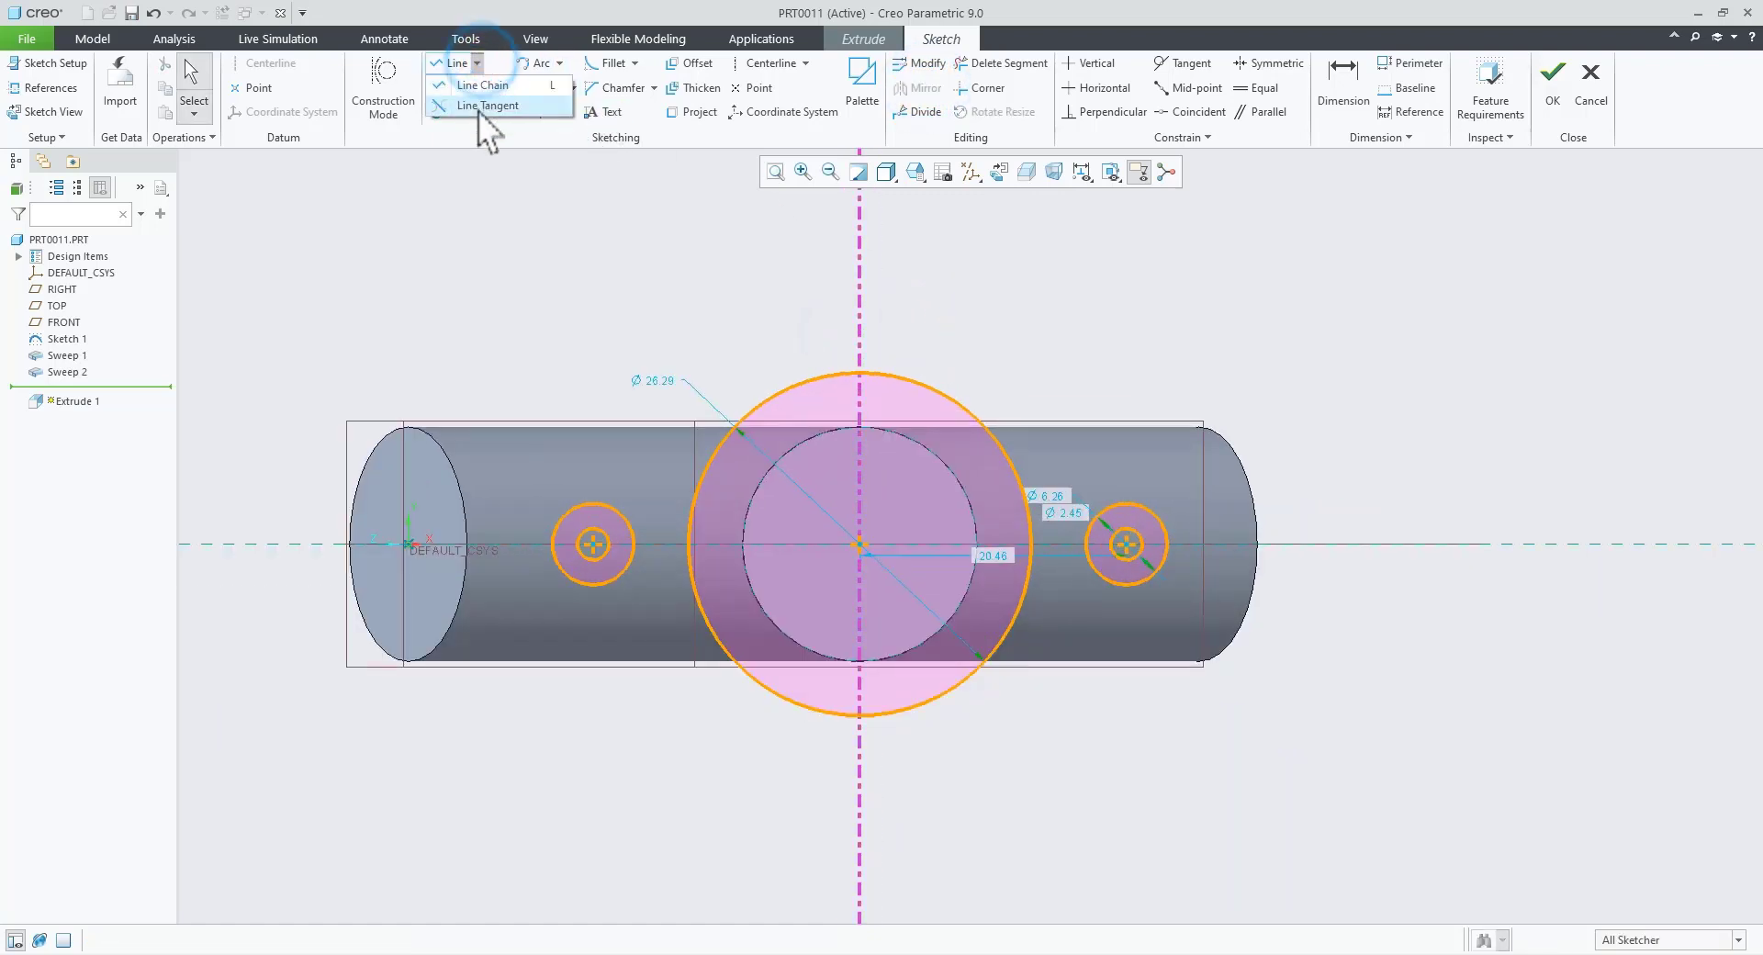
pyautogui.click(478, 112)
pyautogui.click(945, 391)
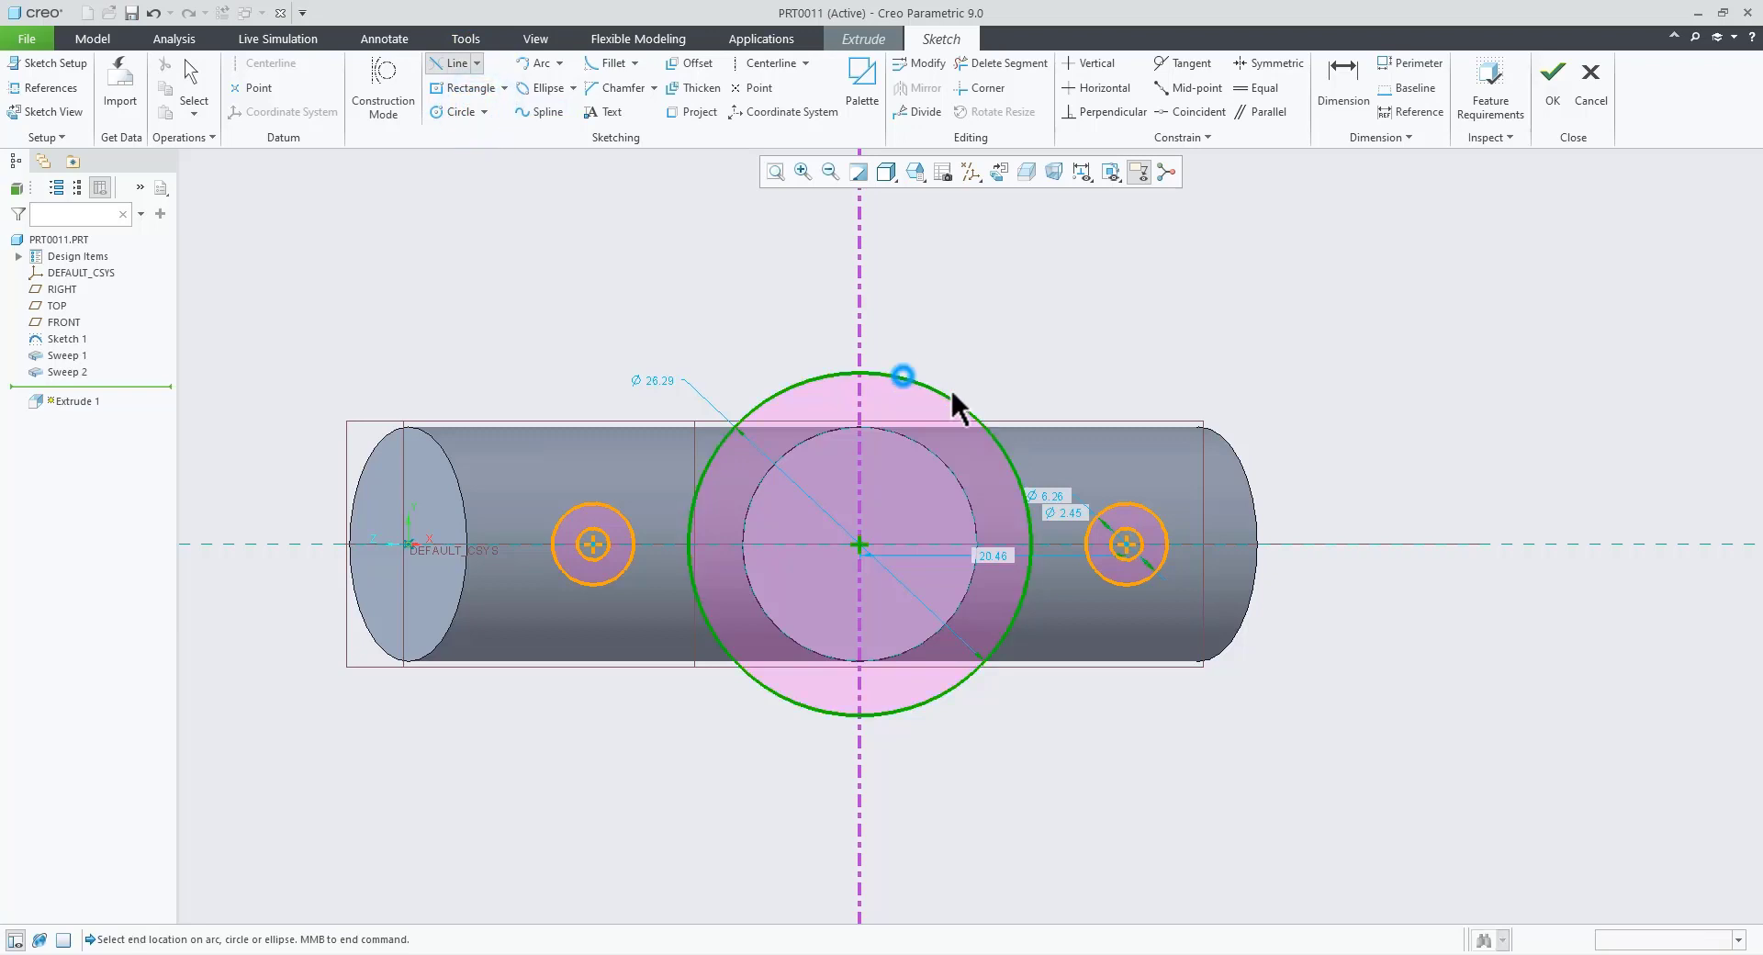
pyautogui.click(1144, 501)
pyautogui.click(1144, 582)
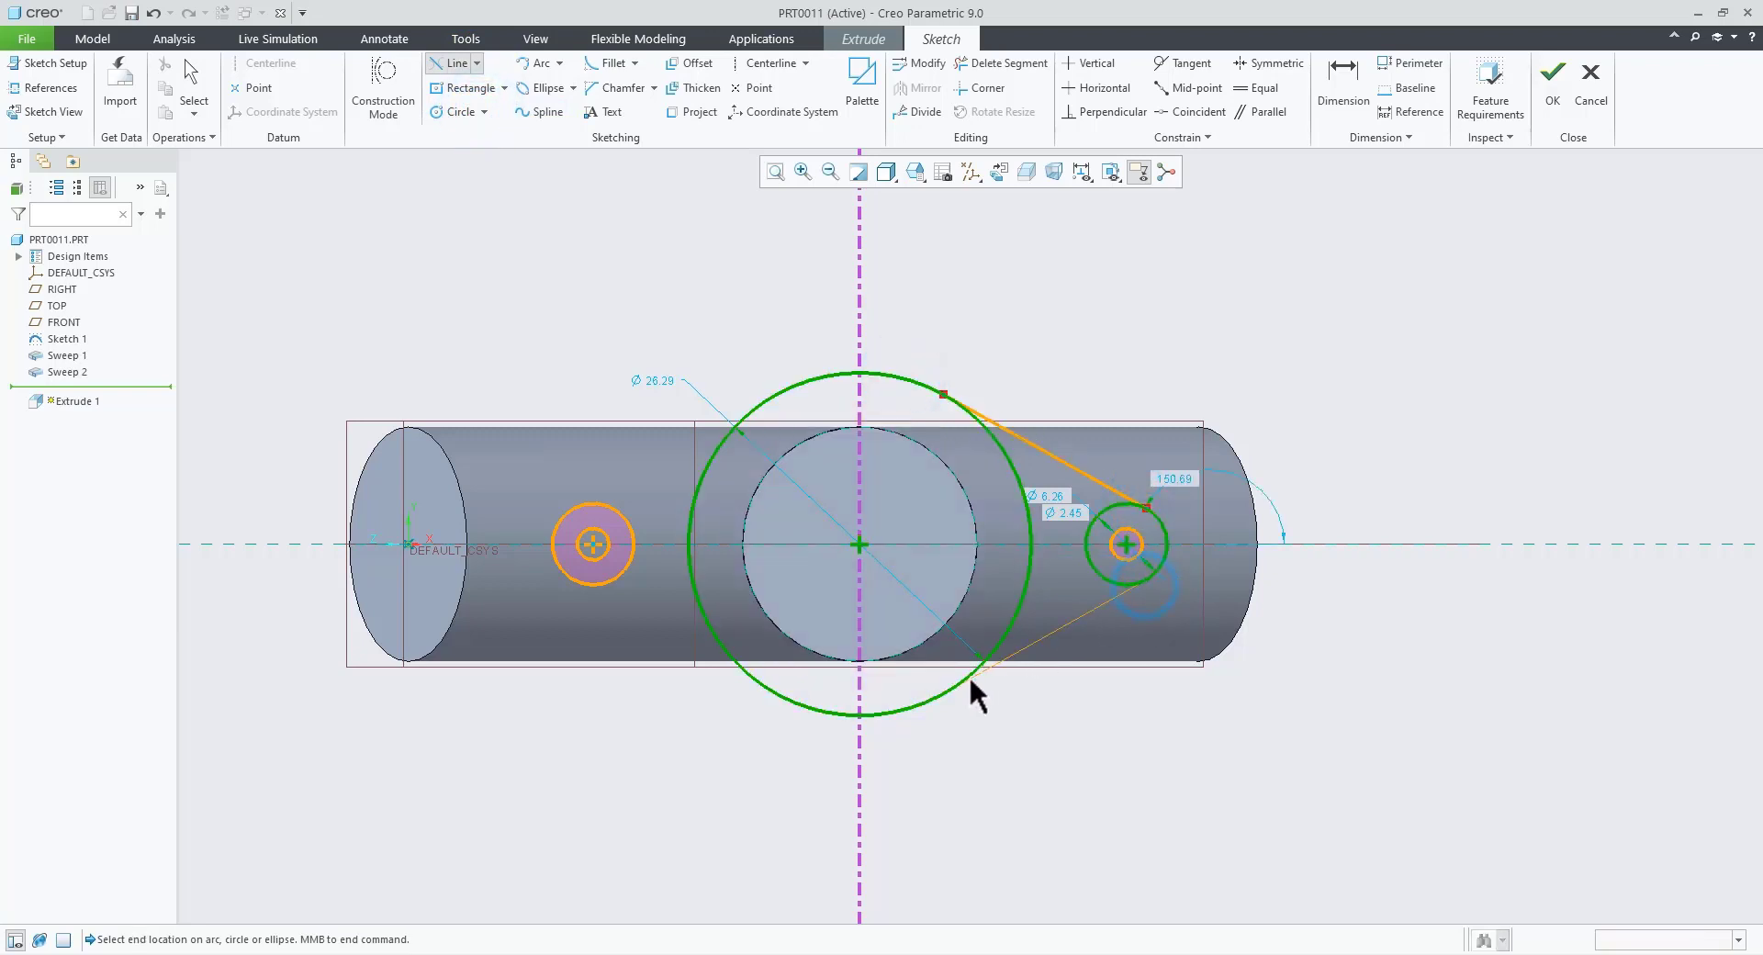
pyautogui.click(965, 676)
pyautogui.click(781, 700)
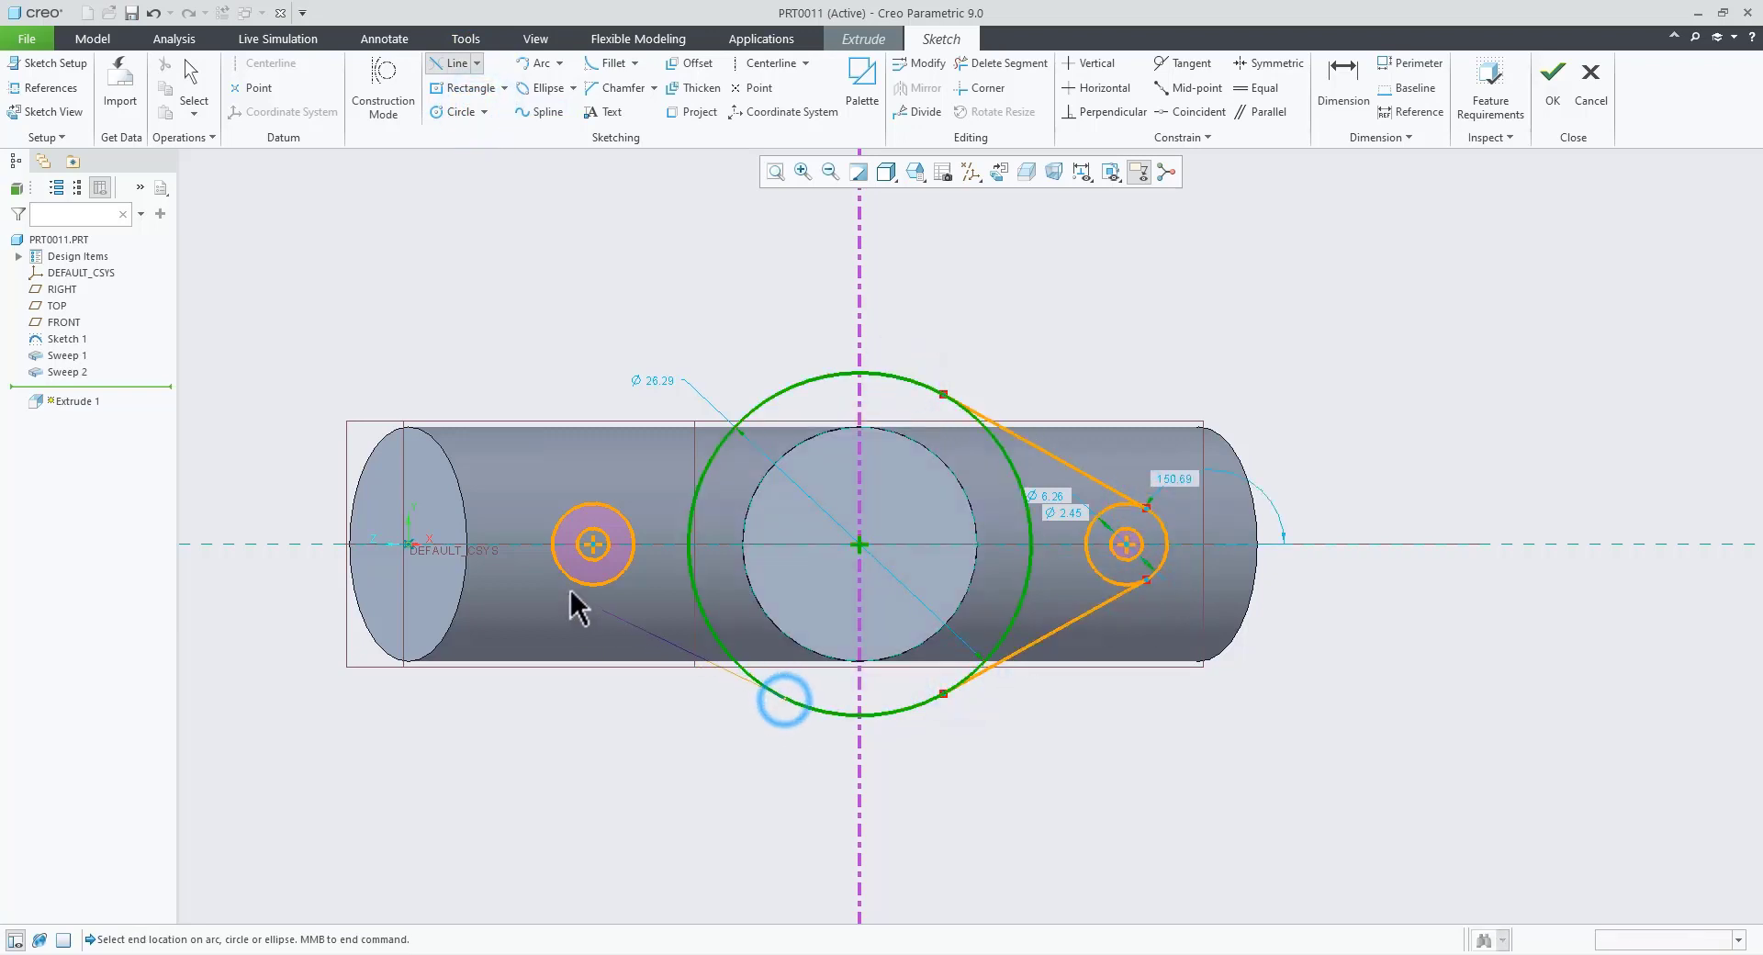
pyautogui.click(571, 593)
pyautogui.click(574, 512)
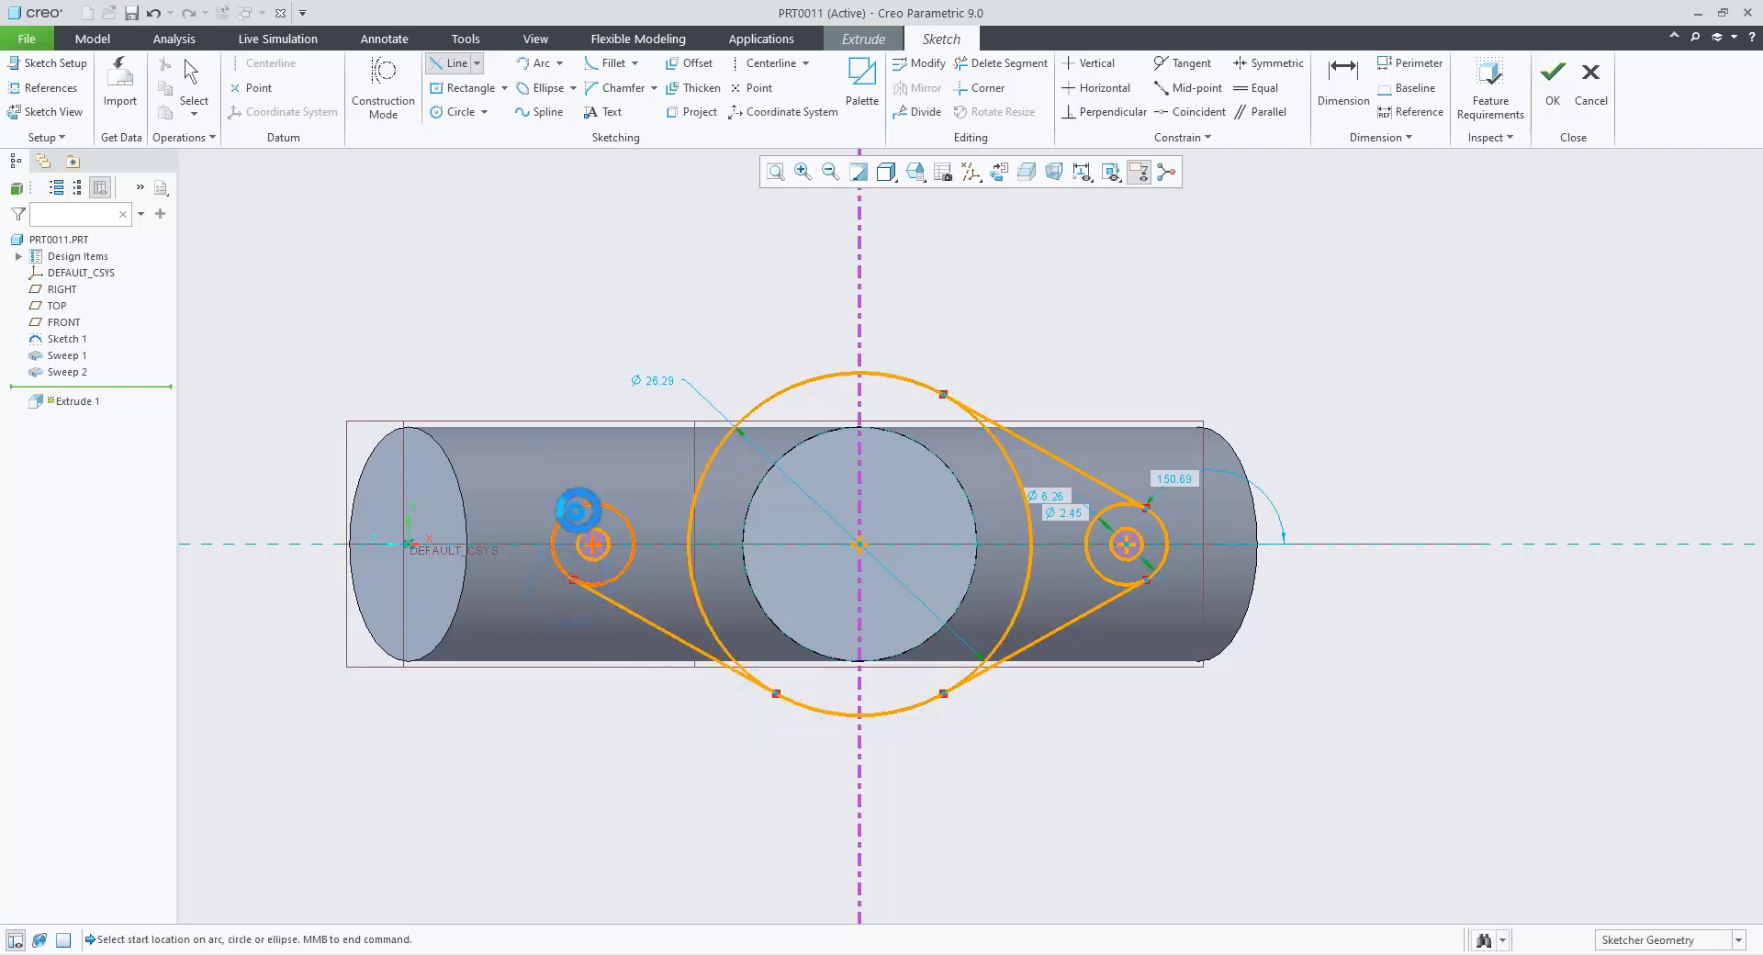
pyautogui.click(770, 389)
pyautogui.middleClick(1159, 813)
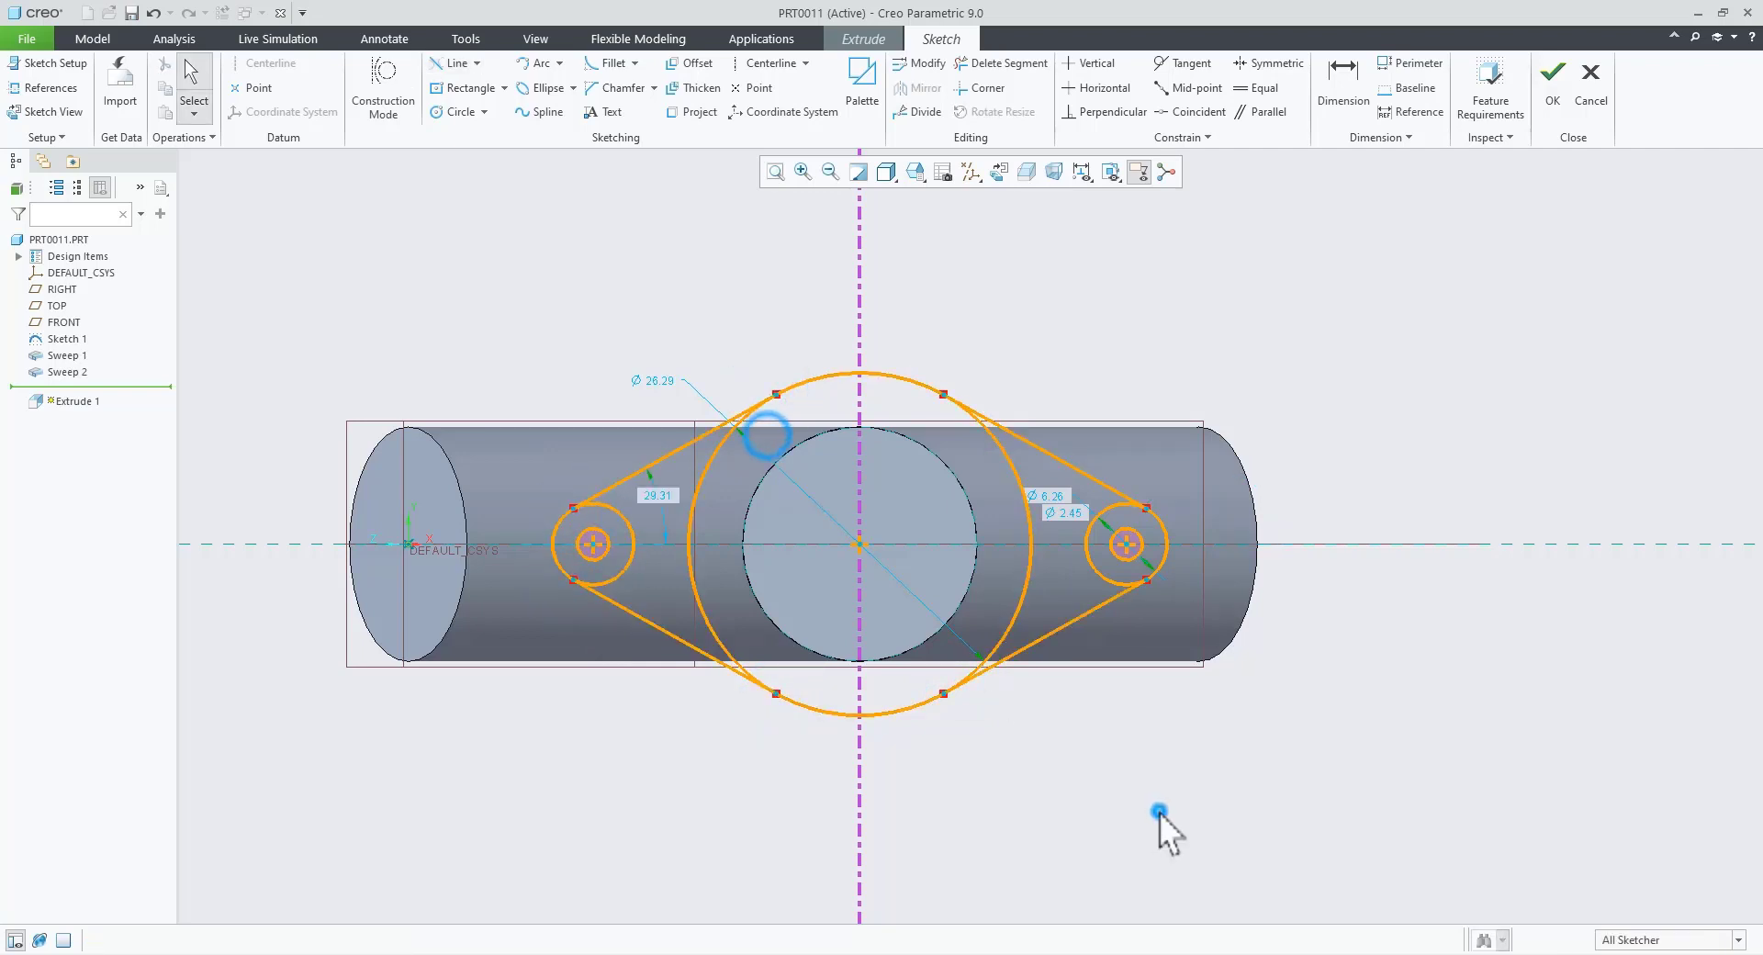
# Step: Trim the inner arcs of the large circle and both outer small circles to leave a single closed flange outline
pyautogui.scroll(-2, 689, 483)
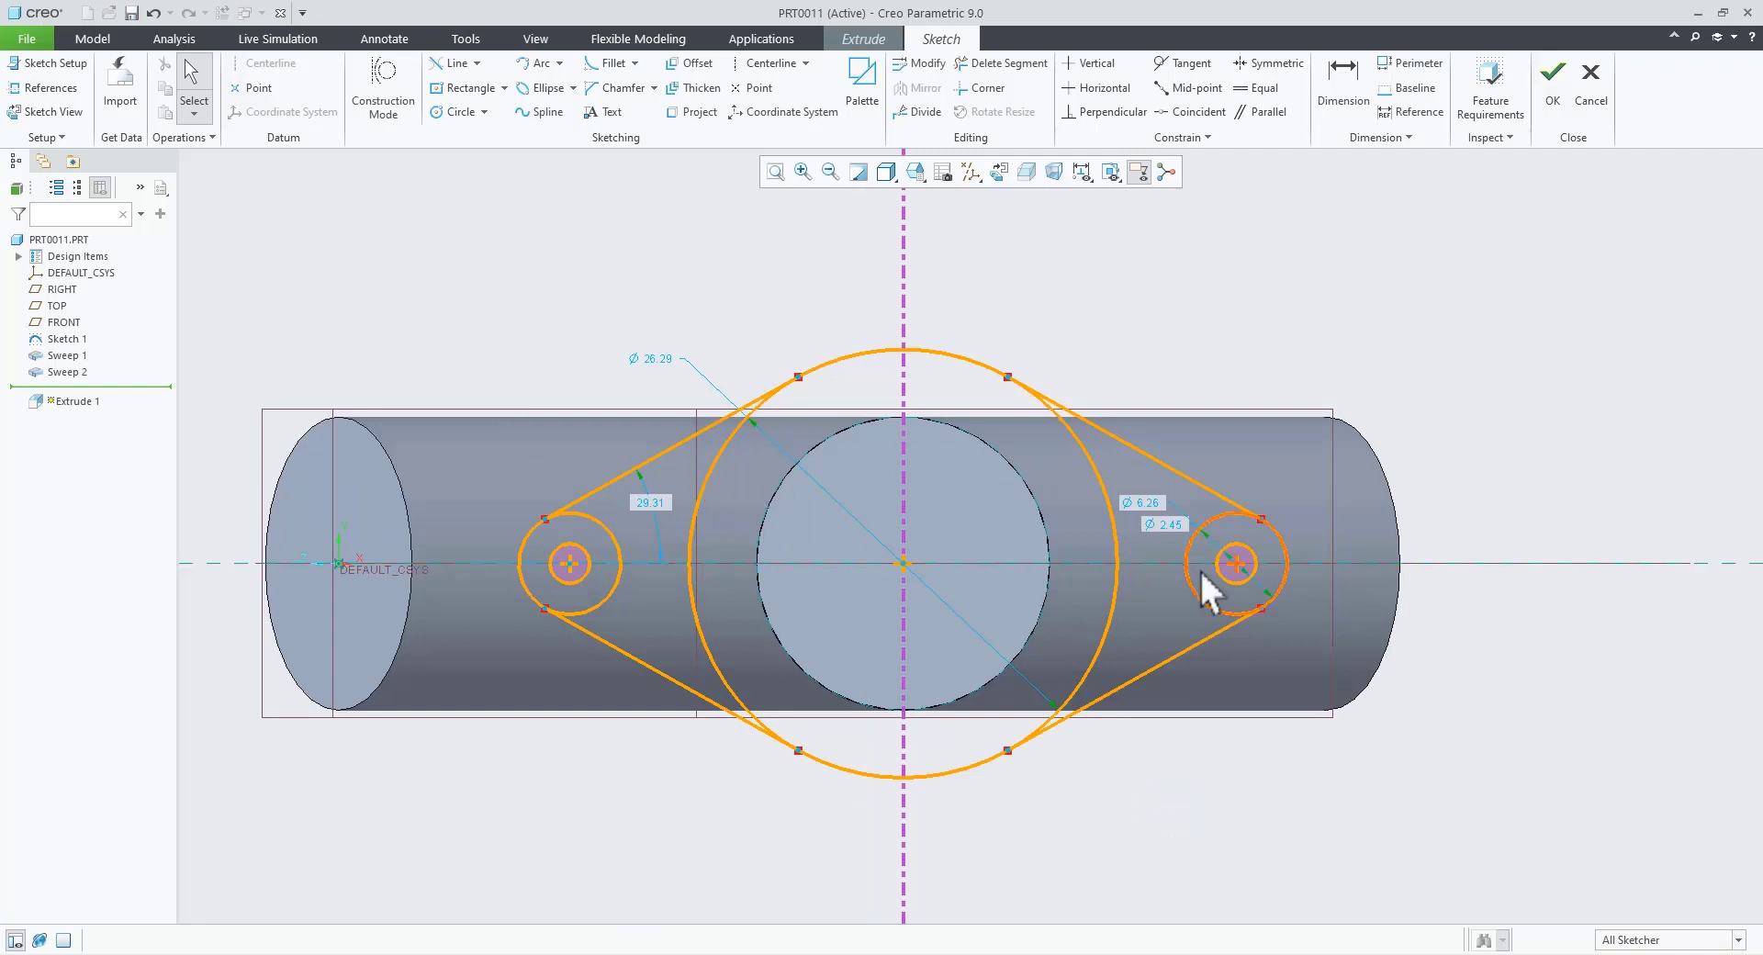
pyautogui.click(990, 63)
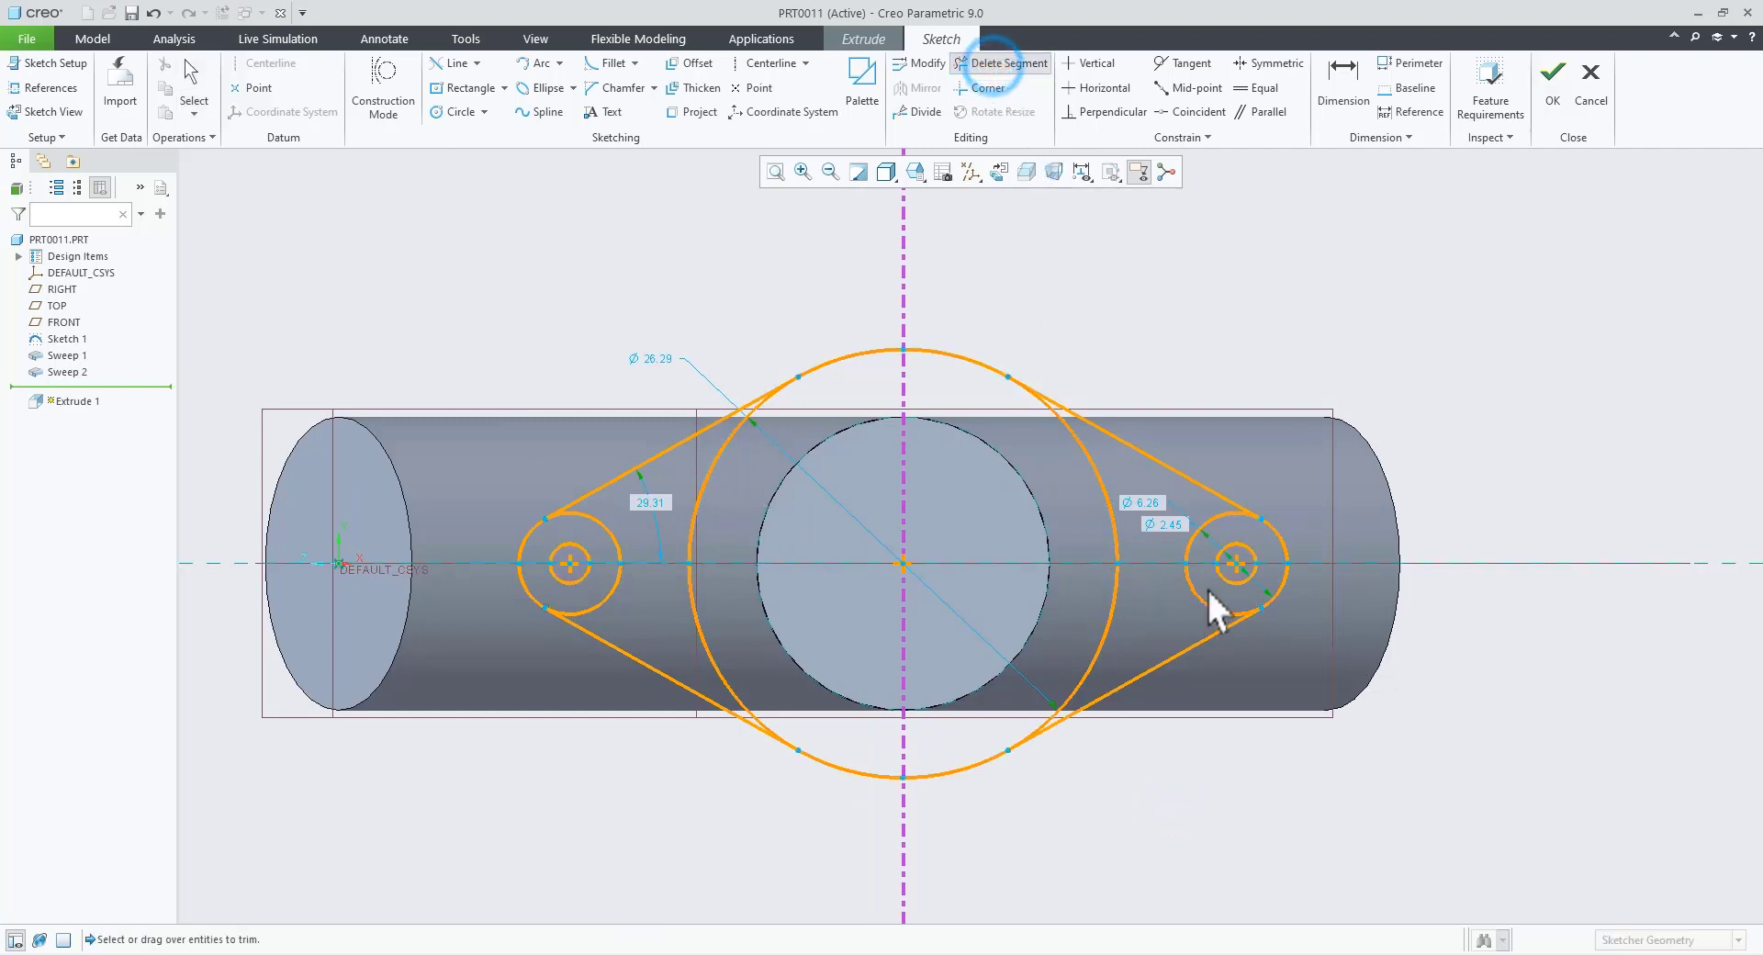
pyautogui.moveTo(1198, 541)
pyautogui.mouseDown()
pyautogui.moveTo(1095, 548)
pyautogui.moveTo(1139, 599)
pyautogui.mouseUp()
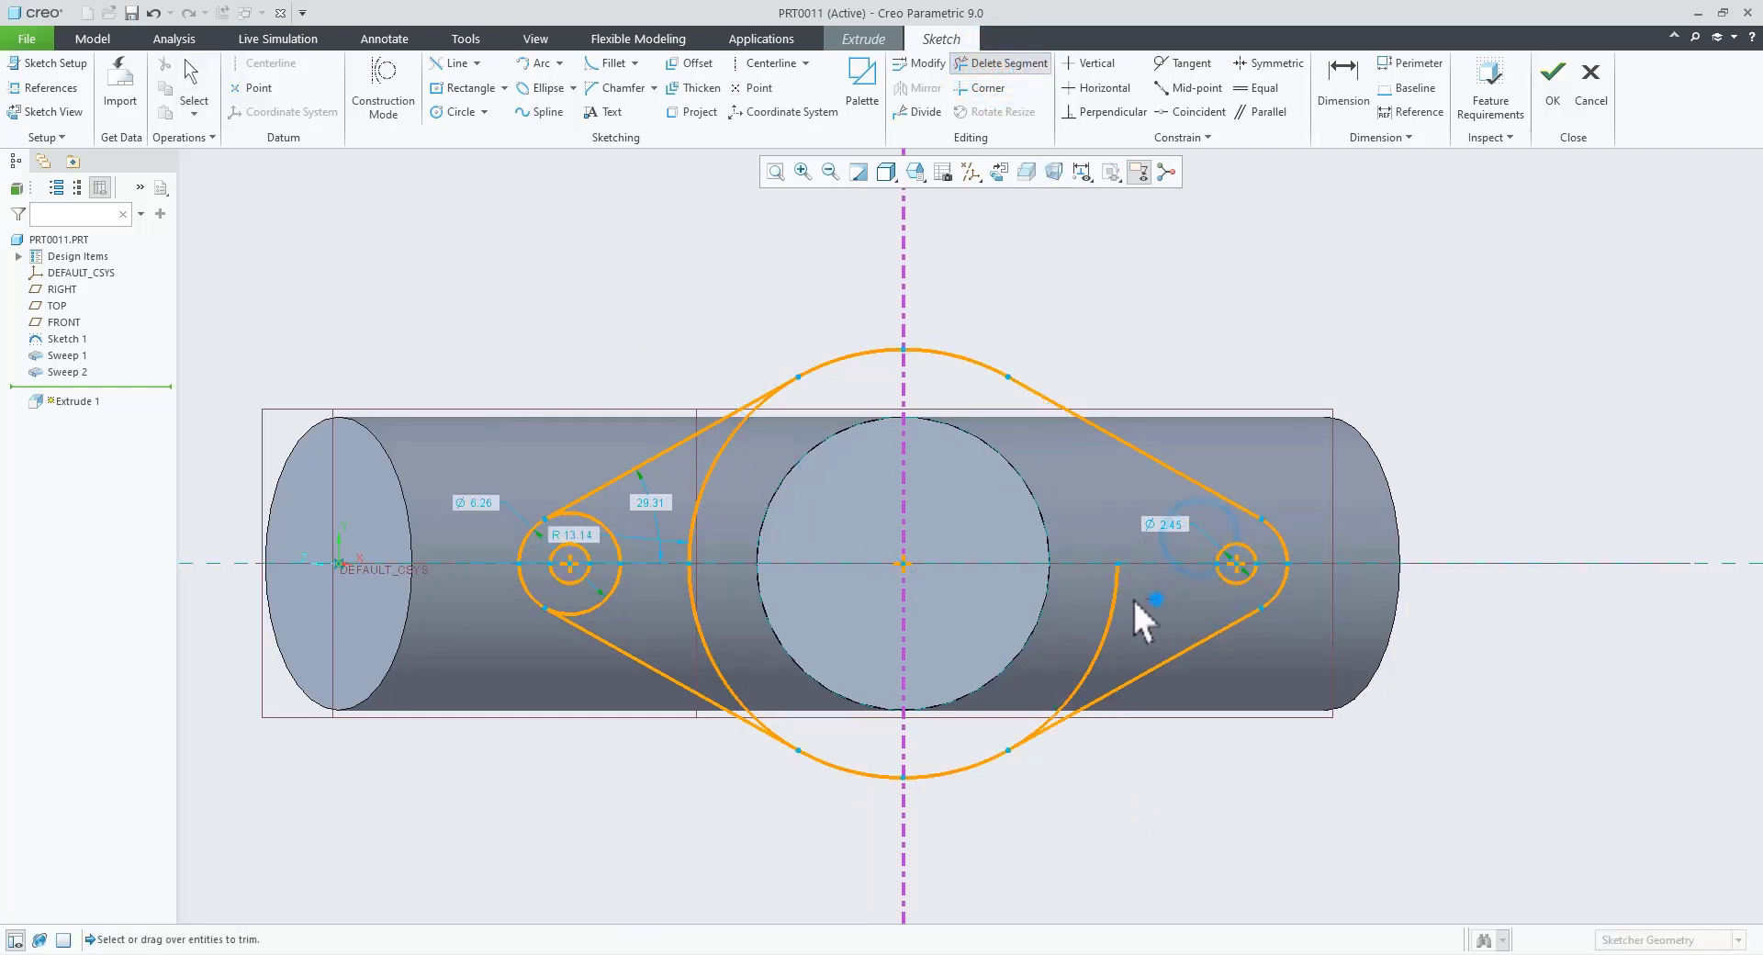
pyautogui.moveTo(612, 556)
pyautogui.mouseDown()
pyautogui.moveTo(711, 602)
pyautogui.moveTo(606, 596)
pyautogui.mouseUp()
pyautogui.middleClick(746, 626)
pyautogui.scroll(2, 746, 627)
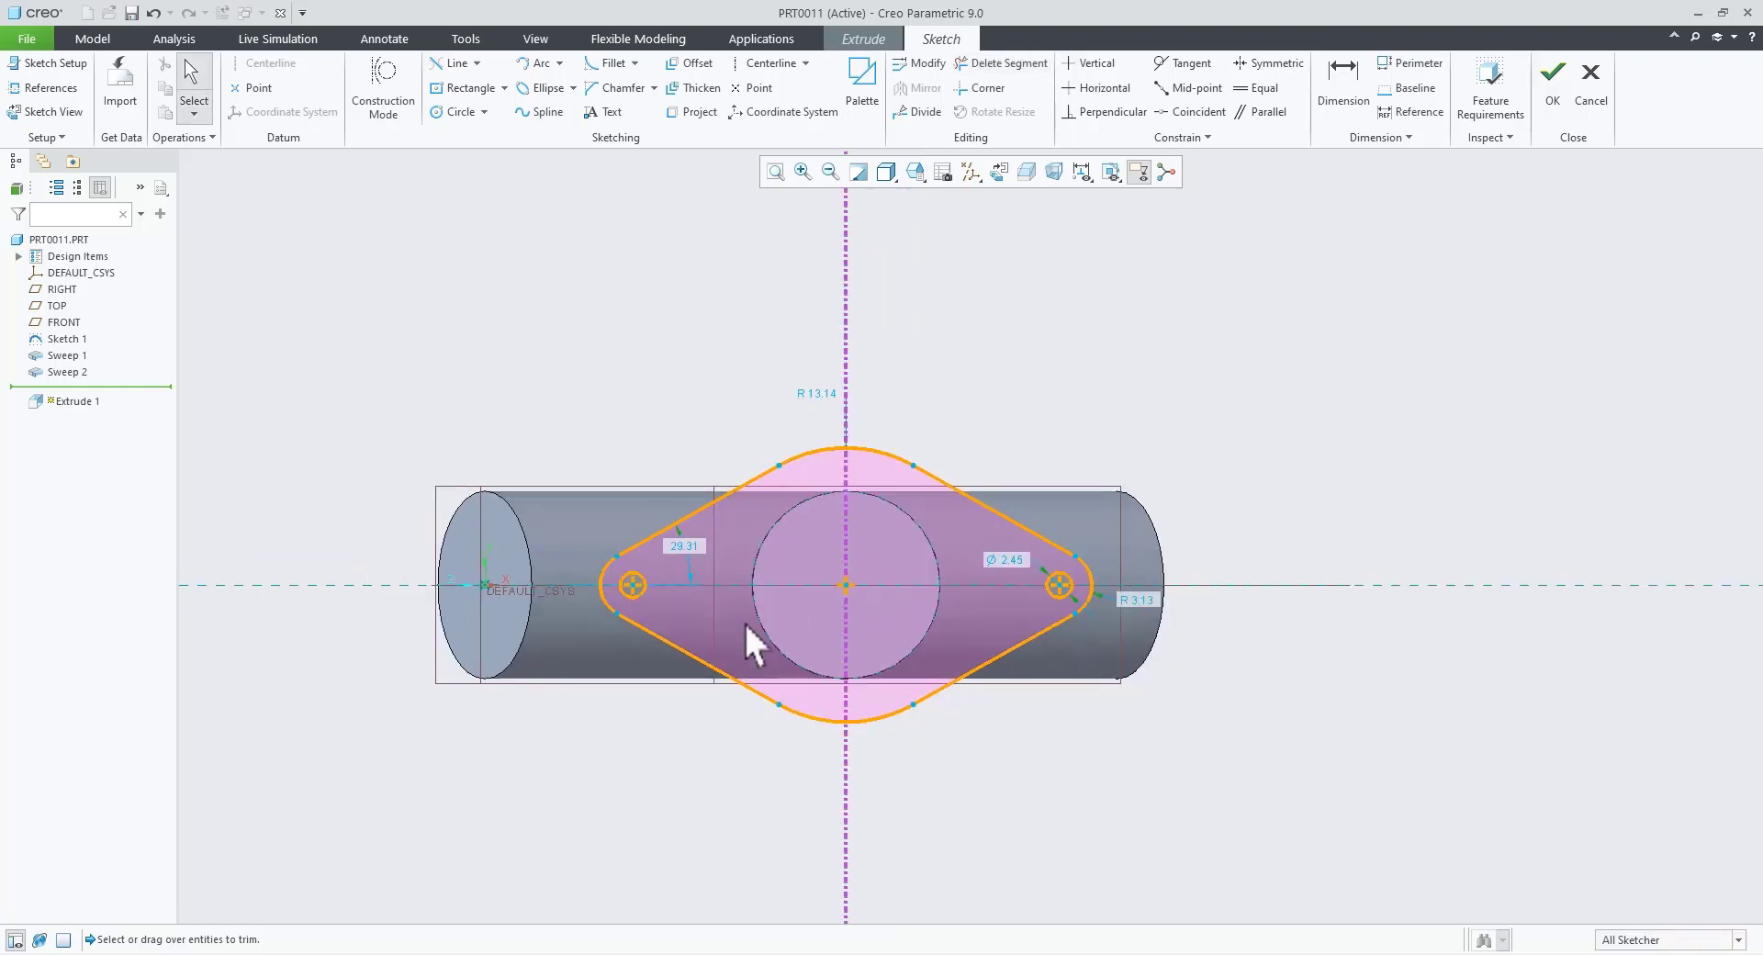
# Step: Check the flange in View B of the Lecture 08 drawing and set the large central arc's radius to 10.5 mm
pyautogui.scroll(-1, 677, 731)
pyautogui.click(463, 954)
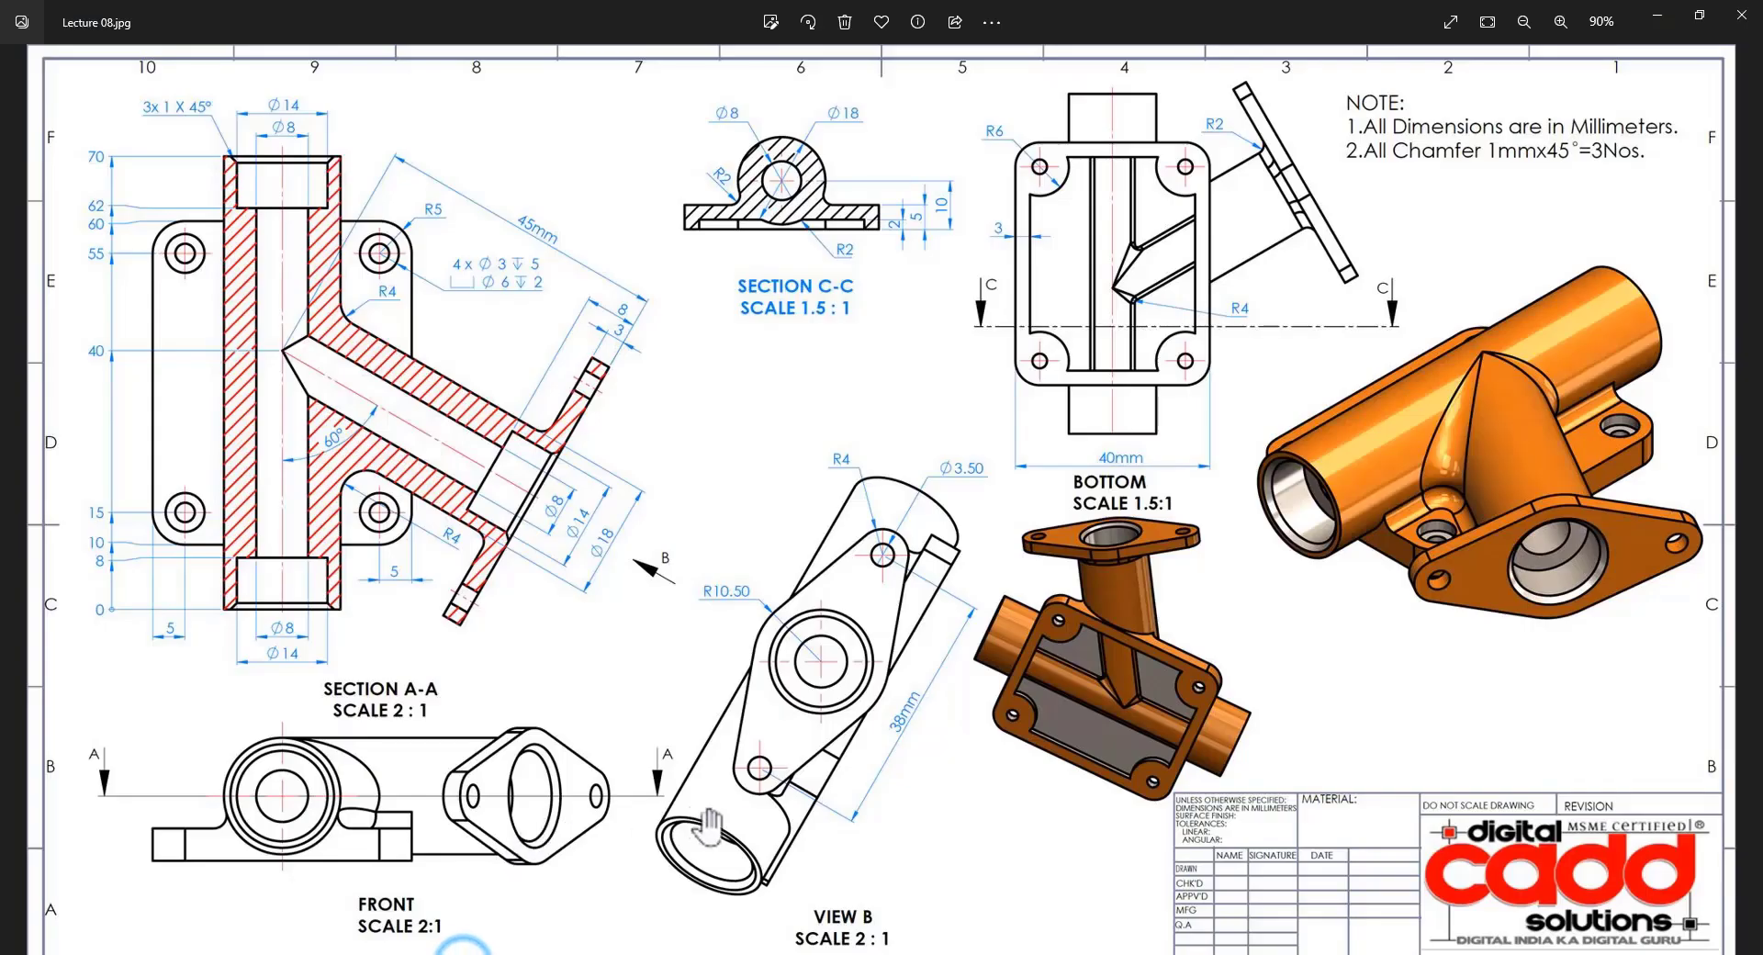
pyautogui.scroll(3, 781, 780)
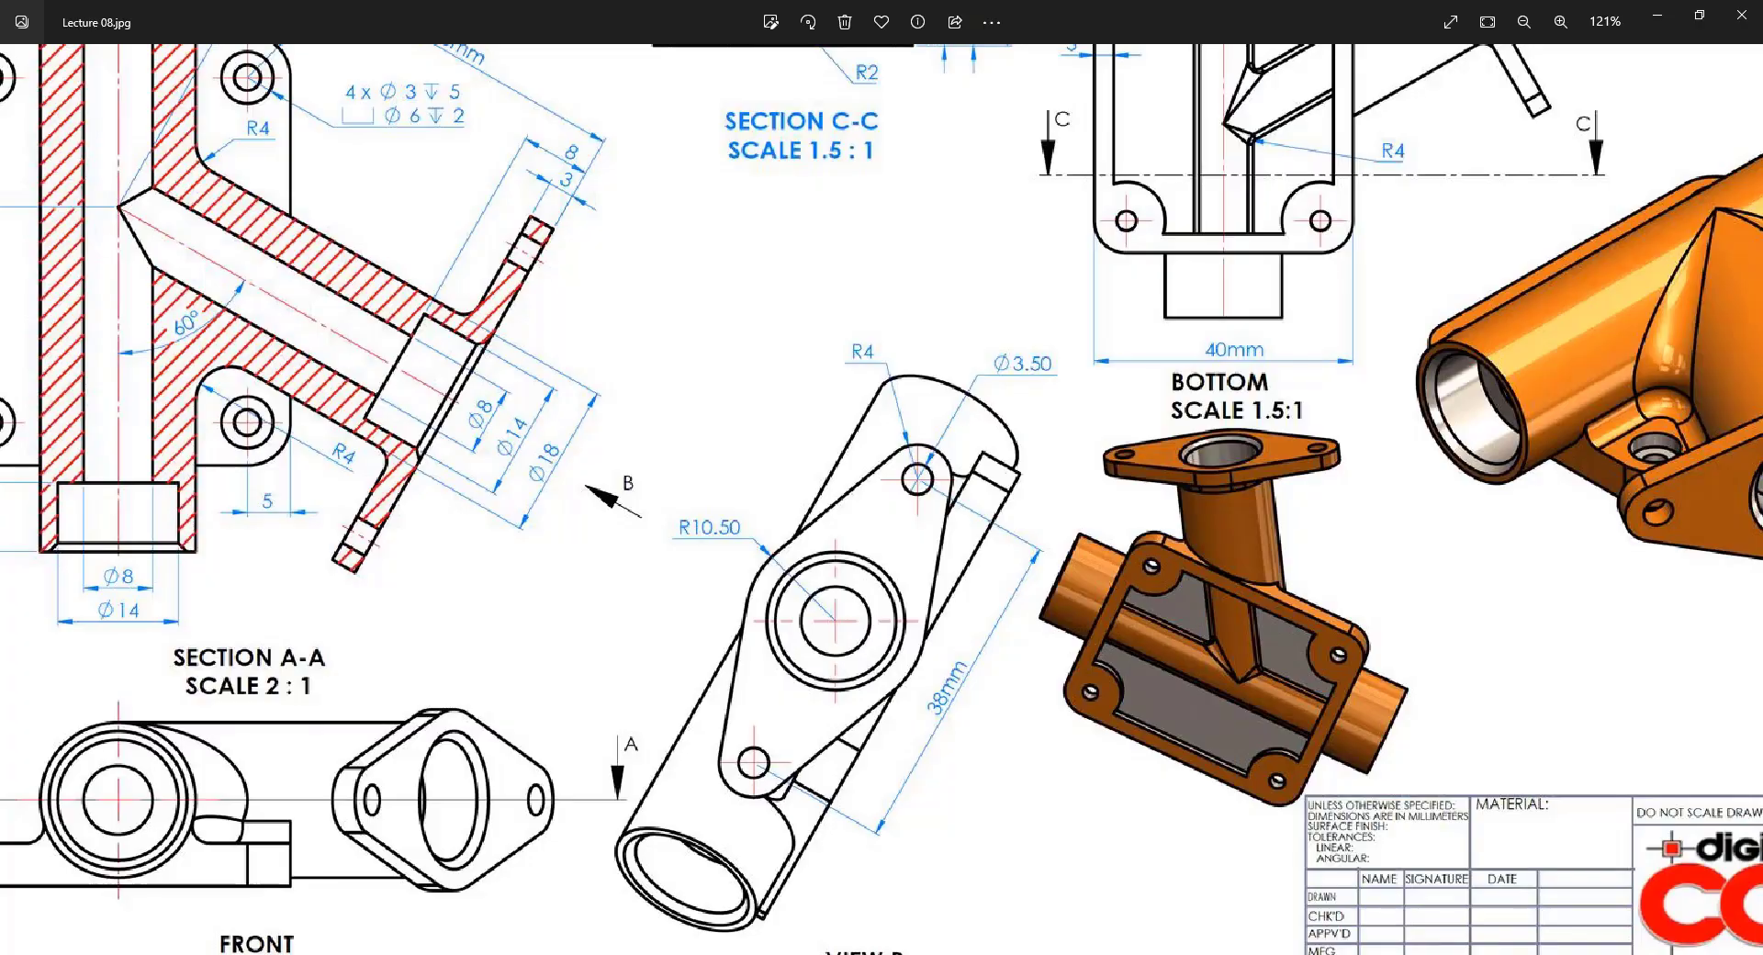
pyautogui.click(463, 954)
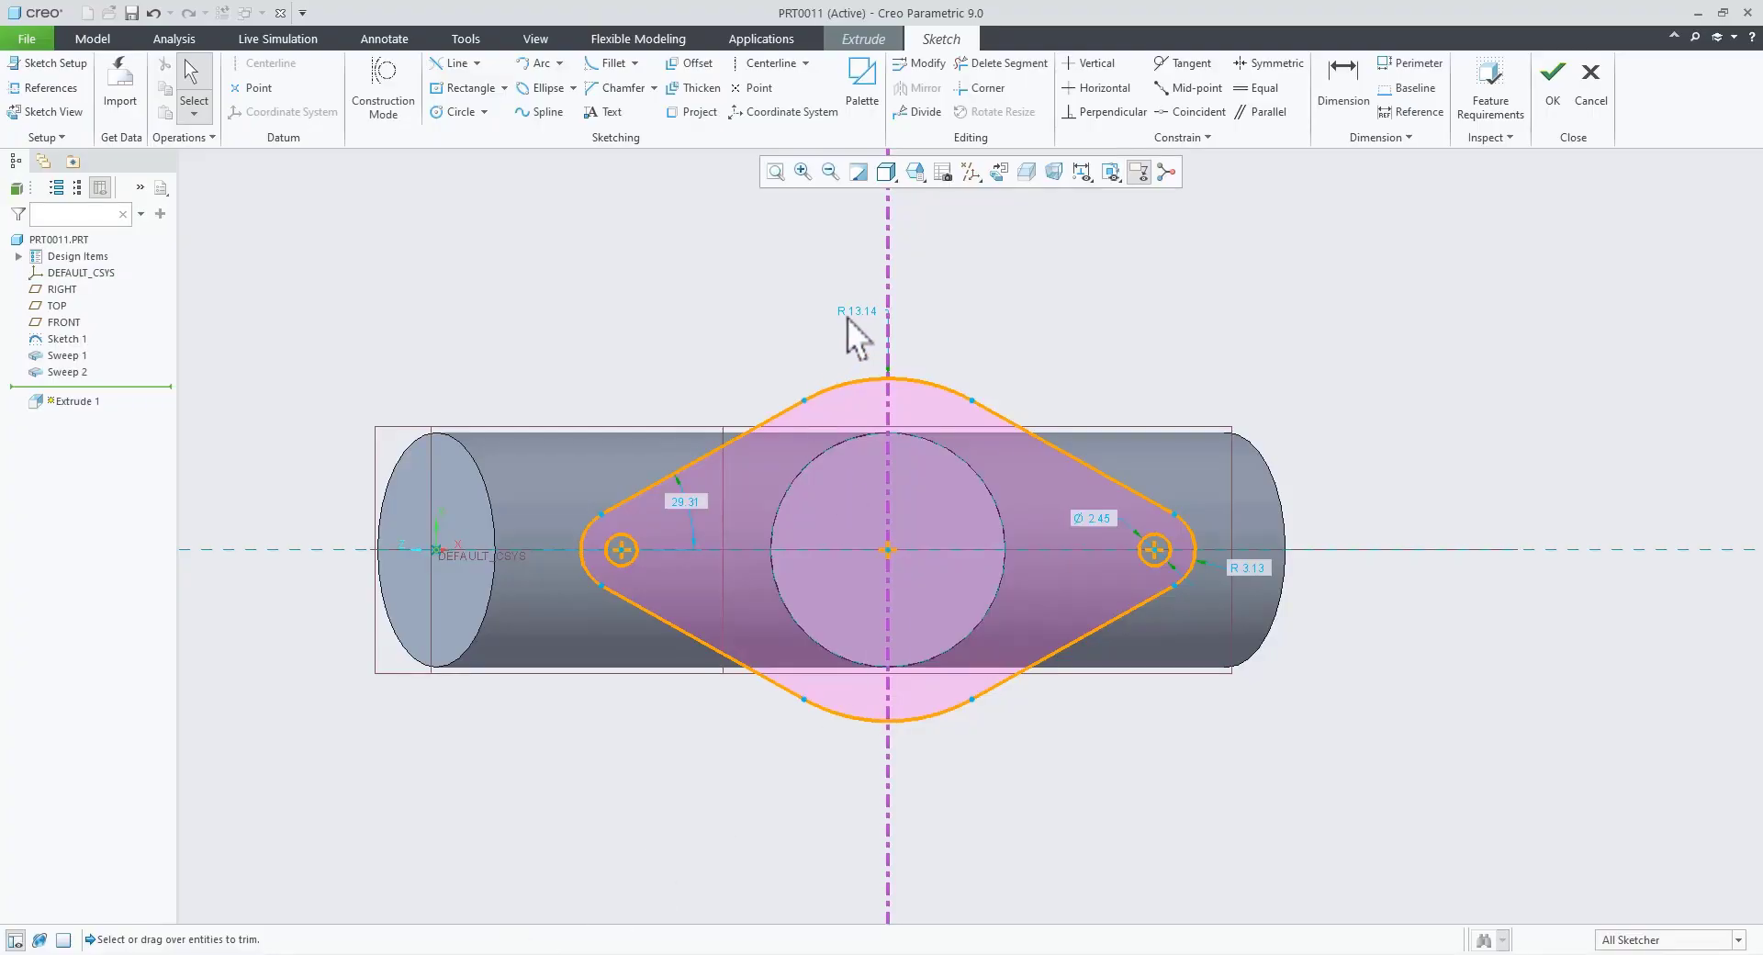
pyautogui.moveTo(851, 314); pyautogui.dragTo(819, 295)
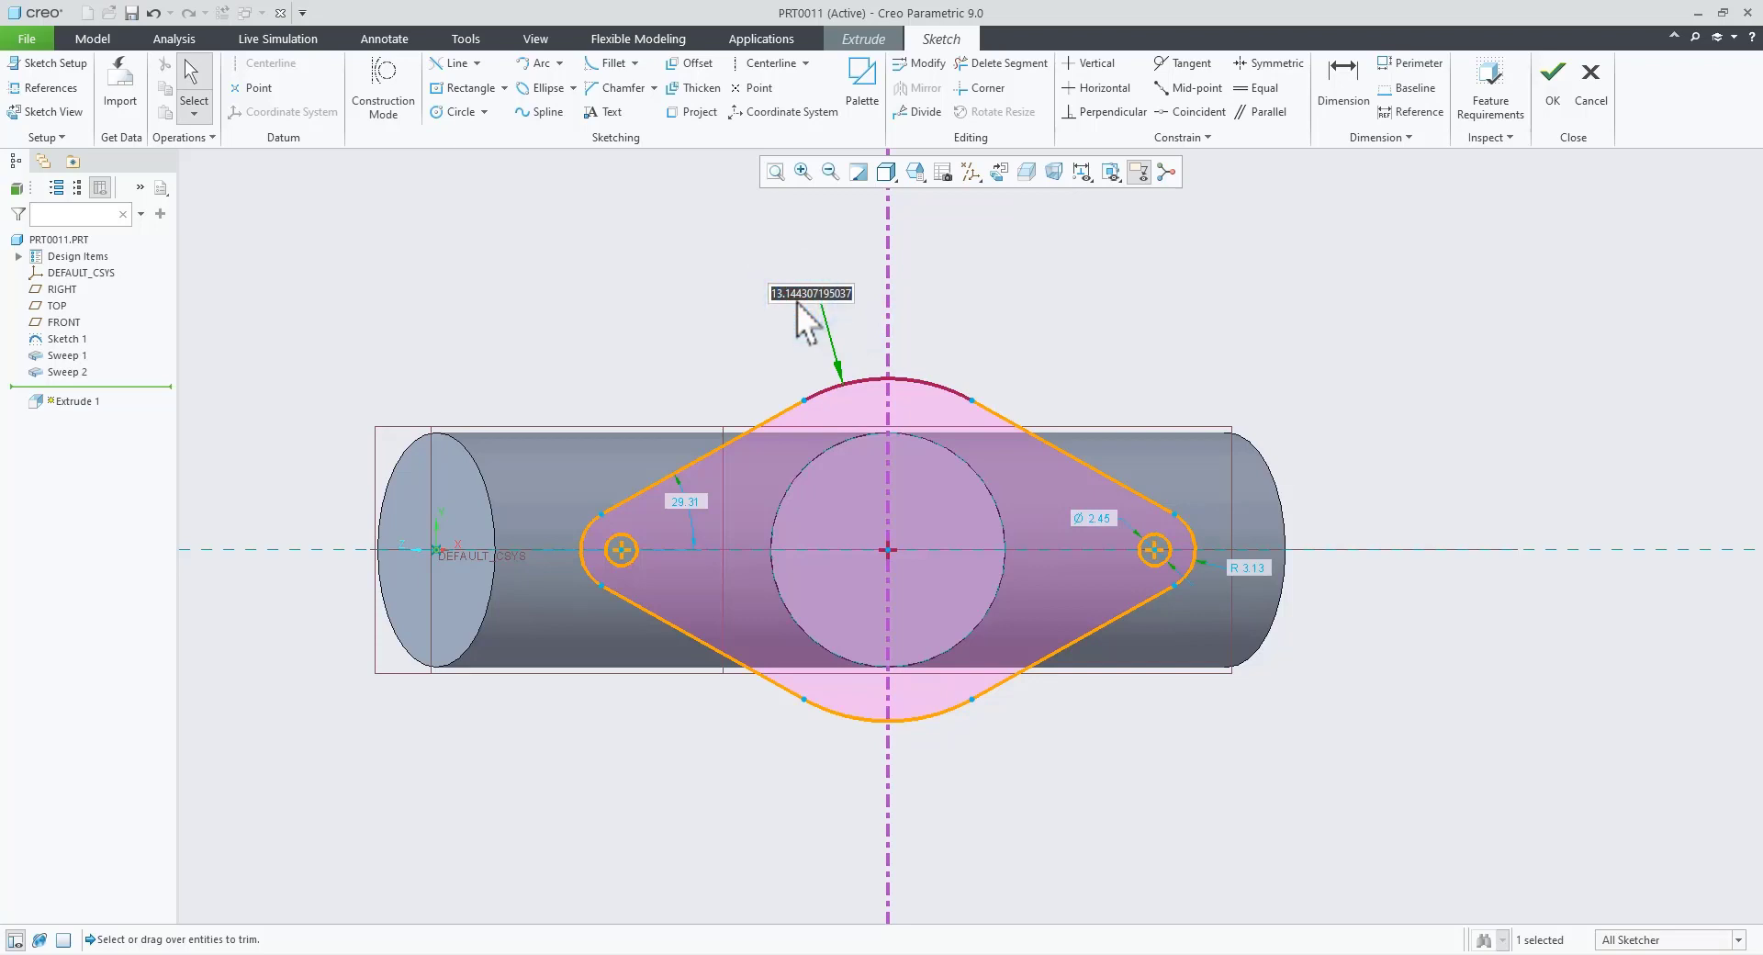
pyautogui.write('12')
pyautogui.press('Return')
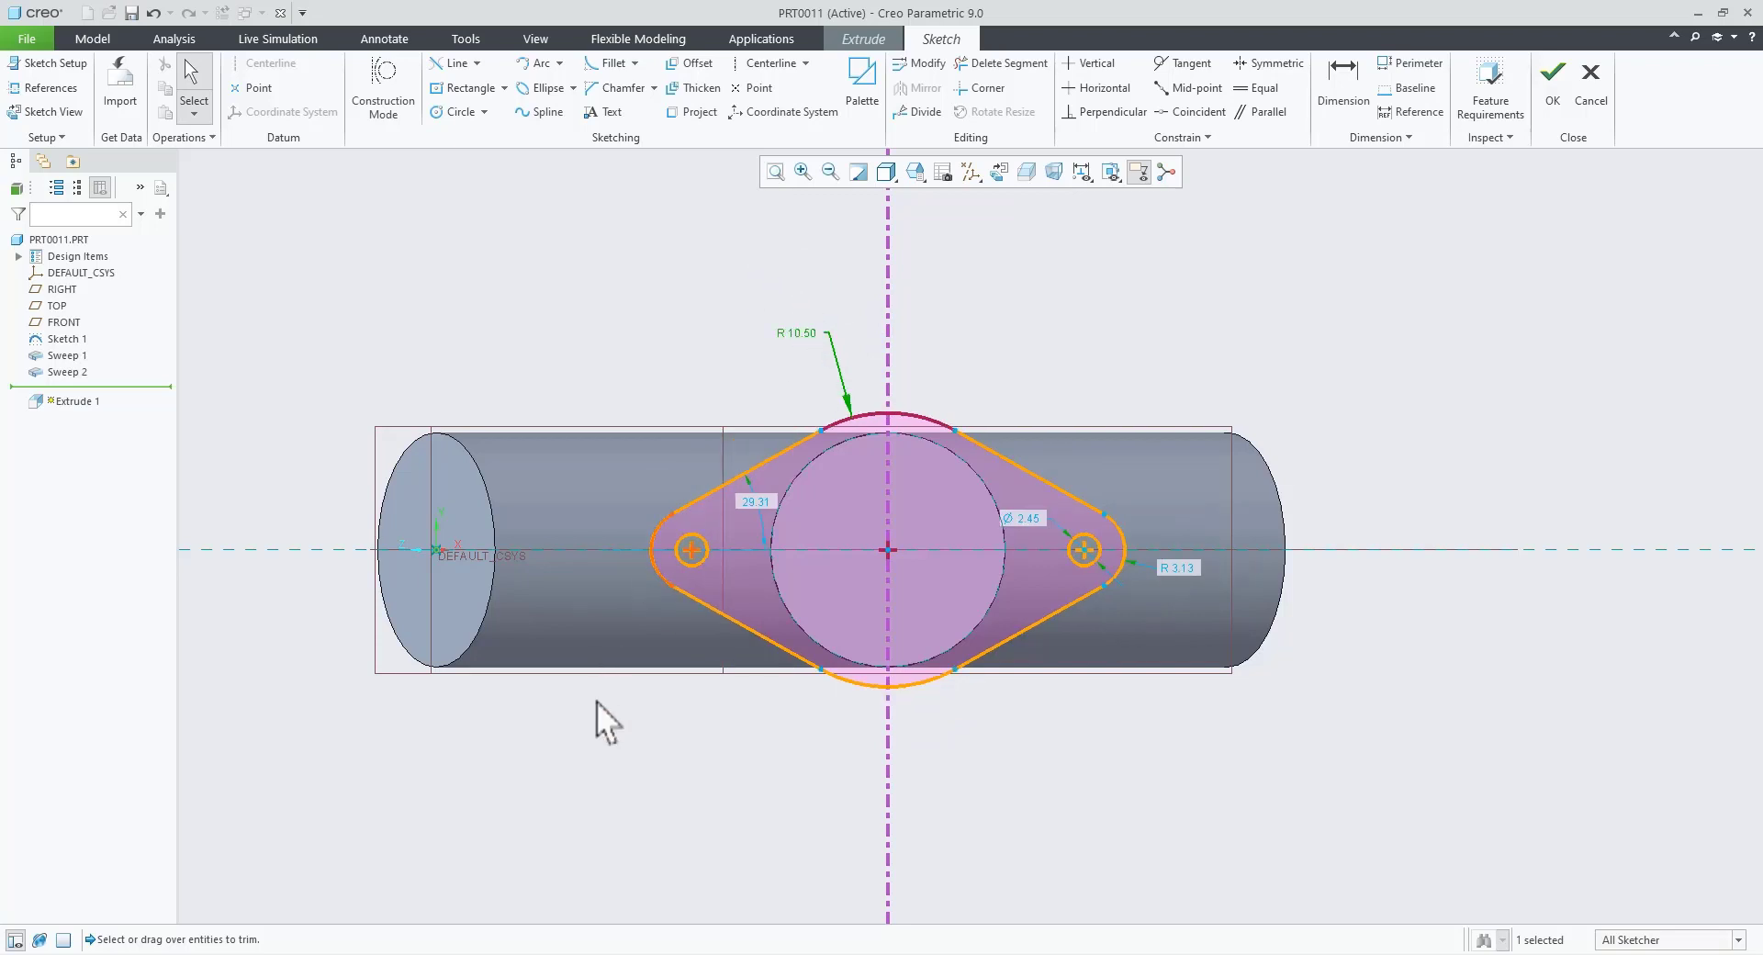
pyautogui.click(634, 770)
# Step: Check View B of the Lecture 08 drawing and dimension the centre distance between the two small flange holes as 38 mm
pyautogui.click(470, 954)
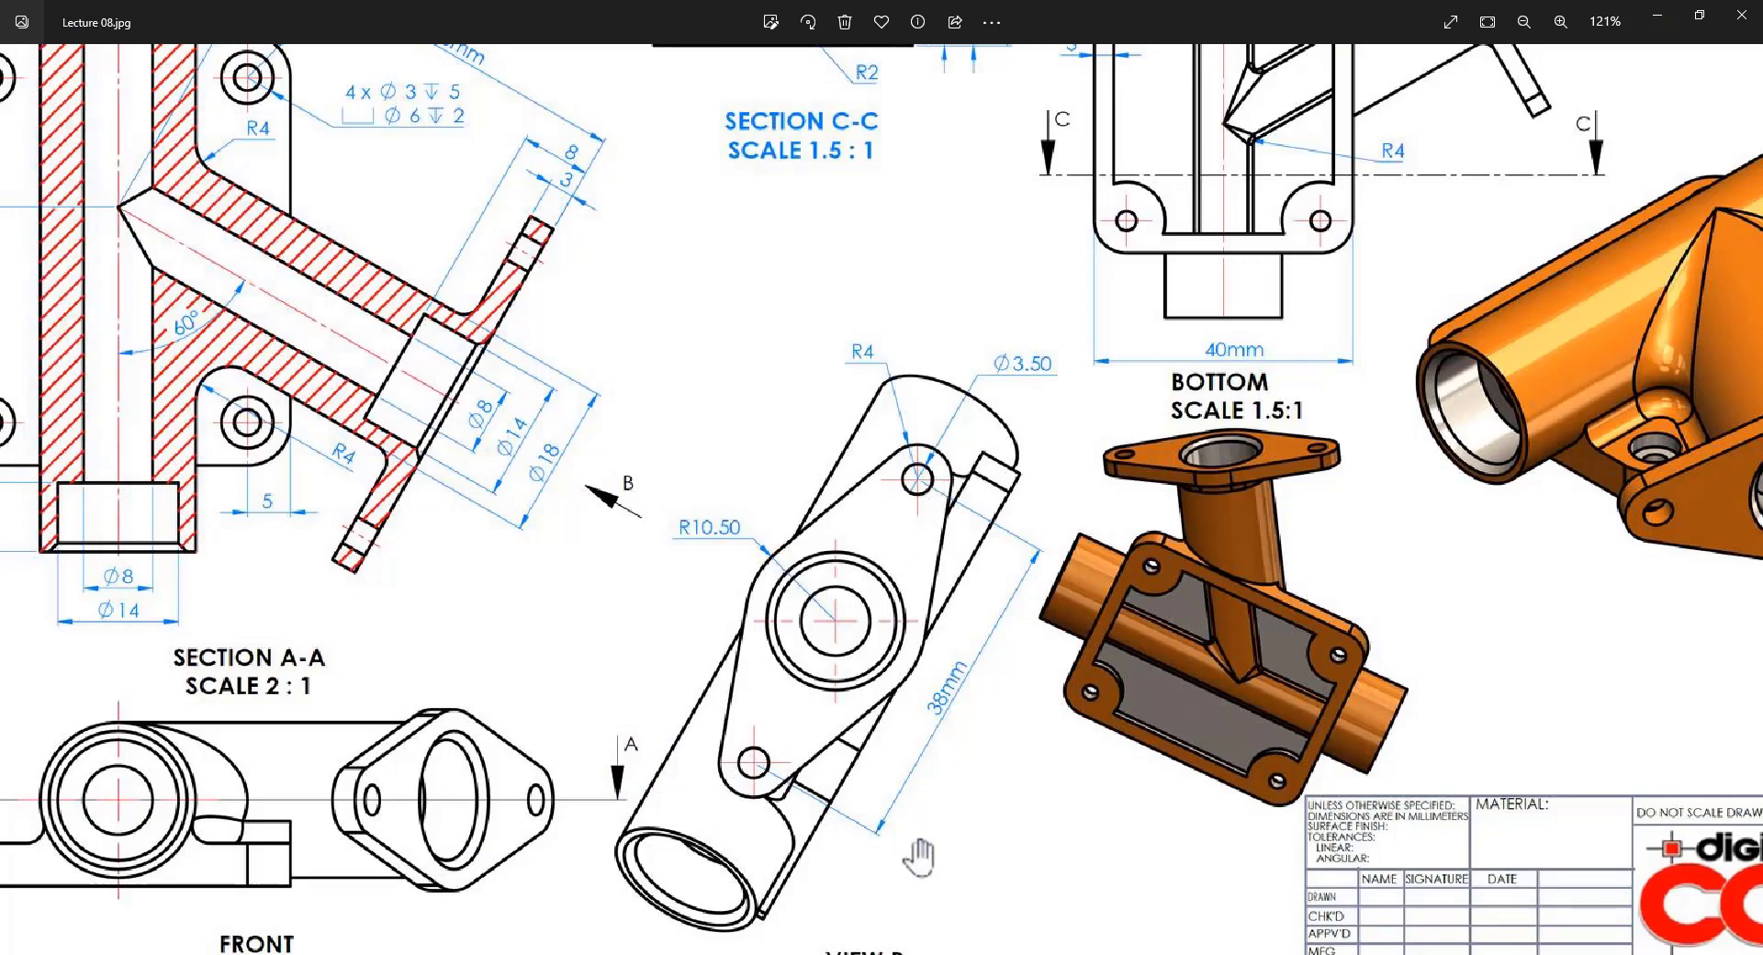
pyautogui.scroll(2, 909, 836)
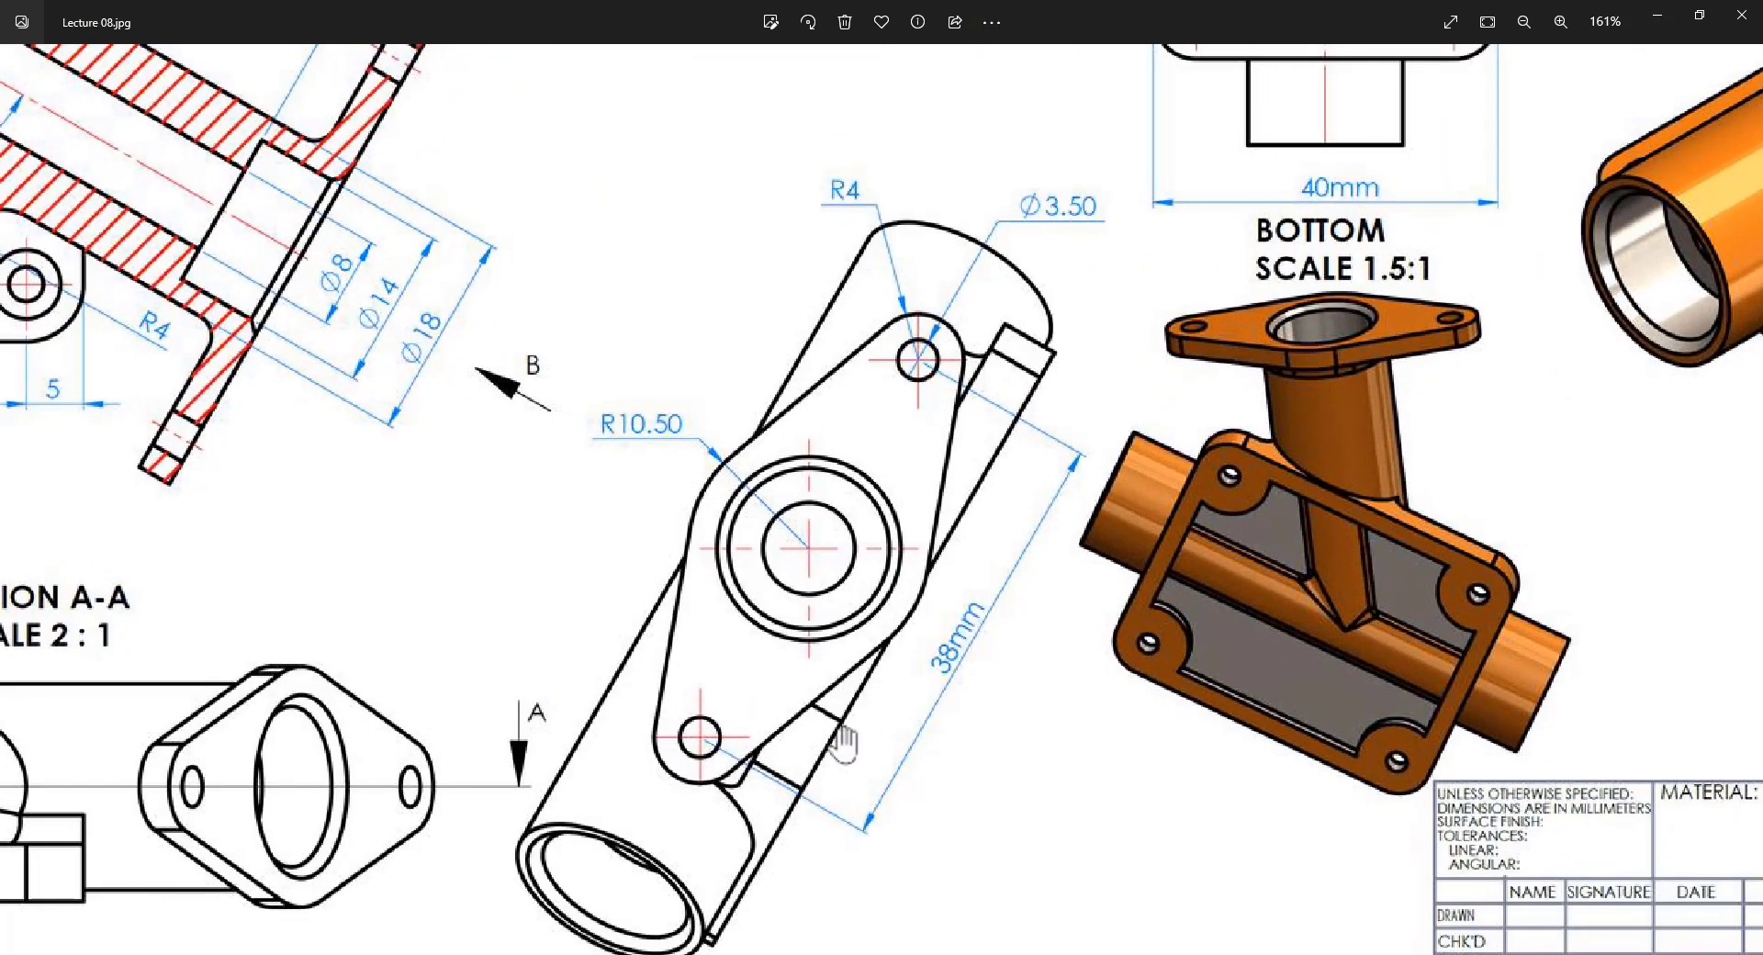
pyautogui.click(514, 949)
pyautogui.click(1345, 87)
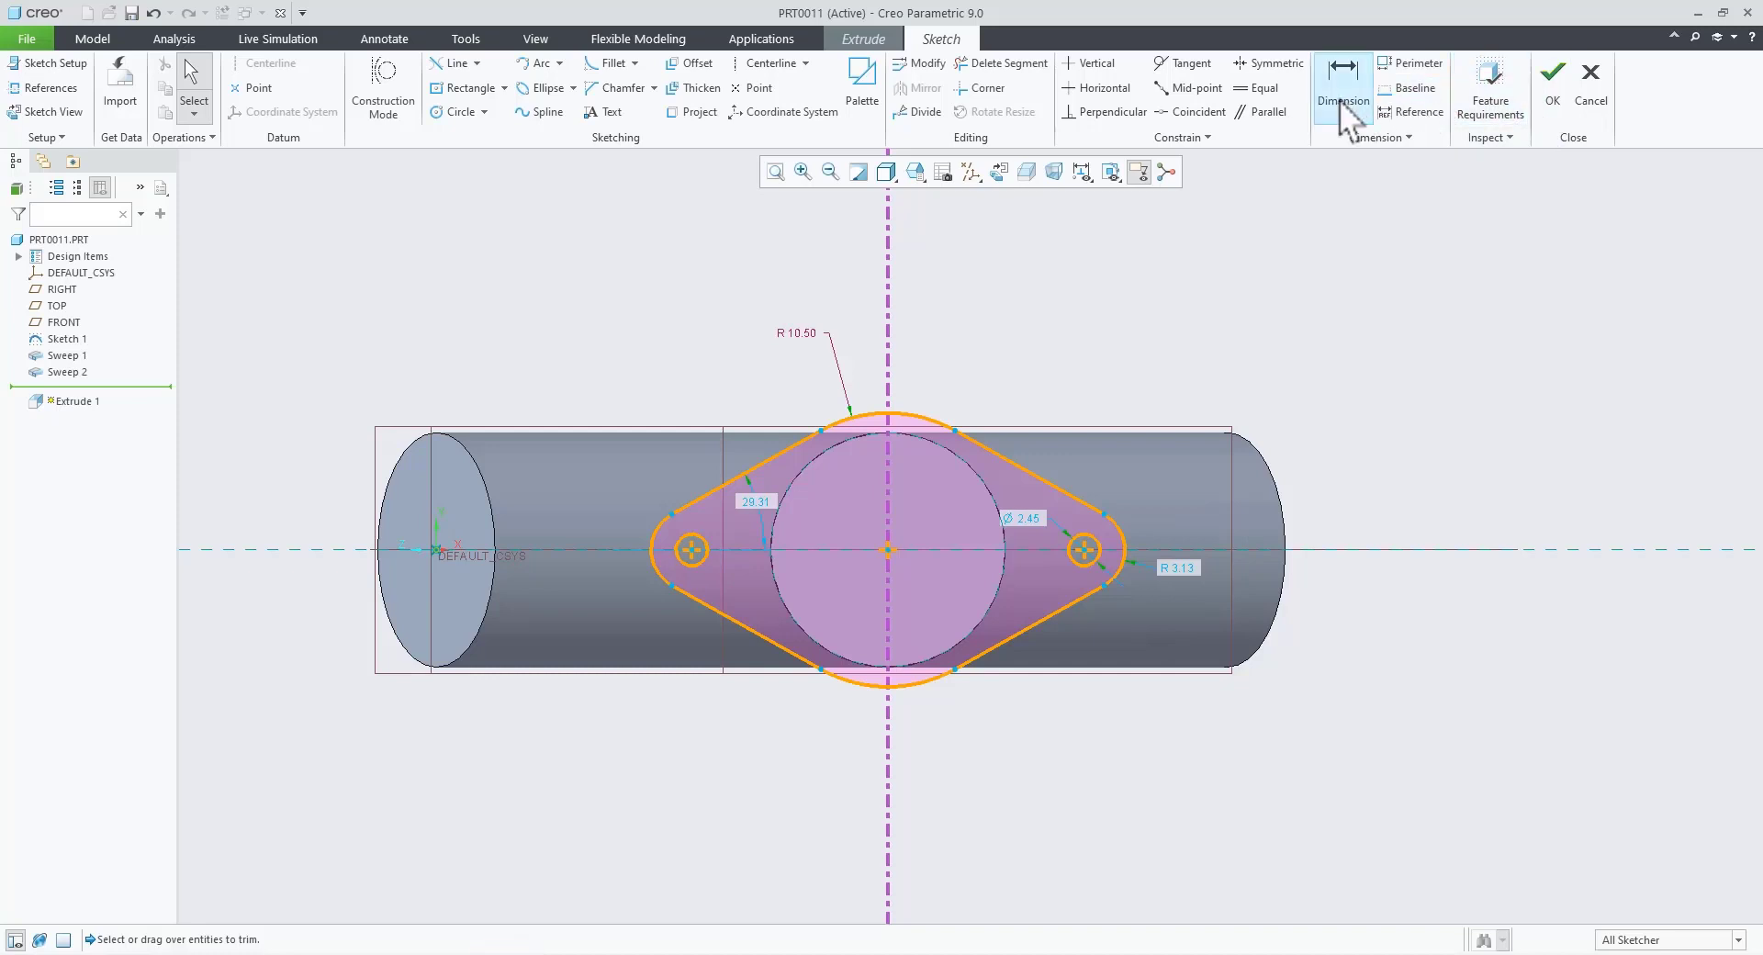
pyautogui.click(689, 547)
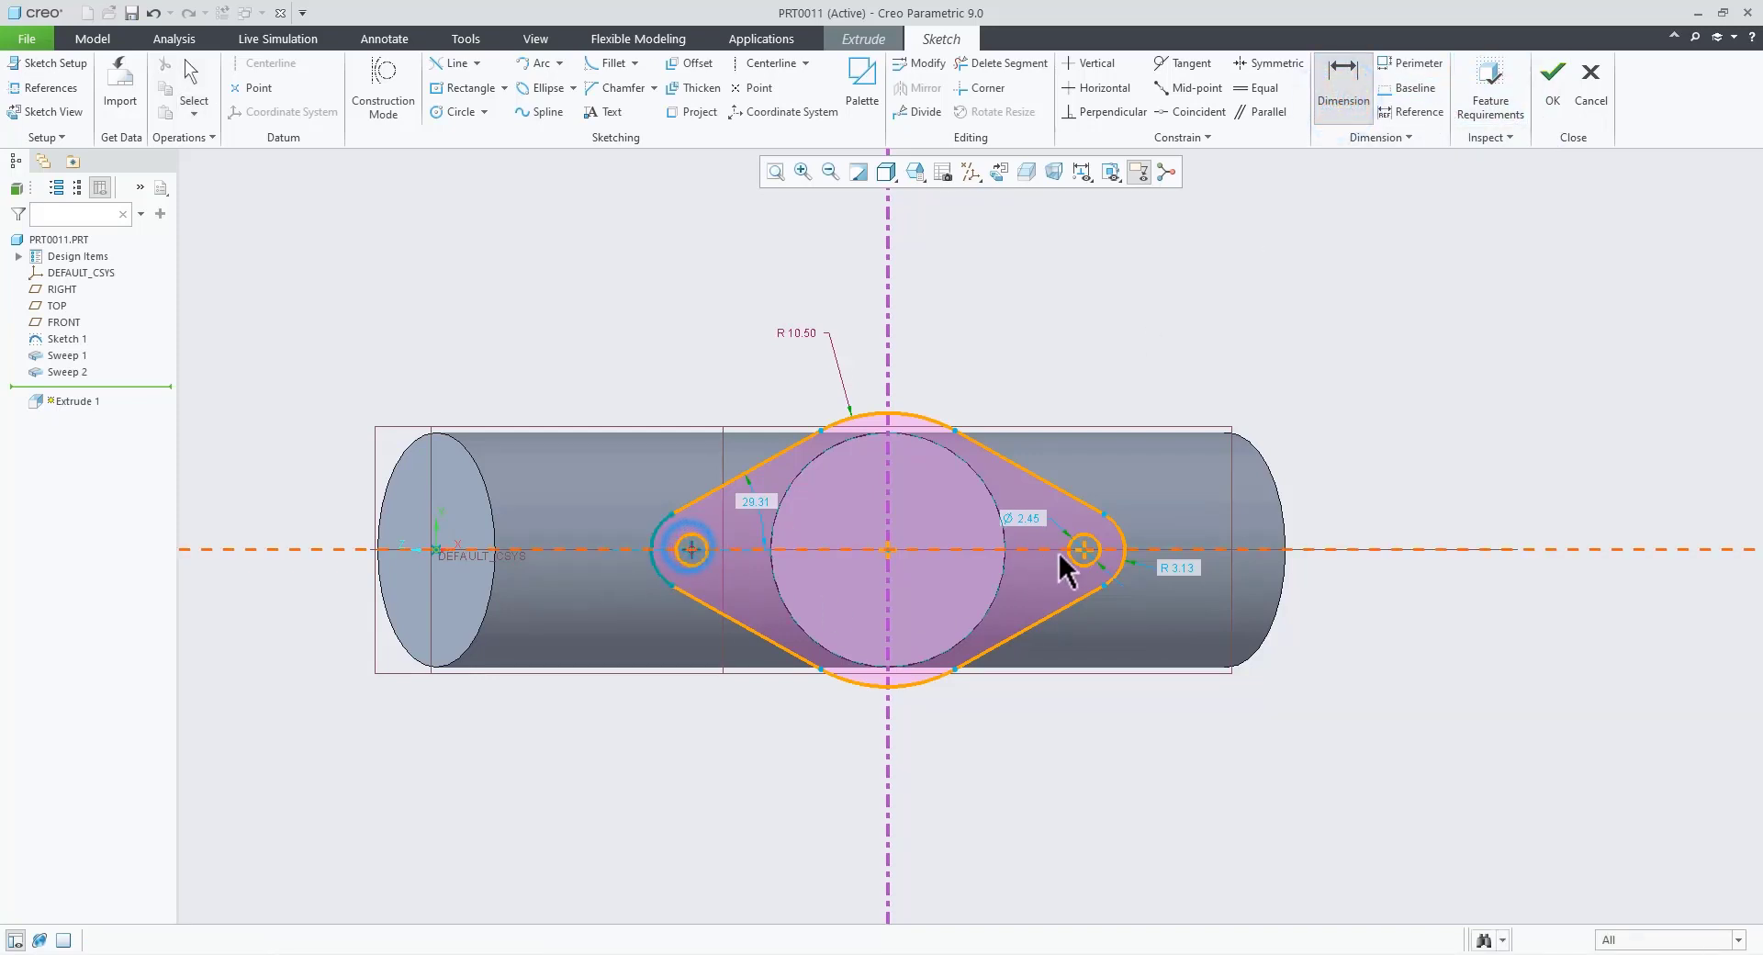
pyautogui.click(1084, 546)
pyautogui.middleClick(988, 755)
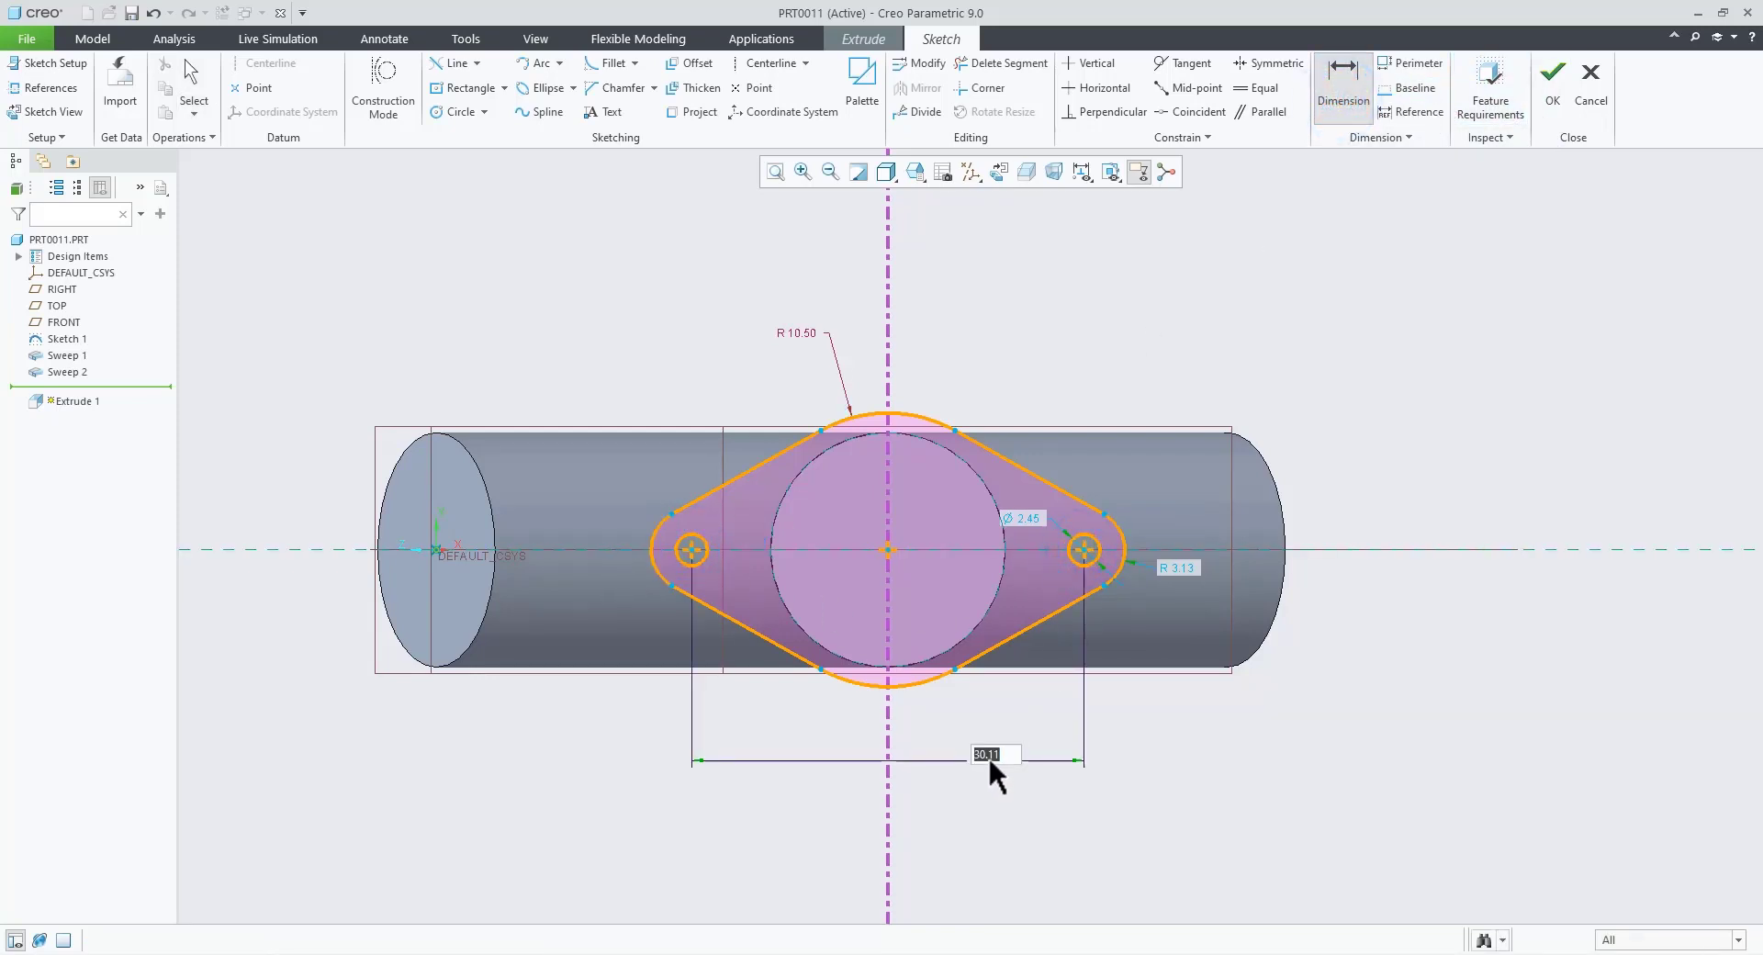
pyautogui.write('38')
pyautogui.press('Return')
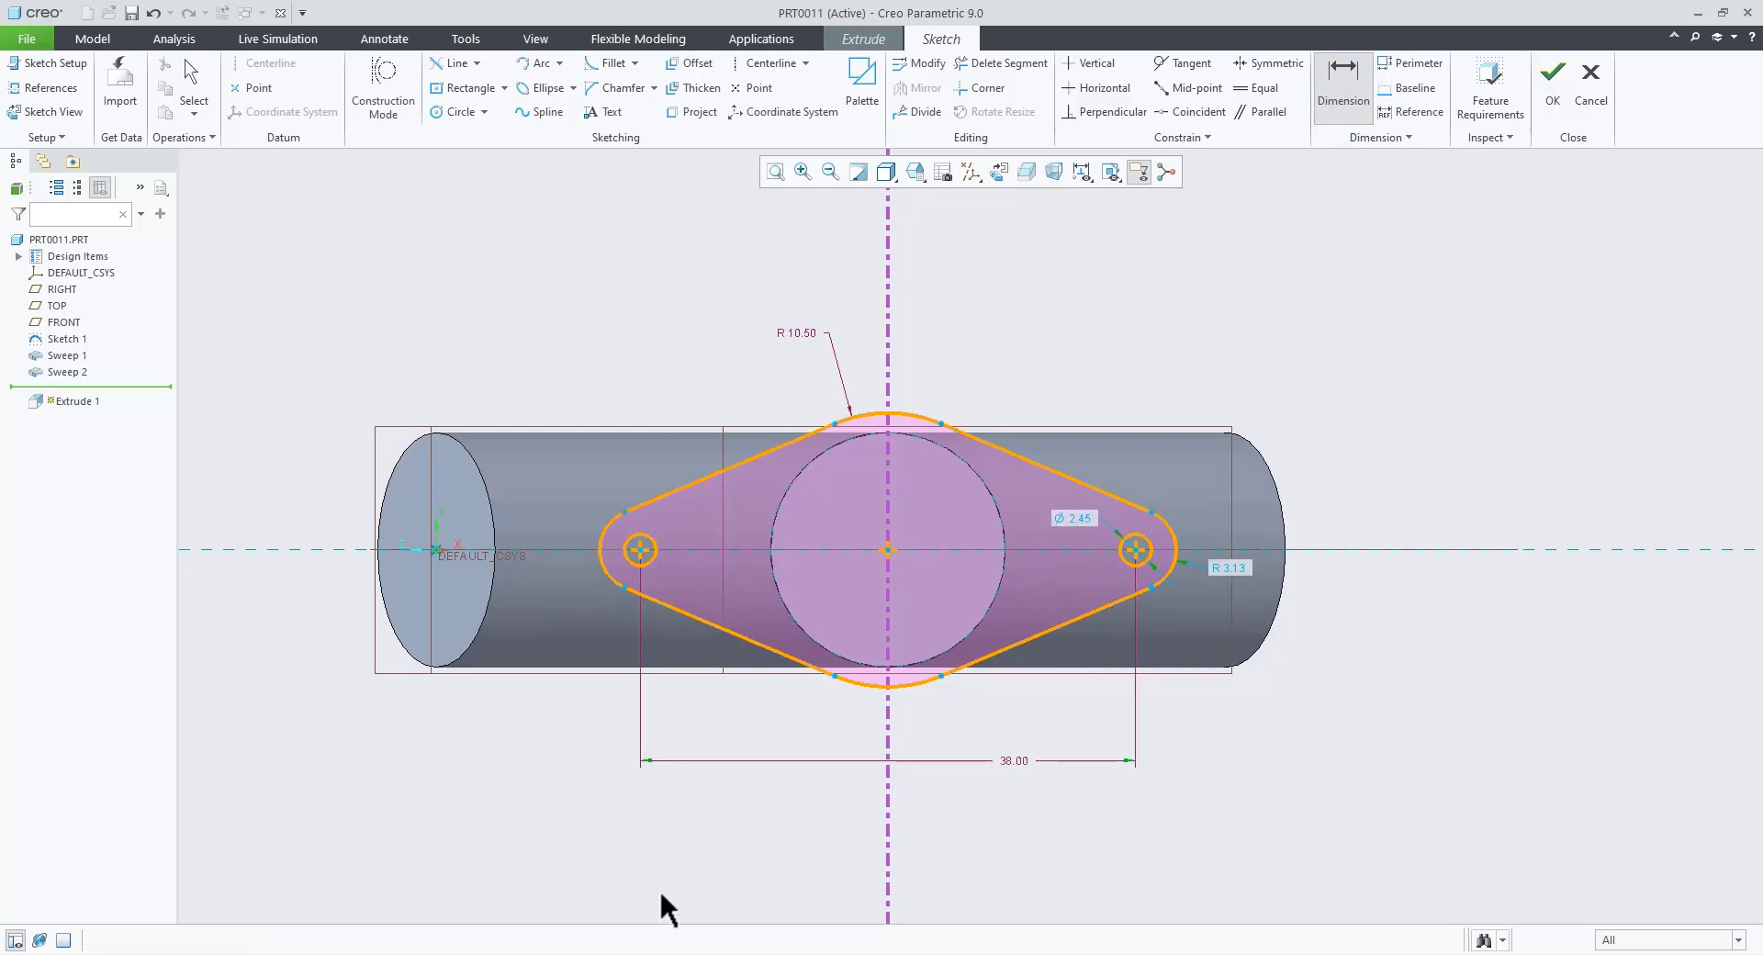
# Step: Check View B in the drawing, then set the flange's end arc radius to 4 mm and the small hole diameter to 3.5 mm
pyautogui.click(463, 954)
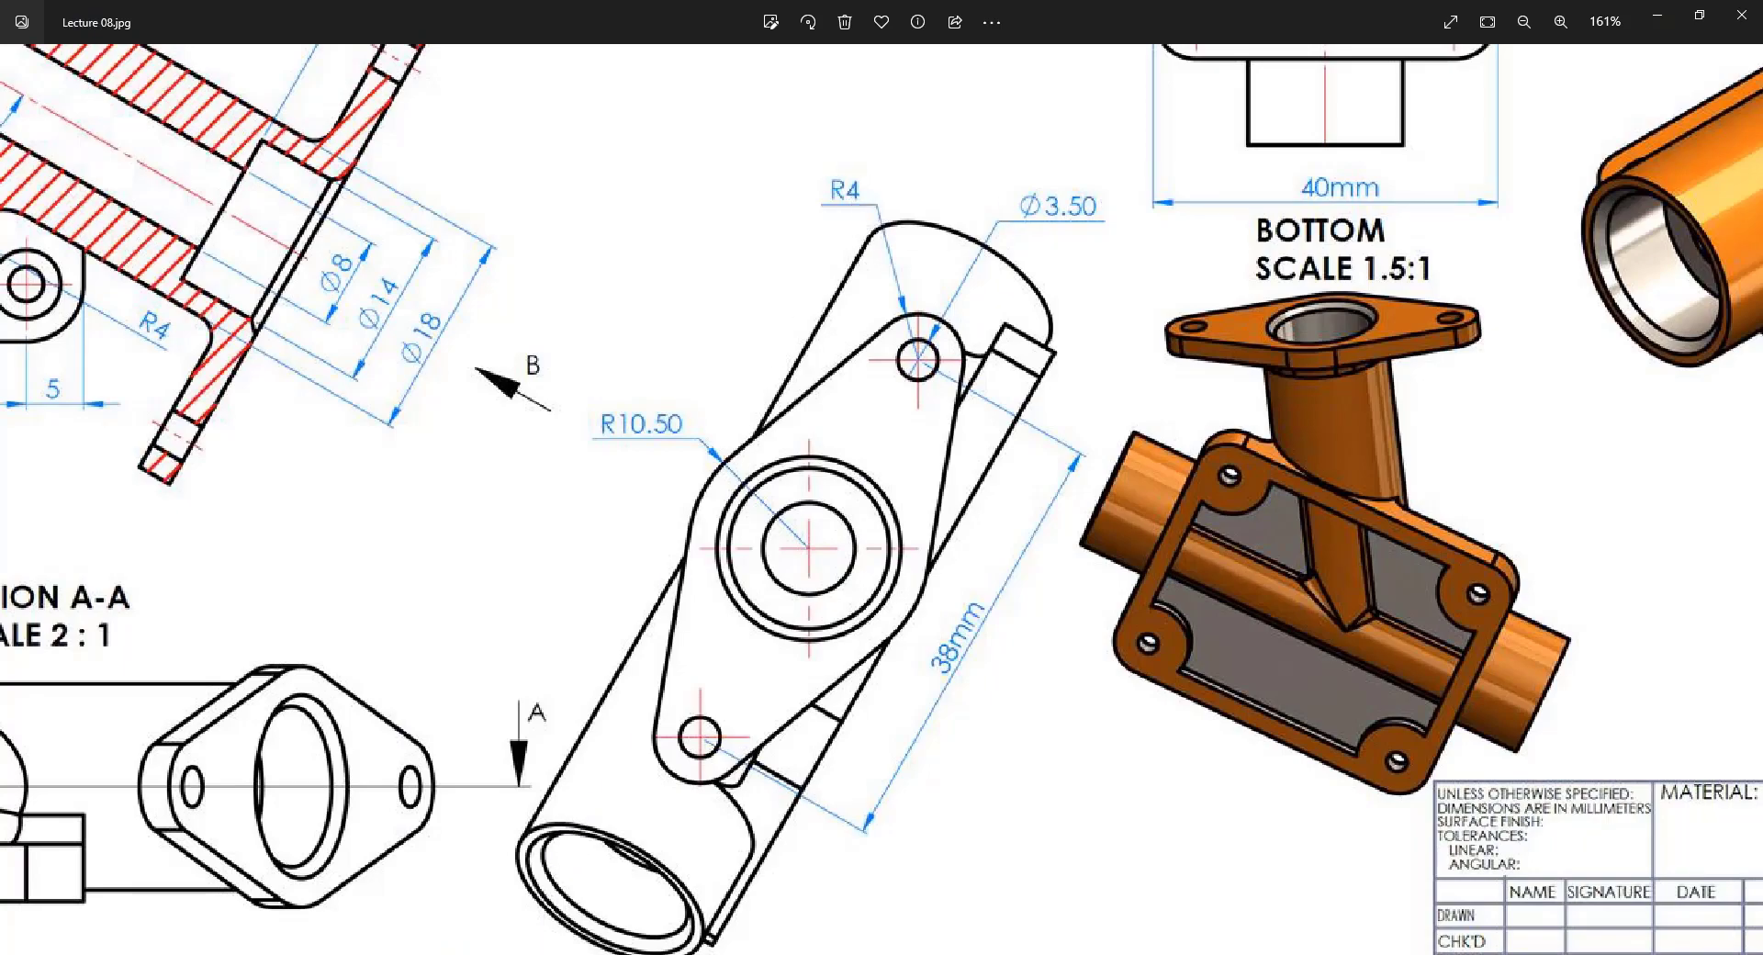
pyautogui.click(509, 954)
pyautogui.middleClick(1251, 606)
pyautogui.scroll(-2, 1253, 602)
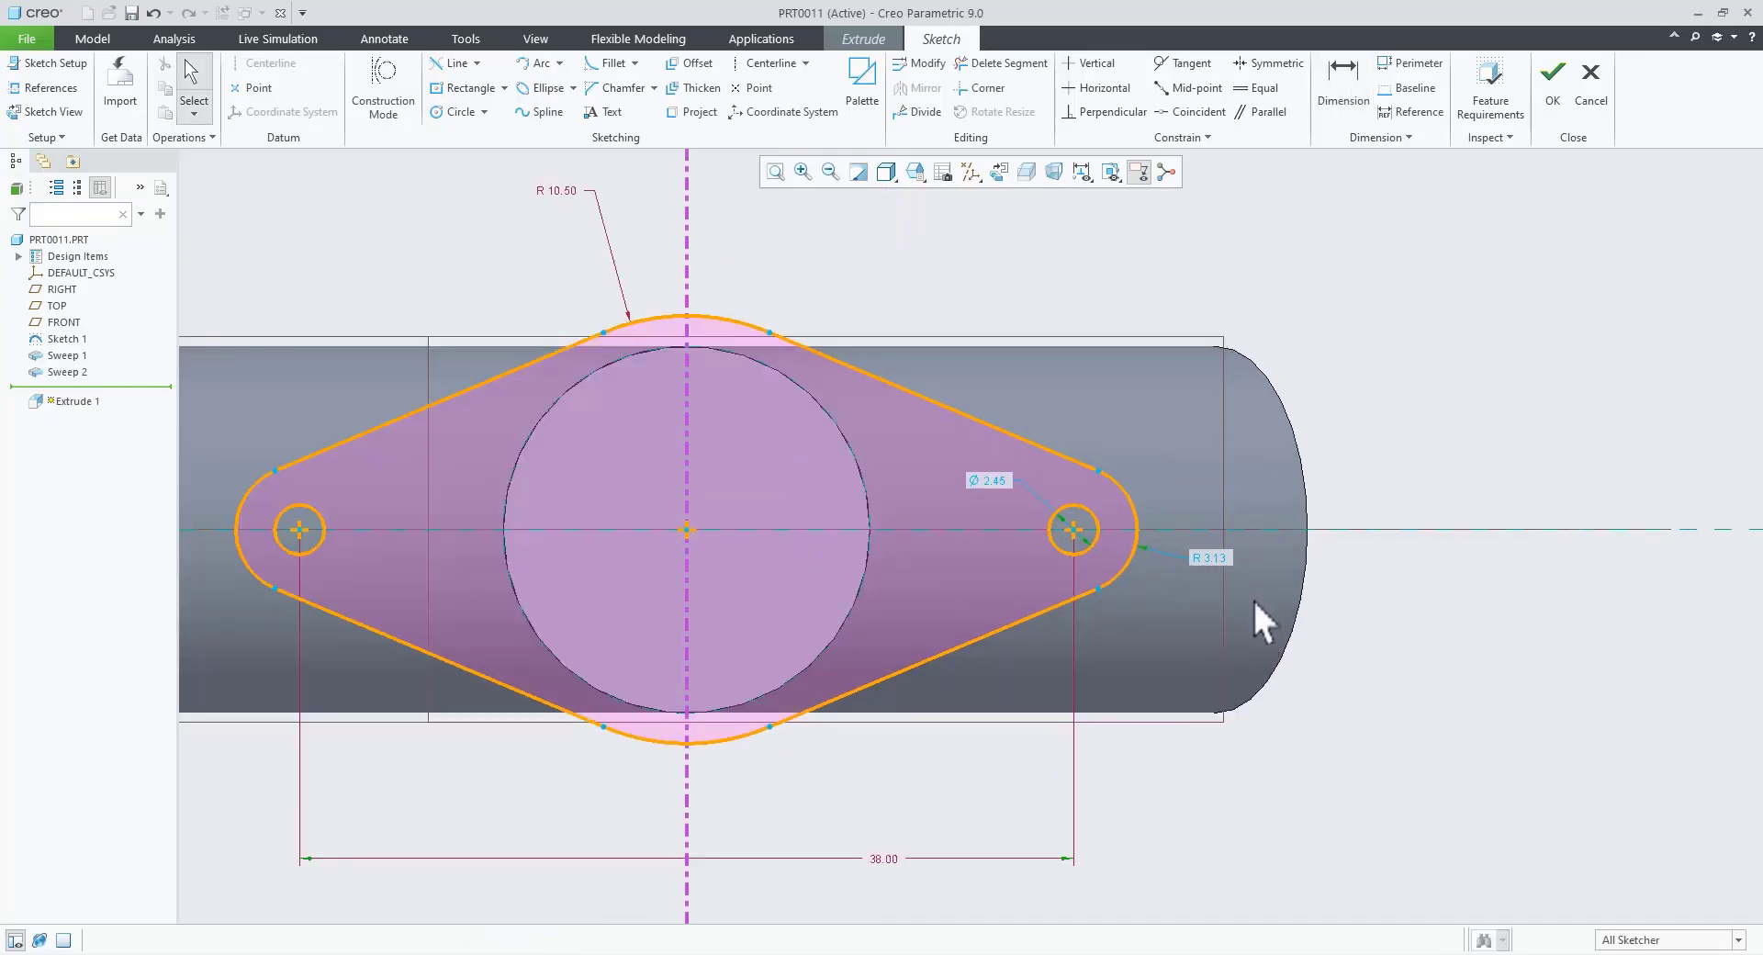
pyautogui.doubleClick(1210, 556)
pyautogui.write('4')
pyautogui.press('Return')
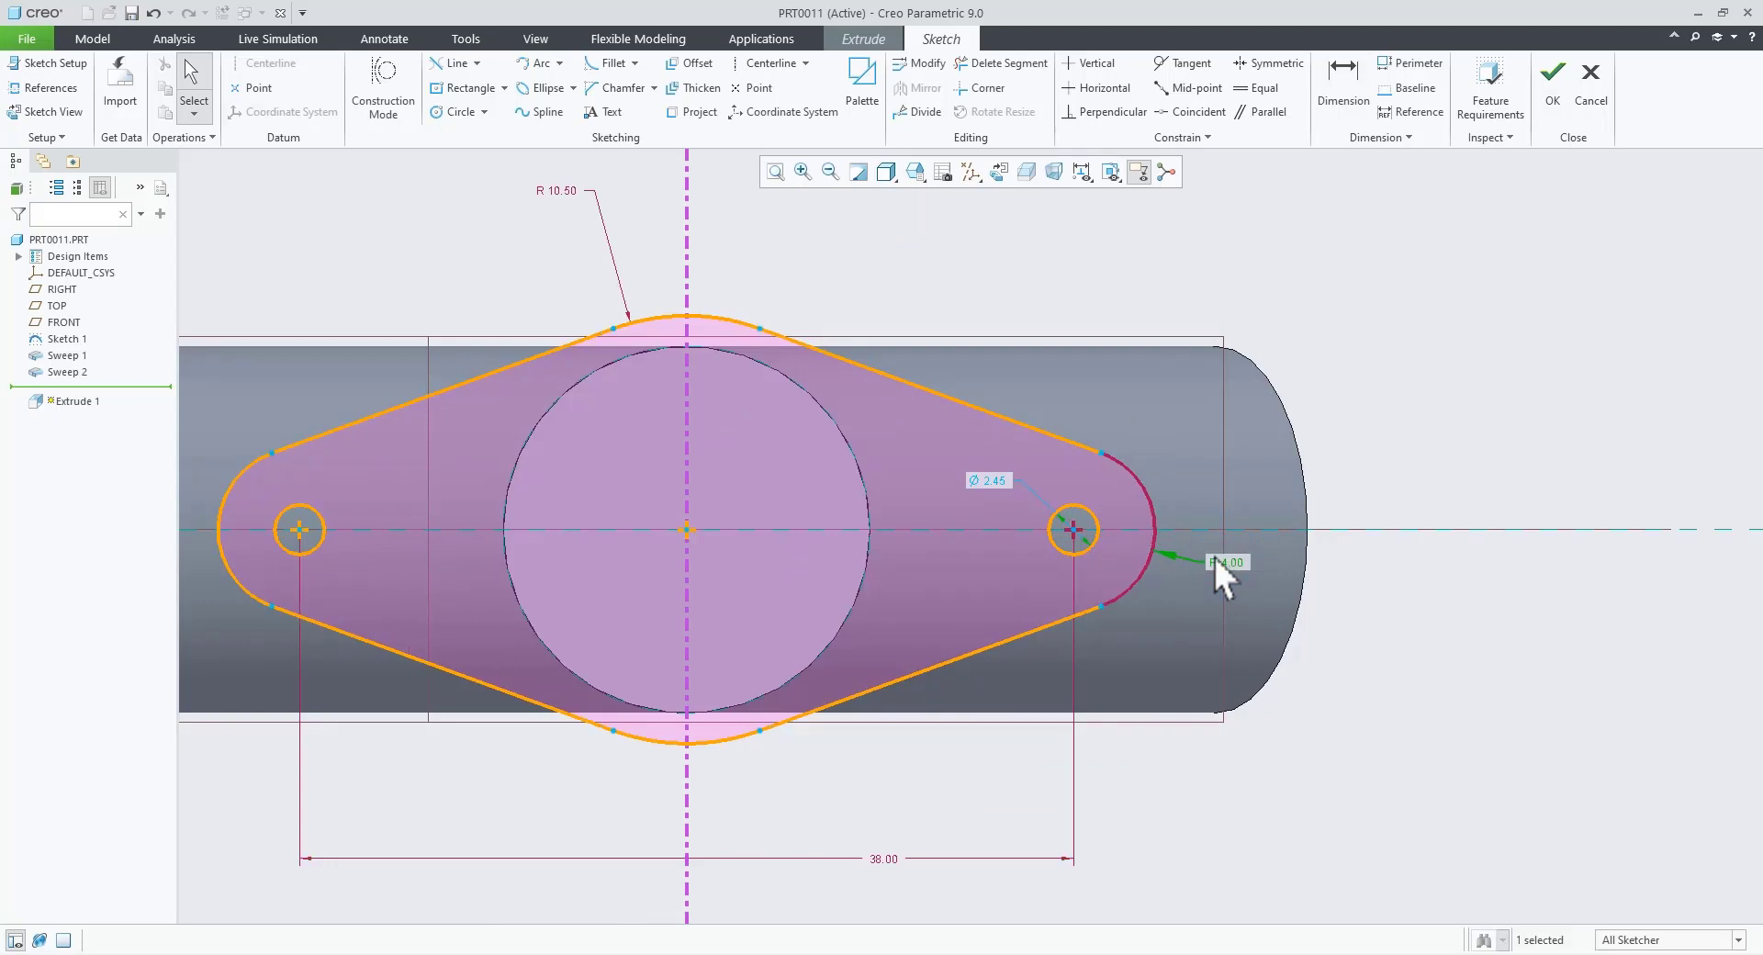
pyautogui.doubleClick(982, 481)
pyautogui.write('3')
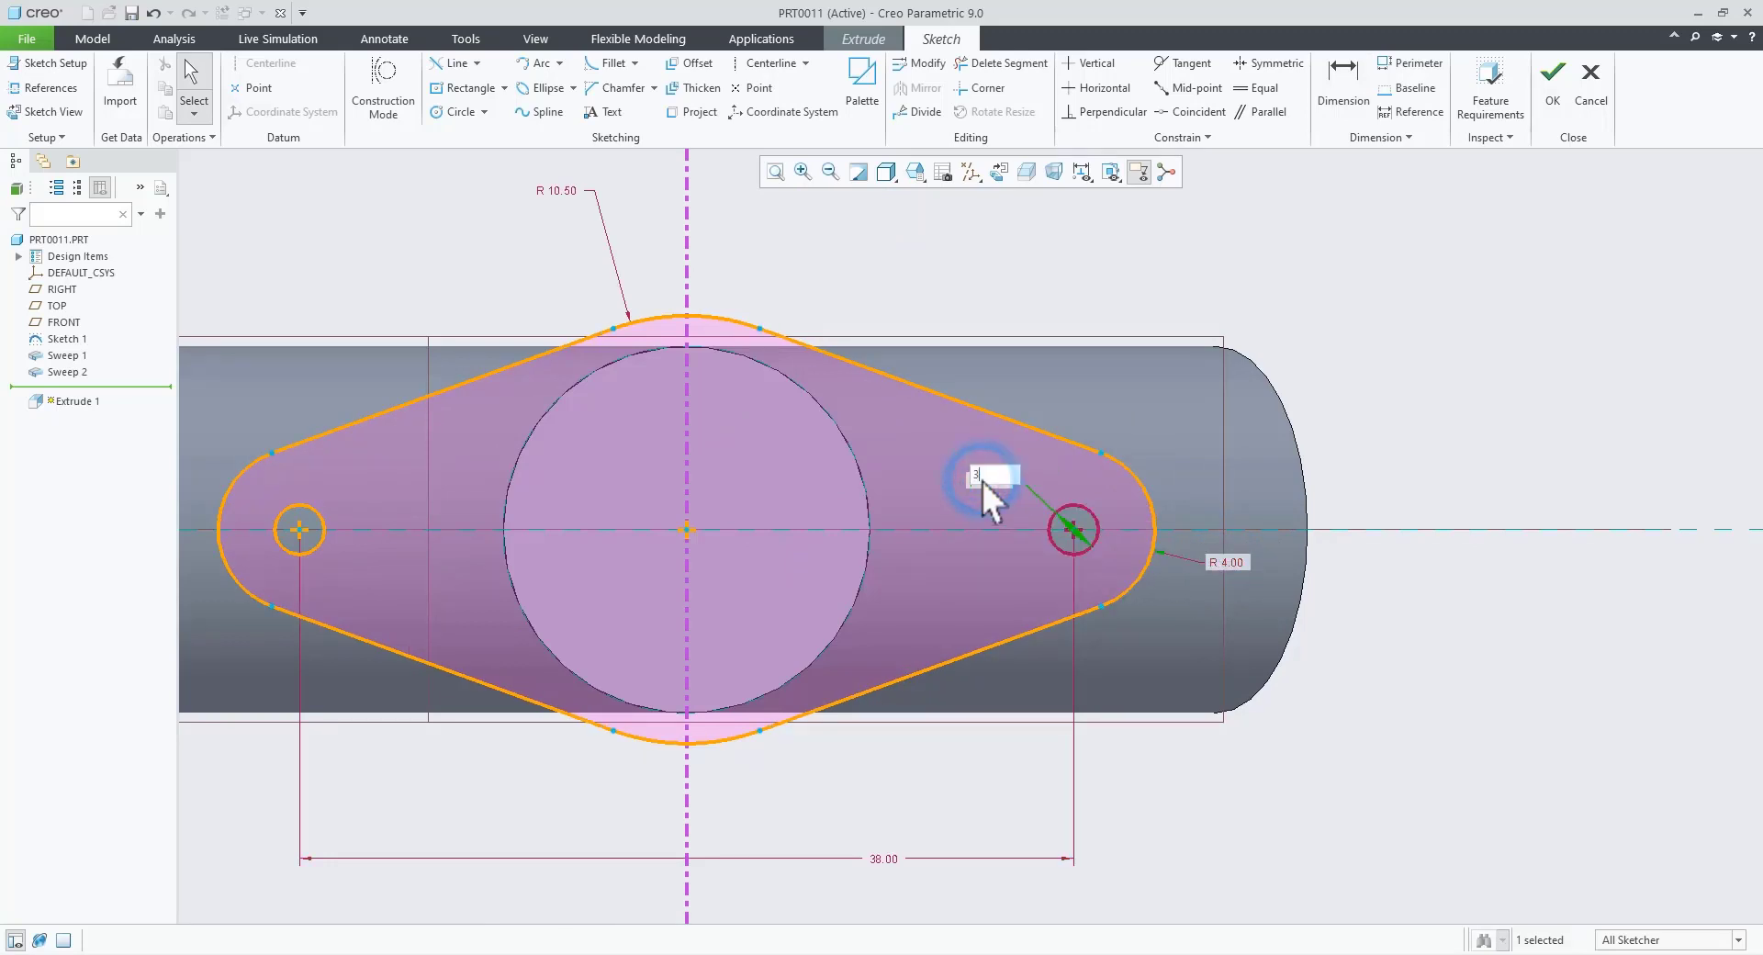
pyautogui.write('.5')
pyautogui.press('Return')
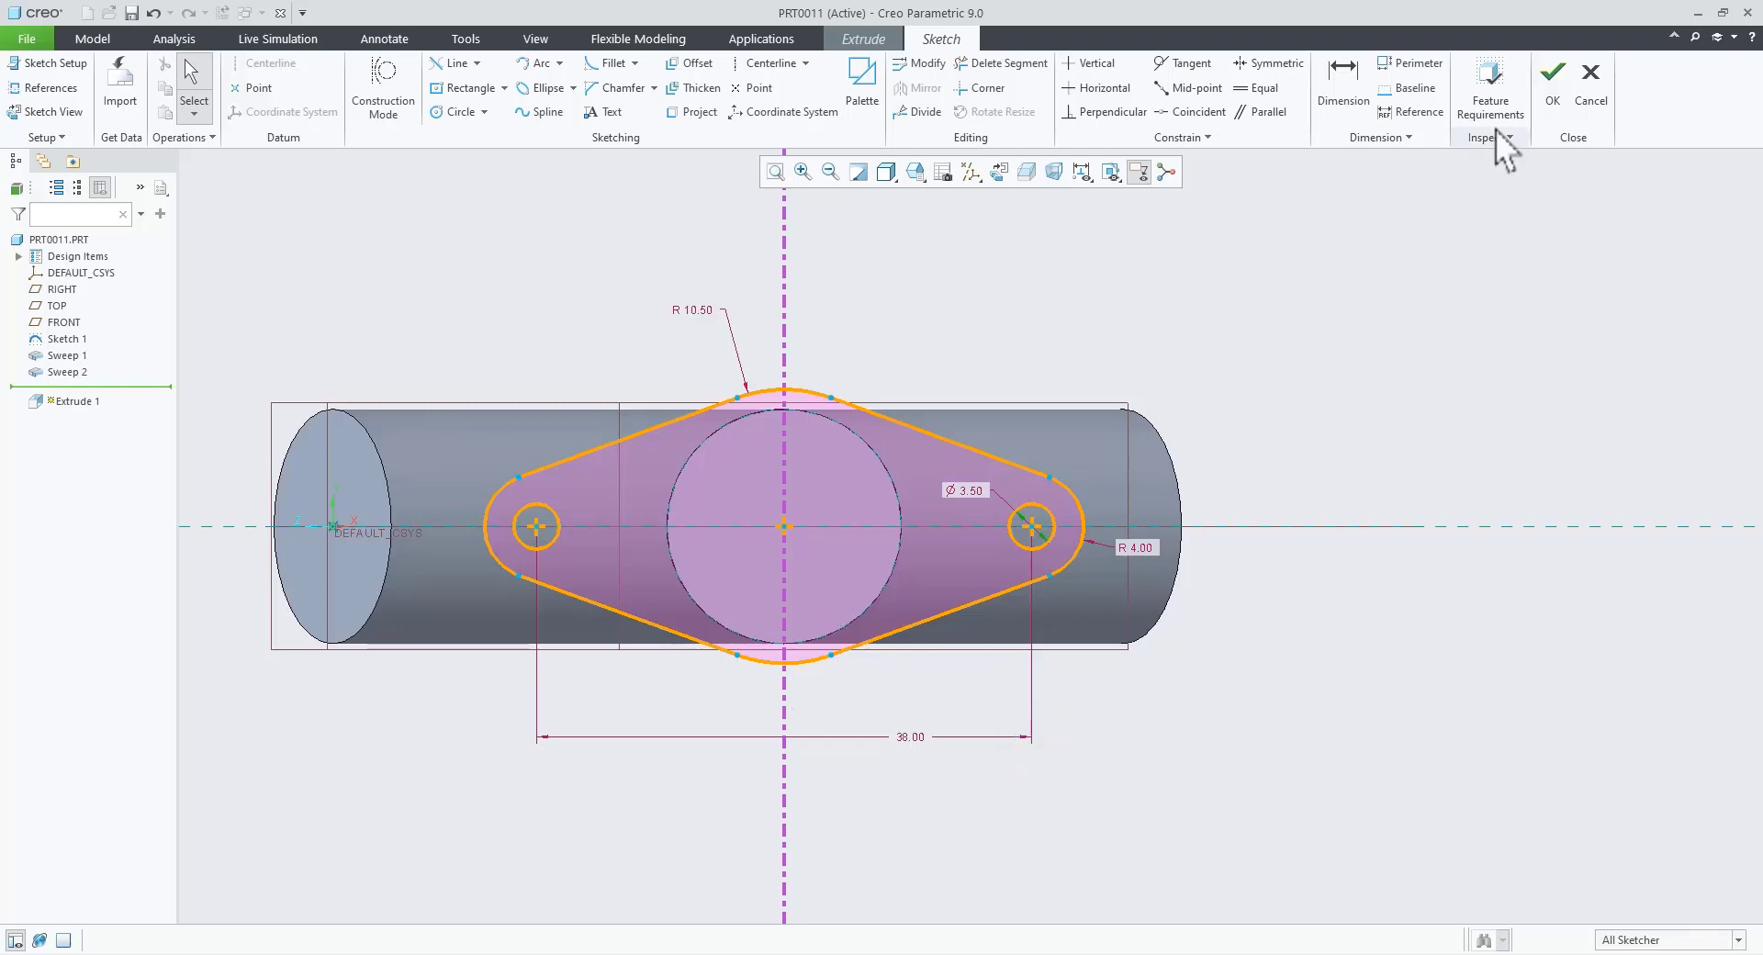
# Step: Finish the flange sketch and extrude it 3 mm back toward the main pipe, checking the thickness in Section A-A of the drawing
pyautogui.click(1554, 90)
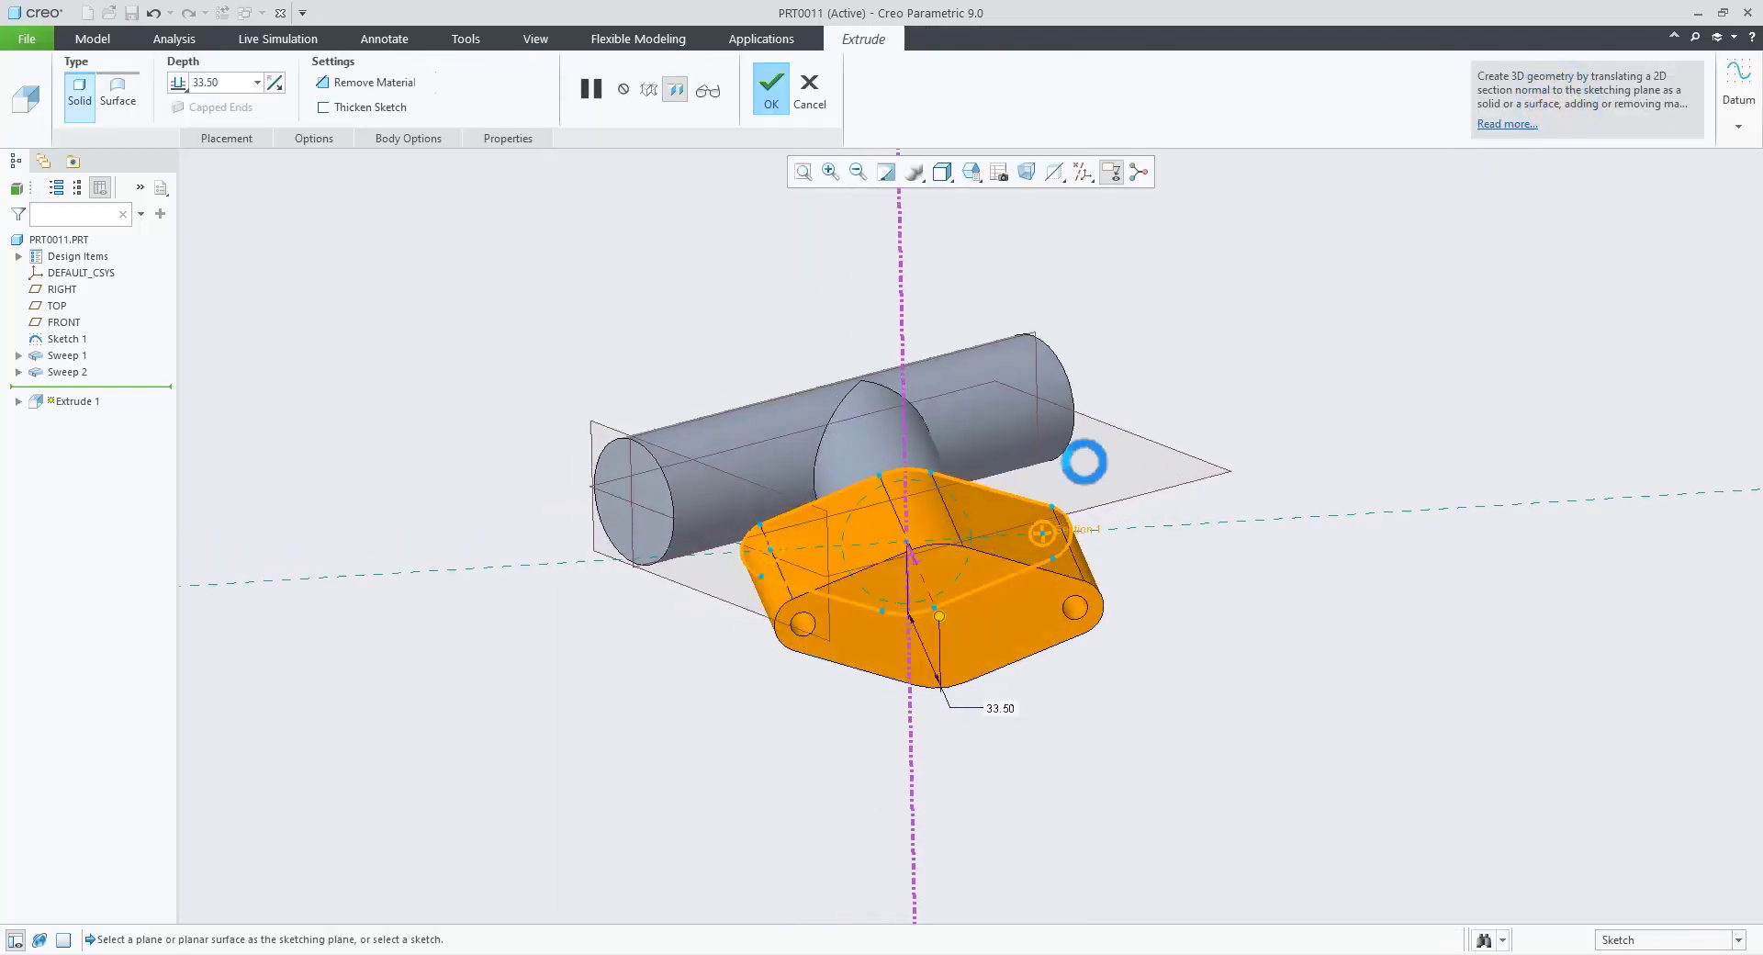
pyautogui.click(971, 594)
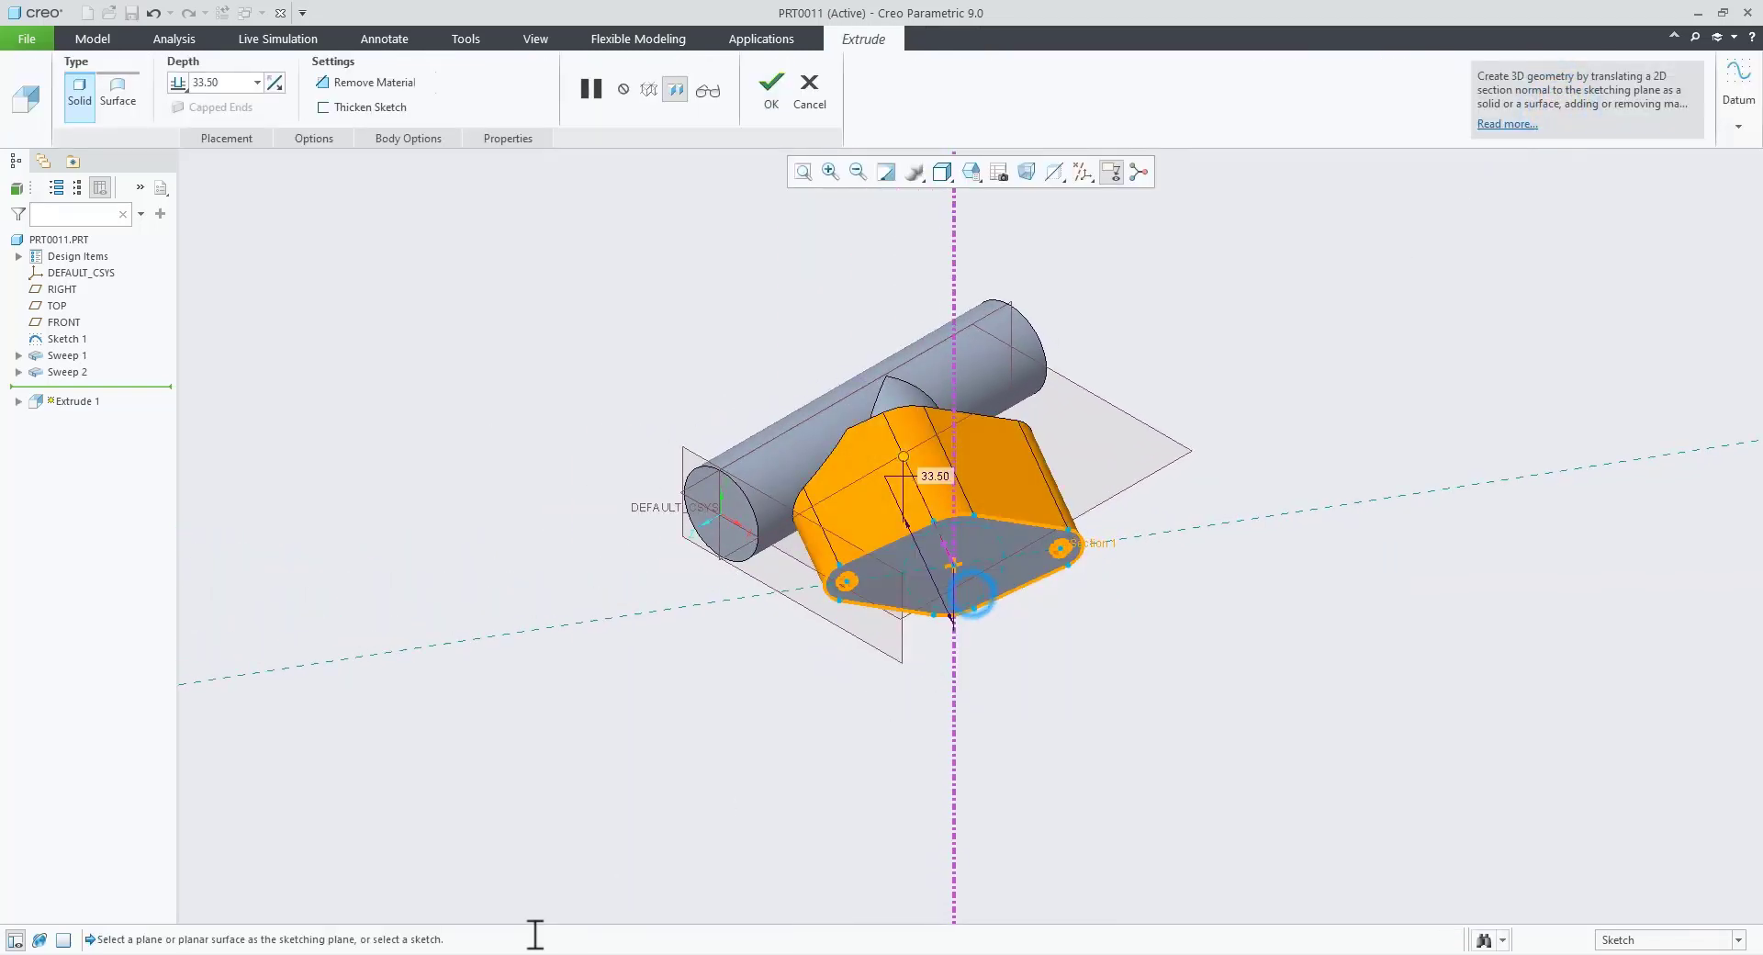
pyautogui.click(533, 953)
pyautogui.scroll(-3, 854, 661)
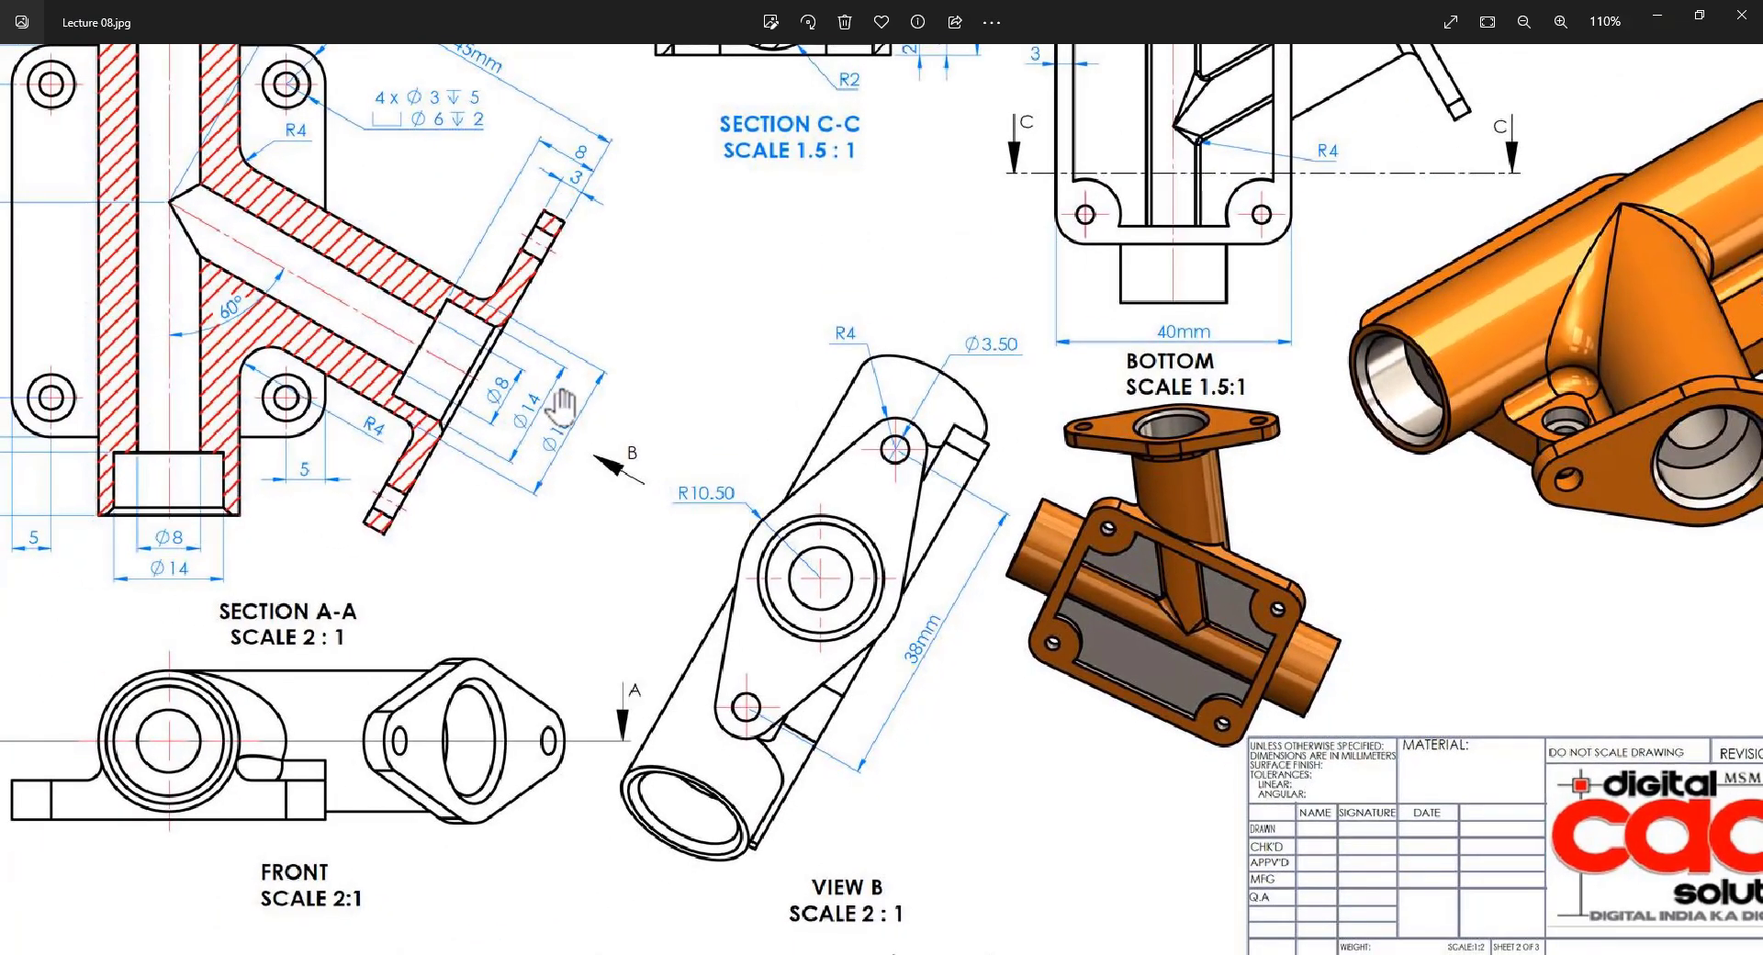
pyautogui.scroll(5, 560, 404)
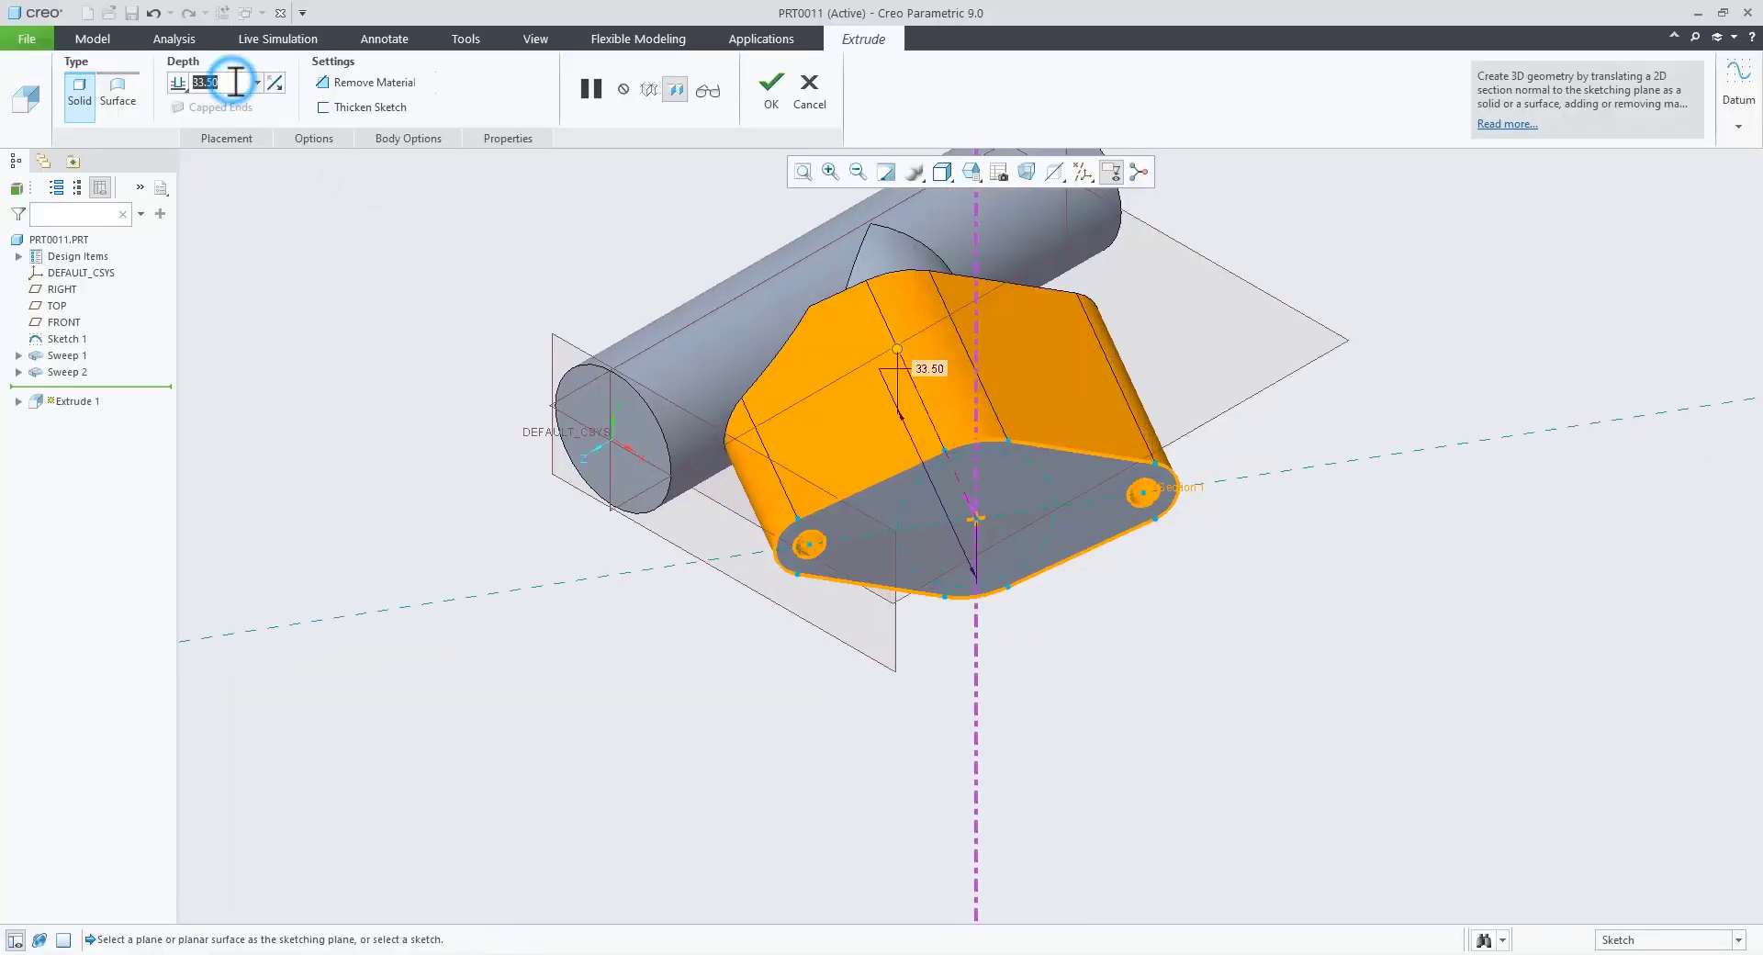
pyautogui.write('3')
pyautogui.press('Return')
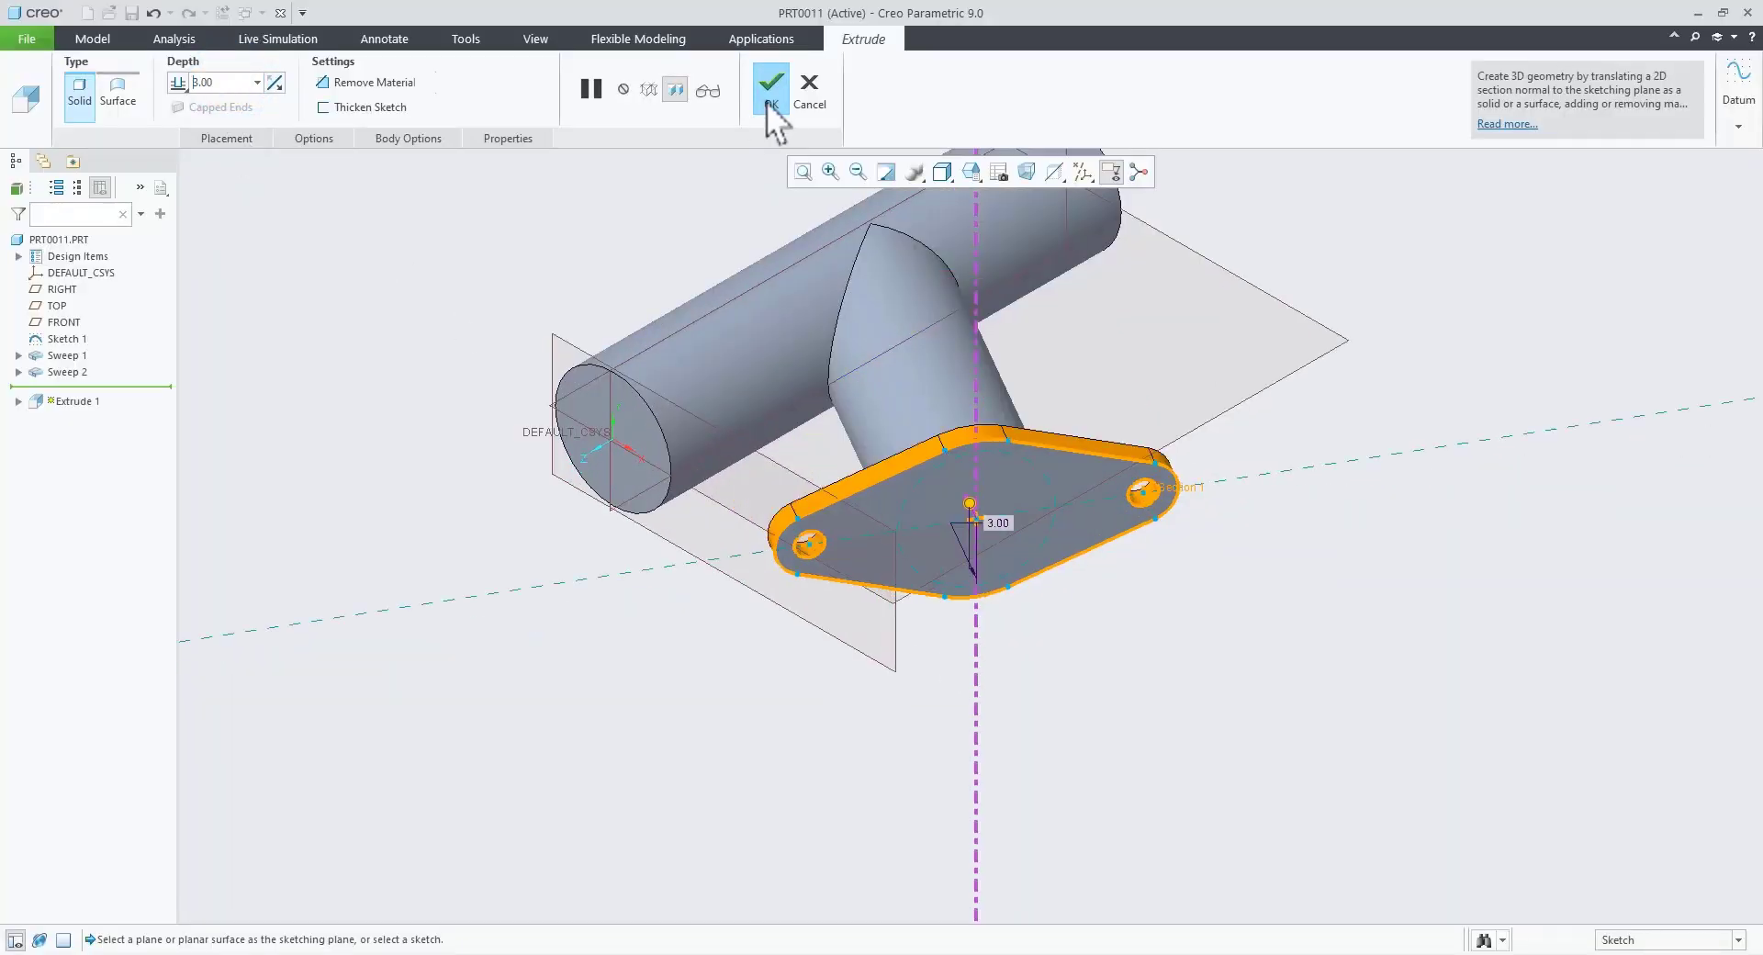
pyautogui.click(769, 92)
pyautogui.click(1214, 653)
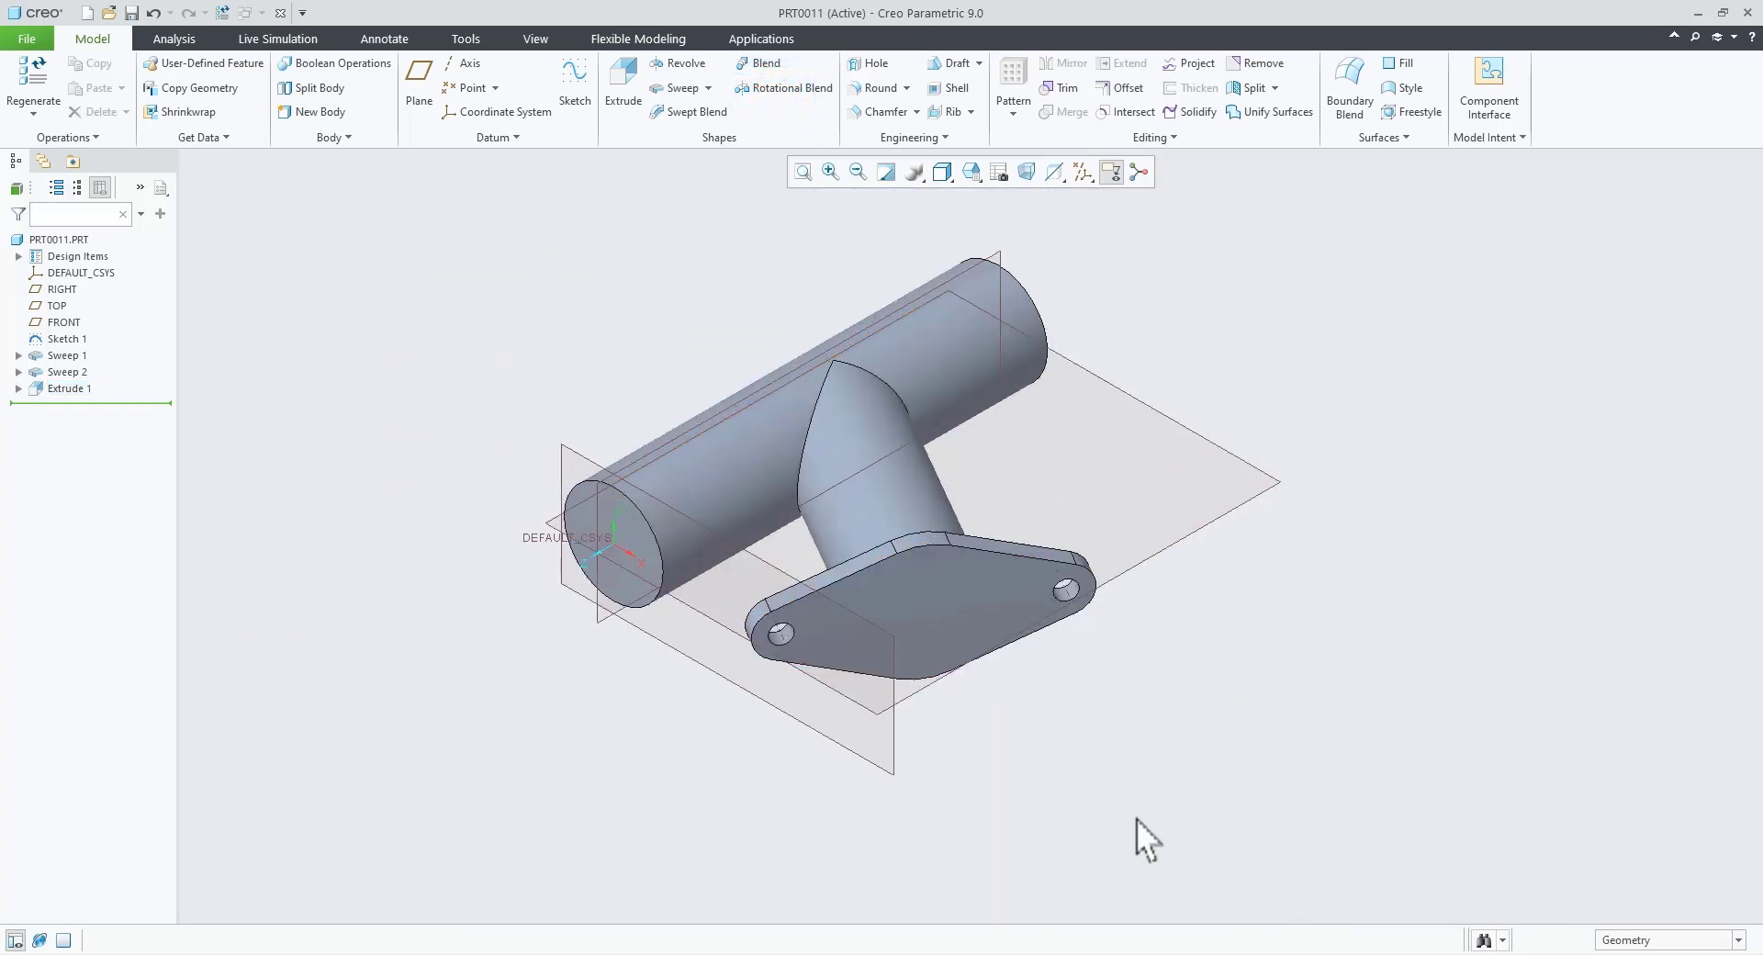
# Step: Examine the base plate in the Lecture 08 drawing, including its outline, height offsets and hole positions in Section A-A, Section C-C and the bottom view
pyautogui.hotkey('alt', 'Tab')
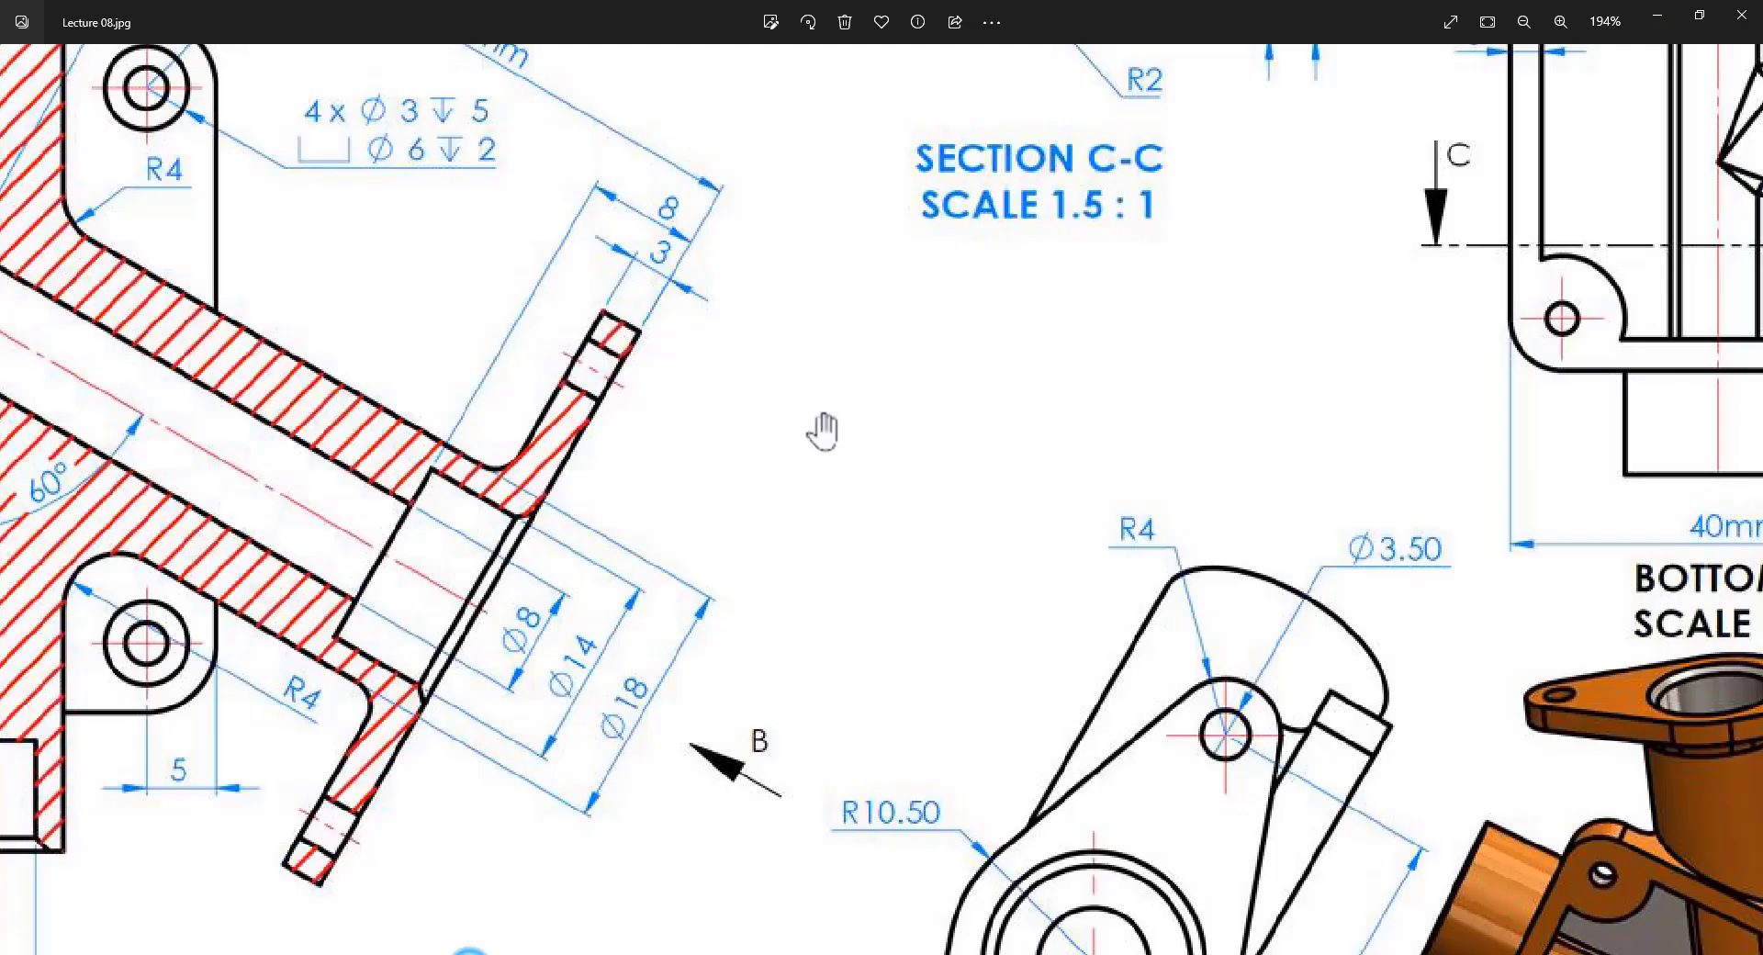
pyautogui.scroll(-6, 822, 433)
pyautogui.scroll(3, 1335, 538)
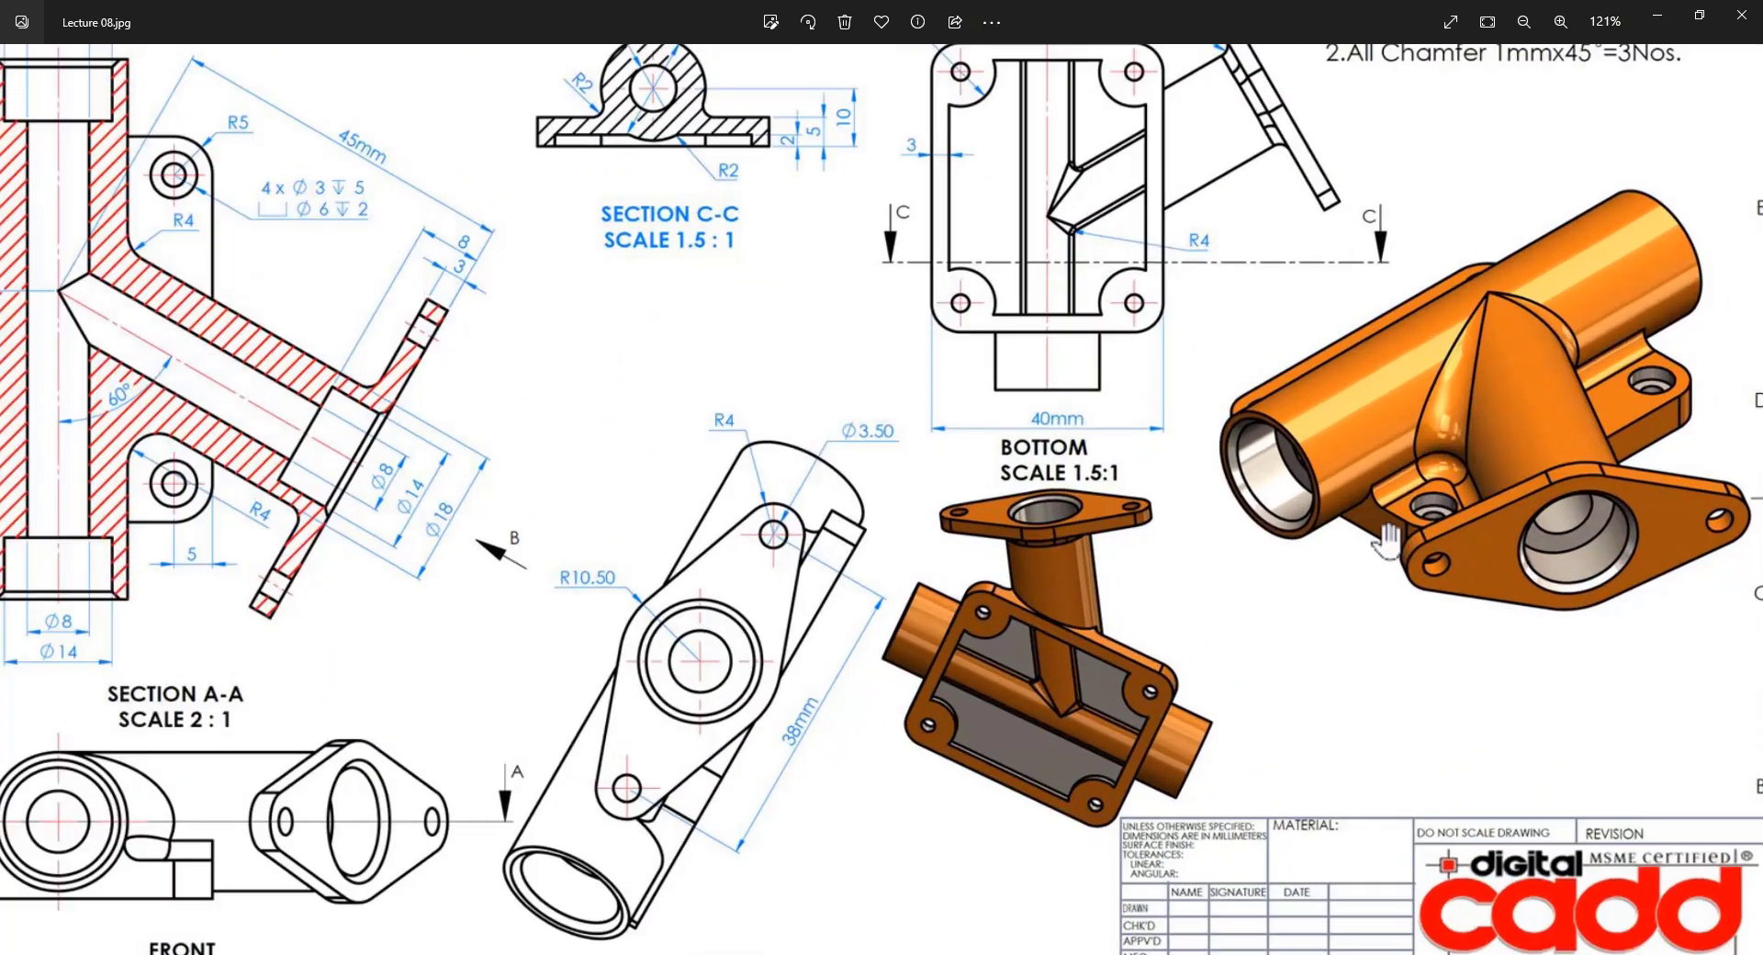
pyautogui.scroll(-3, 1415, 555)
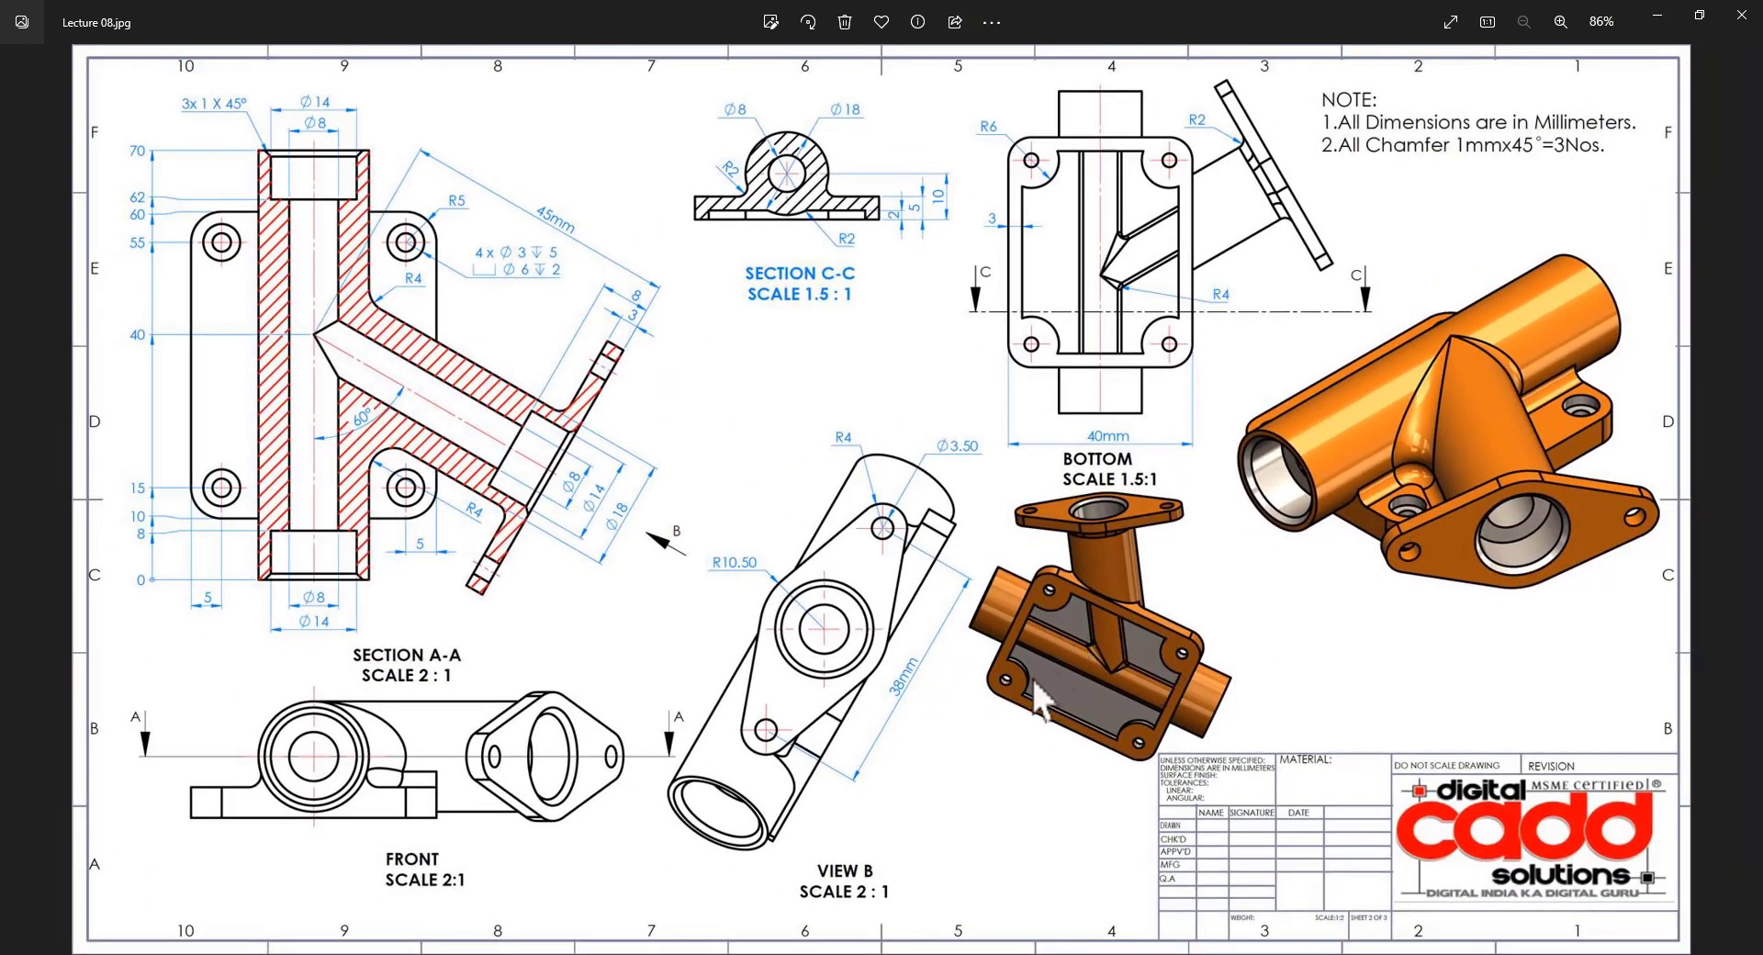
pyautogui.scroll(3, 133, 346)
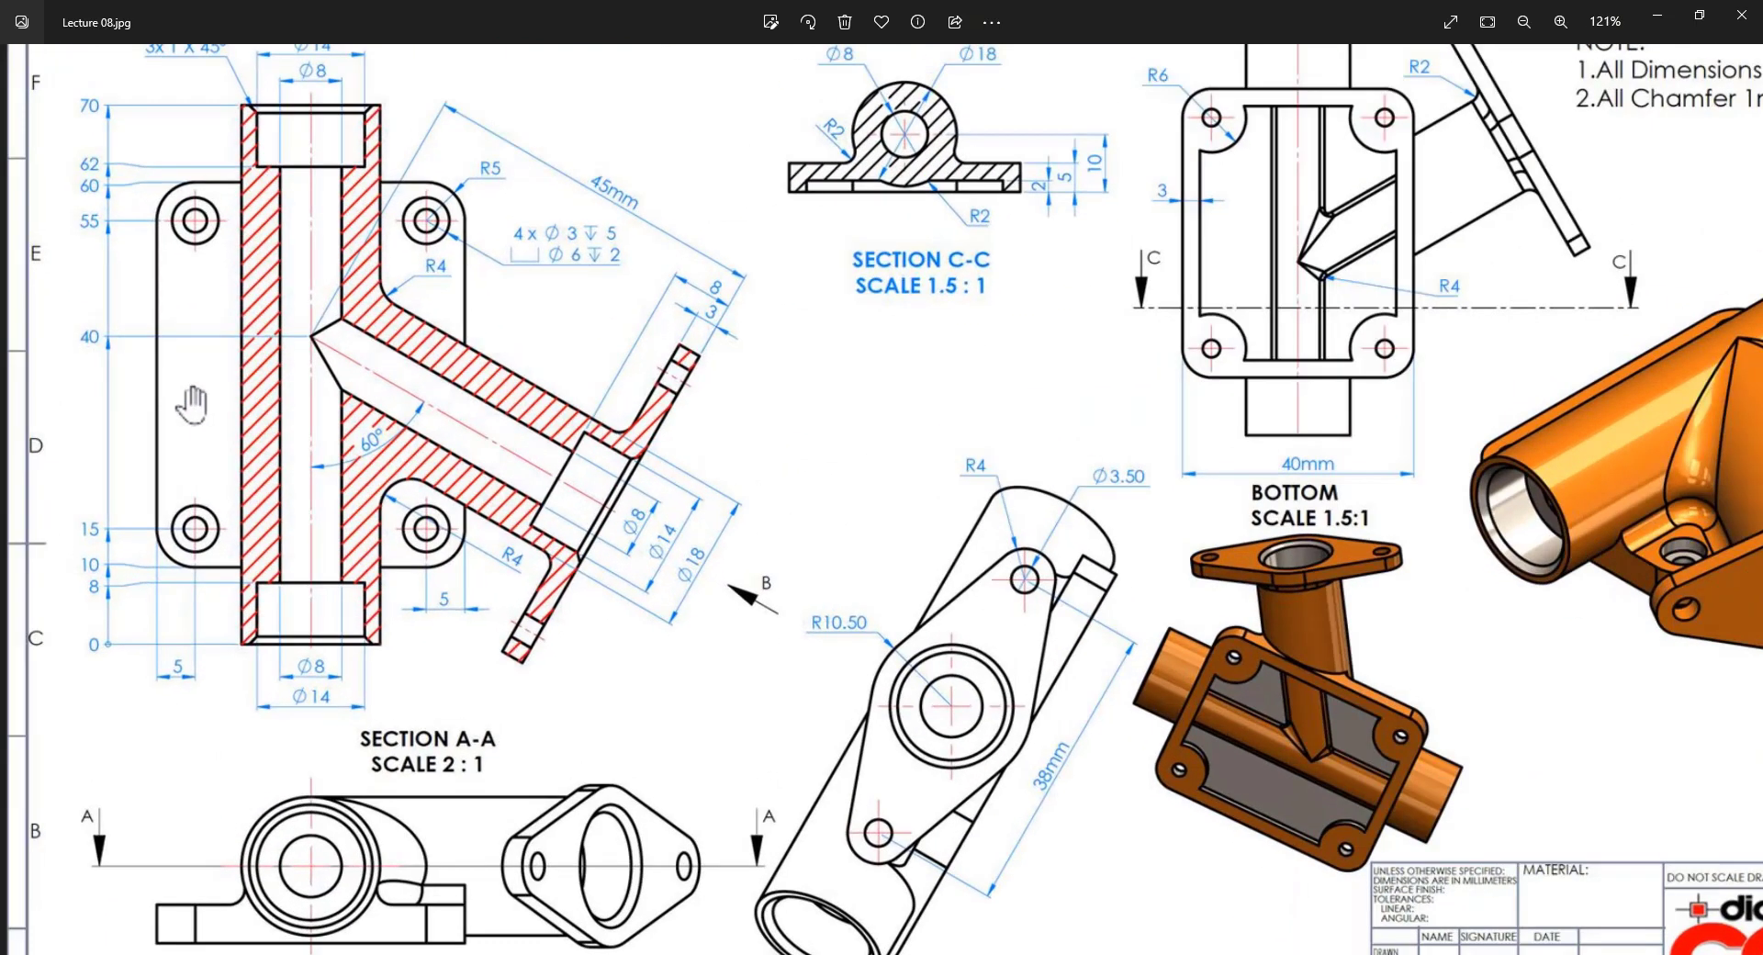
pyautogui.moveTo(195, 392); pyautogui.dragTo(346, 415)
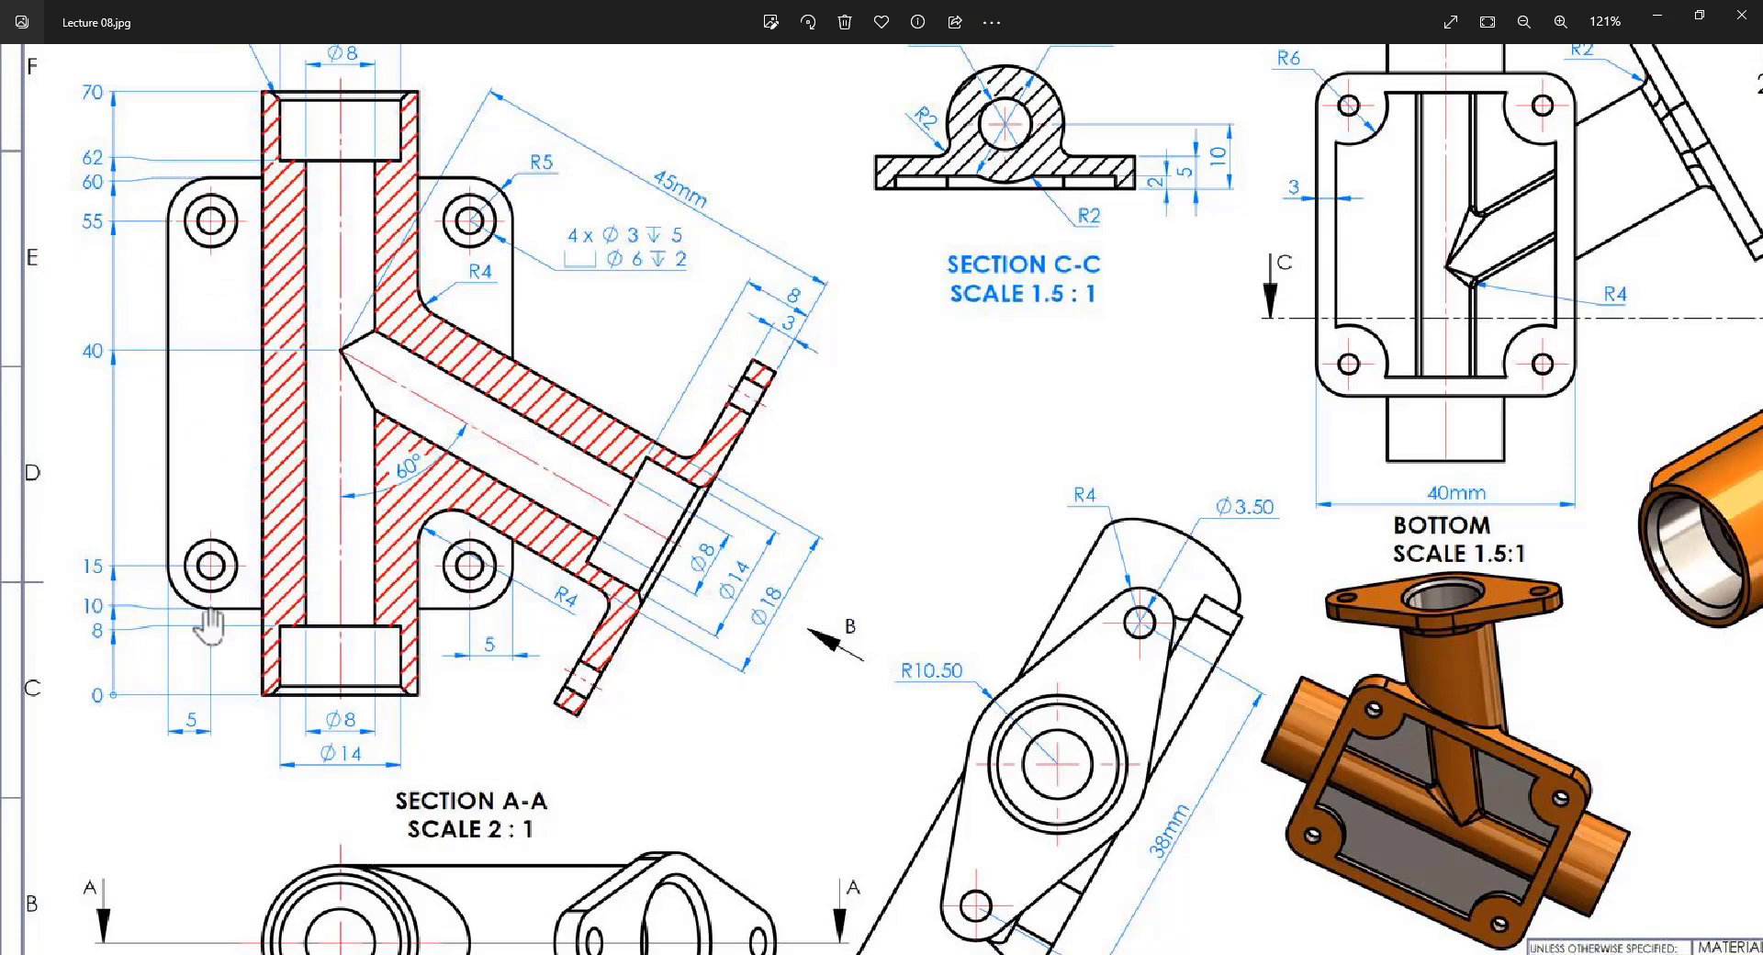
pyautogui.scroll(-3, 379, 444)
pyautogui.scroll(4, 1052, 519)
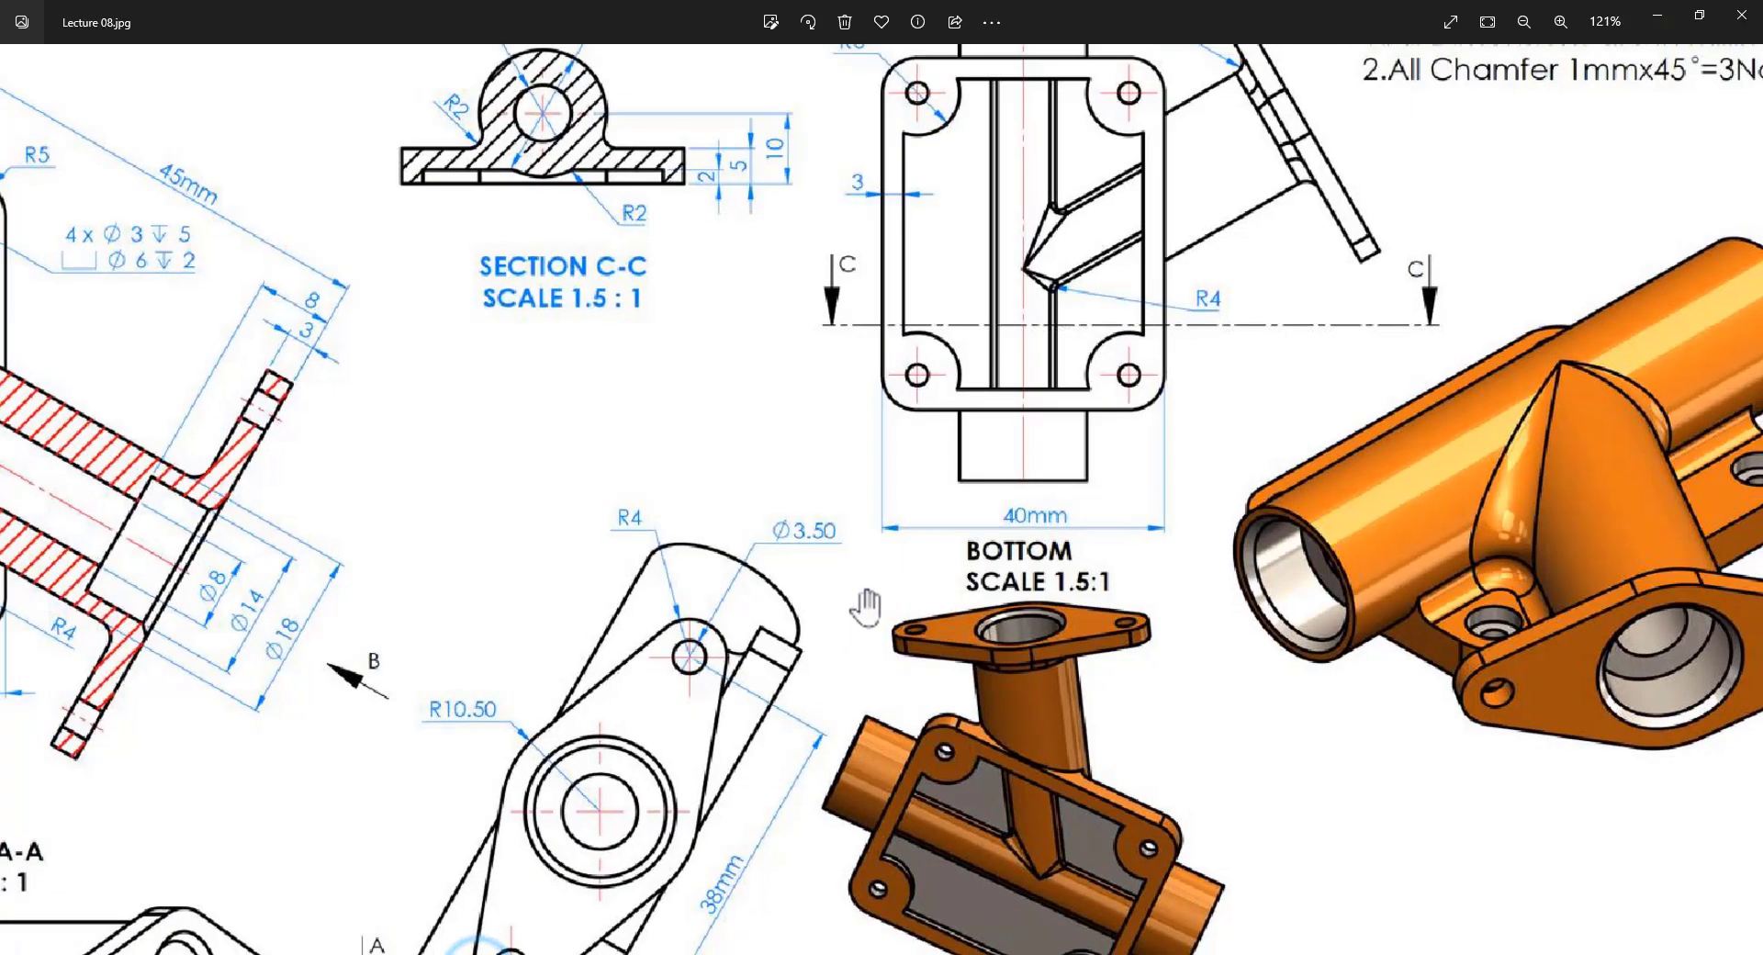
pyautogui.scroll(-3, 854, 634)
pyautogui.scroll(3, 756, 156)
pyautogui.scroll(2, 780, 184)
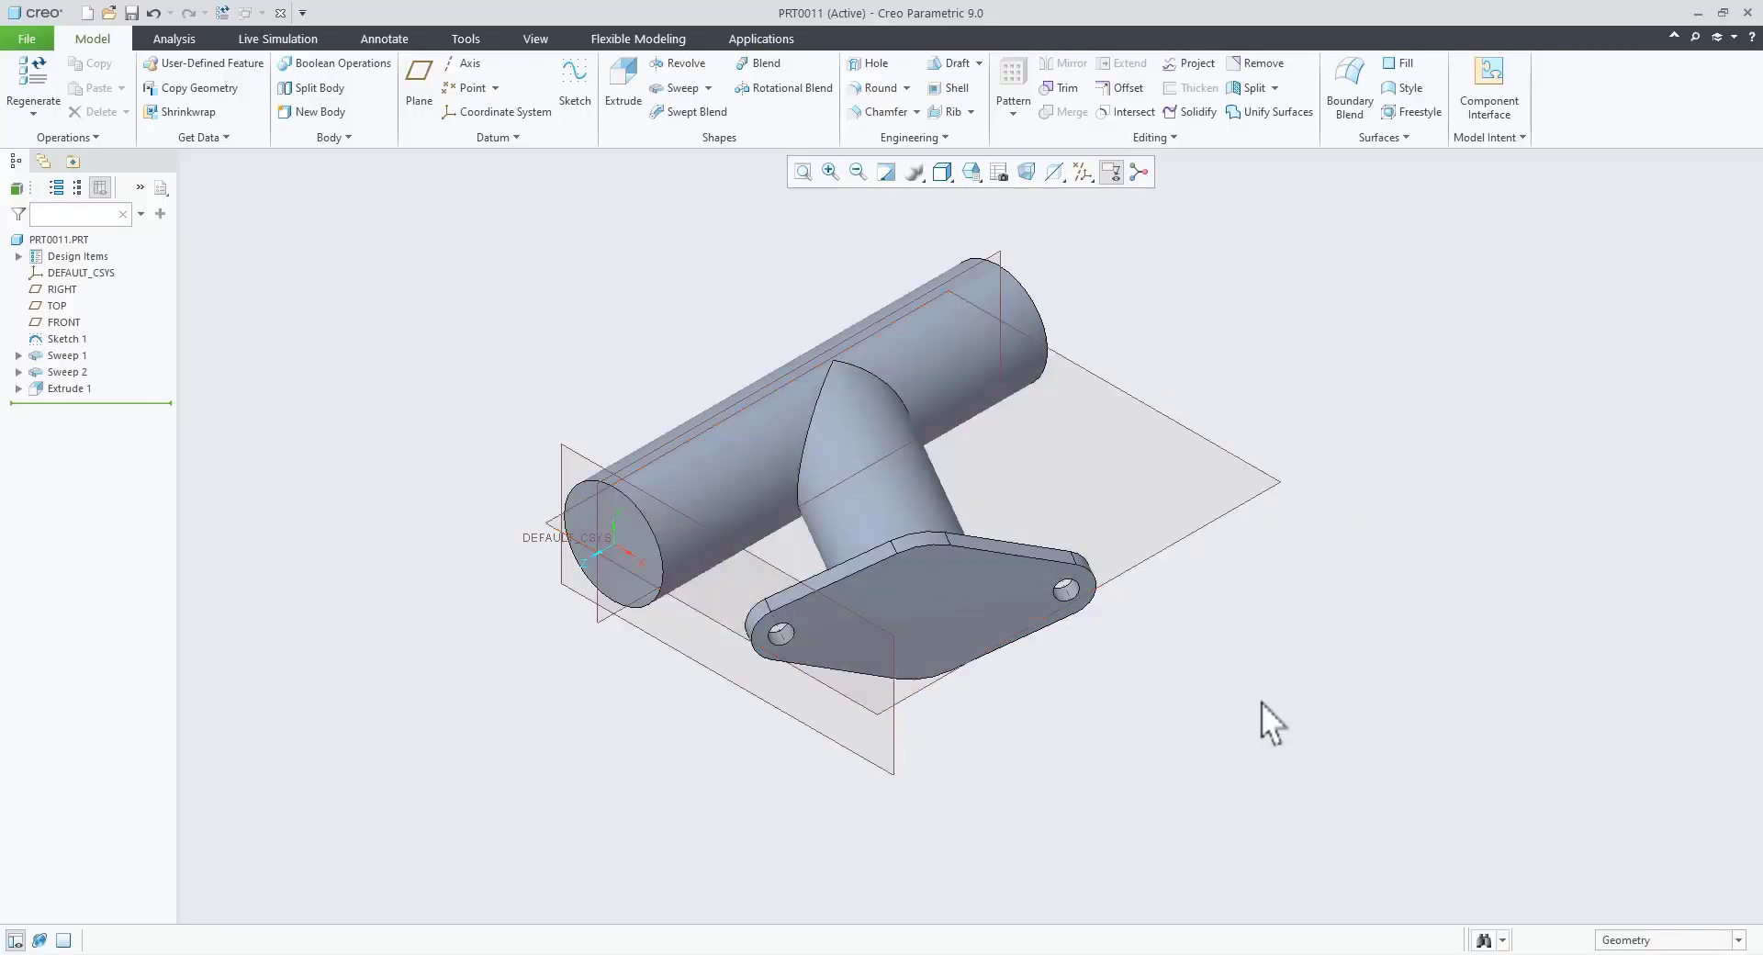
# Step: Create a datum plane offset 10 mm below the TOP plane
pyautogui.click(1252, 497)
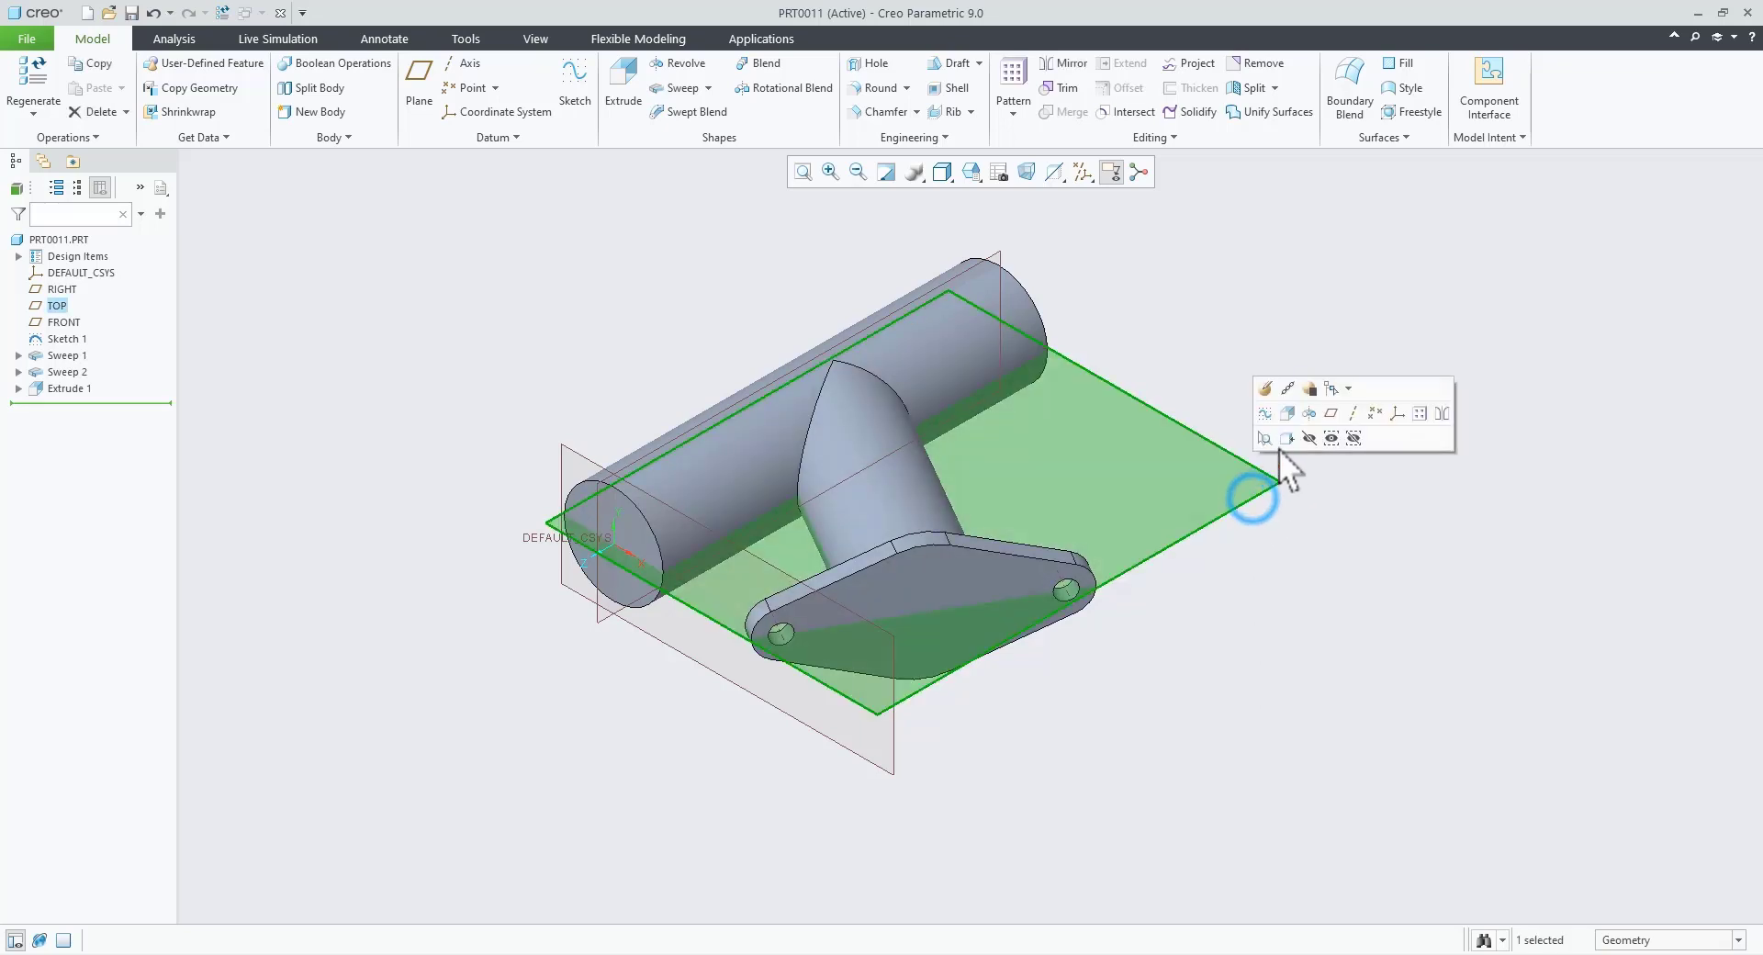
pyautogui.click(1331, 414)
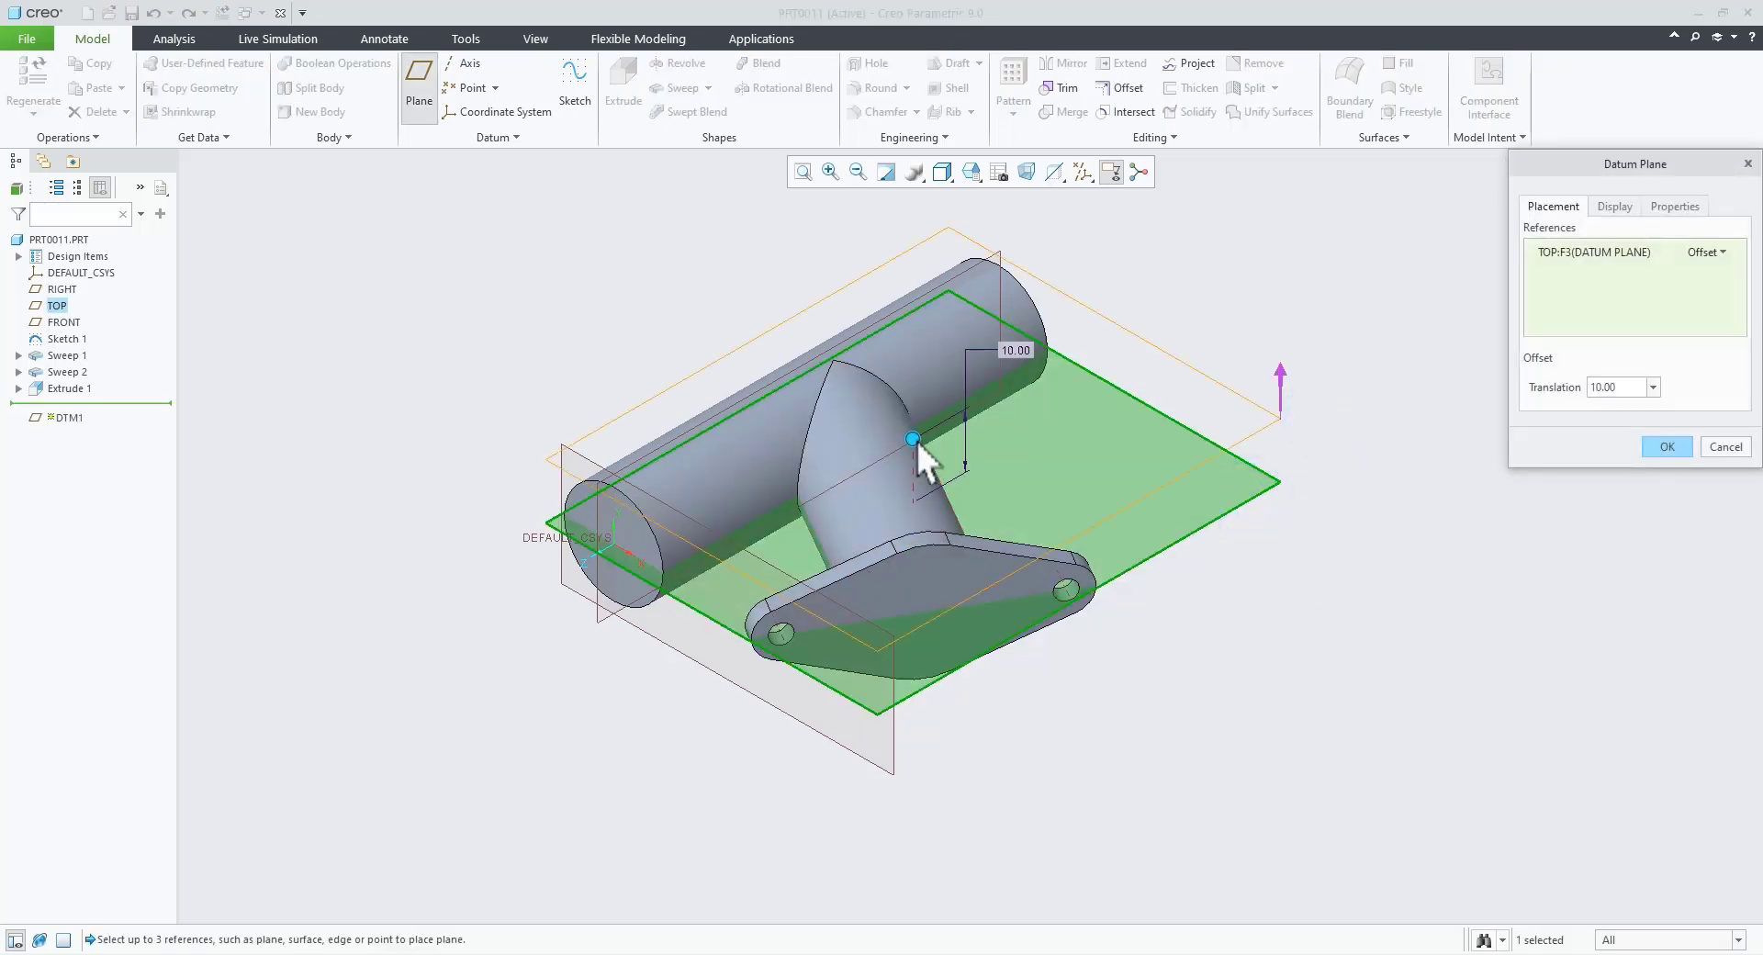
pyautogui.moveTo(914, 440); pyautogui.dragTo(1199, 830)
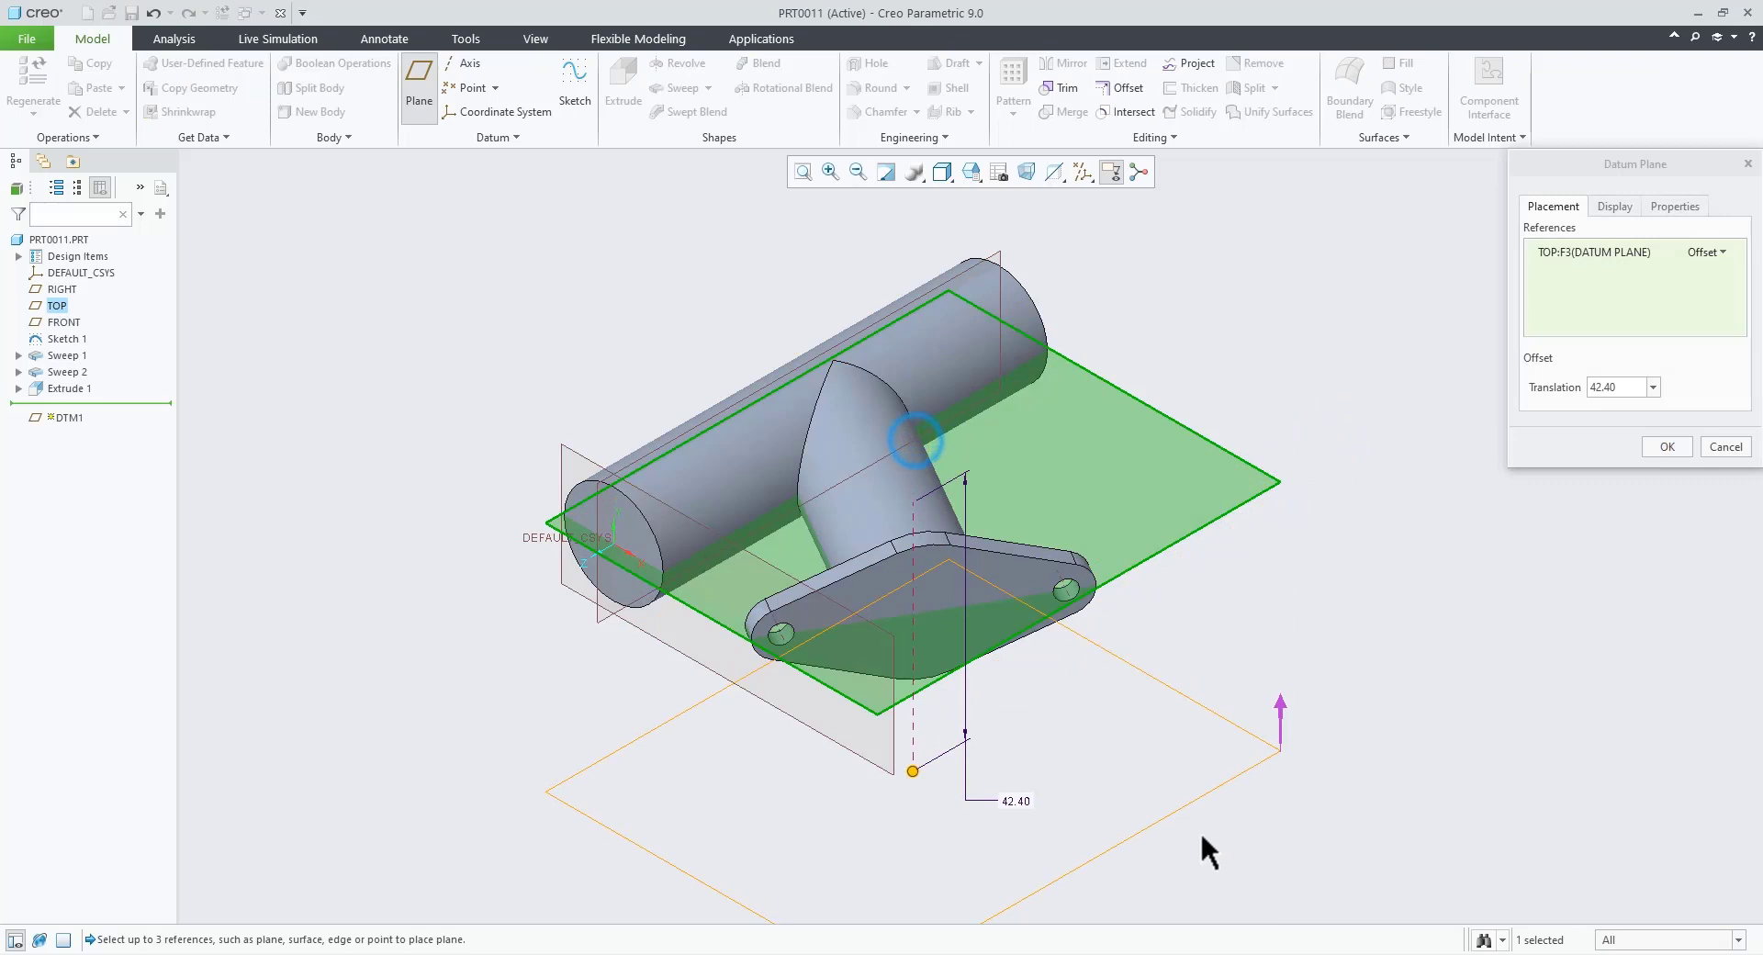
pyautogui.doubleClick(1014, 797)
pyautogui.press('Return')
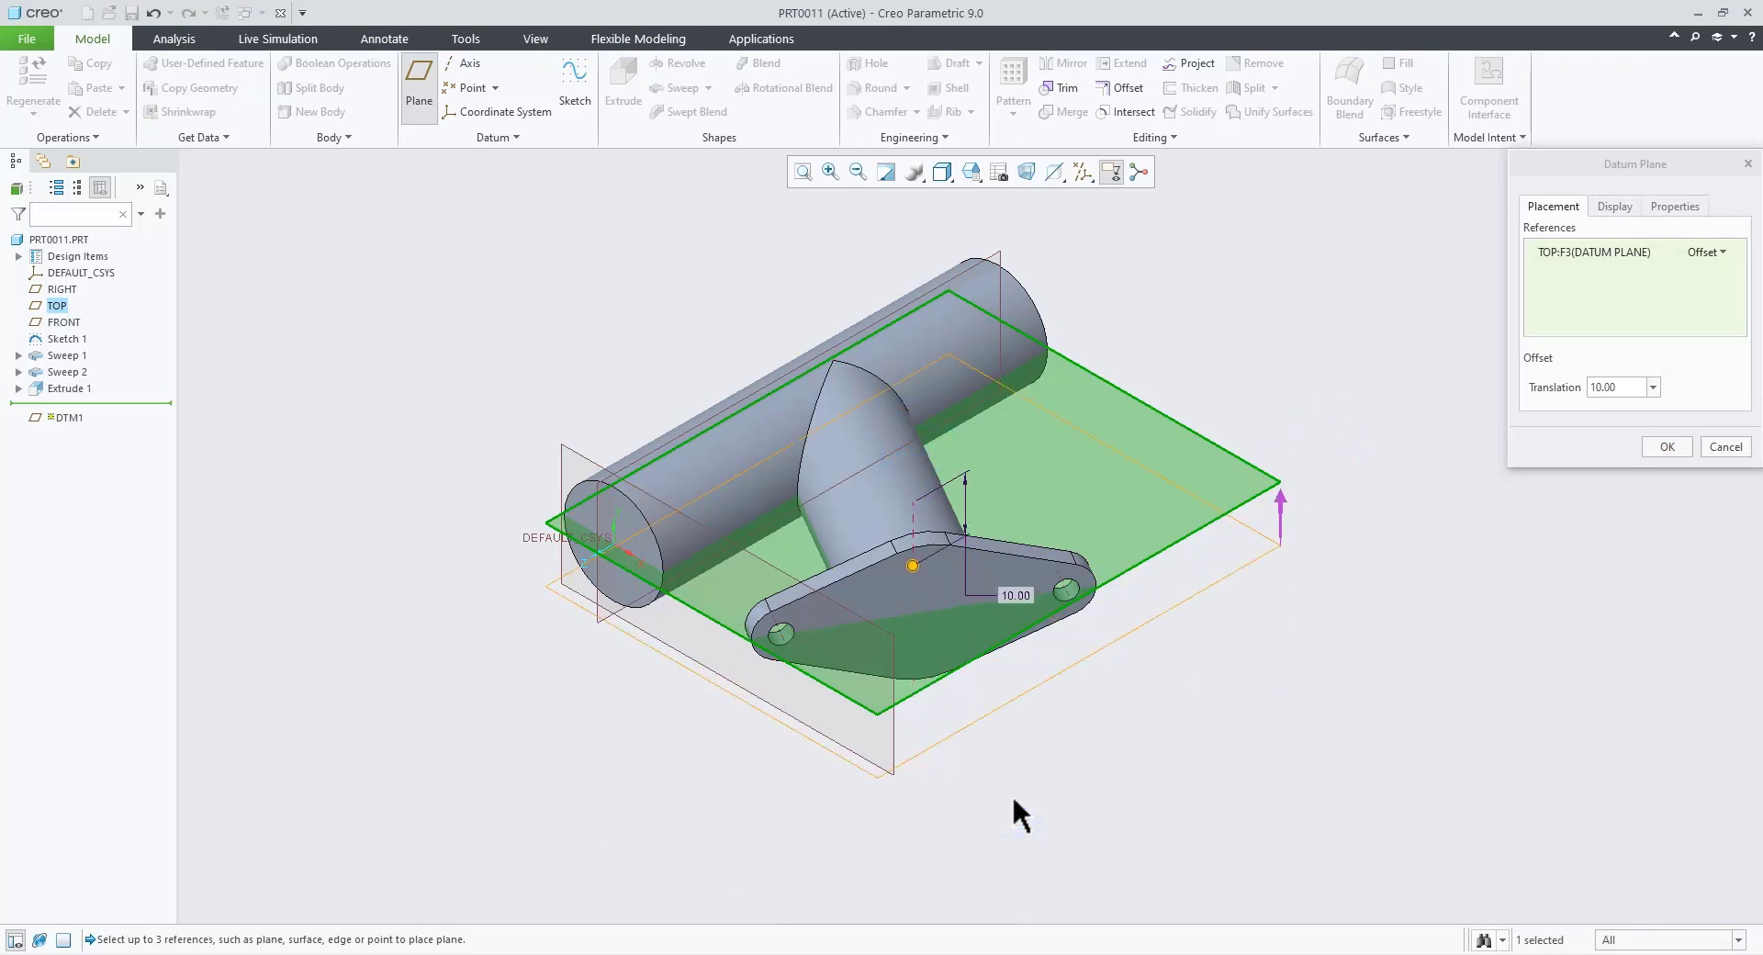
pyautogui.click(1664, 446)
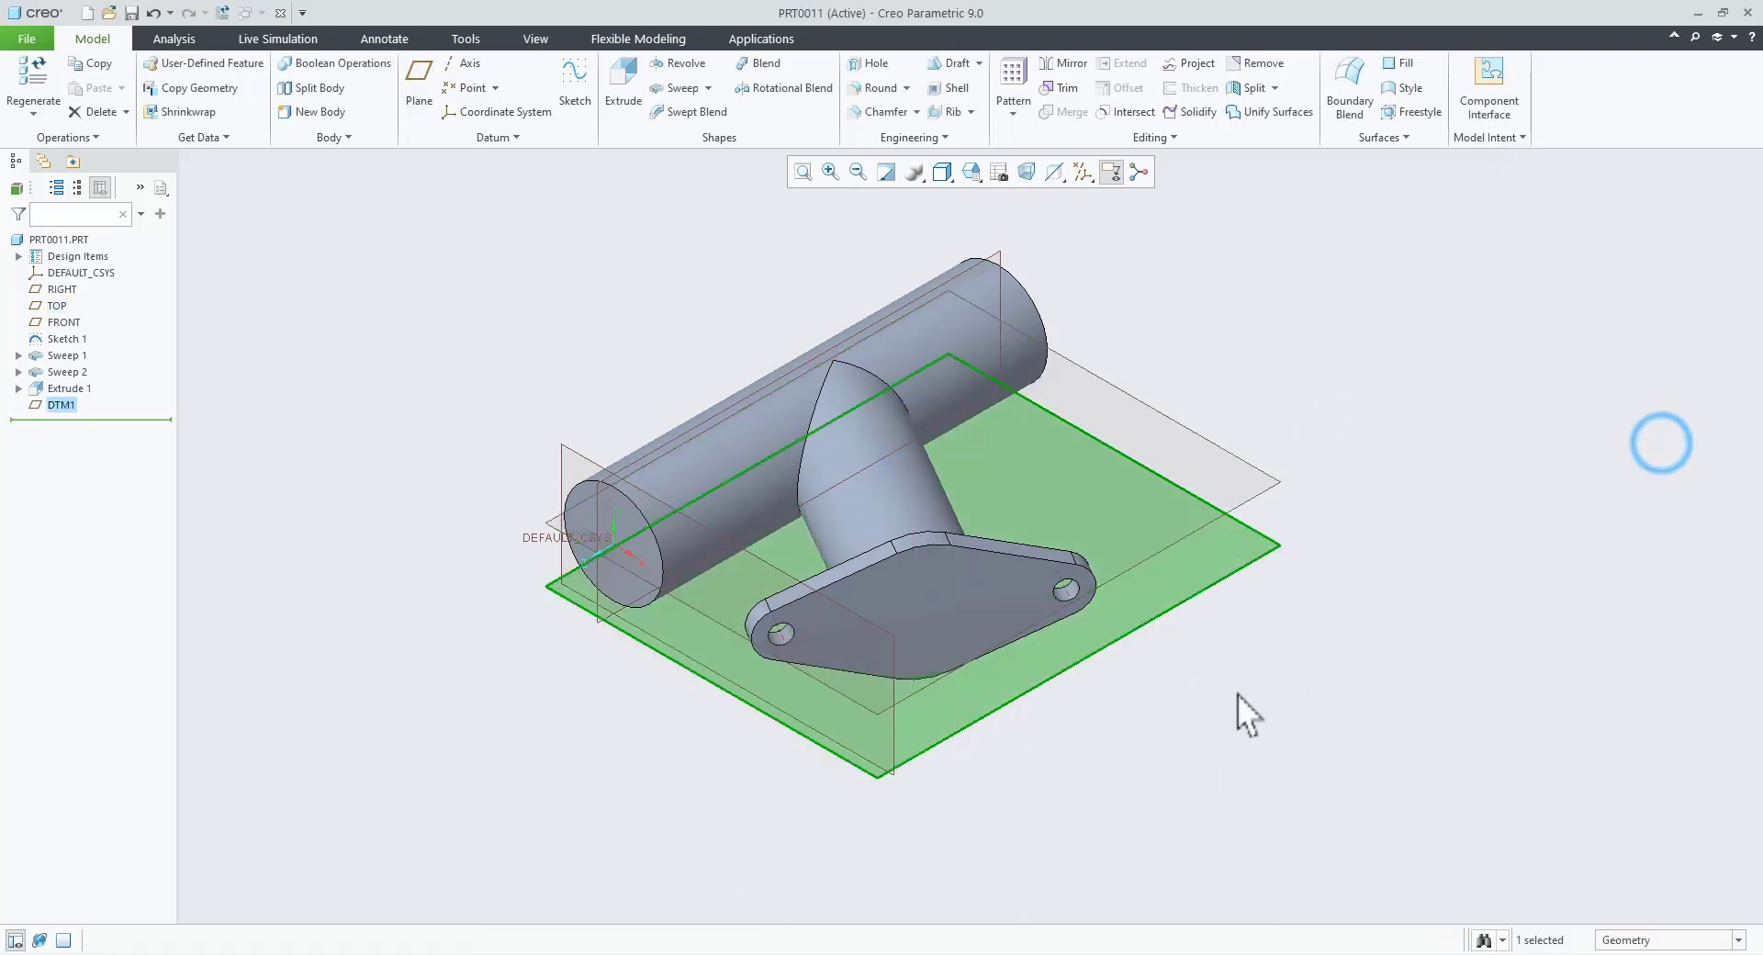
# Step: Start an extrusion on the new datum plane and sketch a center rectangle about 34.6 by 43.5 mm, centred on the main pipe's axis
pyautogui.click(1244, 571)
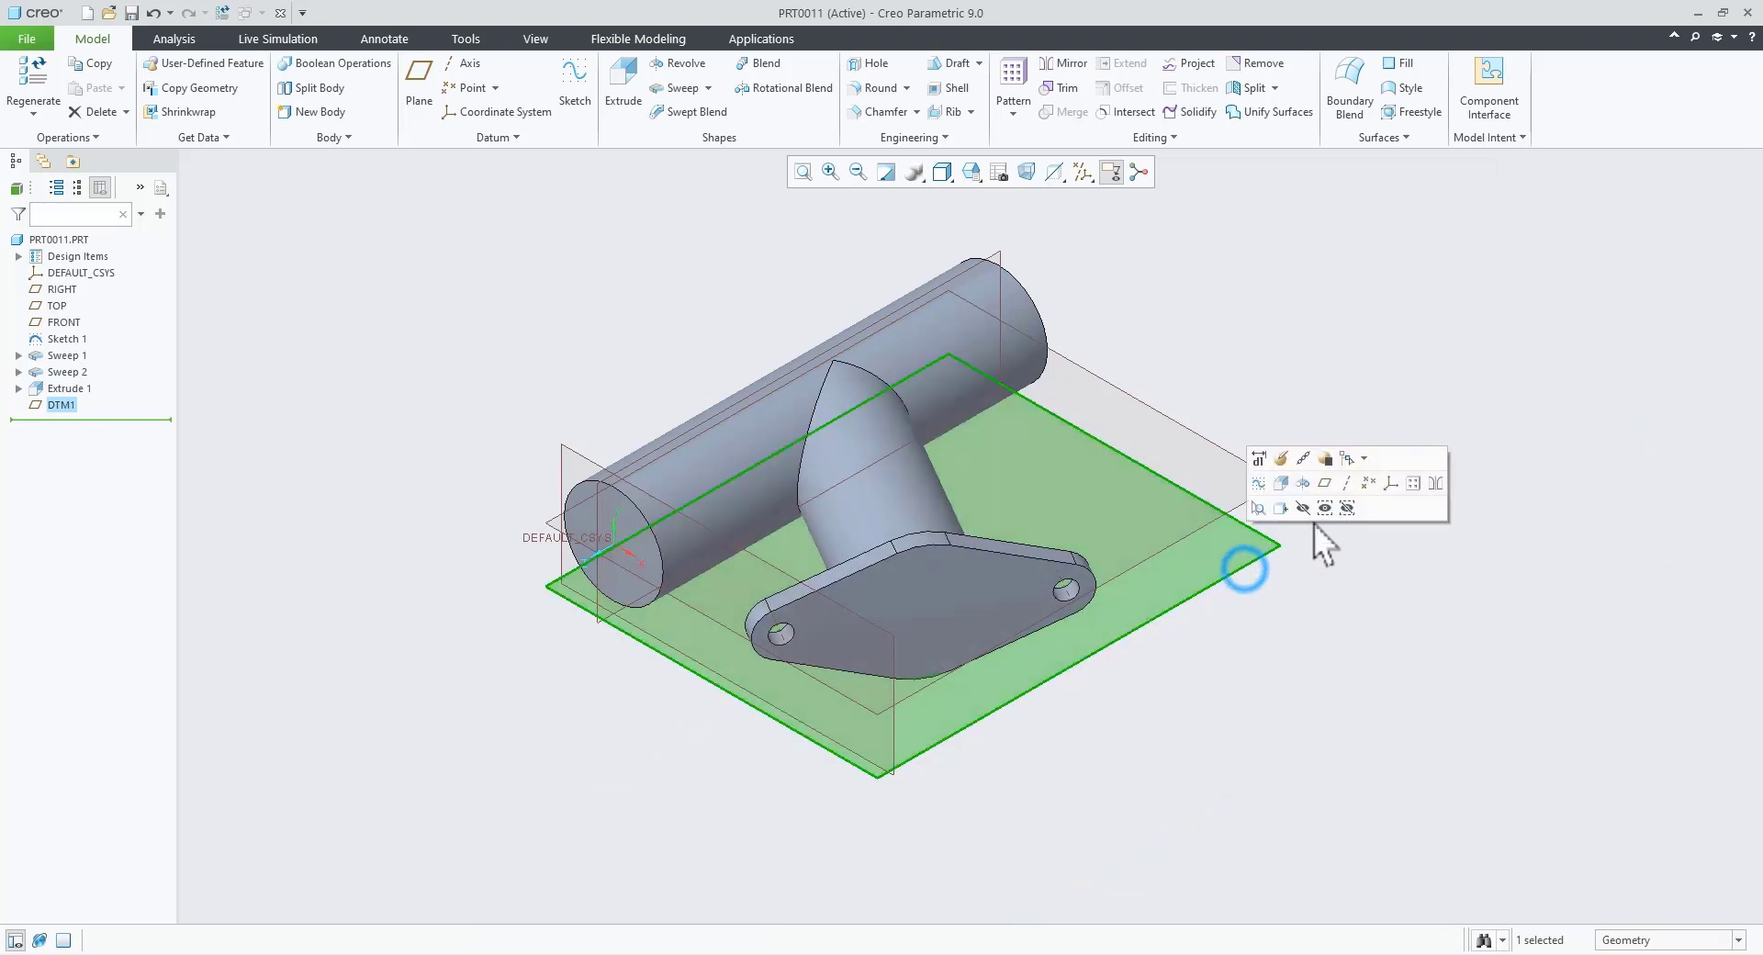
pyautogui.click(1285, 481)
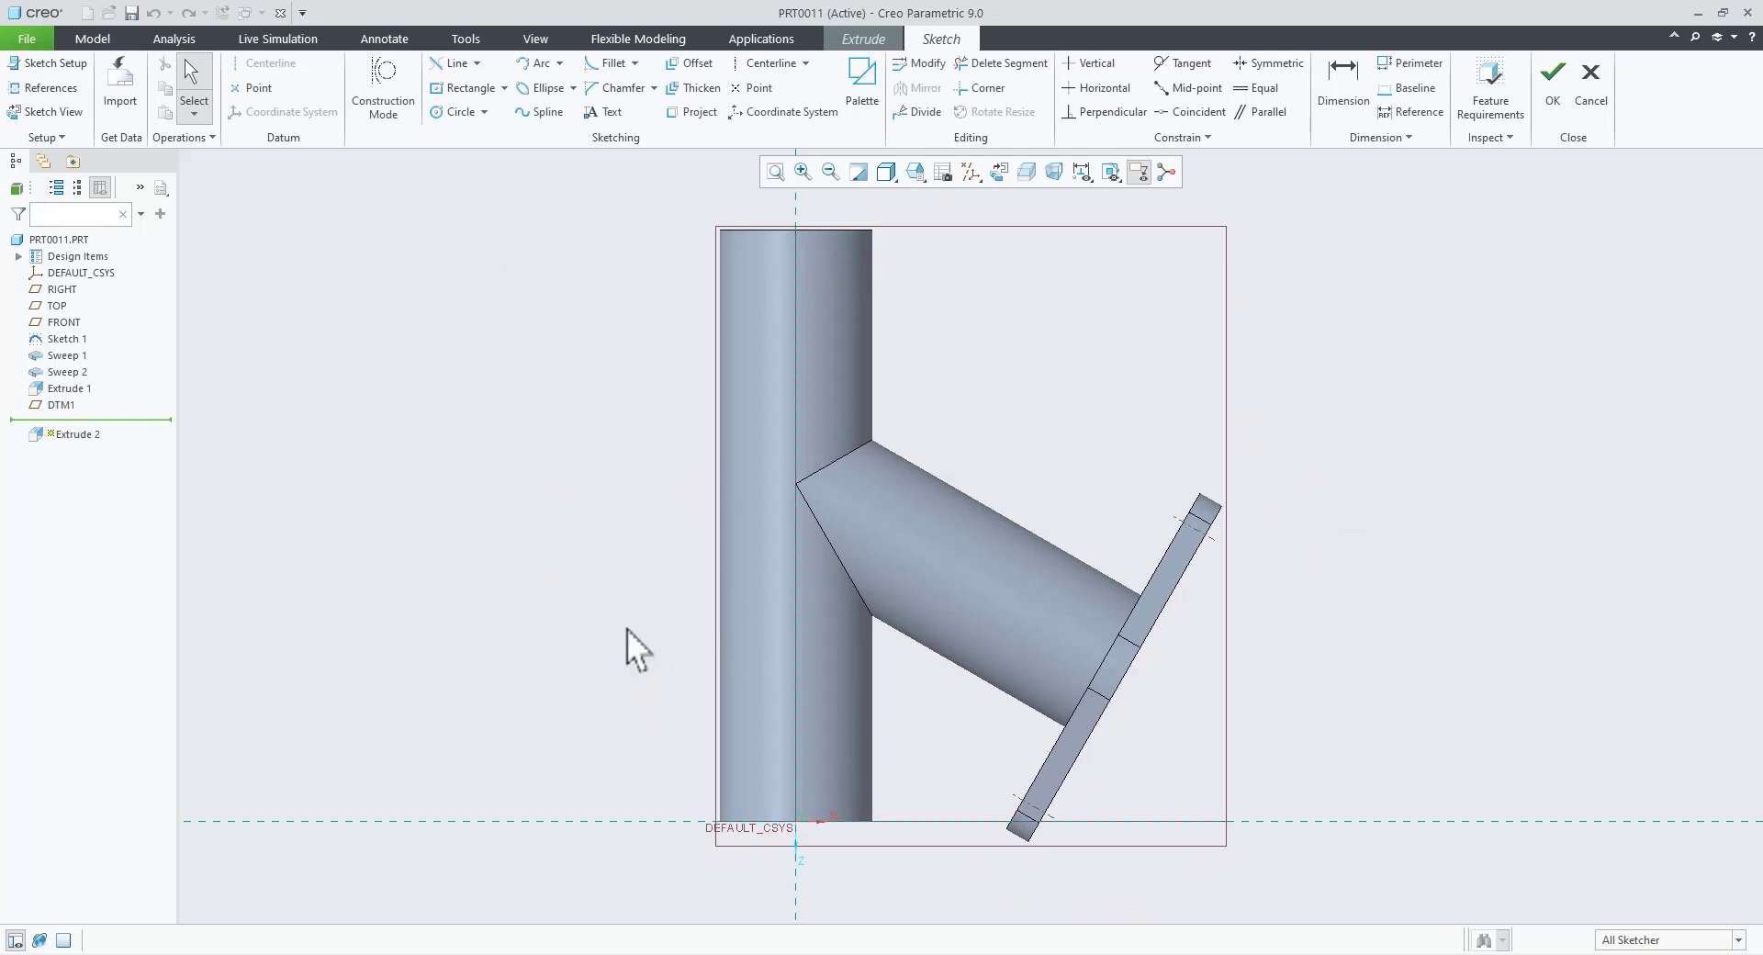
pyautogui.click(460, 91)
pyautogui.click(793, 580)
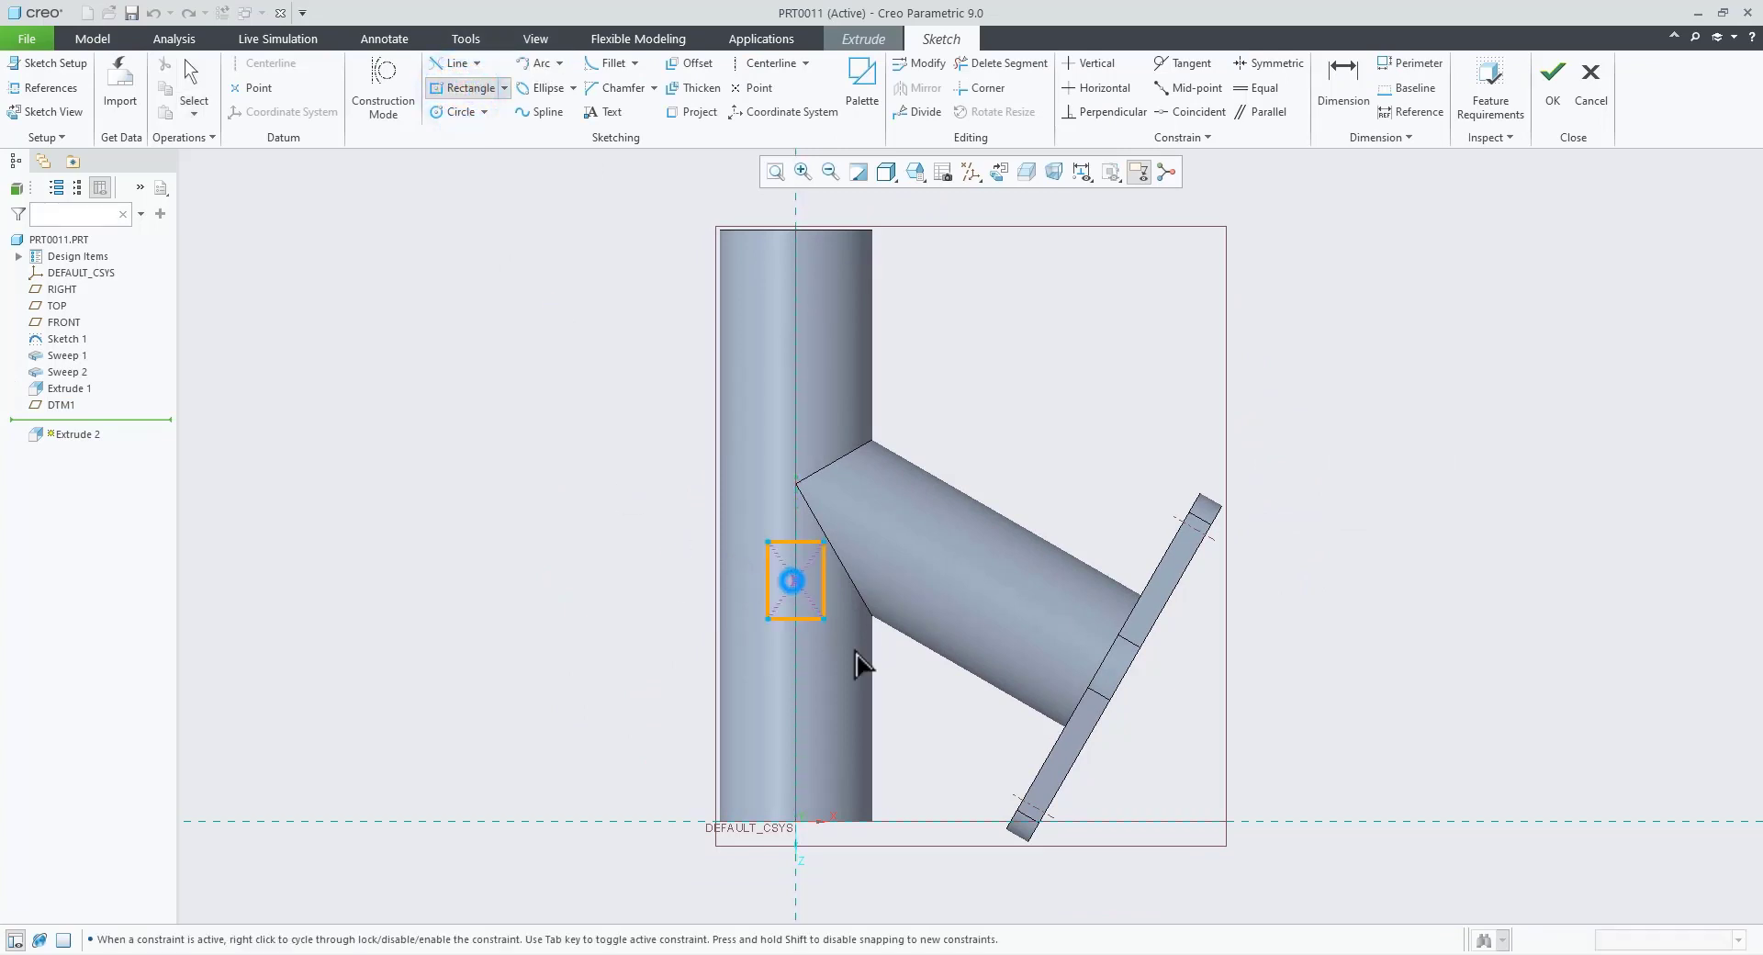
pyautogui.click(942, 764)
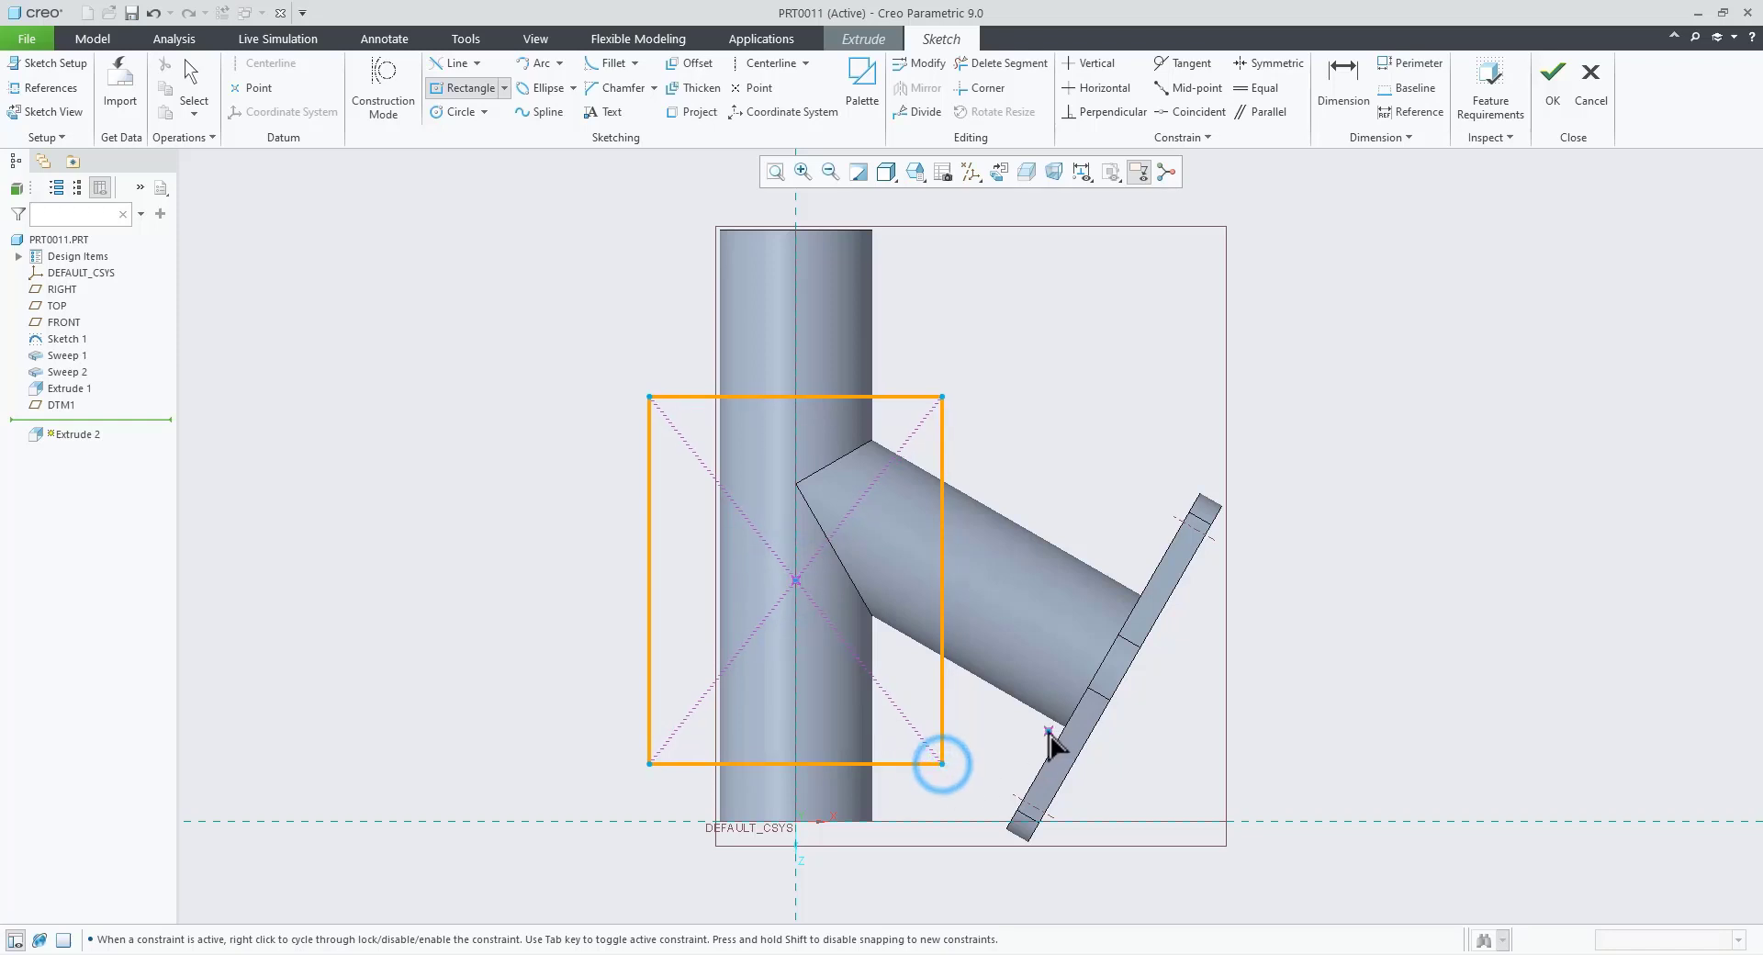
pyautogui.middleClick(836, 802)
pyautogui.scroll(-2, 836, 802)
pyautogui.click(868, 861)
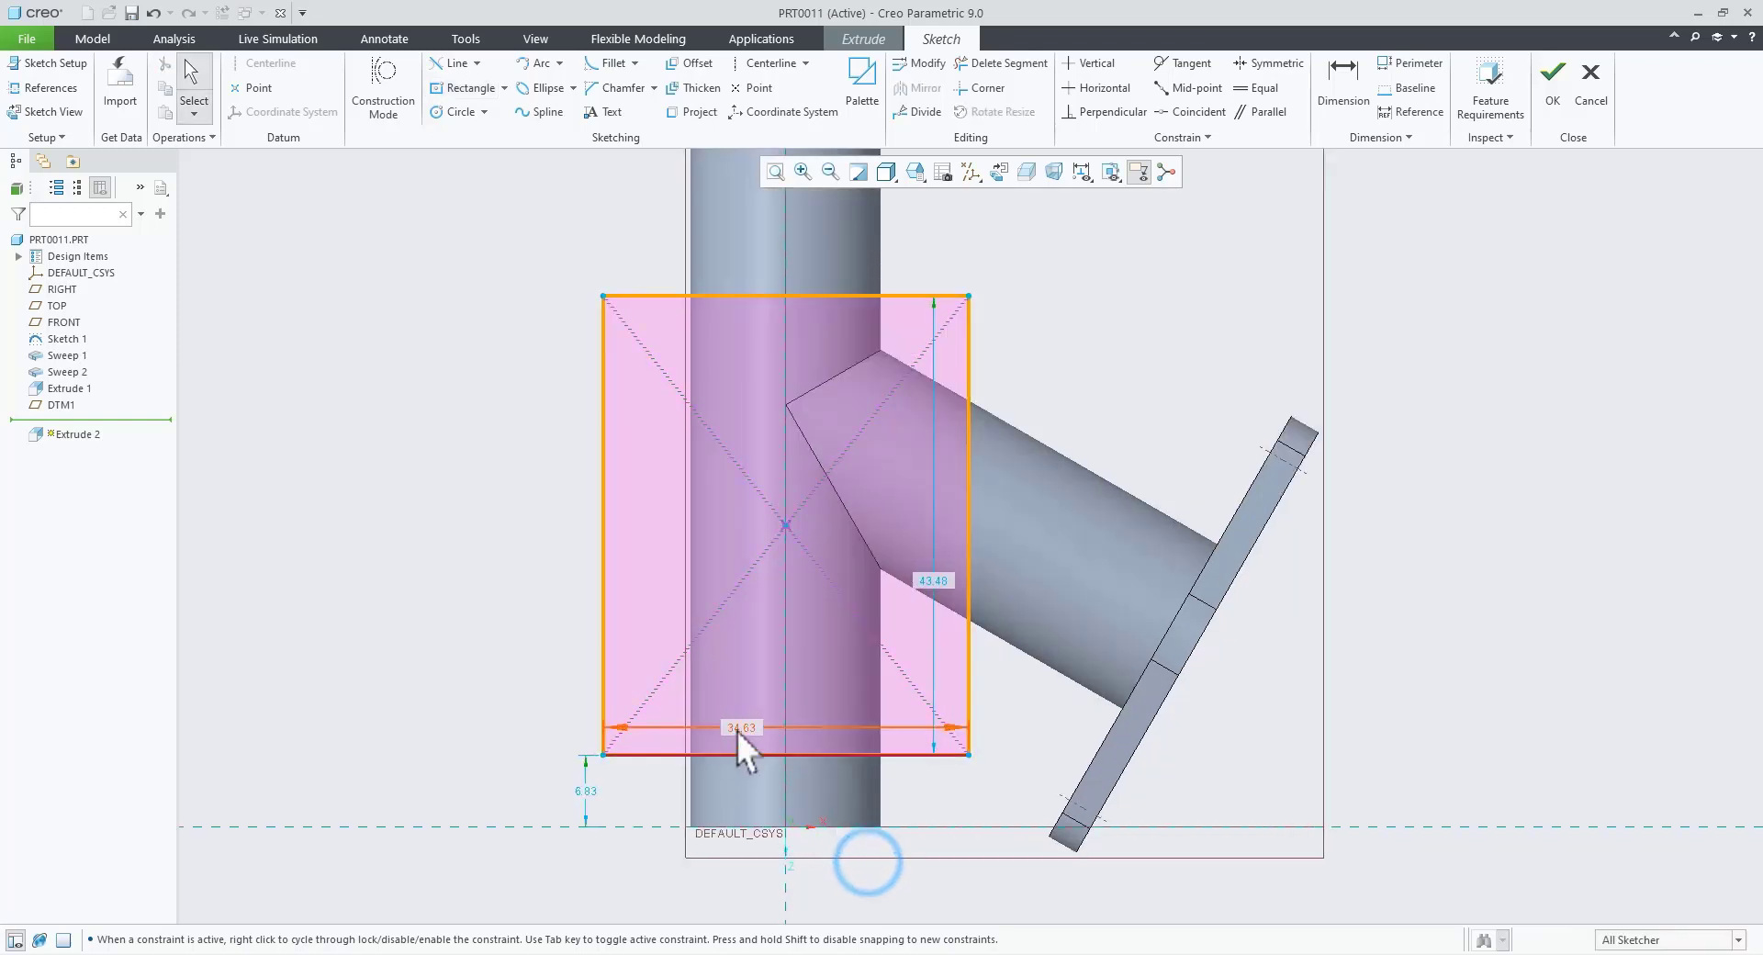
# Step: Set the base plate rectangle's width to 40 mm and its height to 50 mm
pyautogui.moveTo(737, 732); pyautogui.dragTo(740, 861)
pyautogui.doubleClick(740, 863)
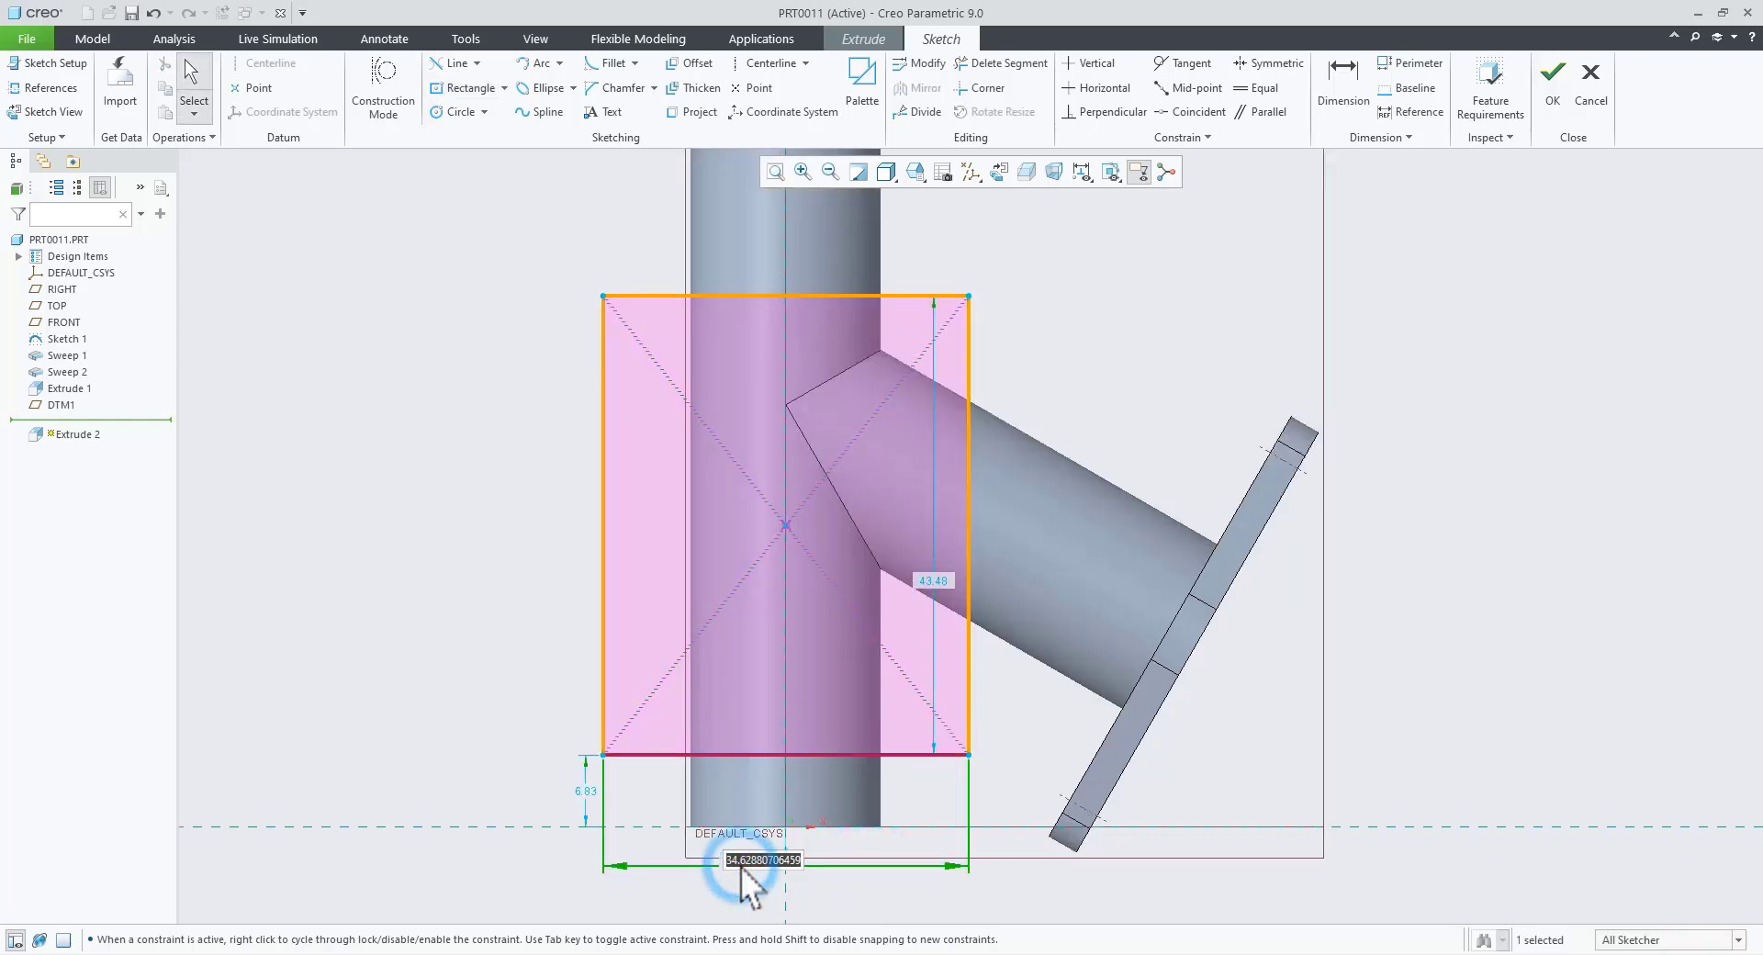
pyautogui.write('40')
pyautogui.press('Return')
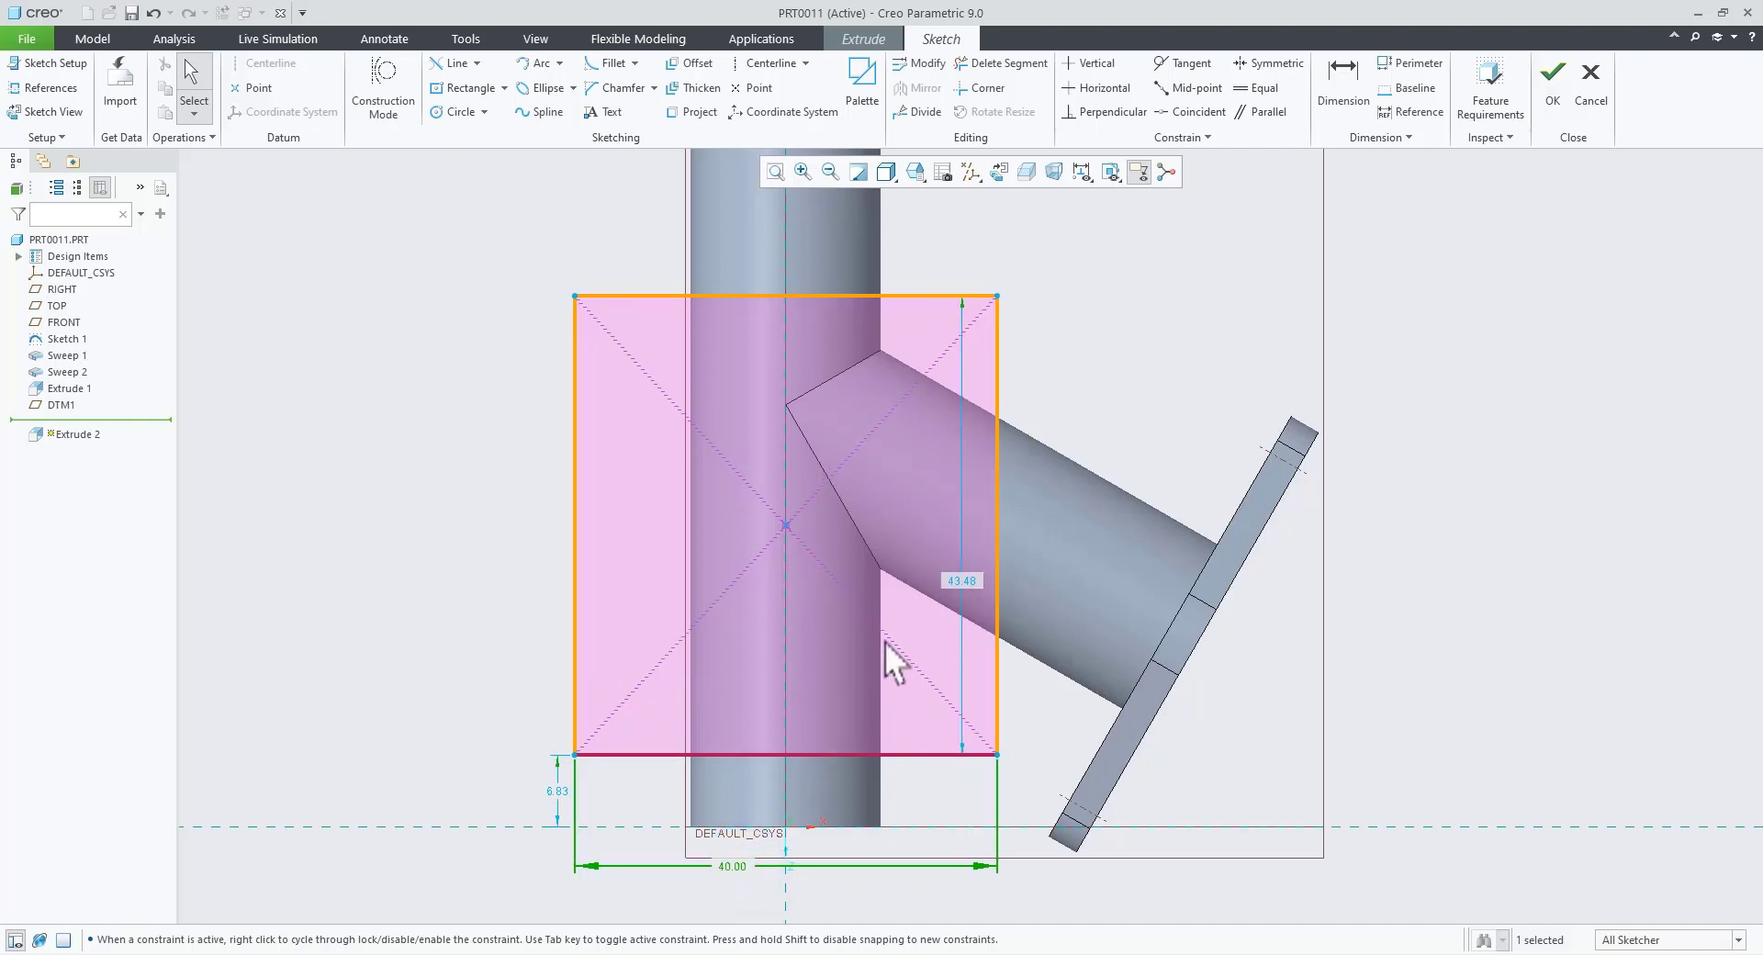
pyautogui.doubleClick(955, 582)
pyautogui.write('50')
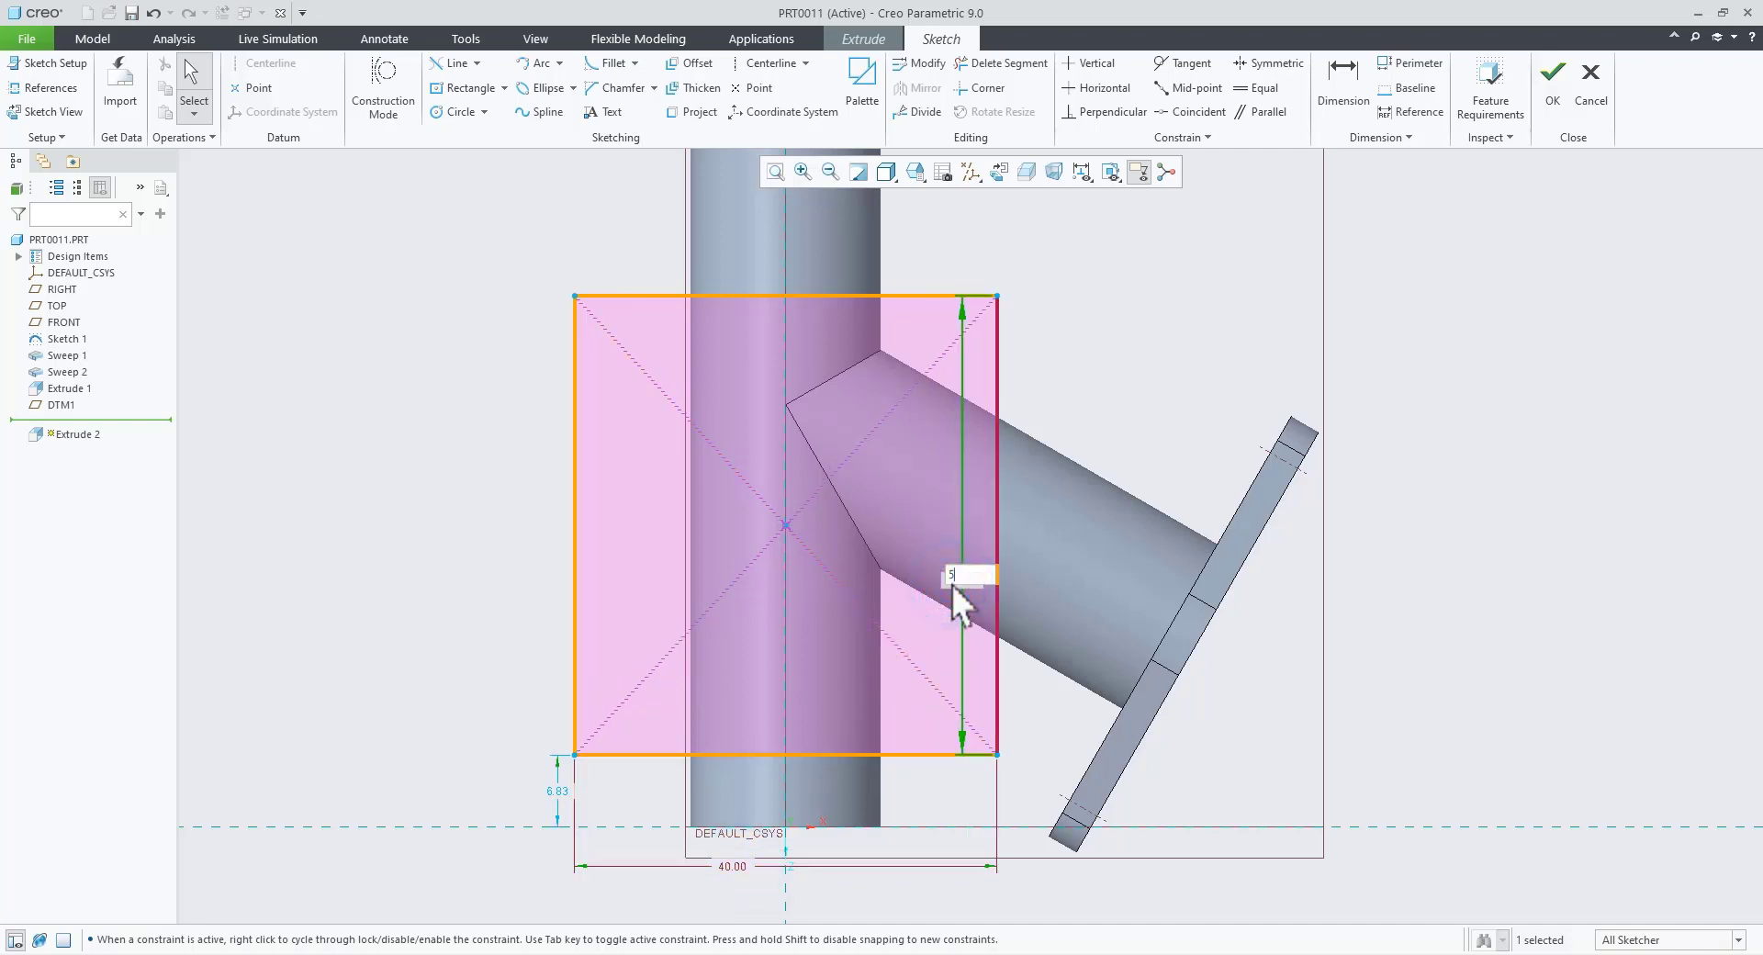
pyautogui.press('Return')
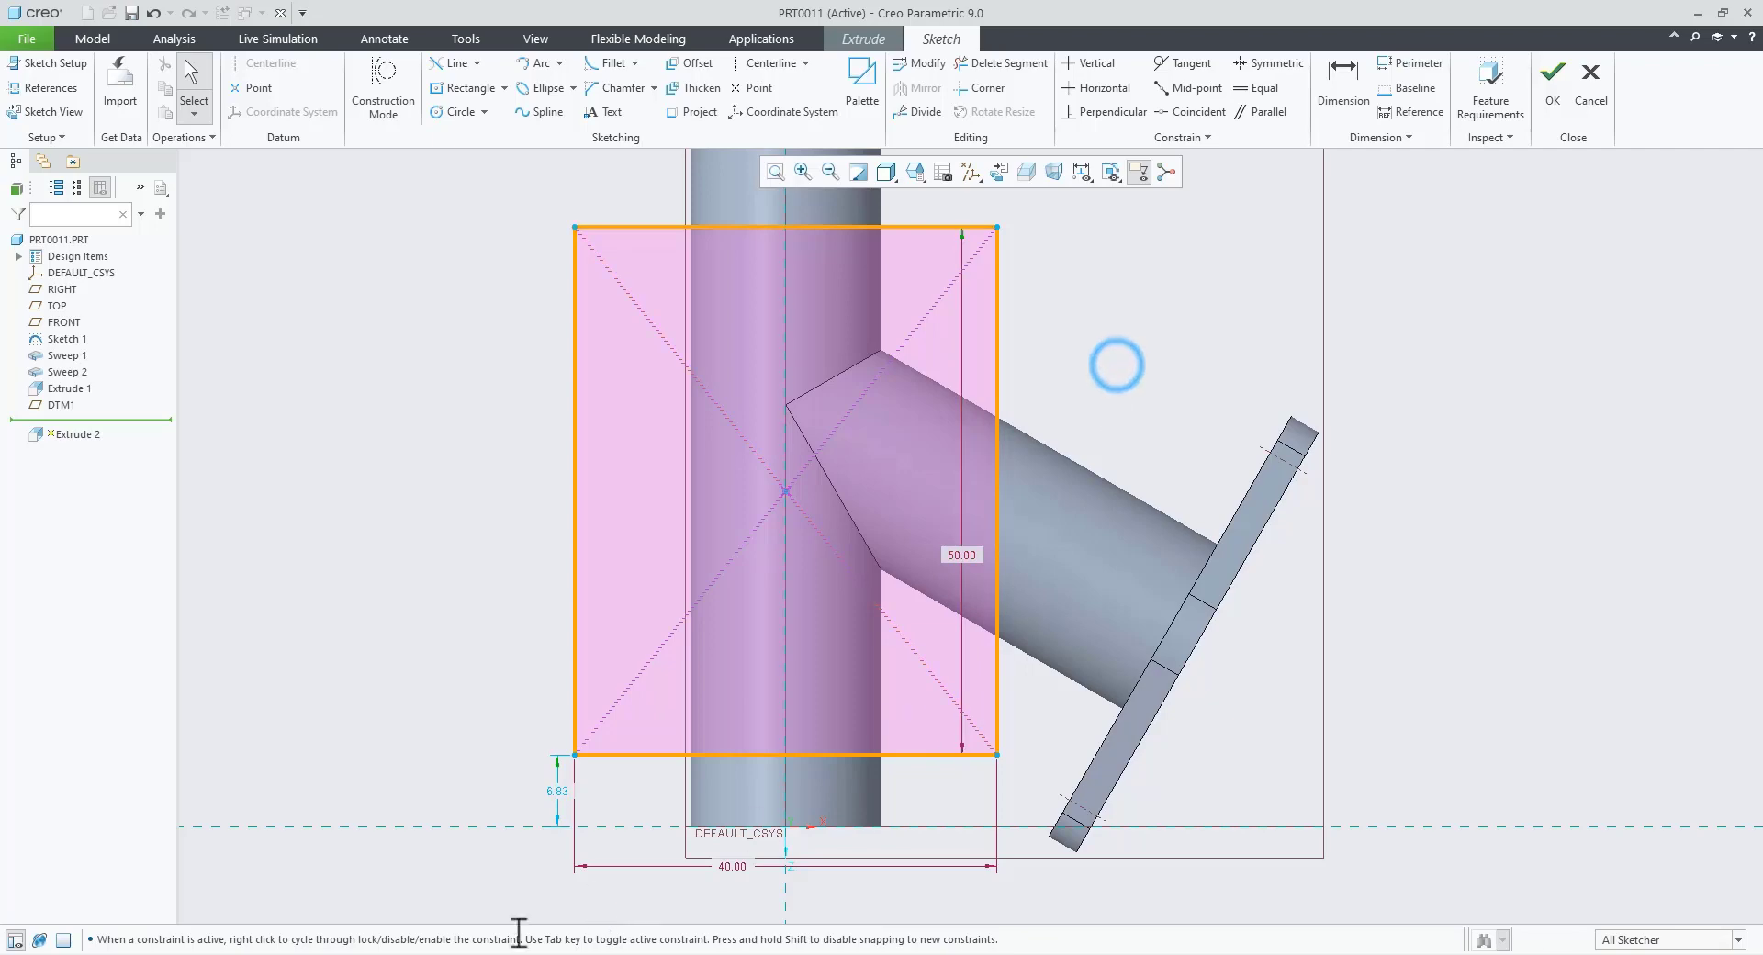
# Step: Check the plate's offset in Section A-A of the drawing and set the rectangle's distance from the pipe's end to 10 mm
pyautogui.hotkey('alt', 'Tab')
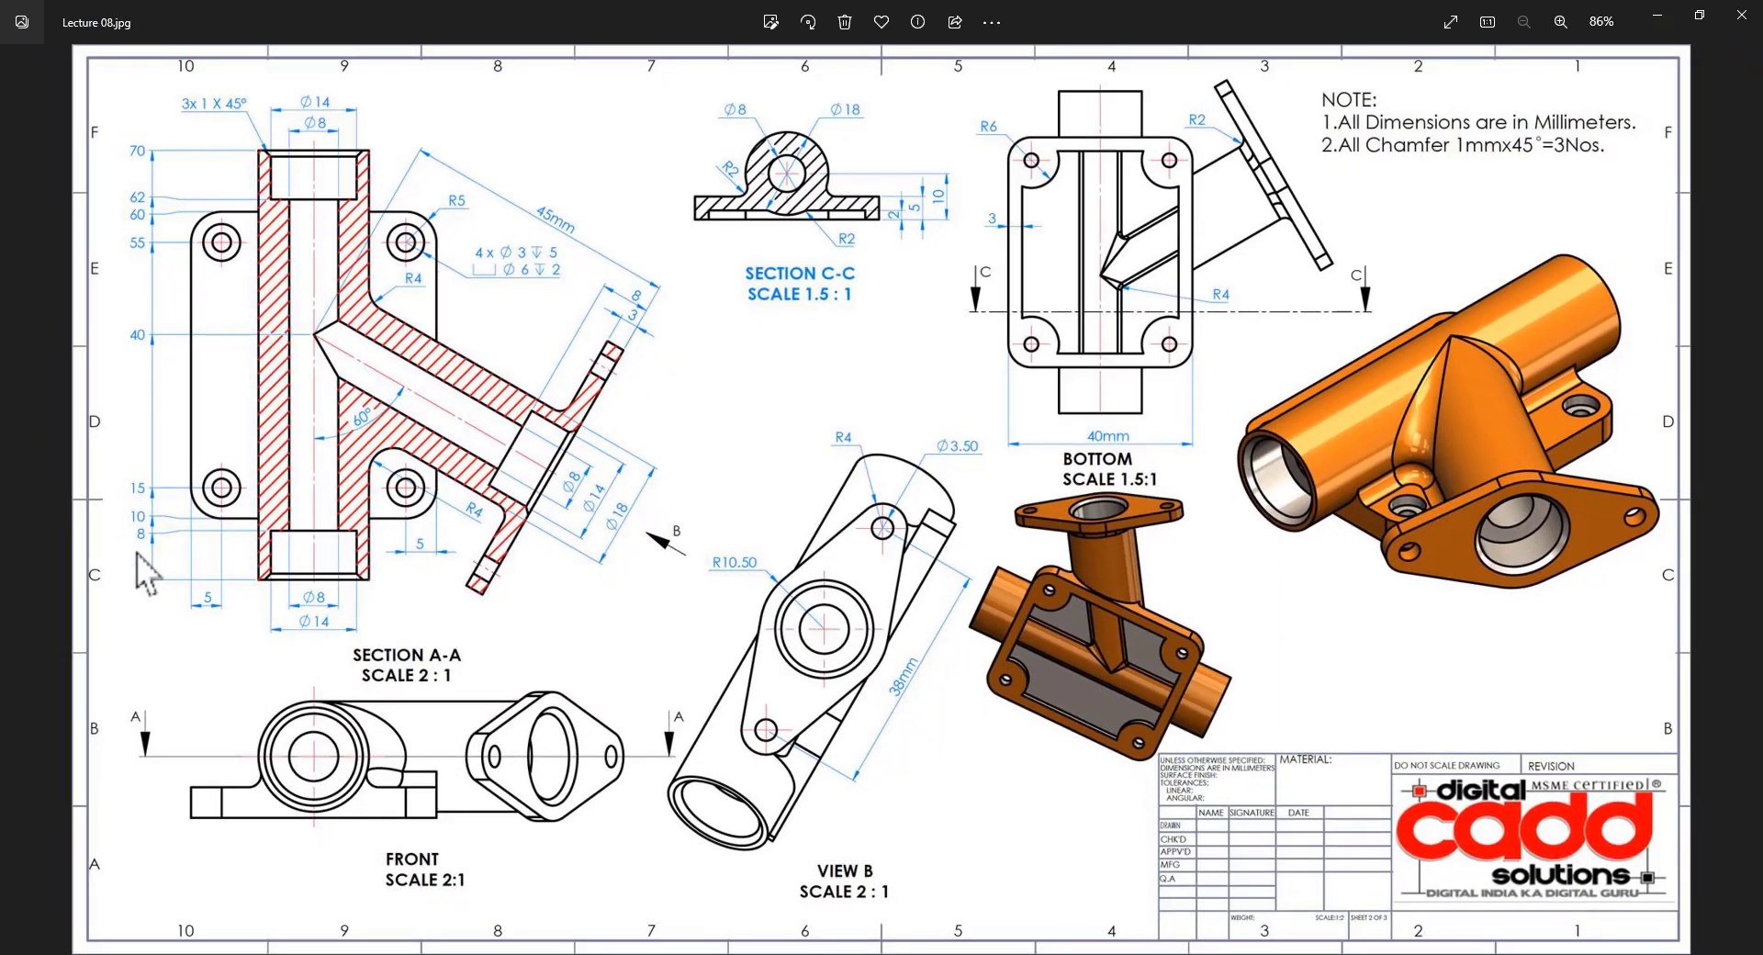
pyautogui.scroll(5, 136, 556)
pyautogui.scroll(2, 96, 563)
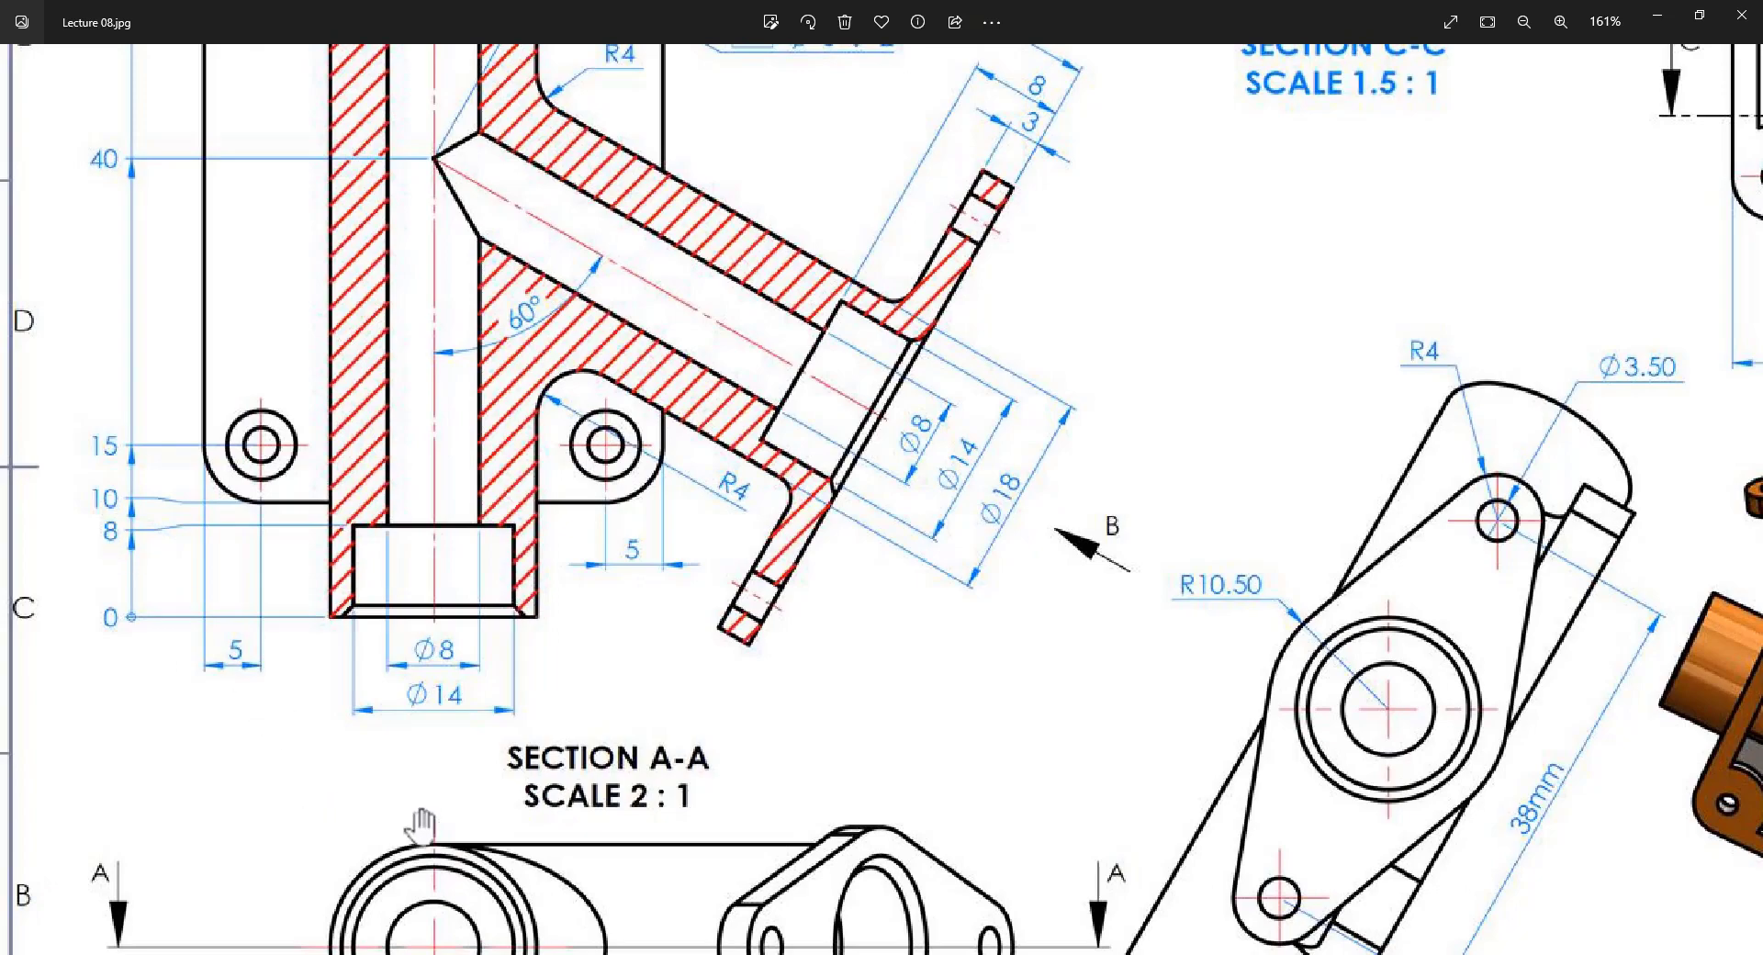
pyautogui.hotkey('alt', 'Tab')
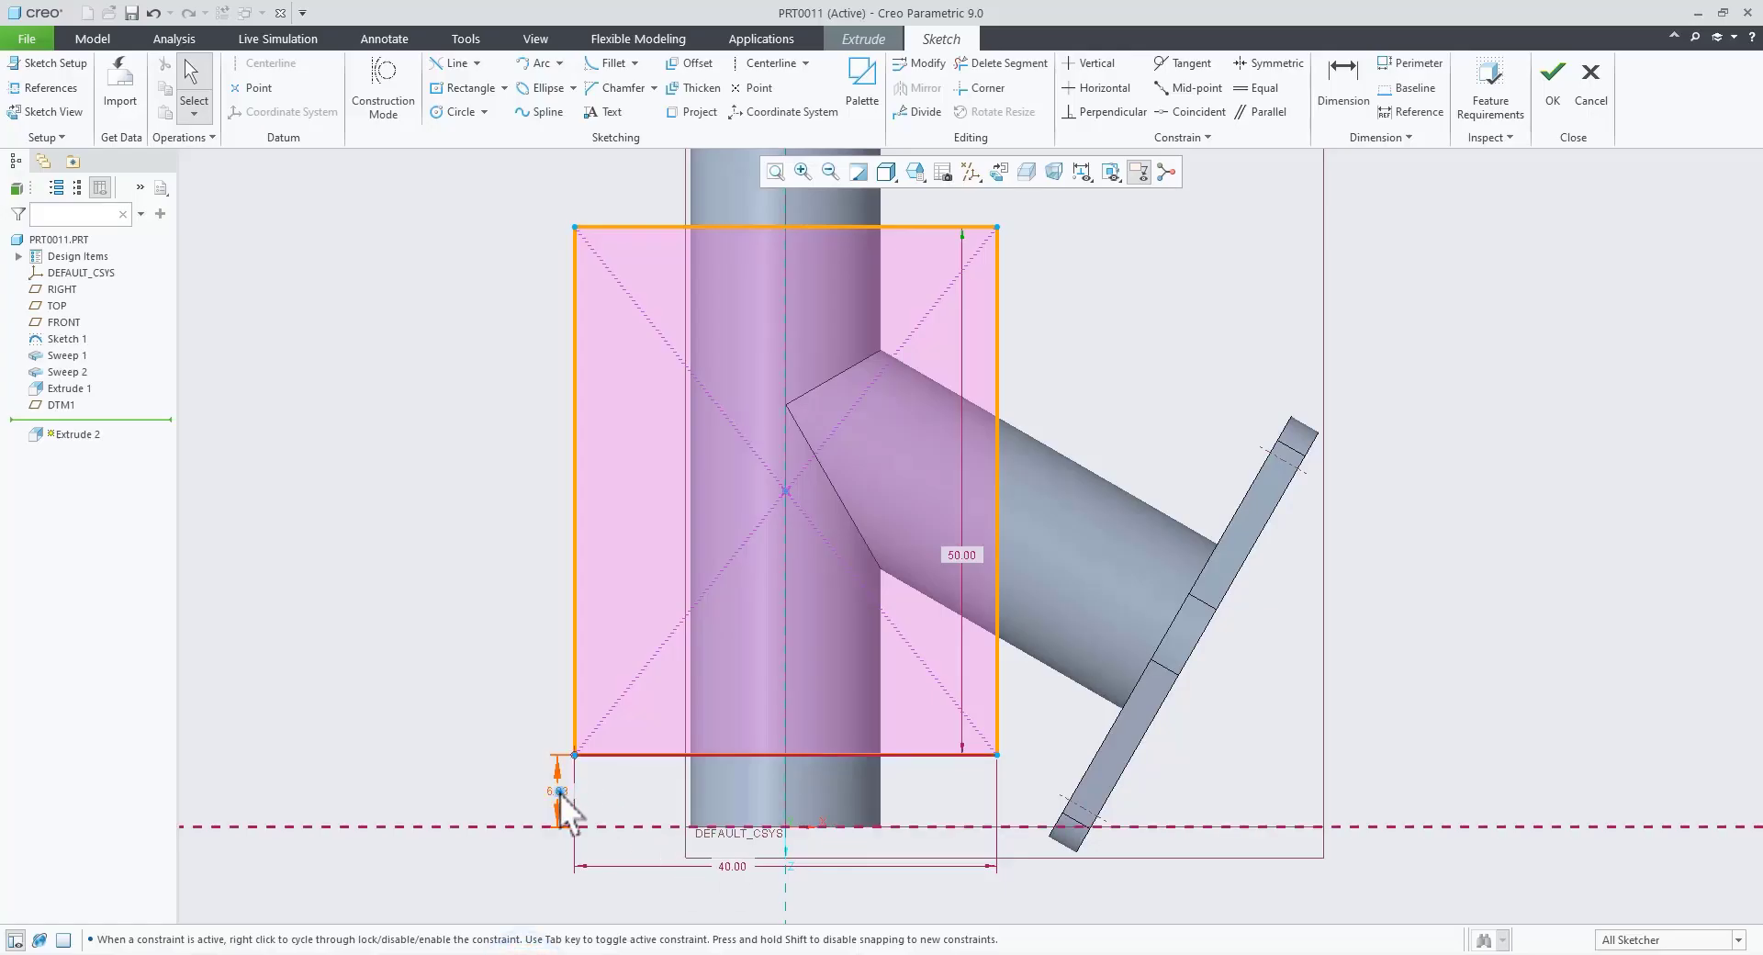
pyautogui.moveTo(561, 796); pyautogui.dragTo(481, 799)
pyautogui.doubleClick(473, 770)
pyautogui.write('10')
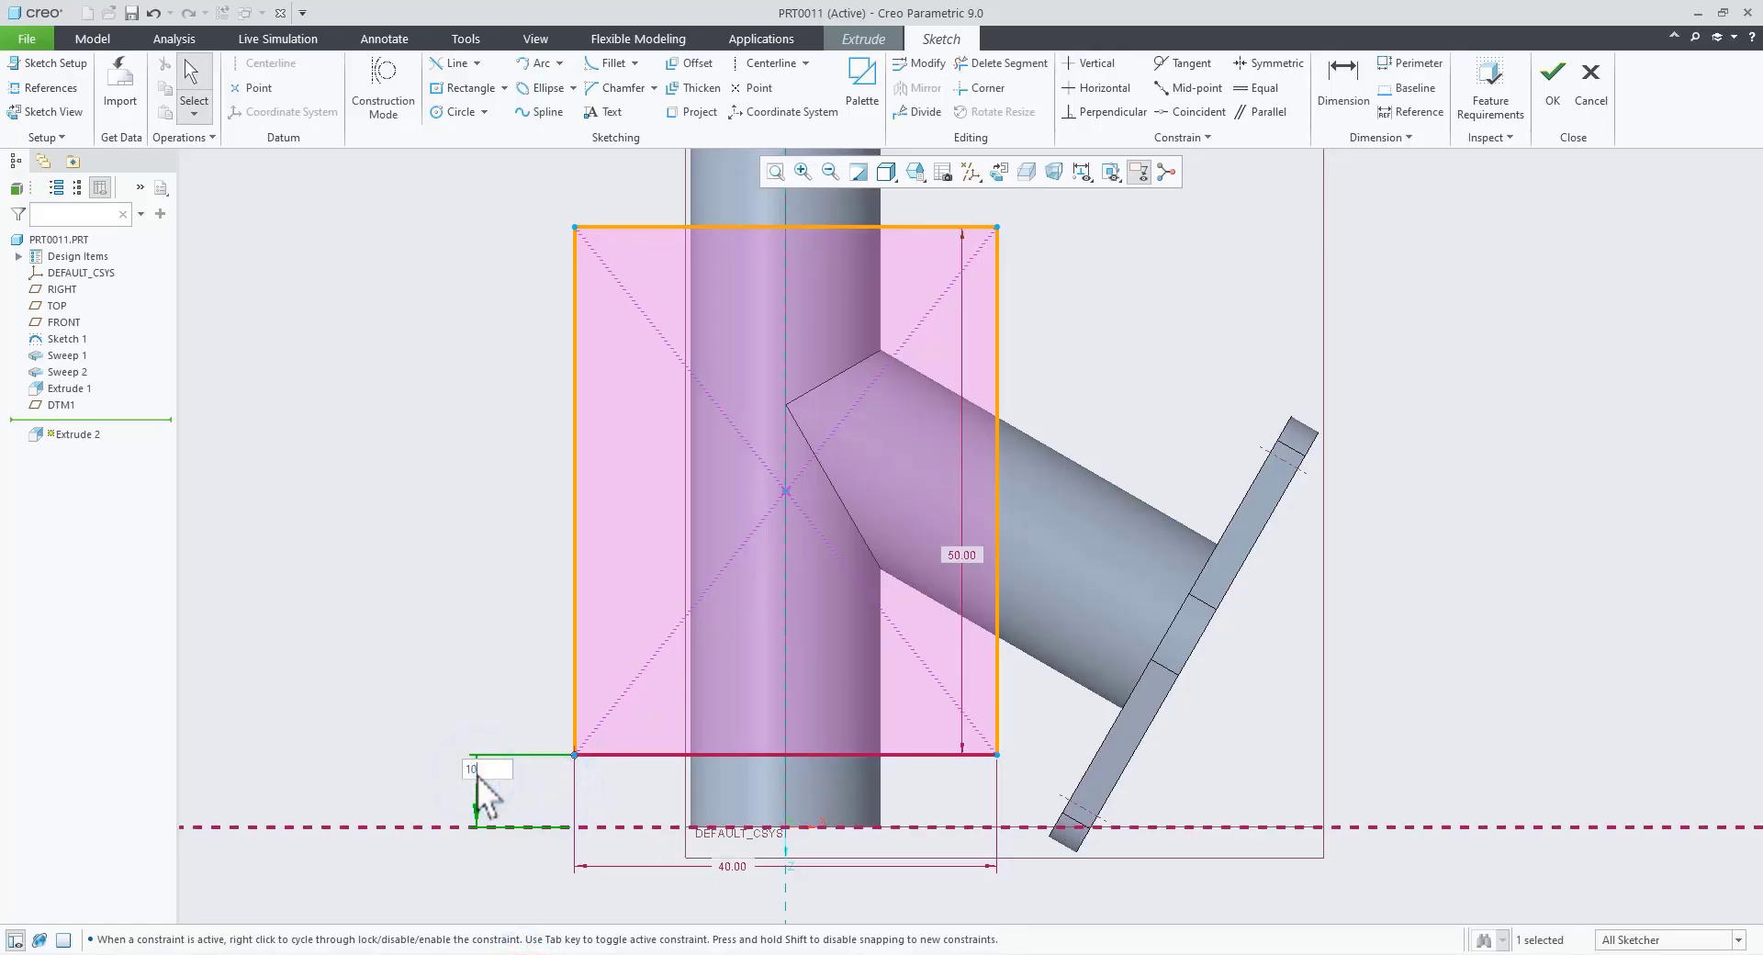
pyautogui.press('Return')
pyautogui.scroll(3, 664, 702)
pyautogui.click(872, 492)
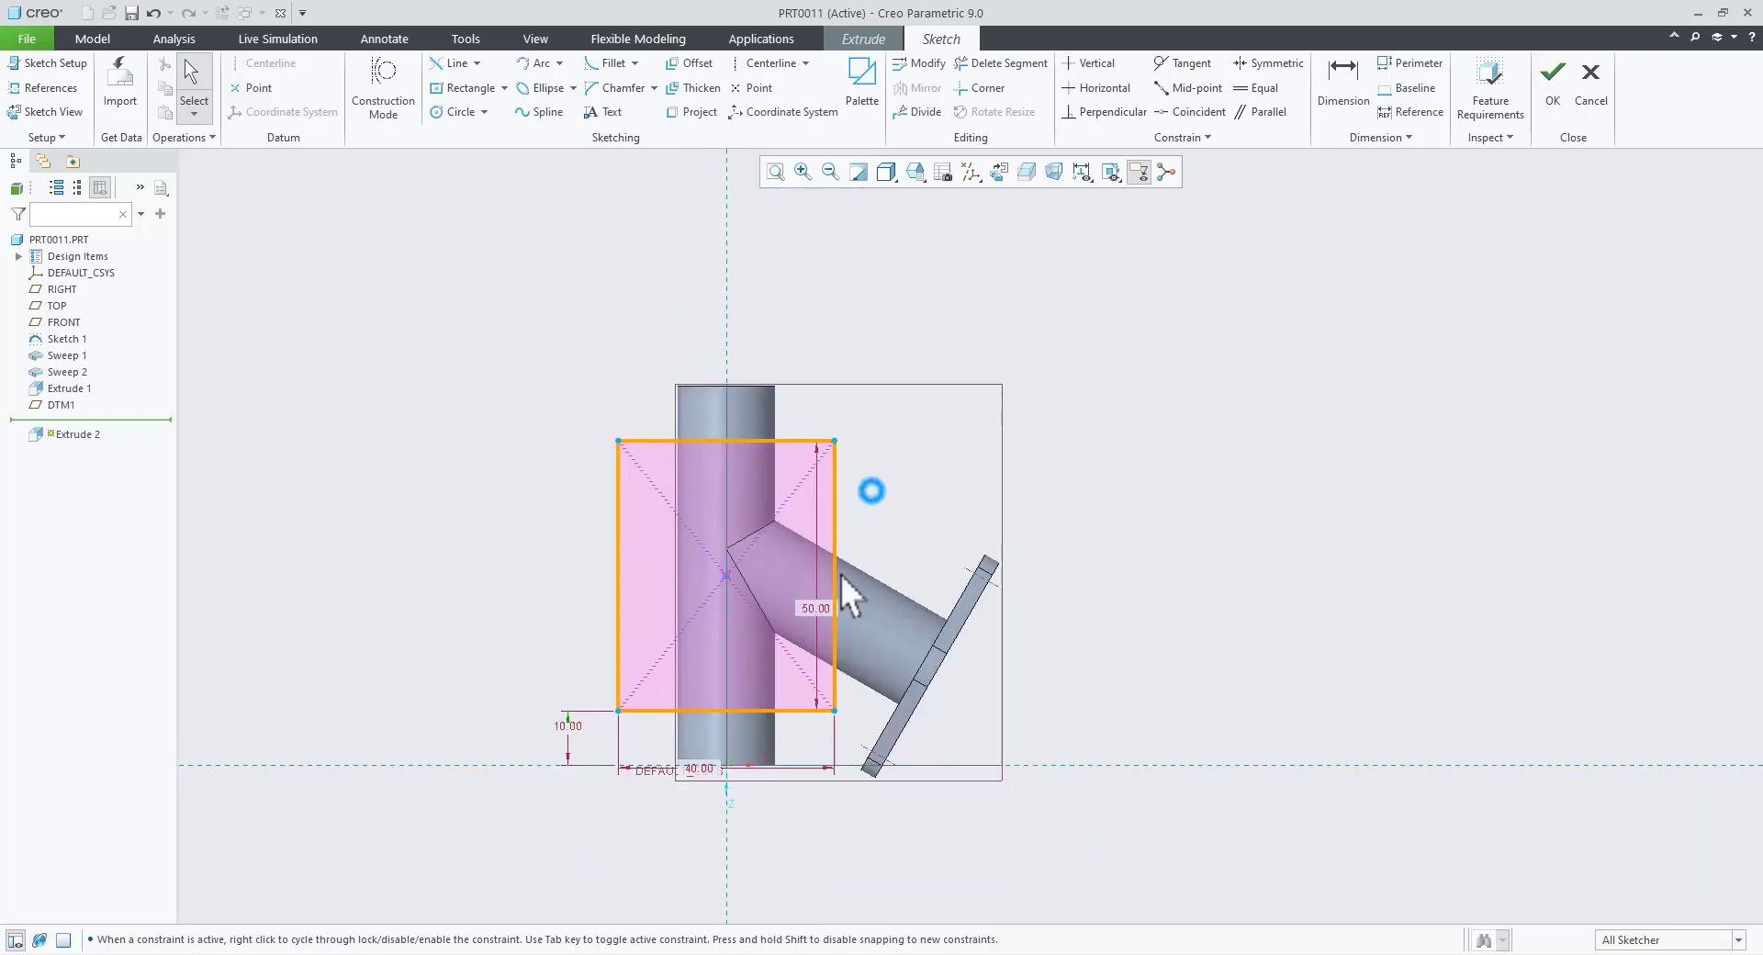
pyautogui.moveTo(818, 607); pyautogui.dragTo(577, 652)
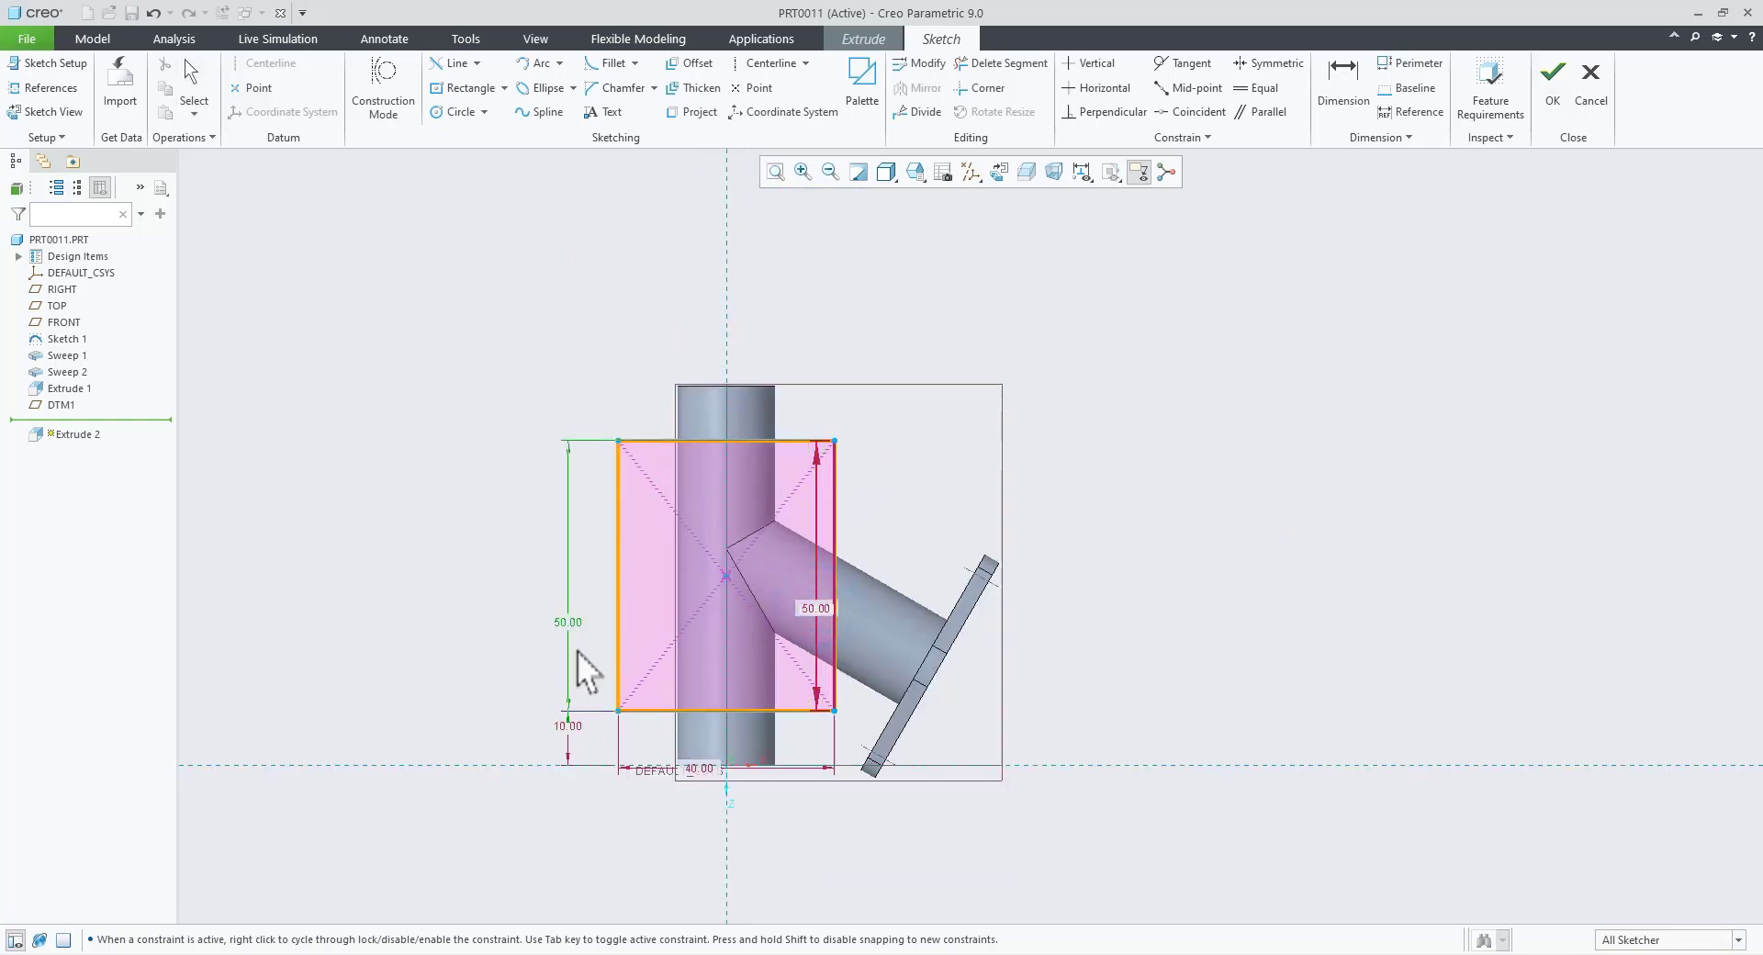
pyautogui.scroll(-1, 698, 630)
# Step: Finish the base plate sketch and extrude it 5 mm toward the main pipe, checking the thickness in Section C-C of the drawing
pyautogui.click(1552, 87)
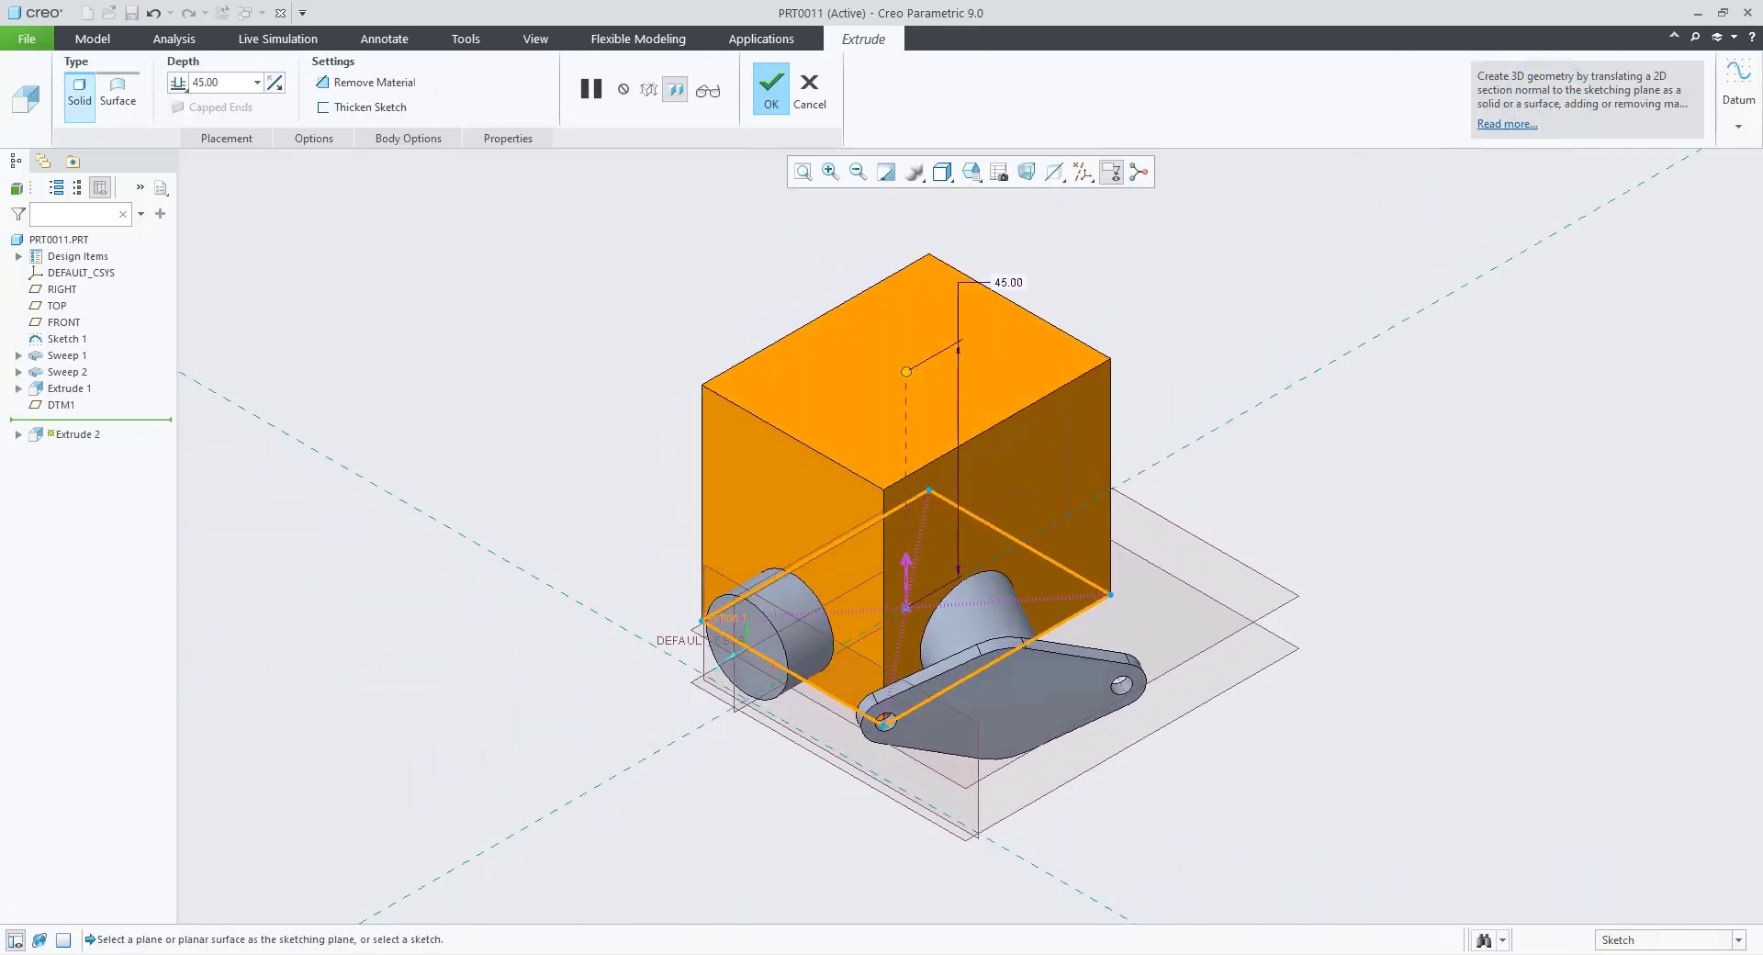
pyautogui.click(466, 954)
pyautogui.scroll(-3, 900, 478)
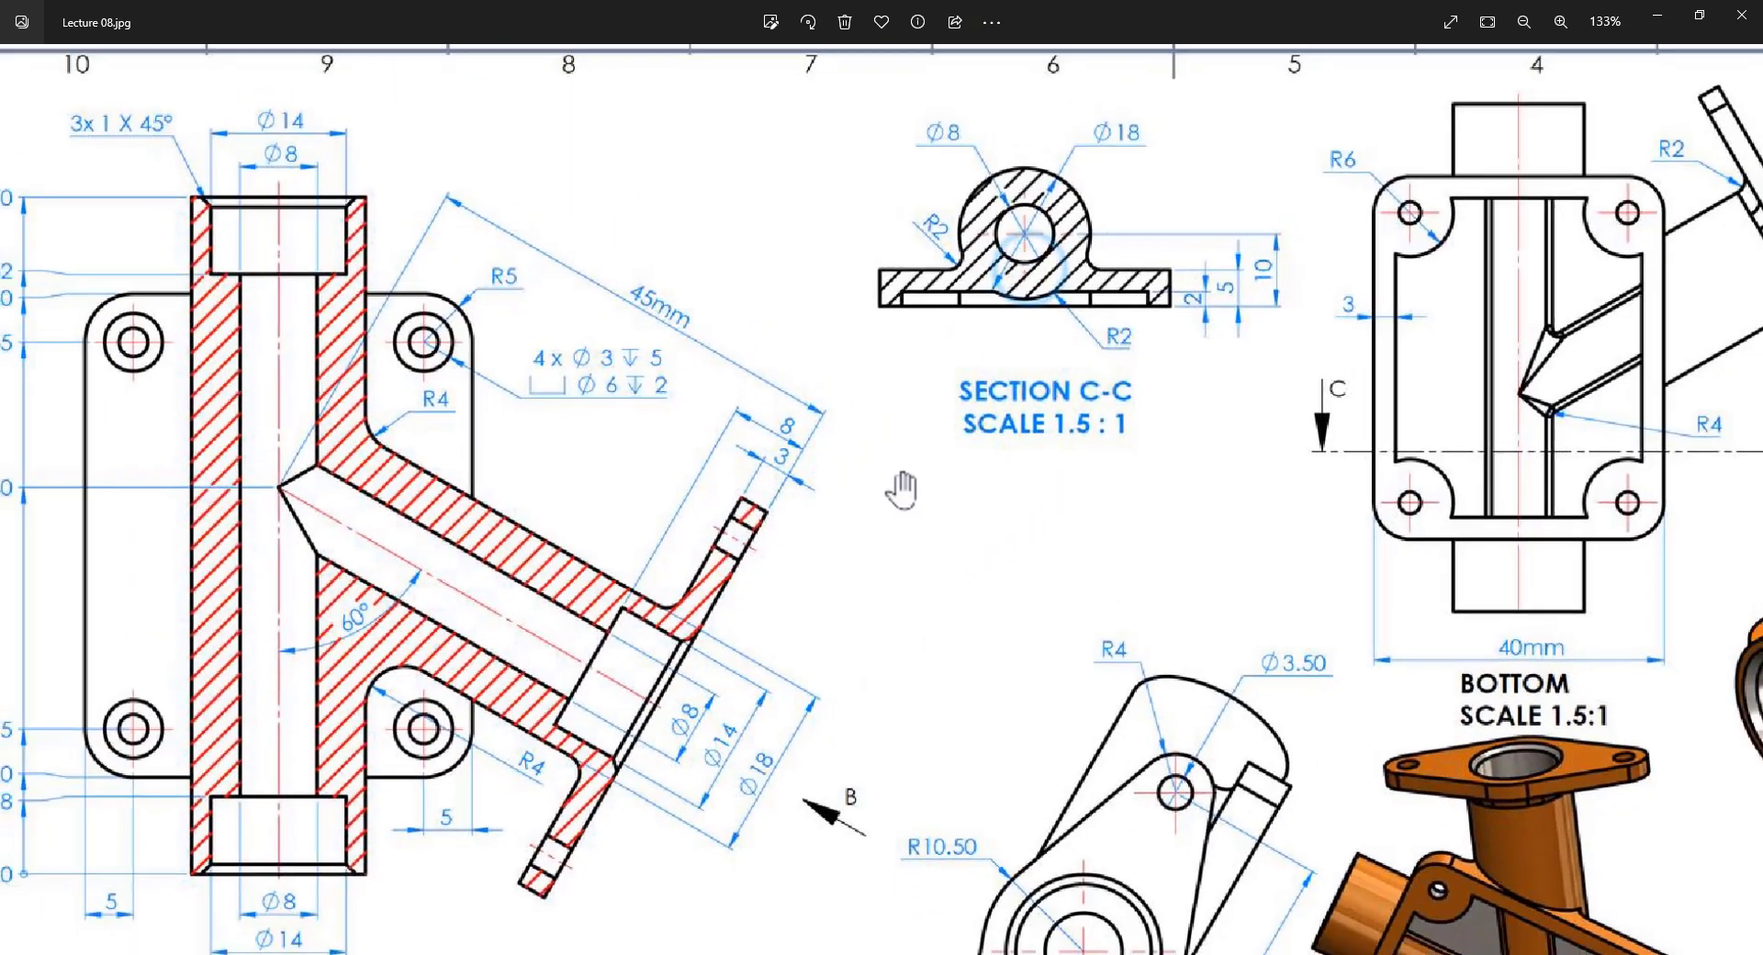
pyautogui.scroll(5, 1222, 312)
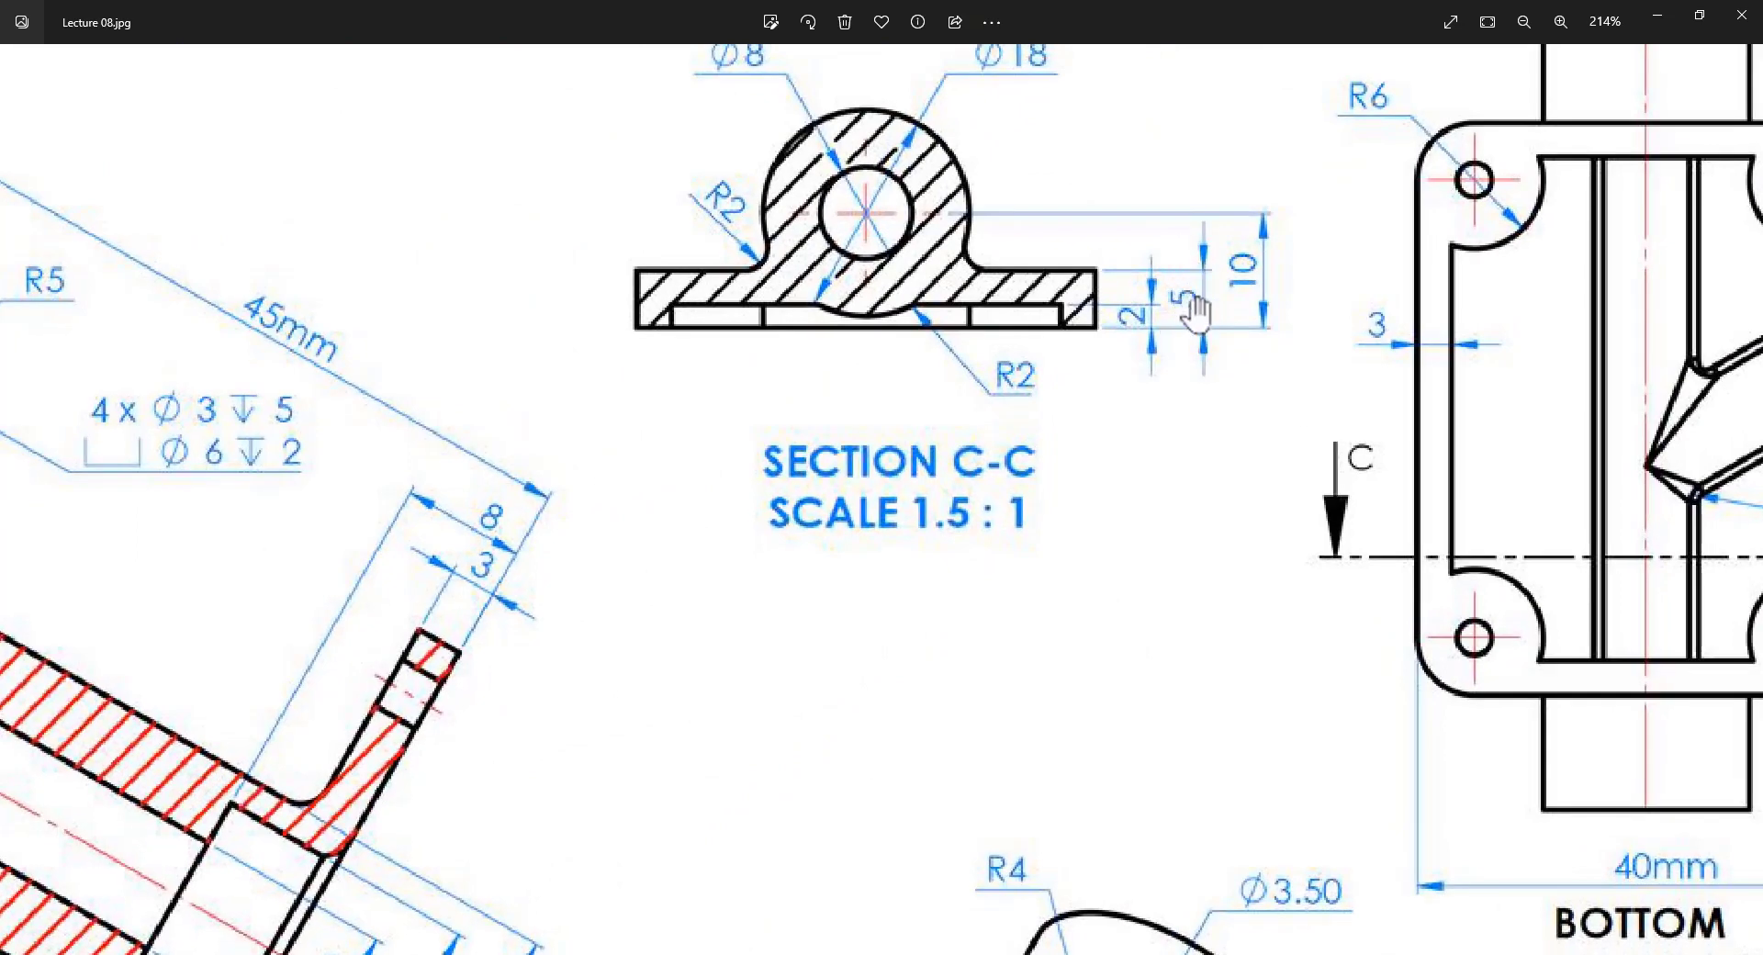
pyautogui.hotkey('alt', 'Tab')
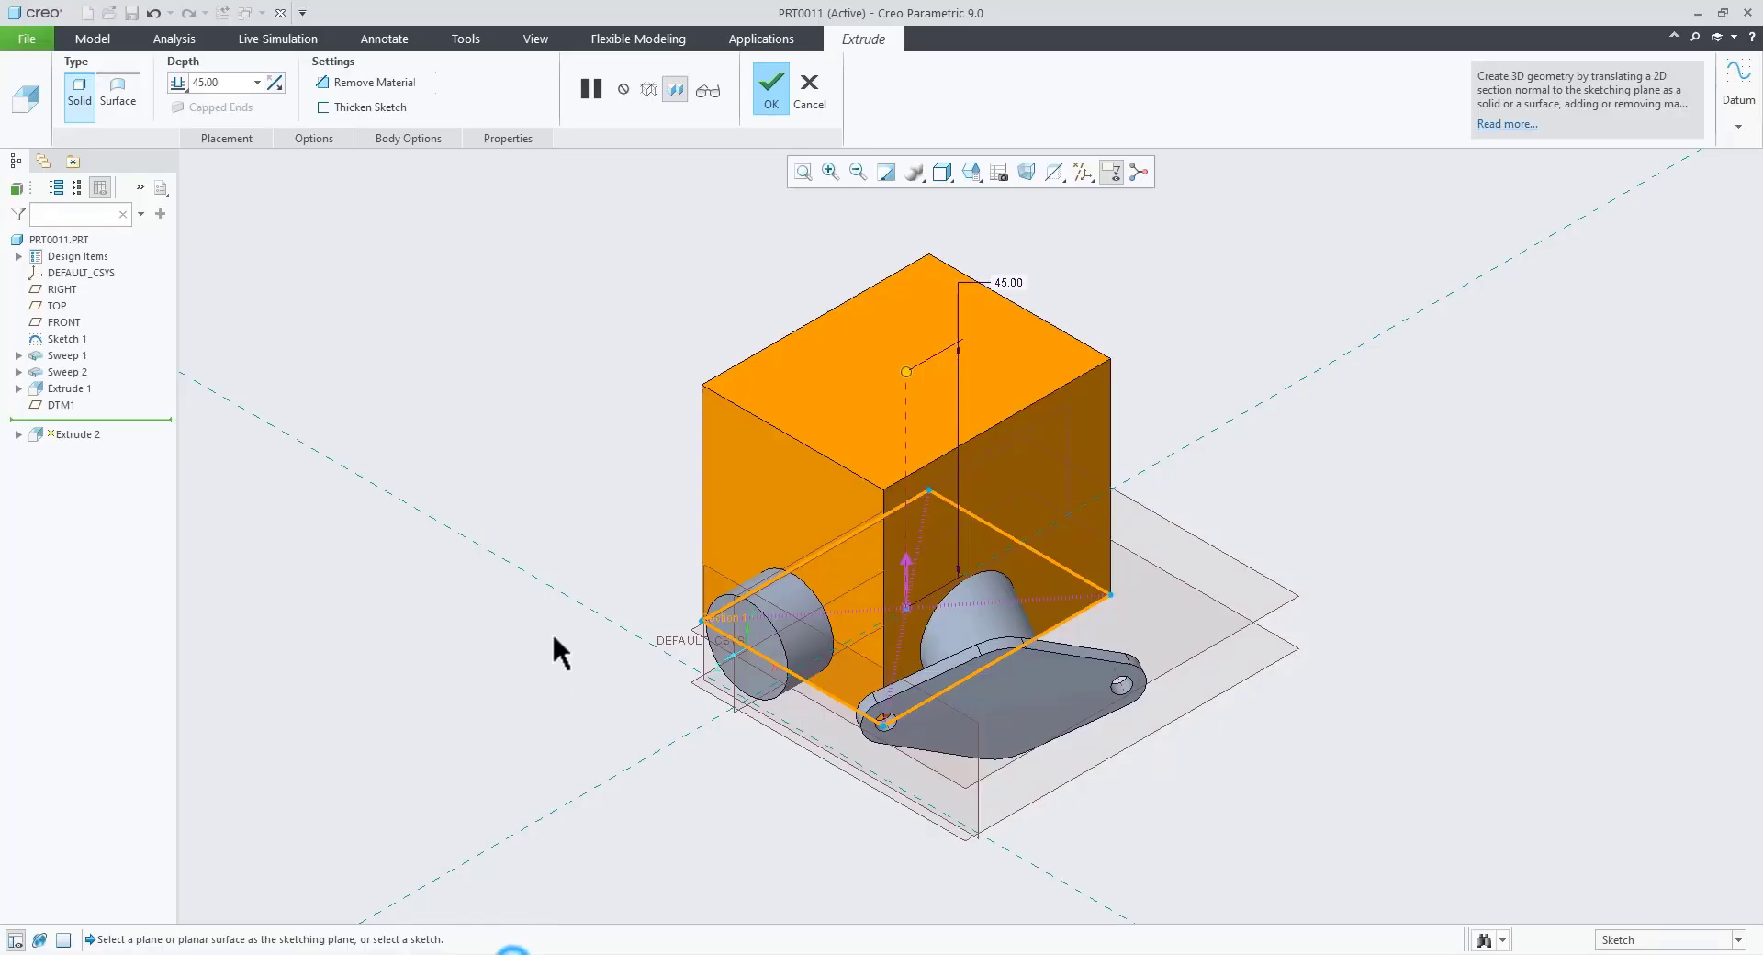
pyautogui.doubleClick(1010, 283)
pyautogui.write('5')
pyautogui.press('Return')
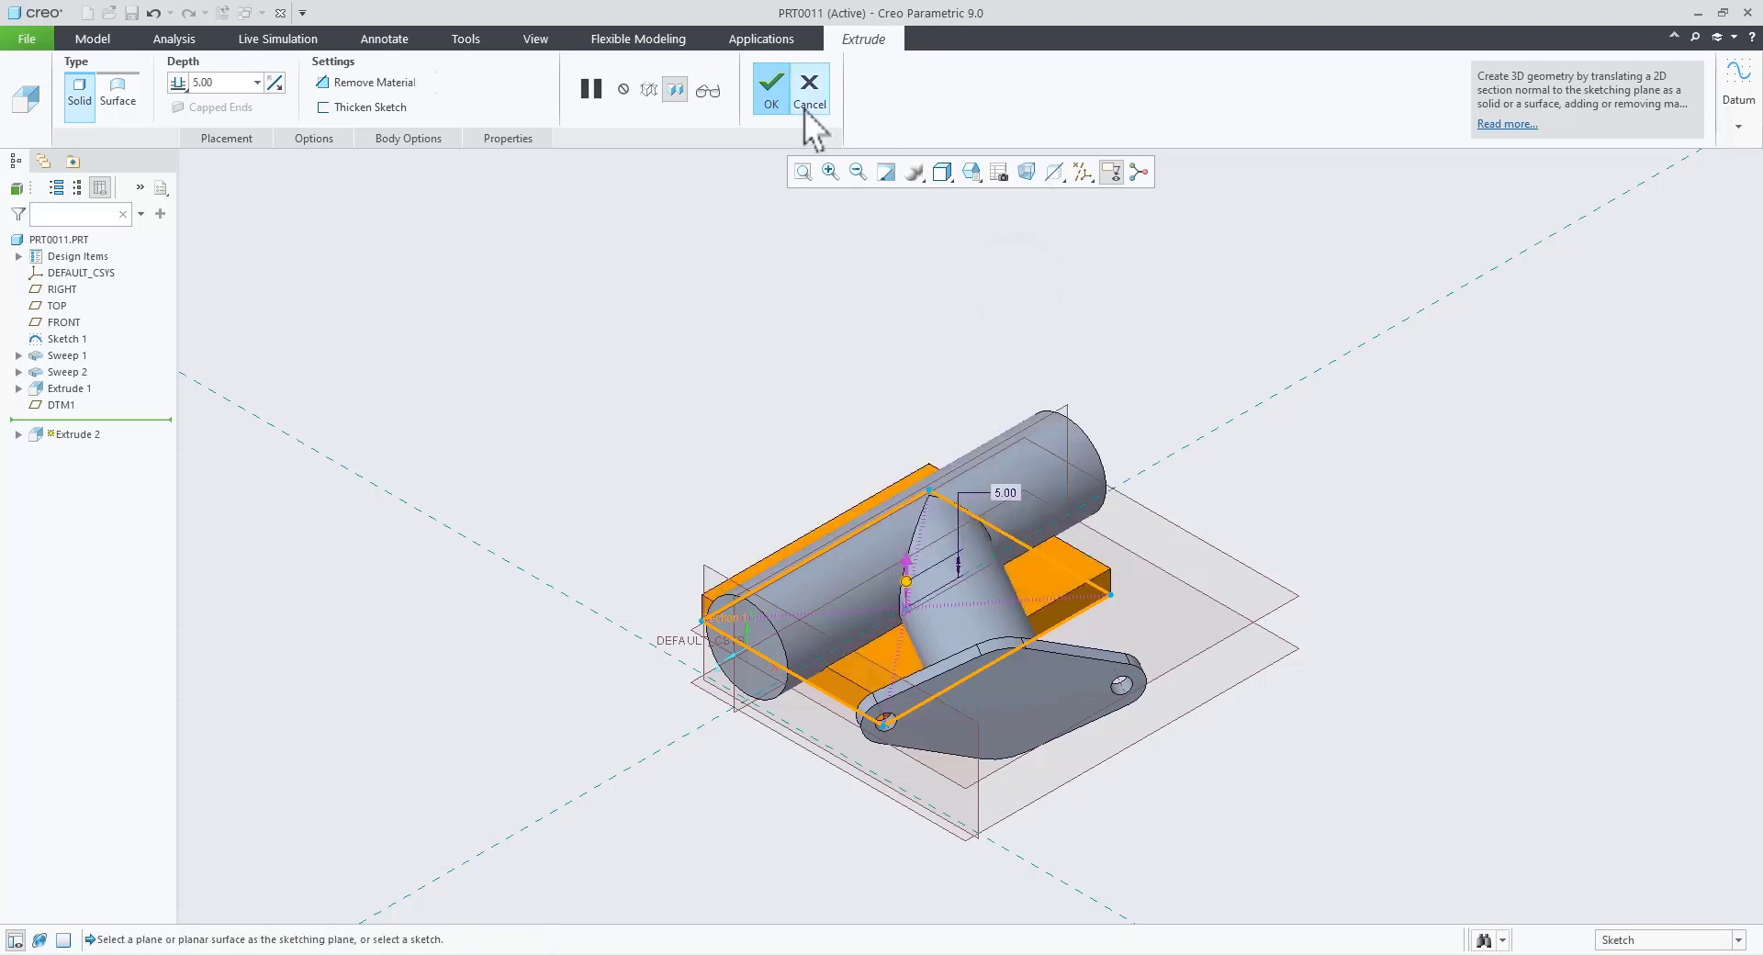
pyautogui.click(768, 87)
pyautogui.scroll(2, 1218, 302)
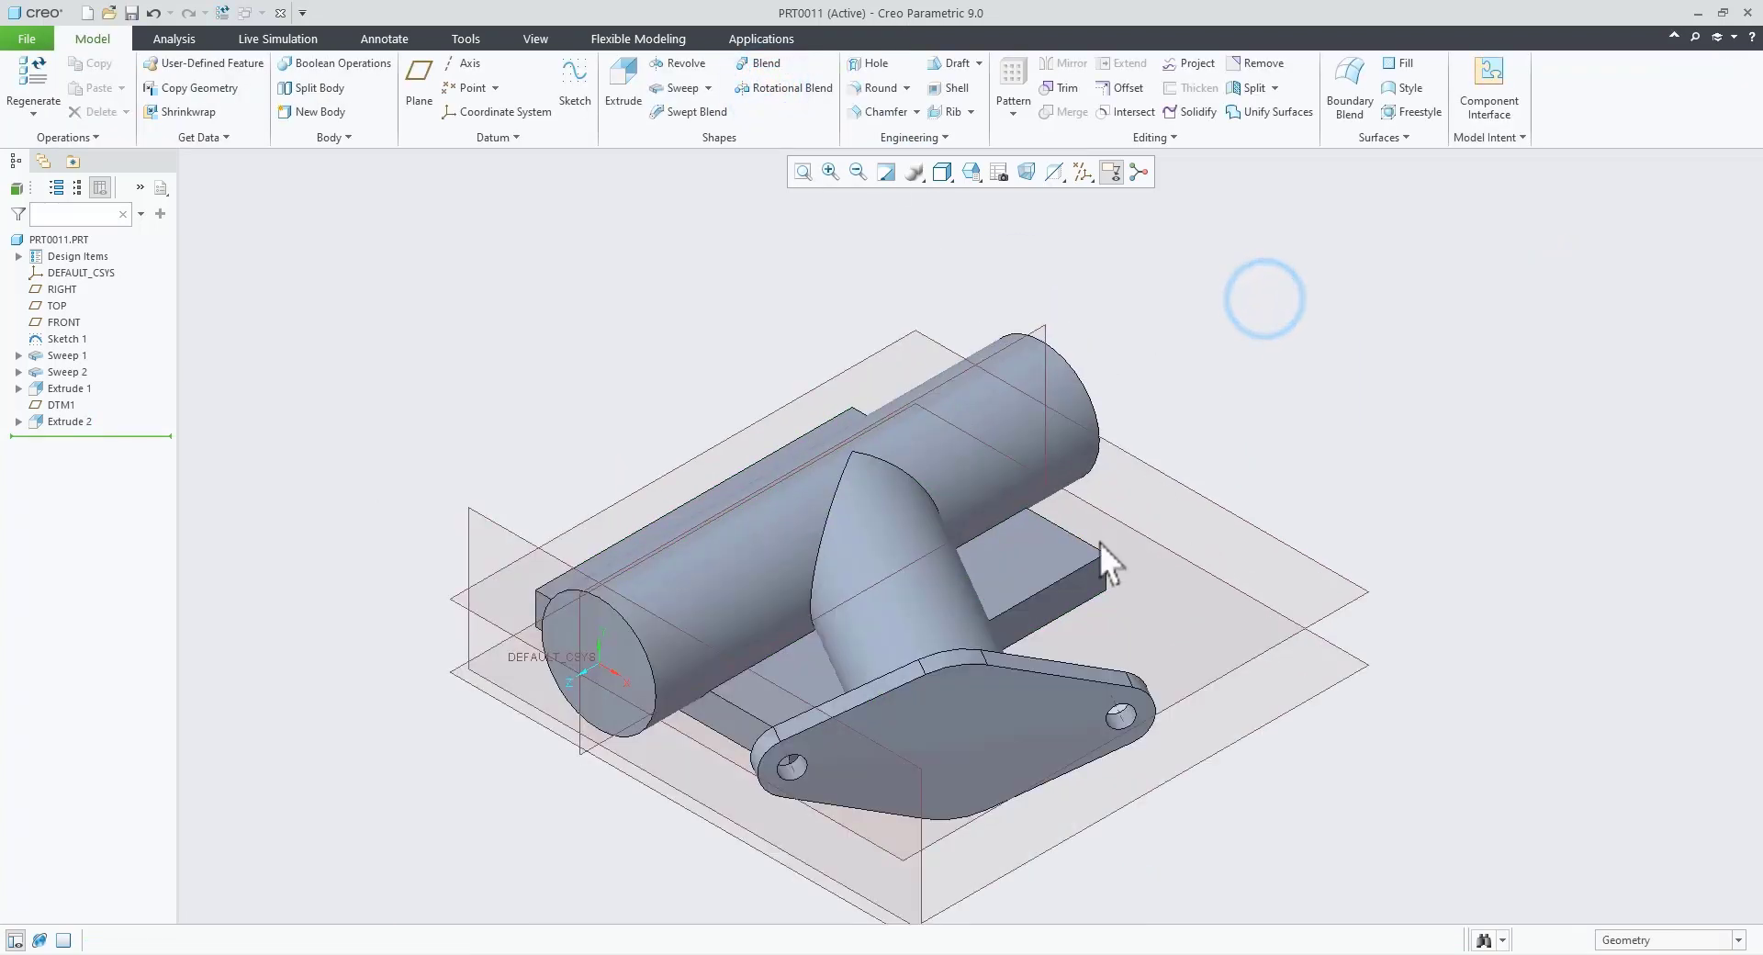
# Step: Round the base plate's four vertical corner edges with a 5 mm radius, checking the value in Section A-A of the drawing
pyautogui.moveTo(1000, 694)
pyautogui.mouseDown(button='middle')
pyautogui.moveTo(1114, 656)
pyautogui.moveTo(1016, 696)
pyautogui.moveTo(996, 739)
pyautogui.moveTo(692, 799)
pyautogui.mouseUp(button='middle')
pyautogui.moveTo(906, 763); pyautogui.dragTo(676, 861, button='middle')
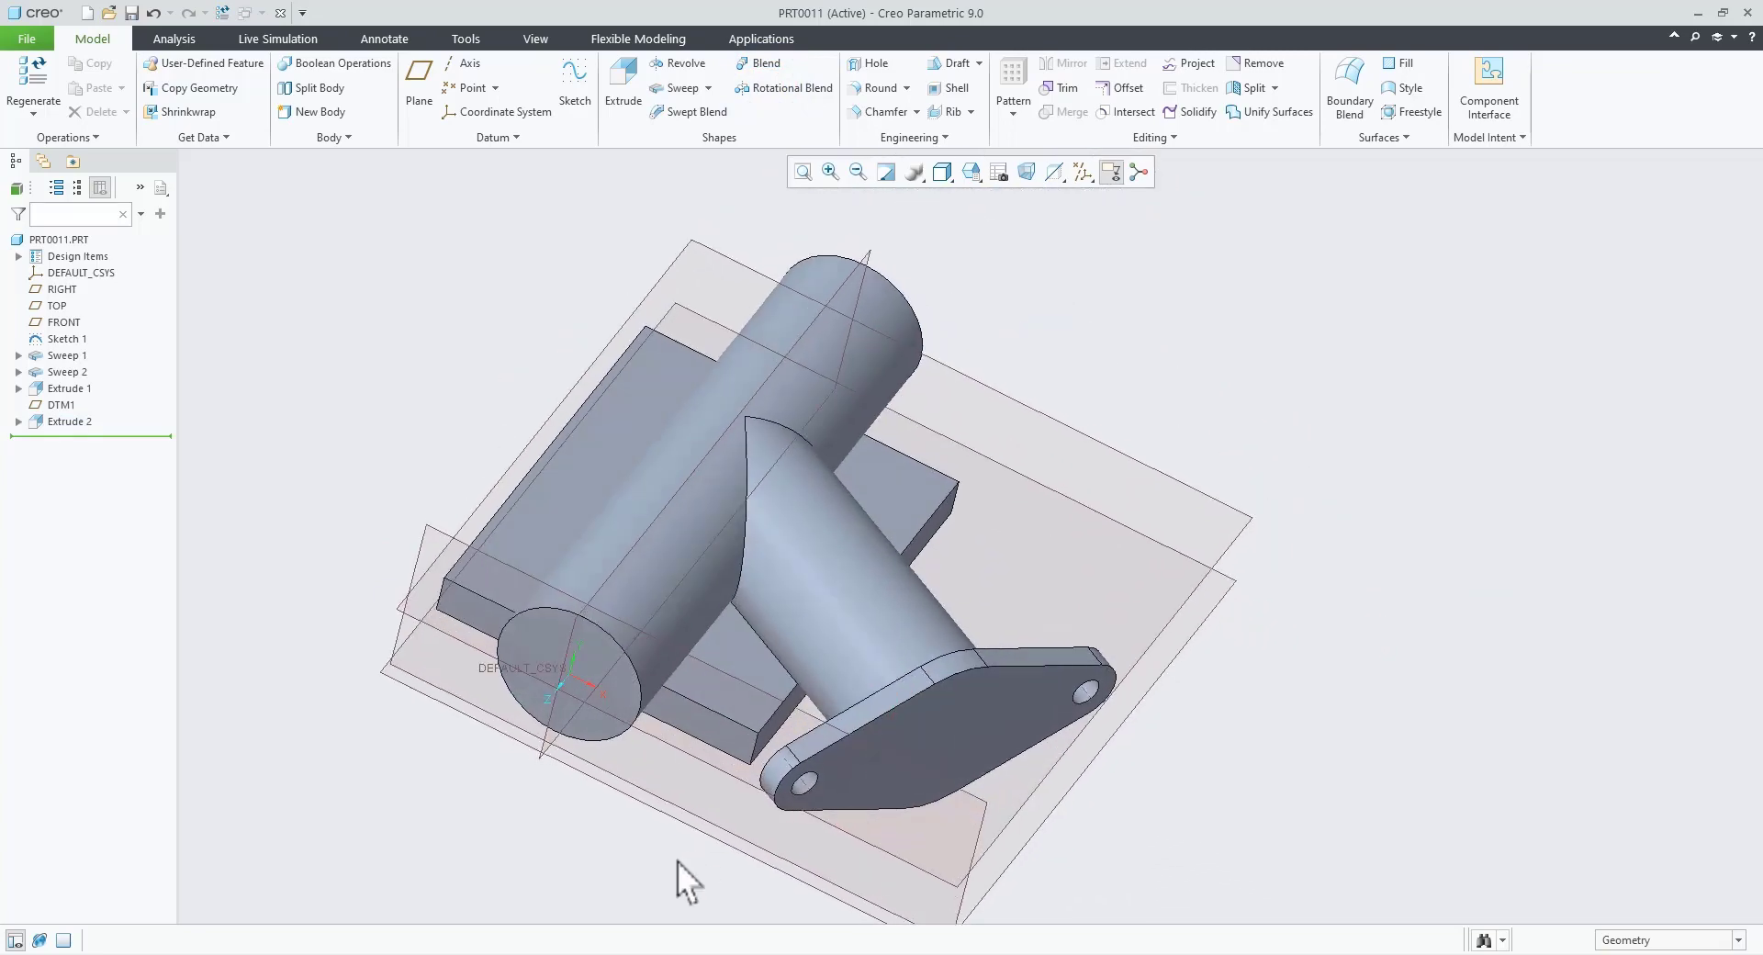
pyautogui.hotkey('alt', 'Tab')
pyautogui.scroll(-3, 840, 485)
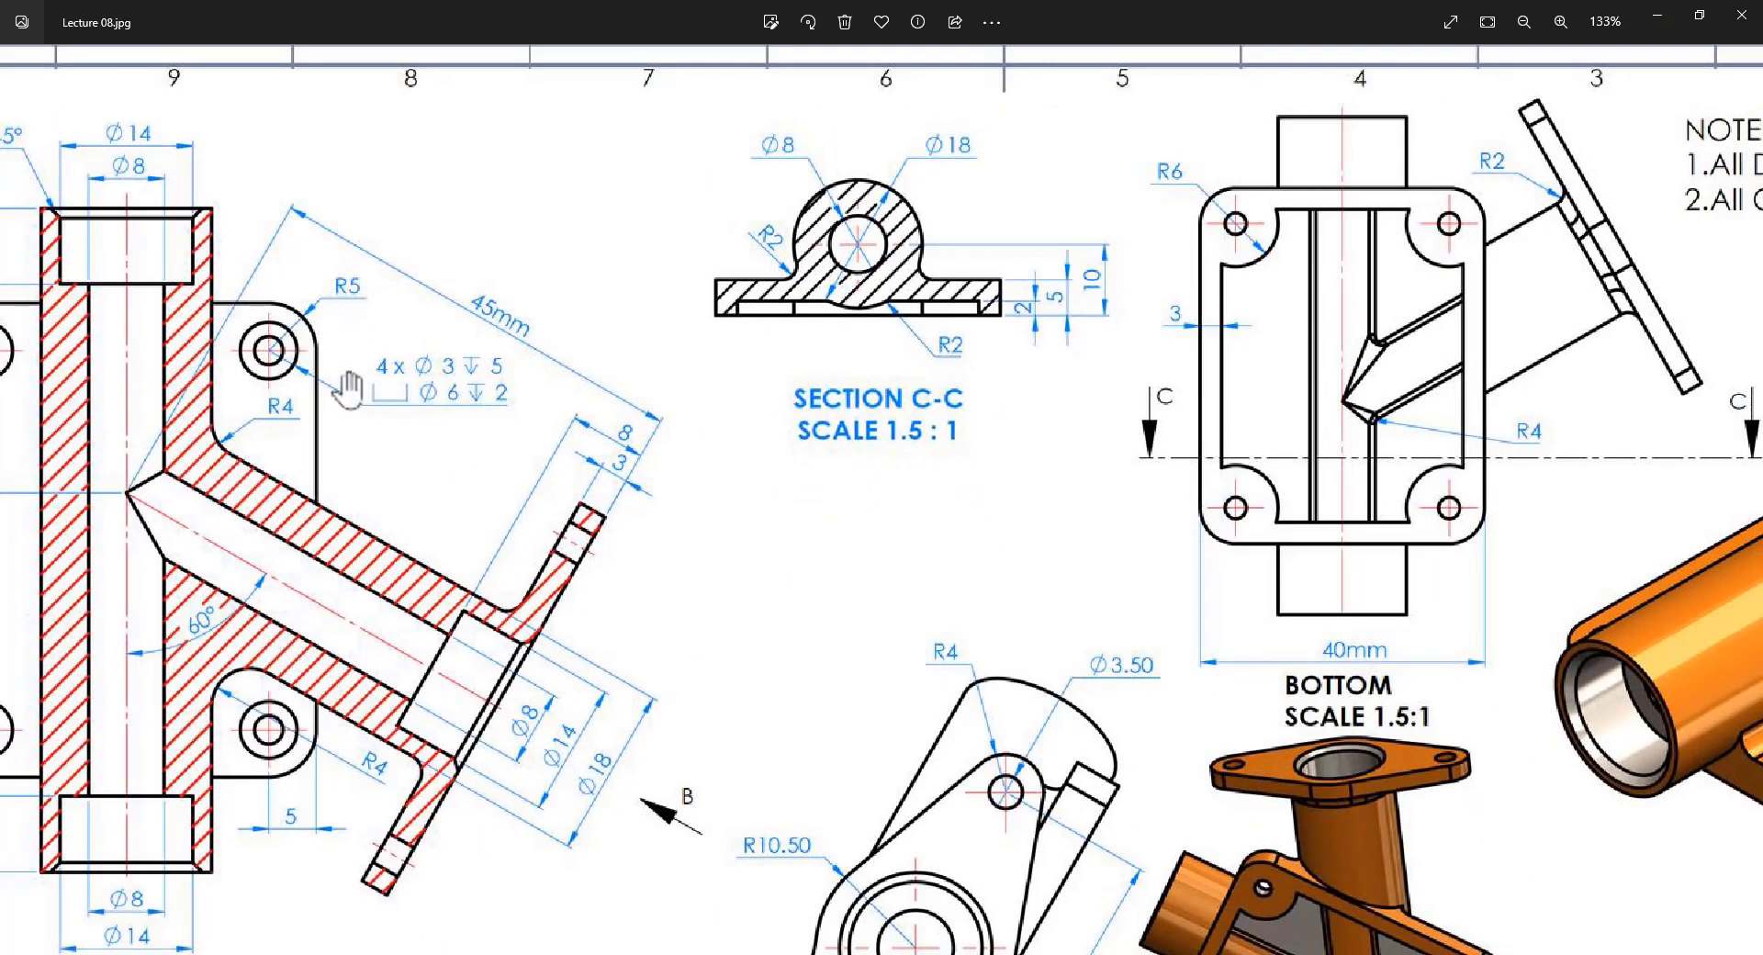
pyautogui.moveTo(347, 390); pyautogui.dragTo(780, 375)
pyautogui.scroll(1, 601, 249)
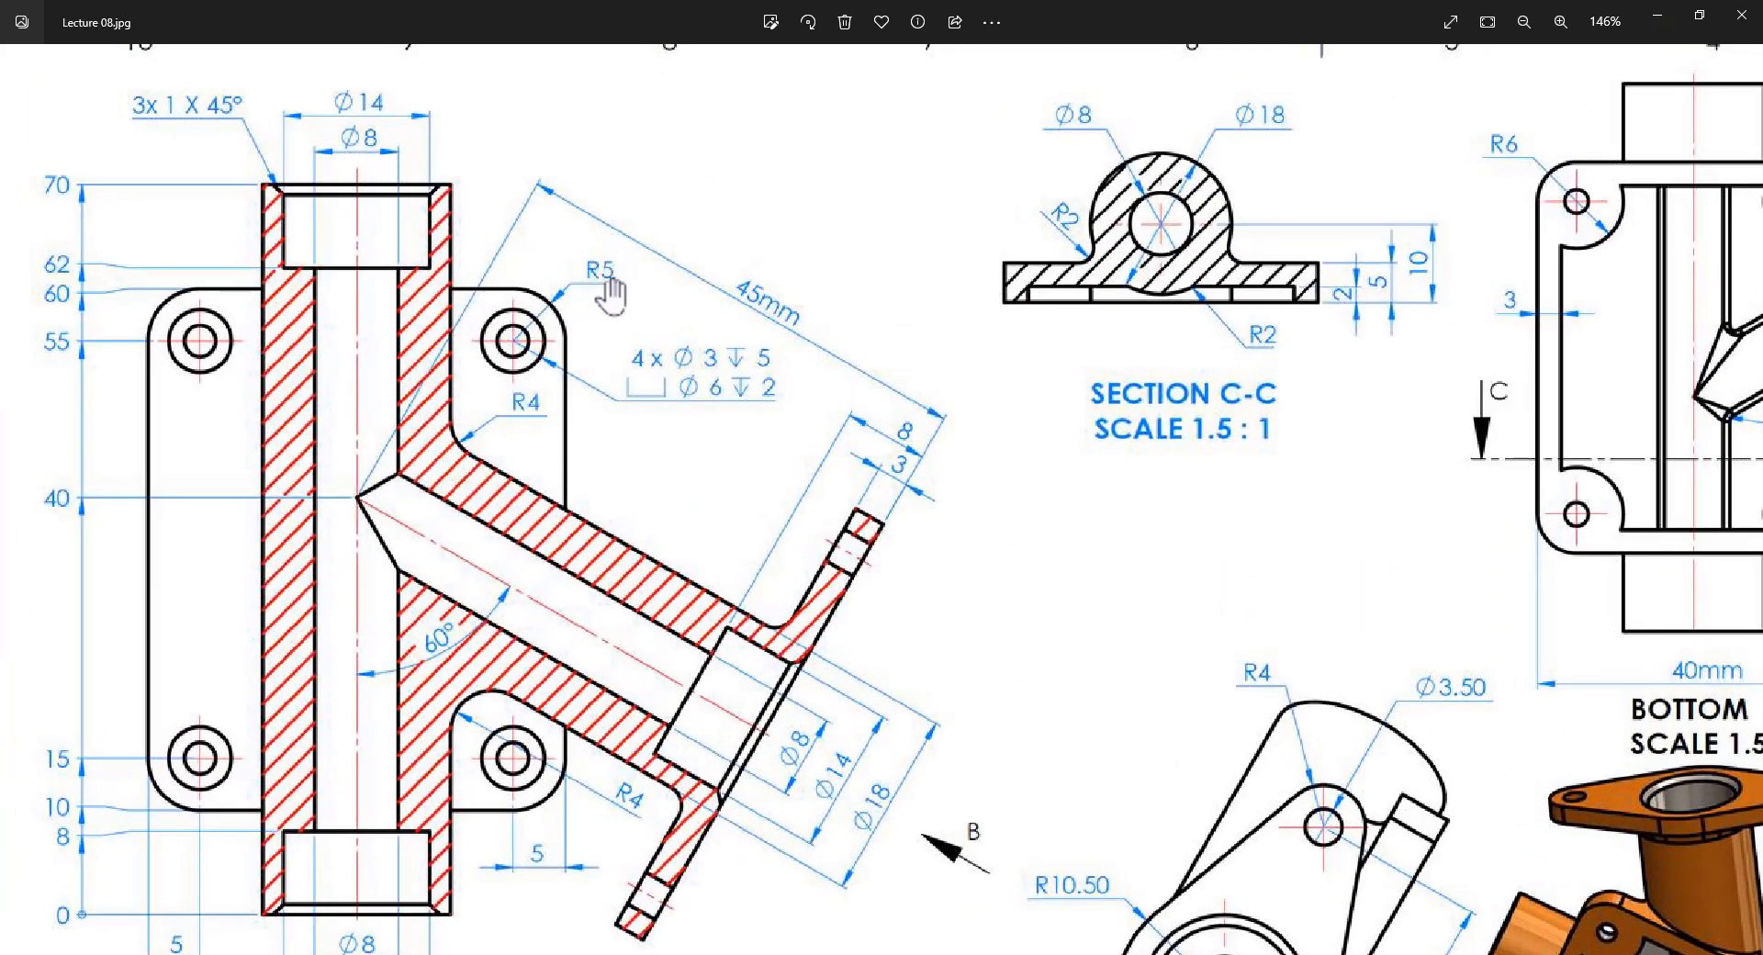
pyautogui.hotkey('alt', 'Tab')
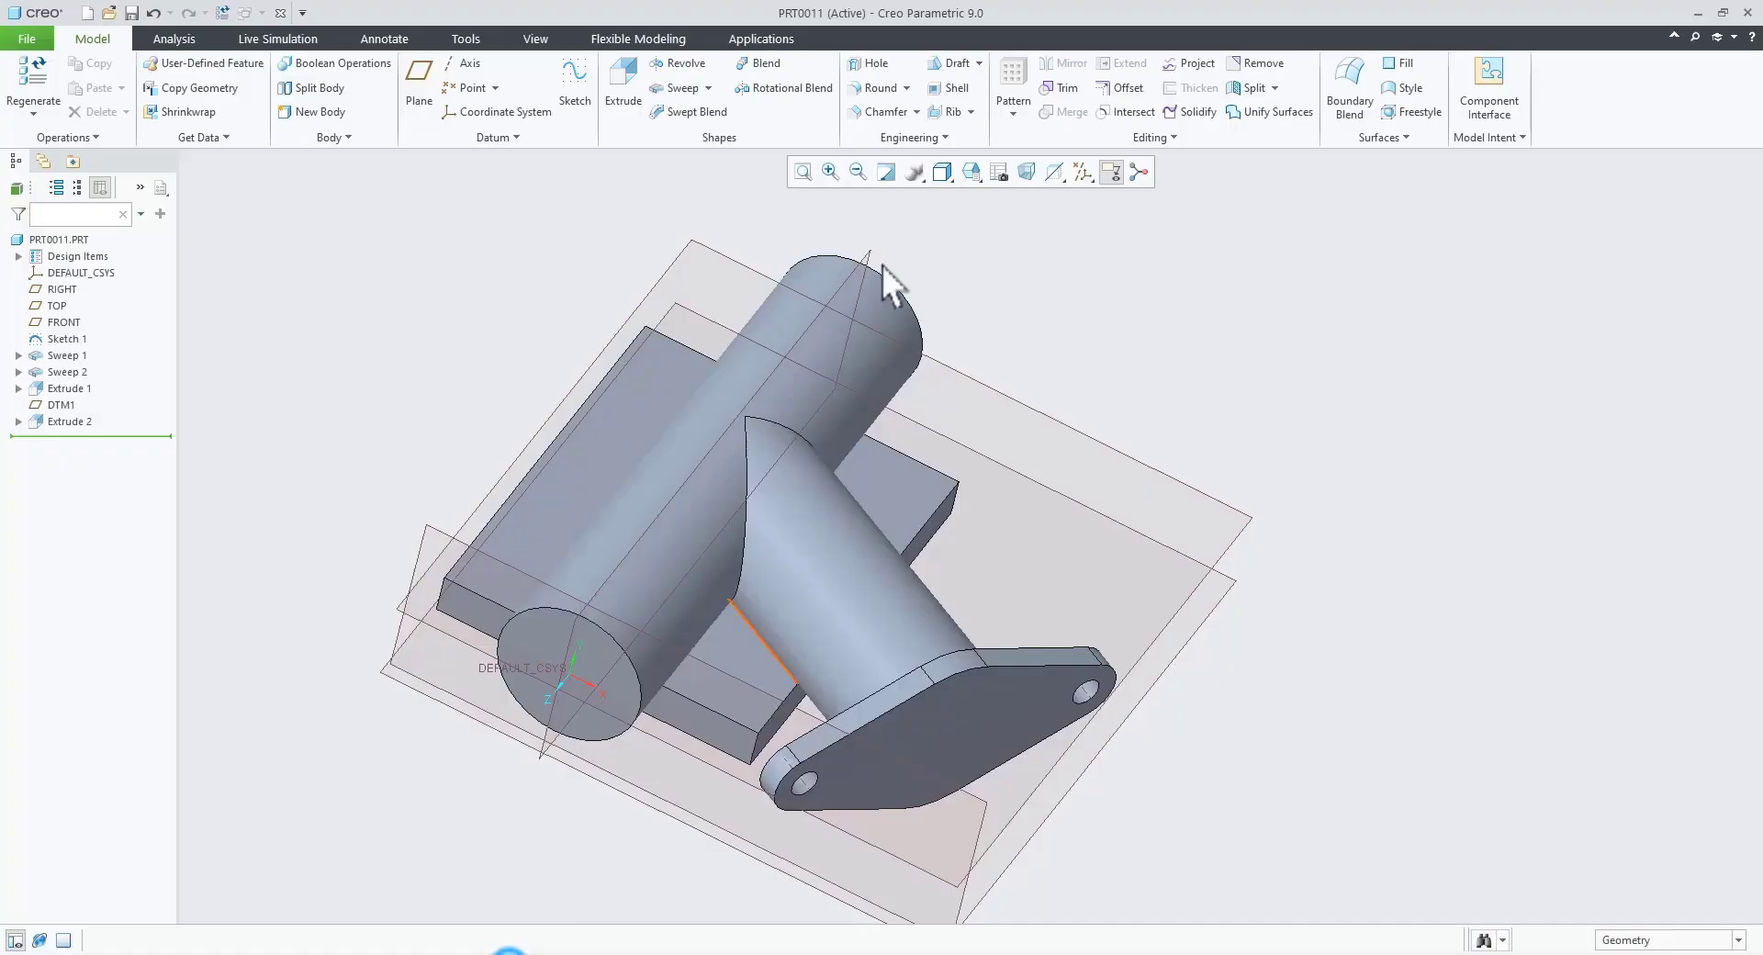
pyautogui.click(868, 92)
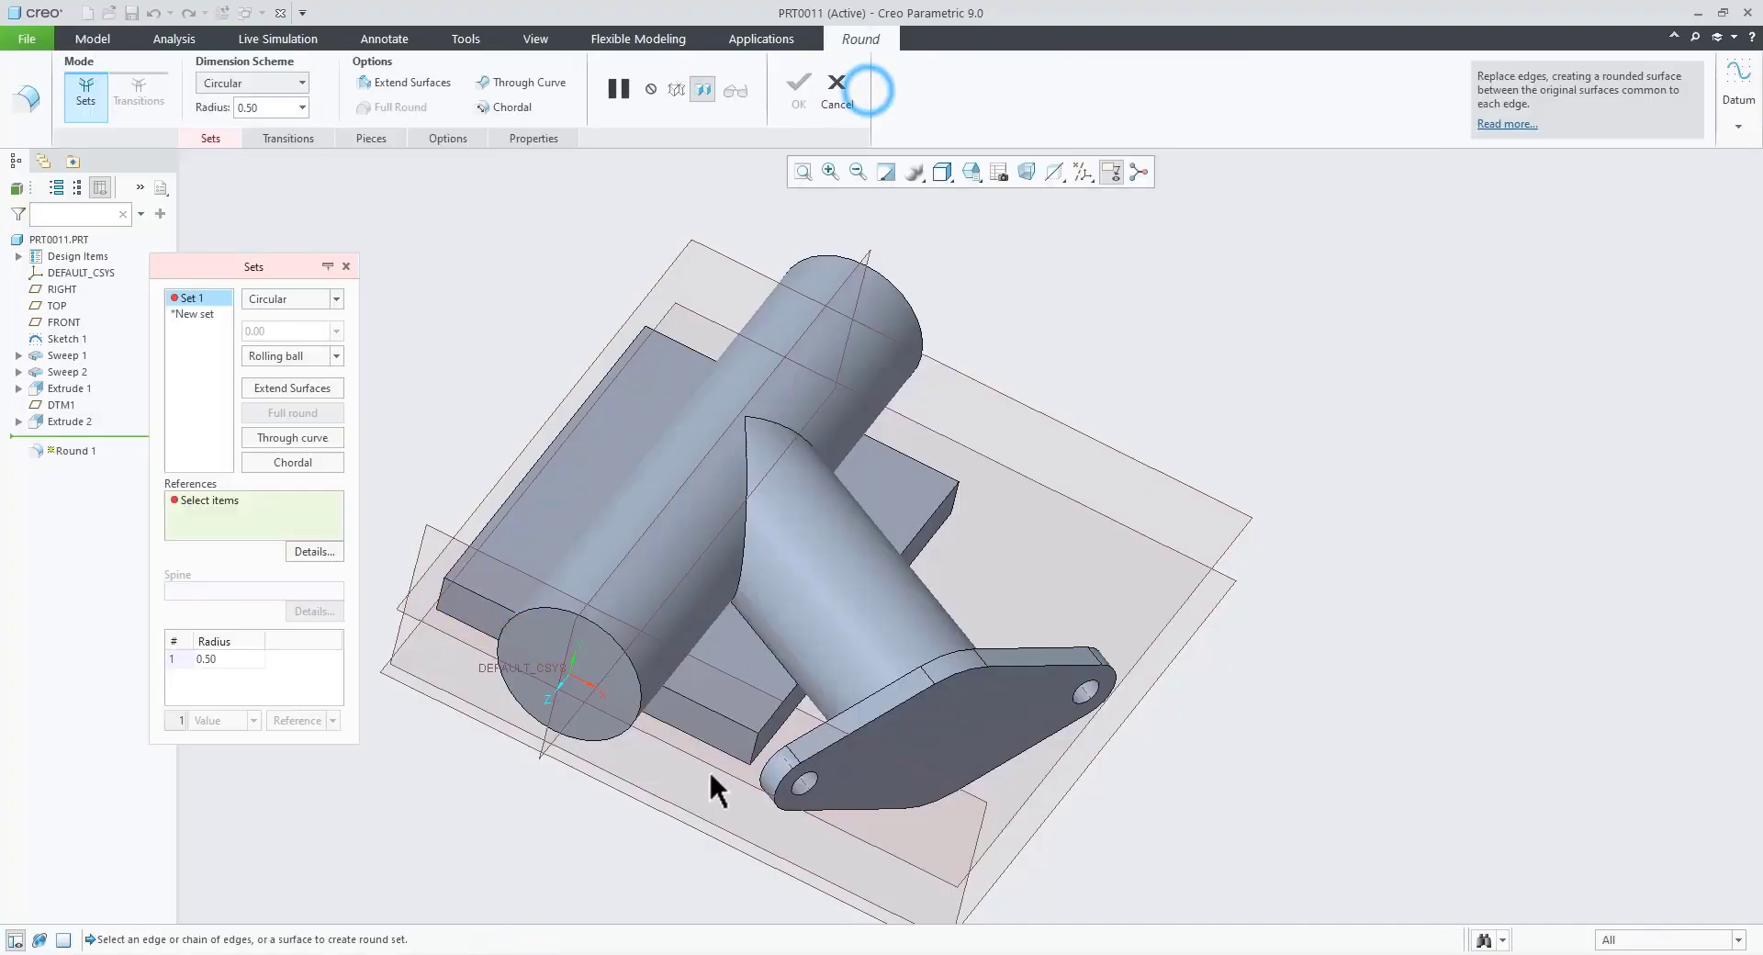
pyautogui.click(754, 744)
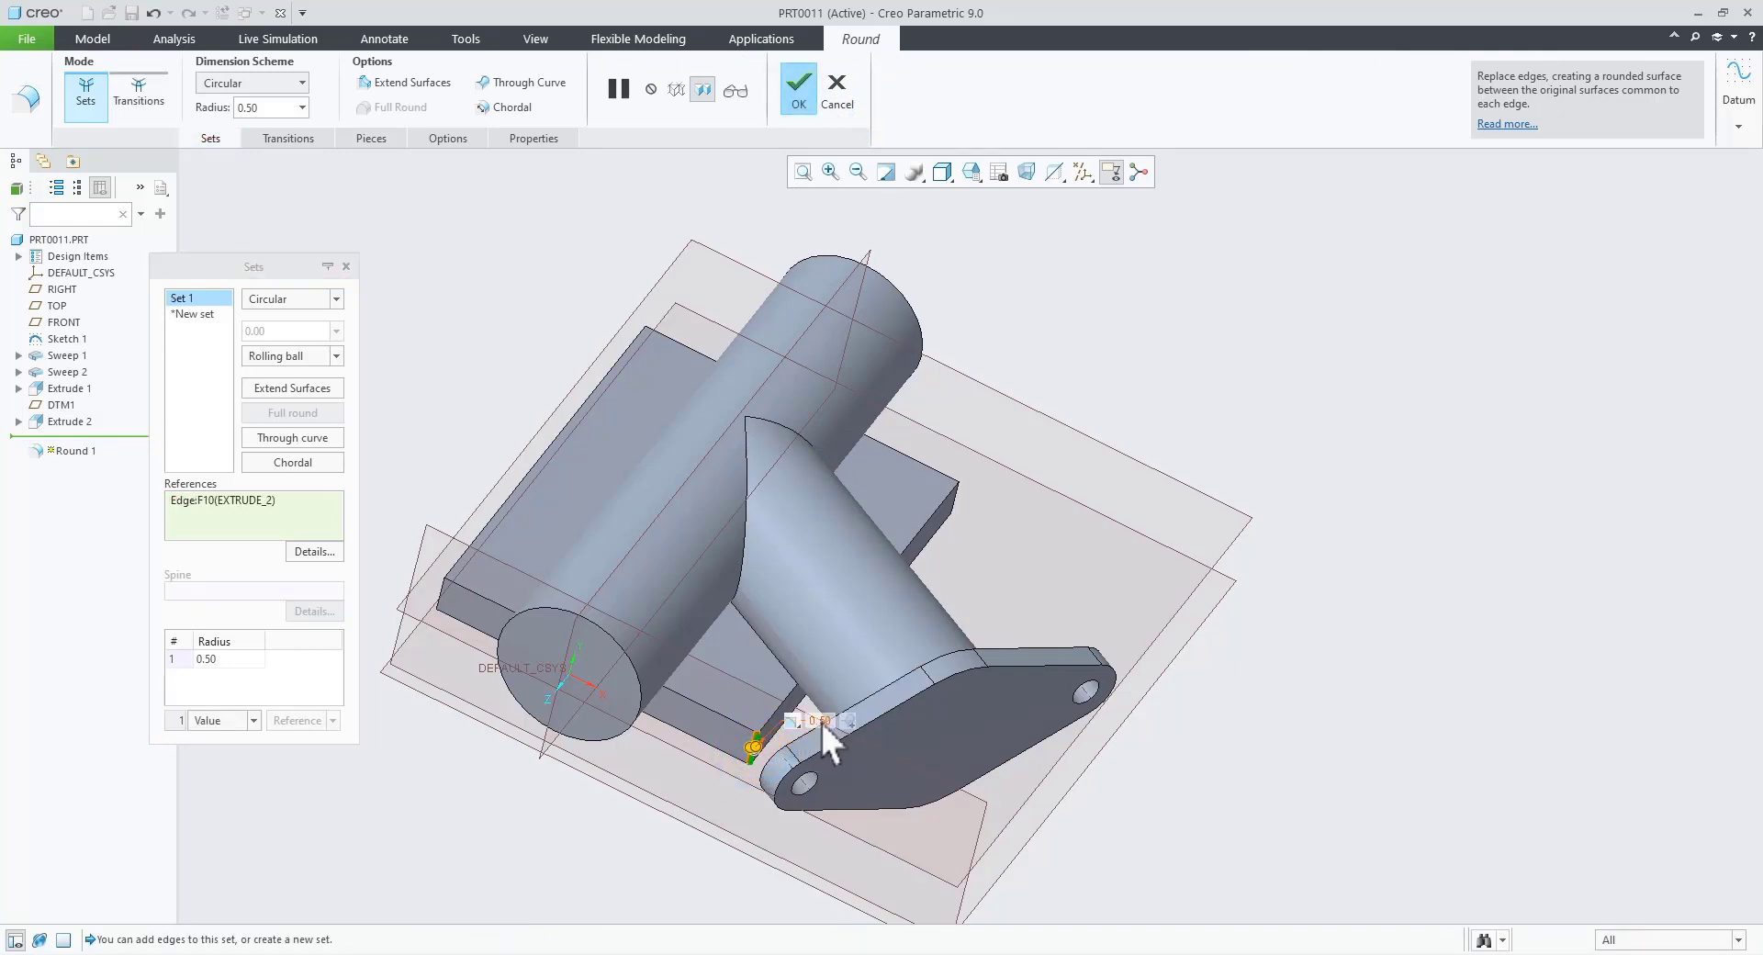
pyautogui.write('5')
pyautogui.press('Return')
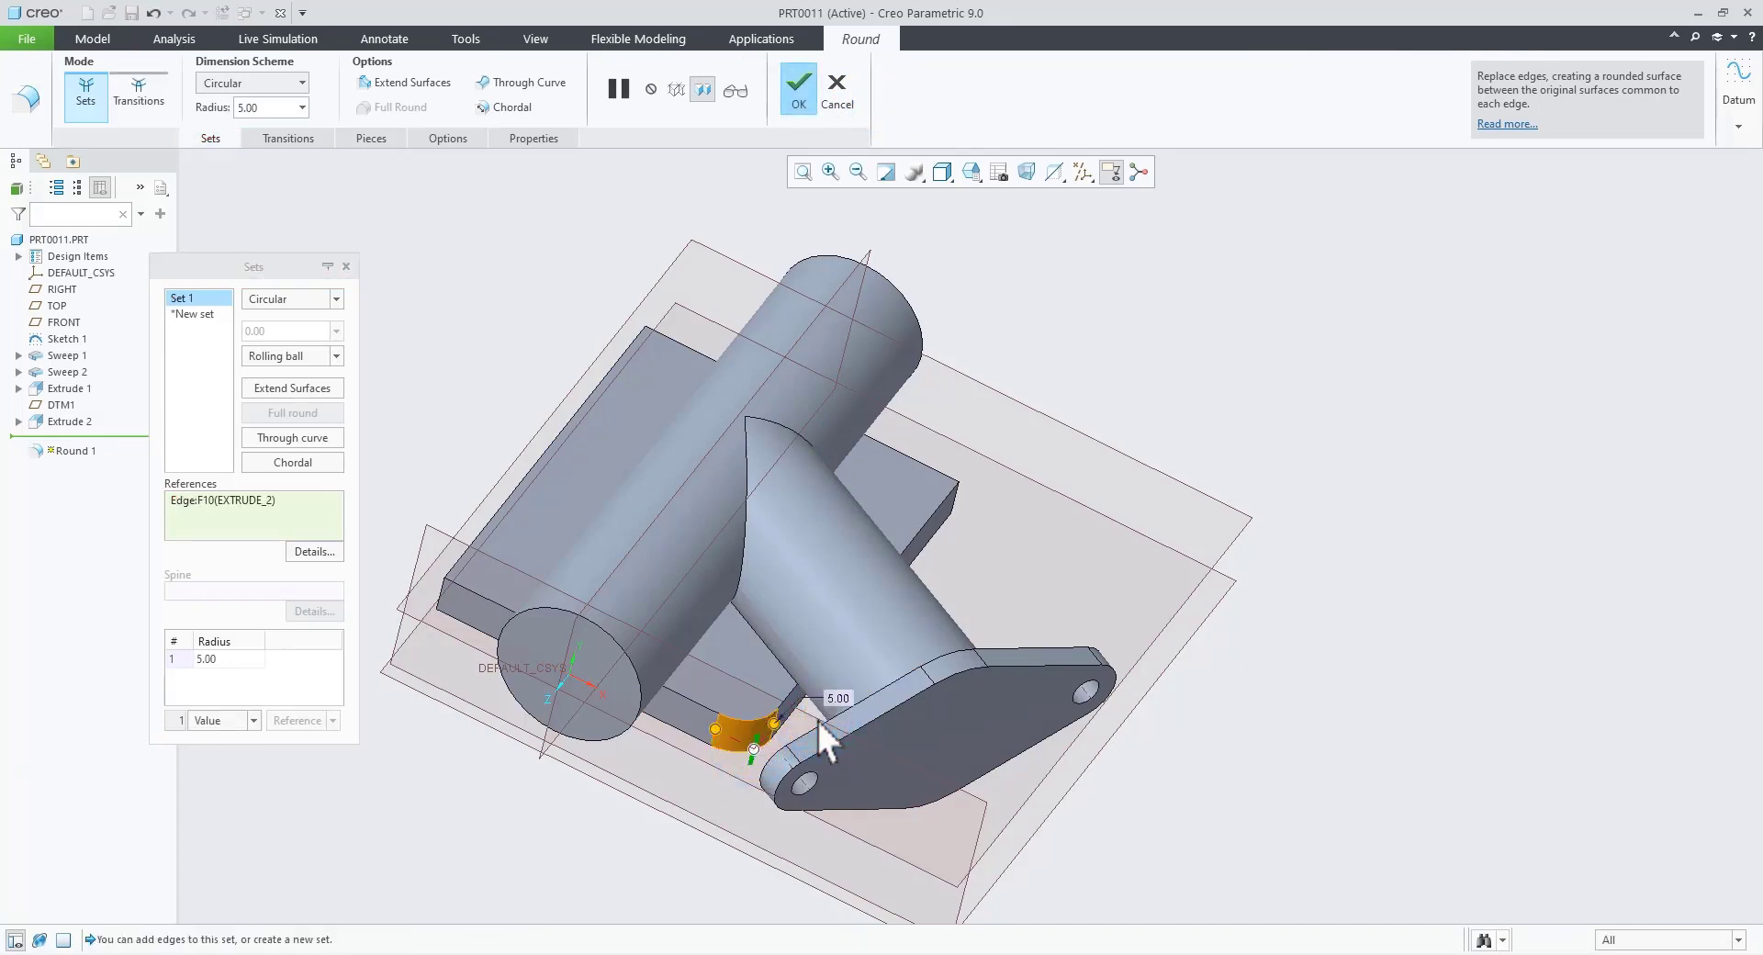
pyautogui.keyDown('ctrl'); pyautogui.click(438, 603); pyautogui.keyUp('ctrl')
pyautogui.keyDown('ctrl'); pyautogui.click(953, 496); pyautogui.keyUp('ctrl')
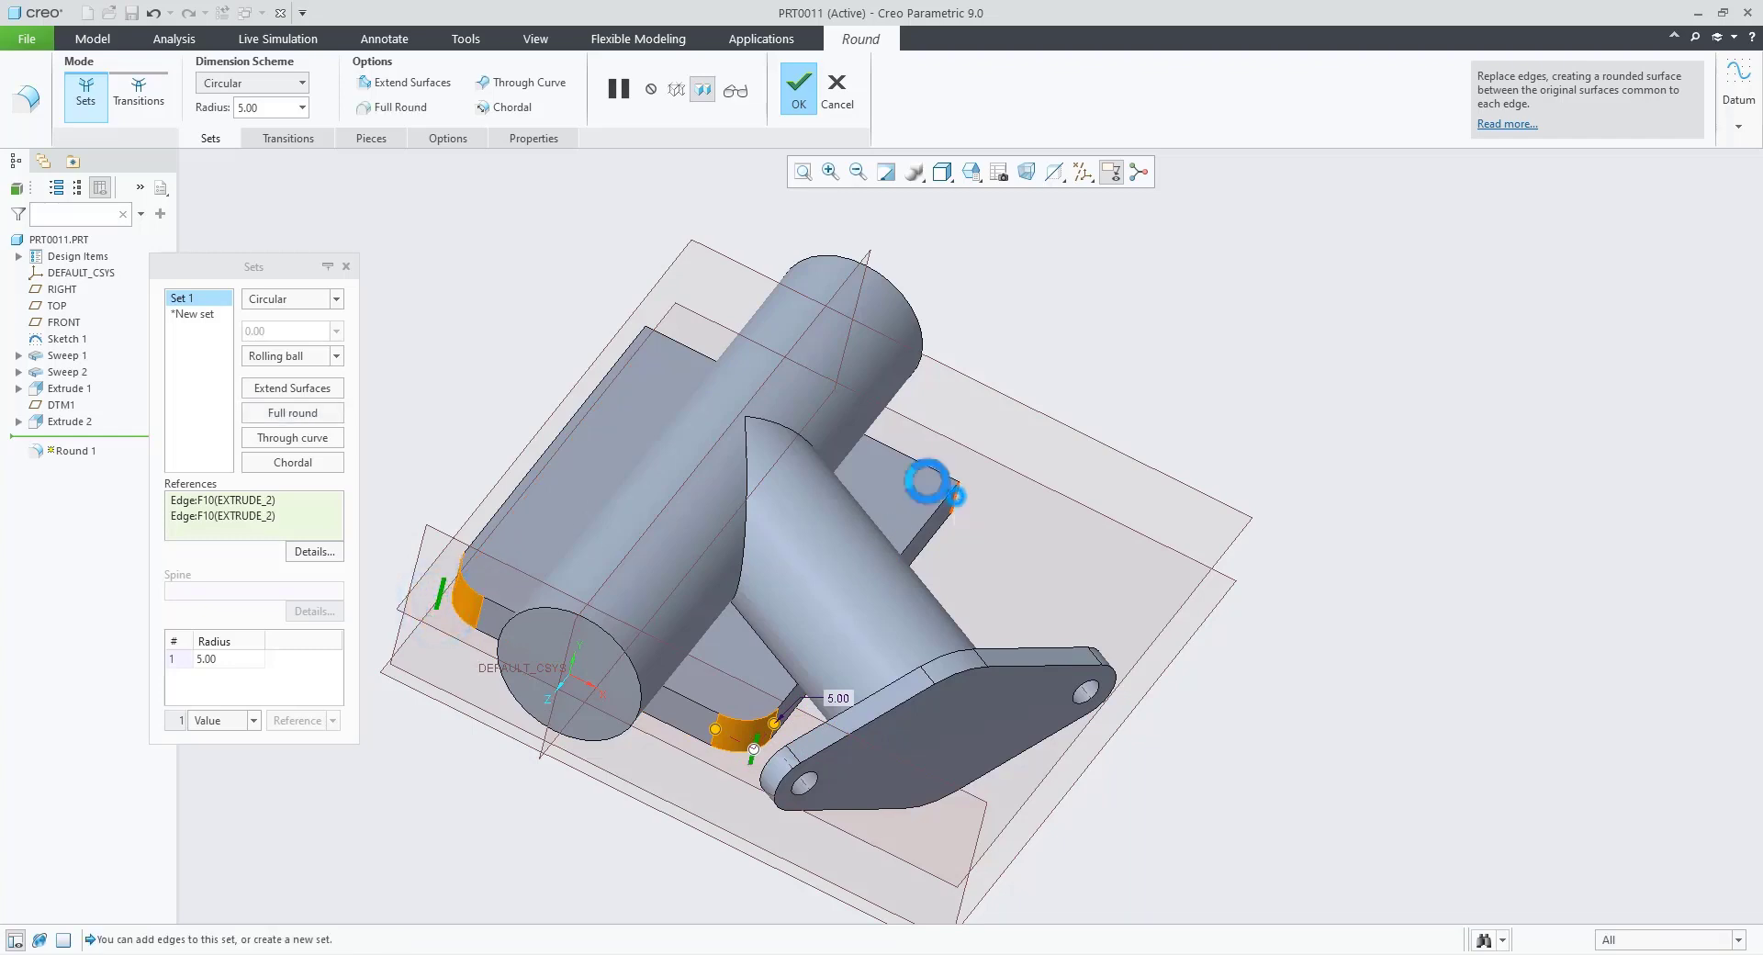
pyautogui.keyDown('ctrl'); pyautogui.click(640, 340); pyautogui.keyUp('ctrl')
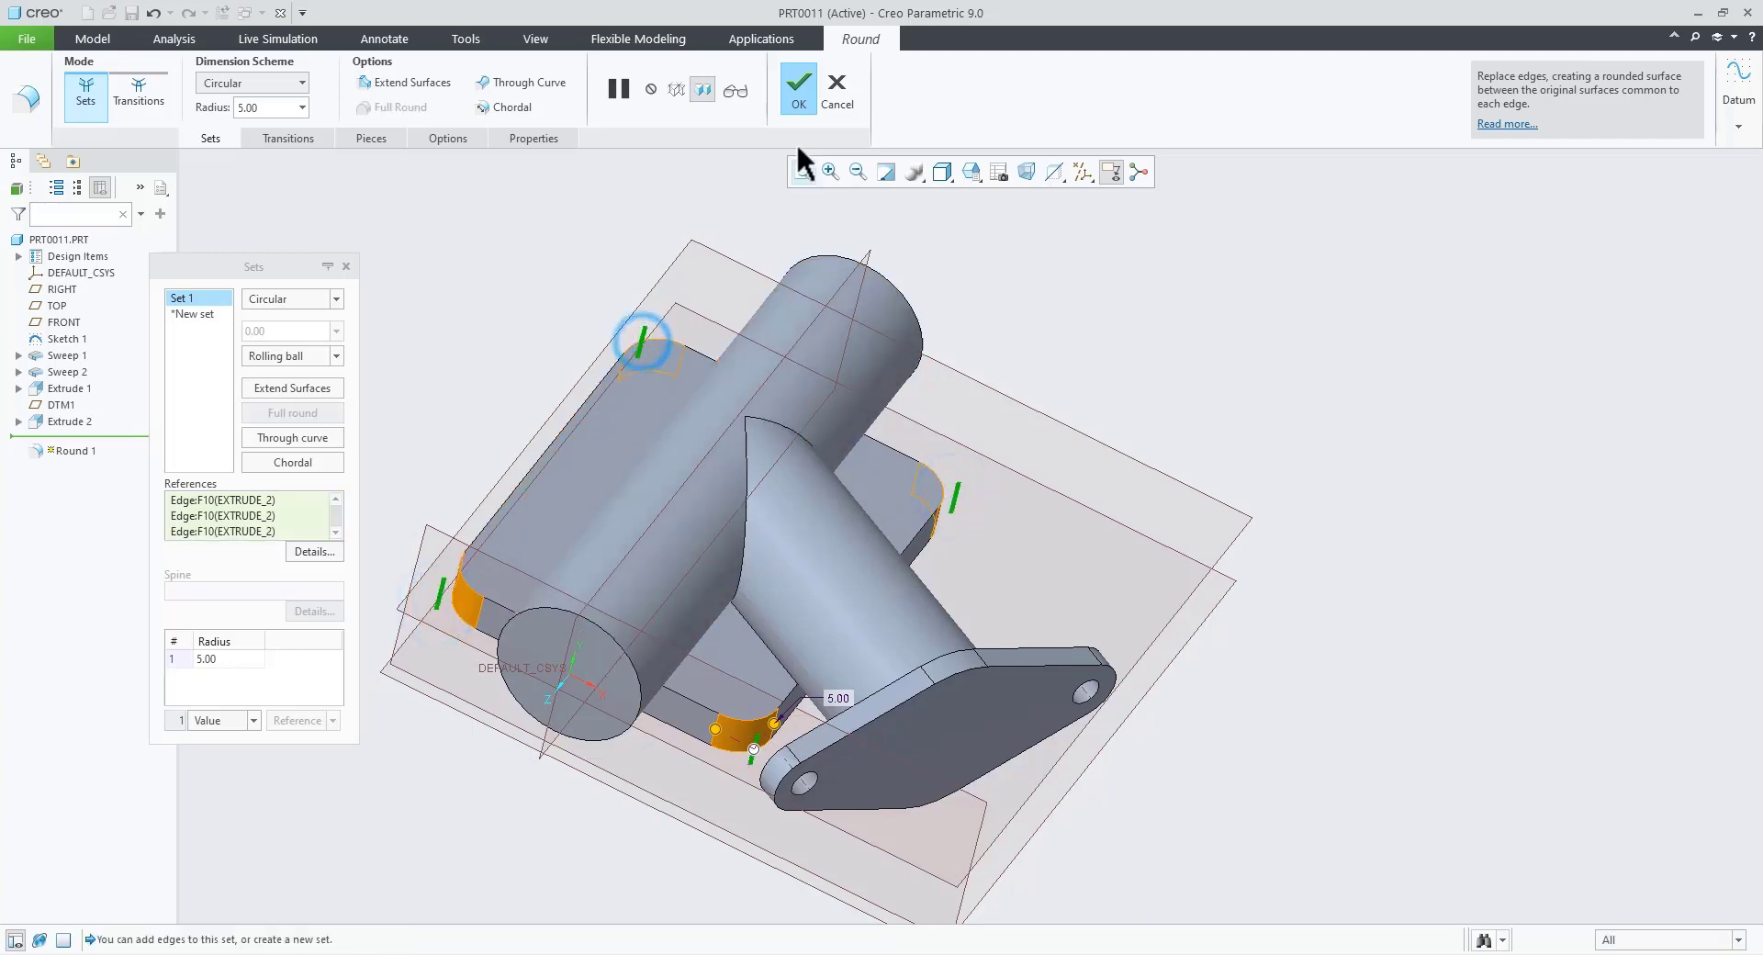
pyautogui.click(795, 90)
pyautogui.hotkey('ctrl', 'd')
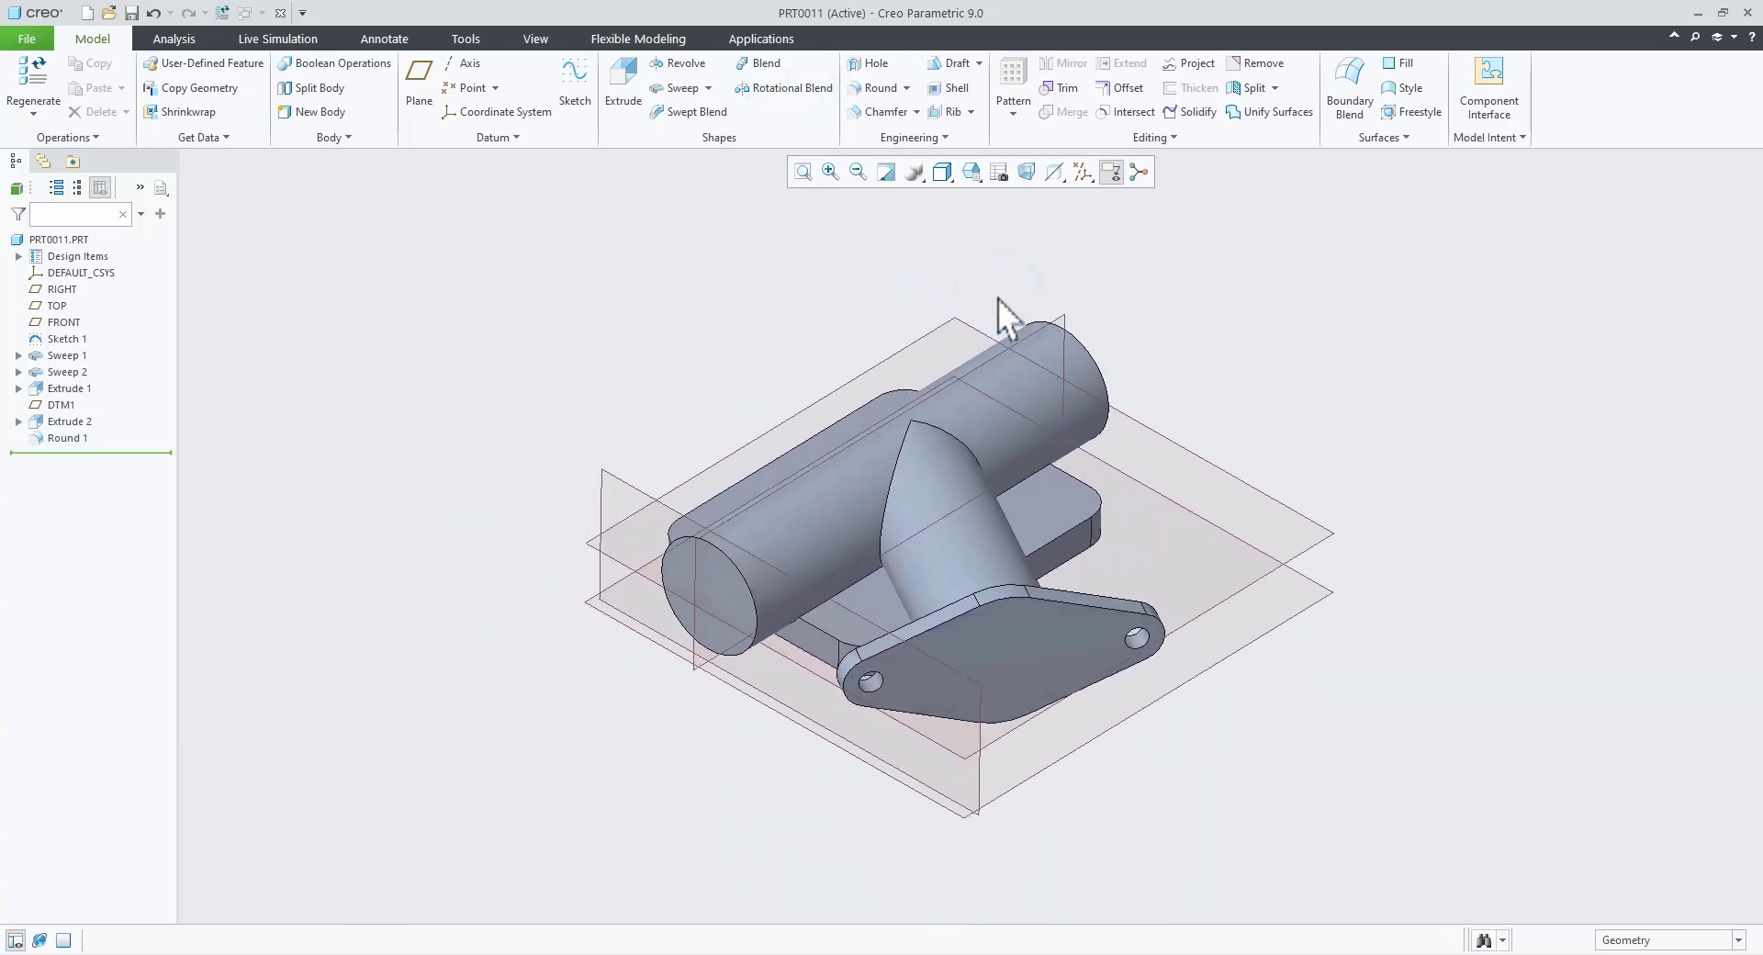
# Step: Examine the pocket on the base plate's underside in the drawing's bottom view, Section C-C and 3D views, including its wall, depth and corner radii
pyautogui.scroll(2, 1157, 799)
pyautogui.scroll(-2, 1018, 753)
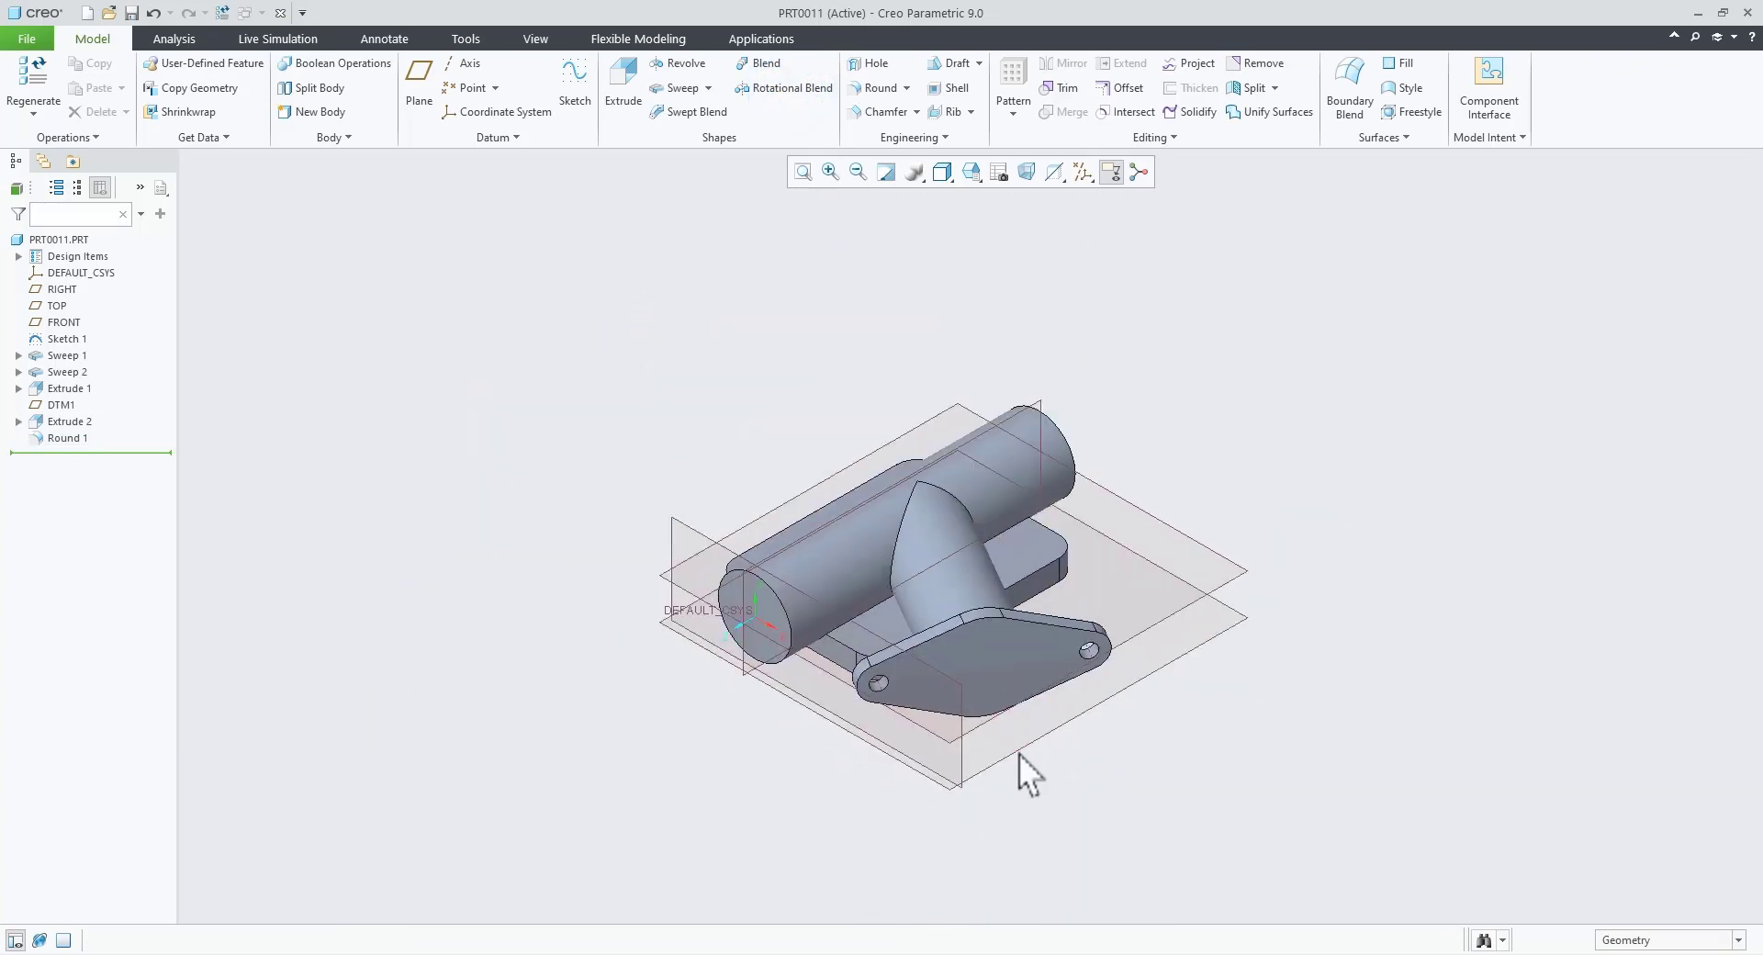
pyautogui.scroll(1, 999, 698)
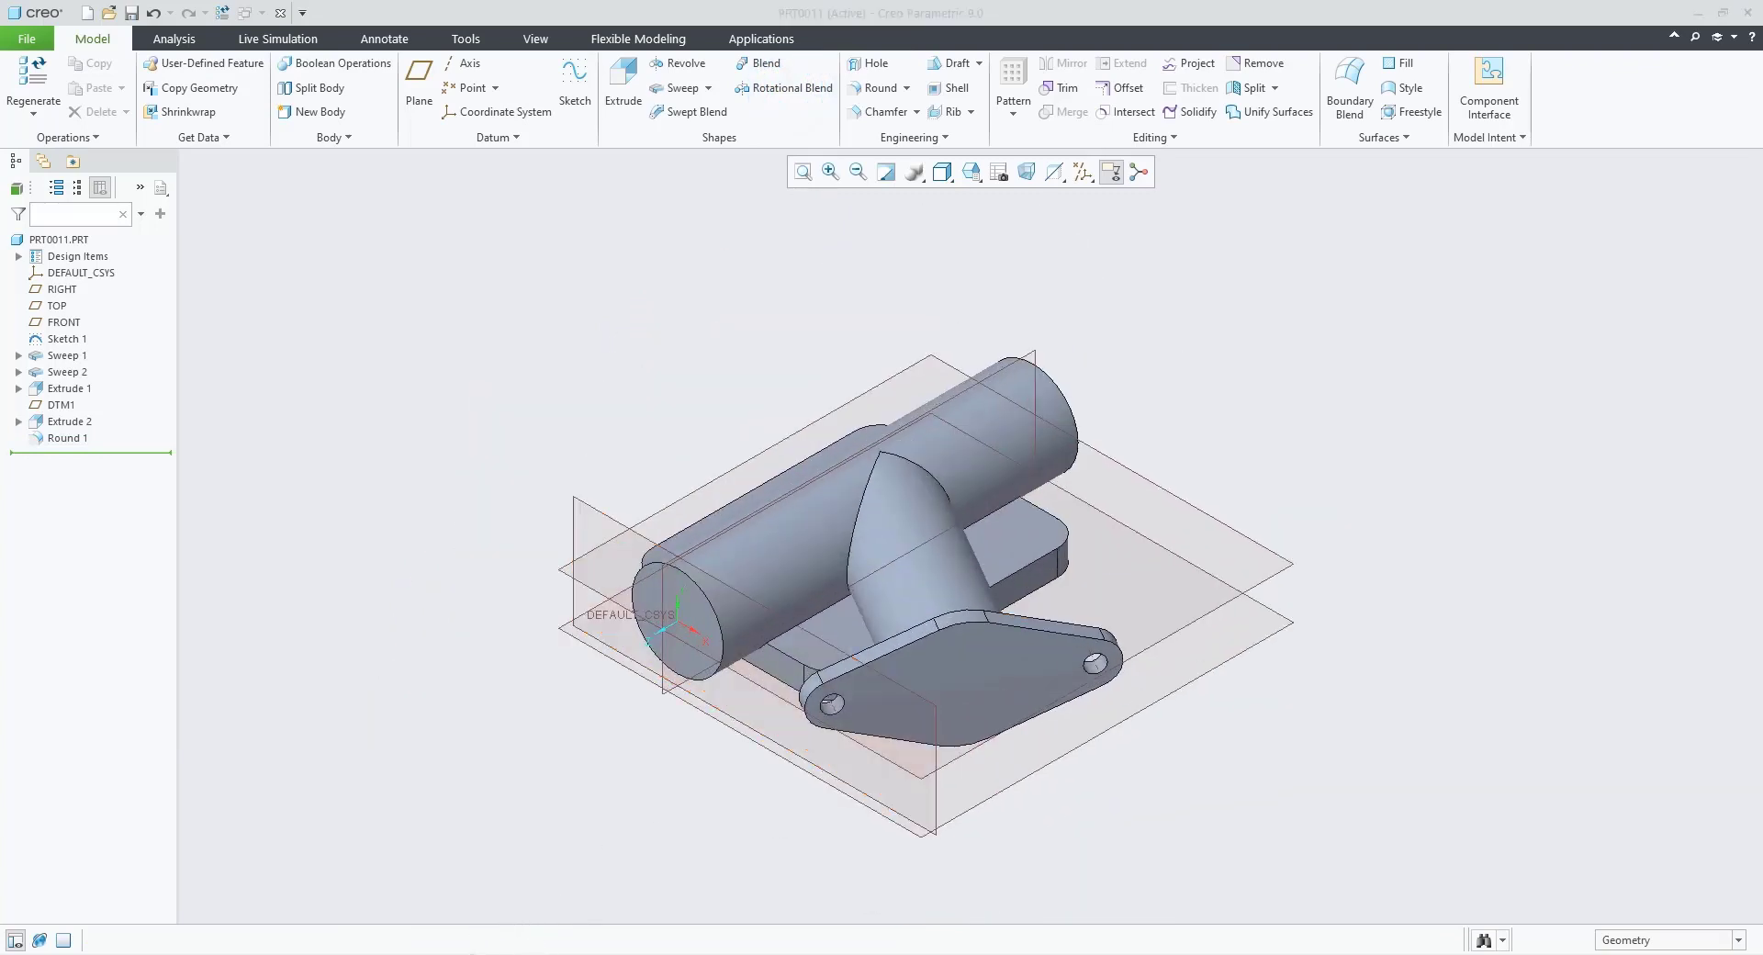
pyautogui.click(486, 953)
pyautogui.scroll(-4, 857, 634)
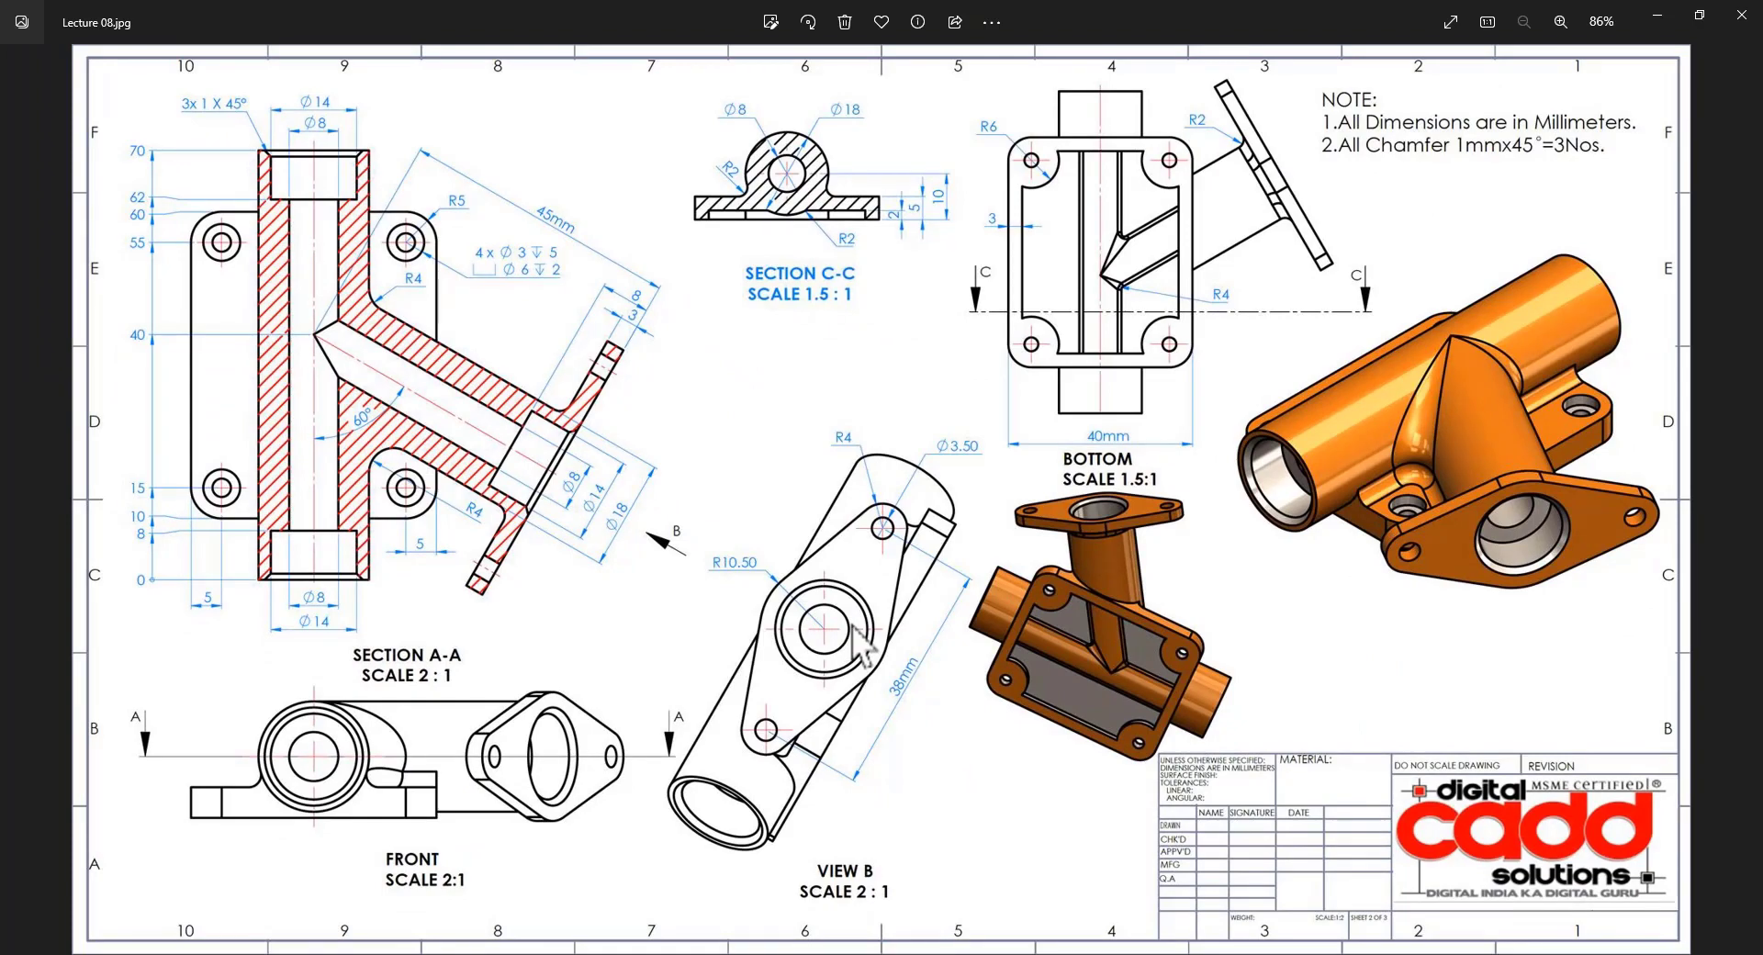
pyautogui.scroll(2, 1102, 721)
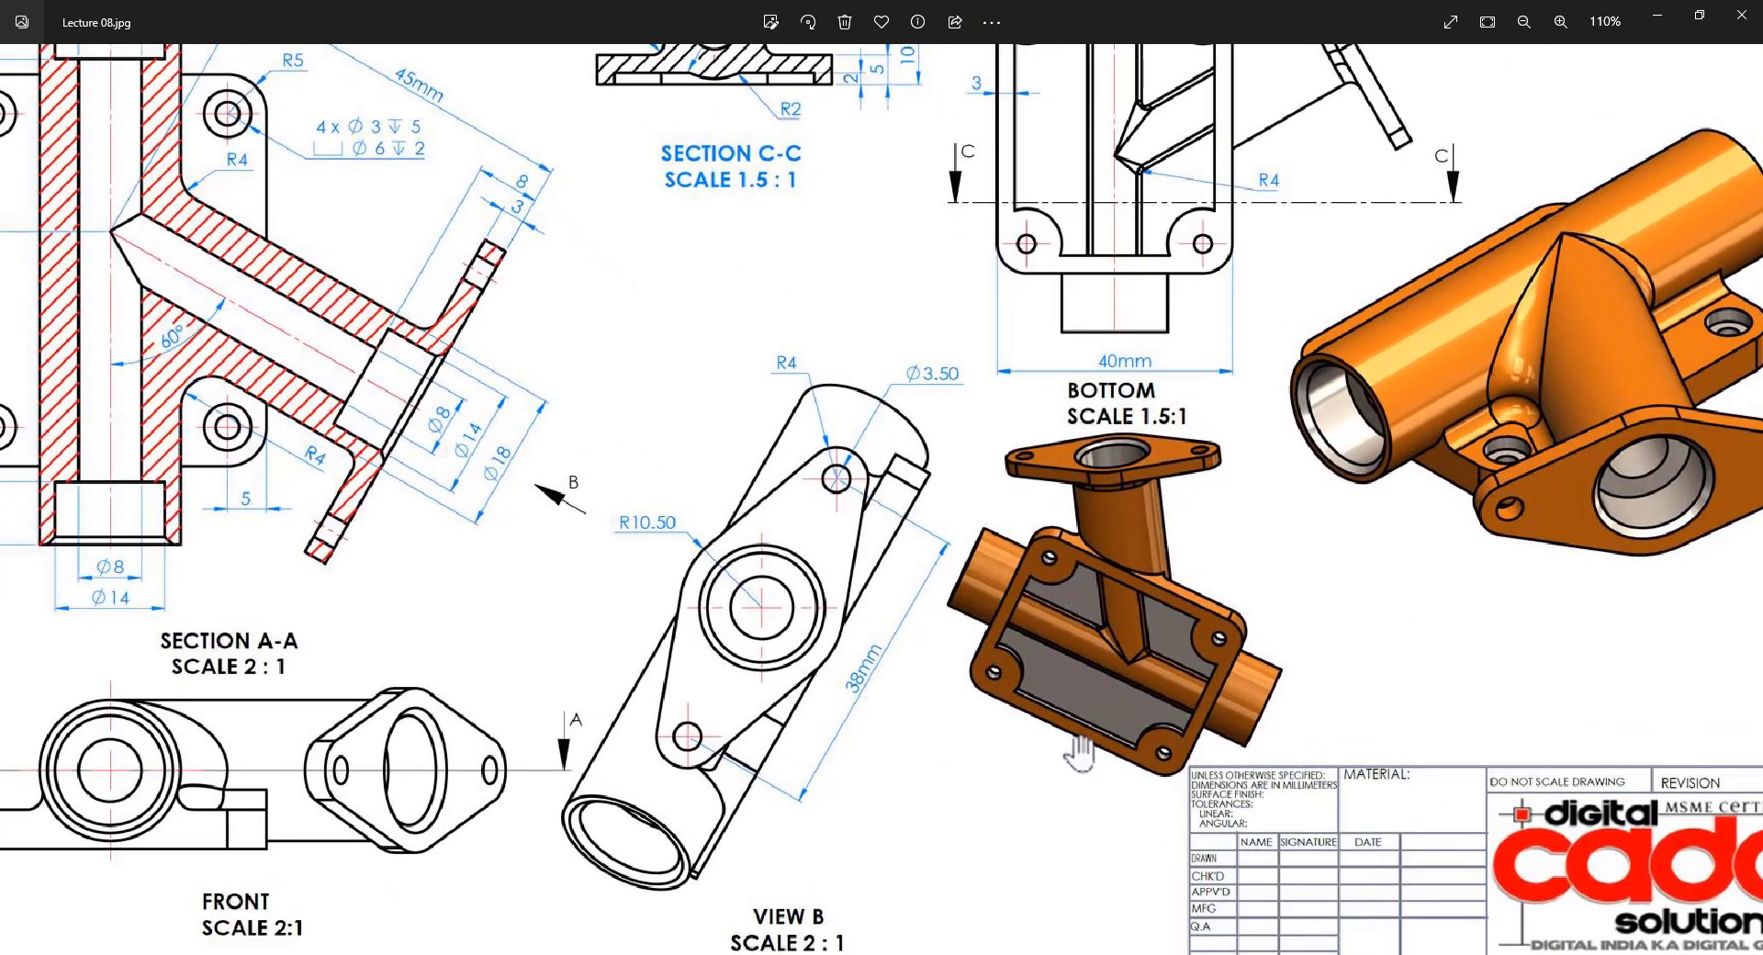
pyautogui.scroll(1, 1160, 767)
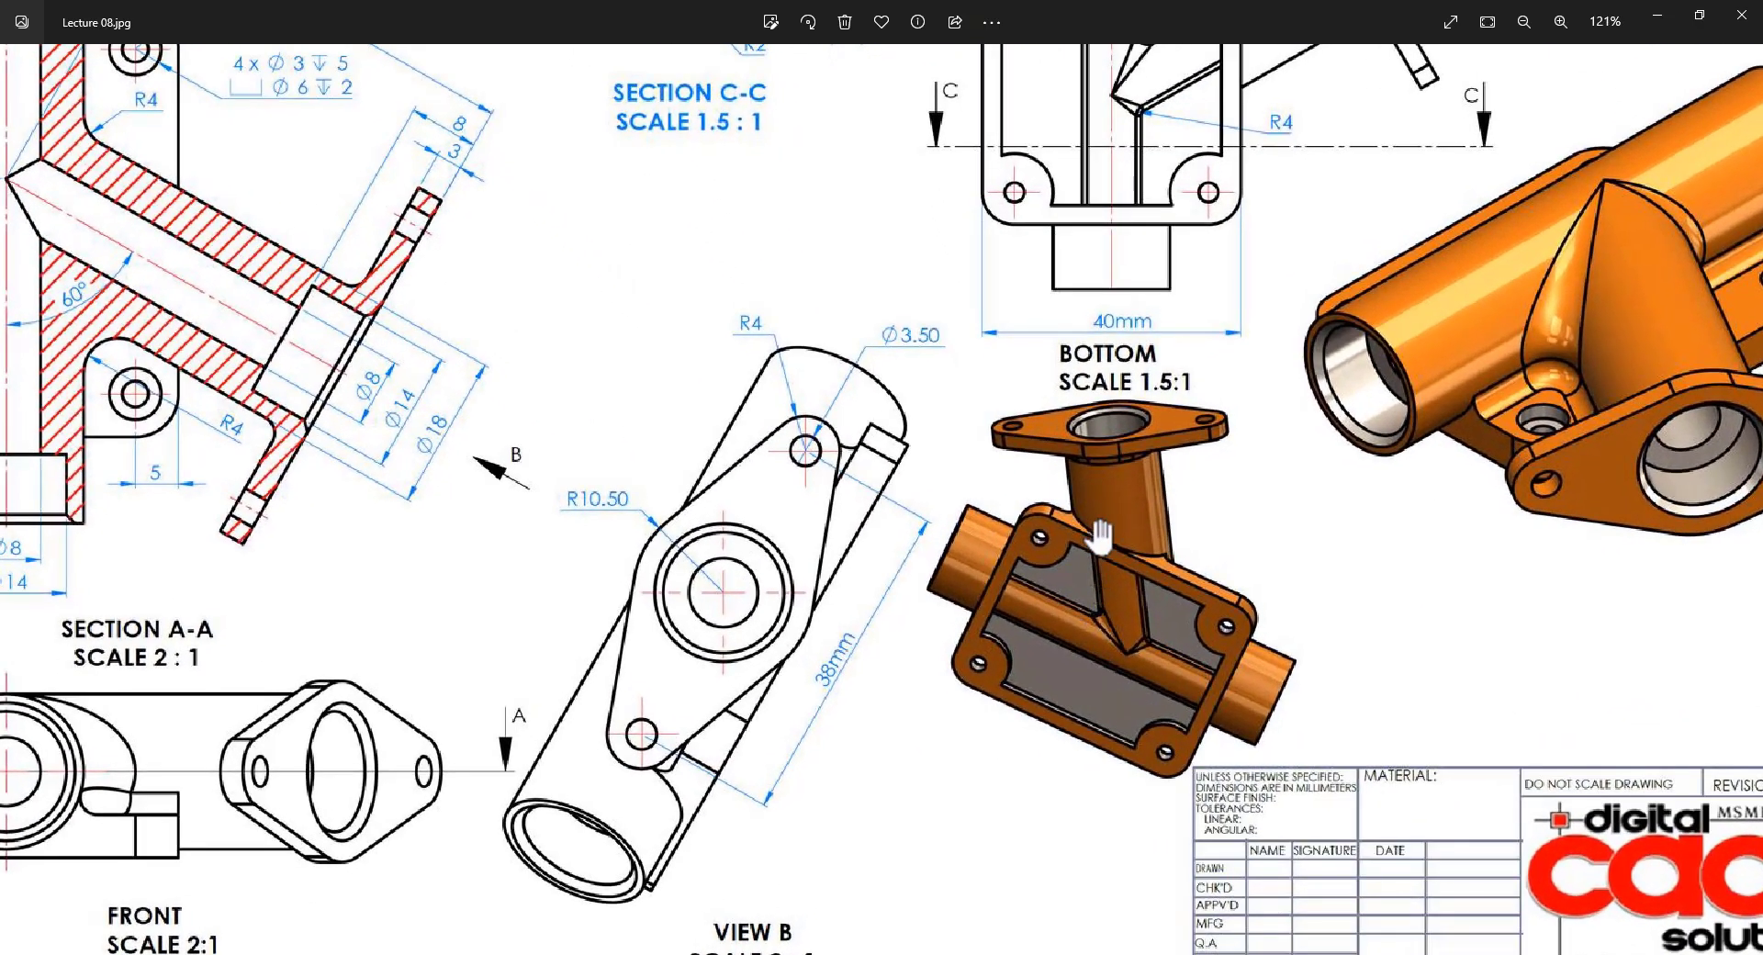
pyautogui.scroll(2, 1100, 538)
pyautogui.scroll(1, 905, 266)
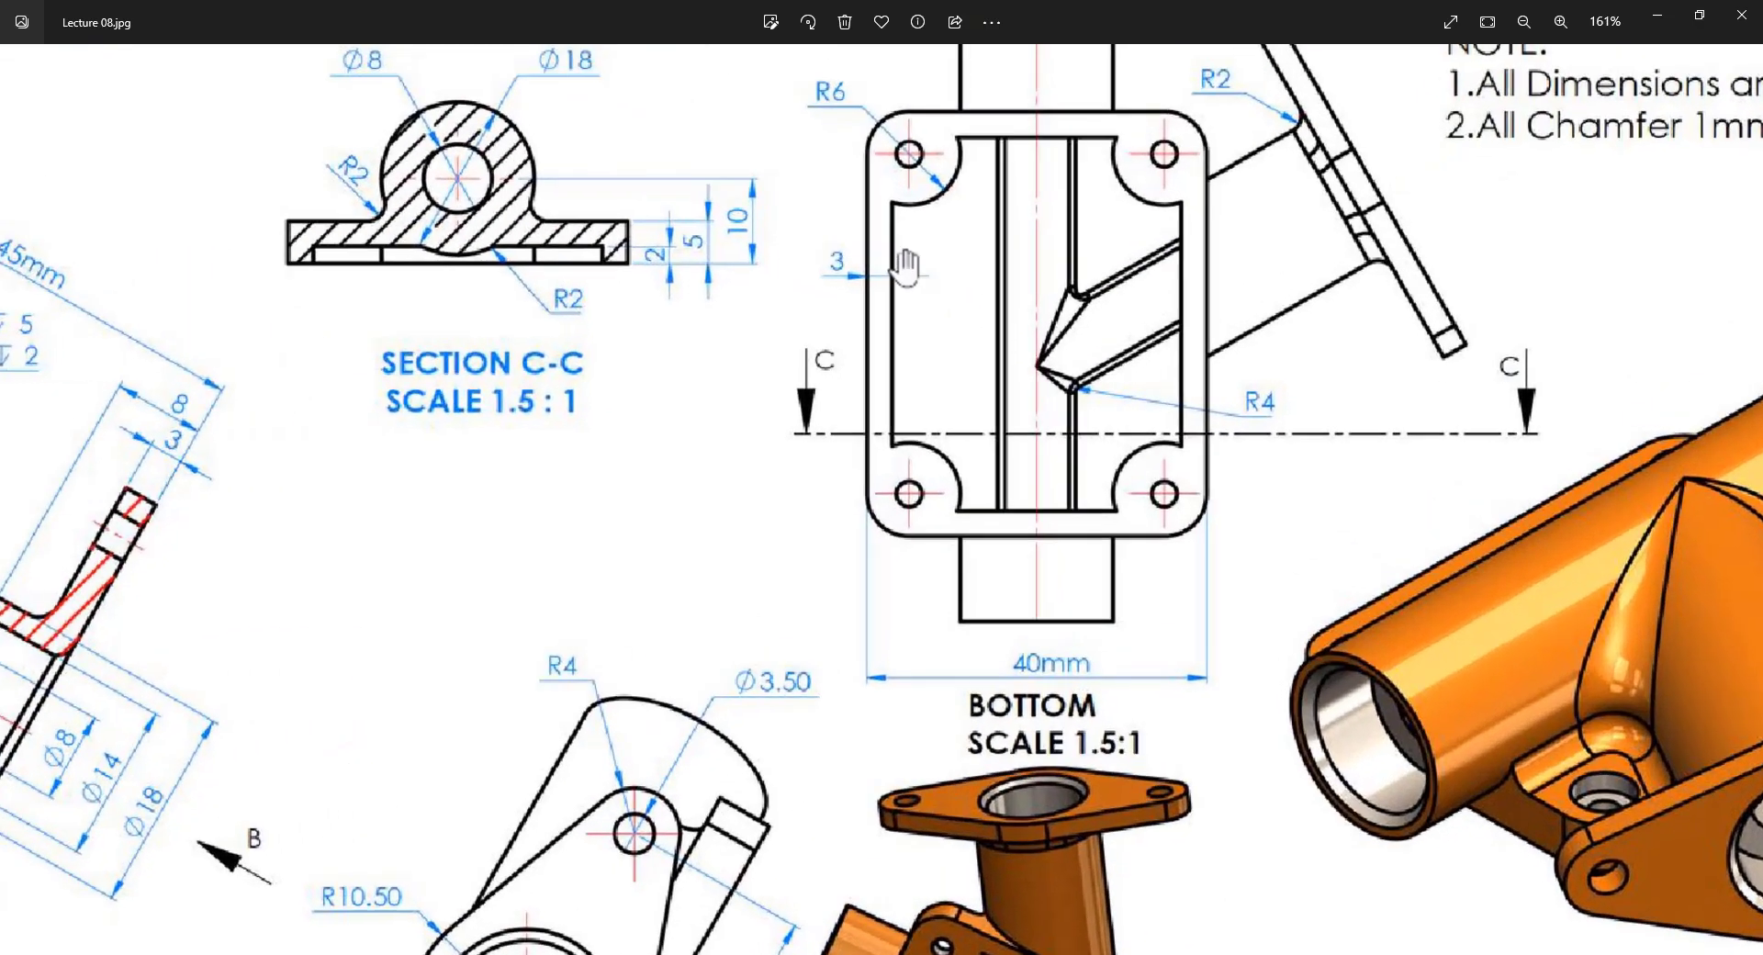
pyautogui.moveTo(906, 194); pyautogui.dragTo(900, 277)
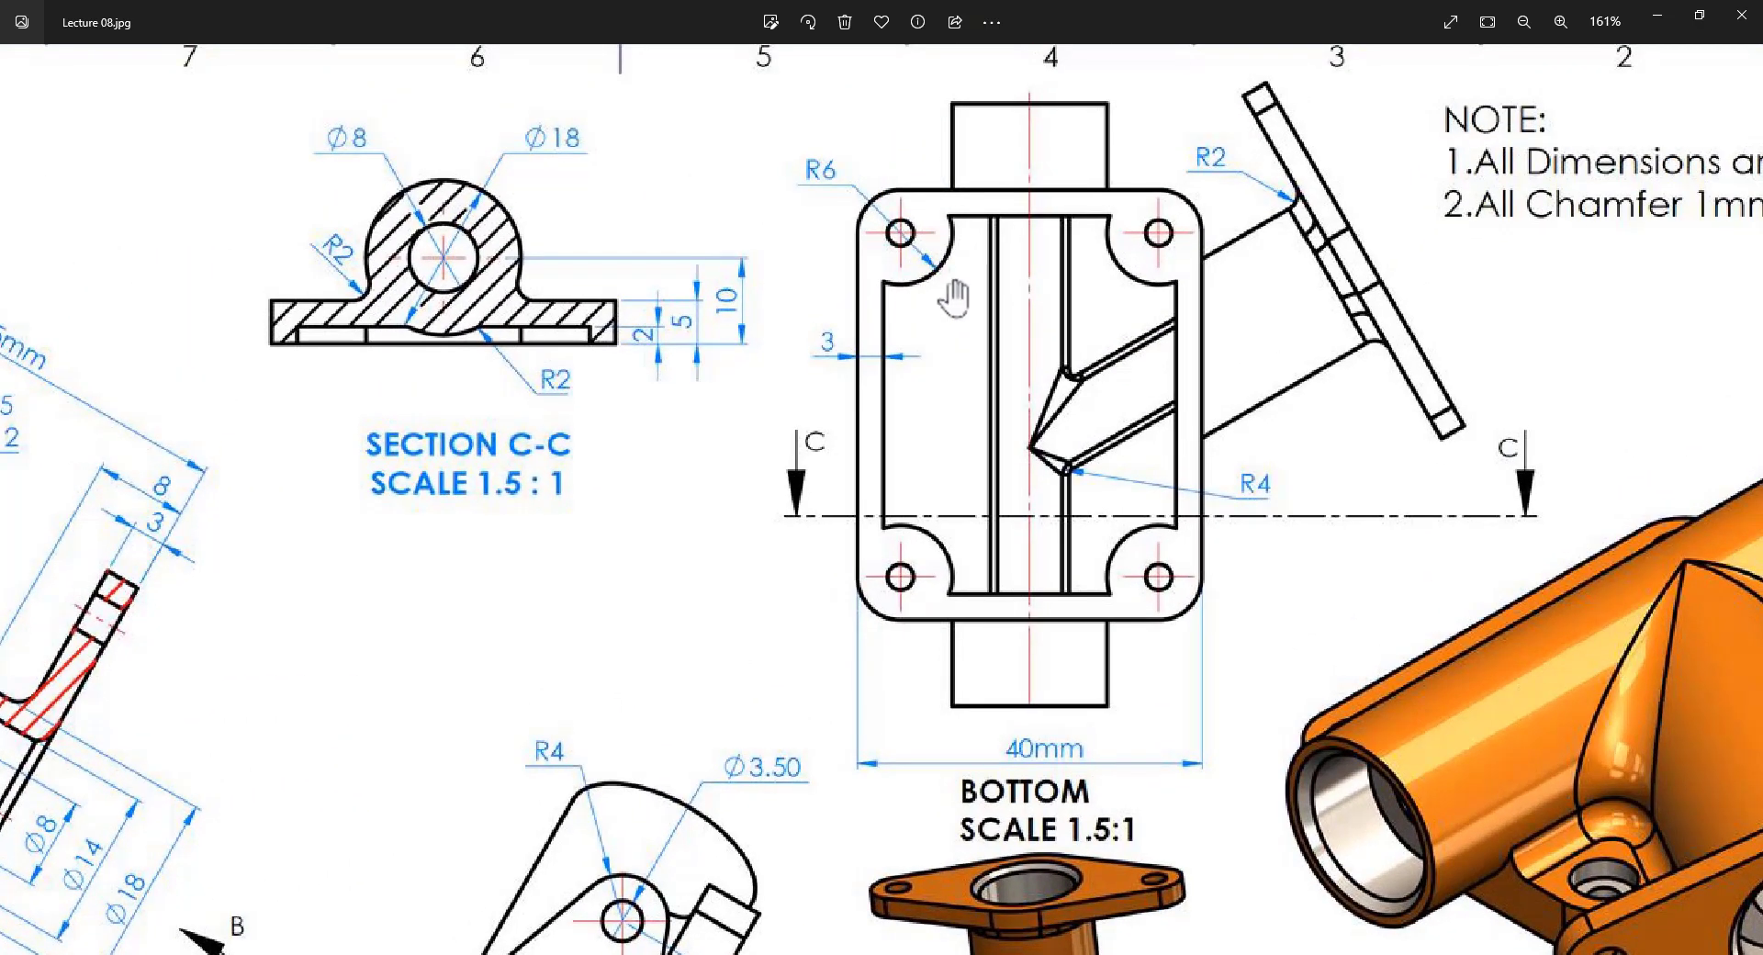
pyautogui.scroll(-3, 1095, 335)
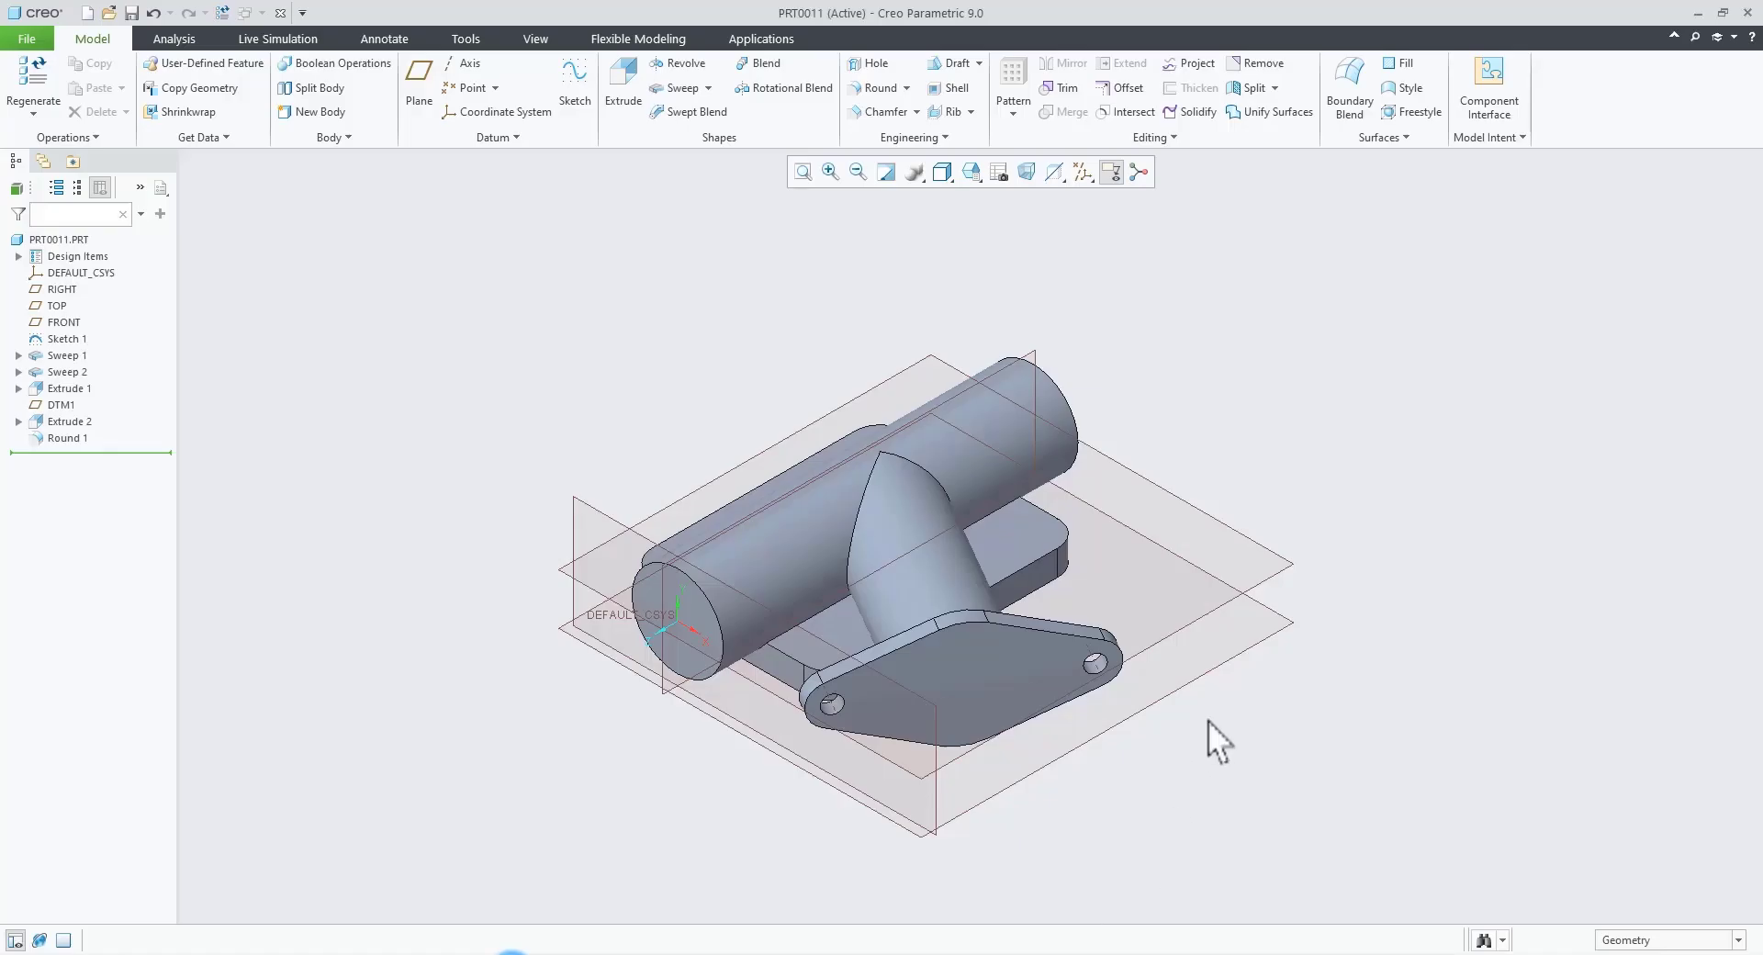
pyautogui.moveTo(1209, 736)
pyautogui.mouseDown(button='middle')
pyautogui.moveTo(1256, 563)
pyautogui.moveTo(1154, 618)
pyautogui.mouseUp(button='middle')
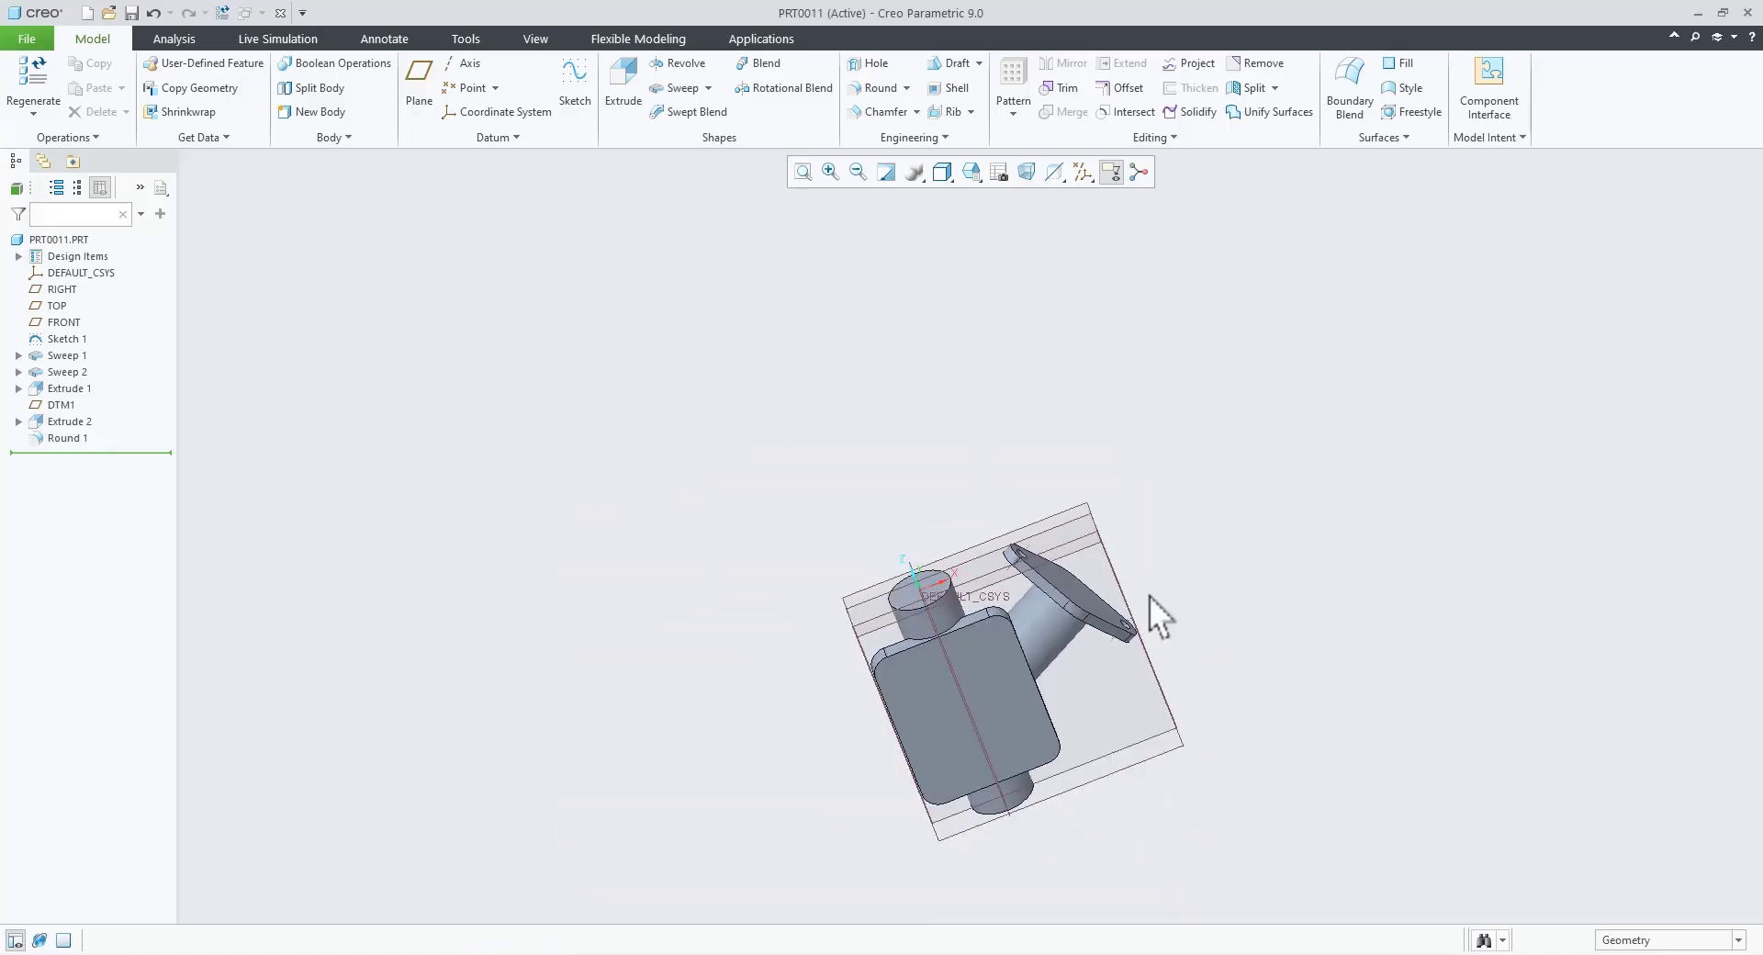
# Step: Start an extrude sketch on the base plate's underside face and offset its upper straight edge 3 mm inward
pyautogui.scroll(3, 1154, 618)
pyautogui.click(935, 759)
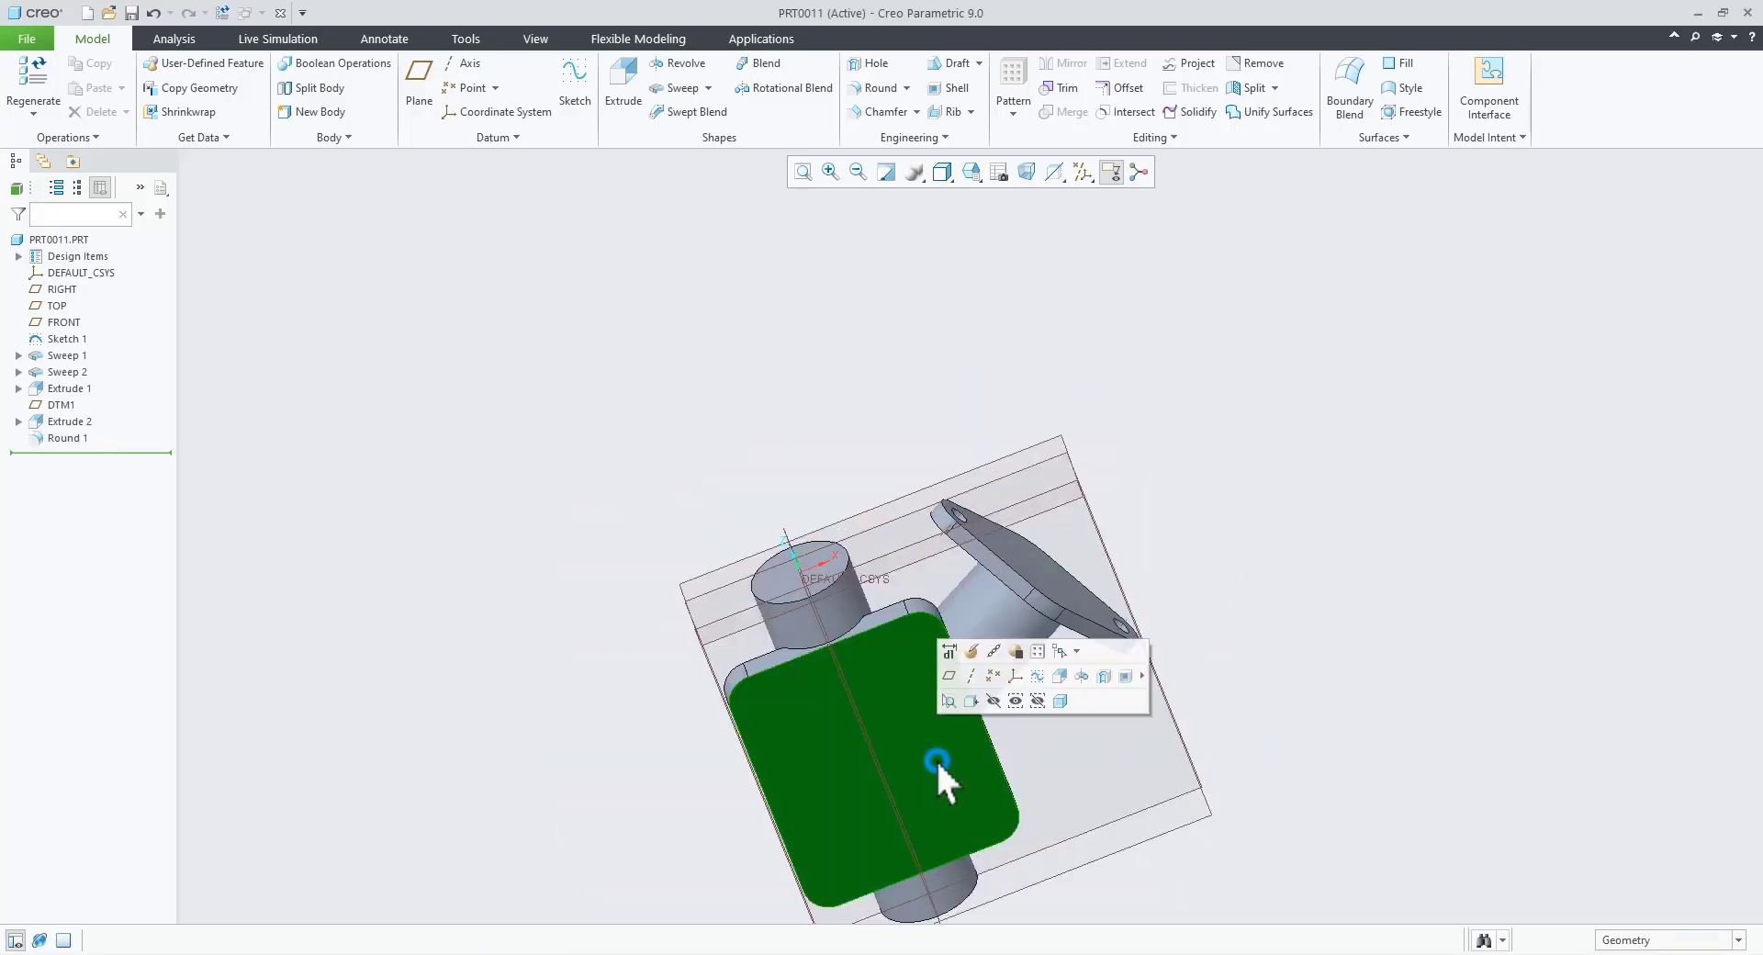
pyautogui.click(1062, 685)
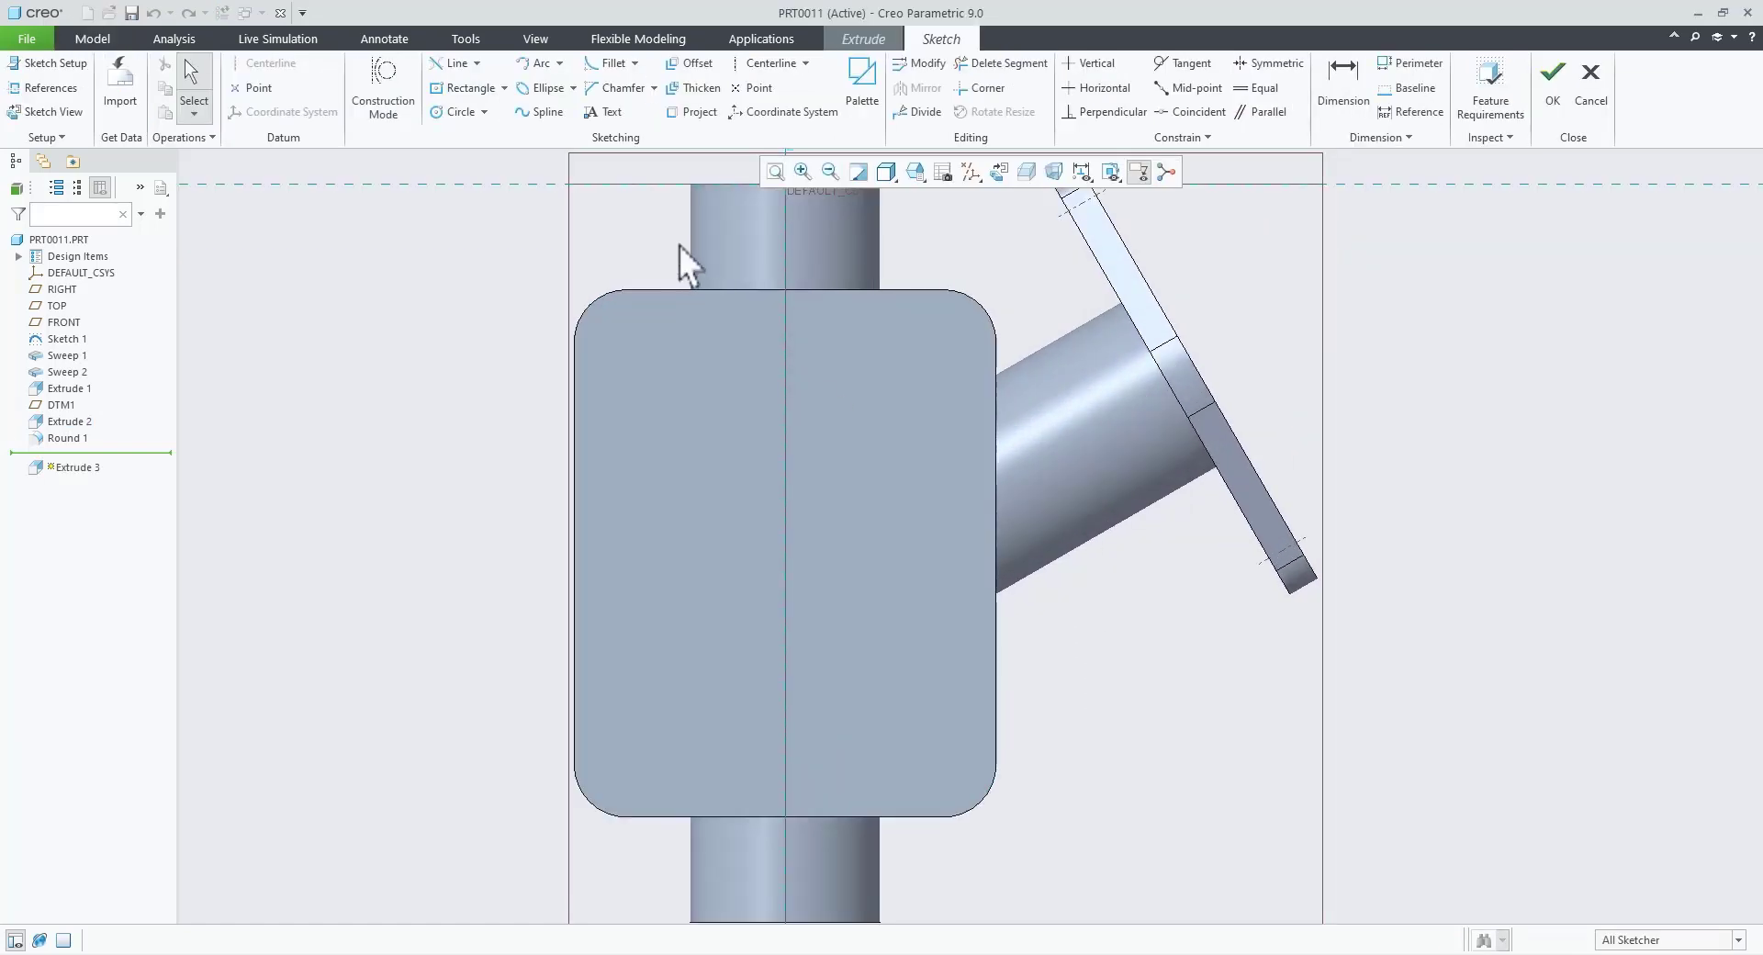
pyautogui.click(709, 63)
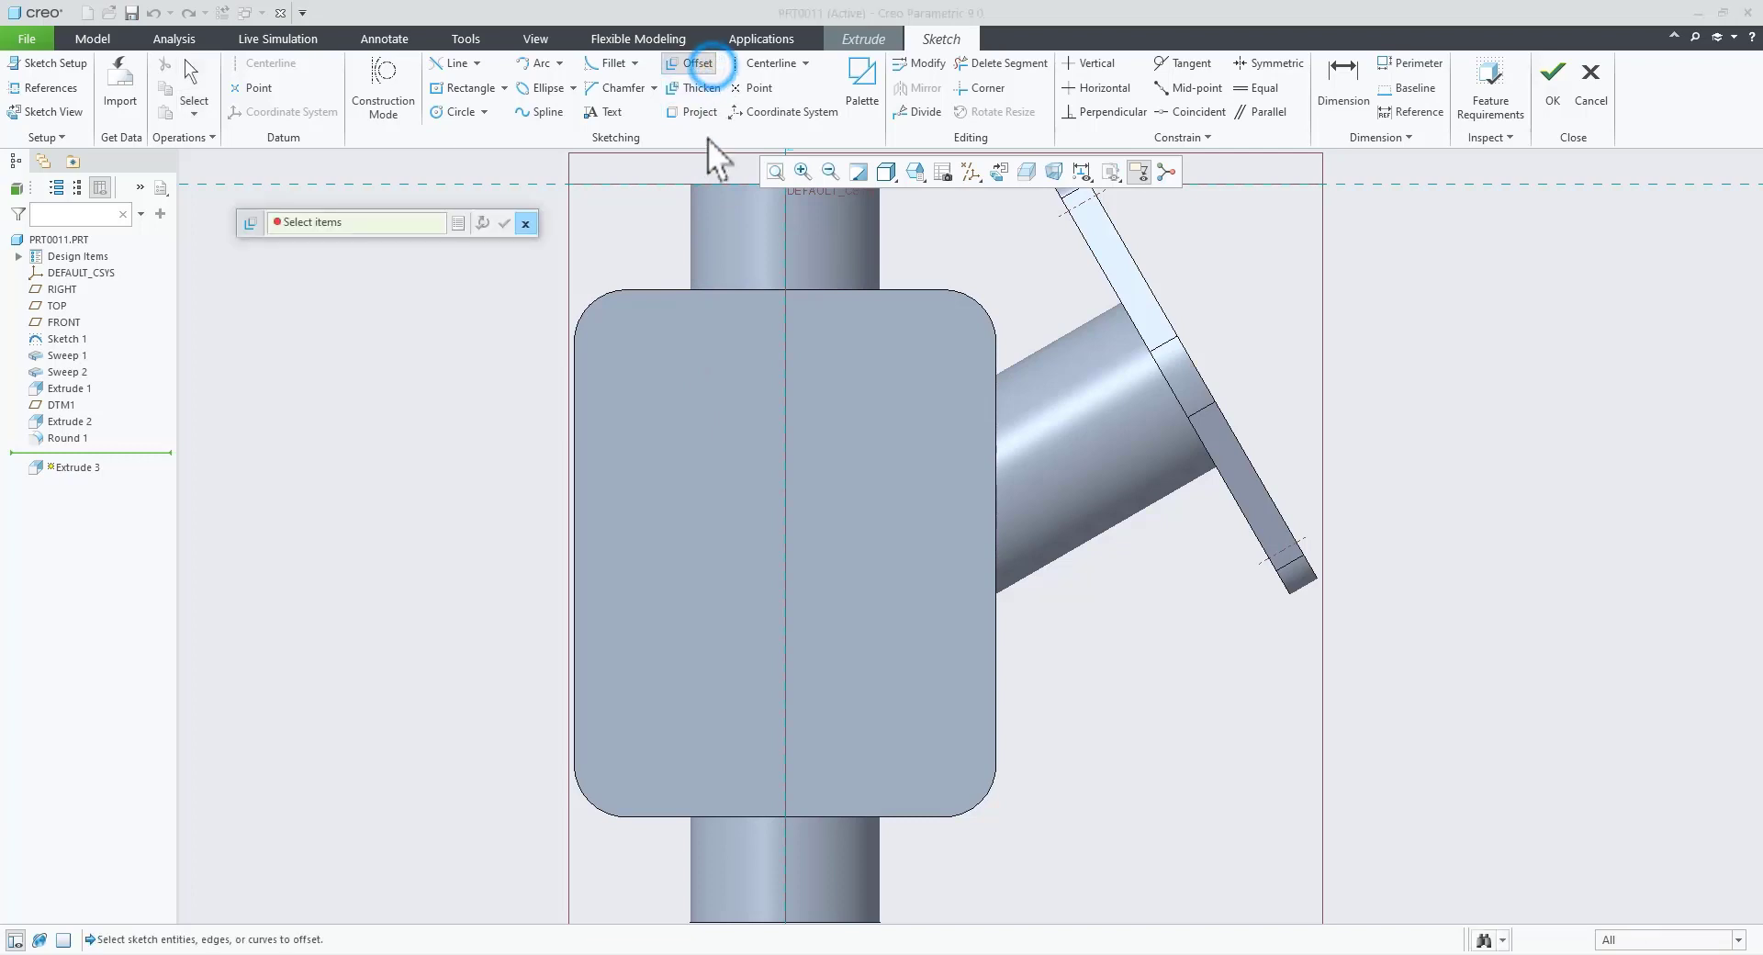
pyautogui.click(637, 292)
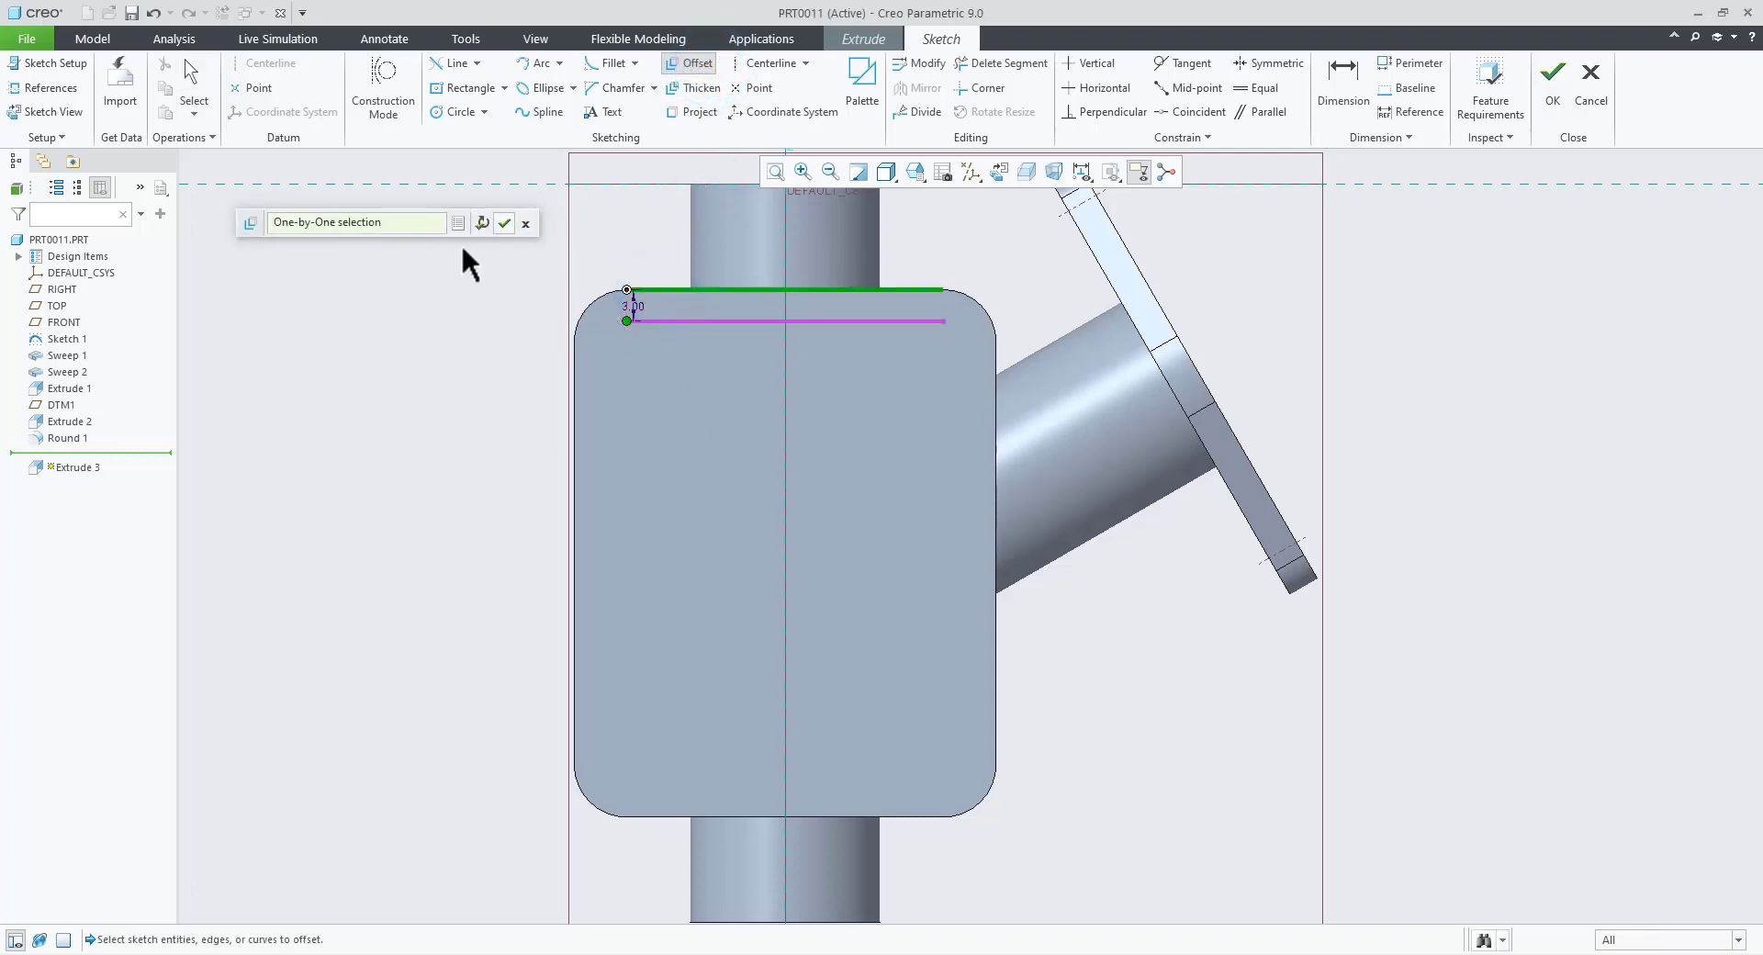
pyautogui.click(476, 226)
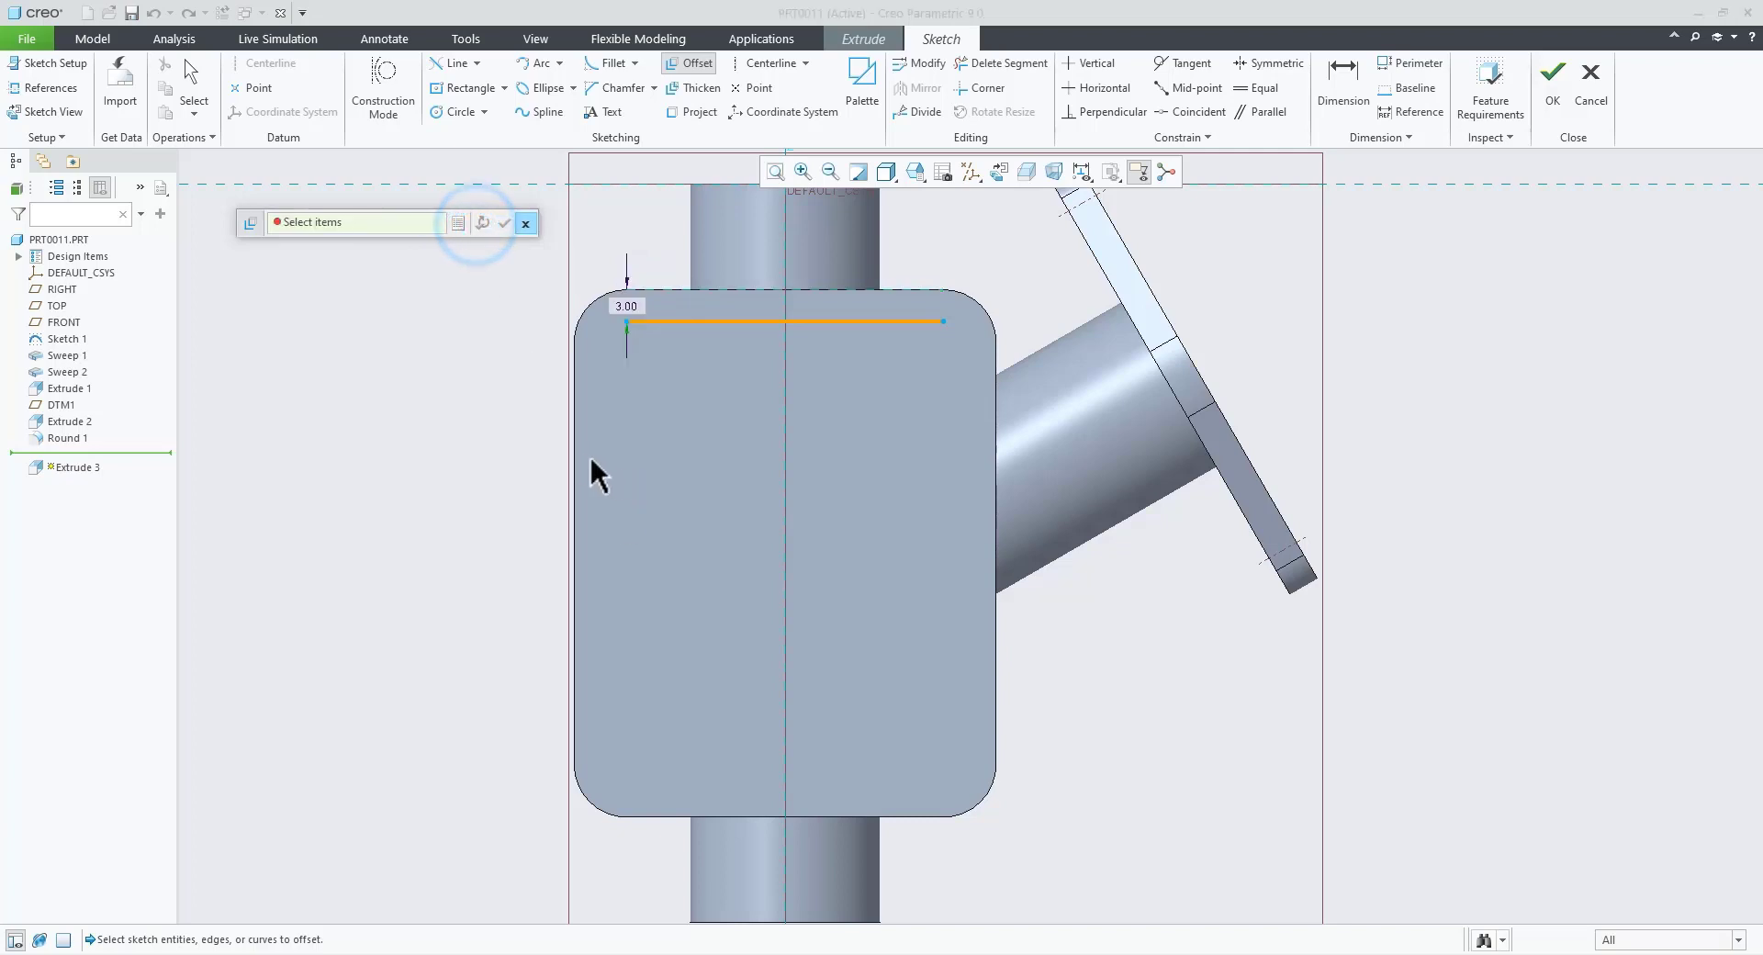
# Step: Offset the plate's left, right and lower straight edges 3 mm inward to complete the pocket's four side lines
pyautogui.click(574, 454)
pyautogui.click(481, 223)
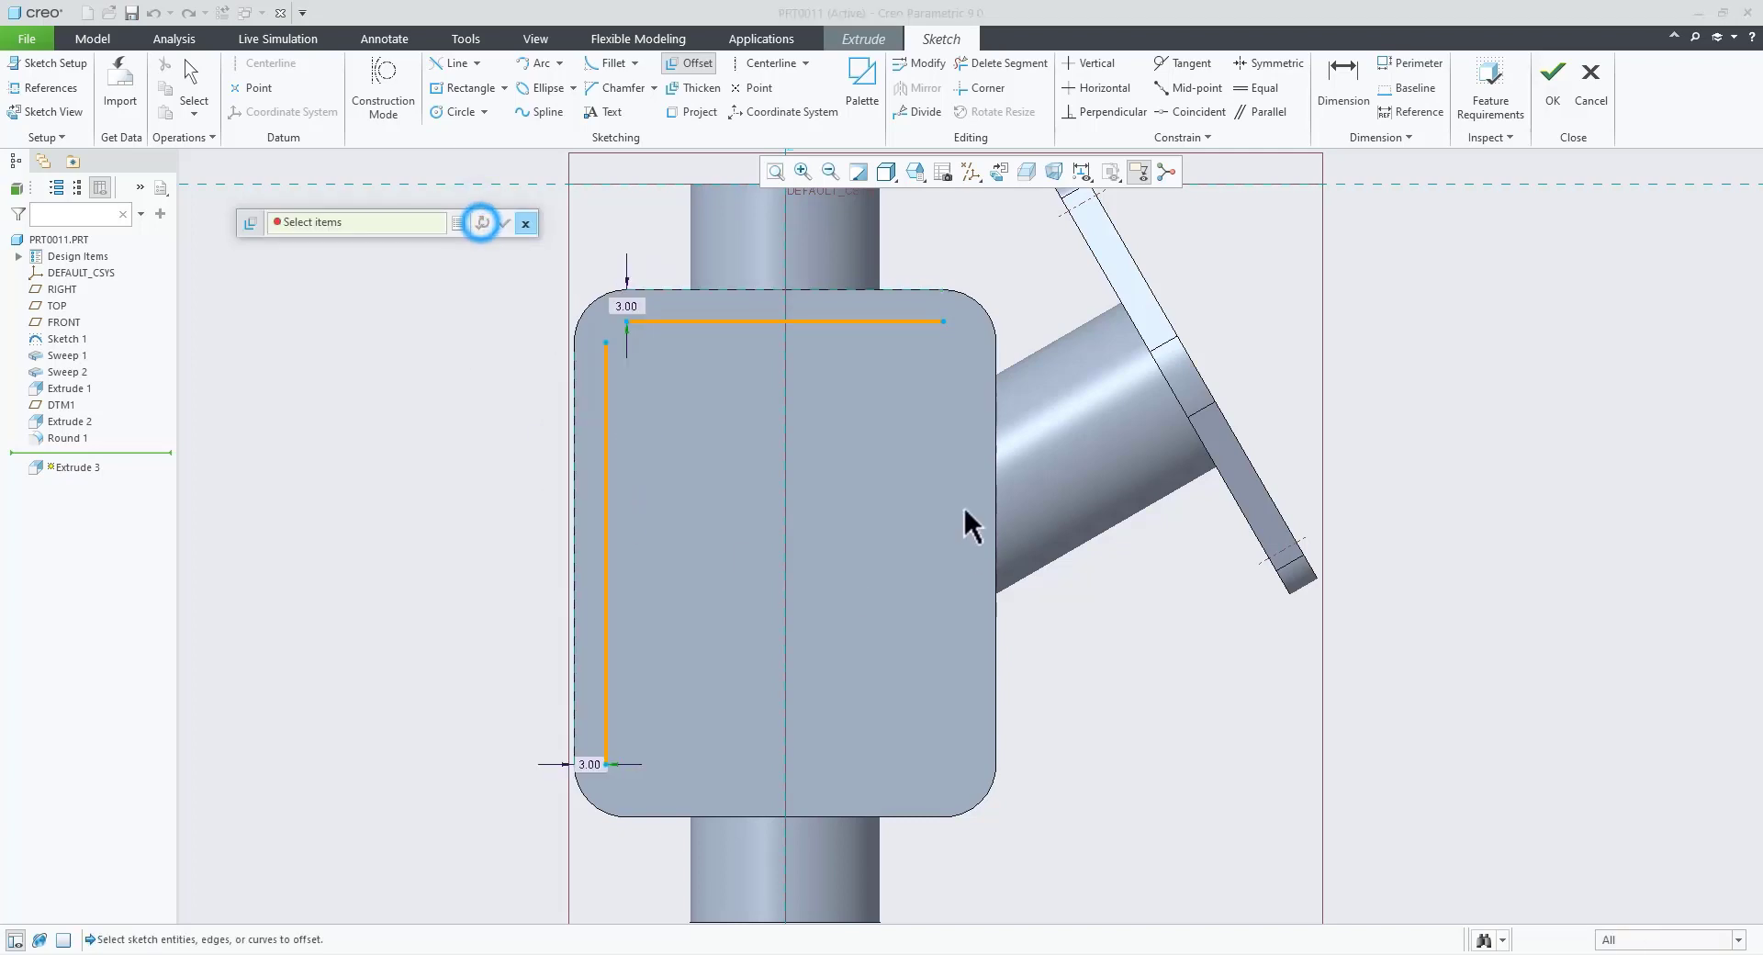
pyautogui.click(995, 484)
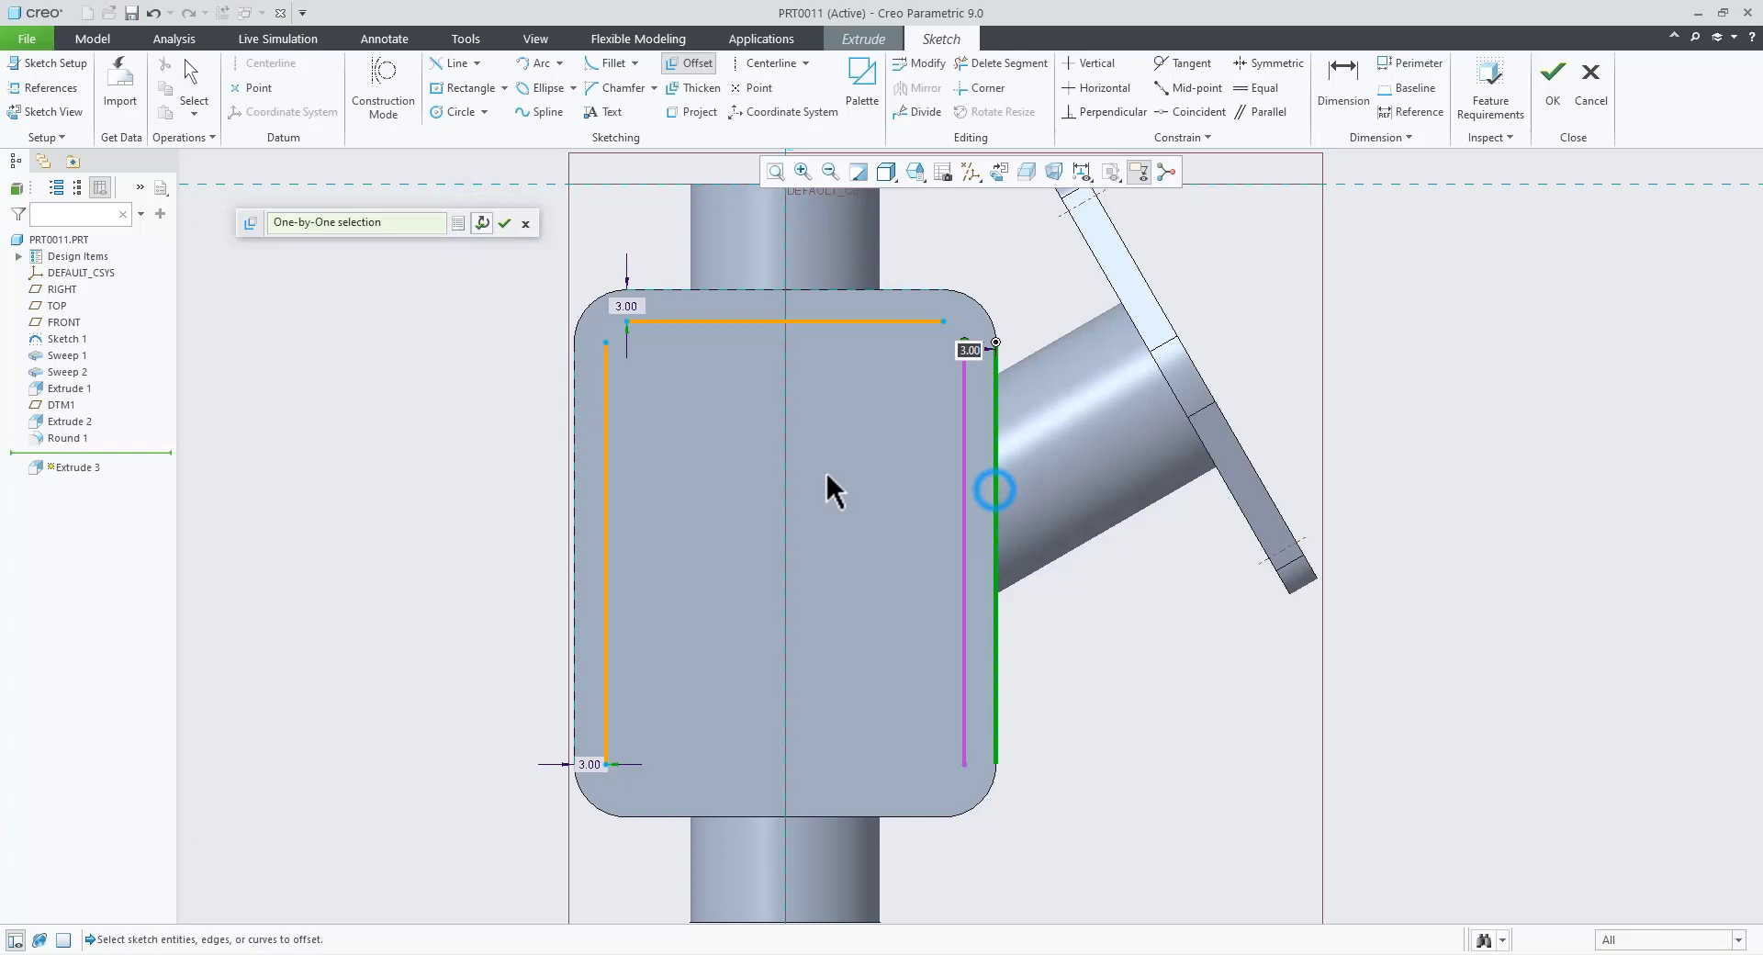
pyautogui.click(481, 224)
pyautogui.click(911, 818)
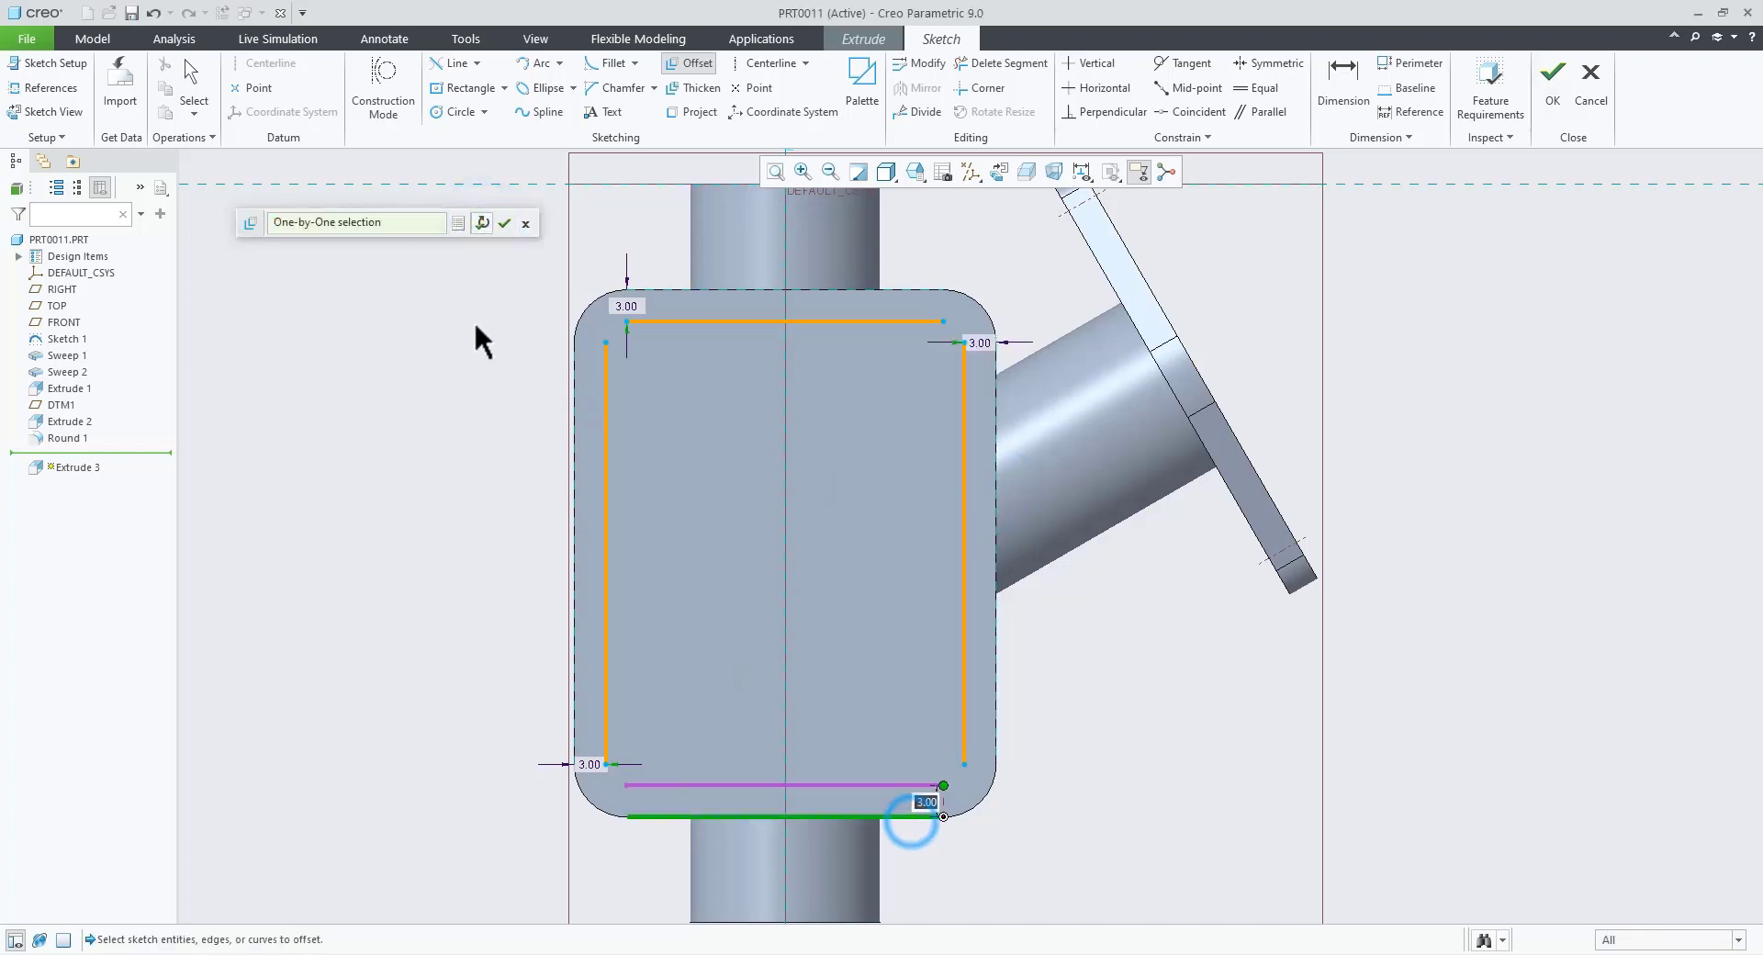
pyautogui.click(482, 223)
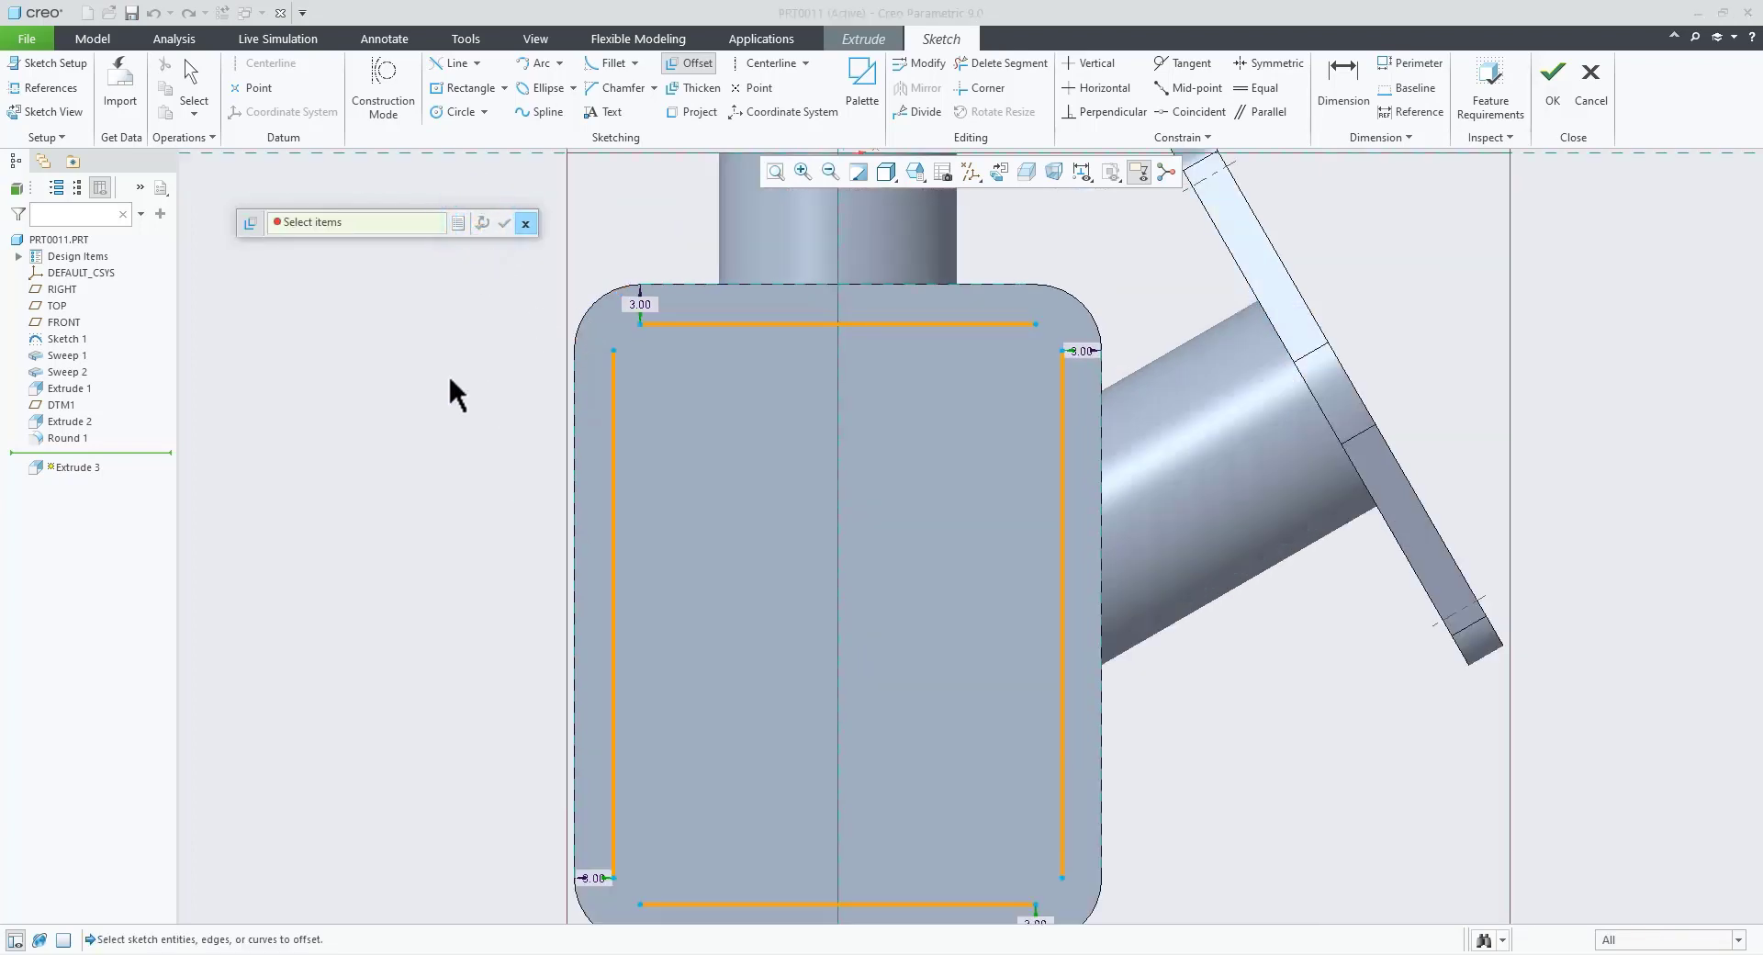
pyautogui.click(526, 222)
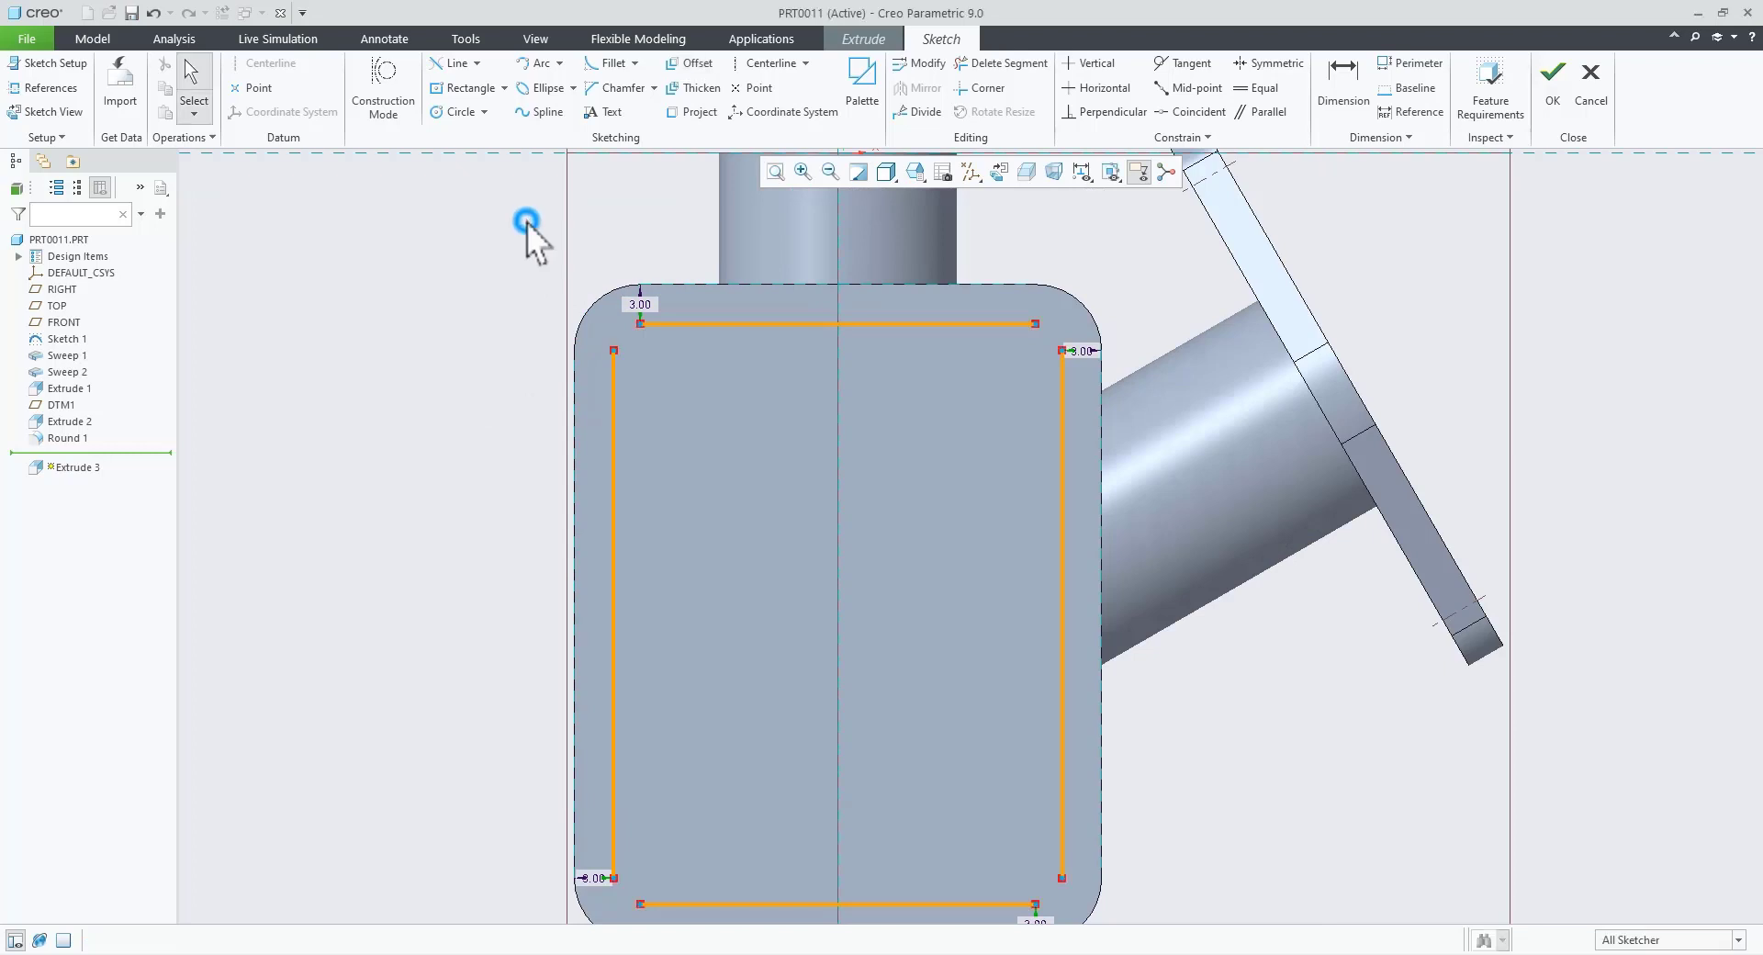
pyautogui.click(507, 306)
# Step: Check the corner arcs in the drawing's bottom view and sketch an arc concentric with the plate's upper-left corner, ending on the two offset lines
pyautogui.click(476, 954)
pyautogui.scroll(3, 972, 237)
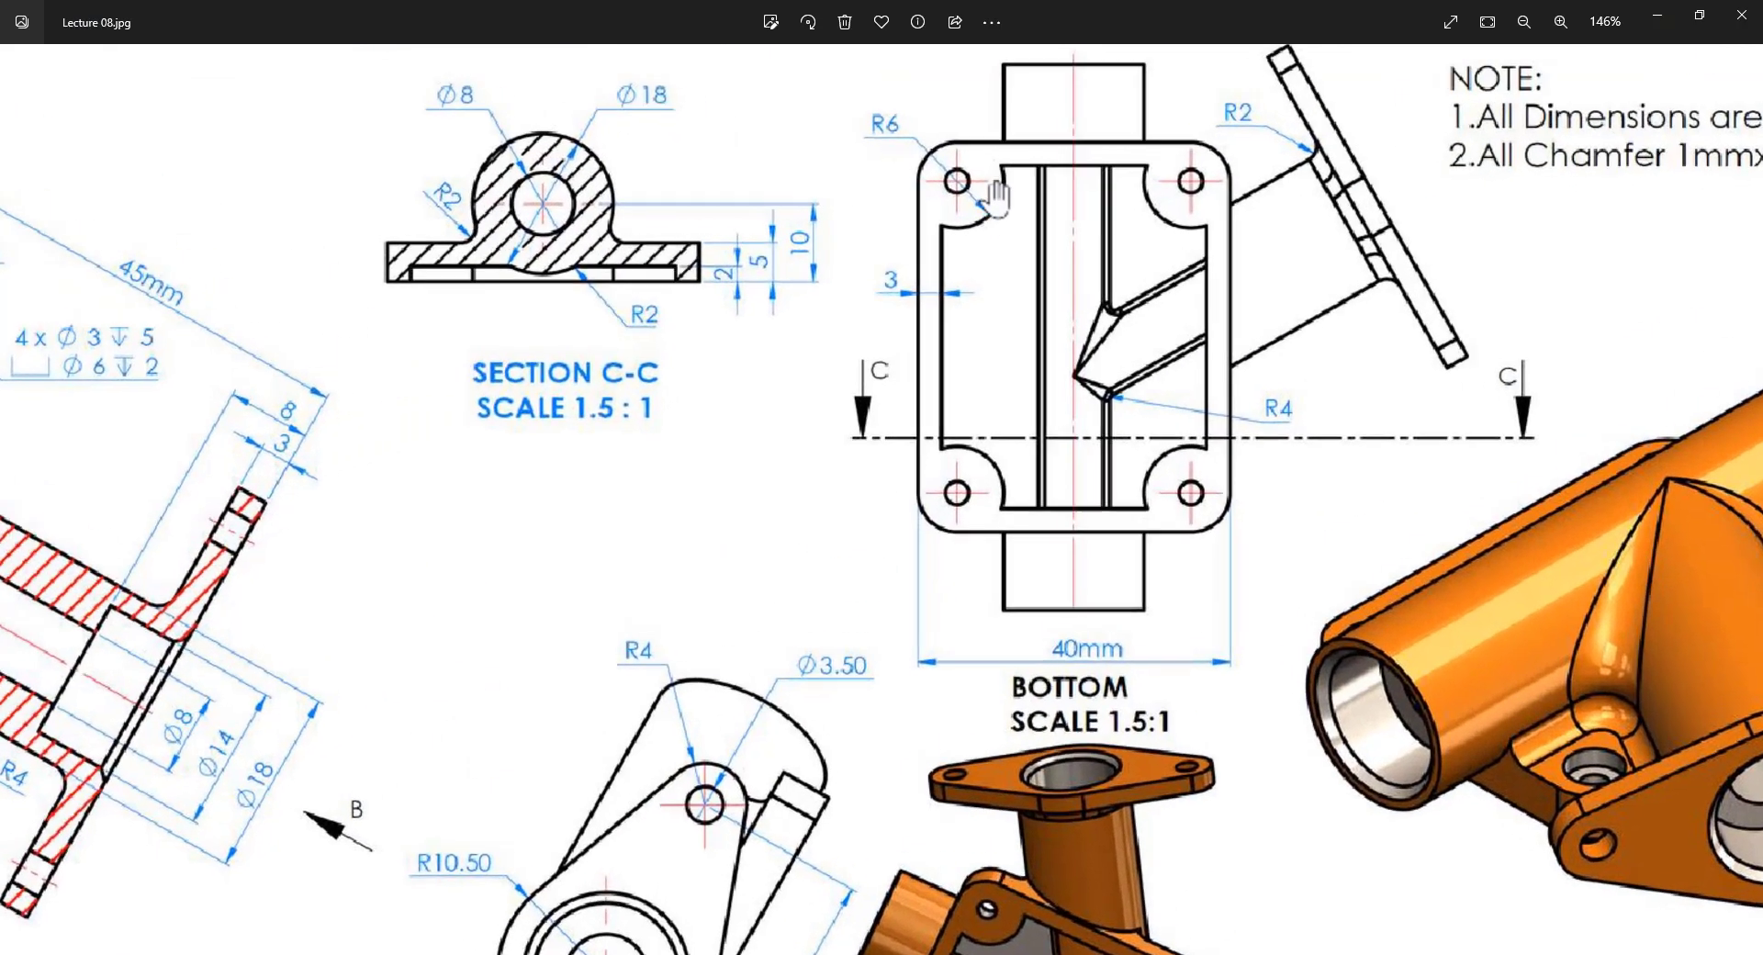
pyautogui.click(509, 954)
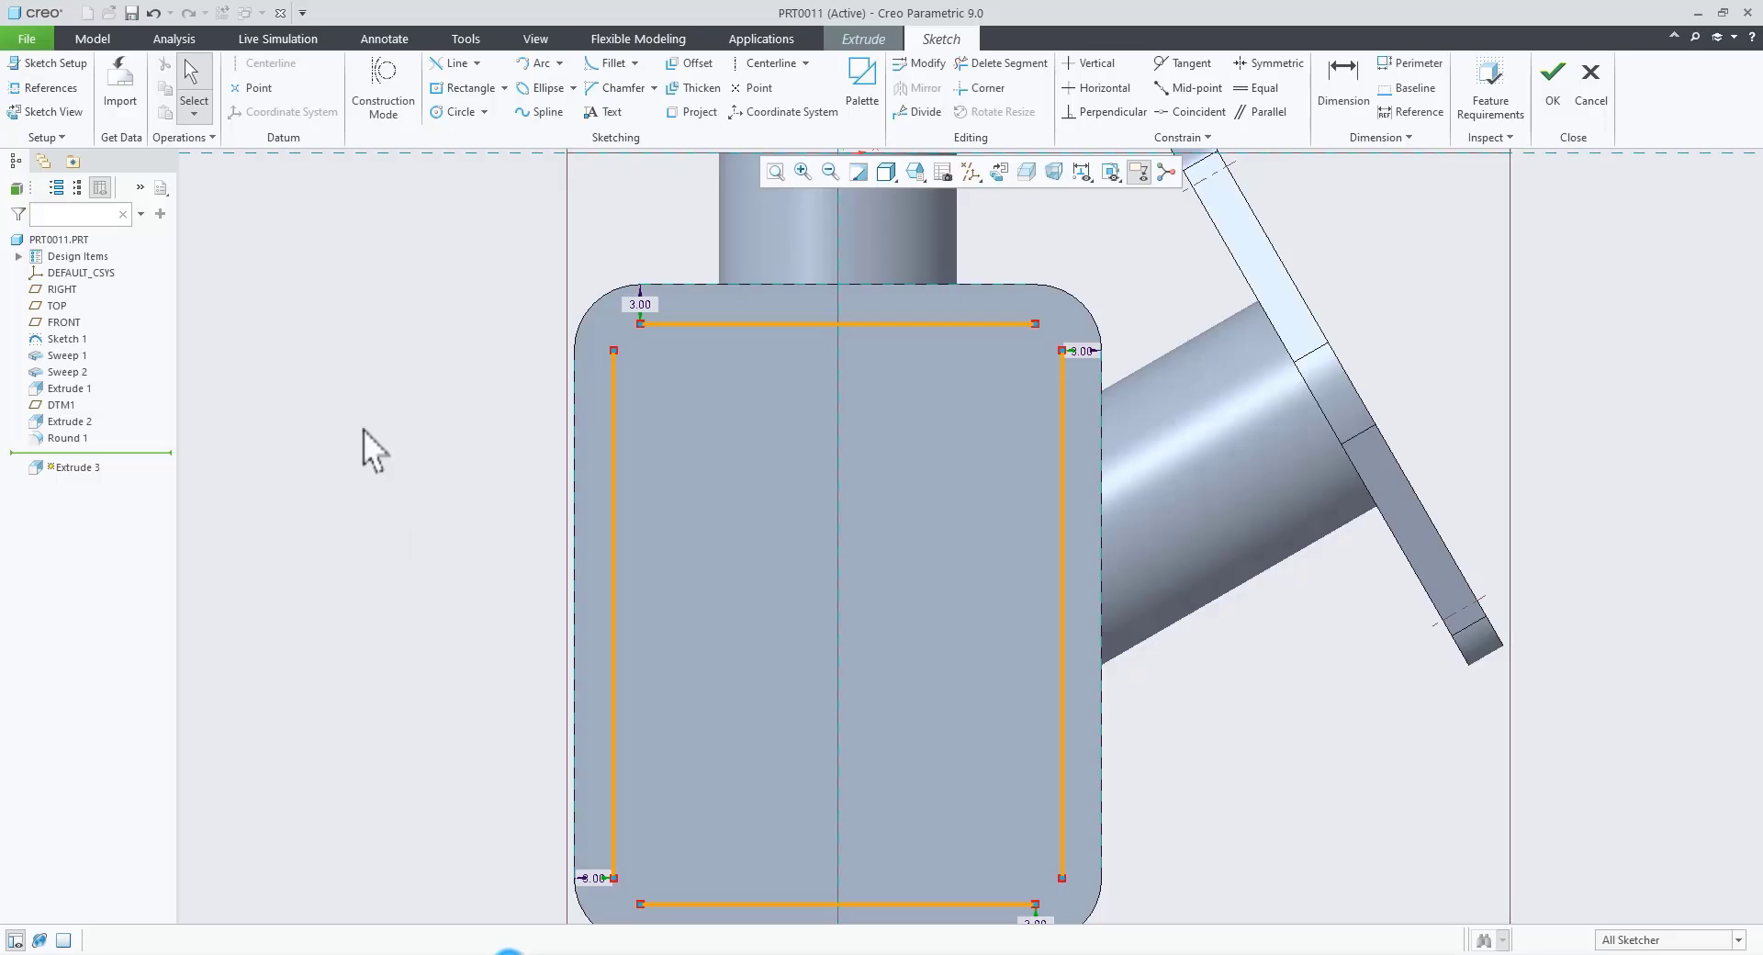
pyautogui.click(562, 62)
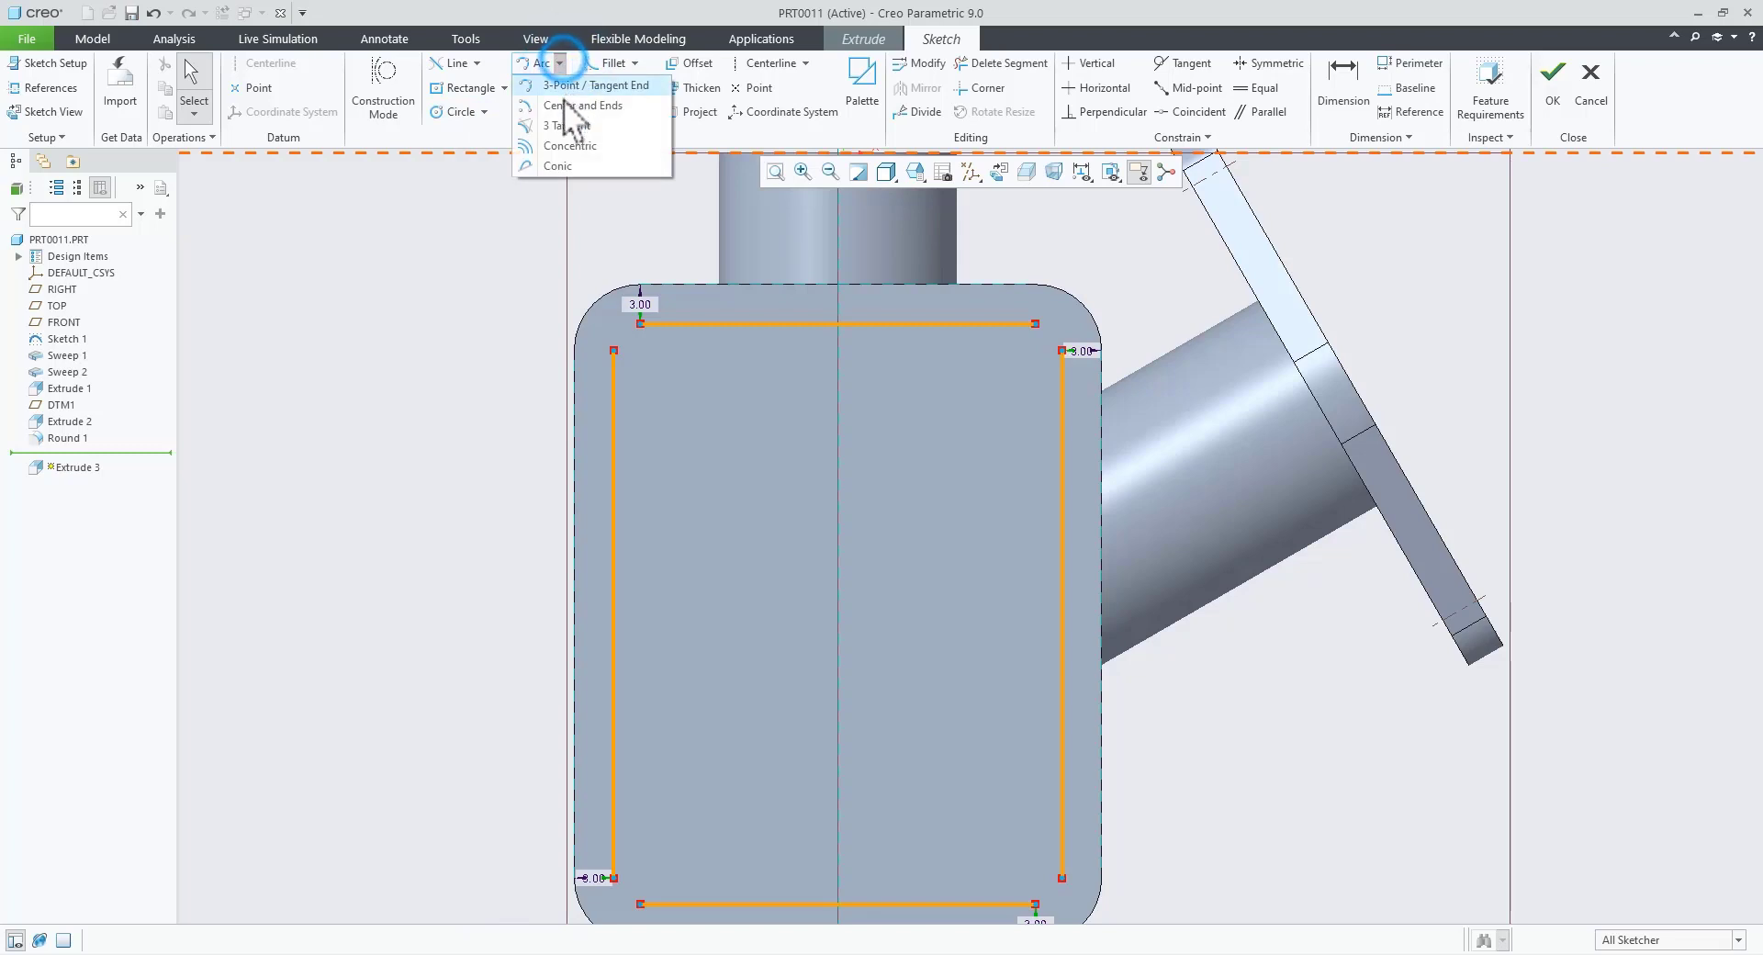
pyautogui.click(559, 147)
pyautogui.scroll(2, 649, 316)
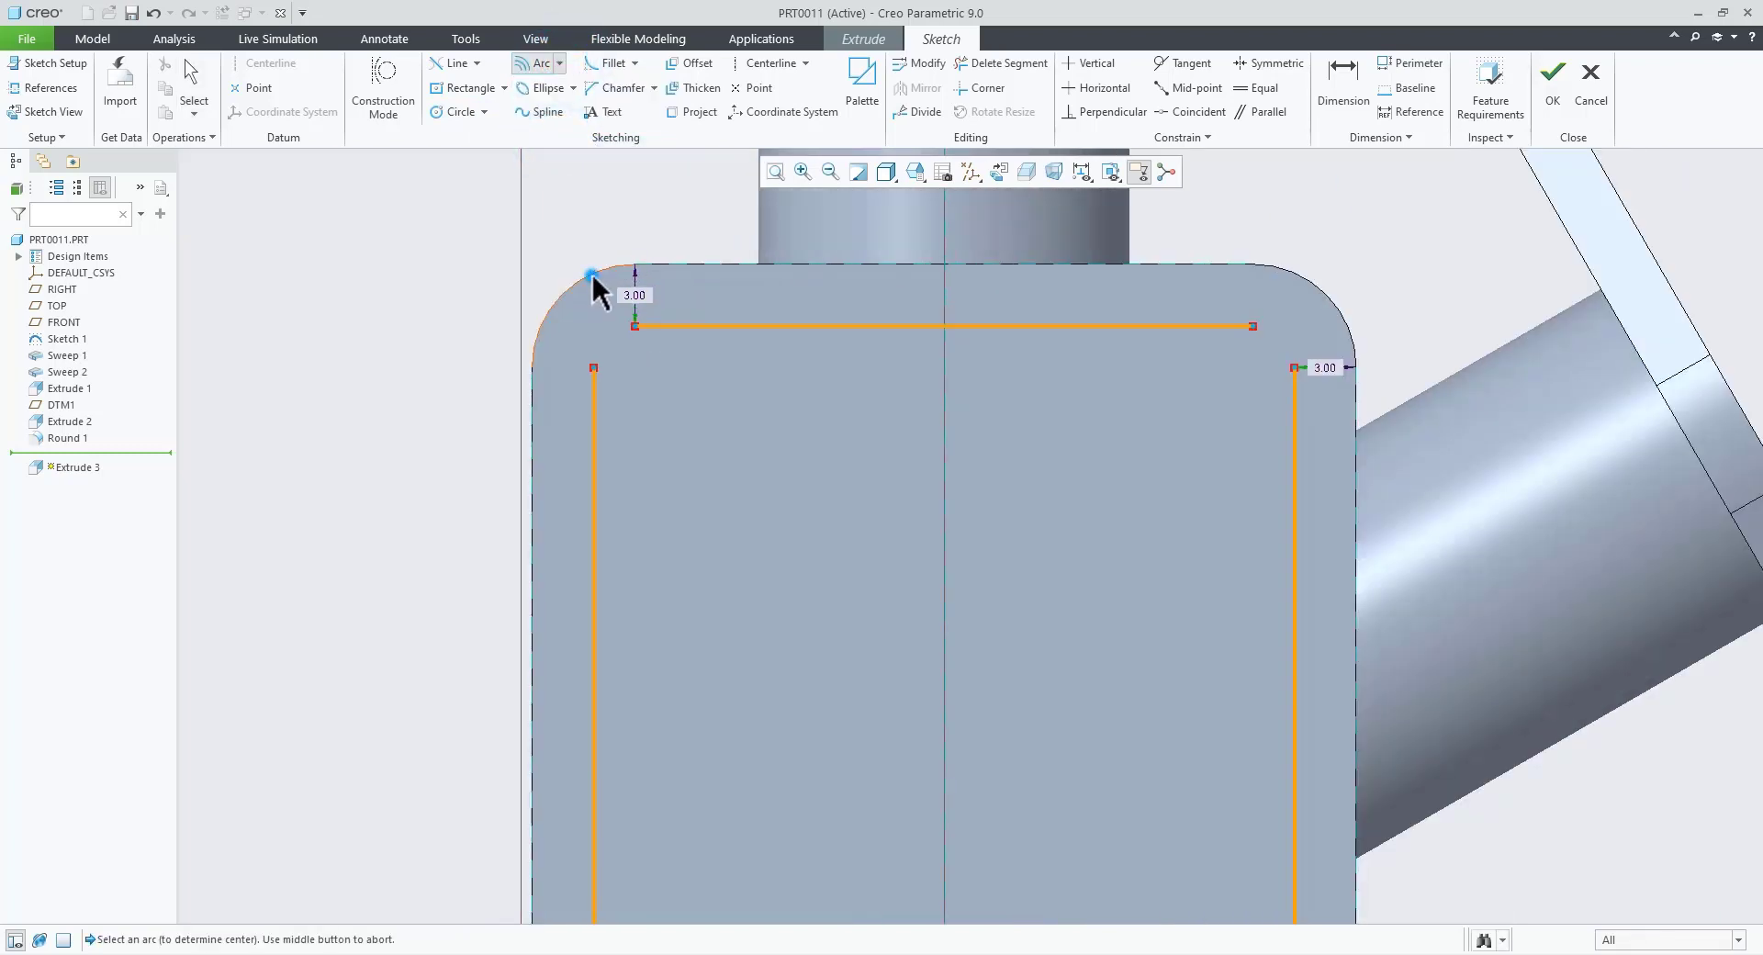
pyautogui.click(591, 277)
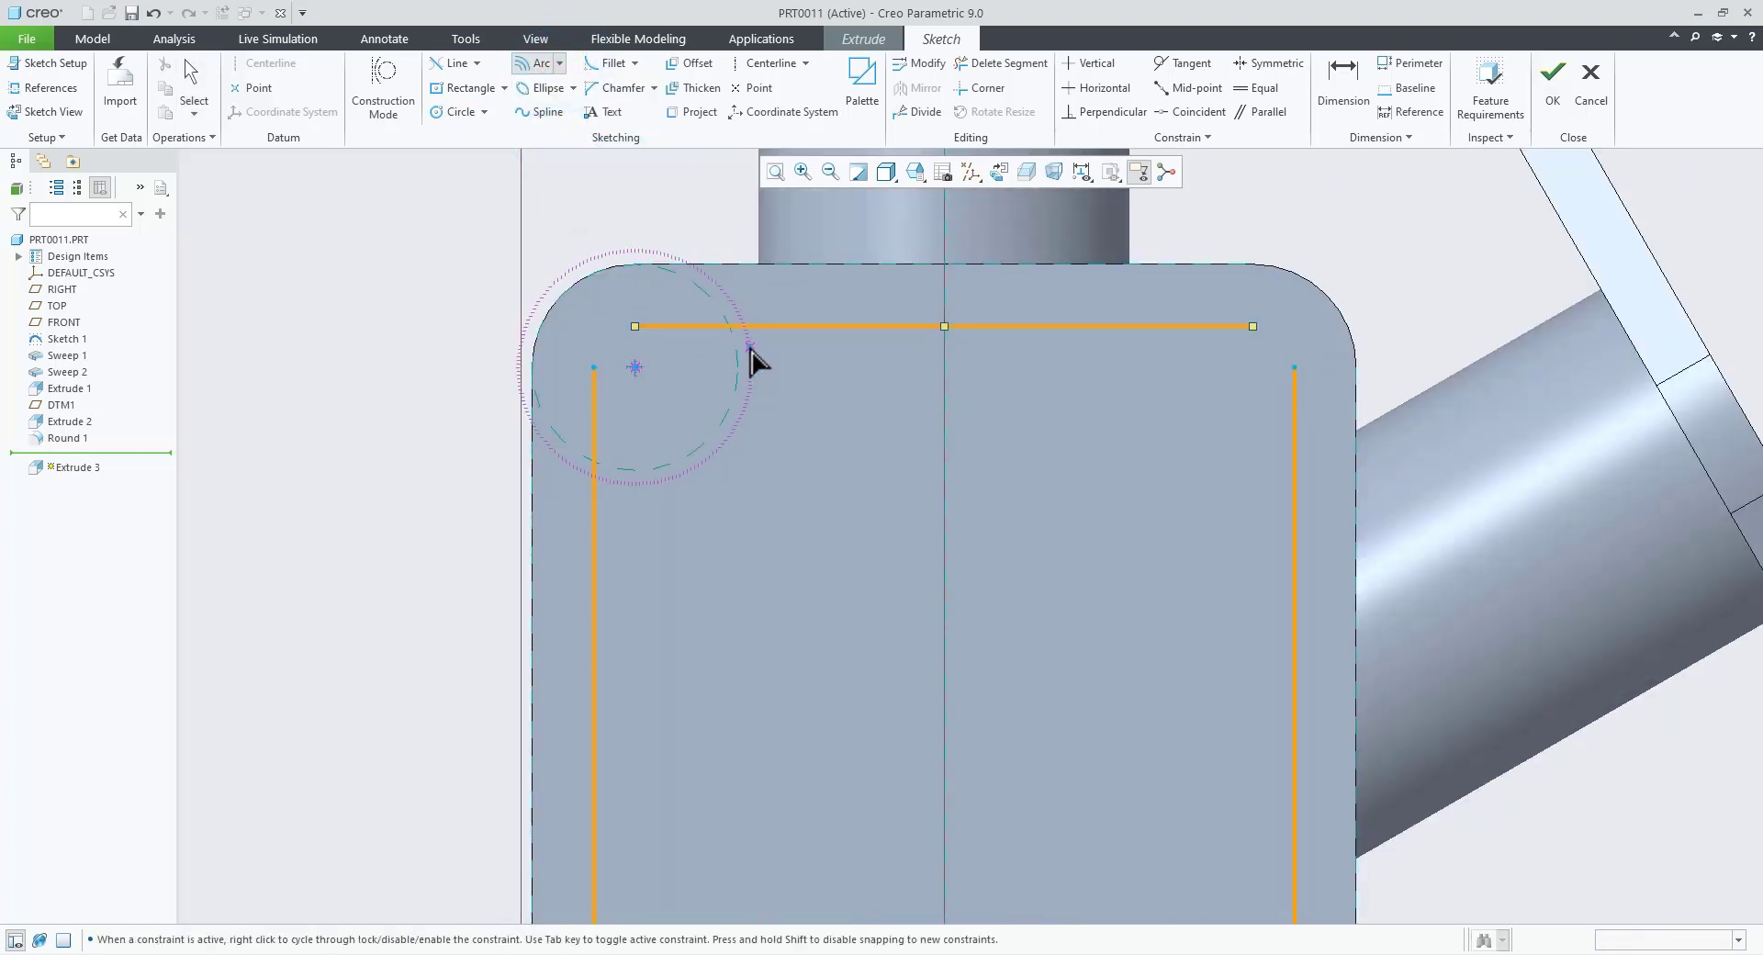
pyautogui.scroll(3, 749, 349)
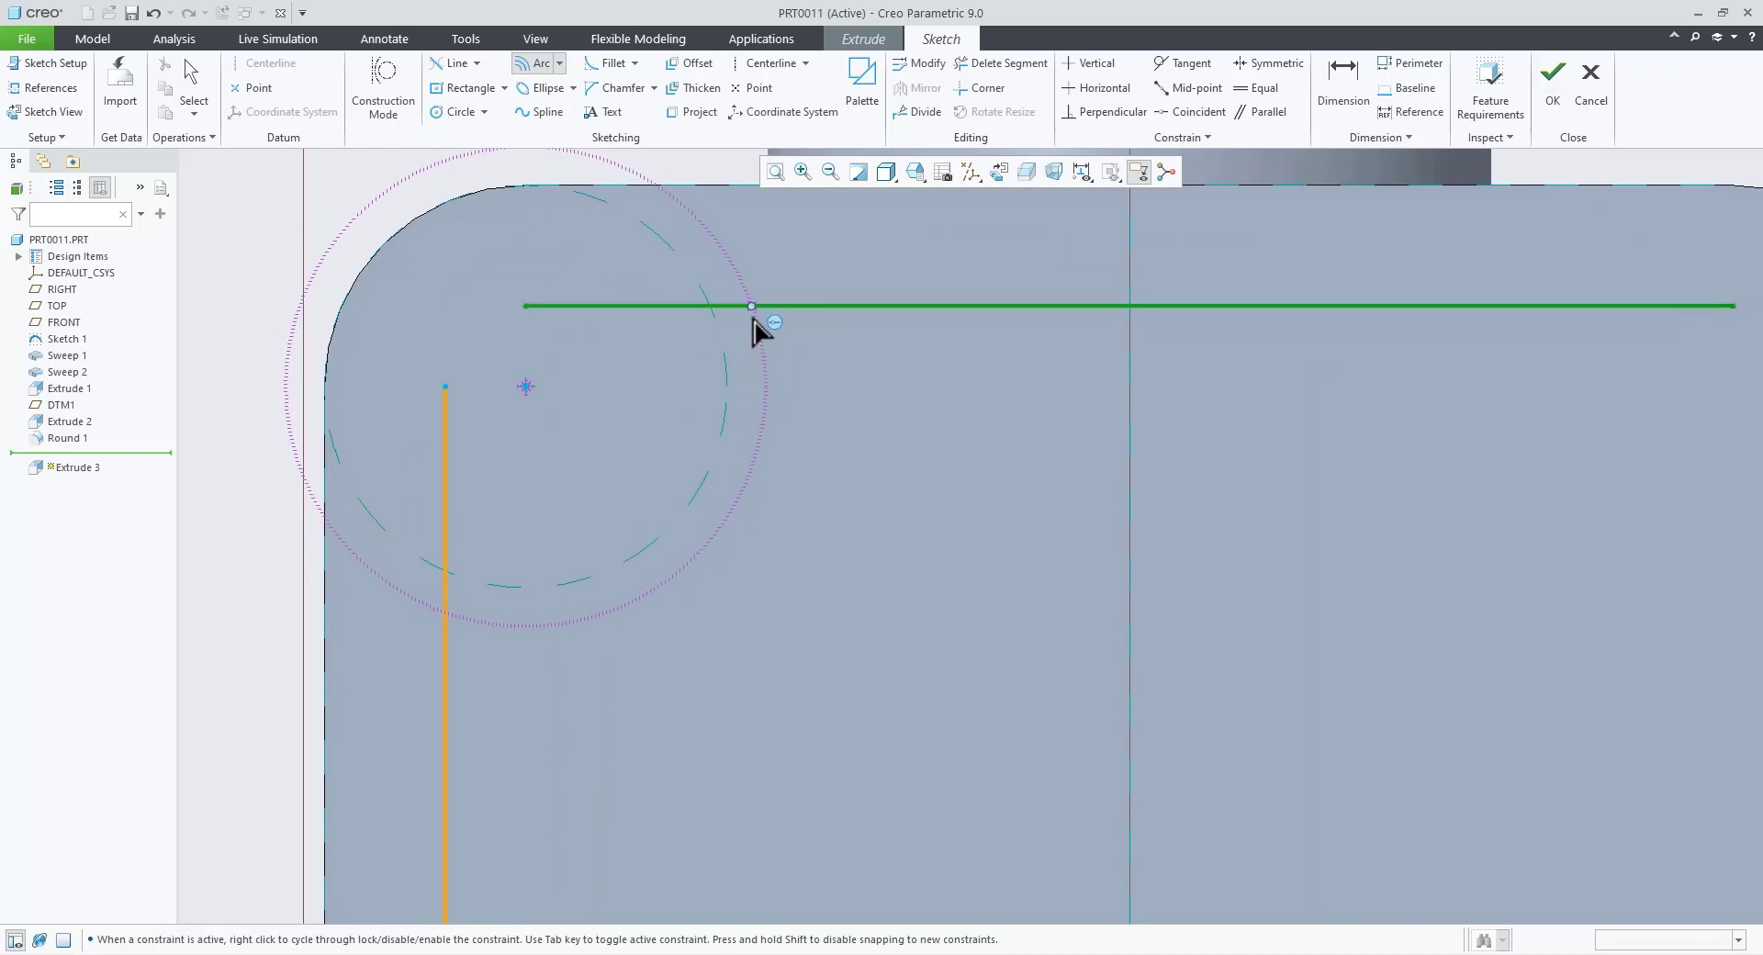
pyautogui.click(752, 308)
pyautogui.click(447, 615)
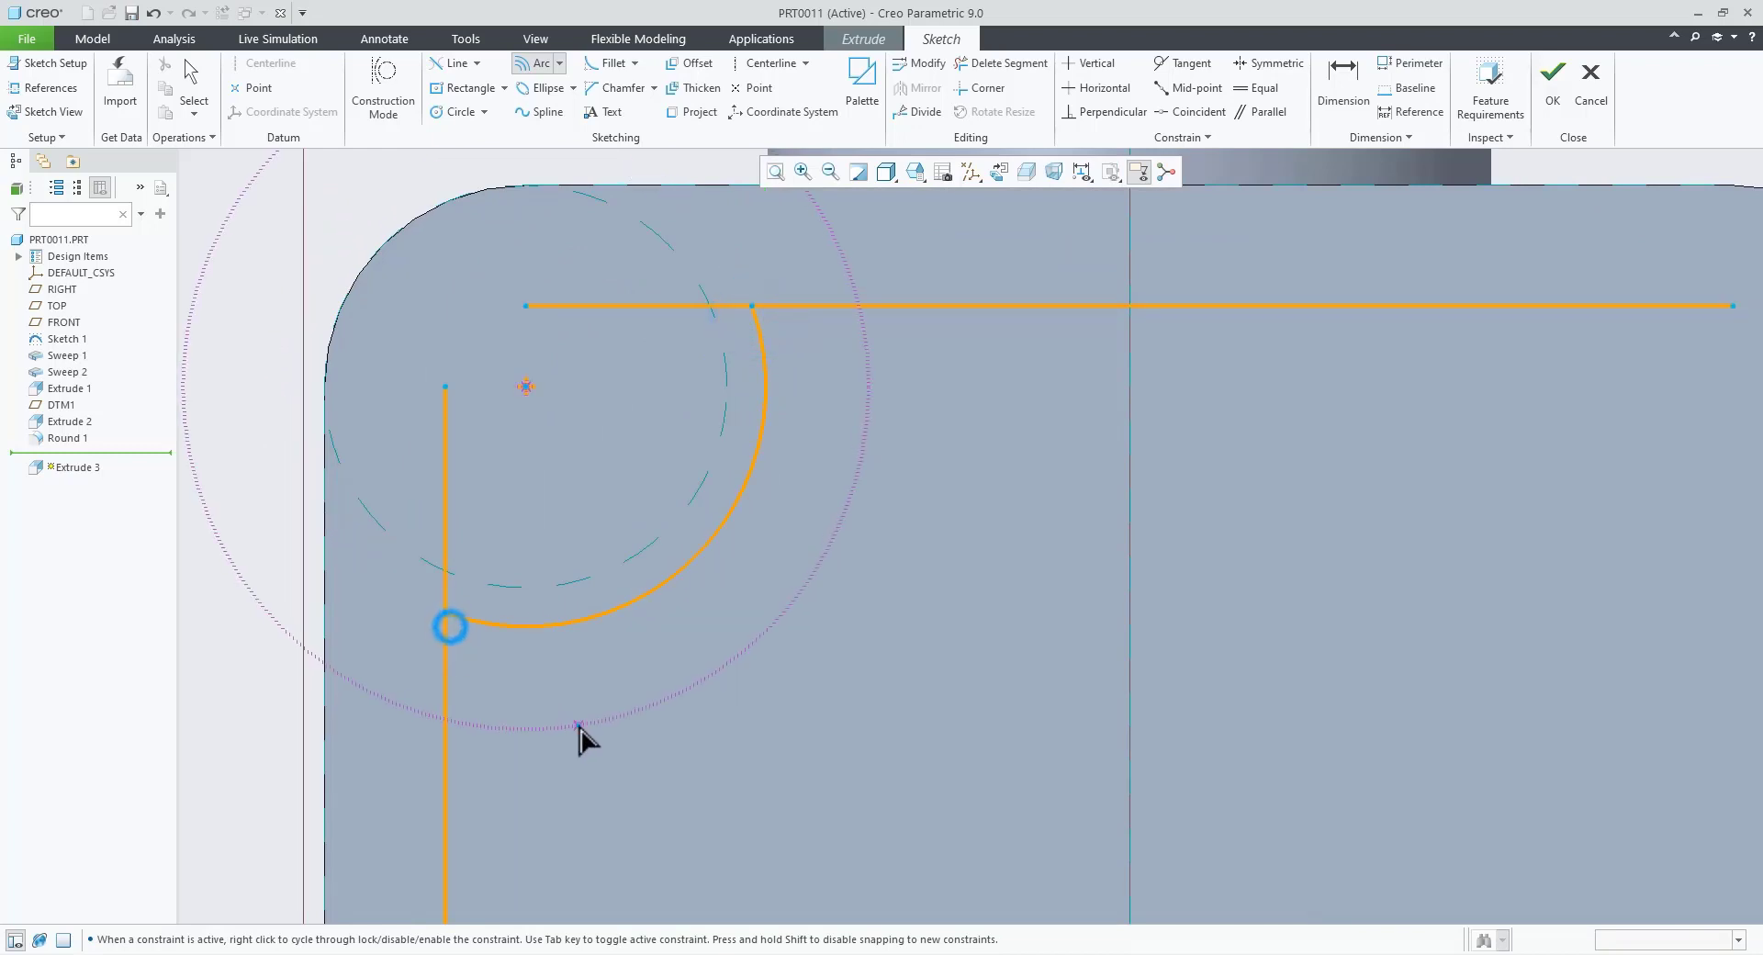
pyautogui.middleClick(582, 735)
# Step: Set the radius of the upper-left corner arc to 6 mm
pyautogui.doubleClick(700, 659)
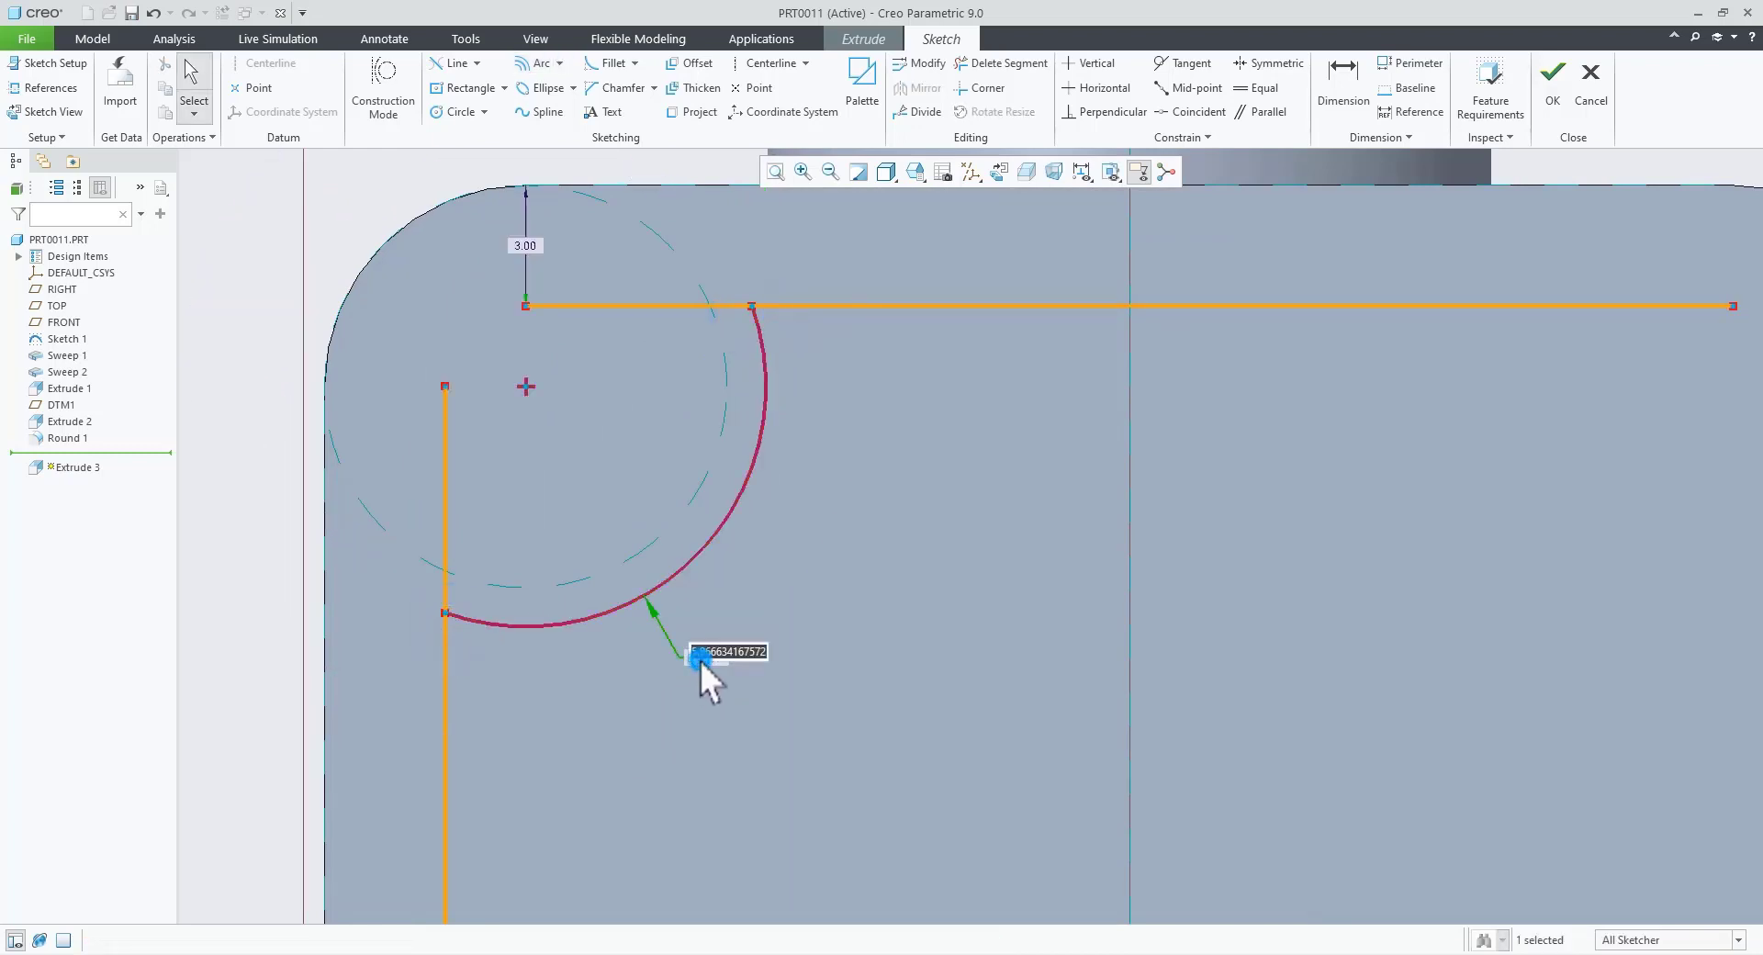
pyautogui.write('6')
pyautogui.press('Return')
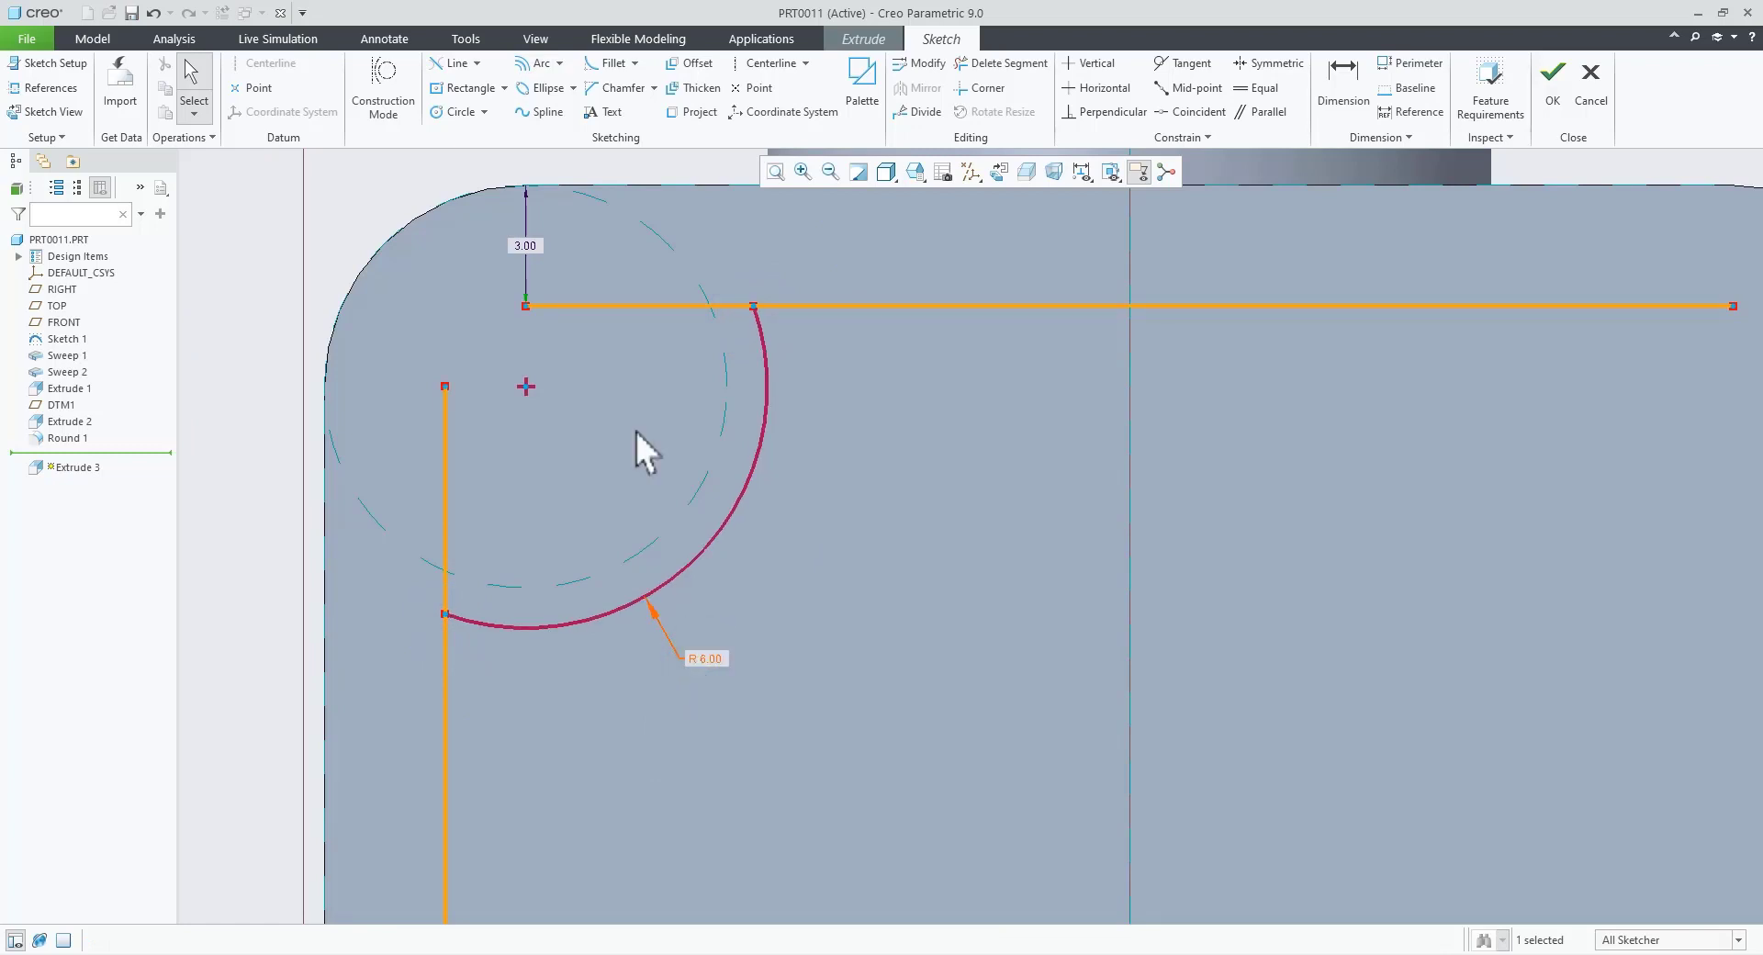
# Step: Mirror the upper-left corner arc about the sketch's vertical reference line to the upper-right corner
pyautogui.scroll(-5, 622, 377)
pyautogui.click(673, 394)
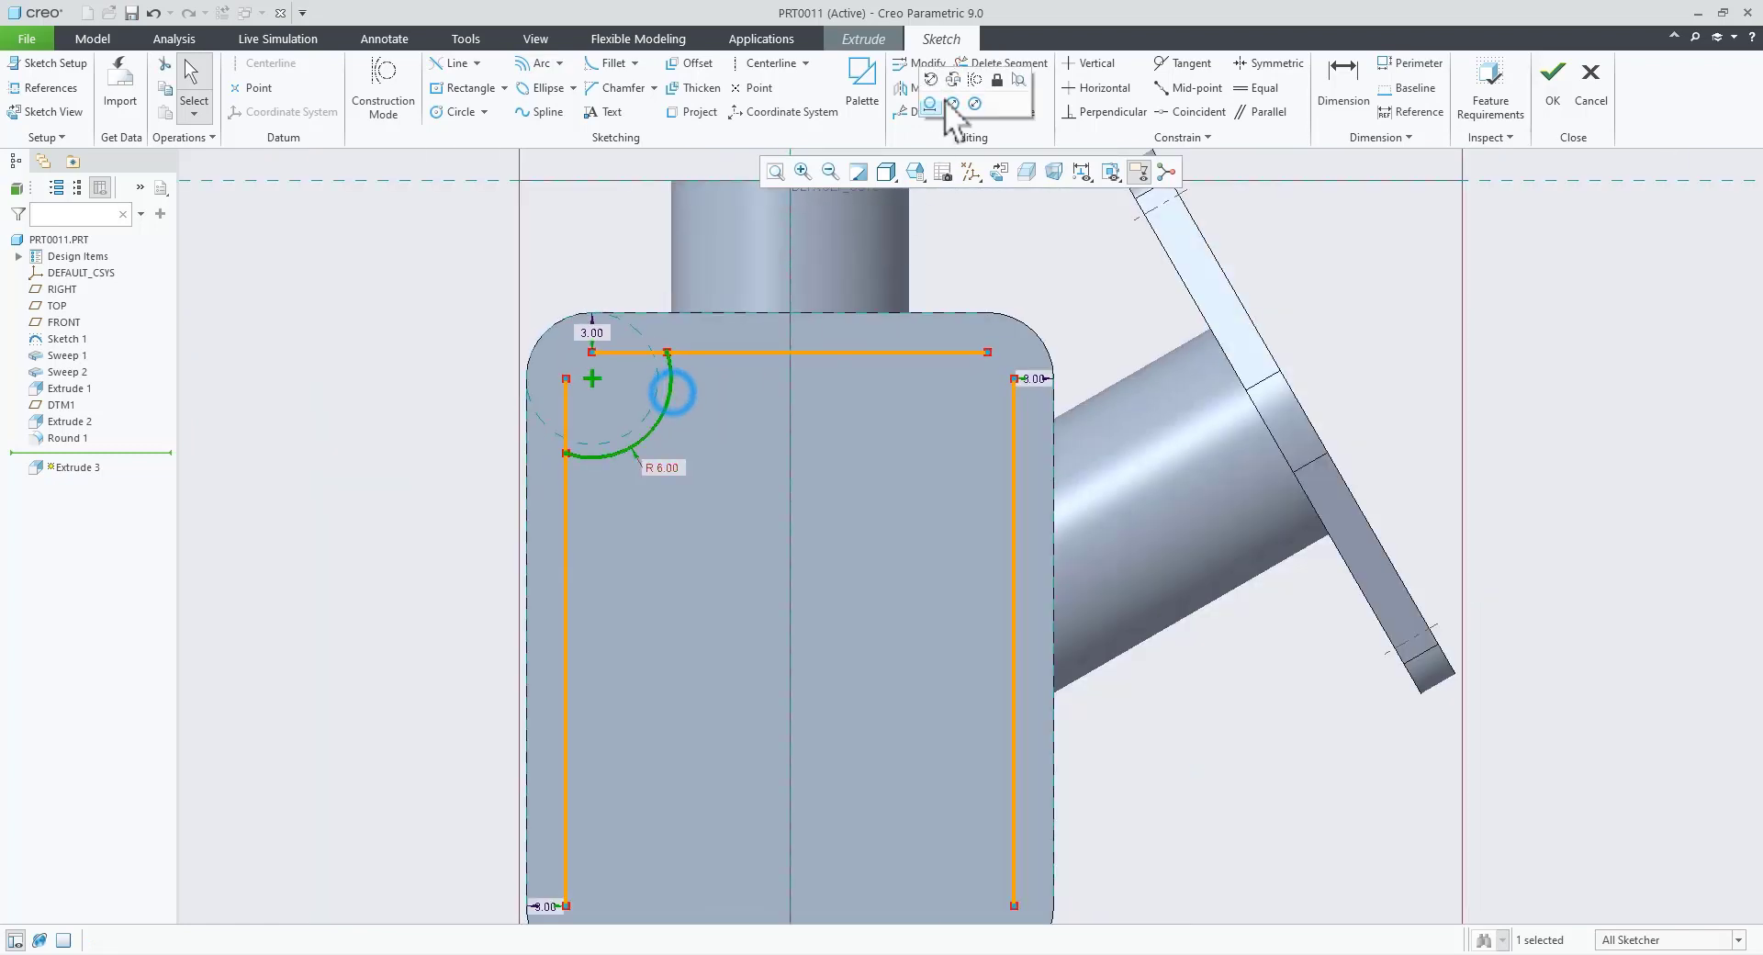
pyautogui.click(916, 90)
pyautogui.click(791, 399)
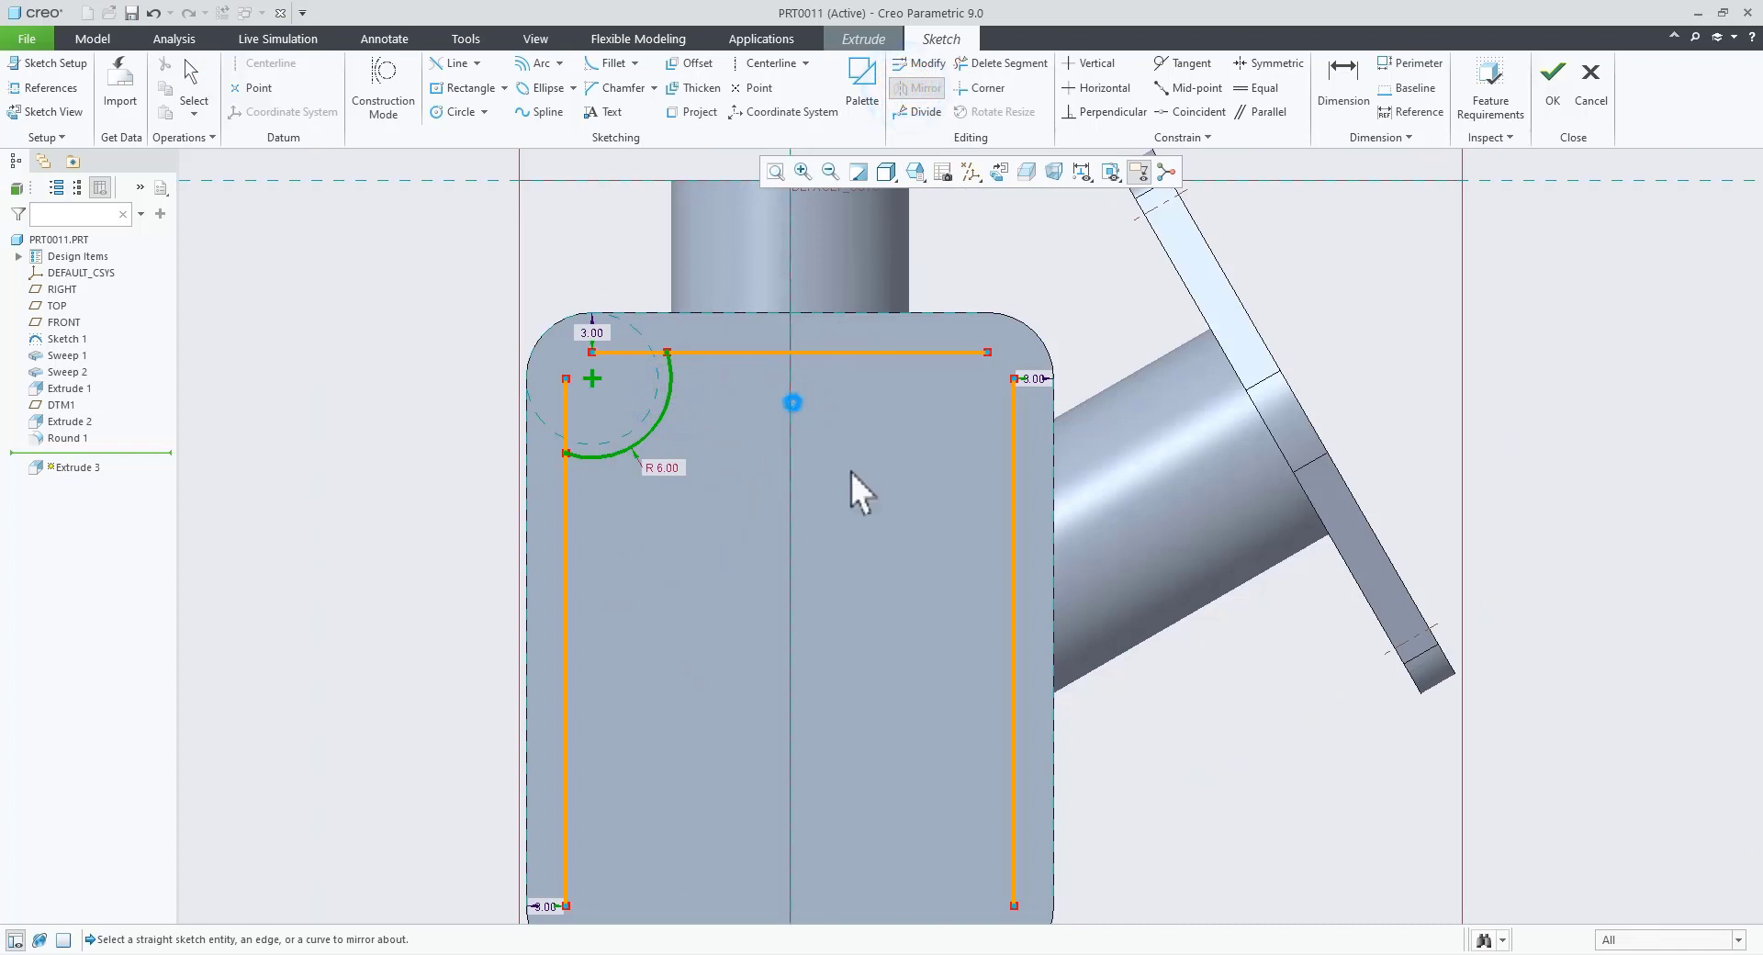
pyautogui.click(1196, 693)
# Step: Sketch an arc of about 4.33 mm radius concentric with the plate's lower-left corner, ending on the adjoining offset lines
pyautogui.scroll(-3, 790, 320)
pyautogui.scroll(4, 772, 671)
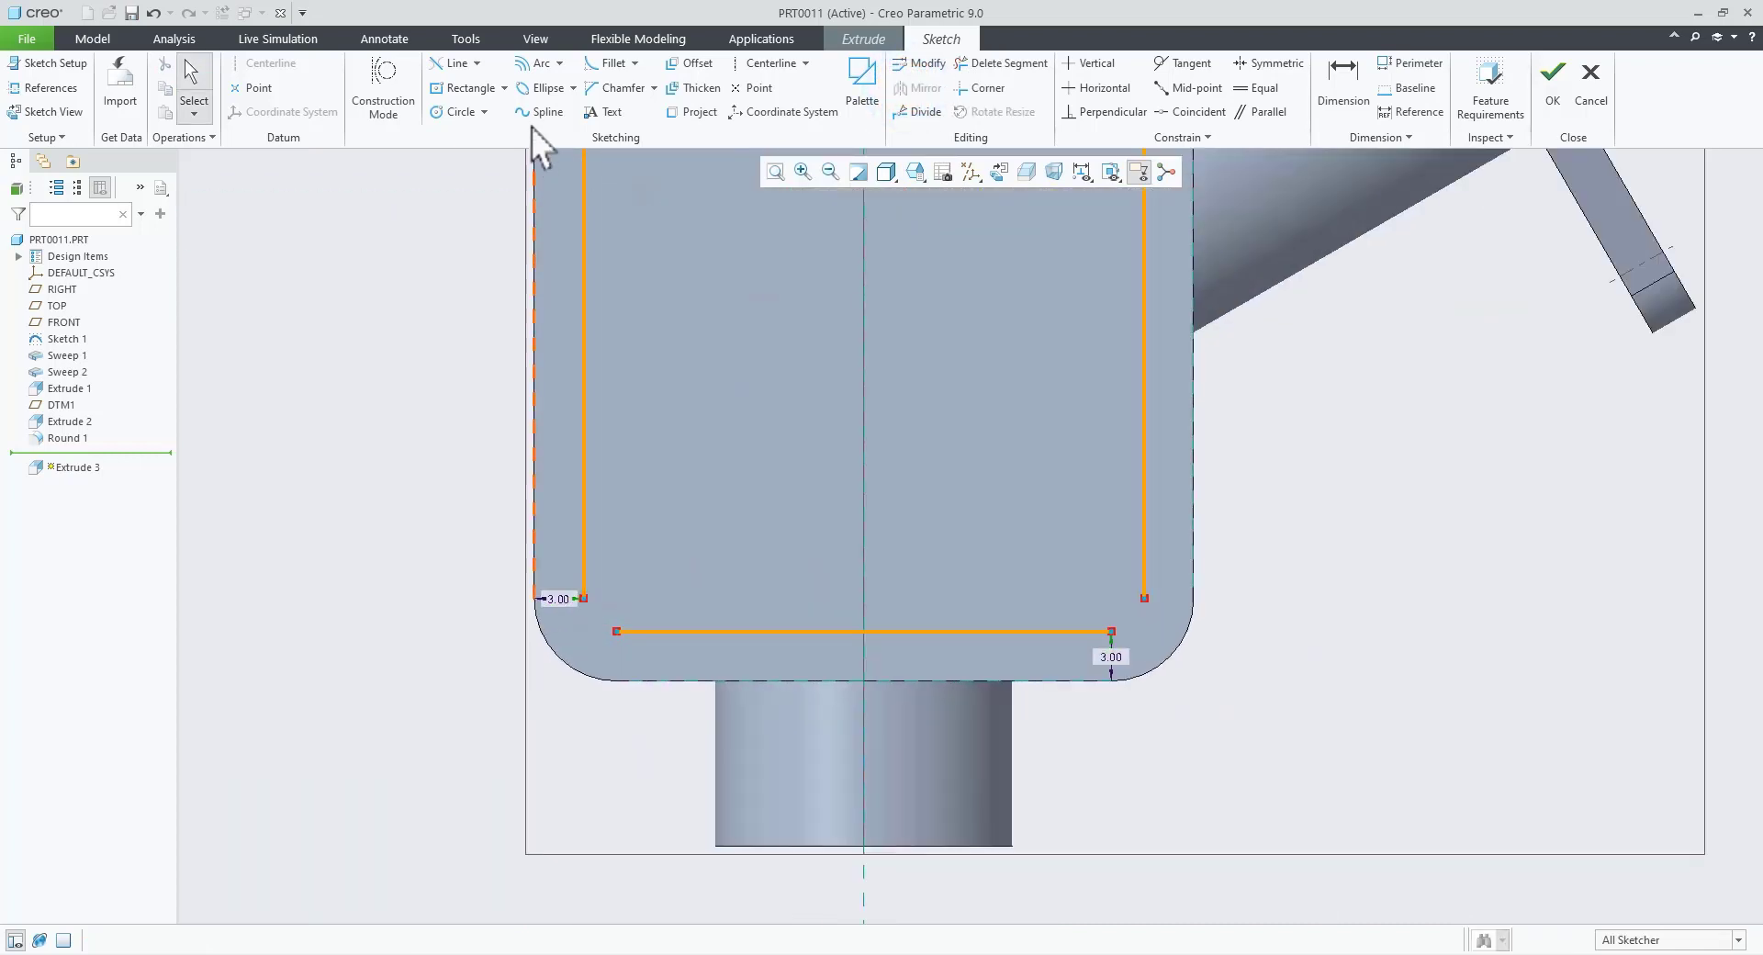
pyautogui.click(530, 65)
pyautogui.scroll(2, 565, 693)
pyautogui.click(565, 695)
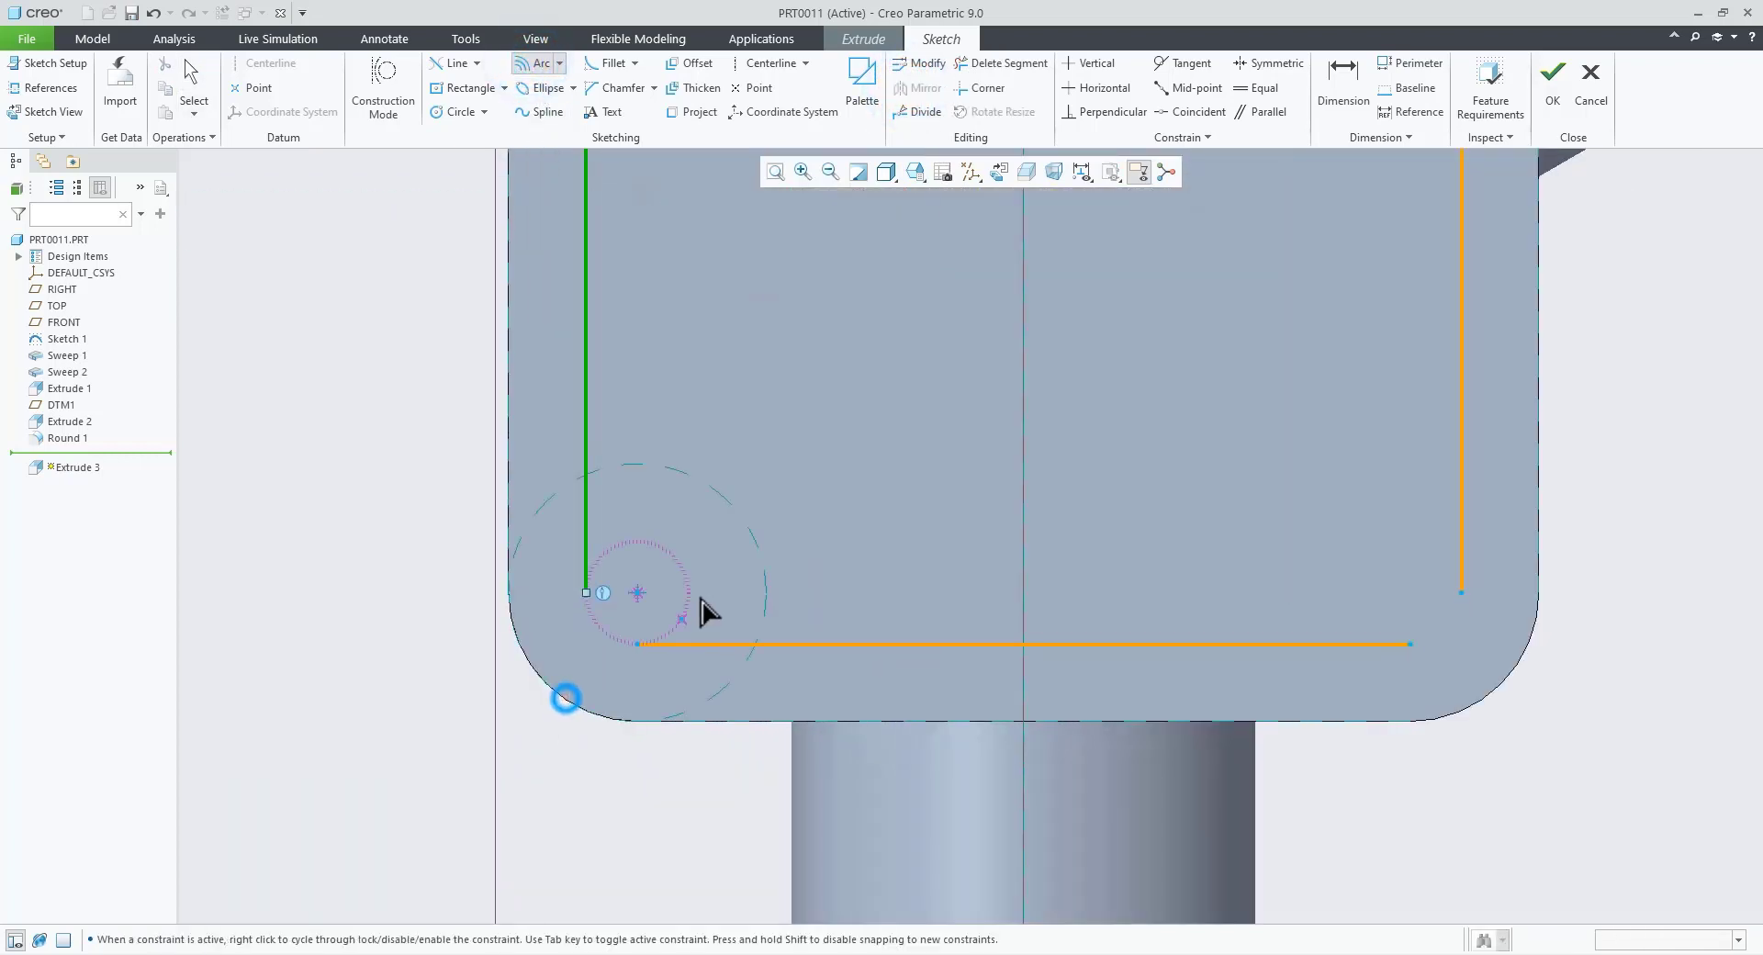
pyautogui.click(736, 643)
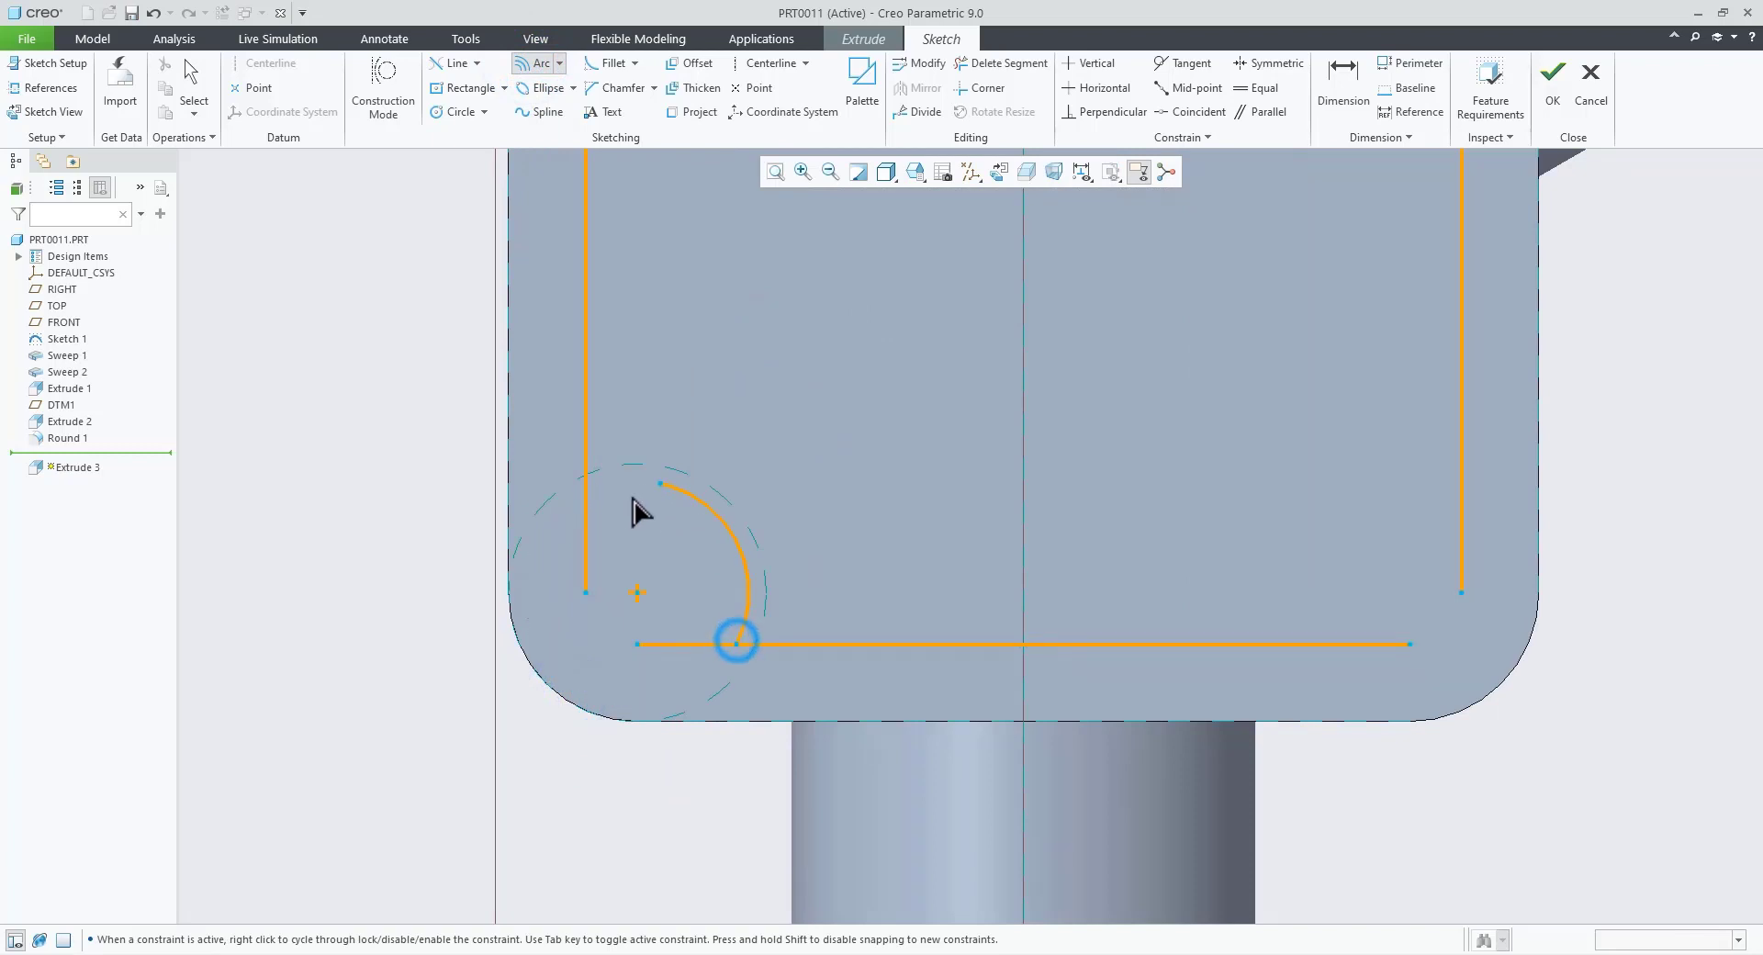
pyautogui.click(591, 494)
pyautogui.scroll(-3, 535, 856)
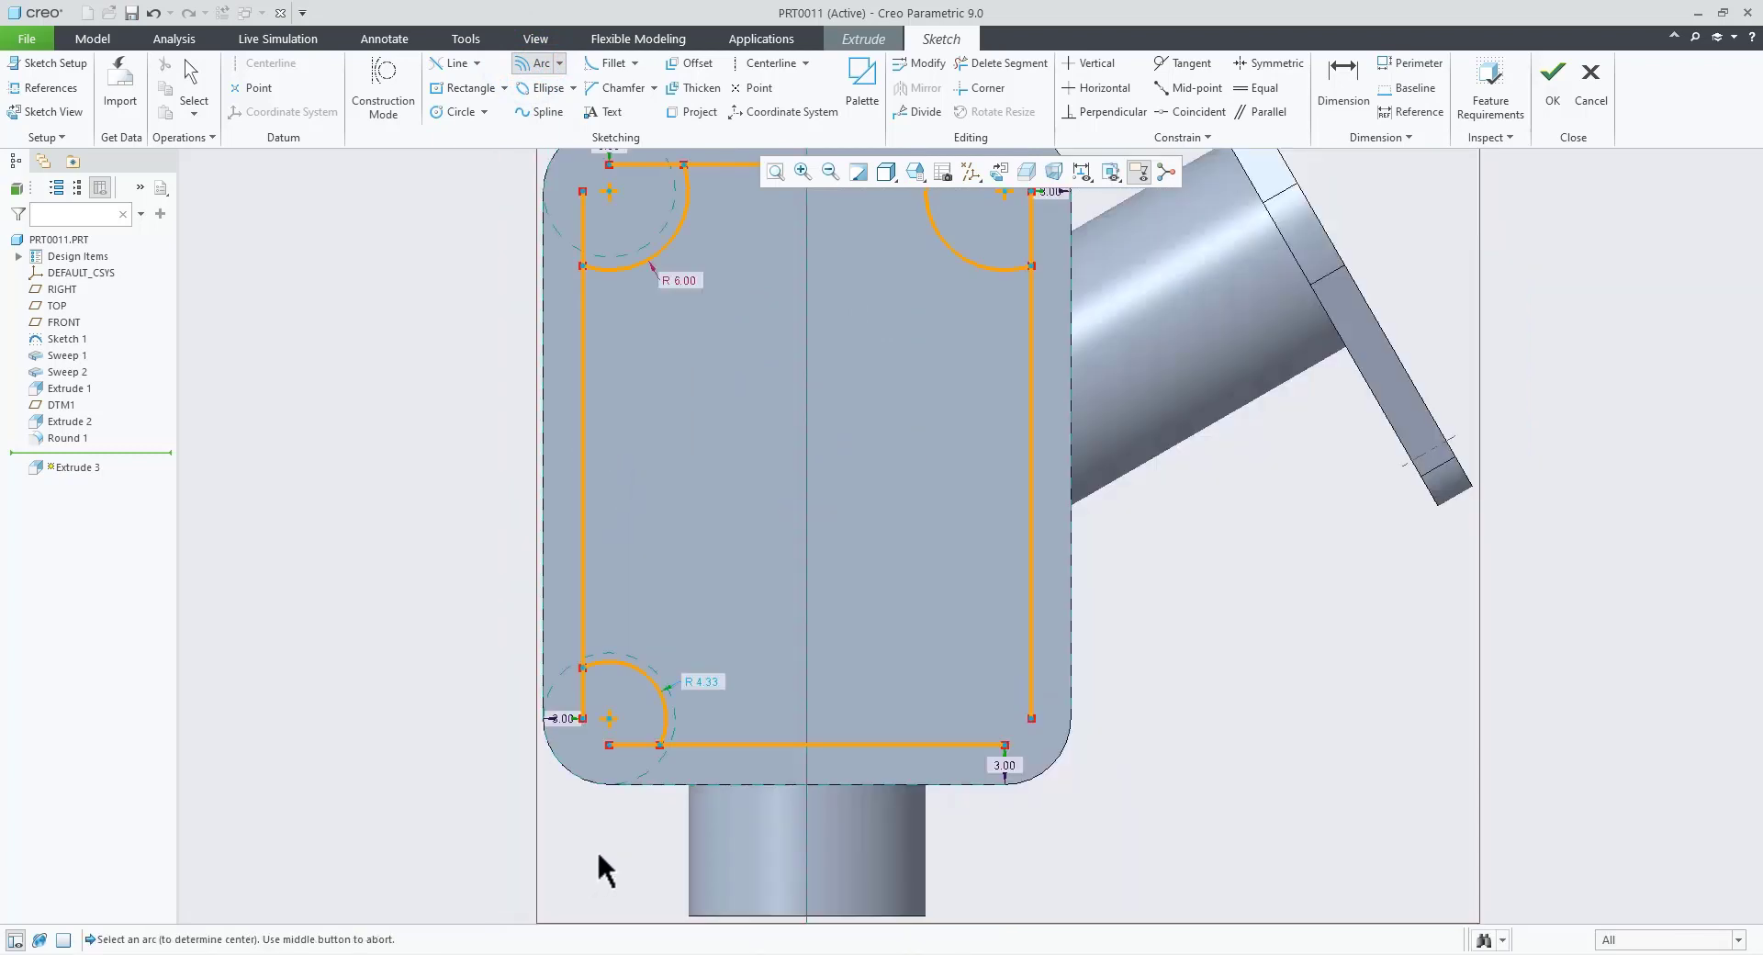
pyautogui.middleClick(1324, 591)
# Step: Apply an Equal constraint between the upper-left and lower-left corner arcs
pyautogui.click(1260, 88)
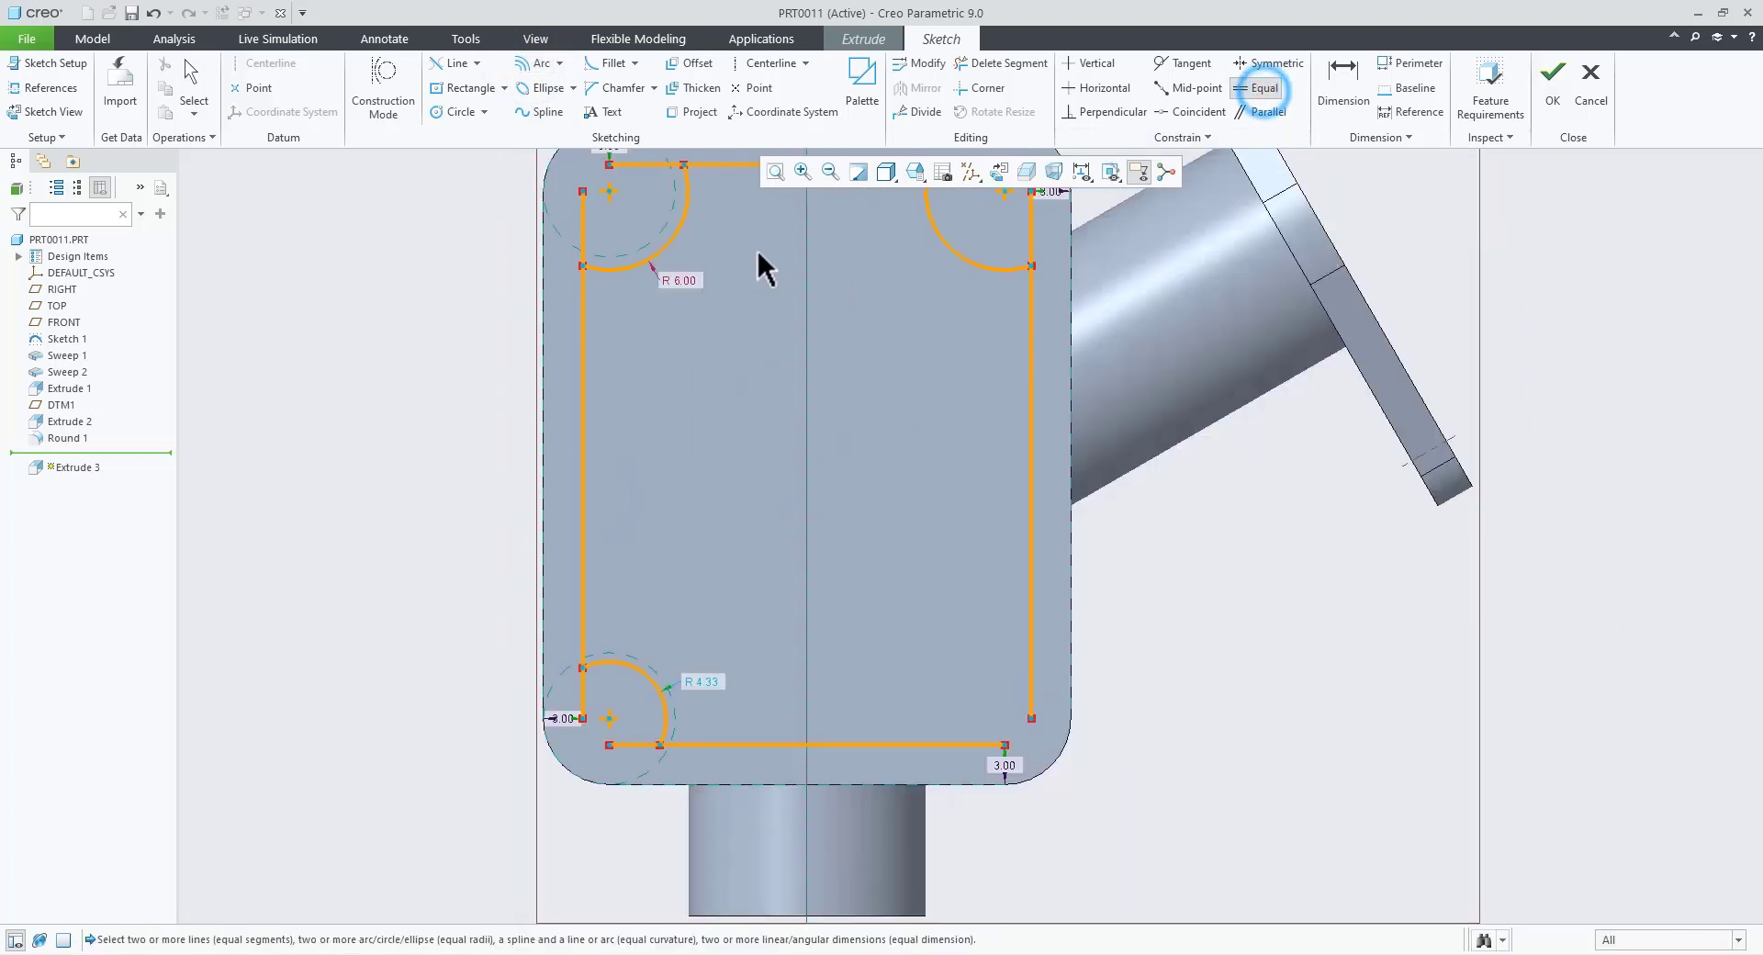
pyautogui.click(685, 224)
pyautogui.click(650, 687)
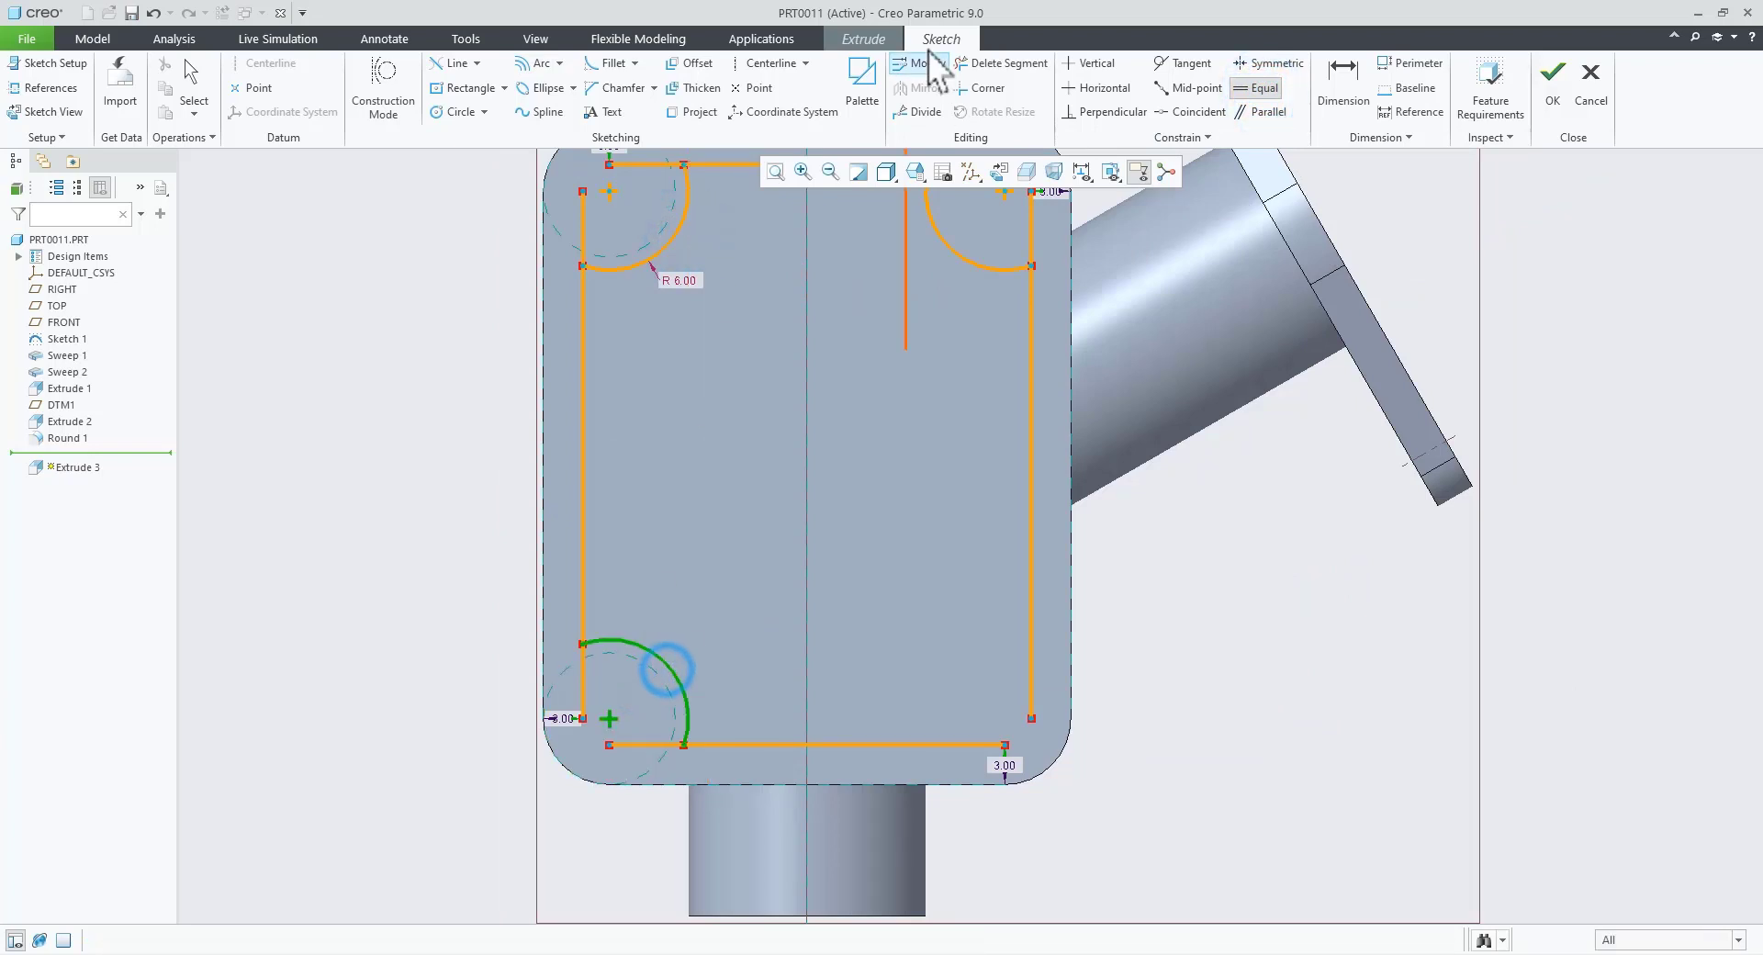
pyautogui.middleClick(351, 411)
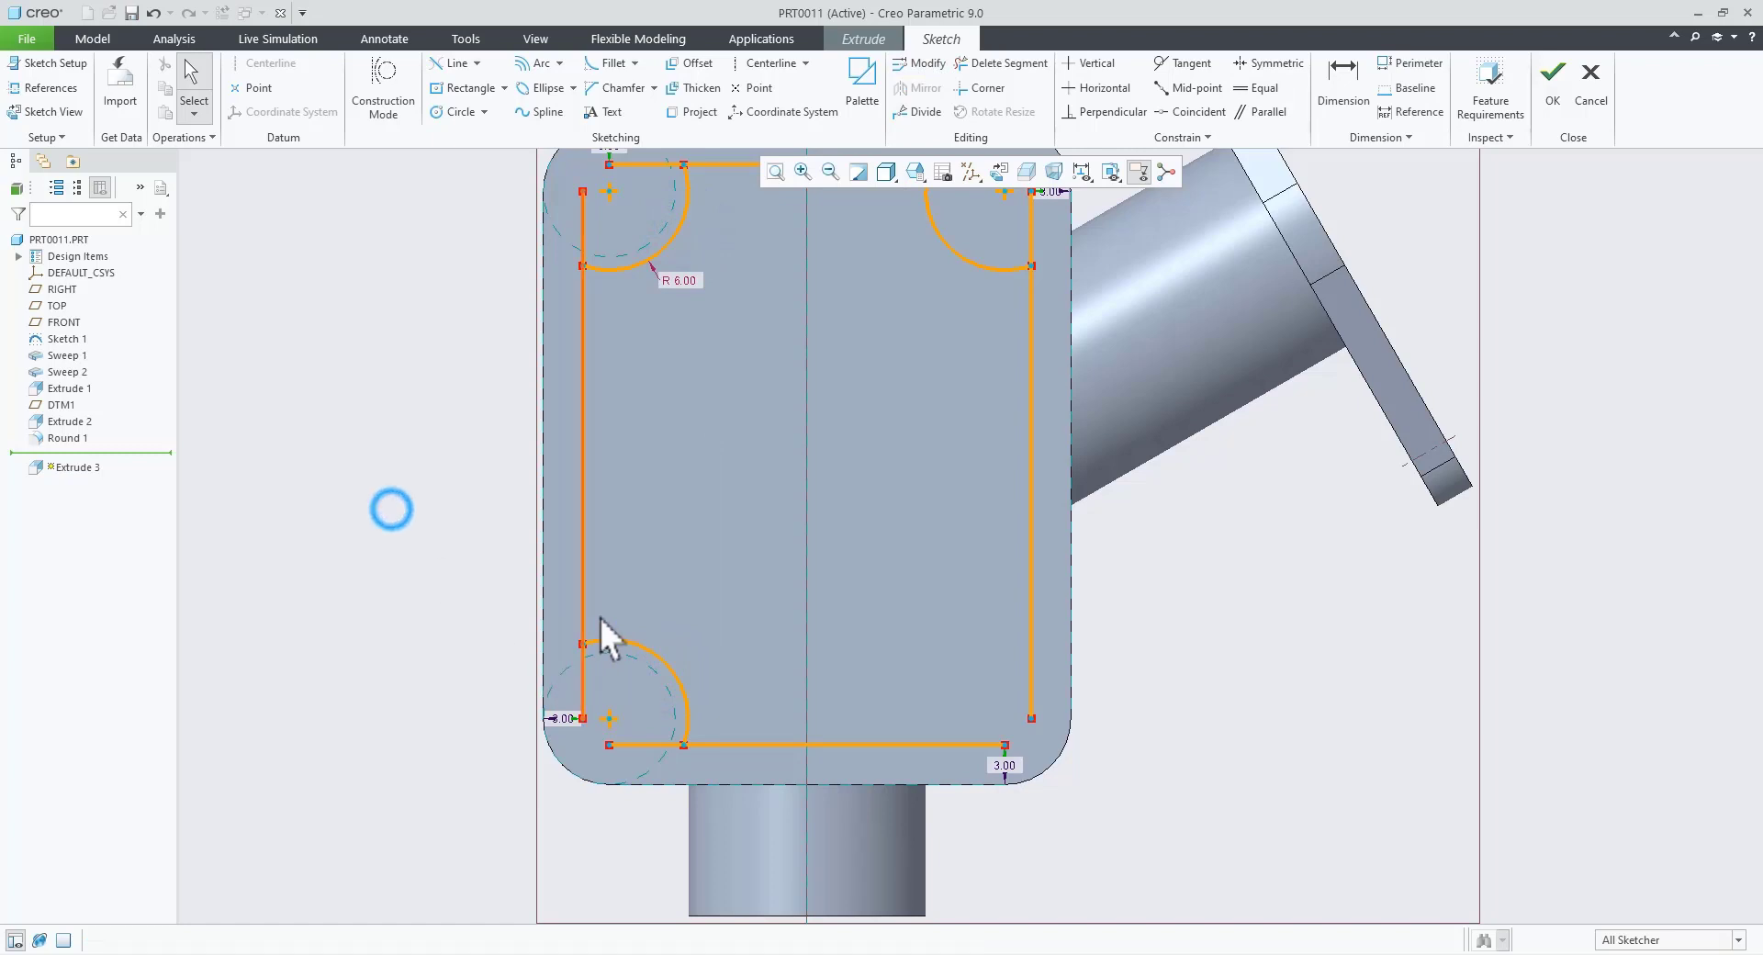
# Step: Mirror the lower-left corner arc about the sketch's vertical reference line to the lower-right corner
pyautogui.click(609, 641)
pyautogui.click(901, 92)
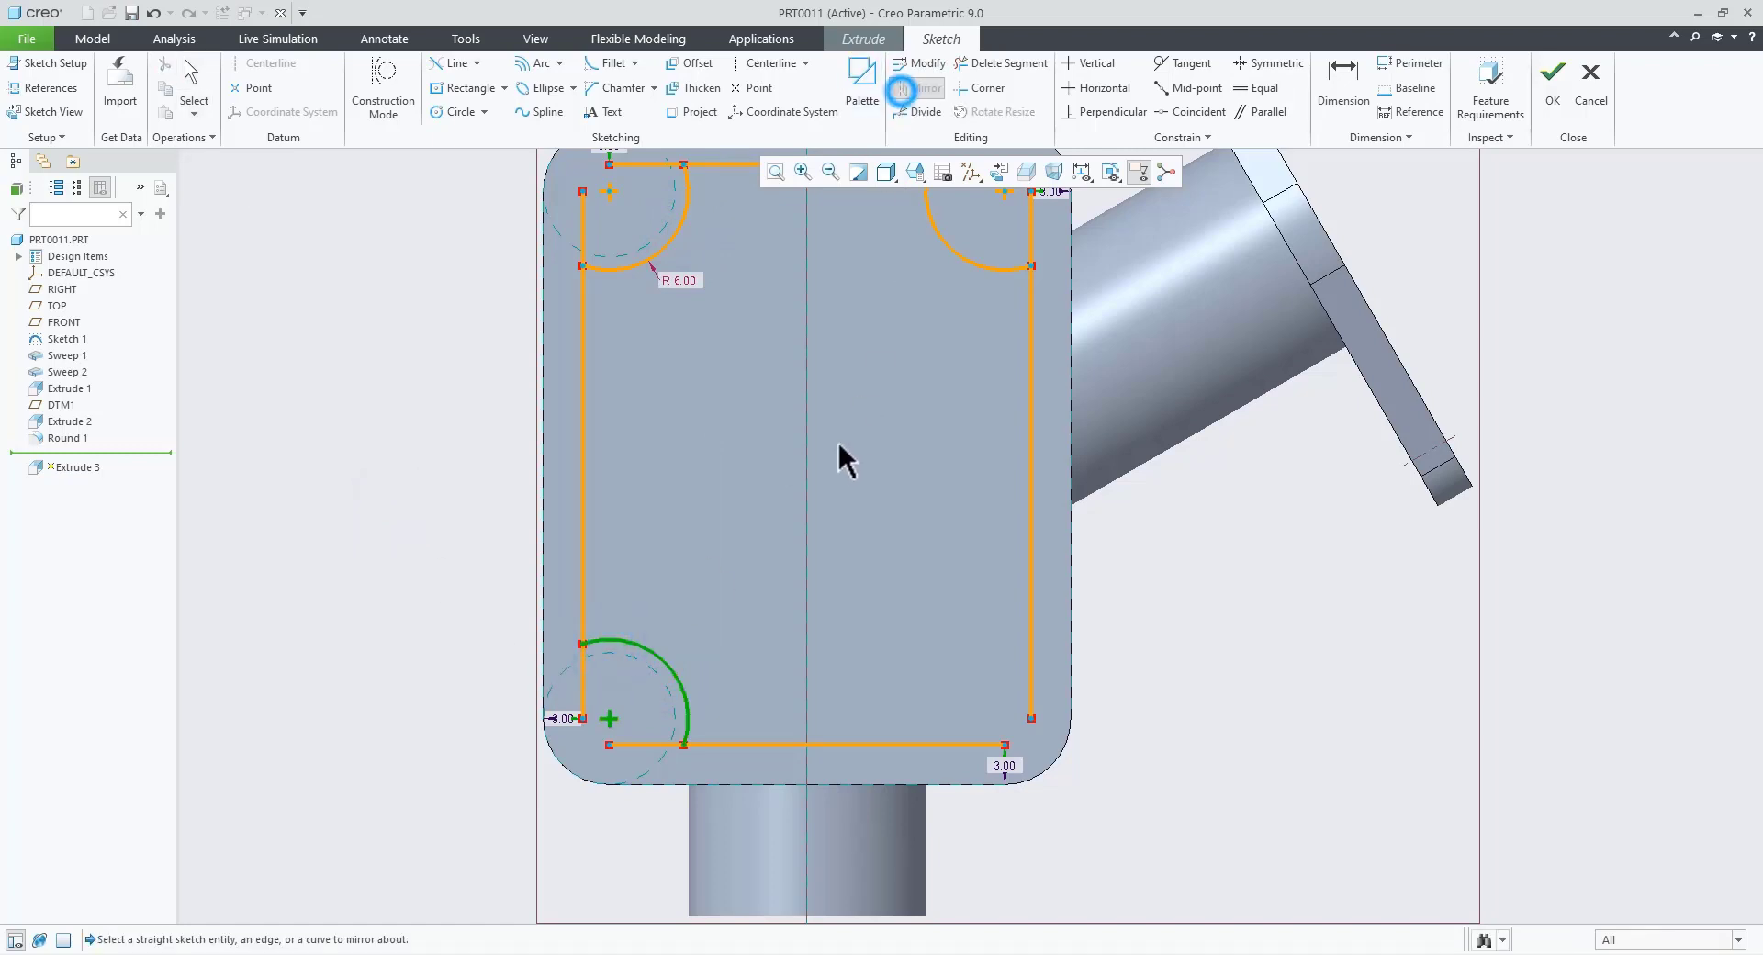
pyautogui.click(807, 462)
pyautogui.click(1309, 654)
# Step: Corner-trim the upper and right offset lines against the upper-right arc, removing their ends inside that corner
pyautogui.scroll(2, 1035, 658)
pyautogui.scroll(1, 1034, 659)
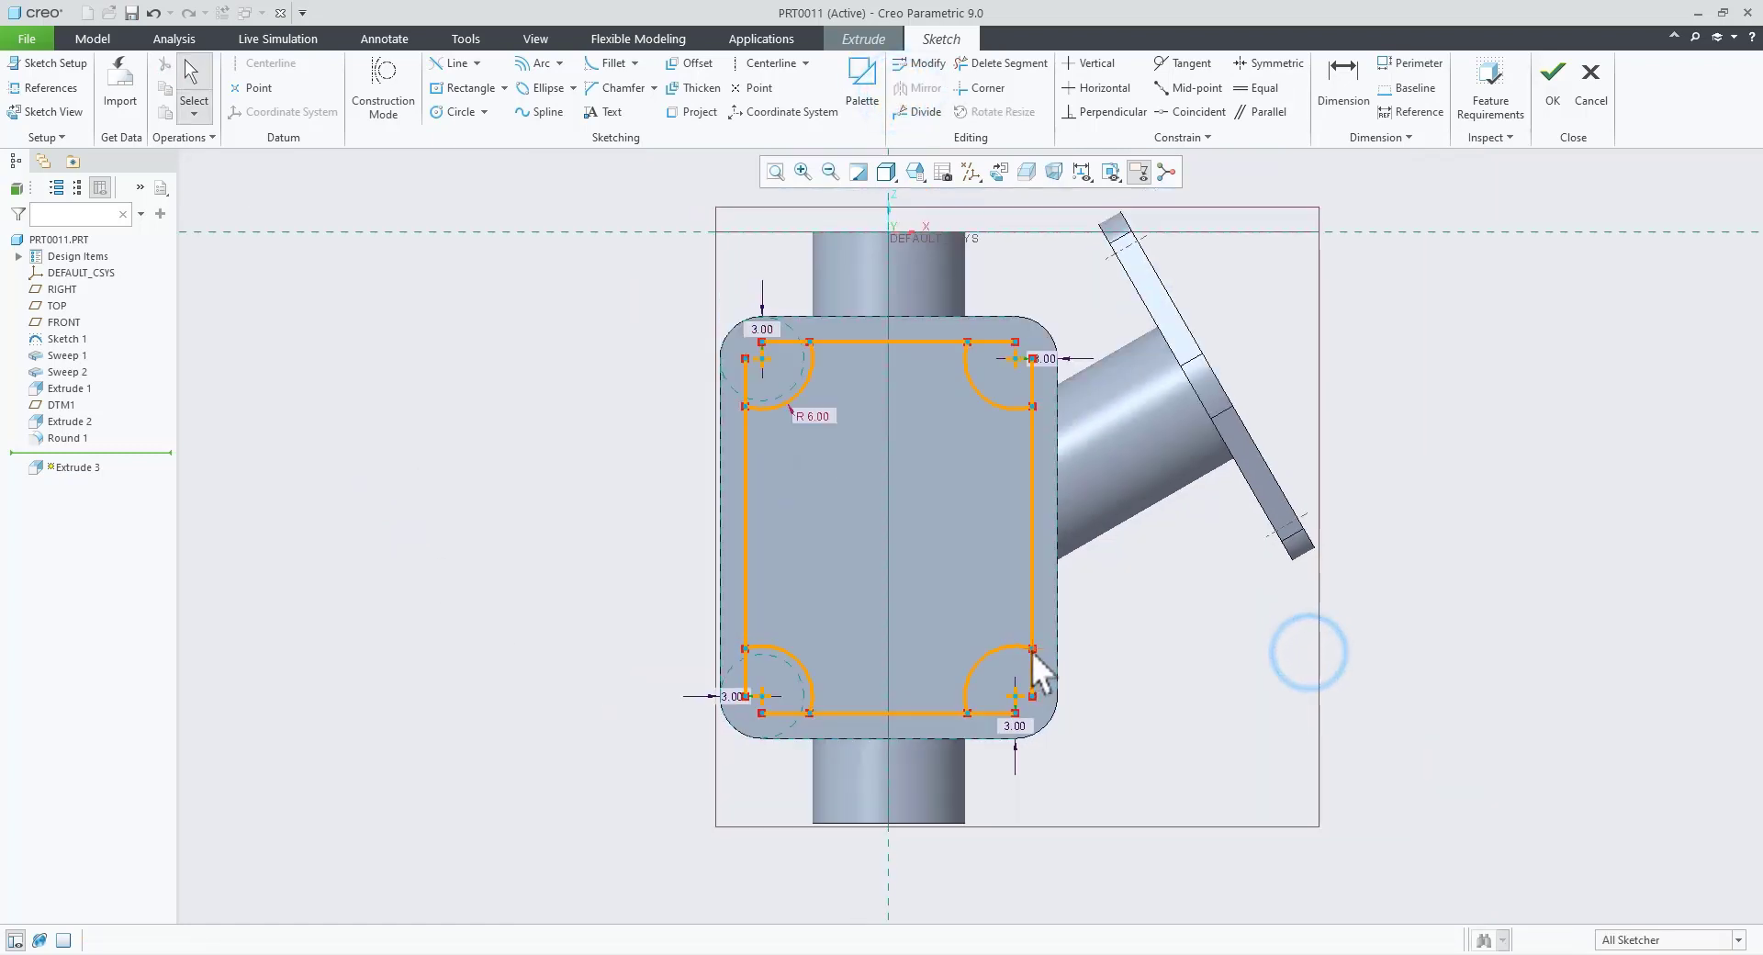
pyautogui.click(979, 88)
pyautogui.scroll(-3, 1037, 346)
pyautogui.click(808, 338)
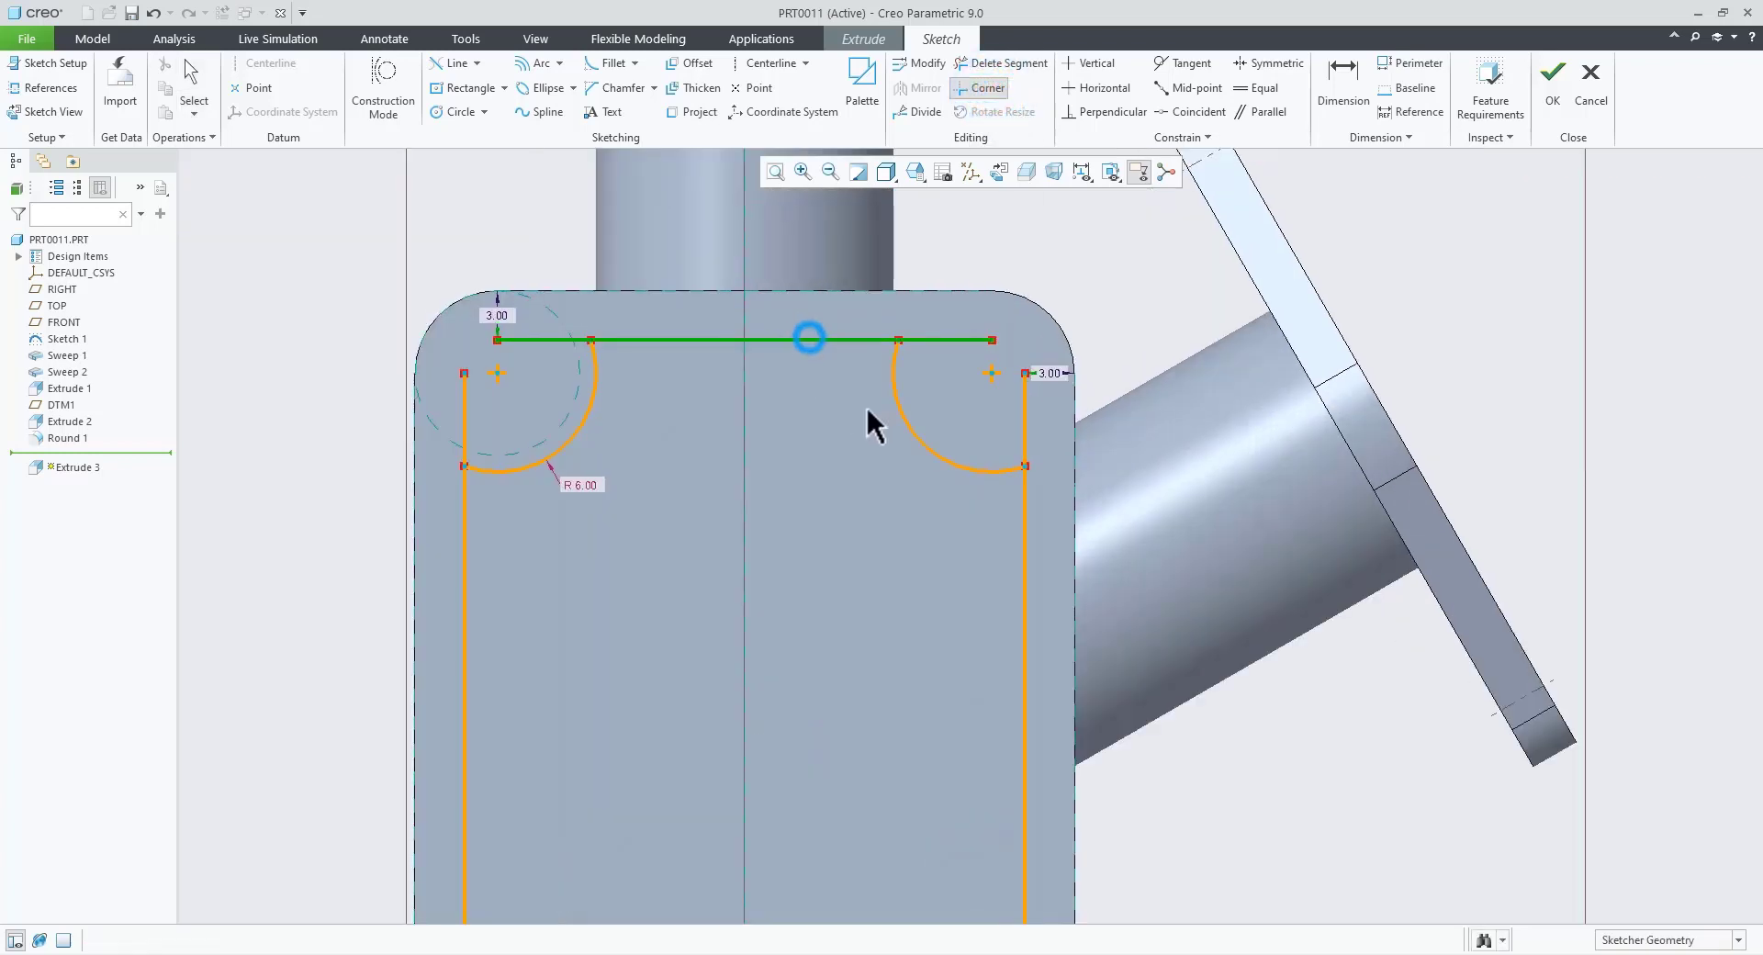
pyautogui.click(897, 402)
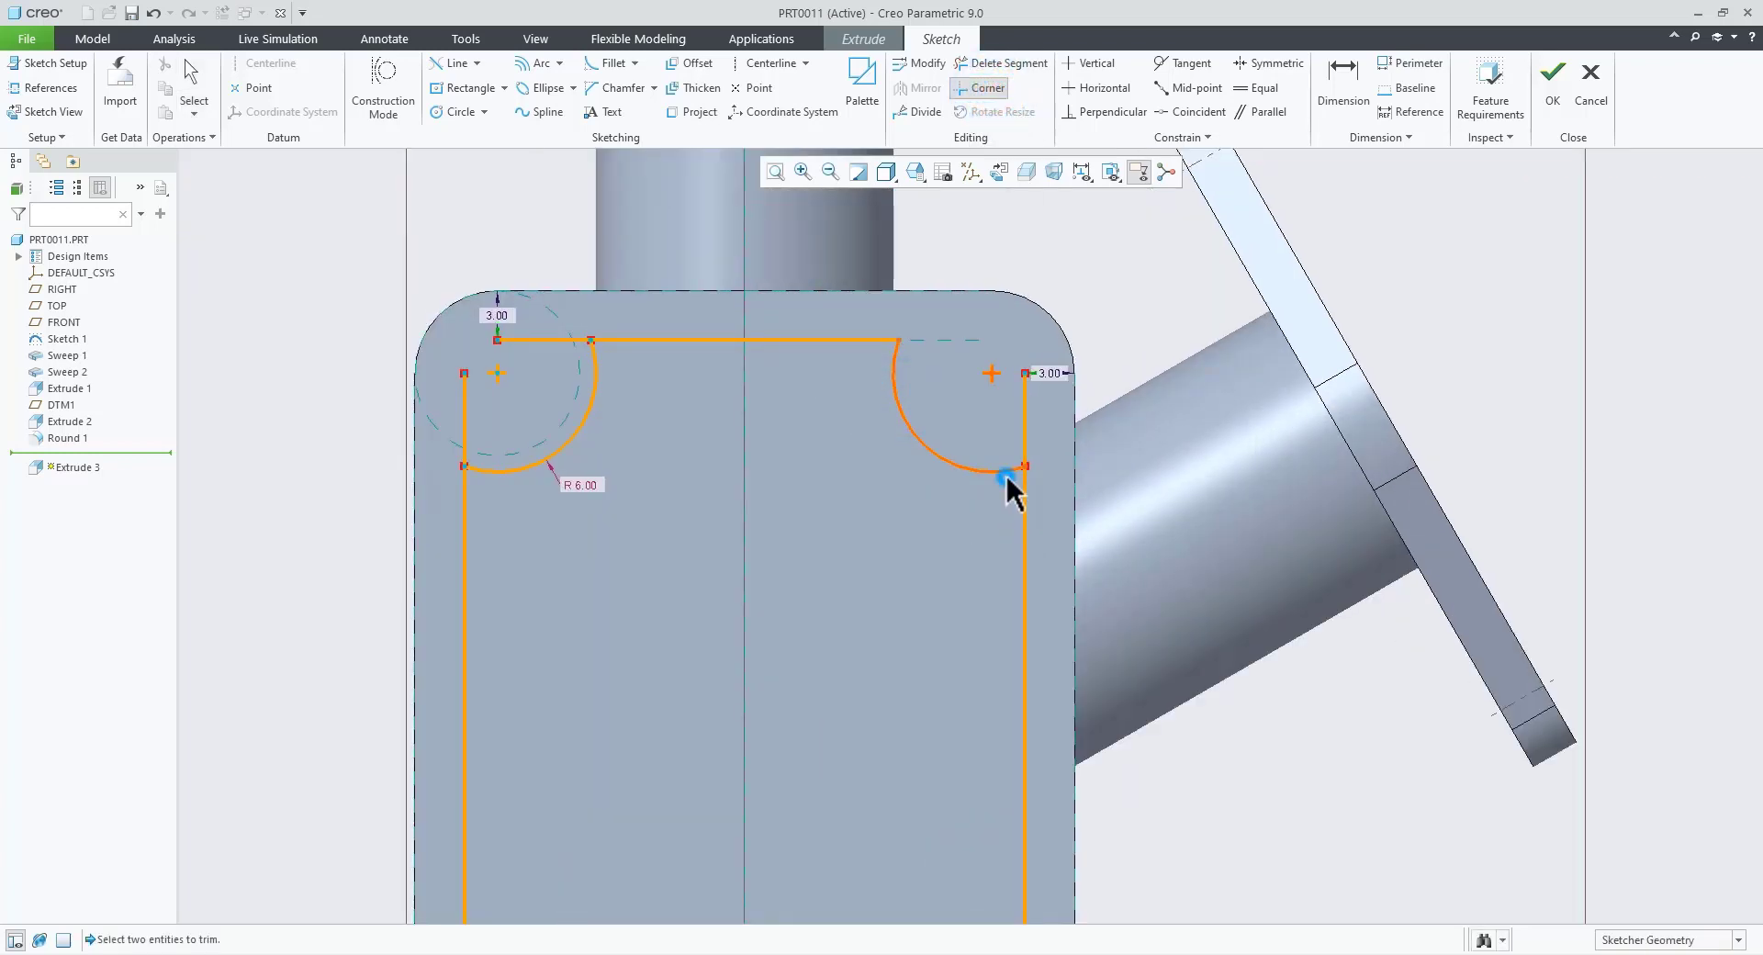
pyautogui.click(1006, 474)
pyautogui.click(1025, 492)
# Step: Corner-trim the upper and left offset lines against the upper-left arc, removing their ends inside that corner
pyautogui.click(627, 342)
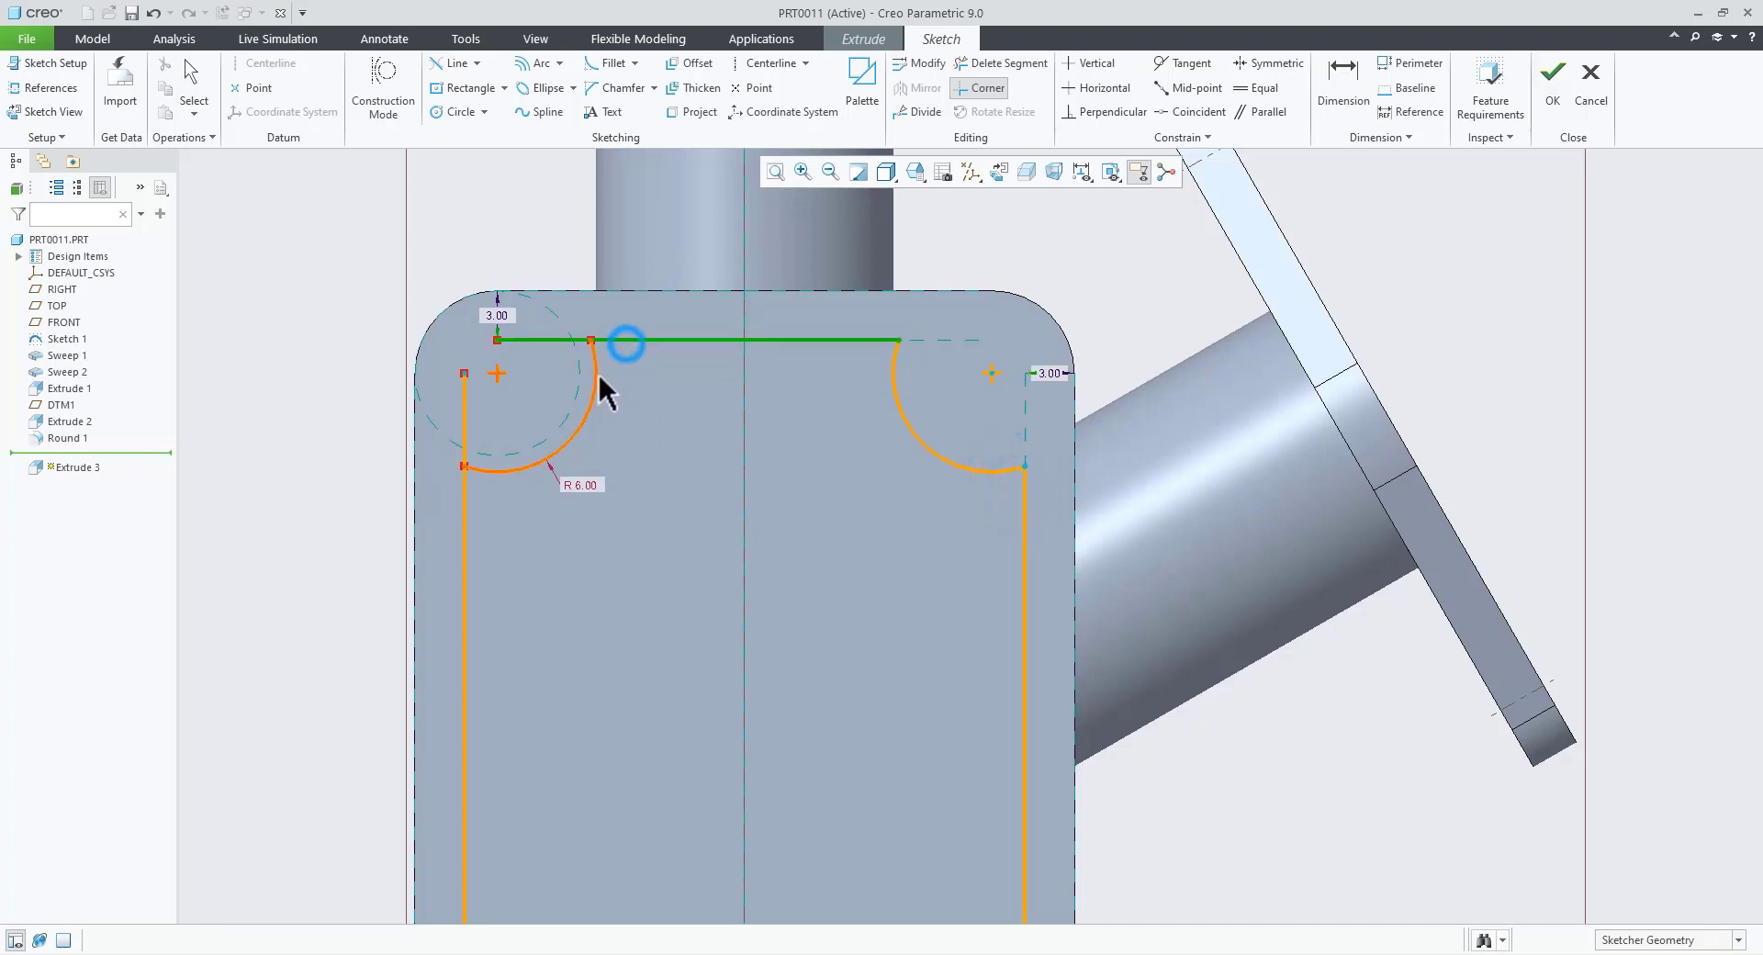
pyautogui.click(597, 381)
pyautogui.click(511, 464)
pyautogui.click(467, 511)
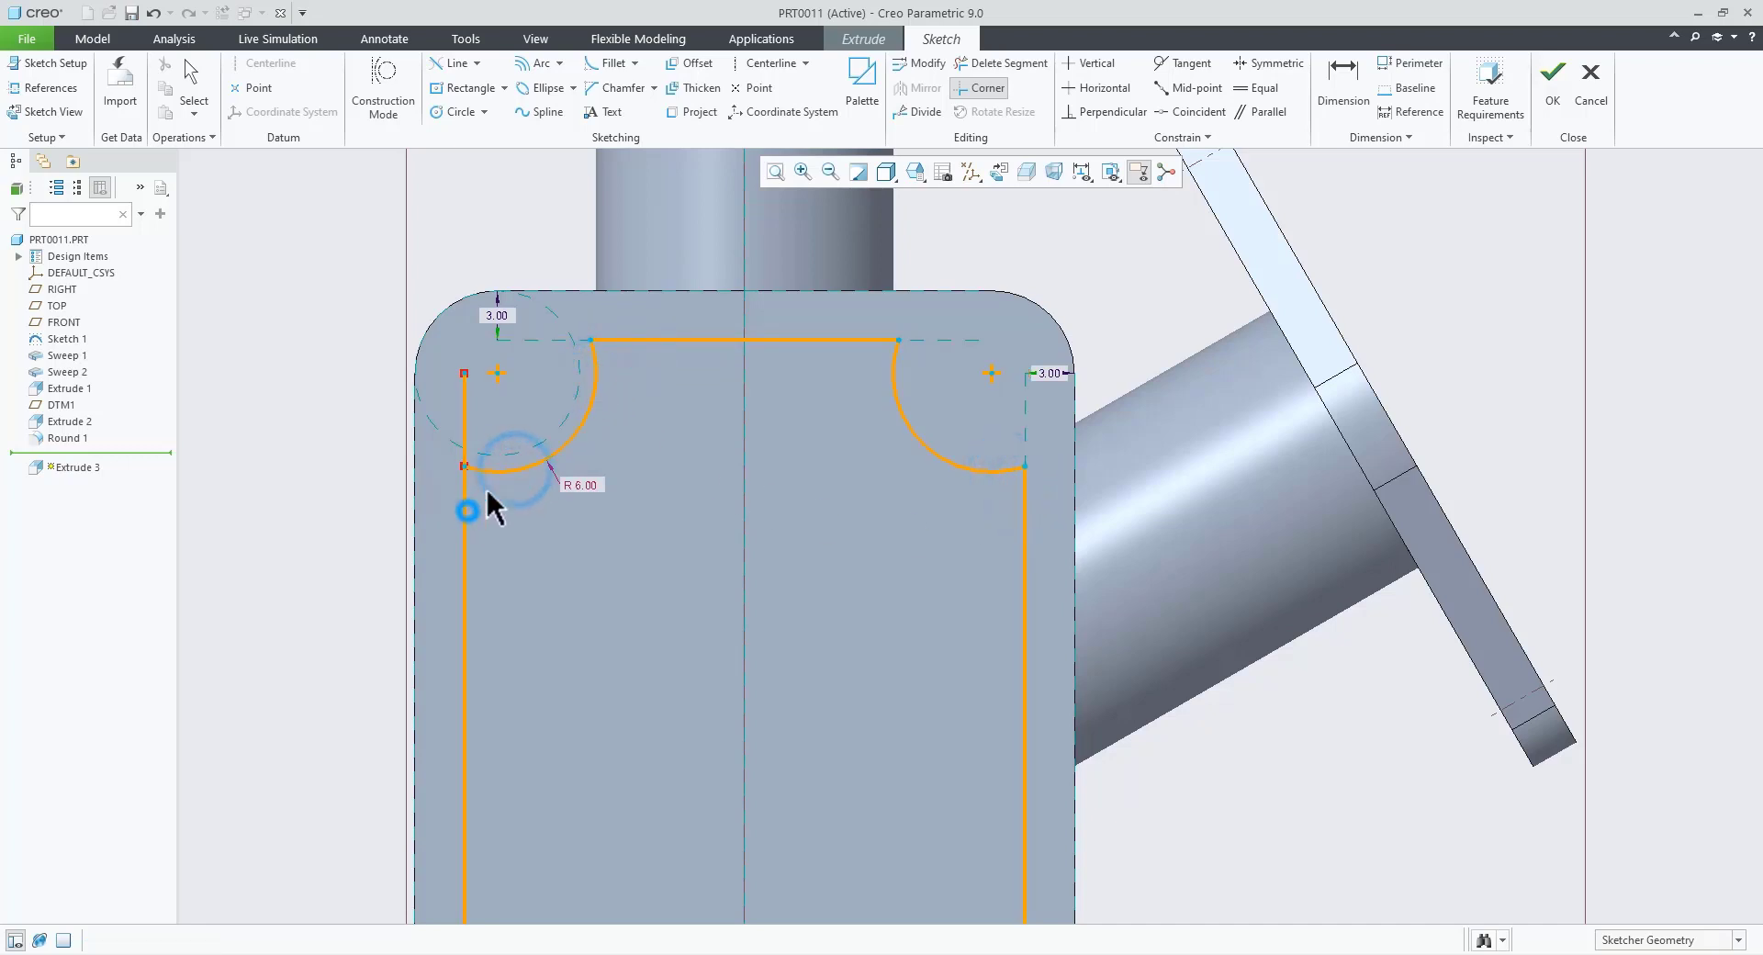
# Step: Corner-trim the left and lower offset lines against the lower-left arc, removing their ends inside that corner
pyautogui.scroll(3, 601, 356)
pyautogui.scroll(-3, 577, 714)
pyautogui.click(495, 523)
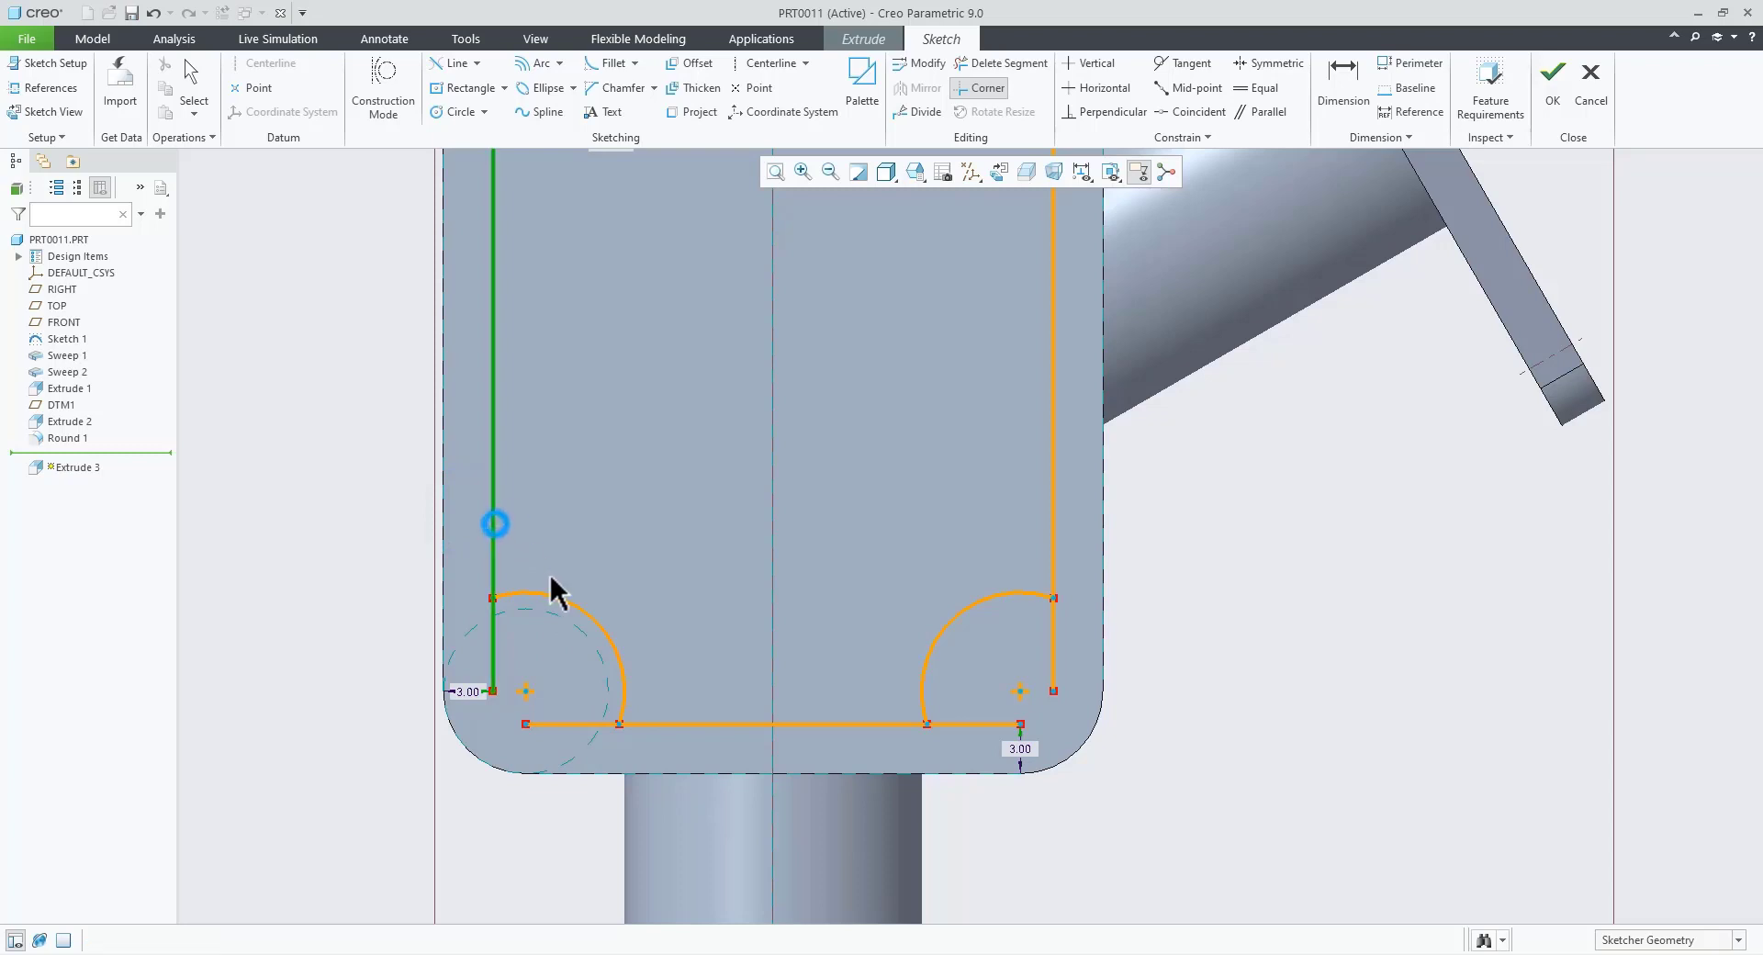
pyautogui.click(550, 590)
pyautogui.click(620, 663)
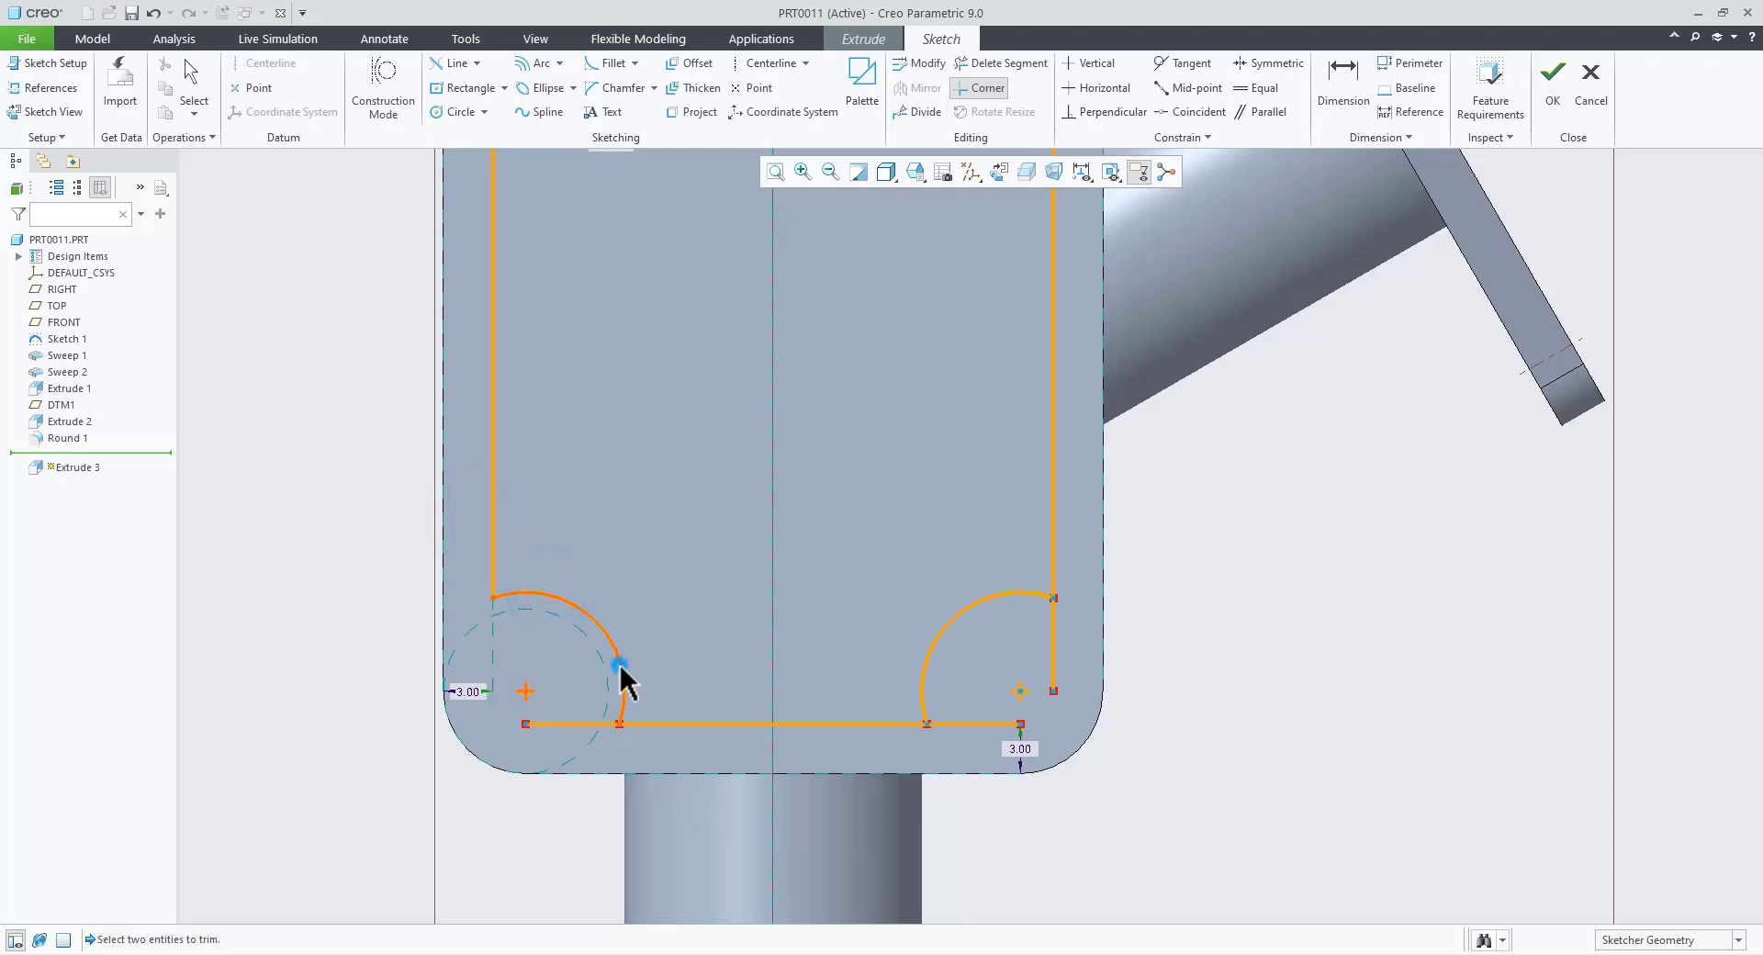
pyautogui.click(675, 725)
# Step: Corner-trim the lower and right offset lines against the lower-right arc, removing their ends inside that corner
pyautogui.click(902, 725)
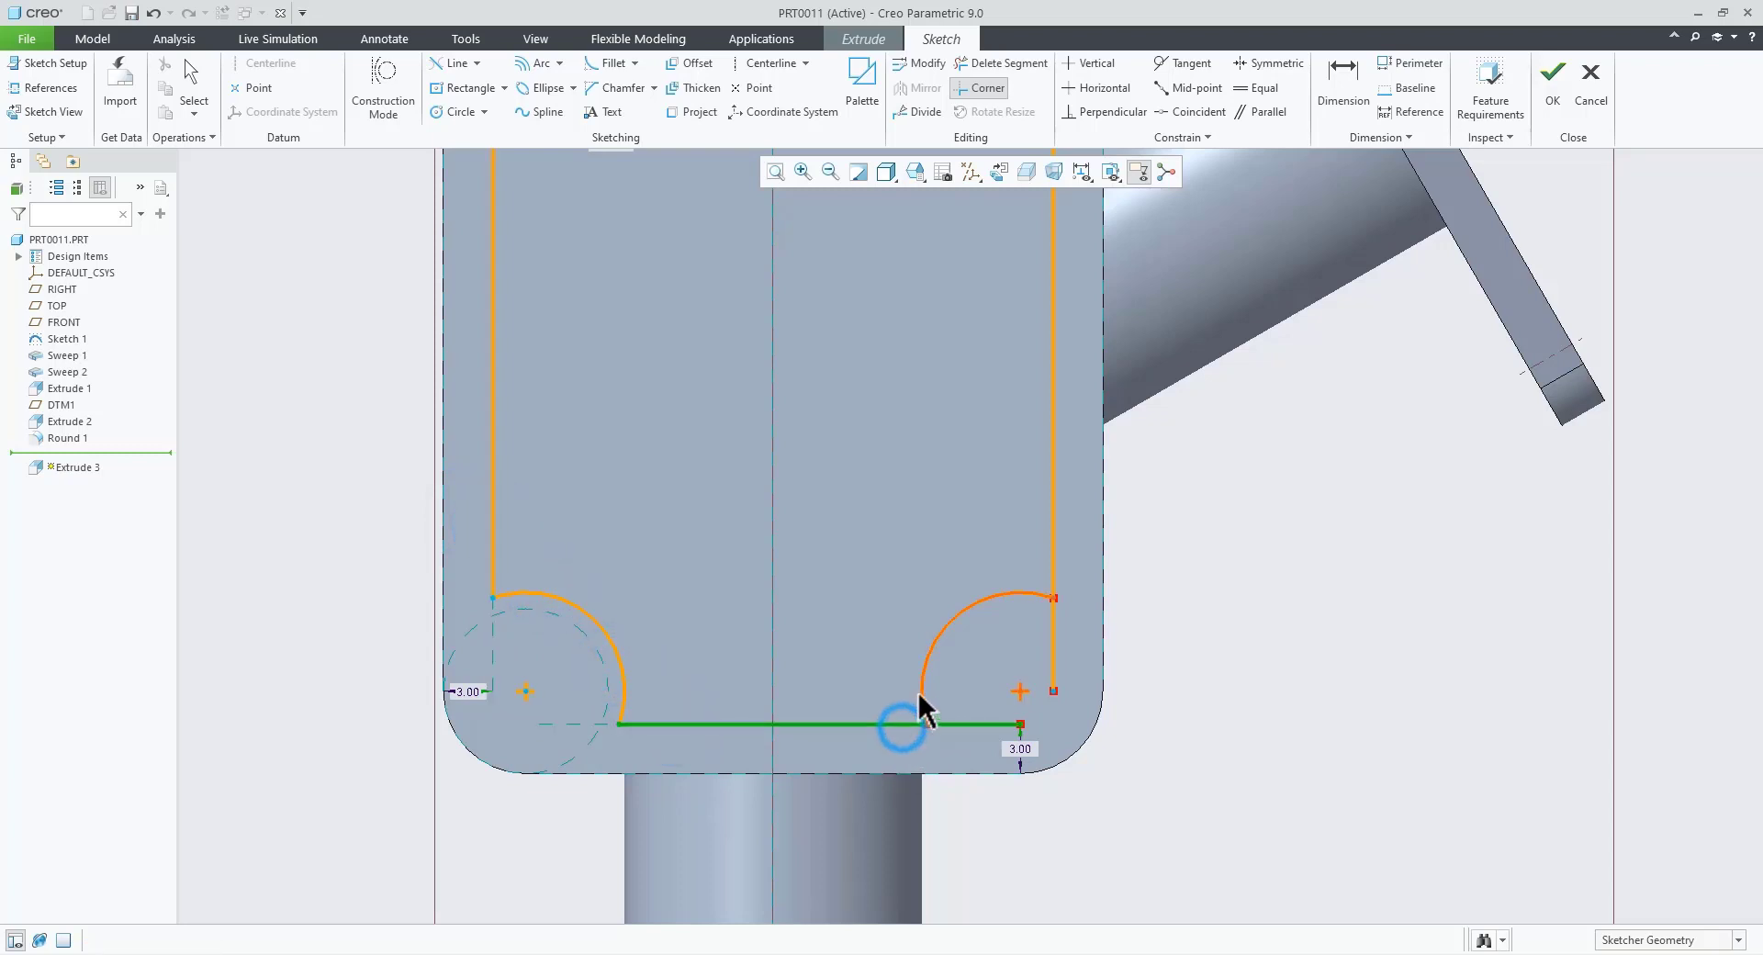
pyautogui.click(919, 698)
pyautogui.click(1026, 595)
pyautogui.click(1049, 541)
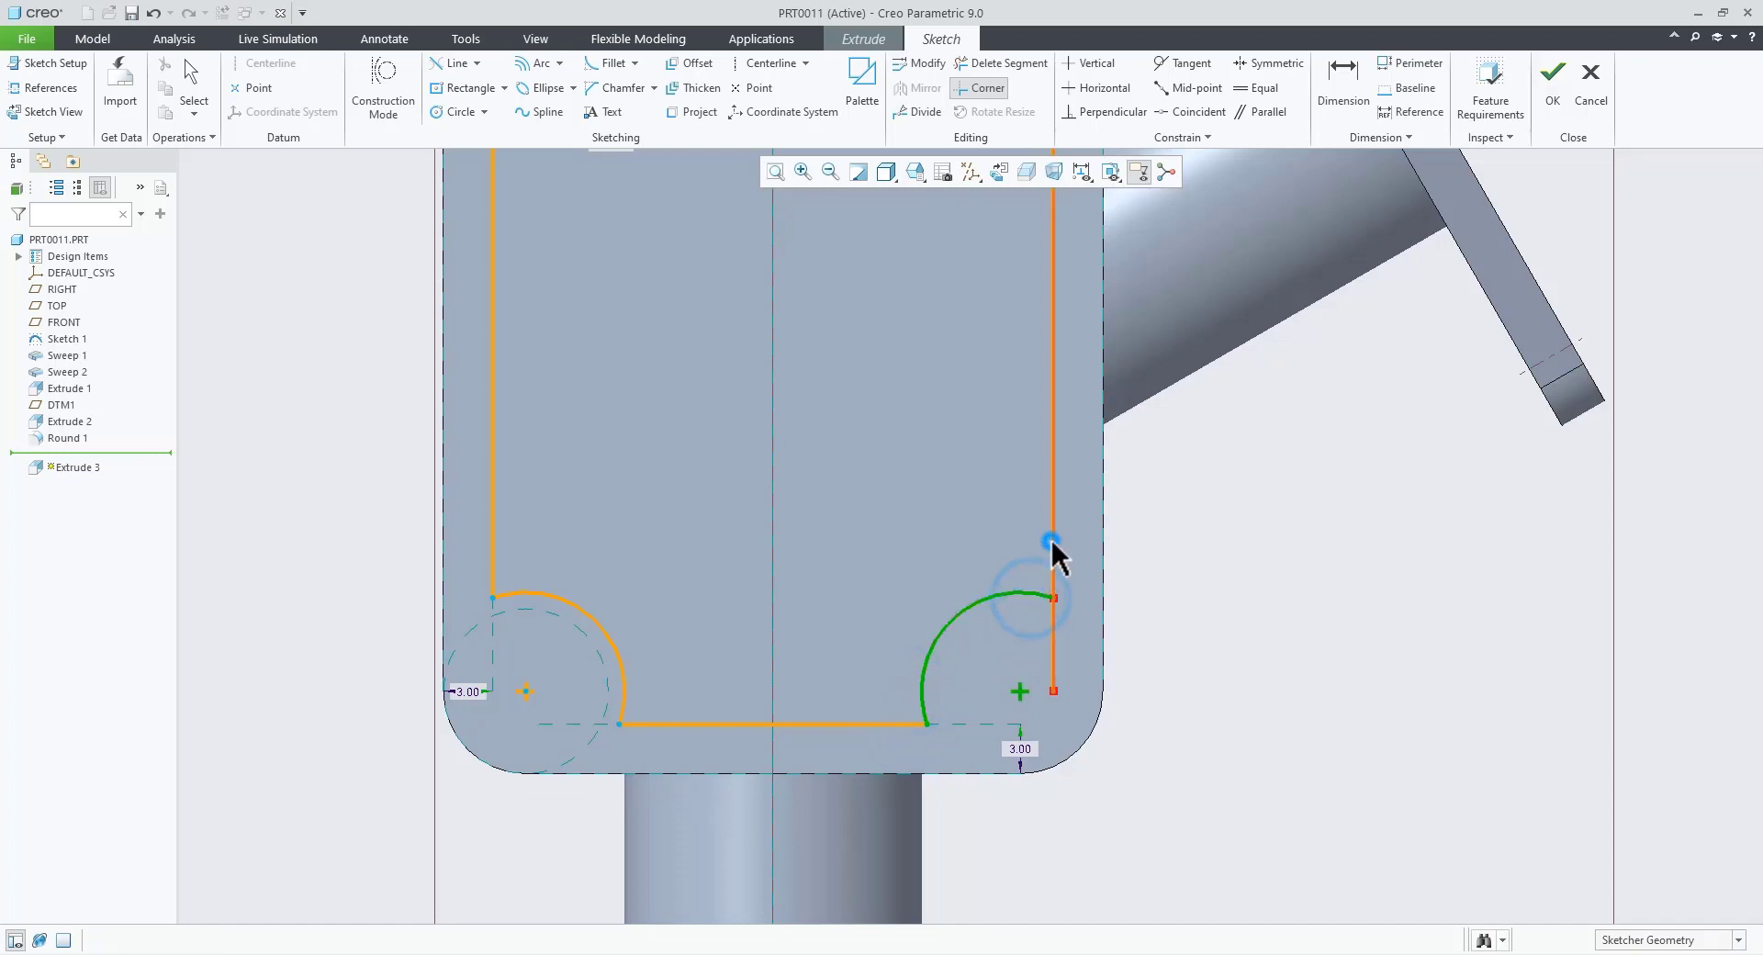
pyautogui.middleClick(981, 556)
# Step: Finish the pocket sketch and set its extrusion to remove material
pyautogui.scroll(-5, 934, 582)
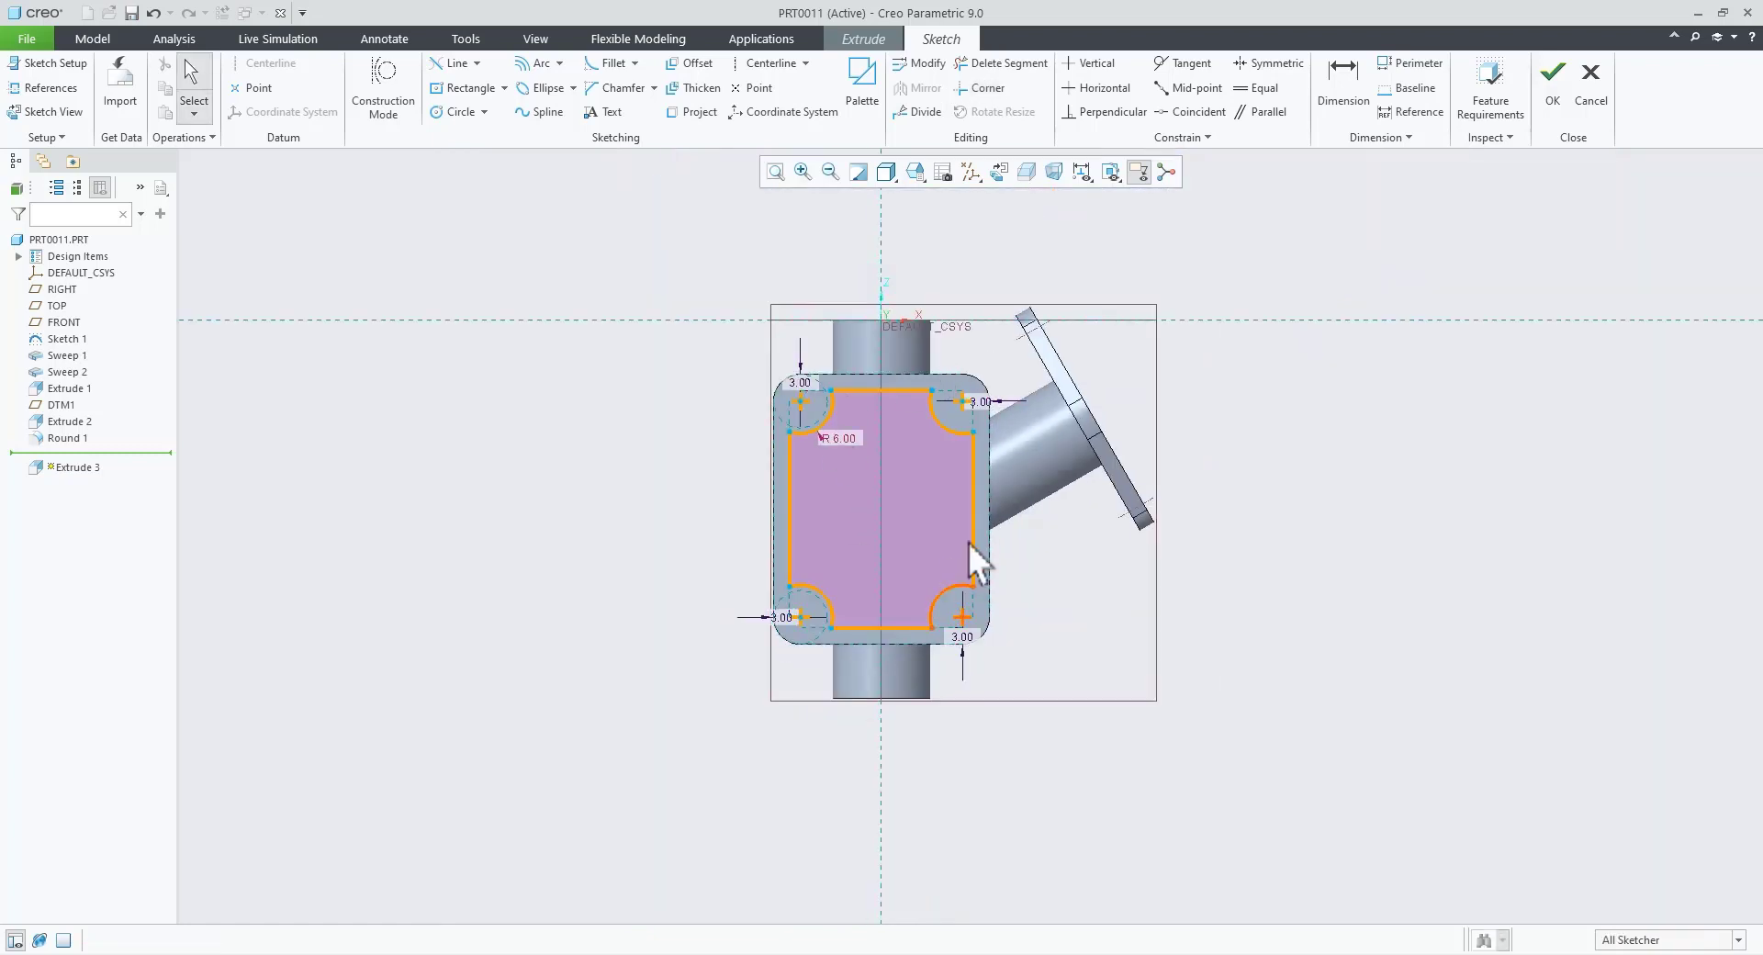
pyautogui.scroll(3, 971, 546)
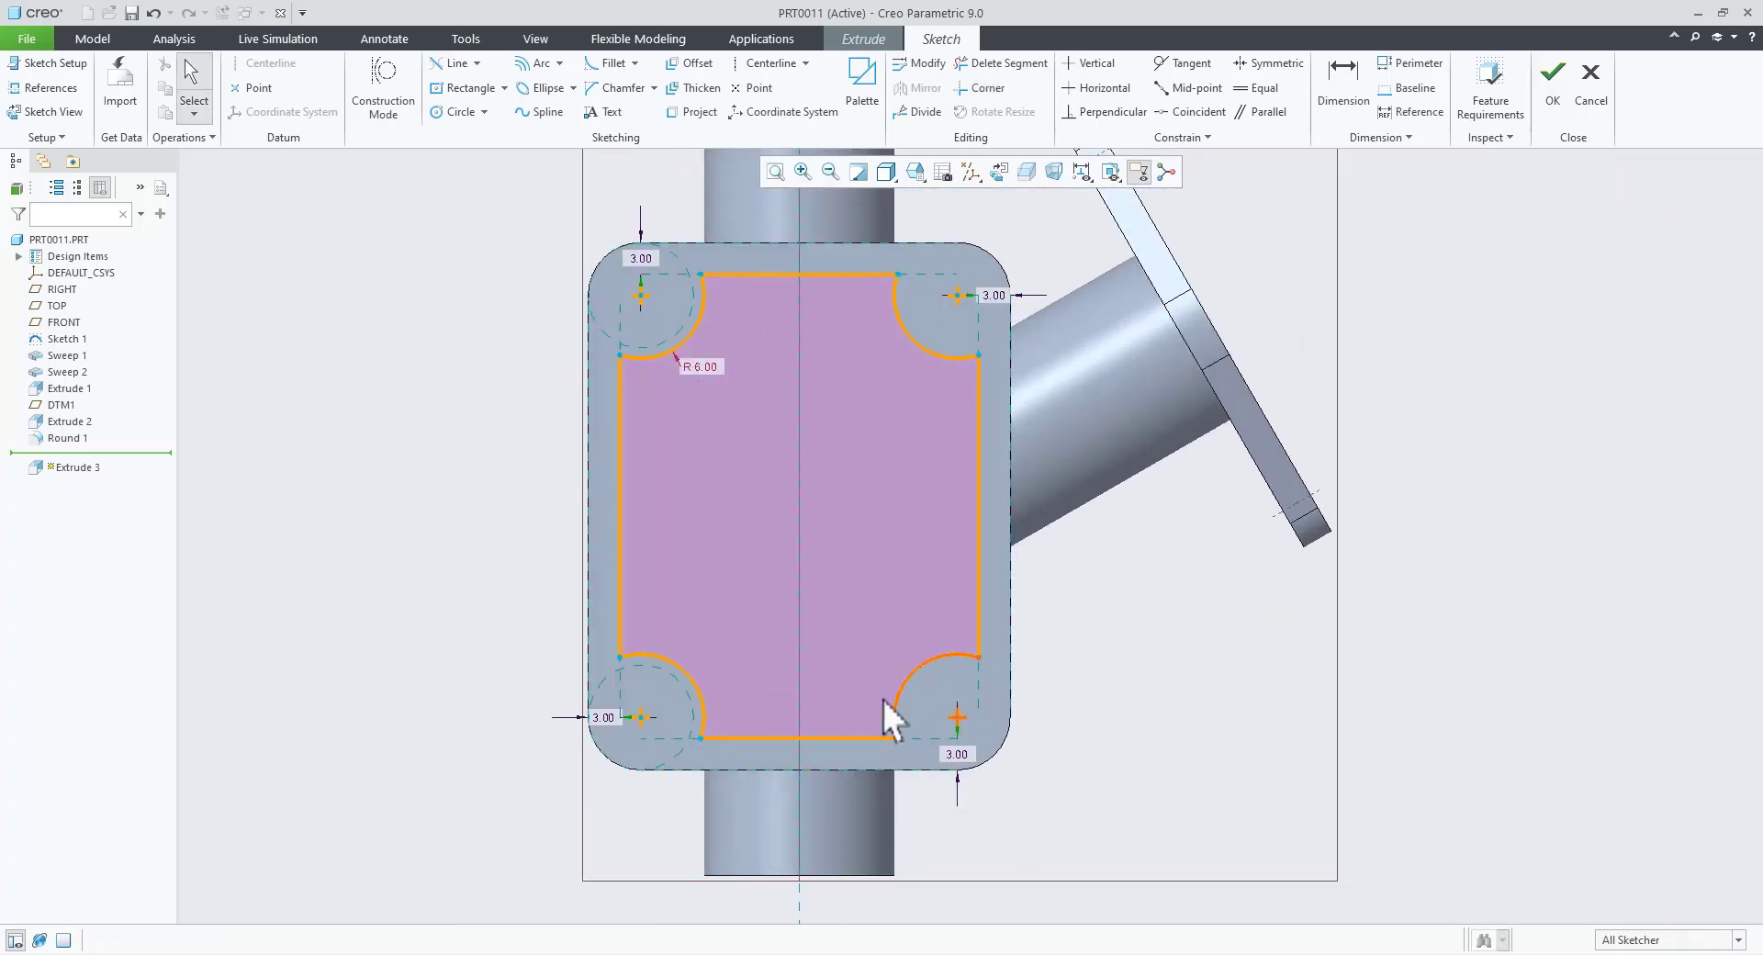
pyautogui.click(1552, 105)
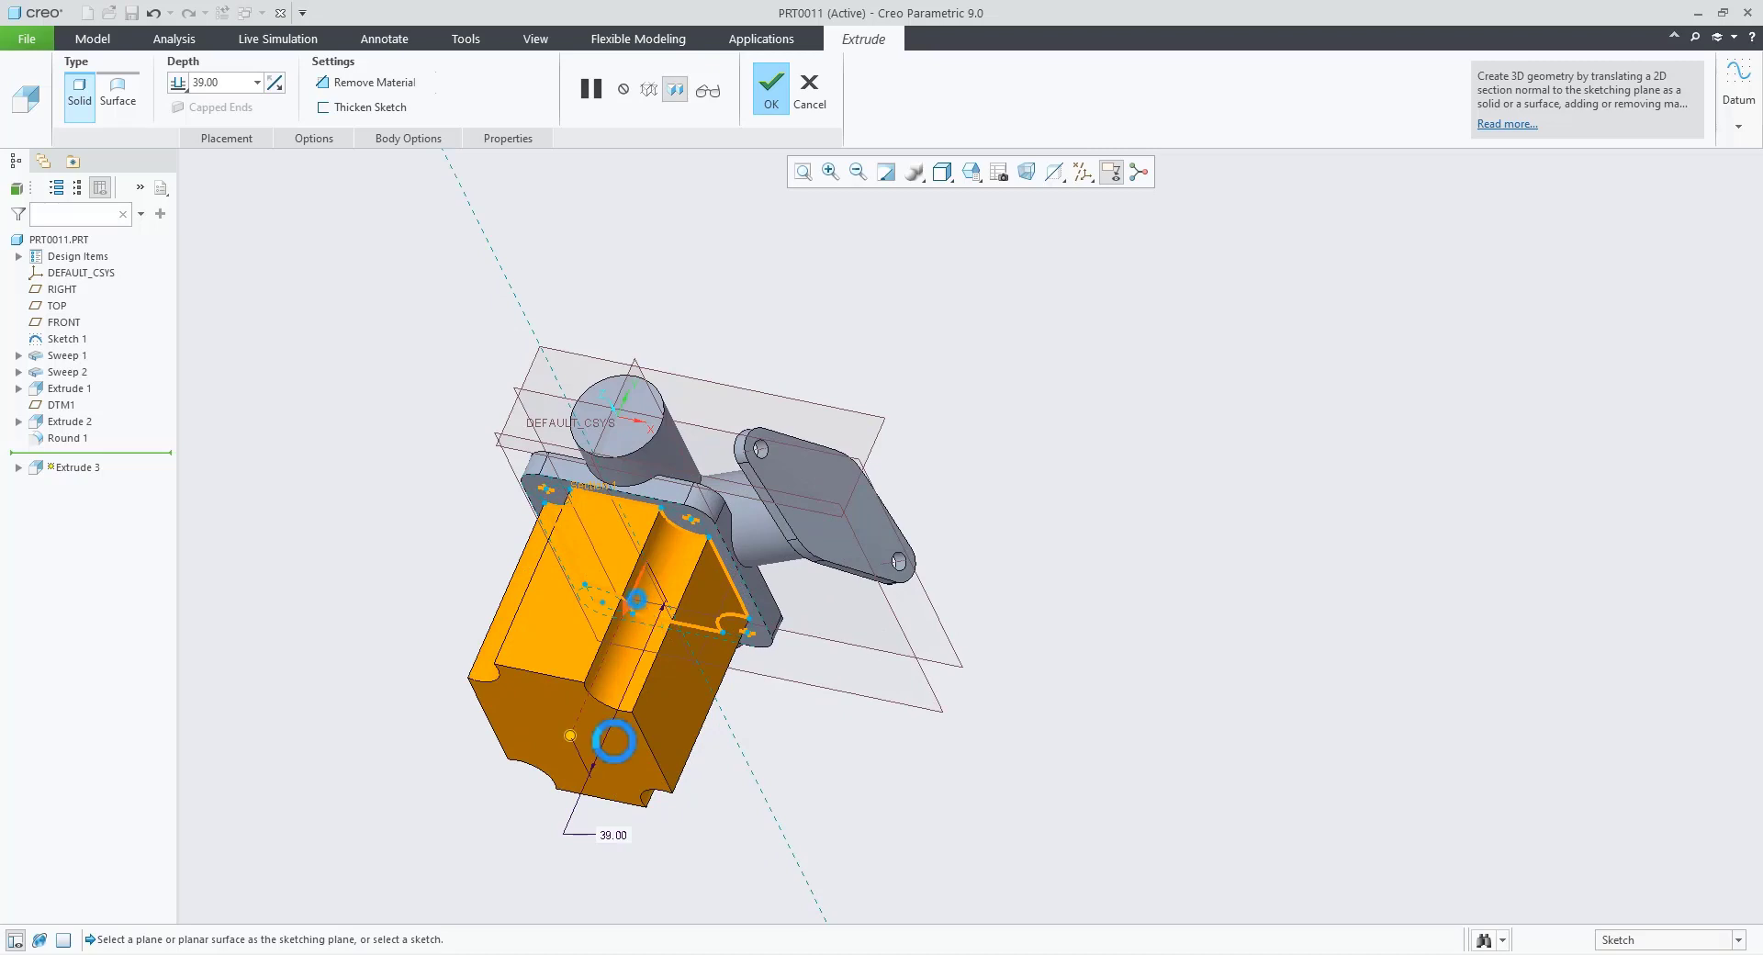
pyautogui.click(322, 82)
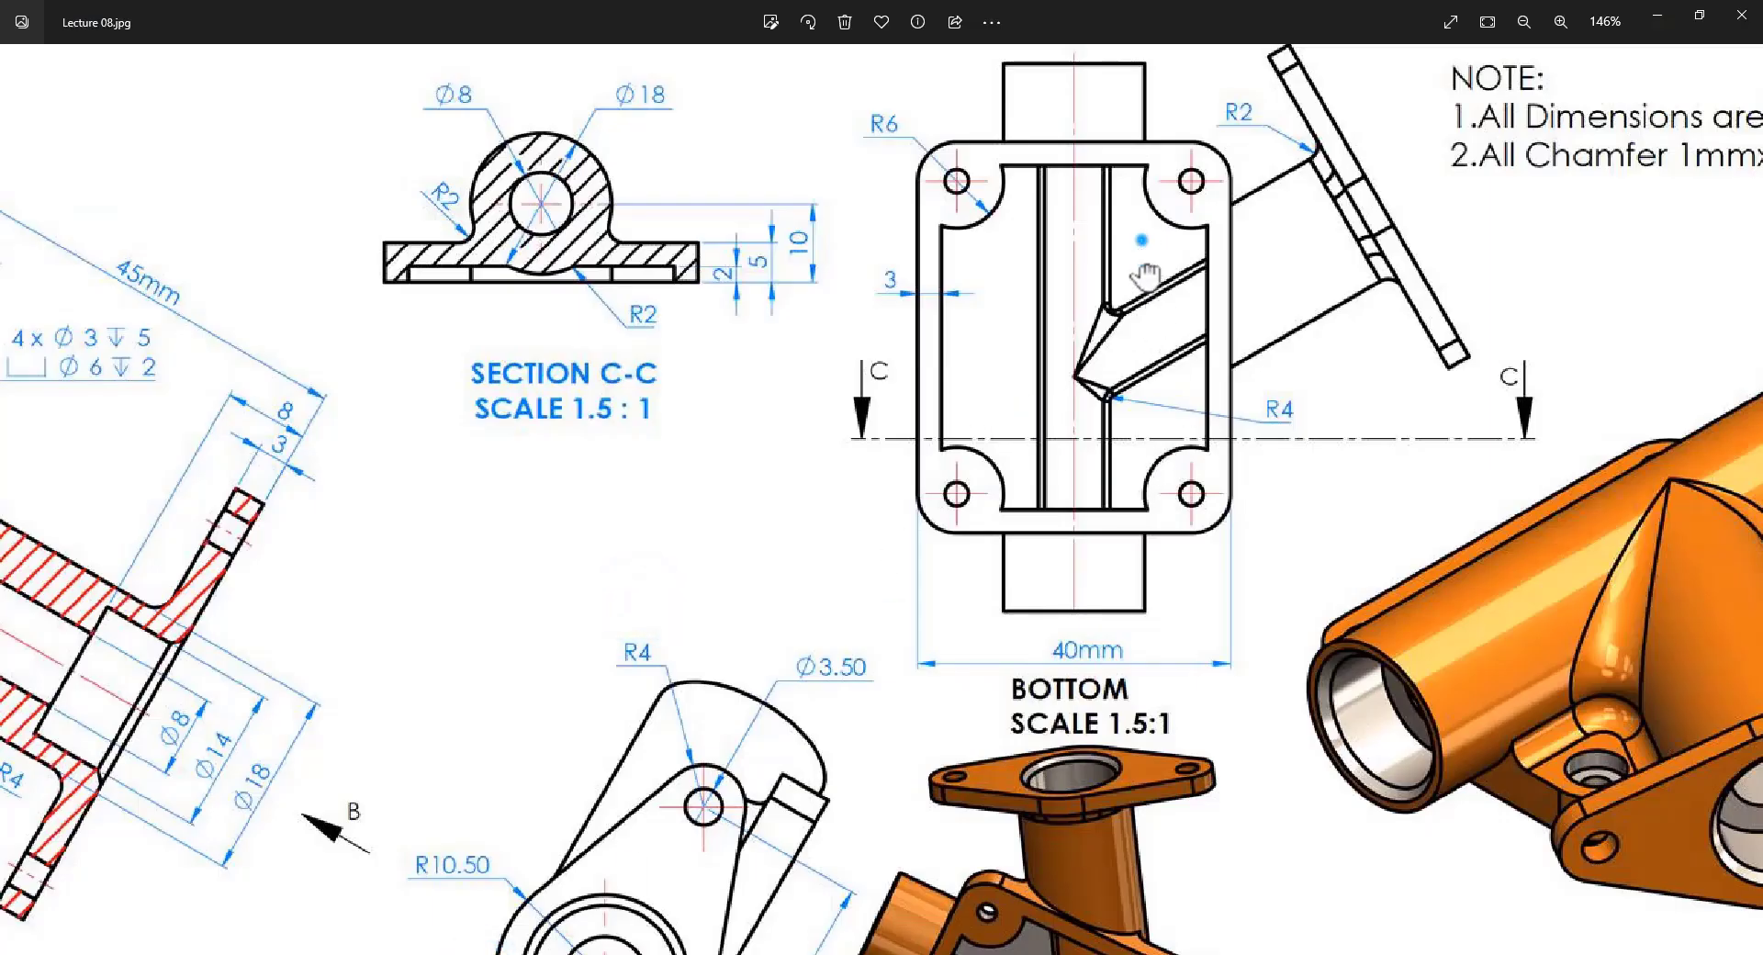
# Step: Cut the pocket 2 mm deep into the base plate's underside, as dimensioned in section C-C of the drawing
pyautogui.scroll(-5, 1006, 661)
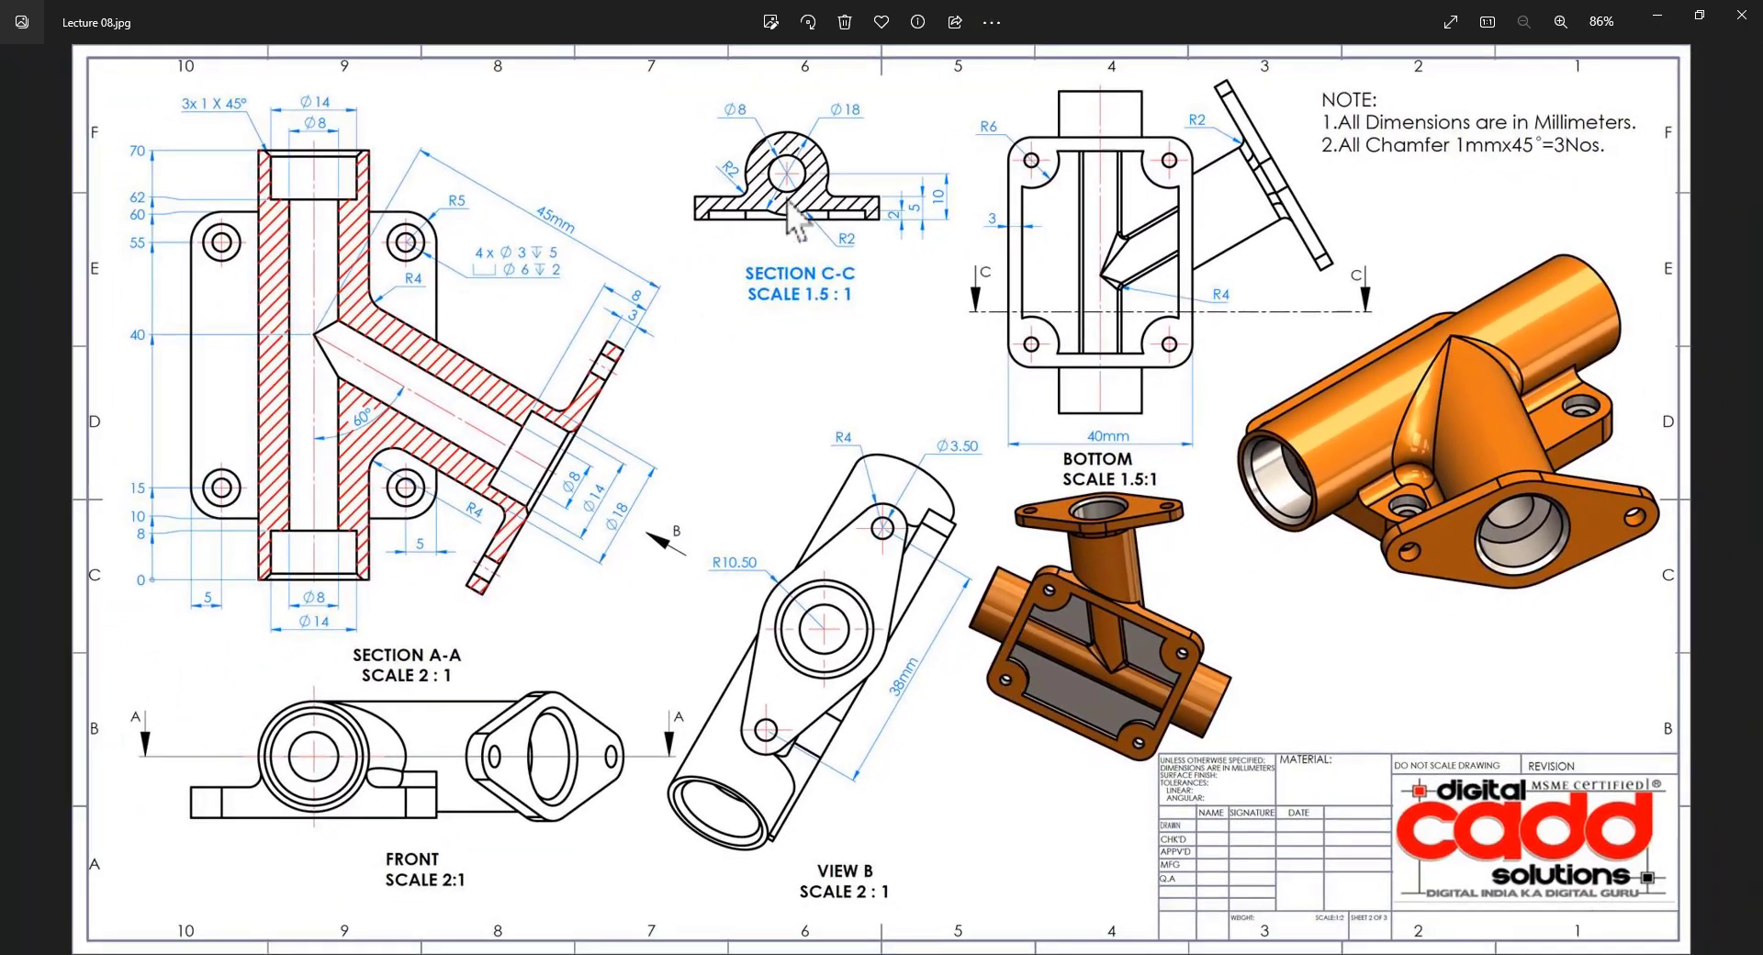
pyautogui.scroll(5, 1038, 367)
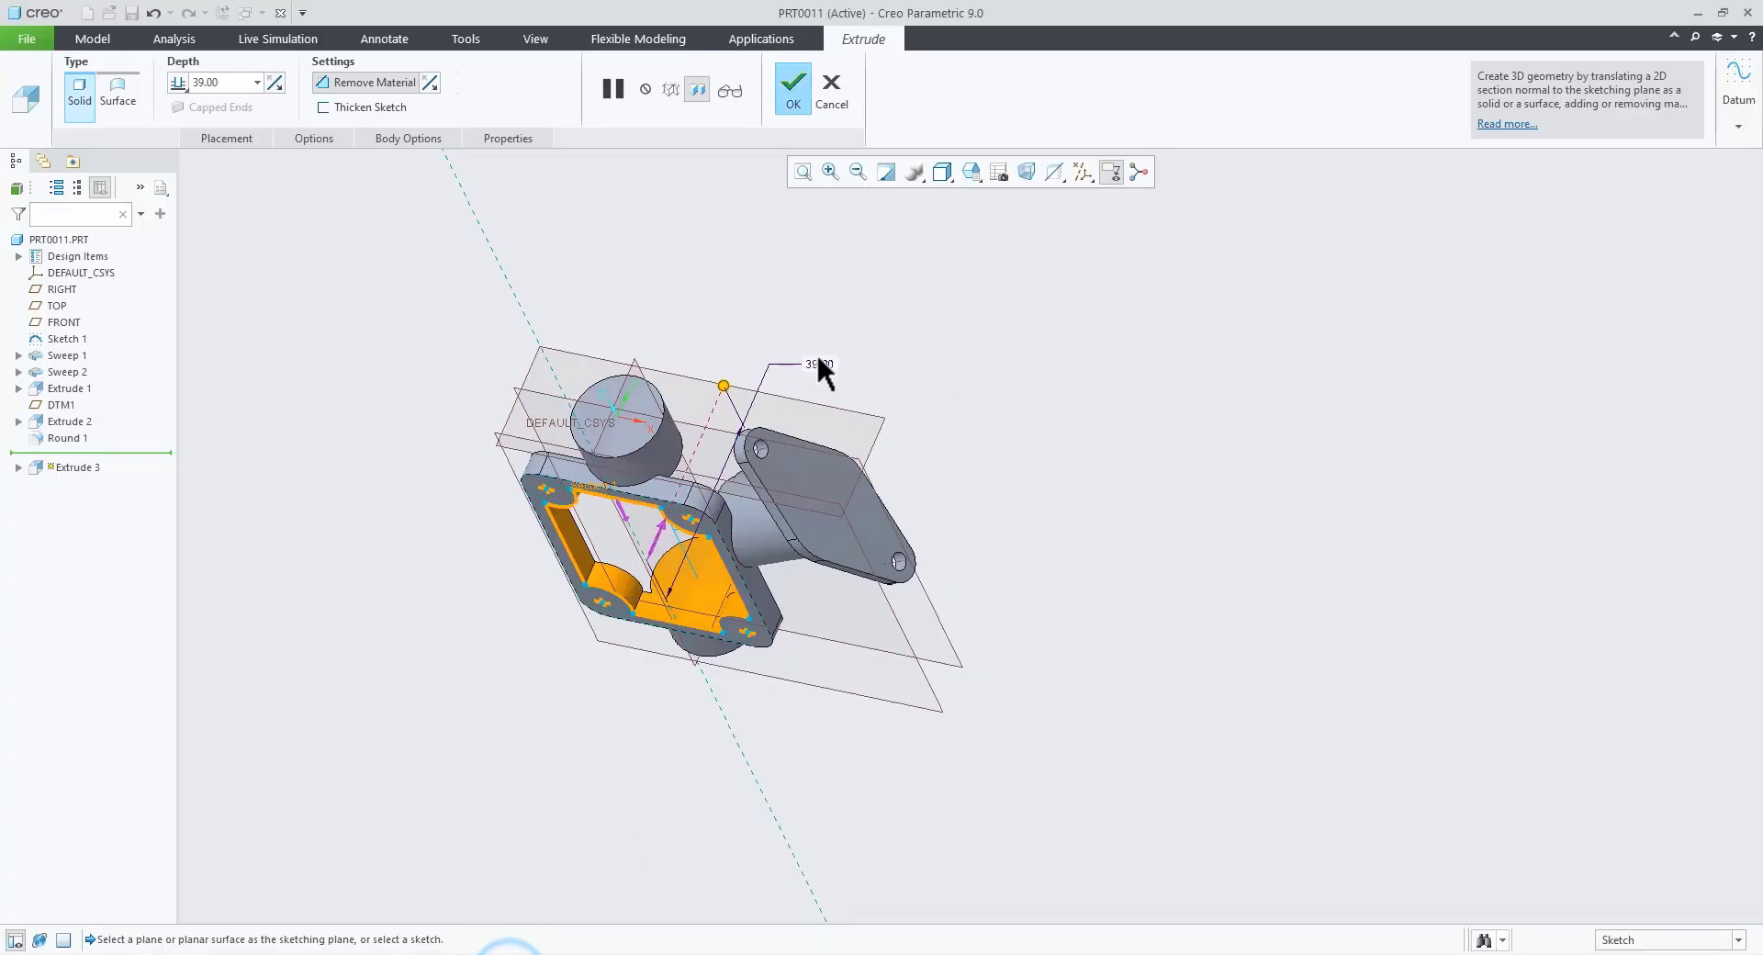
pyautogui.doubleClick(810, 360)
pyautogui.write('2')
pyautogui.press('Return')
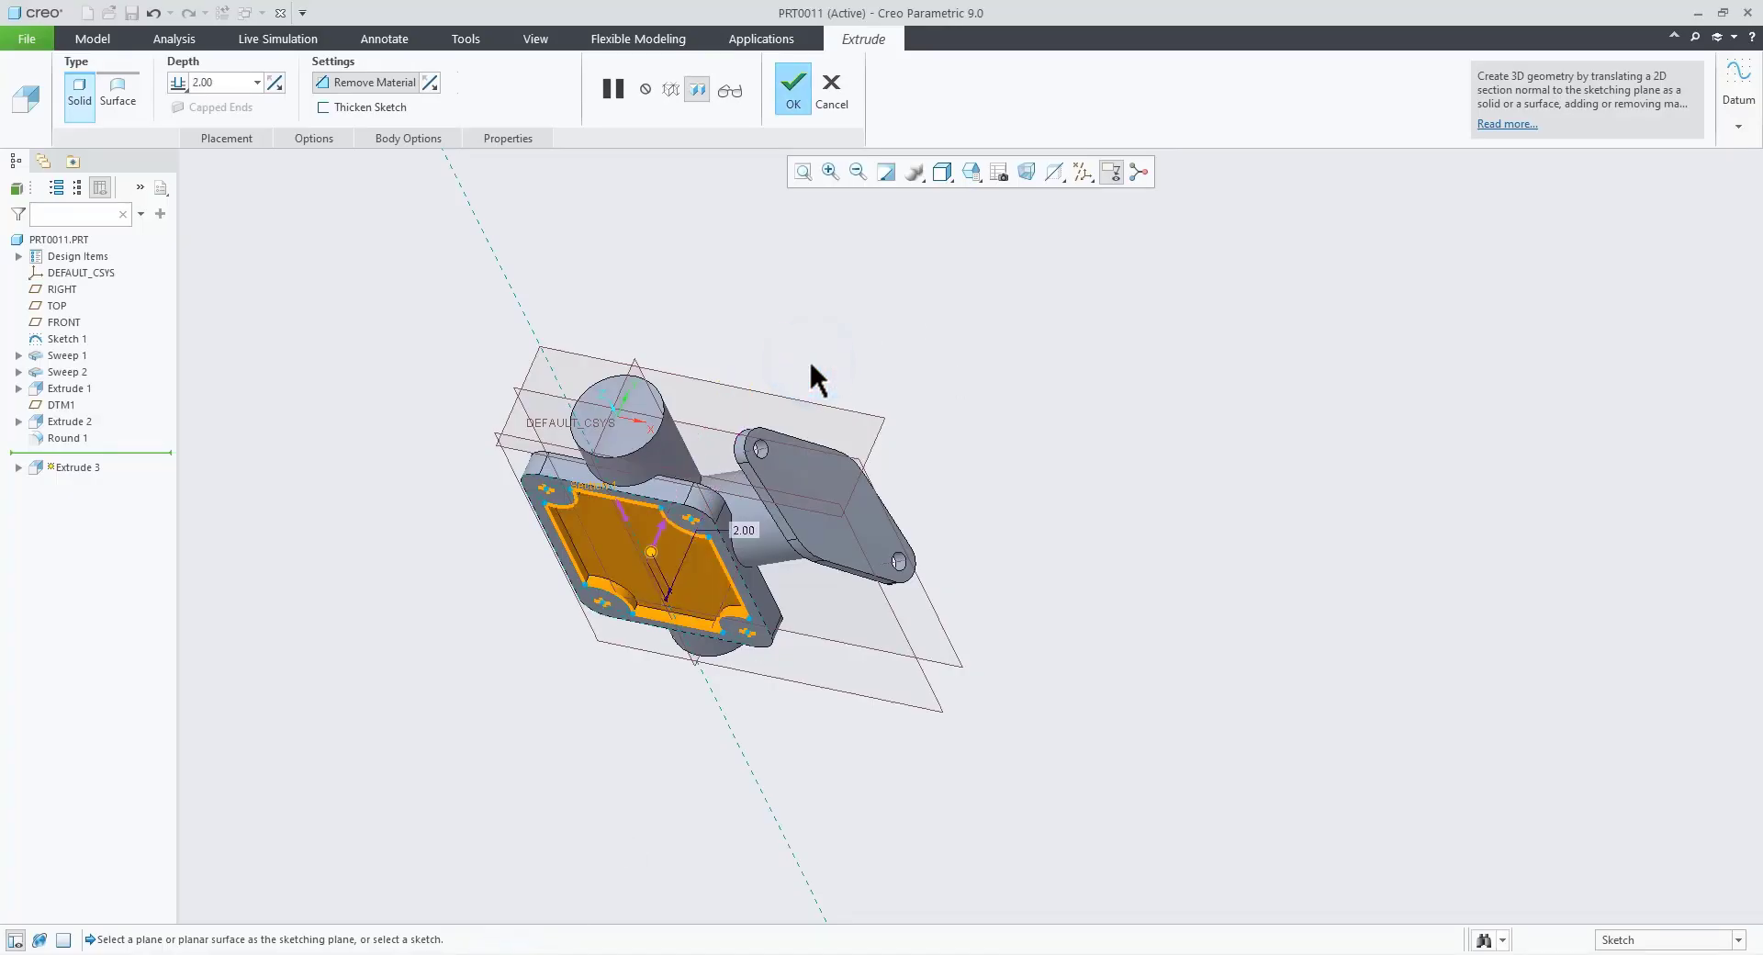
pyautogui.scroll(3, 641, 465)
pyautogui.moveTo(650, 652); pyautogui.dragTo(643, 633, button='middle')
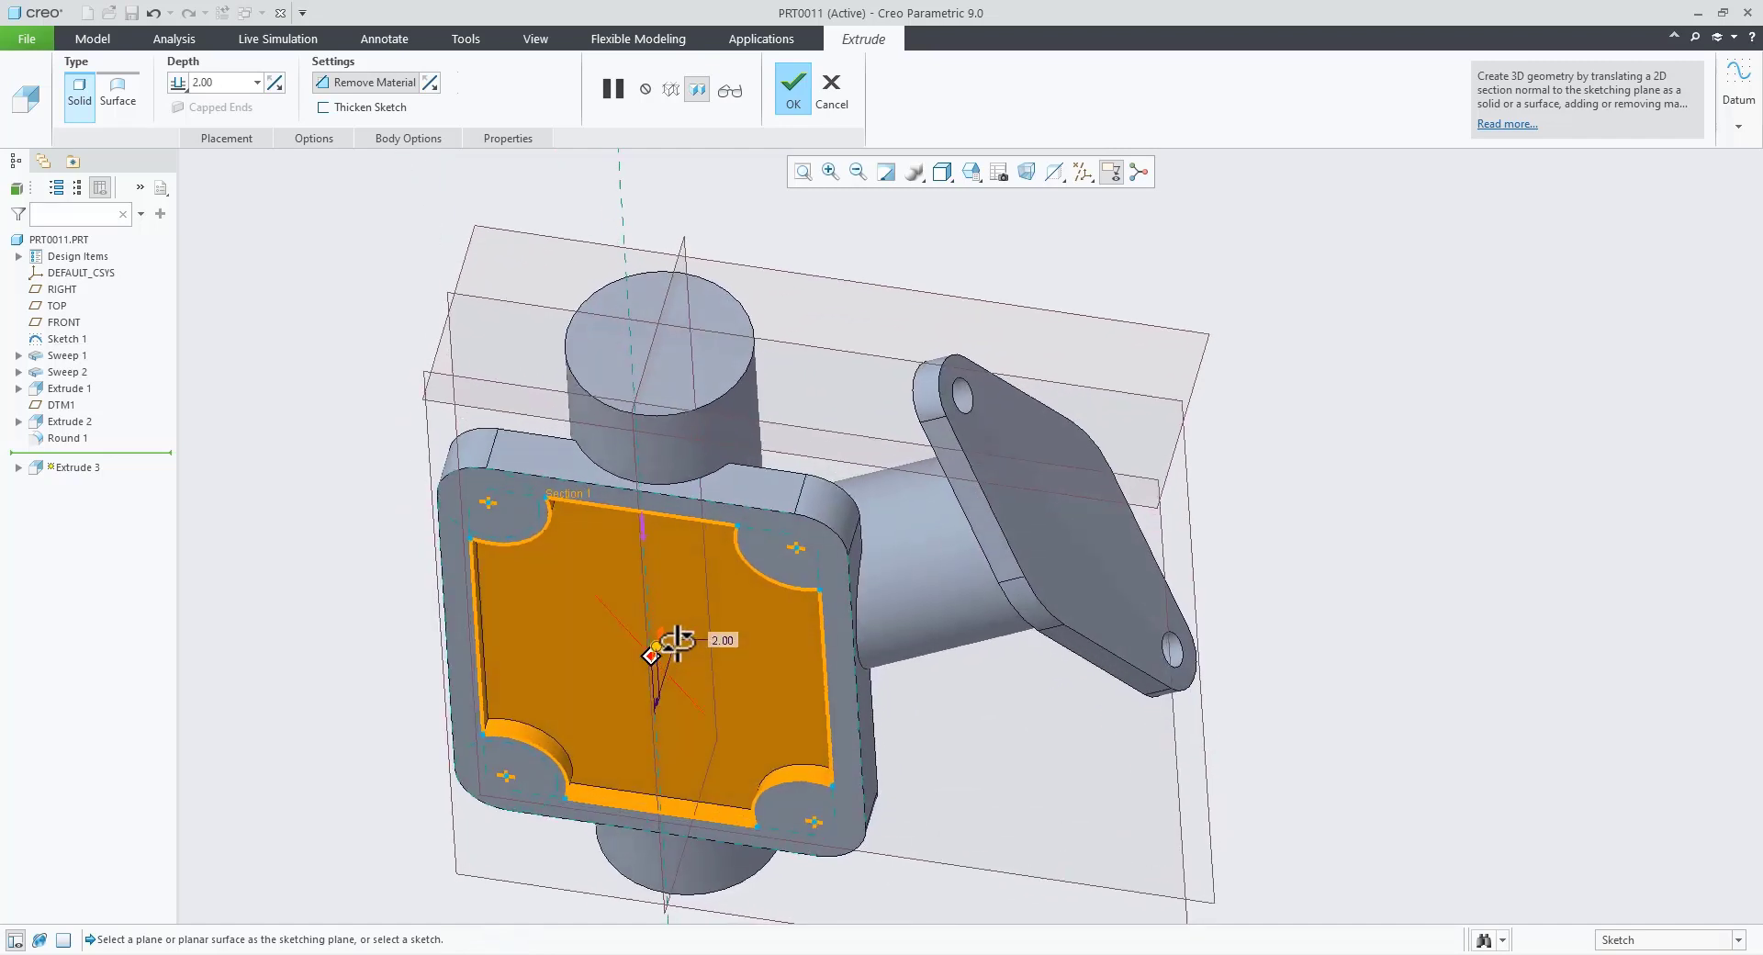
pyautogui.click(791, 96)
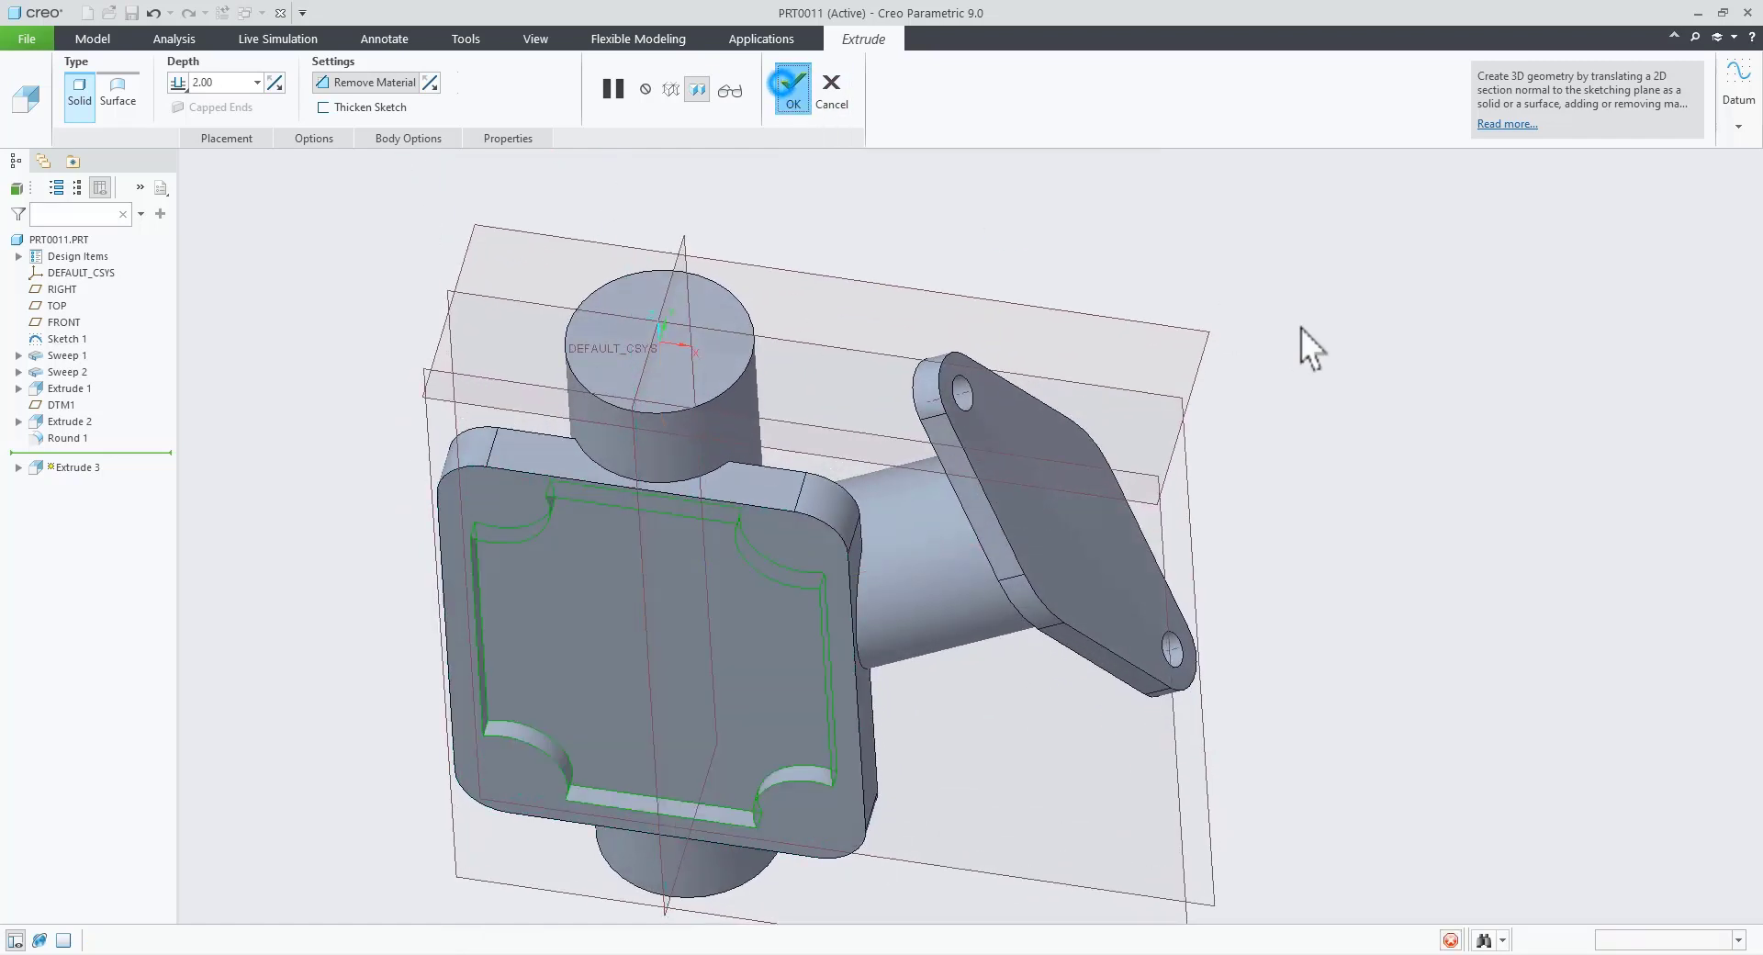
# Step: Compare the pocket in the model with the drawing's section C-C, bottom view and shaded underside view
pyautogui.hotkey('ctrl', 'd')
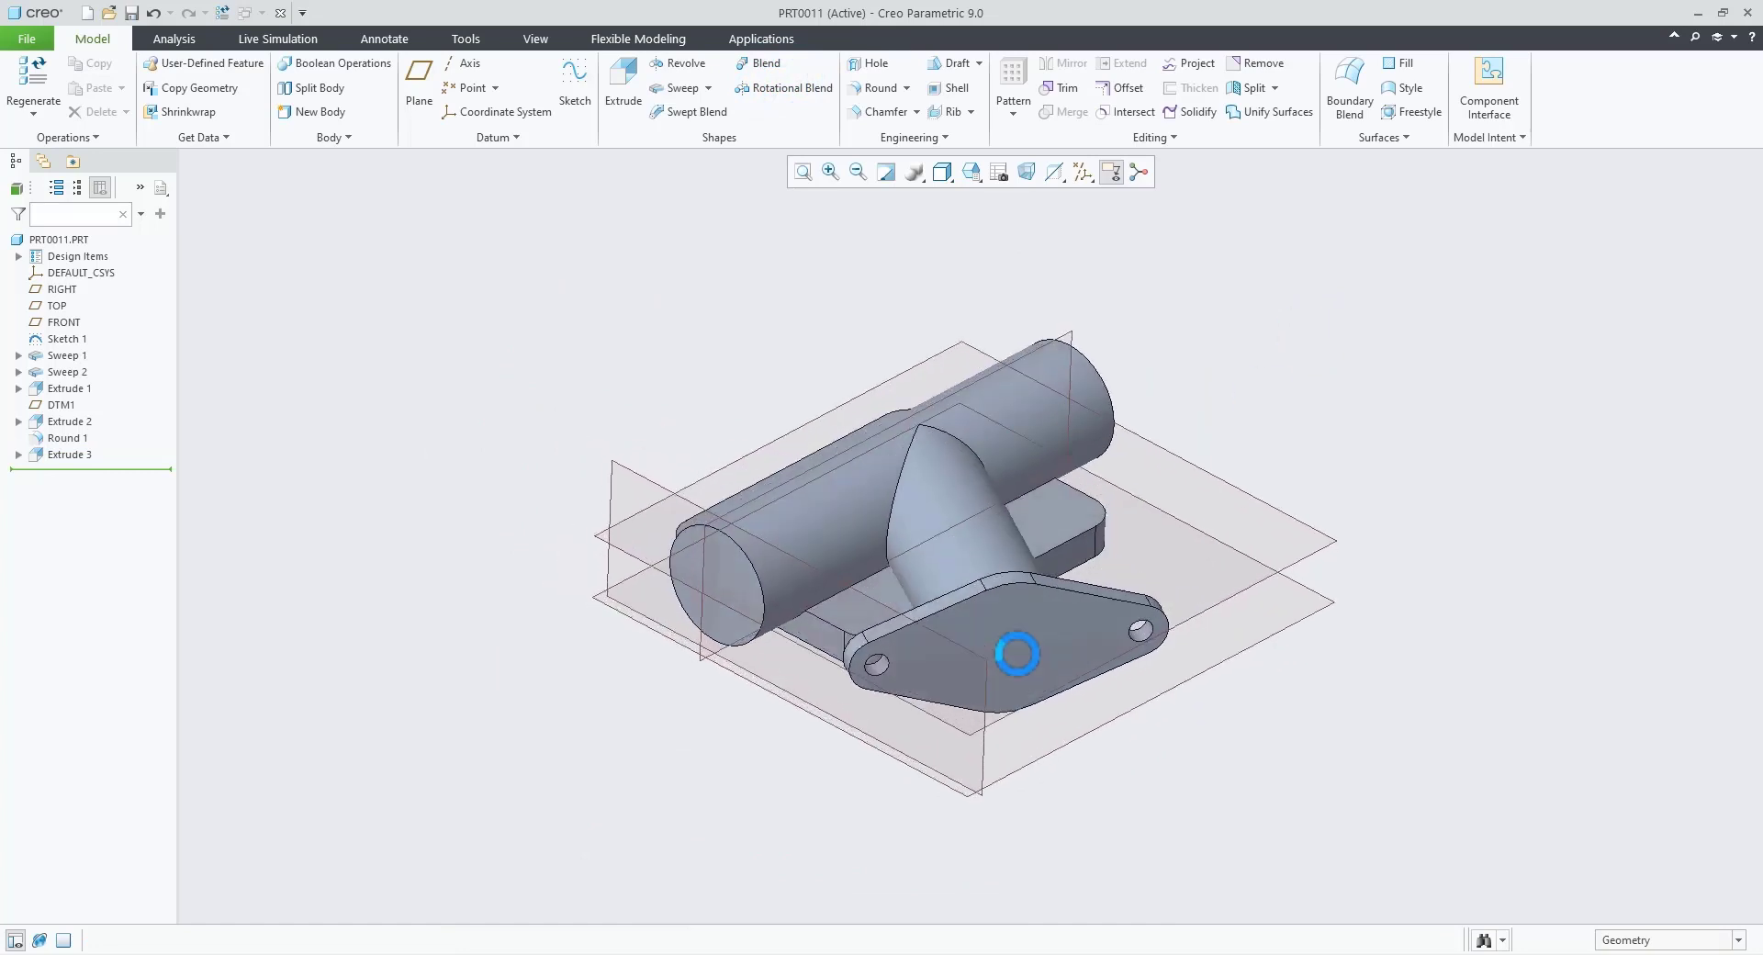
pyautogui.scroll(-3, 1016, 656)
pyautogui.moveTo(1011, 740); pyautogui.dragTo(1065, 542, button='middle')
pyautogui.click(479, 953)
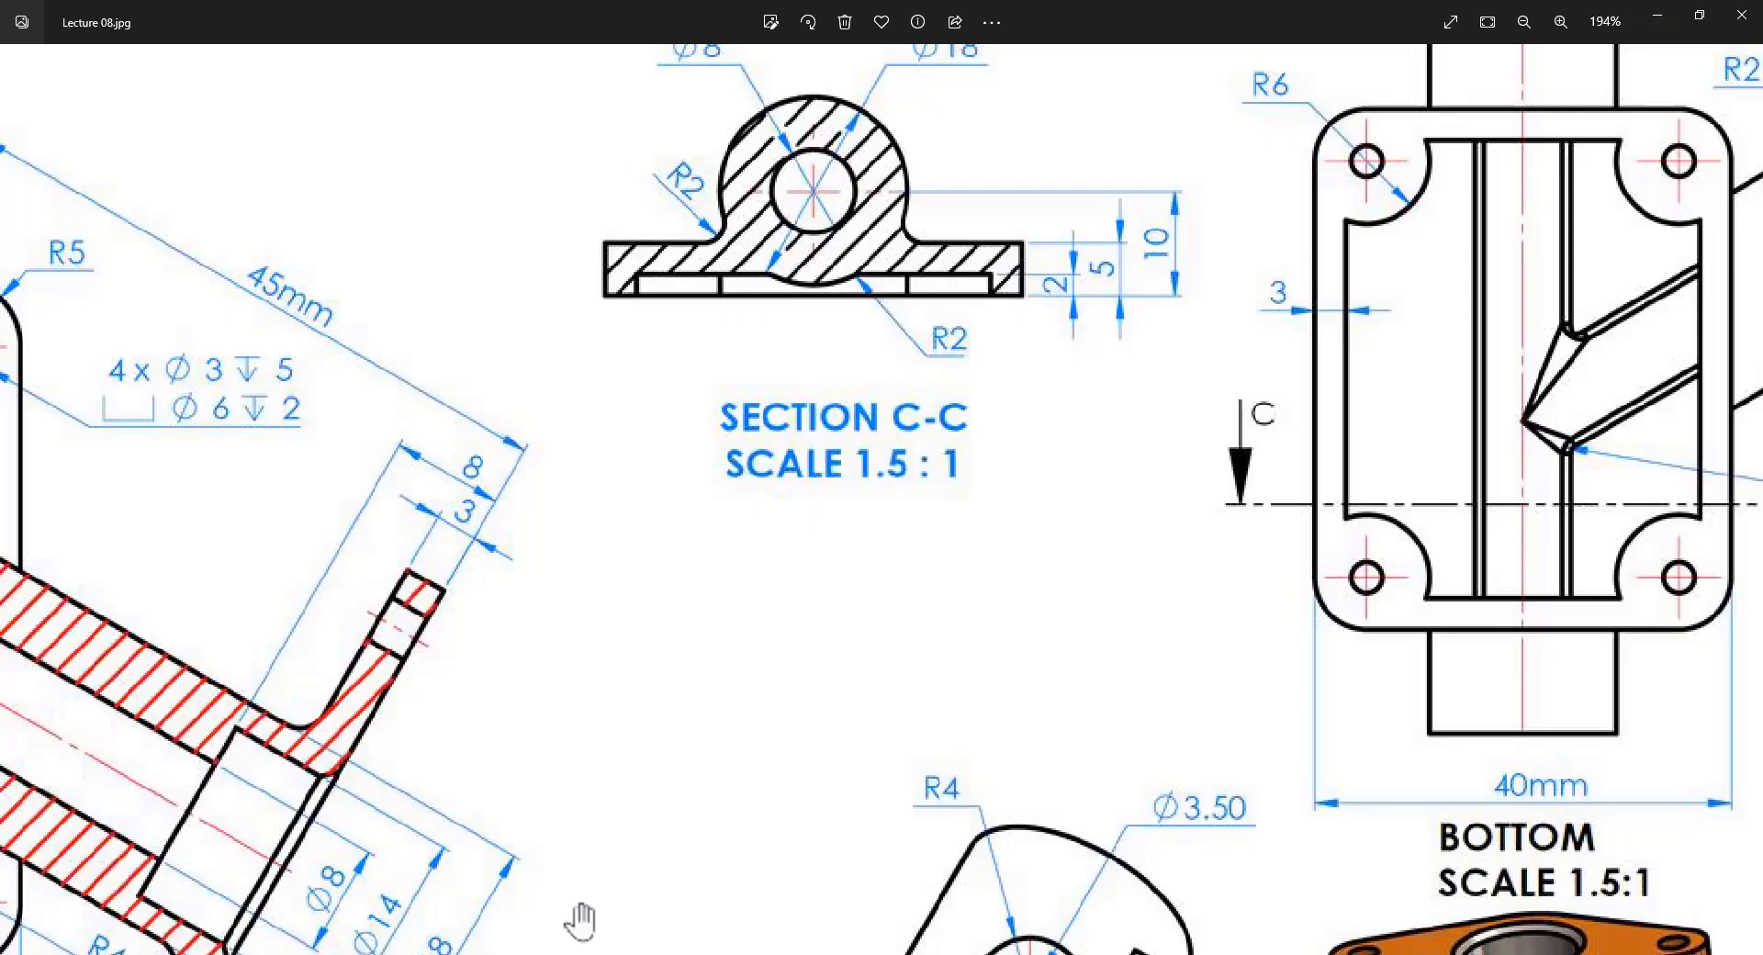
pyautogui.scroll(-5, 976, 539)
pyautogui.scroll(3, 1148, 745)
pyautogui.scroll(2, 1148, 746)
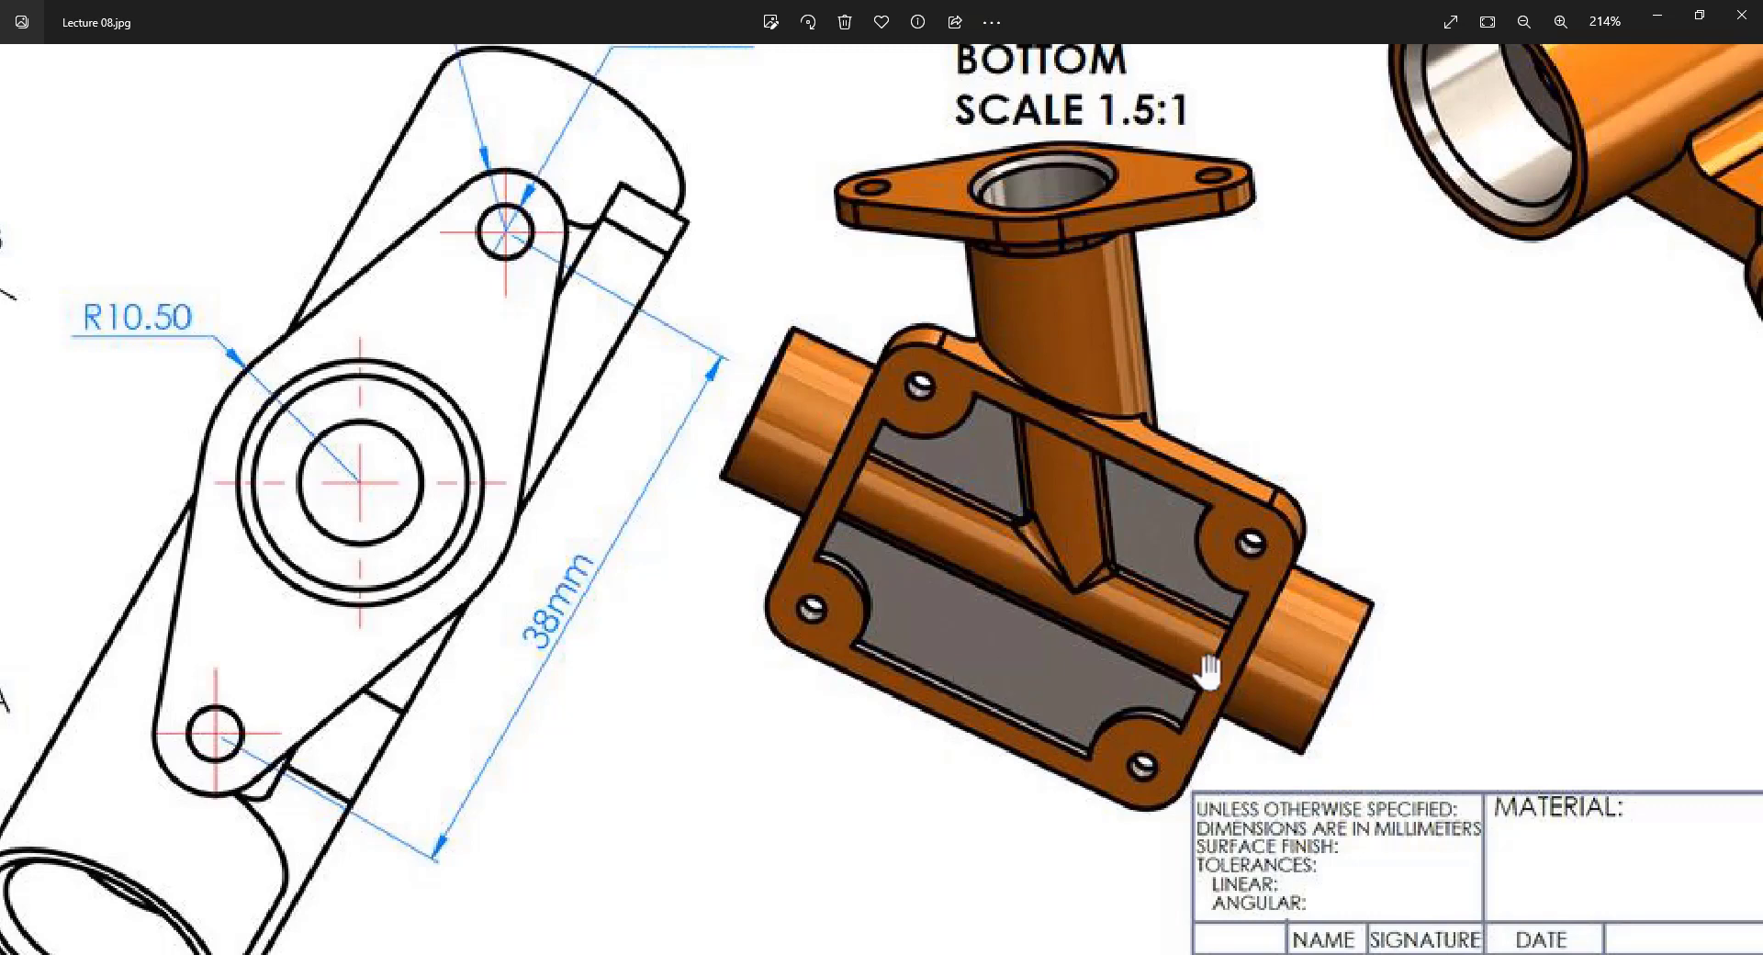
pyautogui.scroll(-5, 1125, 620)
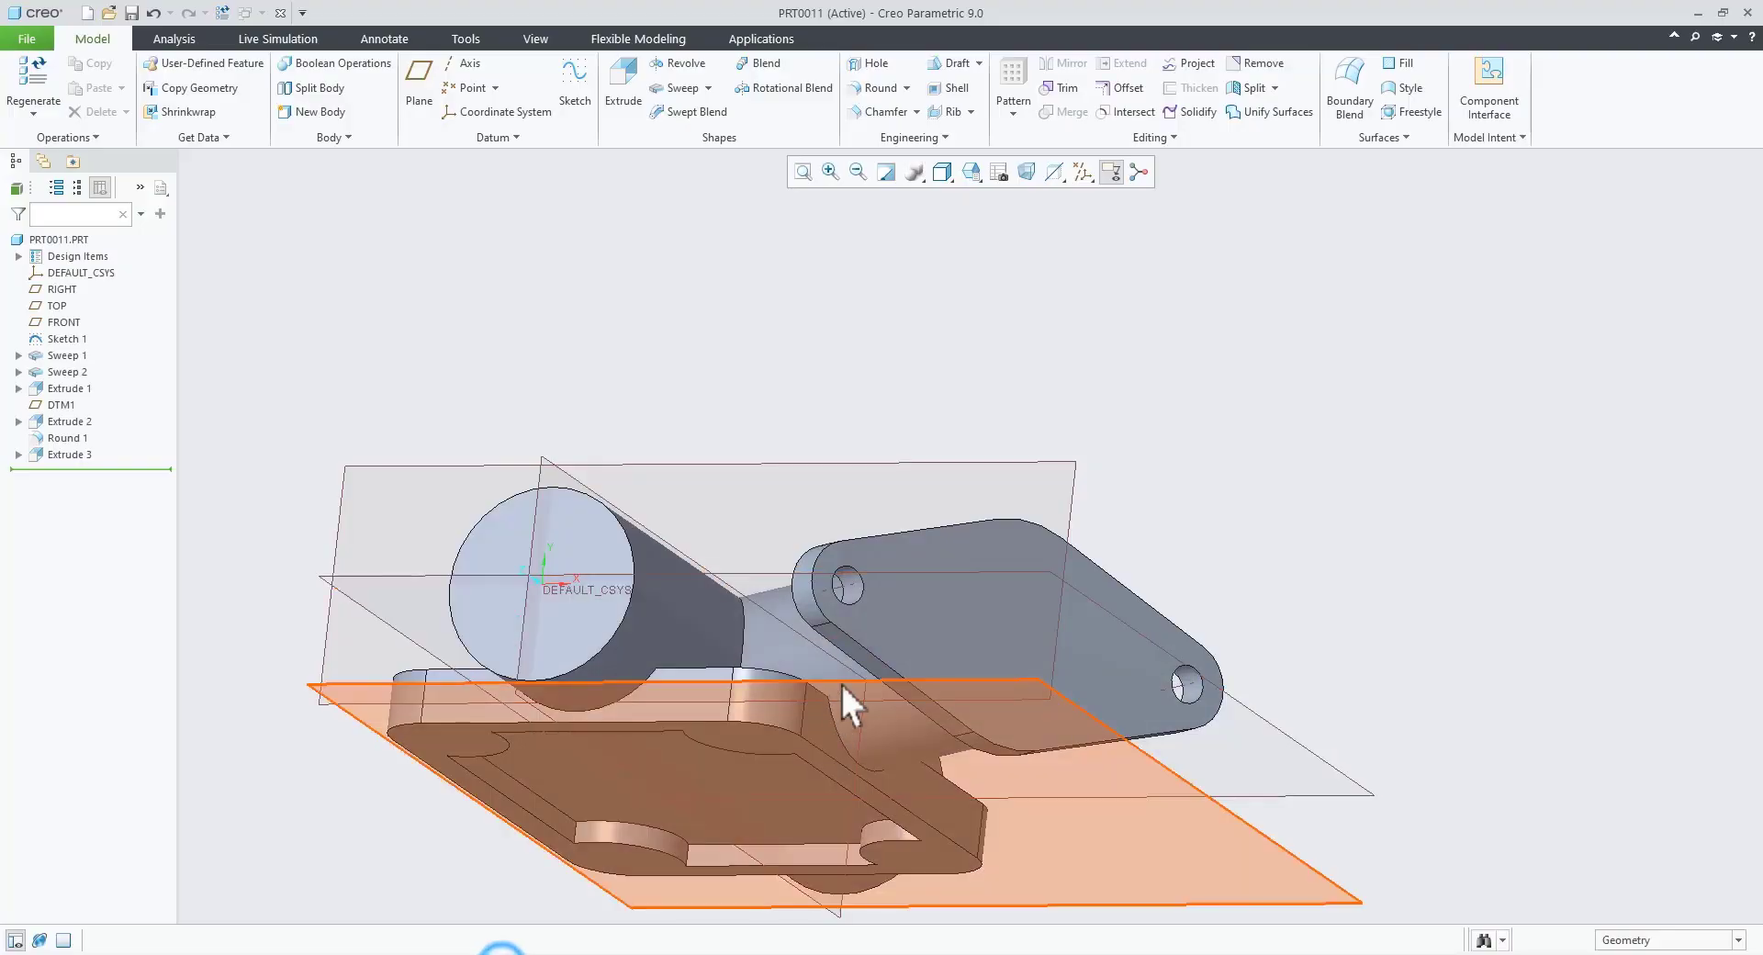
pyautogui.moveTo(841, 682); pyautogui.dragTo(801, 882, button='middle')
pyautogui.scroll(3, 810, 714)
pyautogui.scroll(-2, 814, 725)
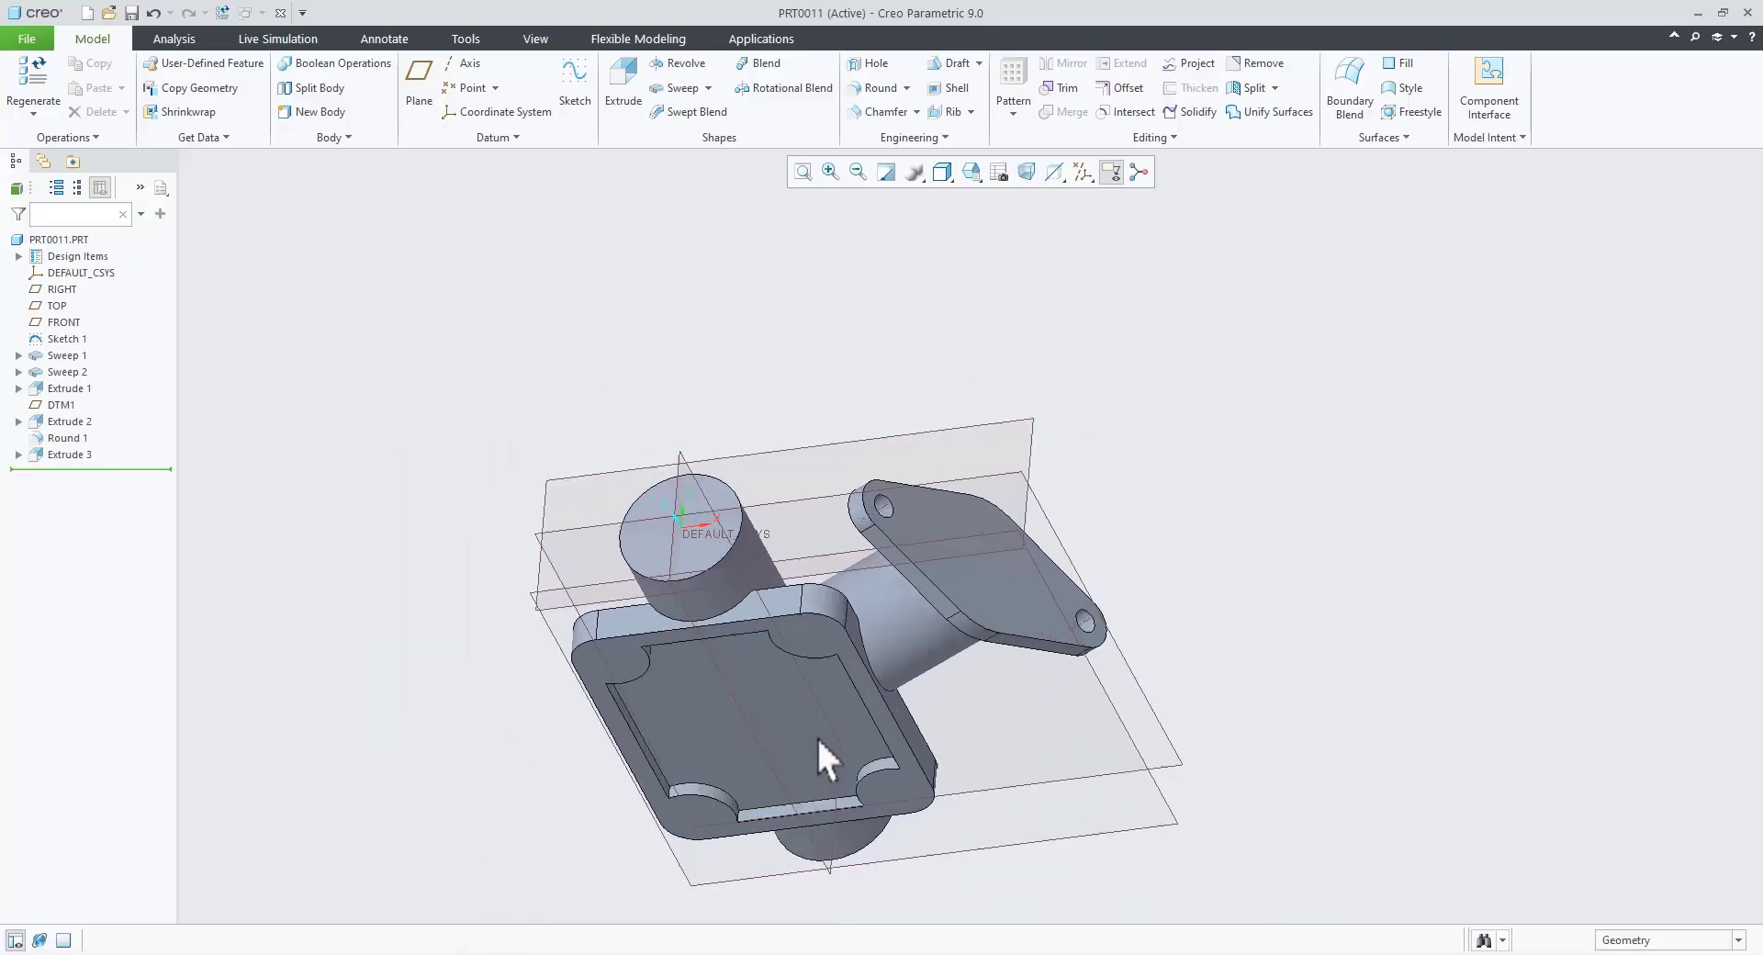
pyautogui.scroll(2, 602, 571)
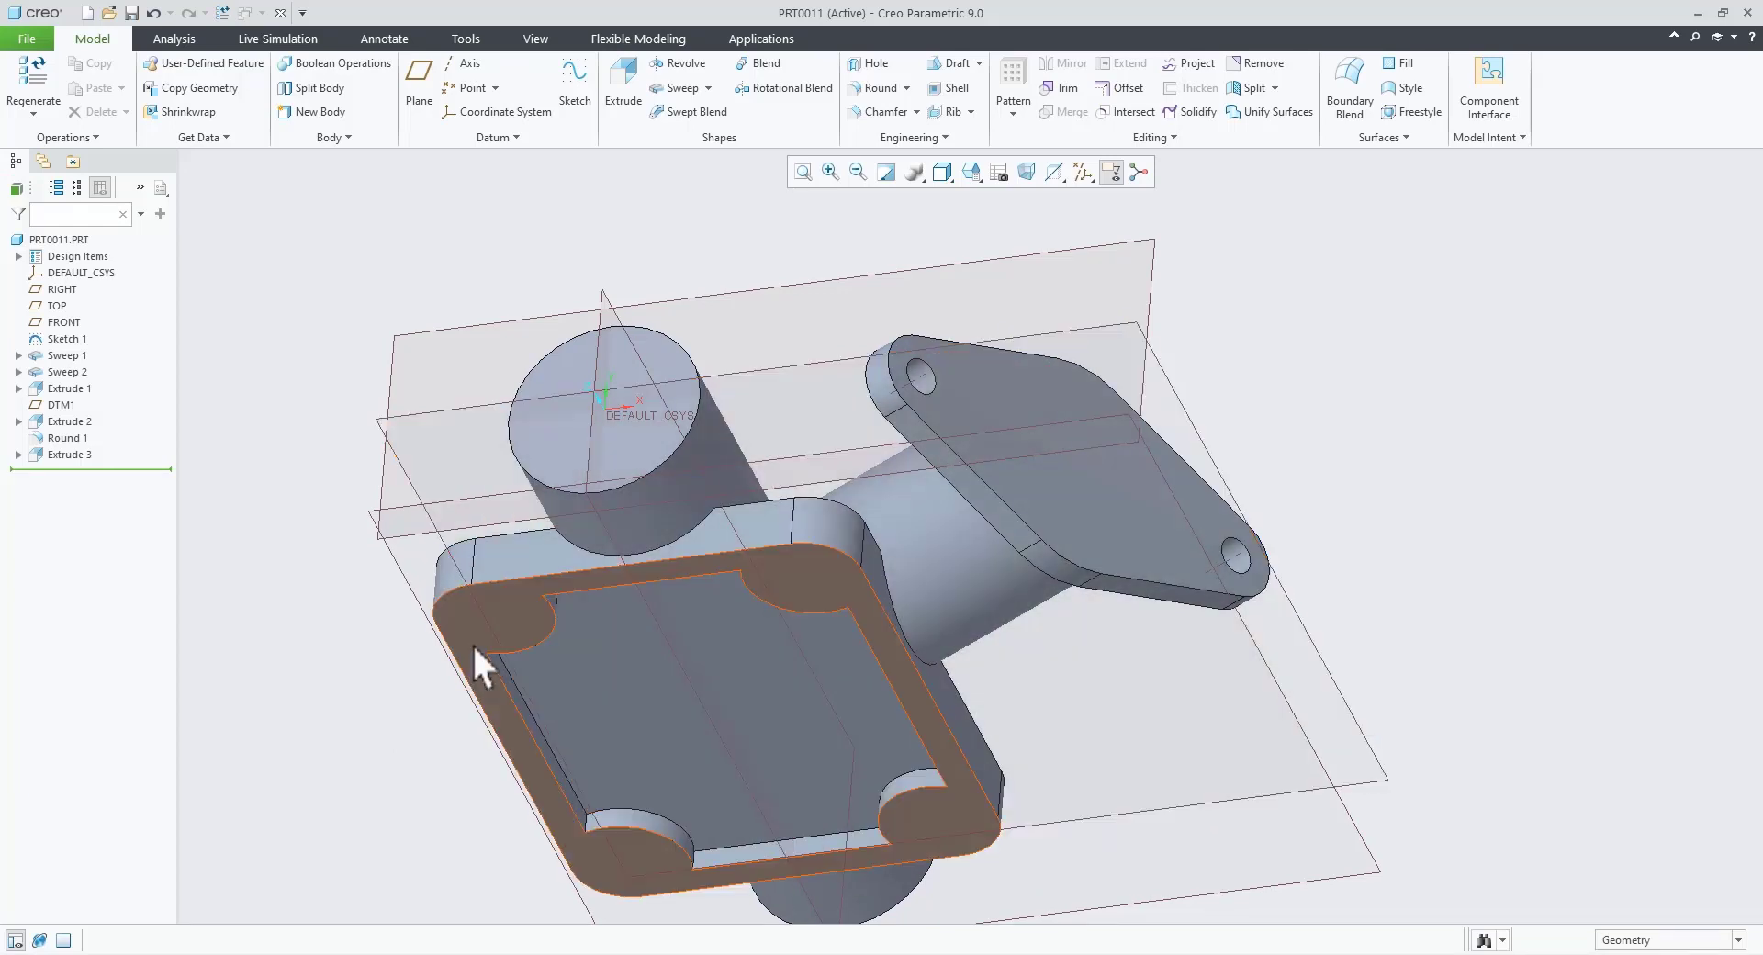
# Step: Redefine the base plate extrusion, Extrude 2, so that it creates a new body
pyautogui.click(75, 425)
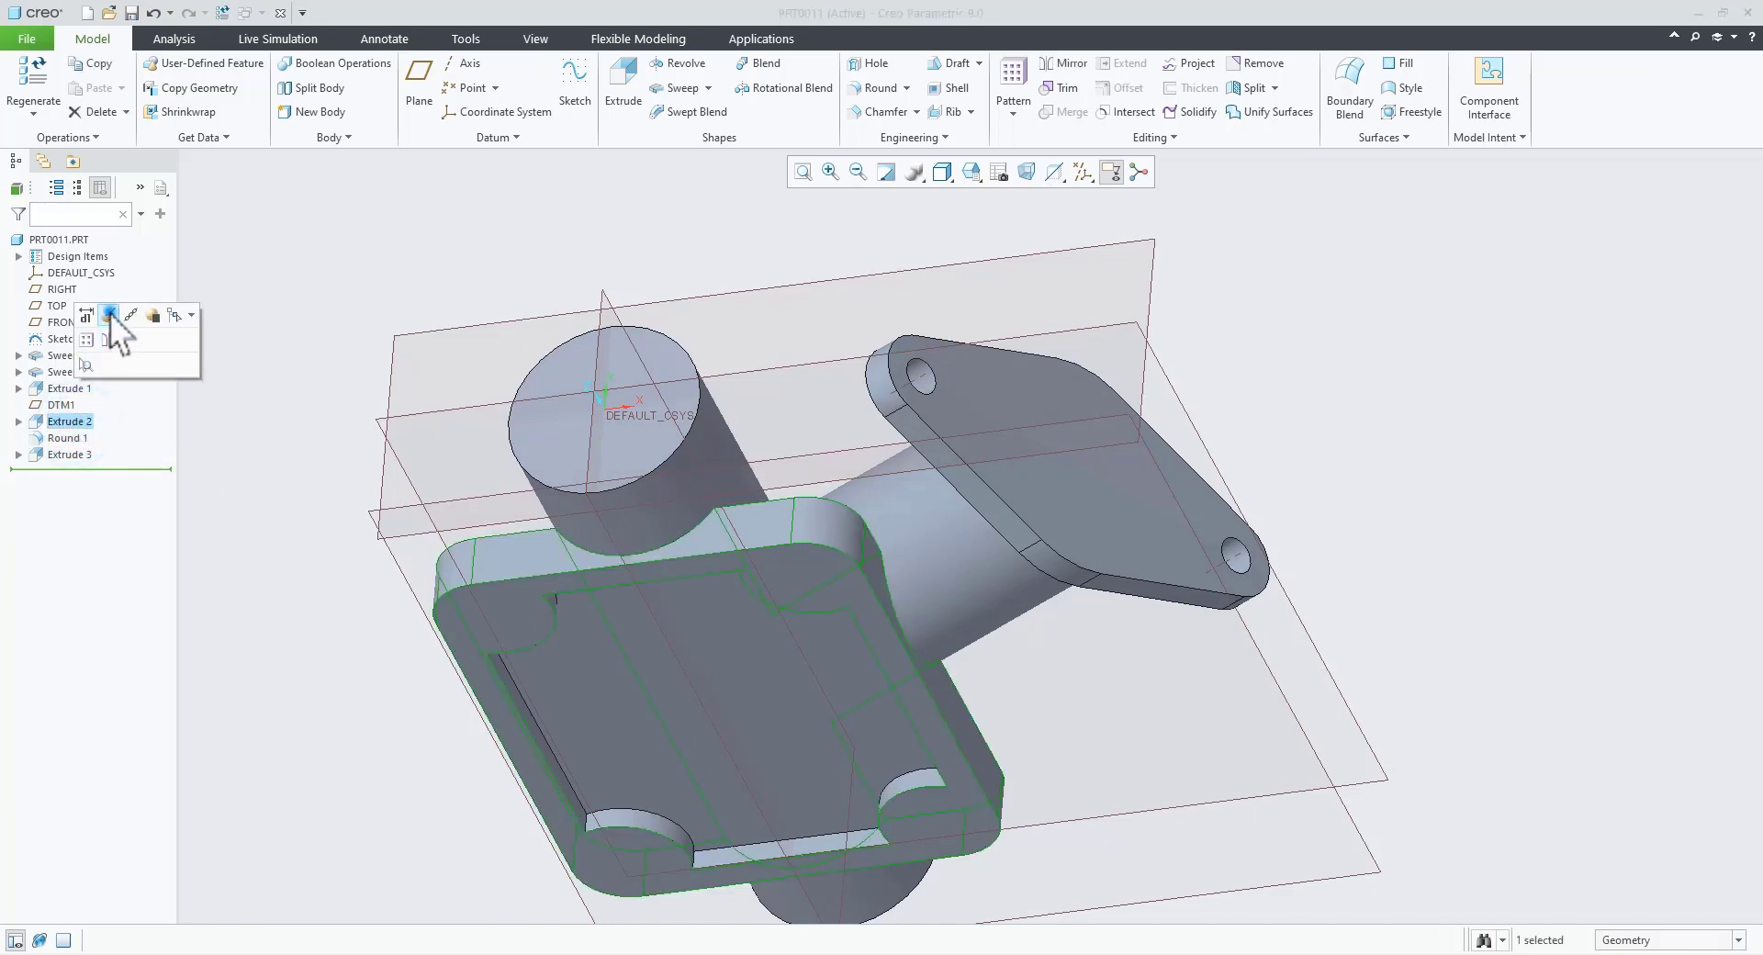
pyautogui.click(108, 312)
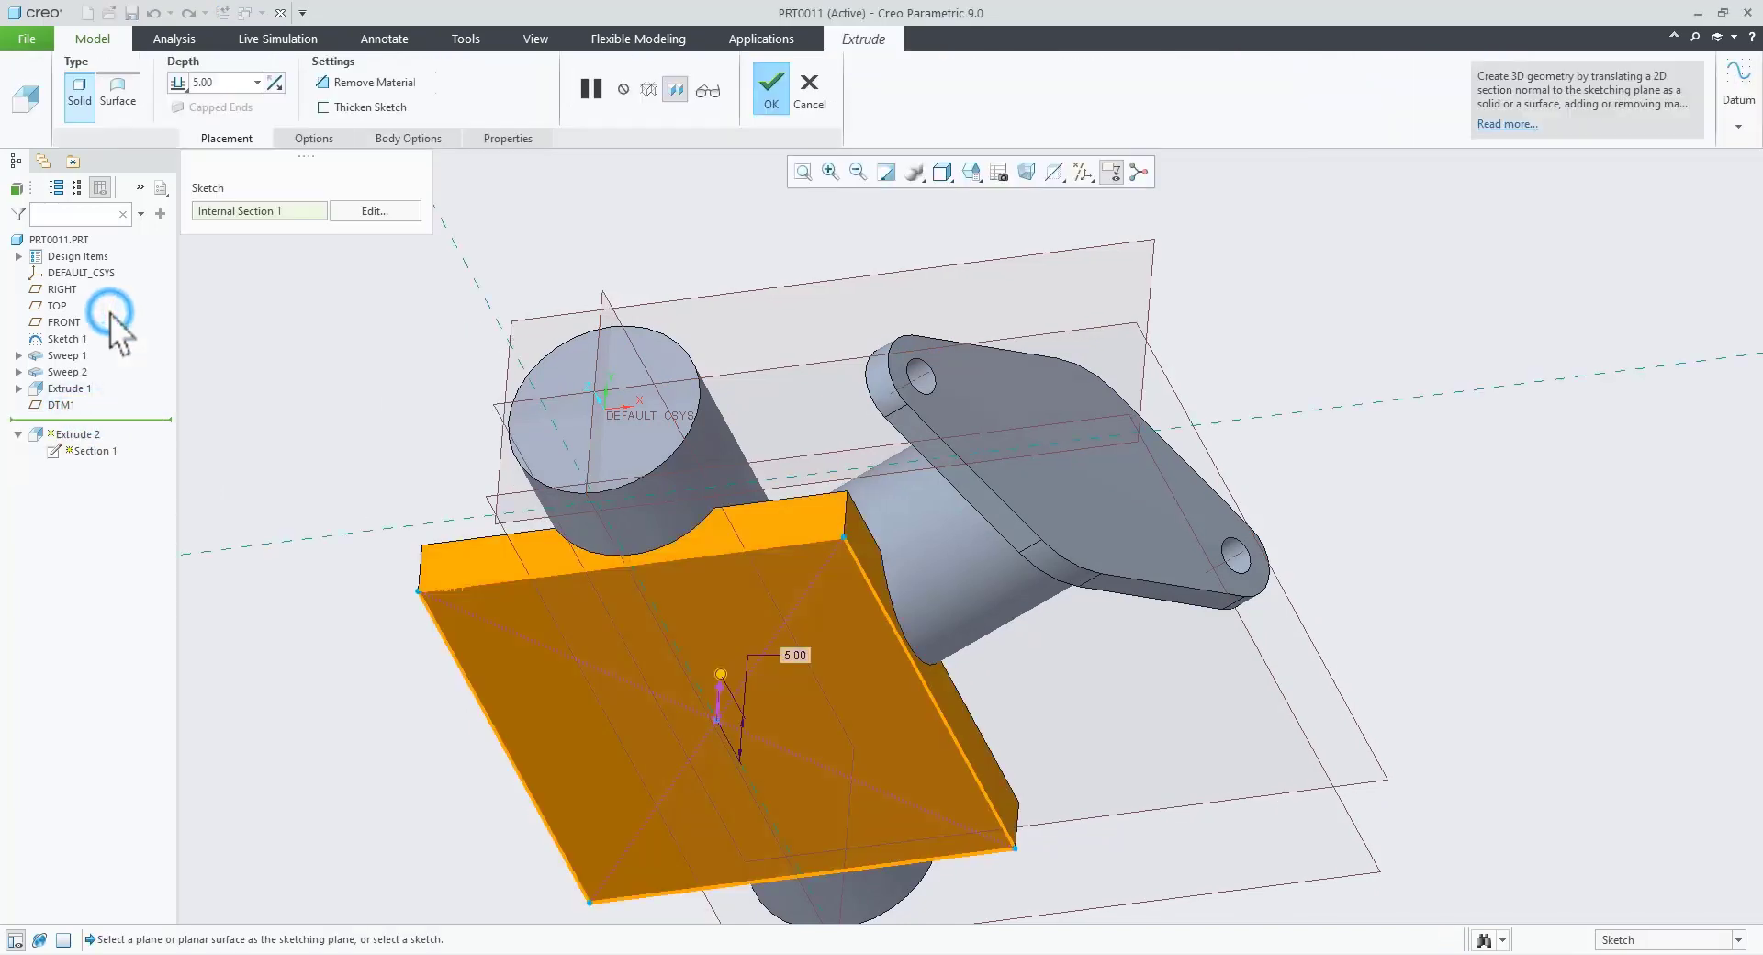
pyautogui.click(382, 145)
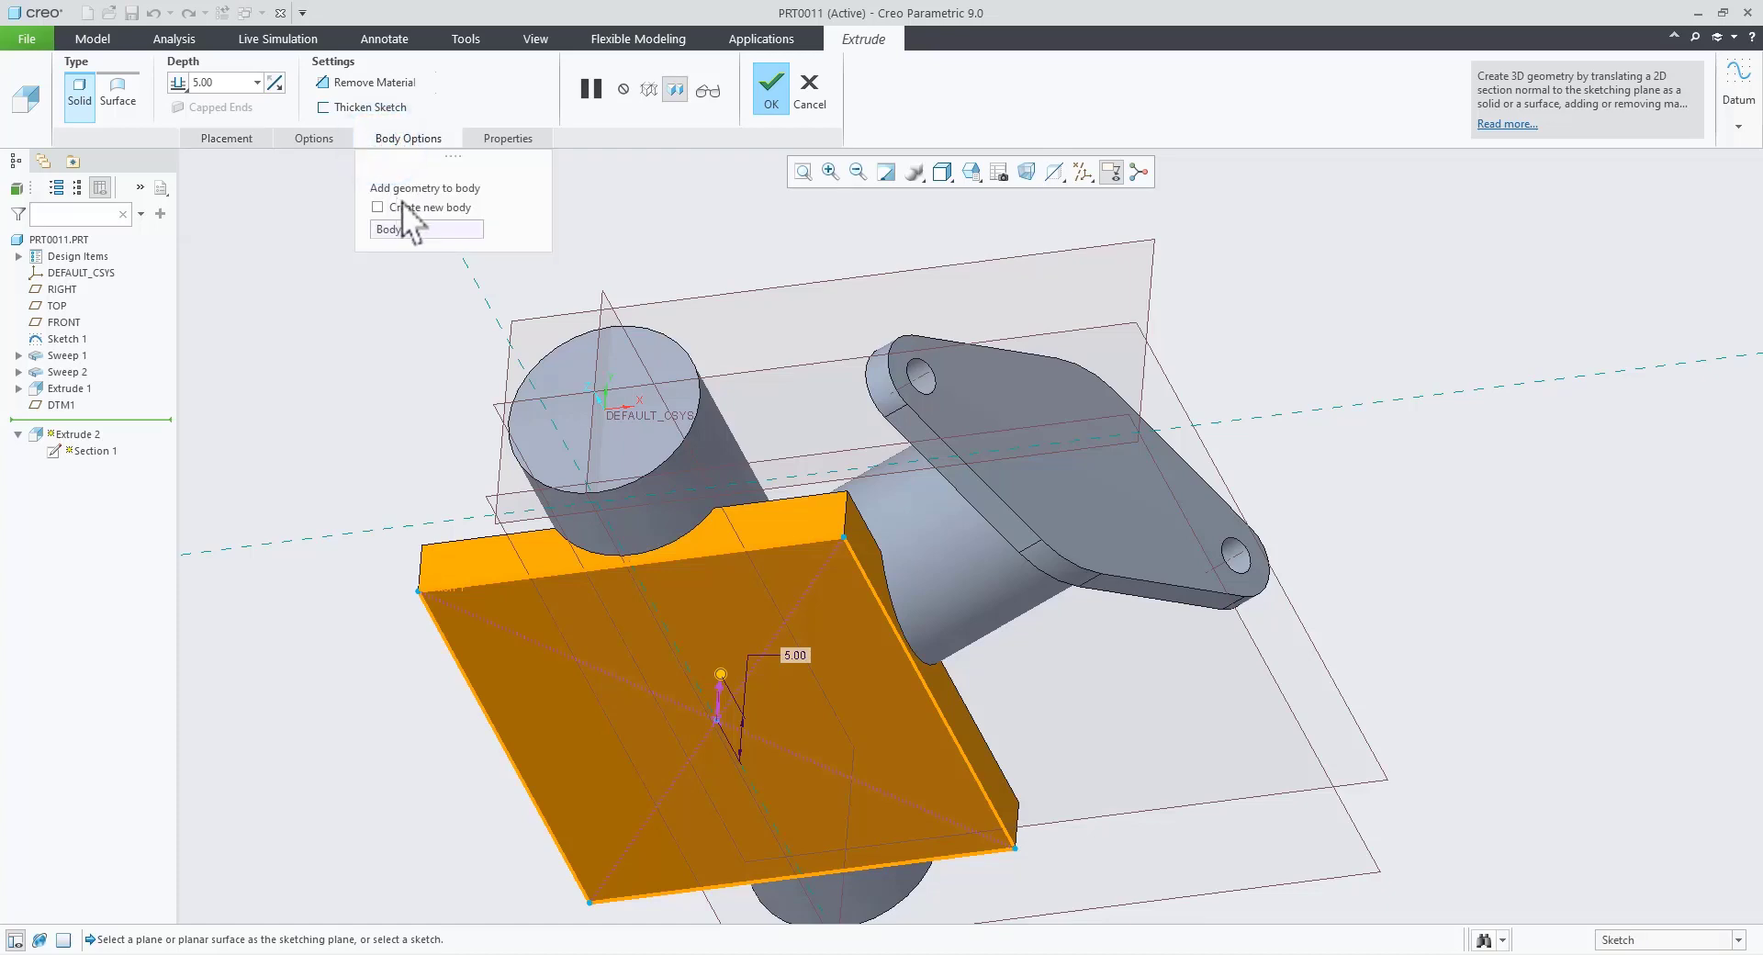
pyautogui.click(405, 206)
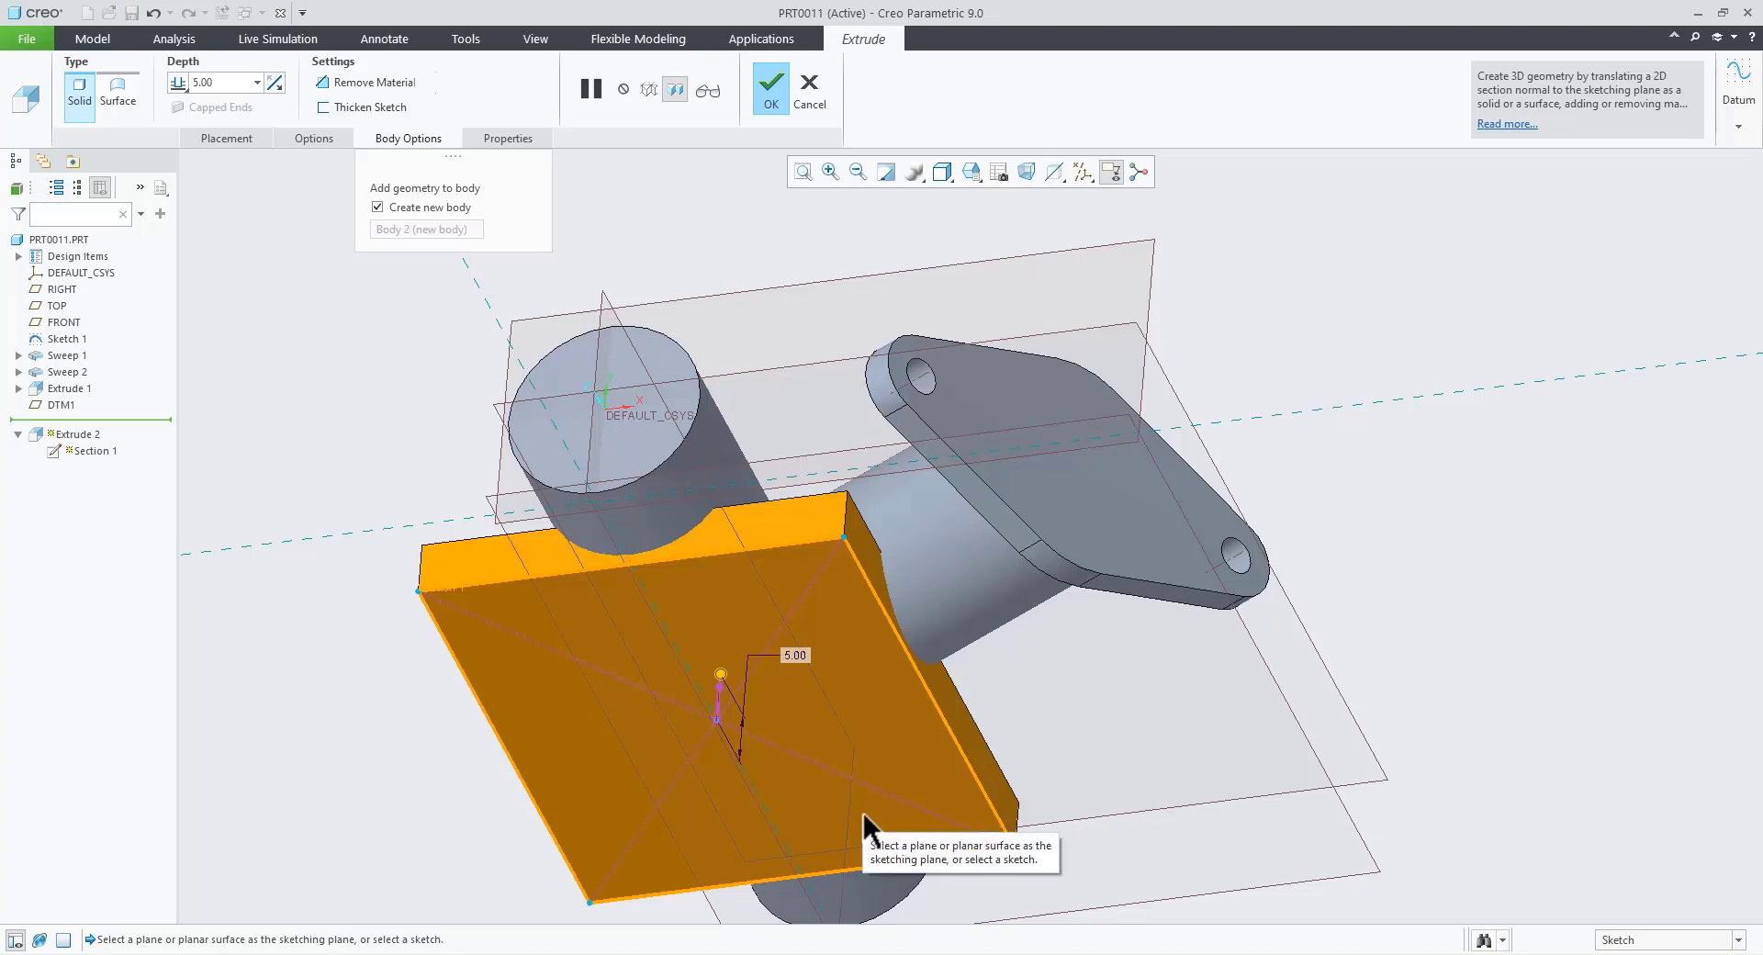
pyautogui.click(769, 101)
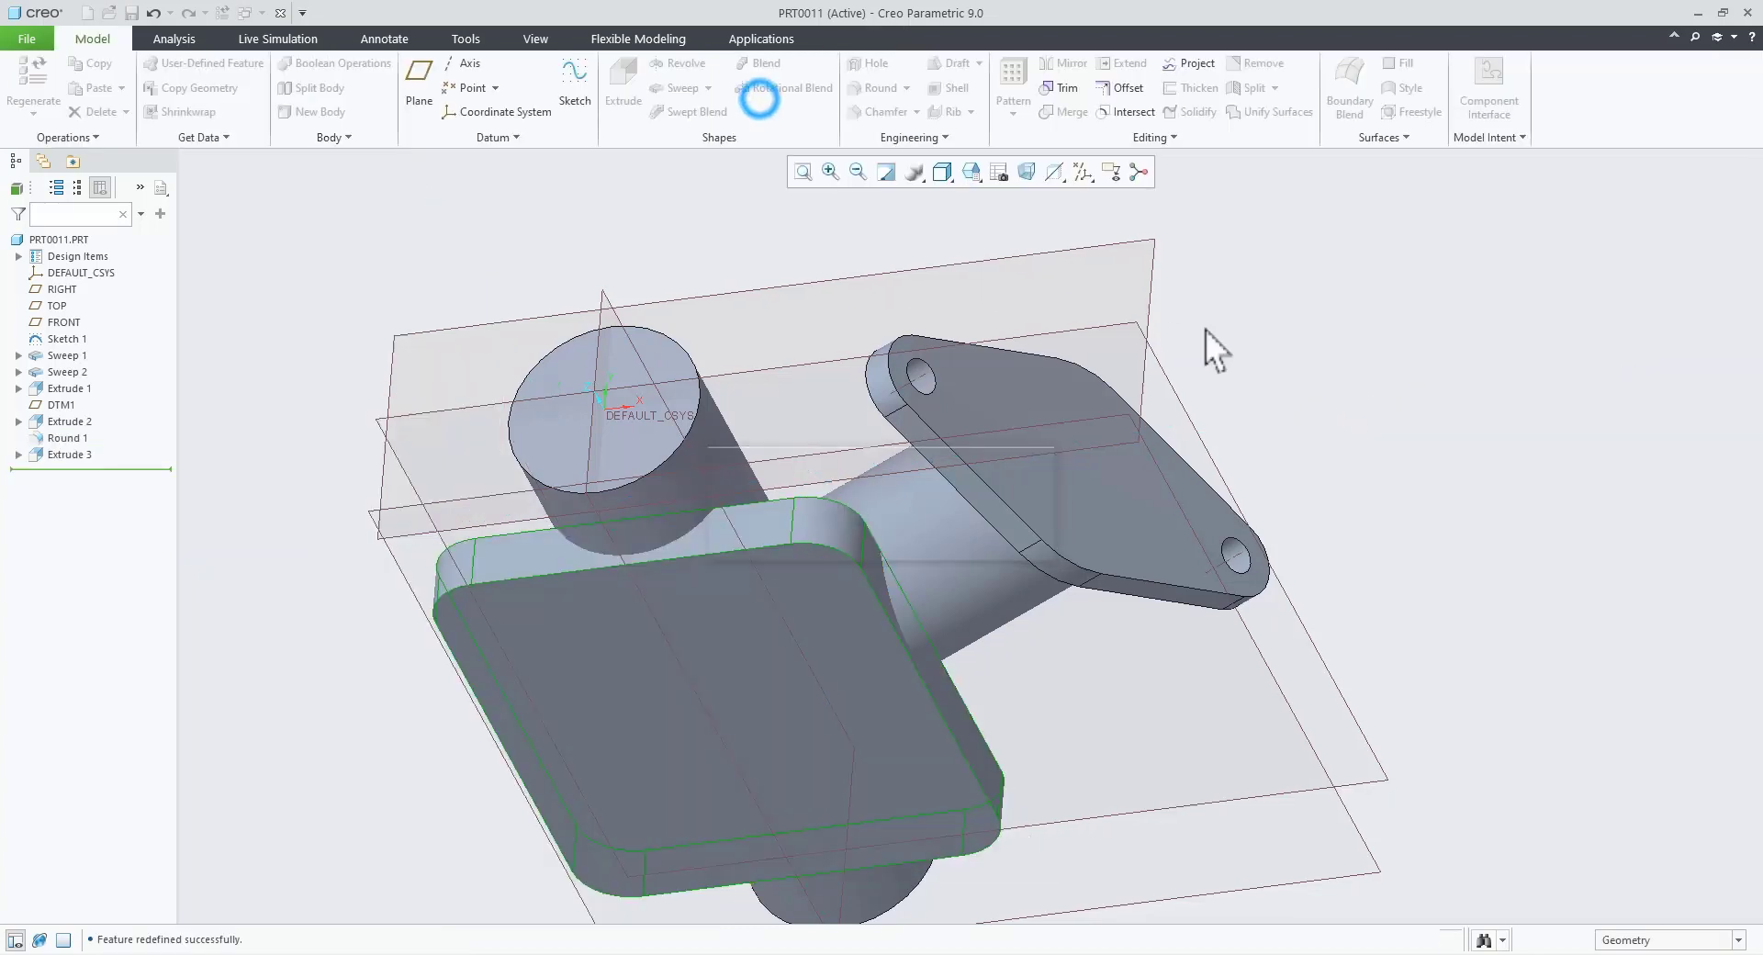
pyautogui.click(1388, 322)
pyautogui.scroll(2, 1033, 690)
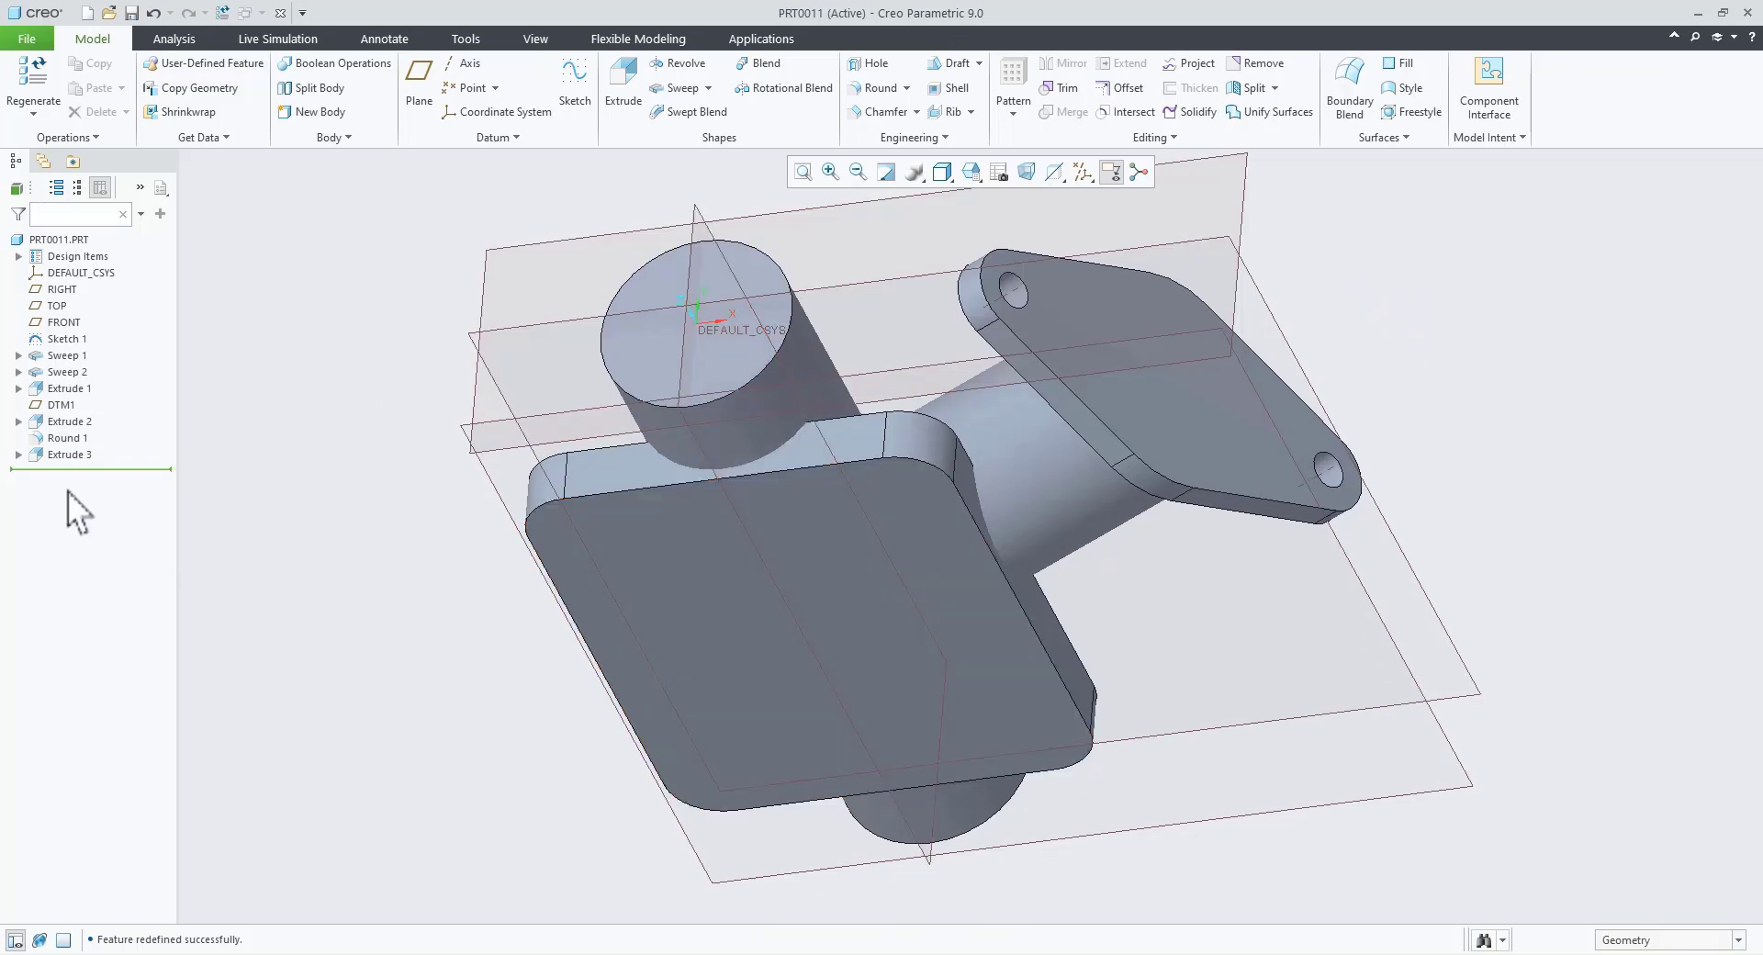
# Step: Redefine the pocket cut, Extrude 3, replacing Body 1 with the base plate's Body 2 as the body to cut
pyautogui.click(52, 456)
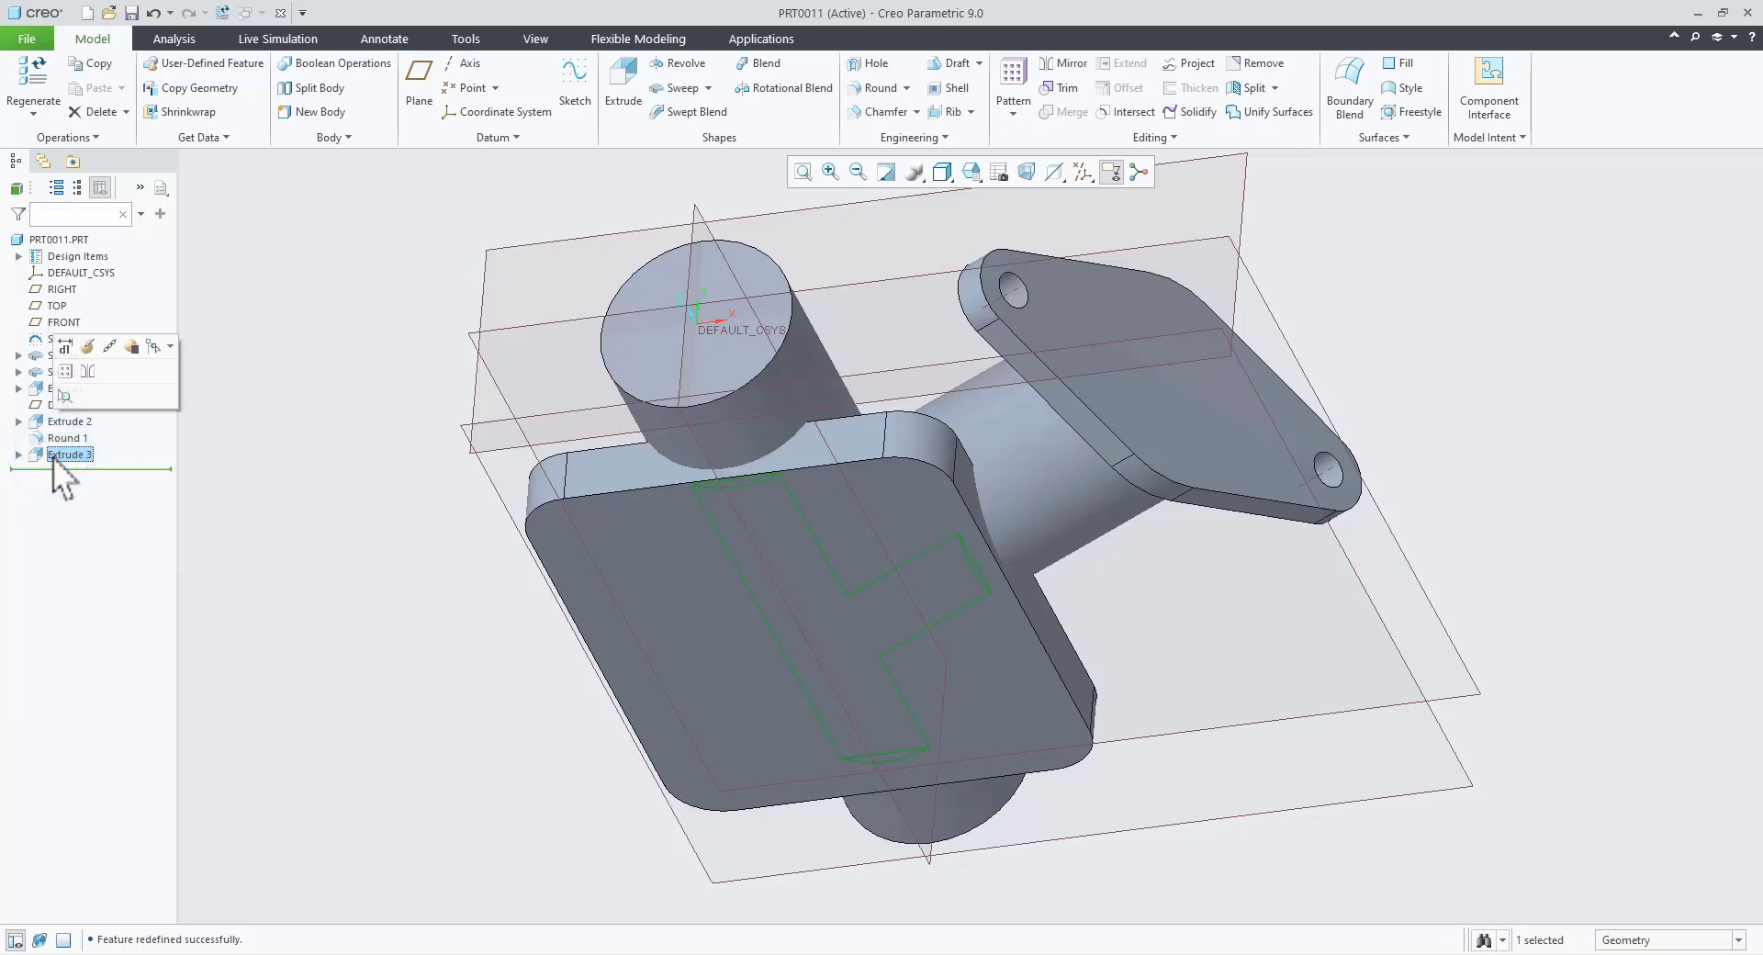
pyautogui.click(92, 344)
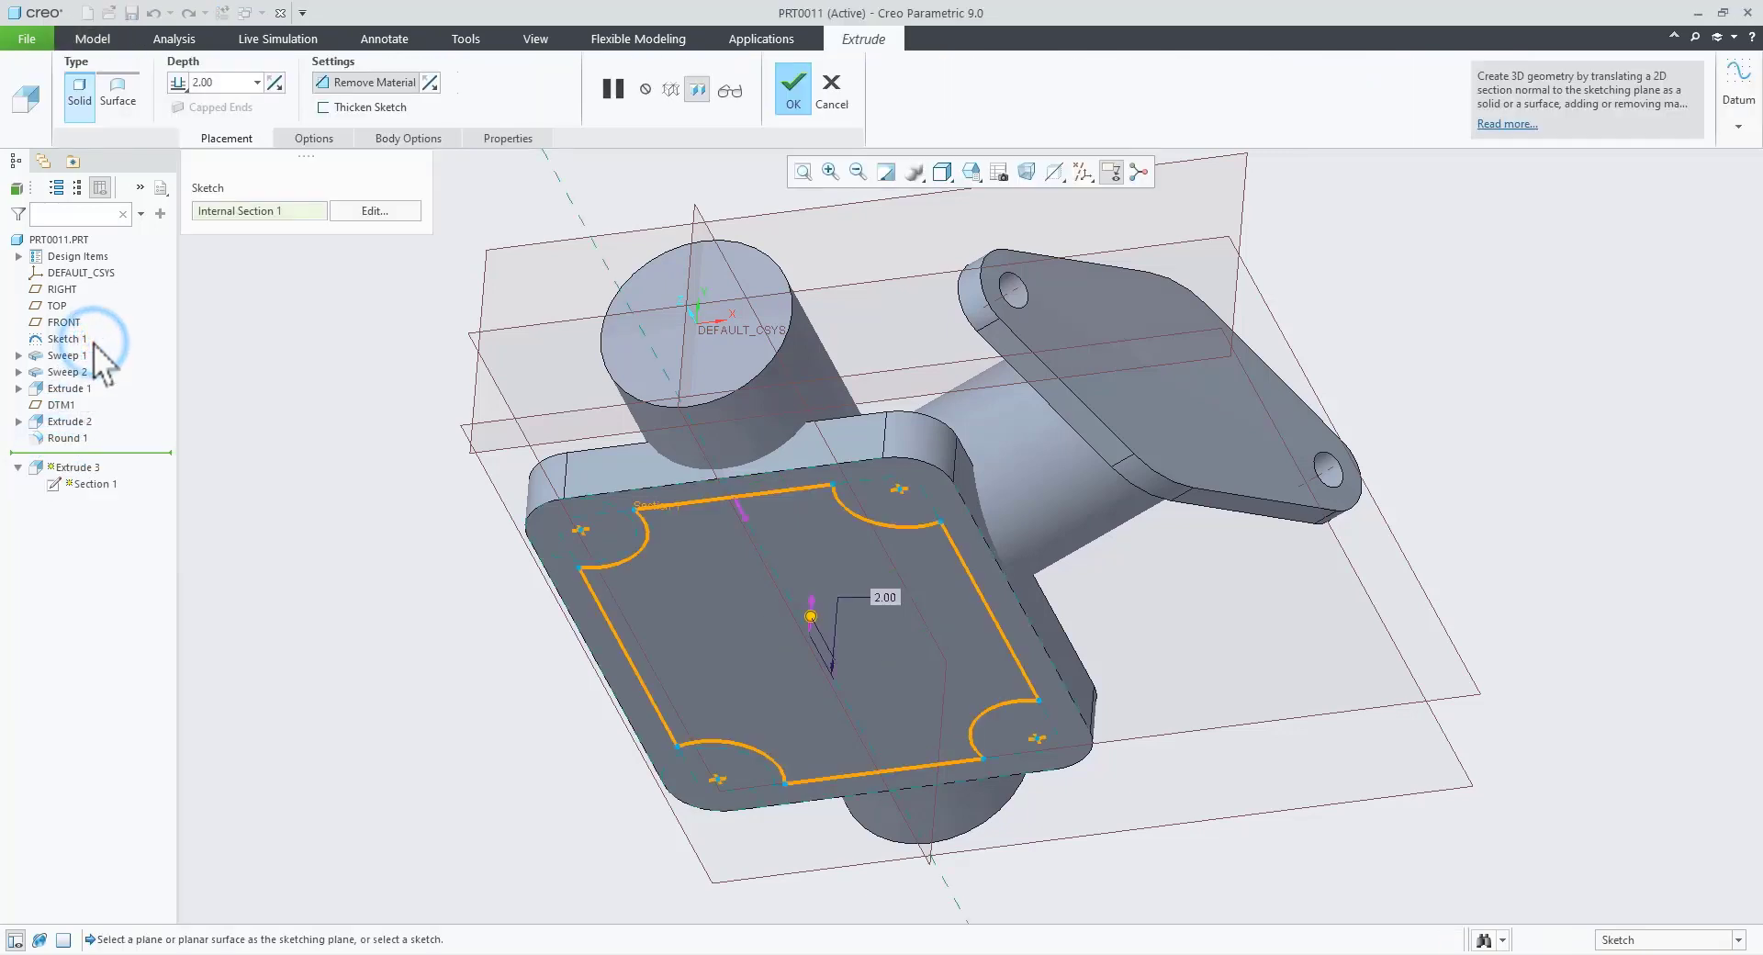
pyautogui.click(432, 141)
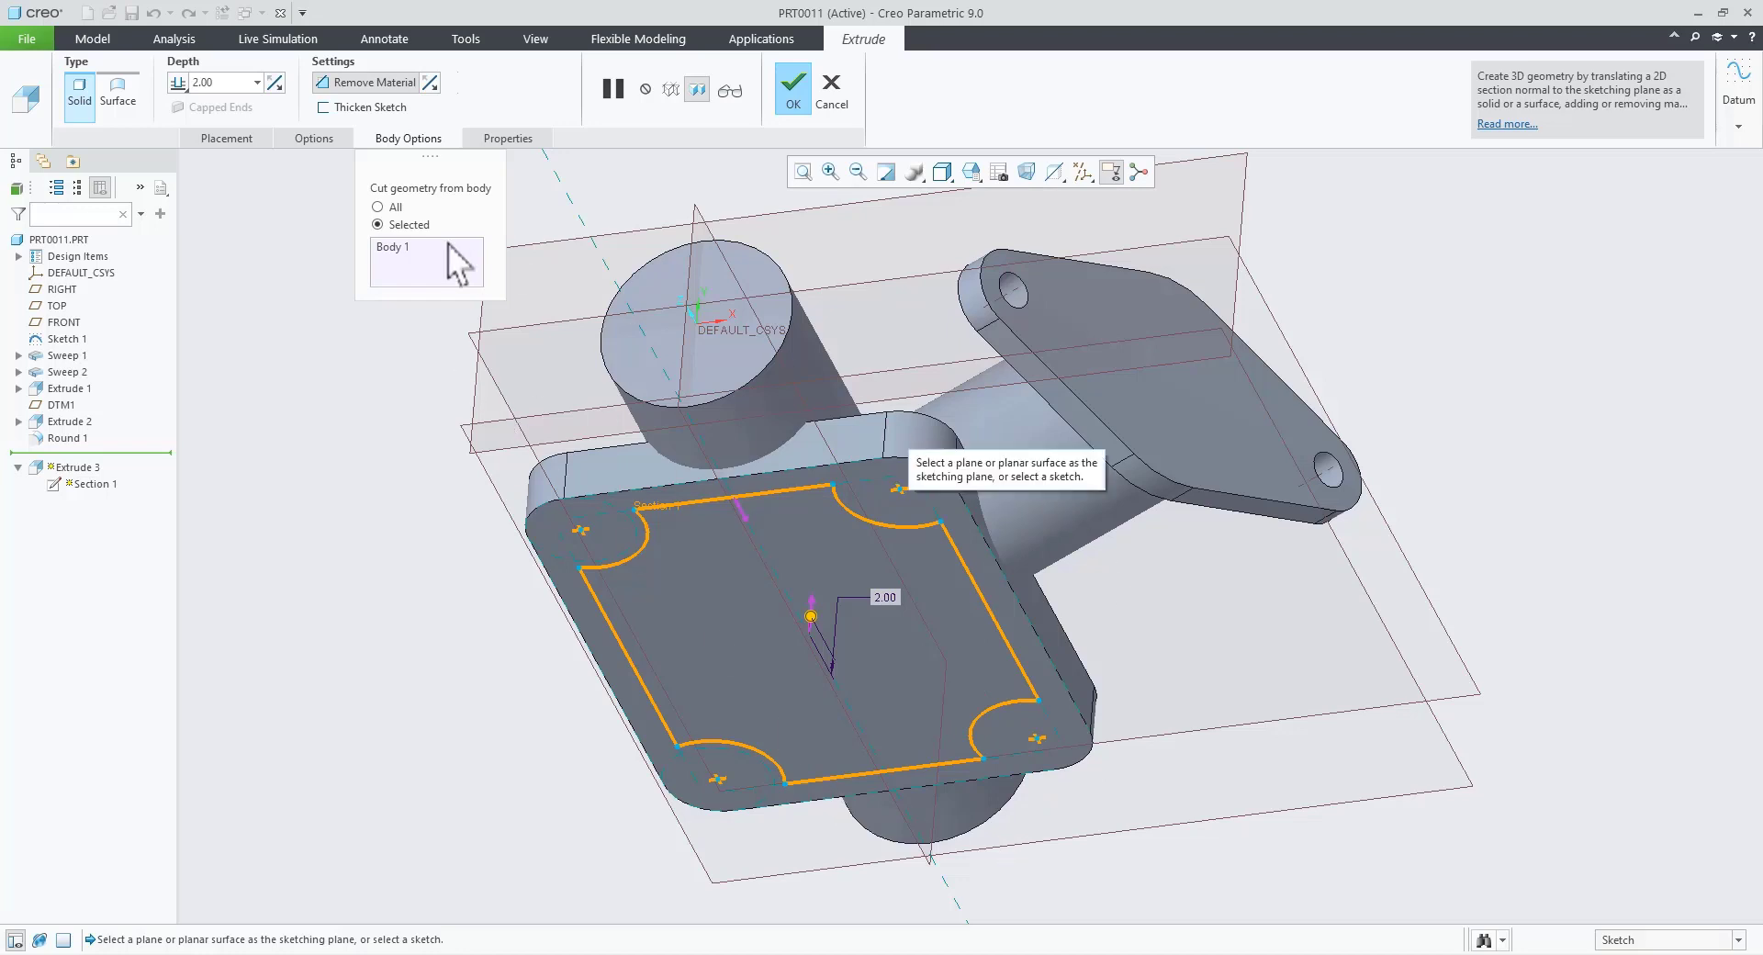
pyautogui.click(417, 256)
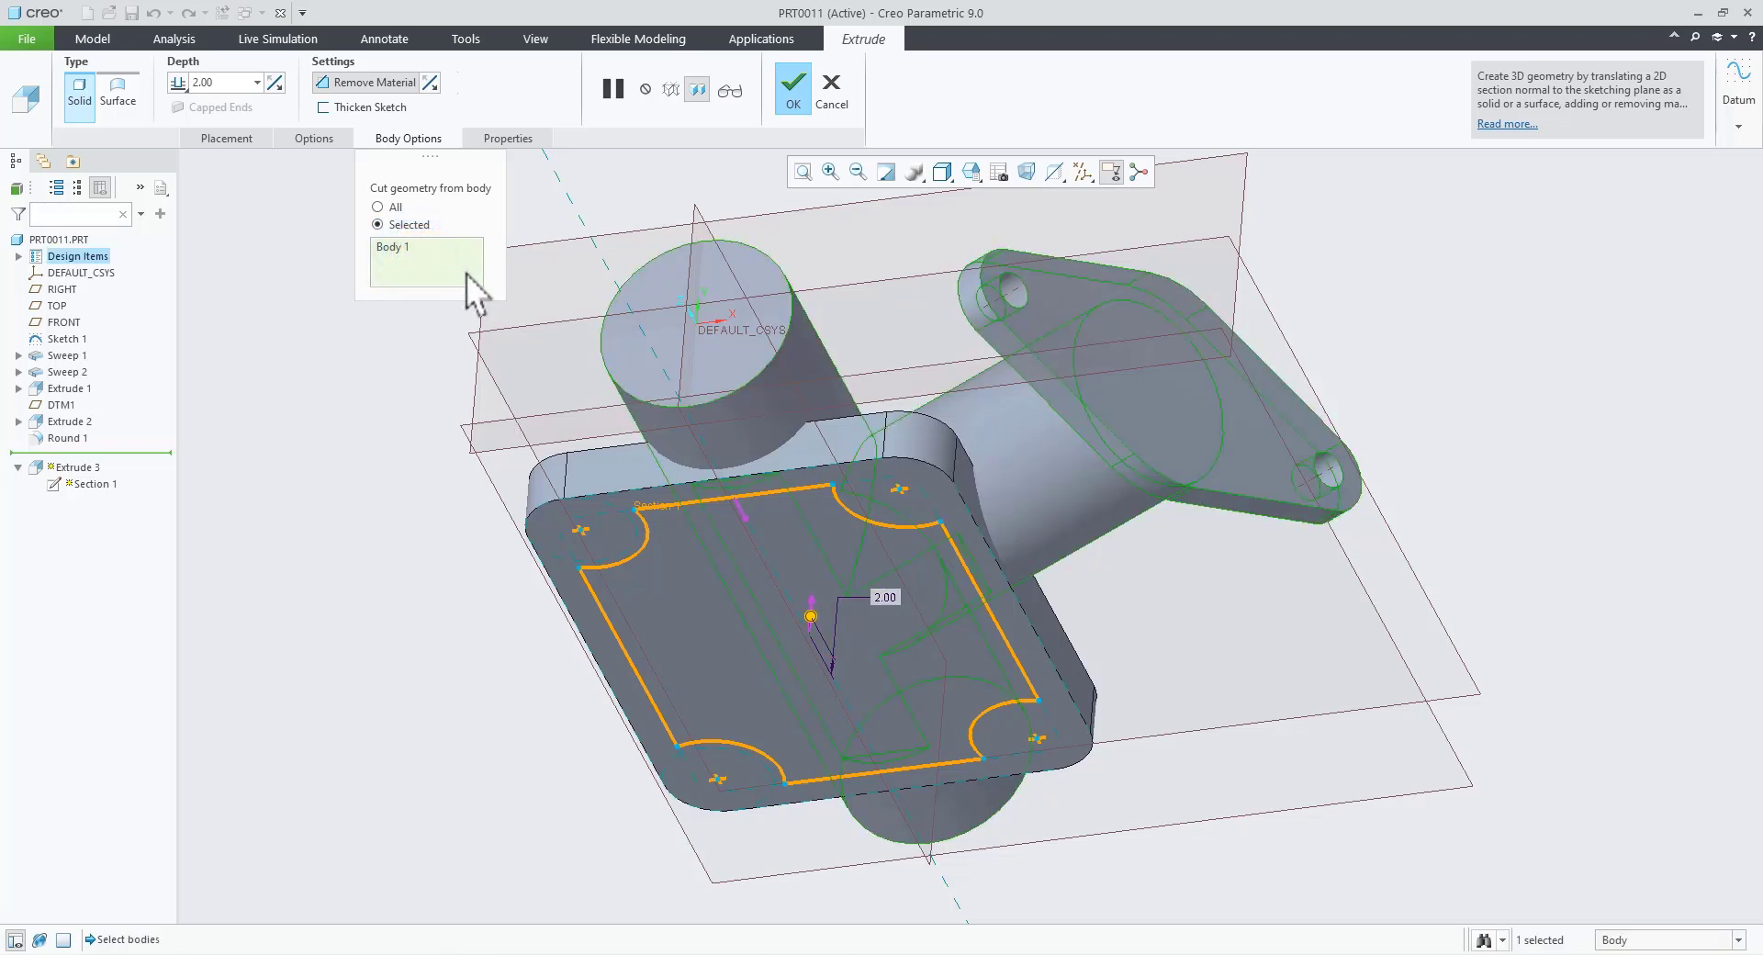
pyautogui.rightClick(415, 253)
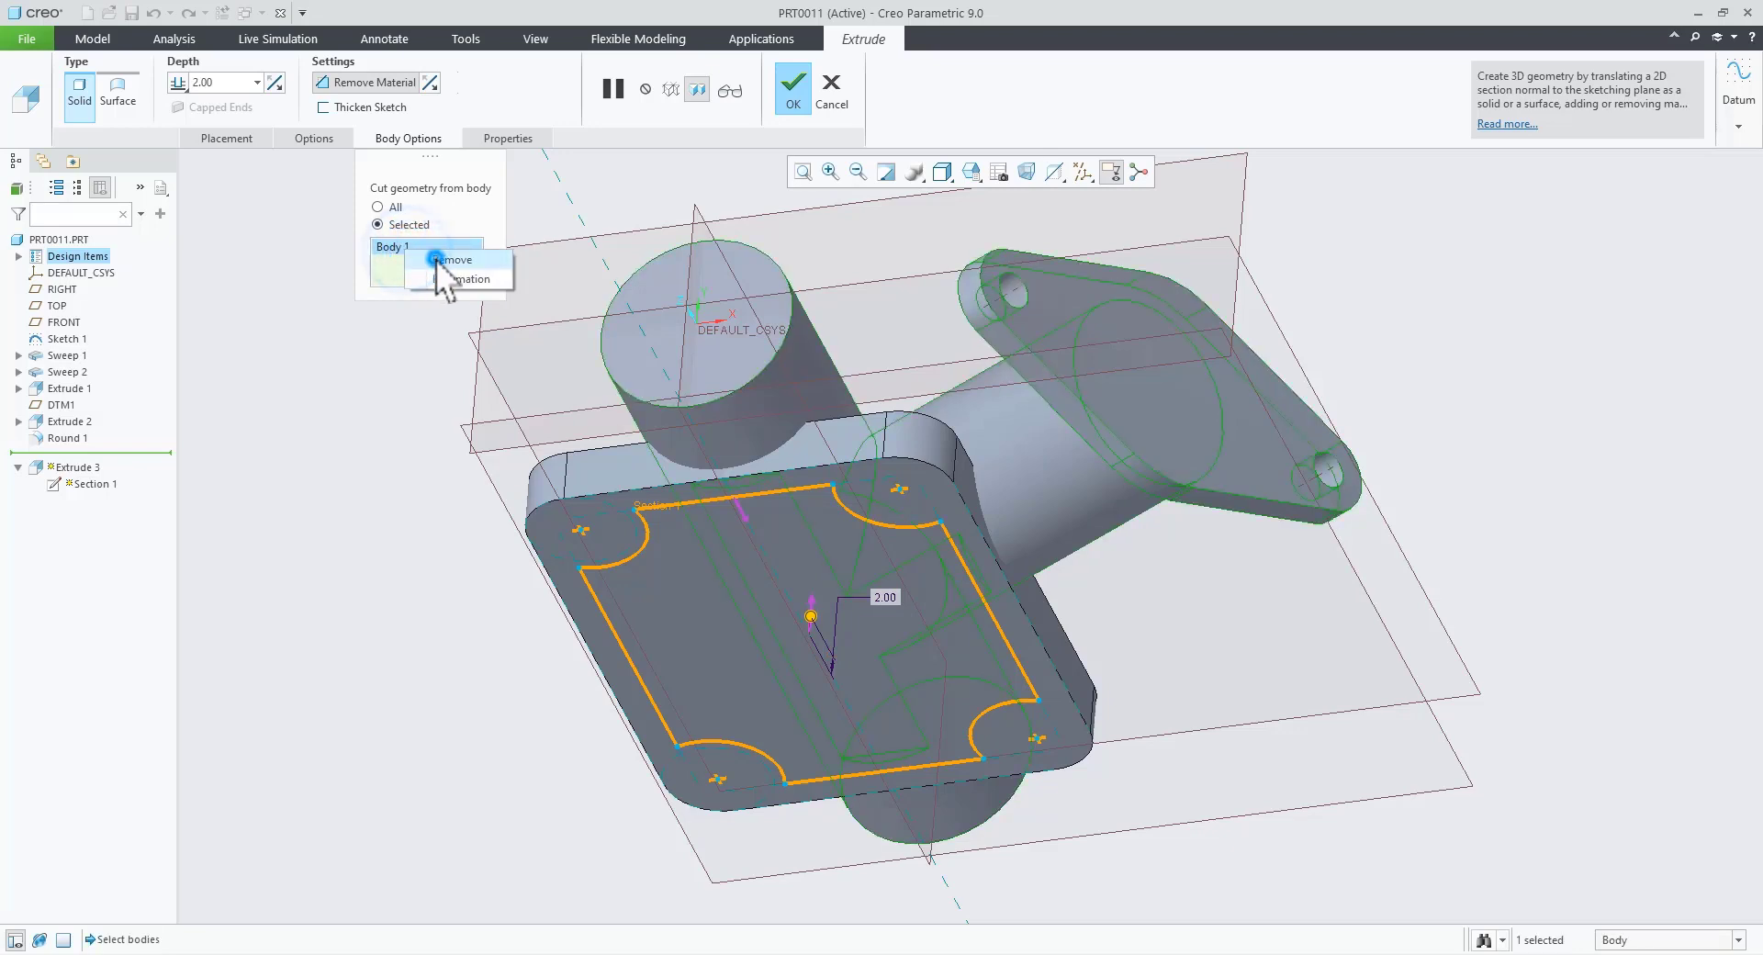
pyautogui.click(435, 261)
pyautogui.click(956, 526)
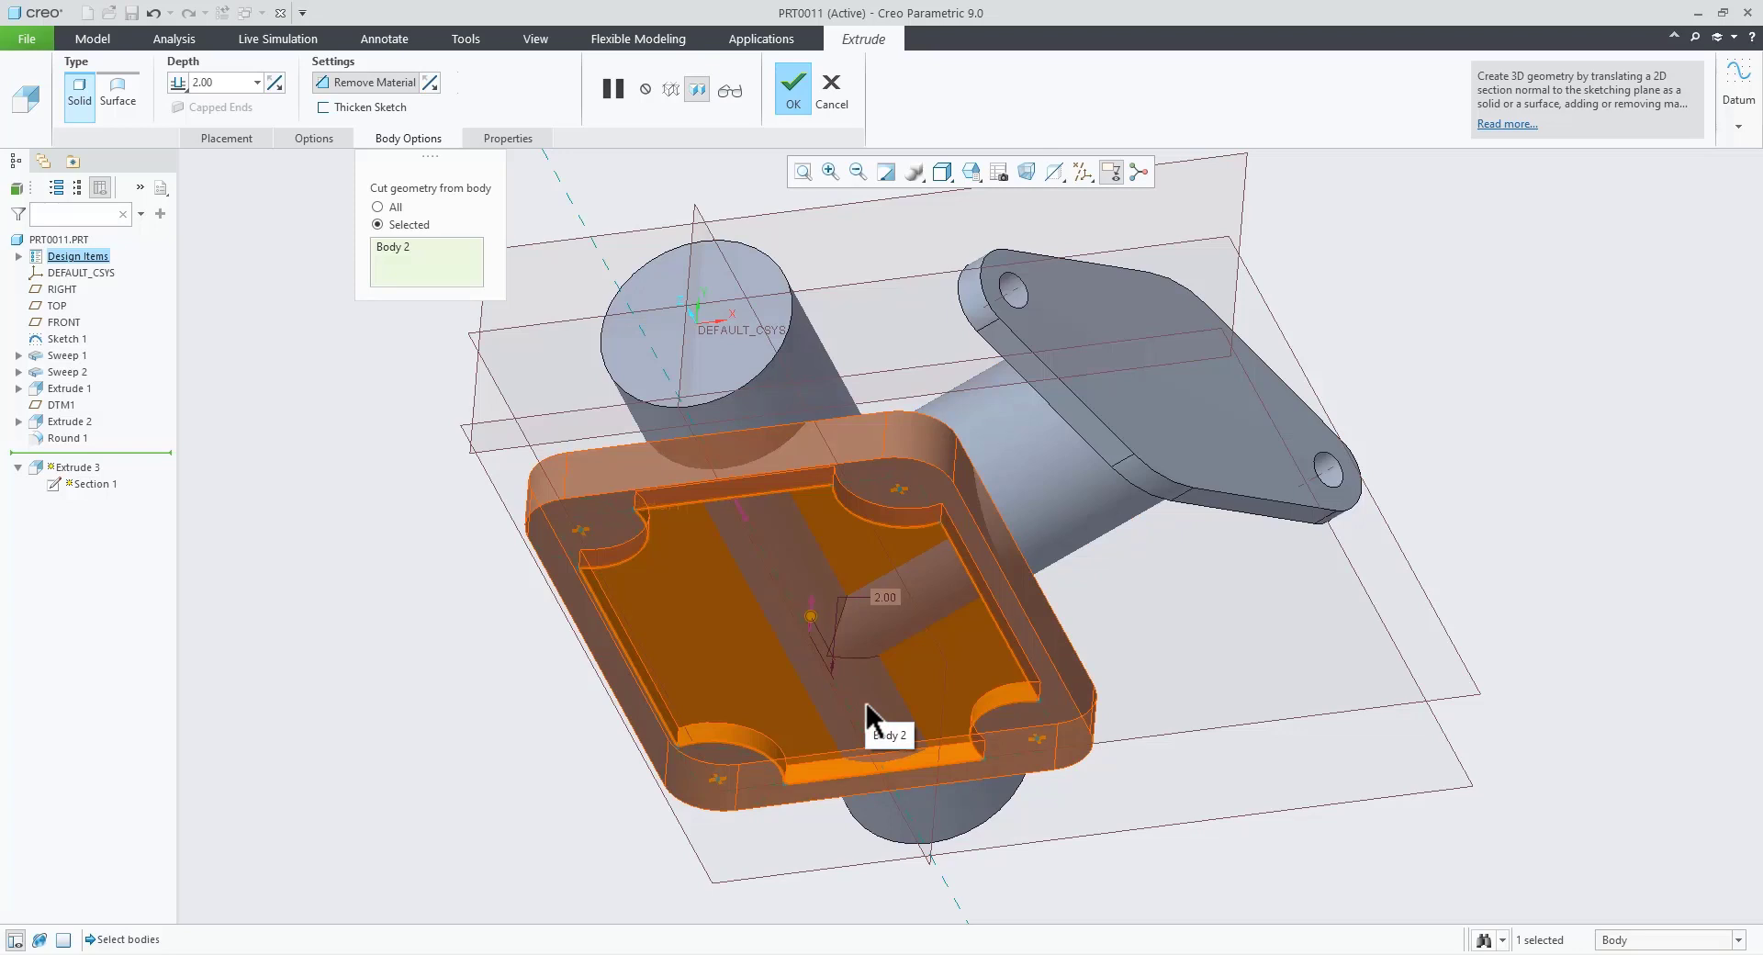
# Step: Replace Body 2 with the pipe's Body 1 as the body cut by the pocket and inspect the preview from below
pyautogui.scroll(-2, 867, 703)
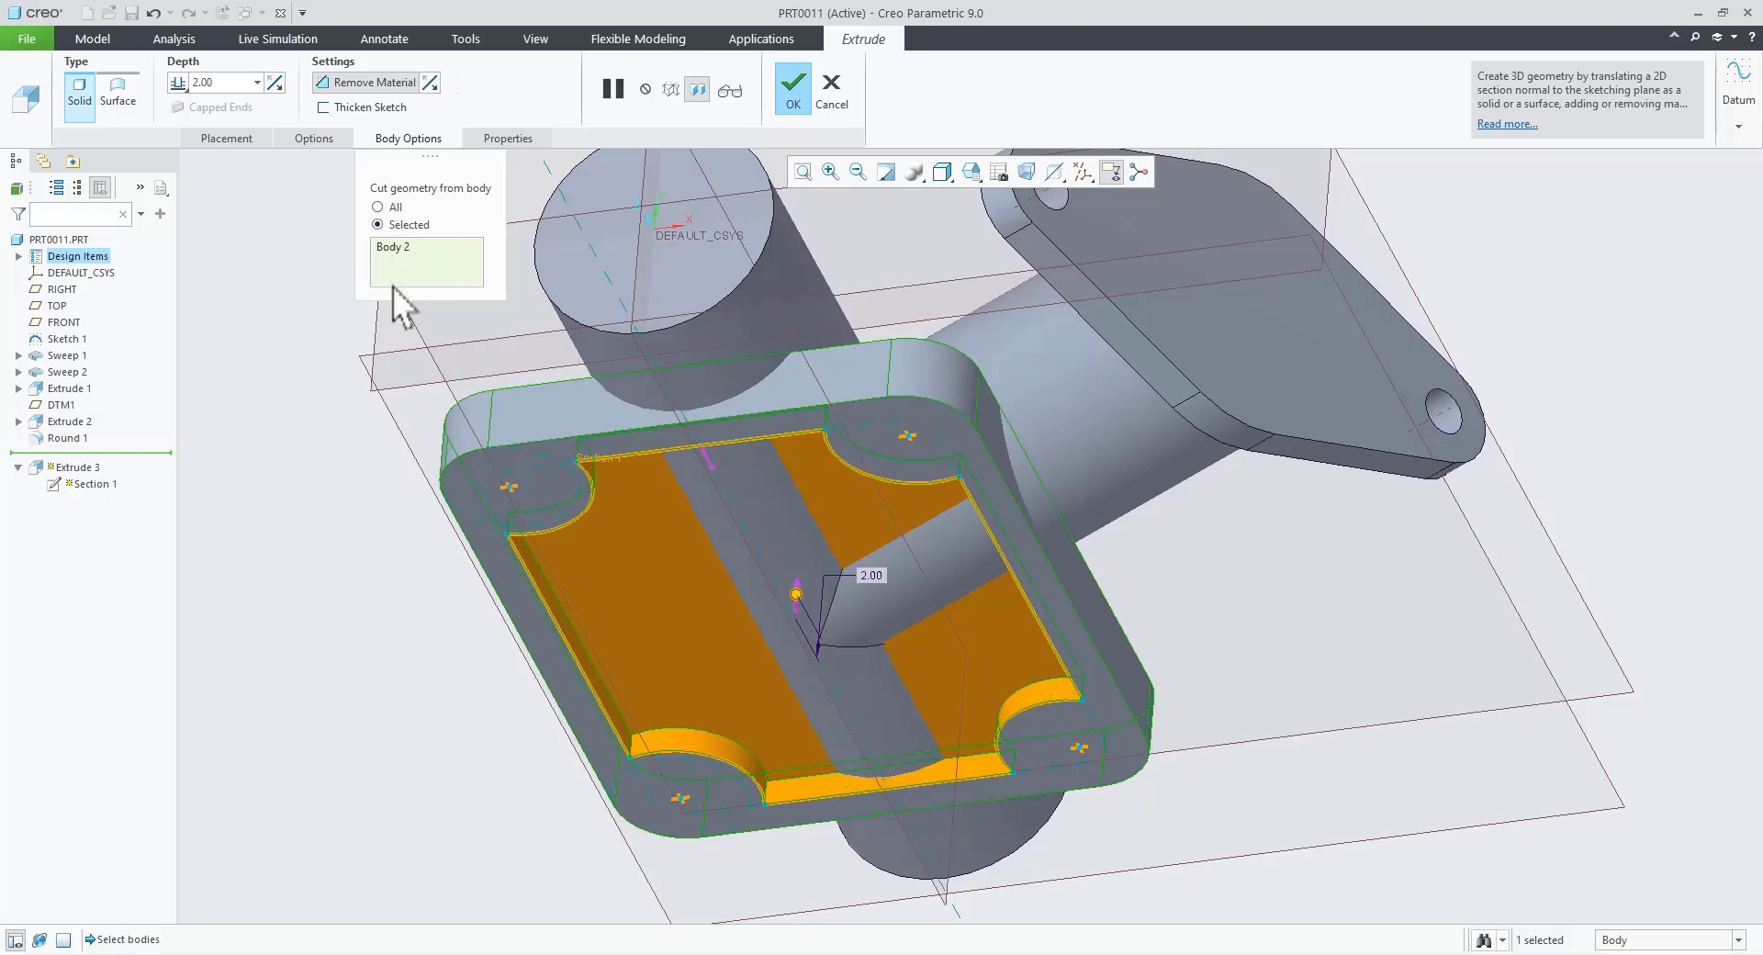
pyautogui.rightClick(399, 248)
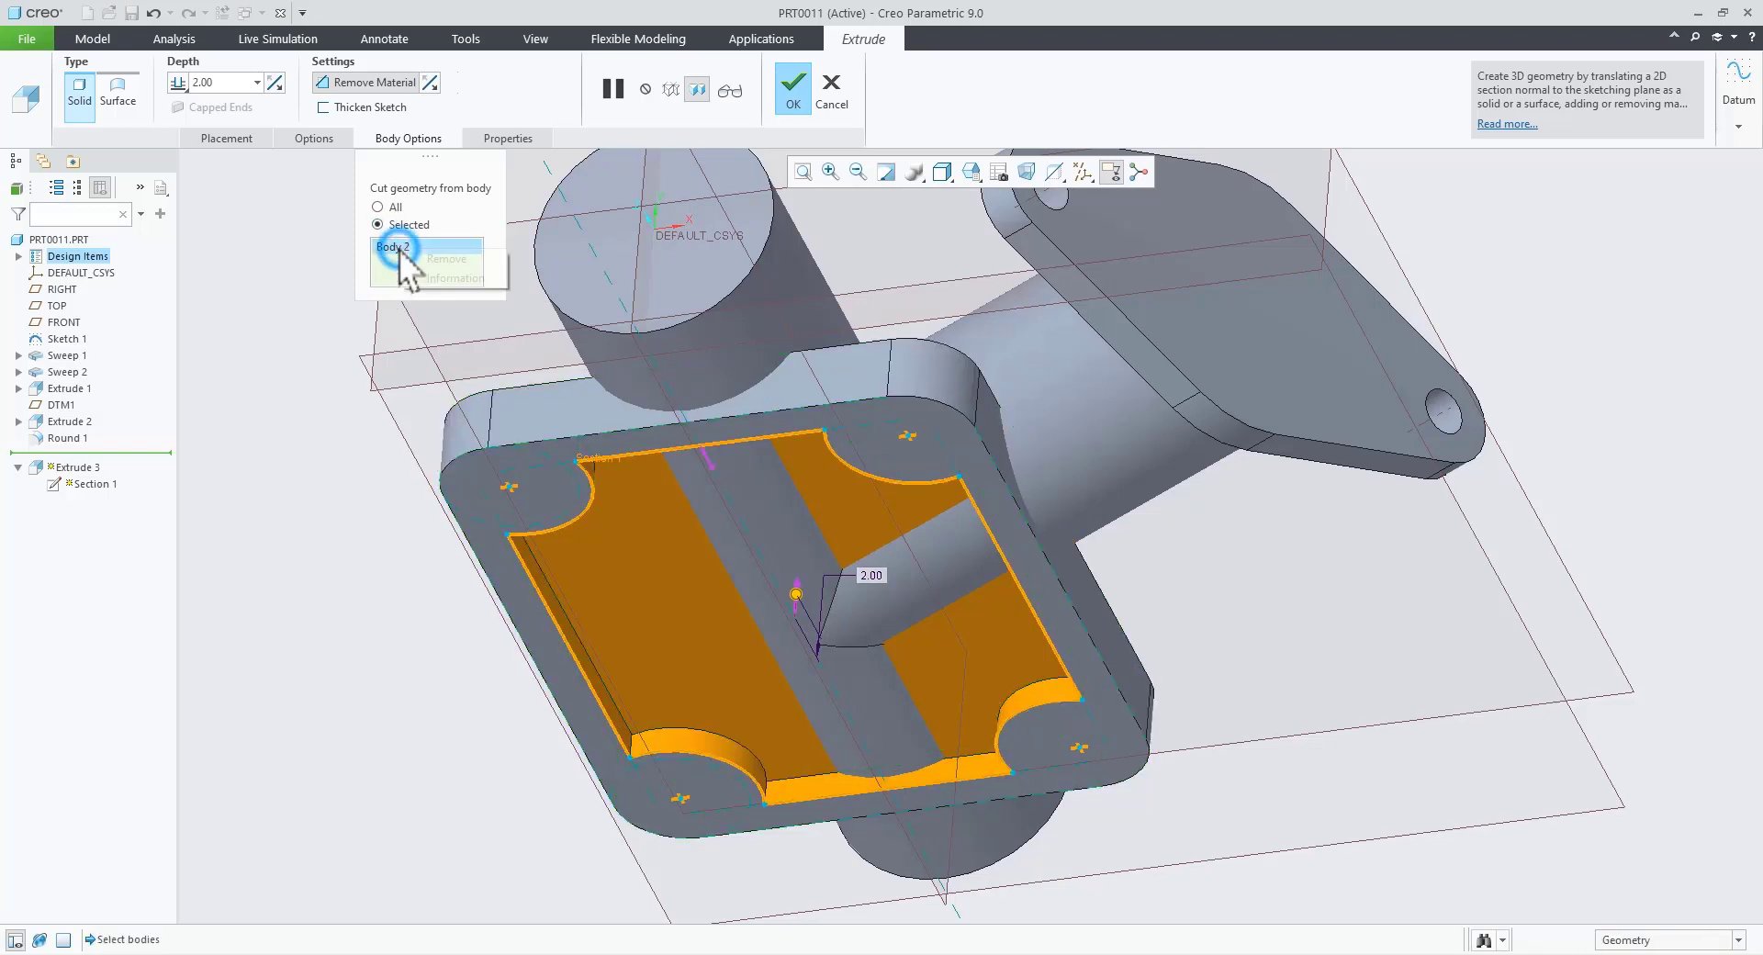
pyautogui.click(426, 261)
pyautogui.click(1161, 466)
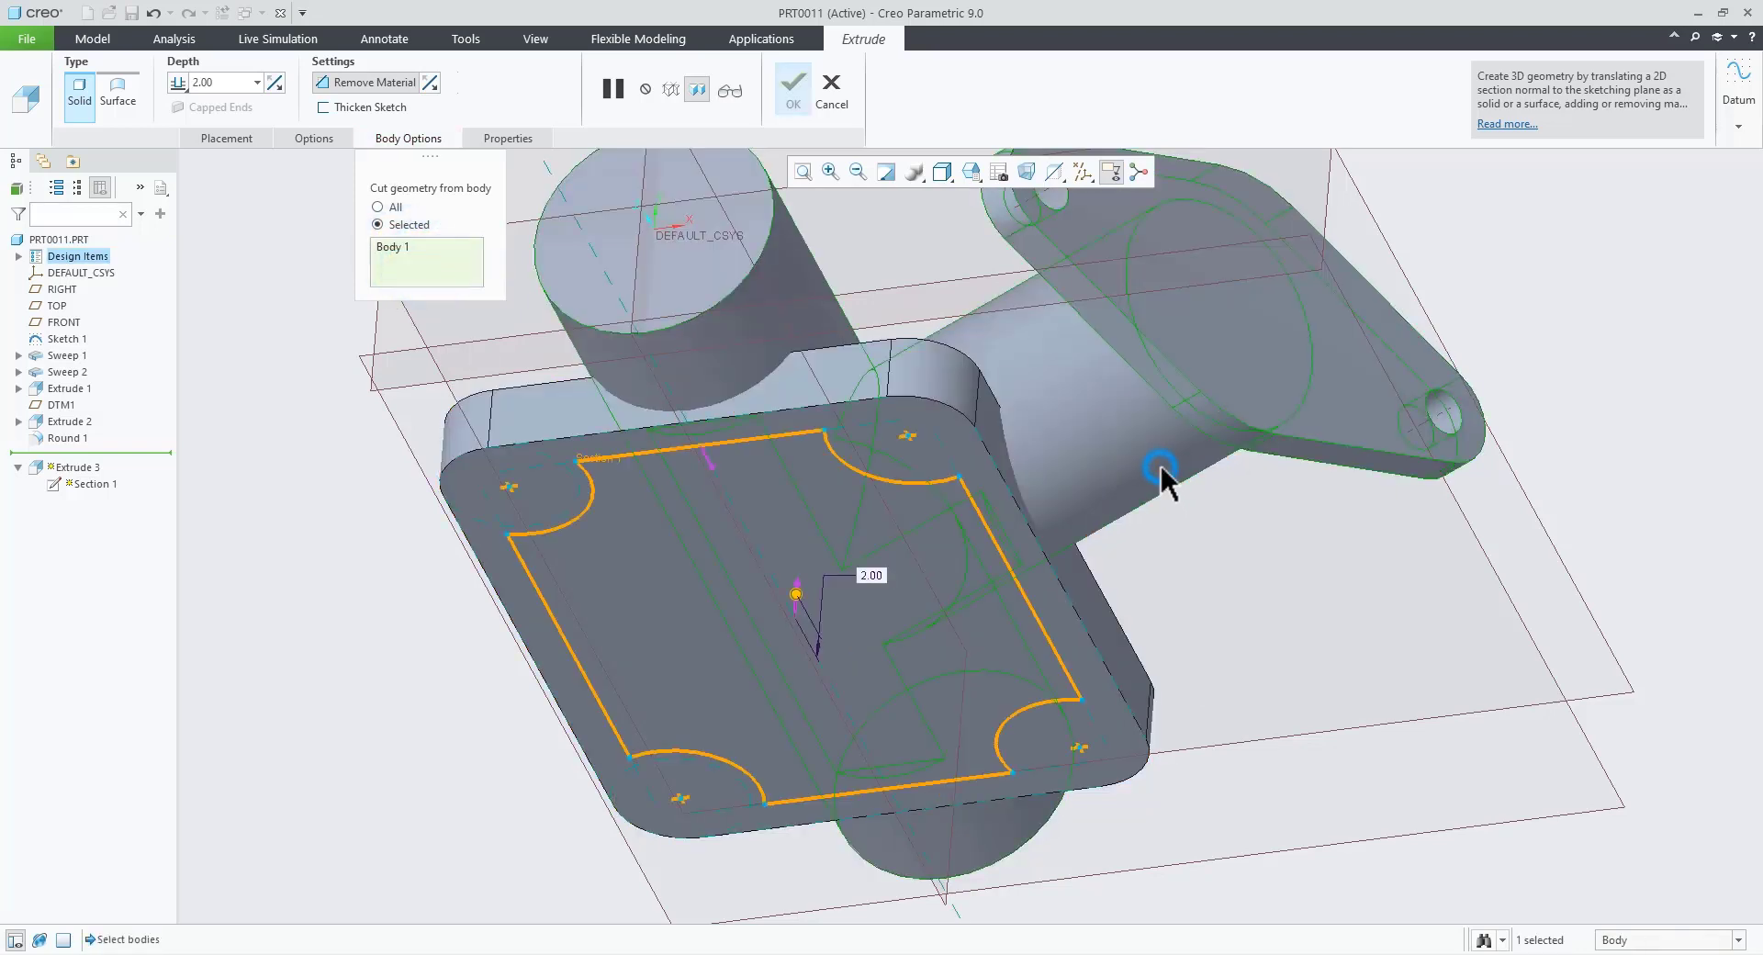
pyautogui.moveTo(862, 515); pyautogui.dragTo(945, 472, button='middle')
pyautogui.moveTo(827, 670); pyautogui.dragTo(785, 551, button='middle')
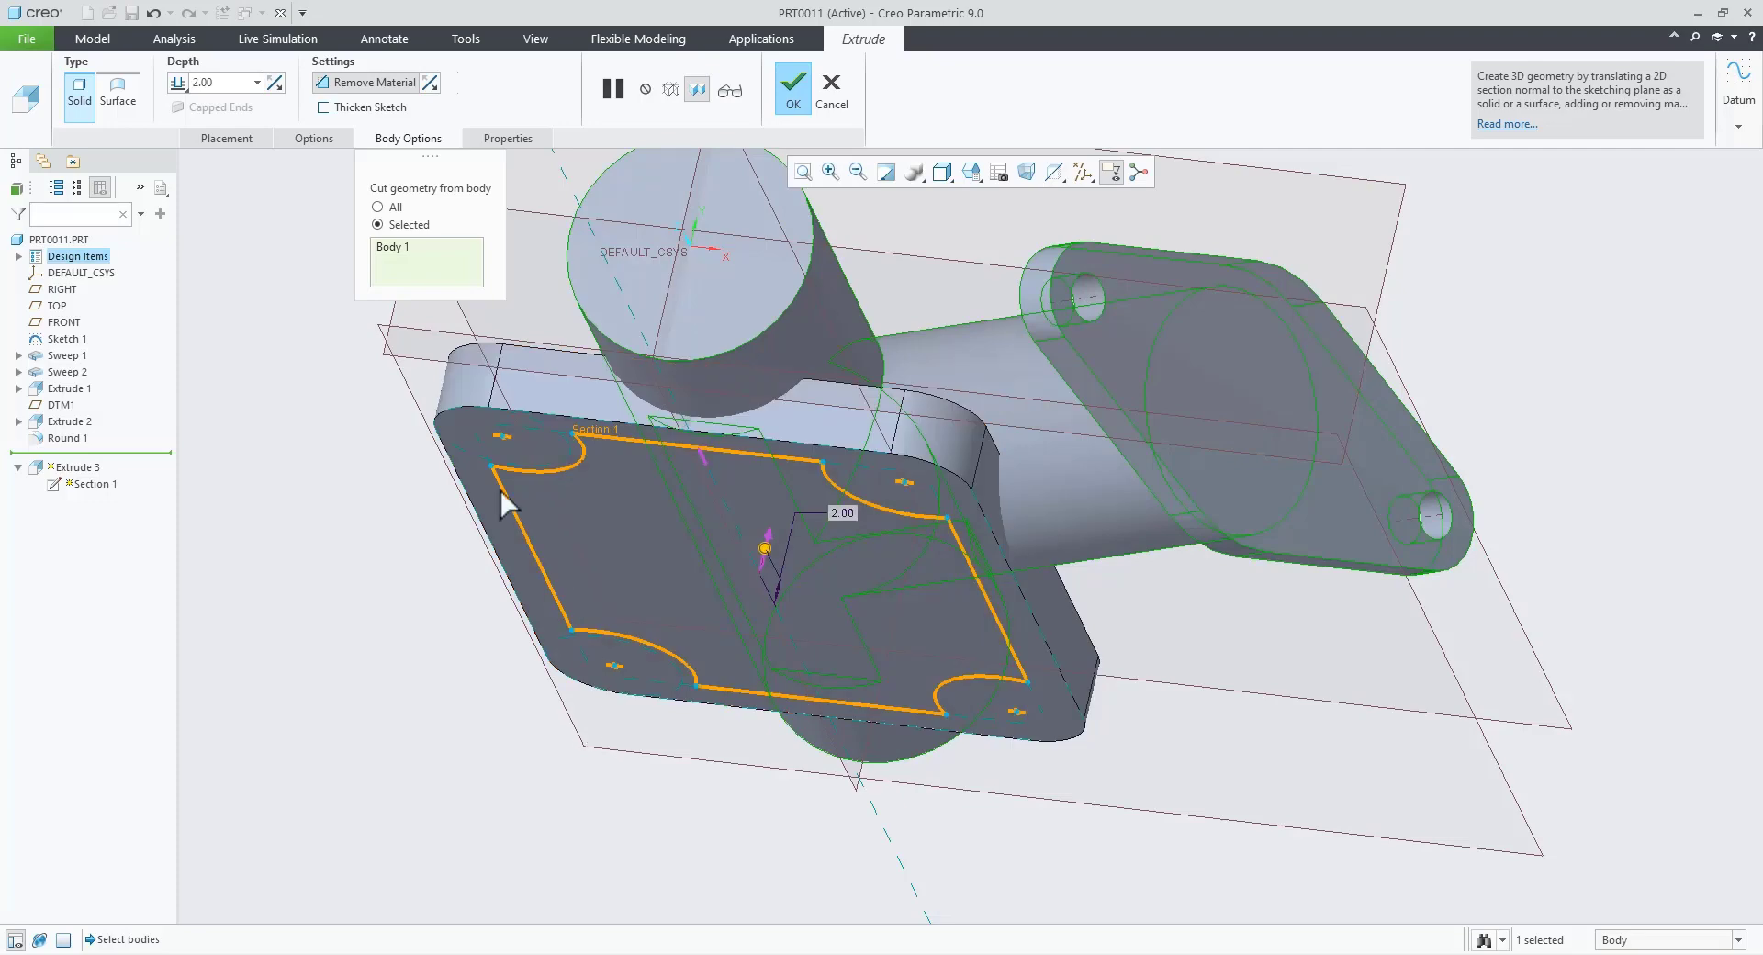
# Step: Replace Body 1 with the base plate's Body 2 as the body cut by the pocket and complete Extrude 3
pyautogui.rightClick(405, 246)
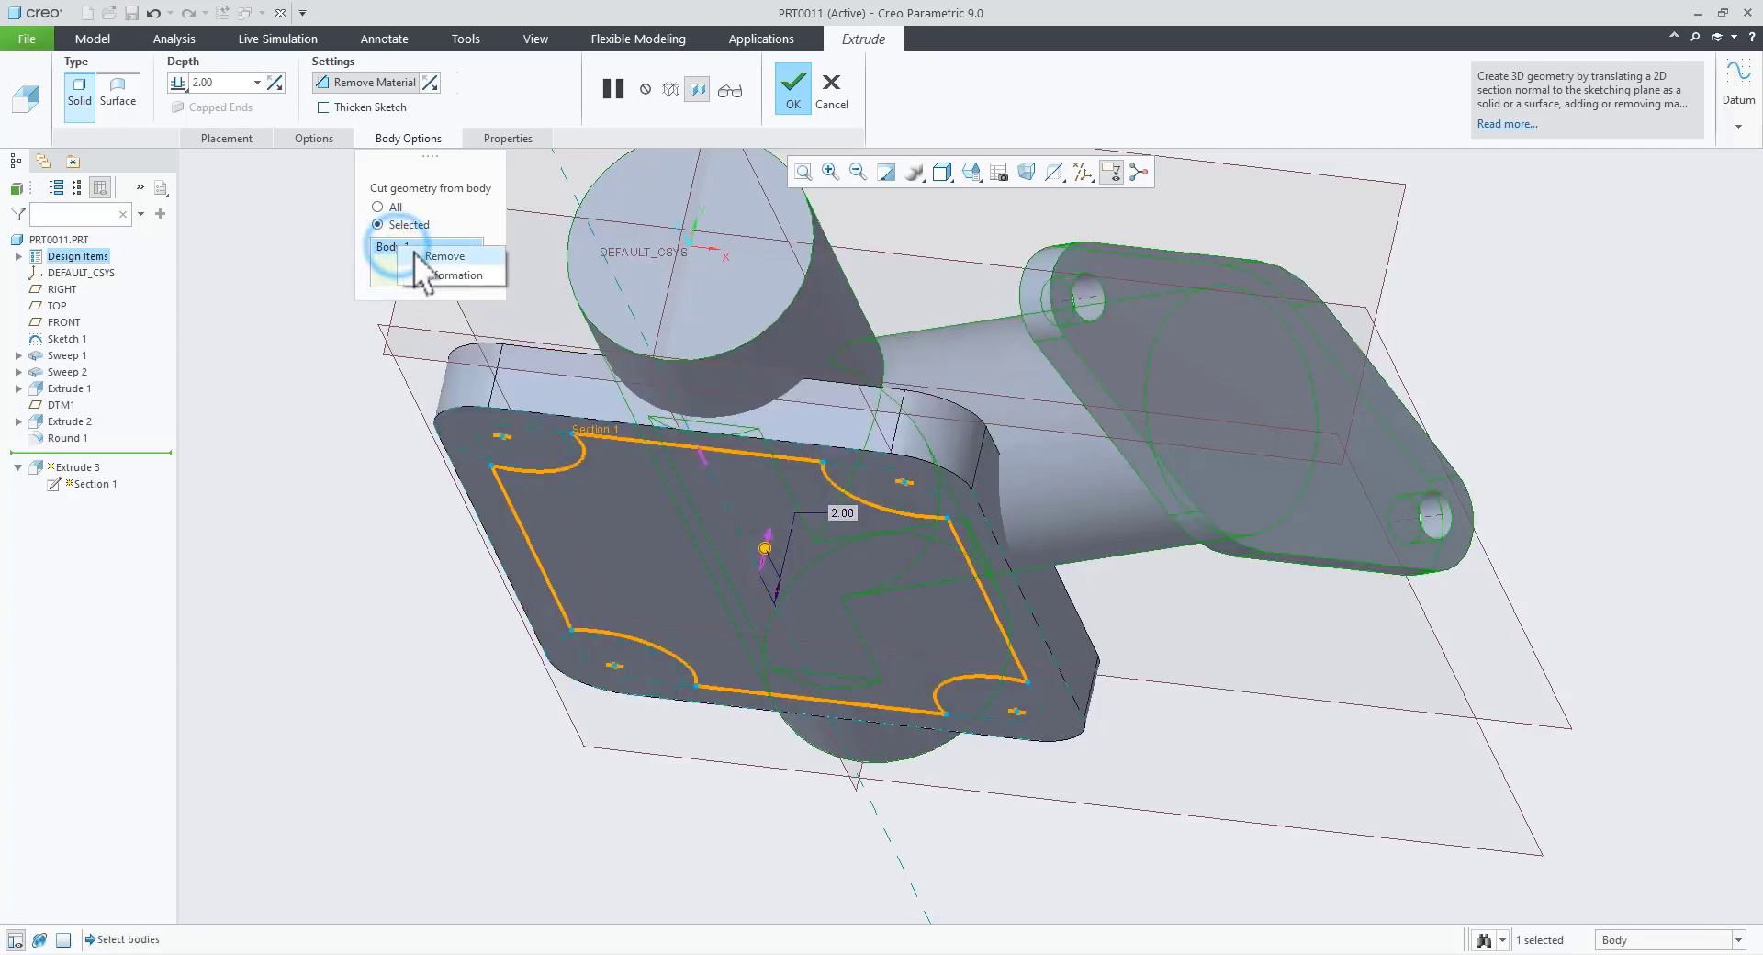
pyautogui.click(413, 254)
pyautogui.click(1024, 721)
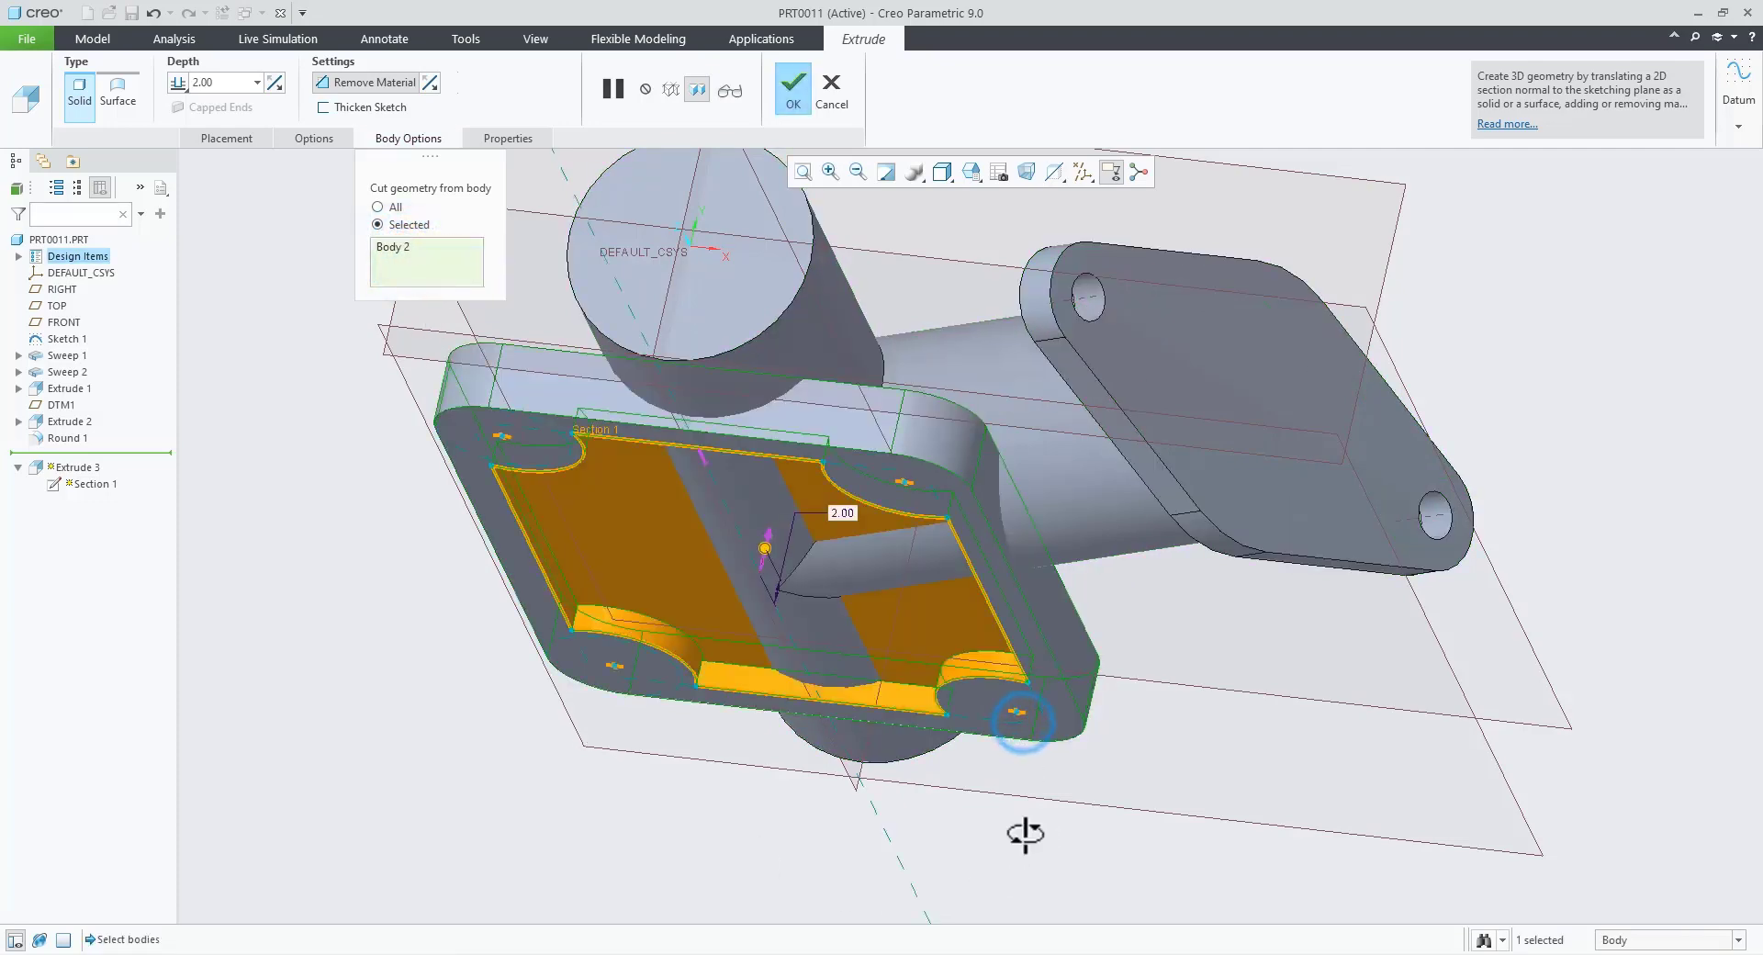
pyautogui.moveTo(1023, 834); pyautogui.dragTo(1015, 780, button='middle')
pyautogui.scroll(4, 933, 702)
pyautogui.scroll(-2, 931, 712)
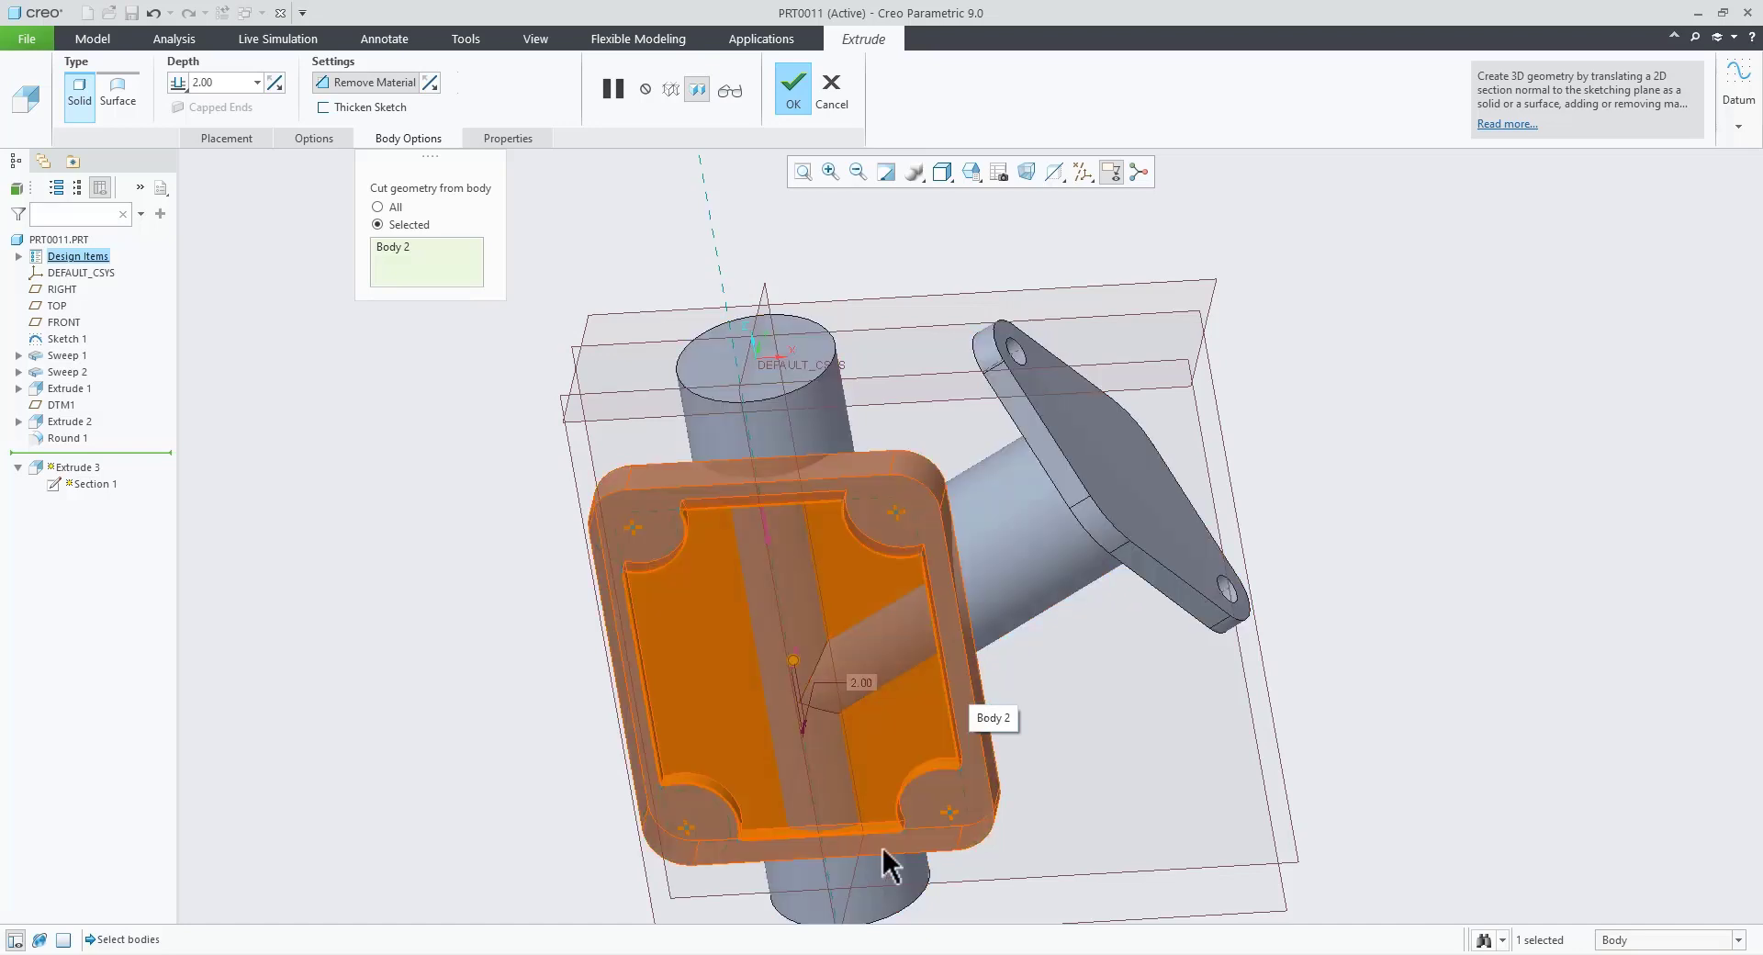
pyautogui.click(792, 95)
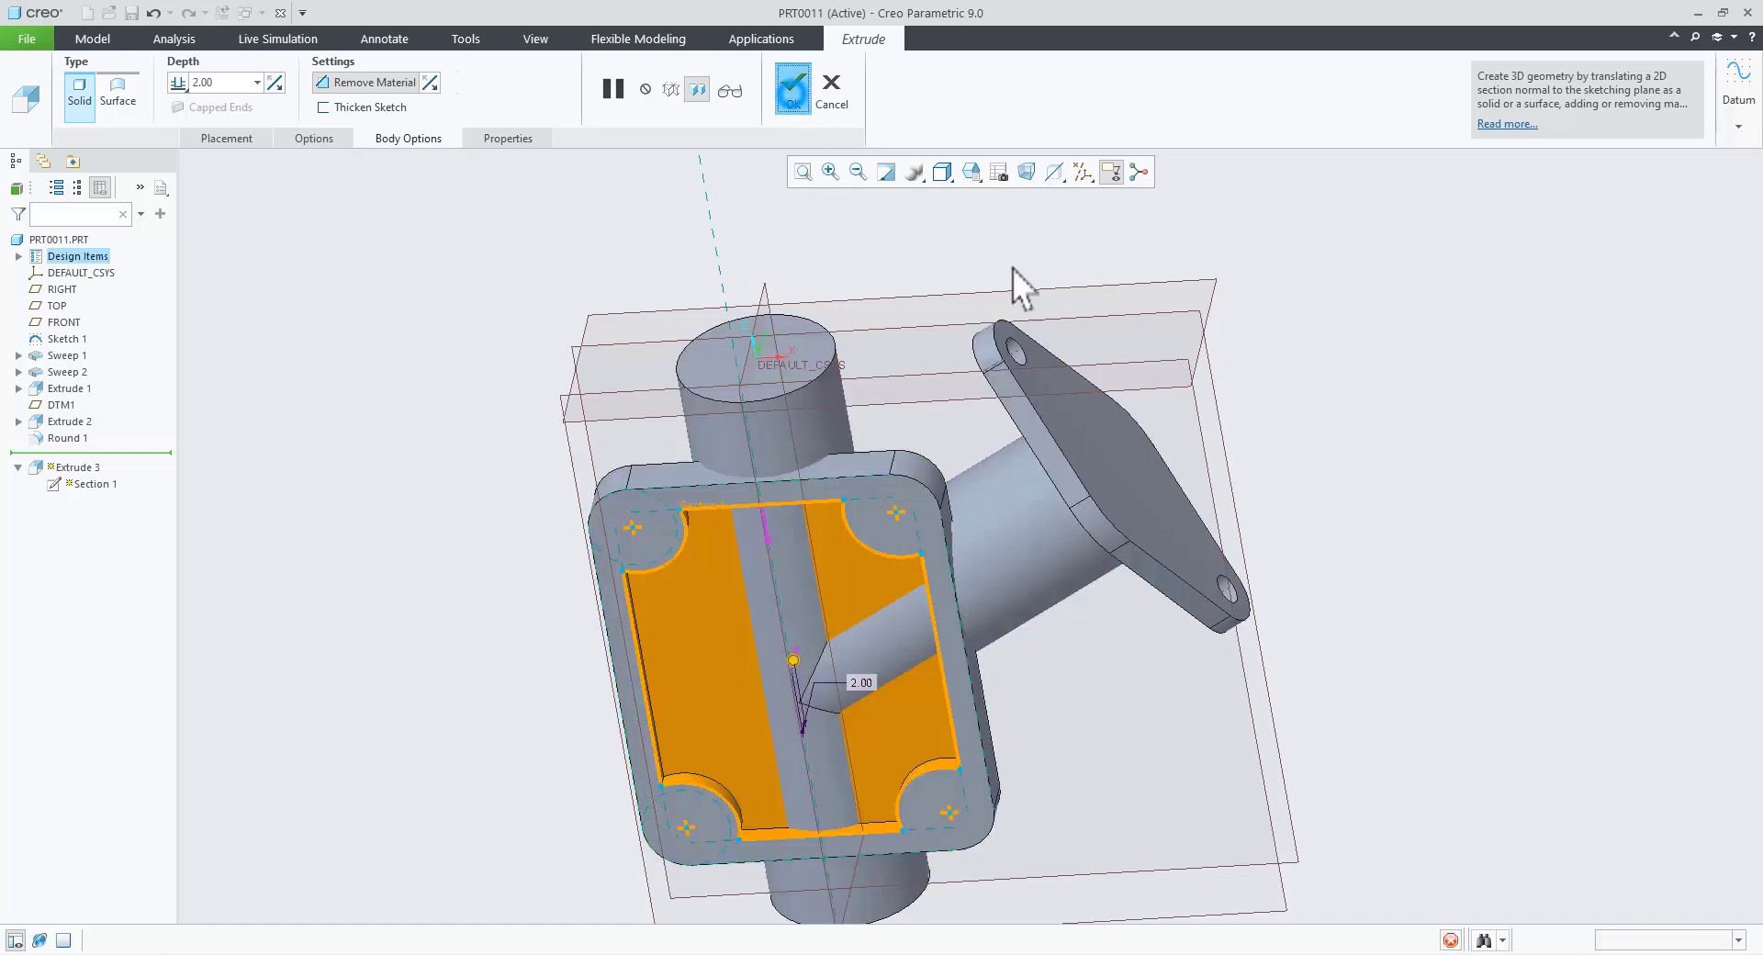
# Step: Inspect the finished pocket and pipe junction in the model, and check the drawing's section and bottom views for the fillet radii
pyautogui.scroll(-3, 940, 863)
pyautogui.scroll(3, 886, 689)
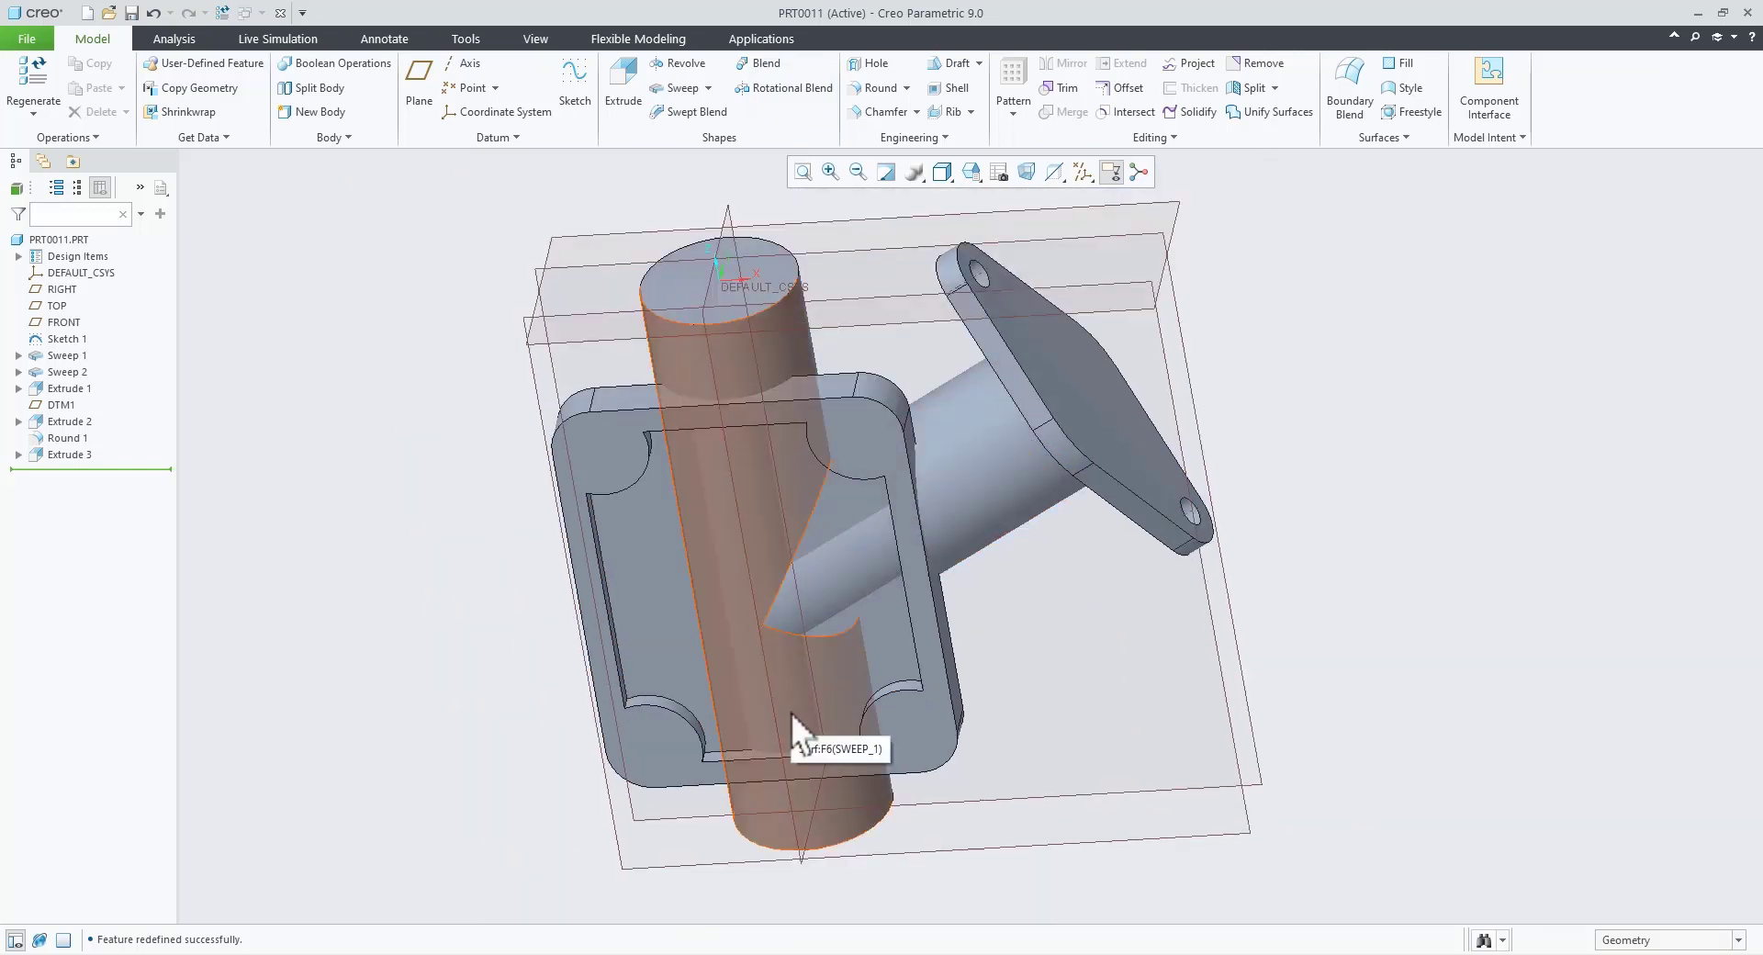
pyautogui.moveTo(944, 553); pyautogui.dragTo(861, 354, button='middle')
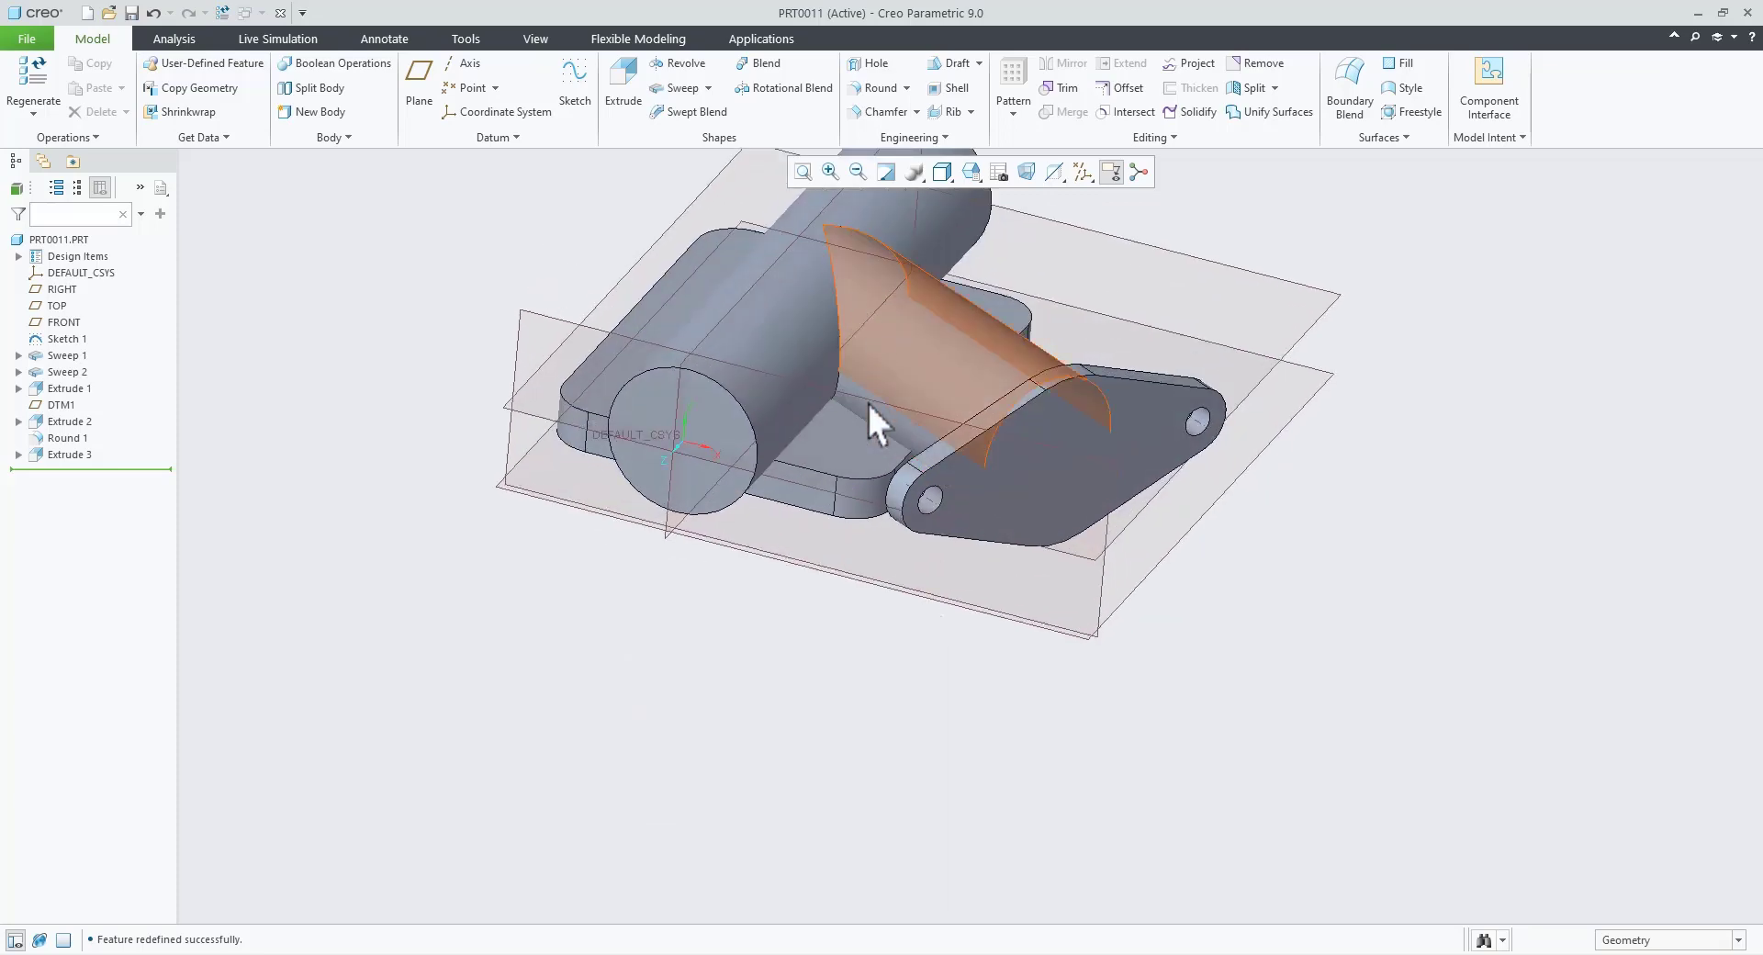
pyautogui.click(467, 953)
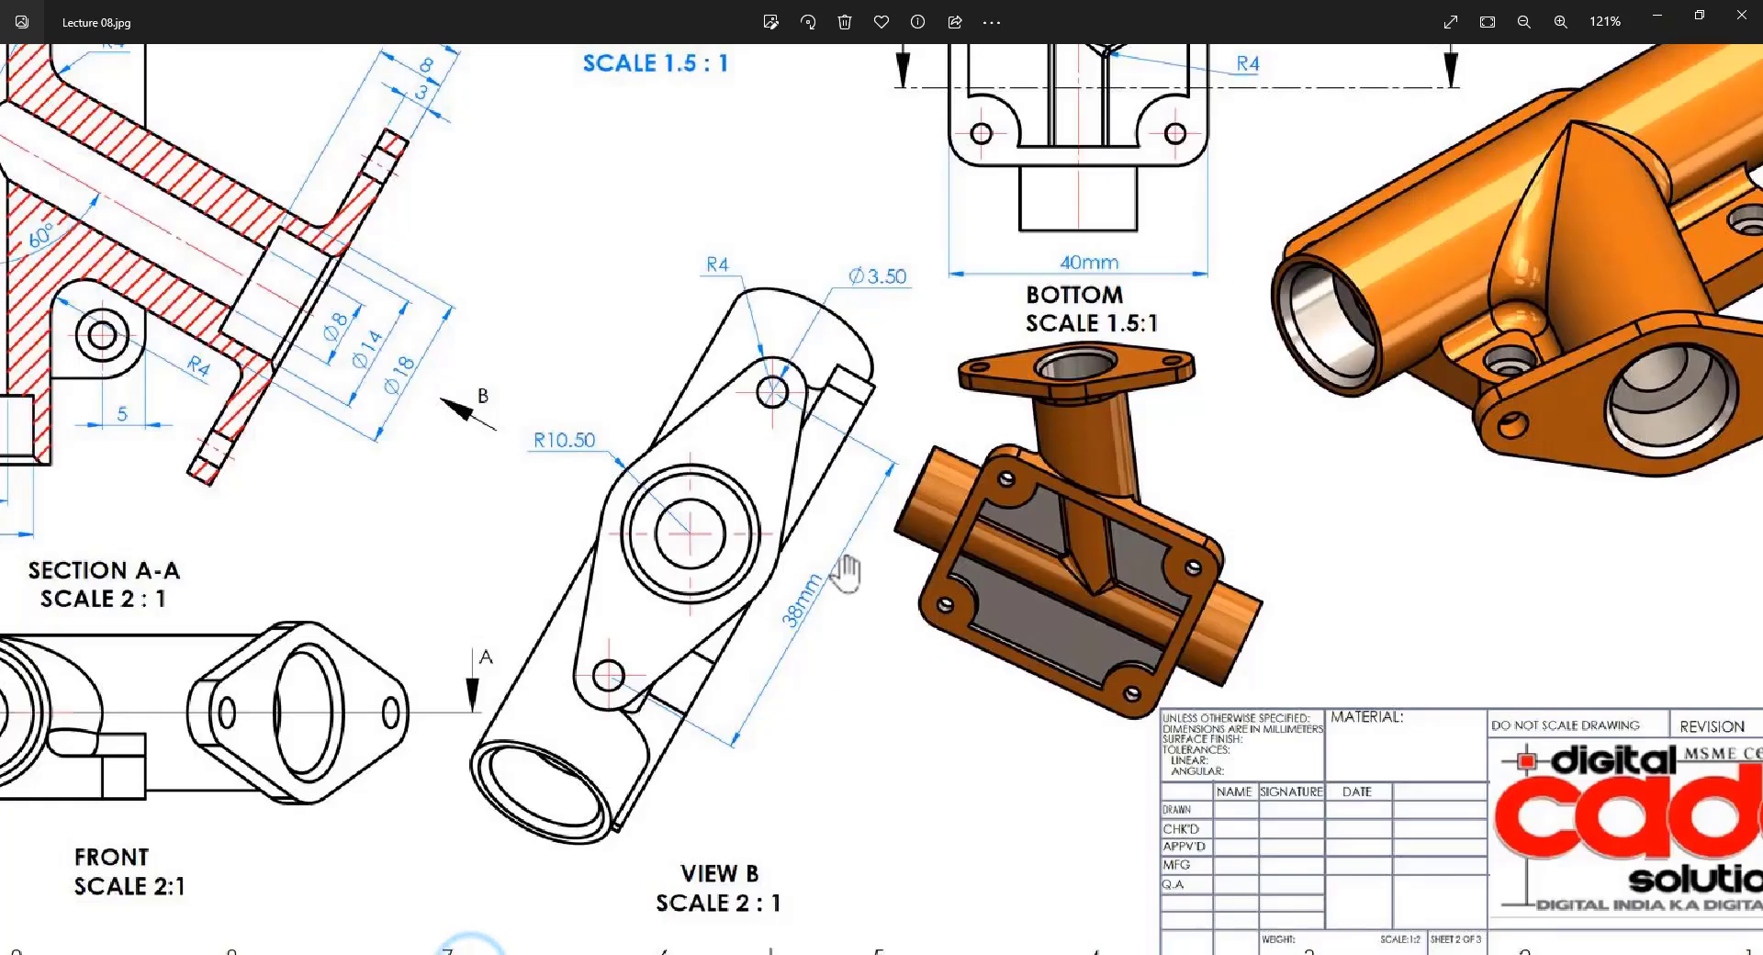
pyautogui.scroll(-3, 843, 562)
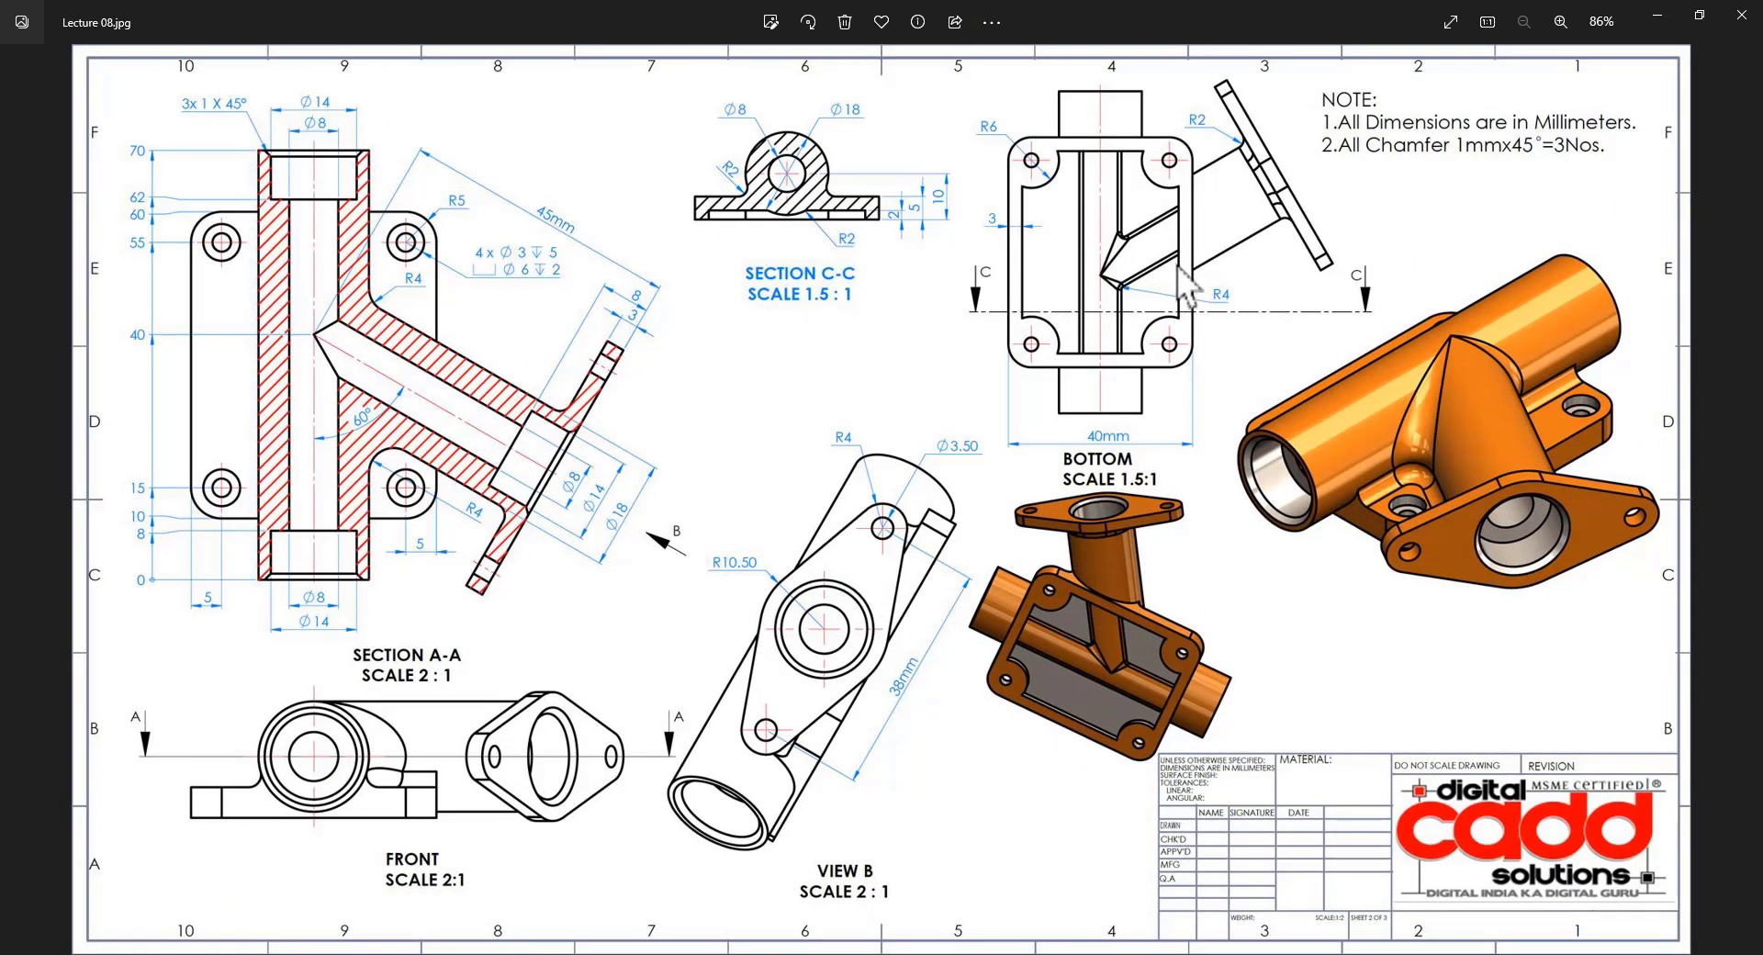
pyautogui.scroll(5, 1116, 336)
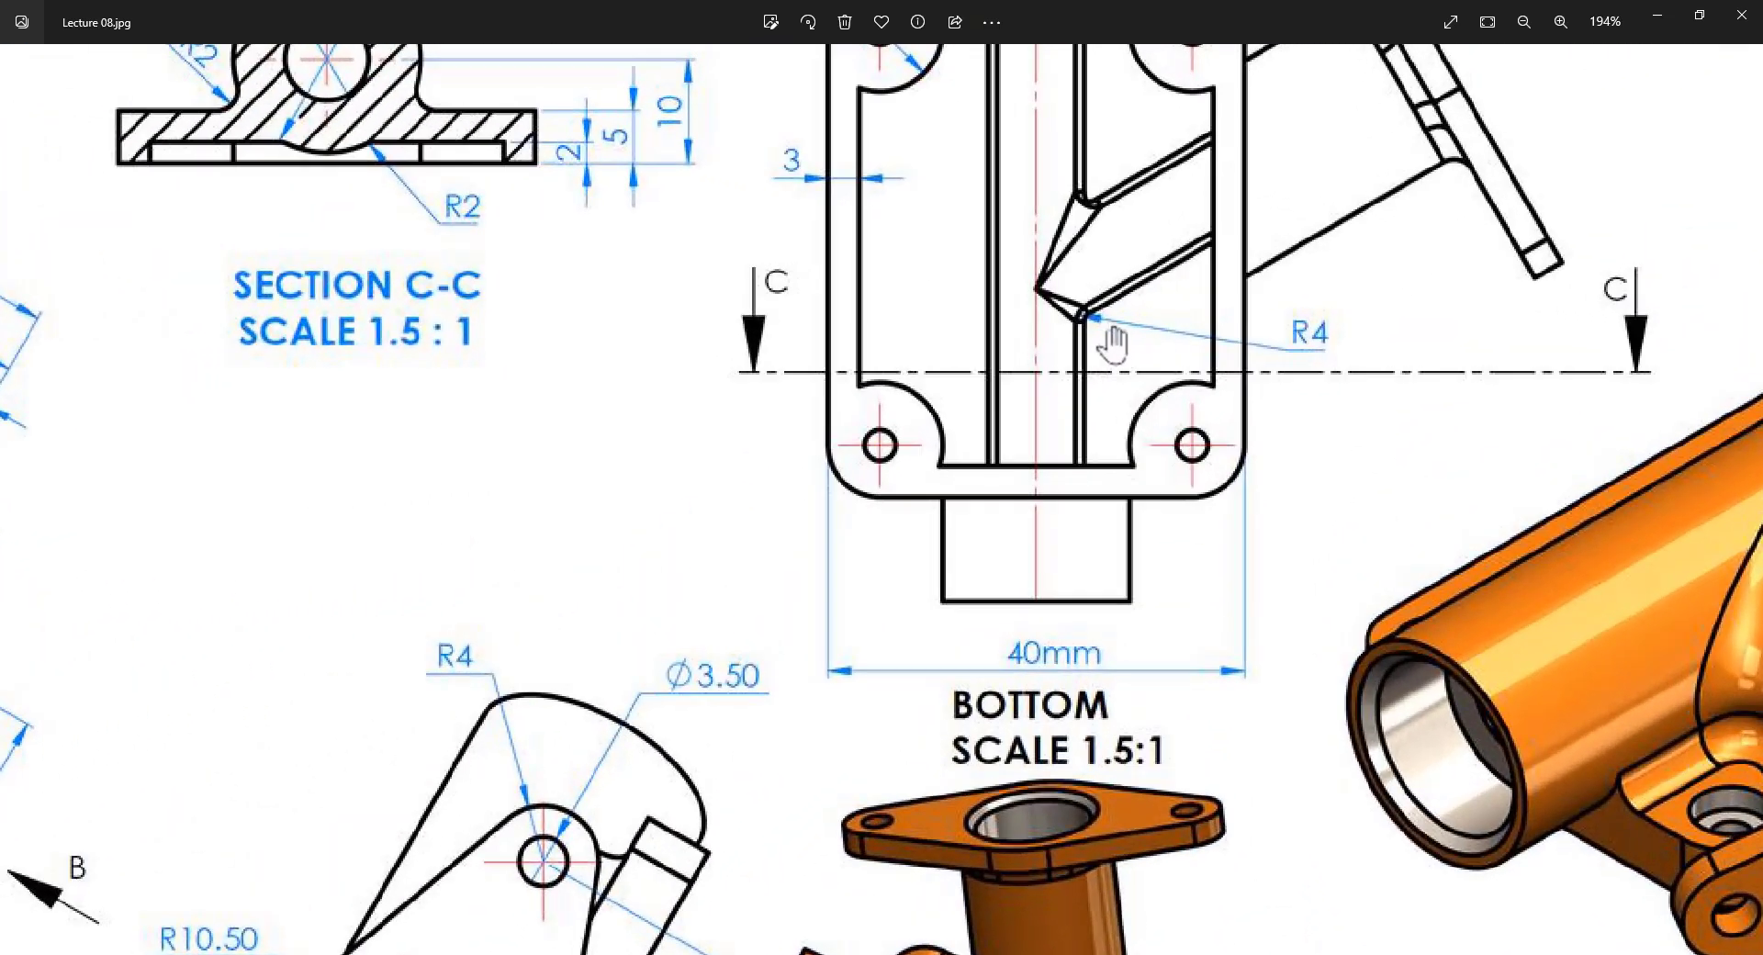
pyautogui.scroll(-4, 1113, 342)
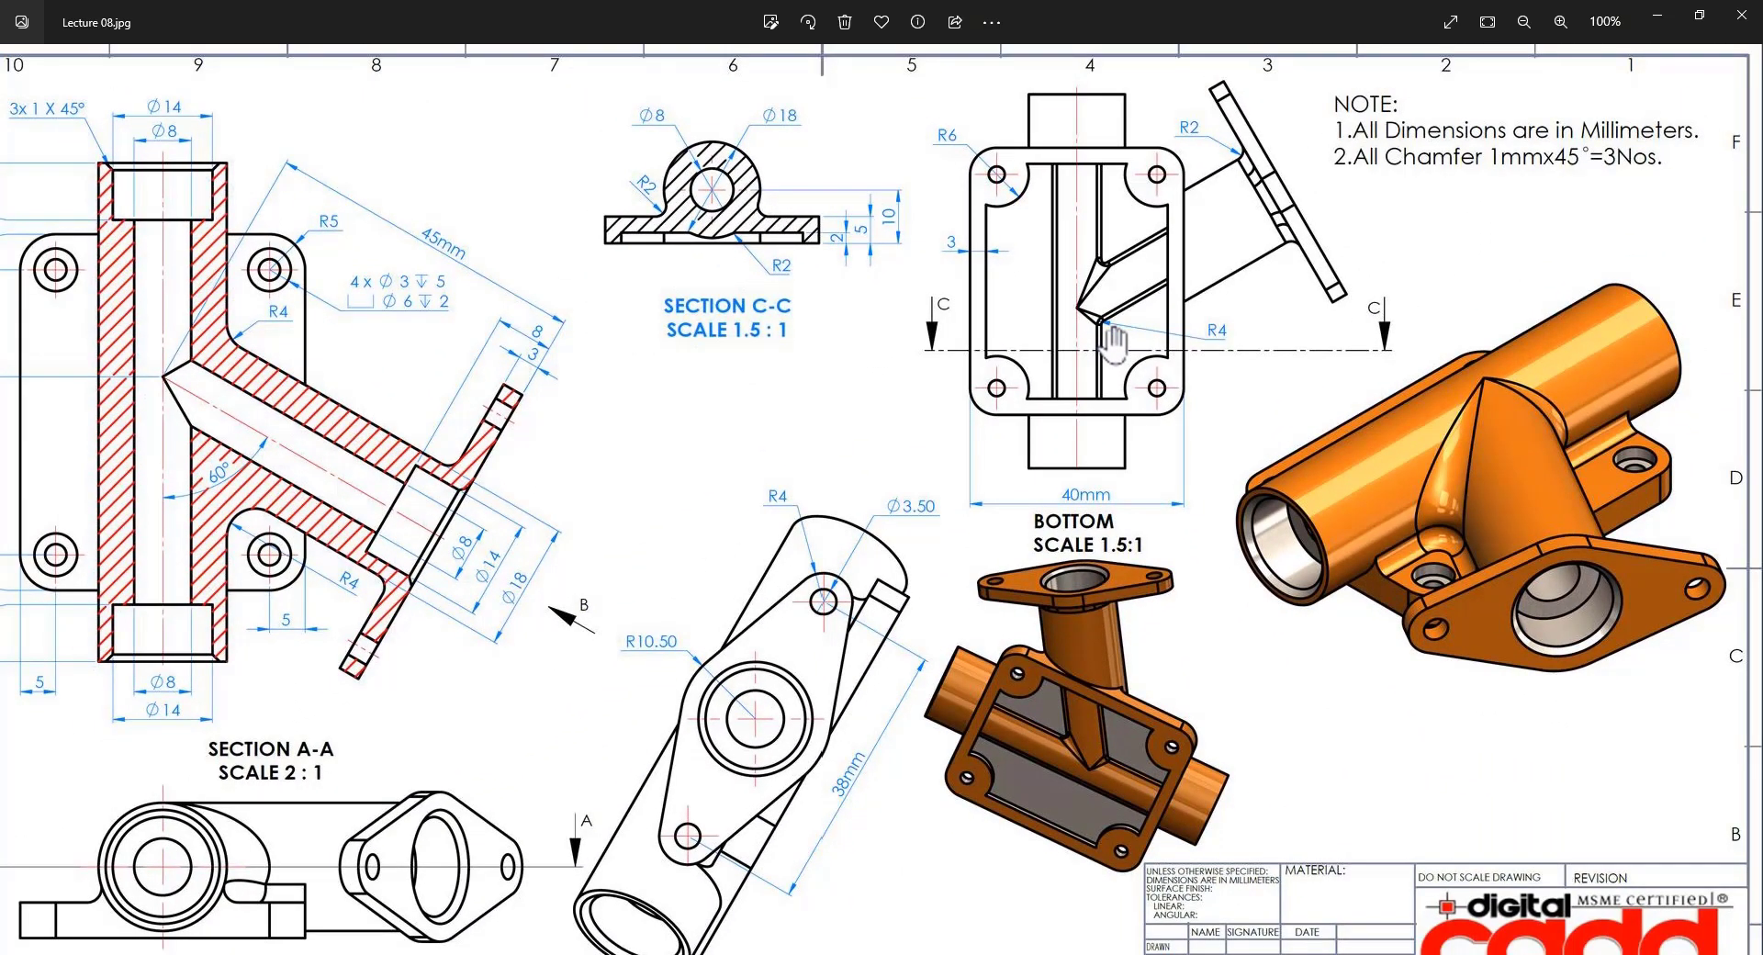
pyautogui.scroll(3, 154, 542)
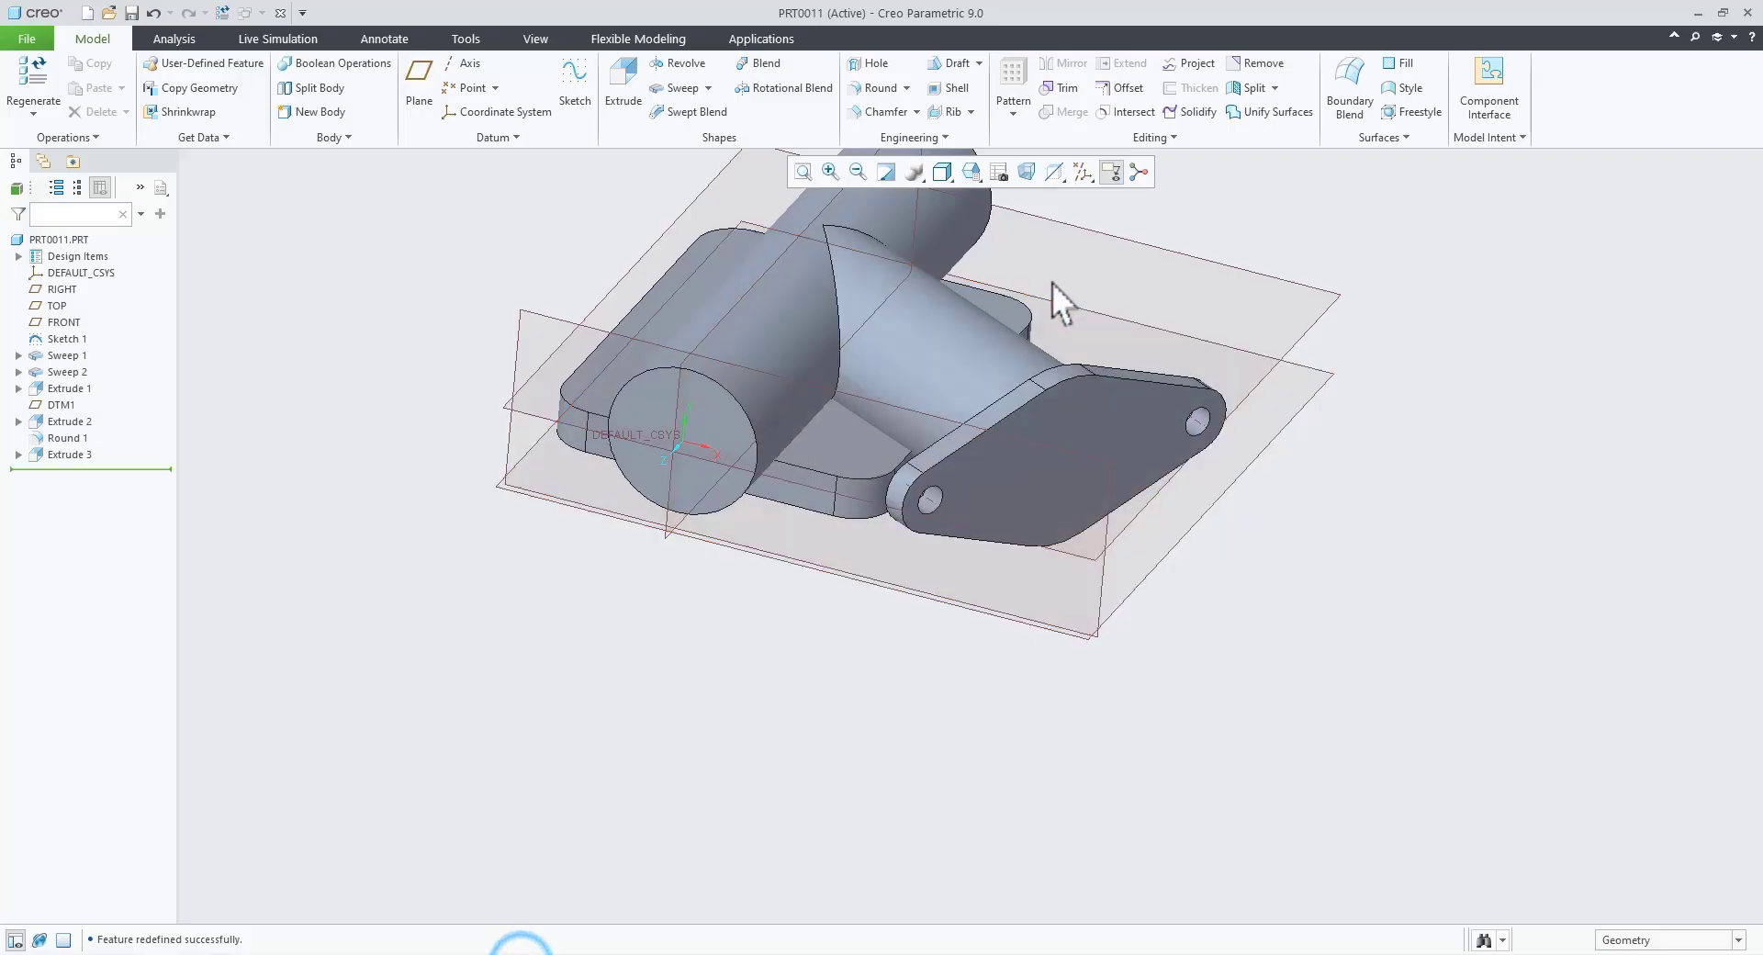
# Step: Round the edge where the angled branch pipe meets the main pipe with a 4 mm radius
pyautogui.moveTo(1050, 286); pyautogui.dragTo(864, 433, button='middle')
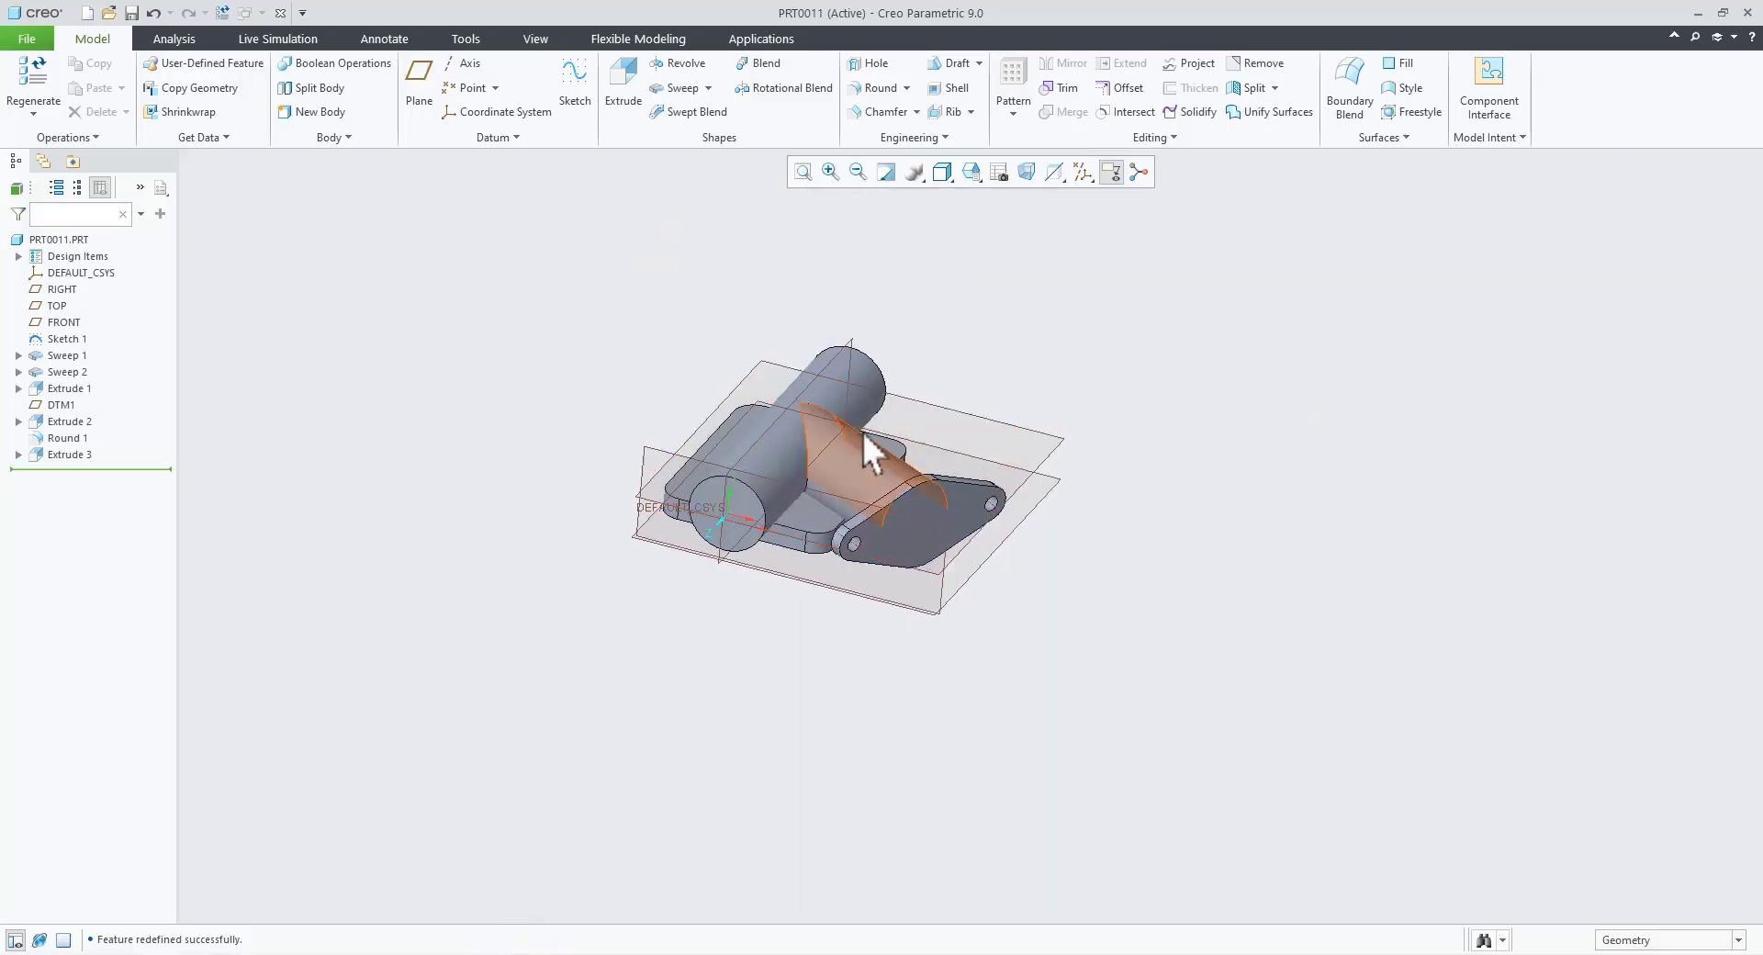
pyautogui.scroll(-3, 862, 432)
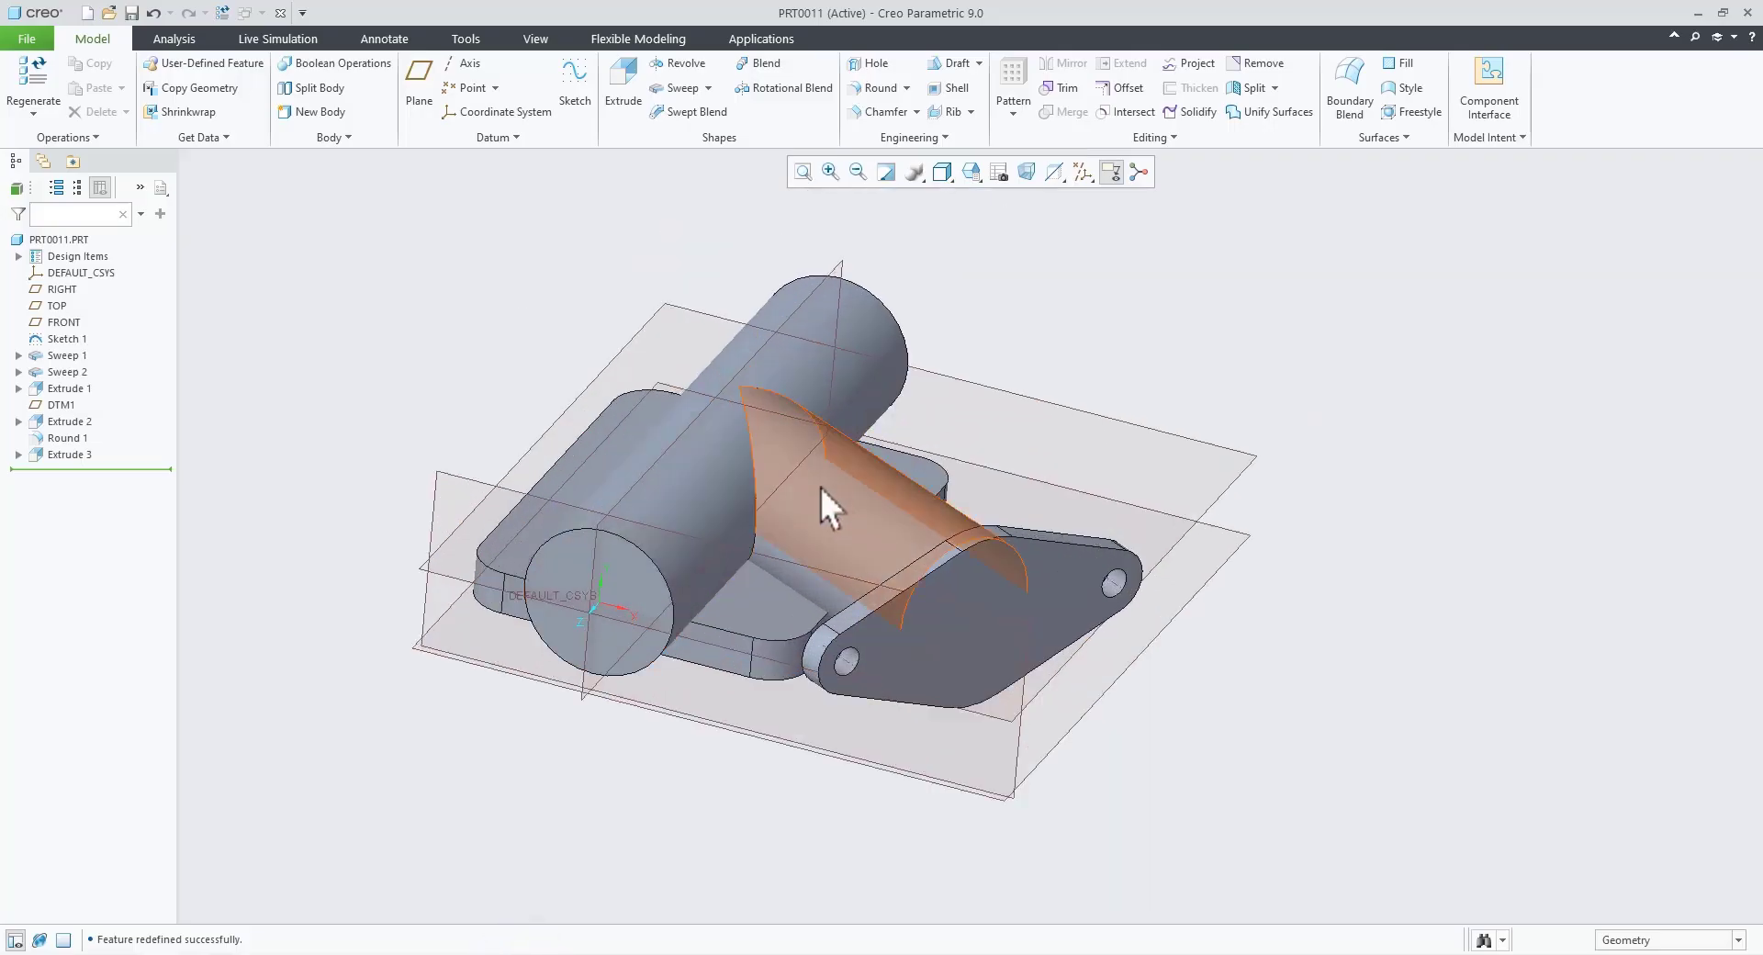
pyautogui.click(755, 538)
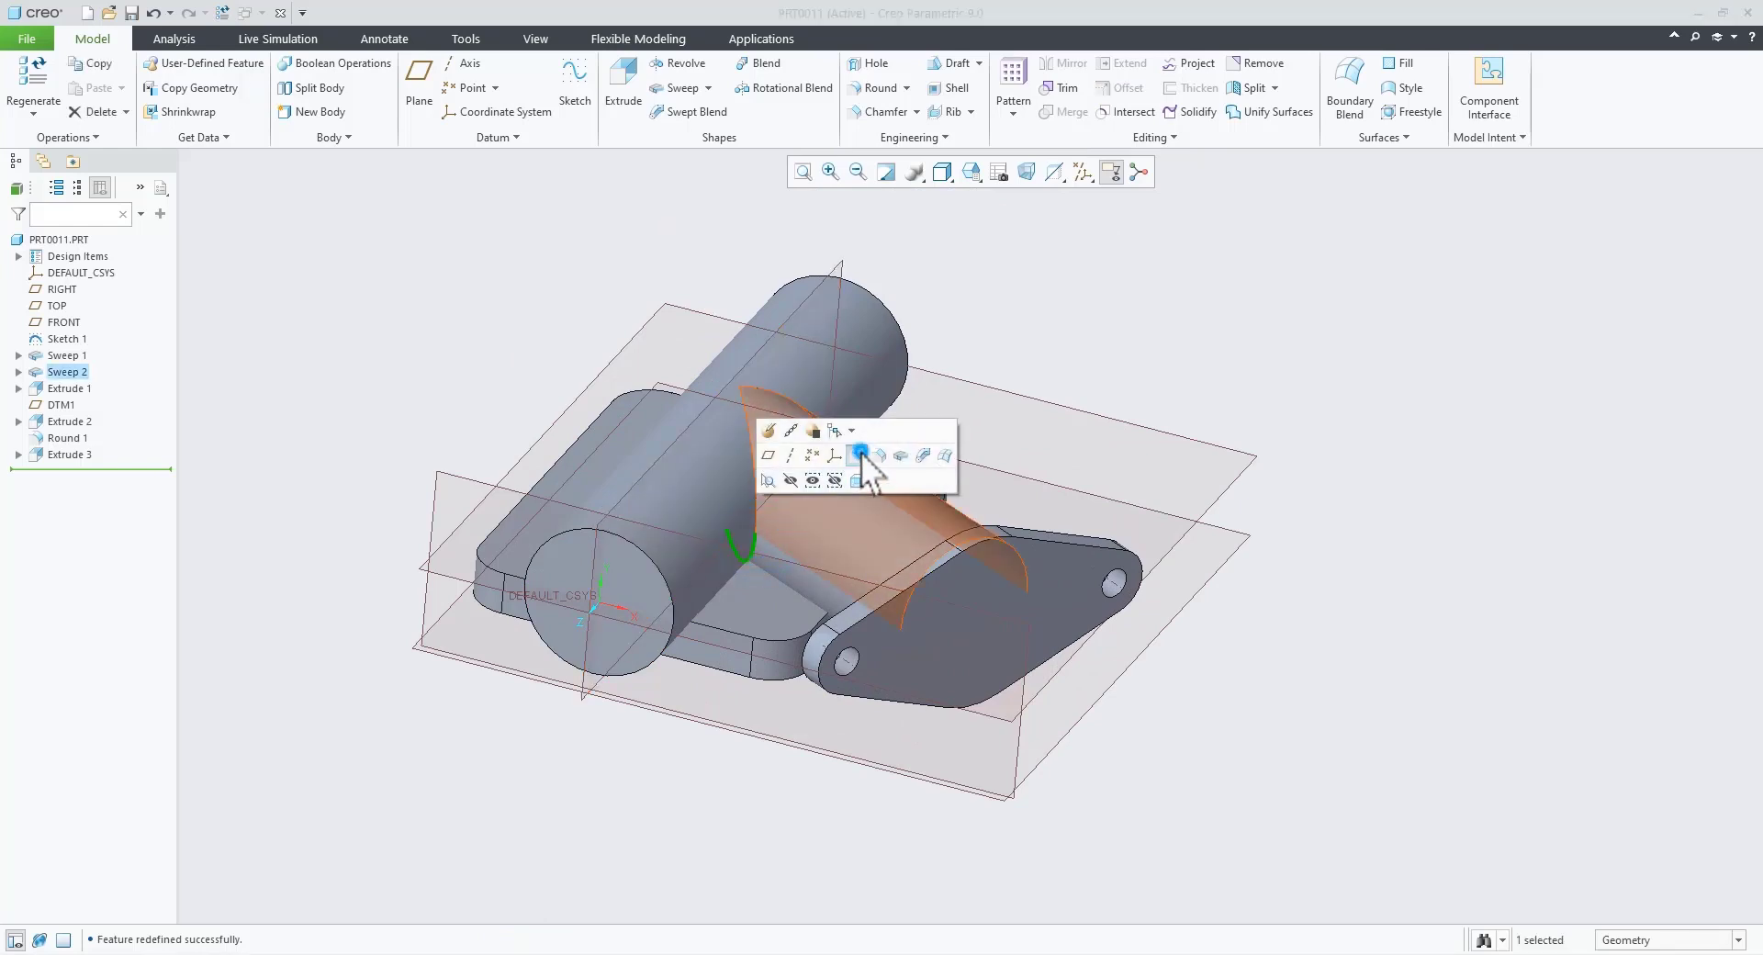
pyautogui.click(808, 587)
pyautogui.doubleClick(782, 555)
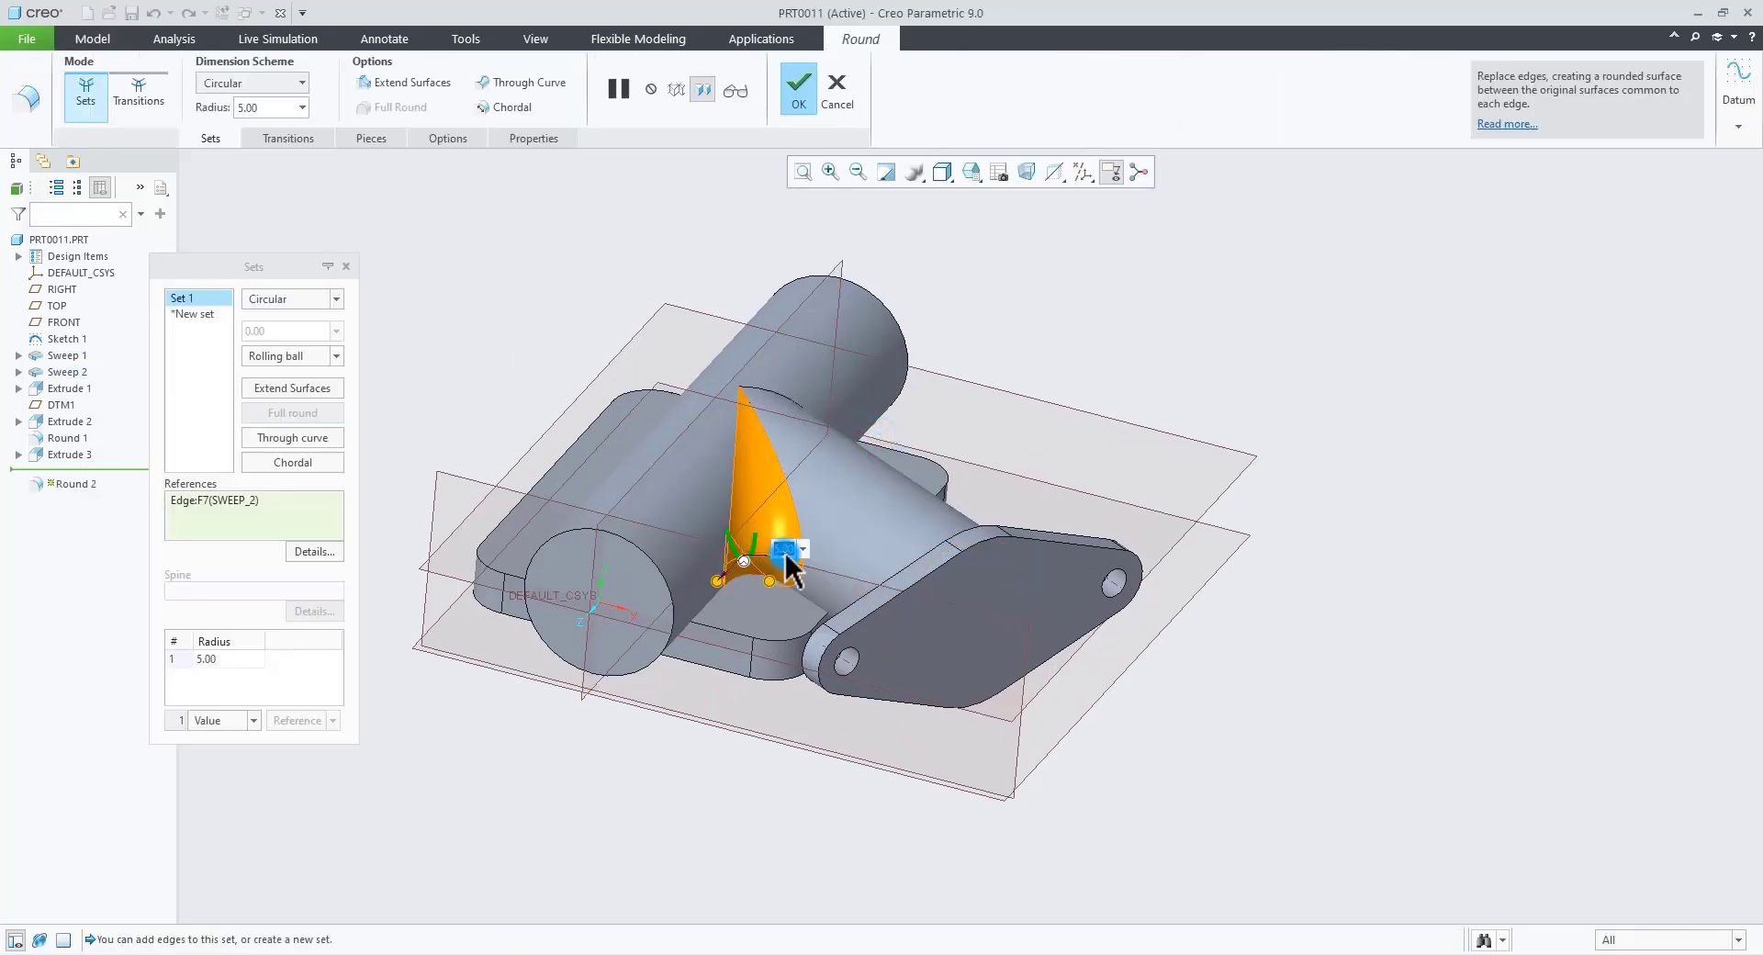
pyautogui.write('4')
pyautogui.press('Return')
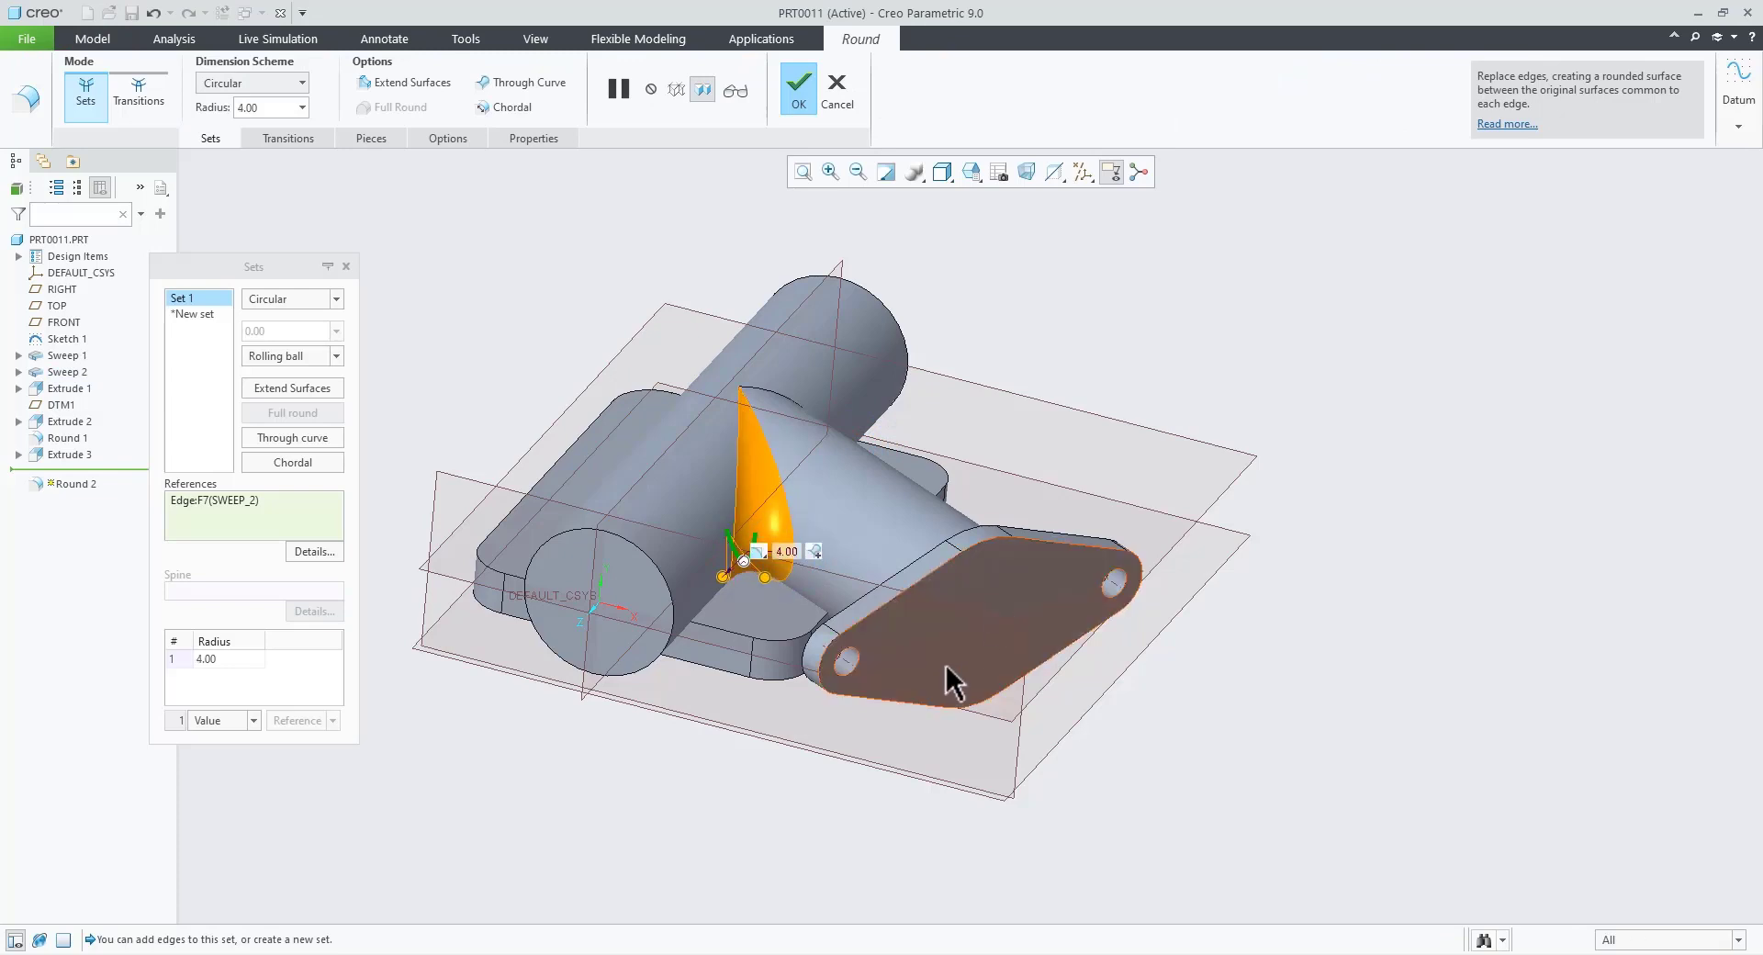
# Step: Examine the round preview from the plate's underside and compare it with the branch junction in the reference drawing Lecture 08.jpg
pyautogui.moveTo(948, 677); pyautogui.dragTo(785, 884, button='middle')
pyautogui.scroll(-5, 733, 882)
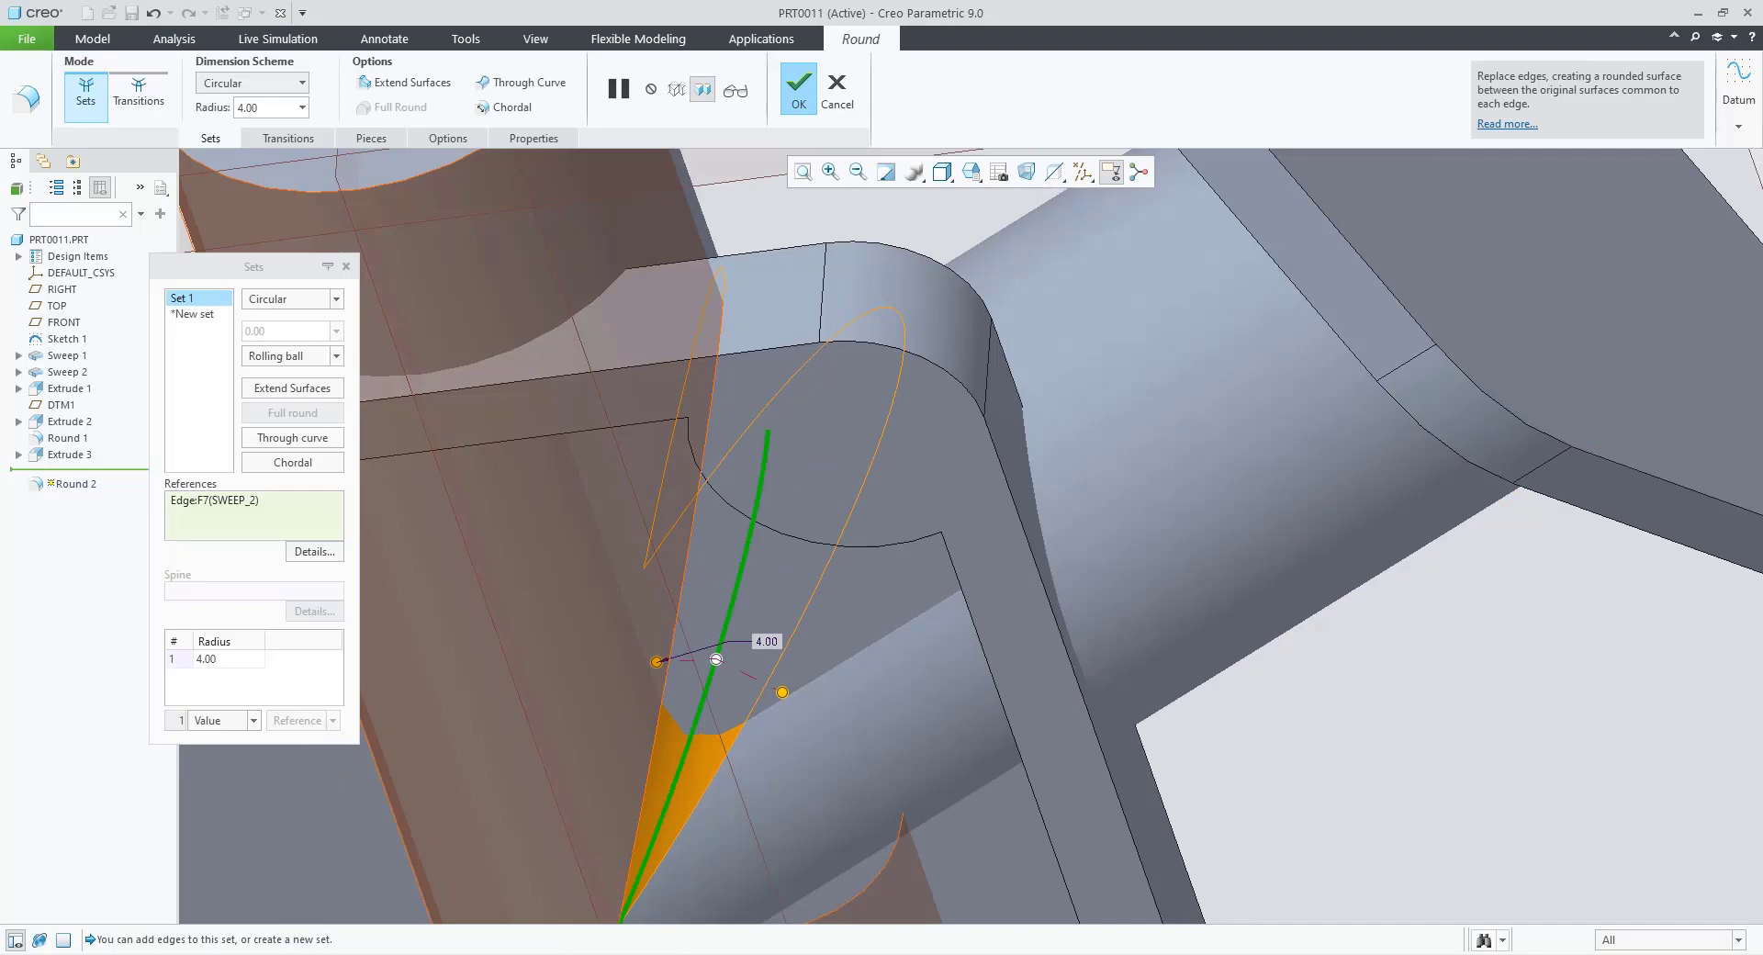
pyautogui.hotkey('alt', 'Tab')
pyautogui.scroll(-4, 1094, 571)
pyautogui.scroll(3, 1255, 317)
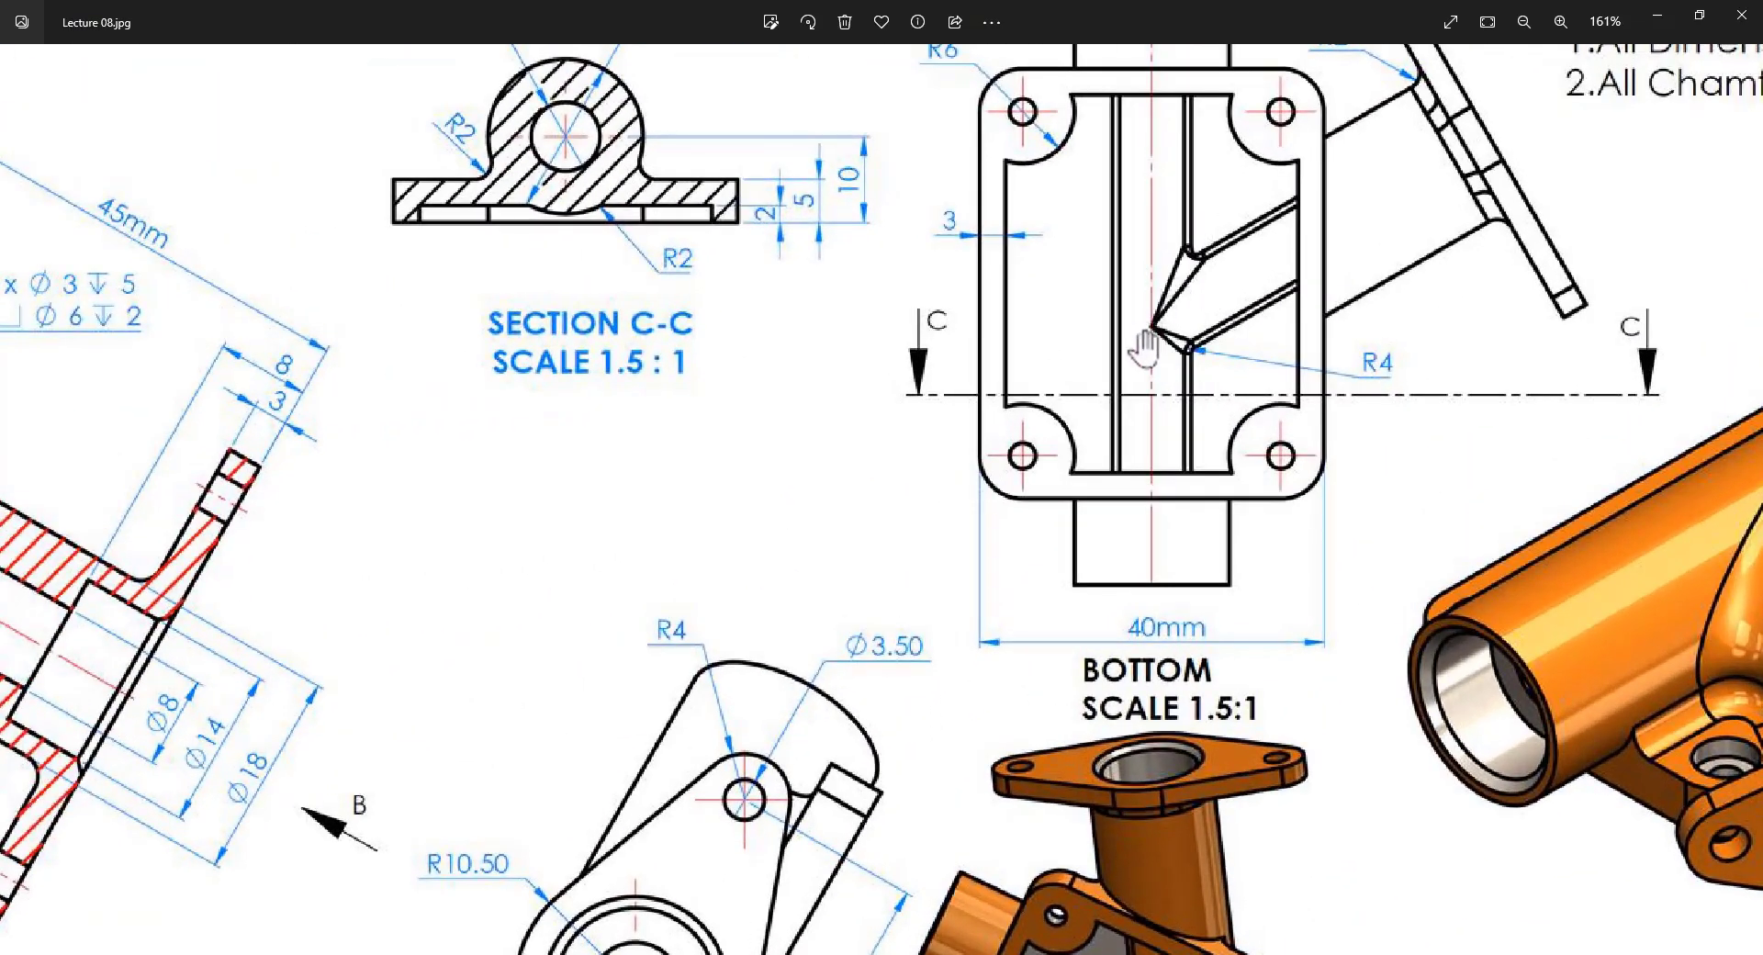
pyautogui.scroll(-4, 1145, 347)
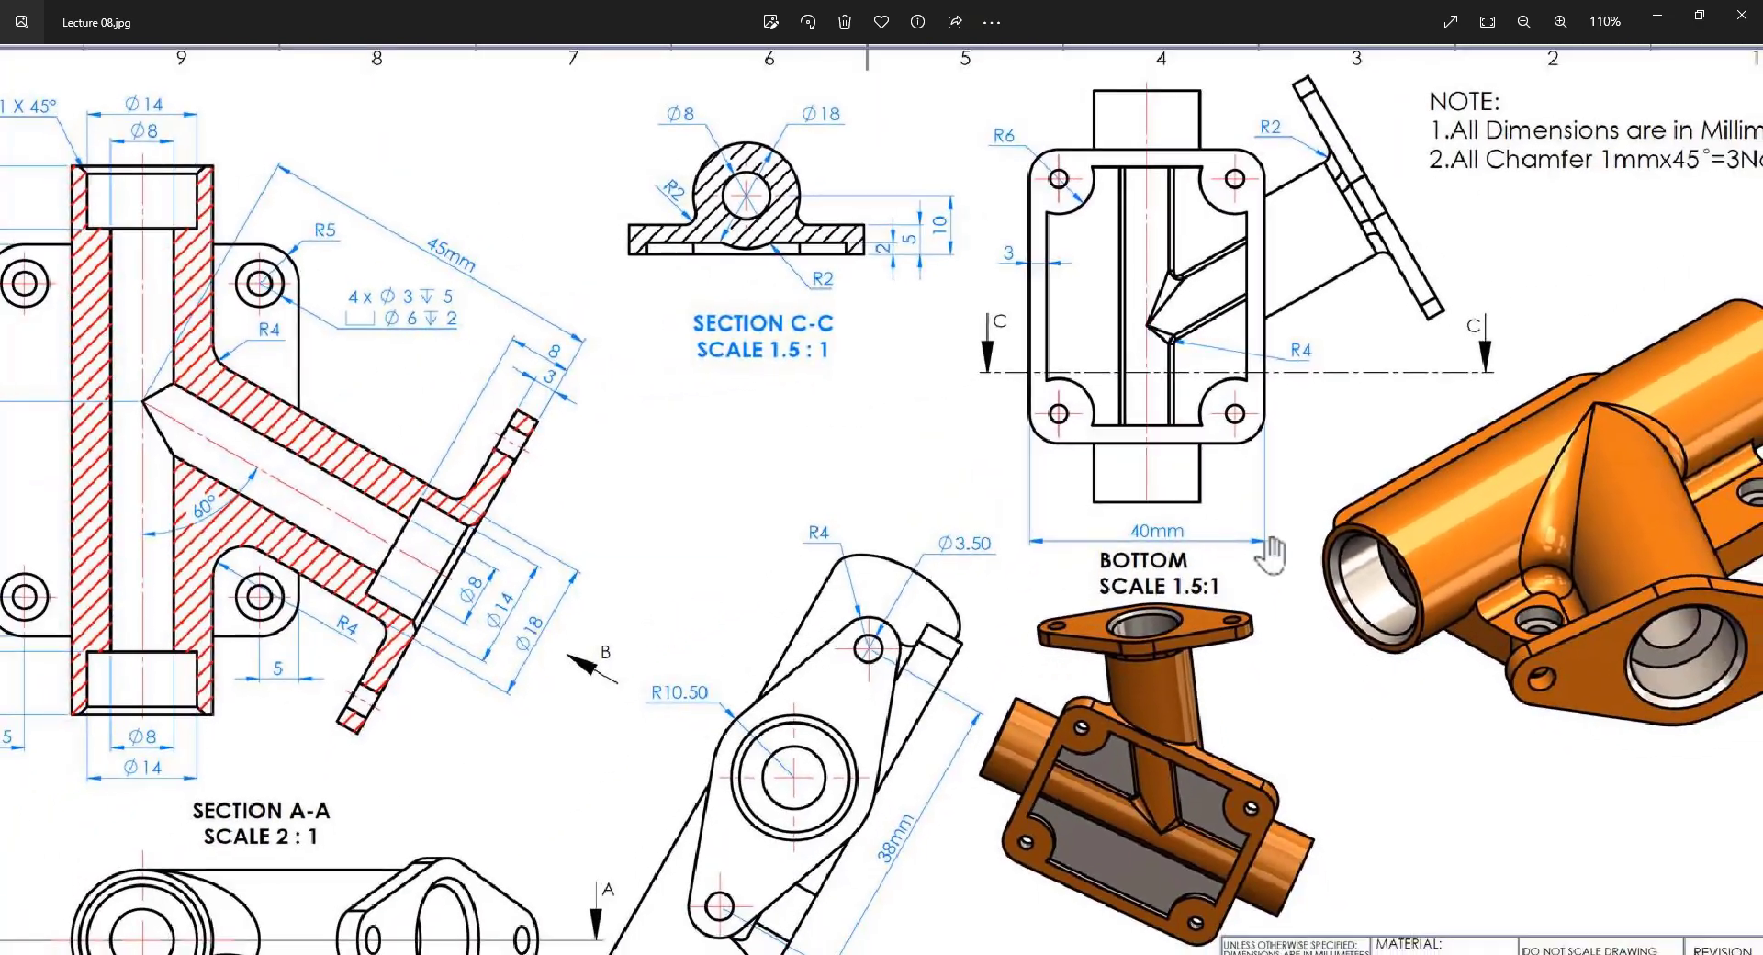
pyautogui.scroll(2, 1394, 622)
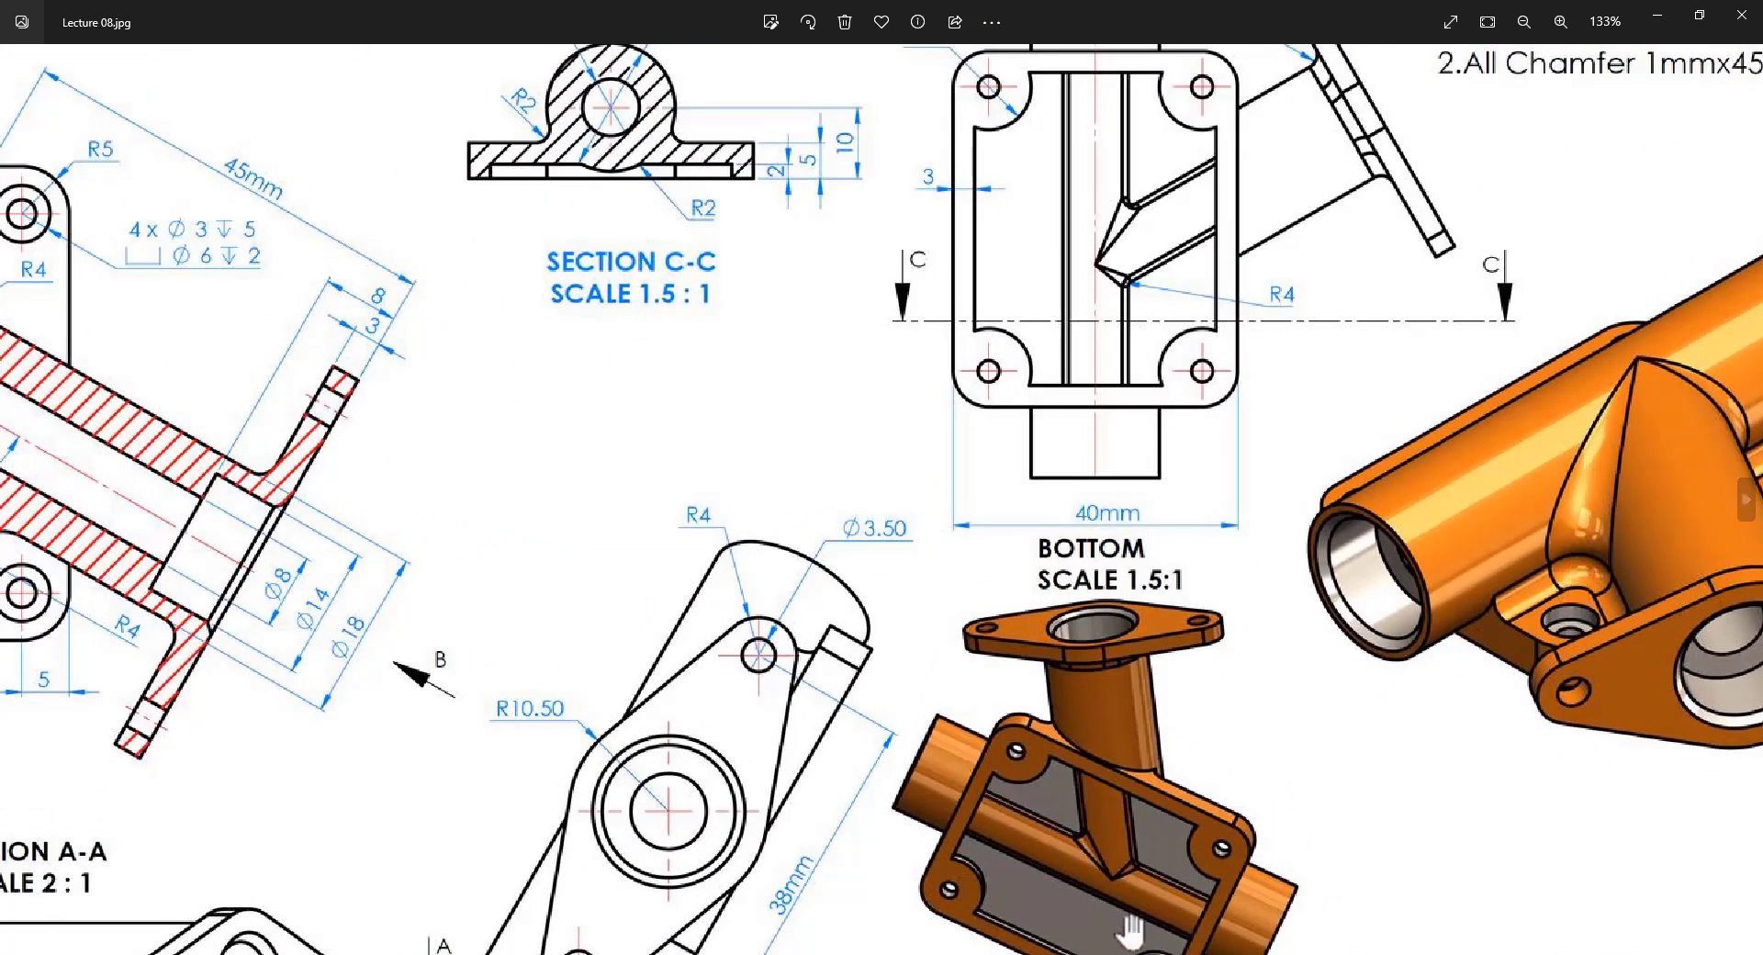
pyautogui.scroll(3, 1152, 926)
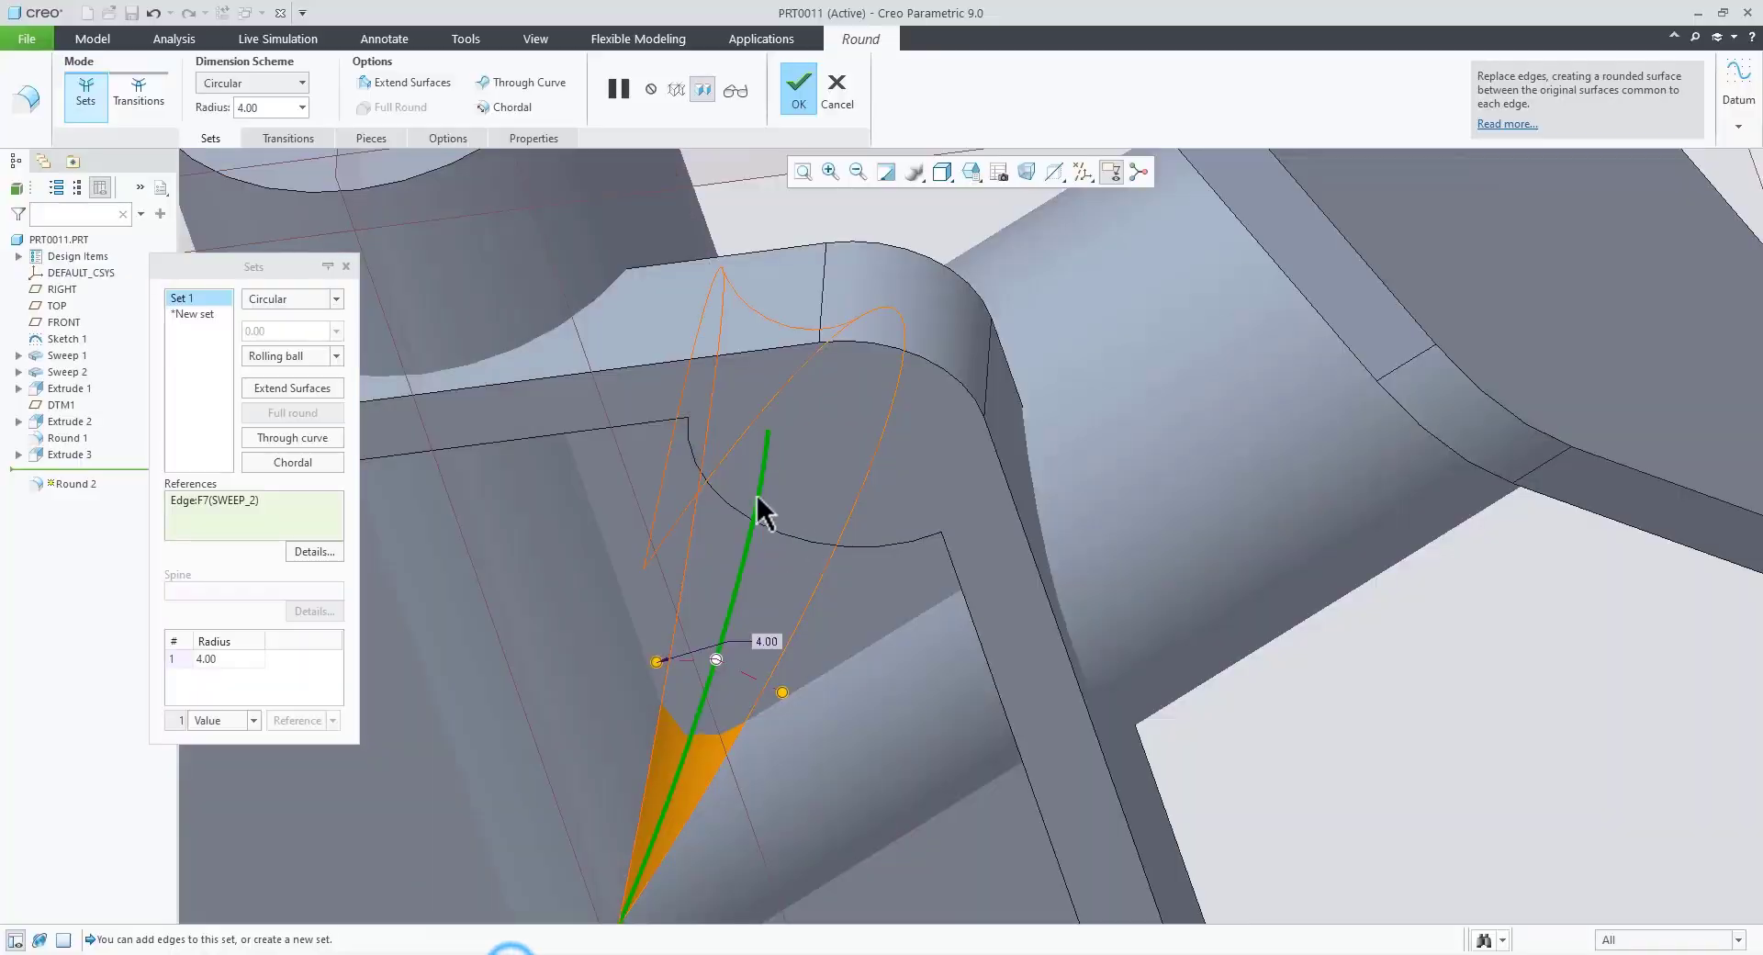
# Step: Return to Creo, add the opposite pipe-to-branch junction edge to the 4 mm round set, and complete the round
pyautogui.scroll(-5, 759, 511)
pyautogui.moveTo(842, 585); pyautogui.dragTo(799, 720, button='middle')
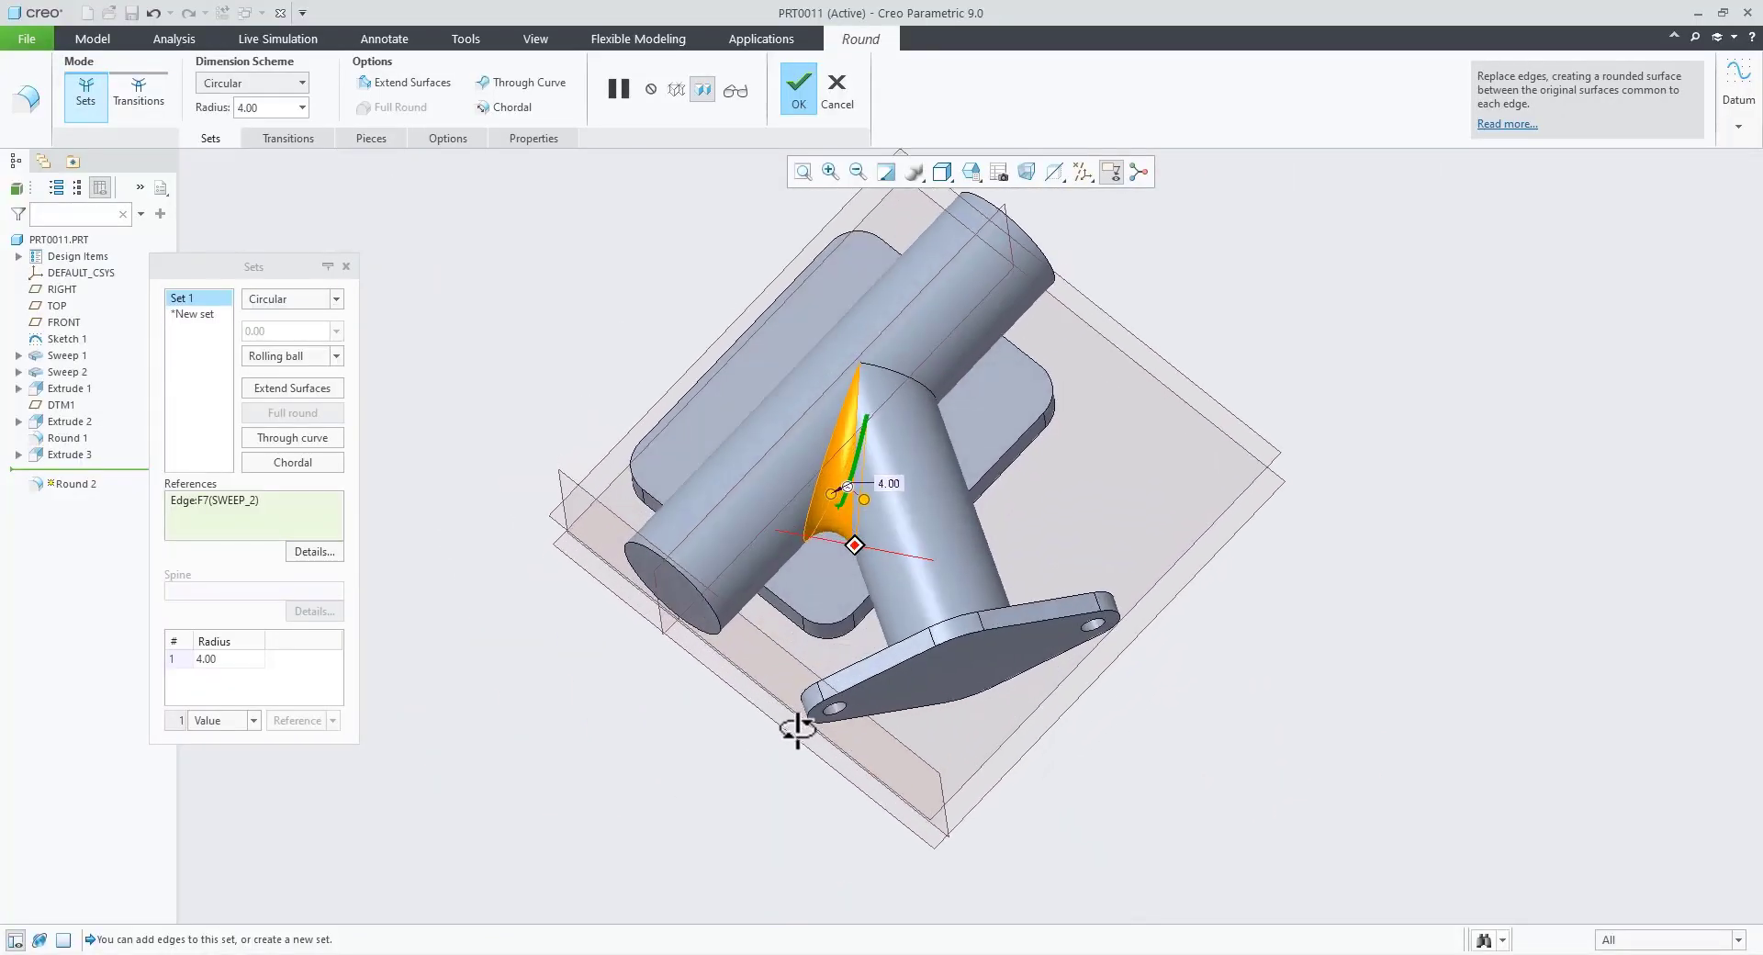
pyautogui.keyDown('ctrl'); pyautogui.click(934, 391); pyautogui.keyUp('ctrl')
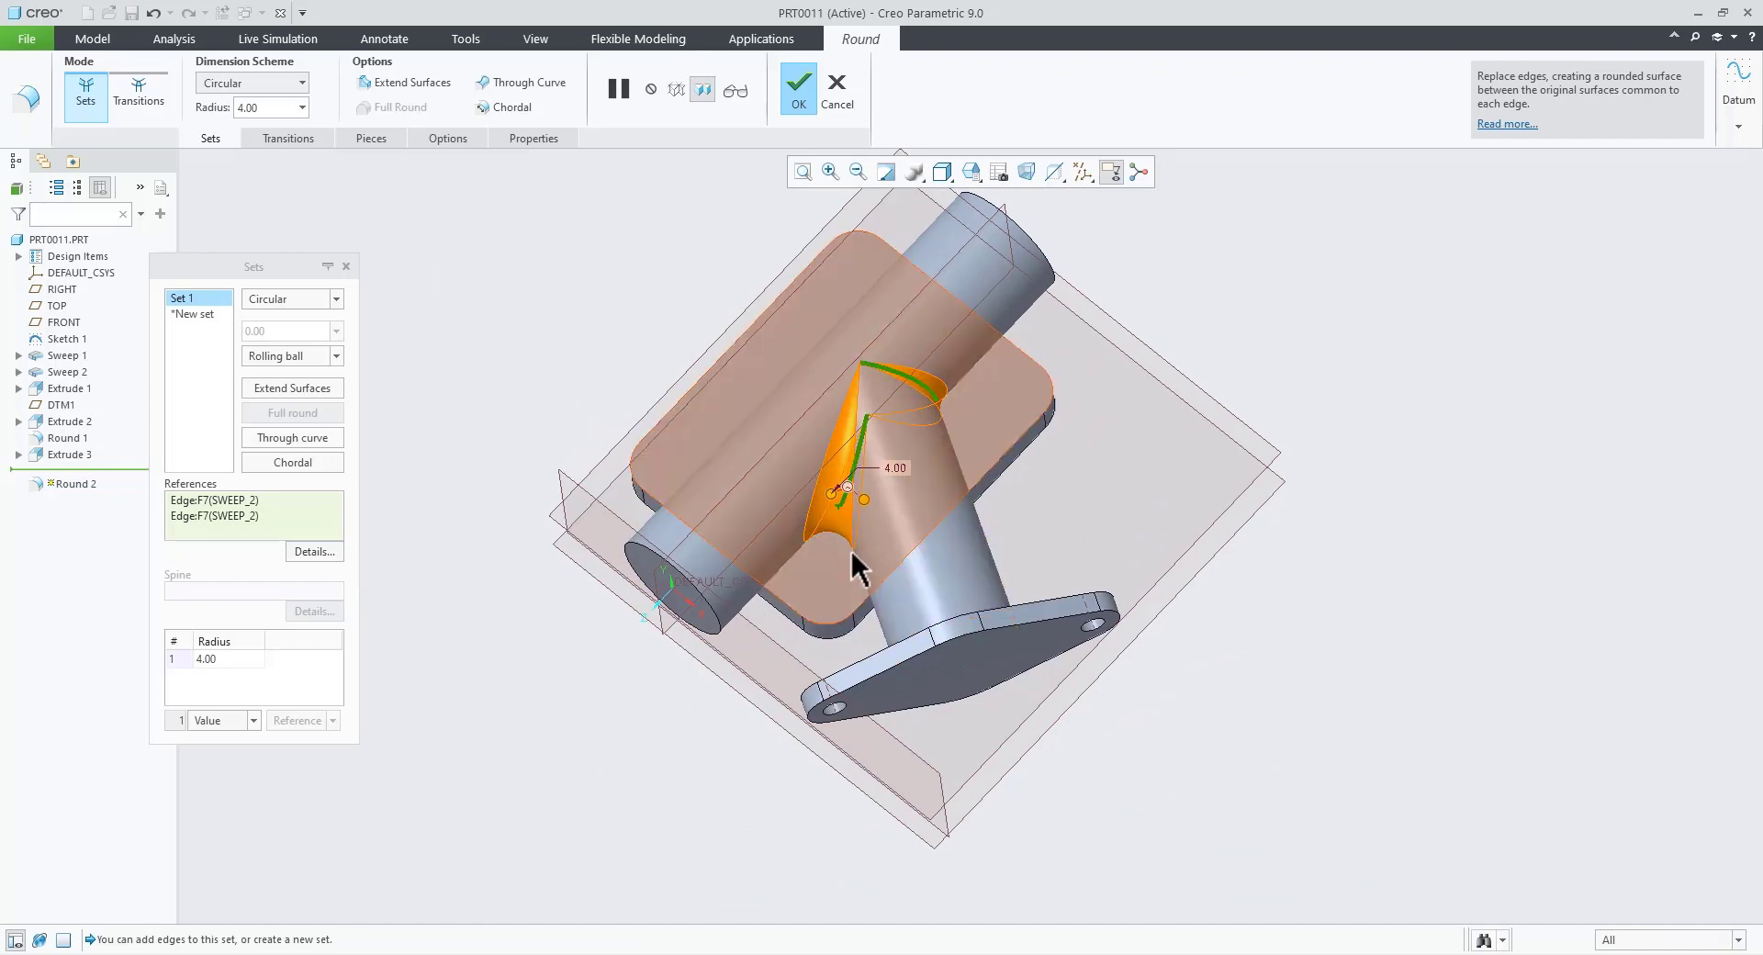
pyautogui.click(796, 92)
# Step: Merge Body 2, the base plate, into Body 1, the pipes and flange, with a Boolean merge
pyautogui.moveTo(1176, 526); pyautogui.dragTo(744, 847, button='middle')
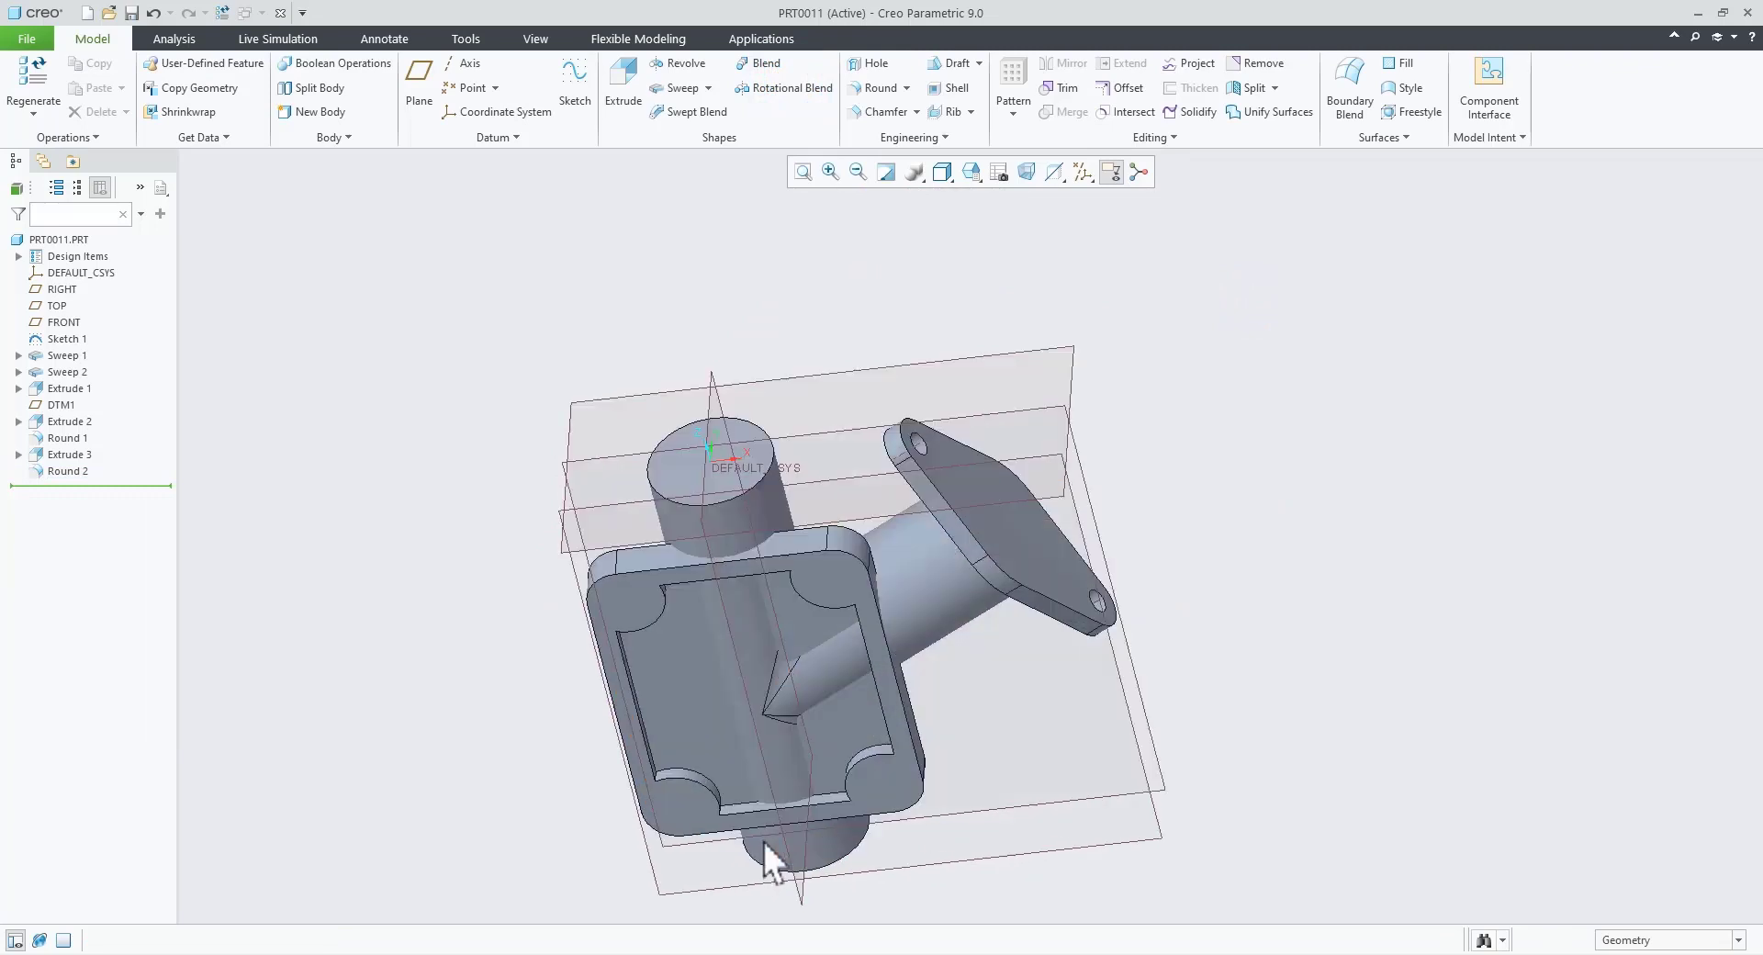
pyautogui.scroll(2, 763, 841)
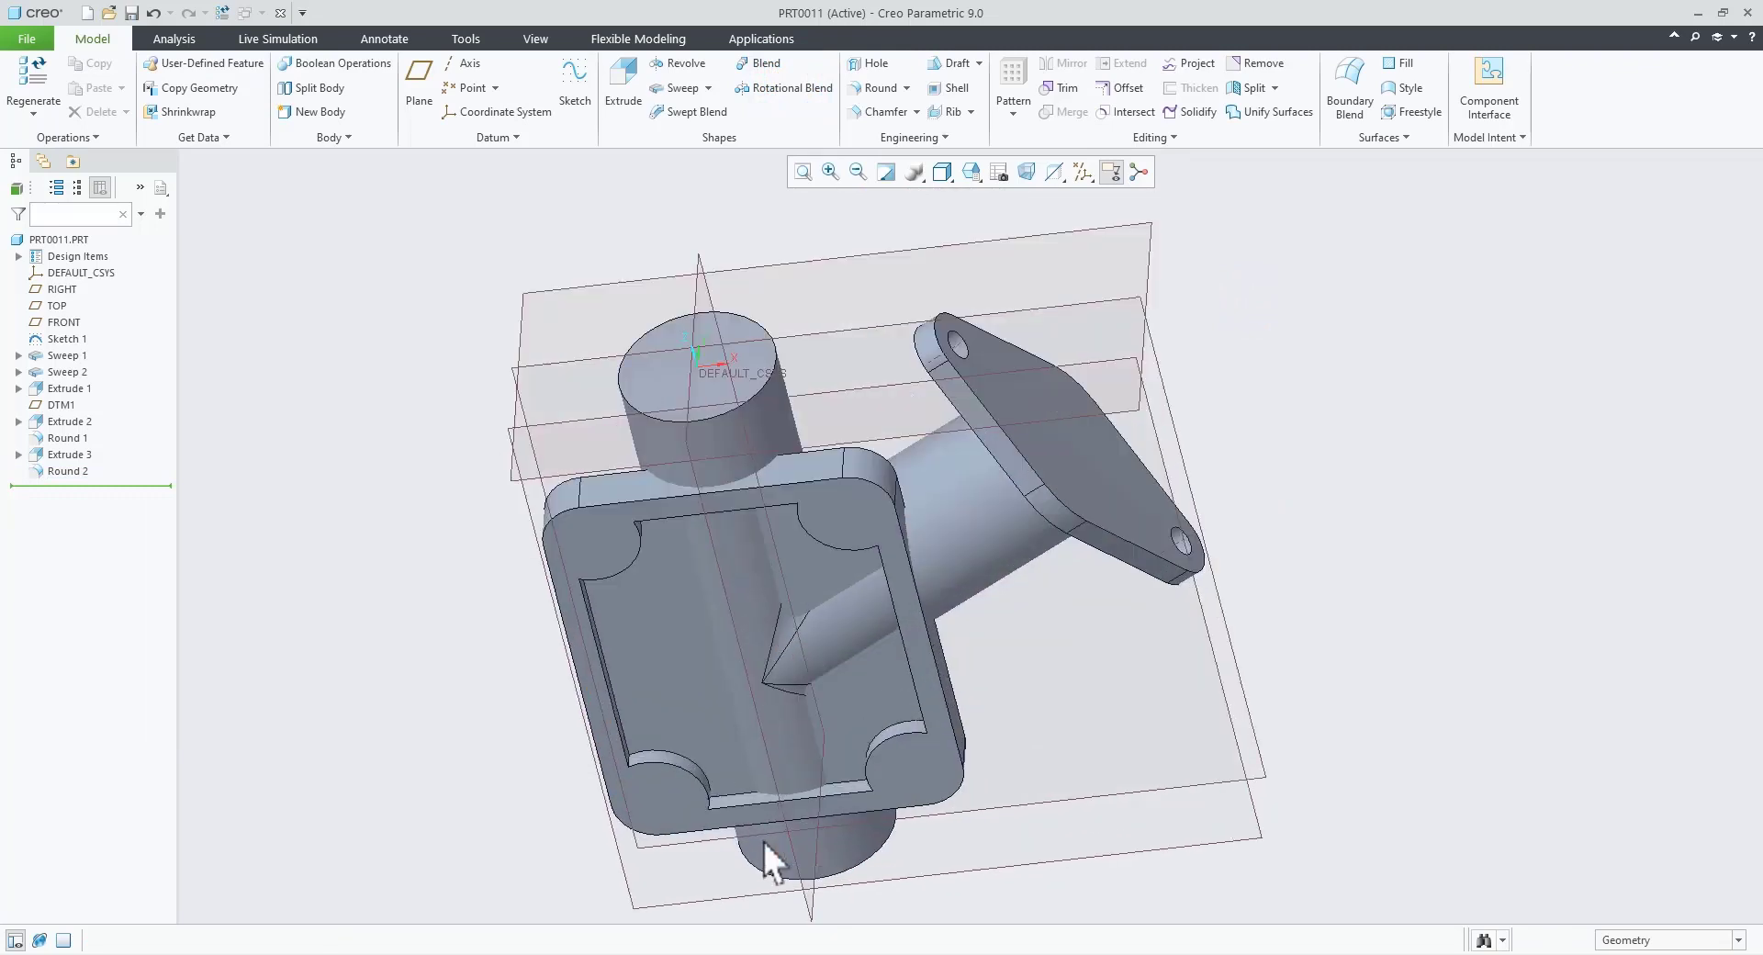
pyautogui.click(19, 256)
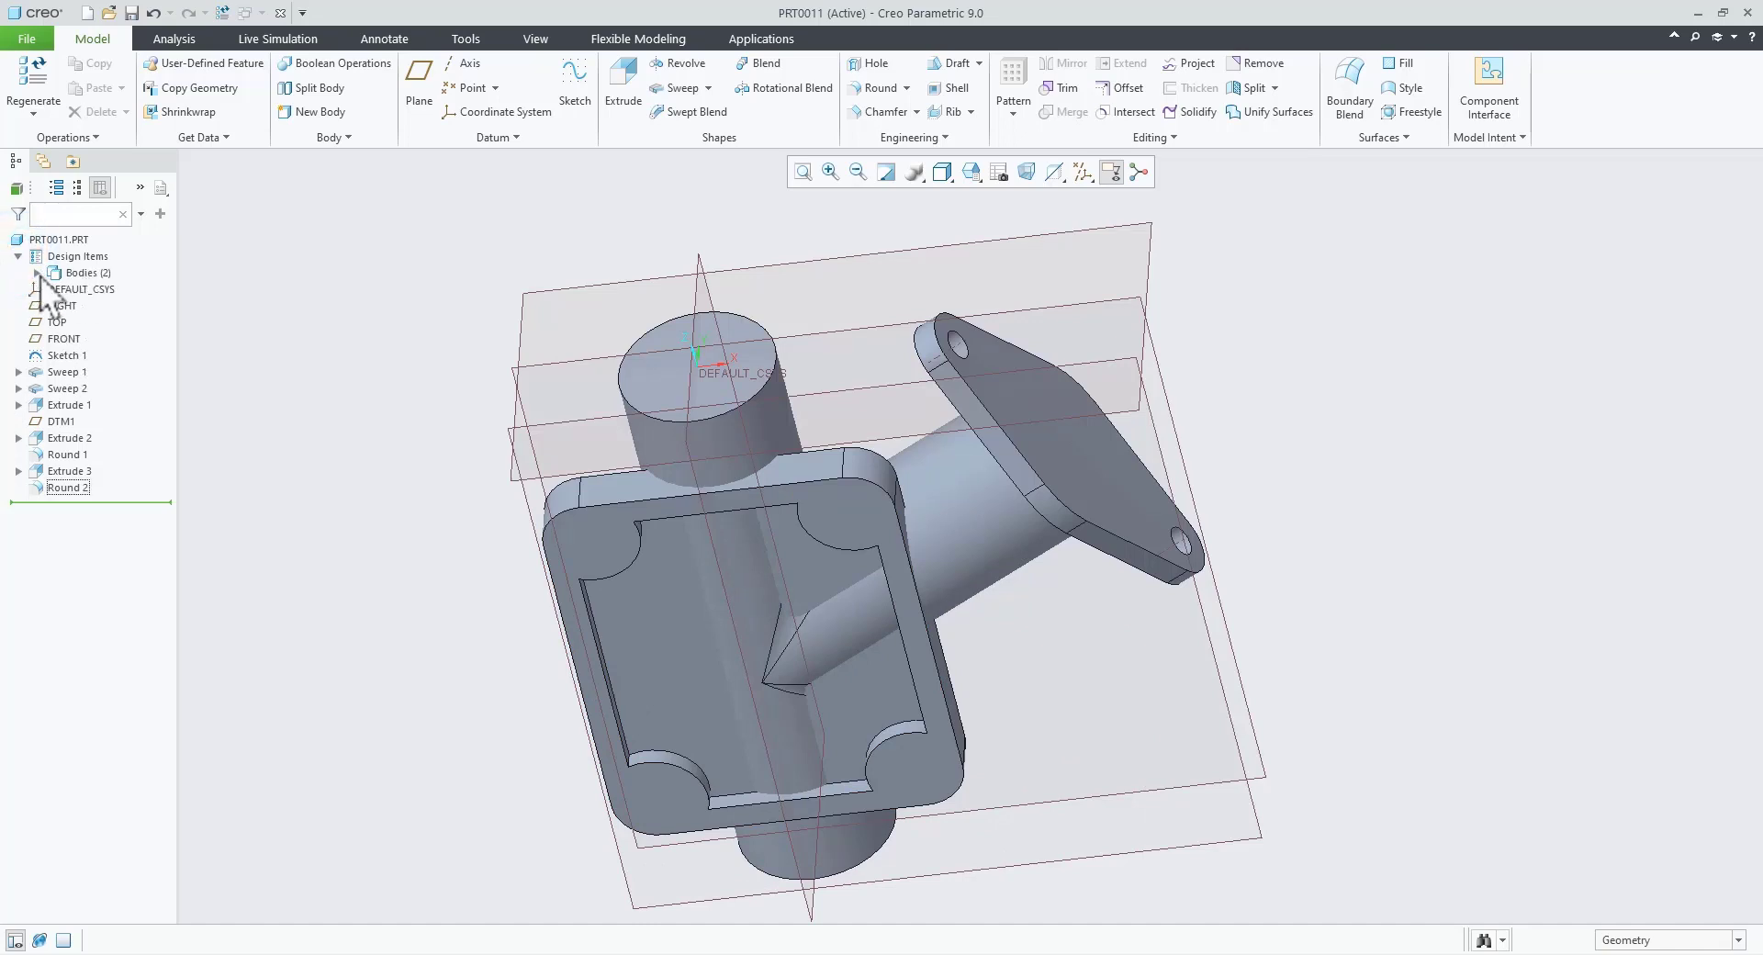
pyautogui.click(37, 273)
pyautogui.click(85, 290)
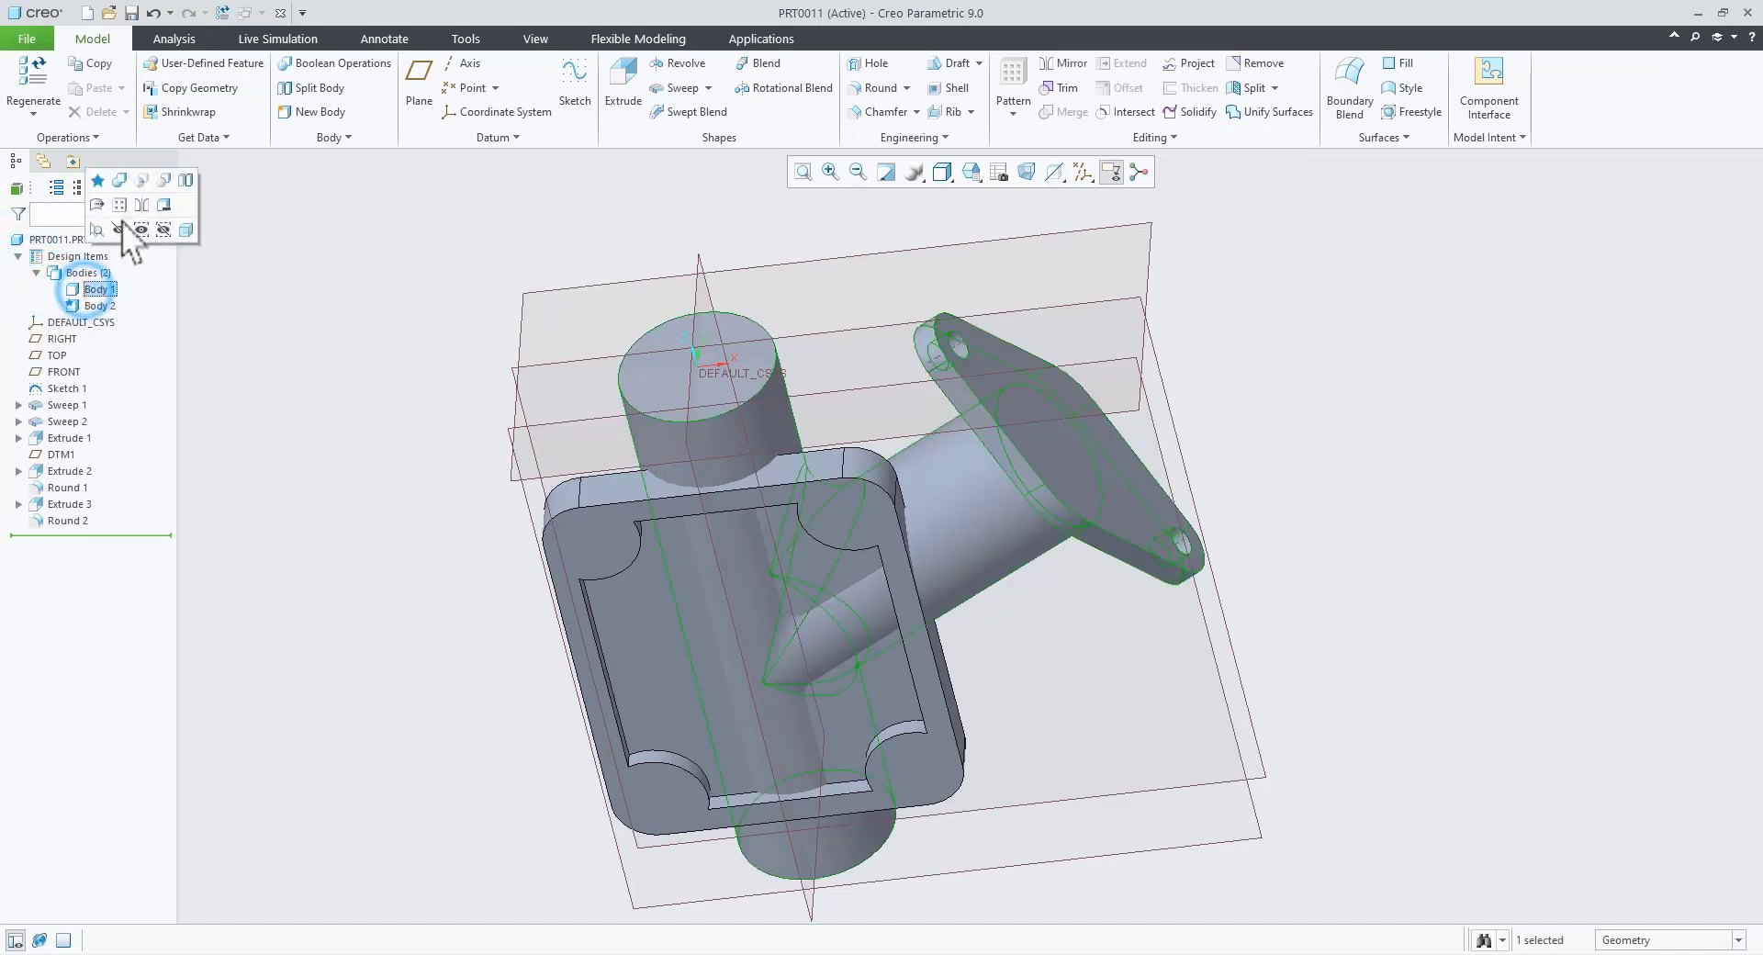
pyautogui.click(120, 180)
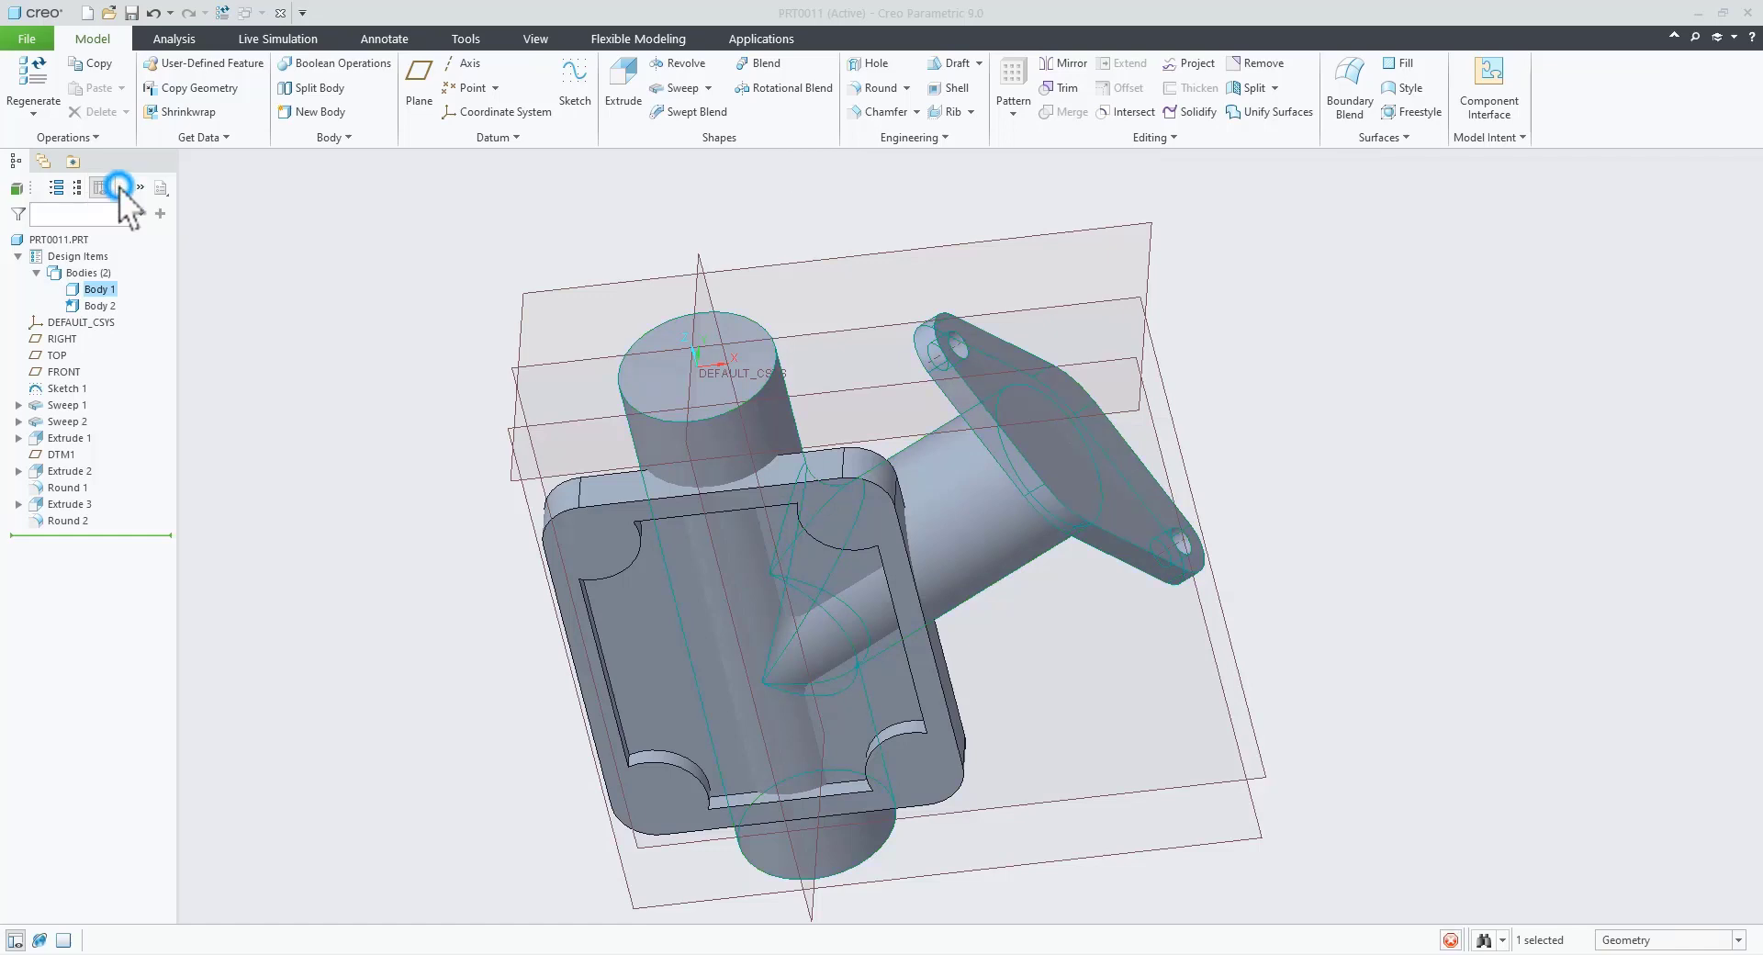
pyautogui.click(642, 600)
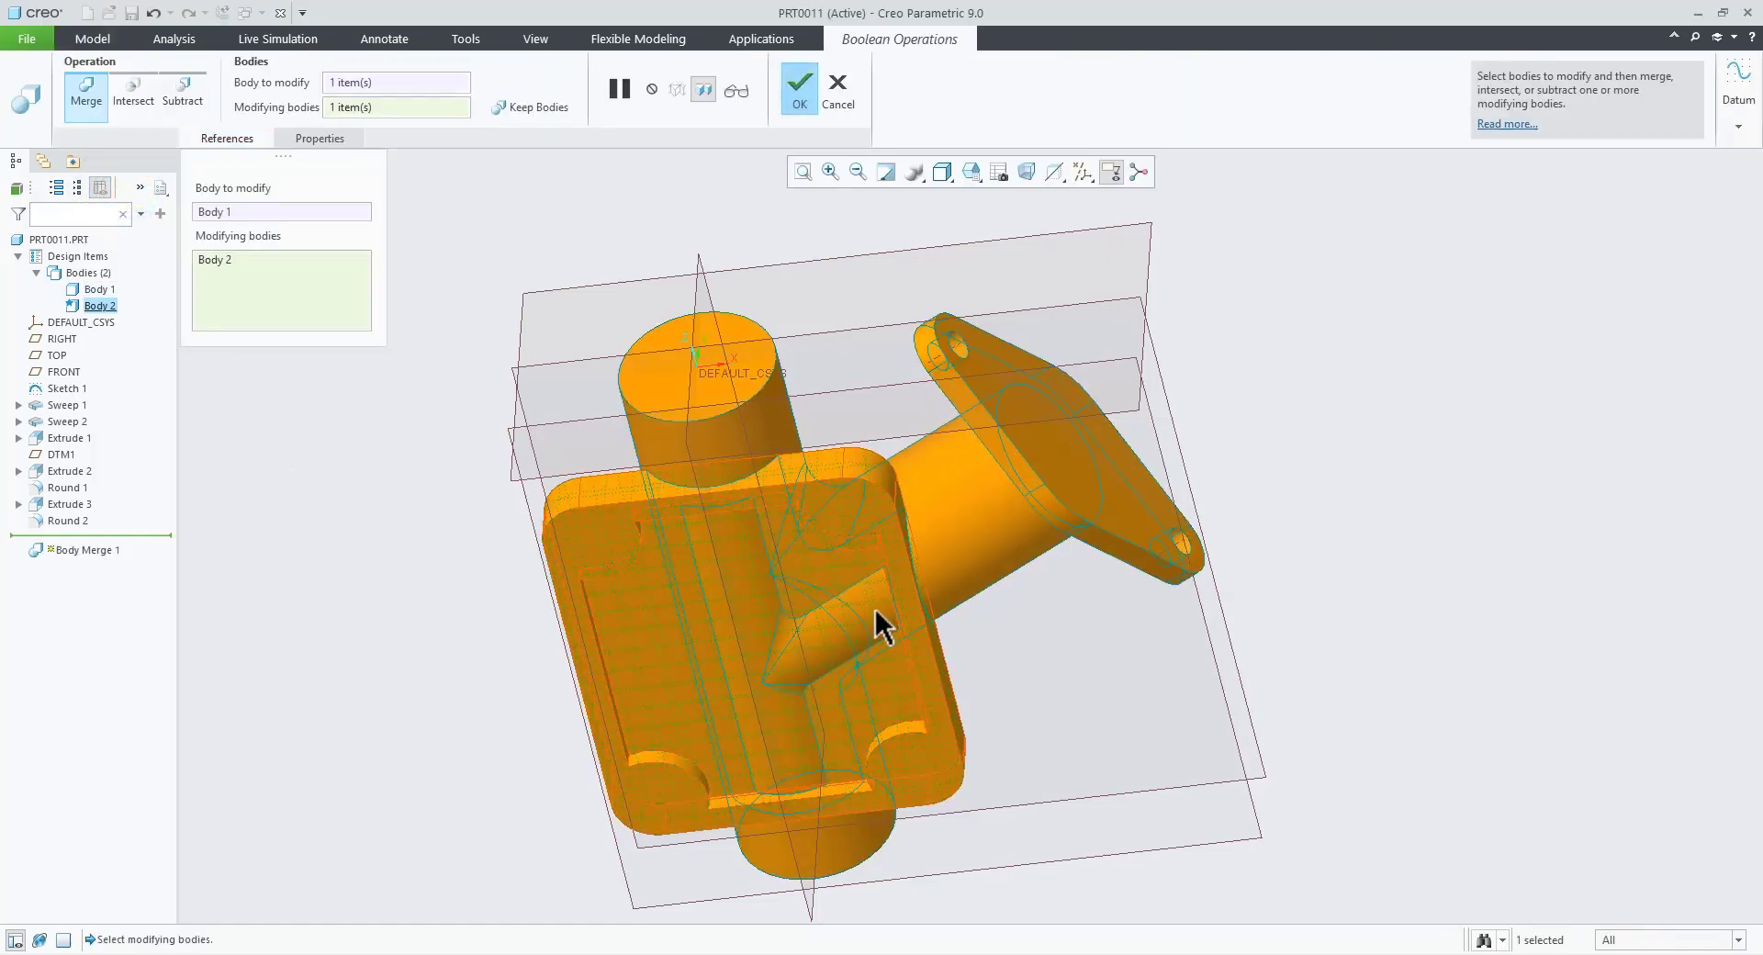
pyautogui.click(797, 99)
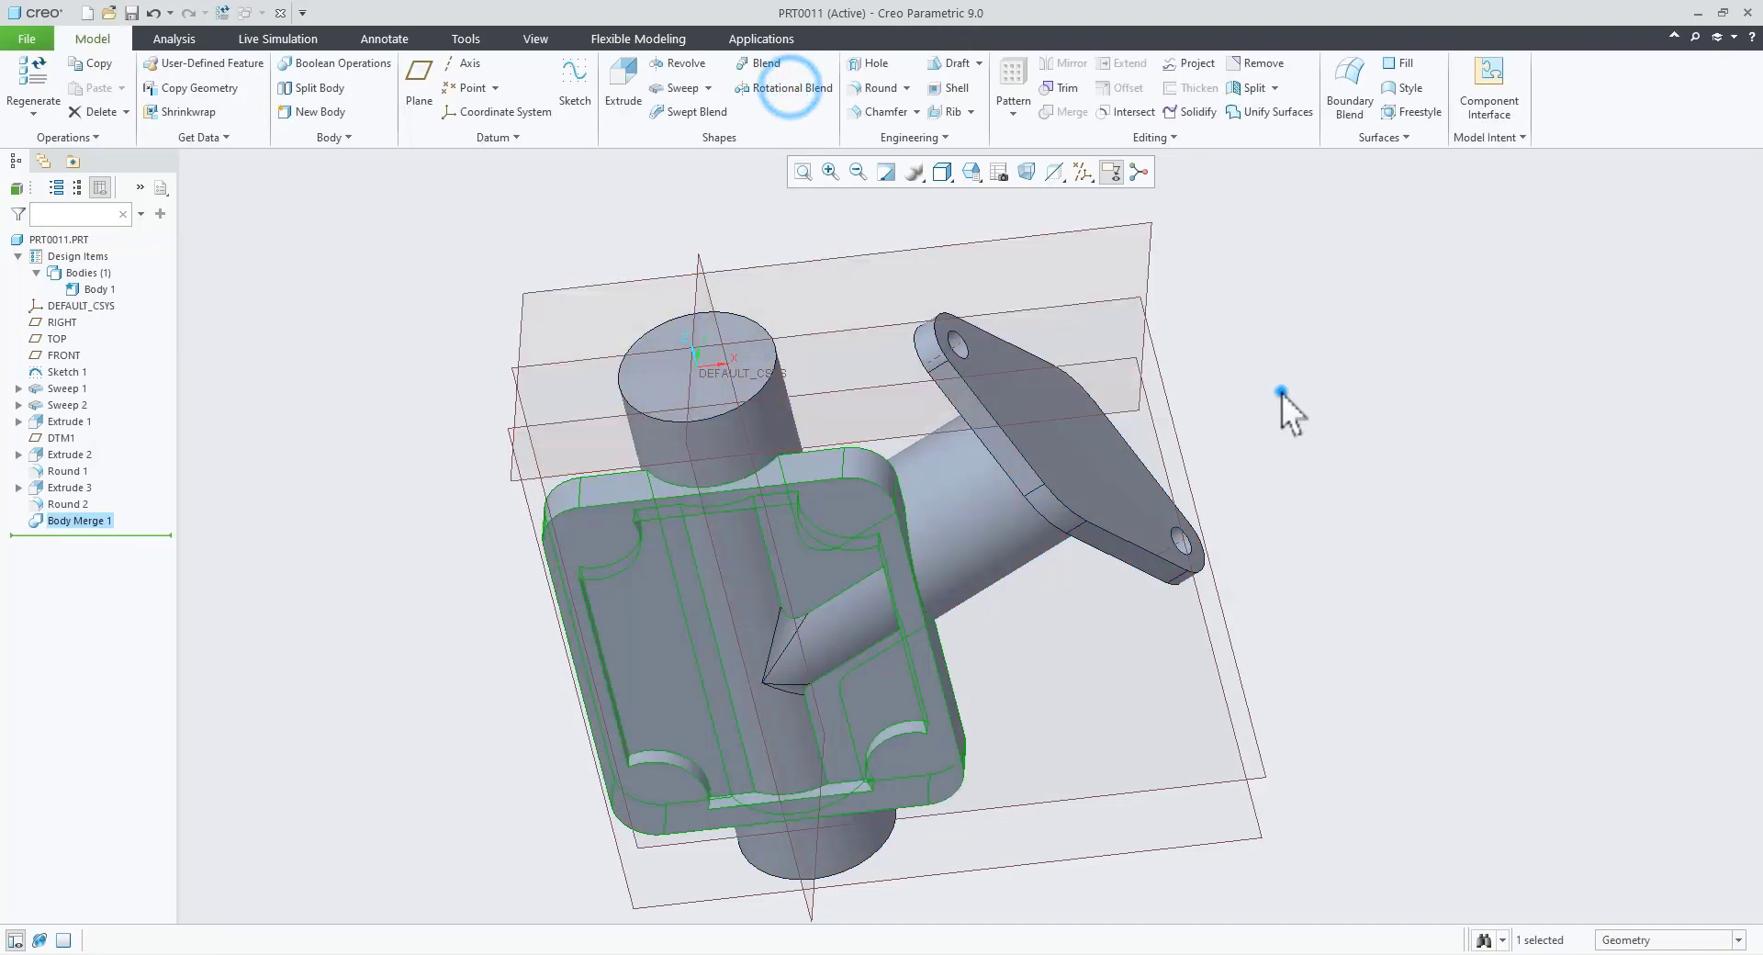
# Step: Create a datum axis through the base plate's rounded corner surface between the main pipe and the flange
pyautogui.scroll(4, 871, 726)
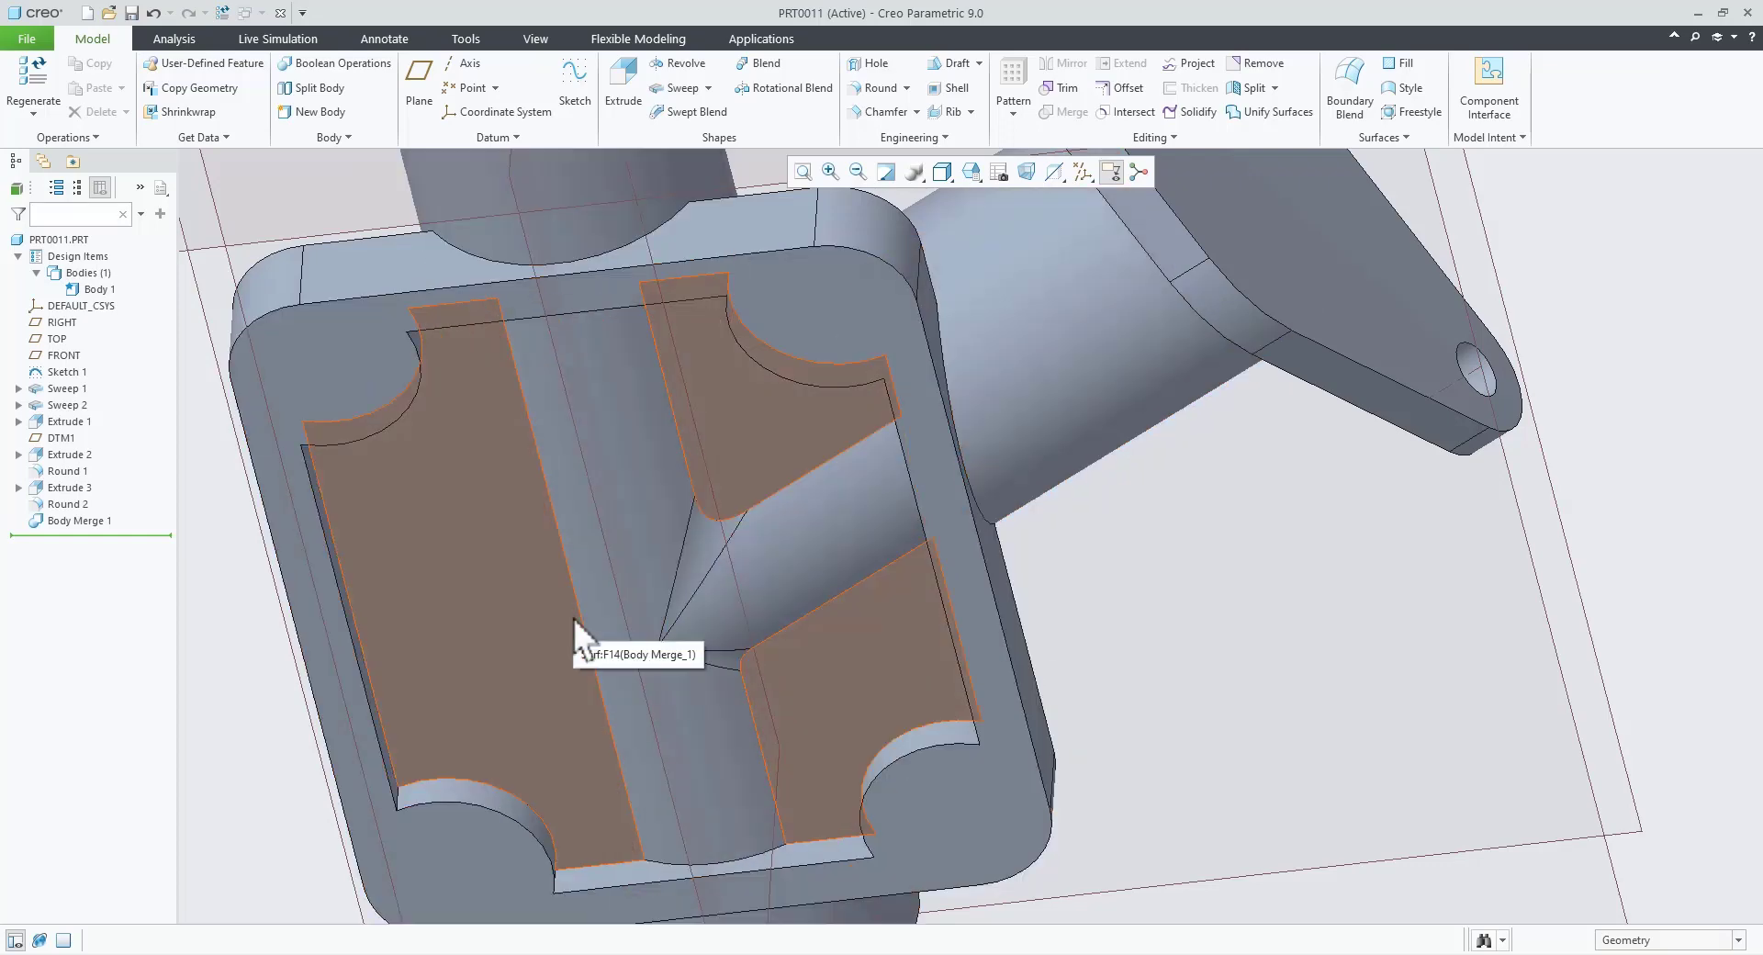
pyautogui.moveTo(573, 619); pyautogui.dragTo(790, 473, button='middle')
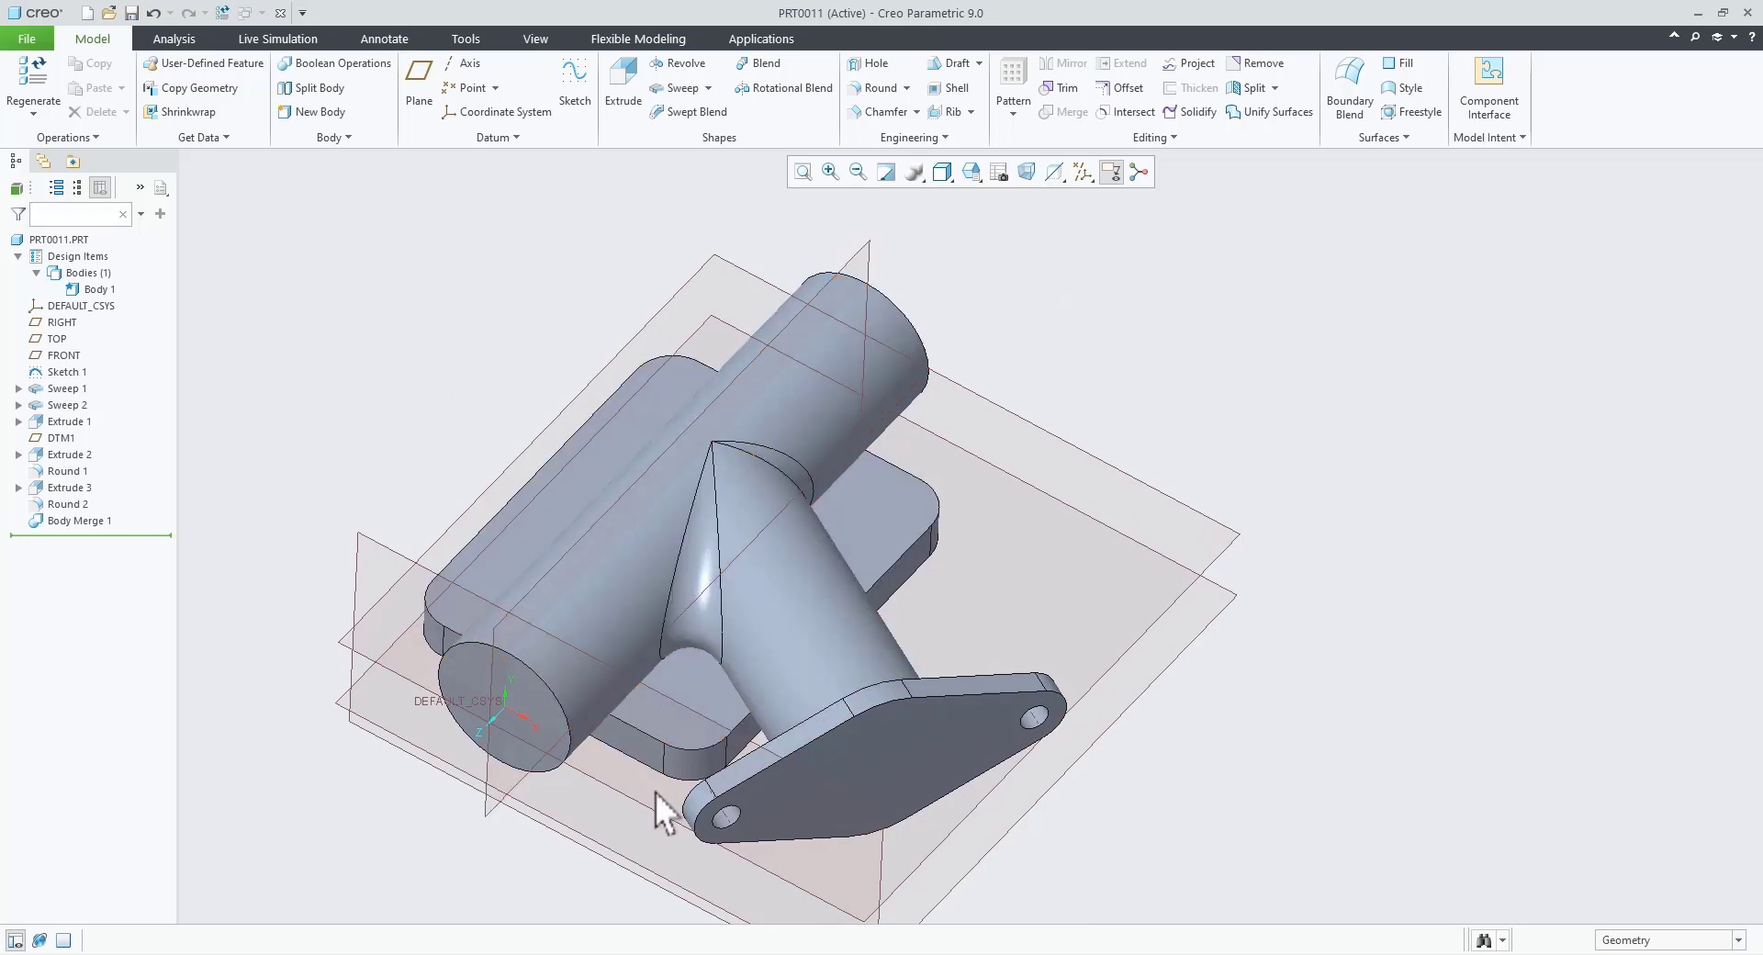
pyautogui.moveTo(689, 787); pyautogui.dragTo(698, 675, button='middle')
pyautogui.scroll(-6, 698, 669)
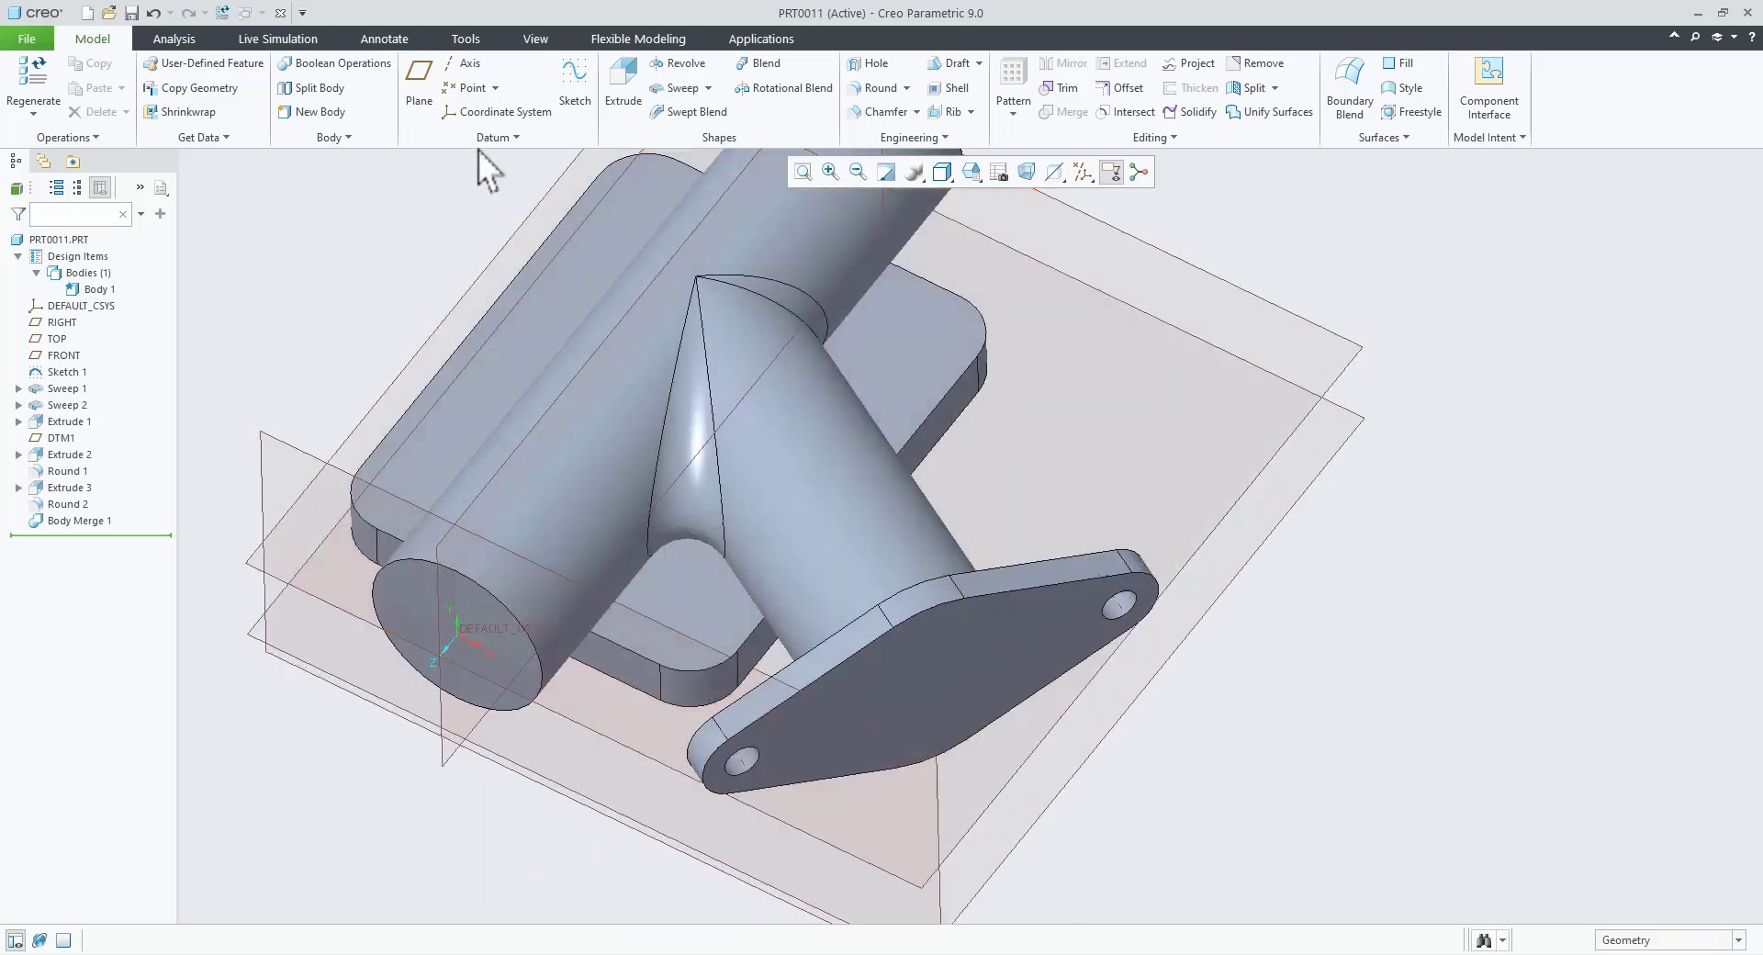
pyautogui.click(469, 64)
pyautogui.click(698, 677)
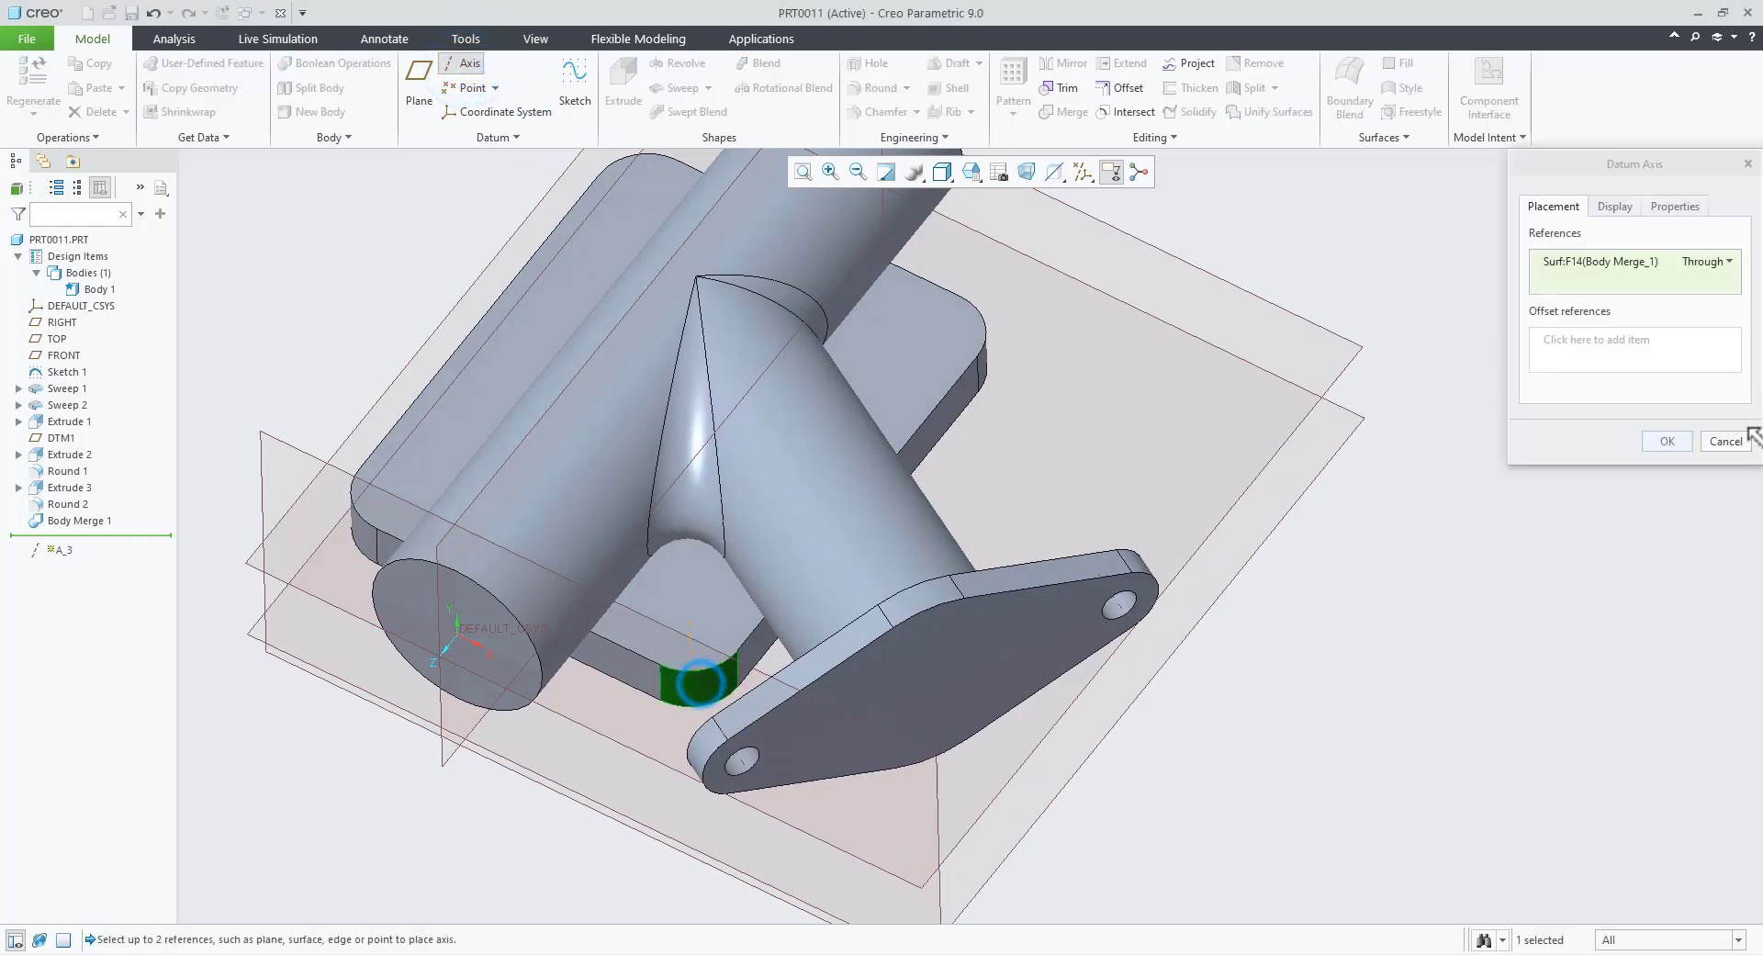
pyautogui.click(1667, 441)
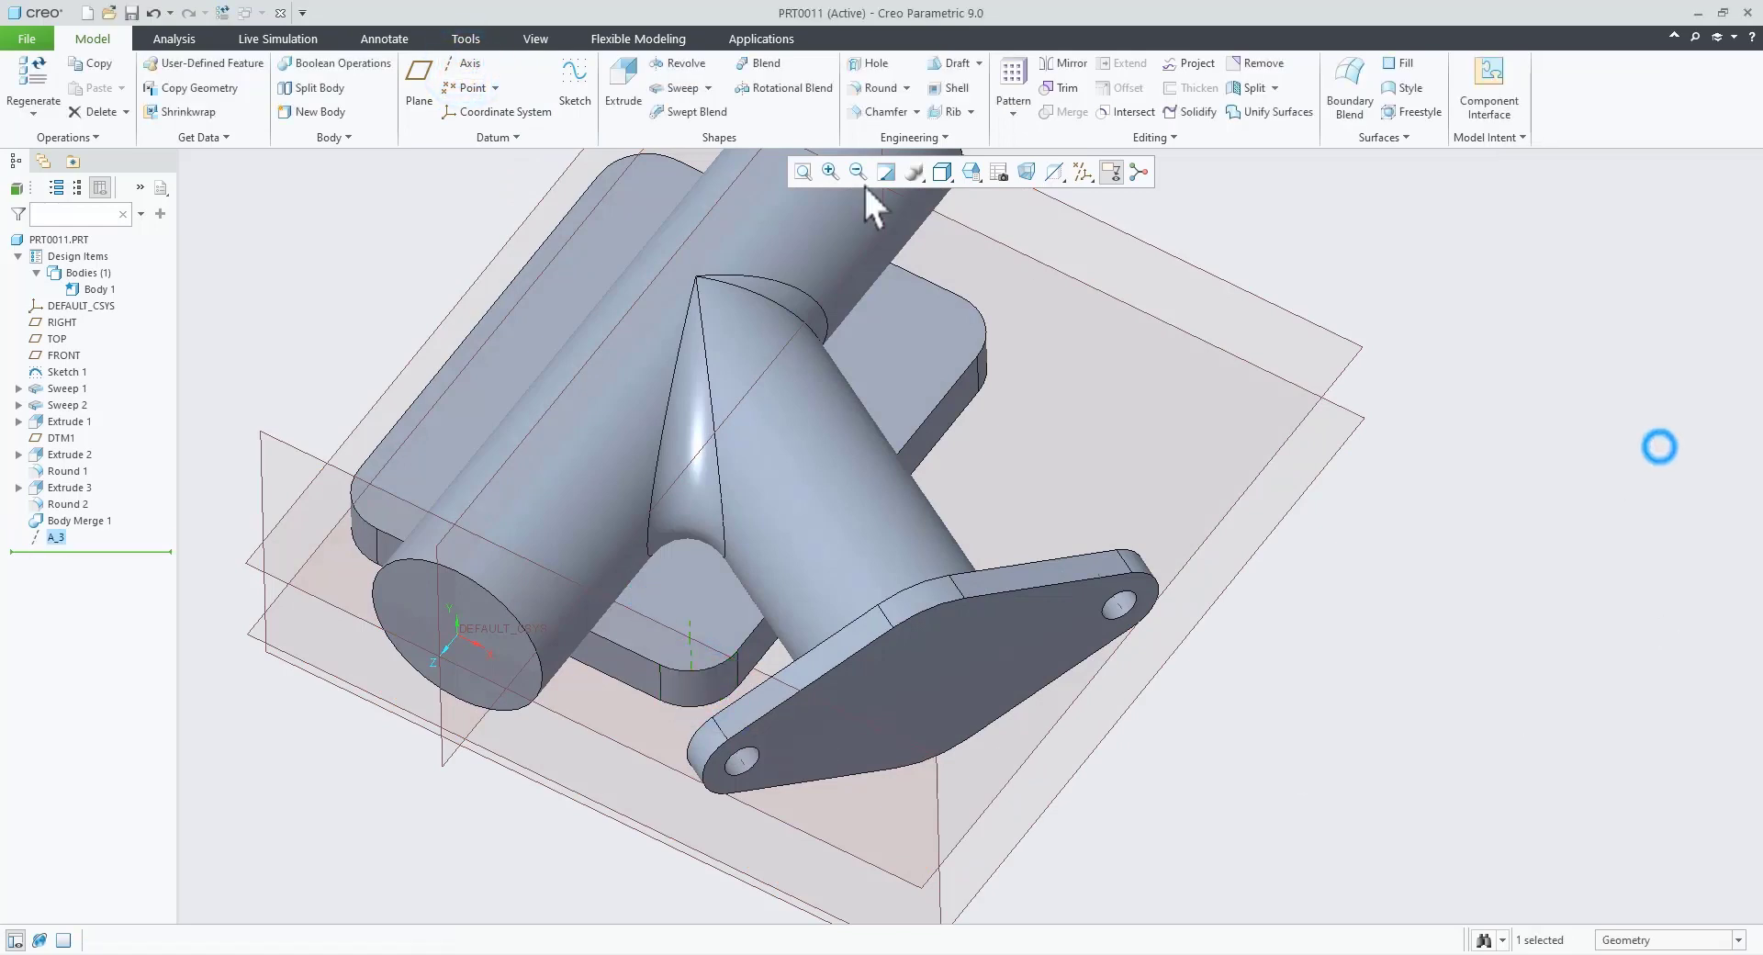
# Step: Start a coaxial hole on the corner axis and the base plate's upper face, and check the four-hole callout in the reference drawing
pyautogui.click(868, 63)
pyautogui.keyDown('ctrl'); pyautogui.click(749, 620); pyautogui.keyUp('ctrl')
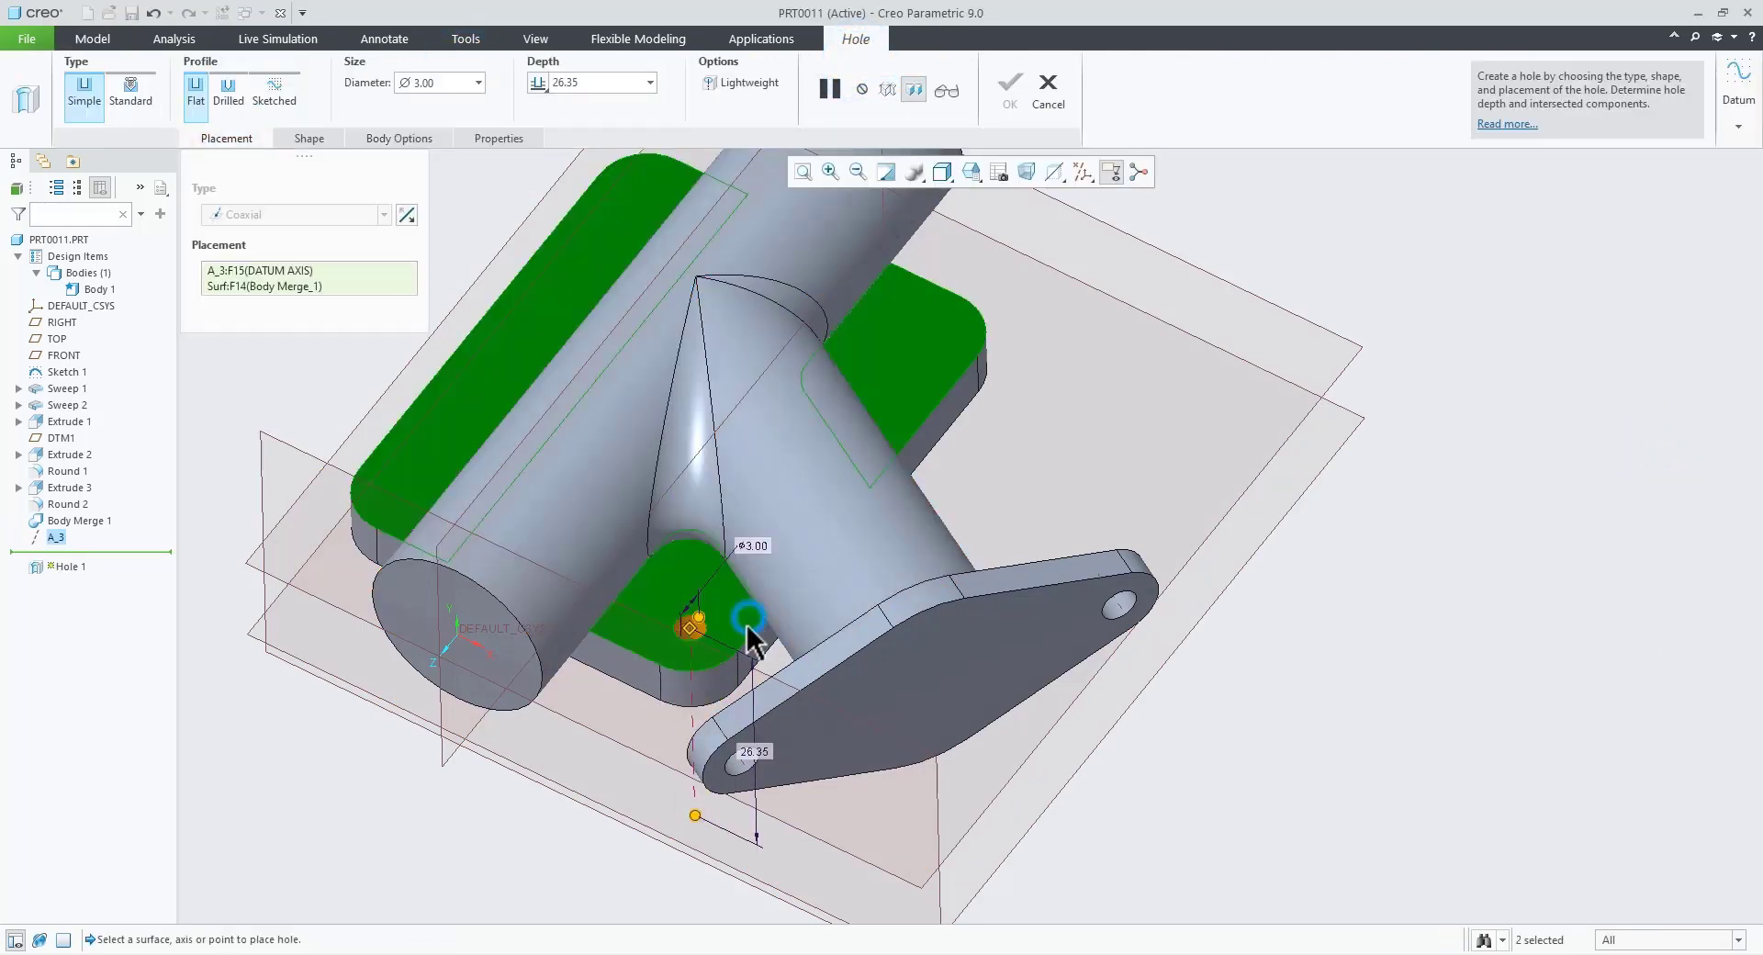
pyautogui.hotkey('alt', 'Tab')
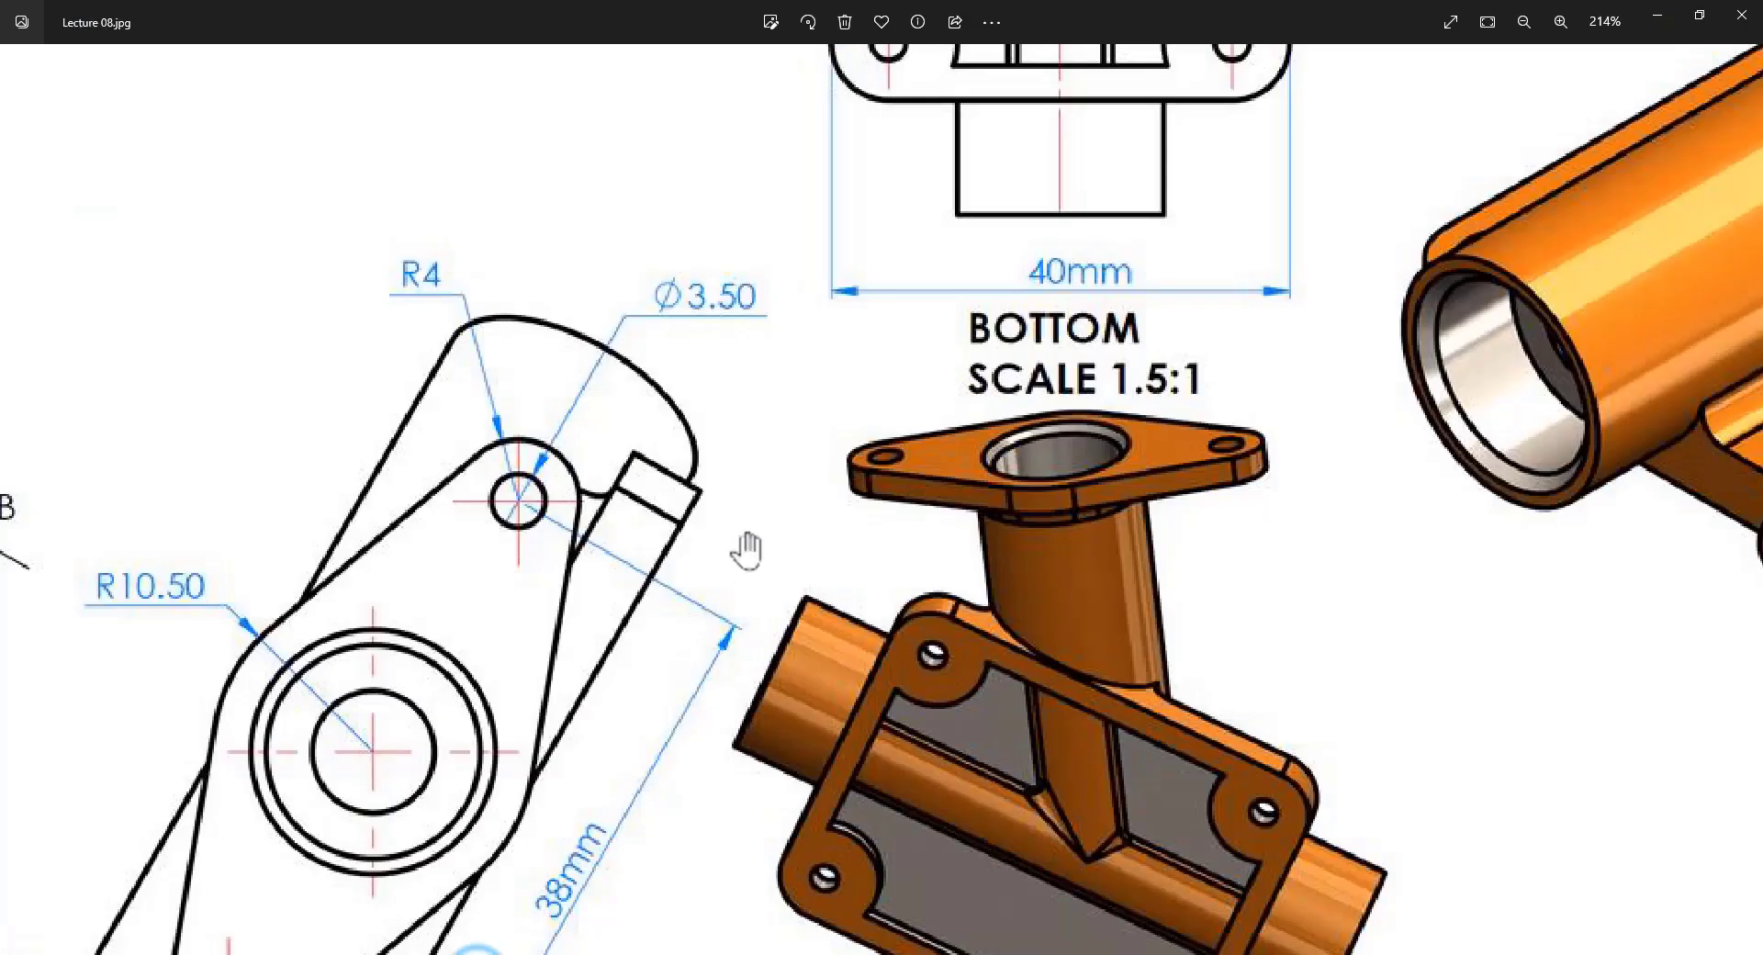
pyautogui.scroll(-3, 748, 547)
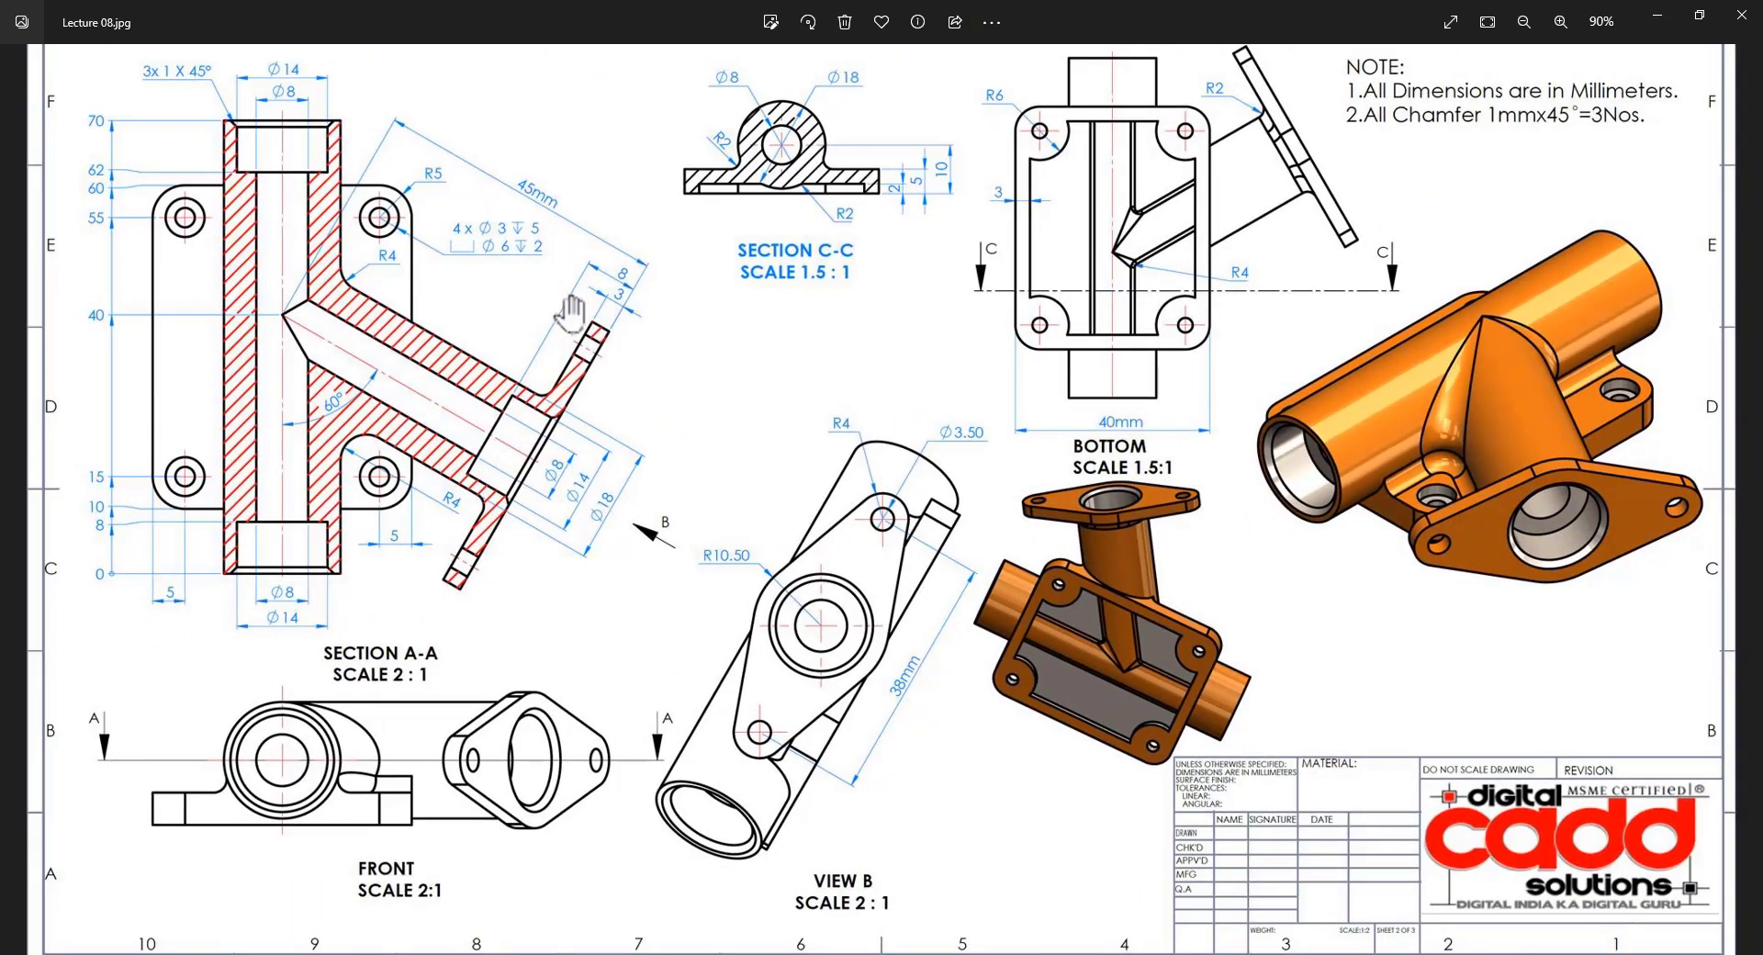
pyautogui.scroll(4, 348, 180)
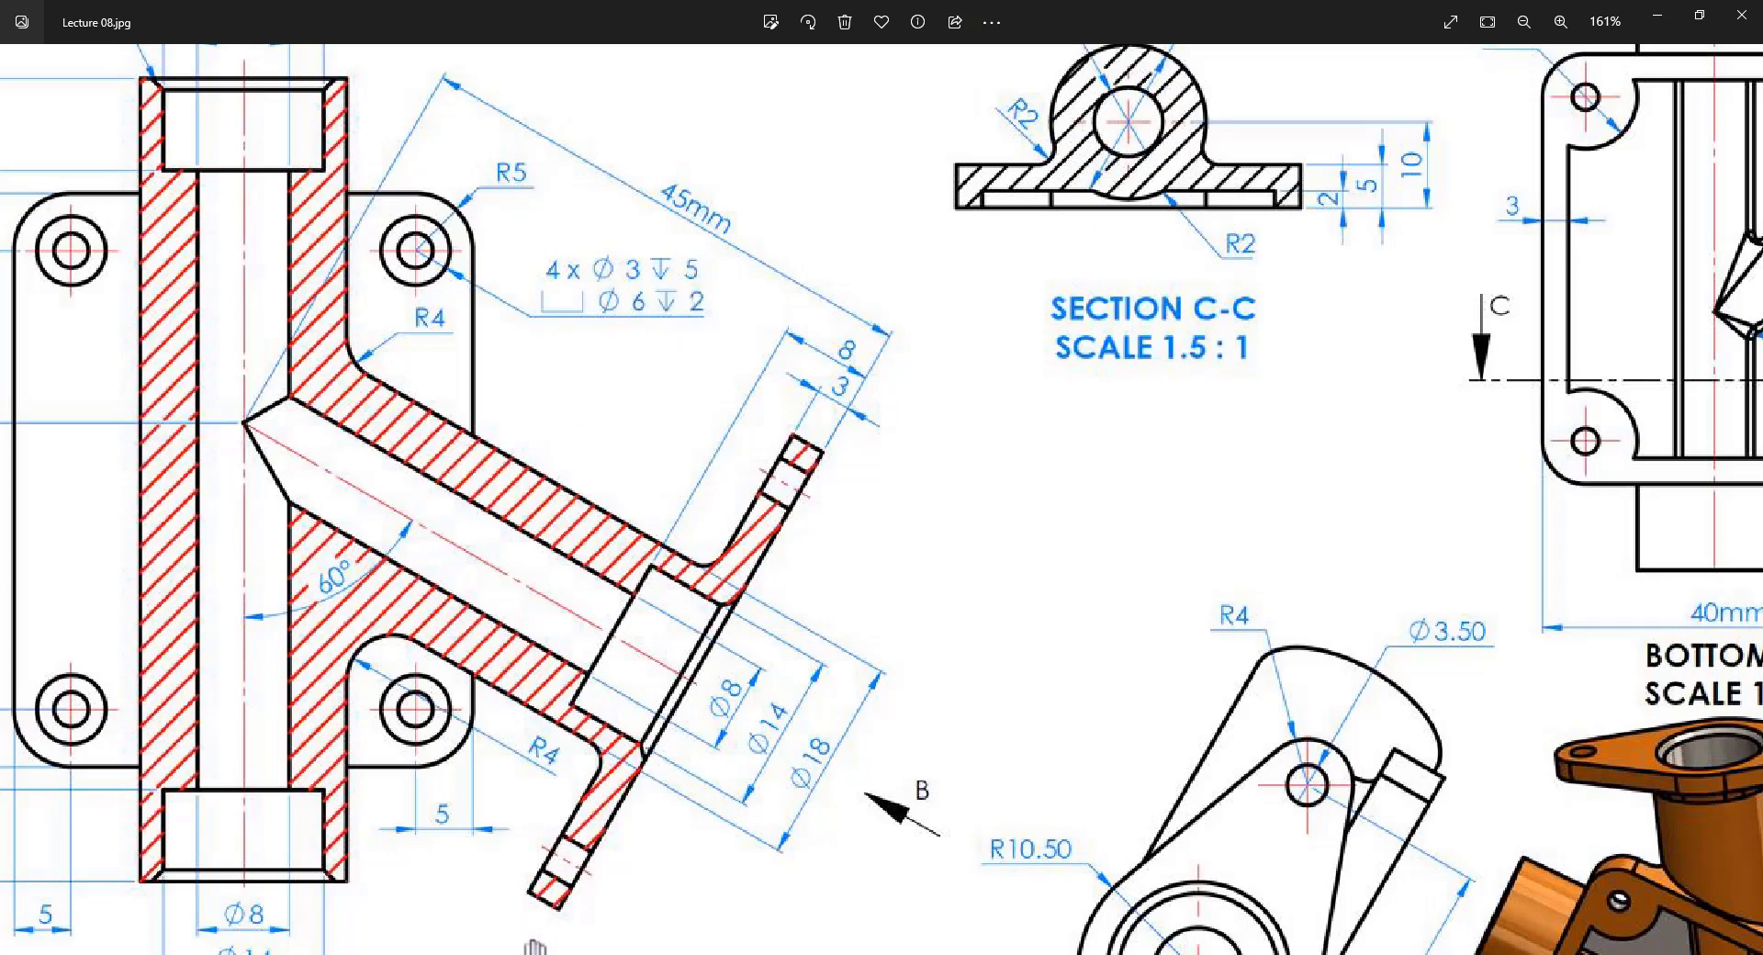
pyautogui.moveTo(519, 951)
pyautogui.click(527, 826)
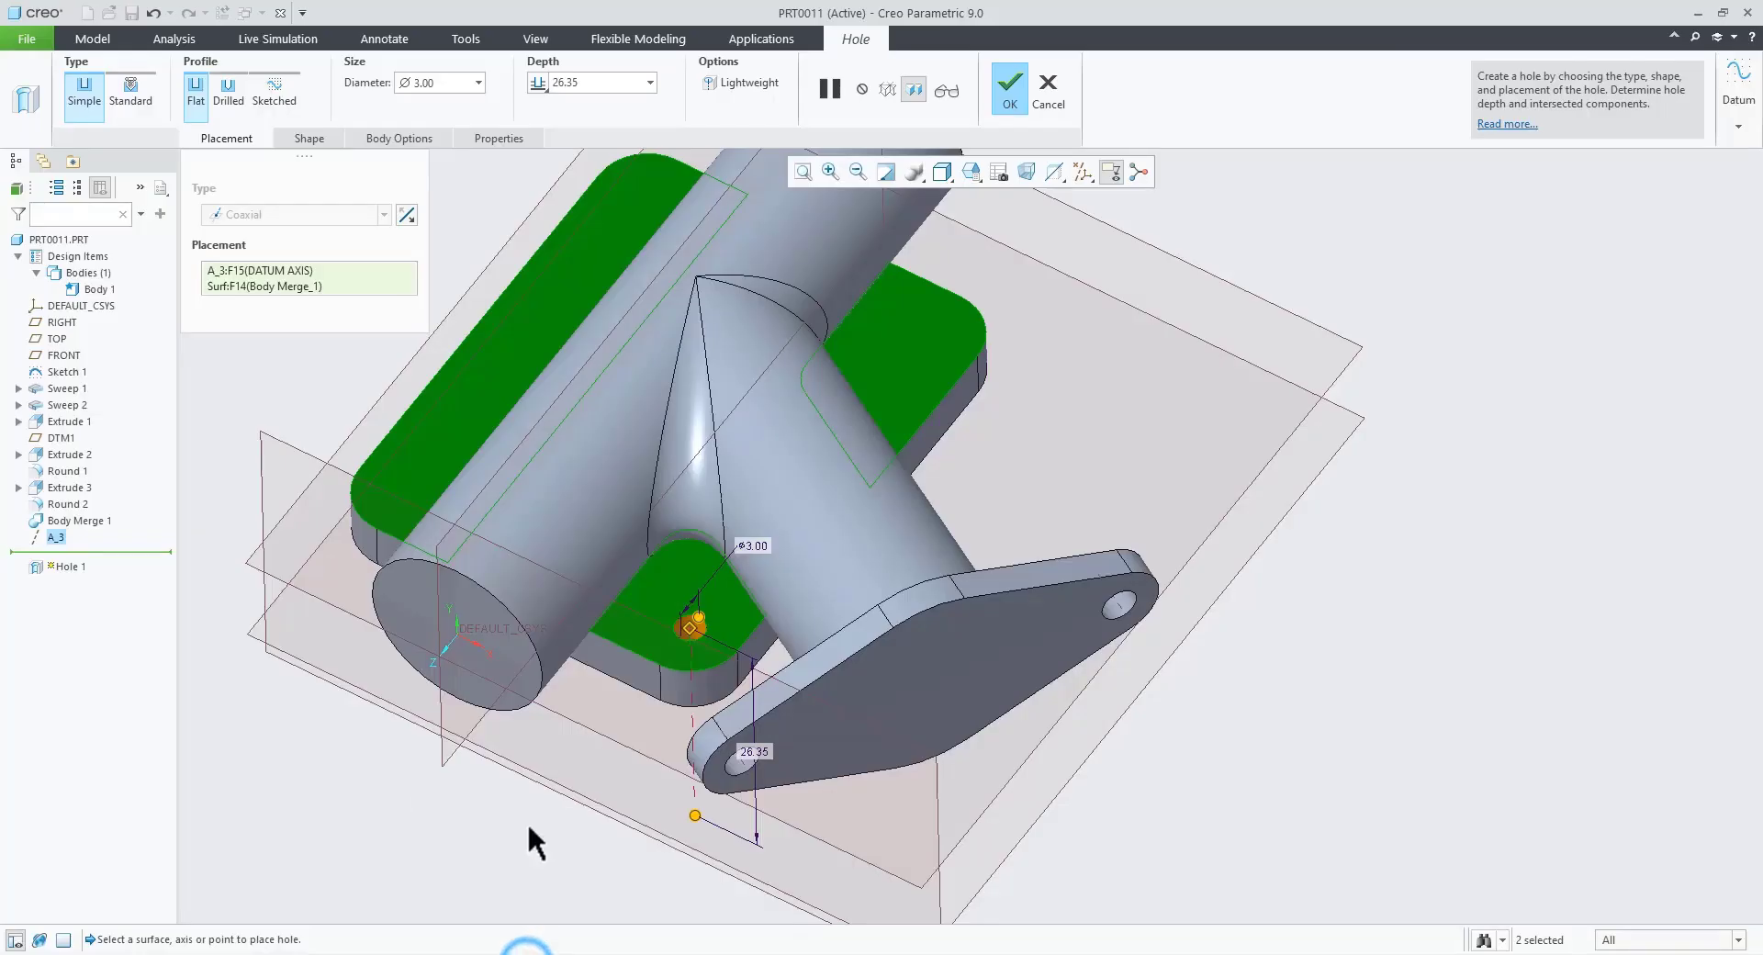
# Step: Give the hole a drilled profile with a counterbore of 6 mm diameter and 2 mm depth
pyautogui.click(219, 109)
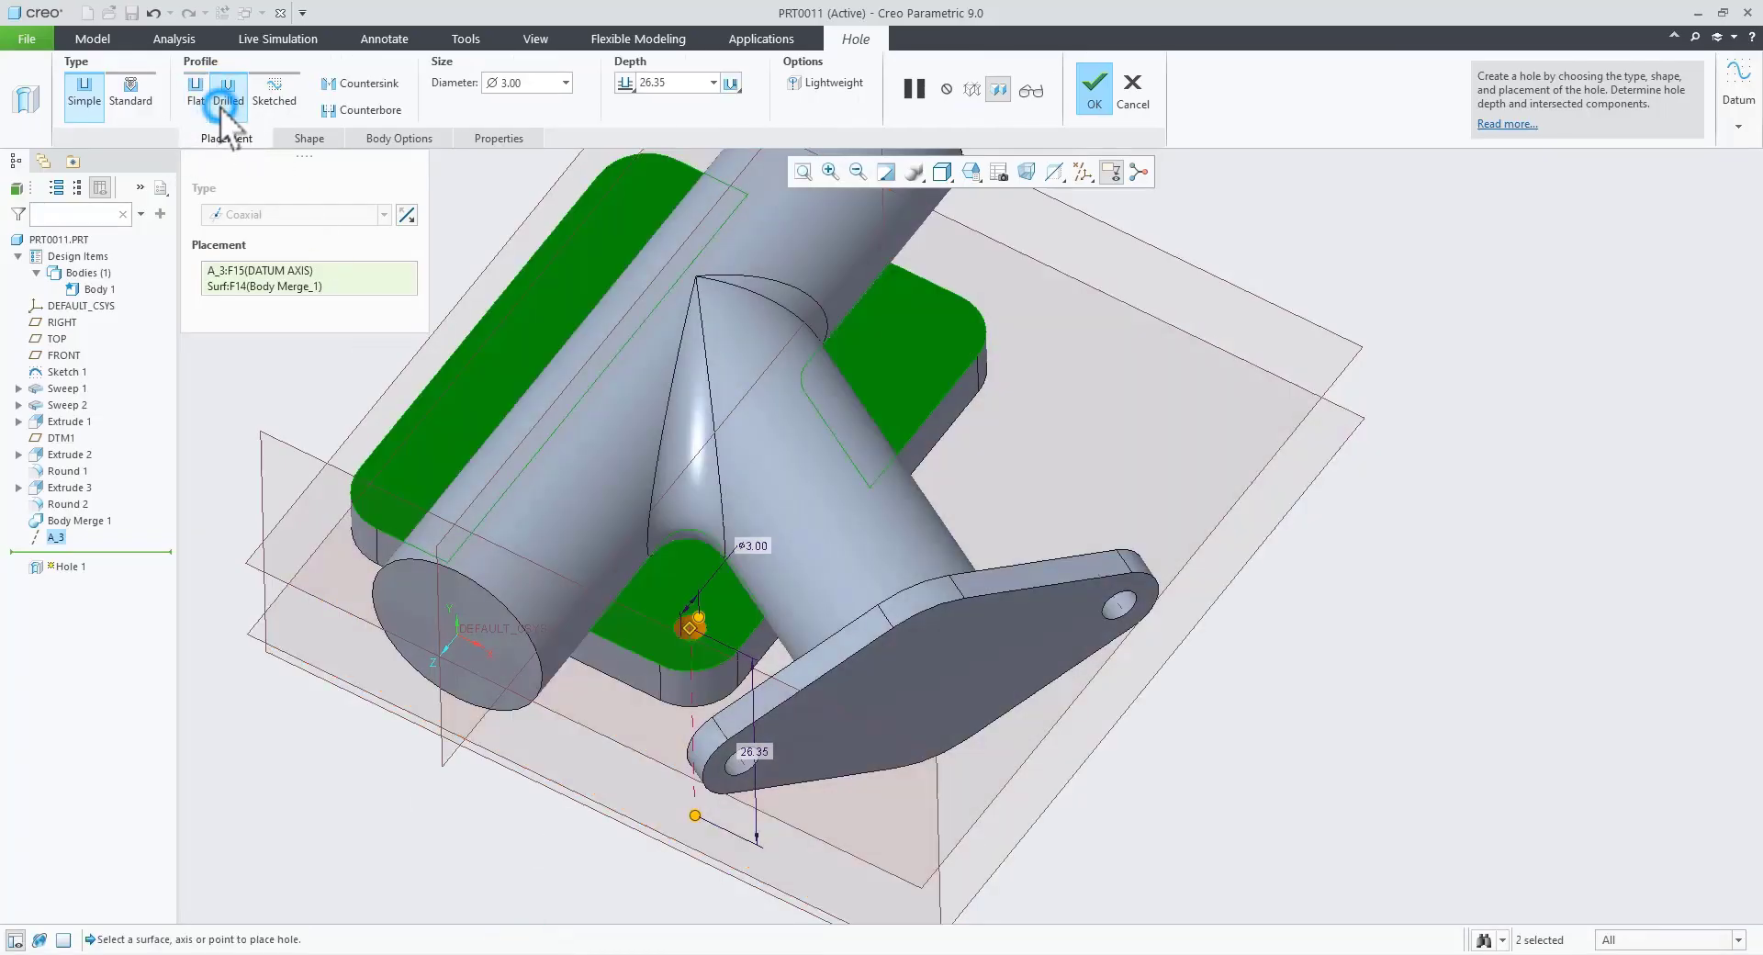
pyautogui.click(355, 107)
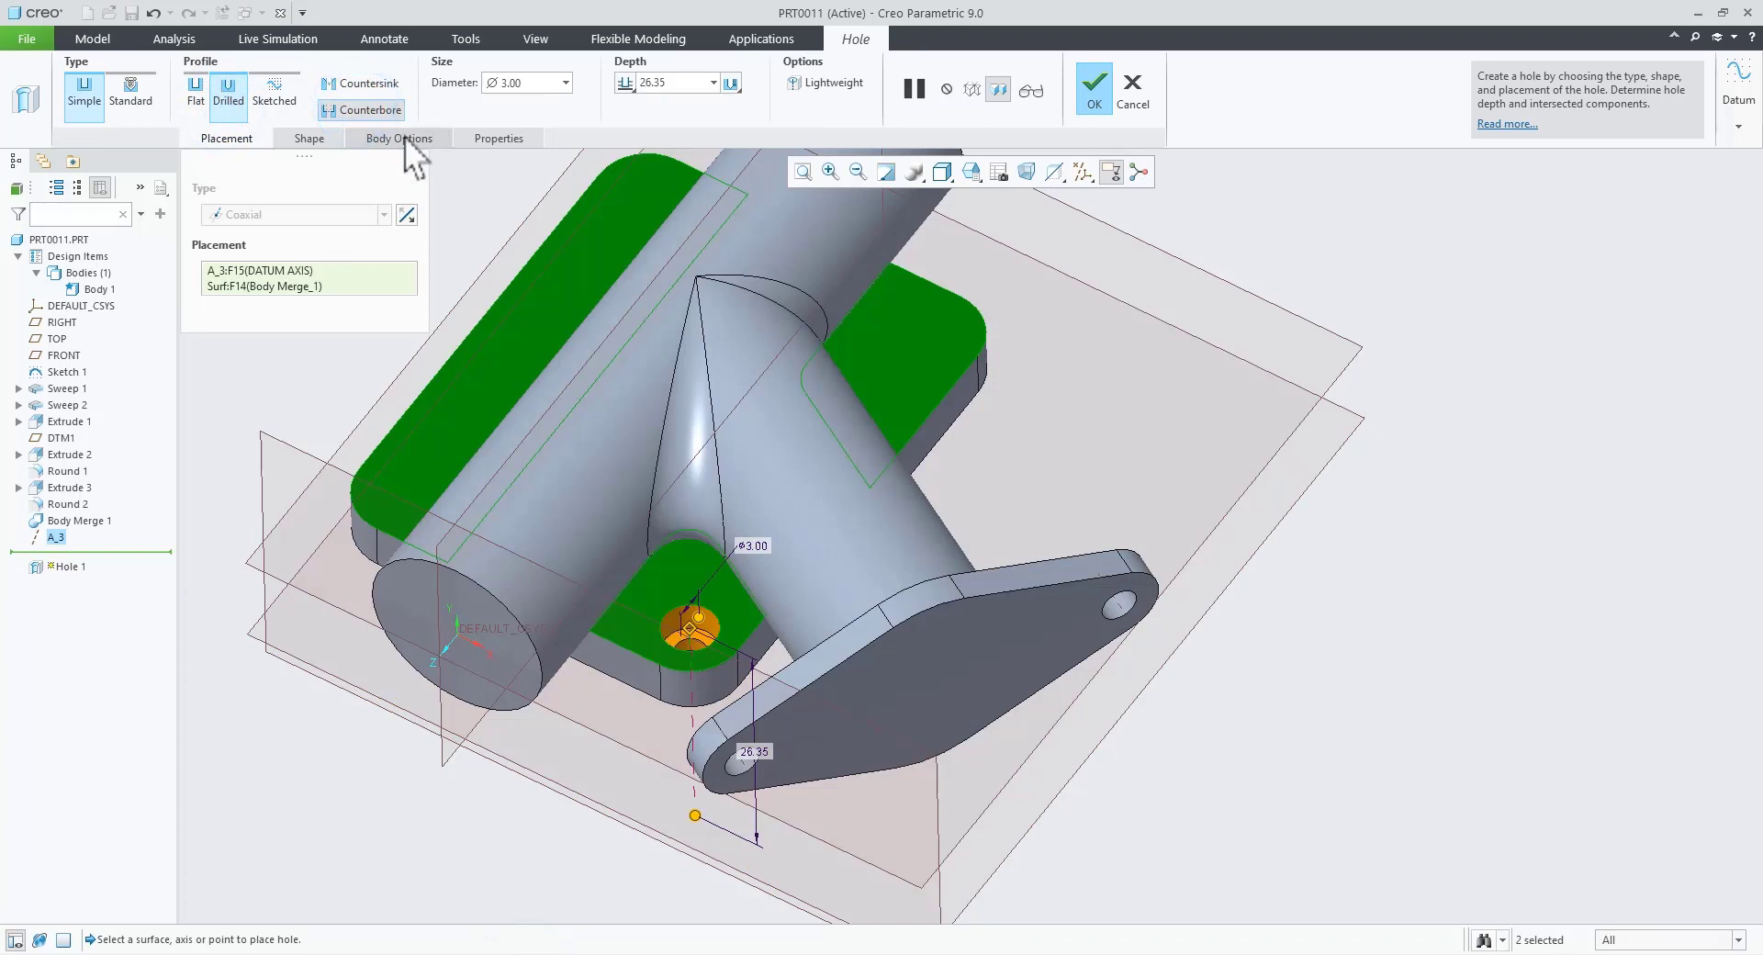
pyautogui.click(310, 138)
pyautogui.write('6')
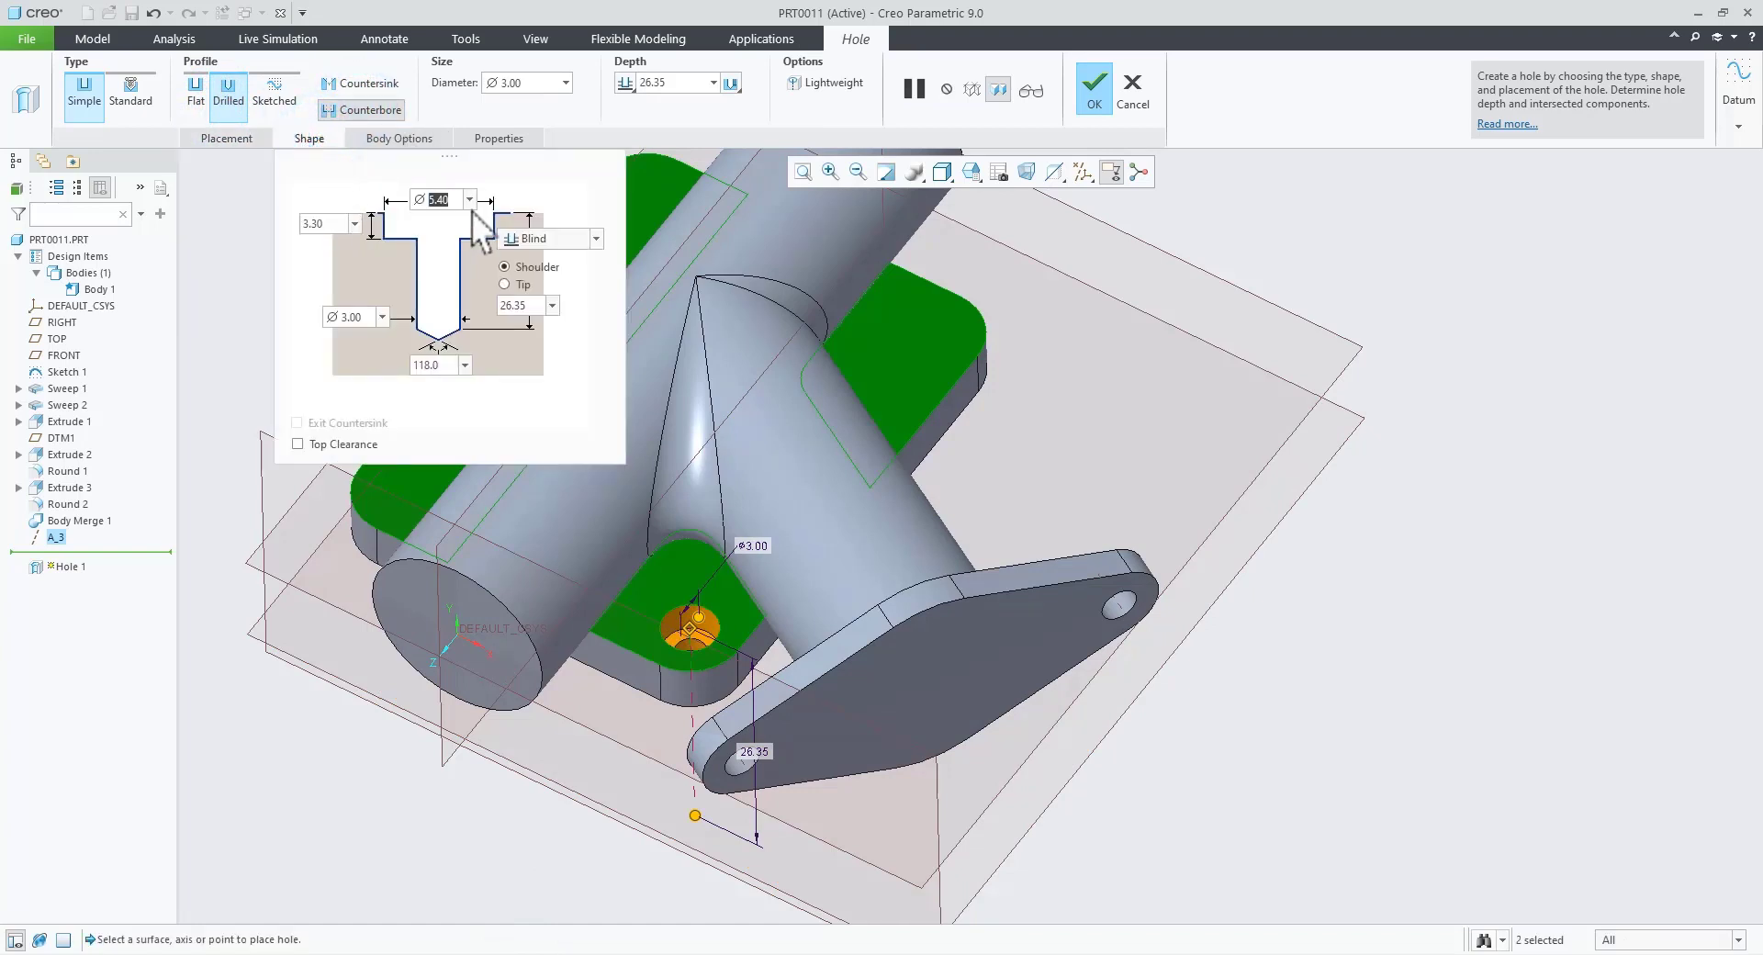
pyautogui.press('Return')
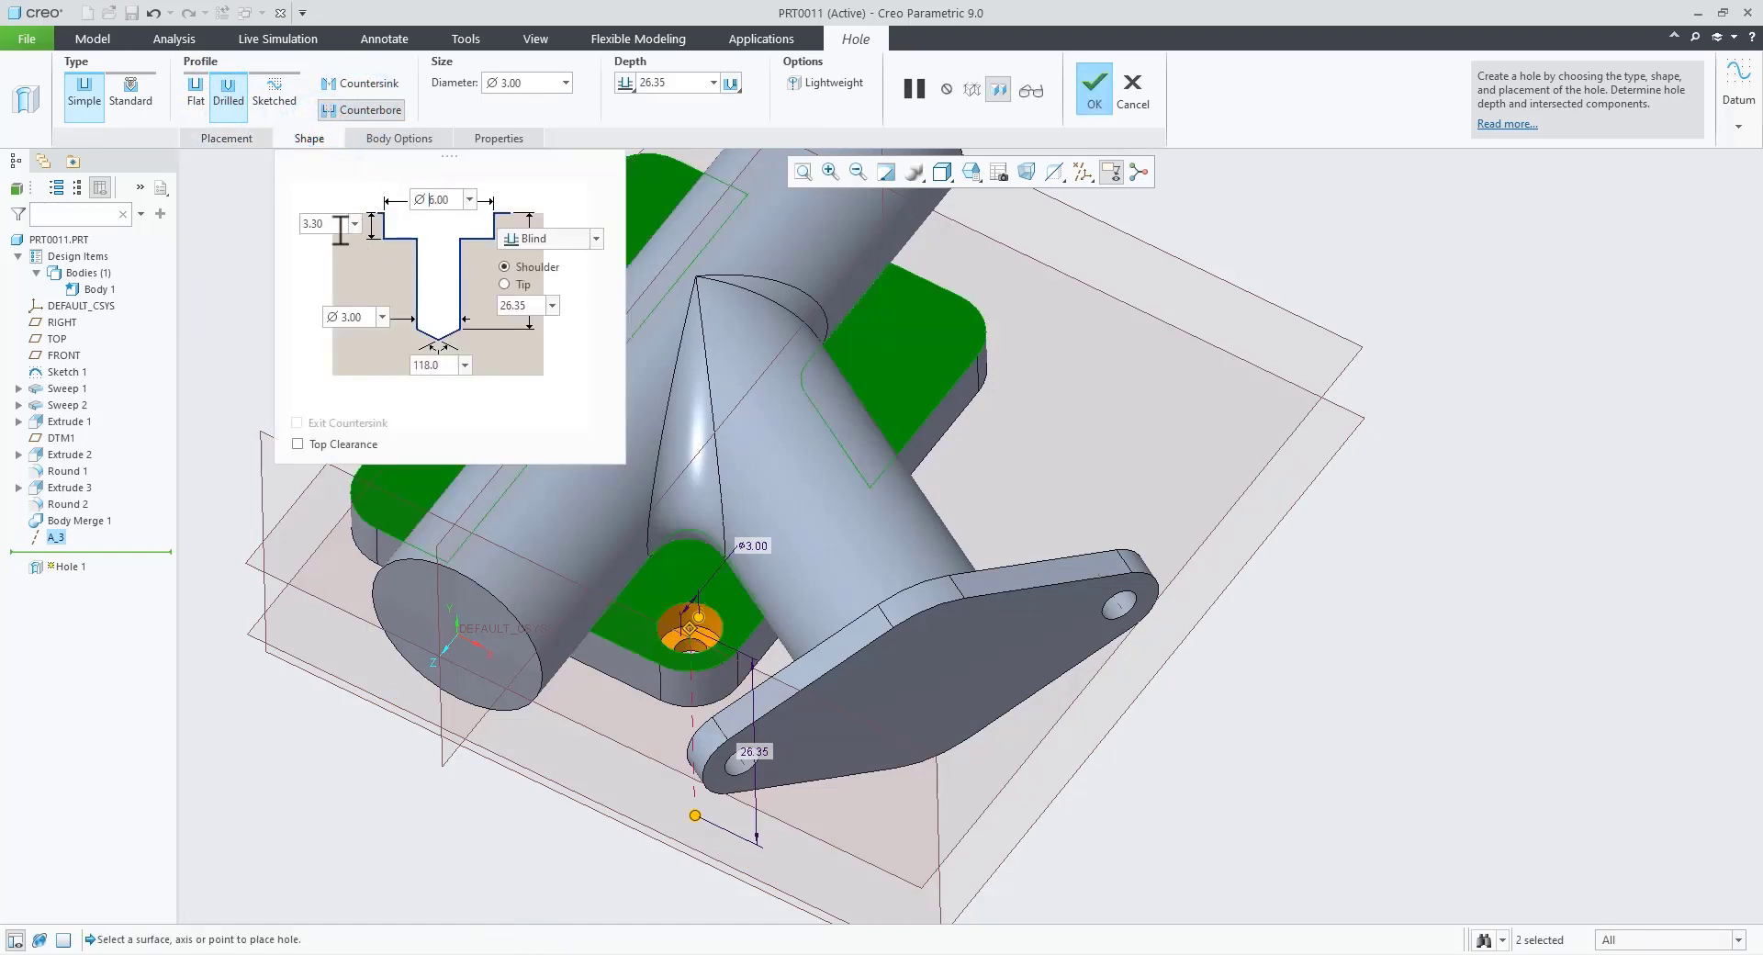
pyautogui.write('2')
pyautogui.press('Return')
# Step: Set the depth of the 3 mm drilled section to To Next and complete the counterbored hole
pyautogui.doubleClick(349, 316)
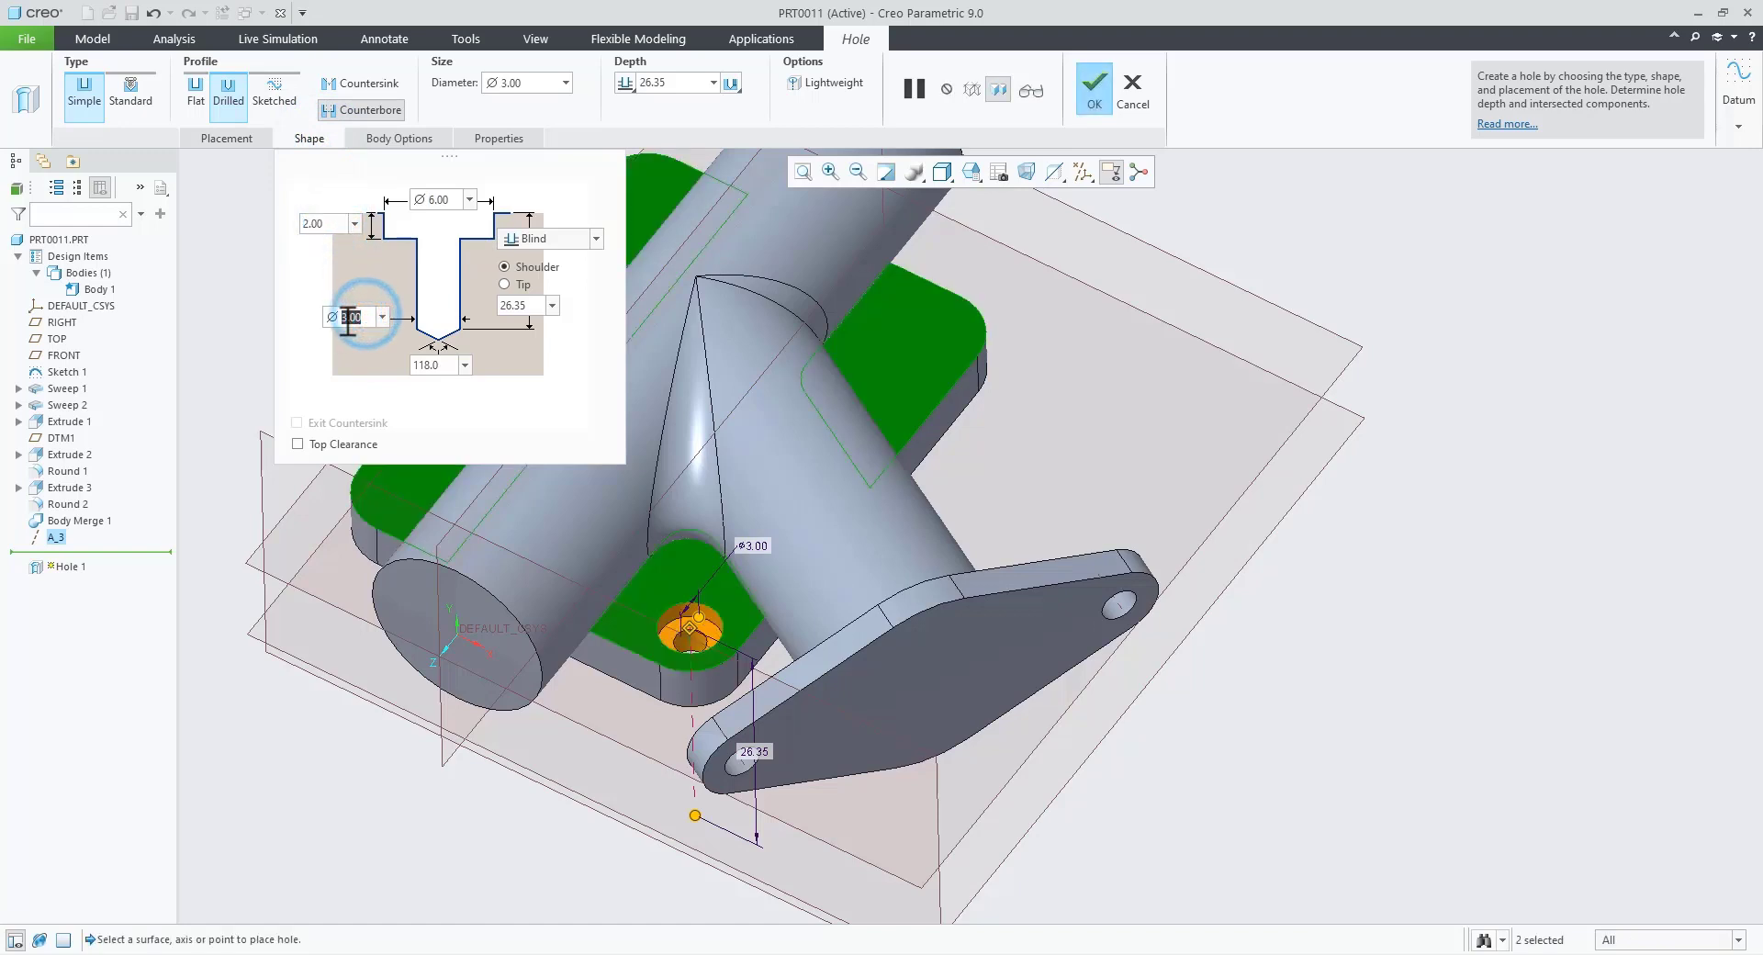
pyautogui.click(556, 238)
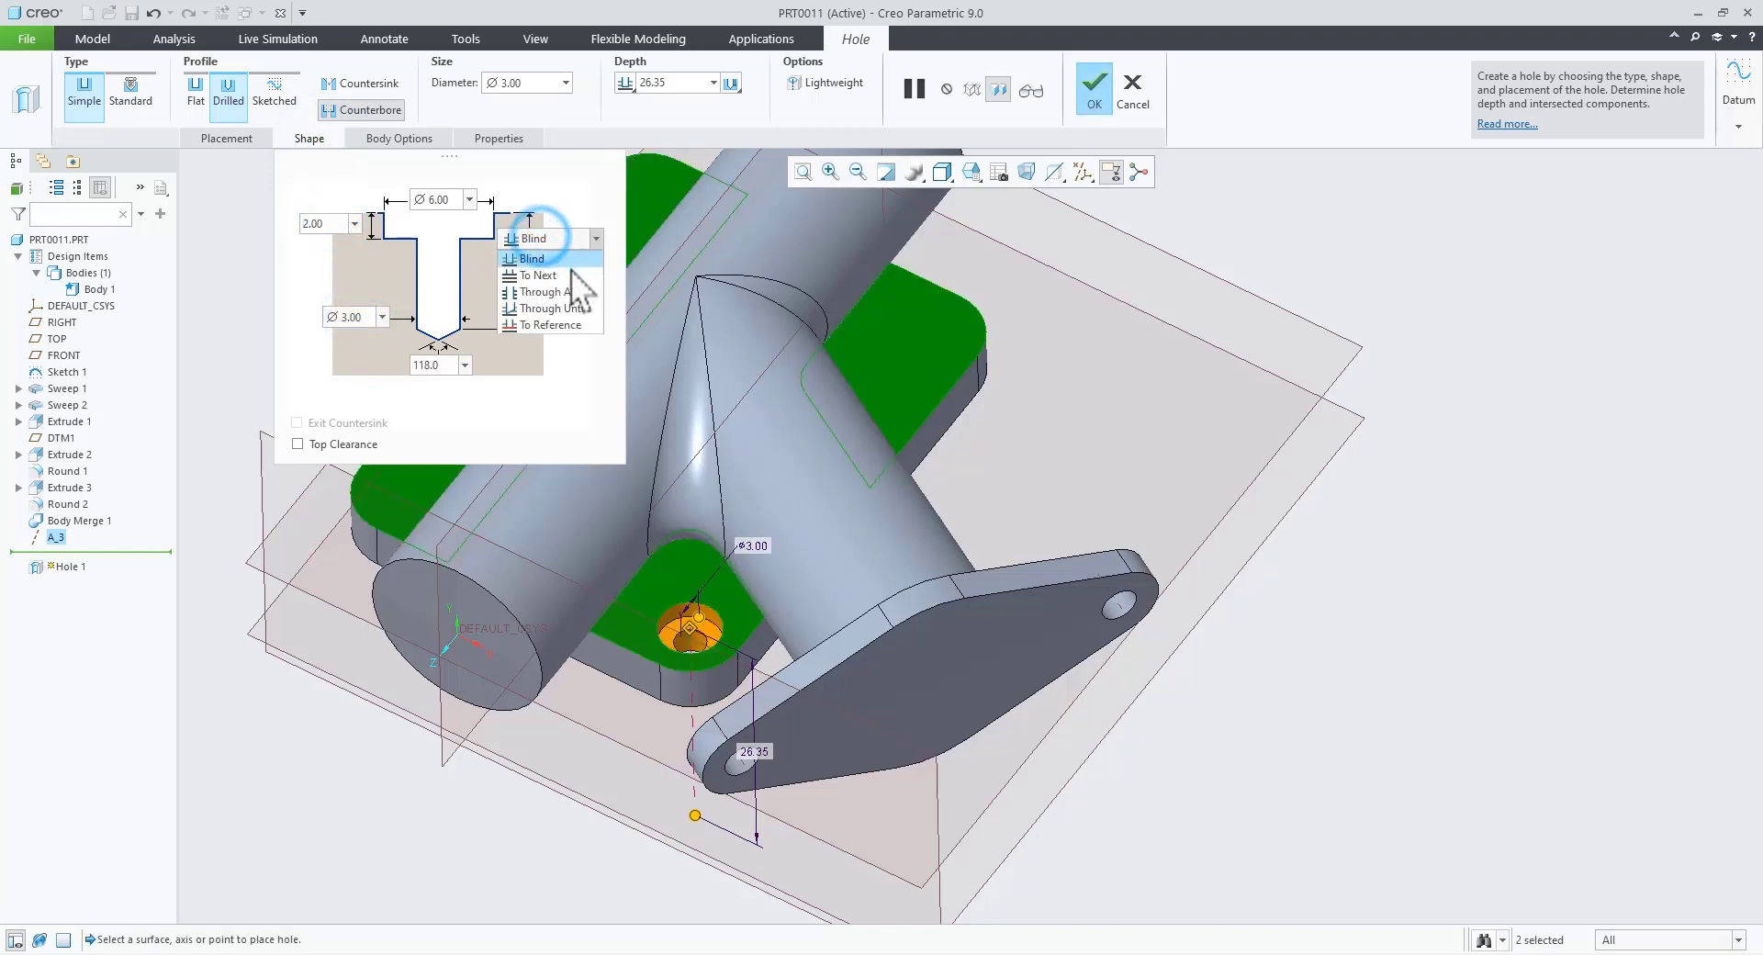
pyautogui.click(571, 270)
pyautogui.click(1098, 91)
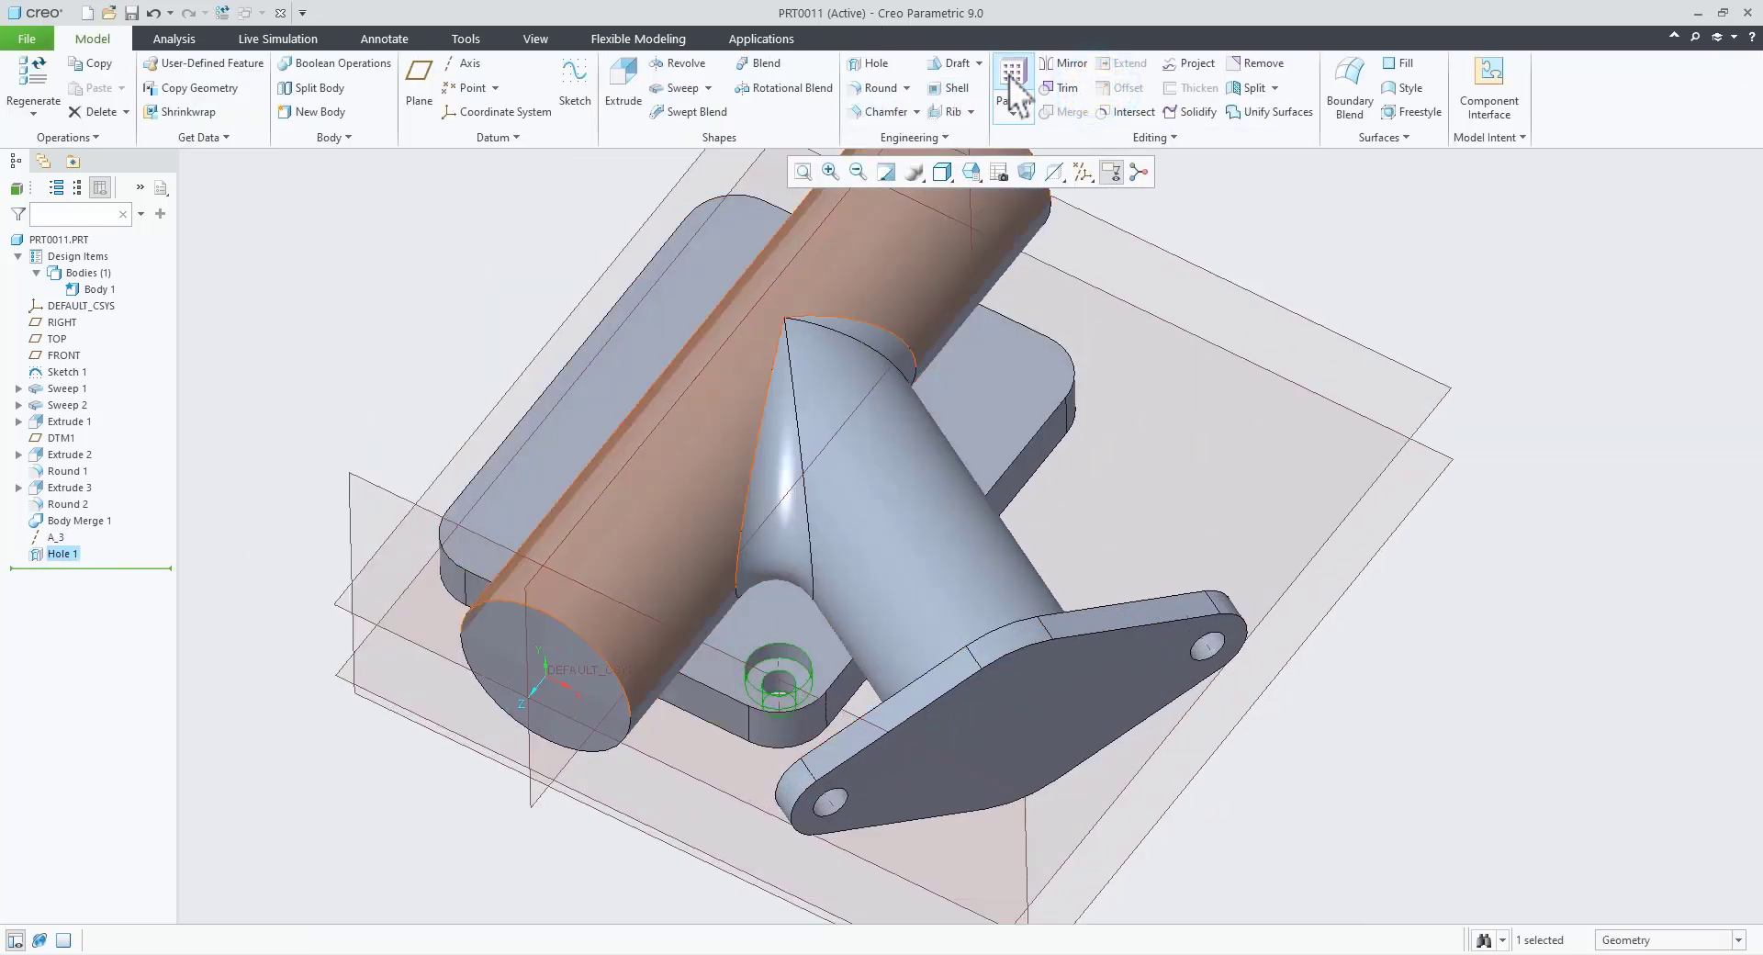
# Step: Set up a direction pattern of the counterbored hole along the base plate's long edge with 2 members spaced 40 mm
pyautogui.click(1014, 77)
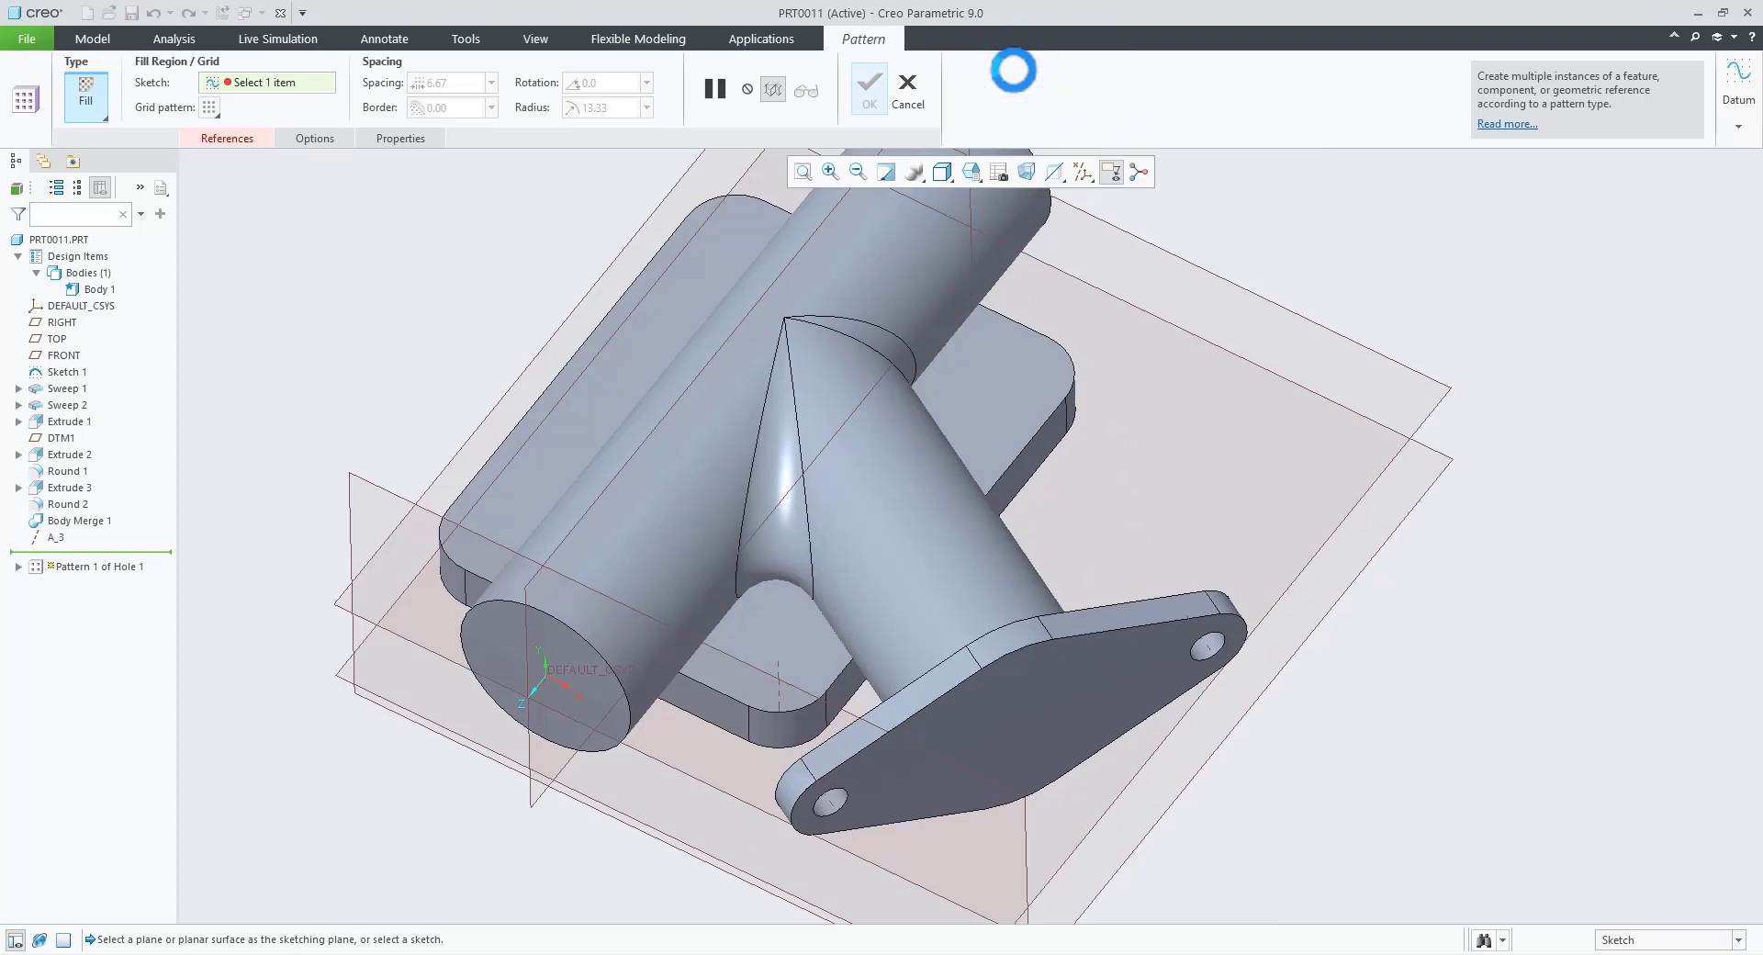
pyautogui.click(86, 95)
pyautogui.click(112, 162)
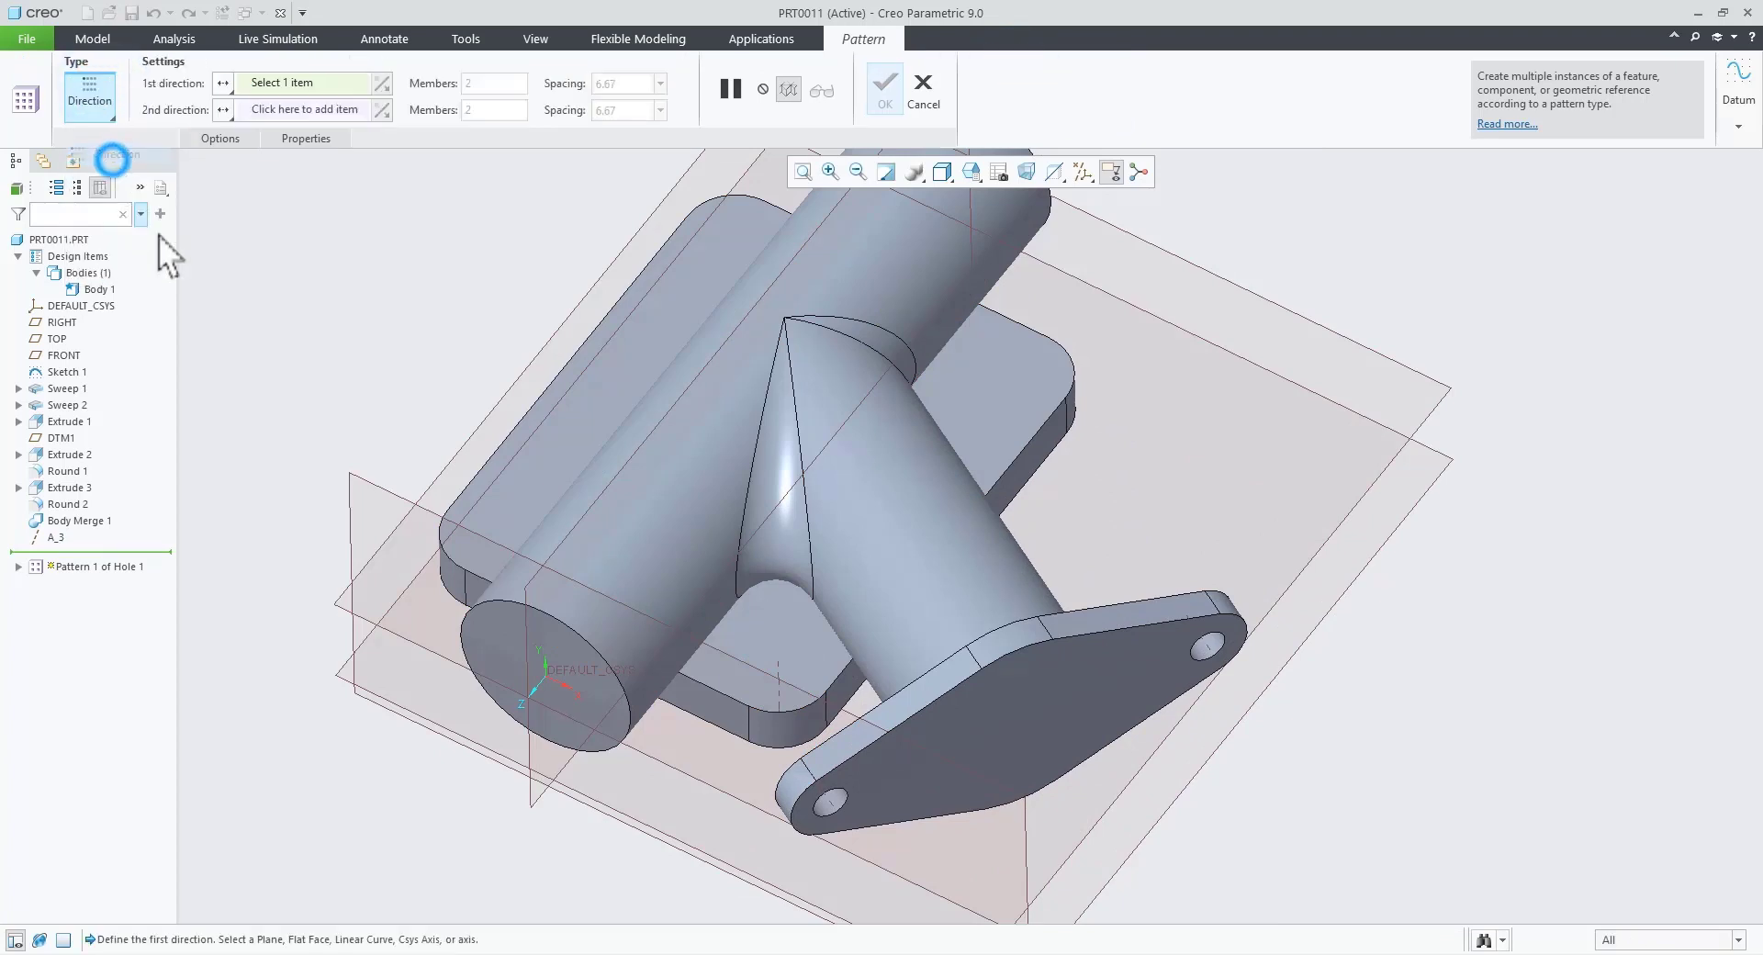
pyautogui.click(1014, 456)
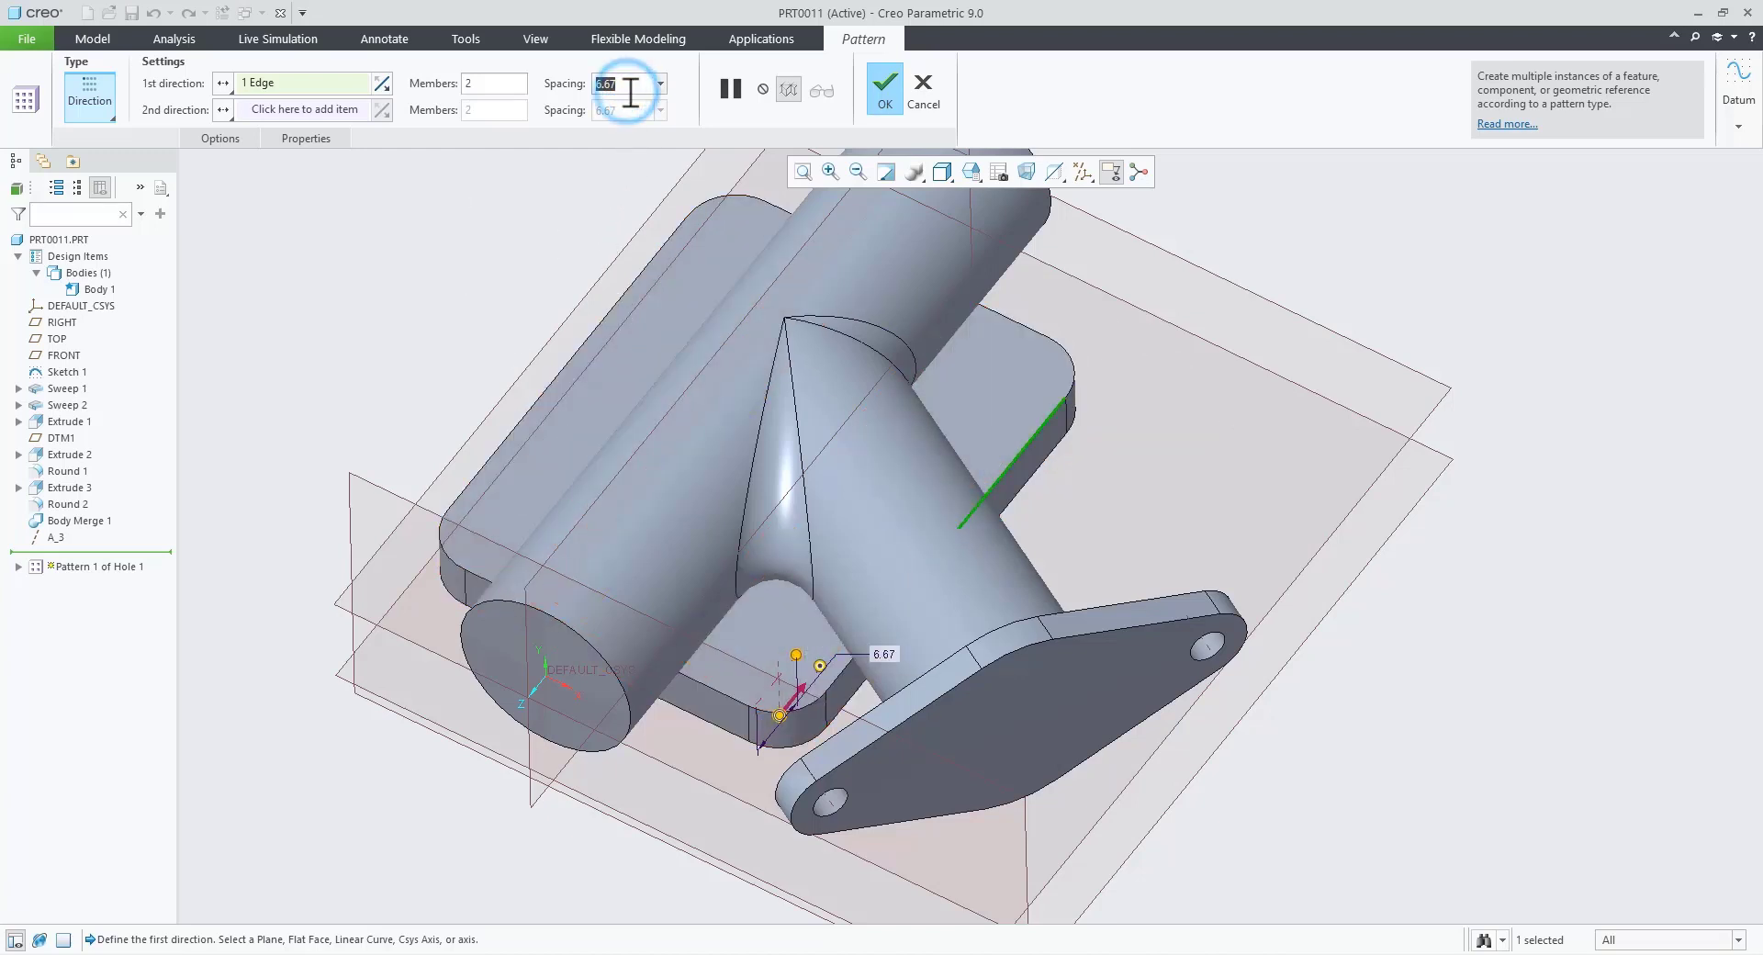
pyautogui.write('40')
pyautogui.press('Return')
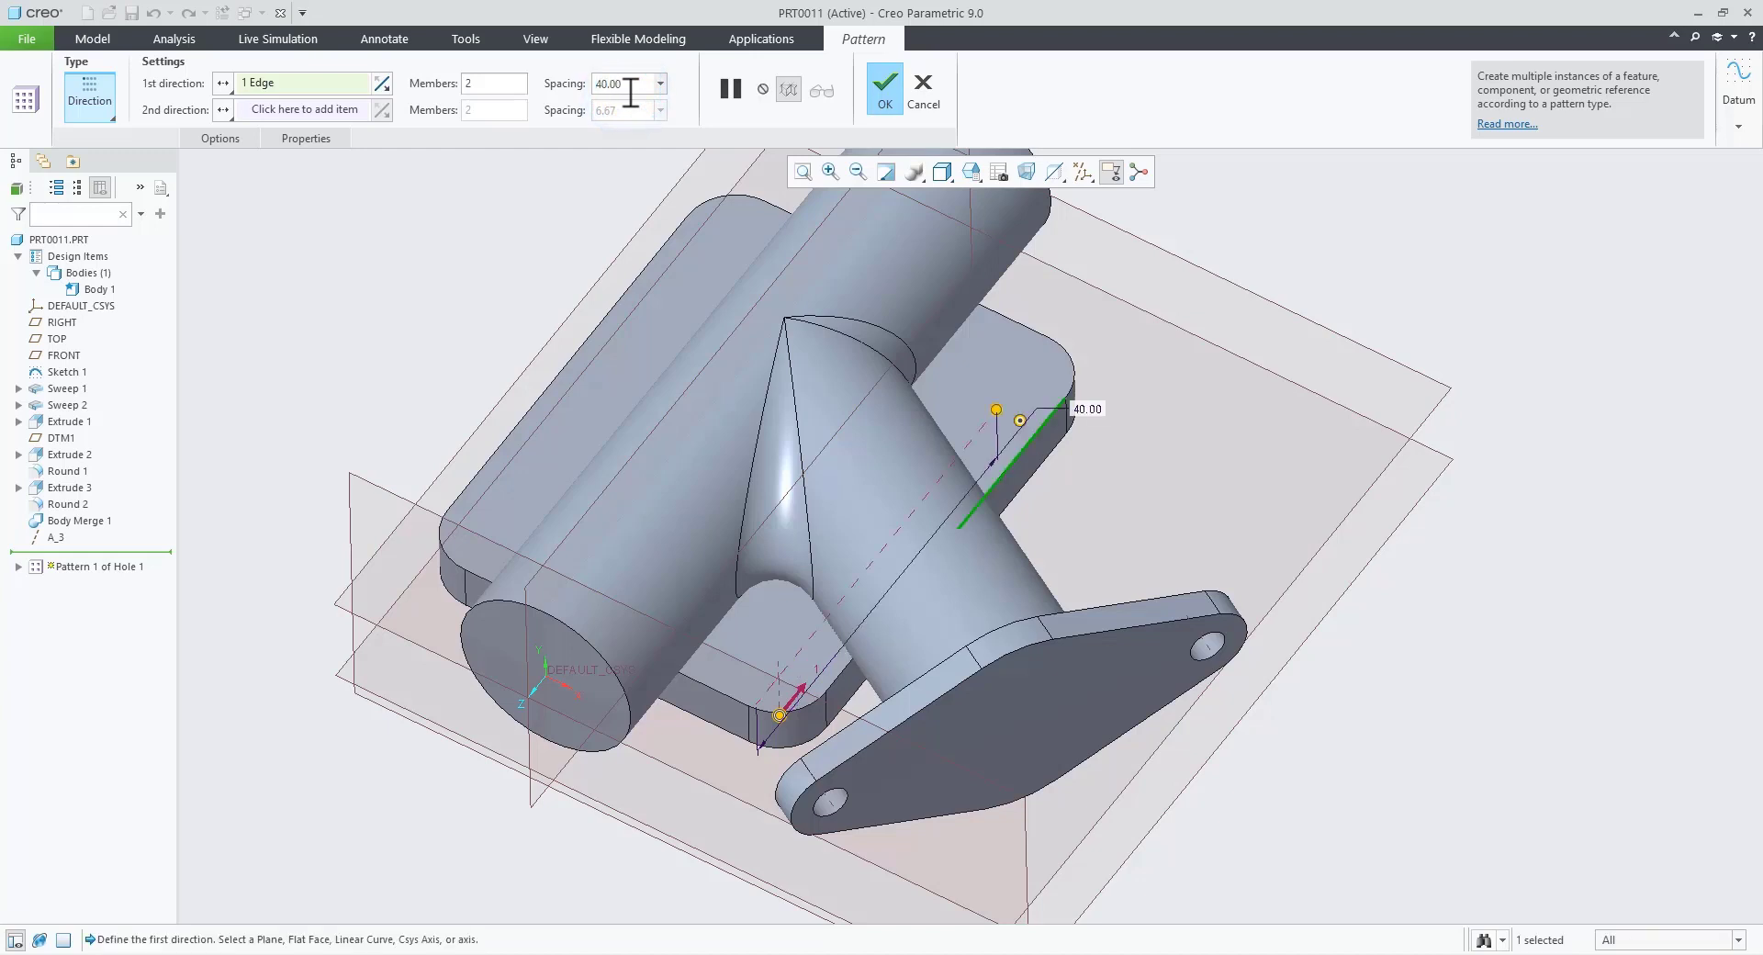
# Step: Add a second pattern direction along the base plate's short edge with 2 members spaced 30 mm inward, and complete the hole pattern
pyautogui.click(286, 108)
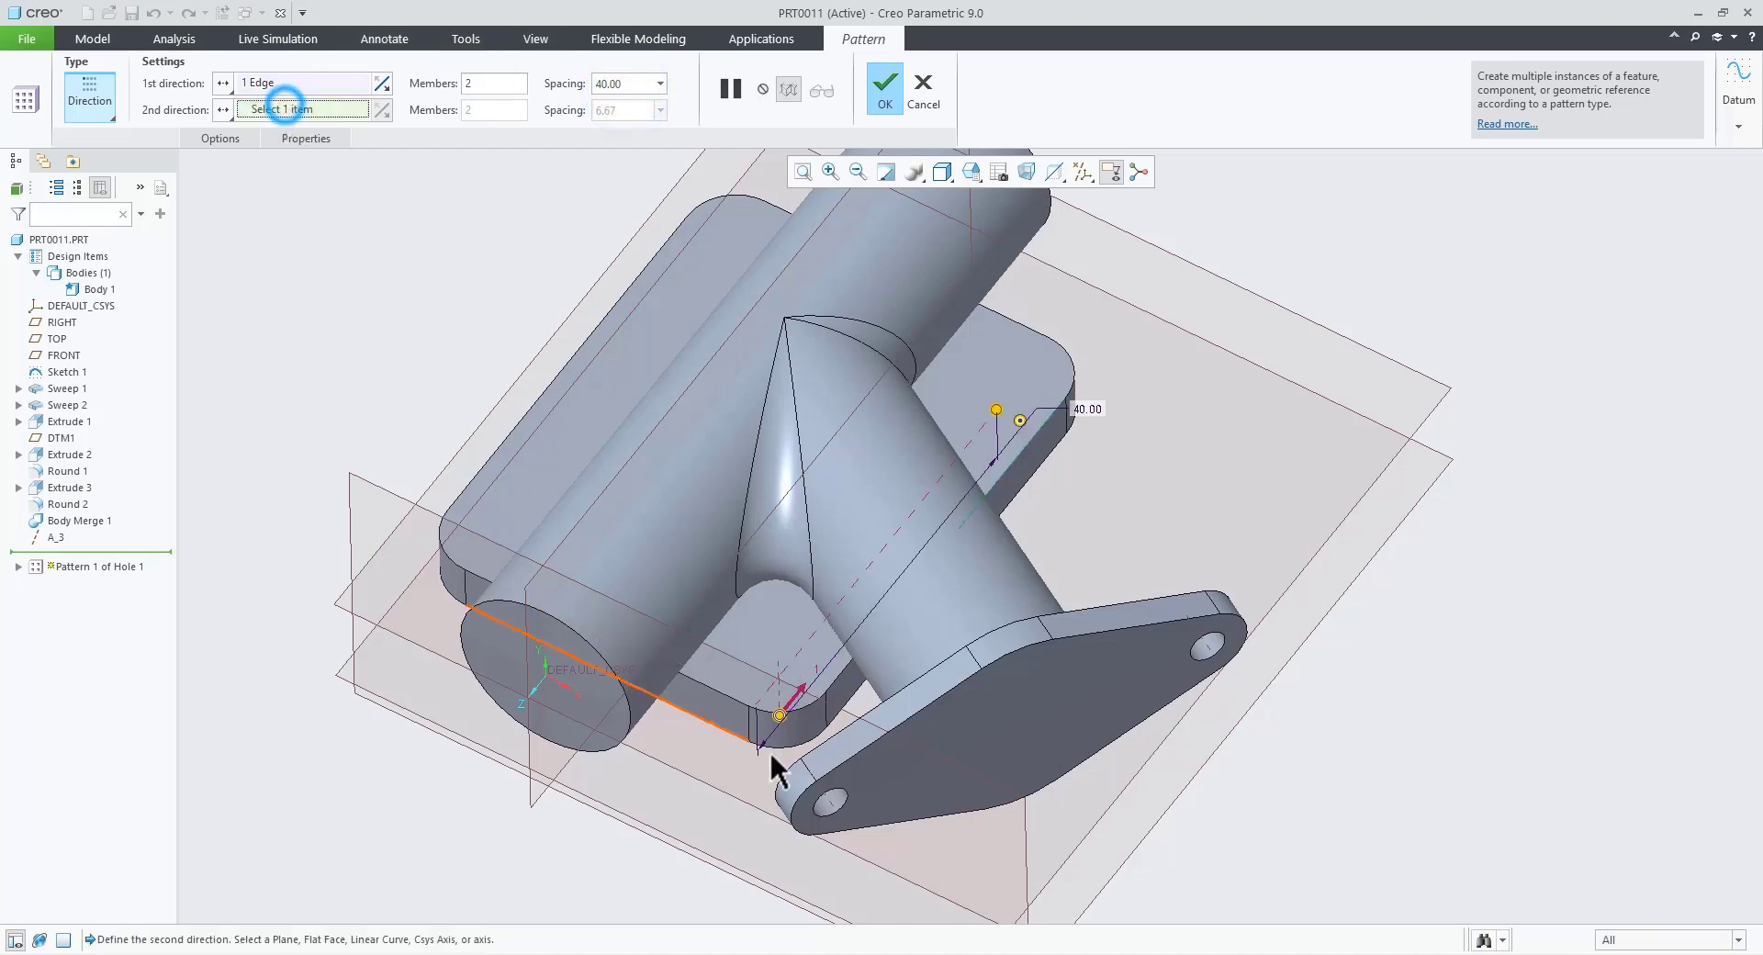
pyautogui.click(723, 696)
pyautogui.click(389, 116)
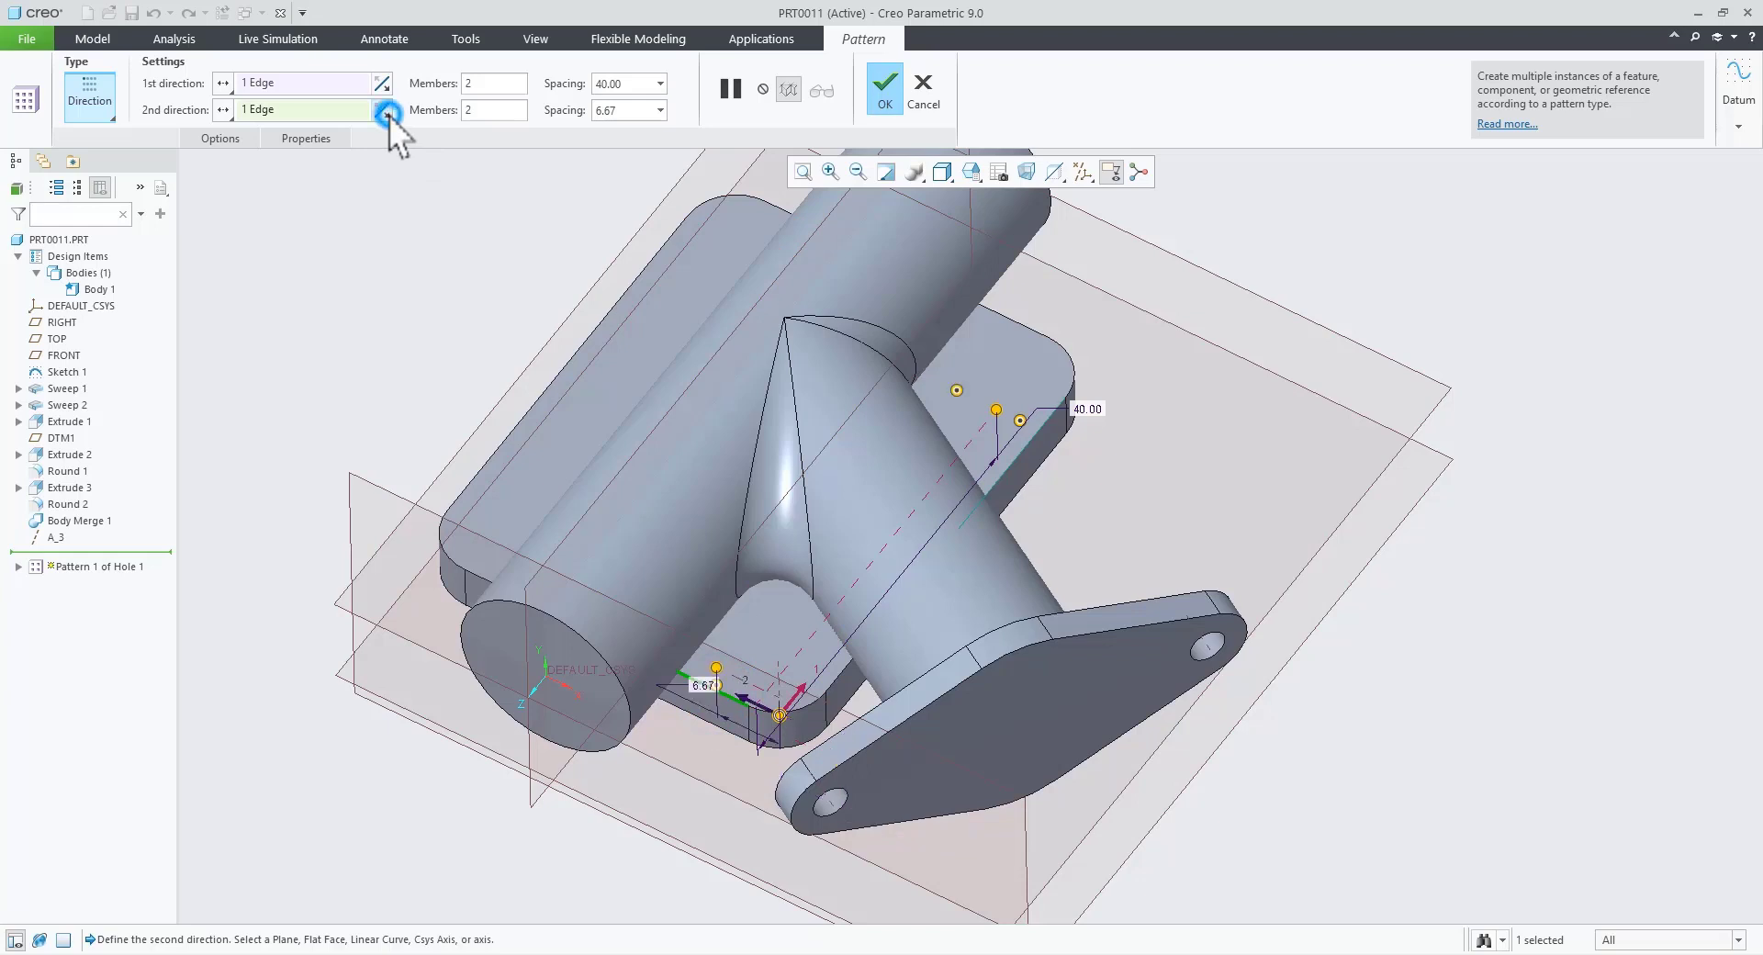
pyautogui.click(616, 110)
pyautogui.write('30')
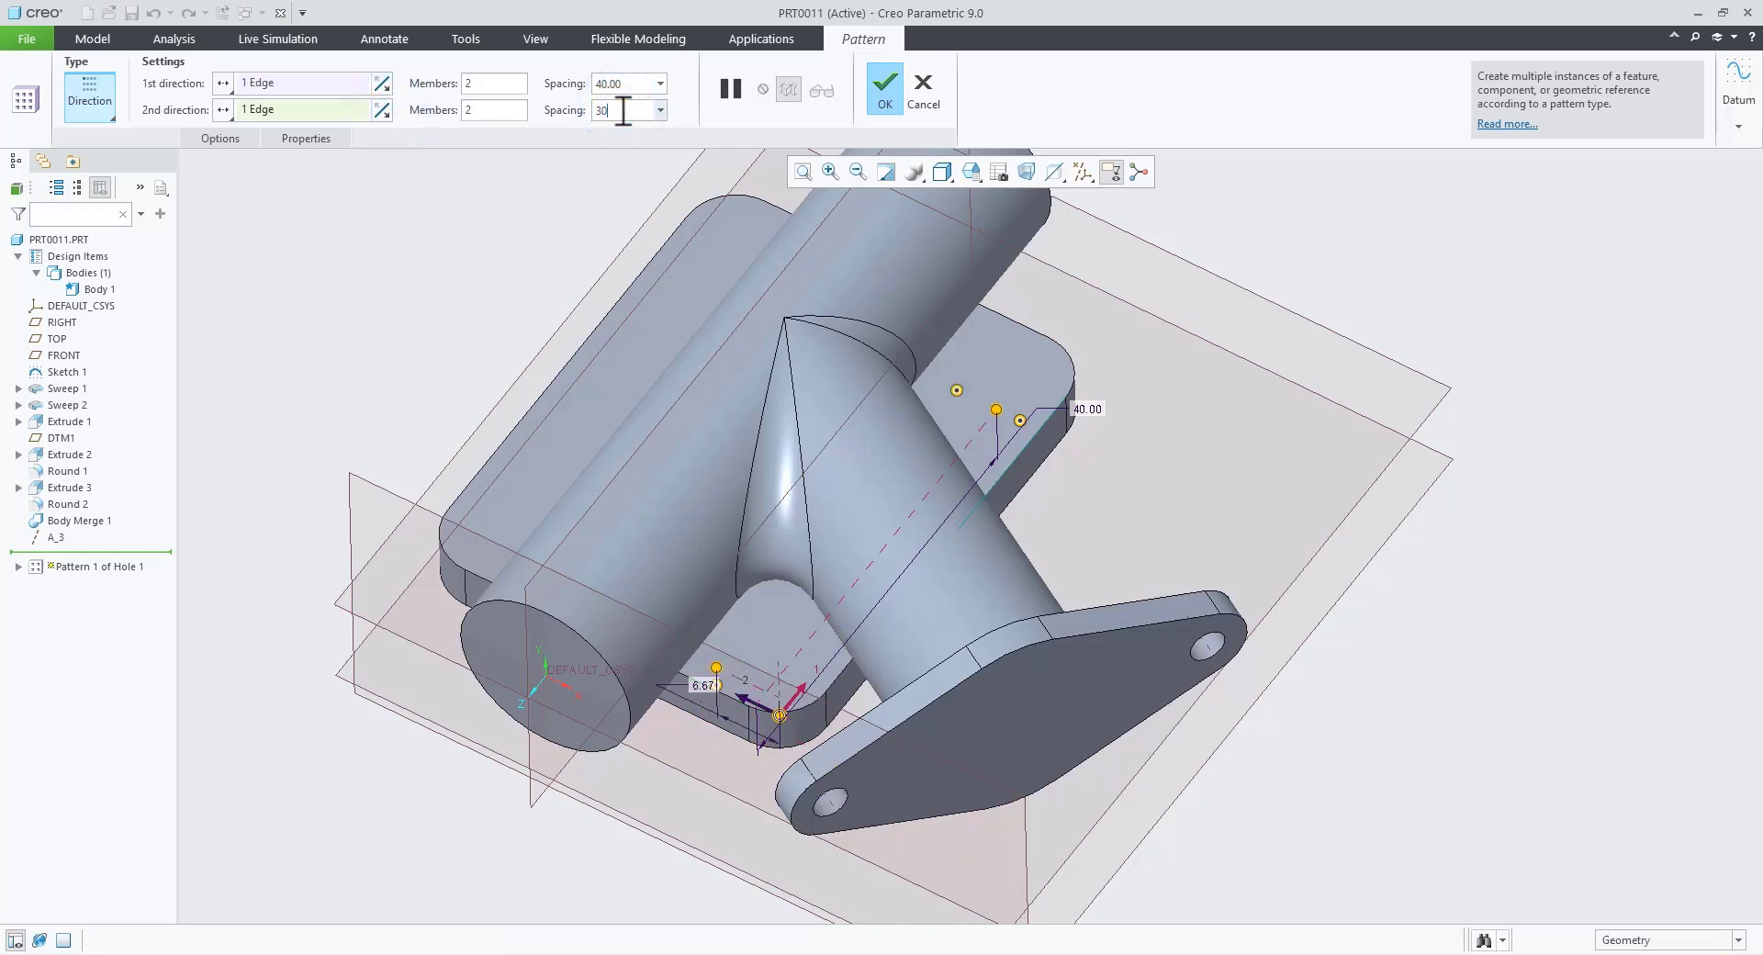
pyautogui.press('Return')
pyautogui.click(884, 92)
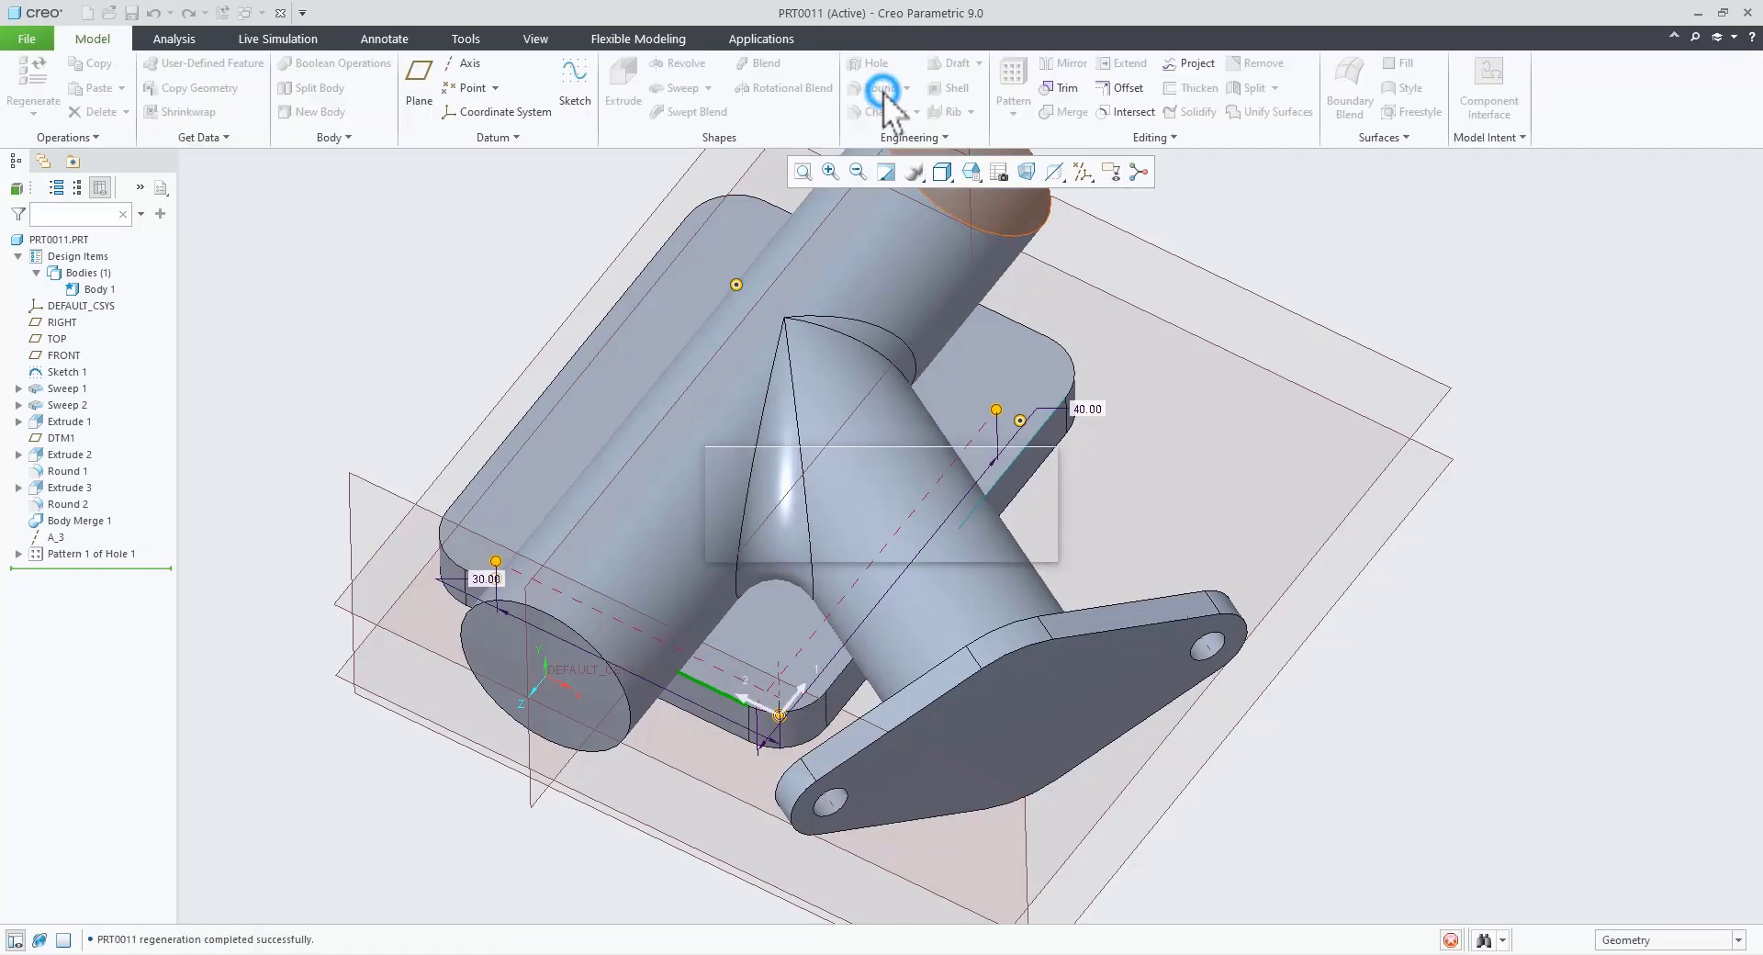
# Step: Inspect the patterned holes and examine the main pipe's bore dimensions in section A-A of the reference drawing Lecture 08.jpg
pyautogui.scroll(-4, 1142, 464)
pyautogui.scroll(3, 1114, 622)
pyautogui.moveTo(1114, 622)
pyautogui.mouseDown(button='middle')
pyautogui.moveTo(1145, 421)
pyautogui.moveTo(1055, 833)
pyautogui.moveTo(1073, 608)
pyautogui.mouseUp(button='middle')
pyautogui.scroll(-2, 988, 575)
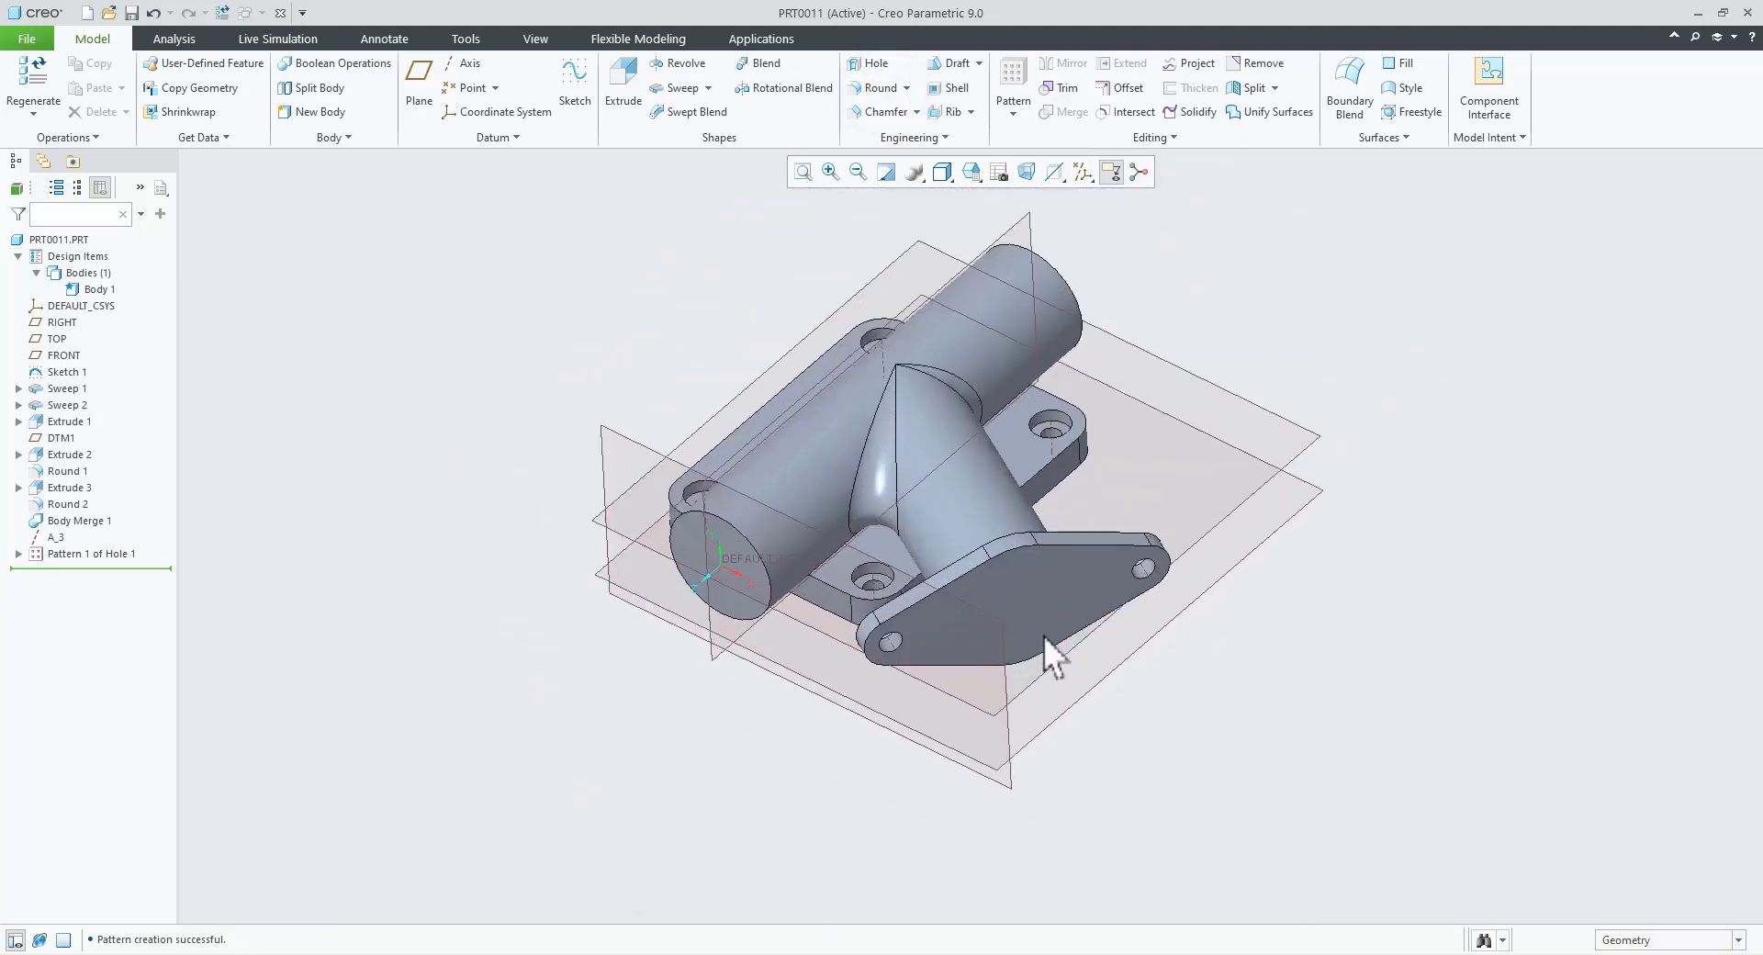
pyautogui.click(889, 953)
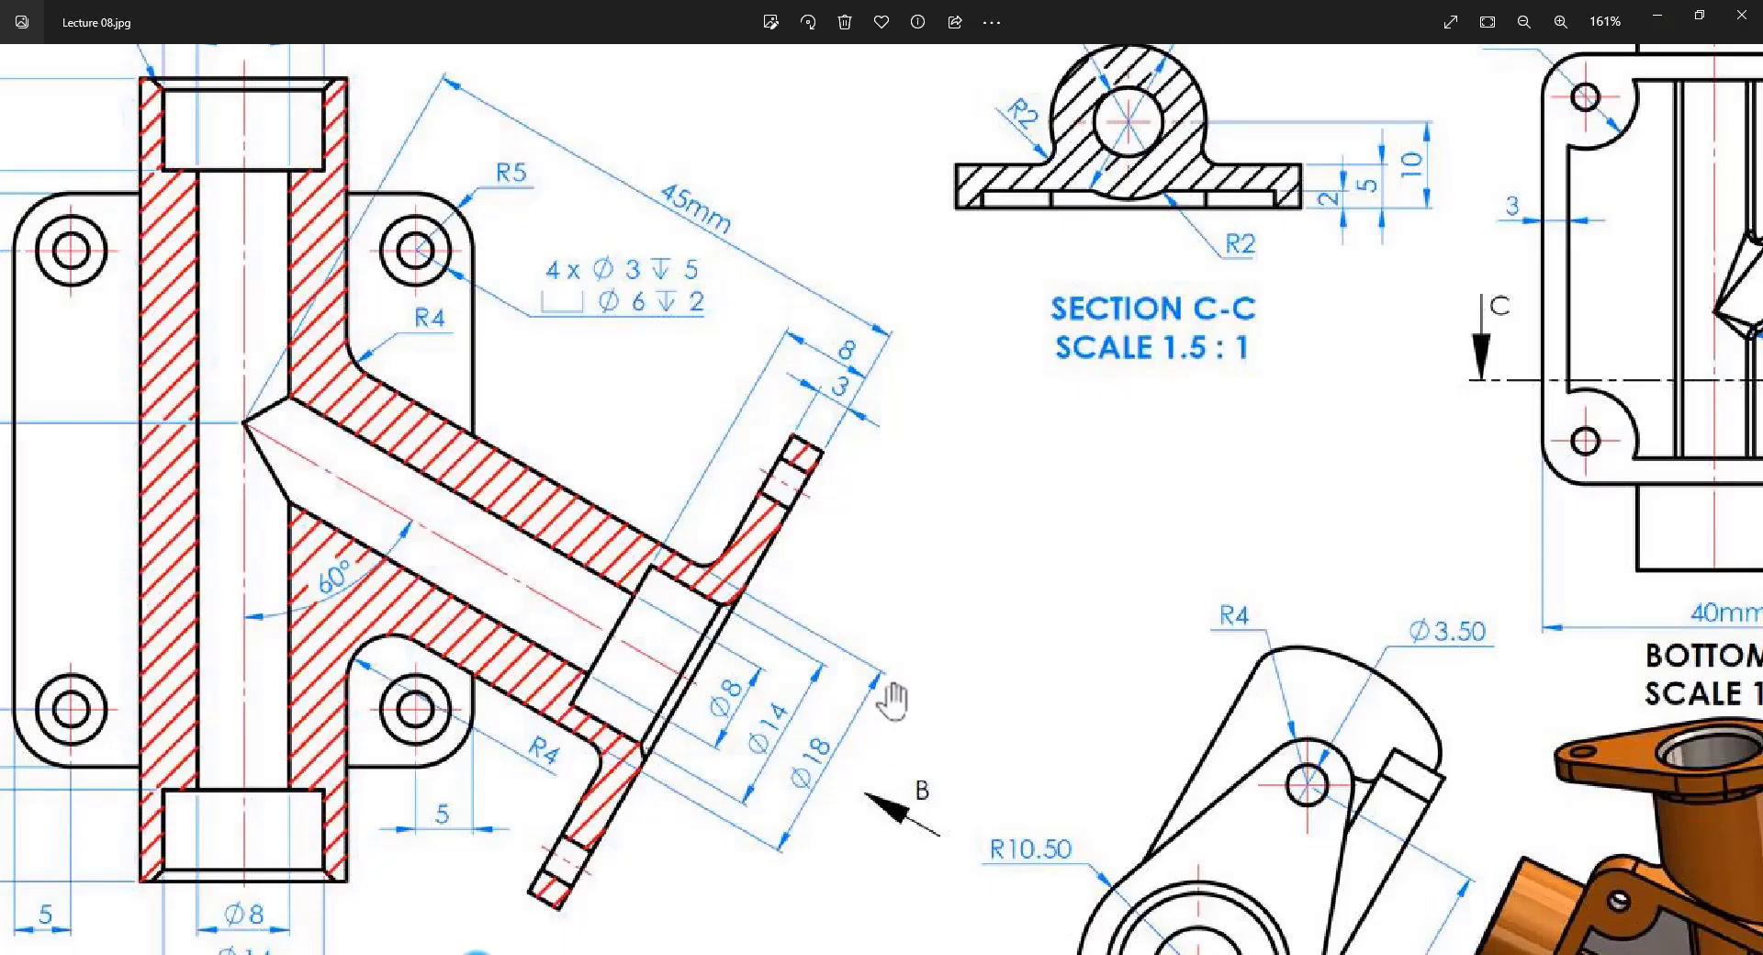
pyautogui.scroll(-4, 891, 701)
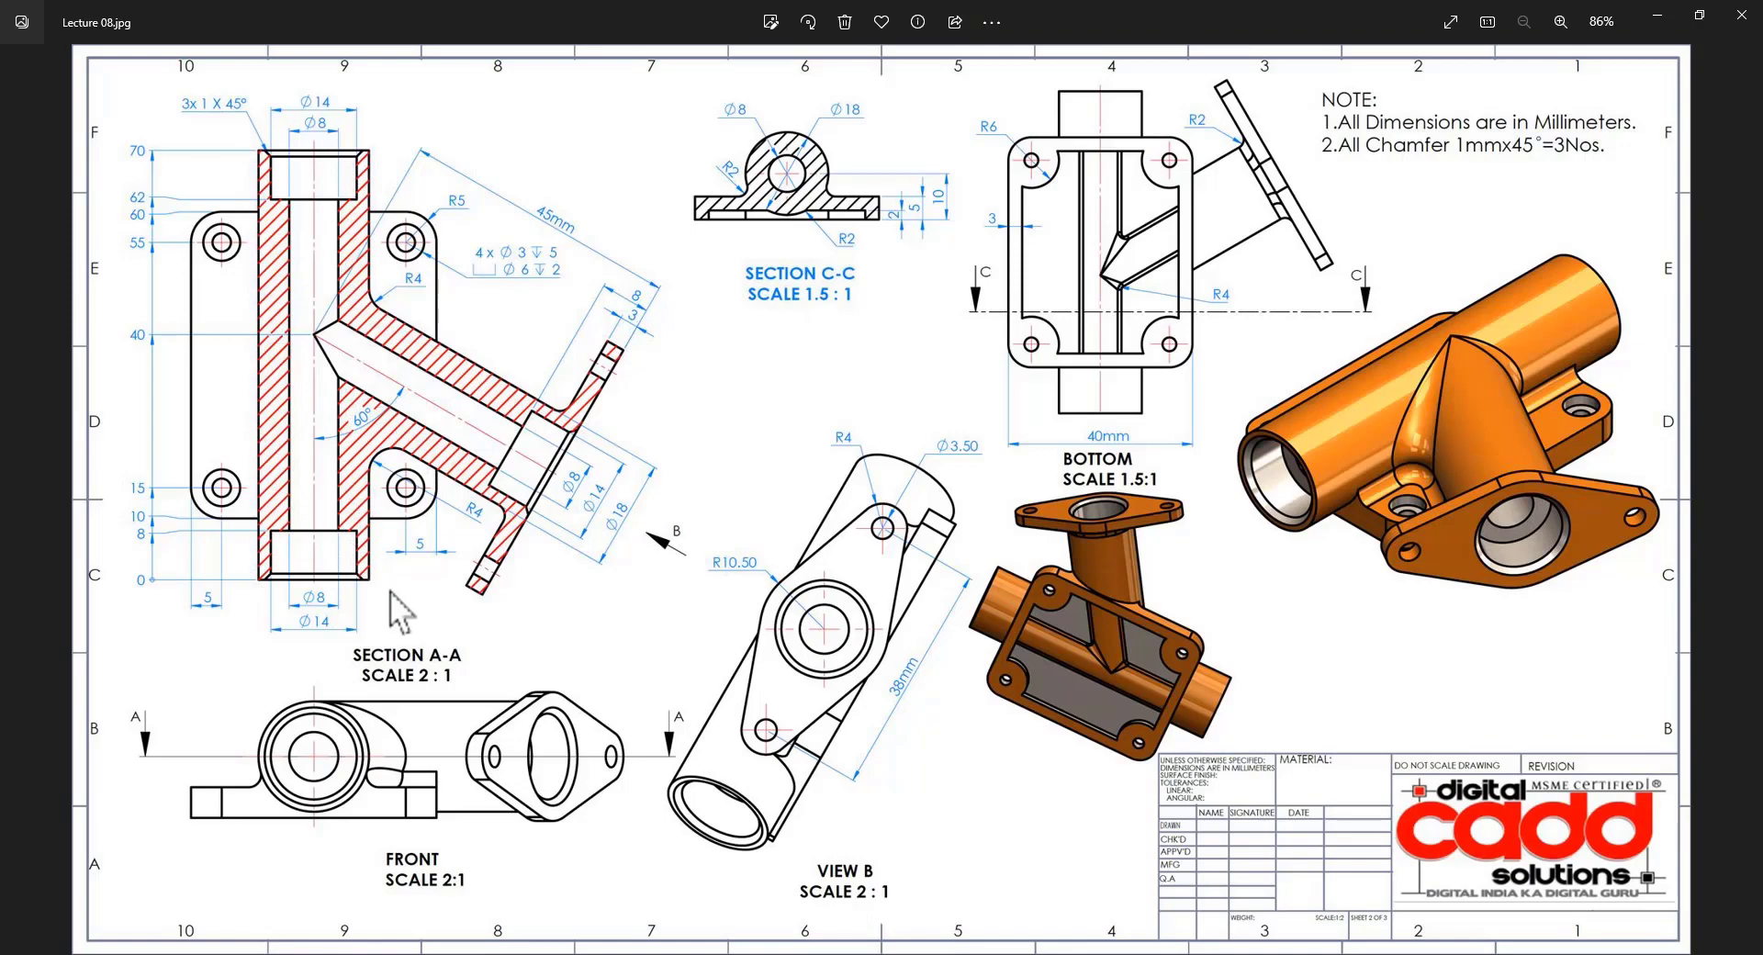
pyautogui.scroll(3, 173, 83)
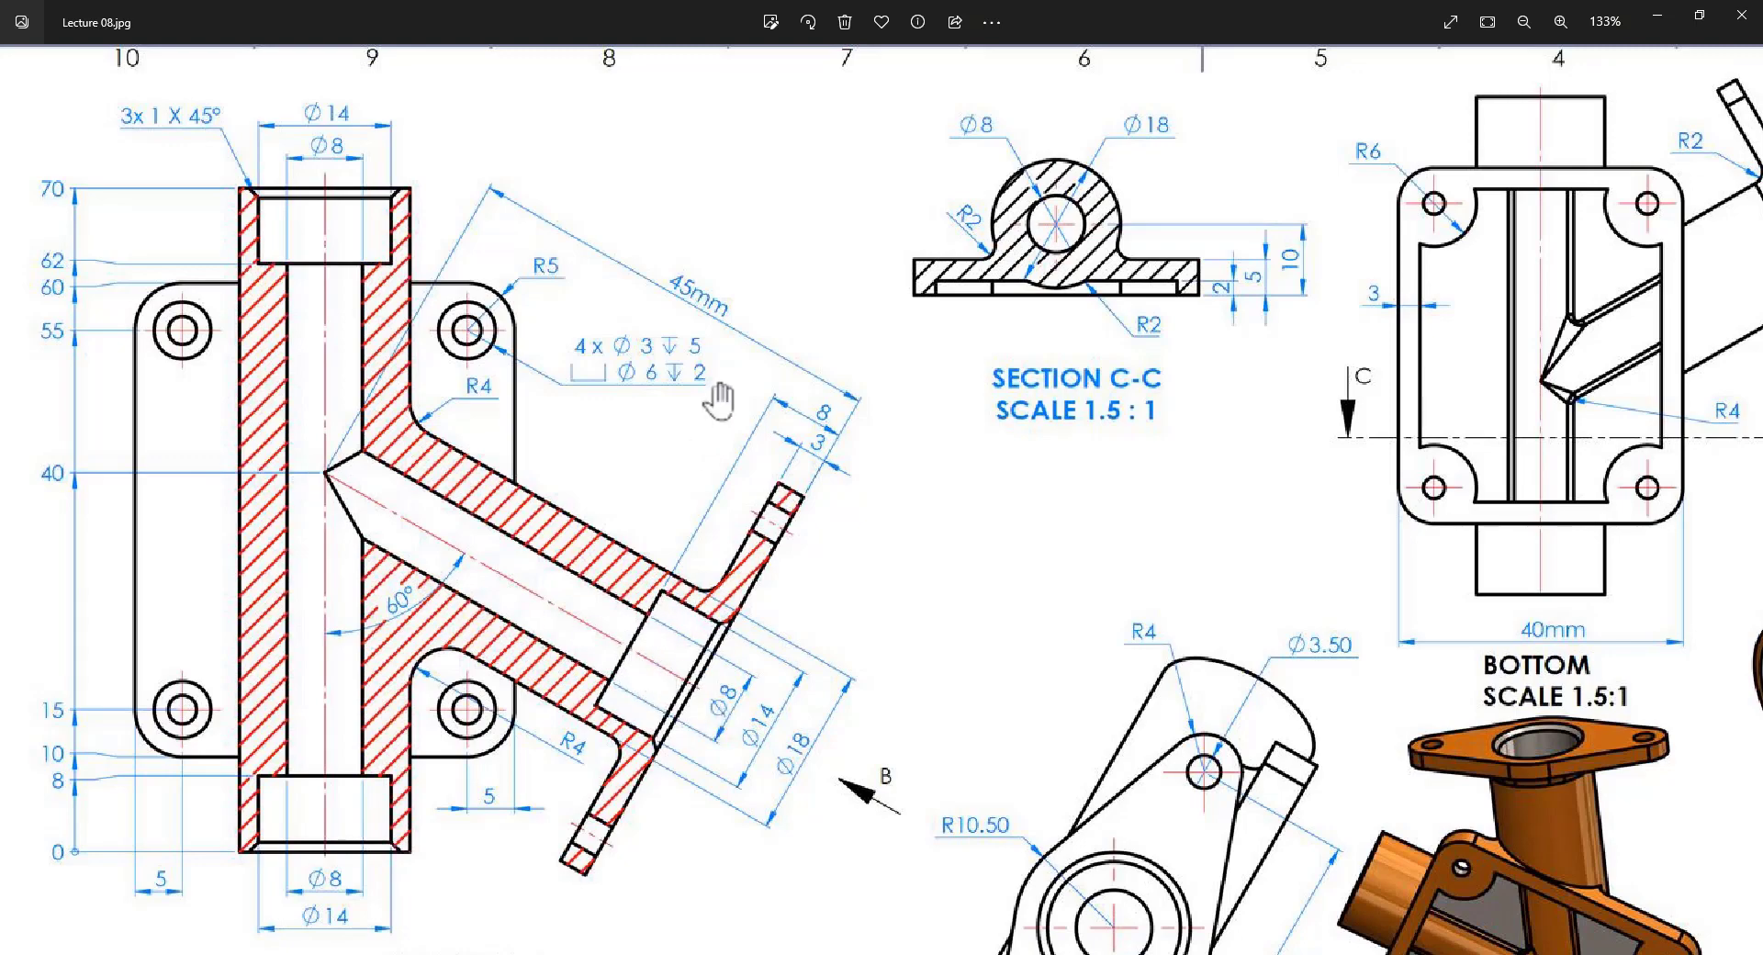
pyautogui.scroll(-3, 719, 399)
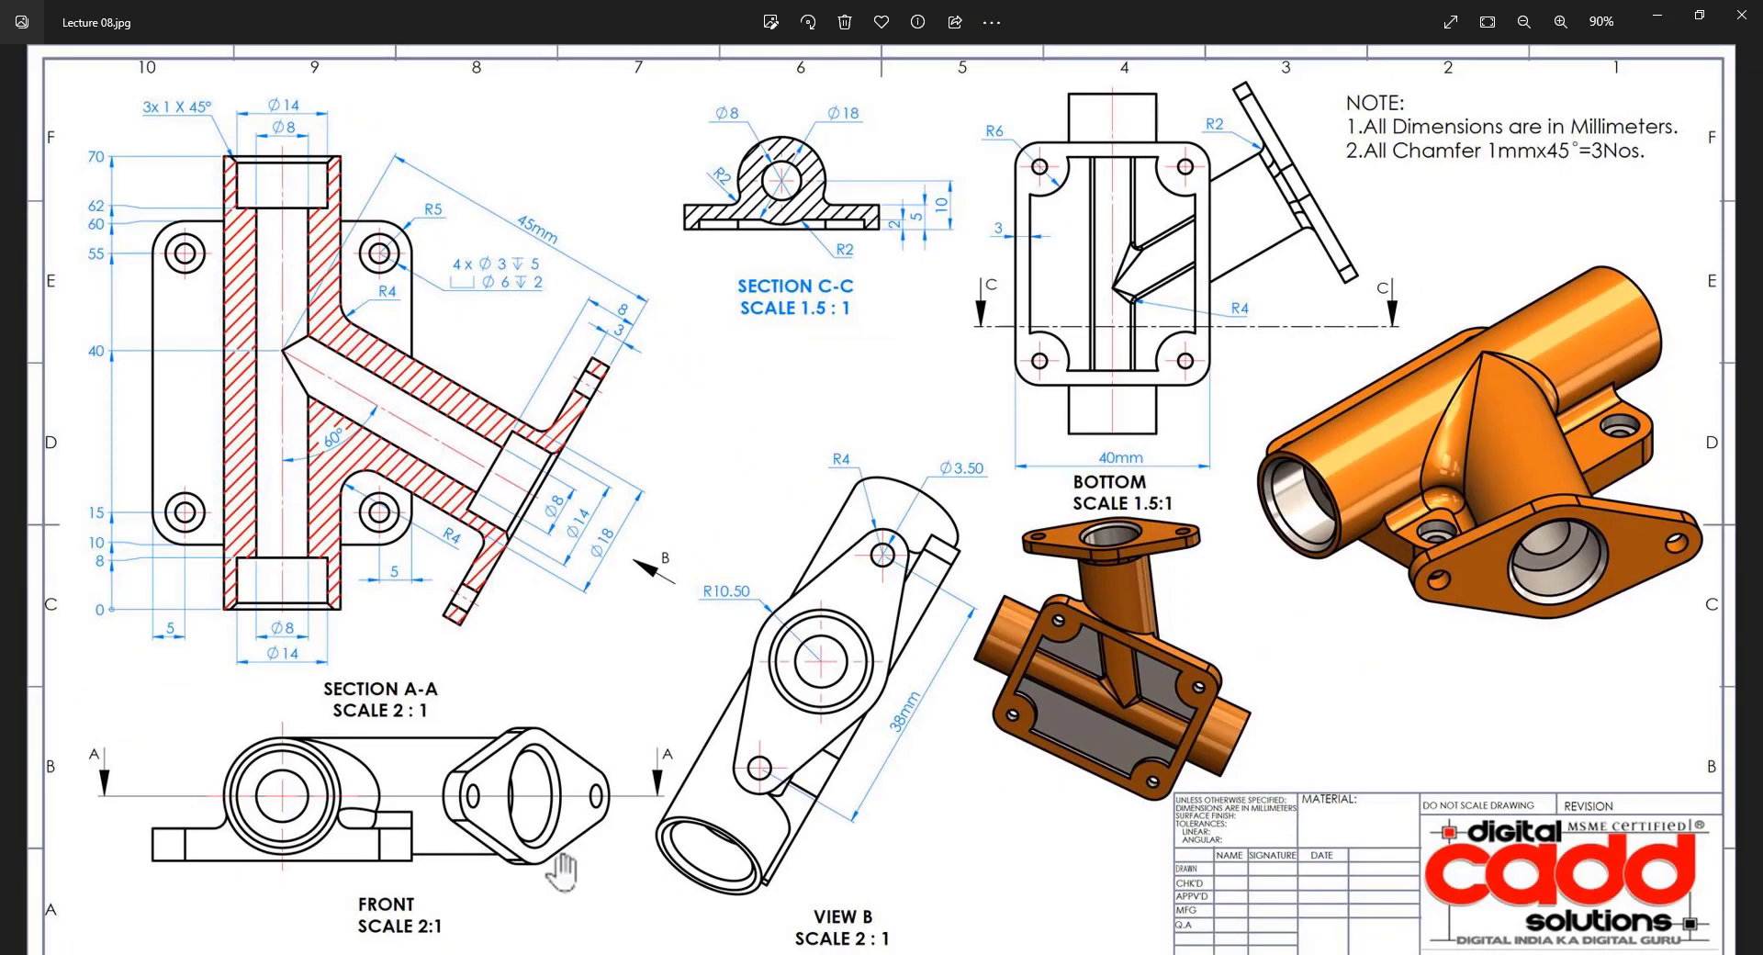
pyautogui.click(513, 954)
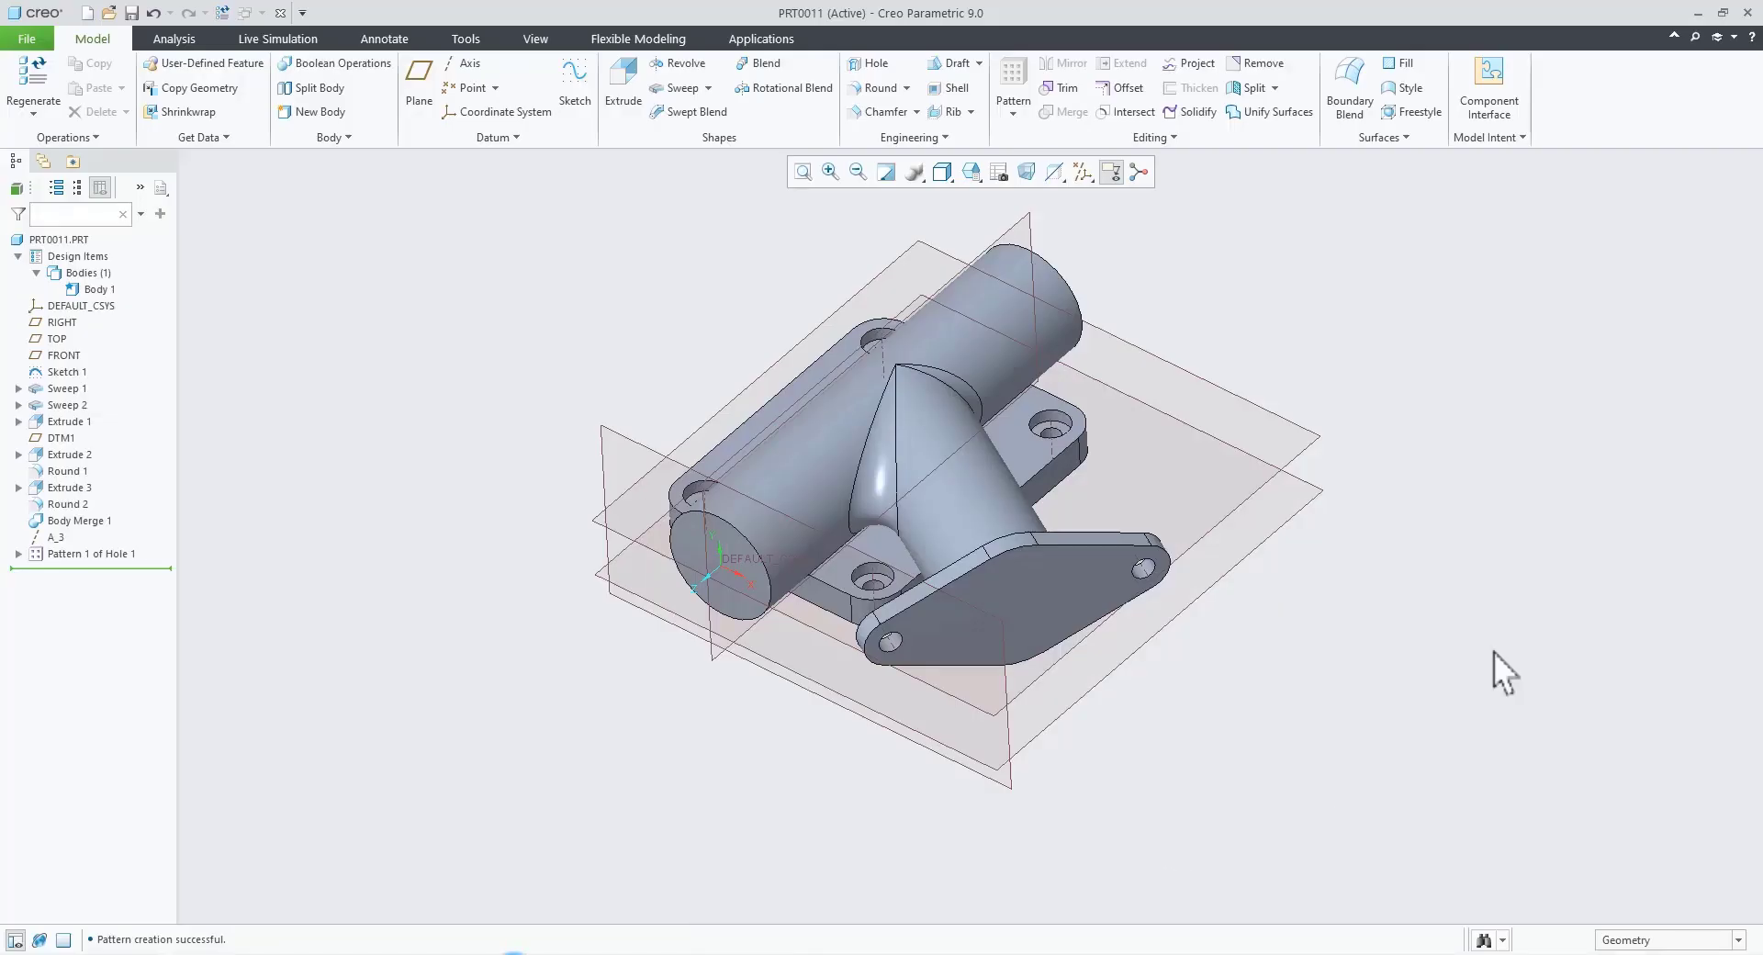
# Step: Start a Revolve sketch on the horizontal datum plane through the main pipe and place a centerline along the pipe's axis
pyautogui.click(1317, 437)
pyautogui.click(1370, 359)
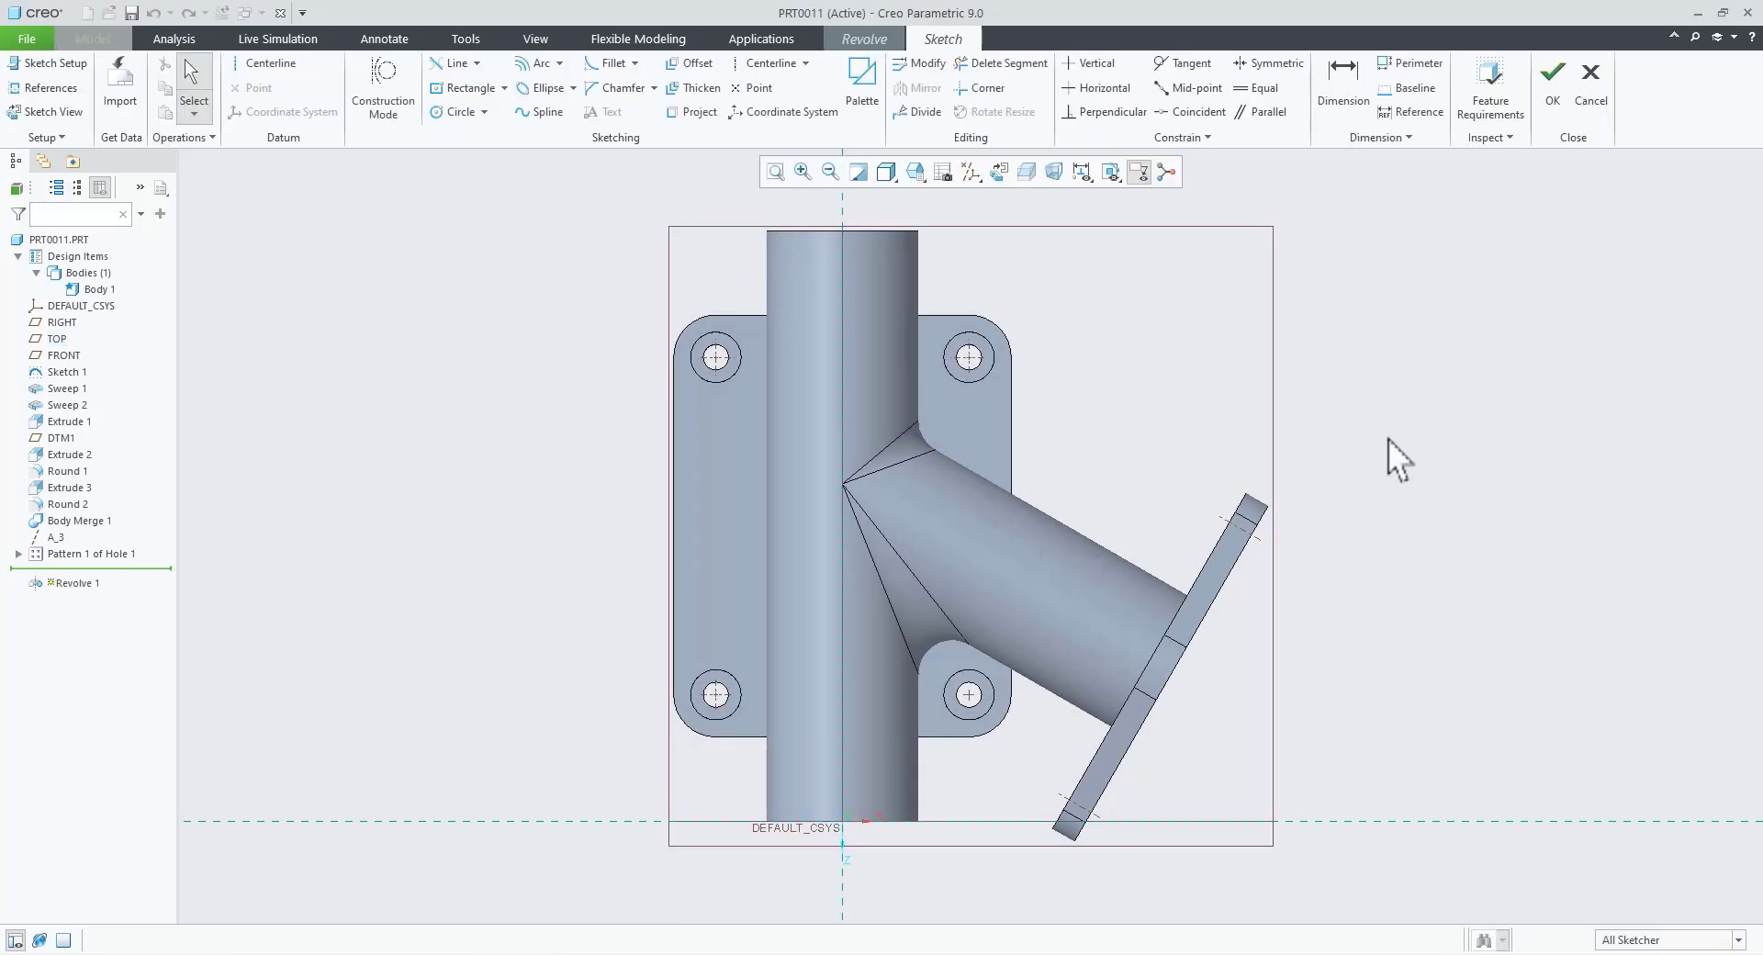
pyautogui.rightClick(1386, 425)
pyautogui.click(1532, 463)
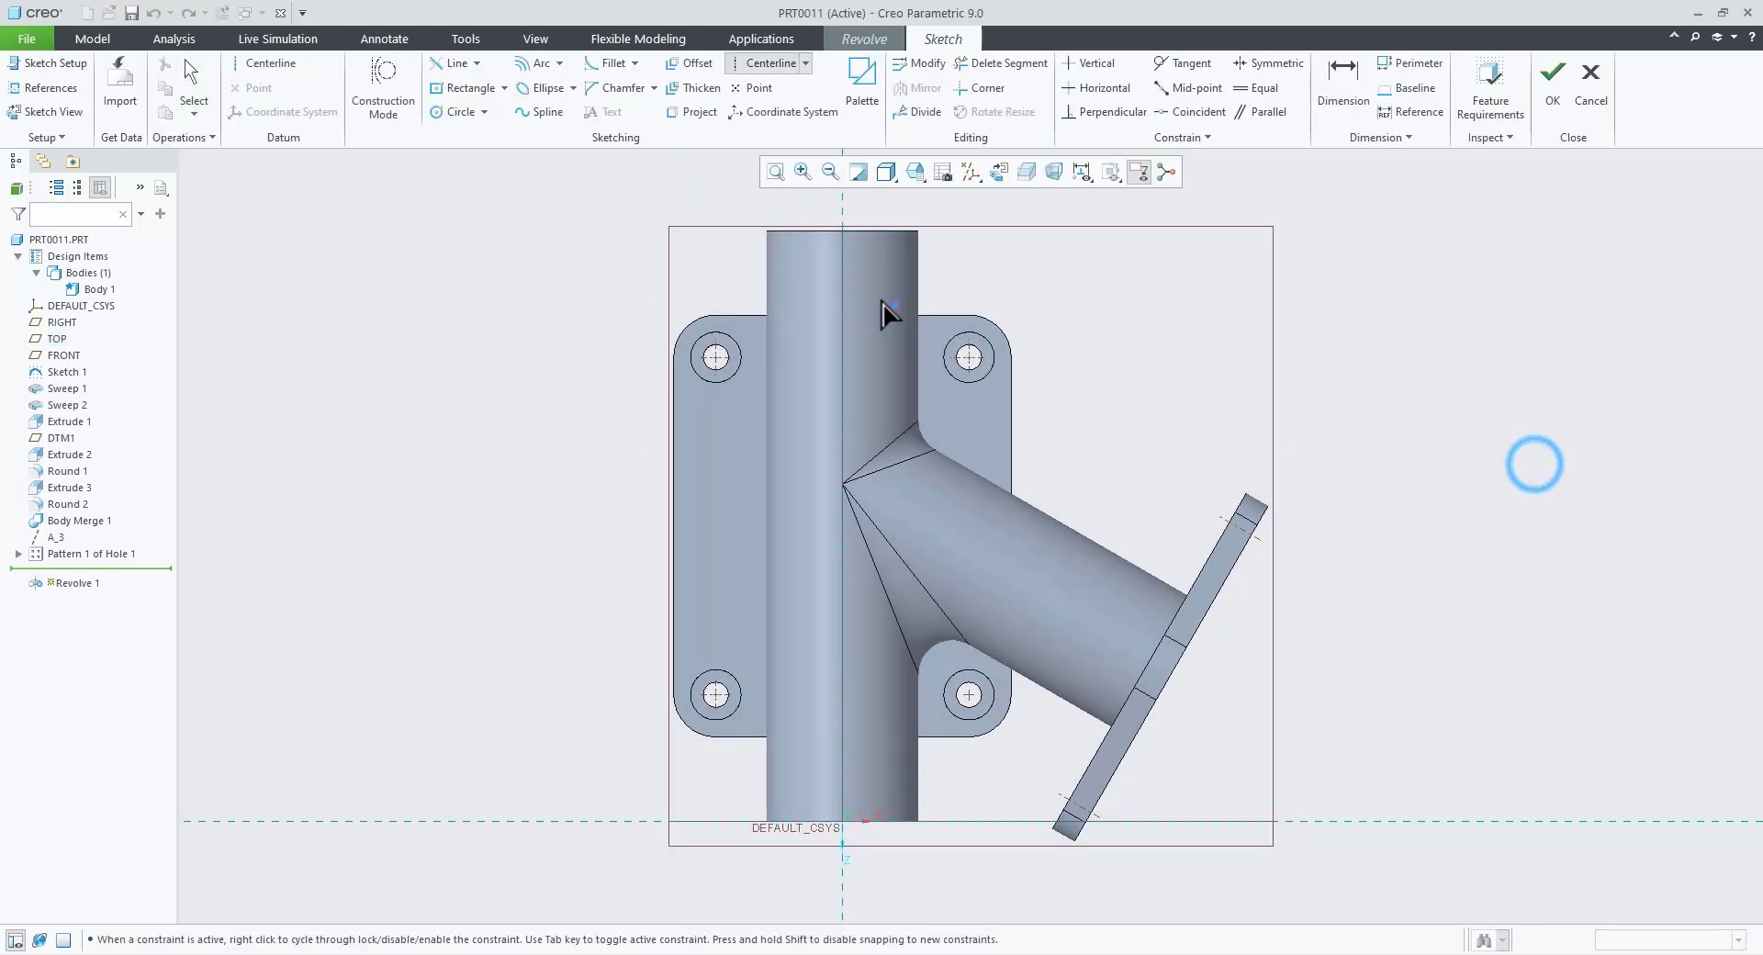
pyautogui.click(844, 288)
pyautogui.click(846, 360)
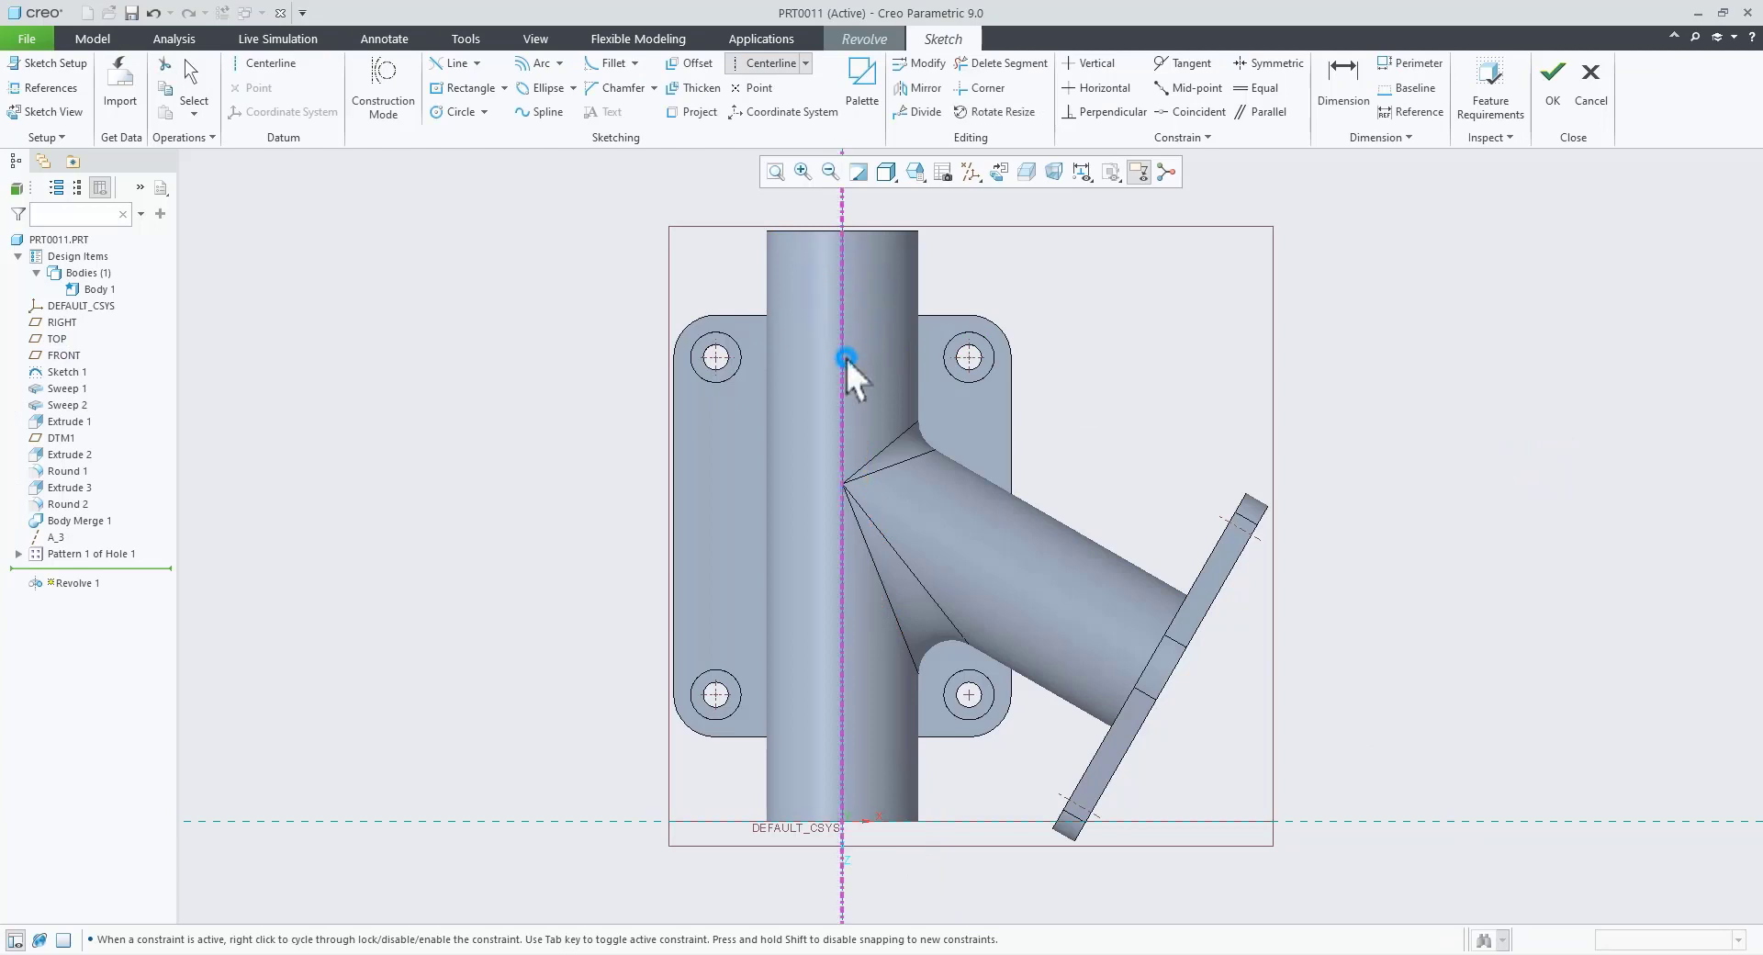
pyautogui.middleClick(1094, 421)
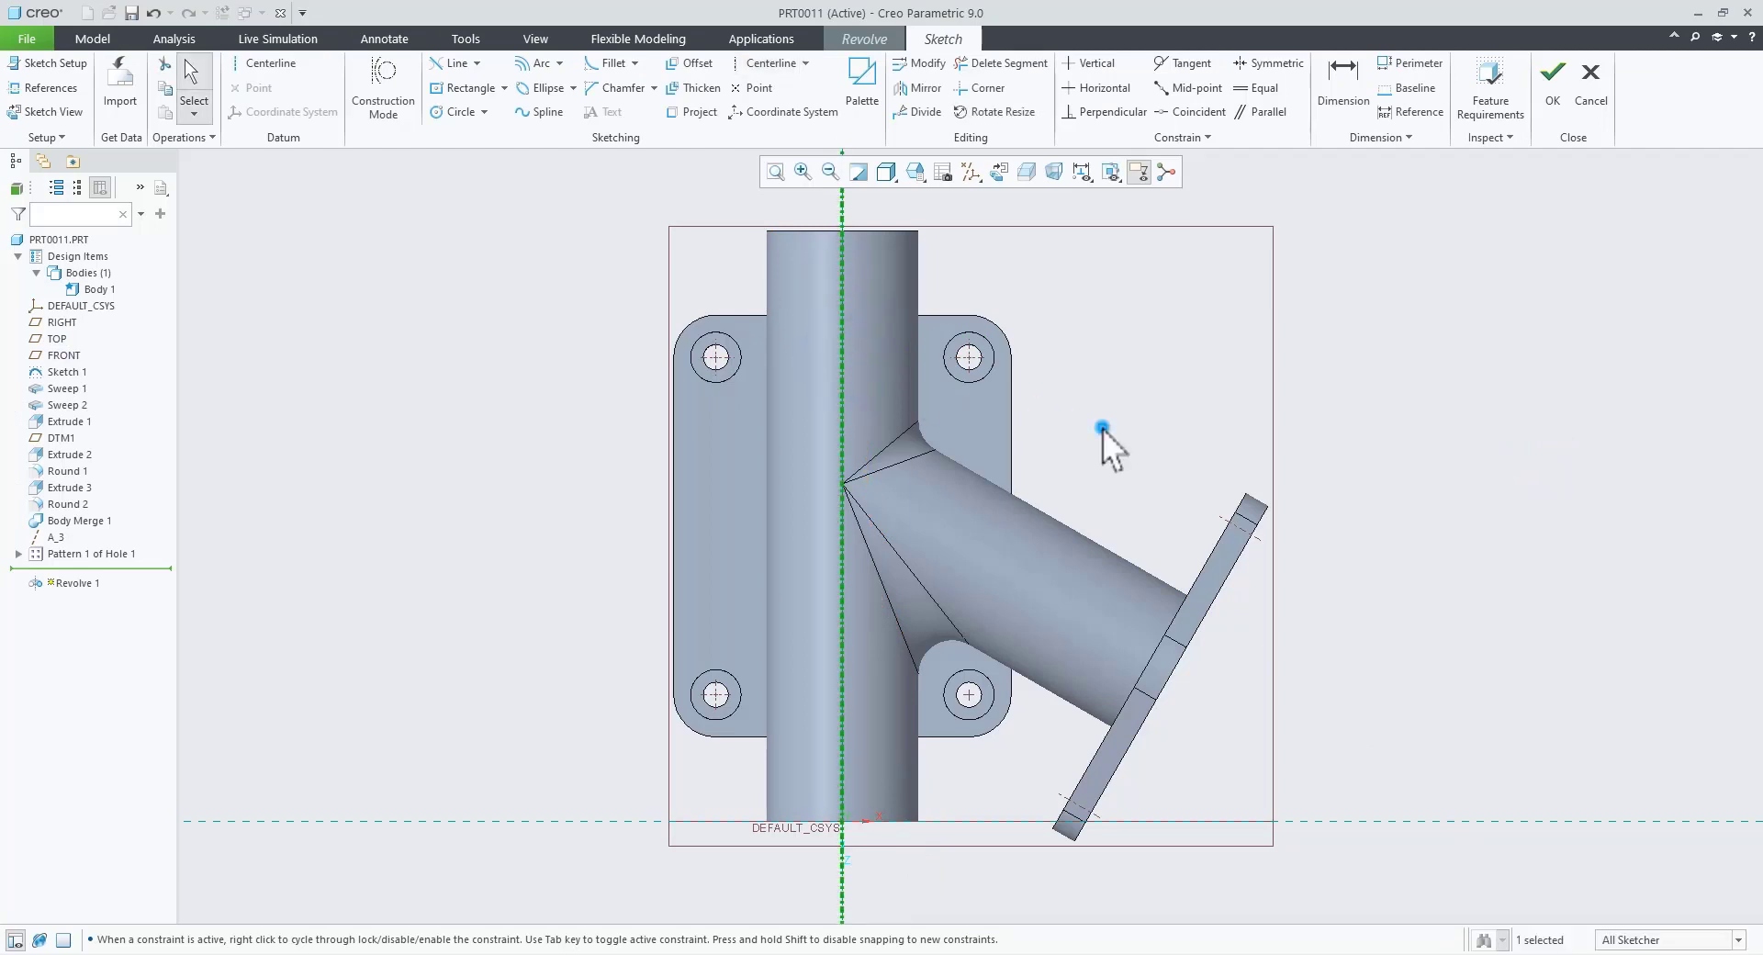
# Step: Add the main pipe's end faces and outer silhouette edge as sketch references
pyautogui.scroll(-3, 1104, 430)
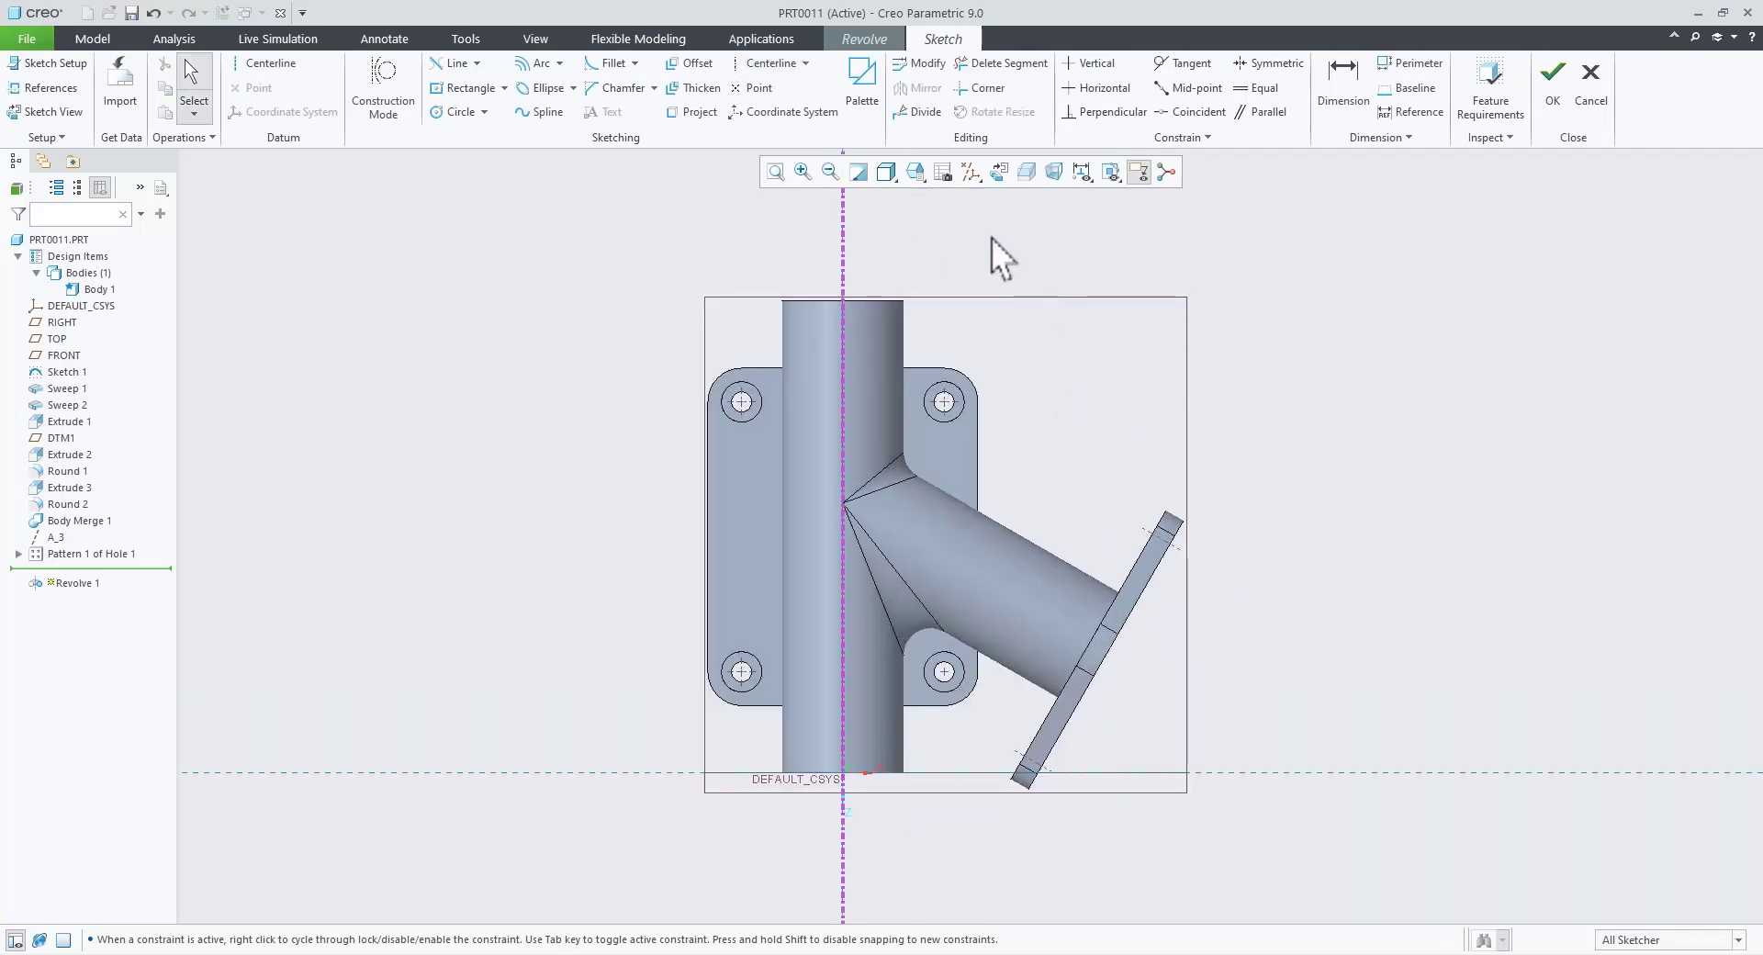
pyautogui.rightClick(990, 239)
pyautogui.click(1035, 303)
pyautogui.click(888, 302)
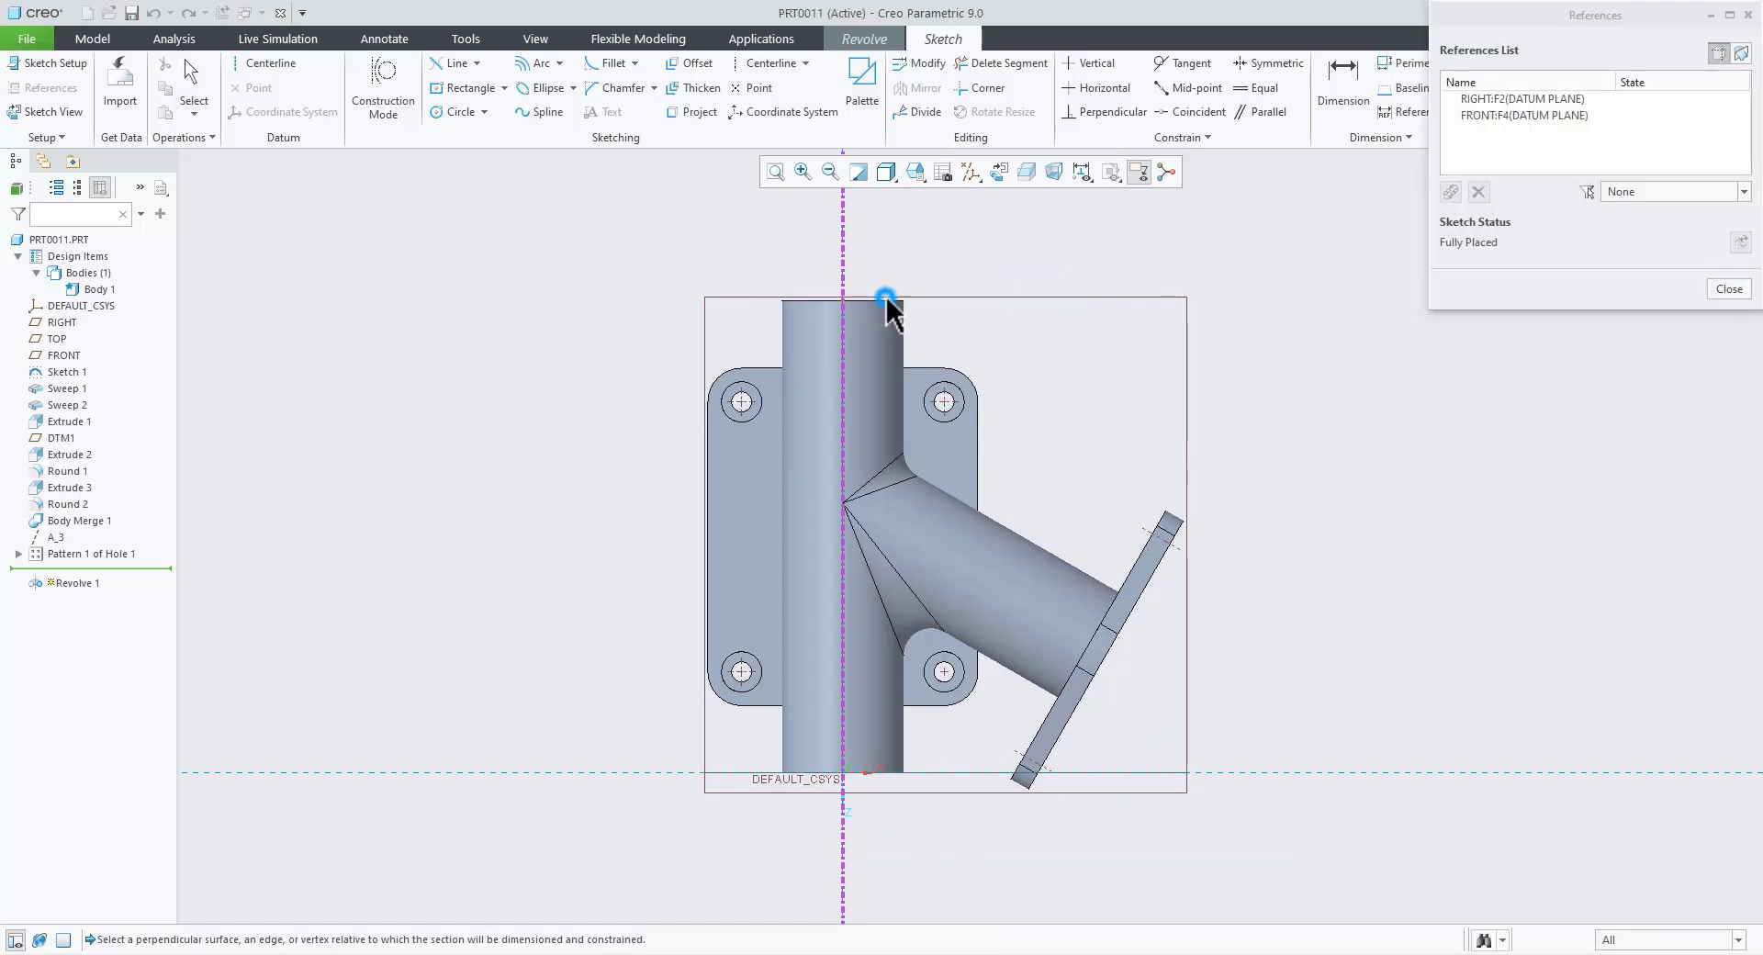
pyautogui.click(905, 321)
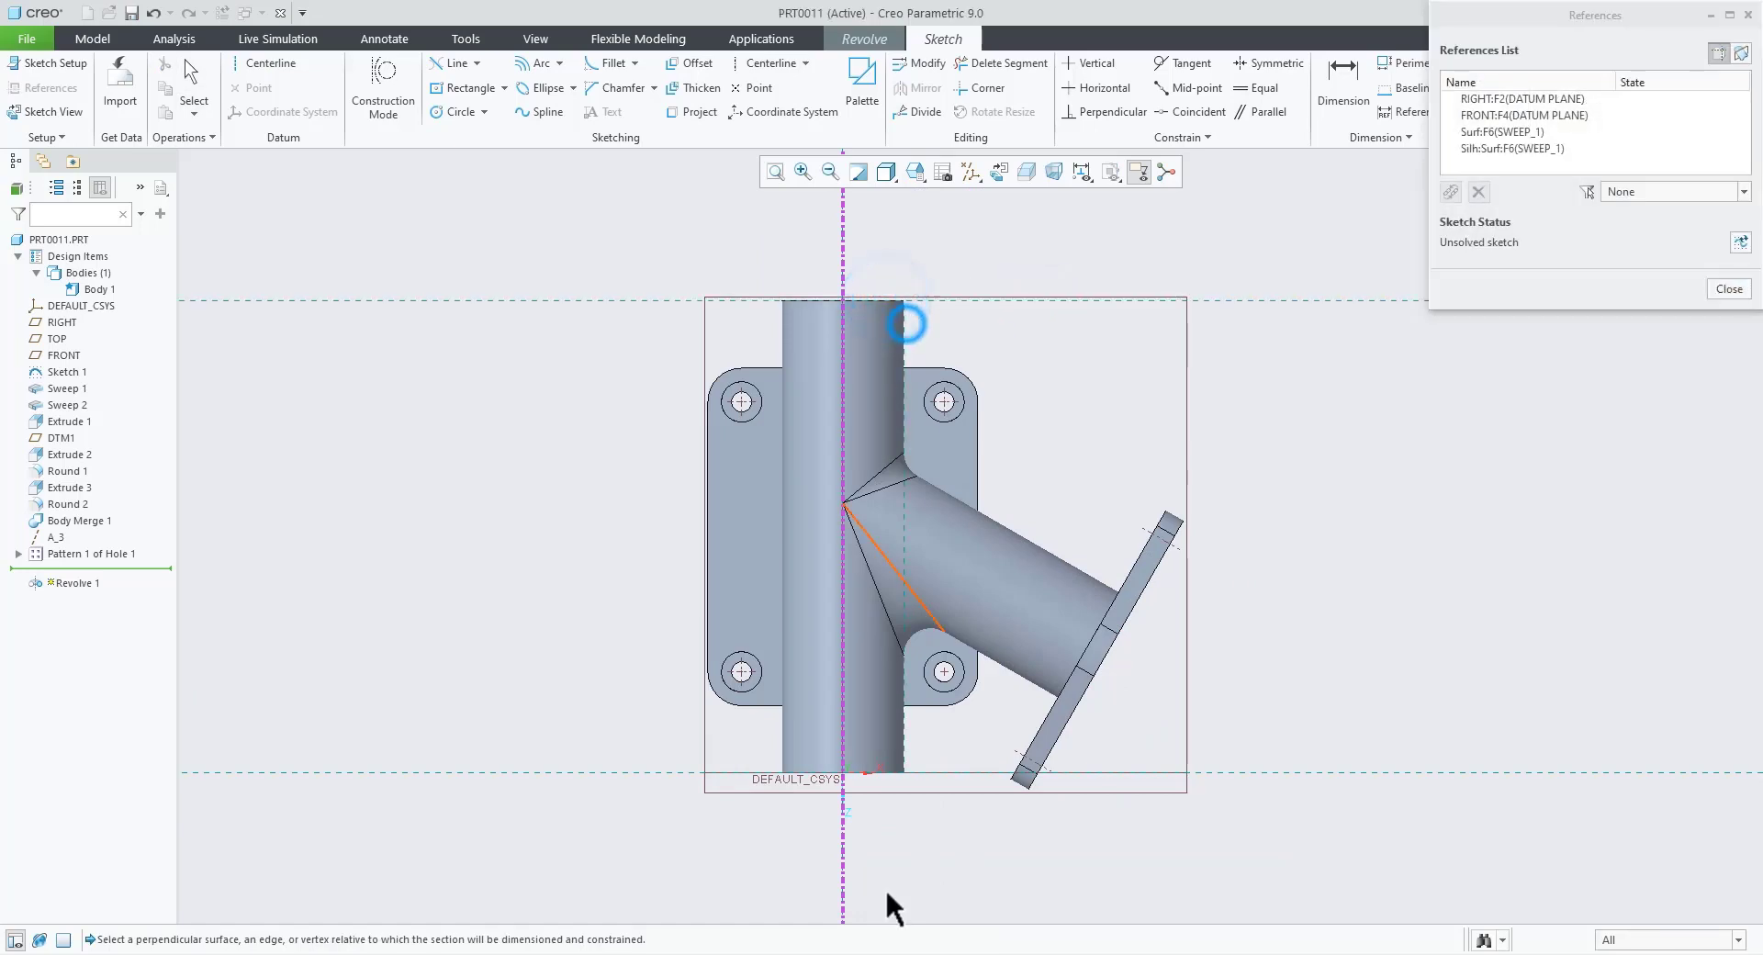
pyautogui.click(878, 772)
pyautogui.click(1718, 289)
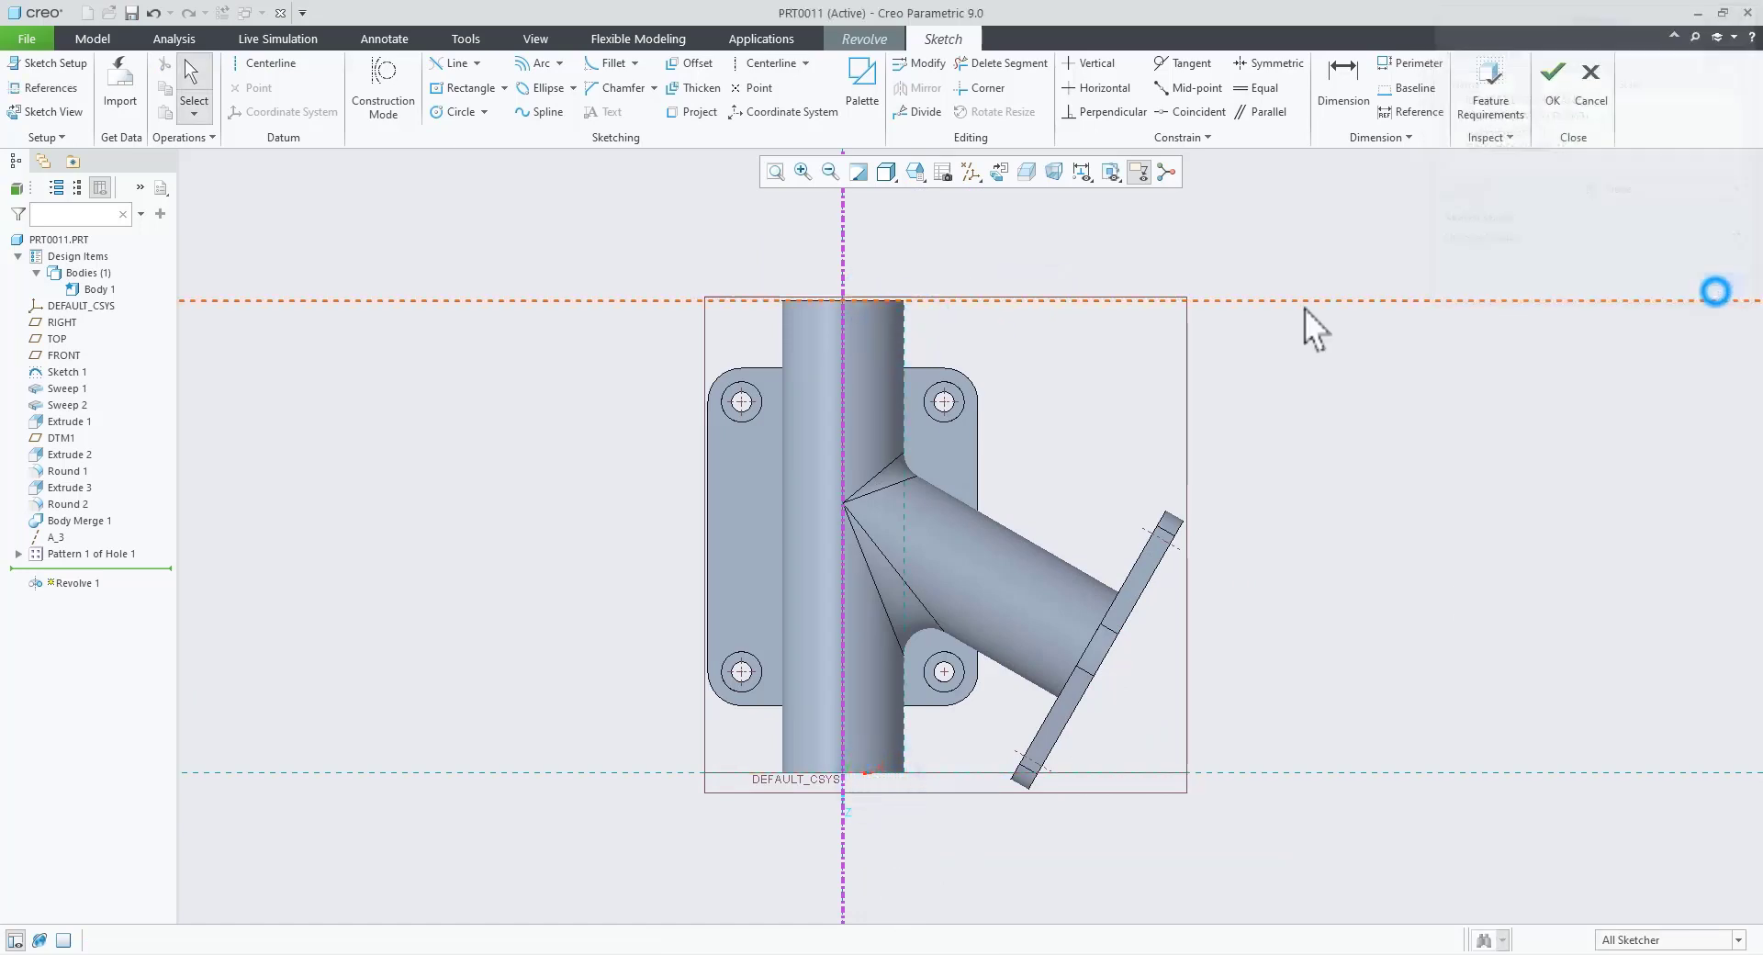
# Step: Sketch the upper recess of the bore profile from the axis, about 5.8 mm wide and 5 mm deep, with a step inward
pyautogui.rightClick(1290, 353)
pyautogui.click(1325, 381)
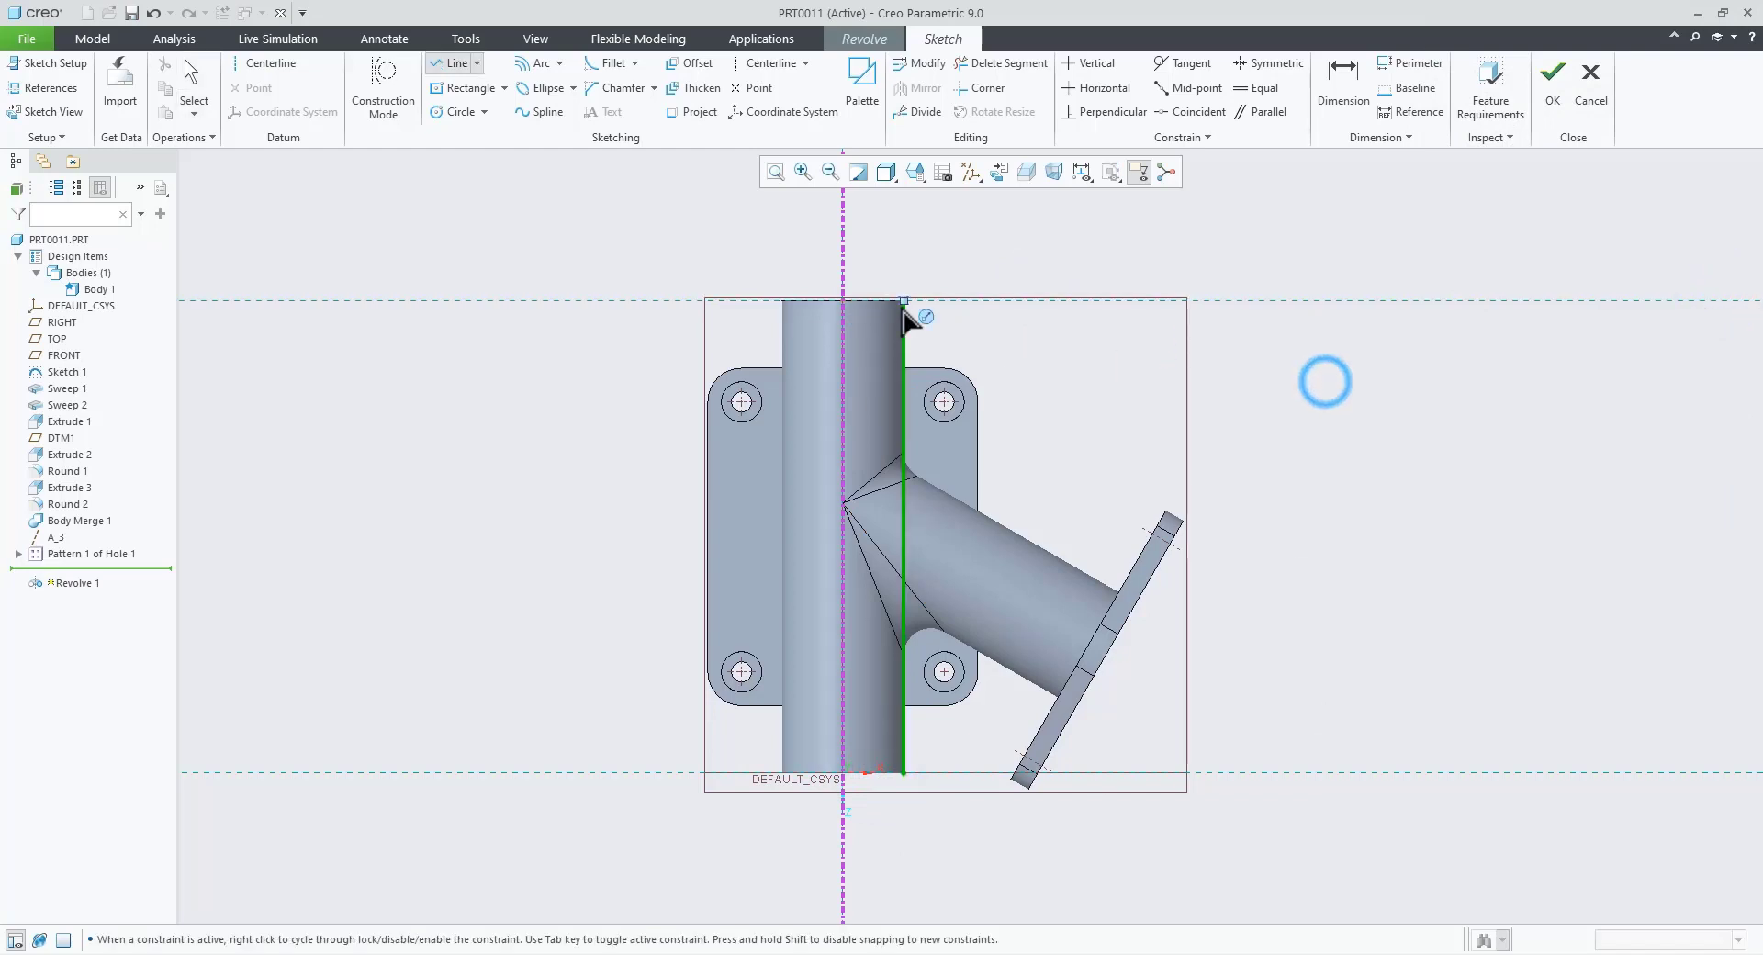
pyautogui.scroll(2, 903, 311)
pyautogui.click(825, 266)
pyautogui.click(873, 266)
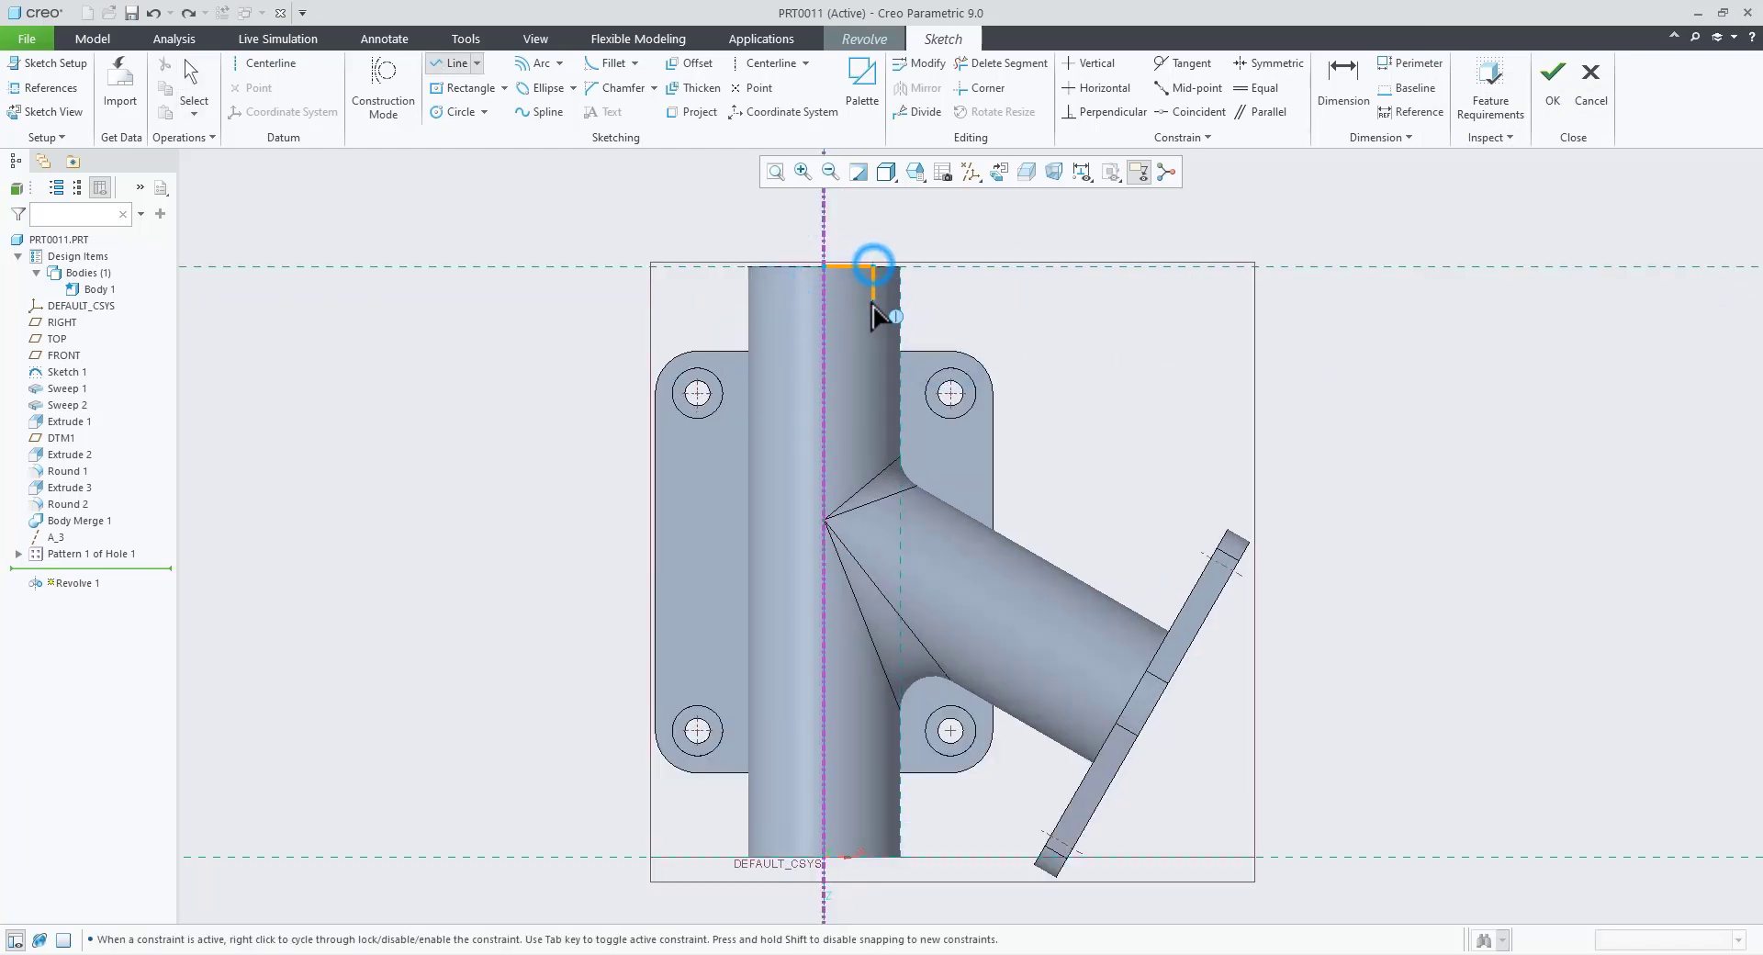
pyautogui.scroll(2, 874, 312)
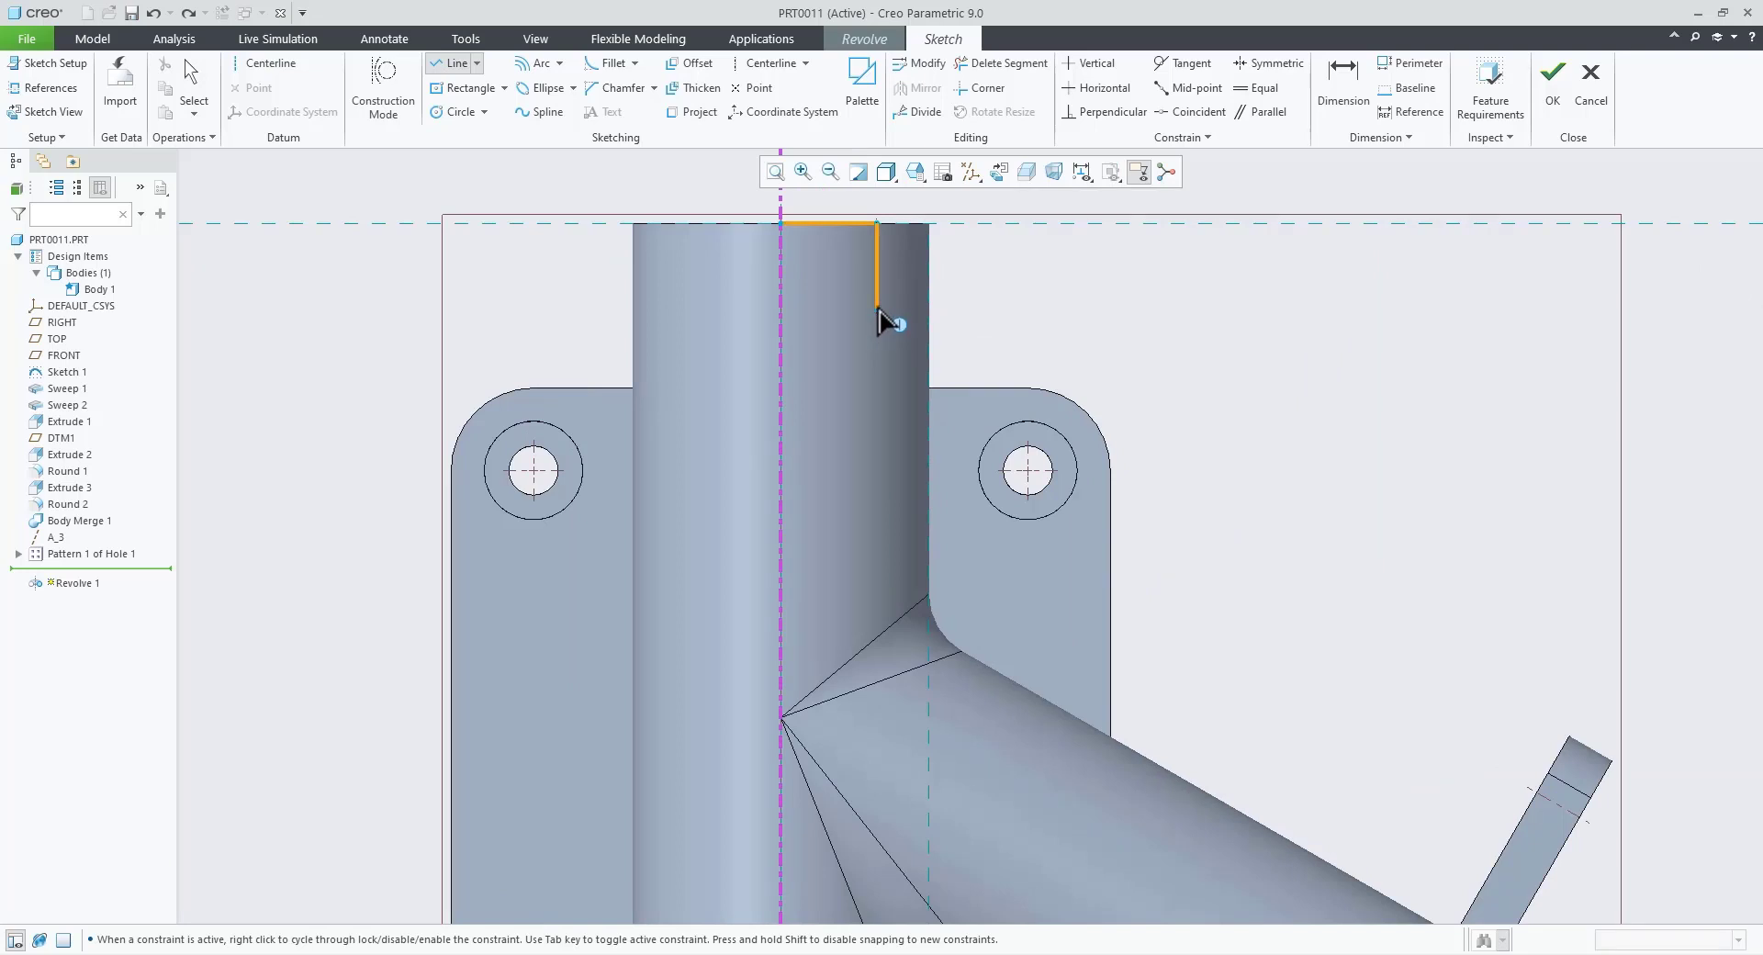
pyautogui.click(853, 307)
# Step: Continue the bore profile down the pipe, add a matching recess at the lower end, and close it along the centerline
pyautogui.scroll(-3, 856, 309)
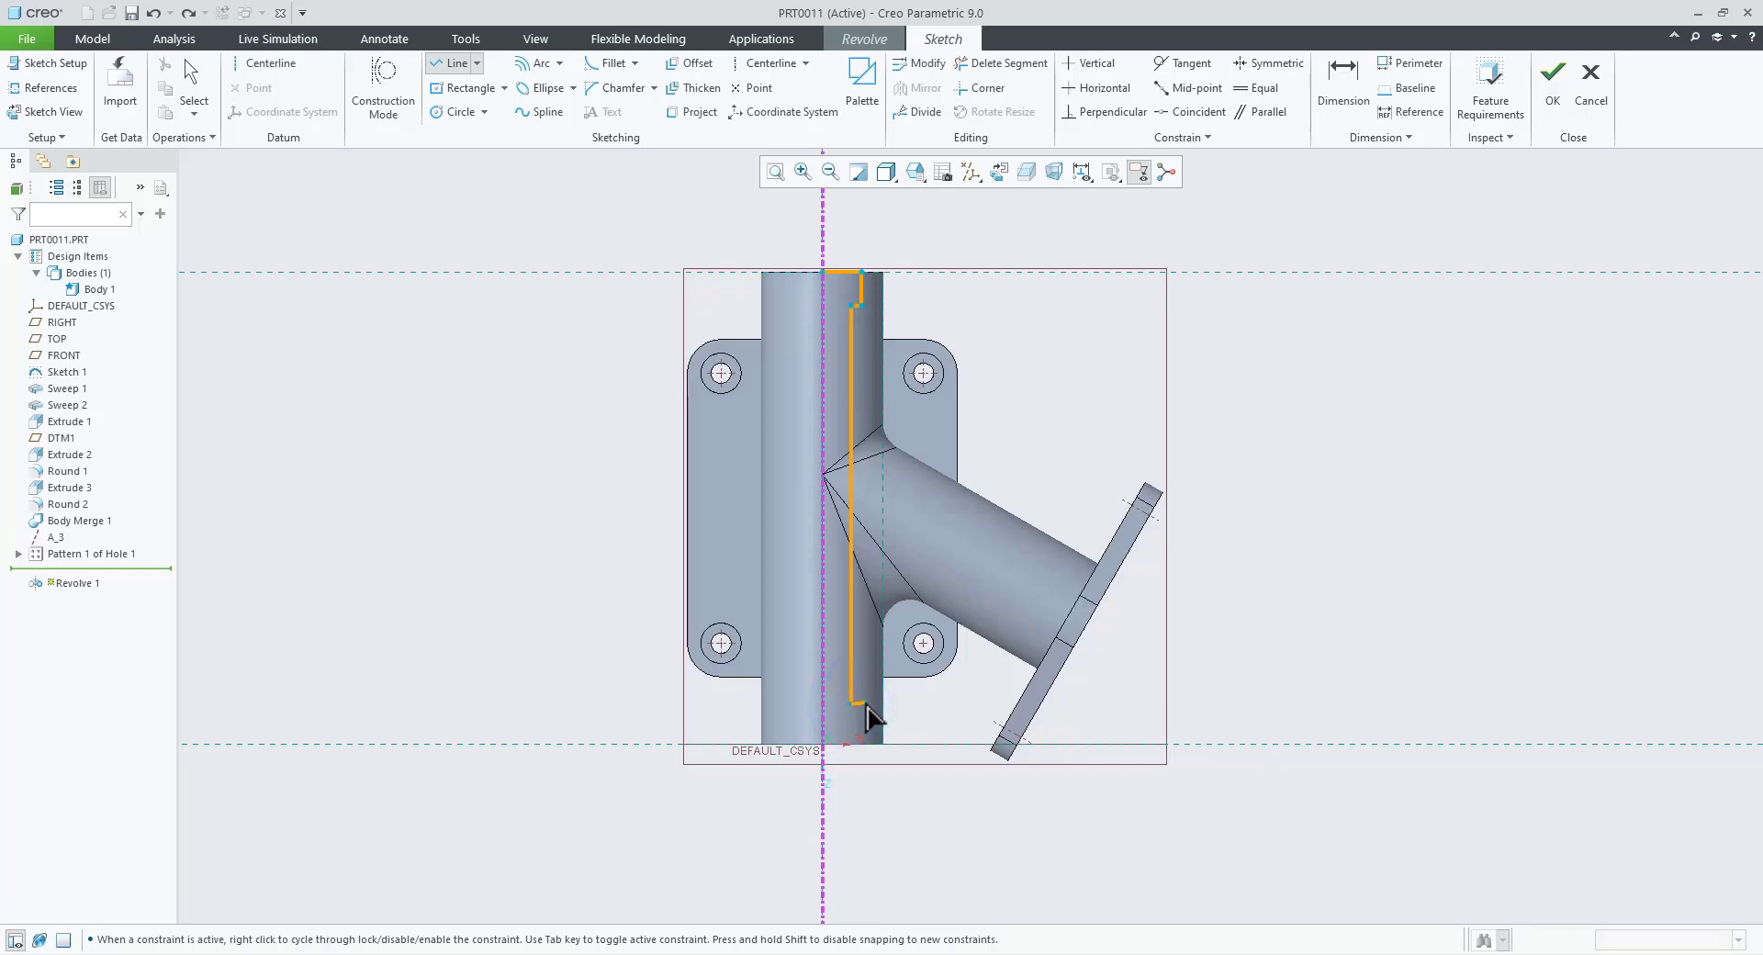
pyautogui.scroll(1, 868, 712)
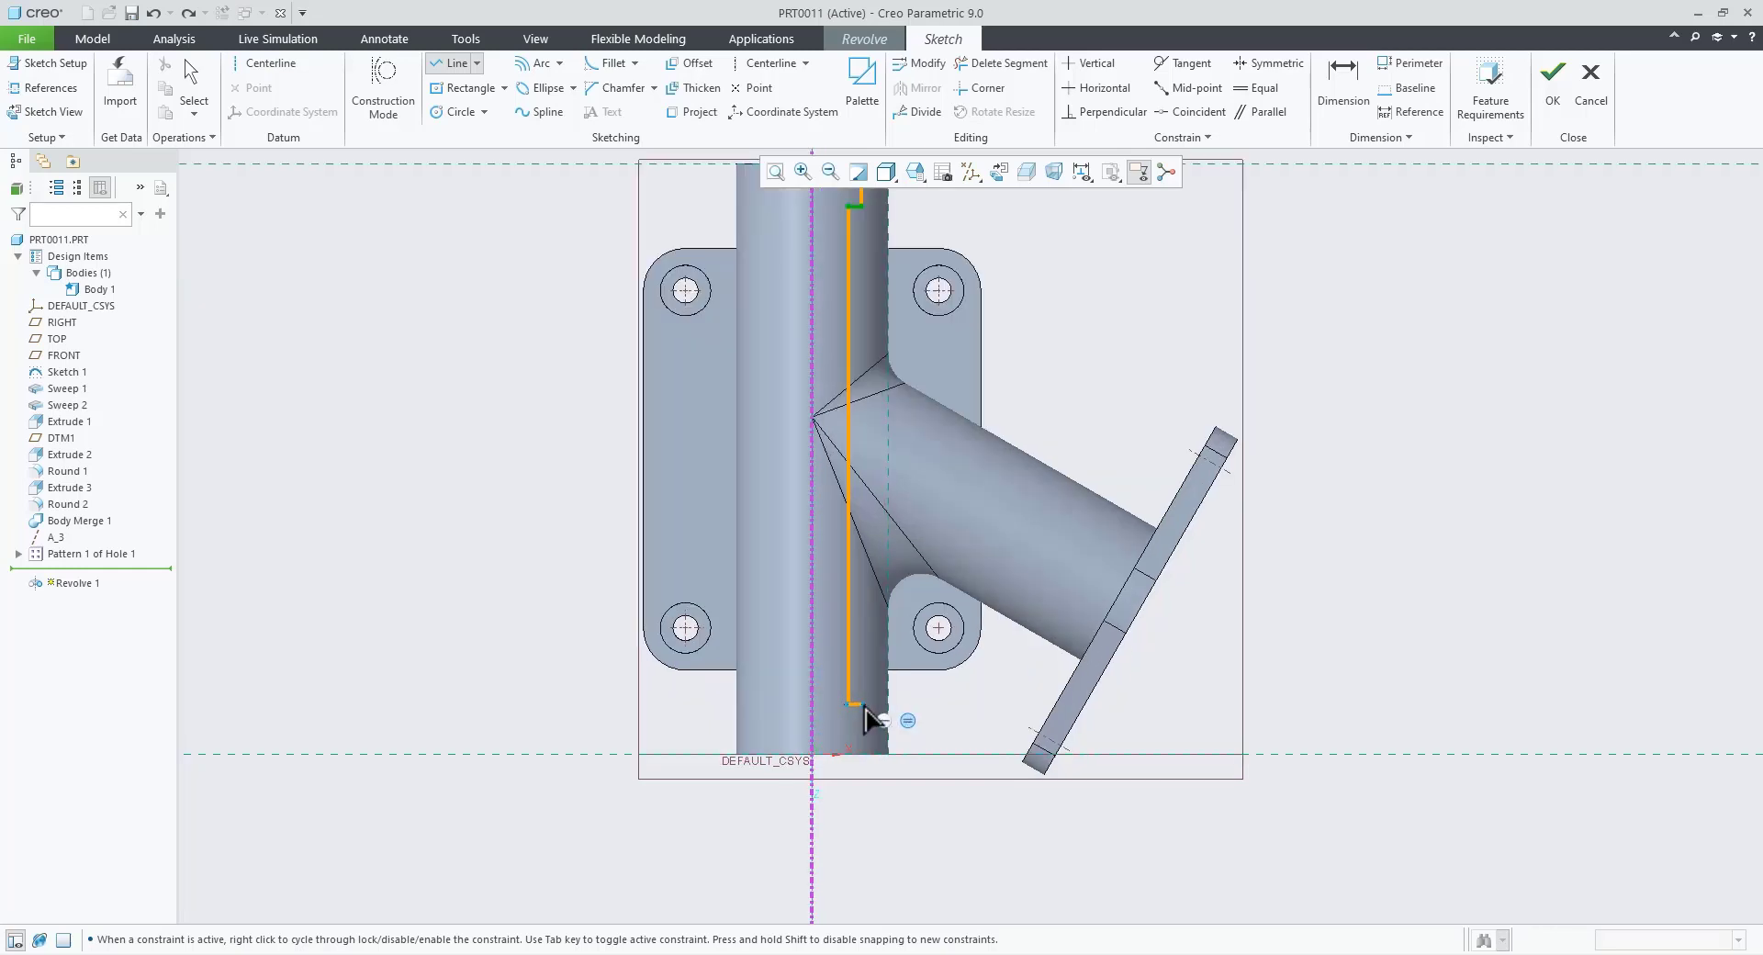
pyautogui.click(863, 754)
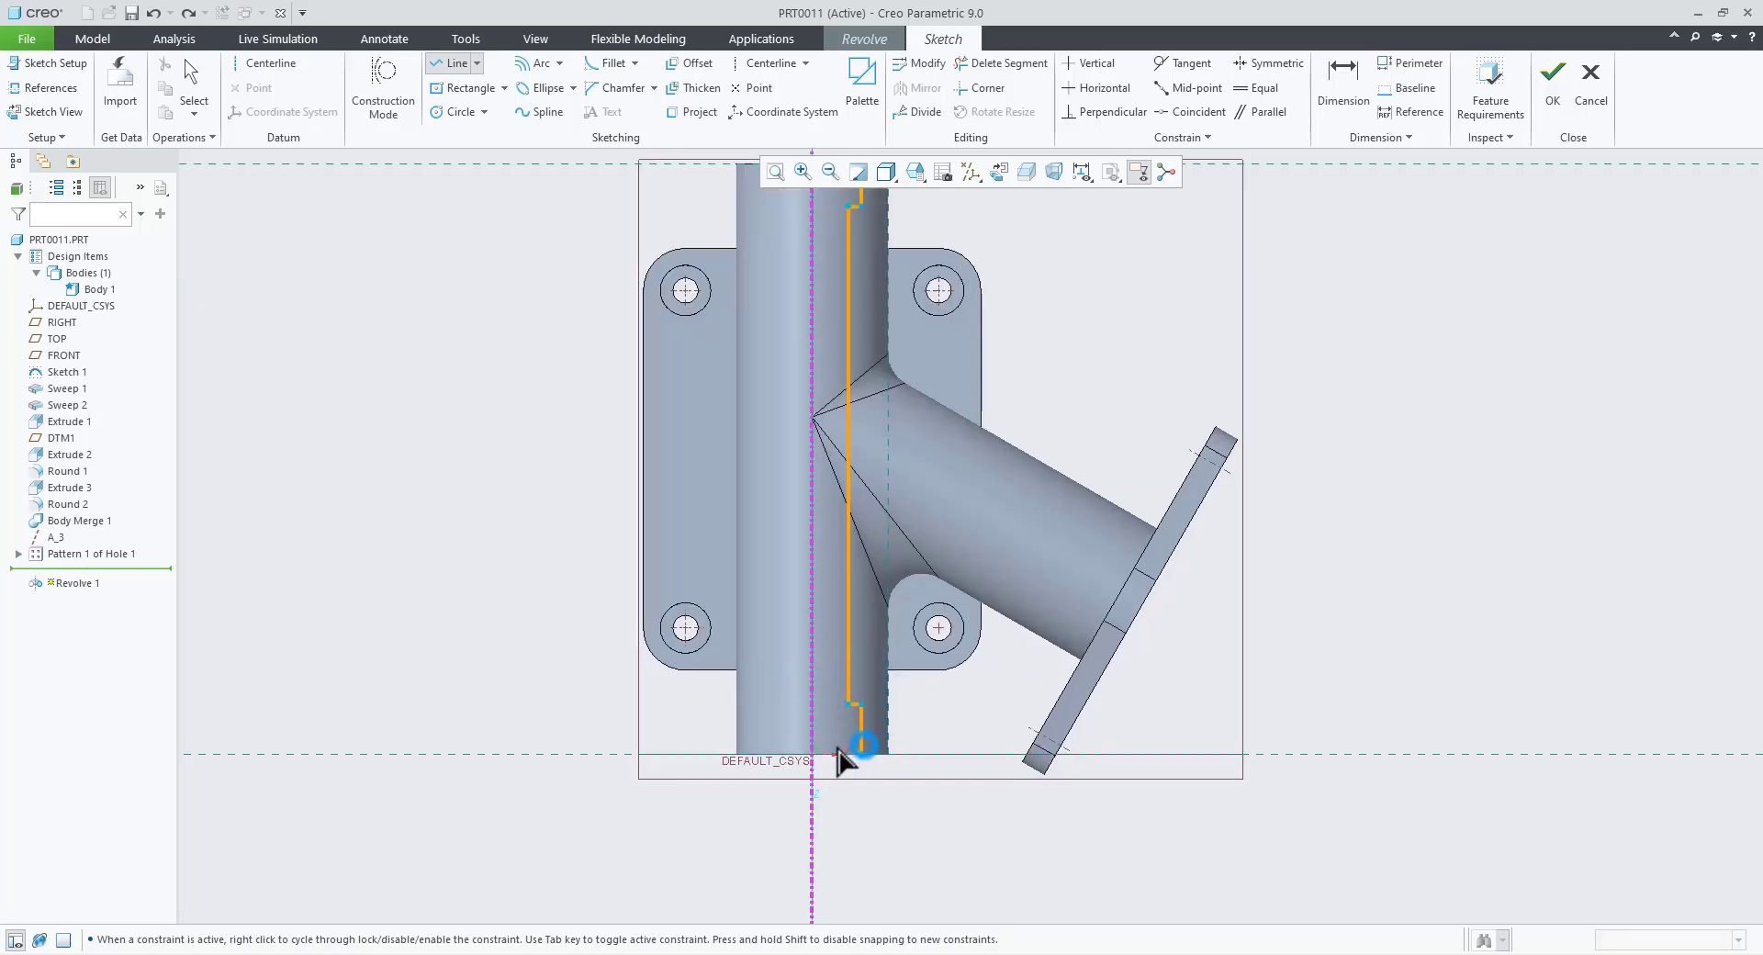
pyautogui.click(815, 755)
pyautogui.scroll(-1, 817, 755)
pyautogui.scroll(-2, 816, 756)
pyautogui.click(814, 450)
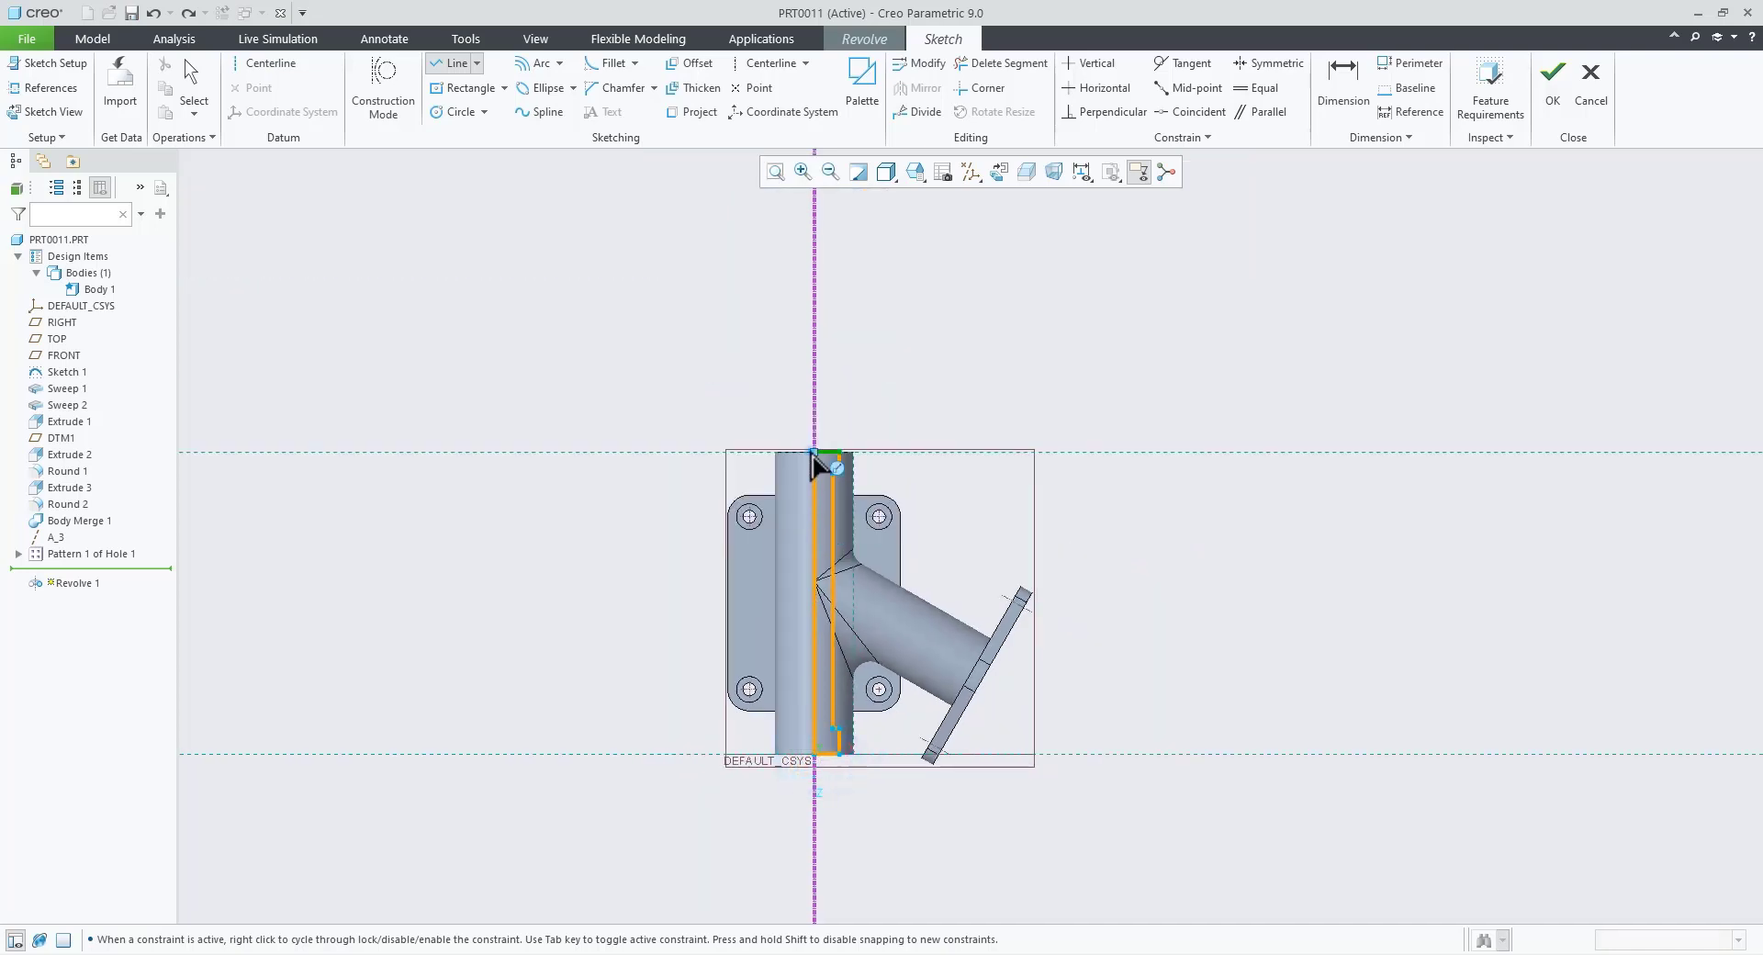
pyautogui.middleClick(851, 401)
pyautogui.click(952, 349)
# Step: Constrain the vertical sides of the upper and lower recesses to equal length
pyautogui.scroll(5, 790, 448)
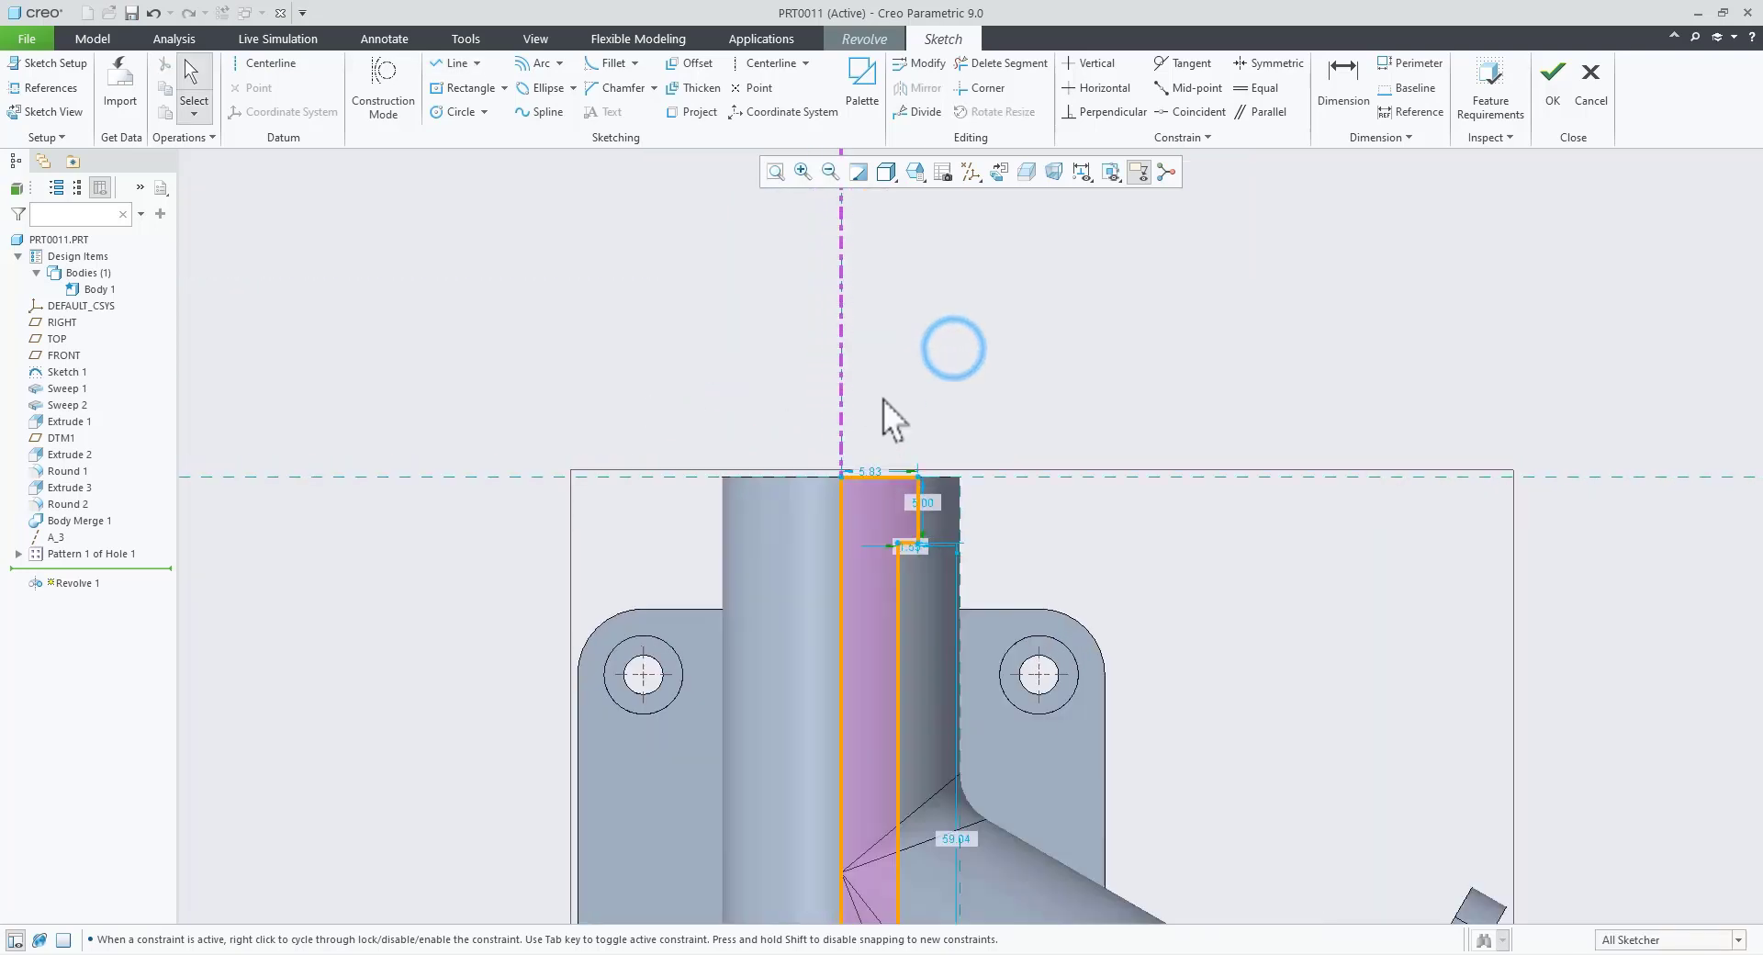
pyautogui.scroll(2, 883, 399)
pyautogui.click(1017, 382)
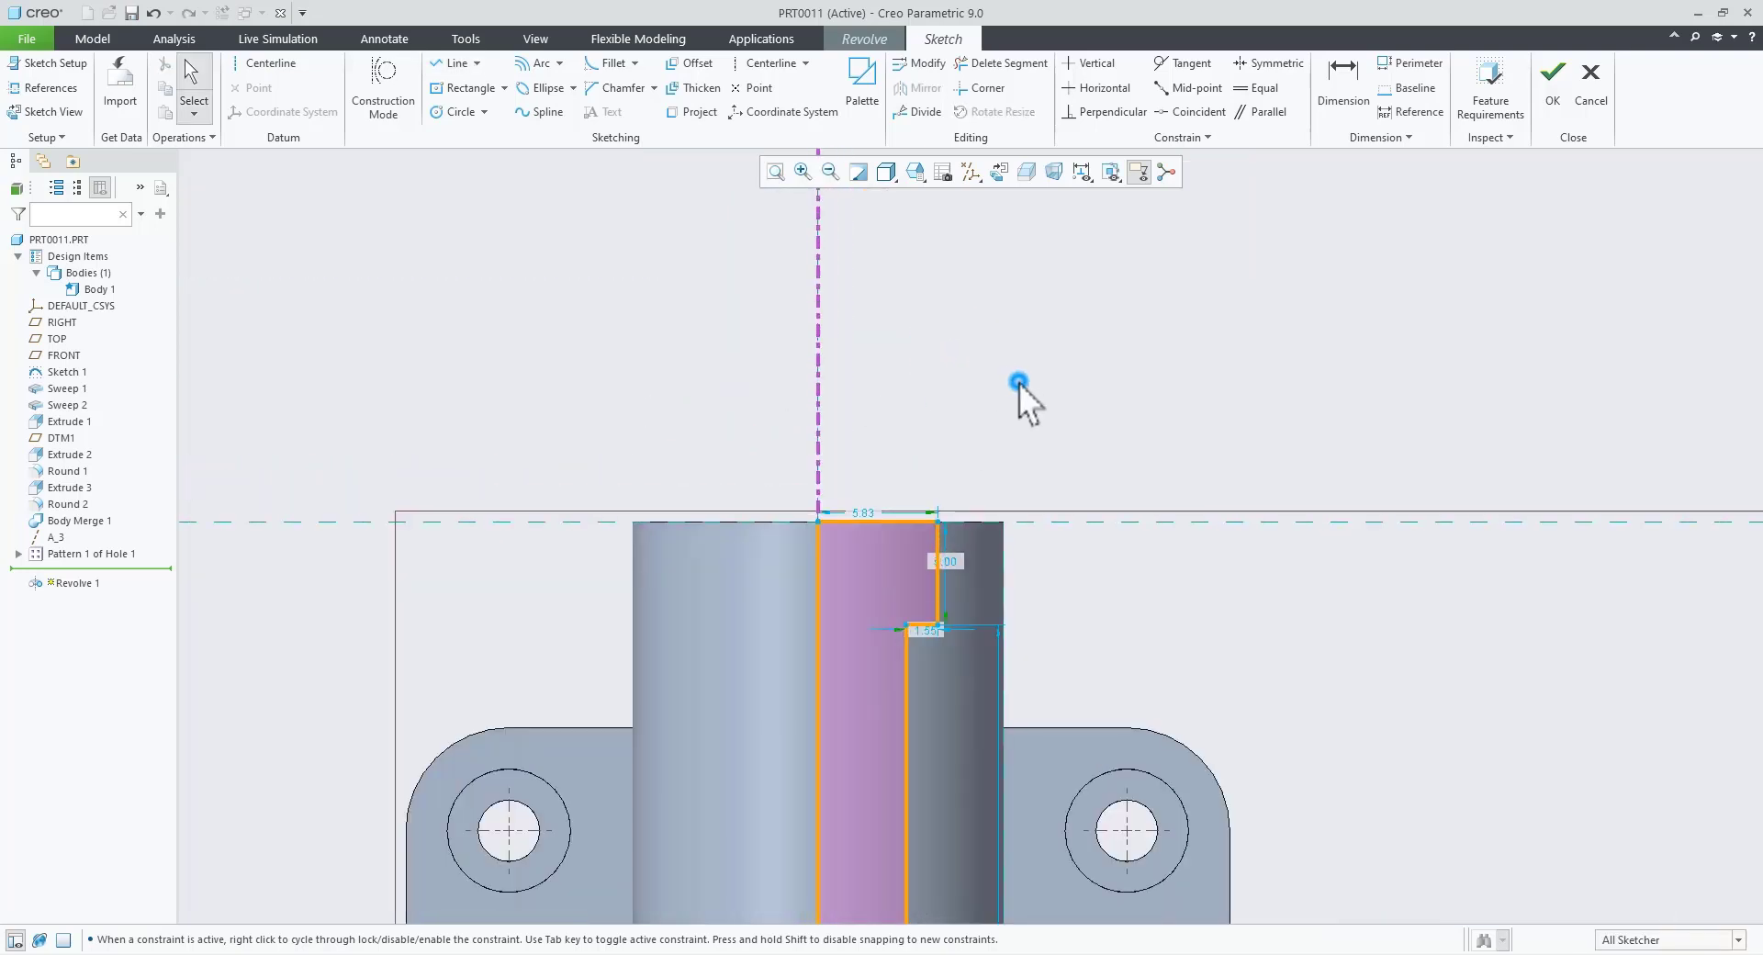
pyautogui.click(1254, 89)
pyautogui.click(936, 581)
pyautogui.scroll(-3, 898, 423)
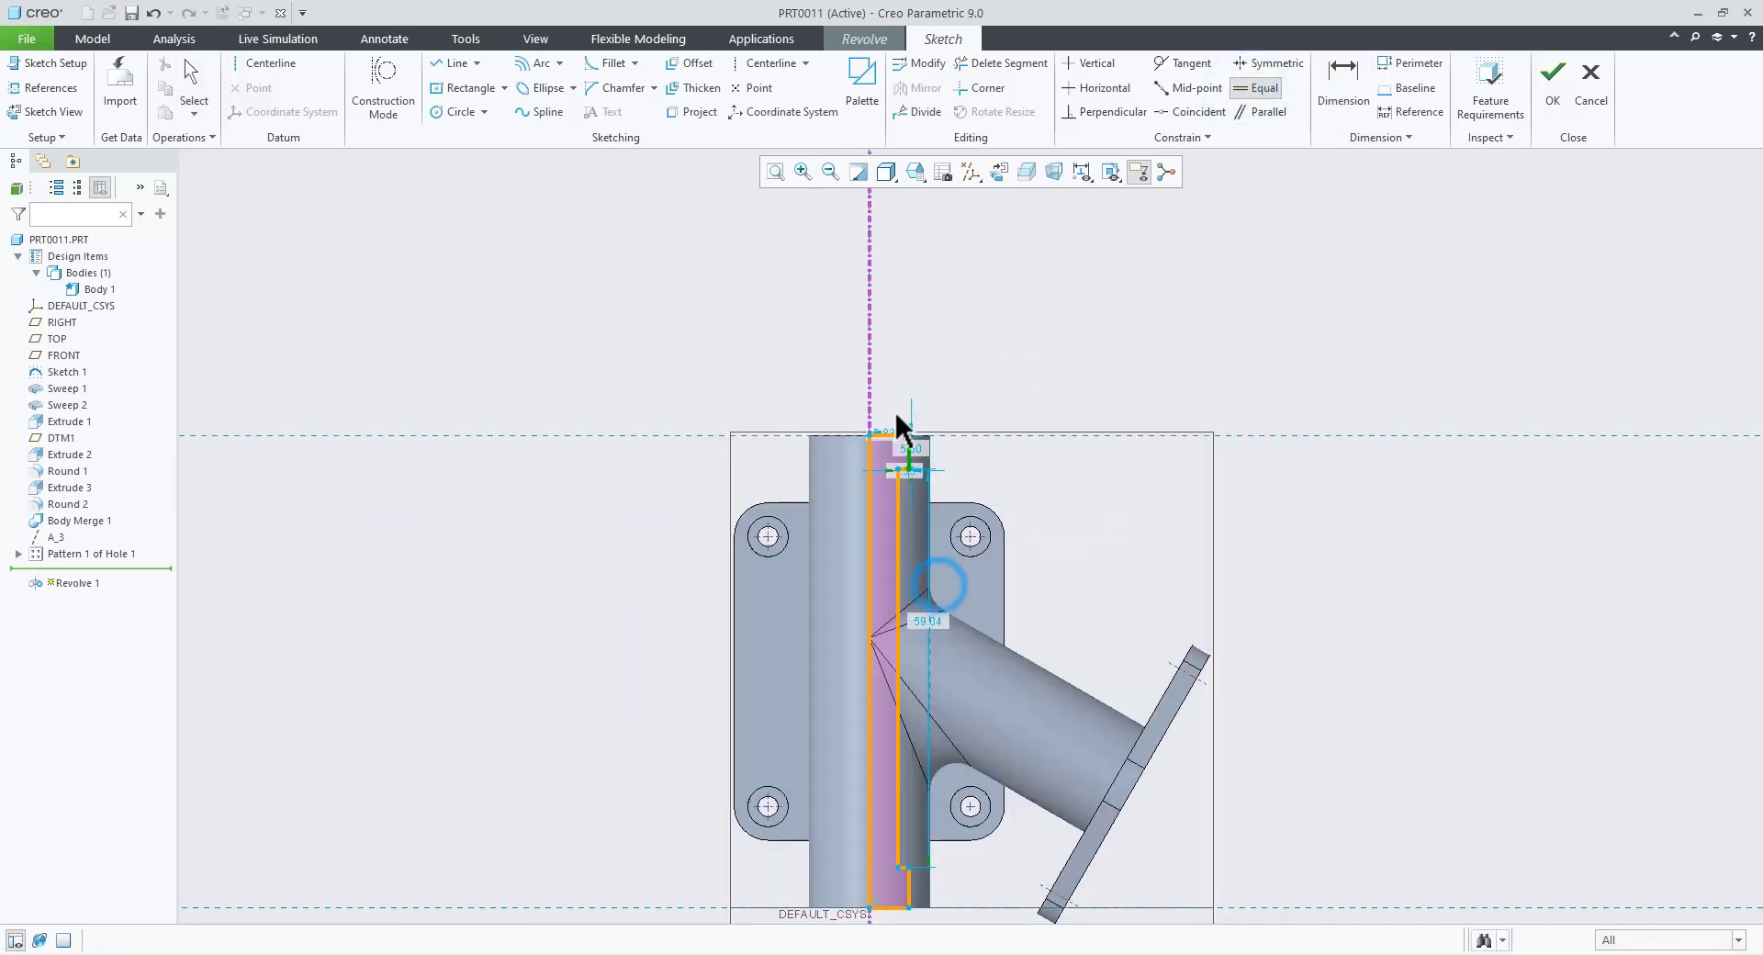
pyautogui.click(907, 884)
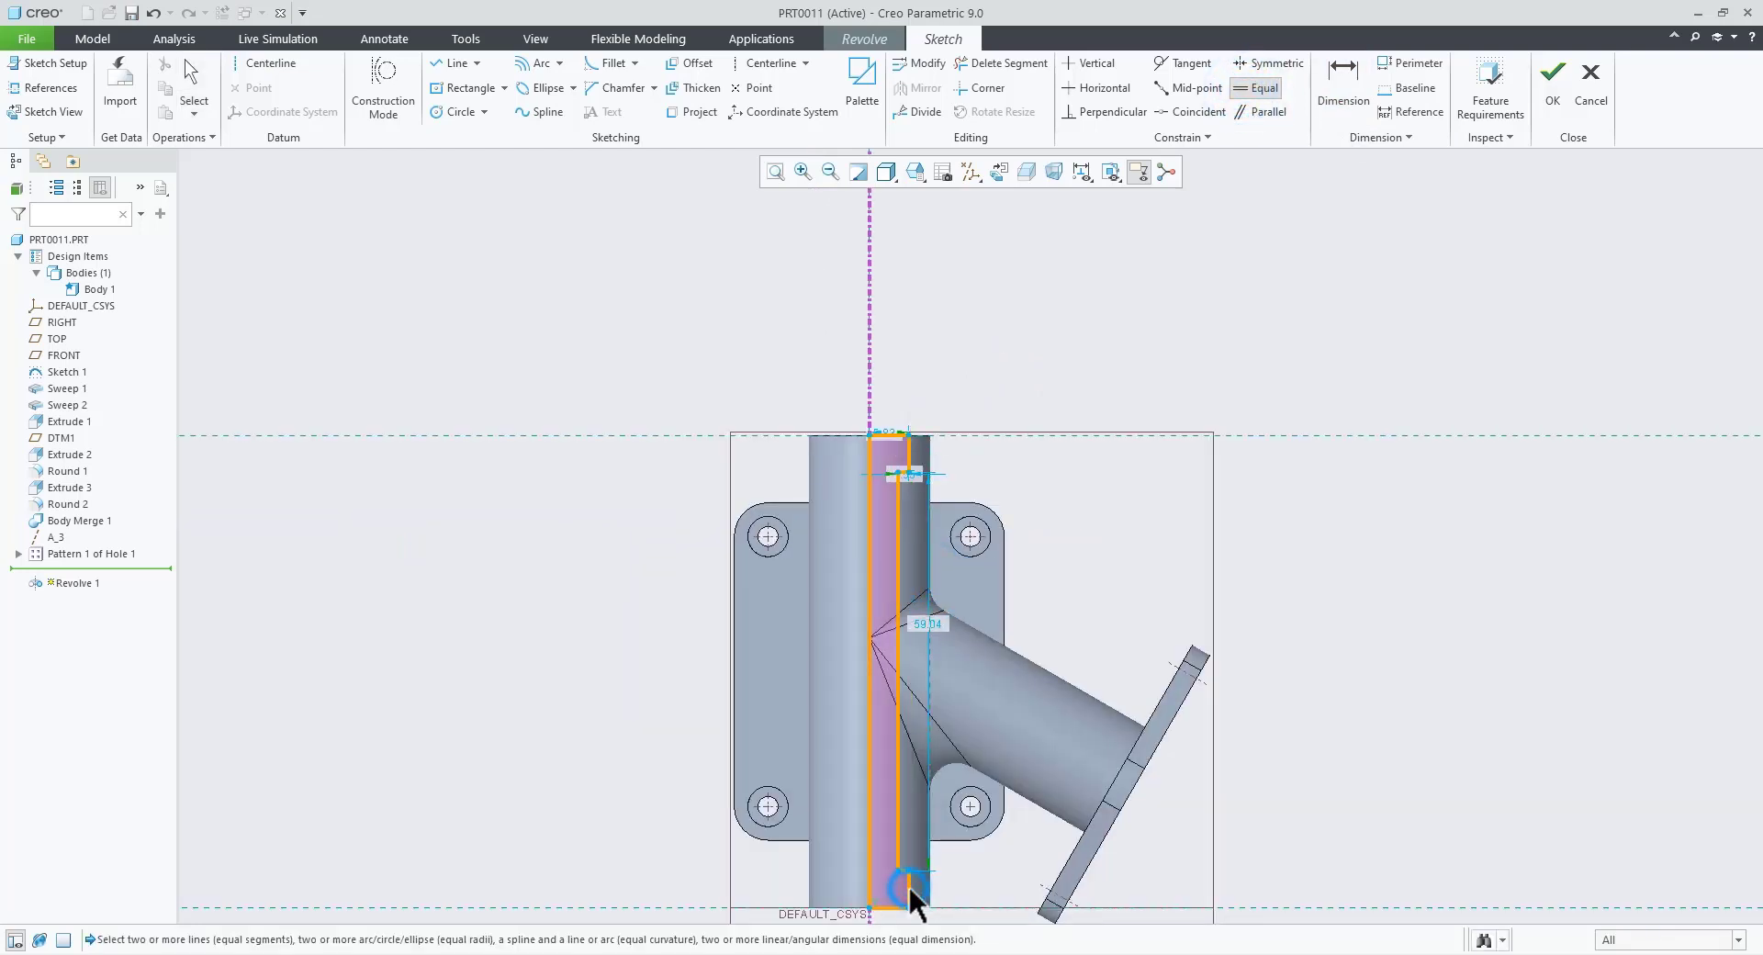
# Step: Try to extend the equal-length constraint to the lower recess's short horizontal step
pyautogui.scroll(-5, 903, 912)
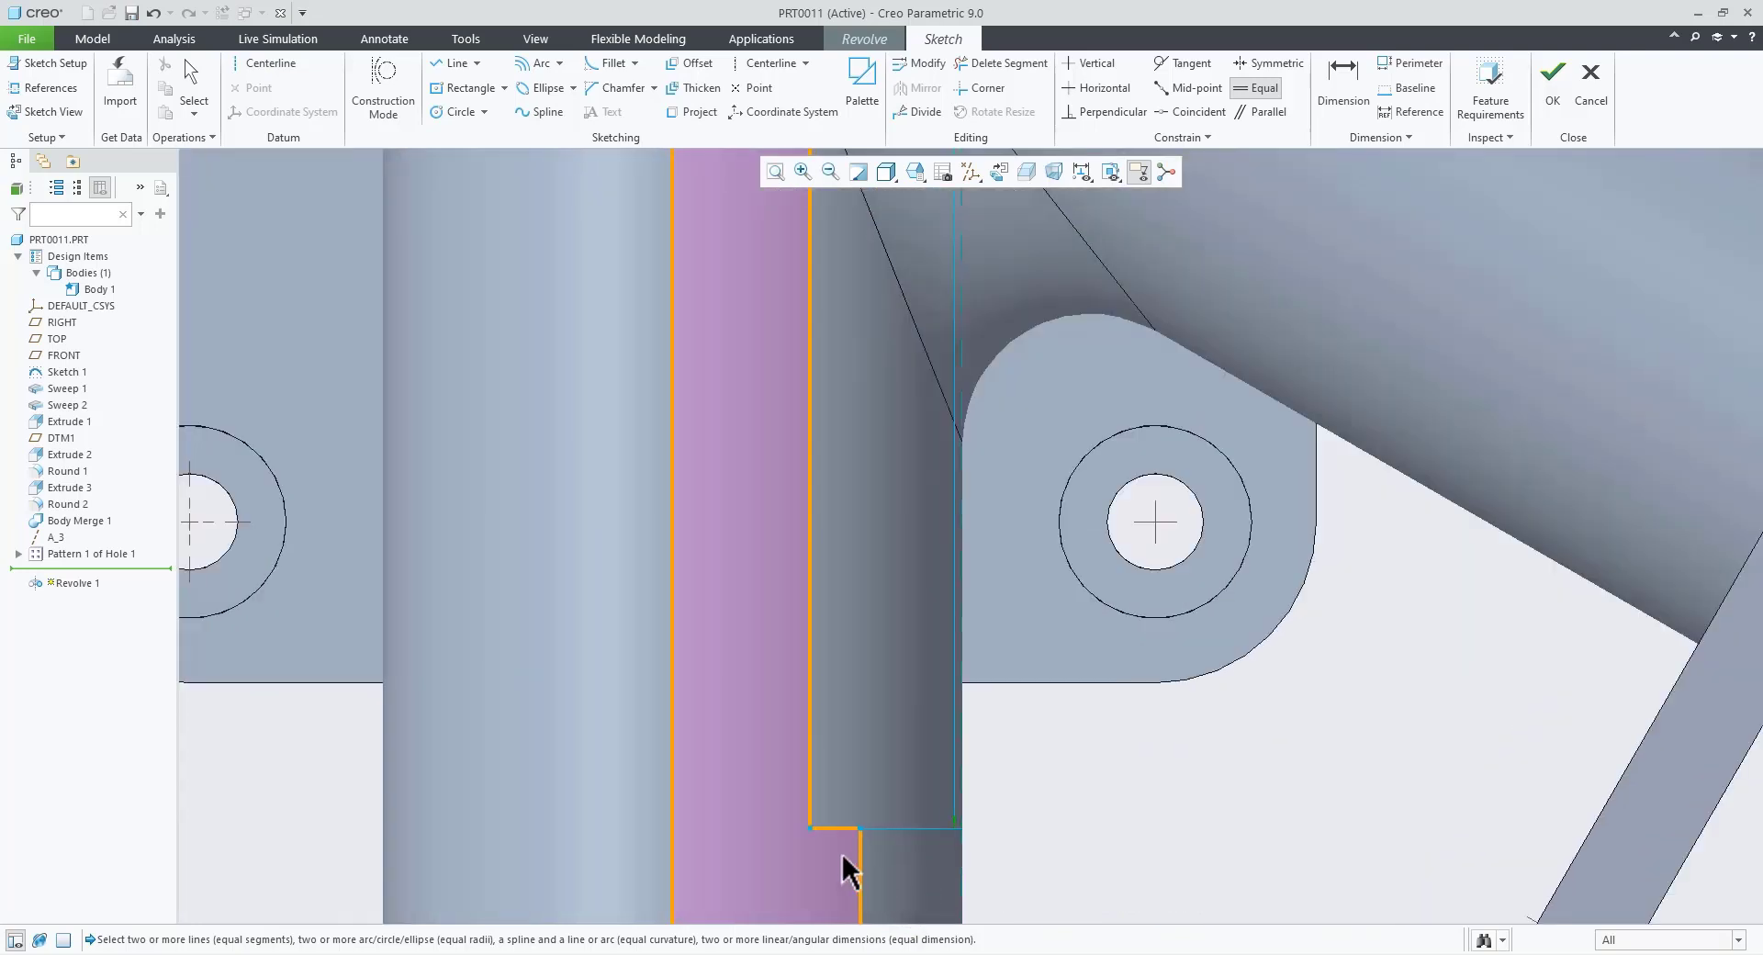
pyautogui.scroll(5, 847, 849)
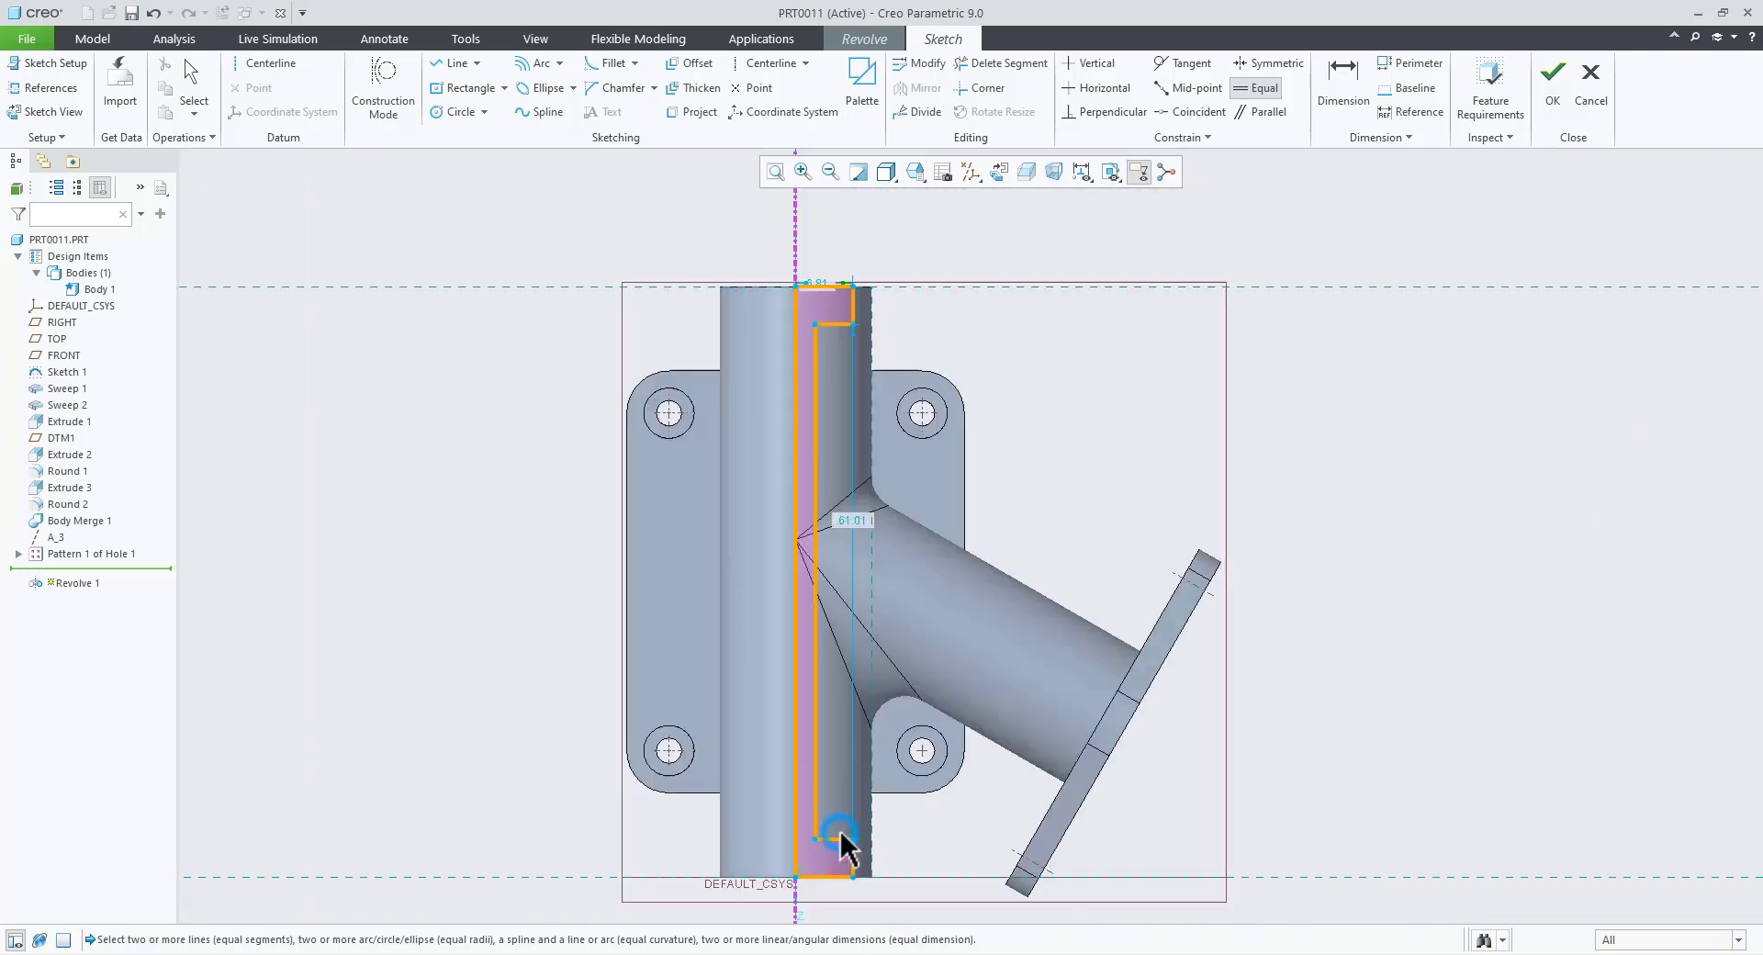
pyautogui.middleClick(841, 393)
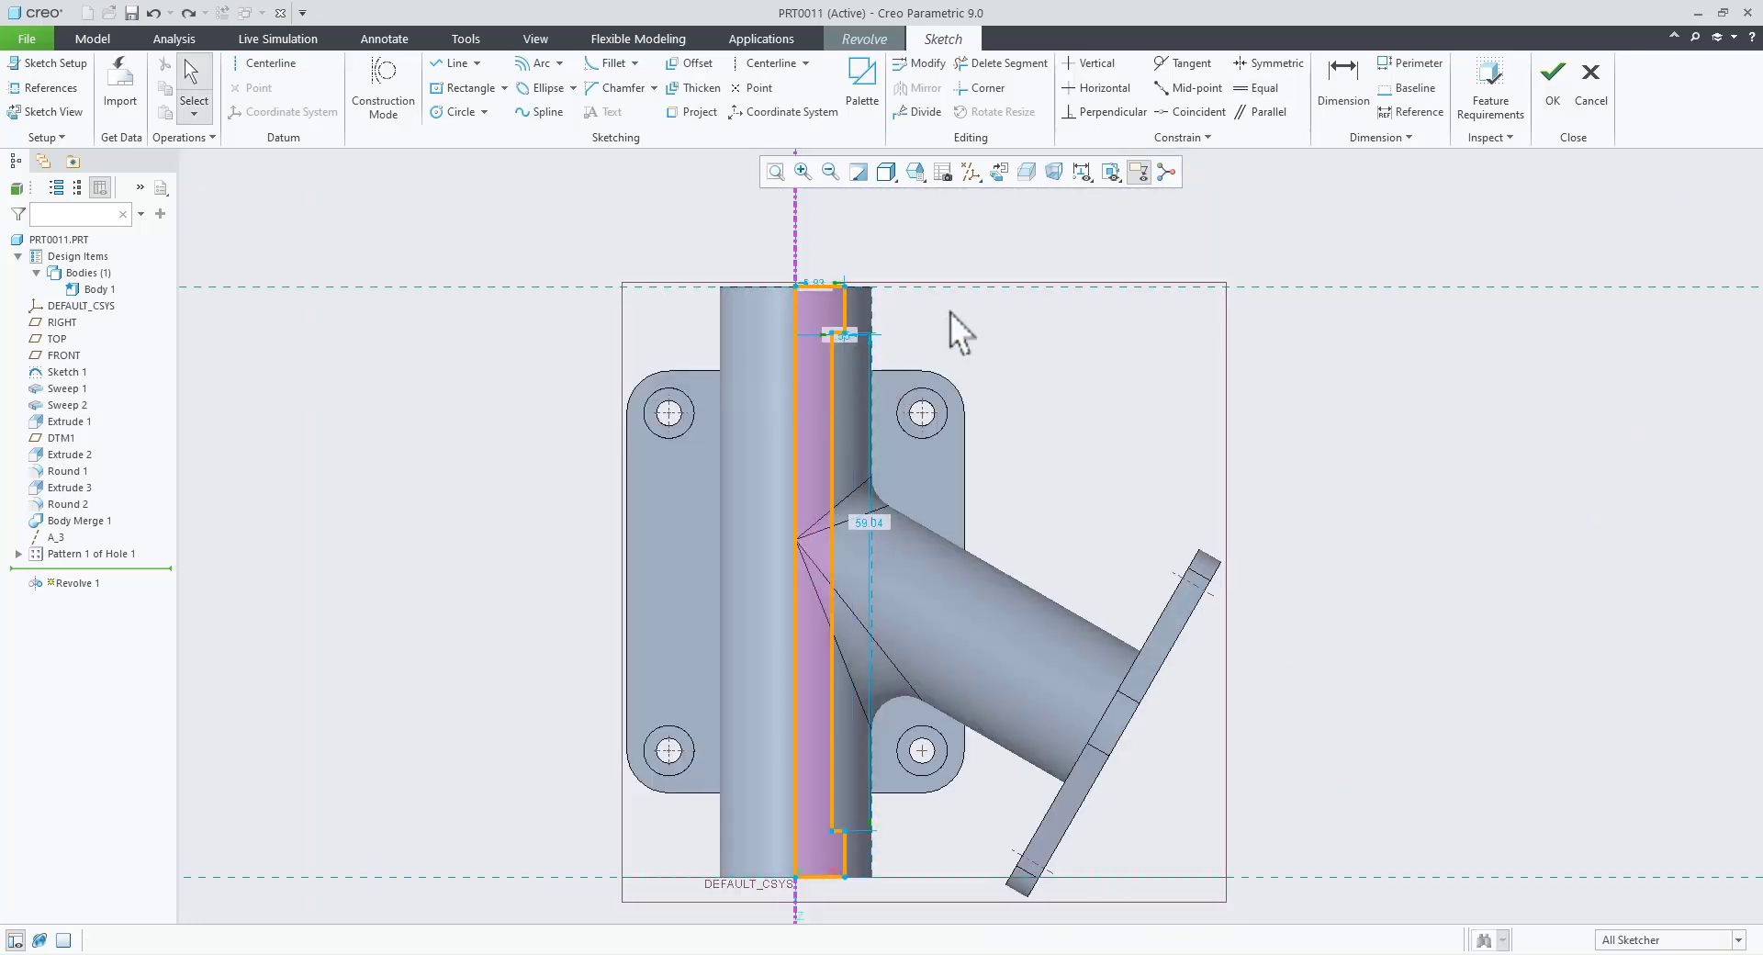
# Step: Apply a separate Equal constraint to the short horizontal steps at the two ends of the bore profile
pyautogui.click(1260, 89)
pyautogui.scroll(-5, 923, 278)
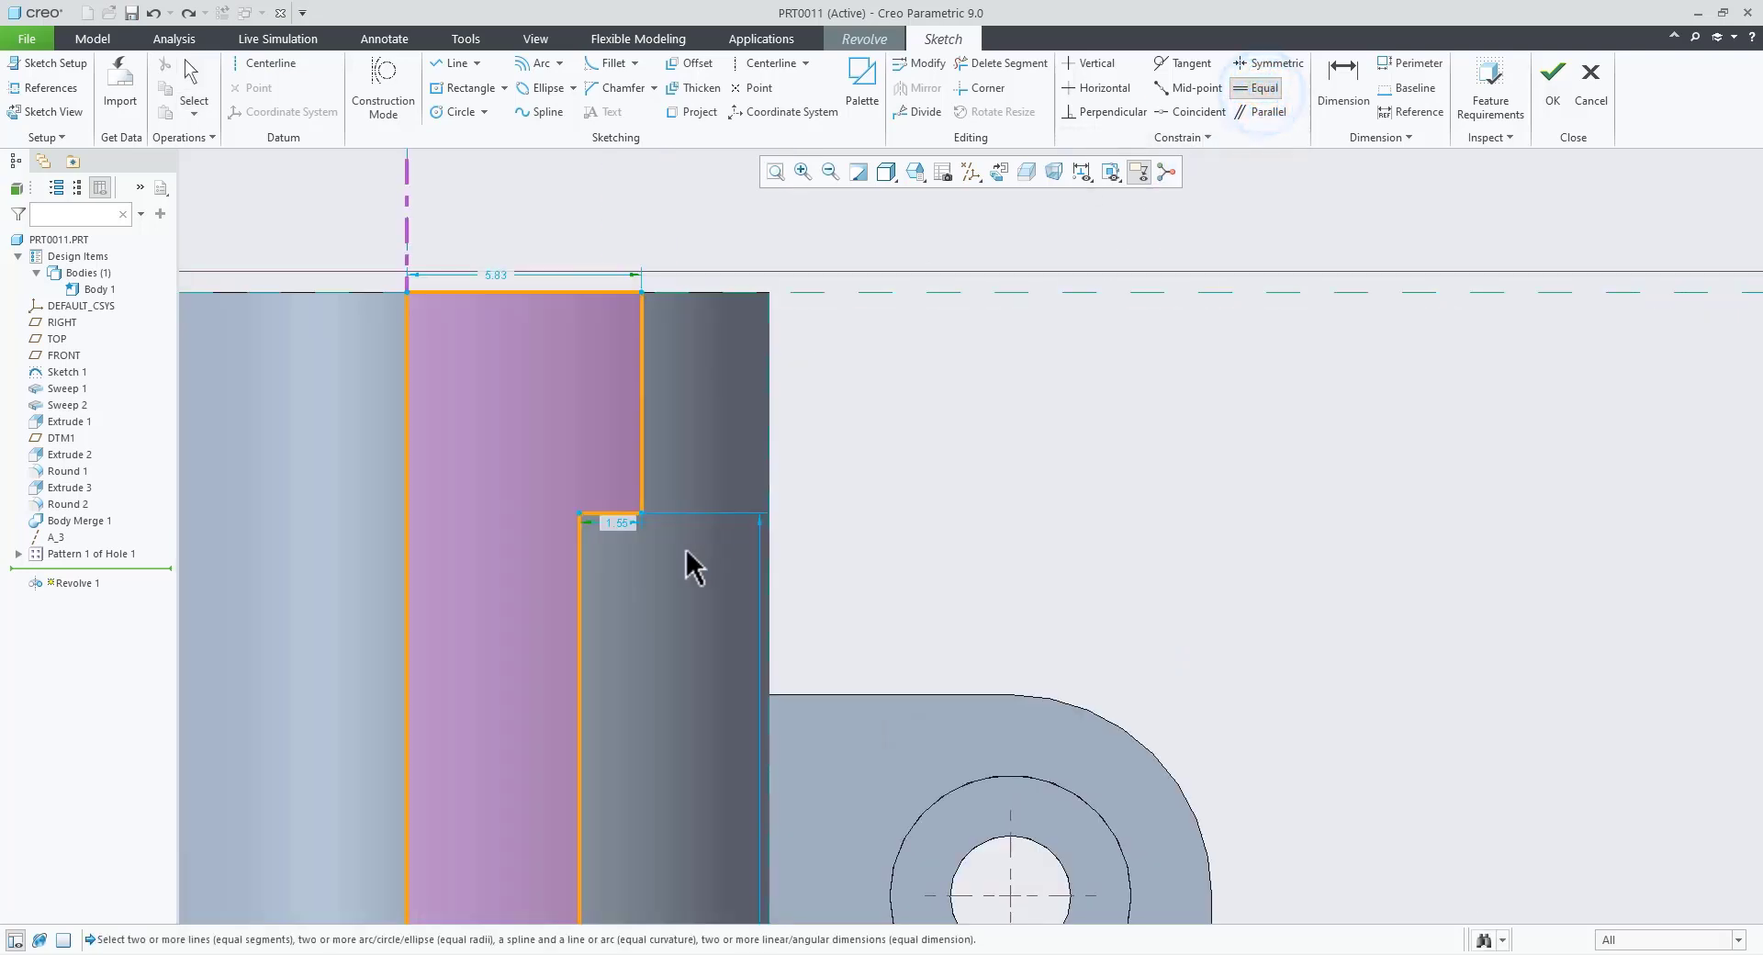
pyautogui.scroll(5, 775, 498)
pyautogui.scroll(-4, 657, 782)
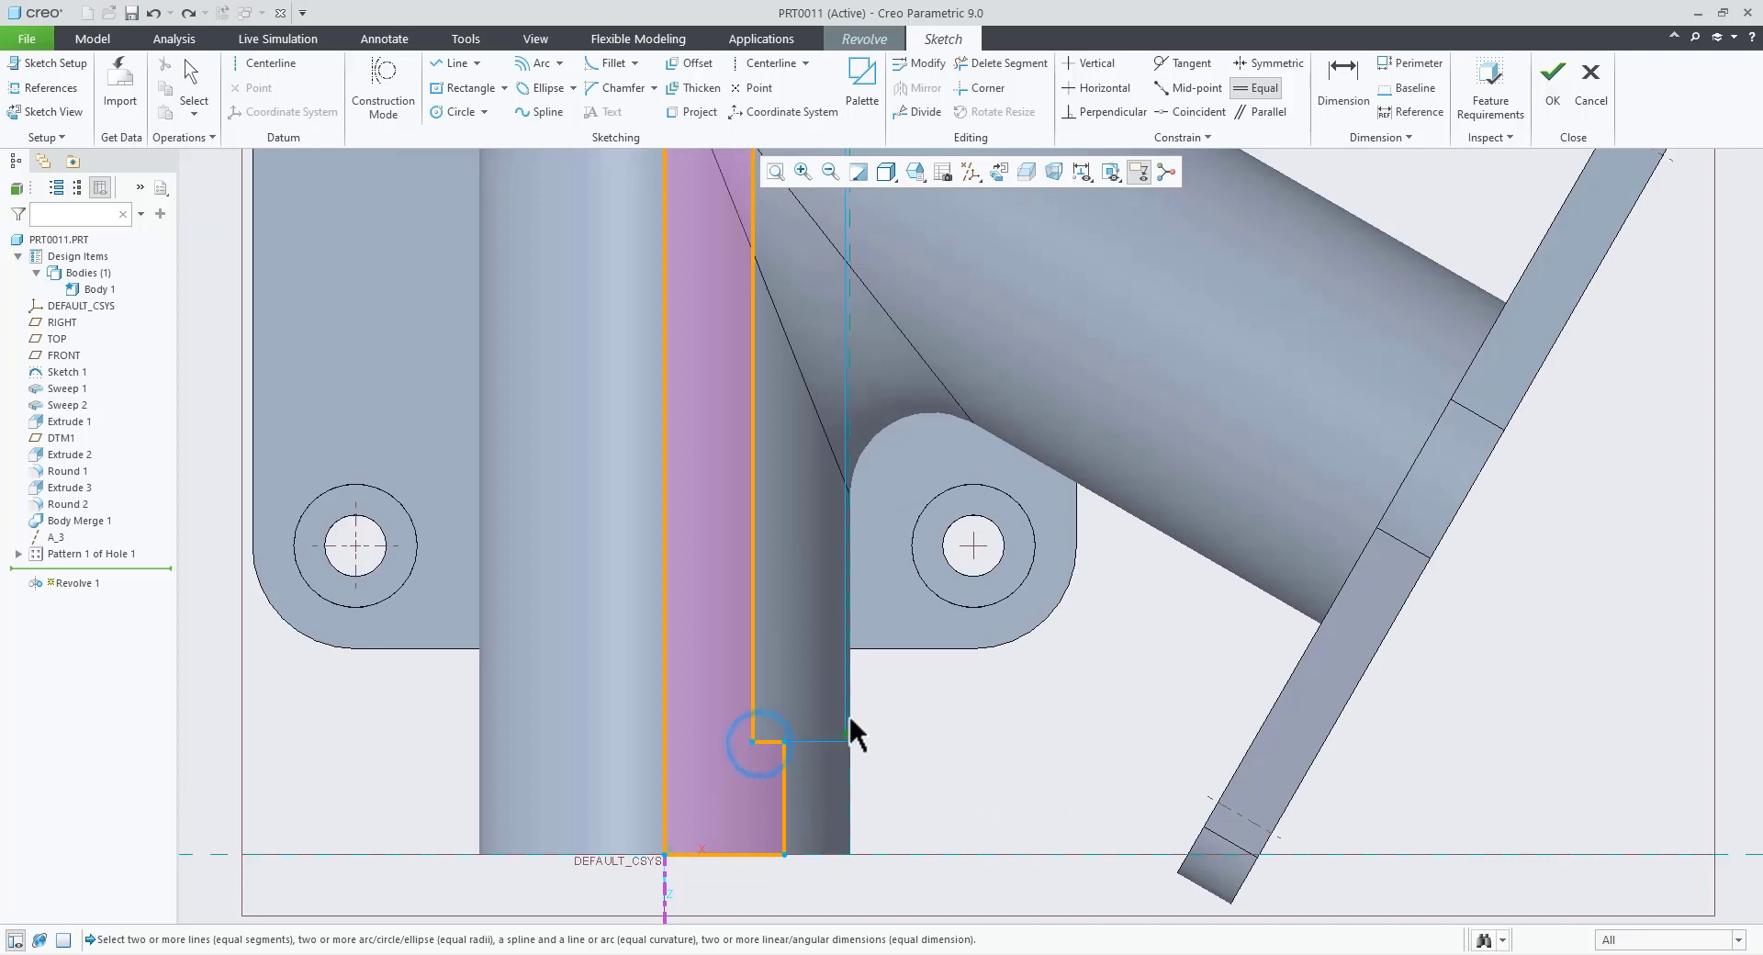
pyautogui.scroll(5, 851, 732)
pyautogui.scroll(-2, 812, 372)
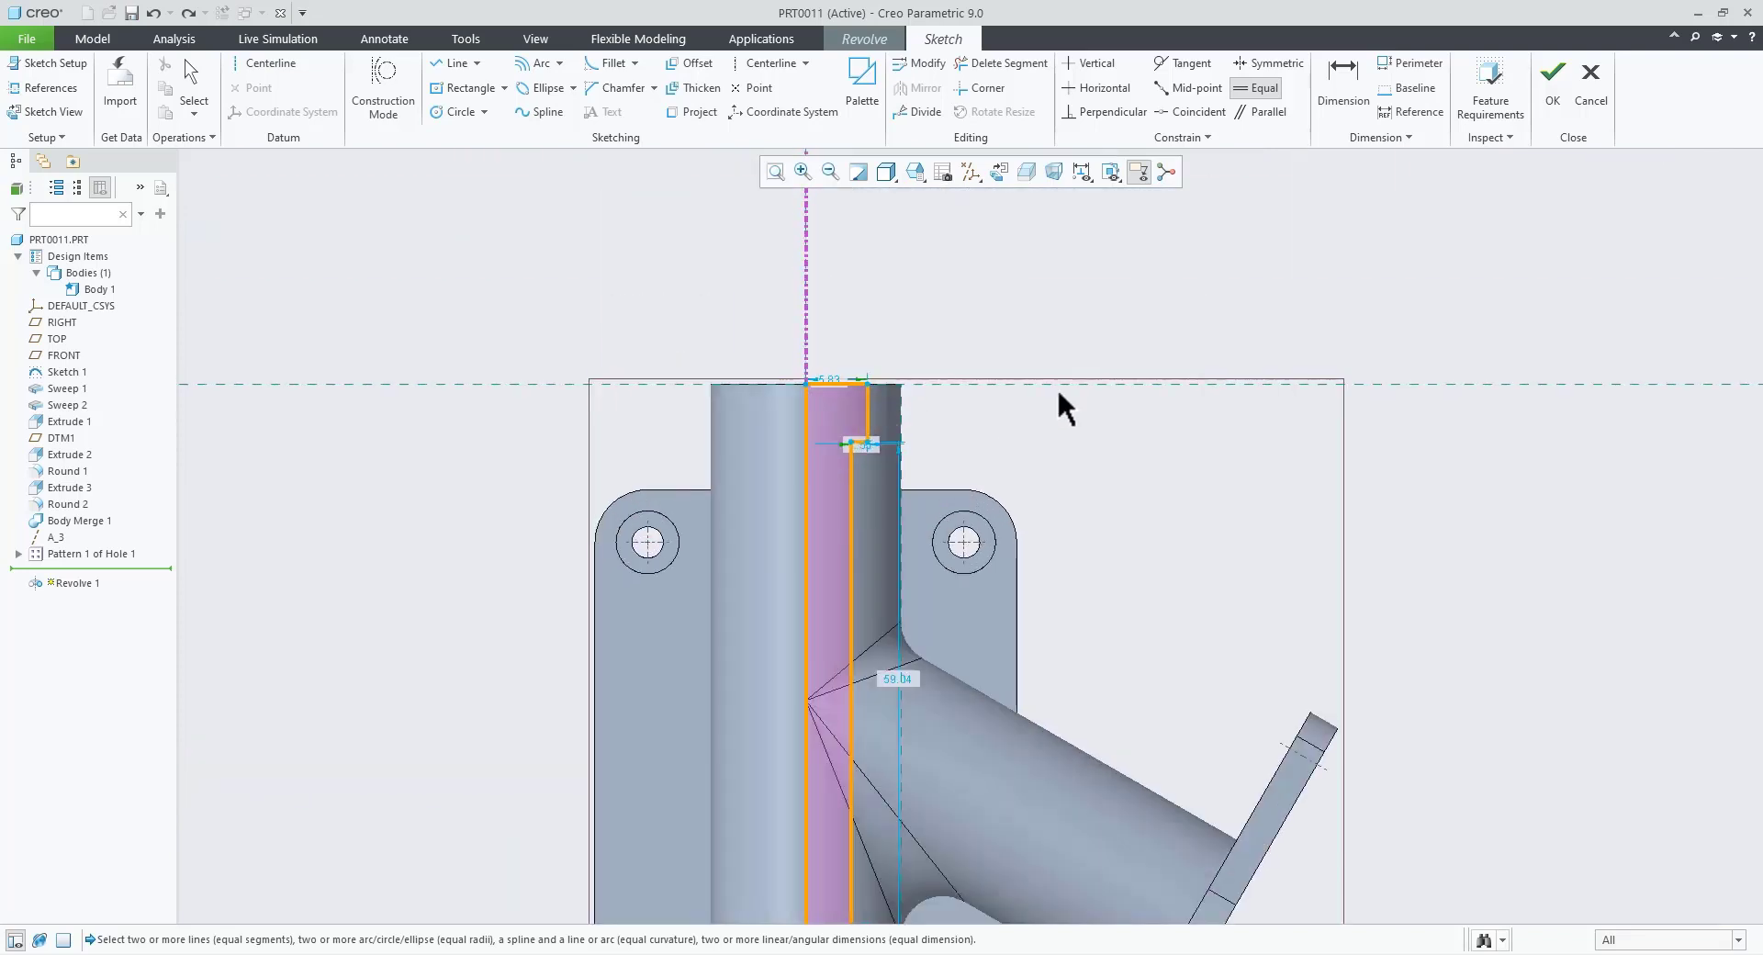
# Step: Check the bore diameters in Lecture 08.jpg, and dimension the upper recess diameter about the centerline as 14 mm
pyautogui.press('Escape')
pyautogui.click(1330, 108)
pyautogui.click(429, 932)
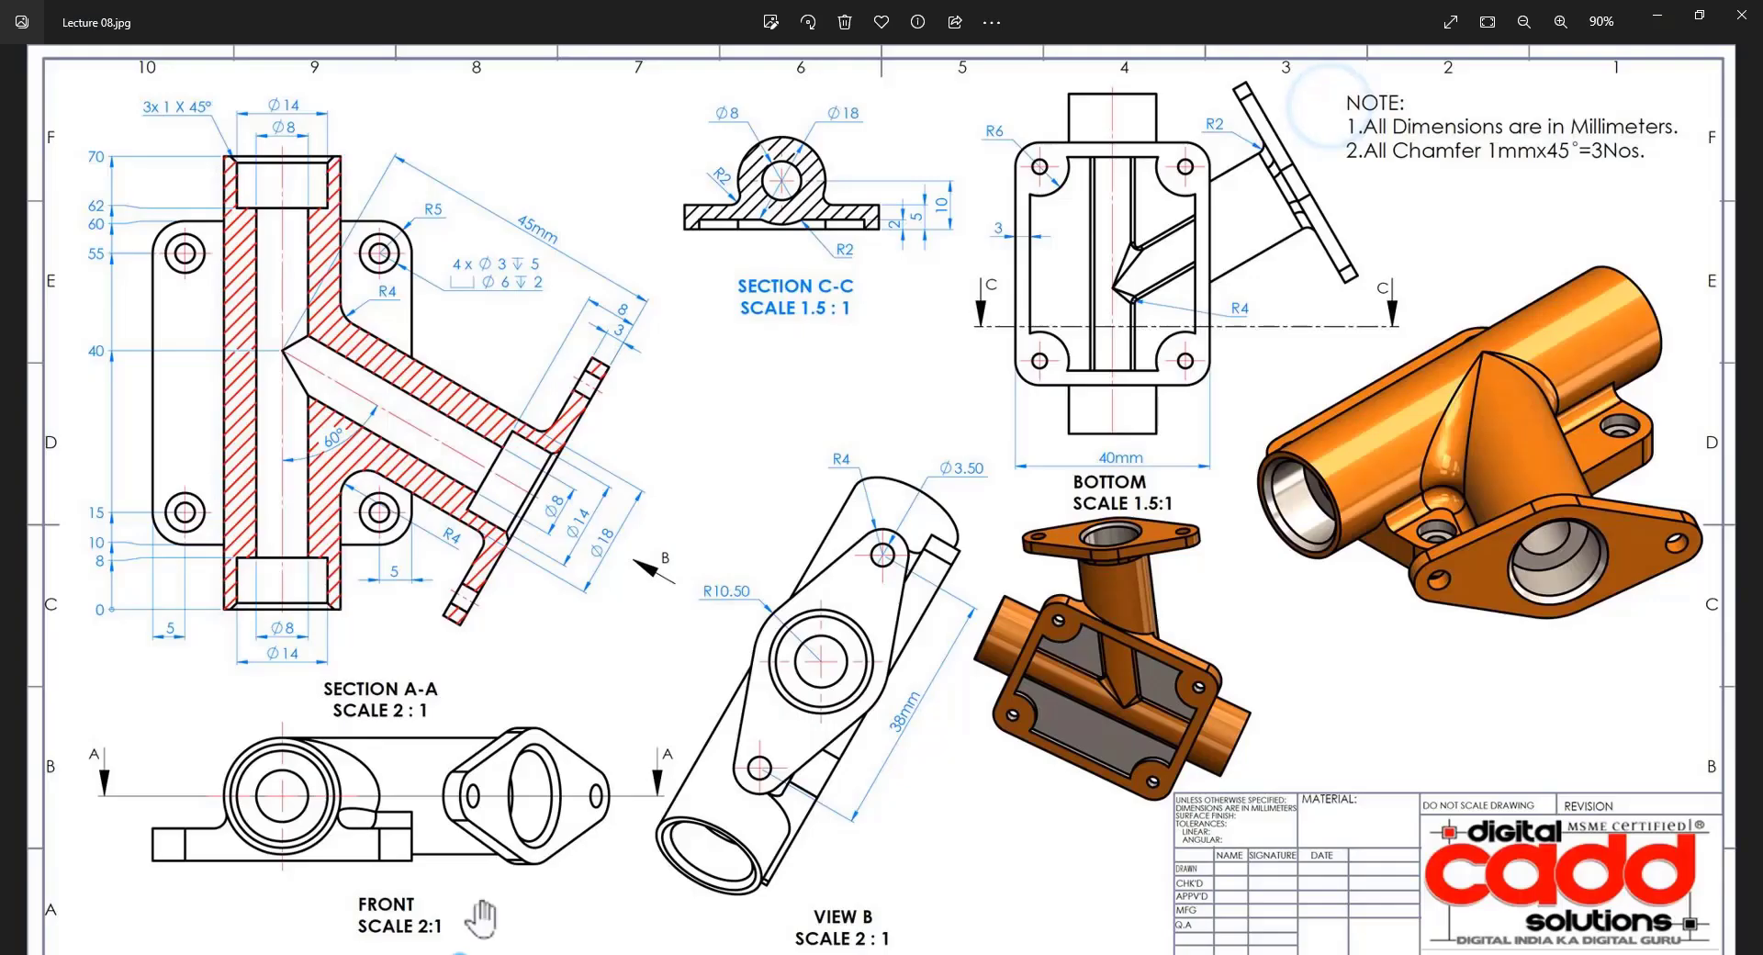
pyautogui.click(324, 266)
pyautogui.scroll(4, 365, 352)
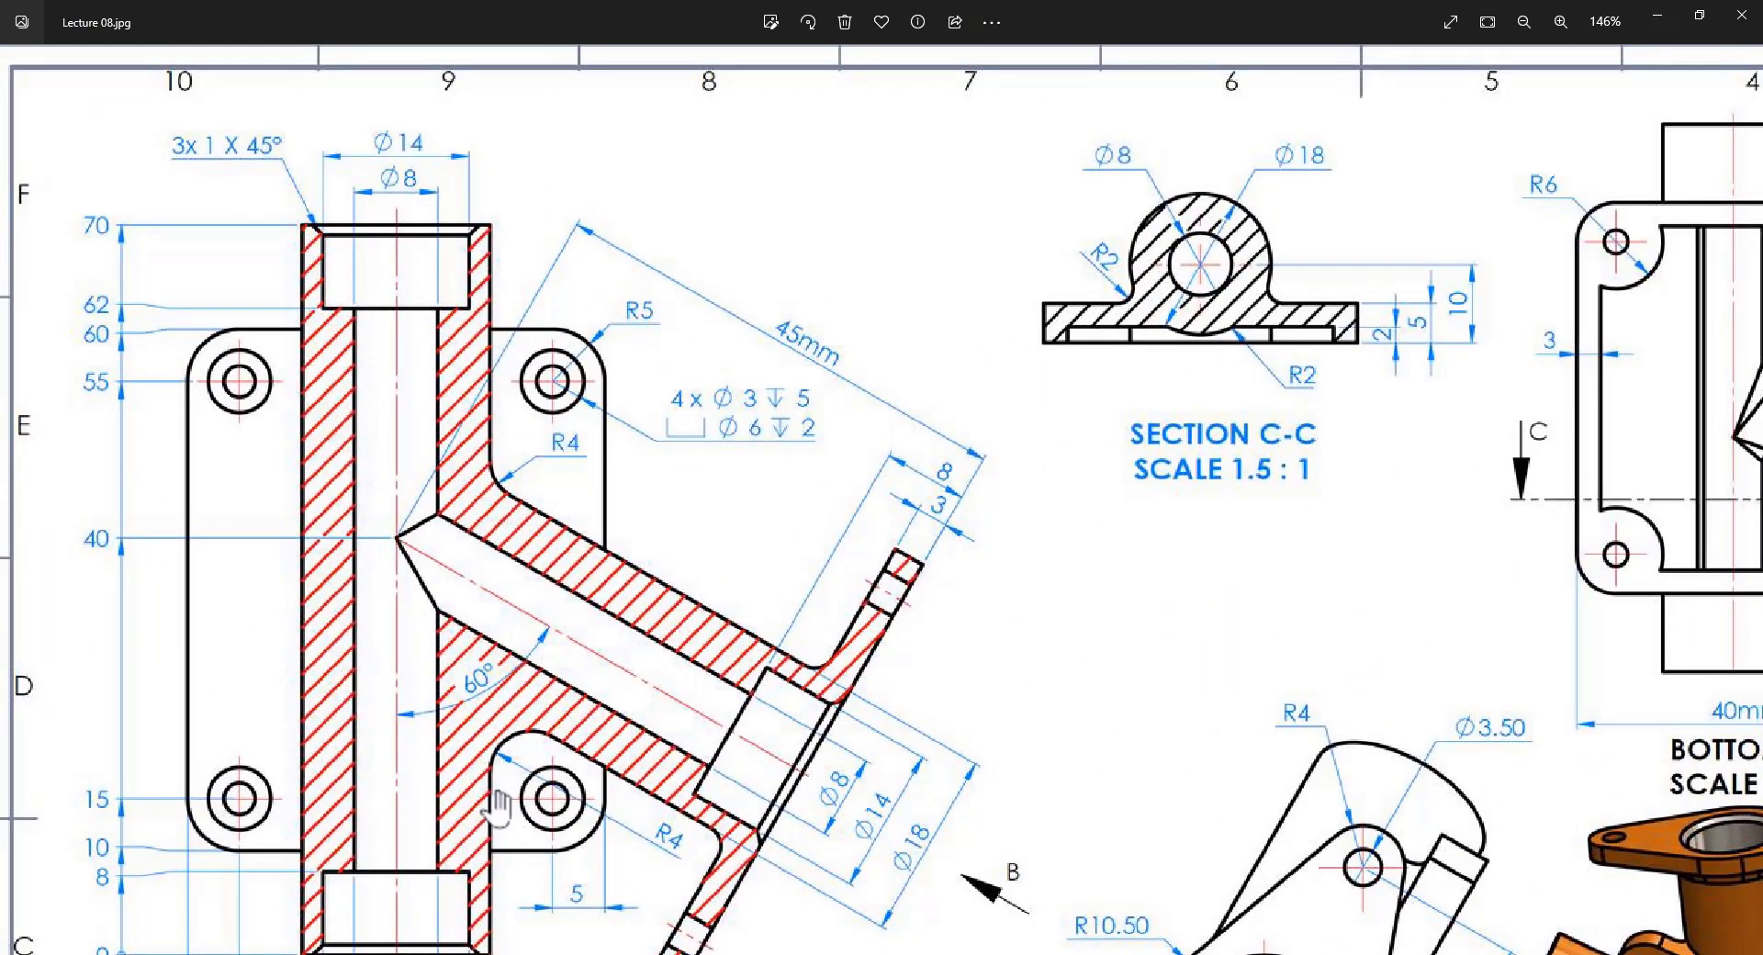
pyautogui.click(477, 954)
pyautogui.scroll(3, 838, 312)
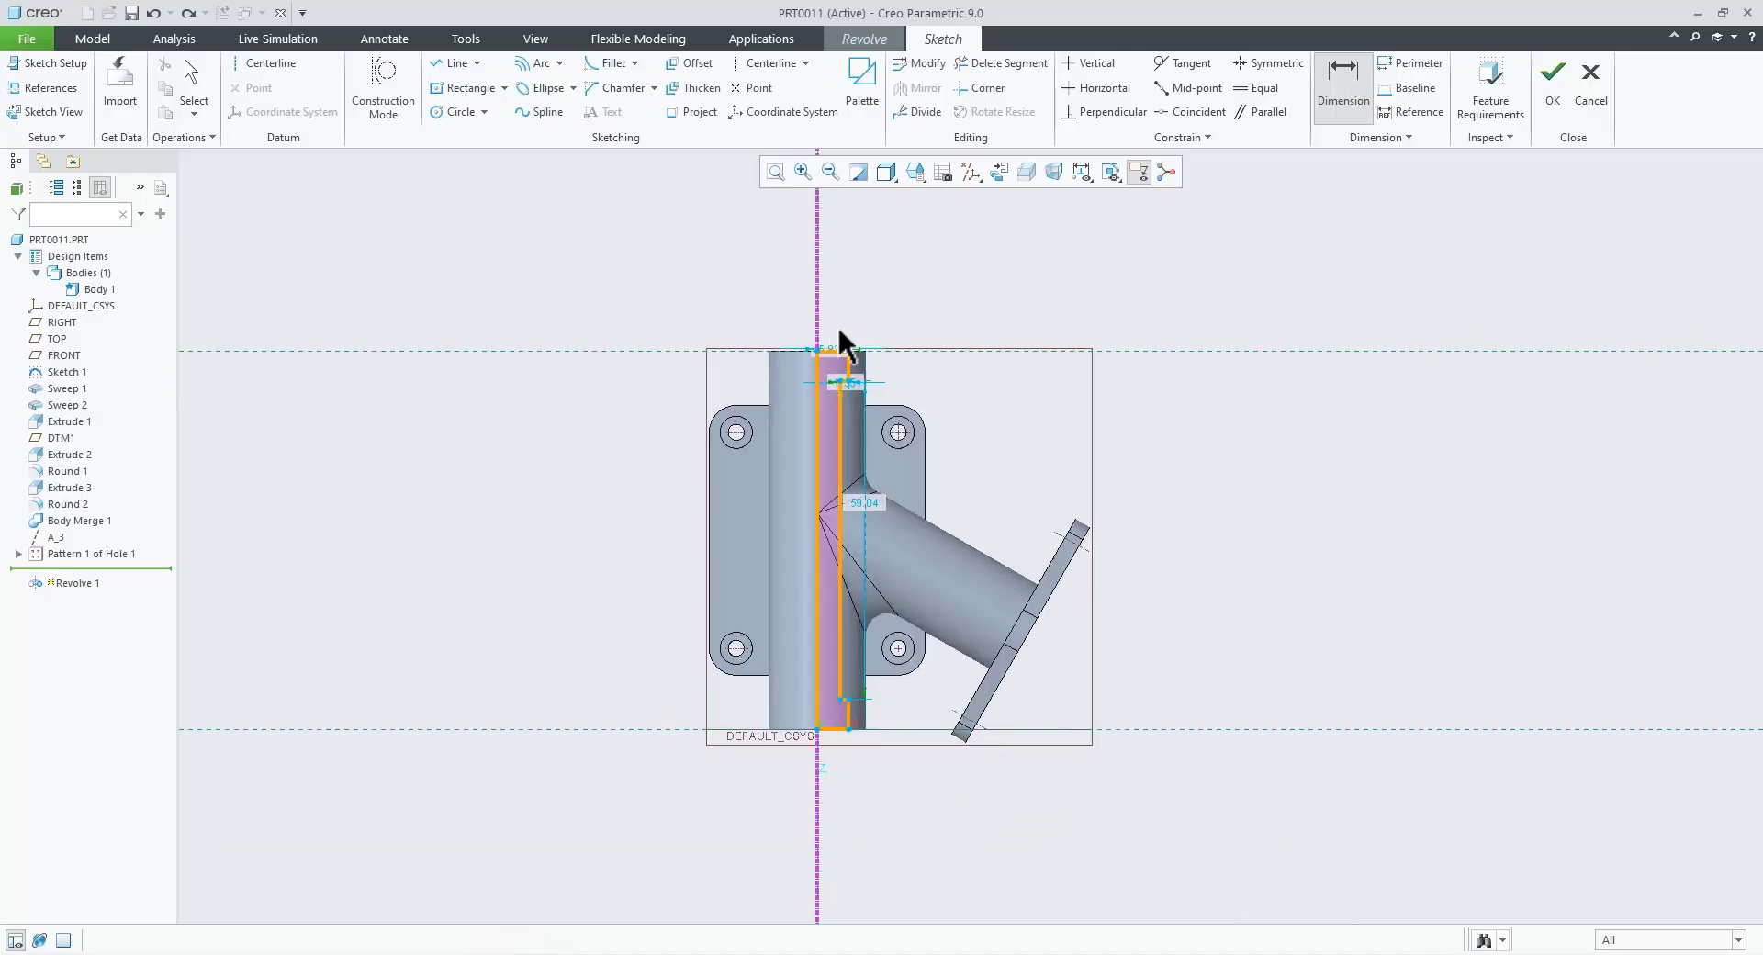
pyautogui.scroll(-7, 837, 338)
pyautogui.click(741, 441)
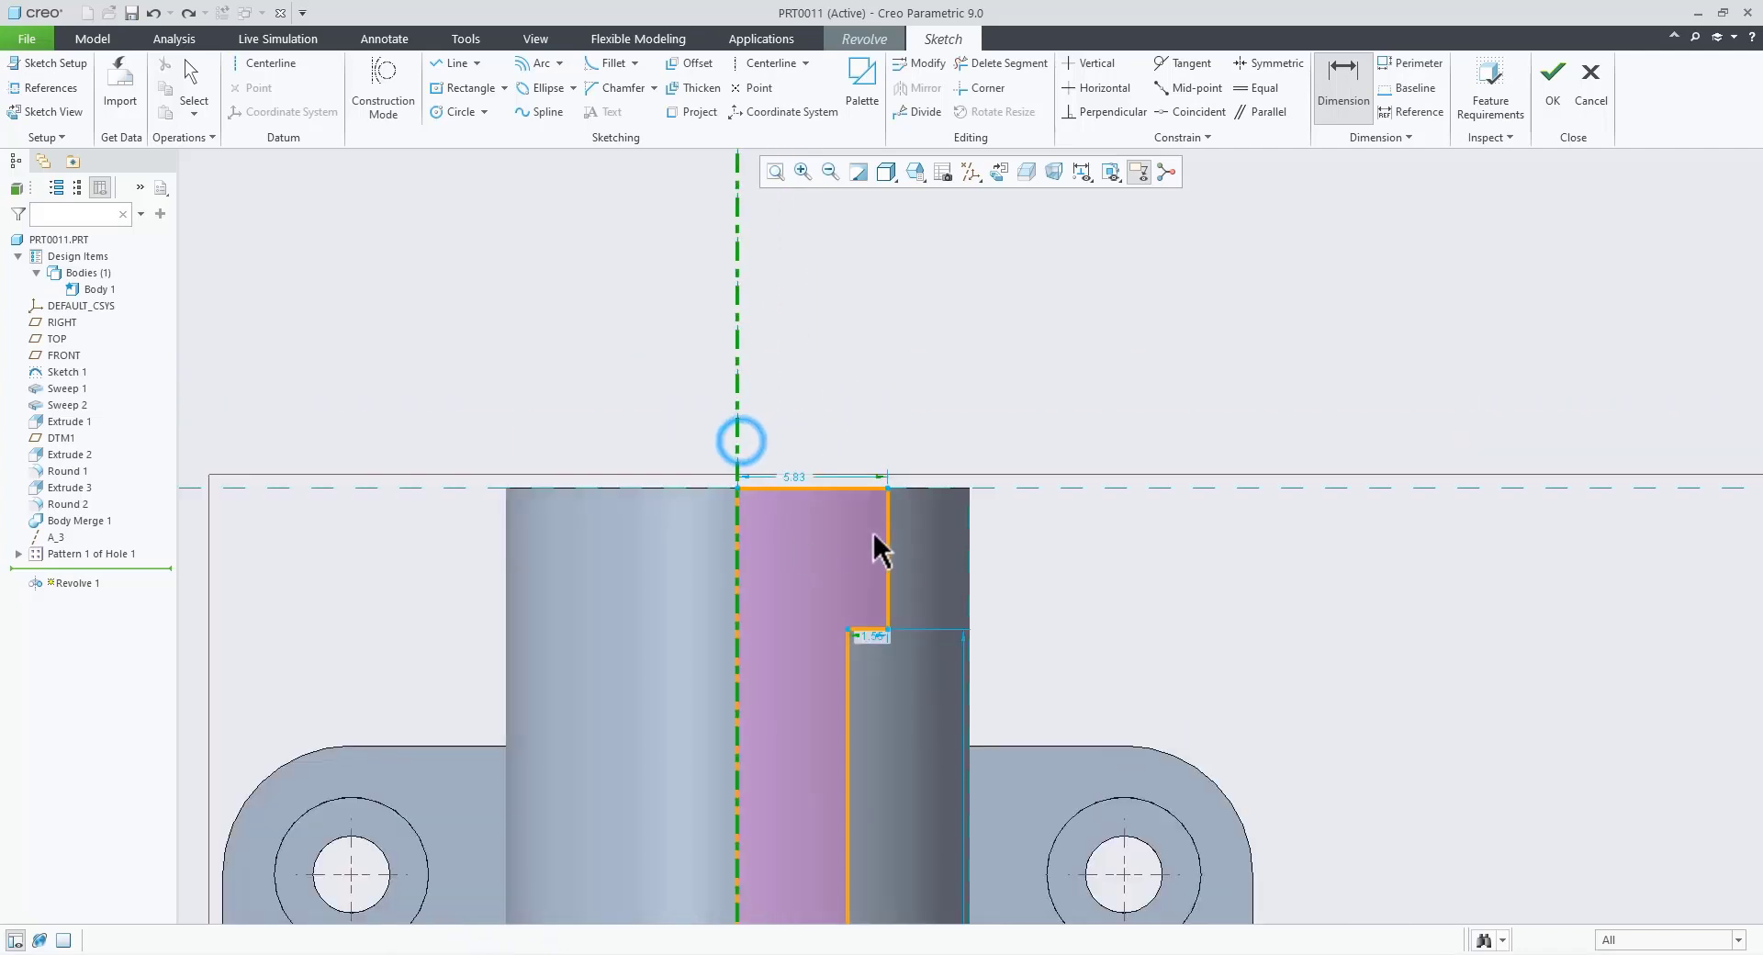
pyautogui.click(887, 528)
pyautogui.click(740, 430)
pyautogui.middleClick(771, 386)
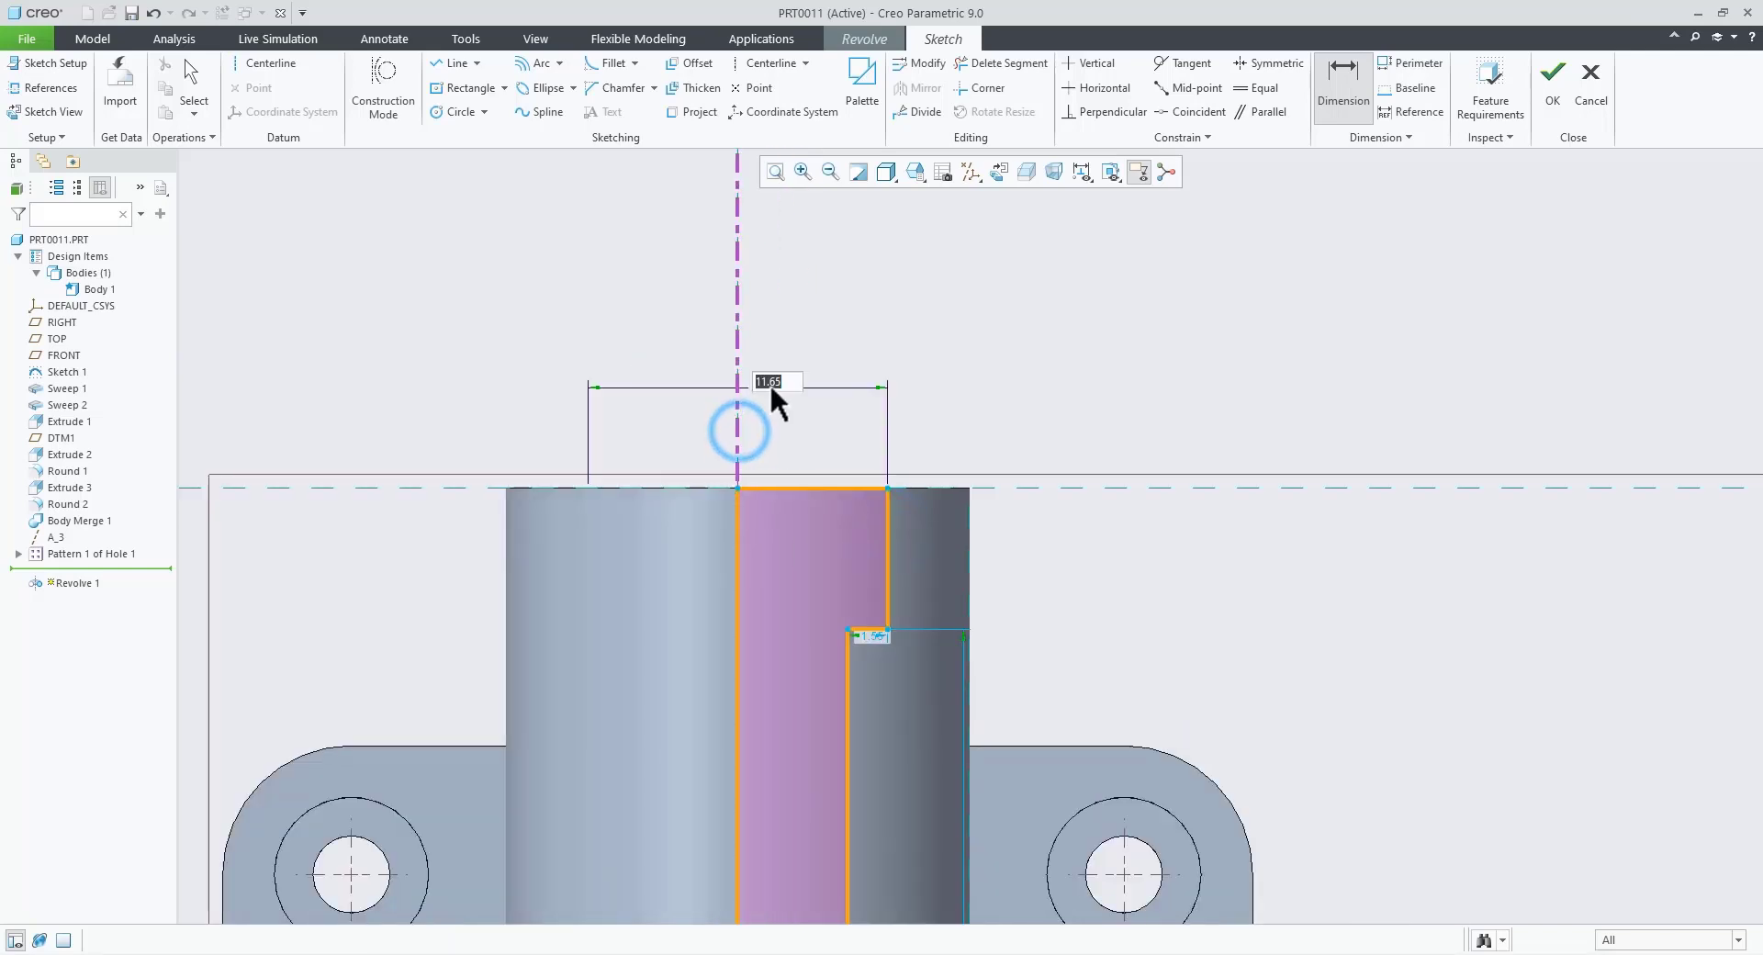
pyautogui.write('14')
pyautogui.press('Return')
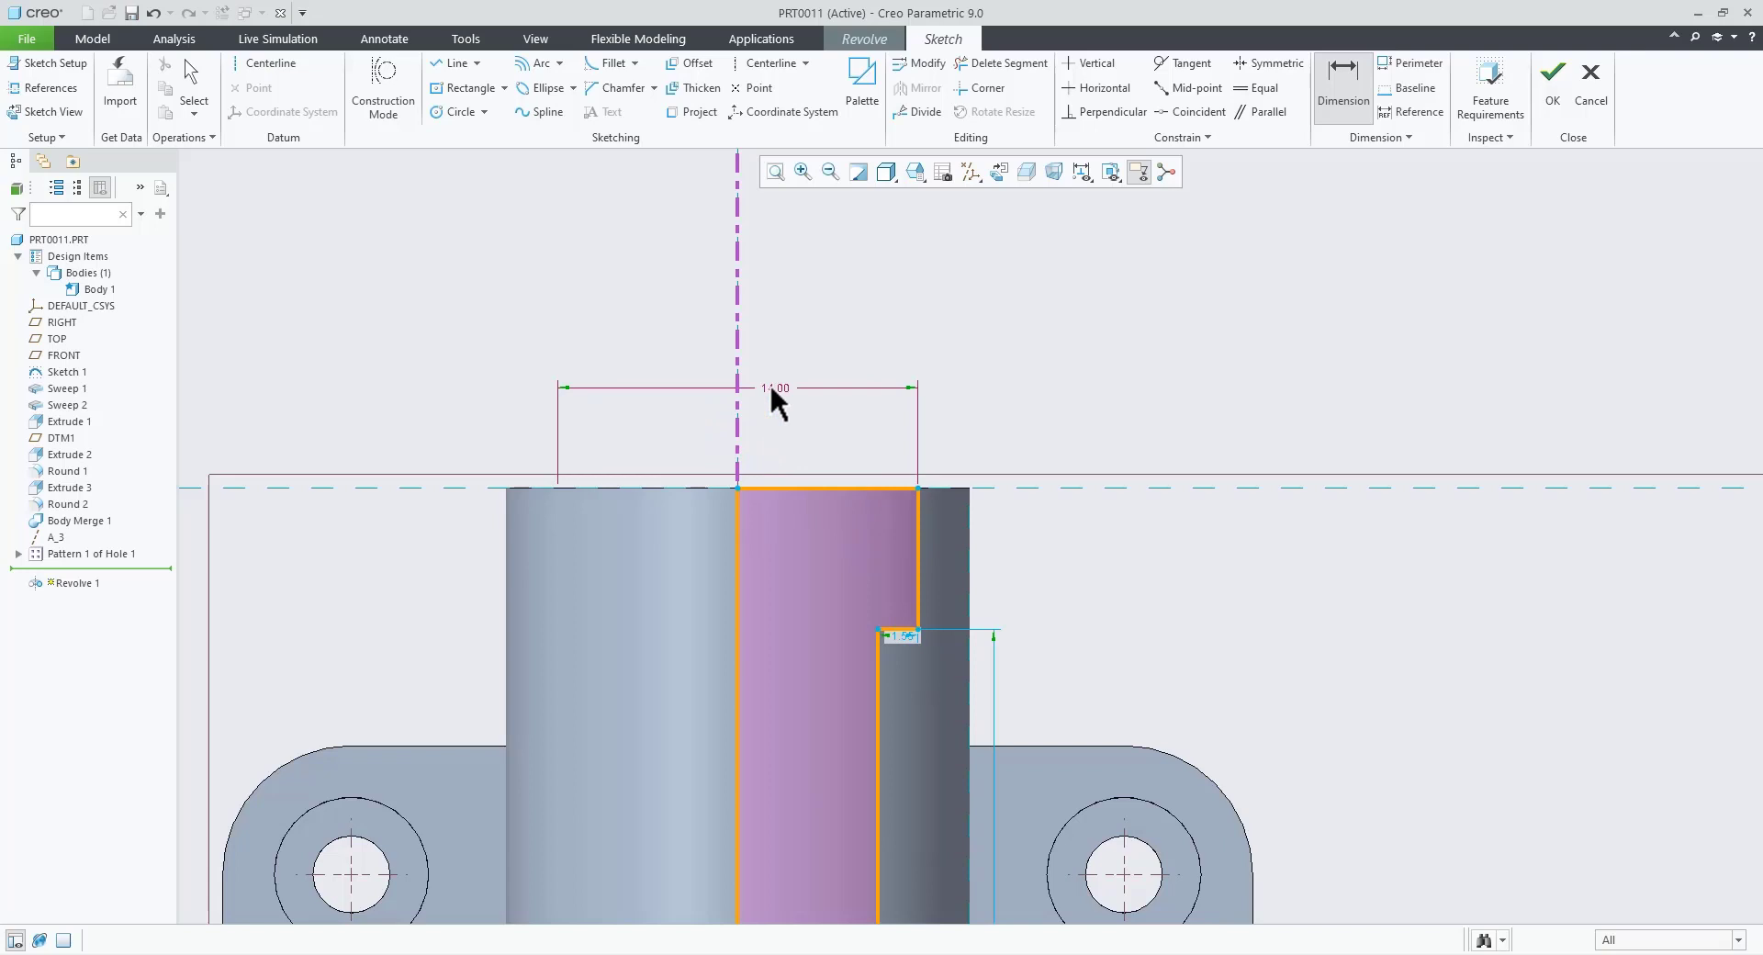
# Step: Dimension the narrow middle bore about the centerline with a diameter of 8 mm
pyautogui.click(741, 424)
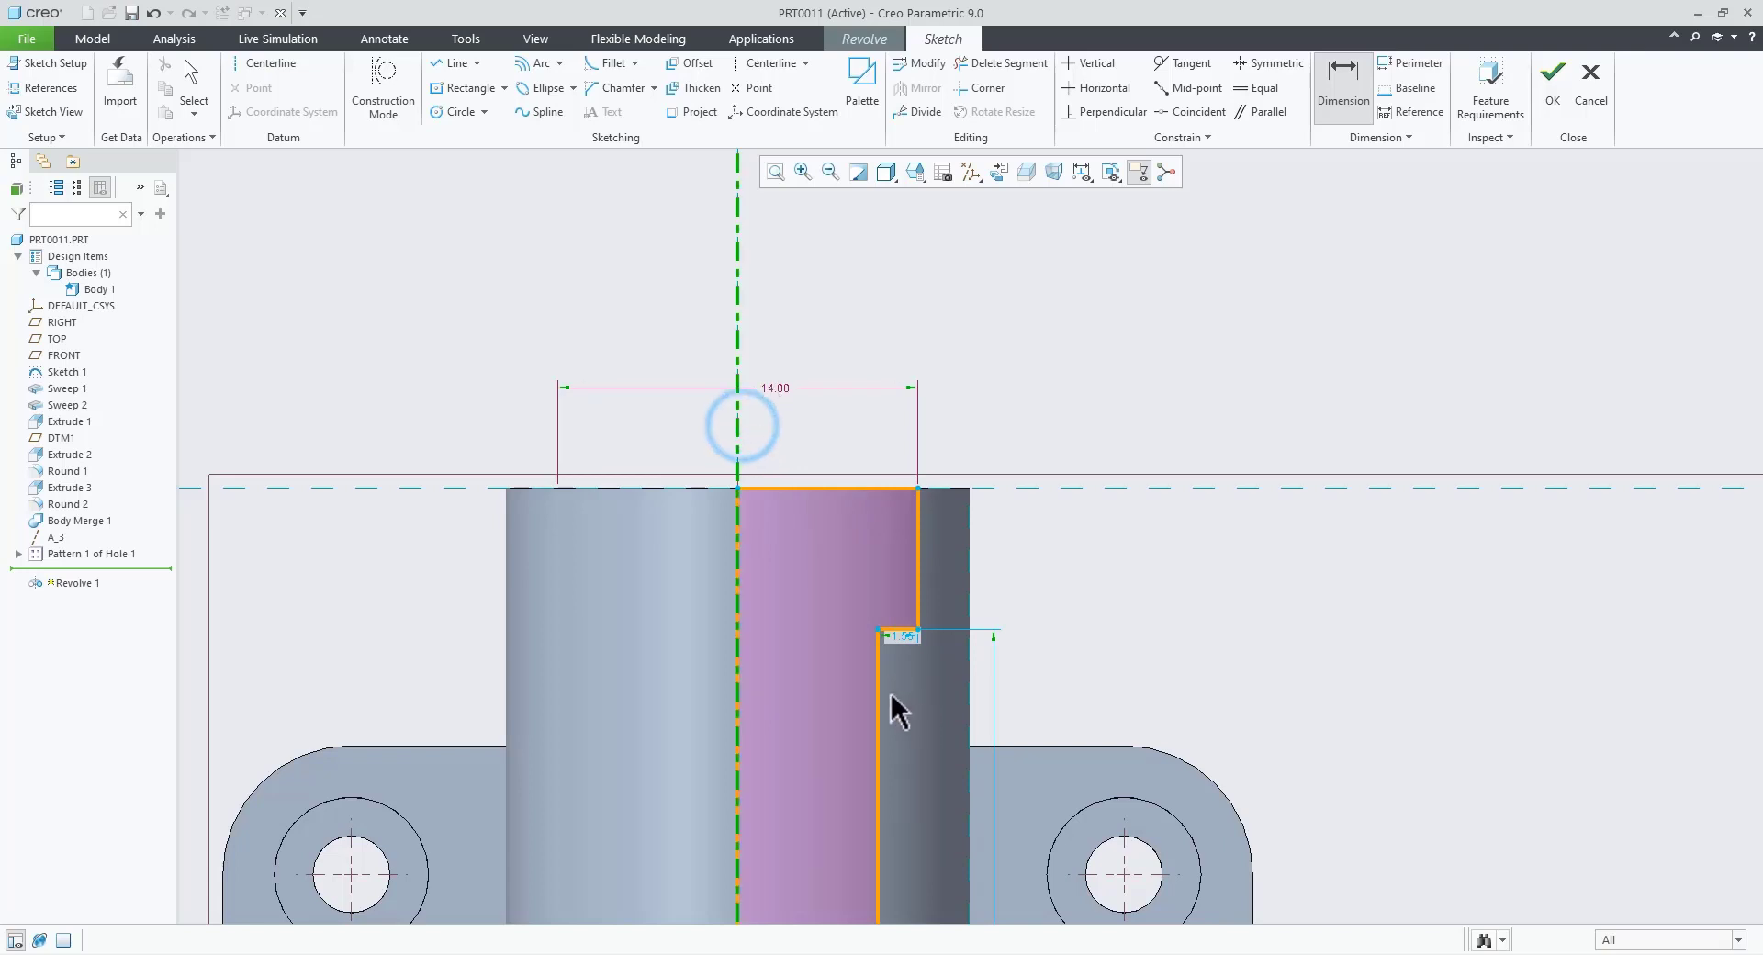
pyautogui.click(880, 691)
pyautogui.click(740, 468)
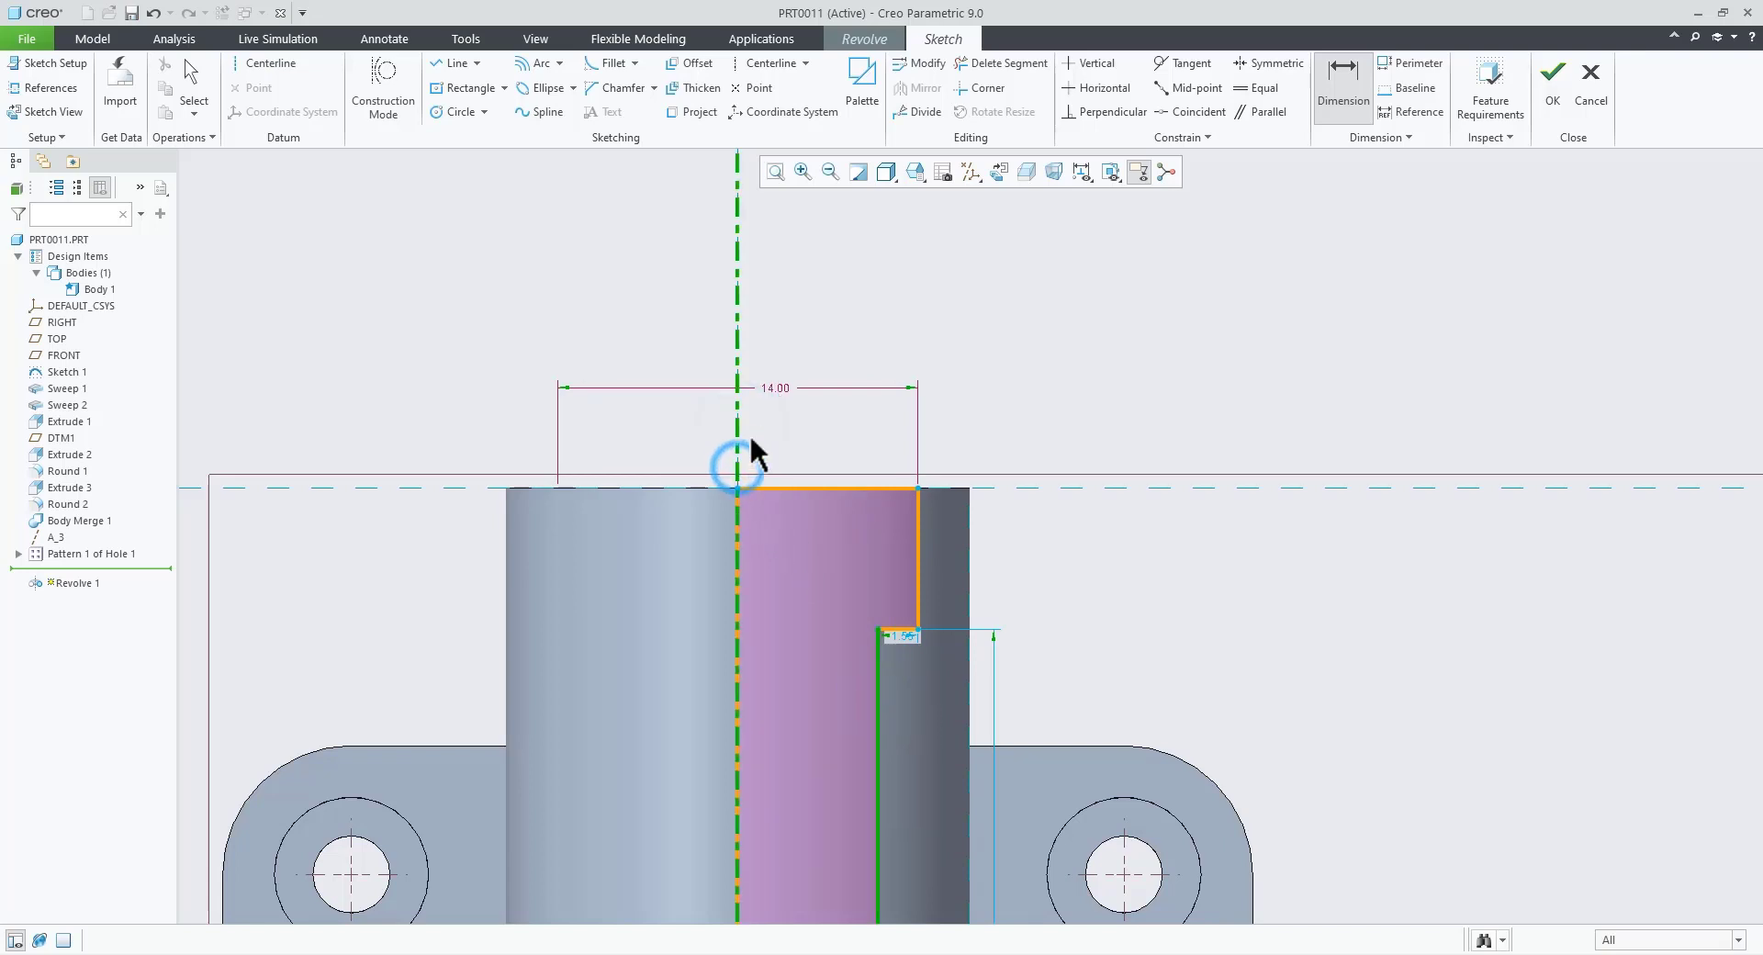
pyautogui.middleClick(749, 449)
pyautogui.press('Return')
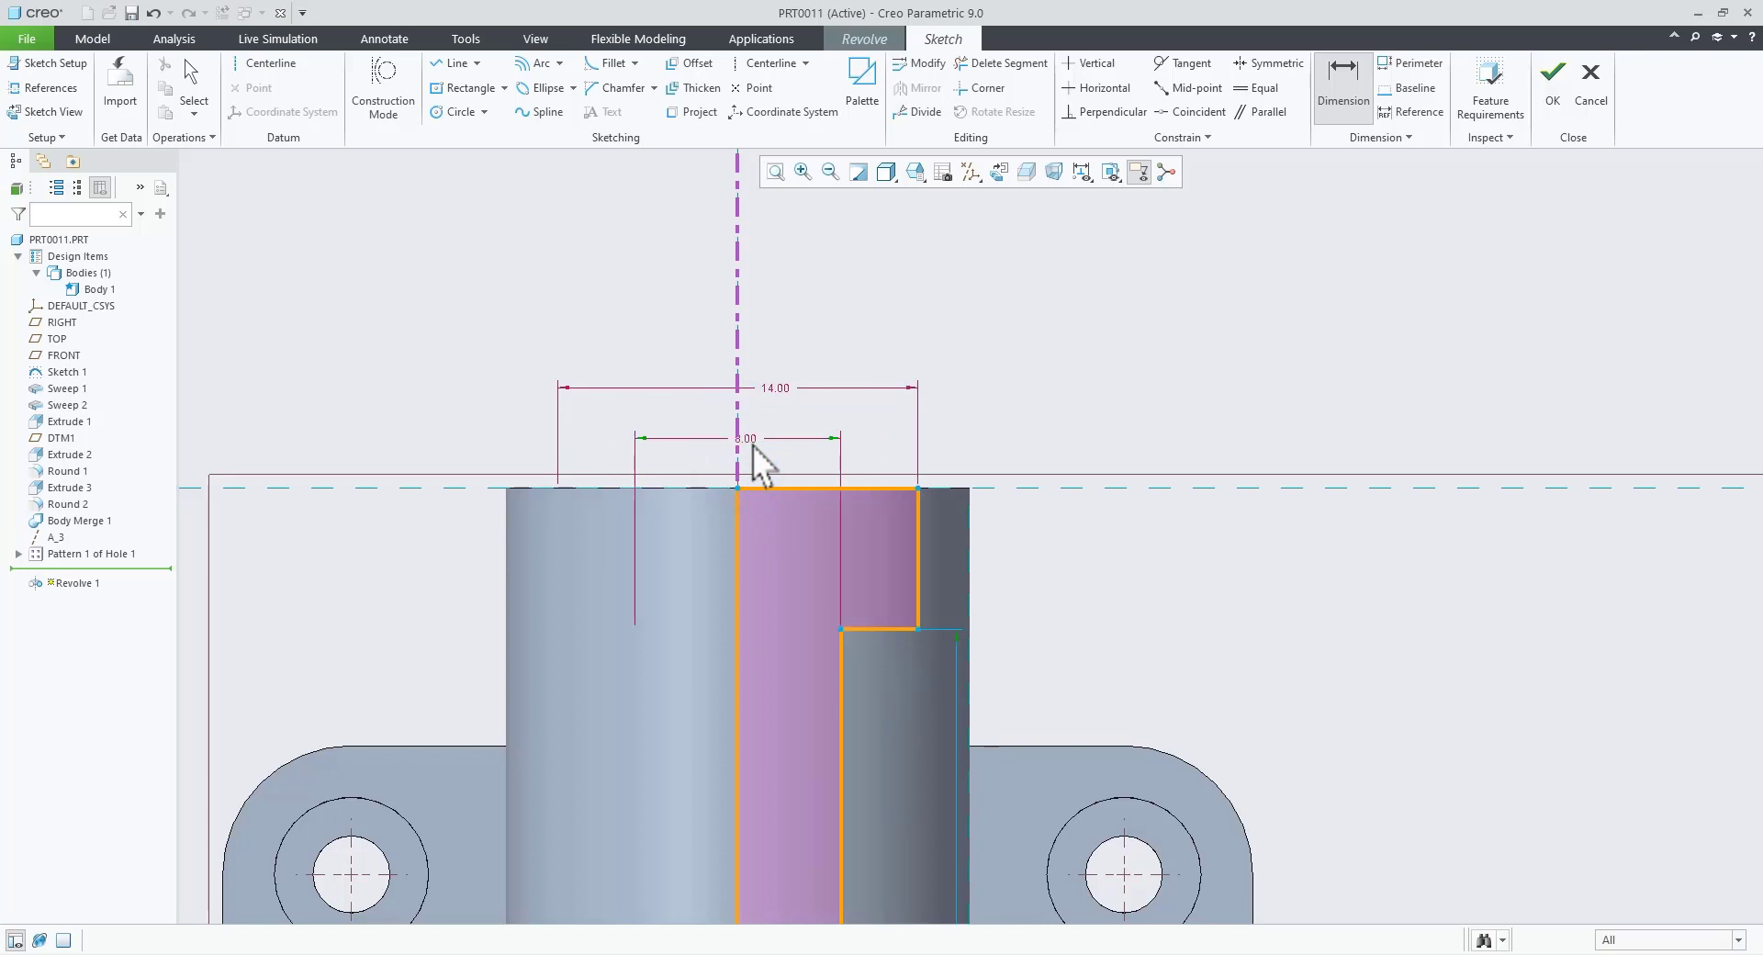
# Step: Check the recess depths in Lecture 08.jpg, and dimension the lower recess's vertical side as 8 mm
pyautogui.scroll(5, 760, 456)
pyautogui.scroll(-2, 519, 602)
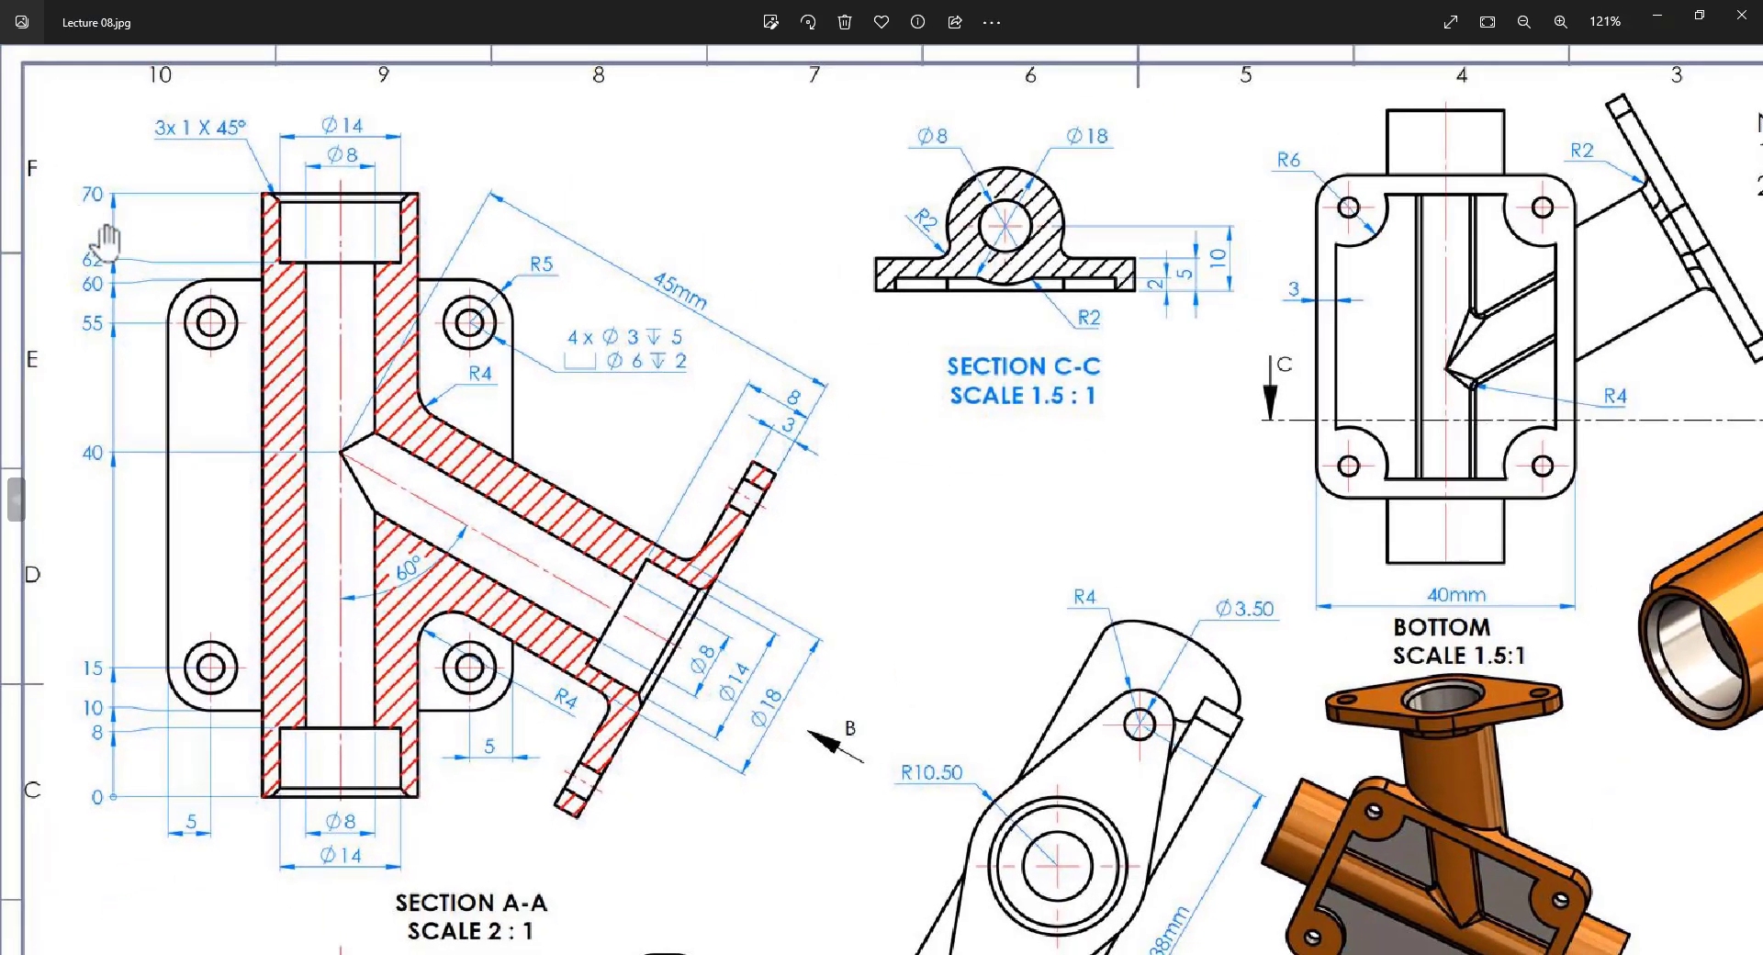
pyautogui.scroll(4, 122, 244)
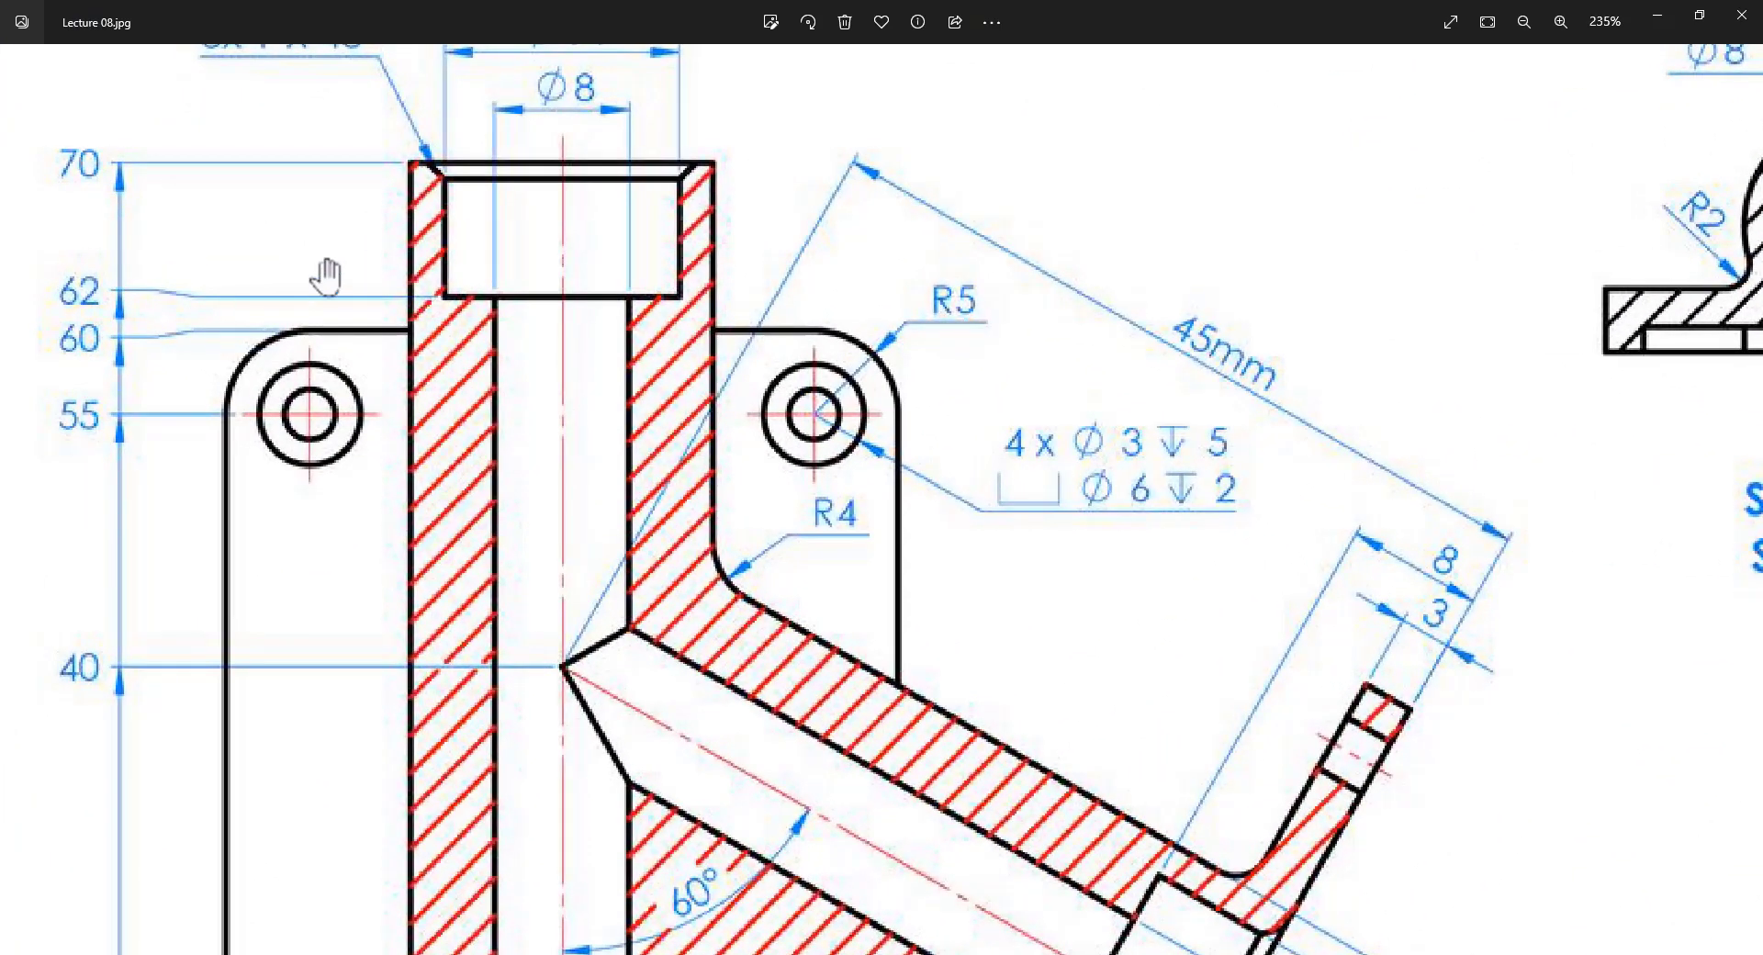
pyautogui.scroll(-5, 326, 276)
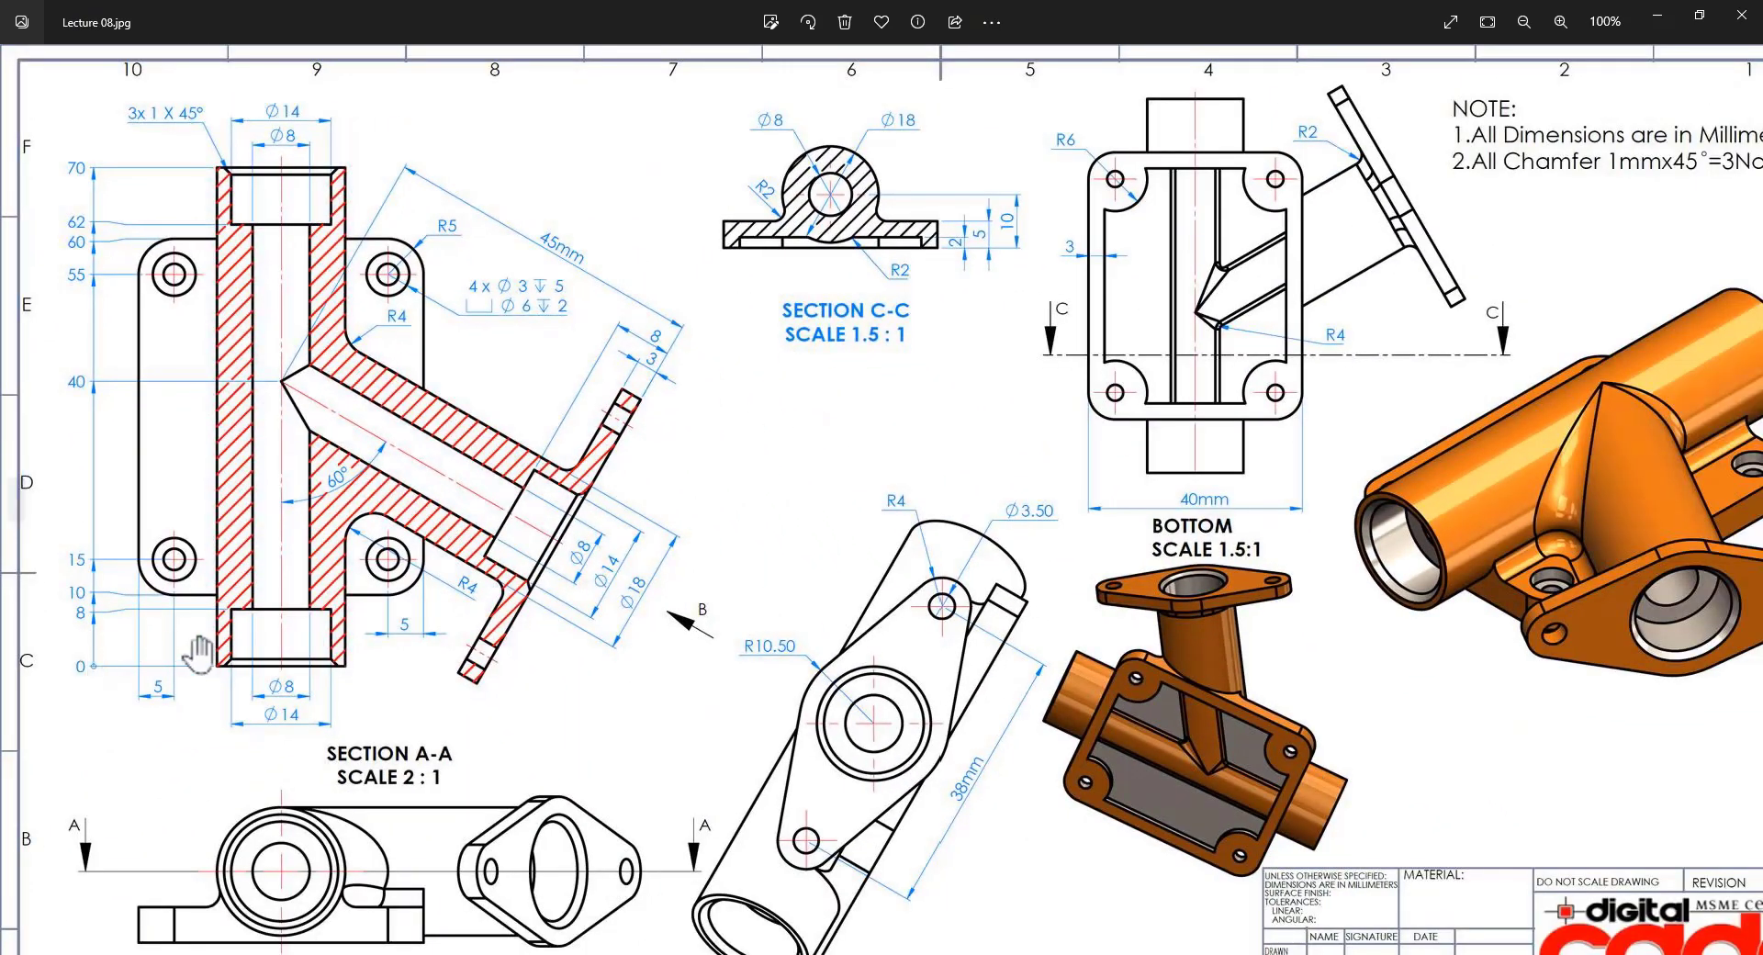
pyautogui.scroll(3, 110, 661)
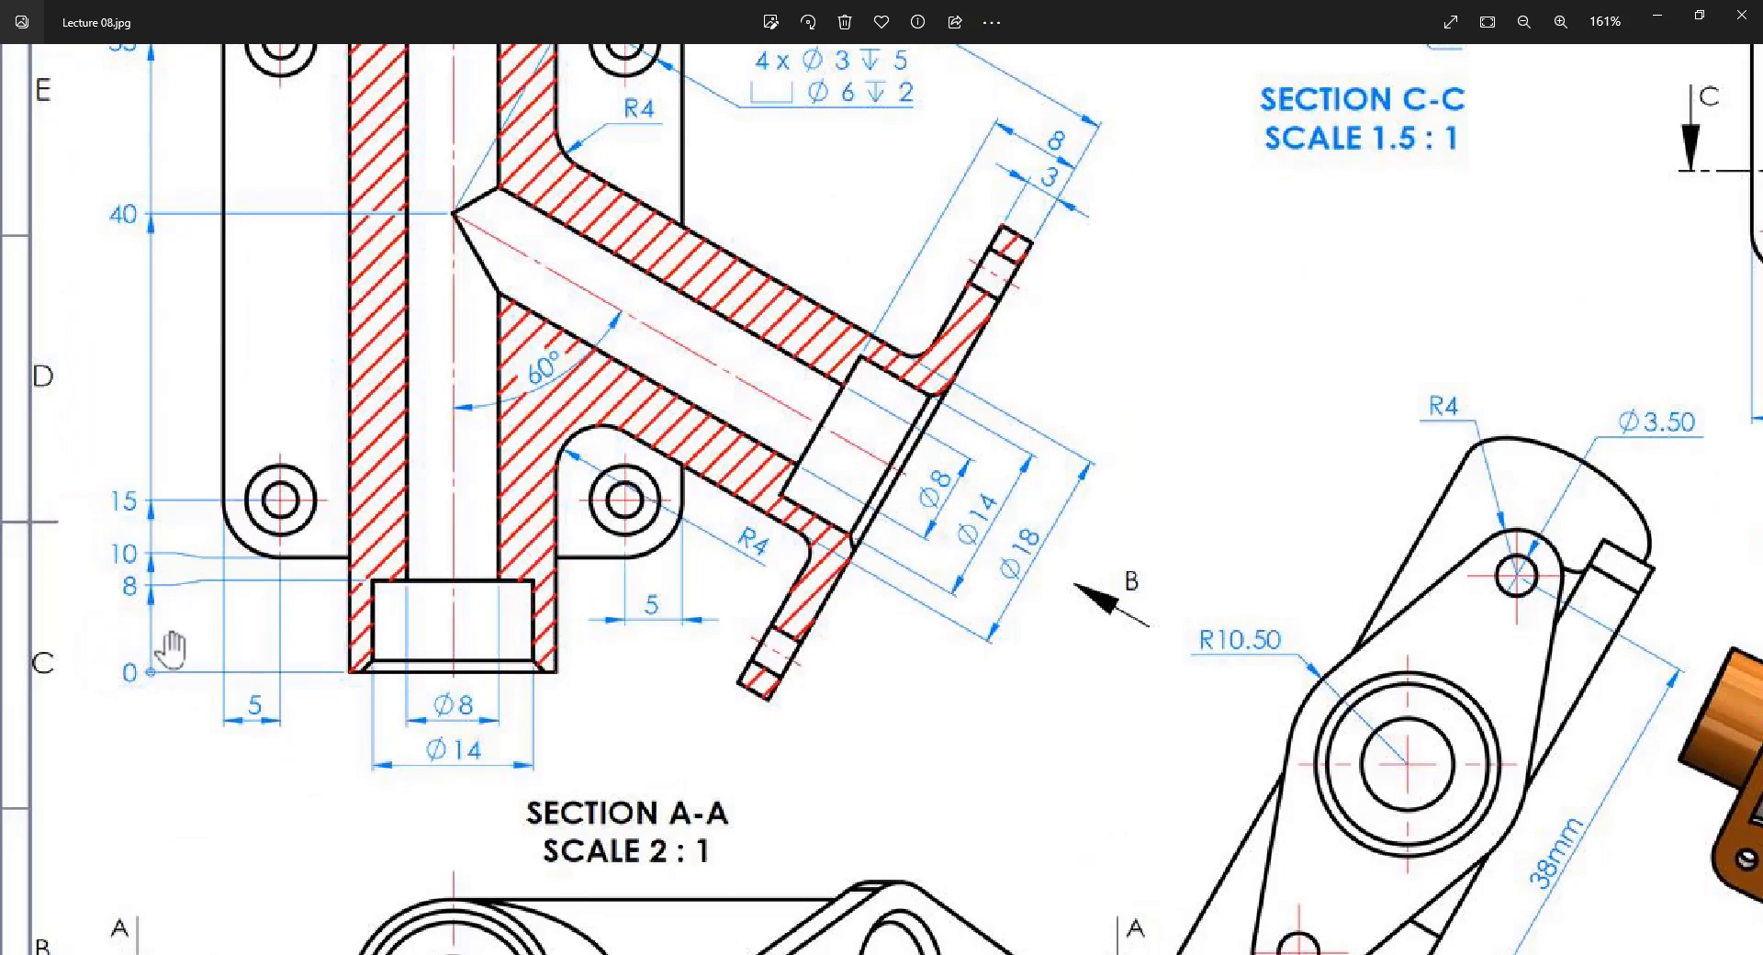
pyautogui.hotkey('alt', 'Tab')
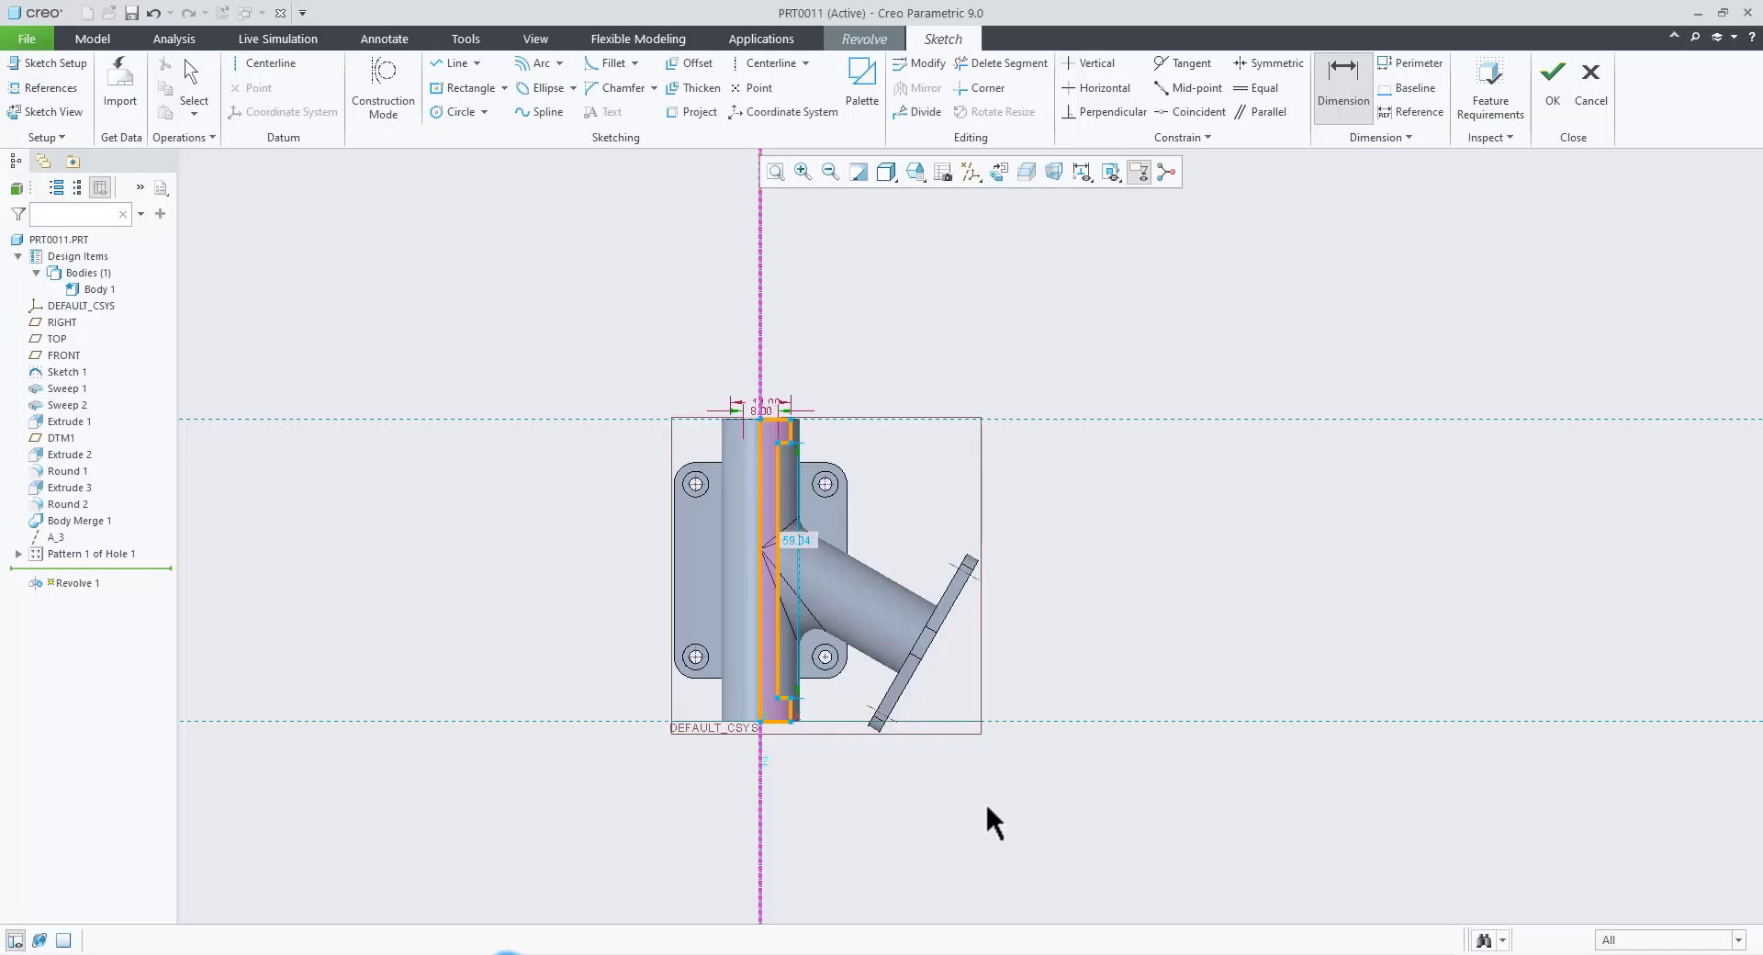
pyautogui.scroll(-6, 804, 698)
pyautogui.click(760, 753)
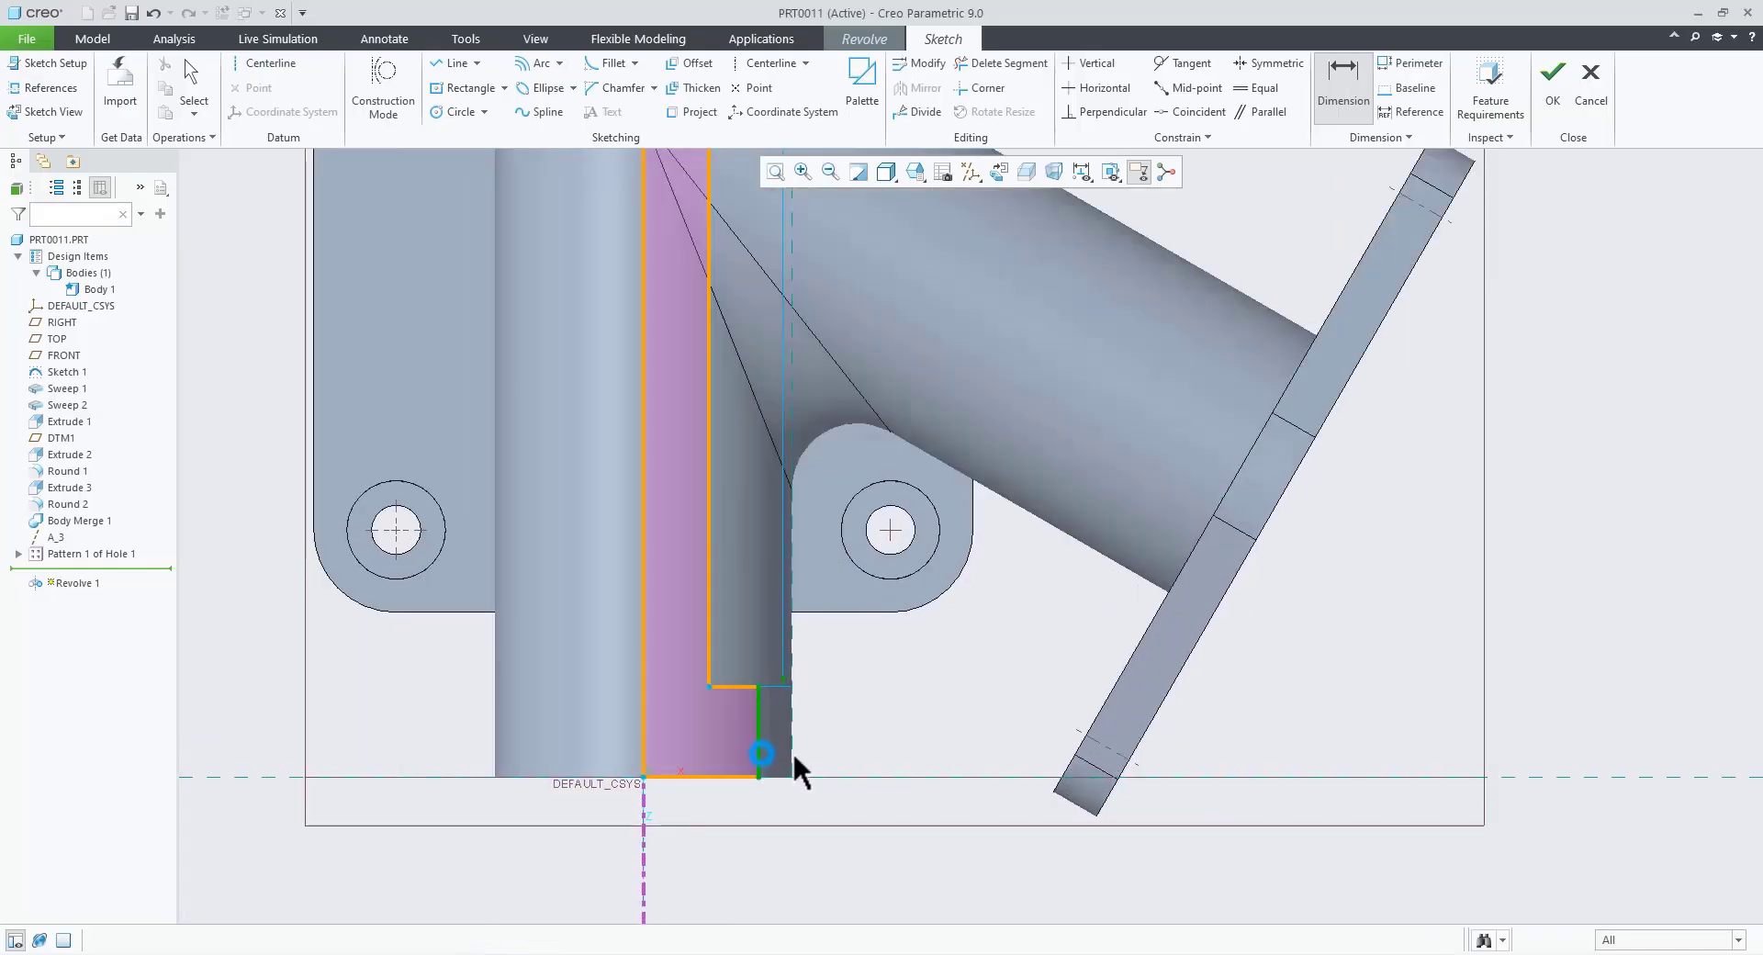
pyautogui.middleClick(840, 735)
pyautogui.write('8')
pyautogui.press('Return')
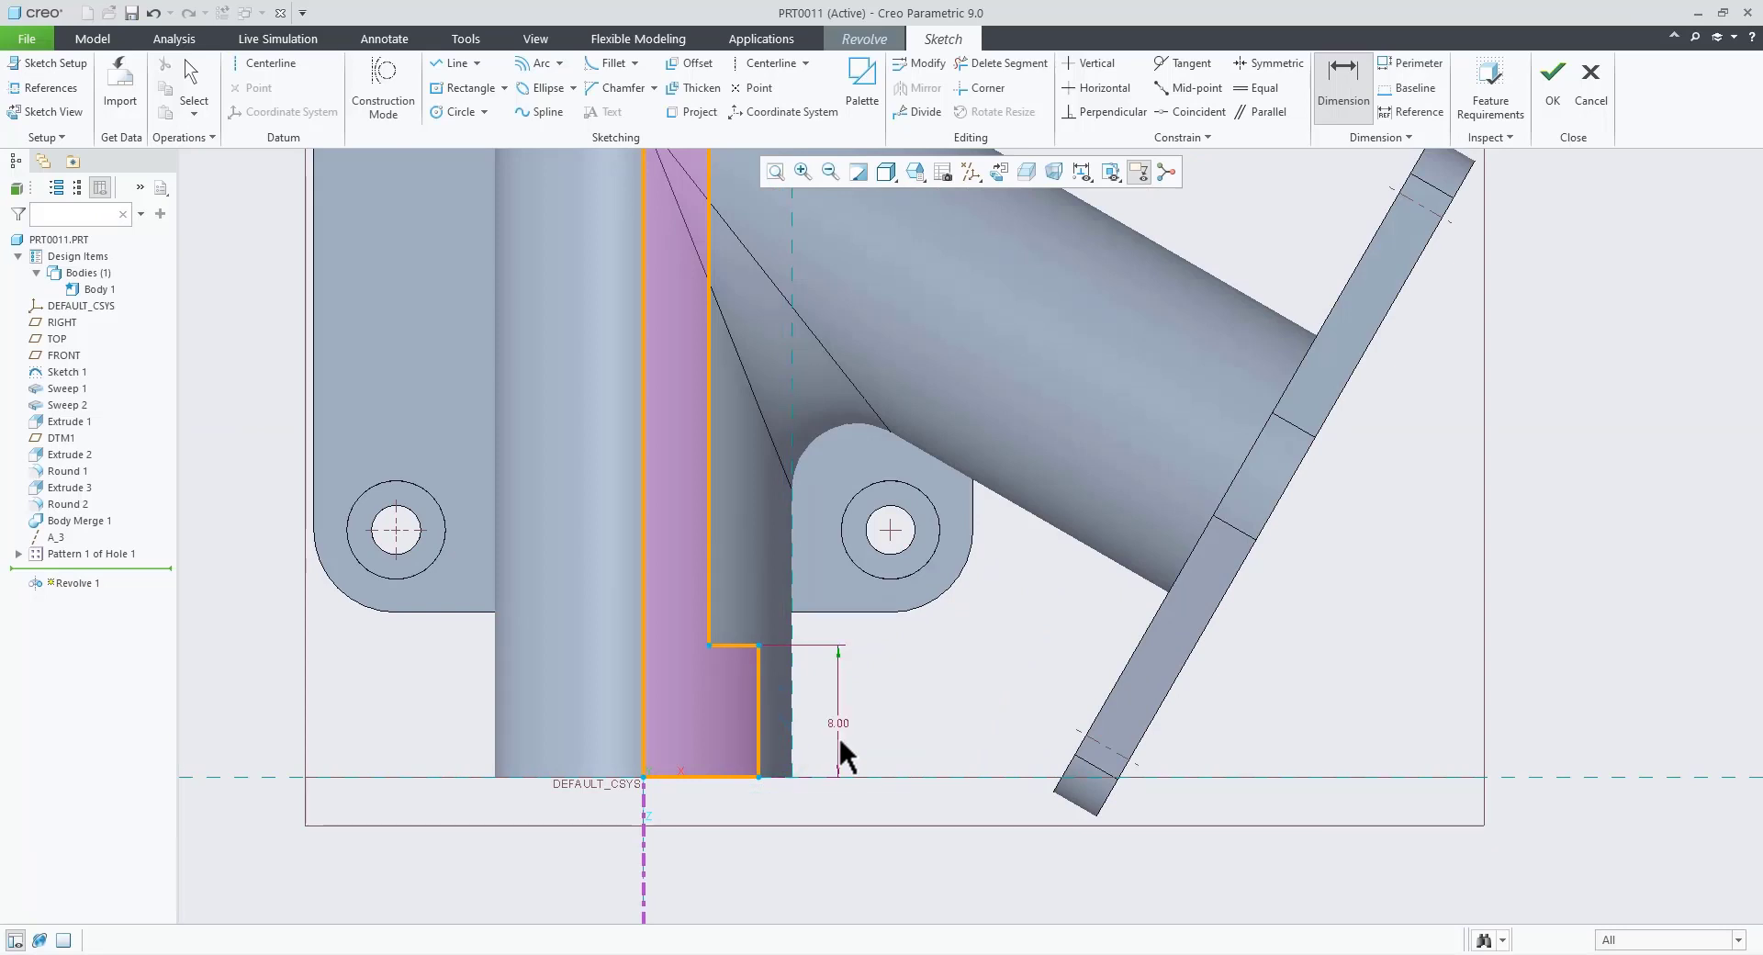
pyautogui.scroll(6, 846, 737)
pyautogui.middleClick(851, 646)
# Step: Finish the bore sketch and complete the 360° revolved cut through the main pipe
pyautogui.scroll(-4, 838, 558)
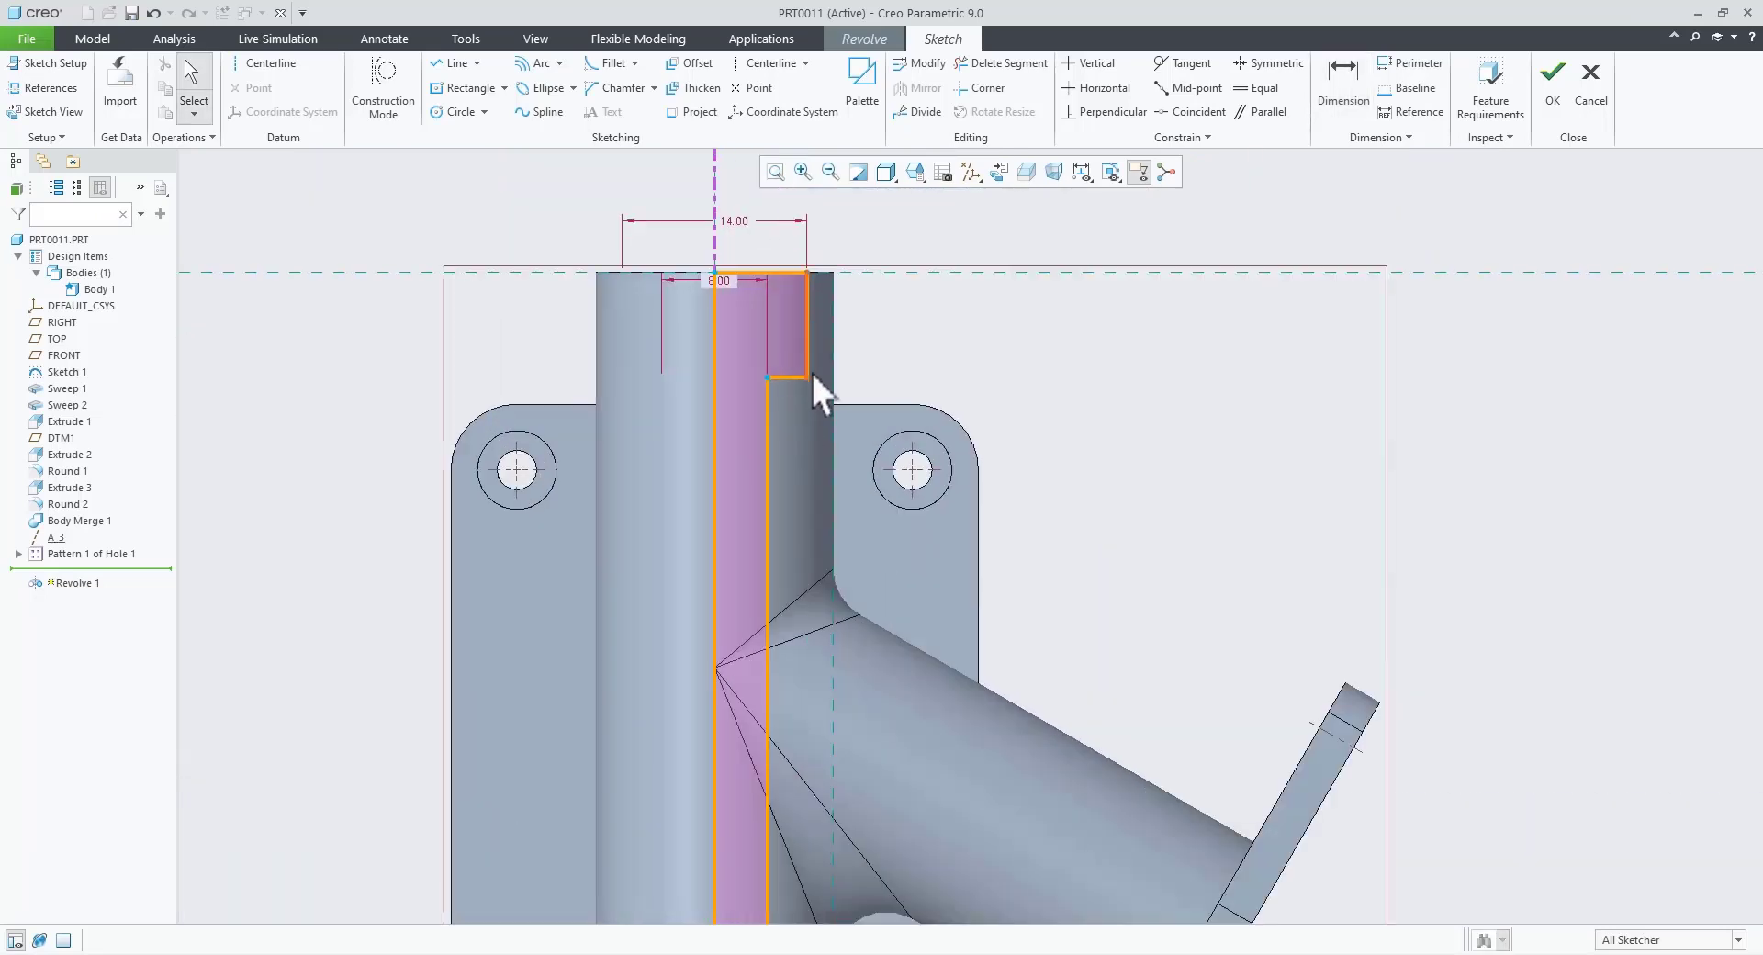
pyautogui.scroll(2, 685, 358)
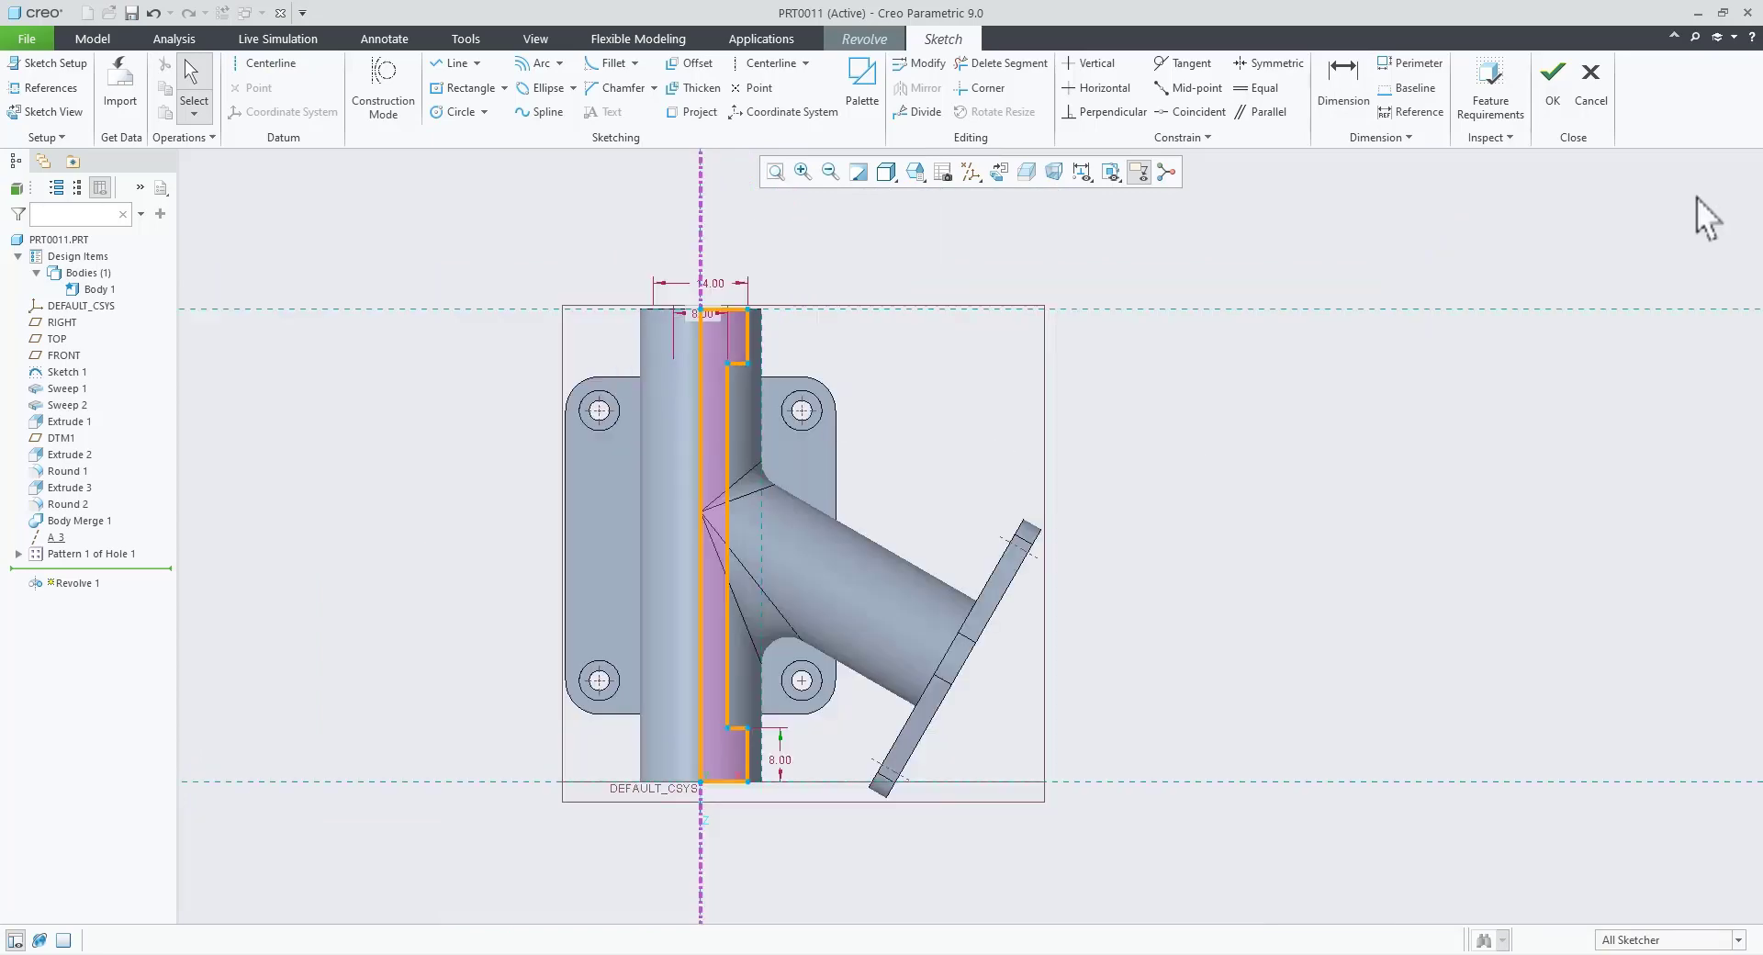
pyautogui.click(1550, 88)
pyautogui.moveTo(766, 659)
pyautogui.mouseDown(button='middle')
pyautogui.moveTo(748, 544)
pyautogui.moveTo(710, 548)
pyautogui.mouseUp(button='middle')
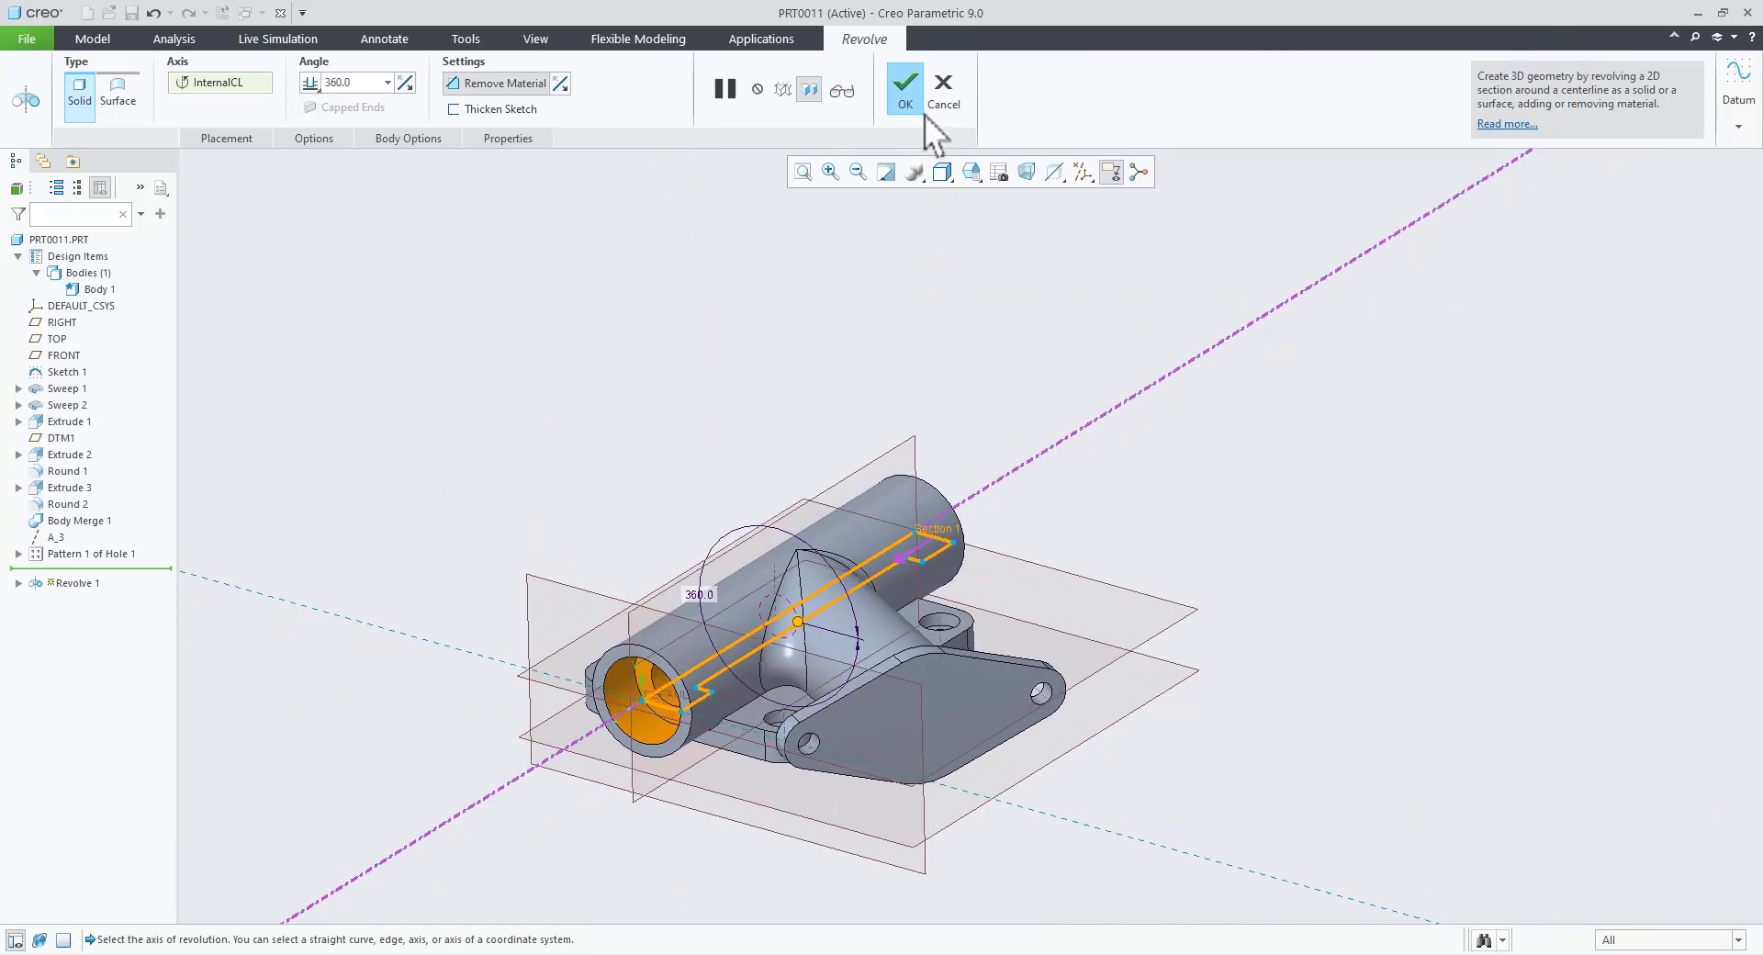
pyautogui.click(902, 93)
# Step: Start a Revolve sketch on the horizontal datum plane through the pipe axis, and add a centerline along the angled branch's axis
pyautogui.moveTo(992, 570)
pyautogui.mouseDown(button='middle')
pyautogui.moveTo(818, 633)
pyautogui.moveTo(925, 575)
pyautogui.moveTo(1026, 571)
pyautogui.moveTo(1161, 763)
pyautogui.moveTo(1110, 736)
pyautogui.moveTo(1188, 685)
pyautogui.mouseUp(button='middle')
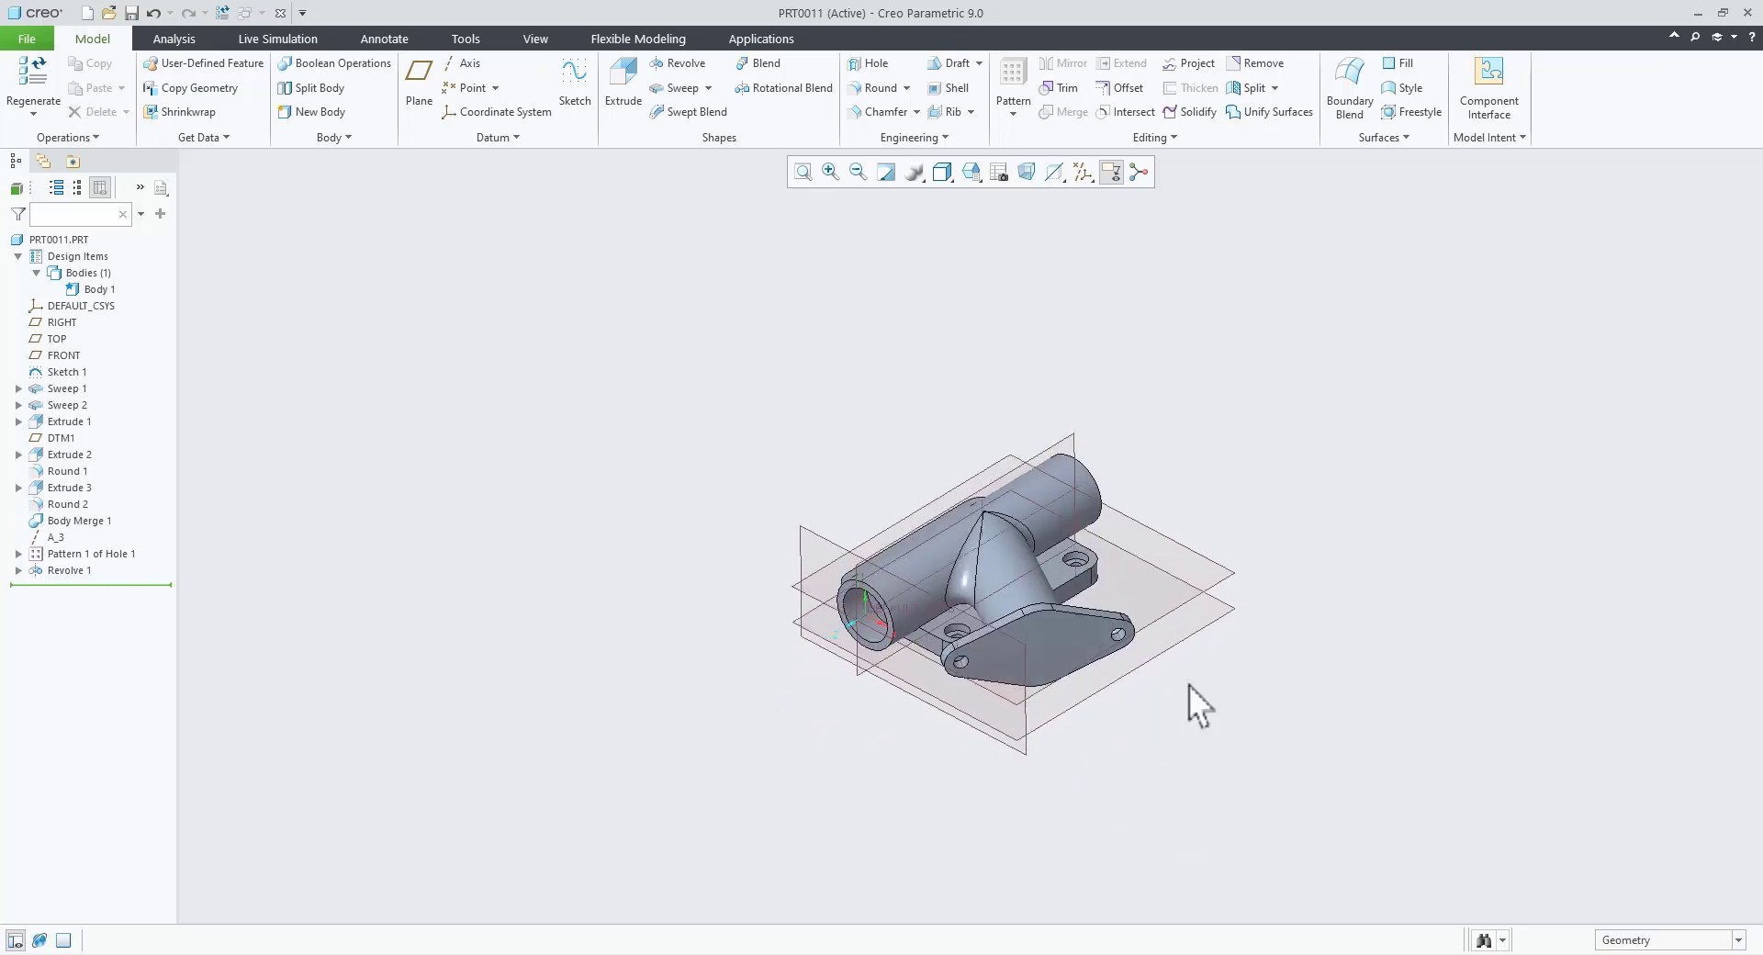
pyautogui.click(1221, 581)
pyautogui.click(1267, 494)
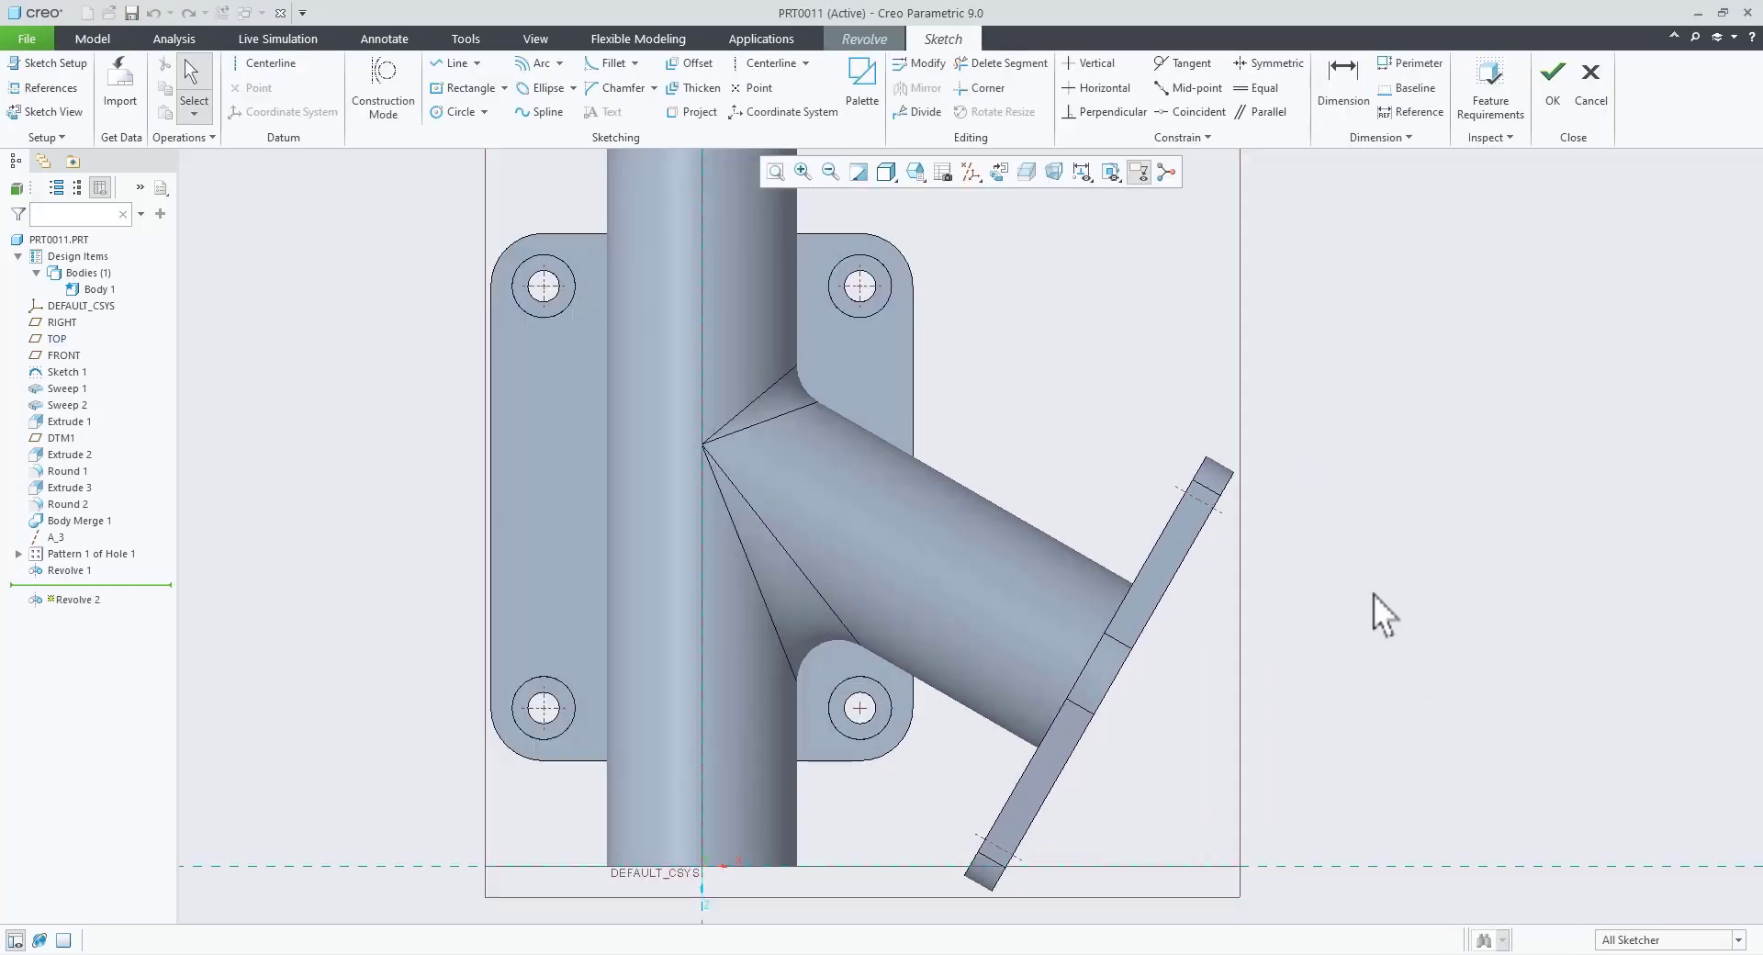
pyautogui.rightClick(1331, 430)
pyautogui.click(1475, 469)
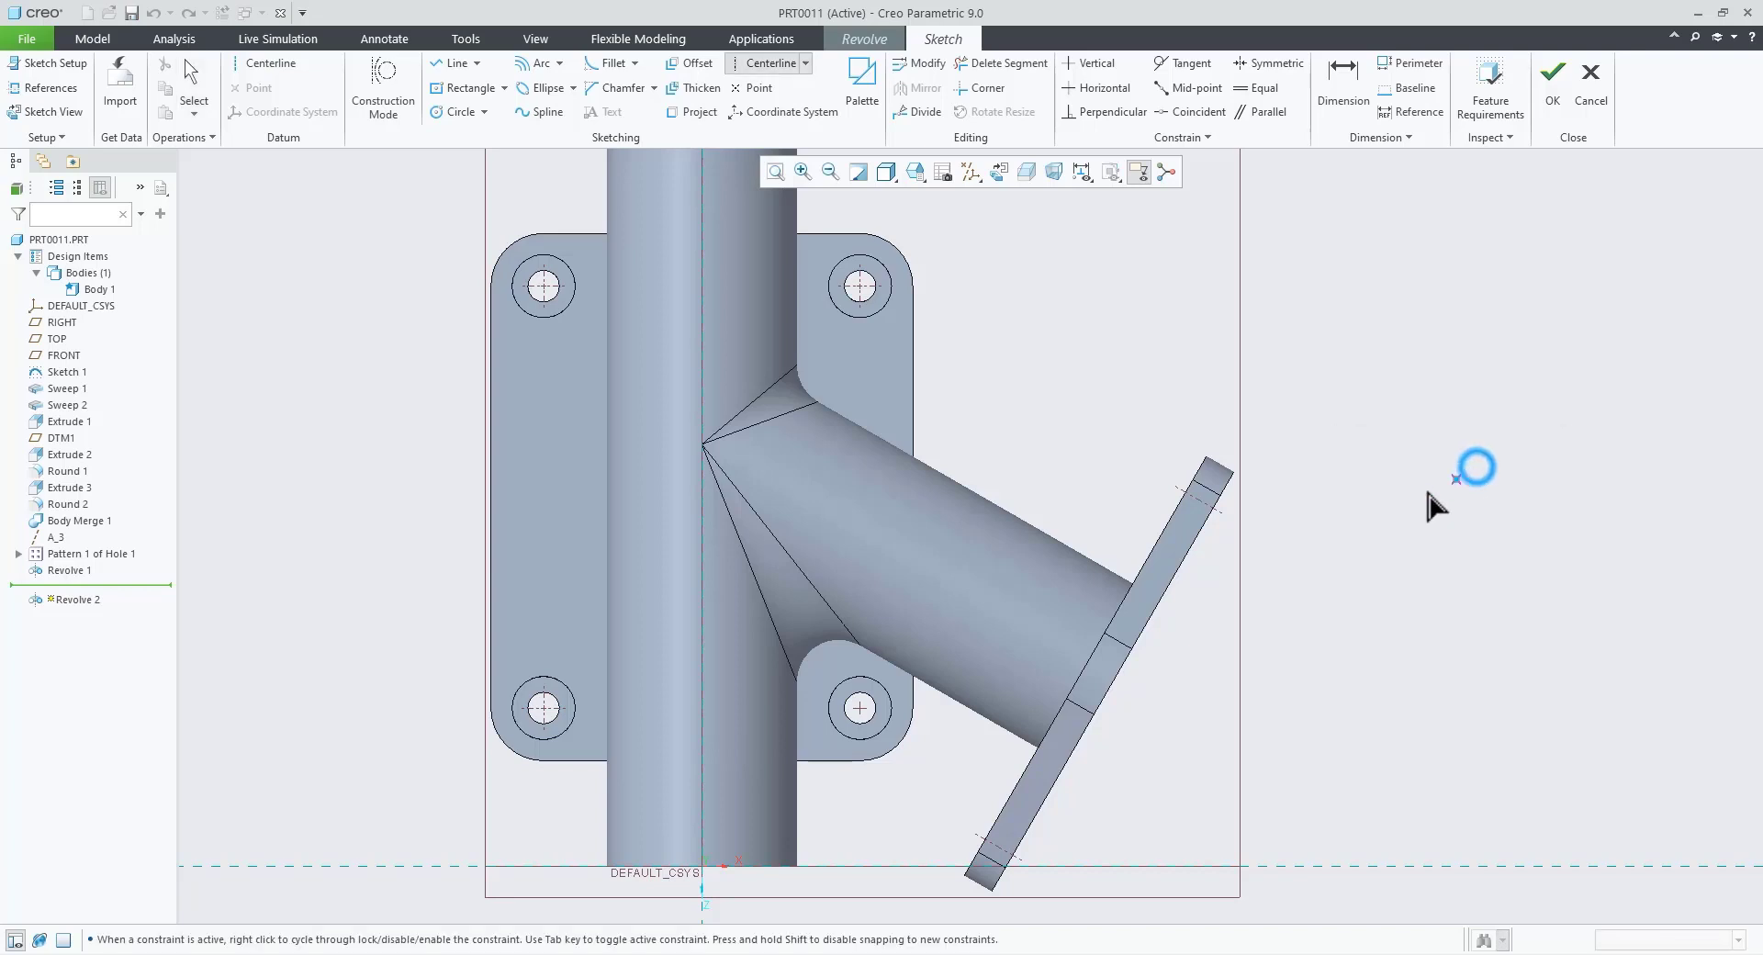
pyautogui.click(1114, 684)
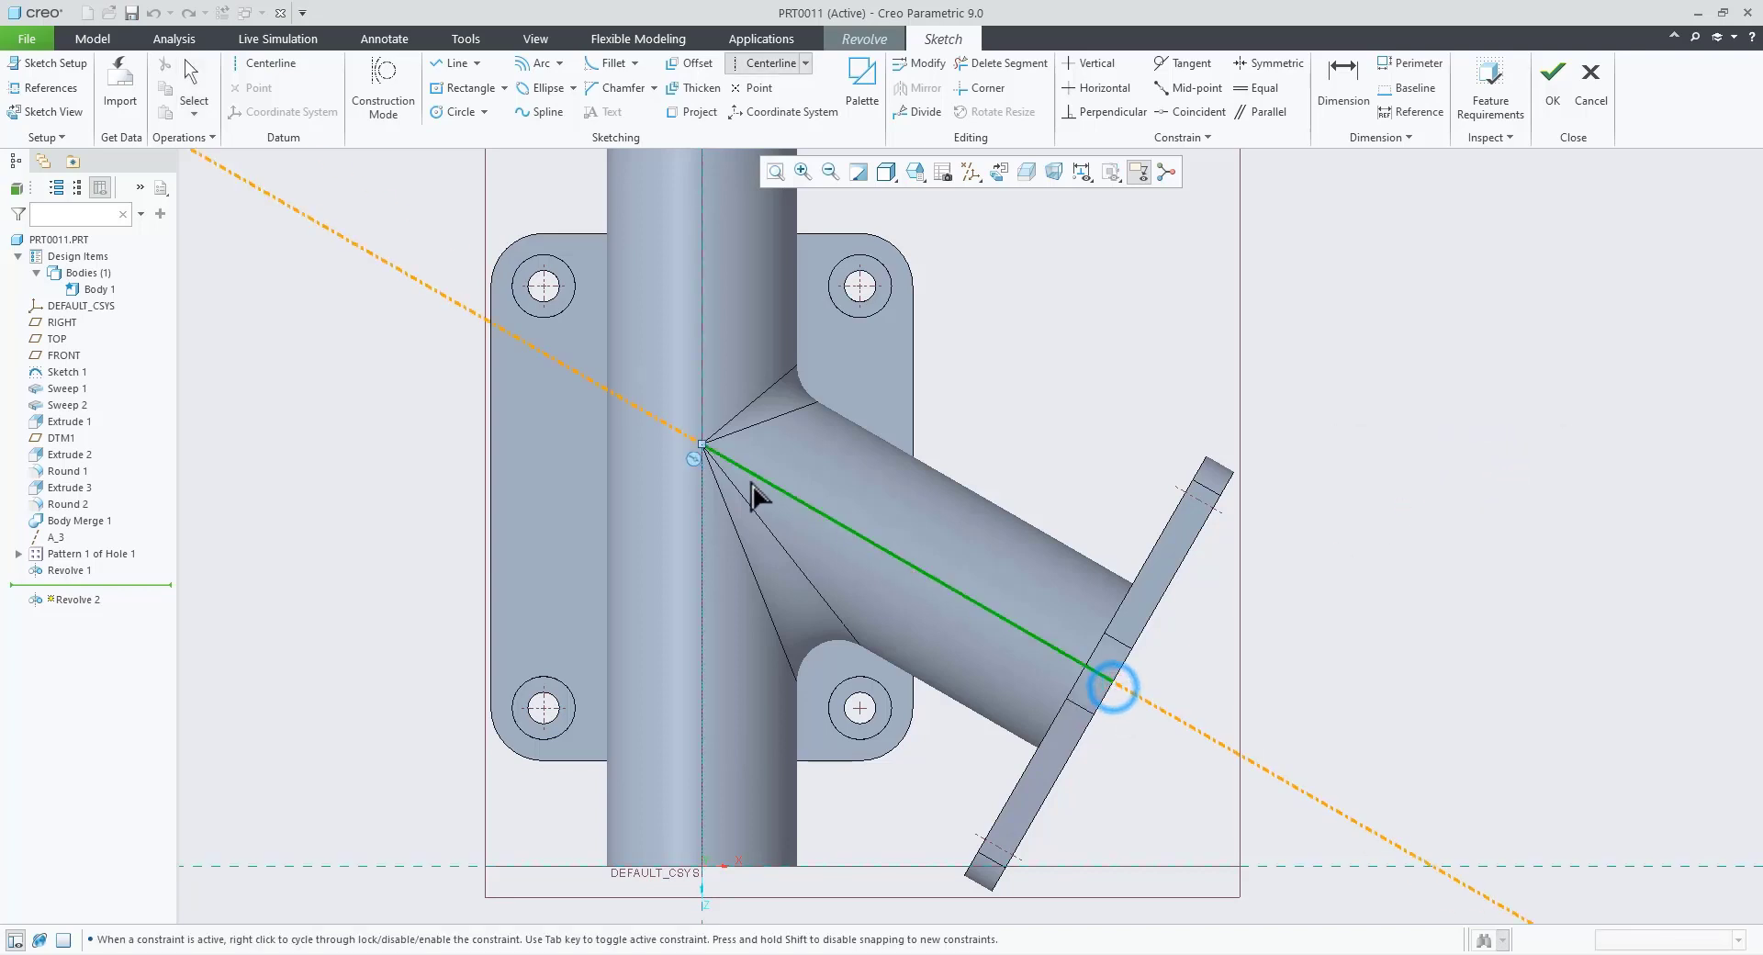
pyautogui.click(705, 450)
pyautogui.middleClick(1001, 417)
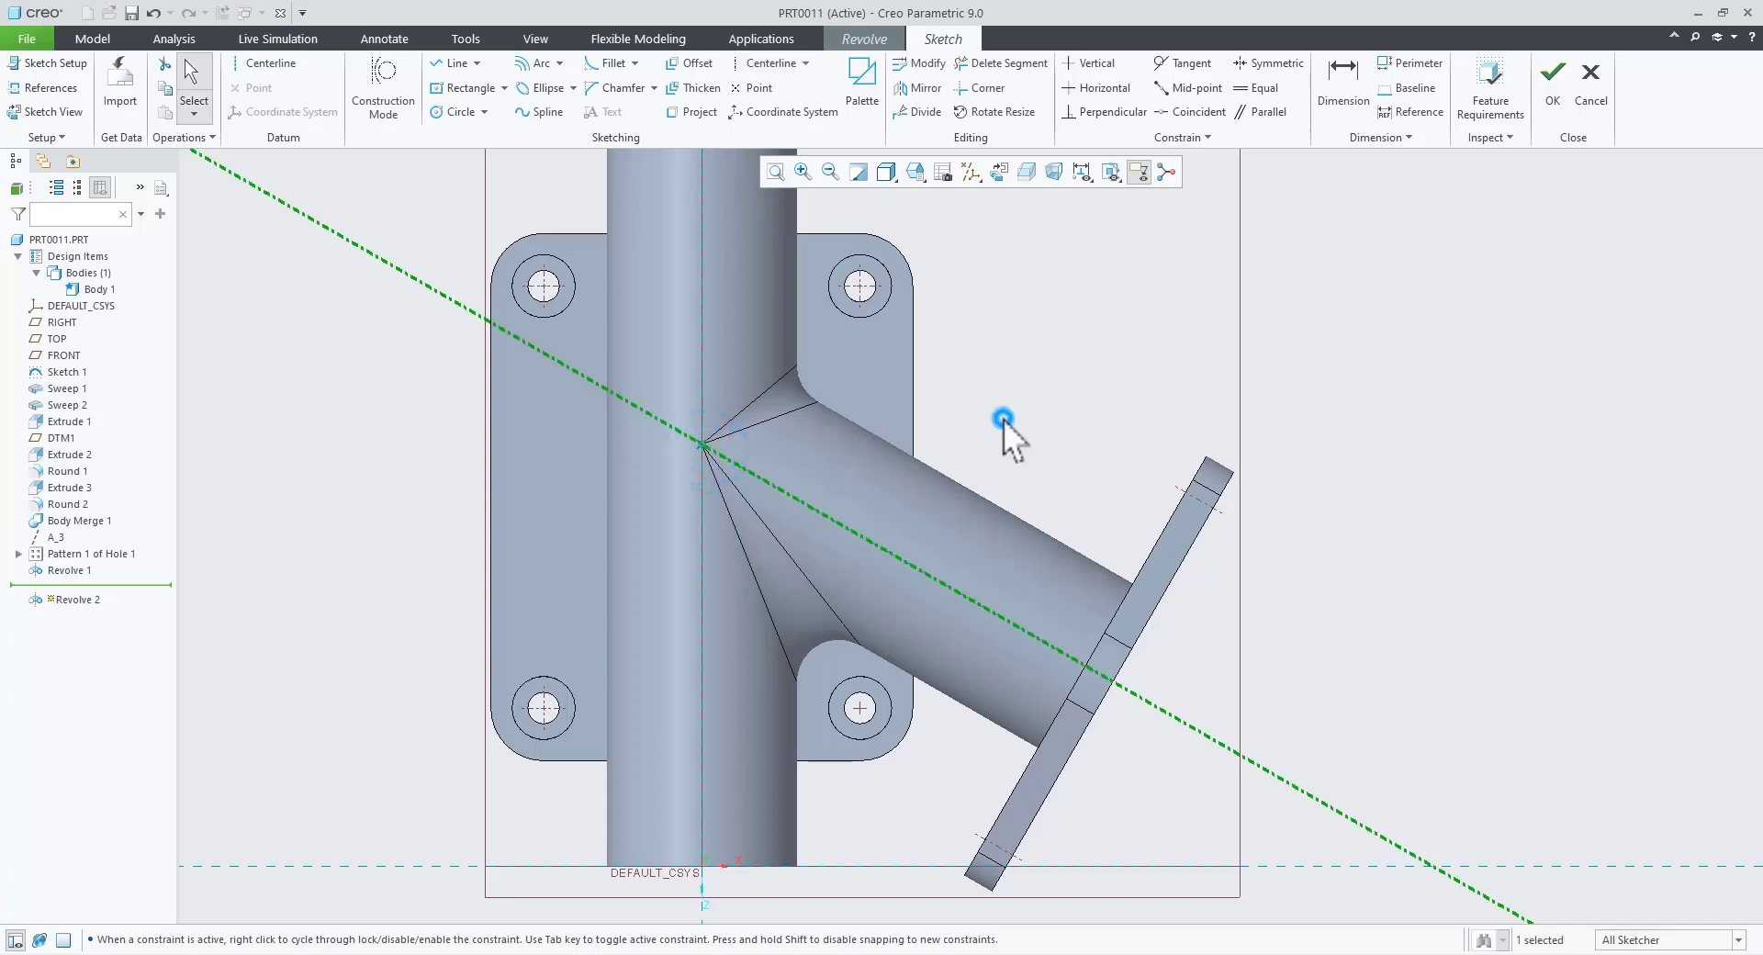
# Step: Add the flange's outer face and the branch's upper edge as sketch references
pyautogui.rightClick(1040, 338)
pyautogui.click(1110, 394)
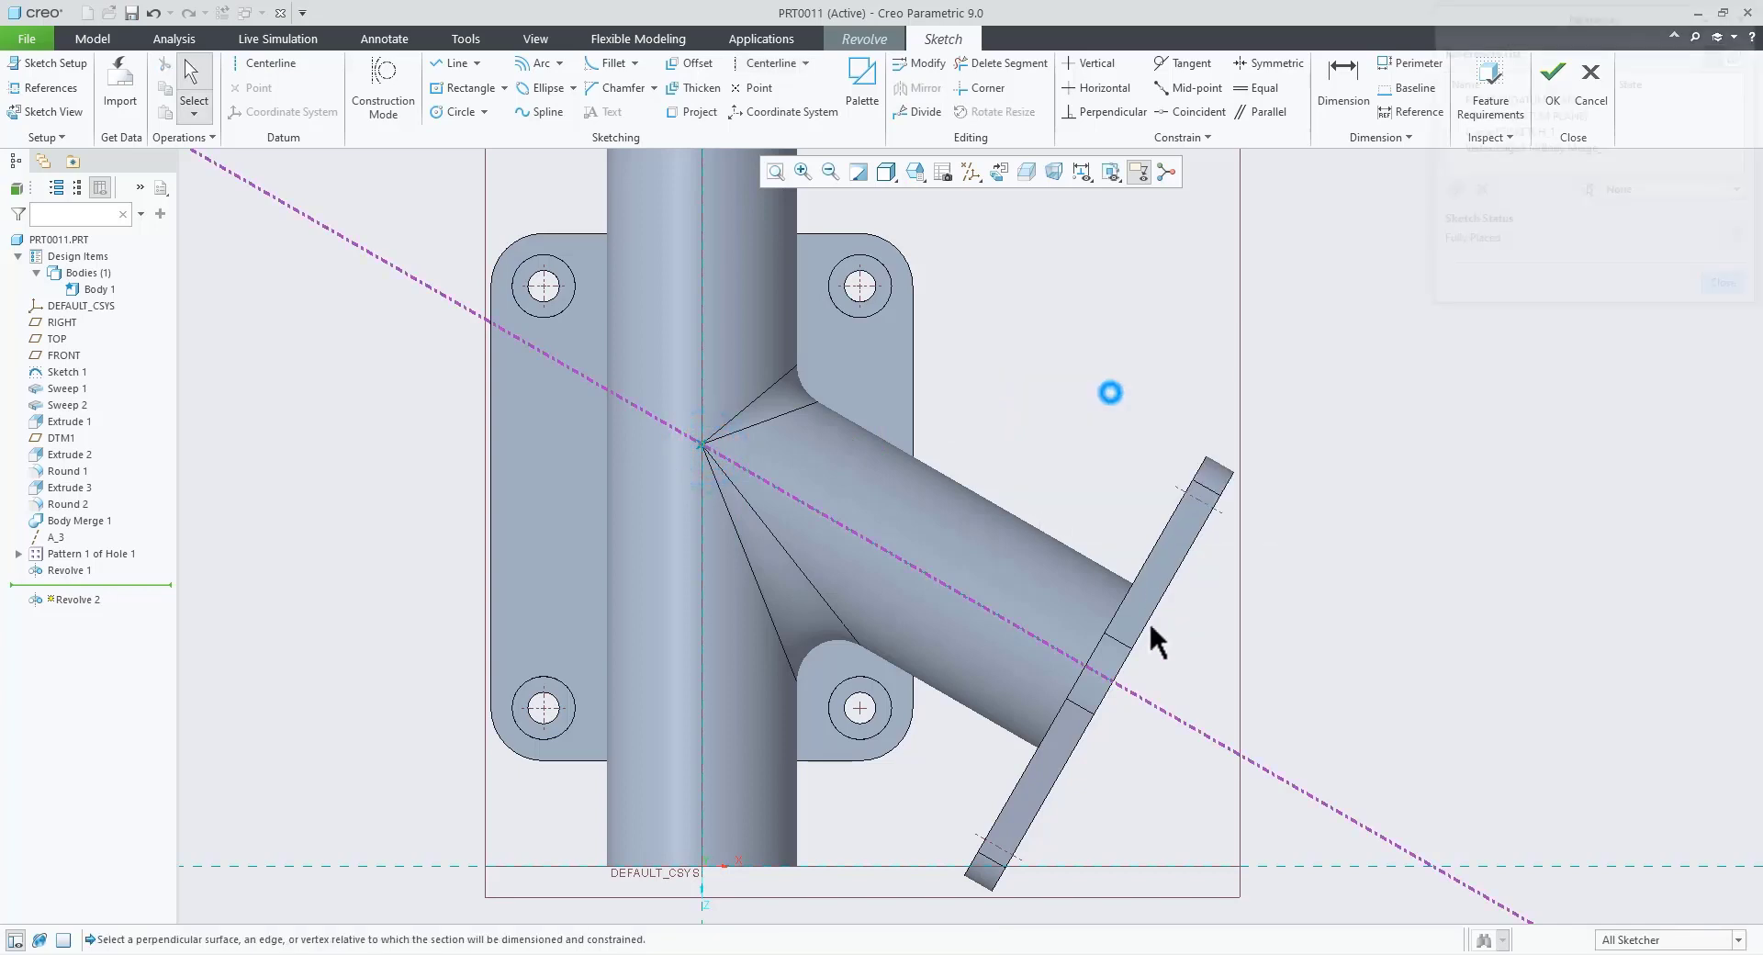
pyautogui.click(1143, 637)
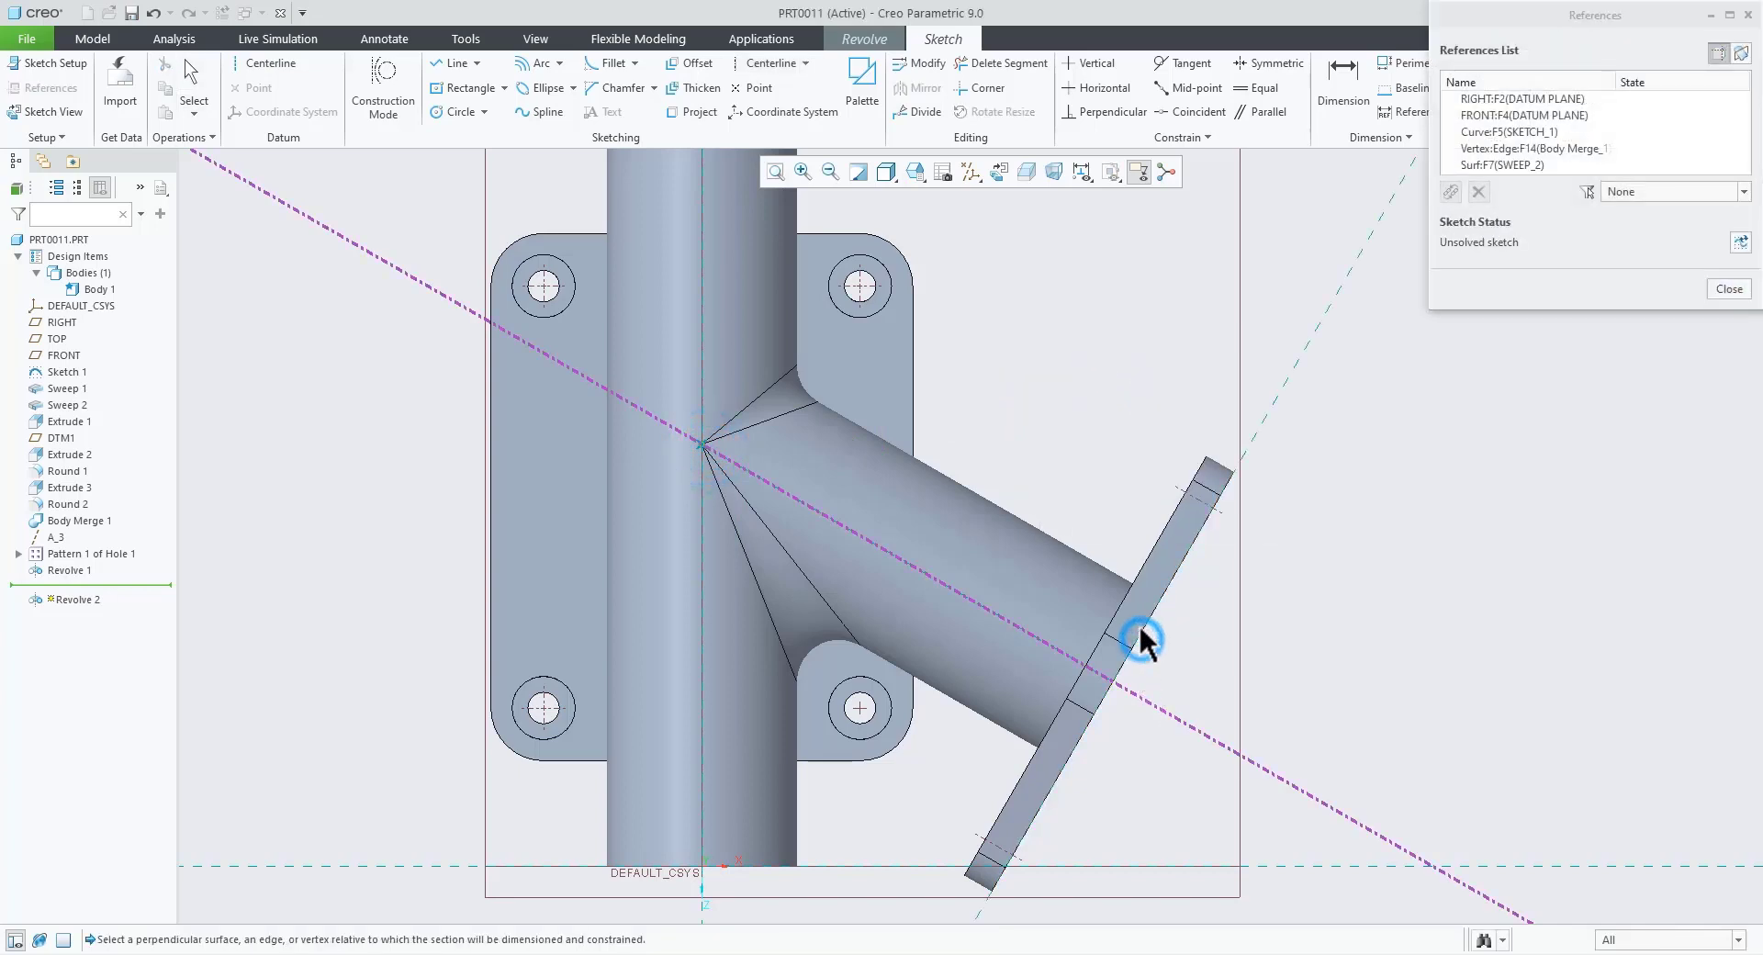
pyautogui.click(1111, 575)
pyautogui.click(1730, 288)
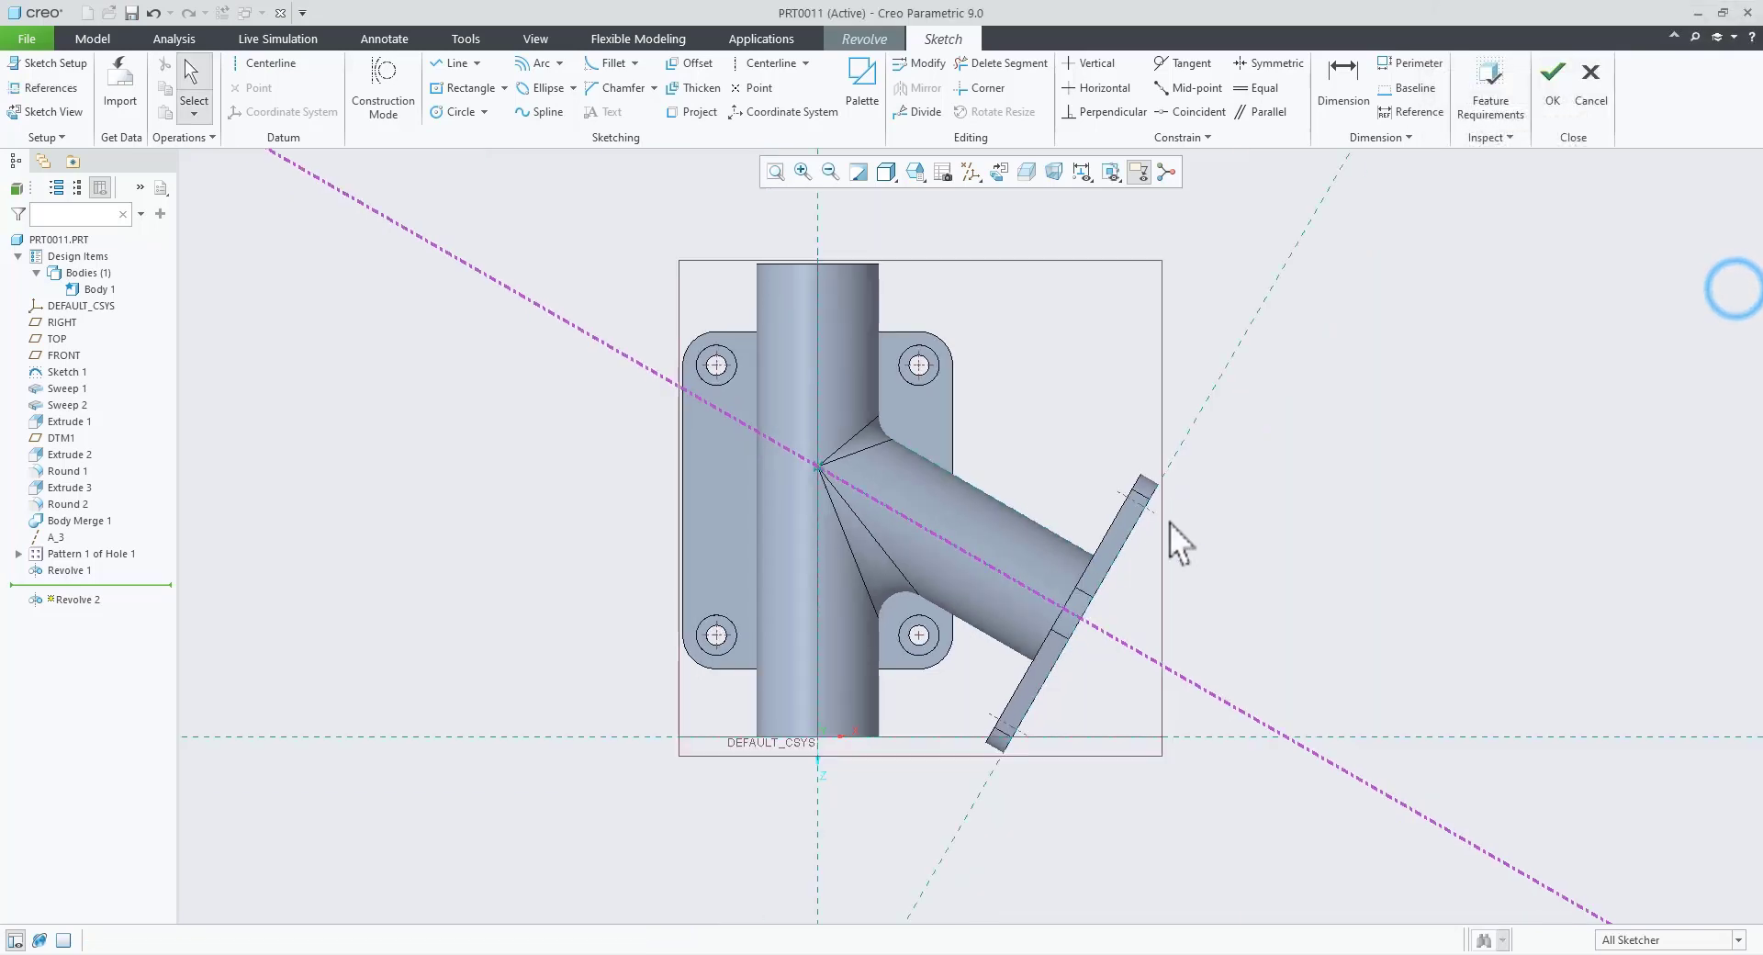
# Step: Sketch a closed stepped half-profile along the branch centerline, from the pipe axis to the flange's outer face, with a wider recess at the flange end
pyautogui.scroll(2, 1203, 500)
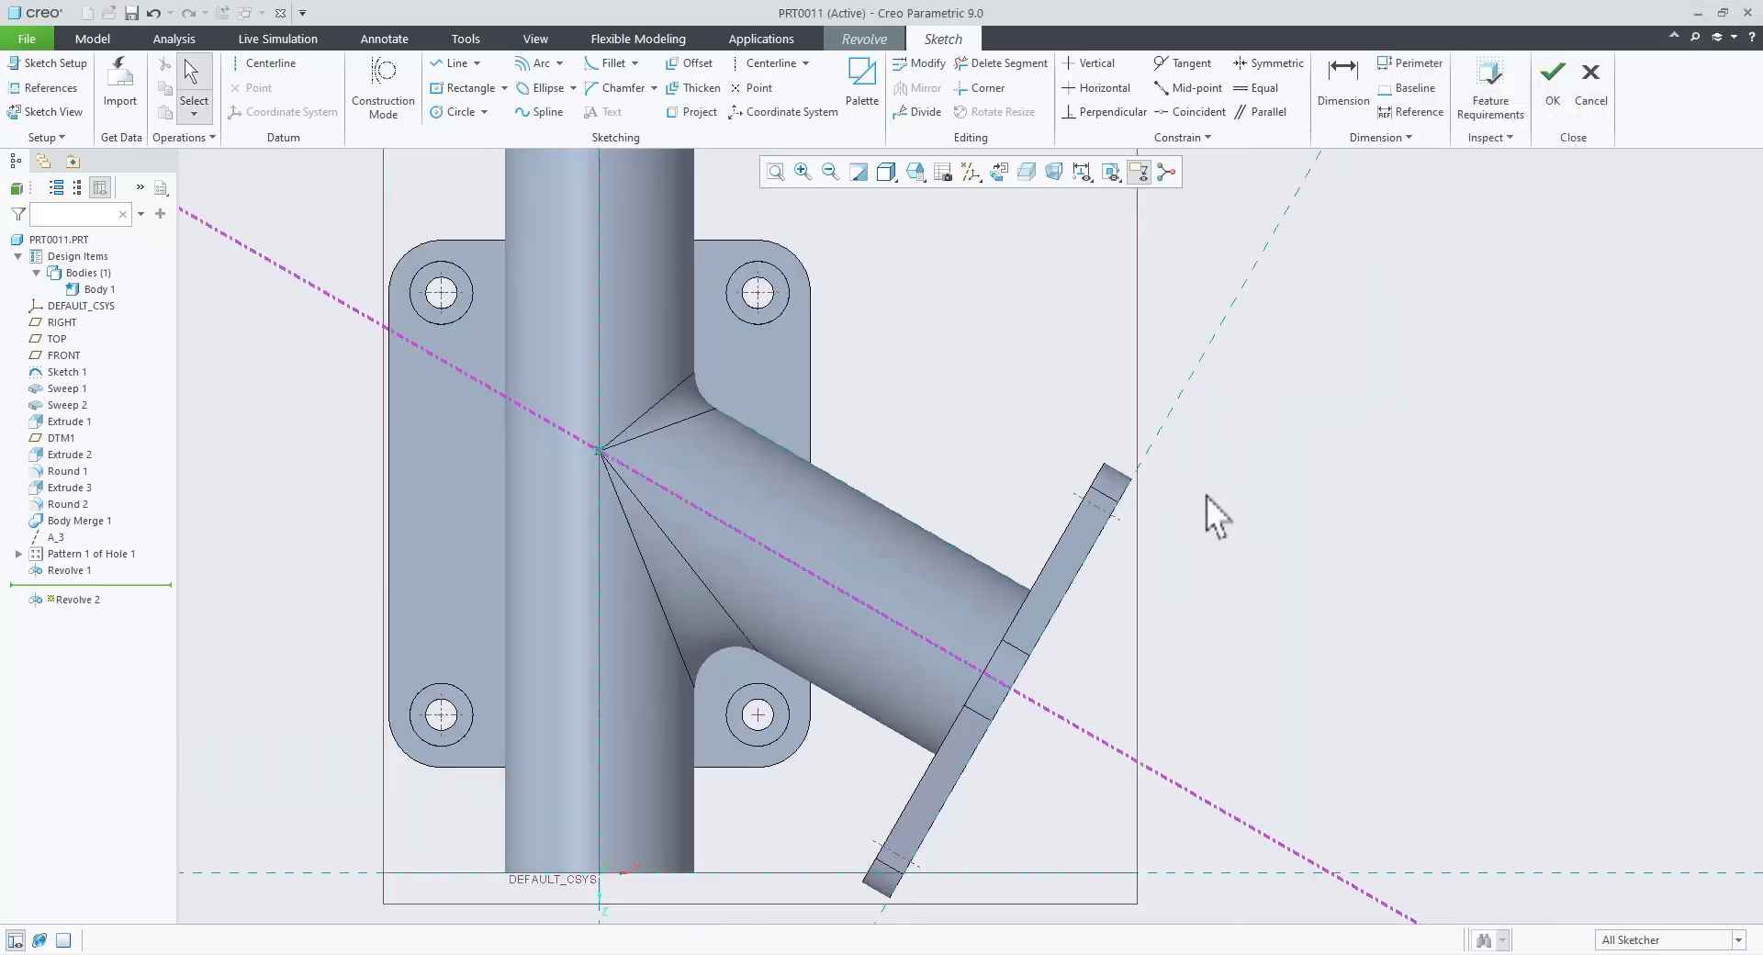
pyautogui.click(456, 63)
pyautogui.click(599, 450)
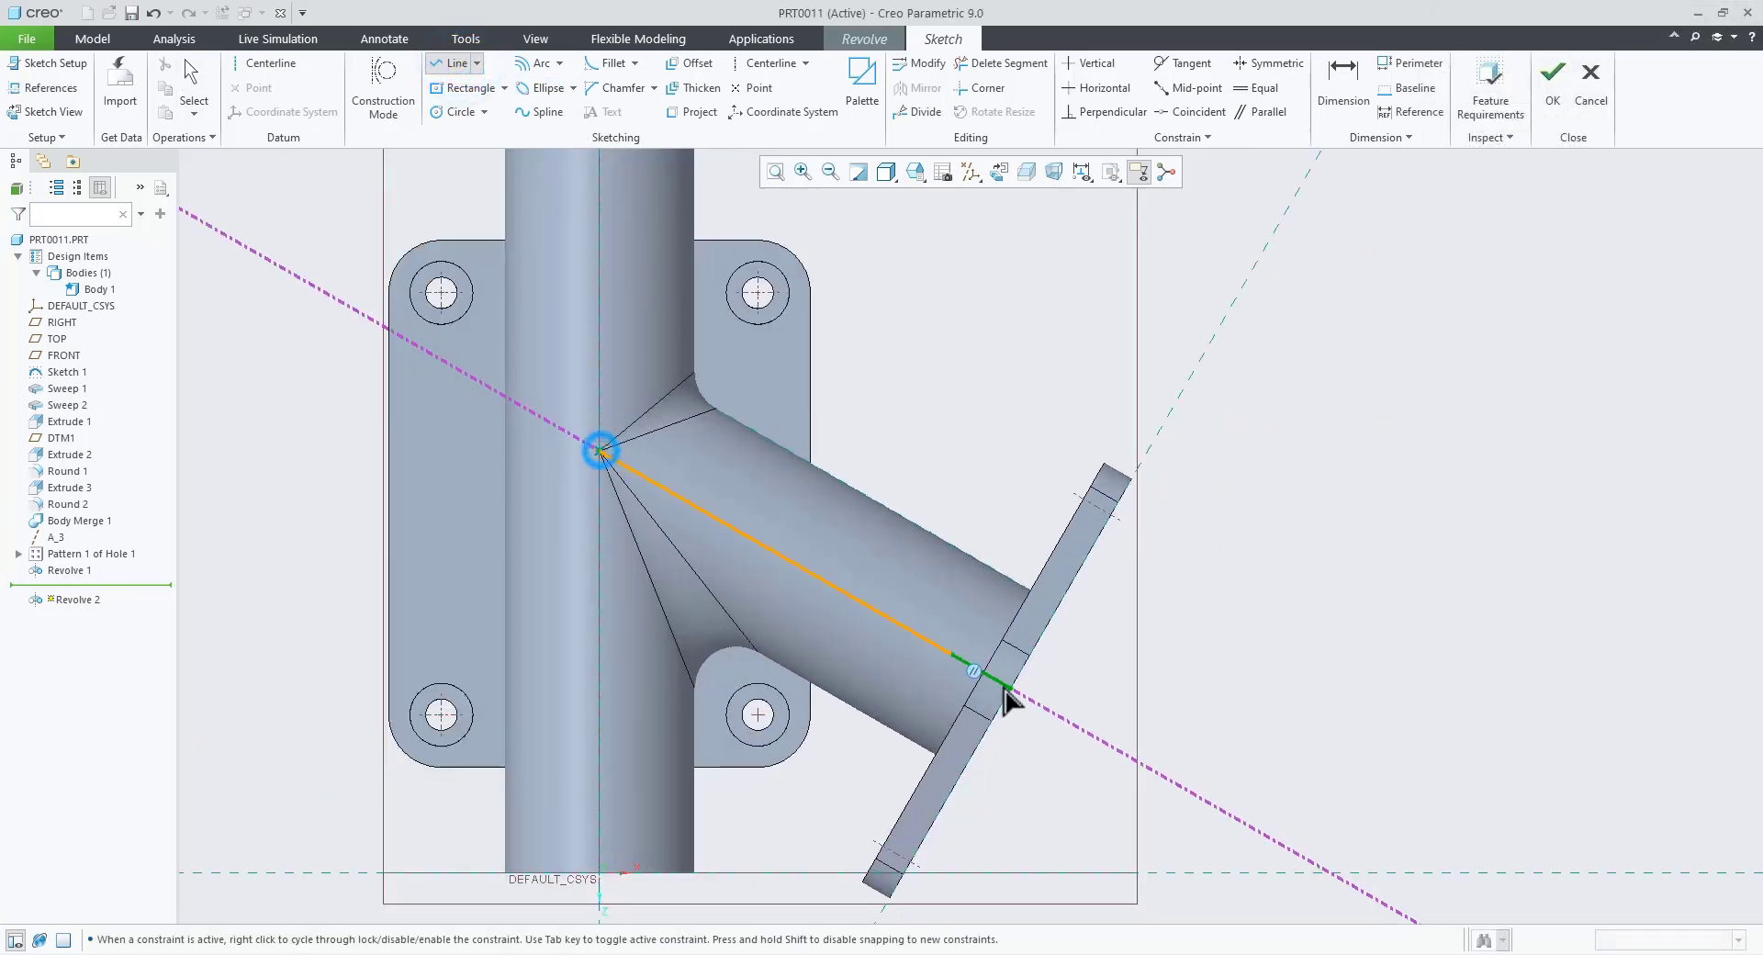
pyautogui.click(1011, 688)
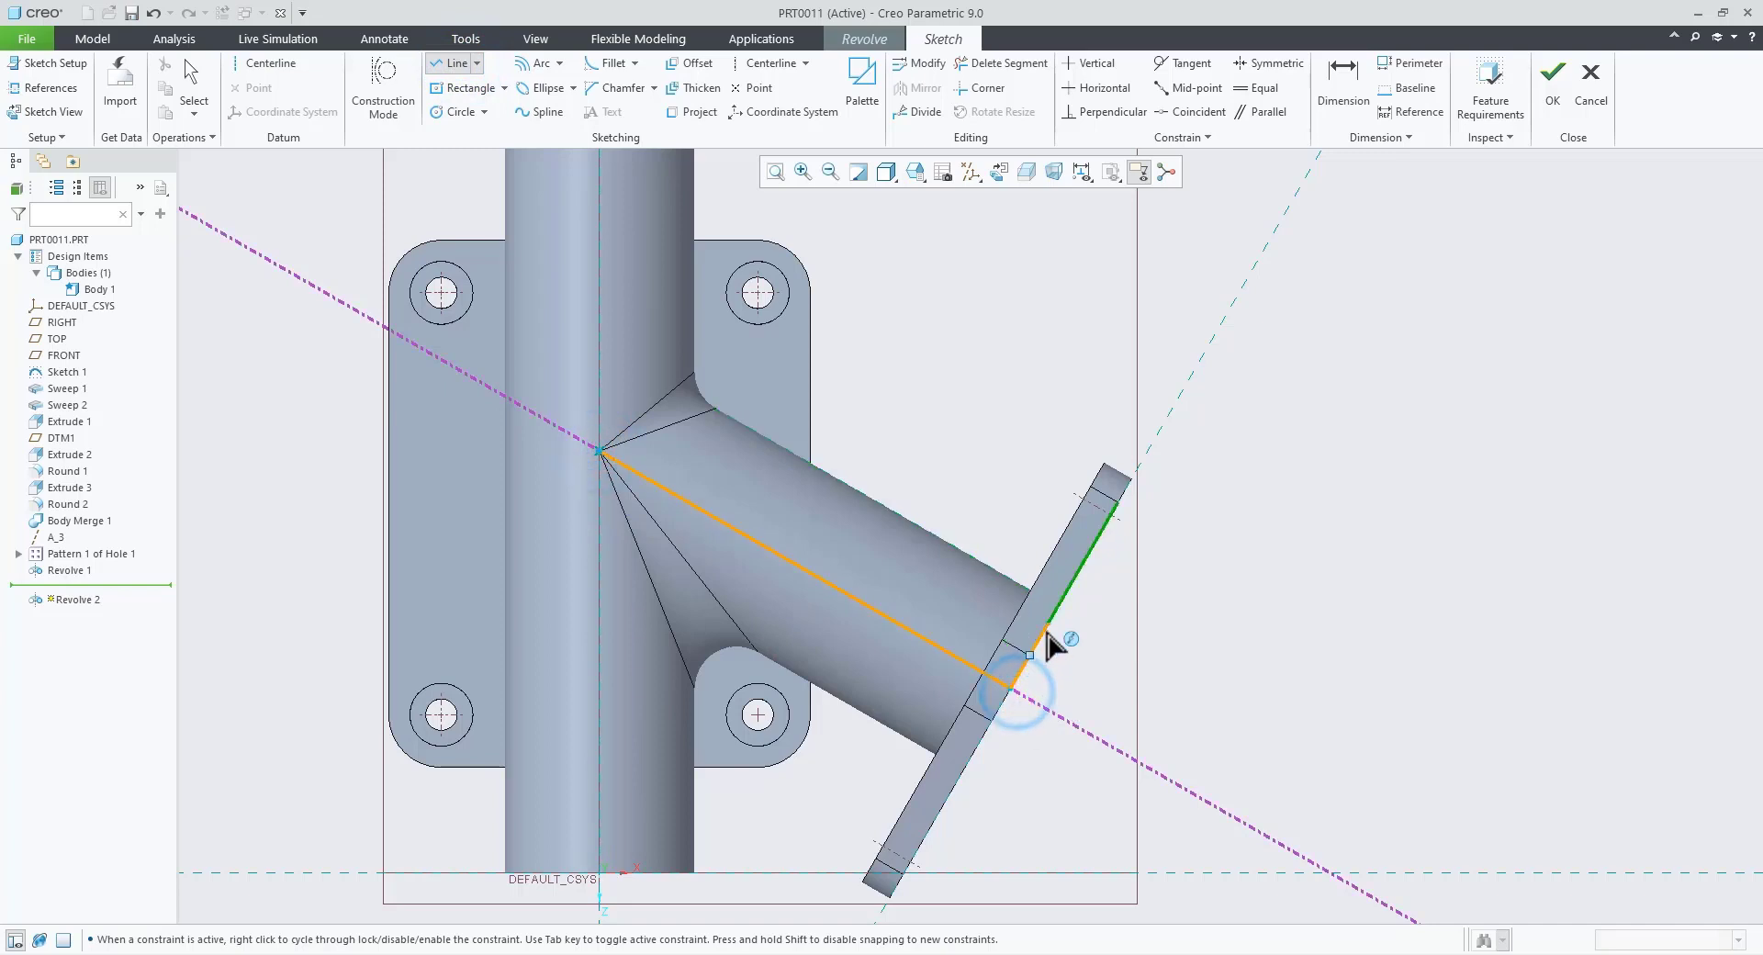
pyautogui.scroll(2, 1045, 630)
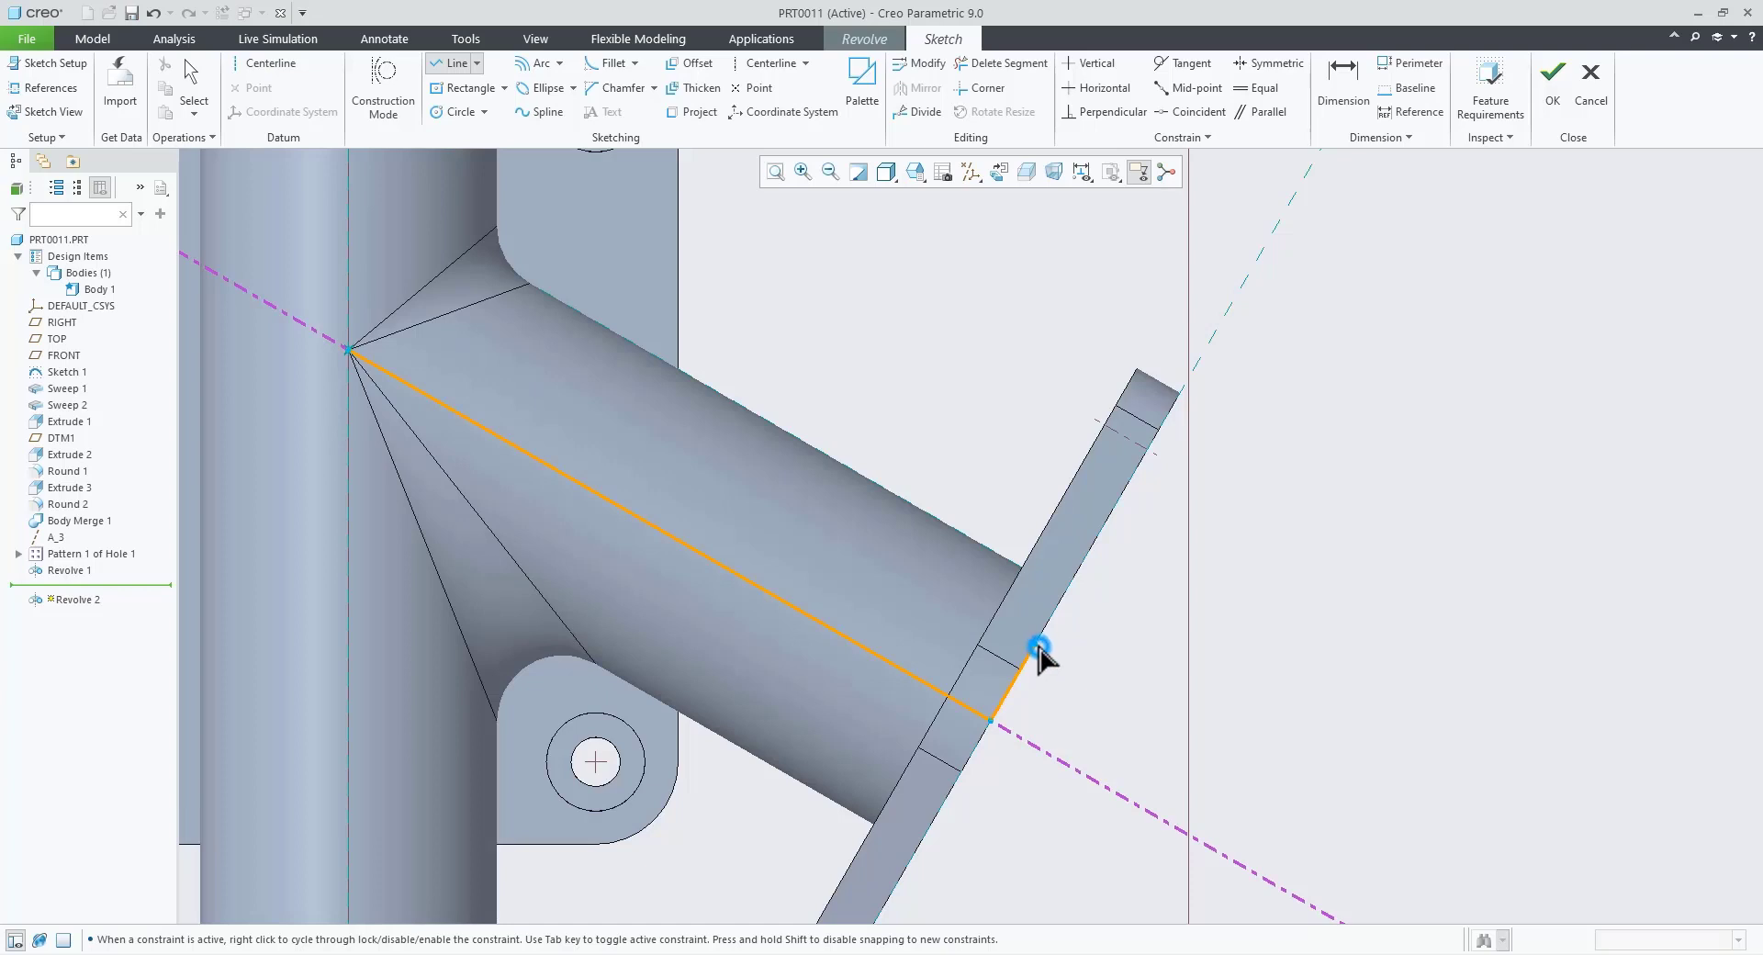
pyautogui.click(1037, 646)
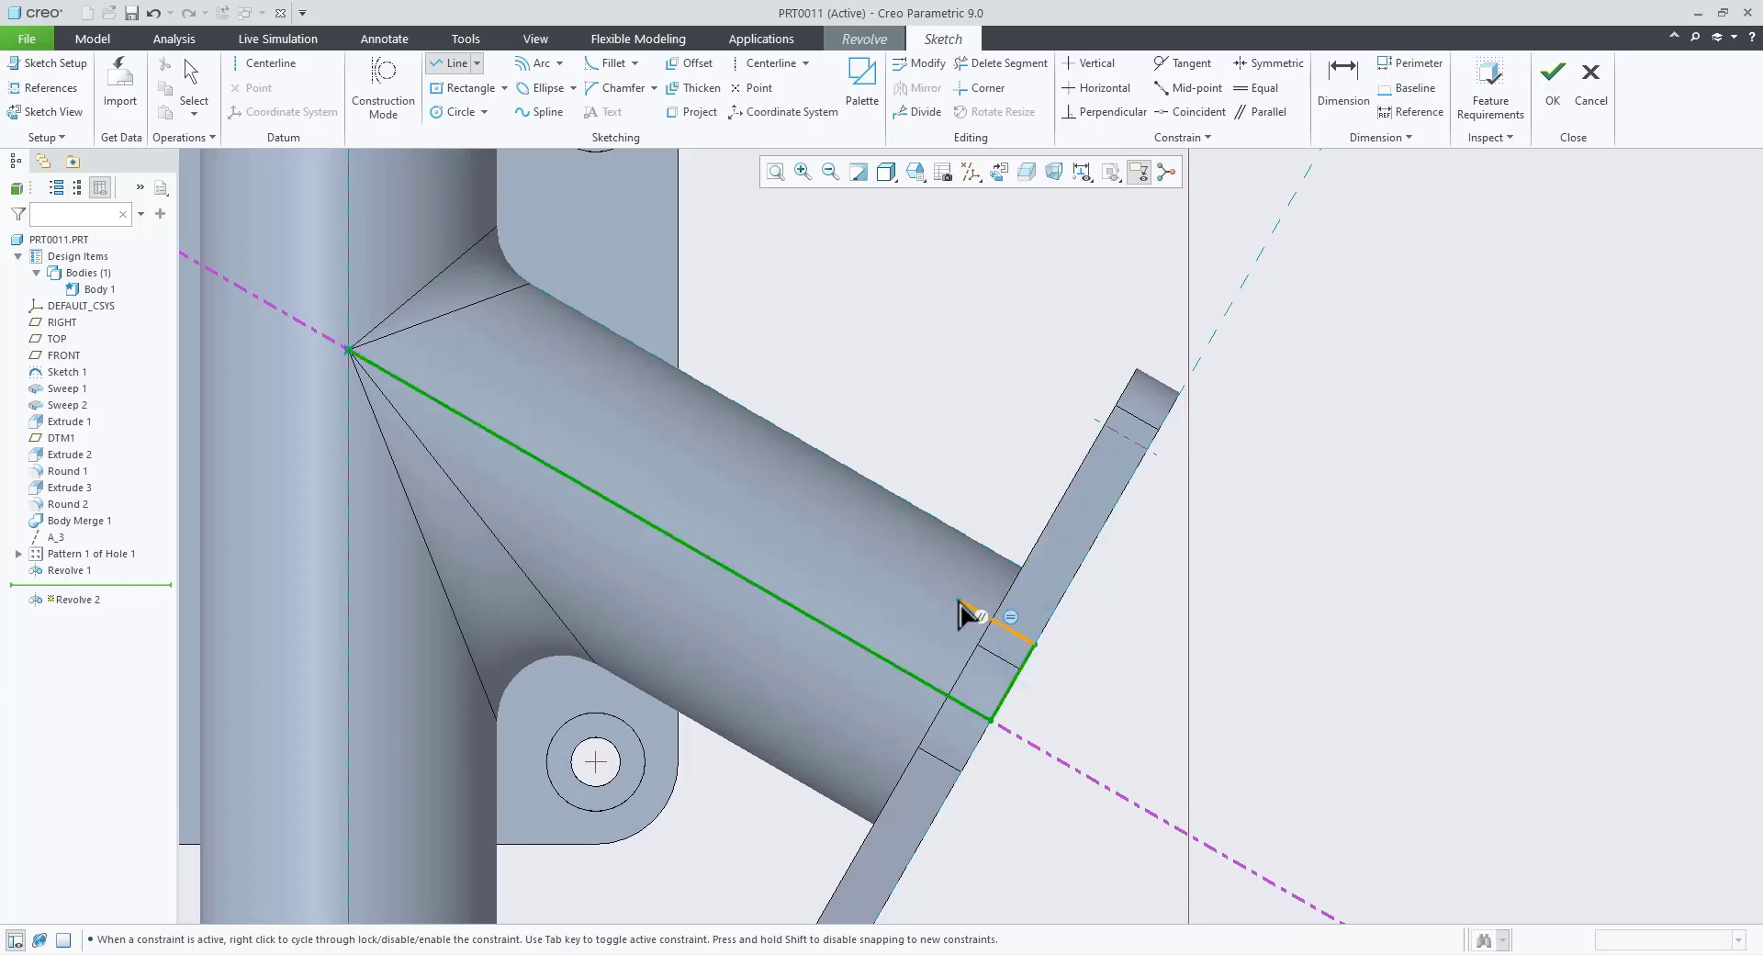
pyautogui.click(959, 601)
pyautogui.click(943, 631)
pyautogui.scroll(-3, 943, 632)
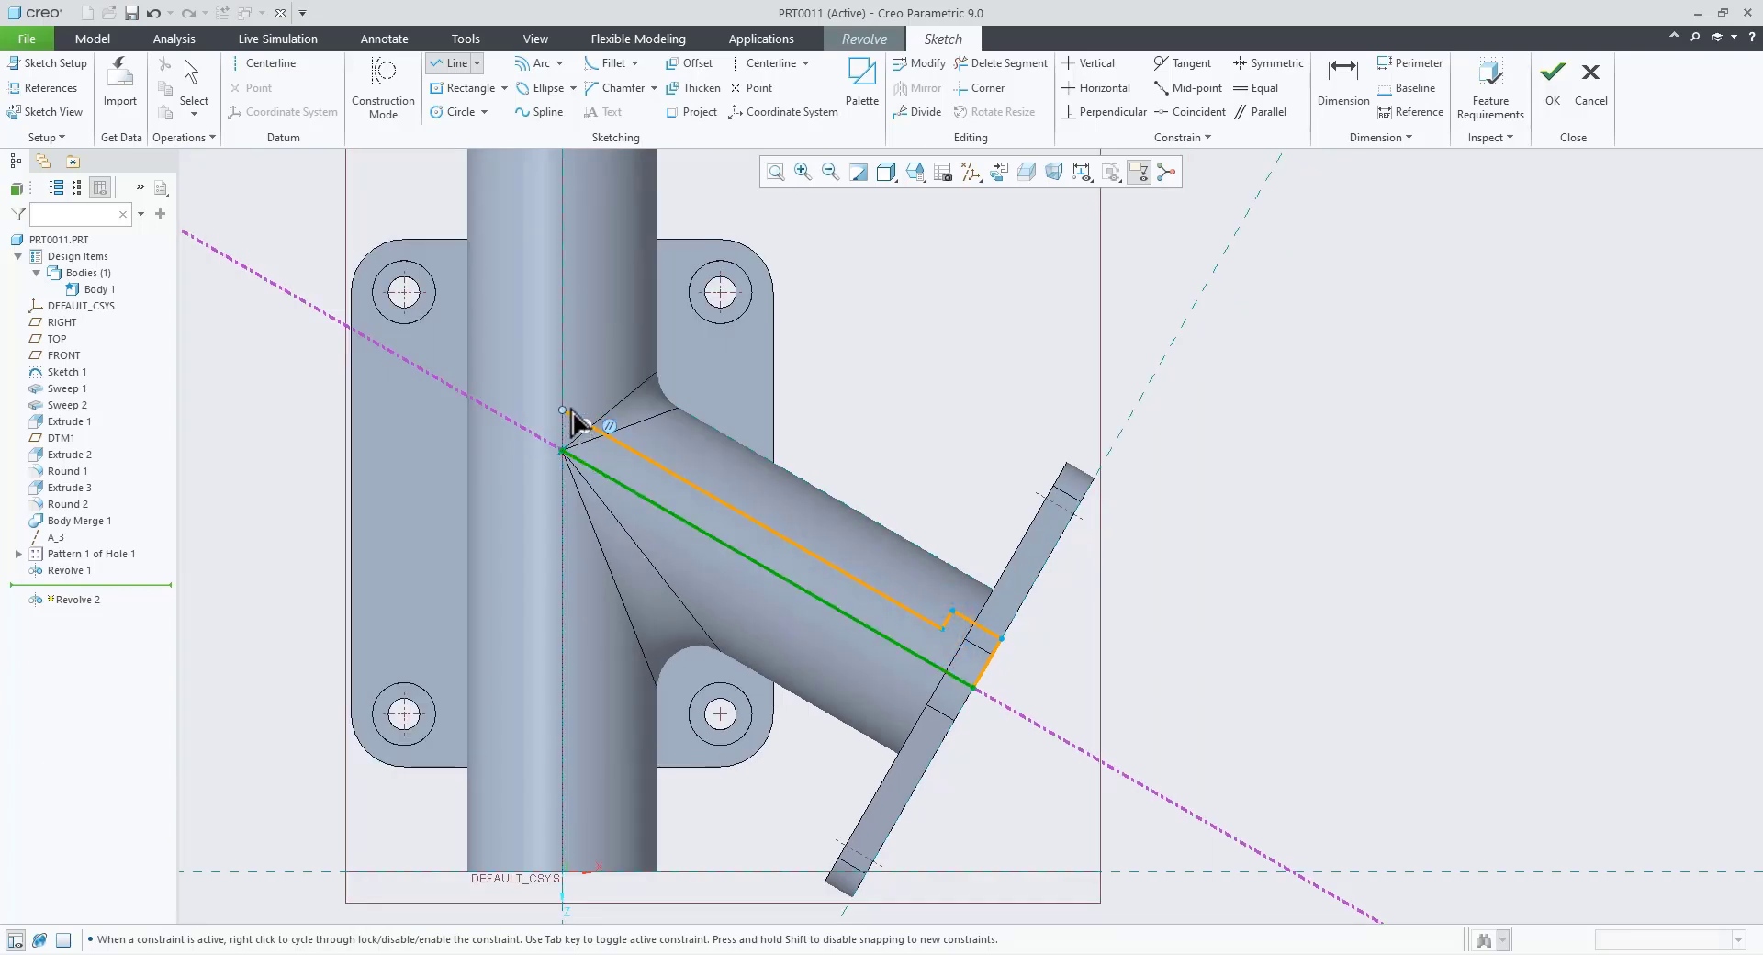
pyautogui.click(563, 410)
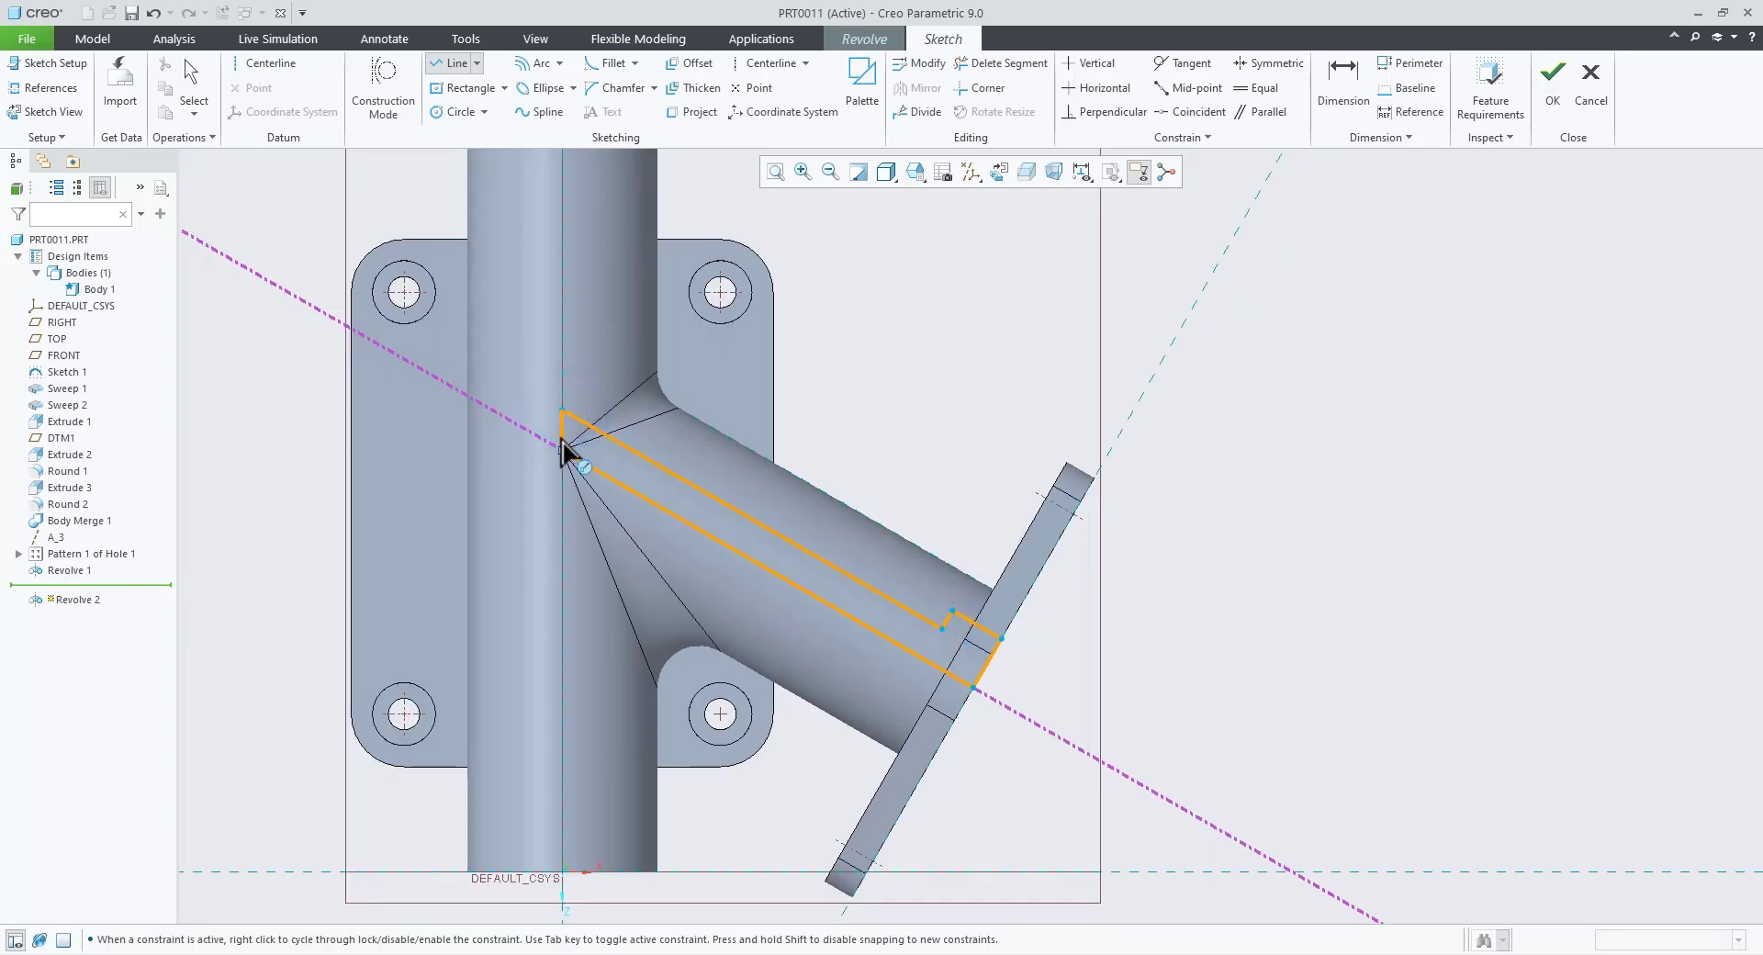
pyautogui.click(562, 451)
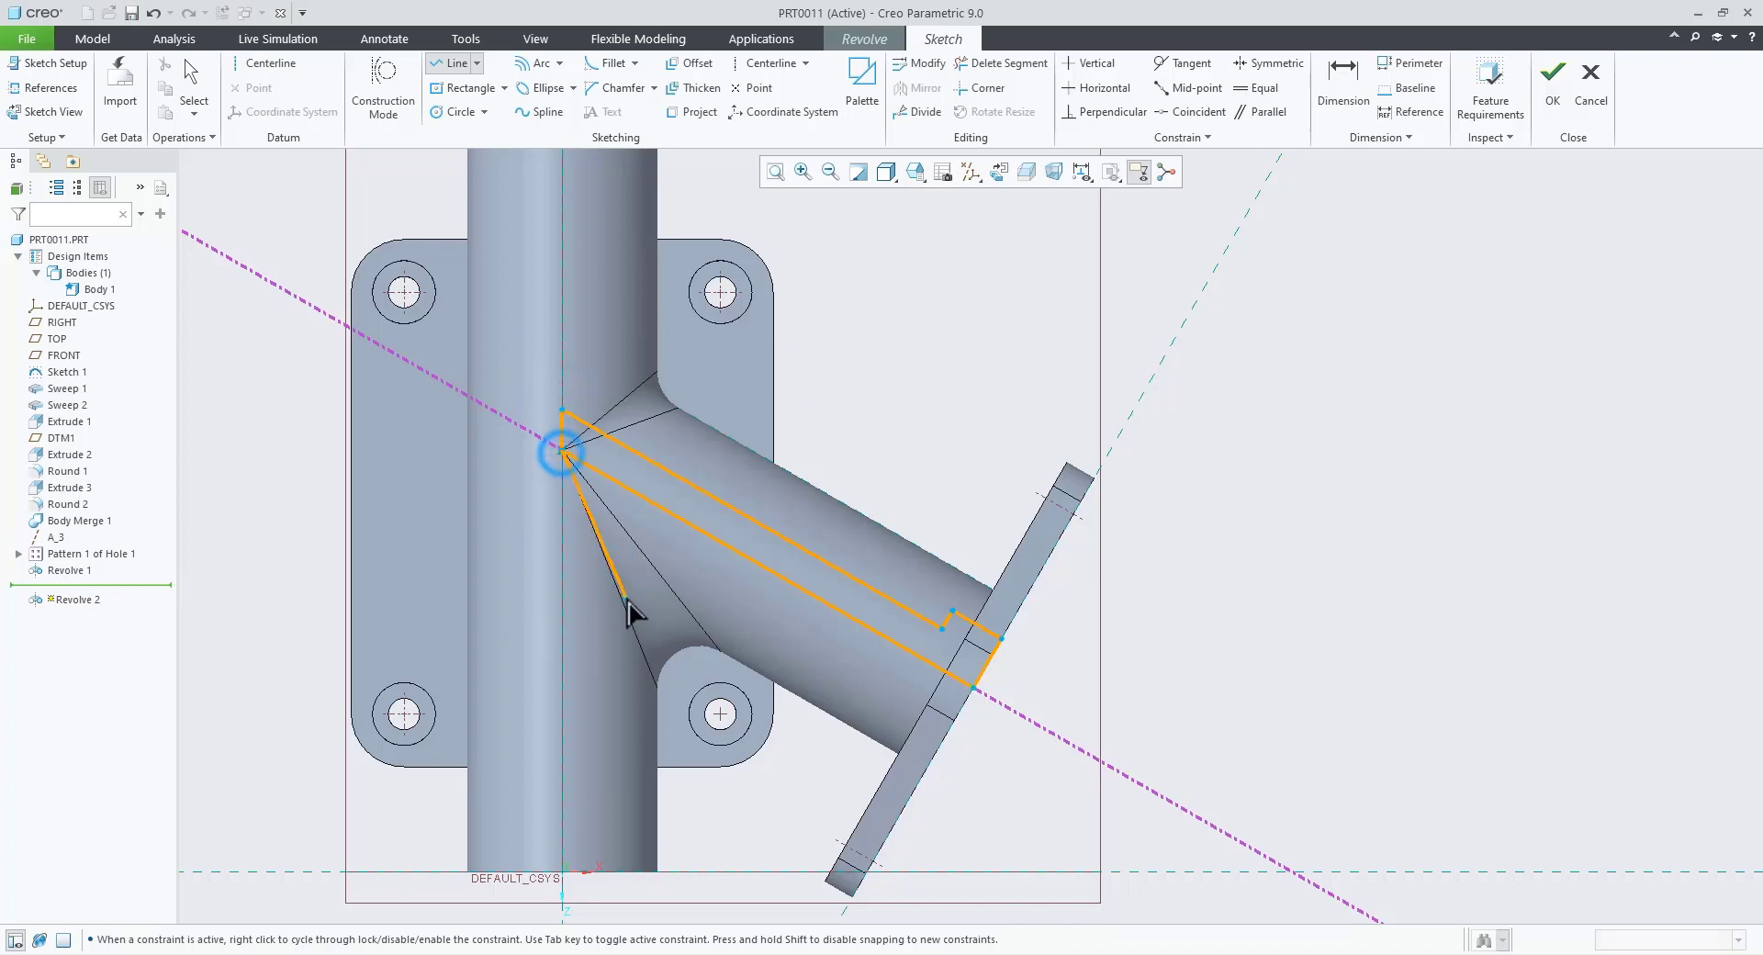
# Step: End the profile line chain and dimension the recess radius along the flange's outer face to 7, following the drawing
pyautogui.middleClick(628, 603)
pyautogui.click(1172, 521)
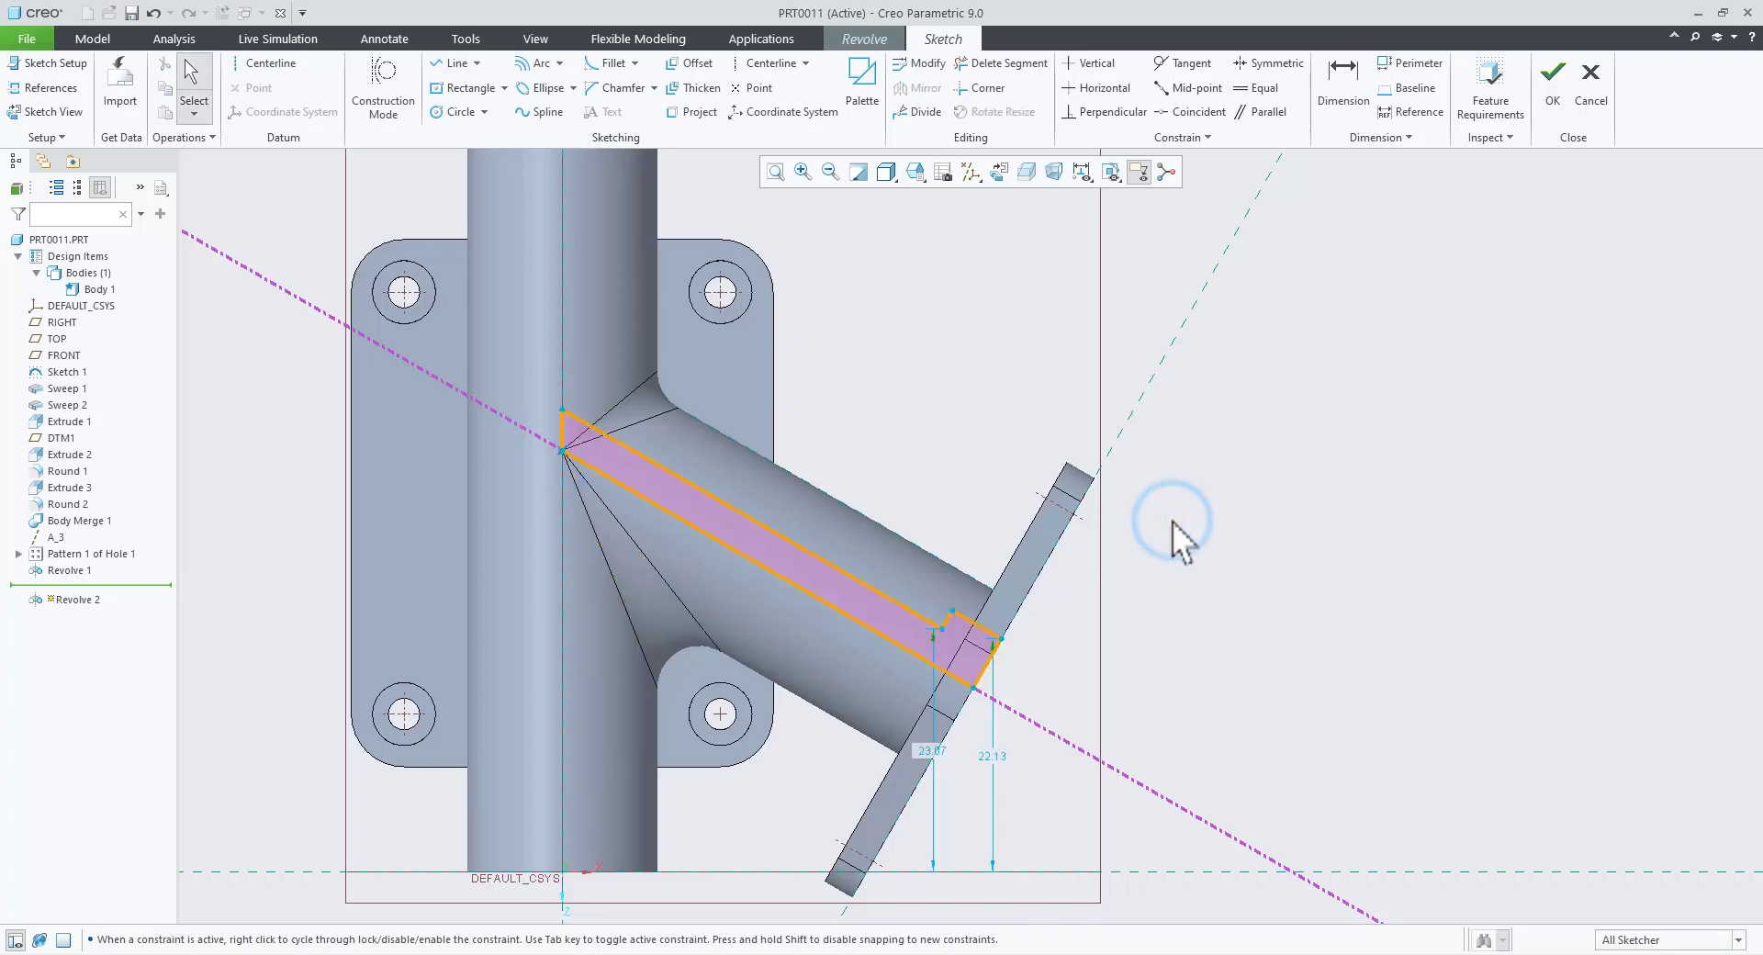
pyautogui.hotkey('alt', 'Tab')
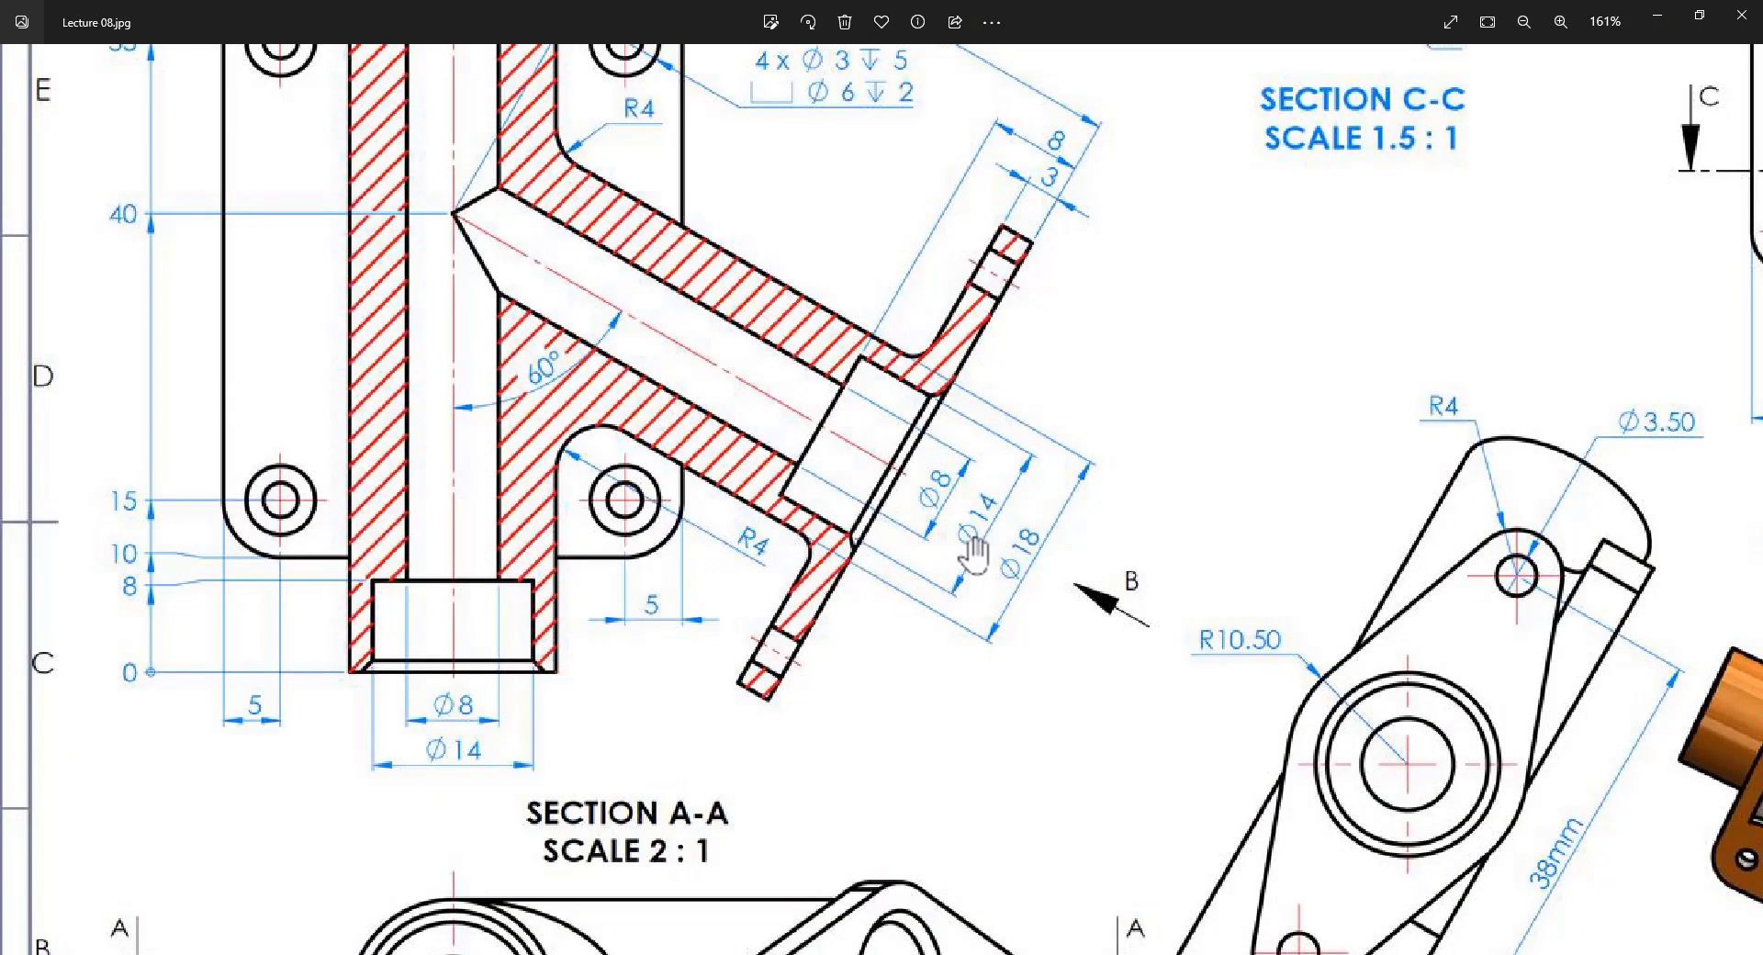
pyautogui.hotkey('alt', 'Tab')
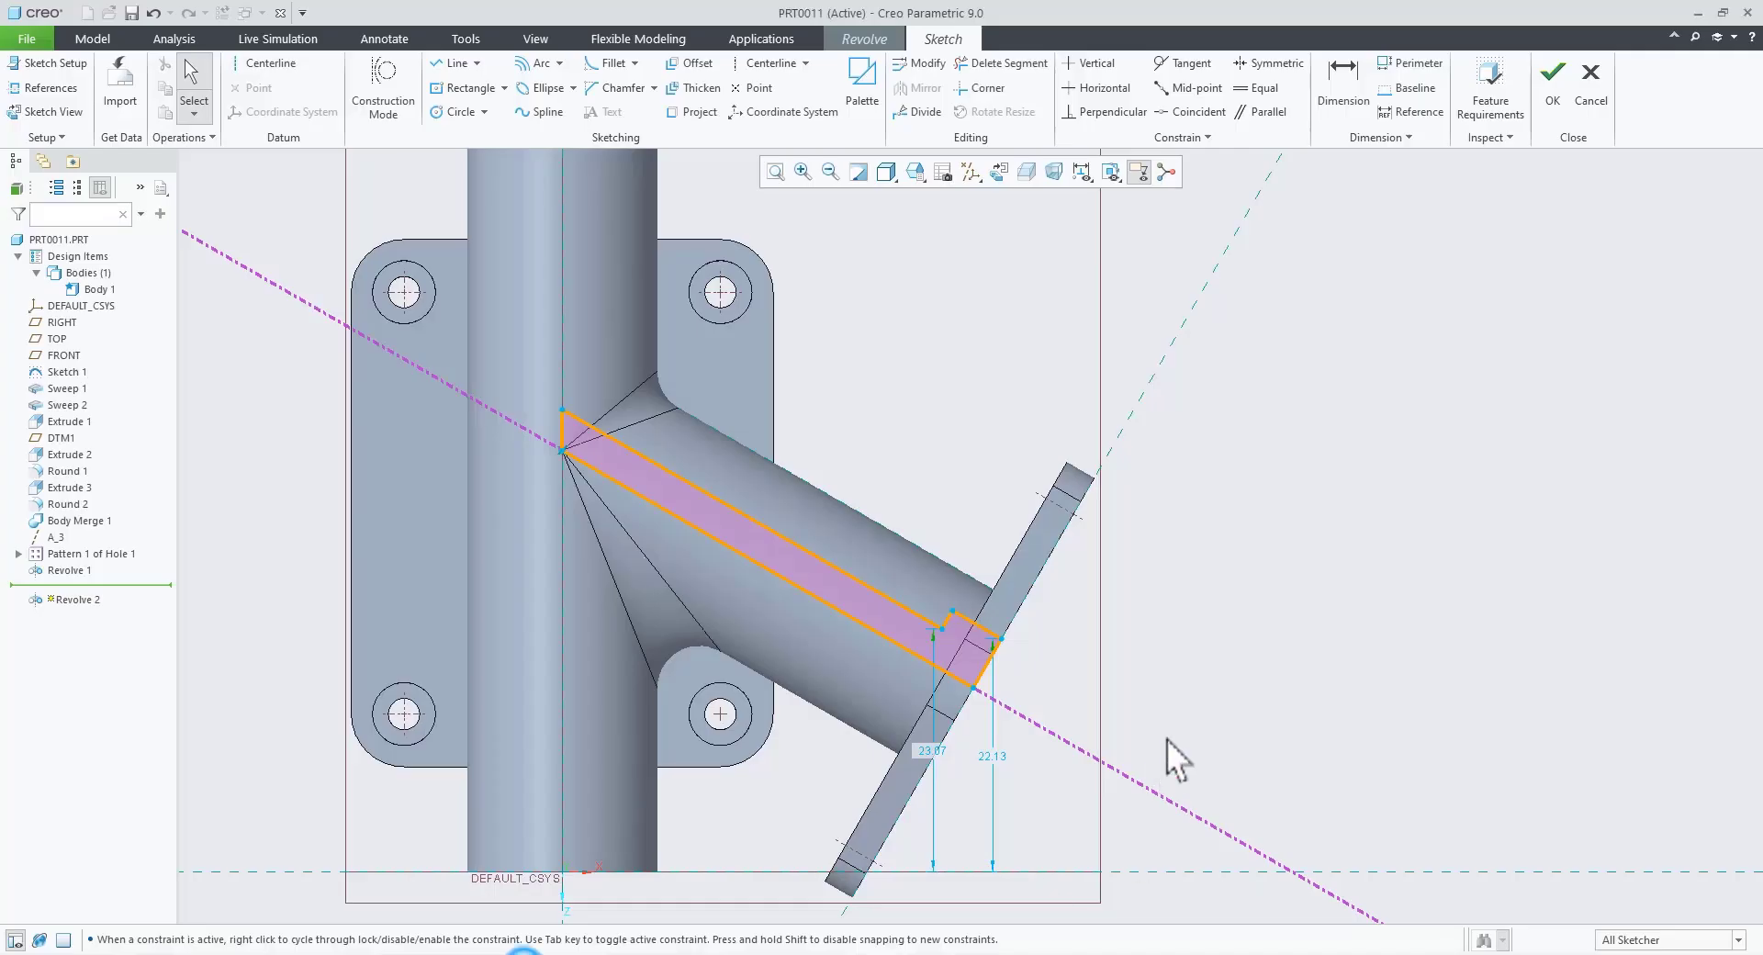
pyautogui.scroll(3, 1081, 719)
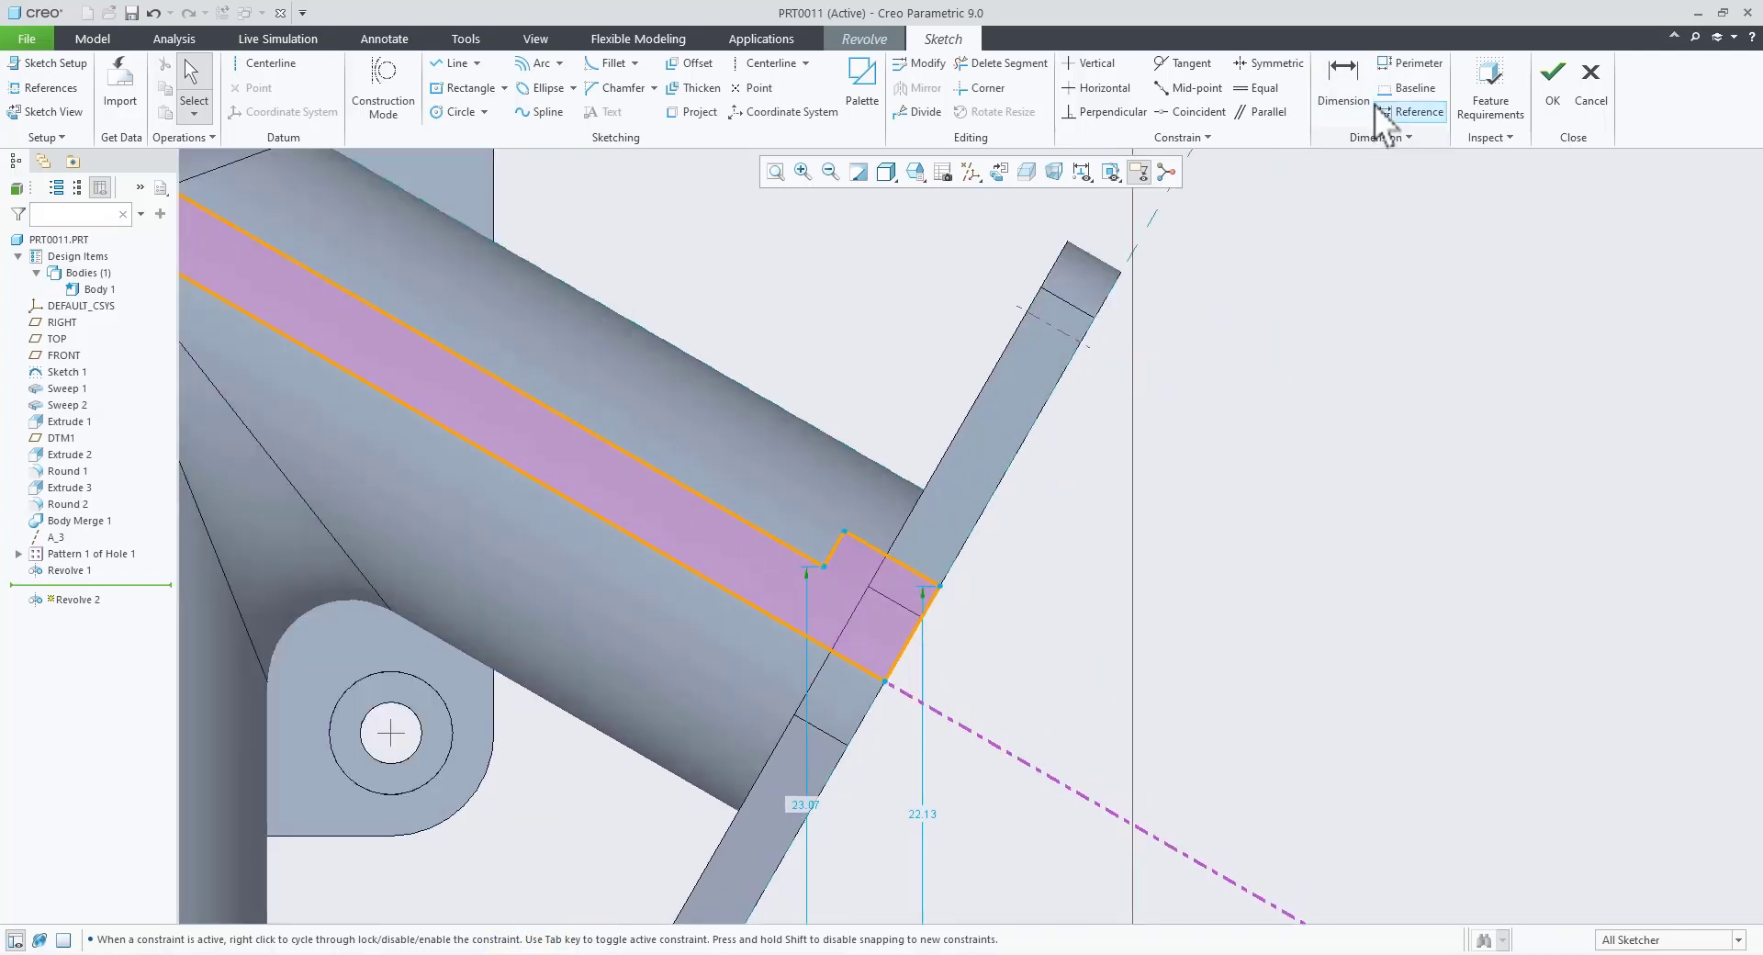
pyautogui.click(1344, 87)
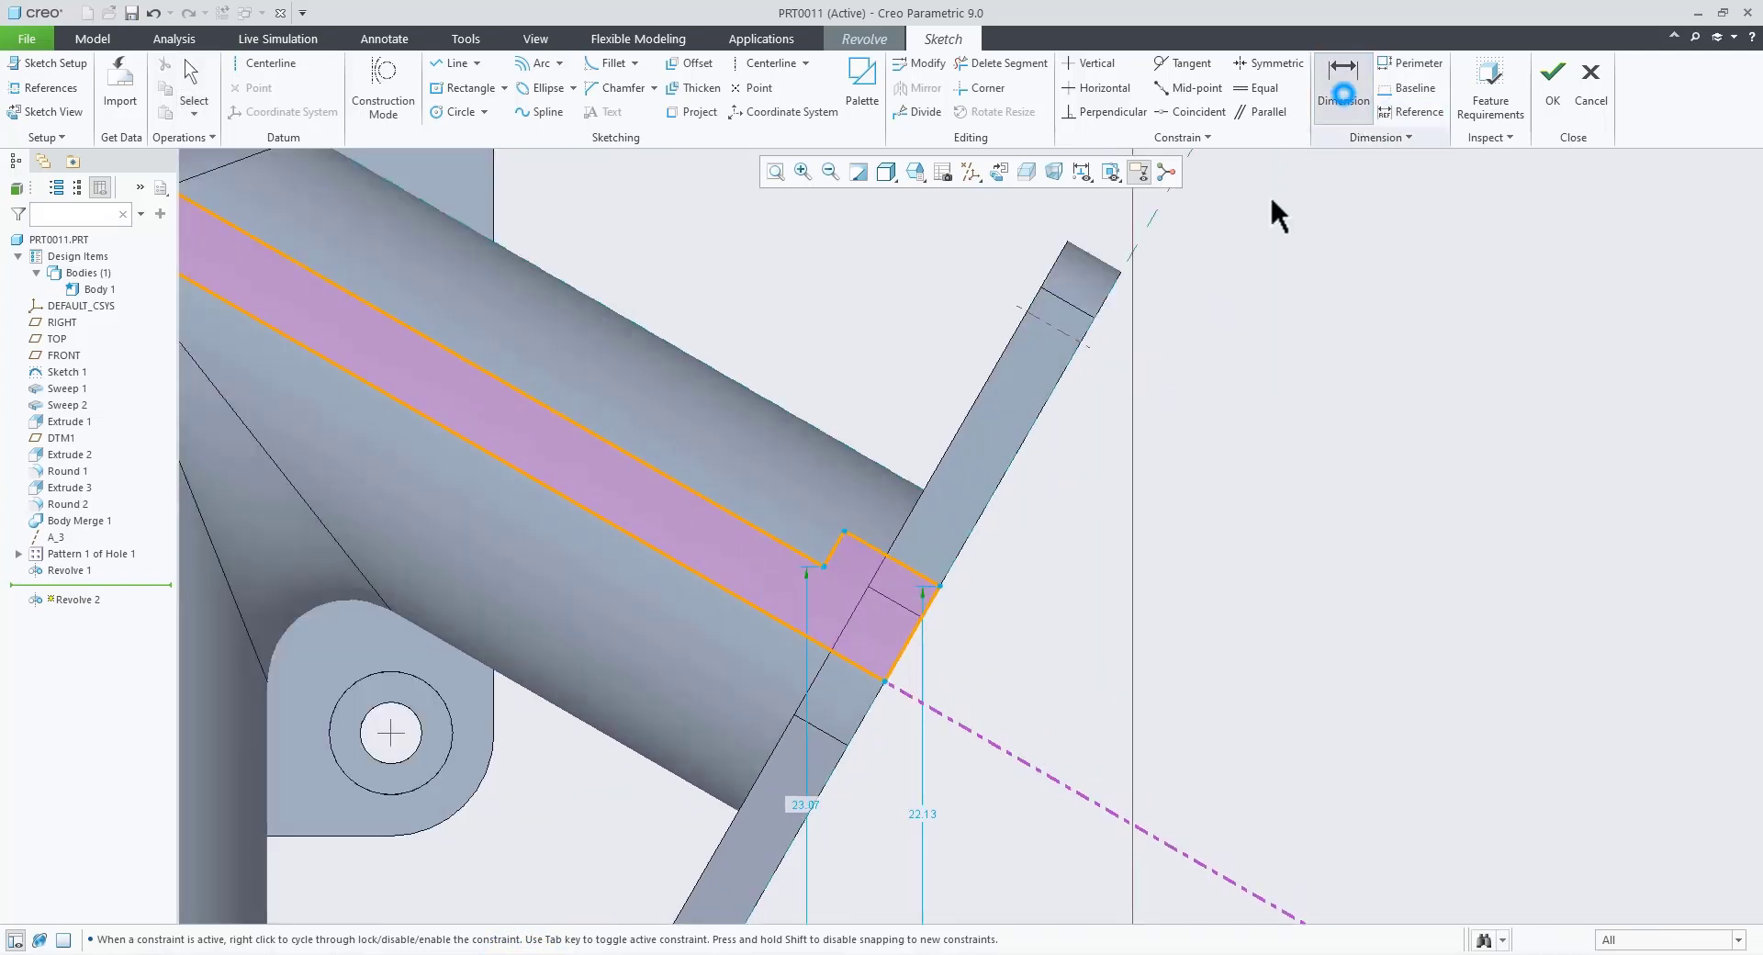
pyautogui.click(915, 634)
pyautogui.middleClick(951, 660)
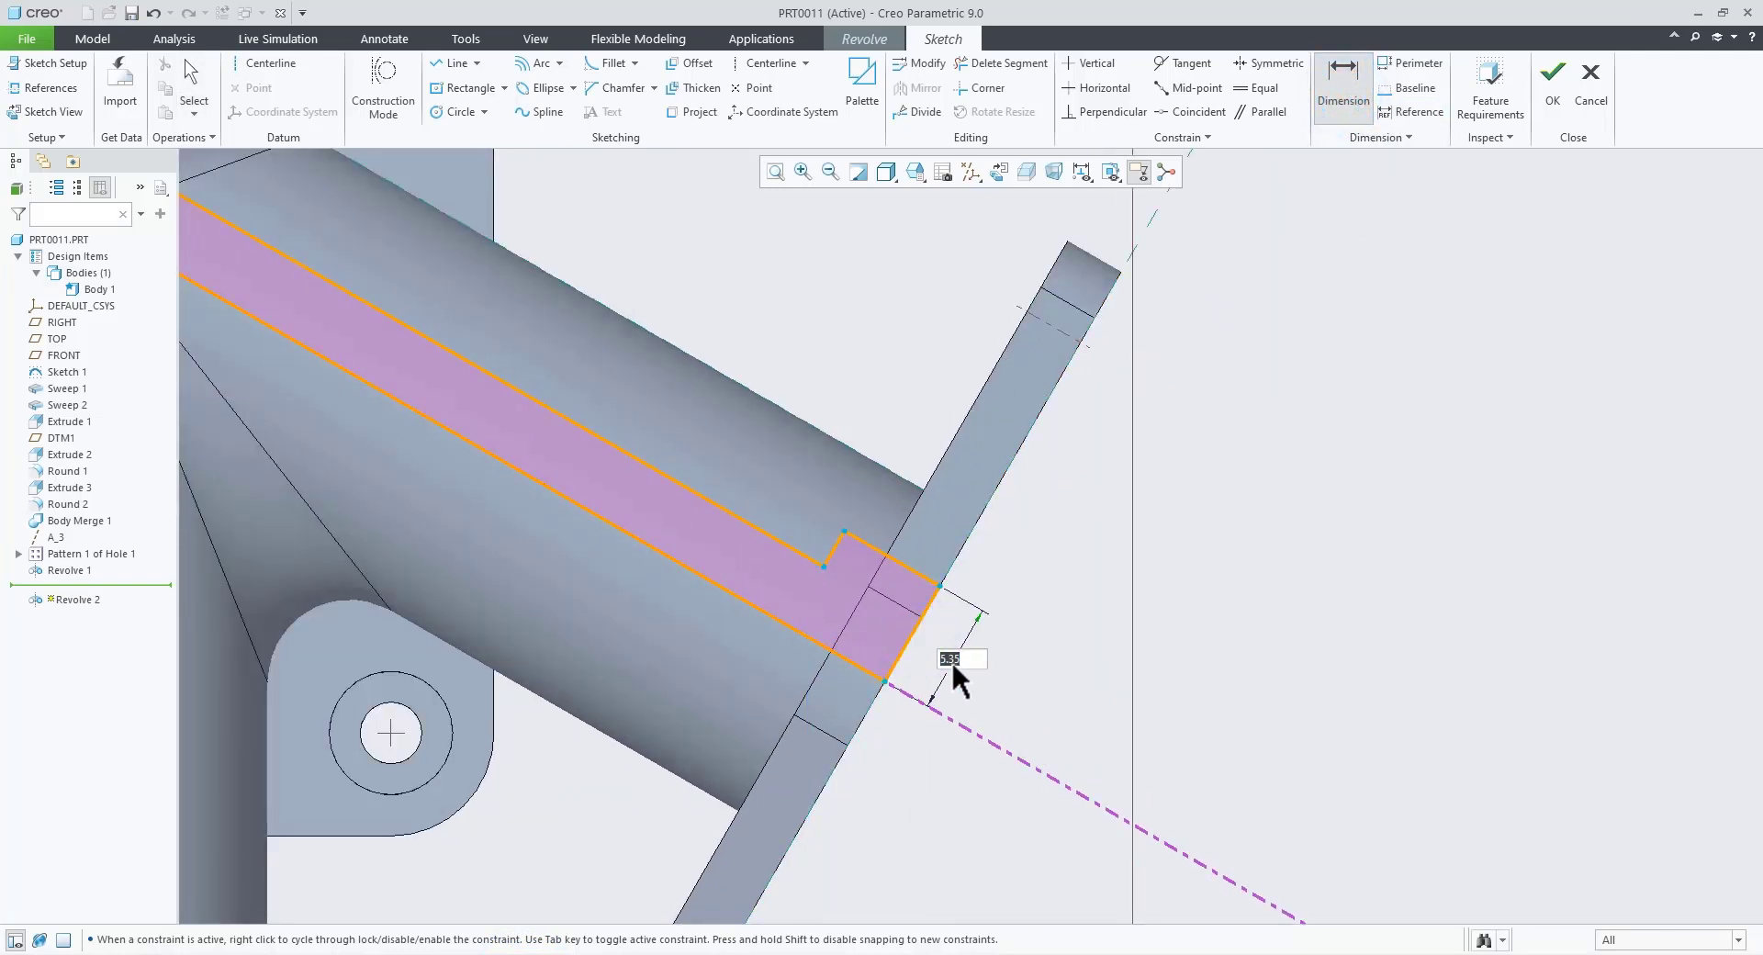
pyautogui.write('7')
pyautogui.press('Return')
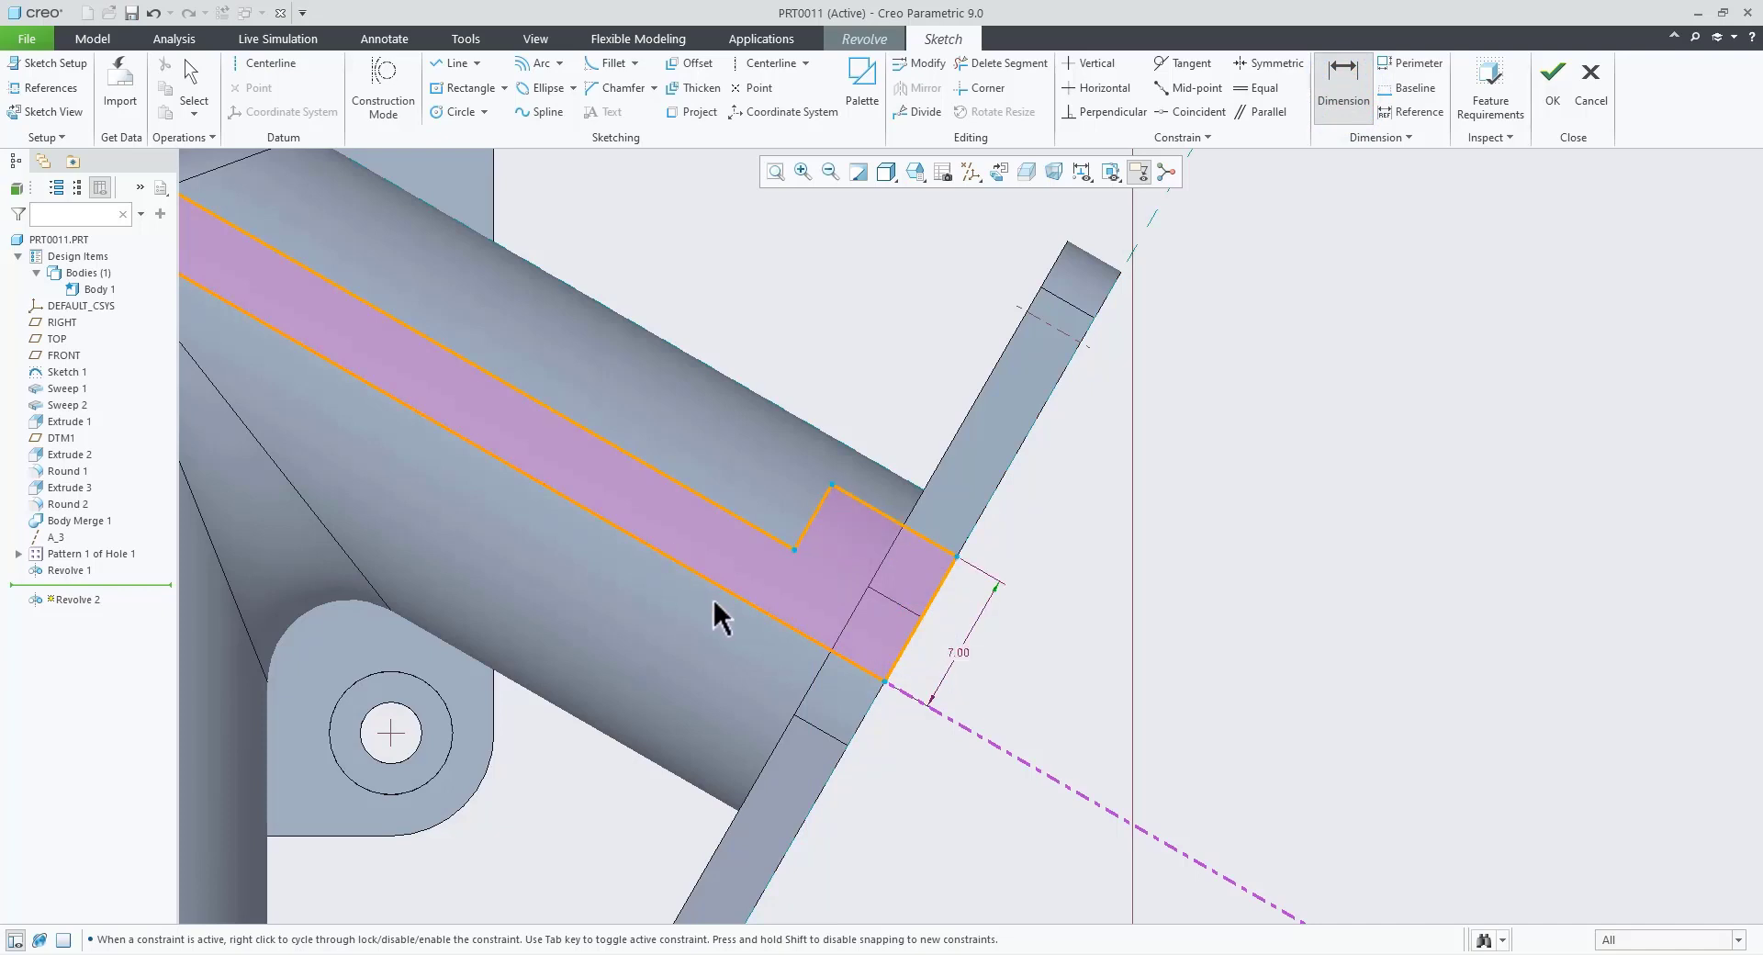
# Step: Dimension the narrow bore's radius between the branch centerline edge and the parallel upper profile line to 4
pyautogui.scroll(-3, 659, 578)
pyautogui.scroll(3, 648, 593)
pyautogui.click(740, 595)
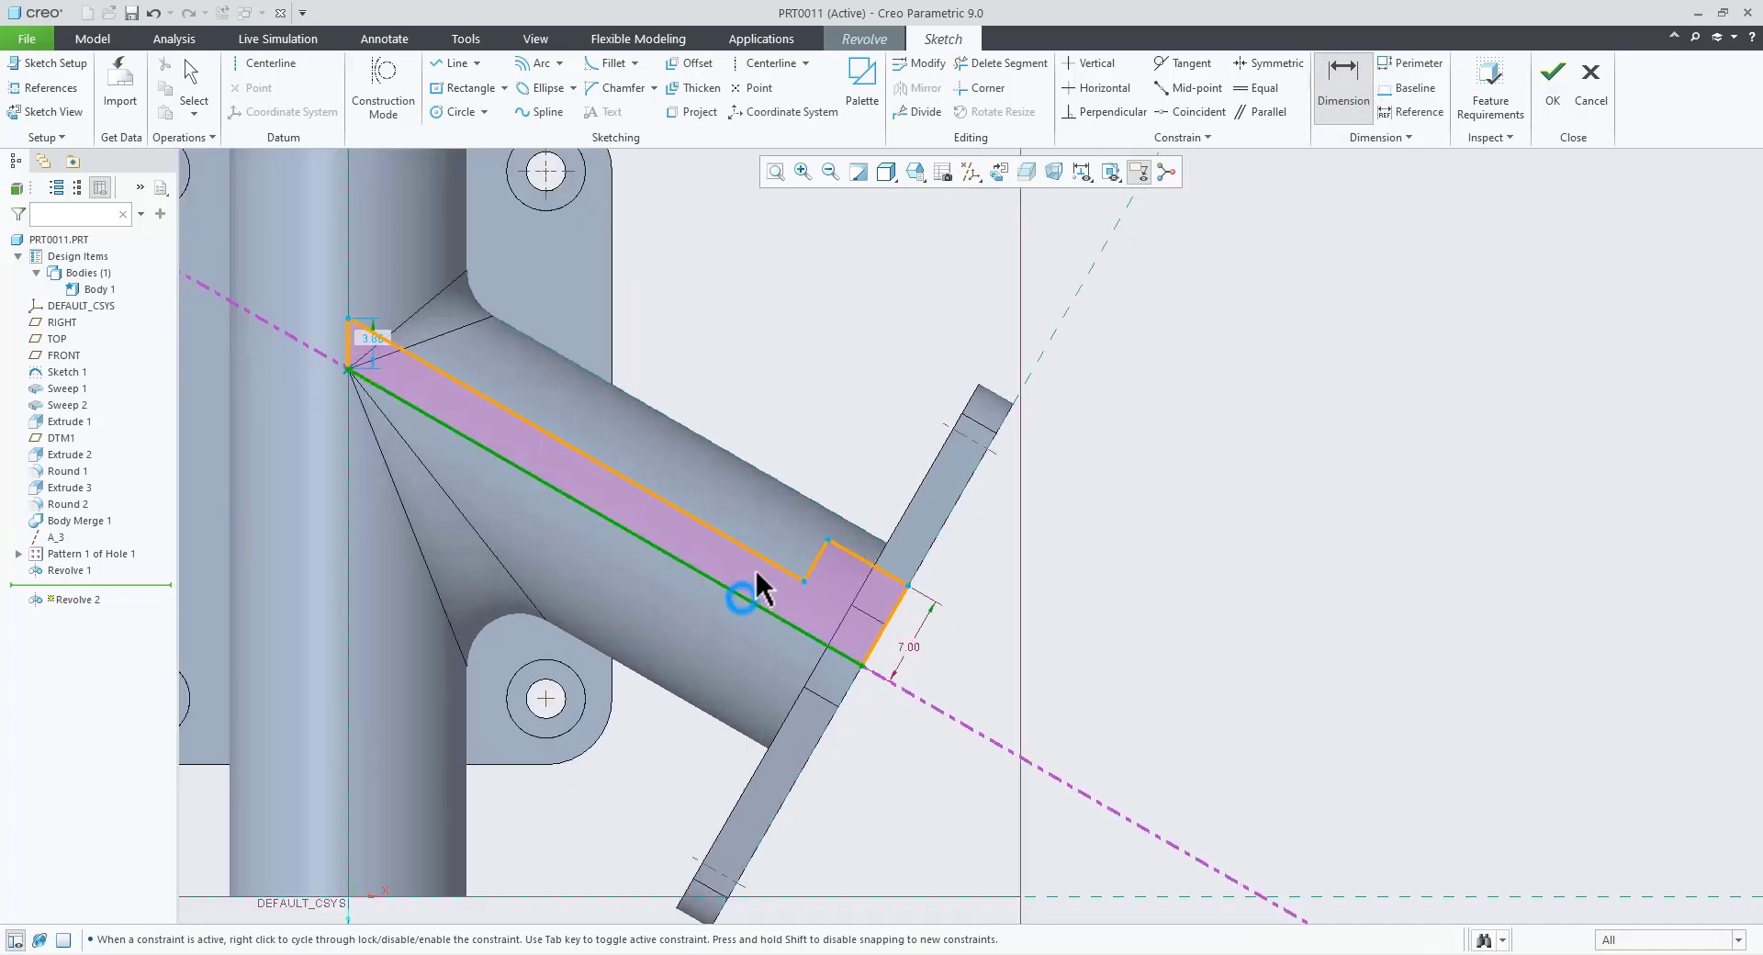
pyautogui.click(765, 562)
pyautogui.middleClick(773, 529)
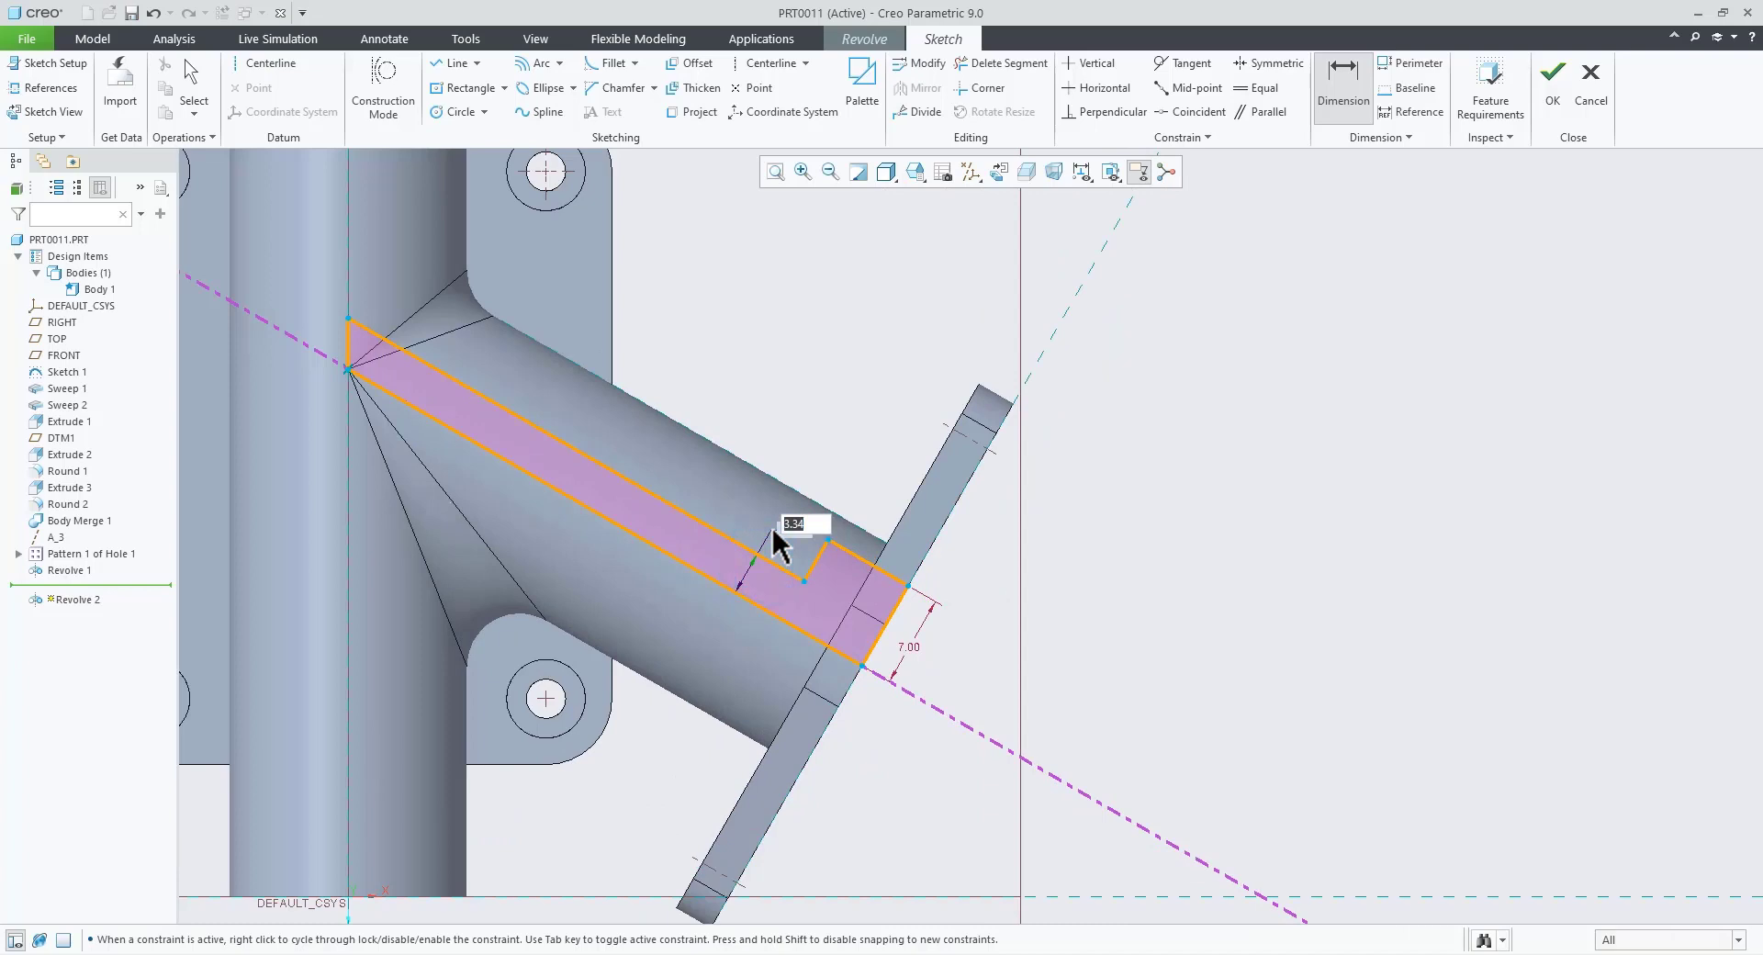
pyautogui.write('4')
pyautogui.press('Return')
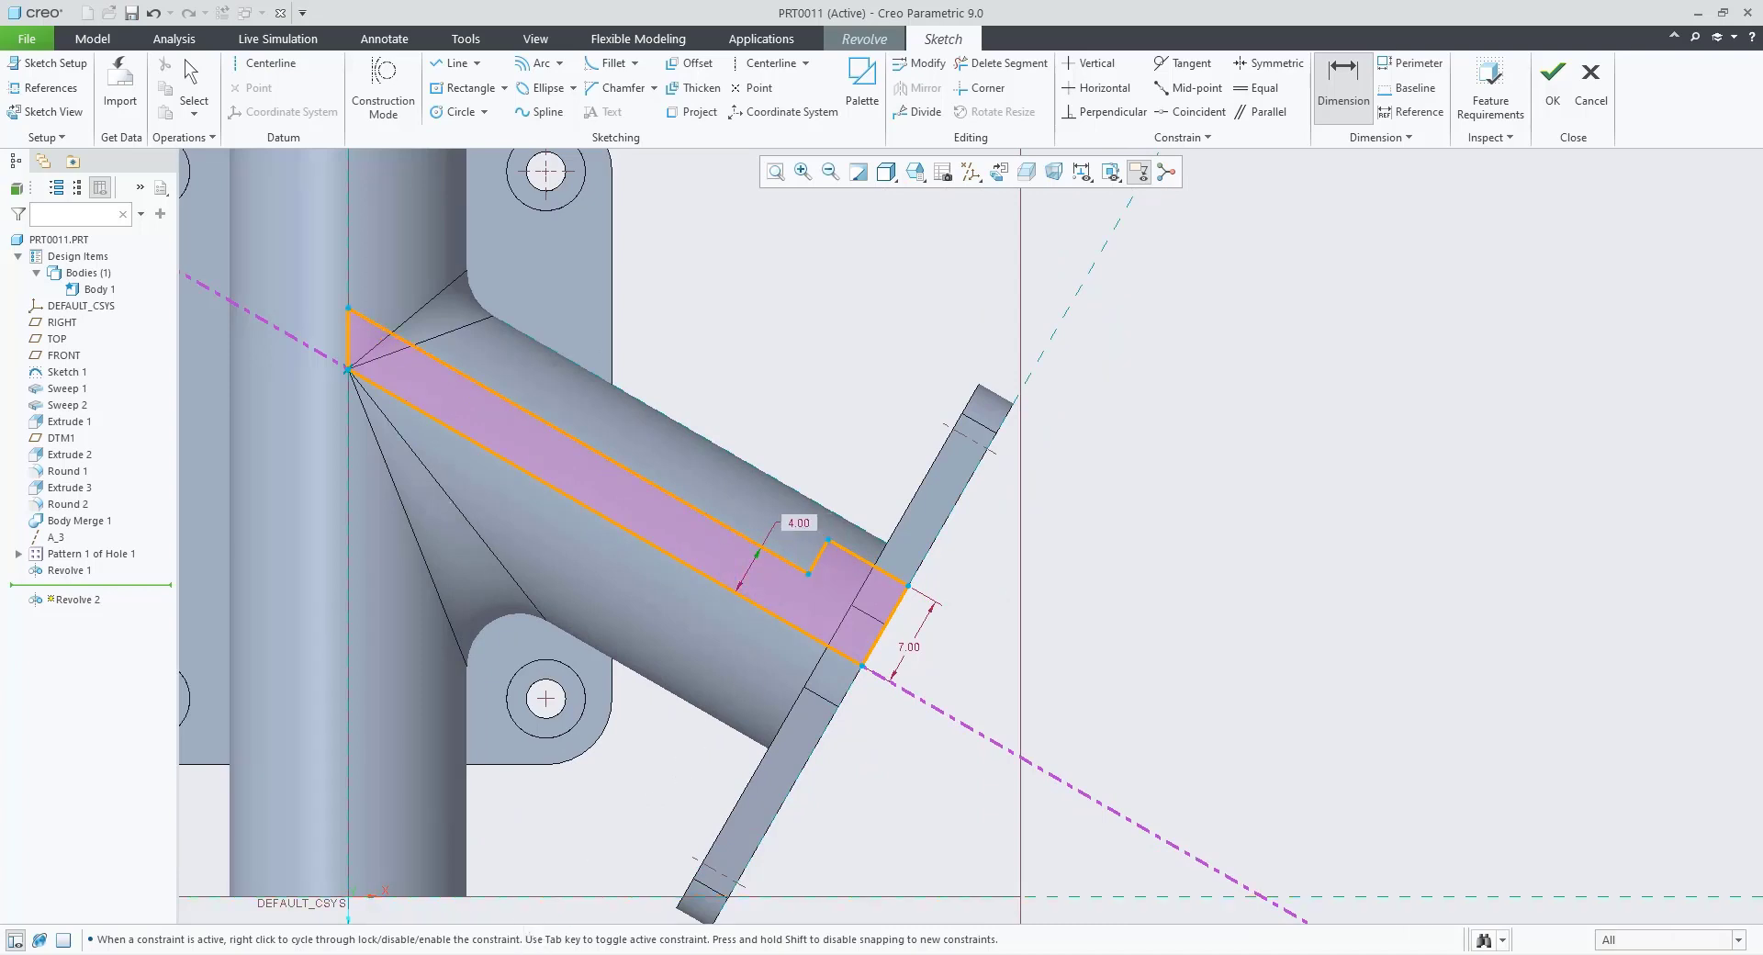
# Step: Dimension the recess depth from the flange's outer face to 8, deleting the conflicting Equal lengths constraint
pyautogui.hotkey('alt', 'Tab')
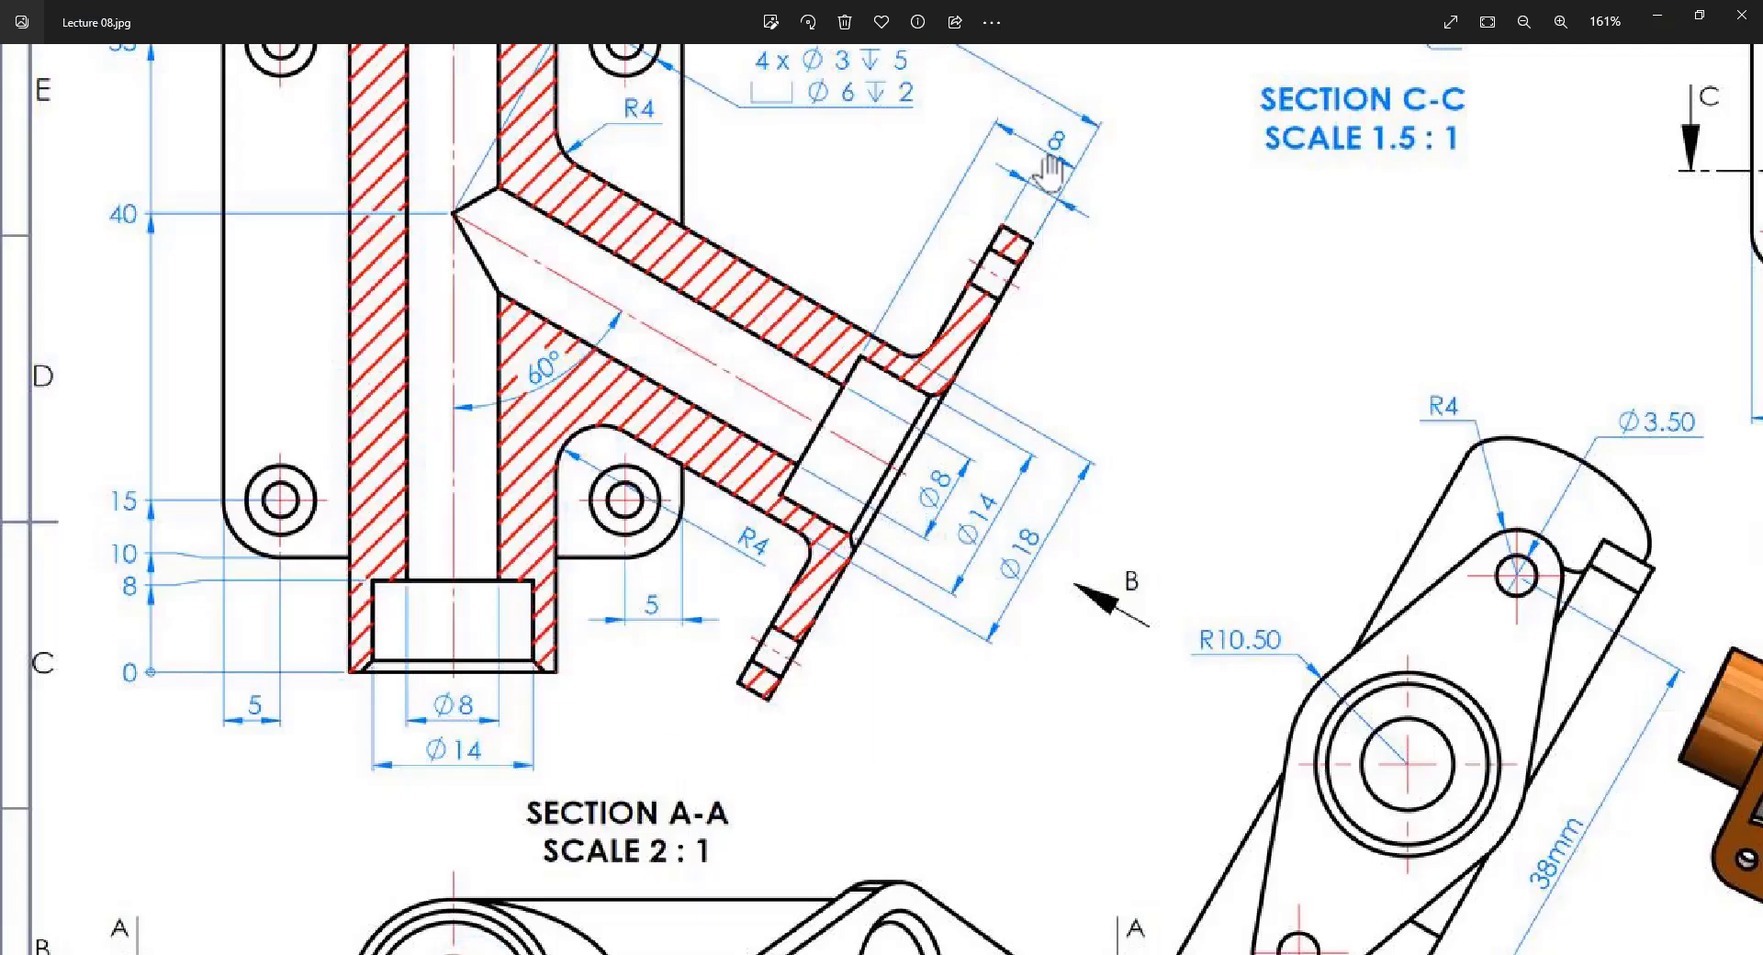
pyautogui.hotkey('alt', 'Tab')
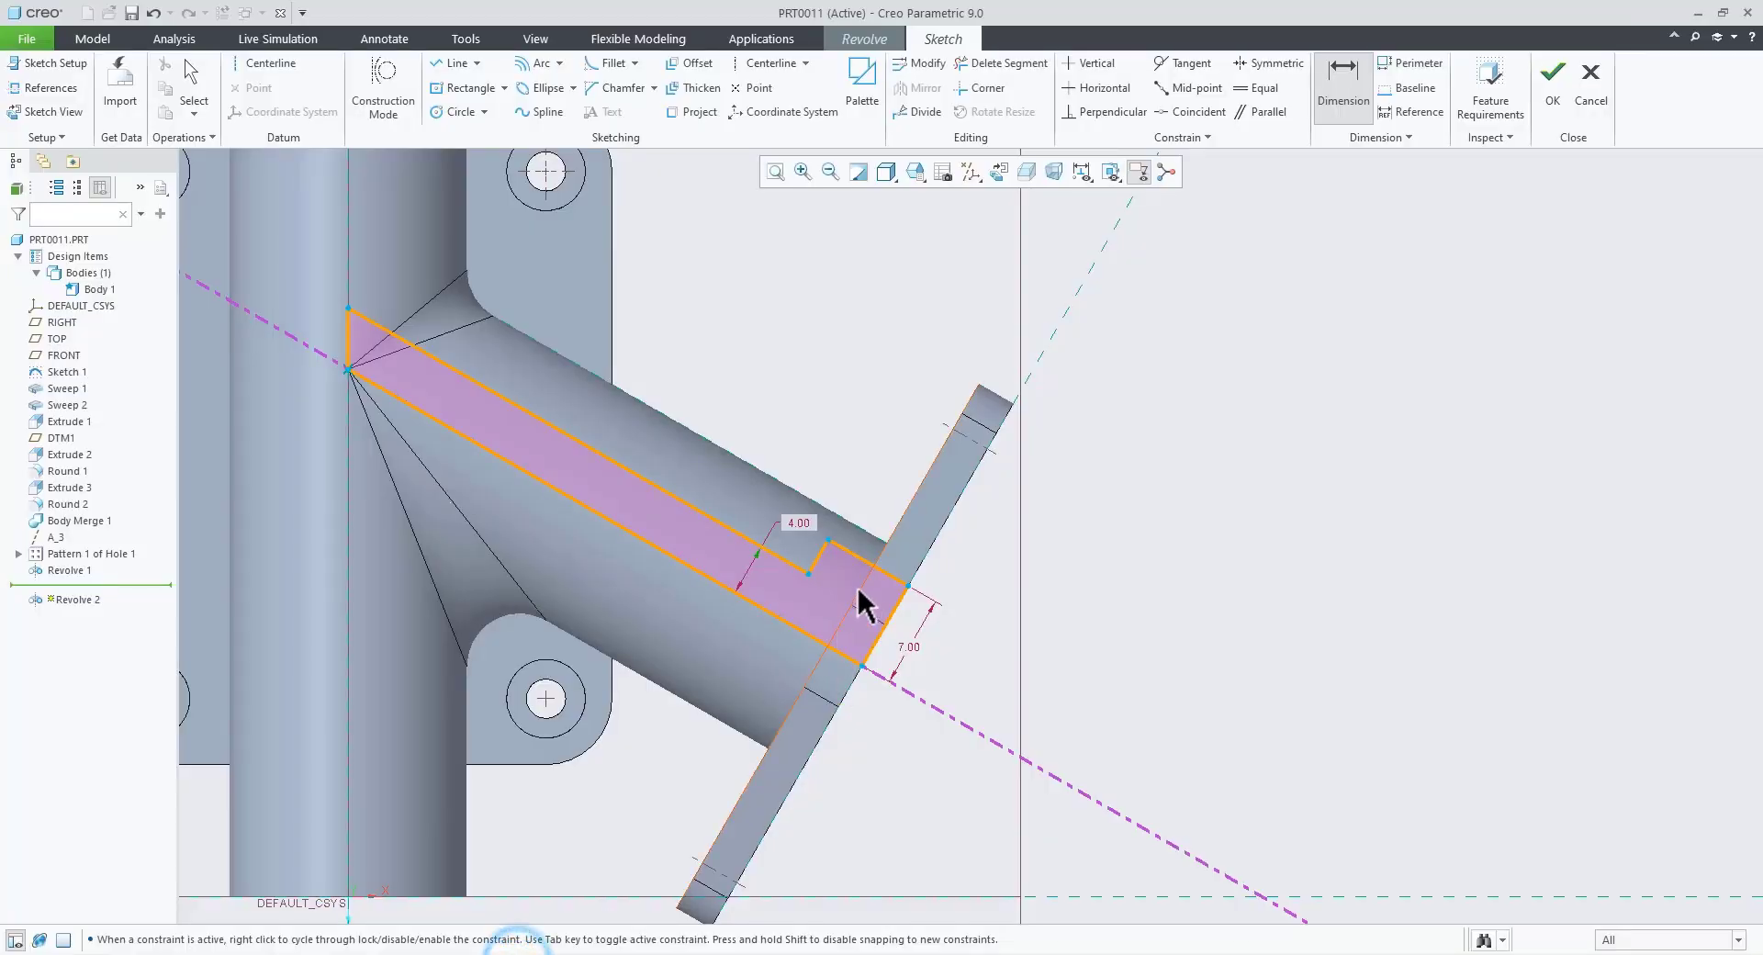
pyautogui.middleClick(890, 509)
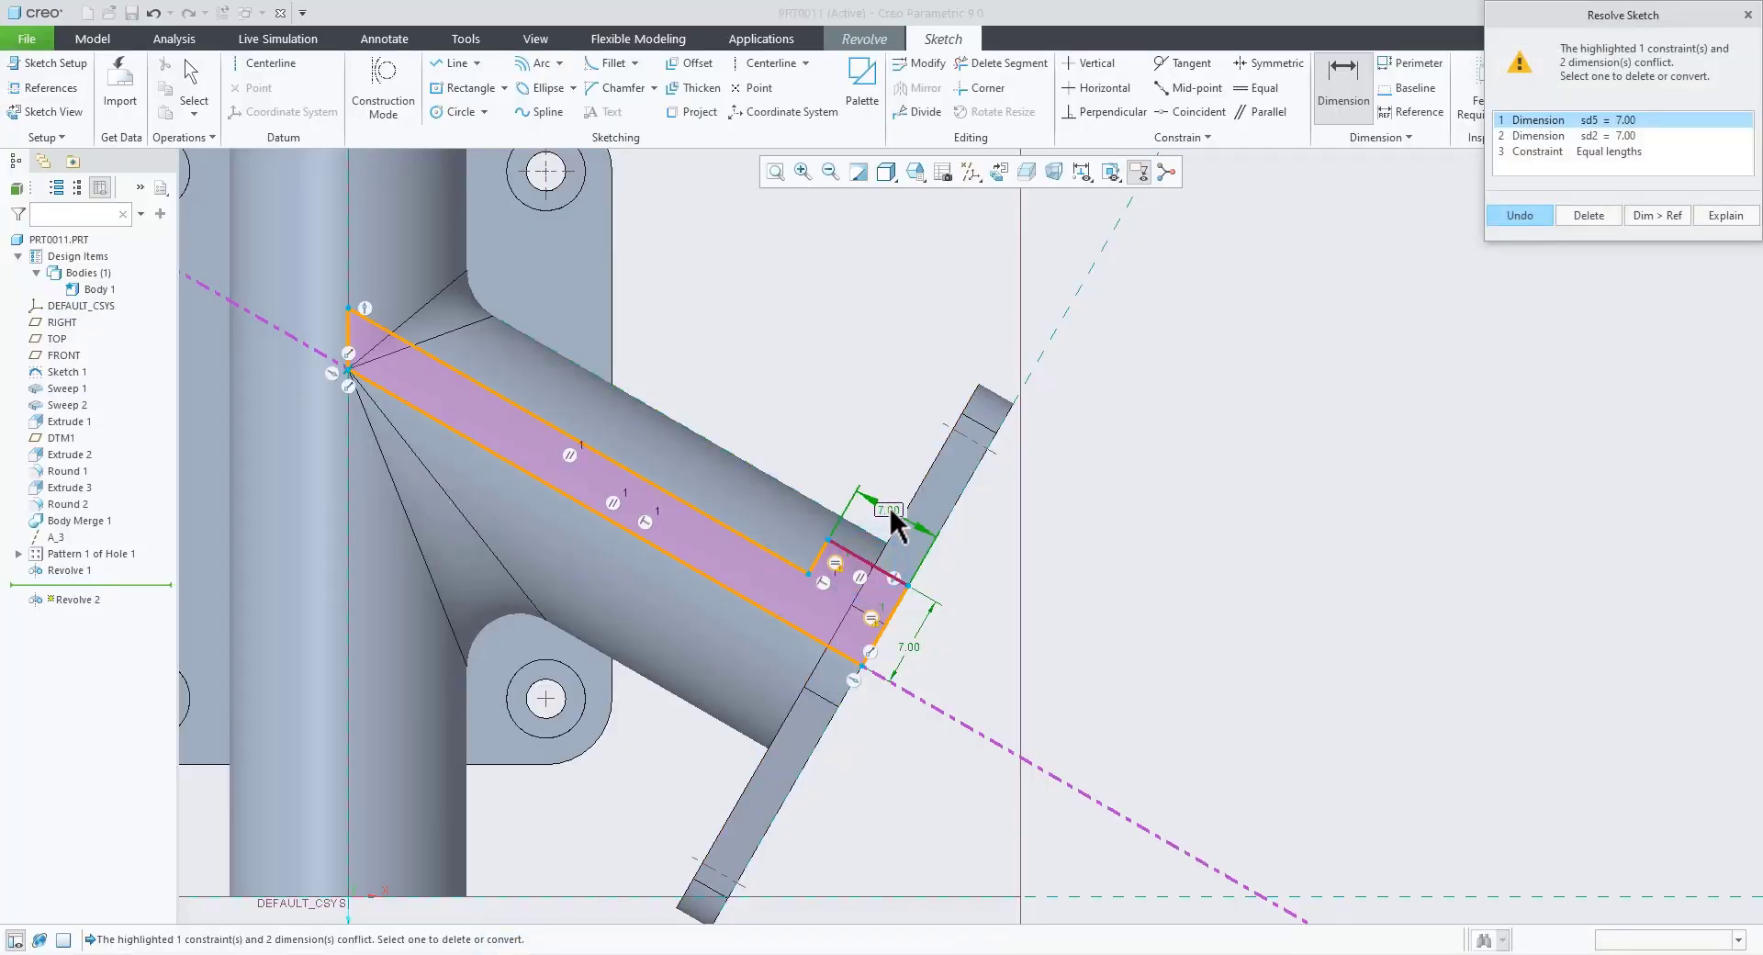
pyautogui.click(1590, 121)
pyautogui.click(1616, 150)
pyautogui.click(1591, 215)
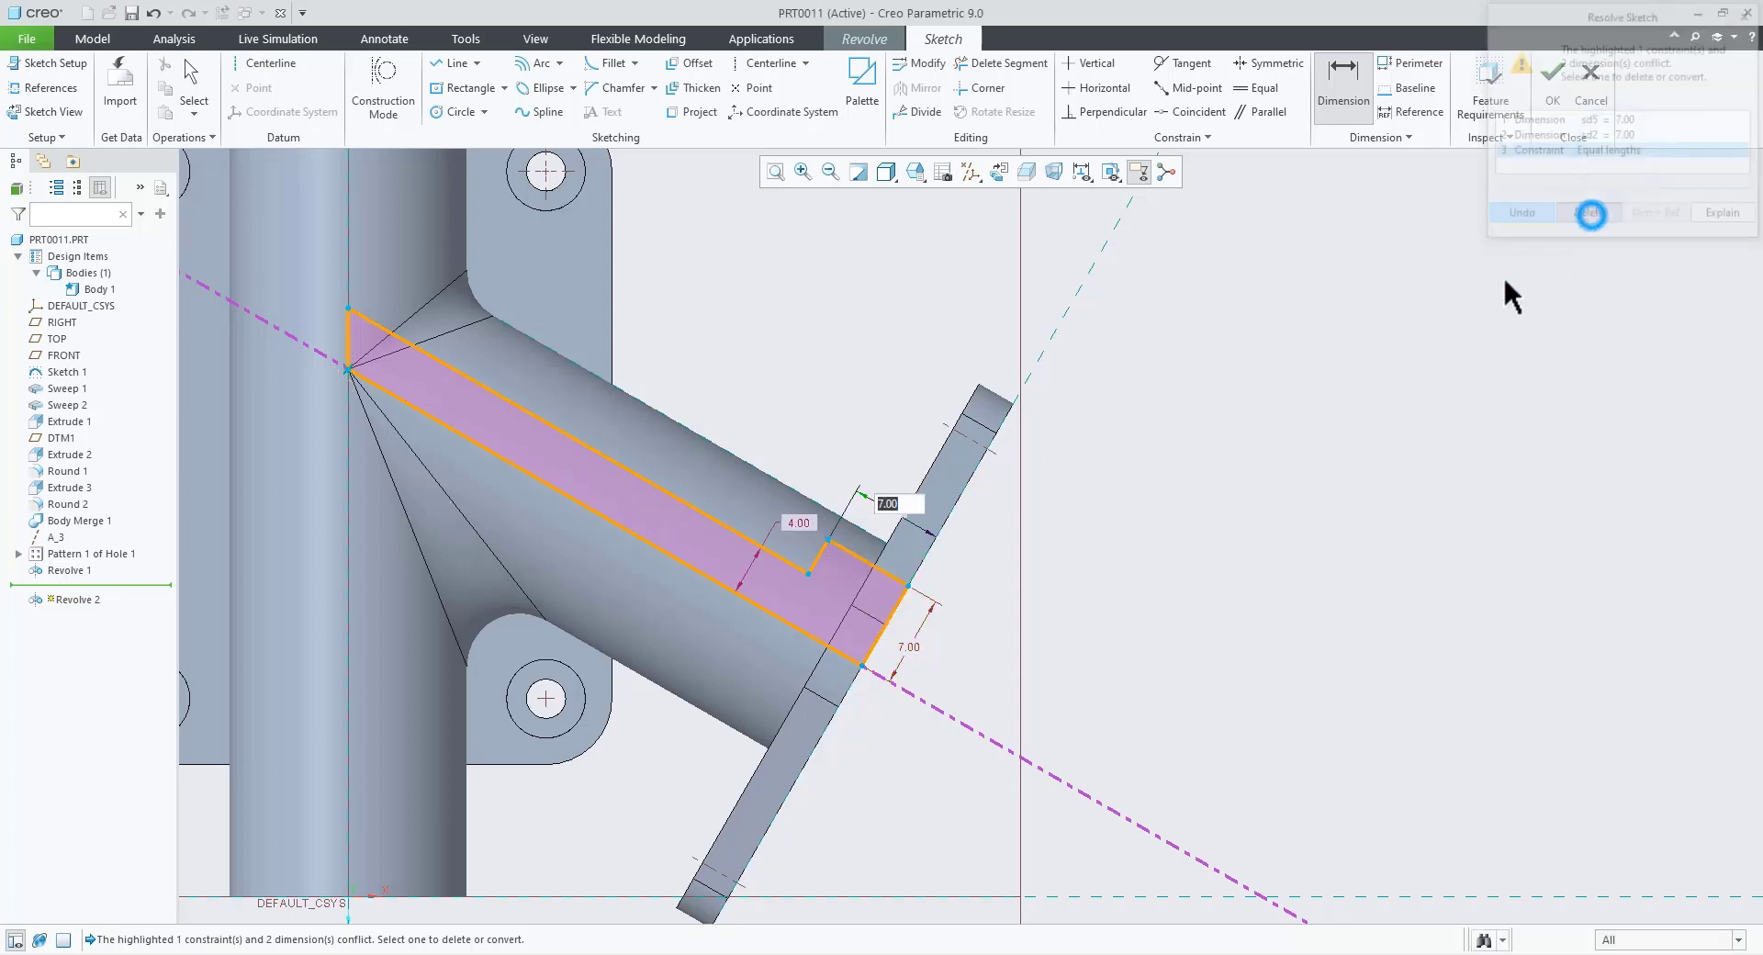
pyautogui.press('Return')
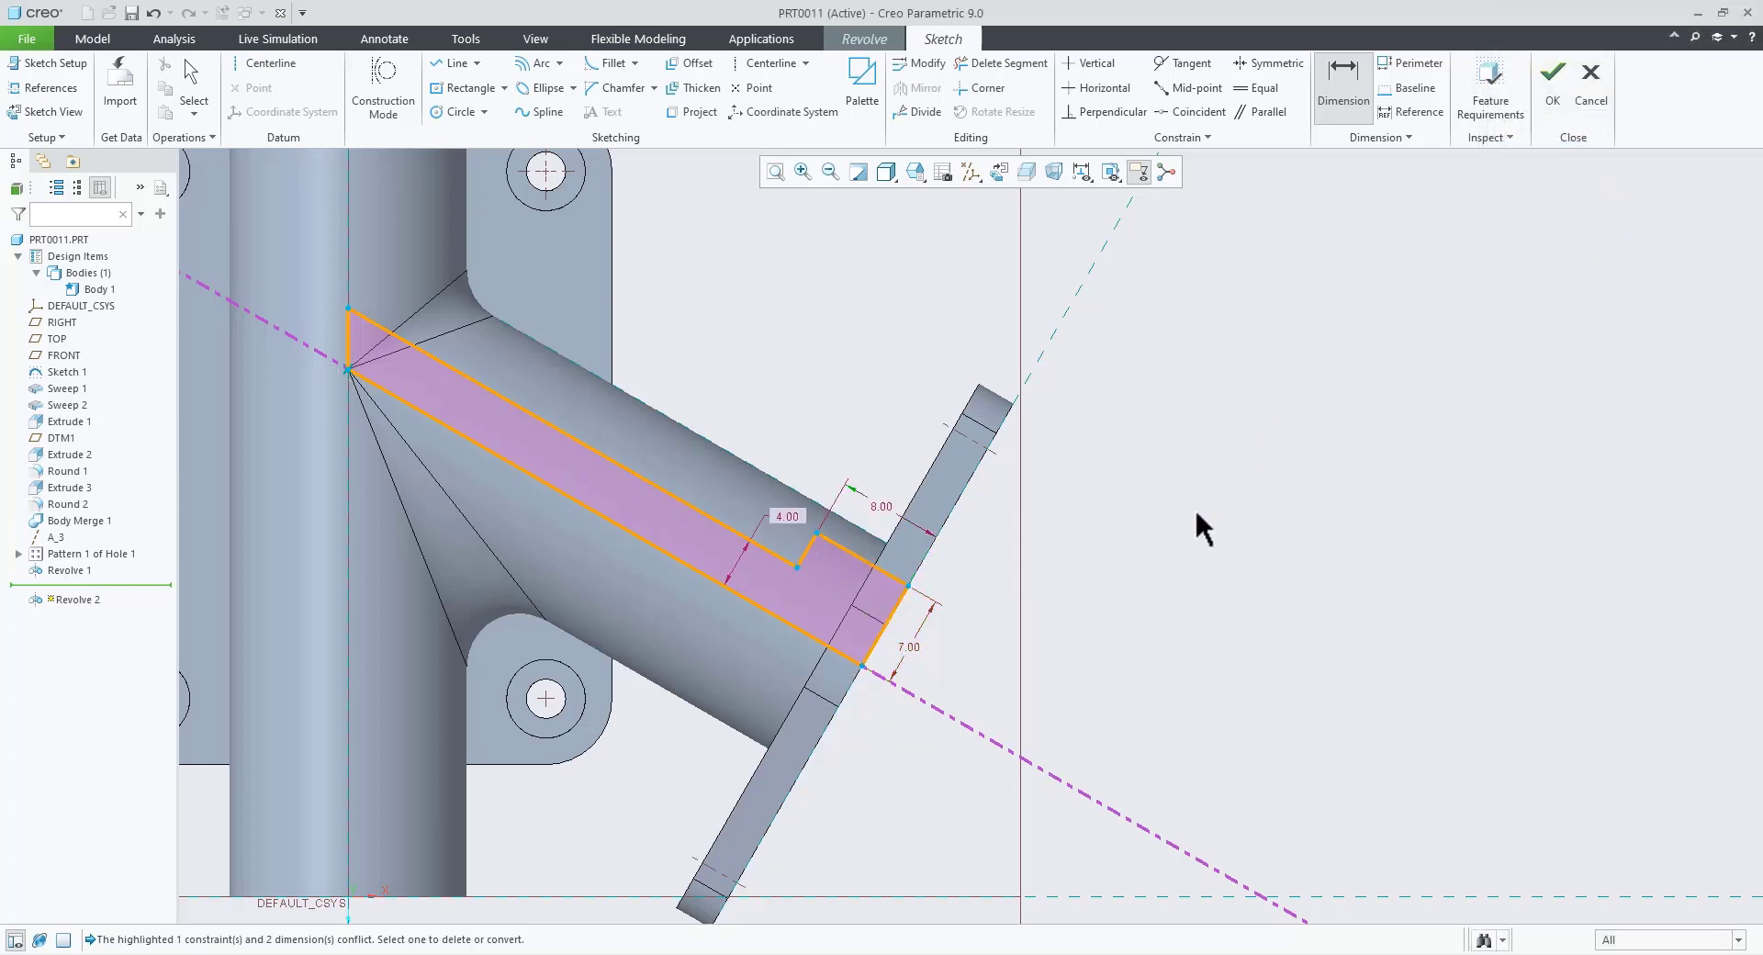
pyautogui.press('Escape')
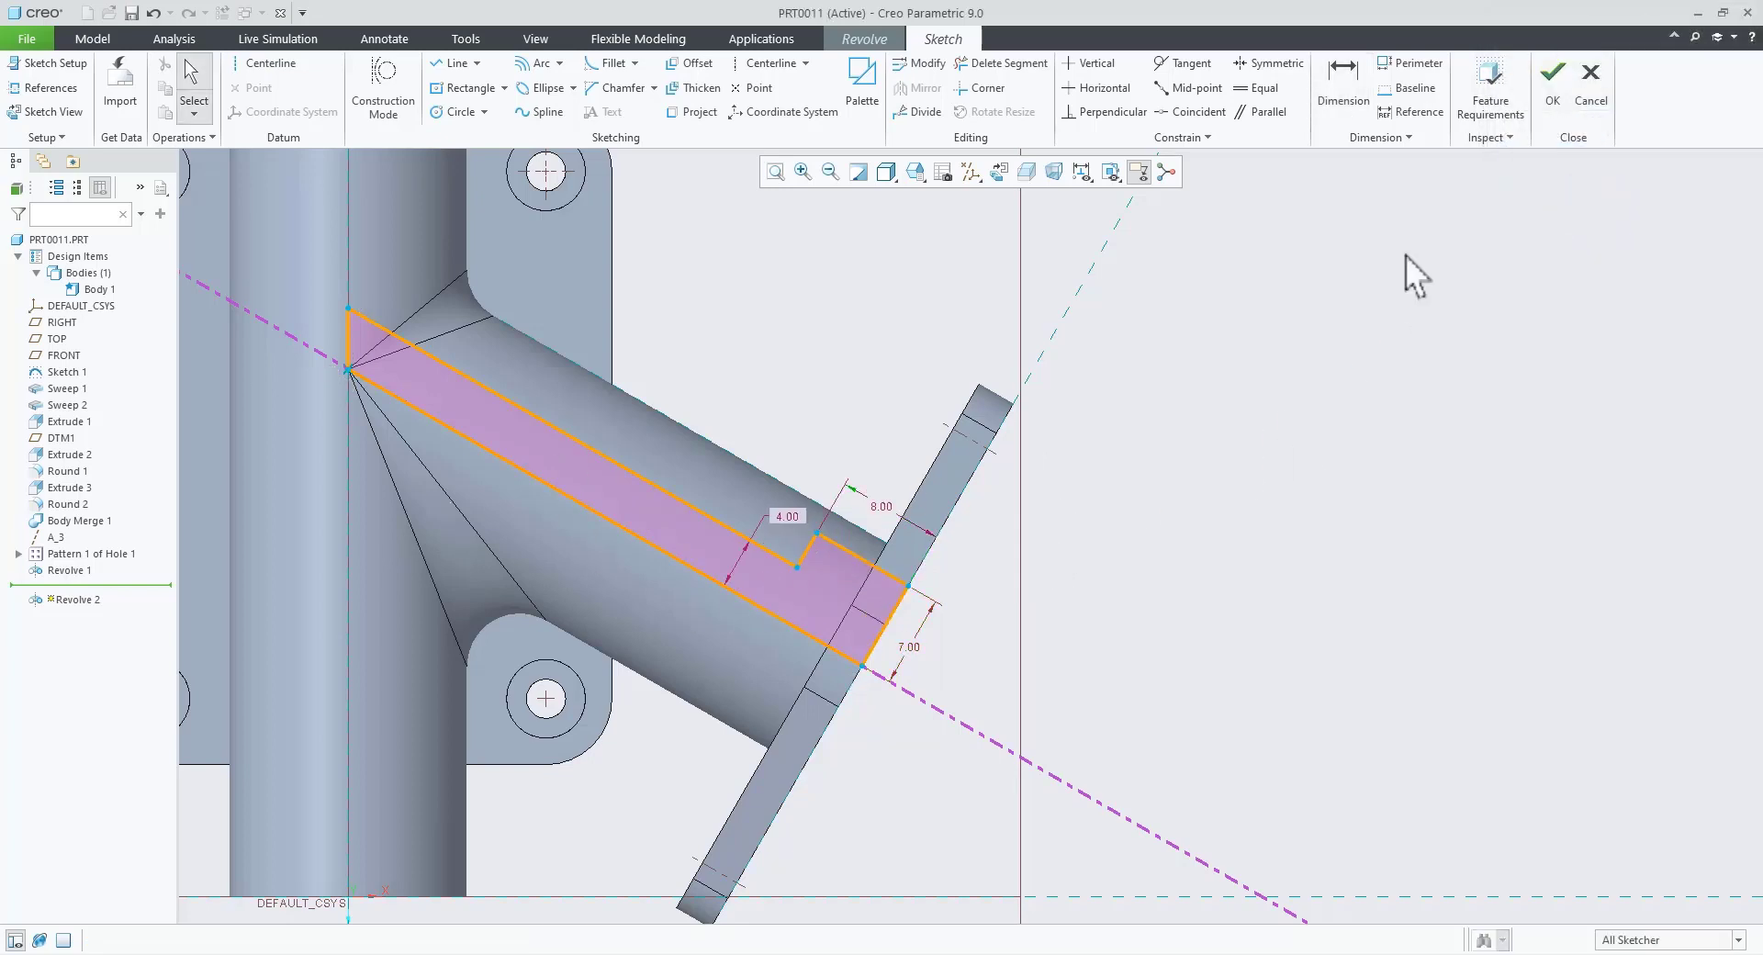
# Step: Finish the sketch, complete the 360° revolve with Remove Material to bore the branch, and restore the default view
pyautogui.click(1553, 92)
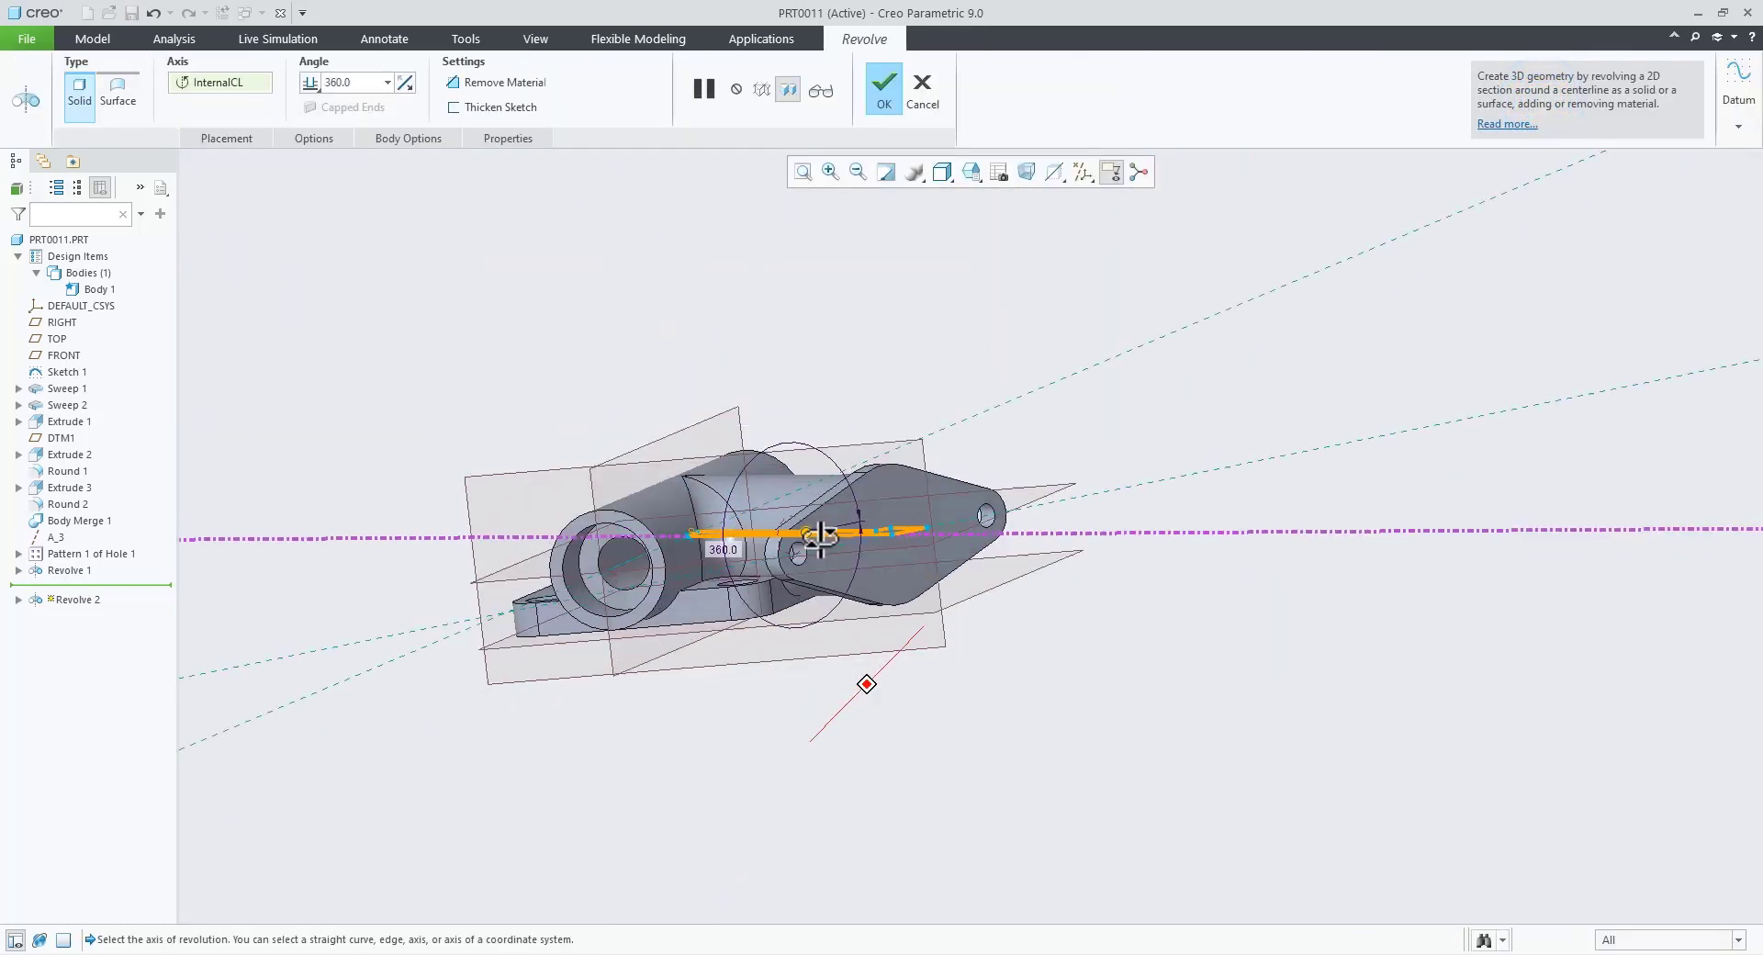
pyautogui.click(510, 83)
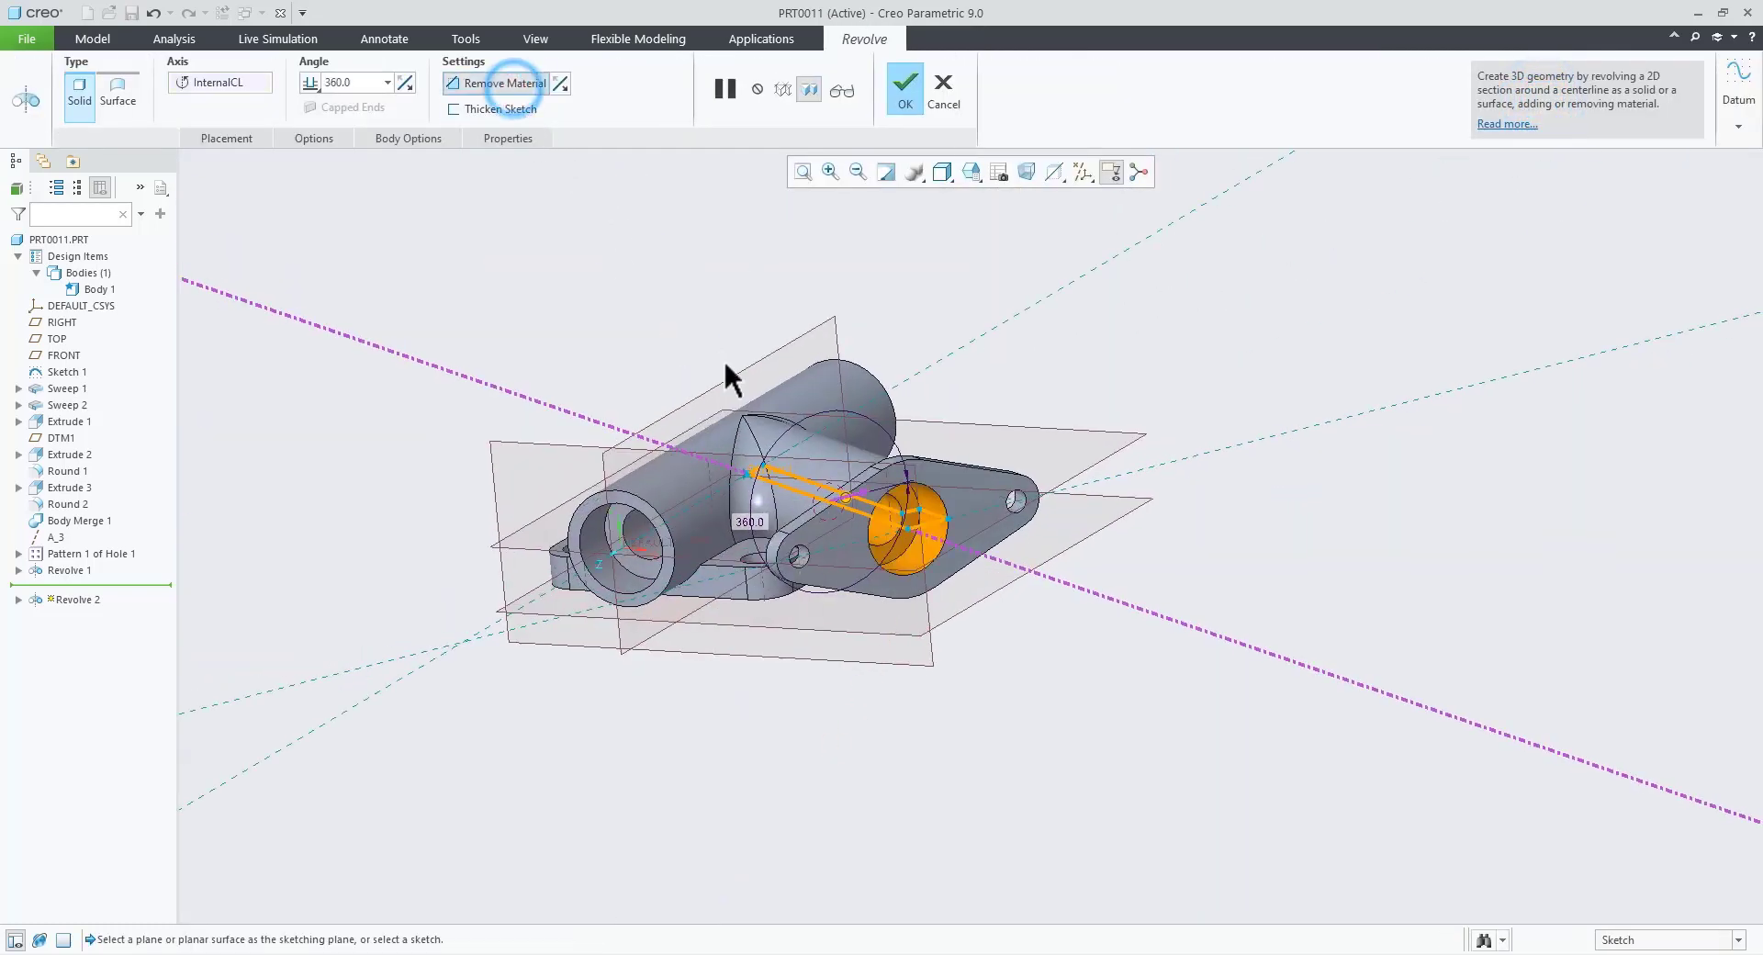
pyautogui.scroll(-3, 935, 507)
pyautogui.moveTo(944, 595)
pyautogui.mouseDown(button='middle')
pyautogui.moveTo(881, 615)
pyautogui.moveTo(918, 597)
pyautogui.mouseUp(button='middle')
pyautogui.click(905, 101)
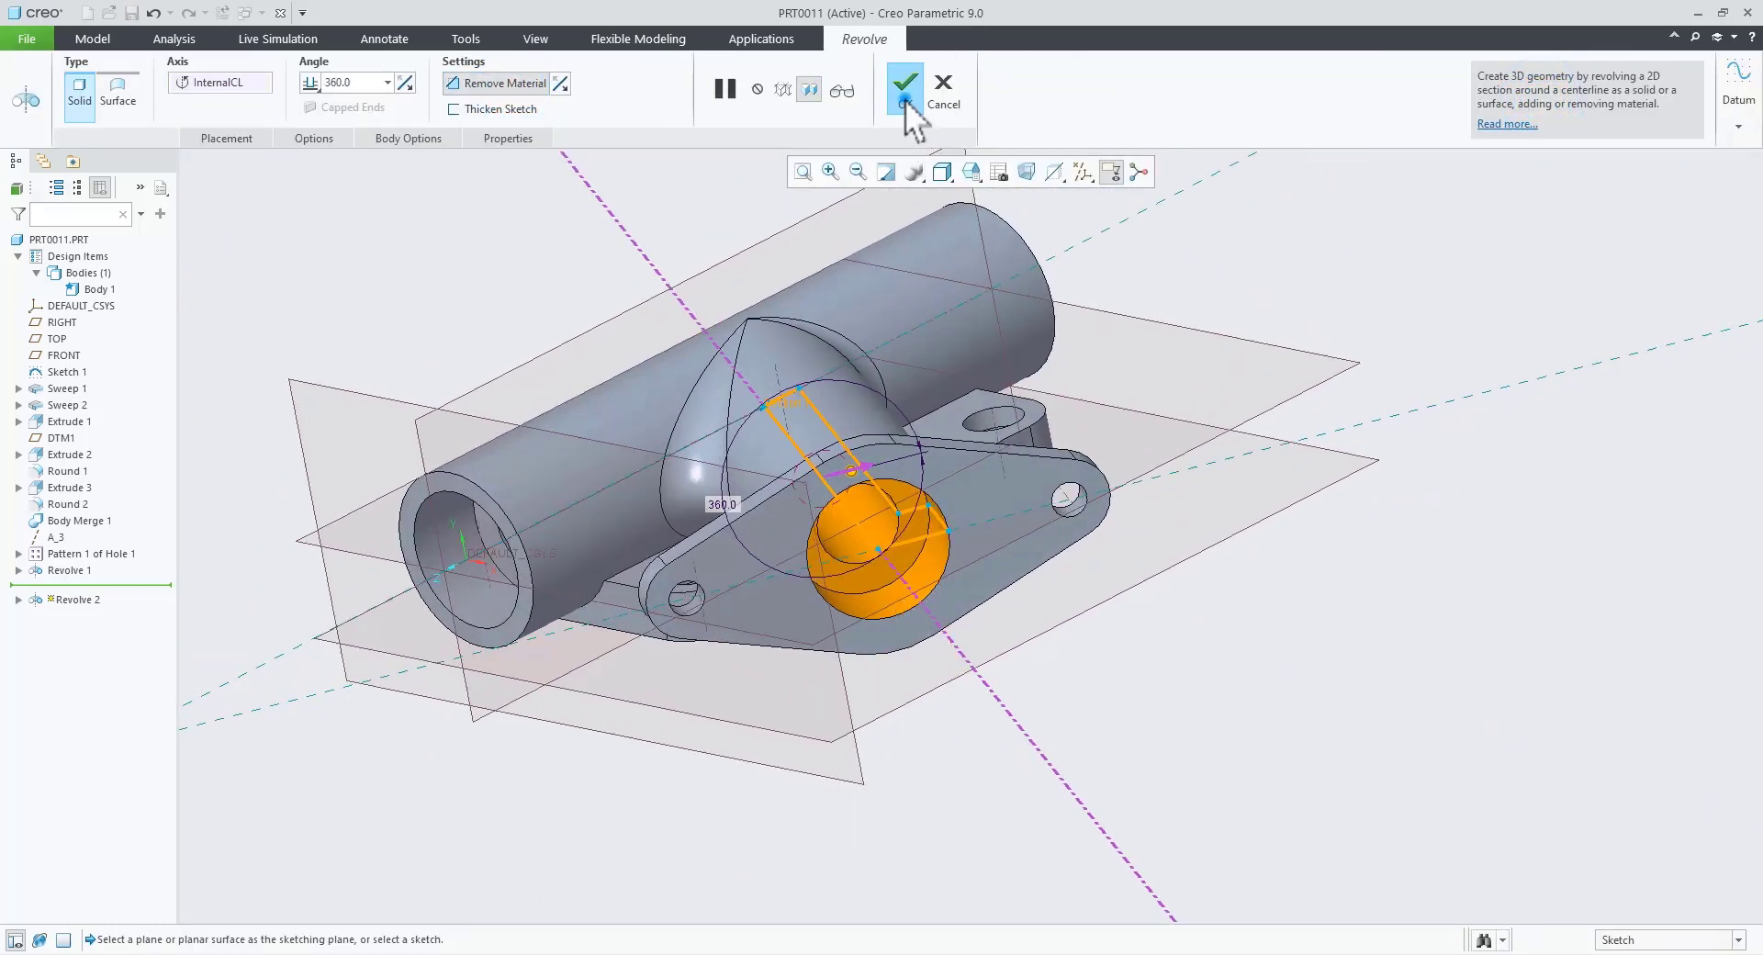
pyautogui.click(1205, 753)
pyautogui.hotkey('ctrl', 'd')
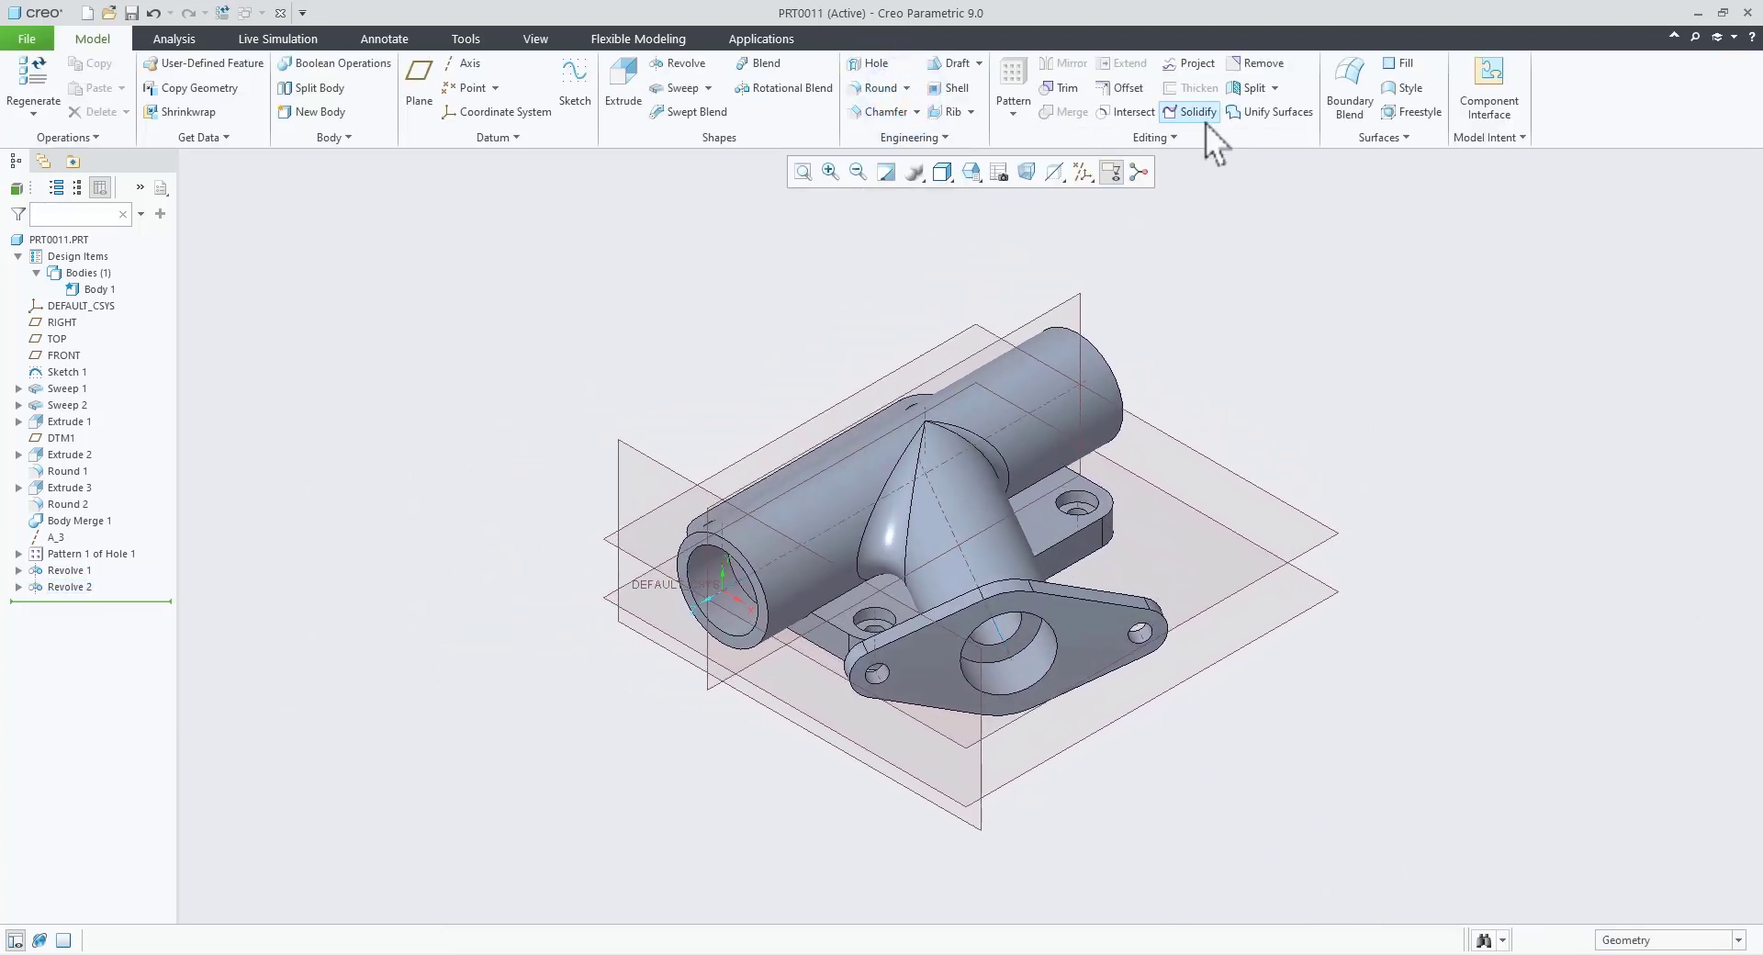
# Step: Start an edge chamfer with the Angle x D scheme at 45° and a distance of 1
pyautogui.click(896, 111)
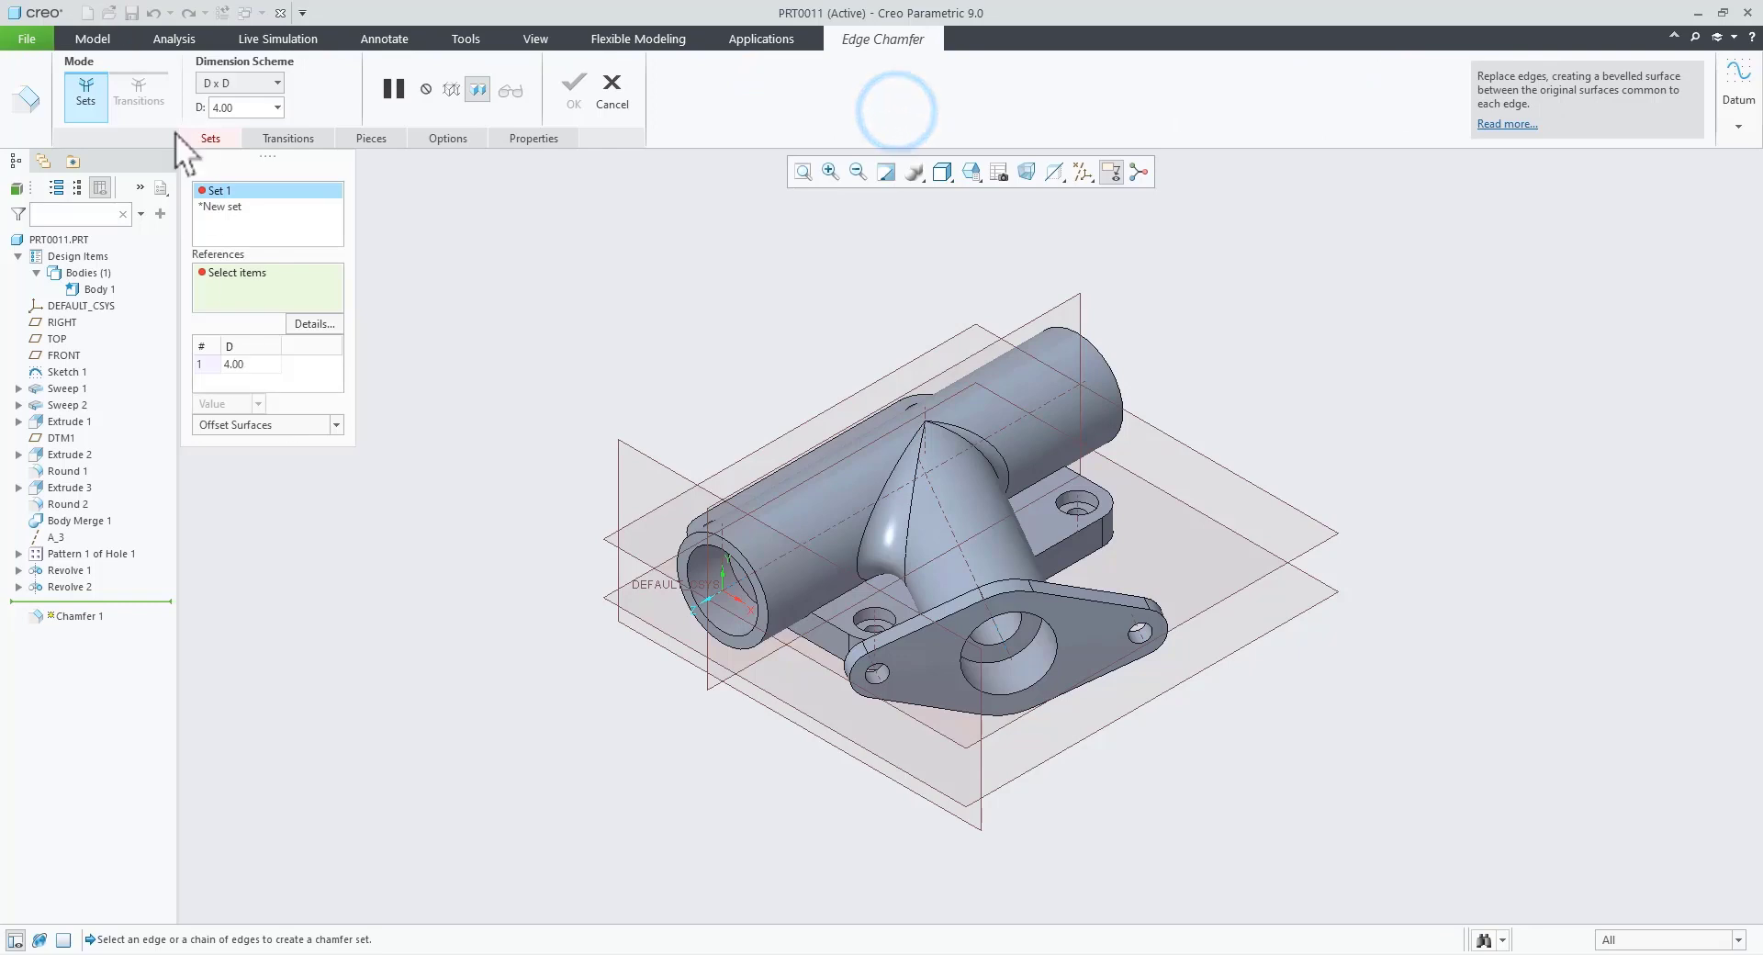
pyautogui.click(223, 82)
pyautogui.click(221, 133)
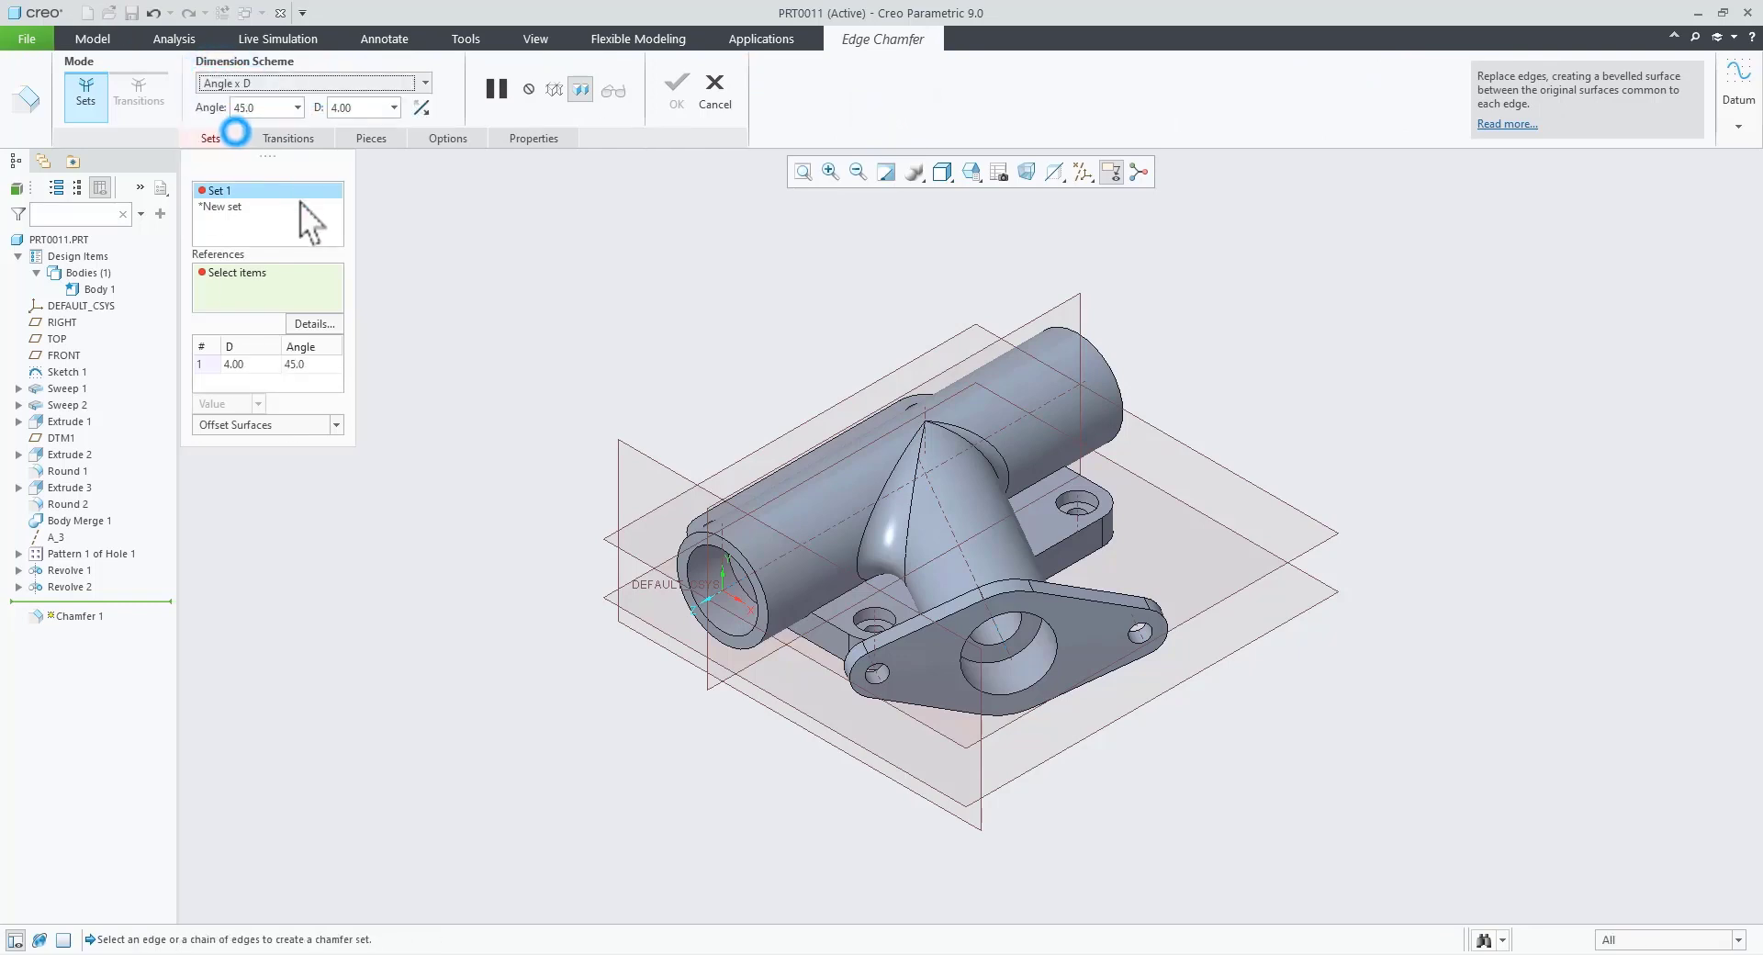
pyautogui.doubleClick(375, 109)
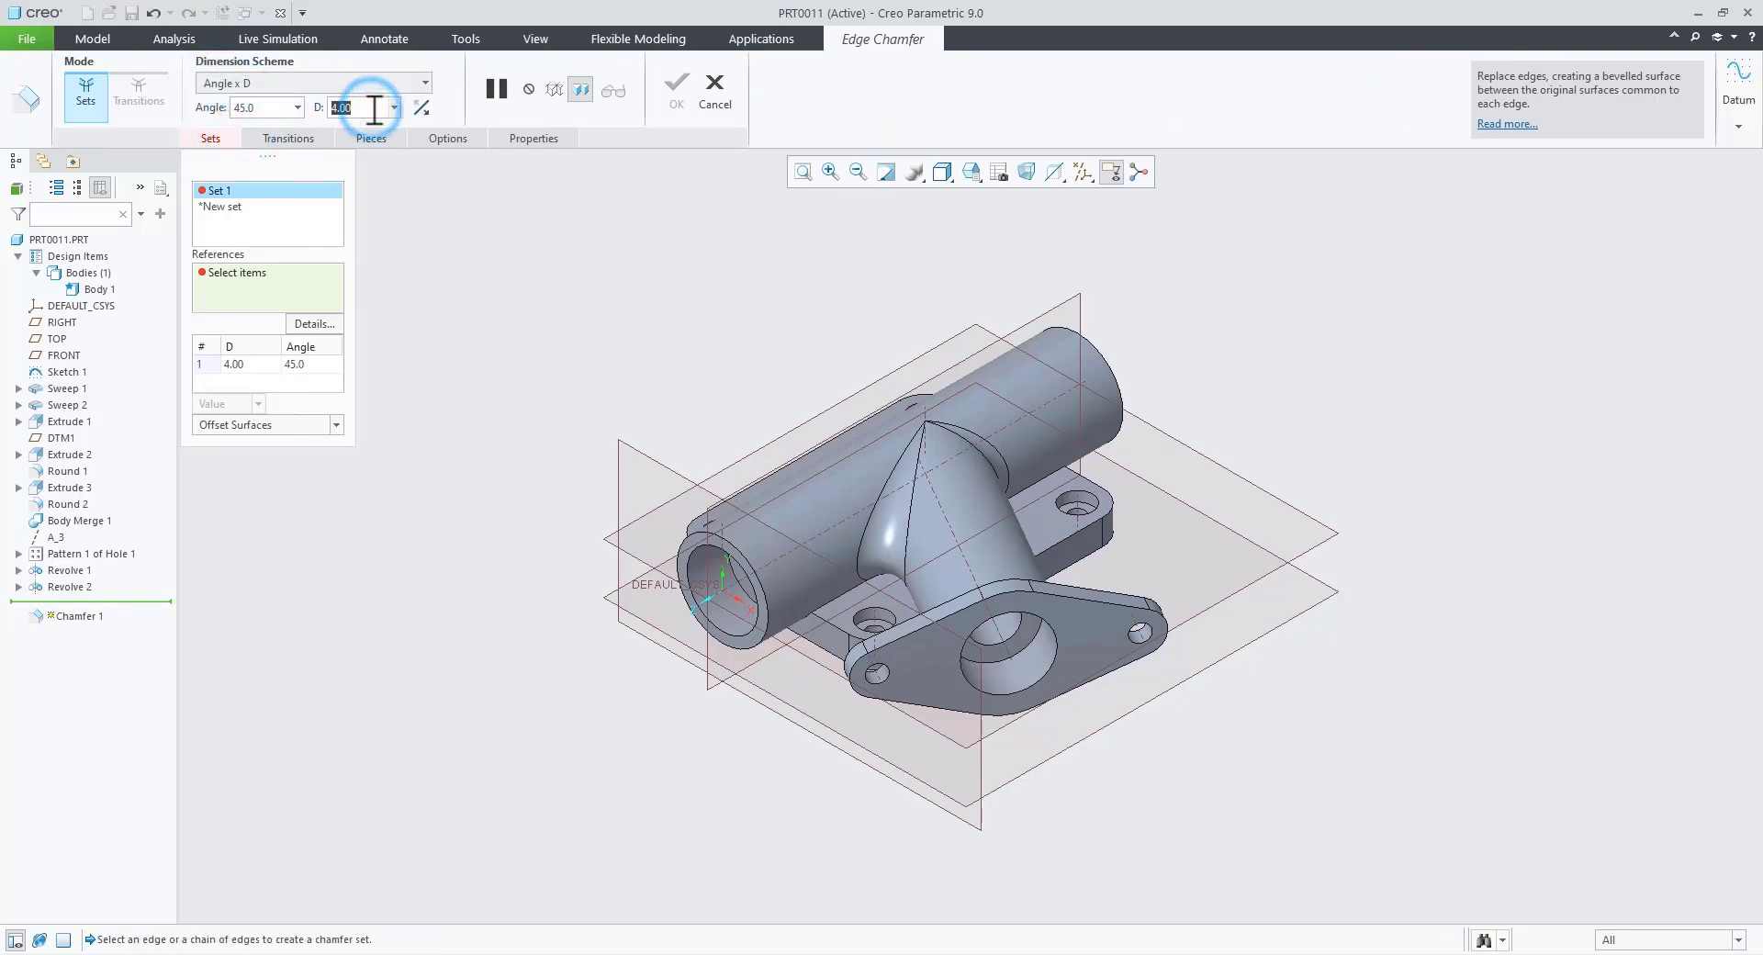
pyautogui.write('1')
pyautogui.press('Return')
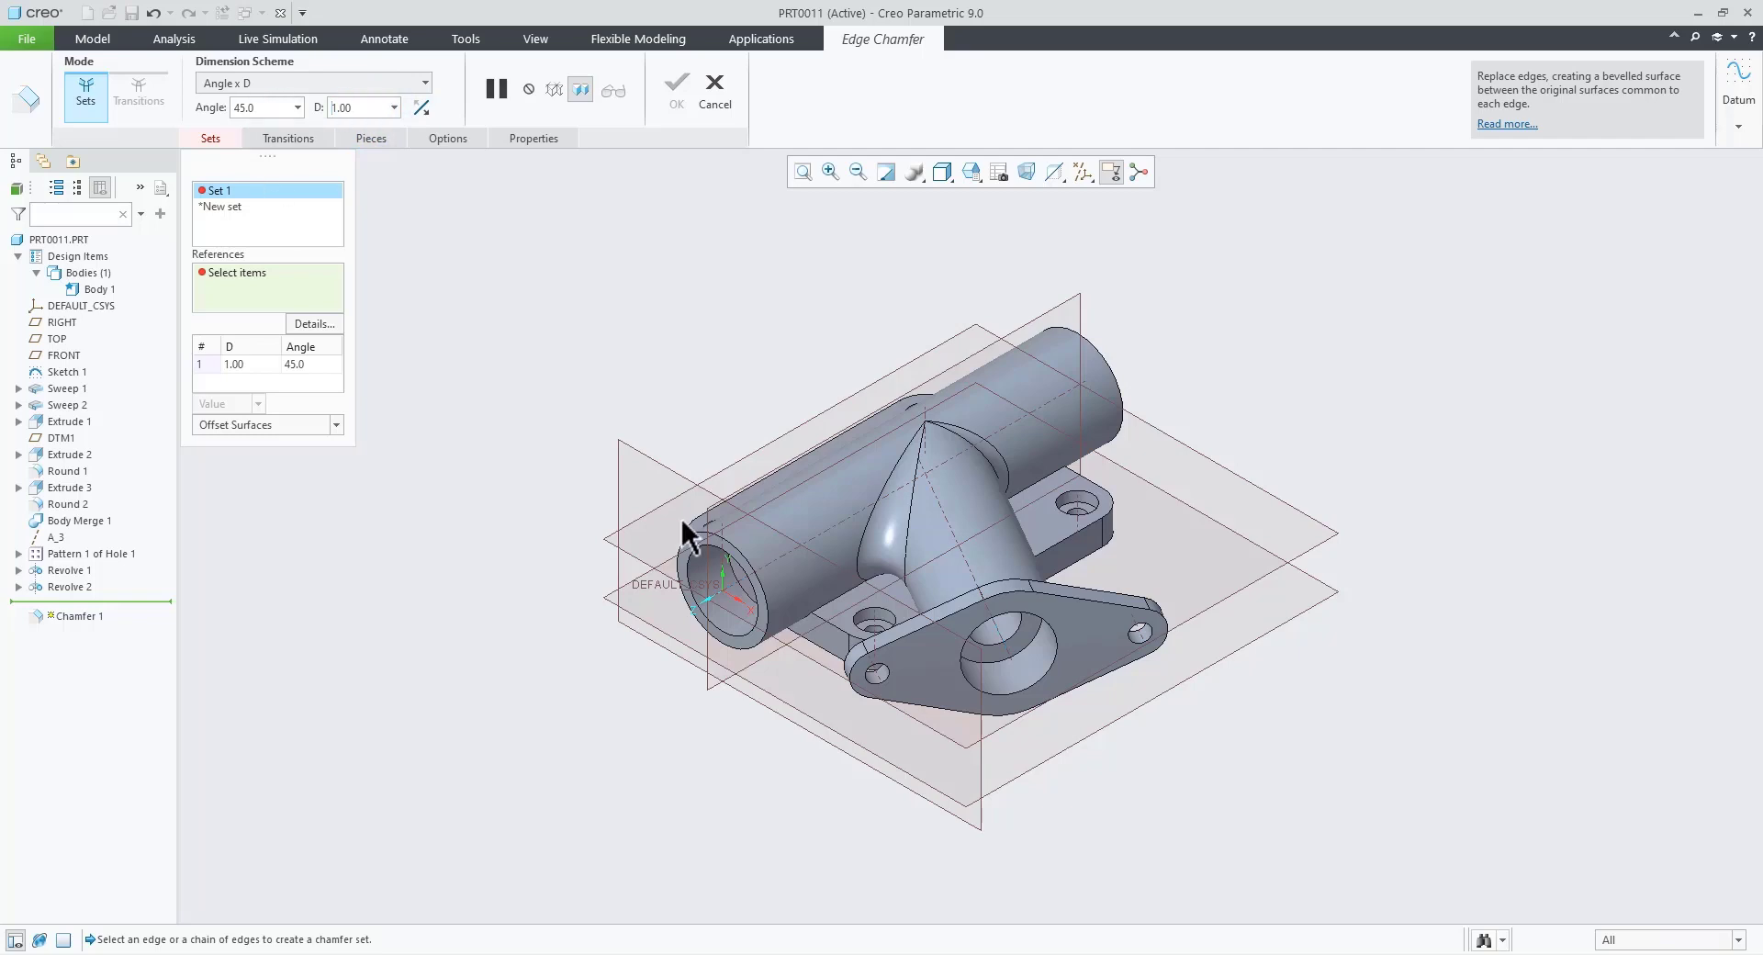
# Step: Apply the chamfer to the inner bore edges at the branch flange and both ends of the main pipe
pyautogui.scroll(2, 685, 533)
pyautogui.click(1198, 806)
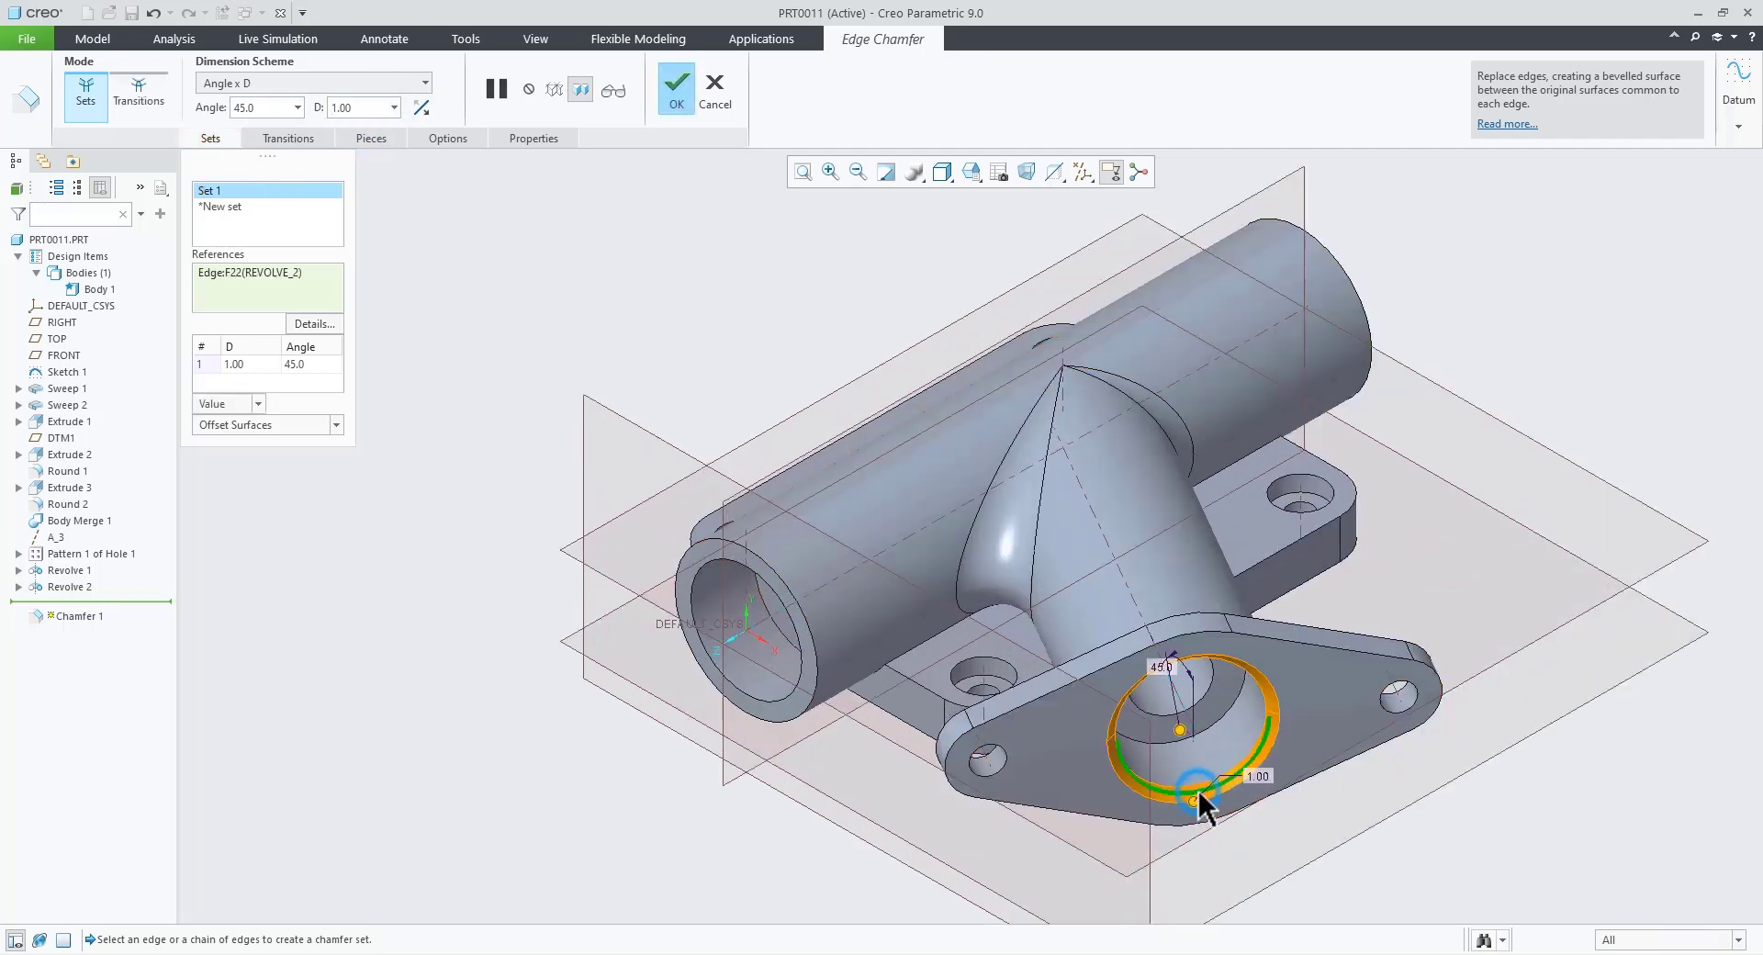
pyautogui.keyDown('ctrl'); pyautogui.click(801, 715); pyautogui.keyUp('ctrl')
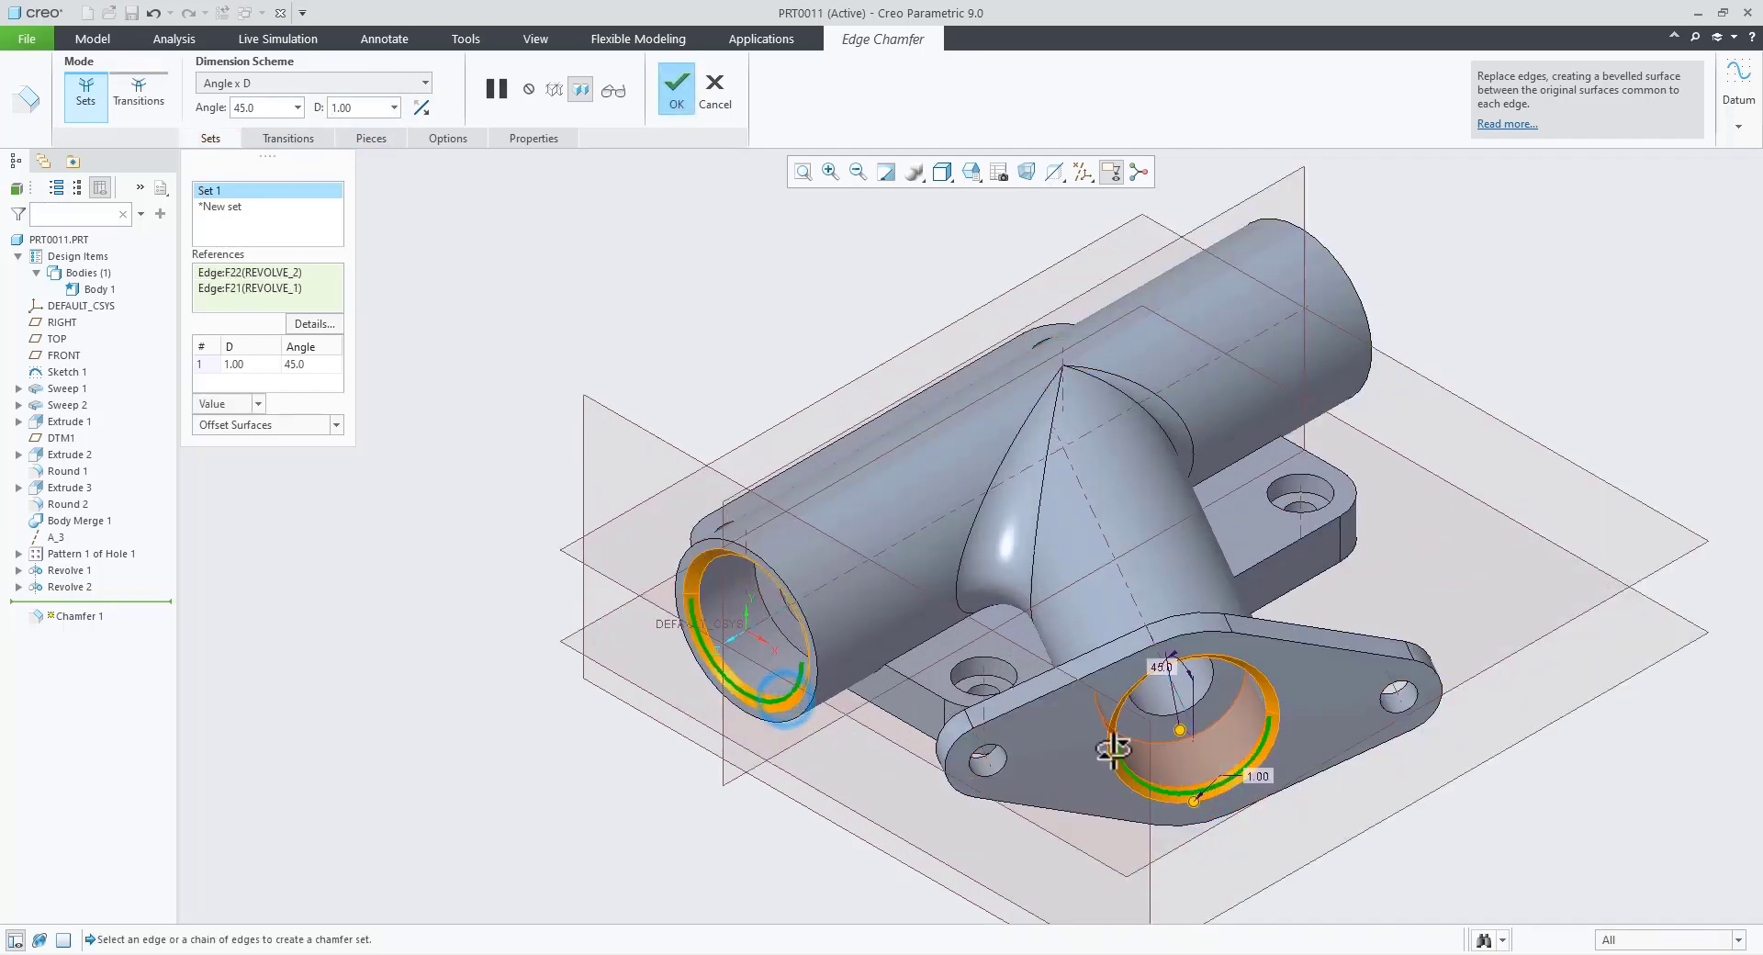
pyautogui.moveTo(808, 725); pyautogui.dragTo(1038, 757, button='middle')
pyautogui.keyDown('ctrl'); pyautogui.click(1738, 386); pyautogui.keyUp('ctrl')
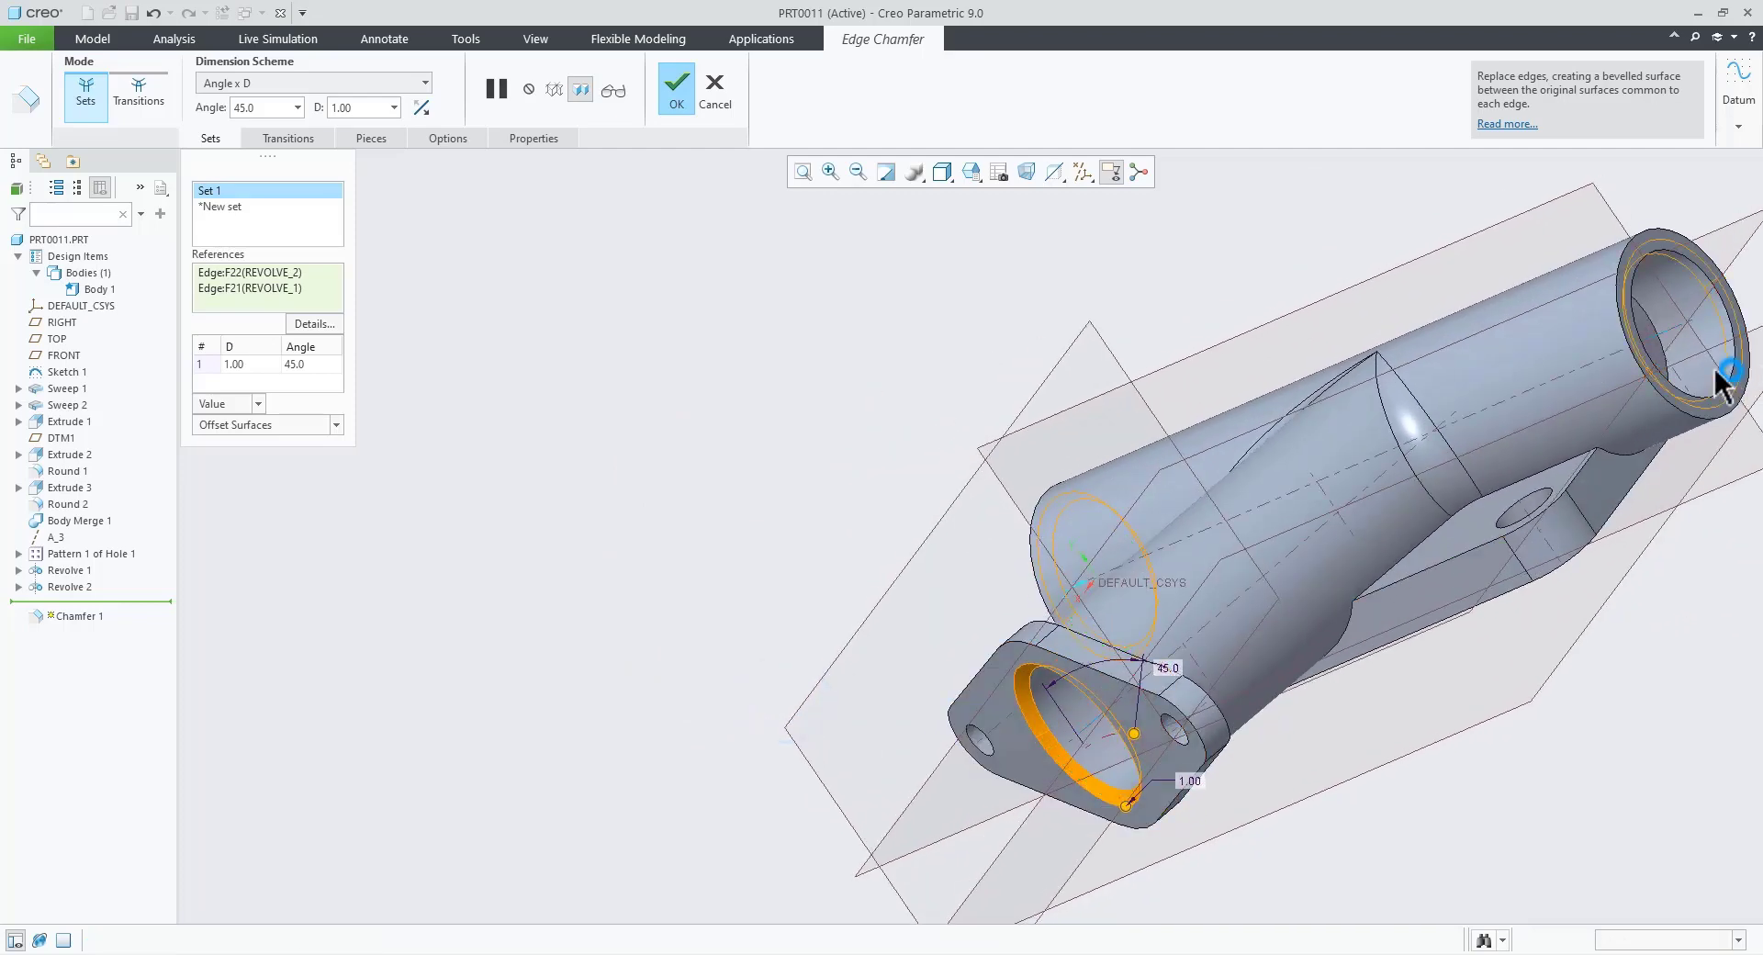
pyautogui.scroll(-3, 1141, 650)
pyautogui.moveTo(1142, 649); pyautogui.dragTo(1282, 644, button='middle')
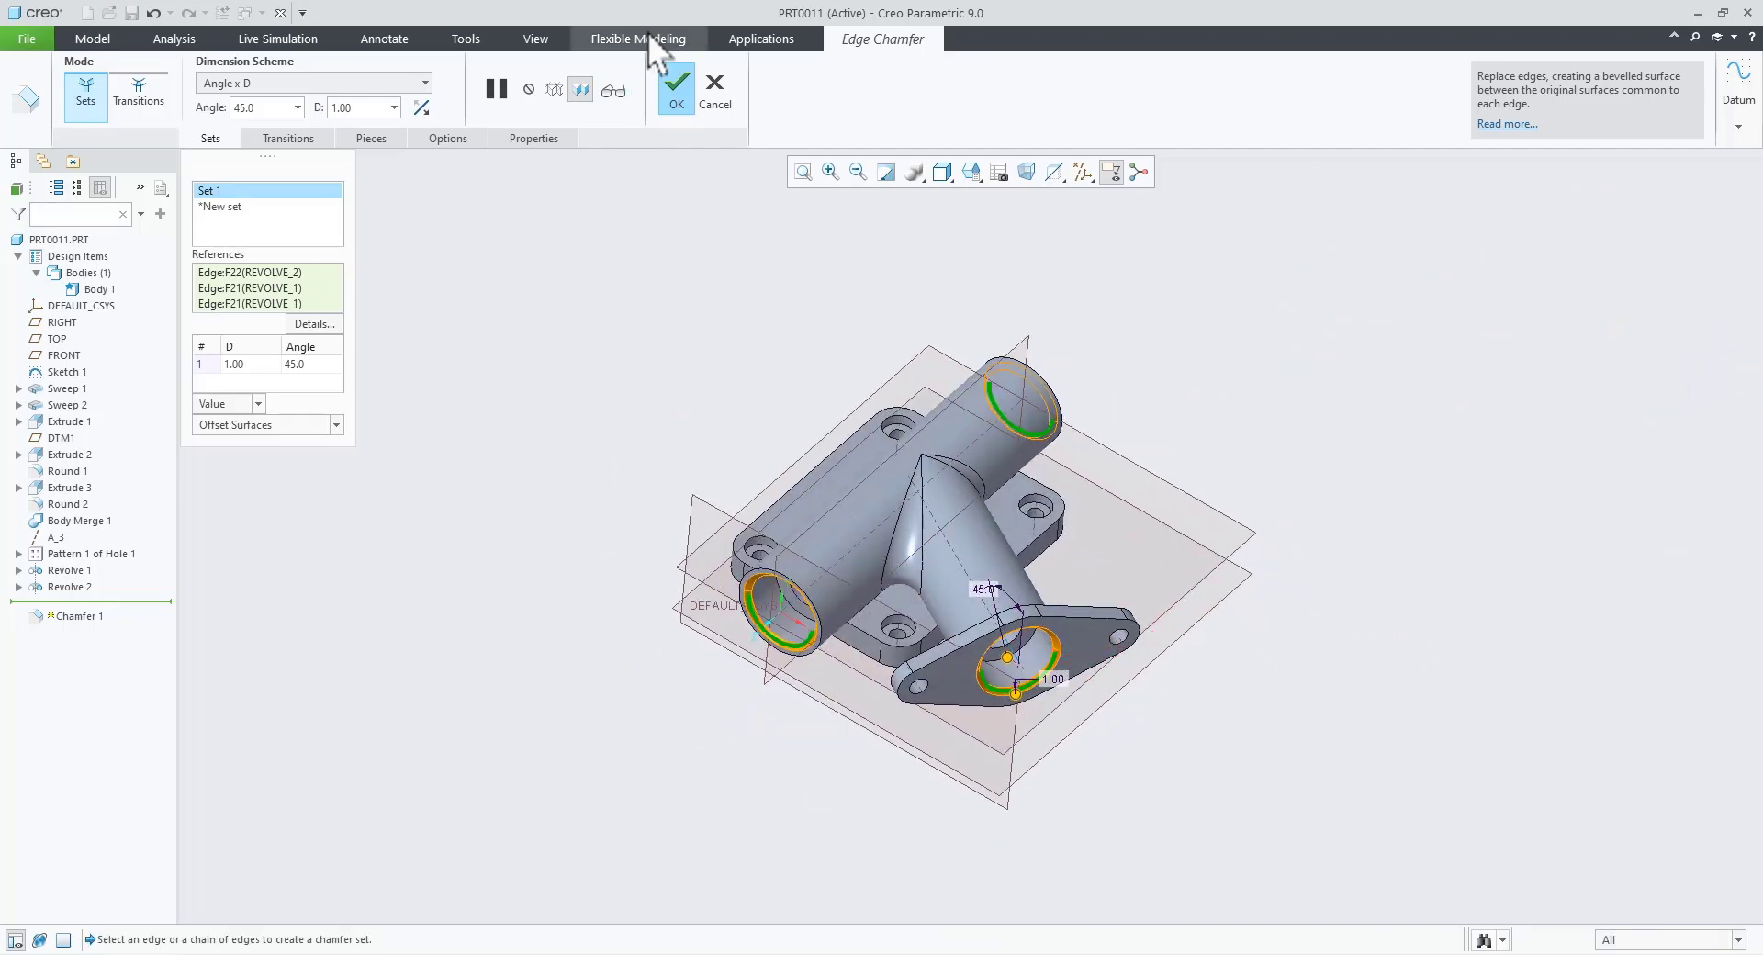
pyautogui.click(677, 87)
pyautogui.click(1239, 343)
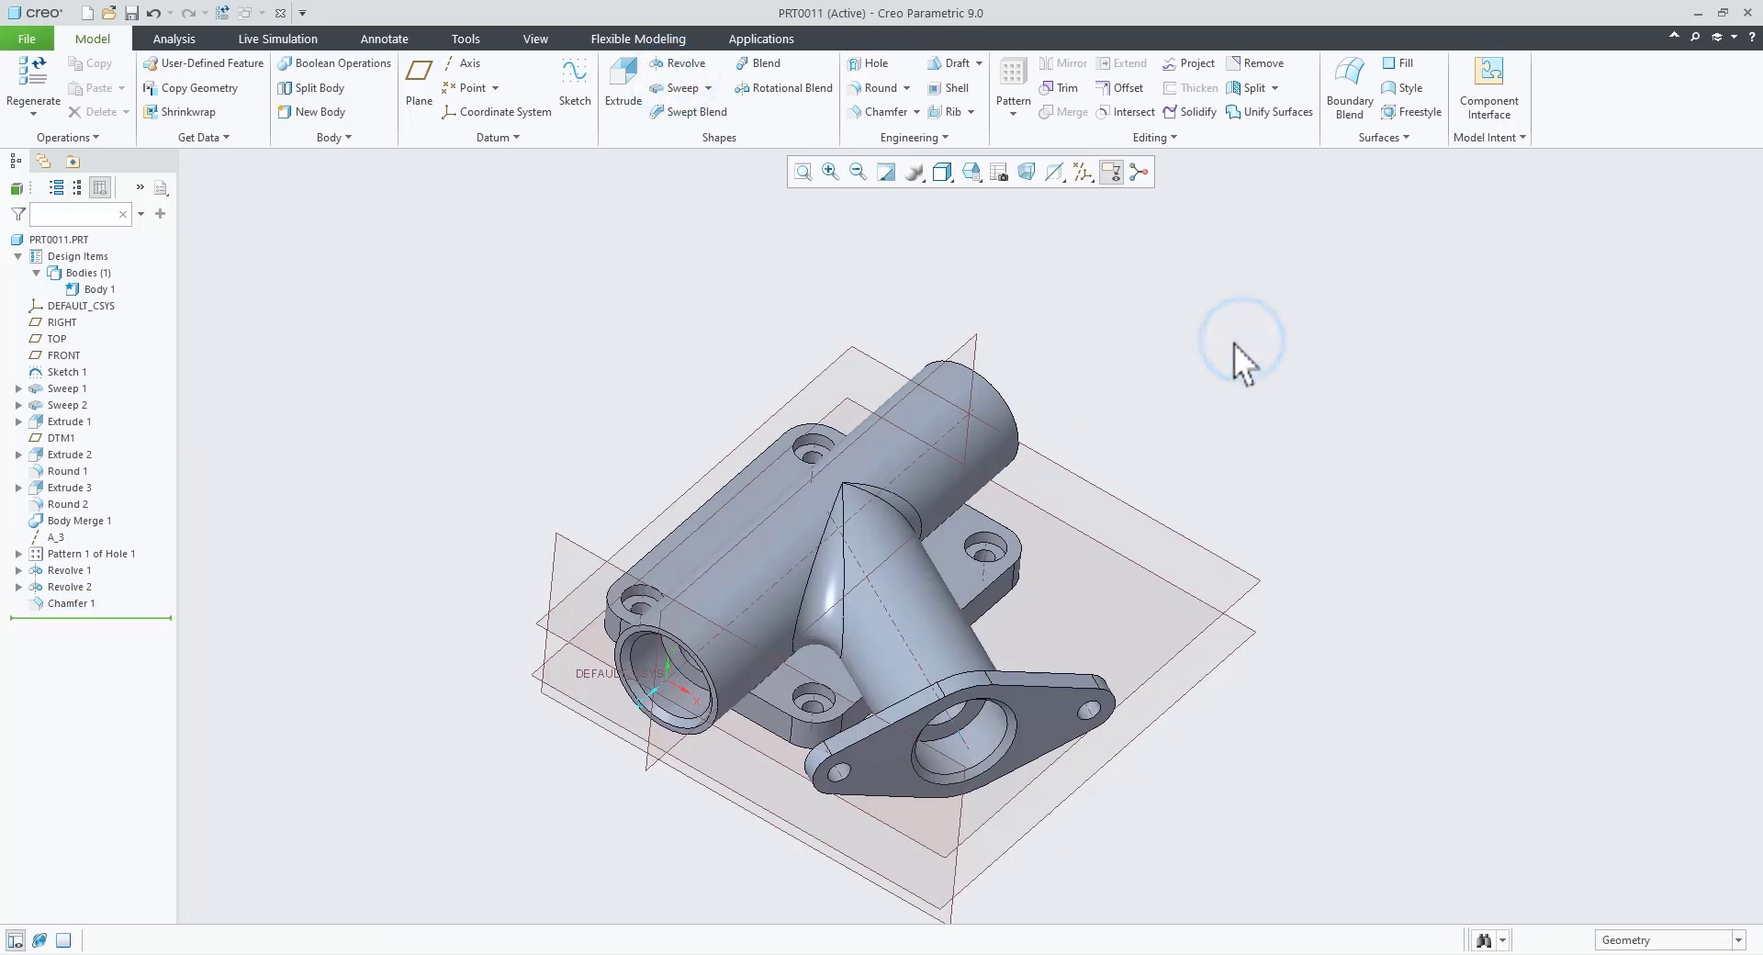
# Step: Create a planar section through the TOP datum plane and inspect the intersecting bores
pyautogui.click(544, 38)
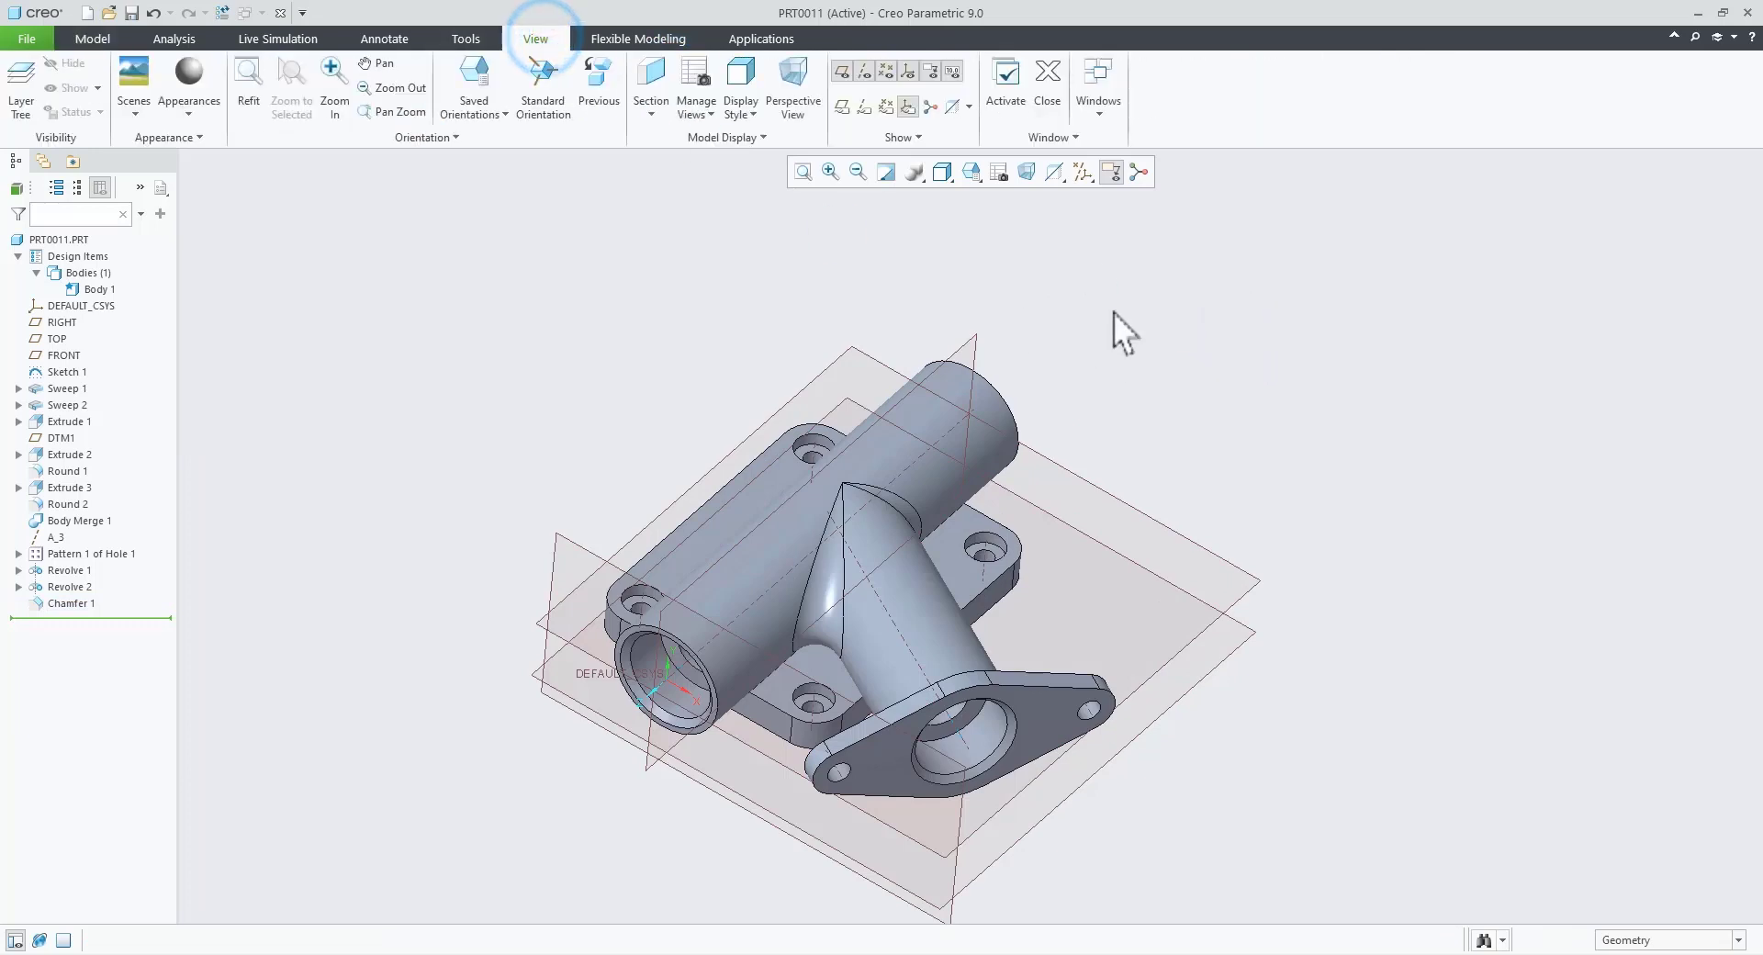
pyautogui.click(651, 78)
pyautogui.click(1166, 520)
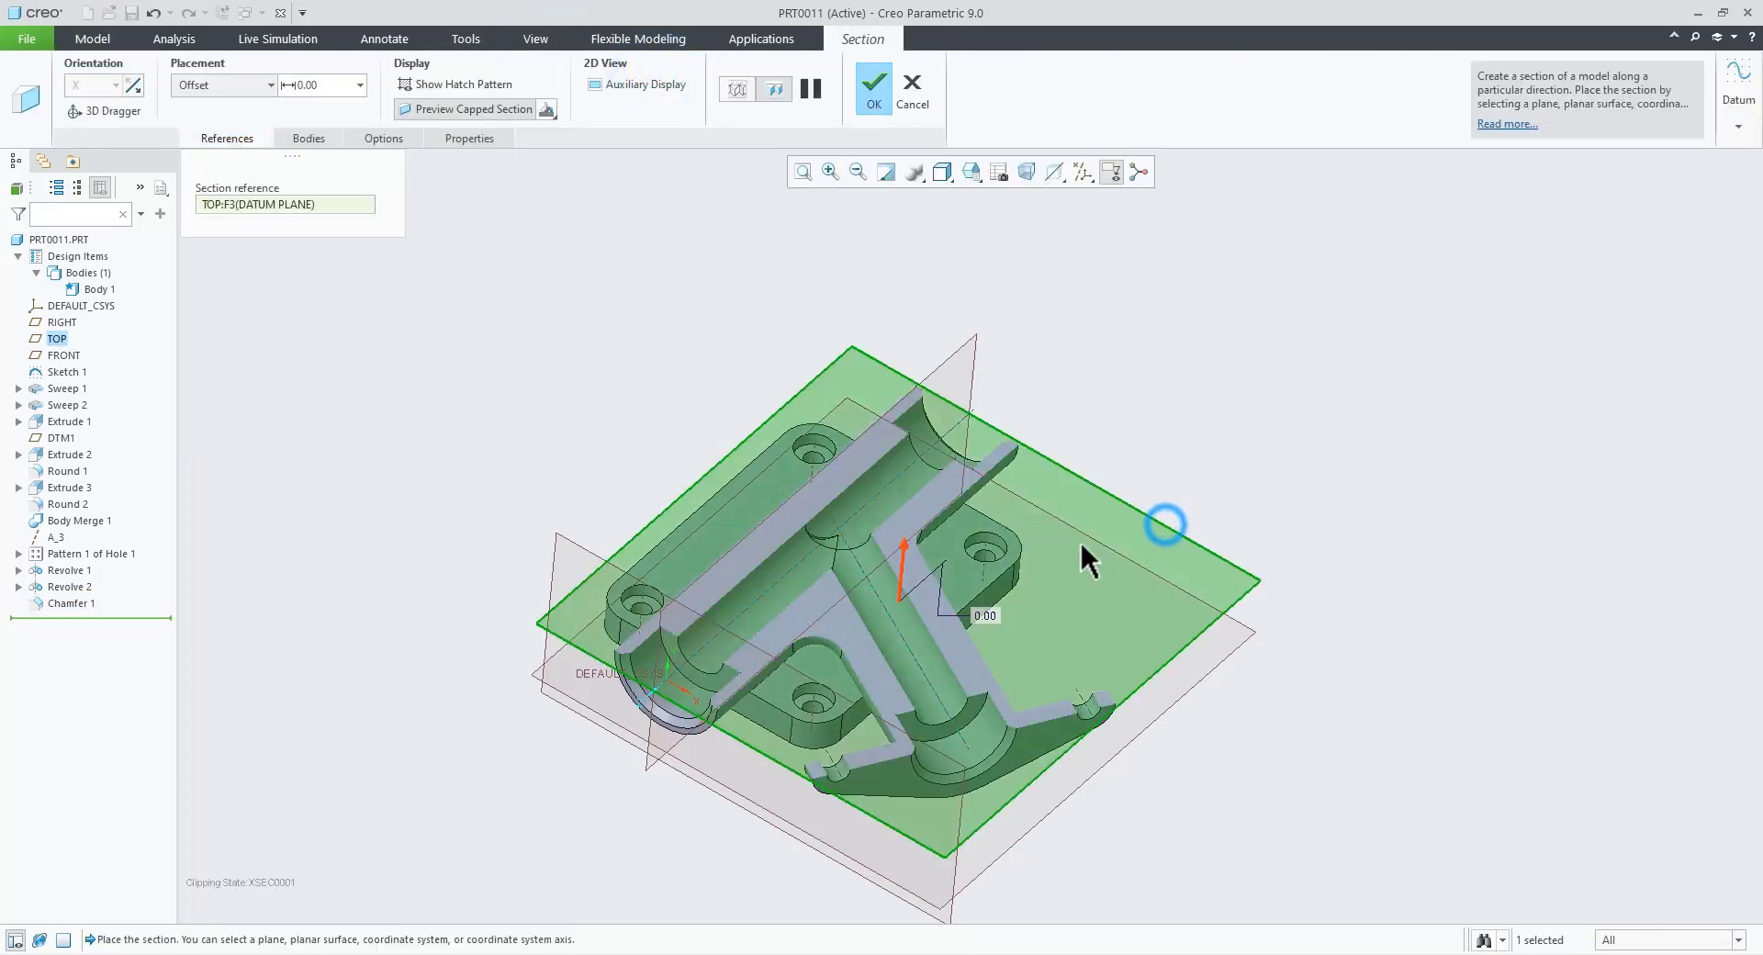
pyautogui.moveTo(1082, 542); pyautogui.dragTo(972, 656, button='middle')
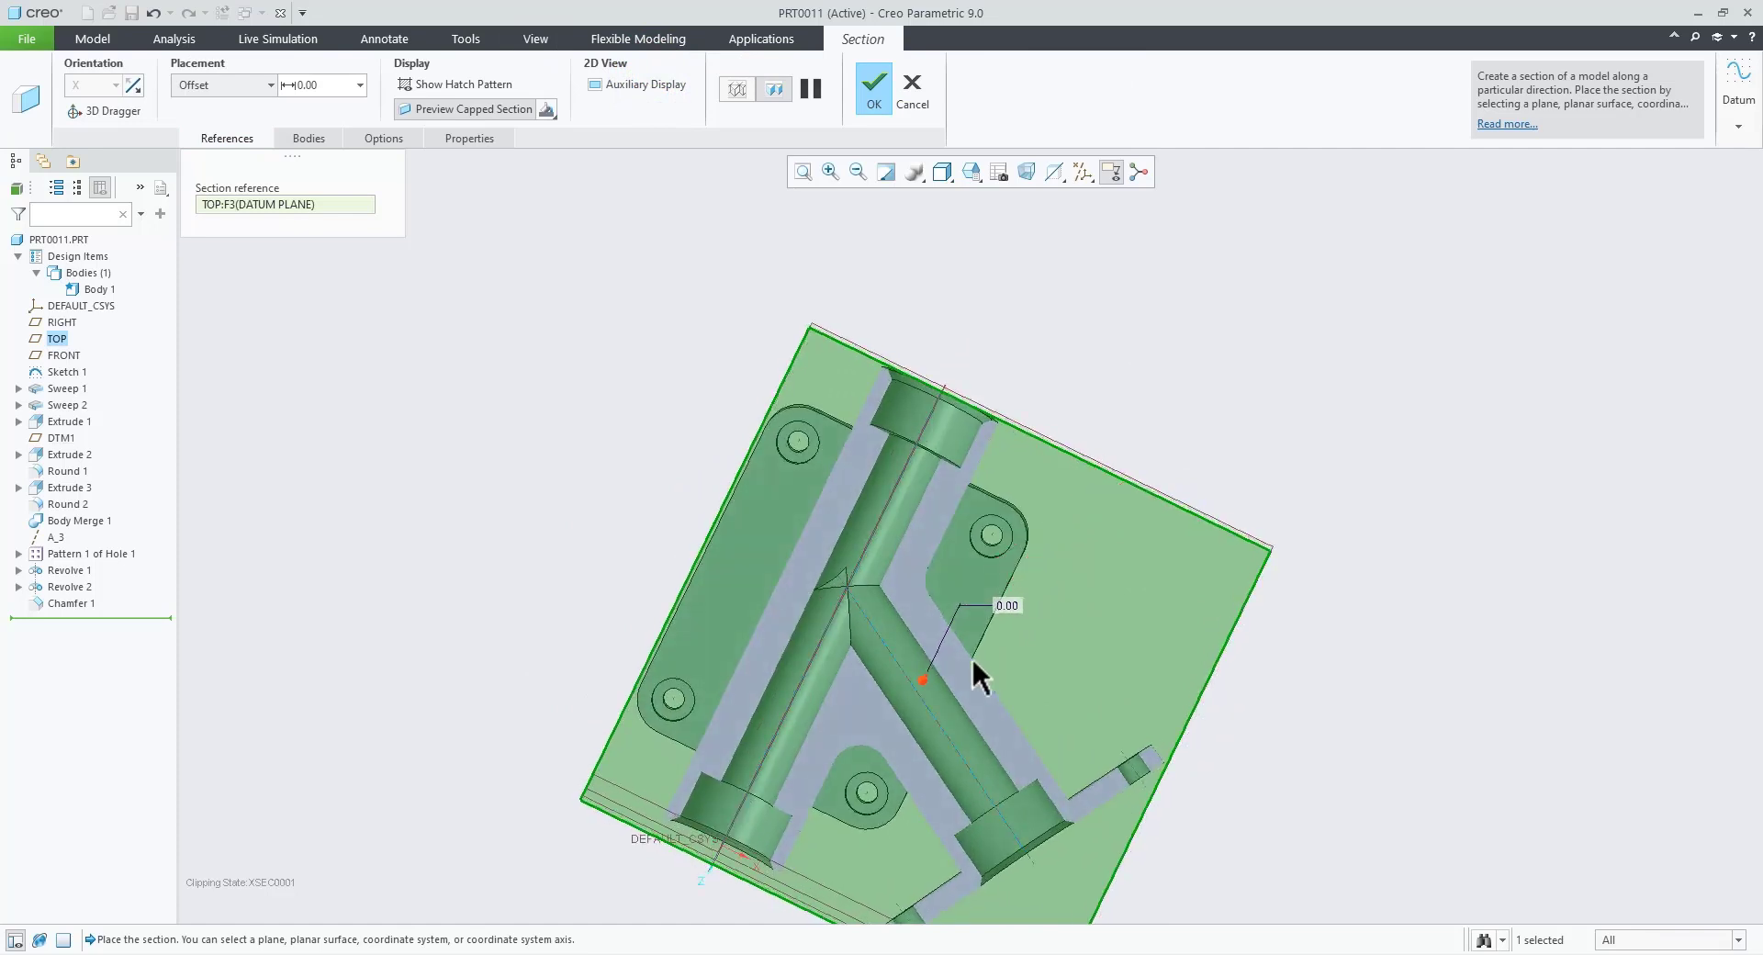
pyautogui.scroll(-4, 972, 656)
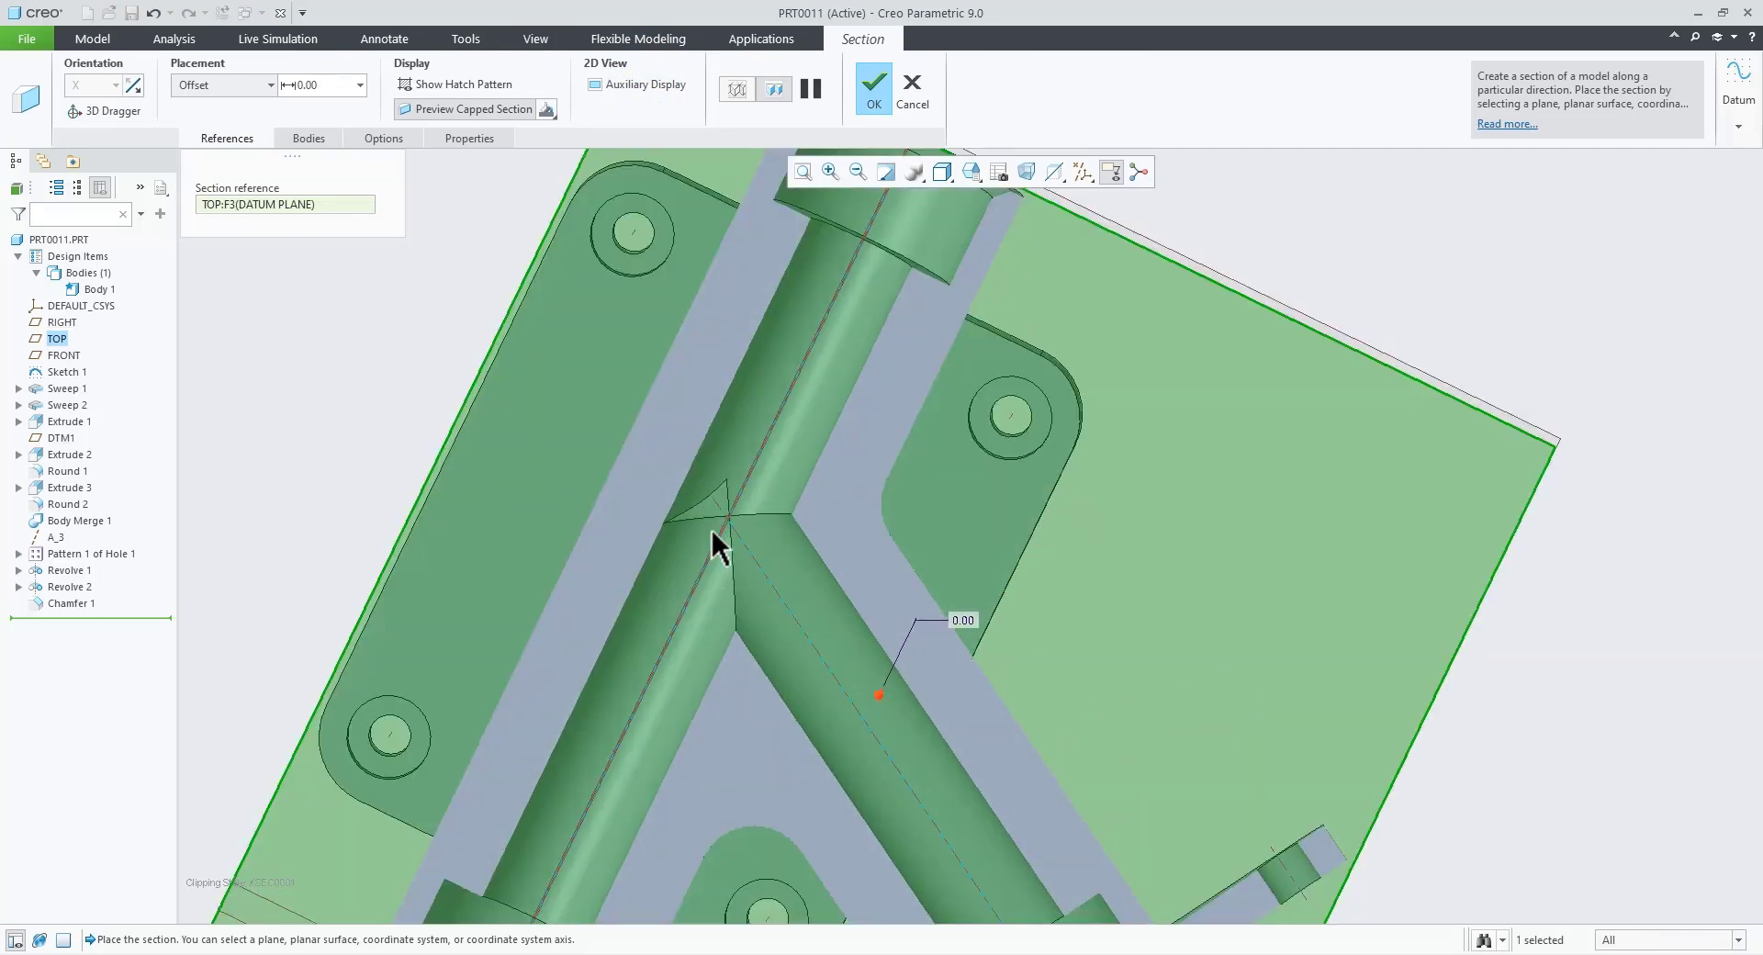
pyautogui.scroll(-3, 717, 548)
pyautogui.click(875, 87)
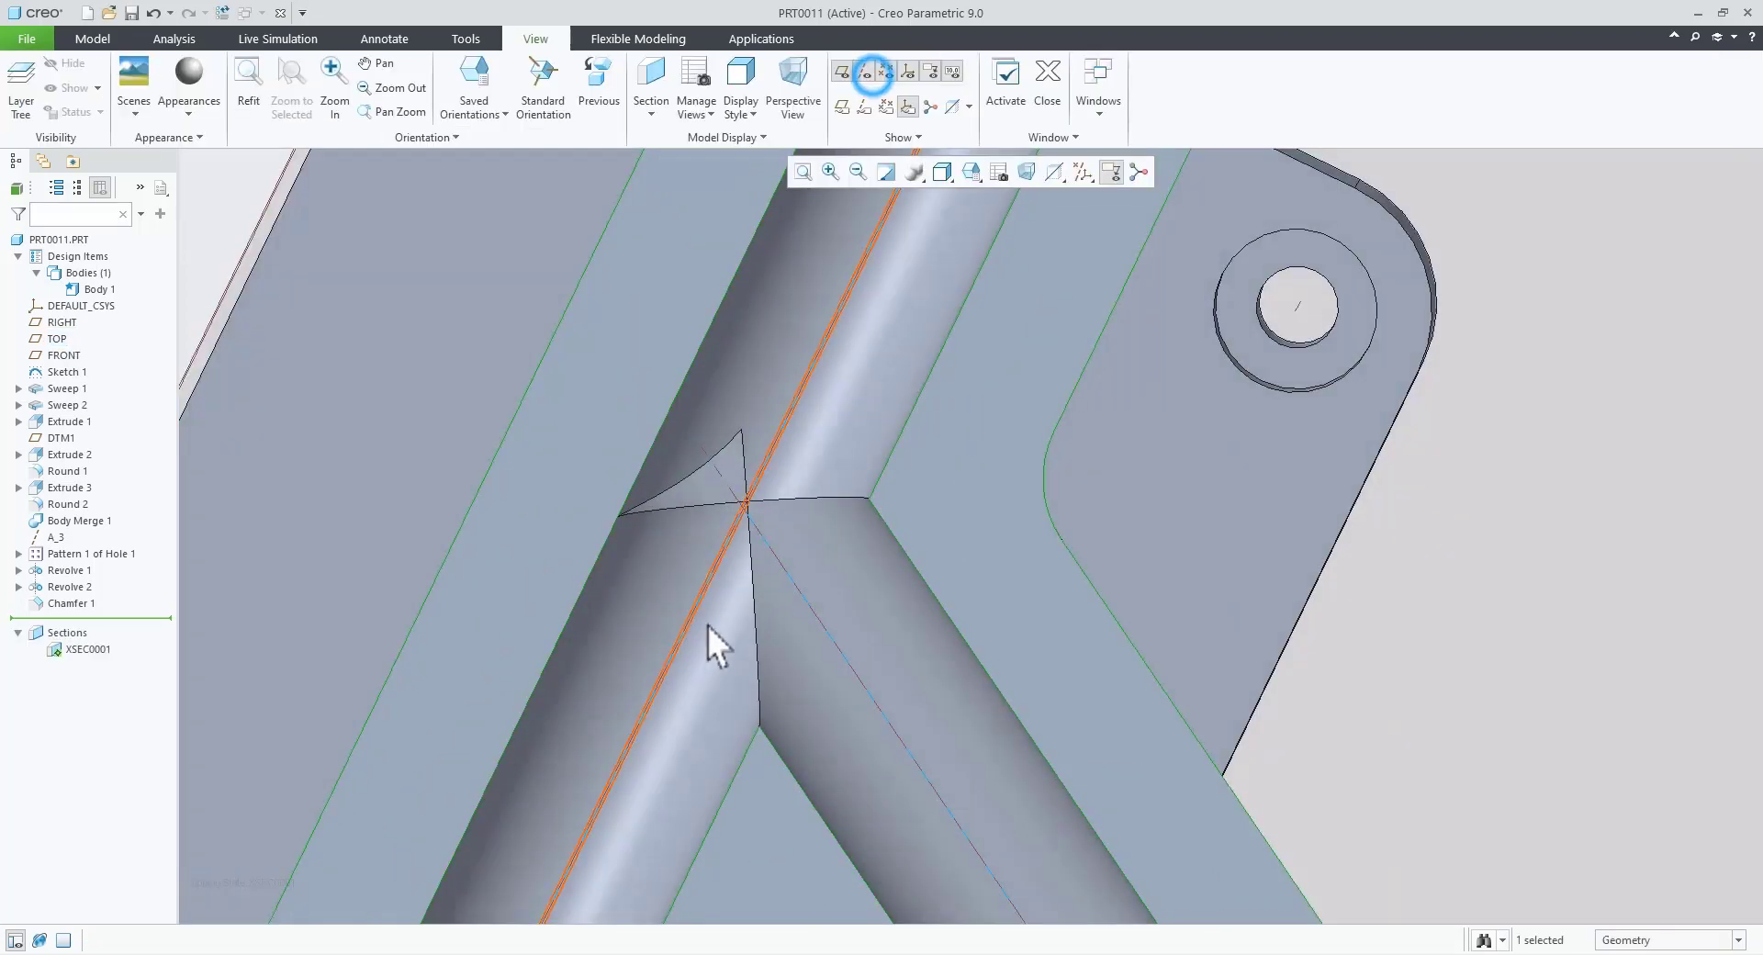
pyautogui.scroll(3, 748, 560)
pyautogui.moveTo(748, 560); pyautogui.dragTo(707, 540, button='middle')
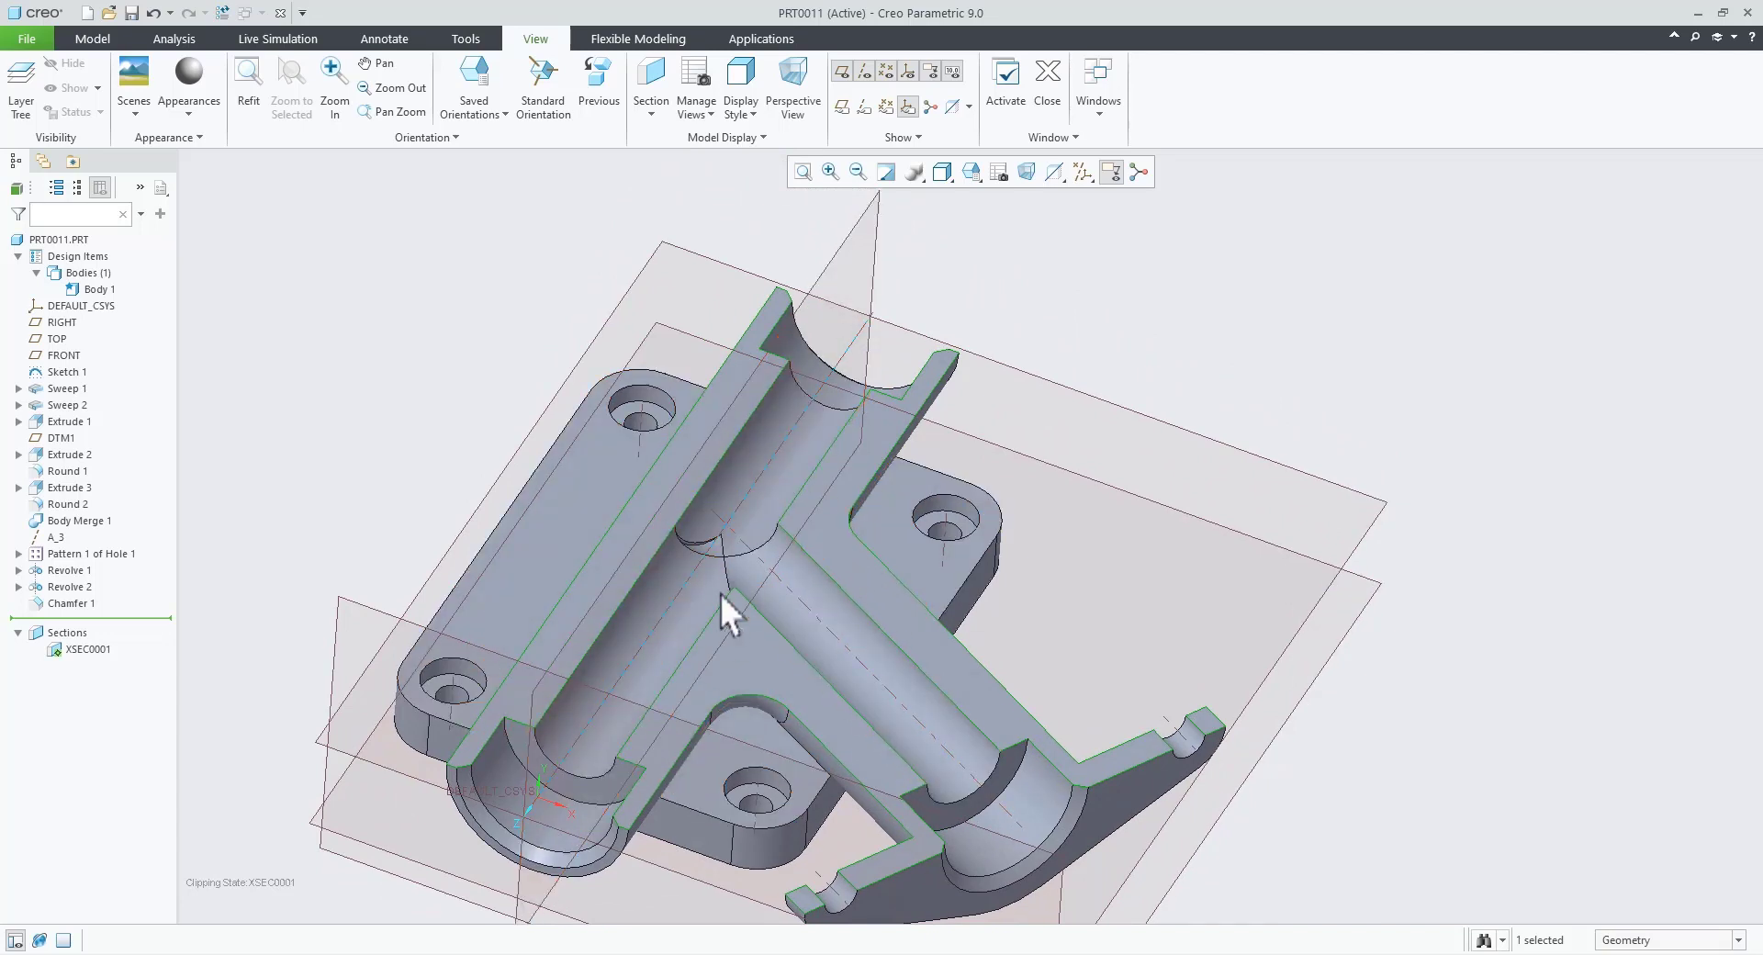
# Step: Reopen the internal section of Revolve 2 for editing and add the main bore's silhouette edge as a sketch reference
pyautogui.click(92, 38)
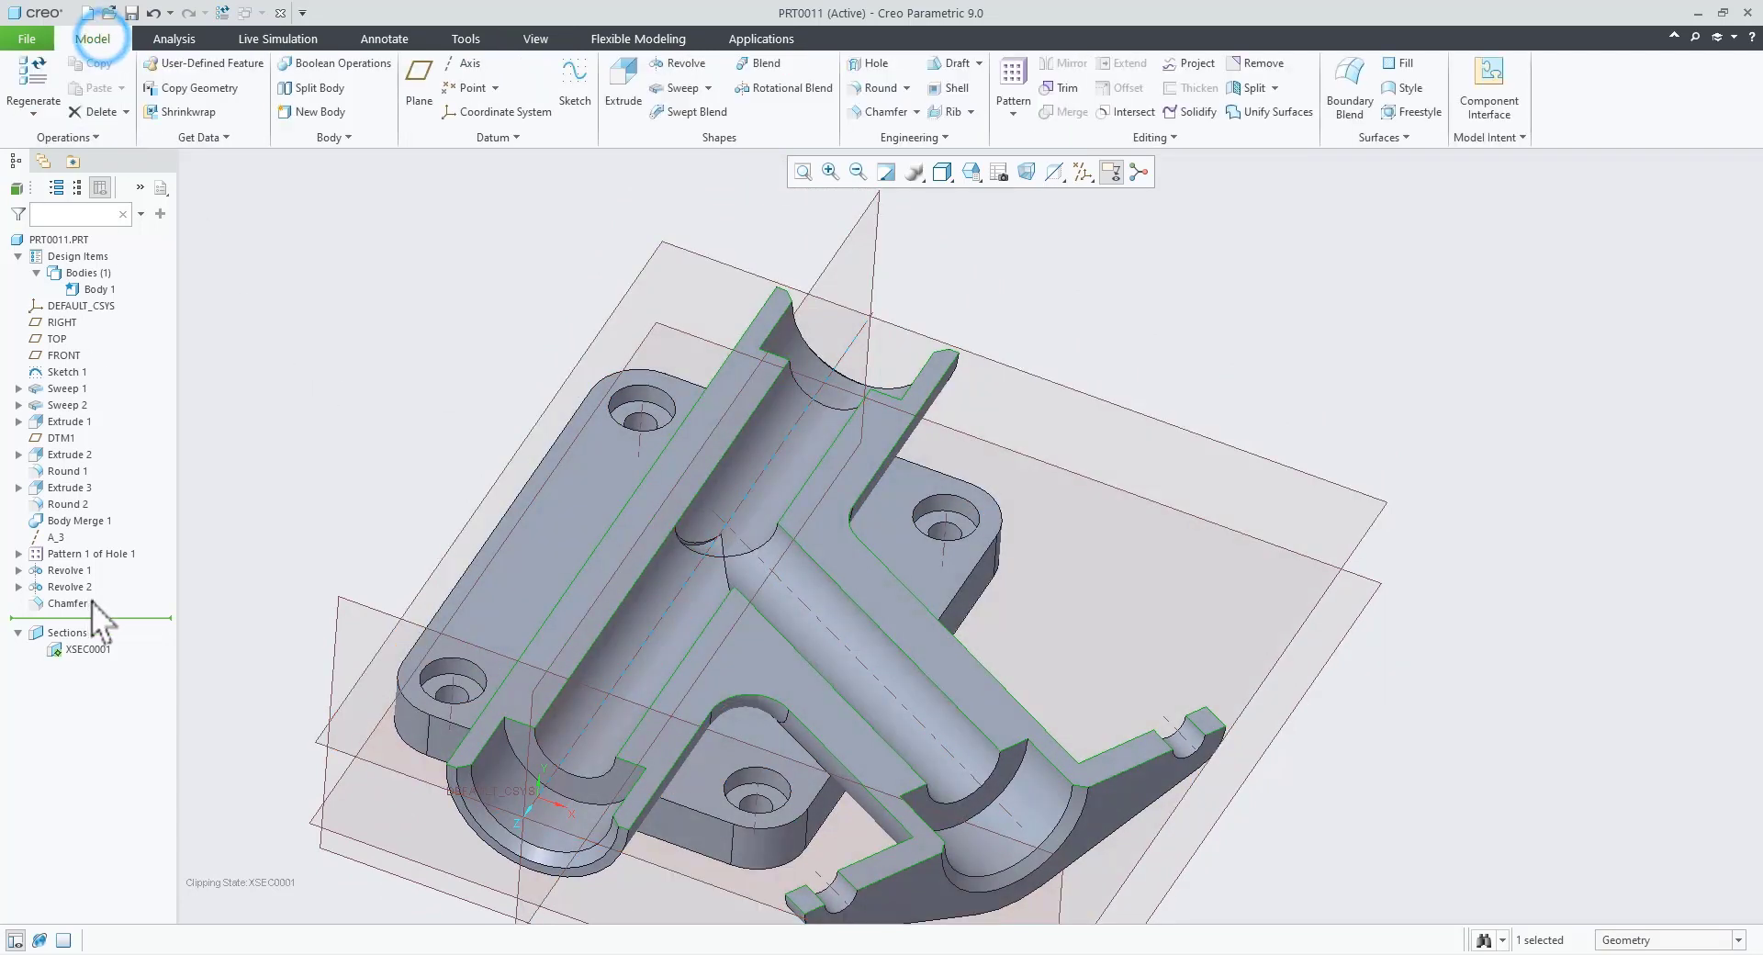
pyautogui.click(69, 587)
pyautogui.click(104, 476)
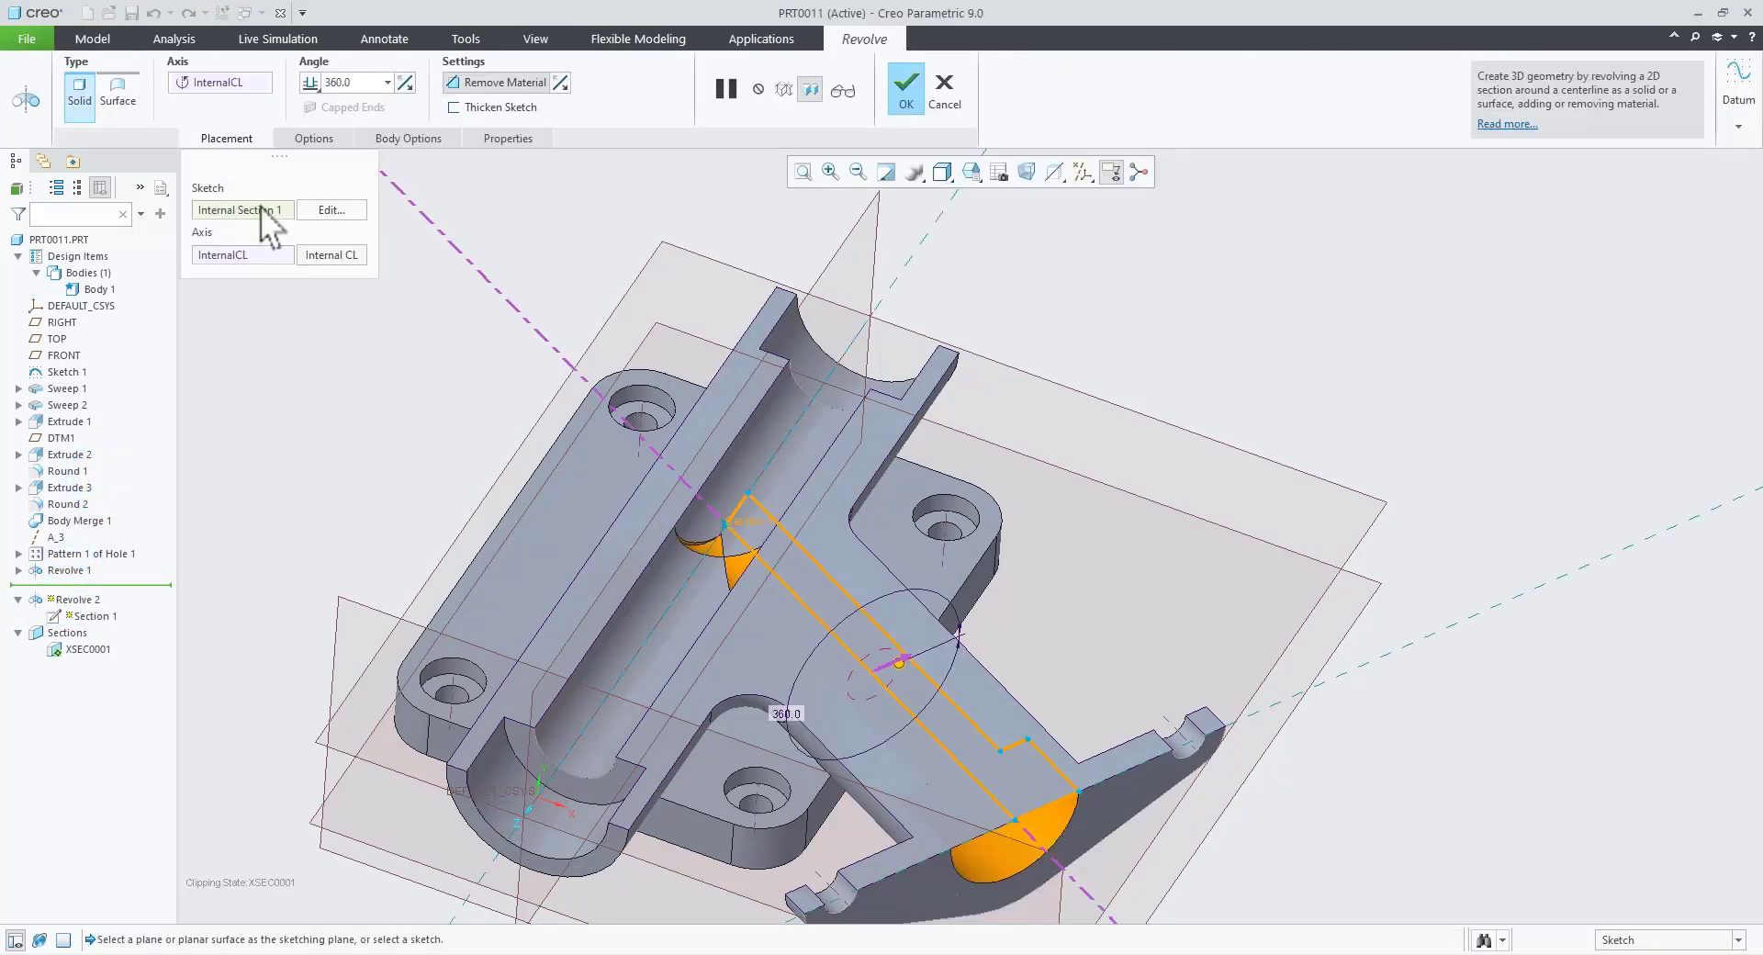
pyautogui.click(350, 212)
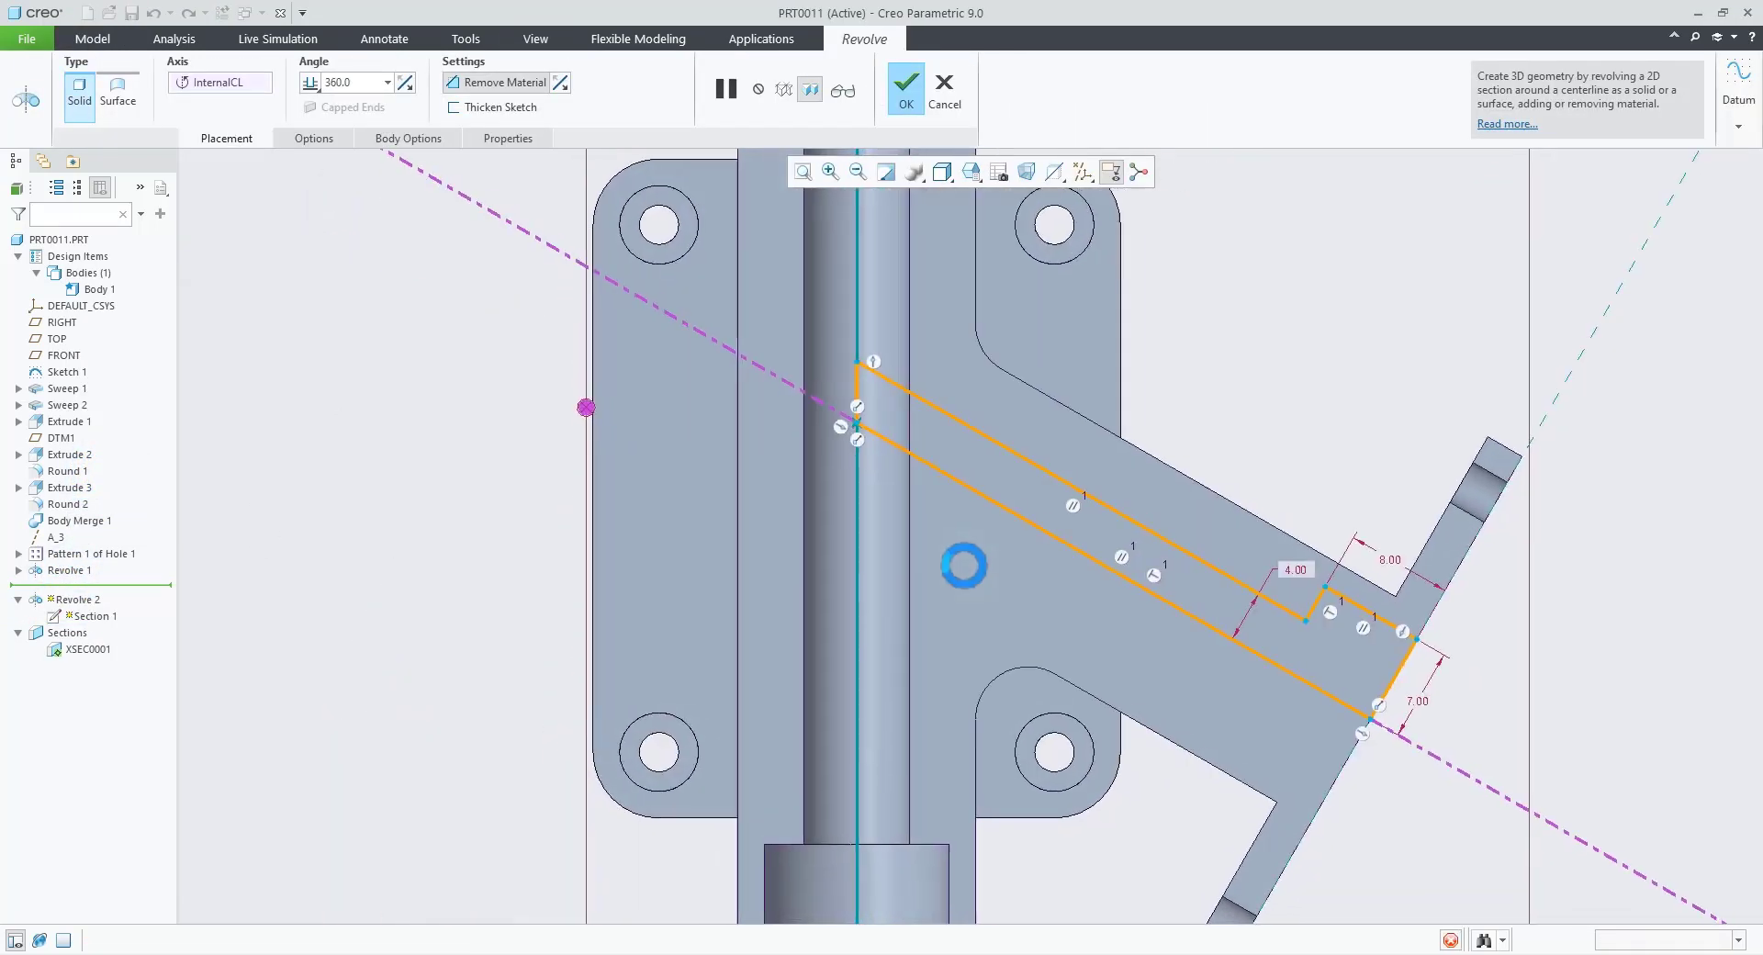
pyautogui.scroll(2, 895, 528)
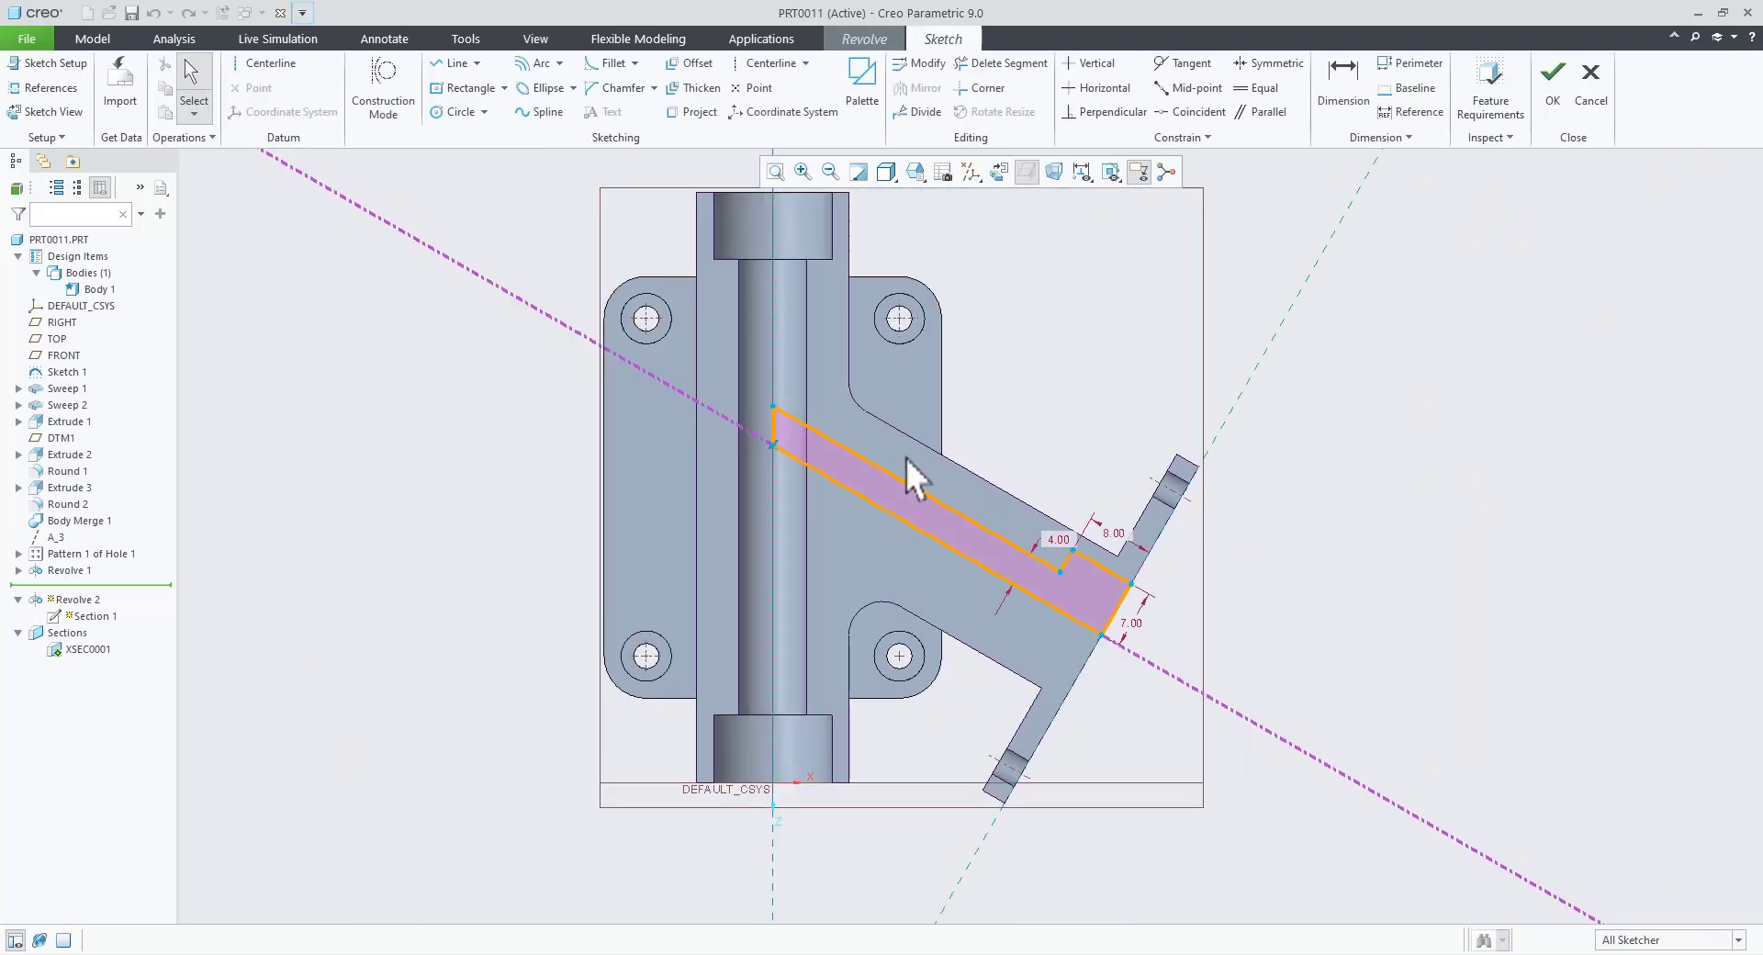
pyautogui.scroll(-3, 905, 459)
pyautogui.scroll(-2, 812, 406)
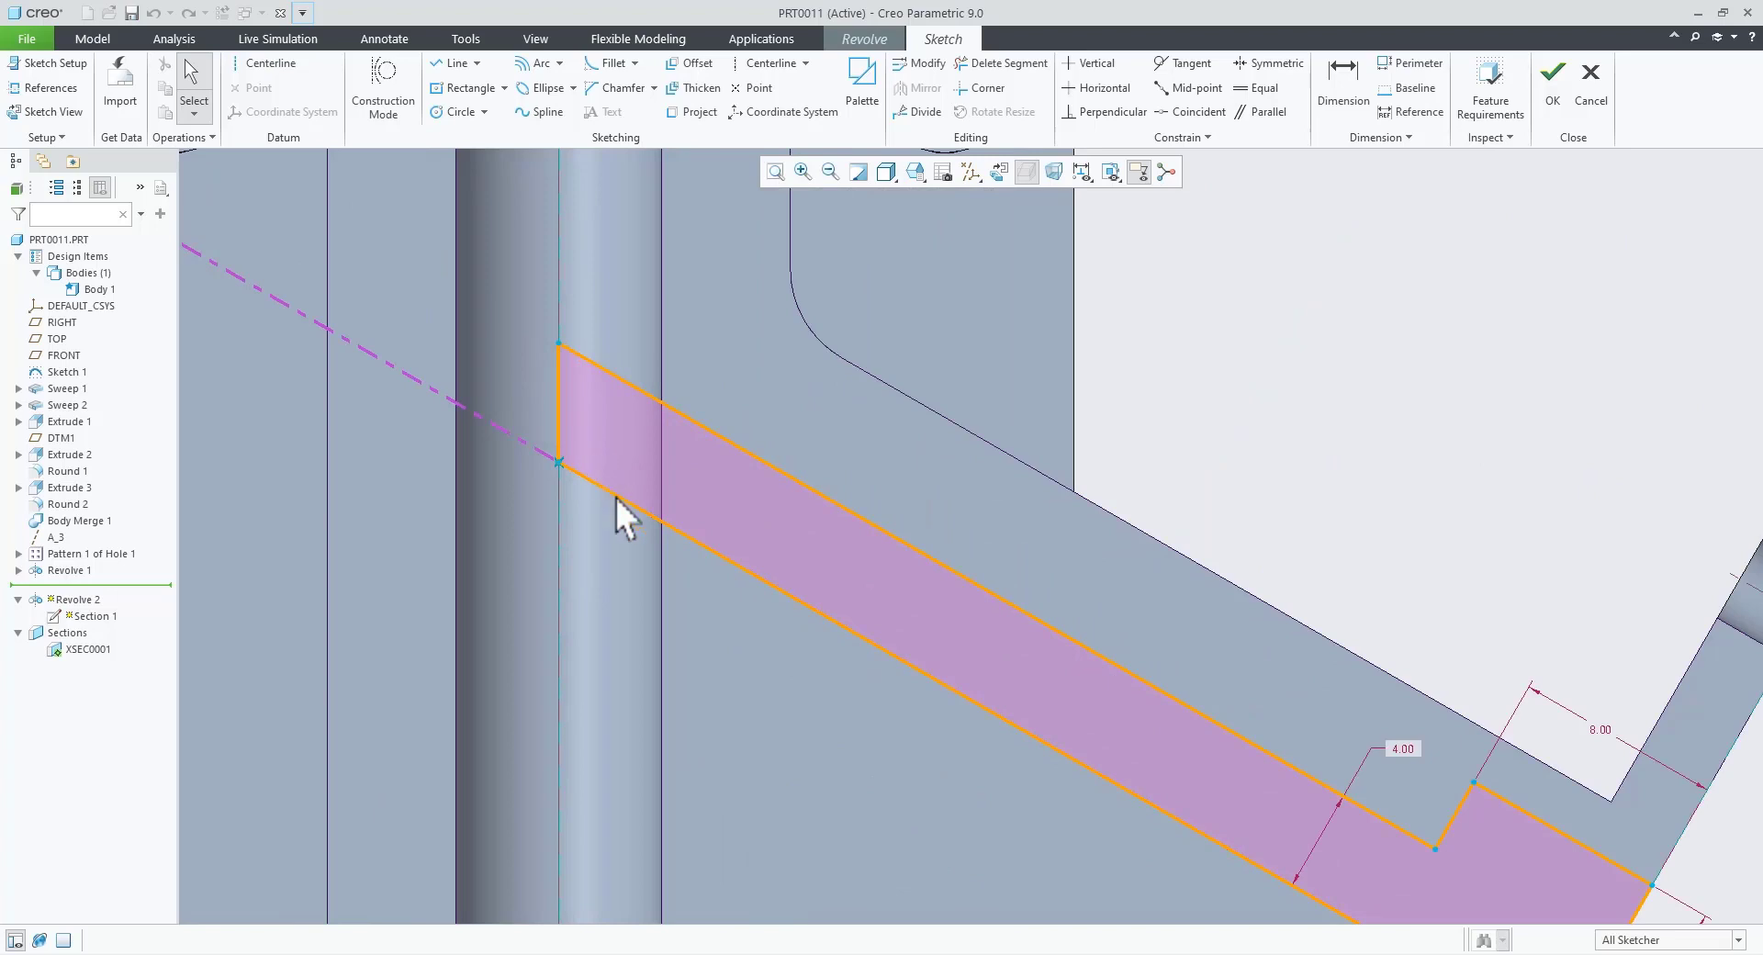
pyautogui.rightClick(1308, 390)
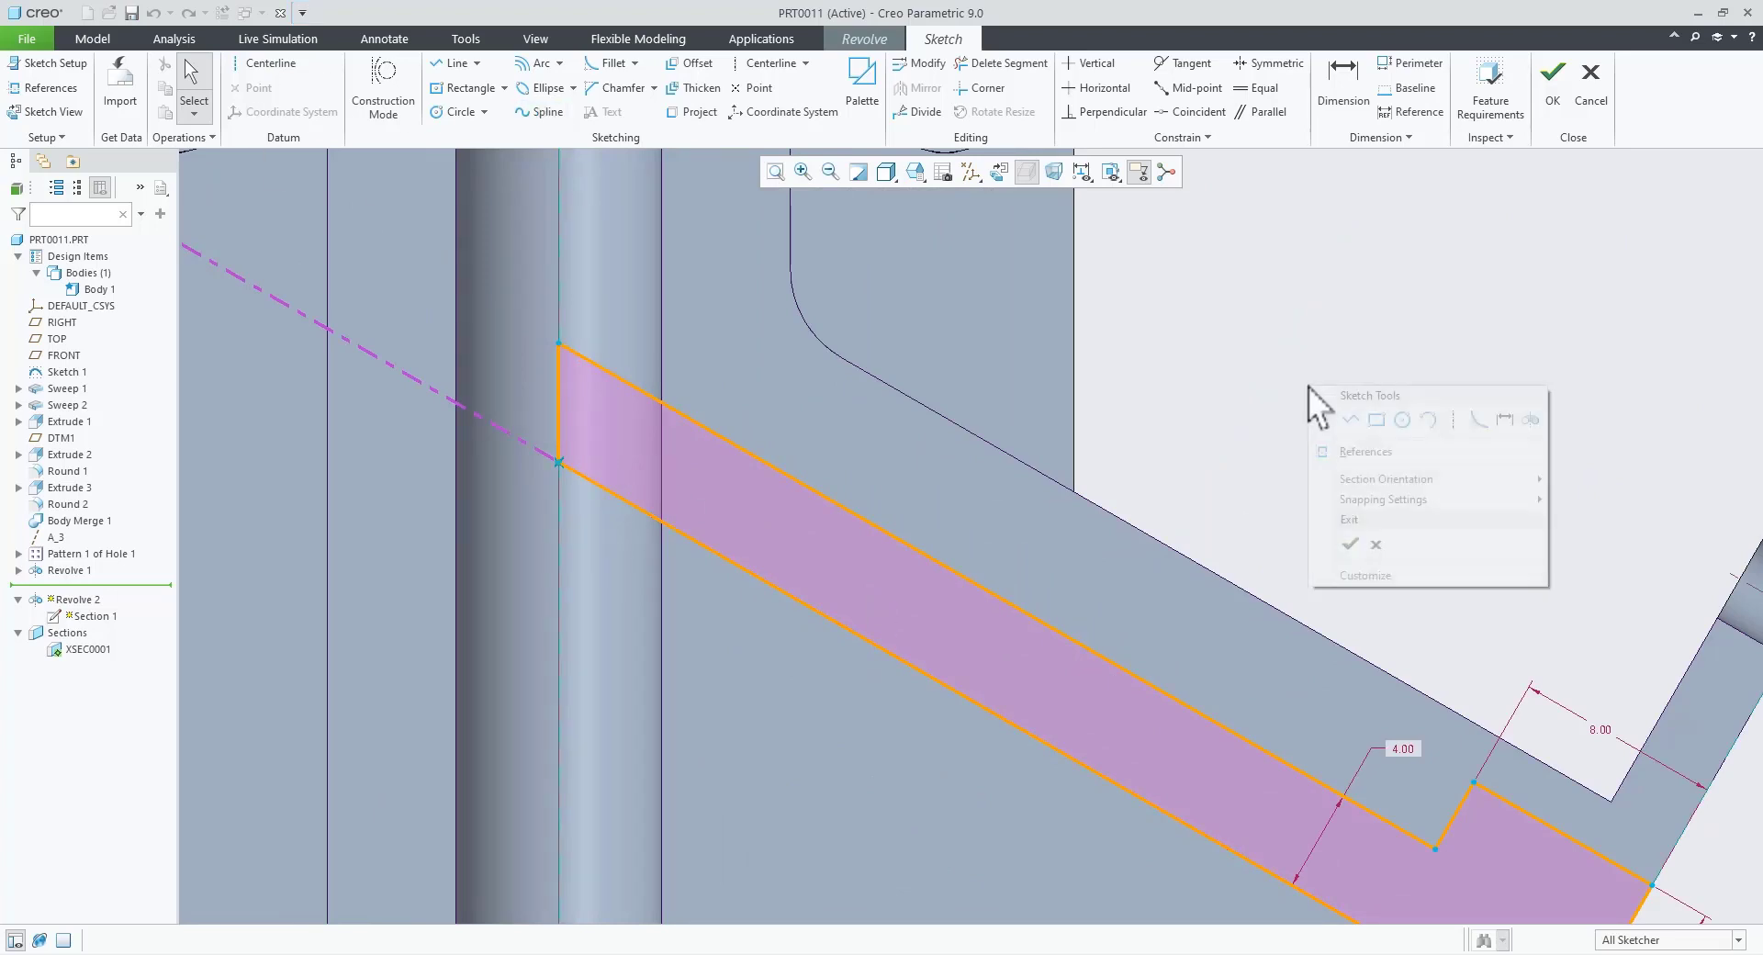
pyautogui.click(1349, 448)
pyautogui.click(663, 560)
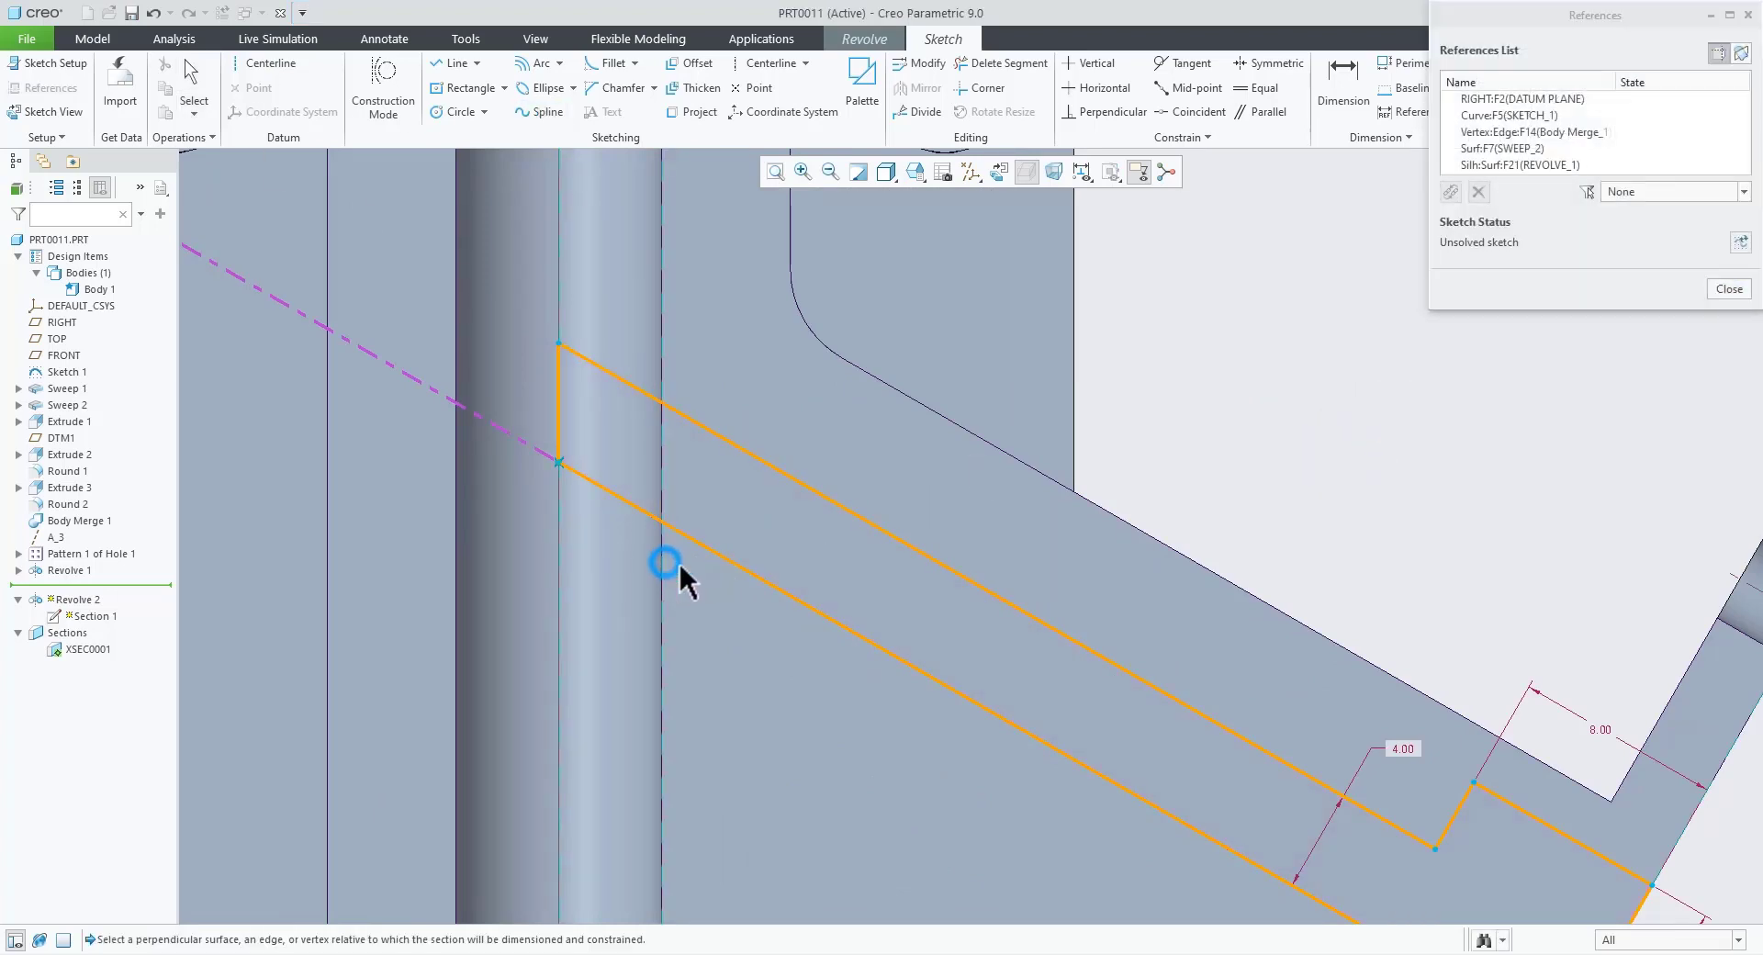
pyautogui.click(1730, 289)
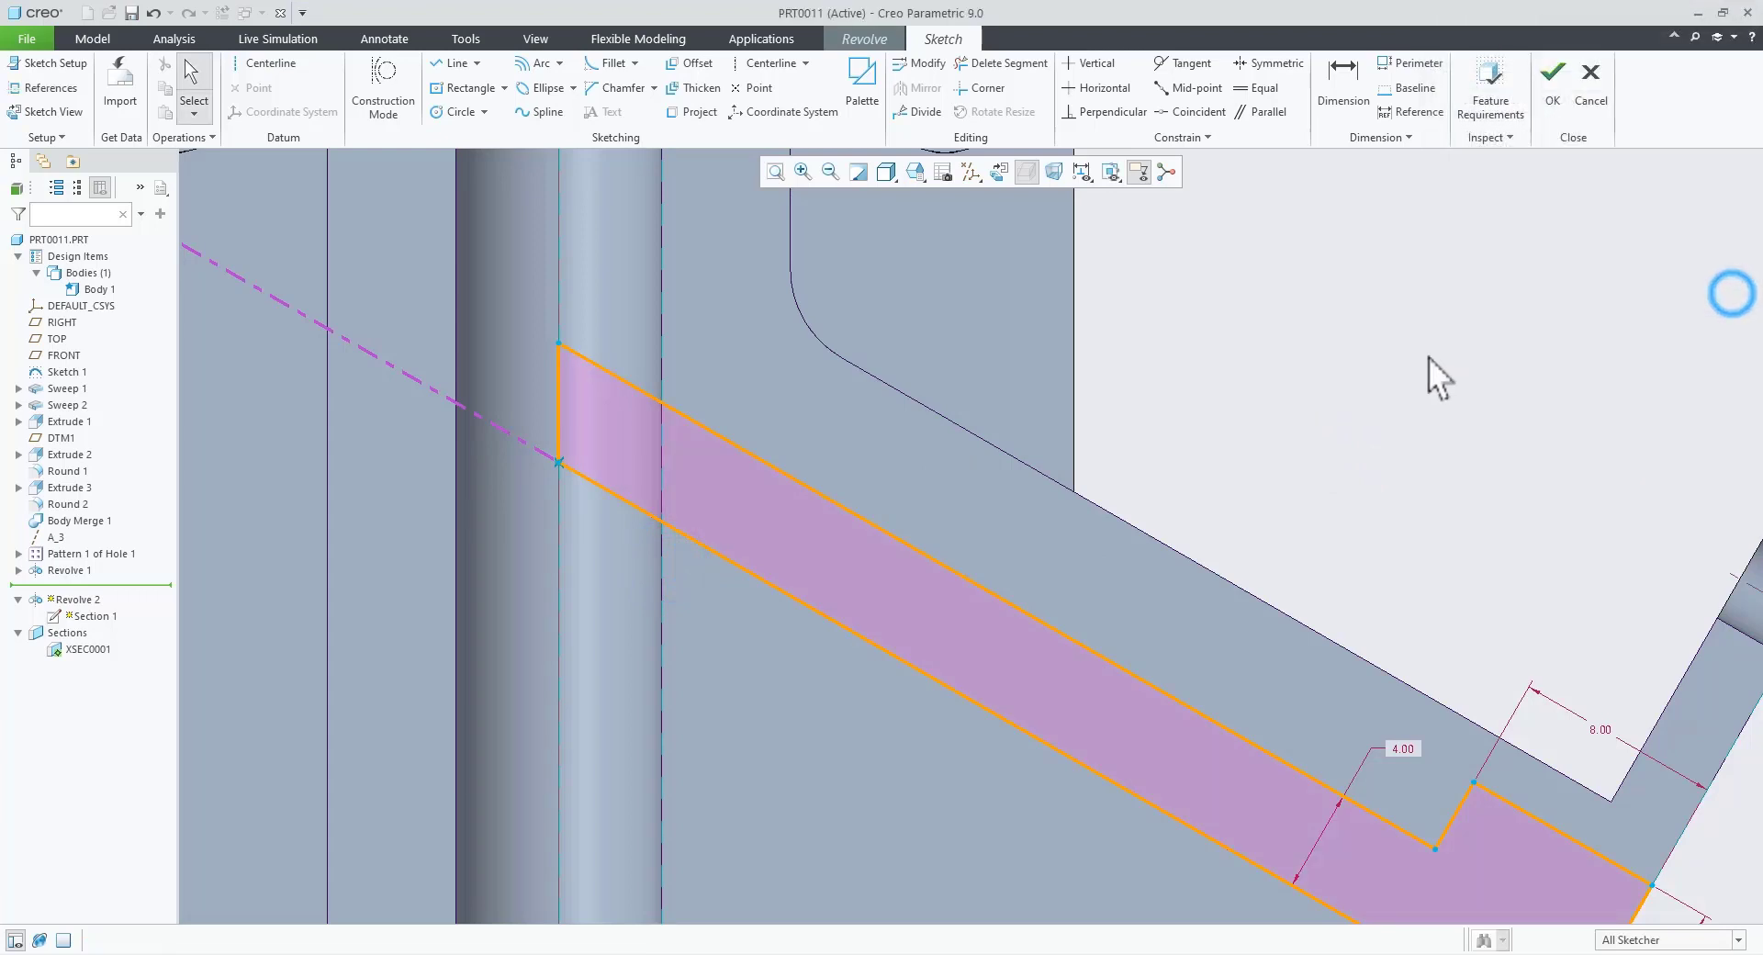
# Step: Sketch a line from the profile's vertex on the main pipe axis squarely across to the branch profile's upper edge
pyautogui.rightClick(1293, 280)
pyautogui.click(1335, 310)
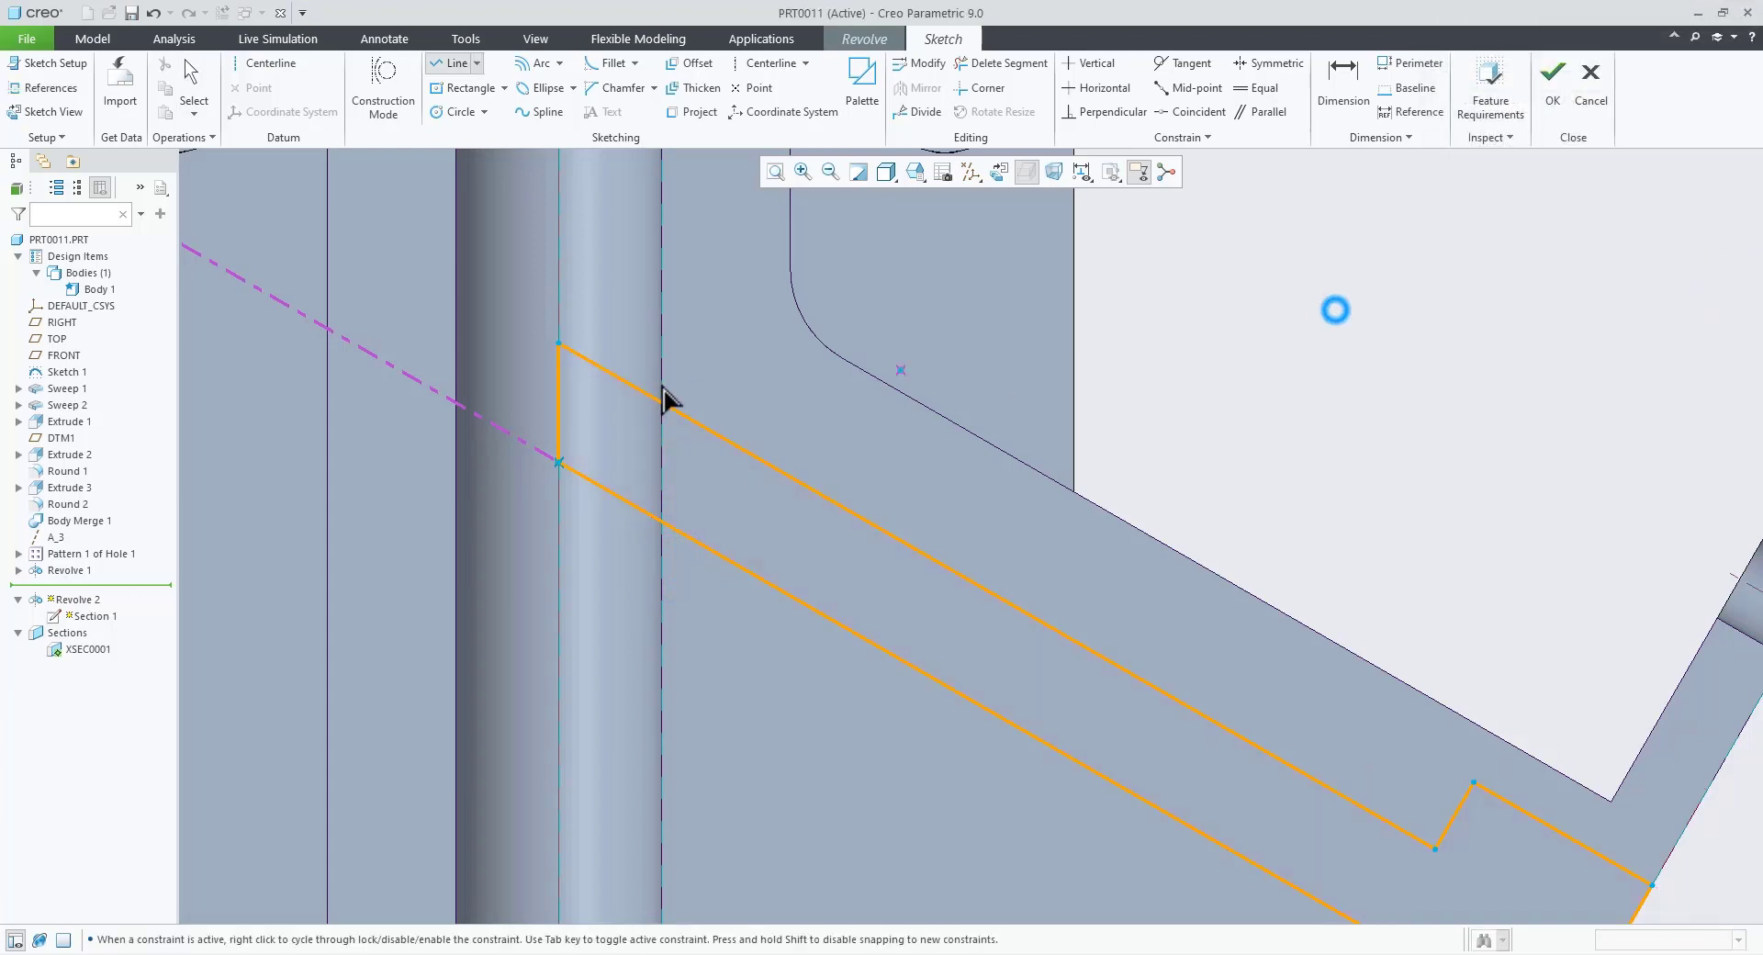
pyautogui.click(662, 521)
pyautogui.click(561, 464)
pyautogui.click(612, 379)
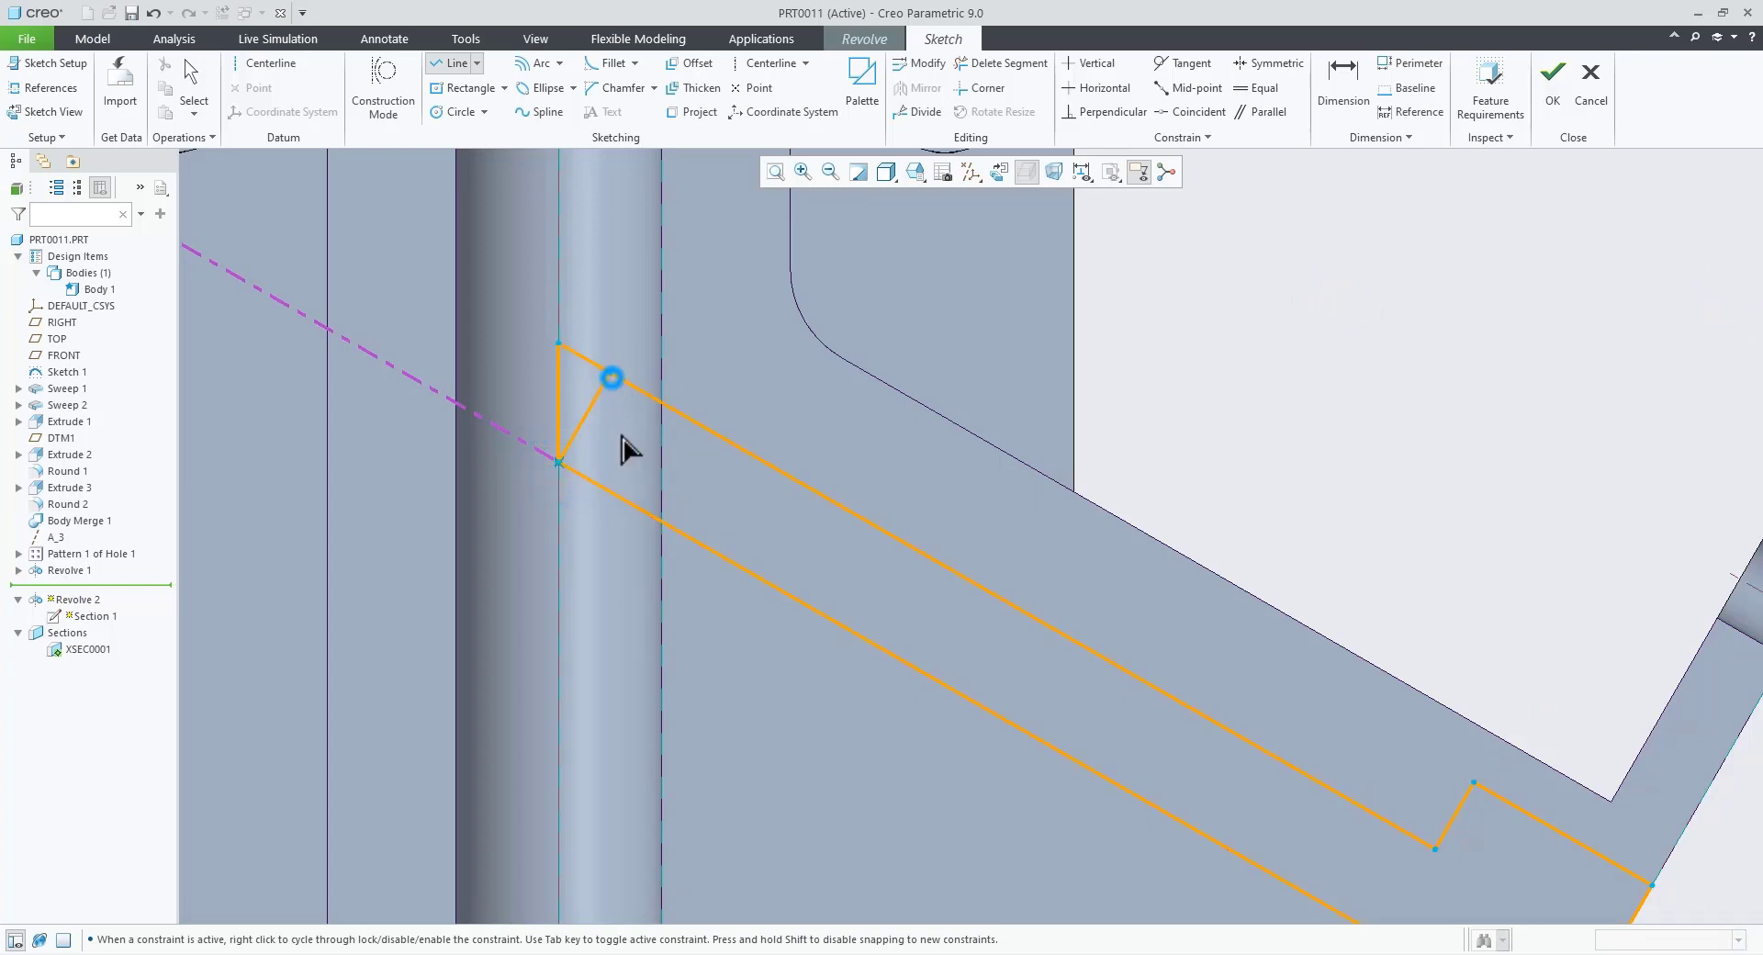
pyautogui.middleClick(625, 452)
pyautogui.click(1287, 343)
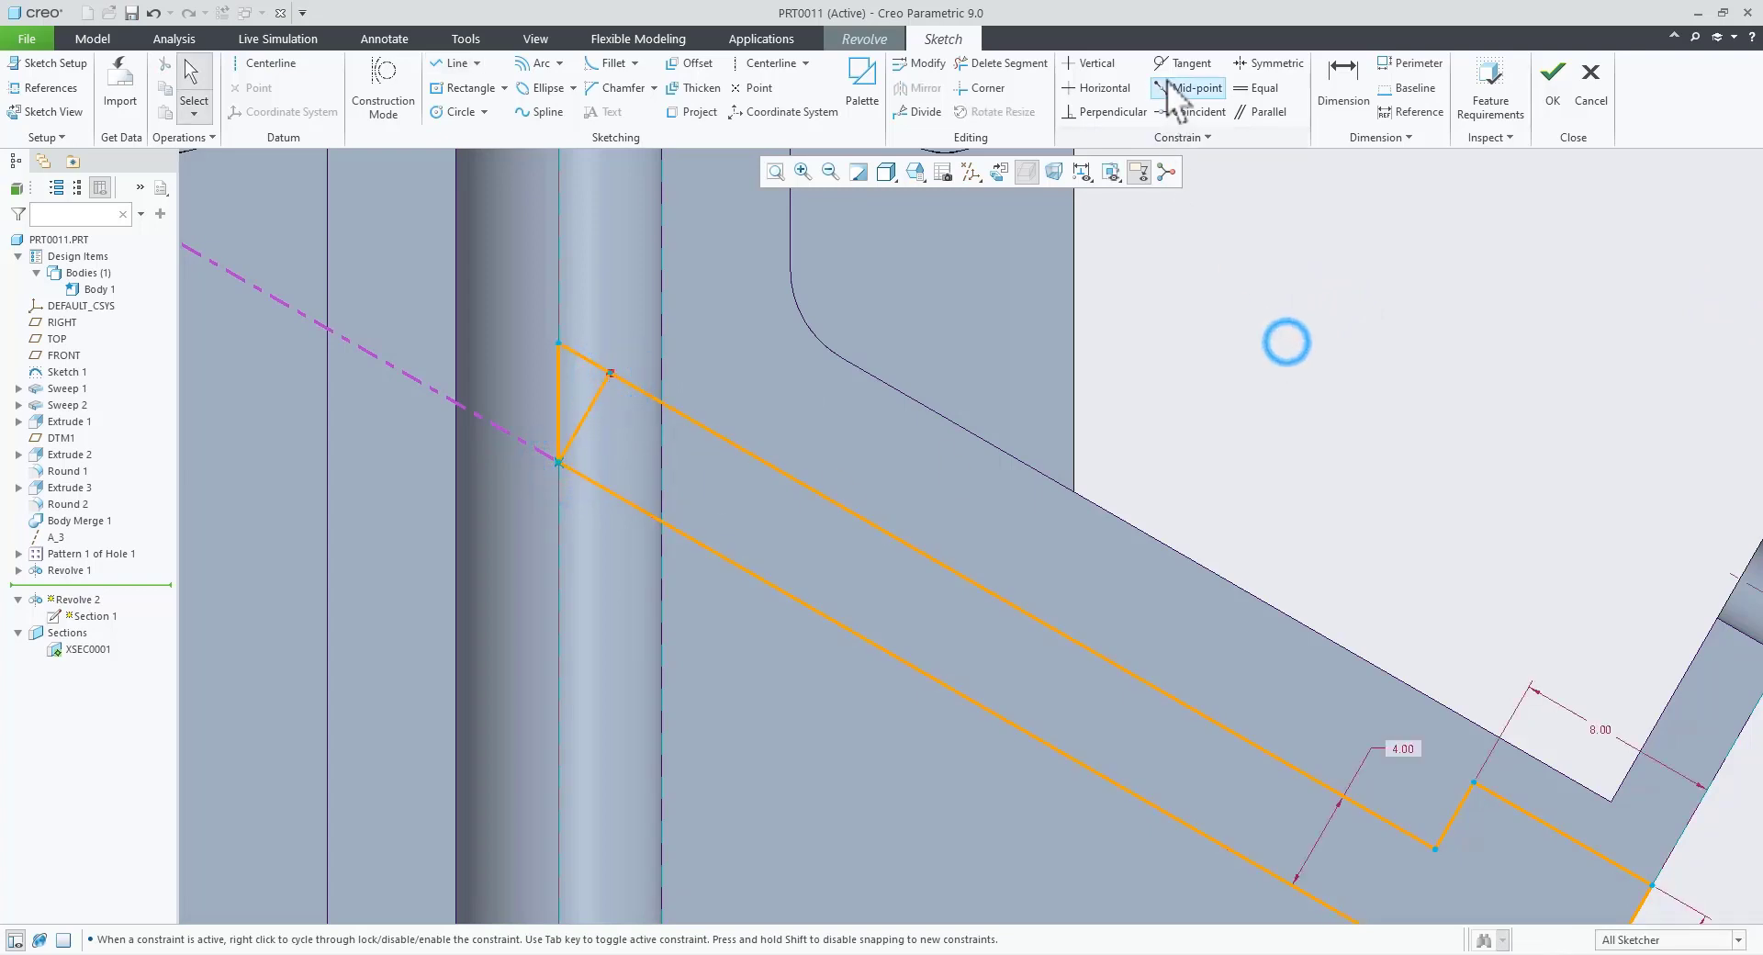
# Step: Trim off the pointed corner beyond the new line and apply the edited sketch to the revolved branch cut
pyautogui.click(1010, 62)
pyautogui.moveTo(602, 333); pyautogui.dragTo(555, 406)
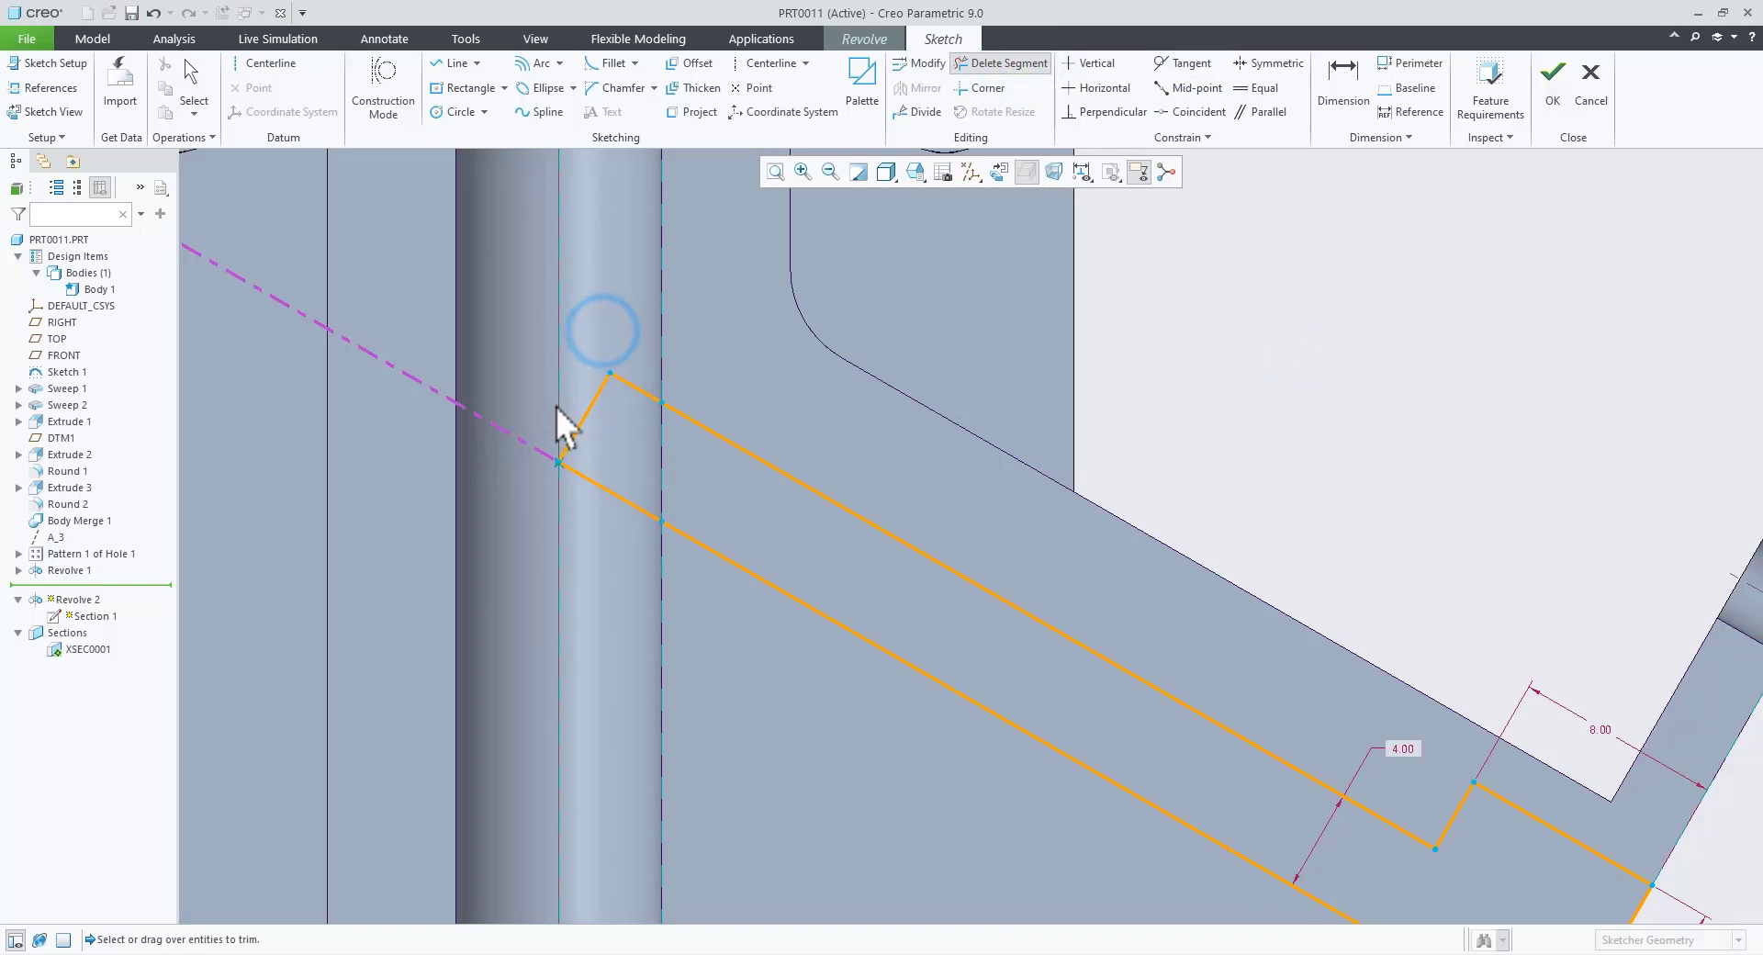
pyautogui.middleClick(634, 436)
pyautogui.scroll(4, 661, 447)
pyautogui.click(1553, 92)
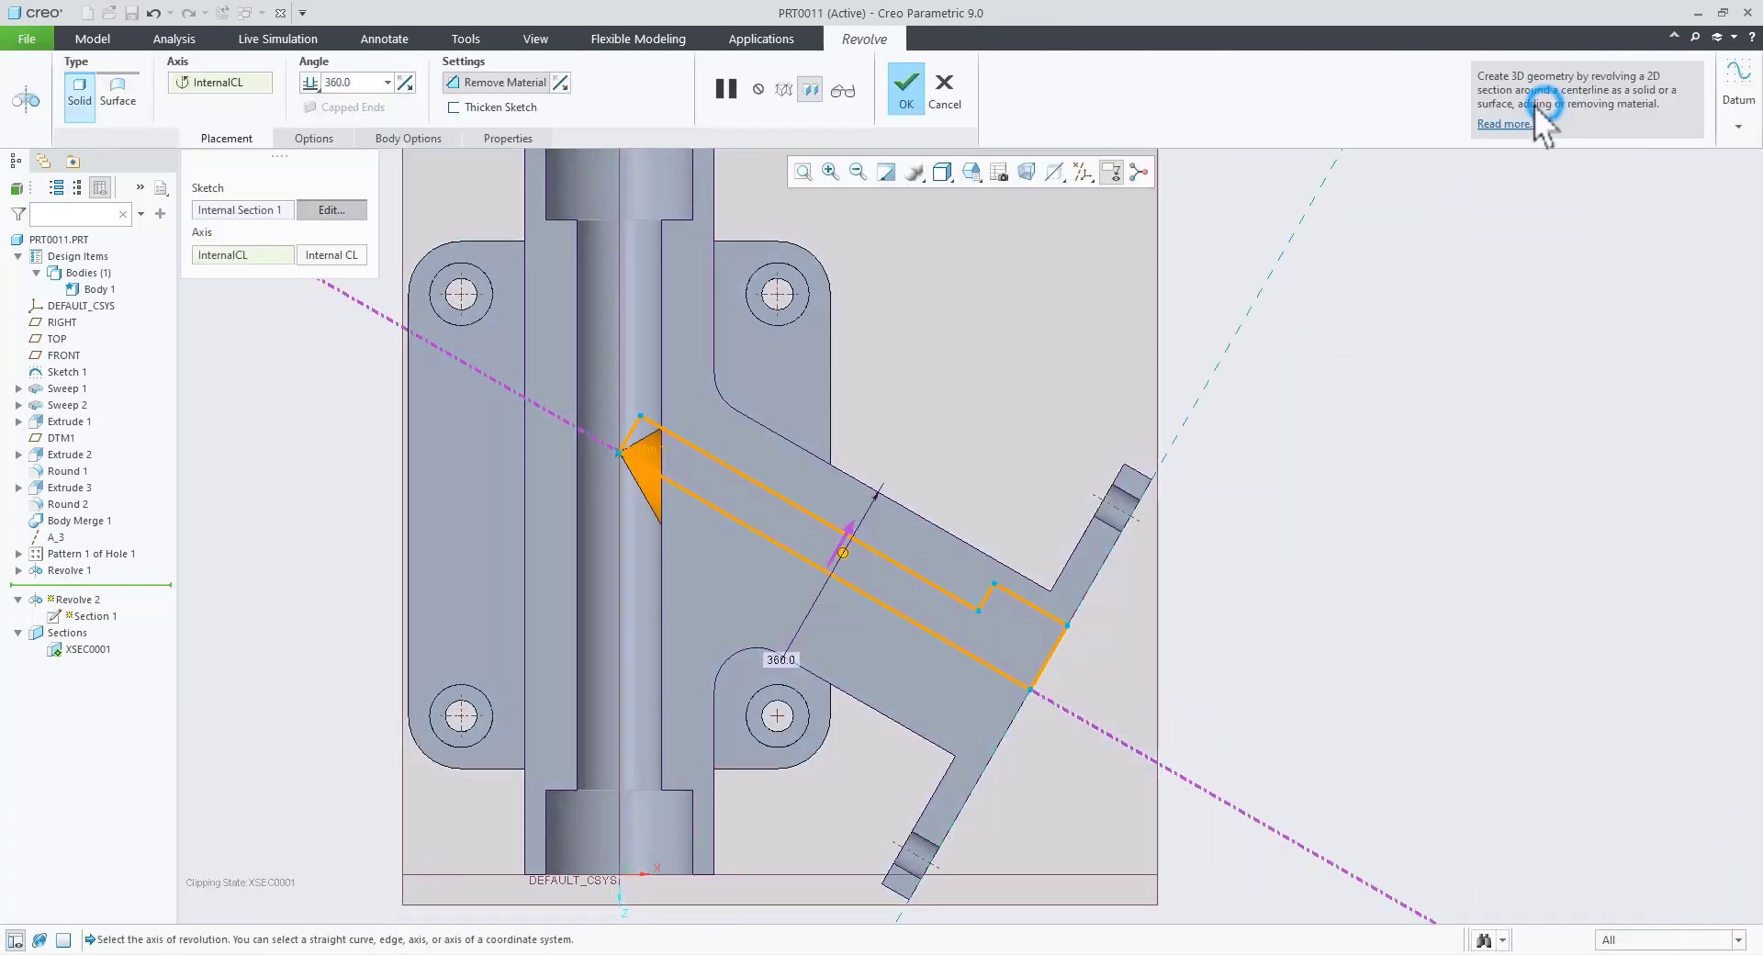
pyautogui.click(907, 88)
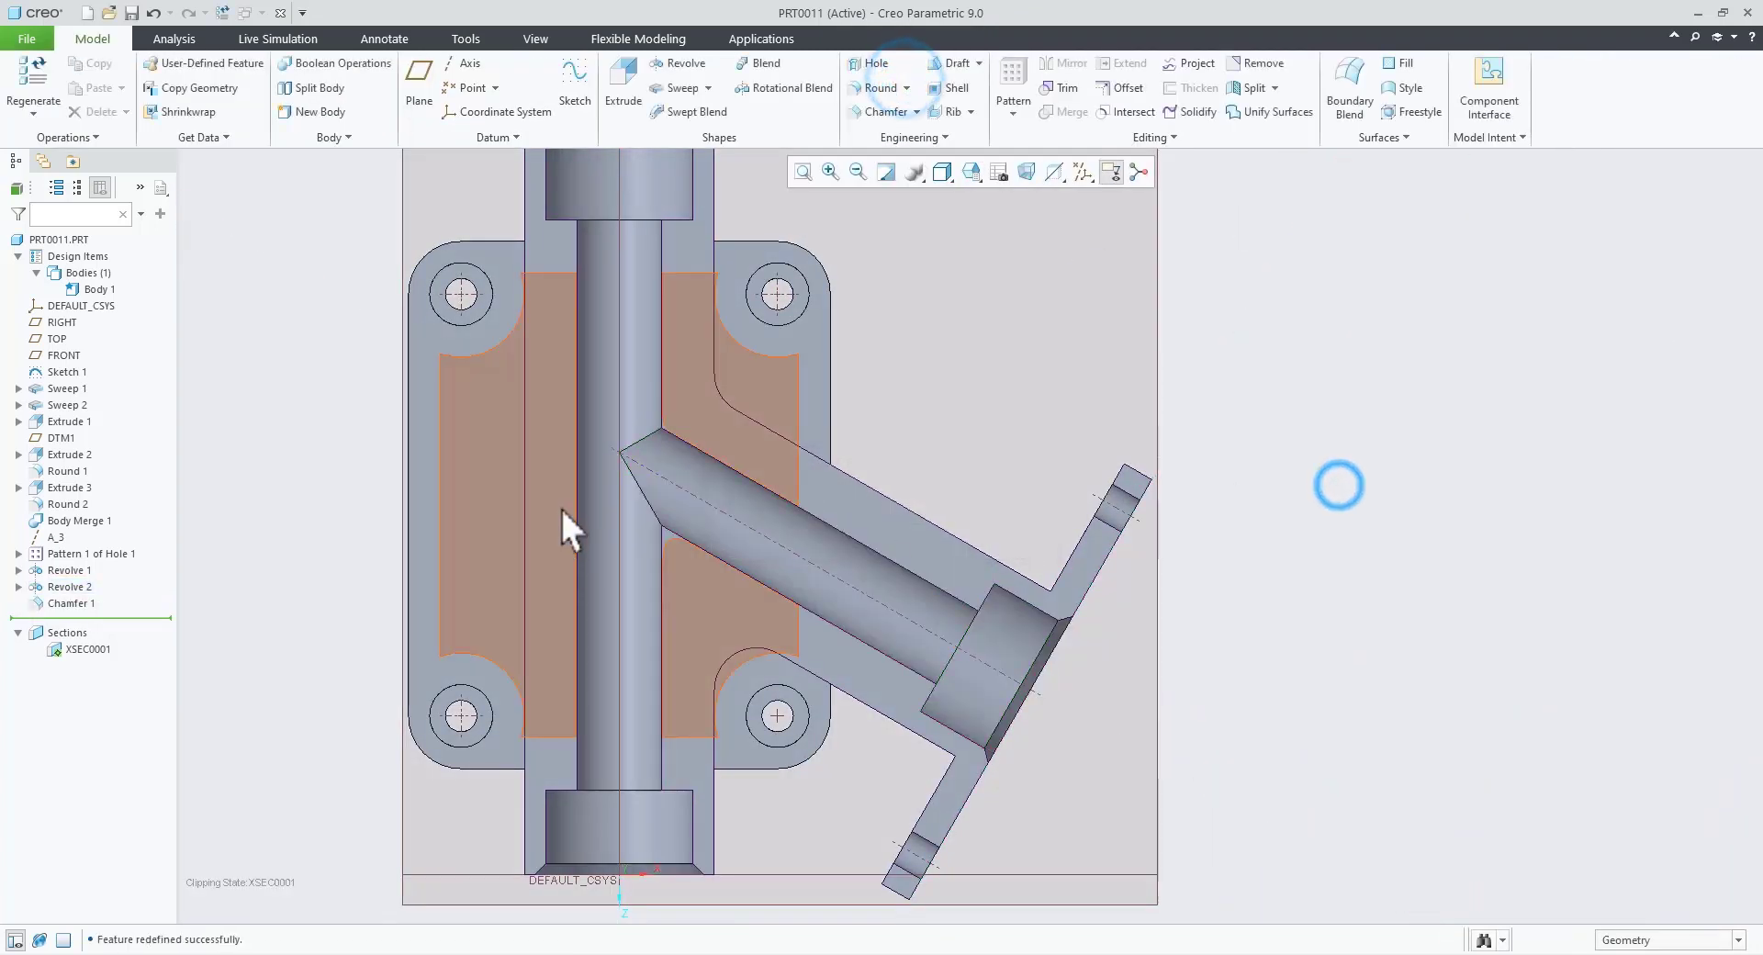
# Step: Inspect the reworked bore intersection, then deactivate section XSEC0001 and restore the default orientation
pyautogui.scroll(-3, 757, 582)
pyautogui.moveTo(757, 582); pyautogui.dragTo(750, 535, button='middle')
pyautogui.scroll(4, 749, 535)
pyautogui.moveTo(839, 500); pyautogui.dragTo(897, 591, button='middle')
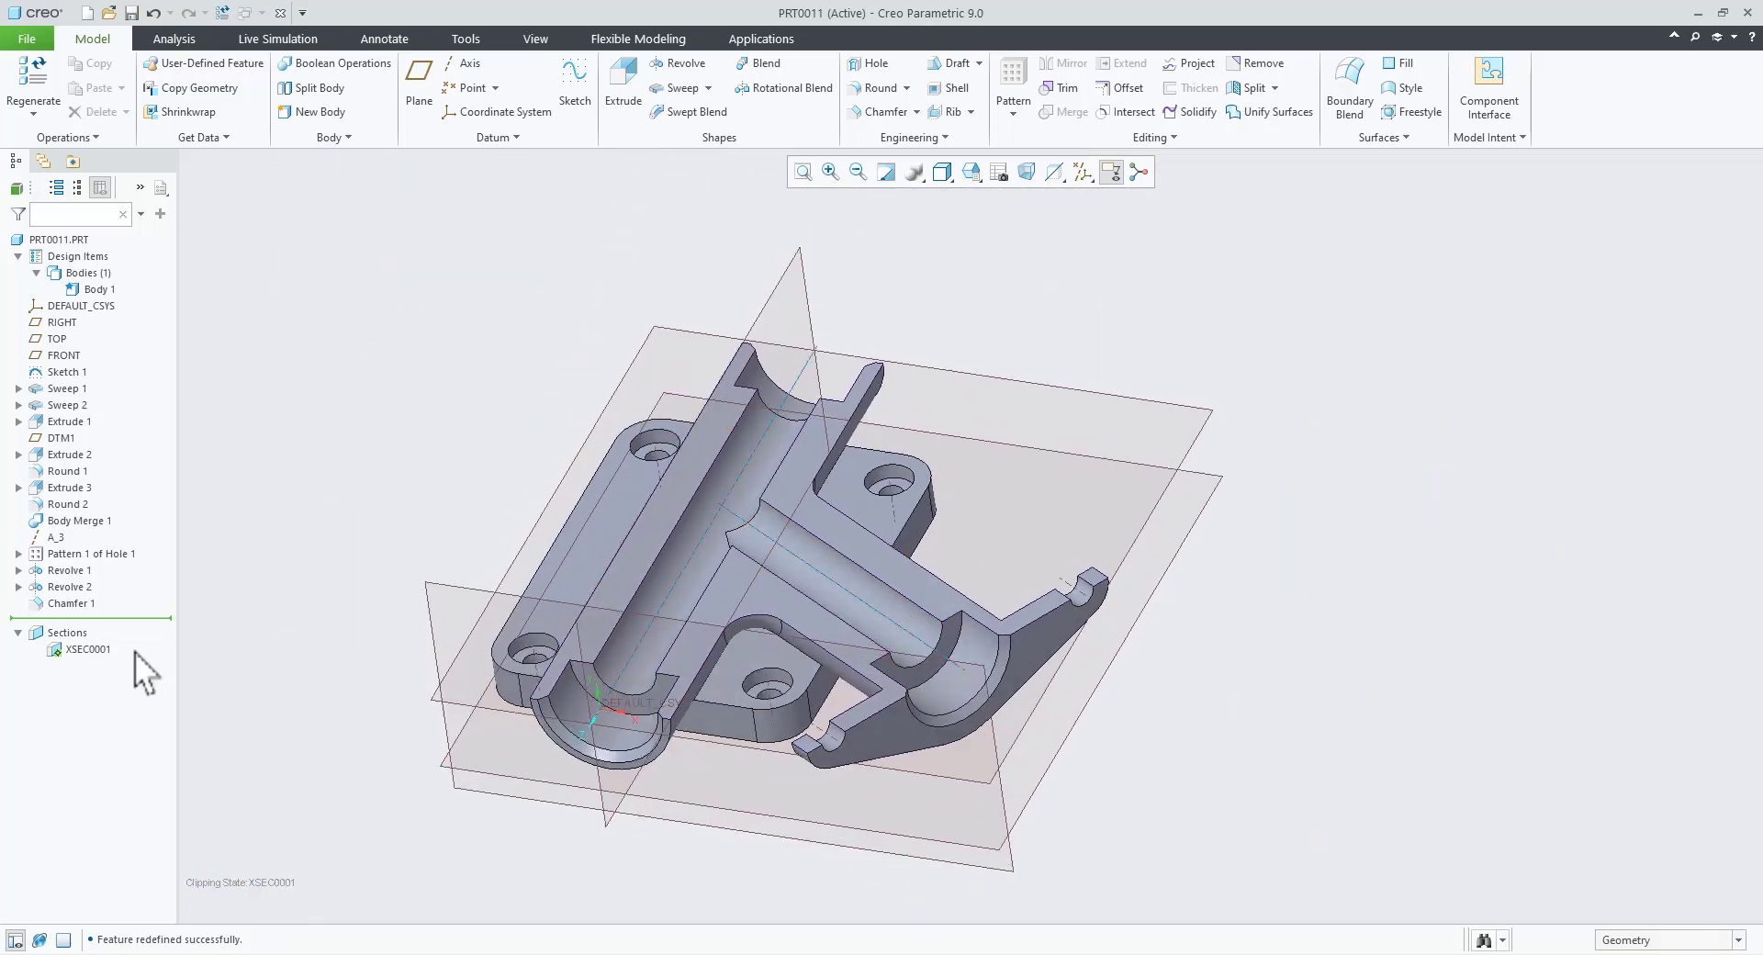
pyautogui.click(92, 648)
pyautogui.click(108, 556)
pyautogui.click(1498, 625)
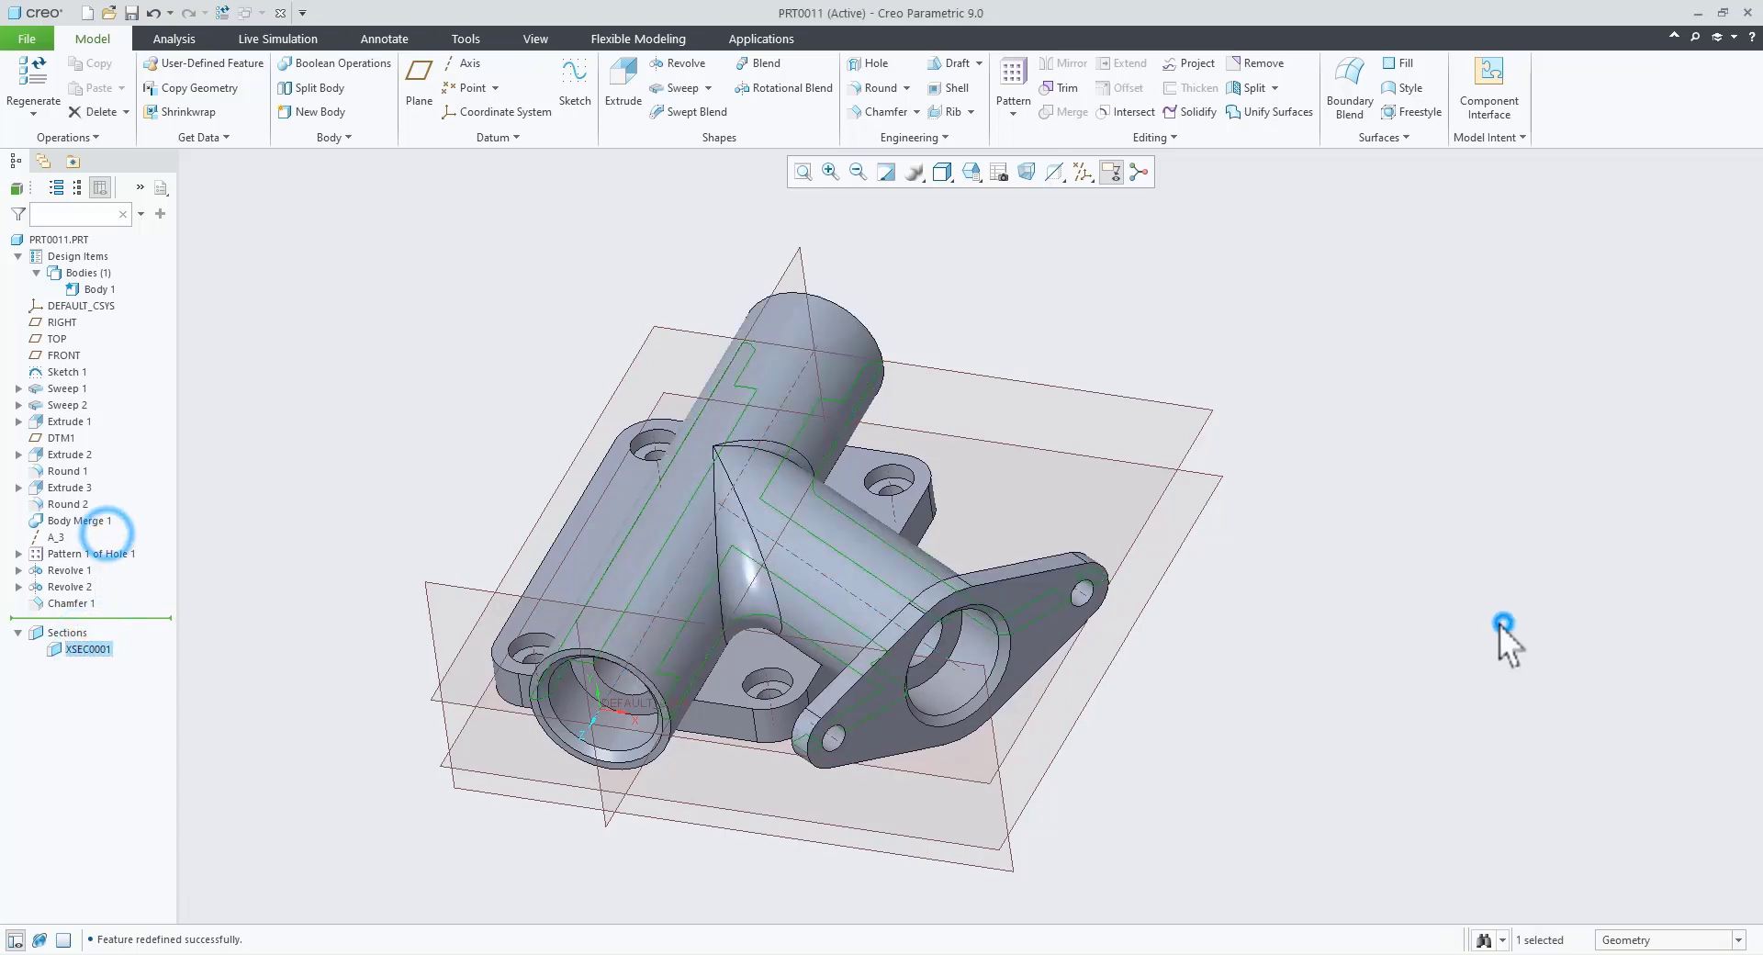
pyautogui.hotkey('ctrl', 'd')
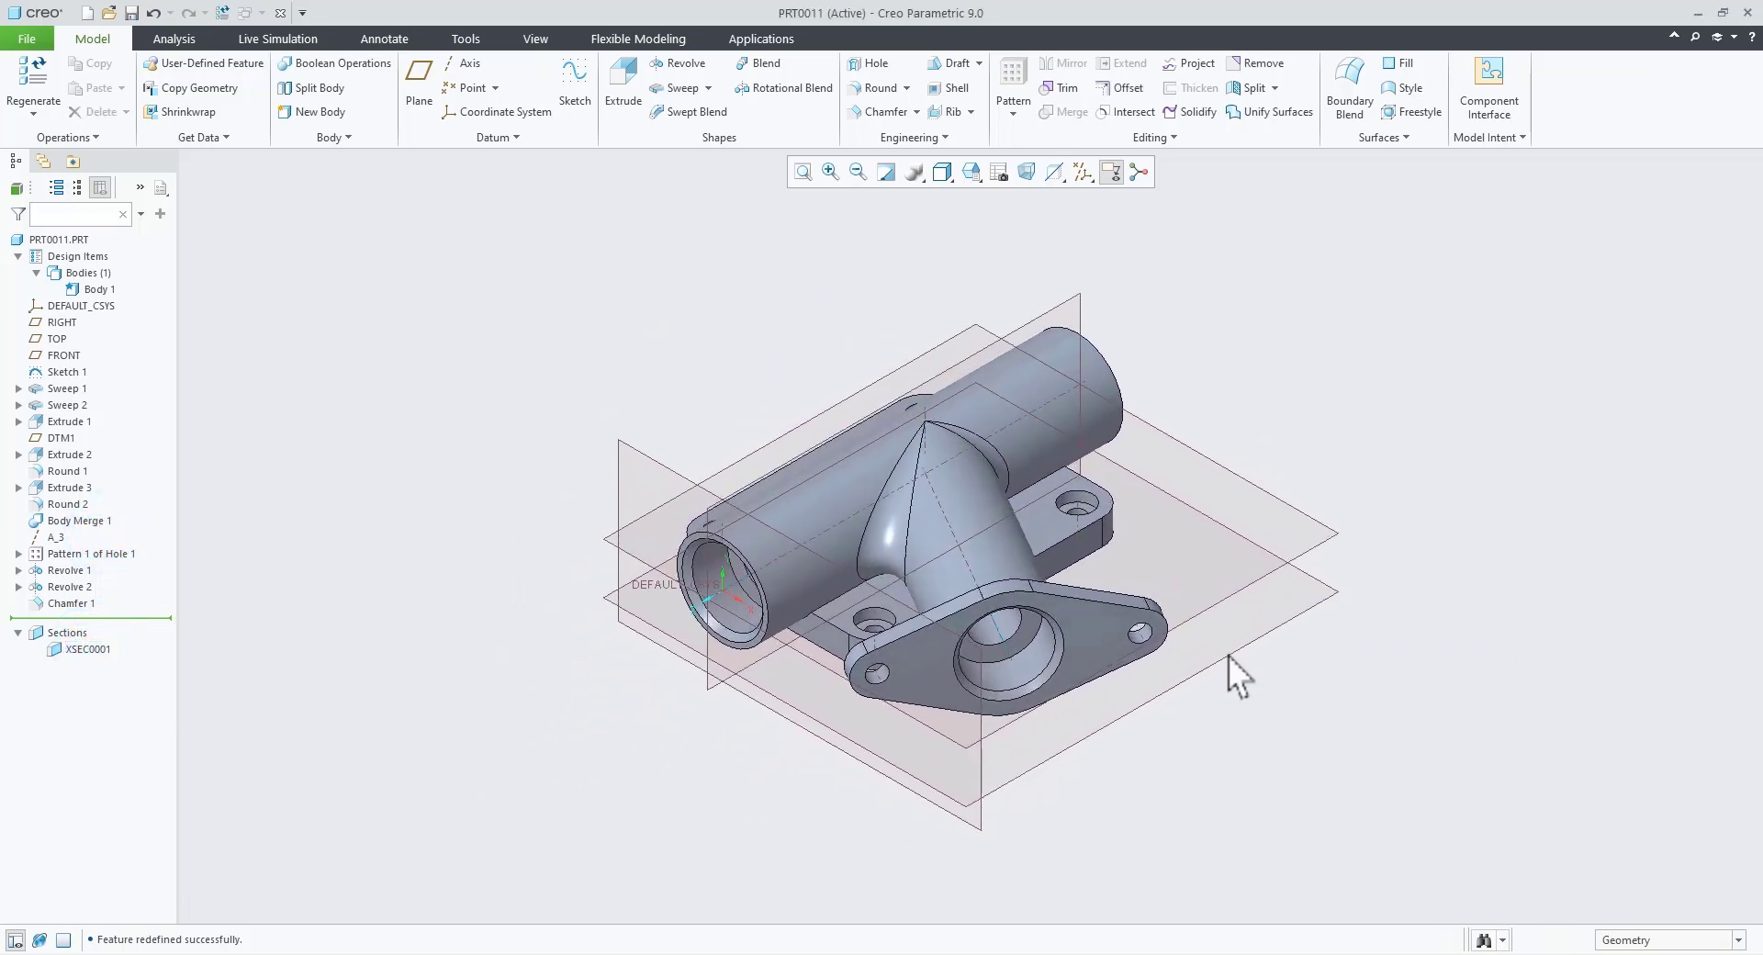
# Step: Switch to the drawing Lecture 08.jpg and check Section C-C and the remaining views for missing details
pyautogui.hotkey('alt', 'Tab')
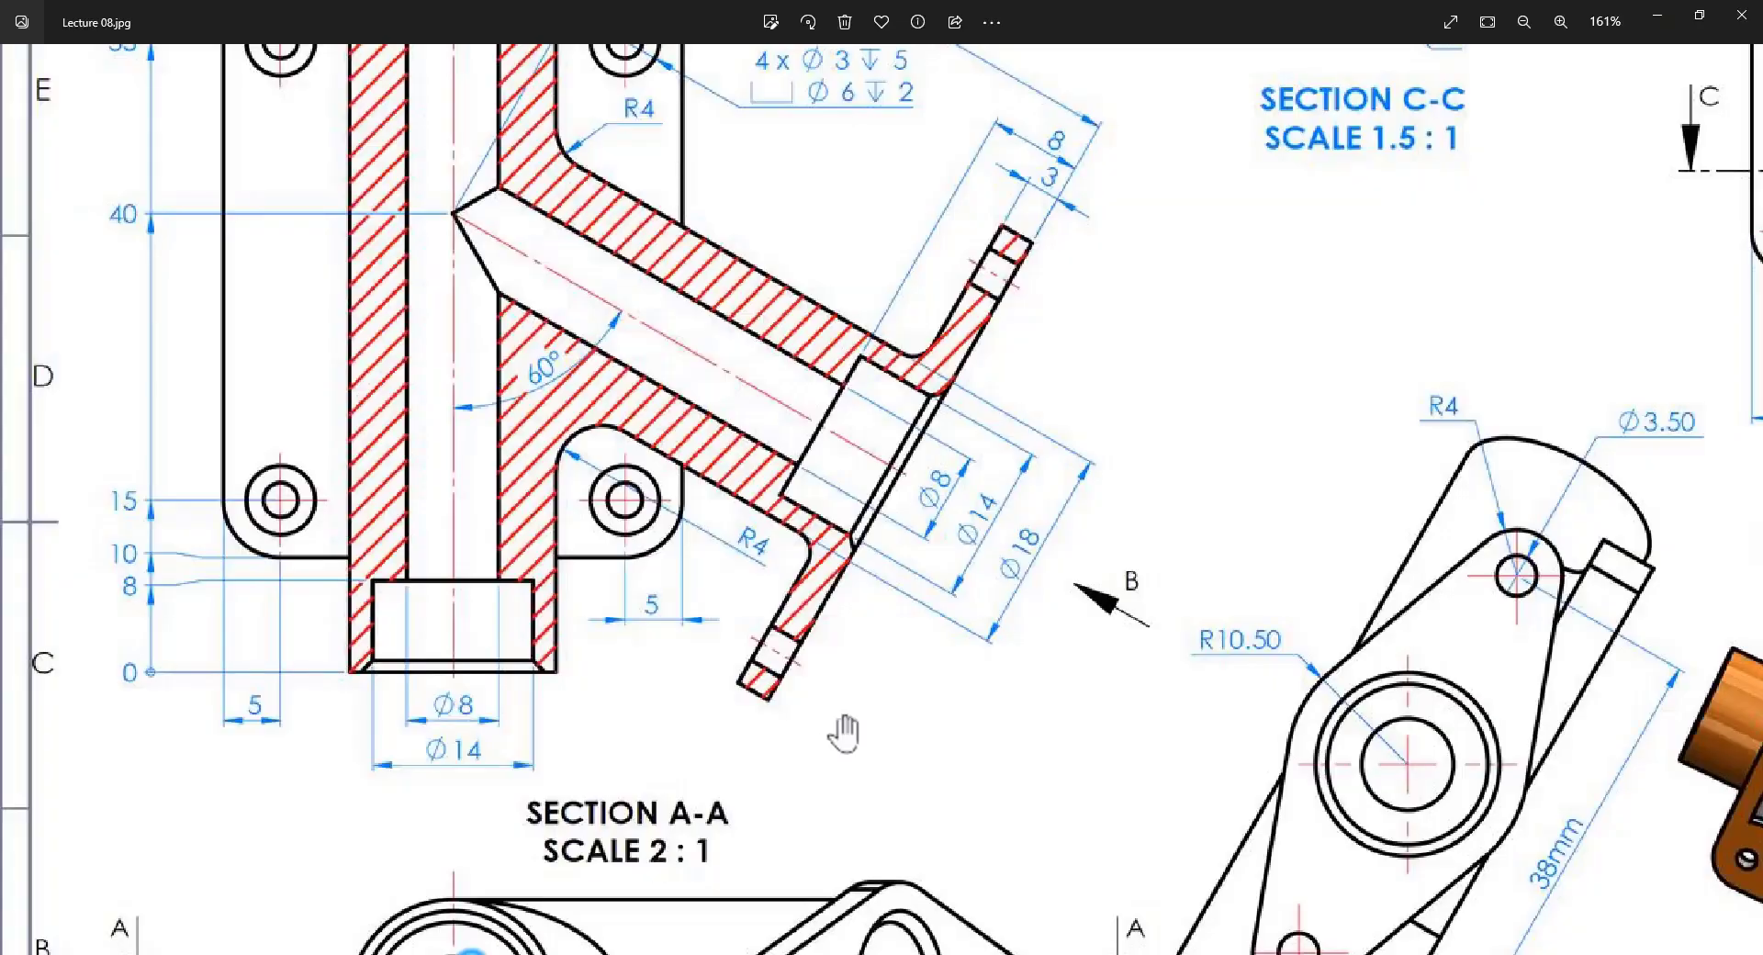
pyautogui.scroll(-4, 850, 732)
pyautogui.scroll(-2, 852, 732)
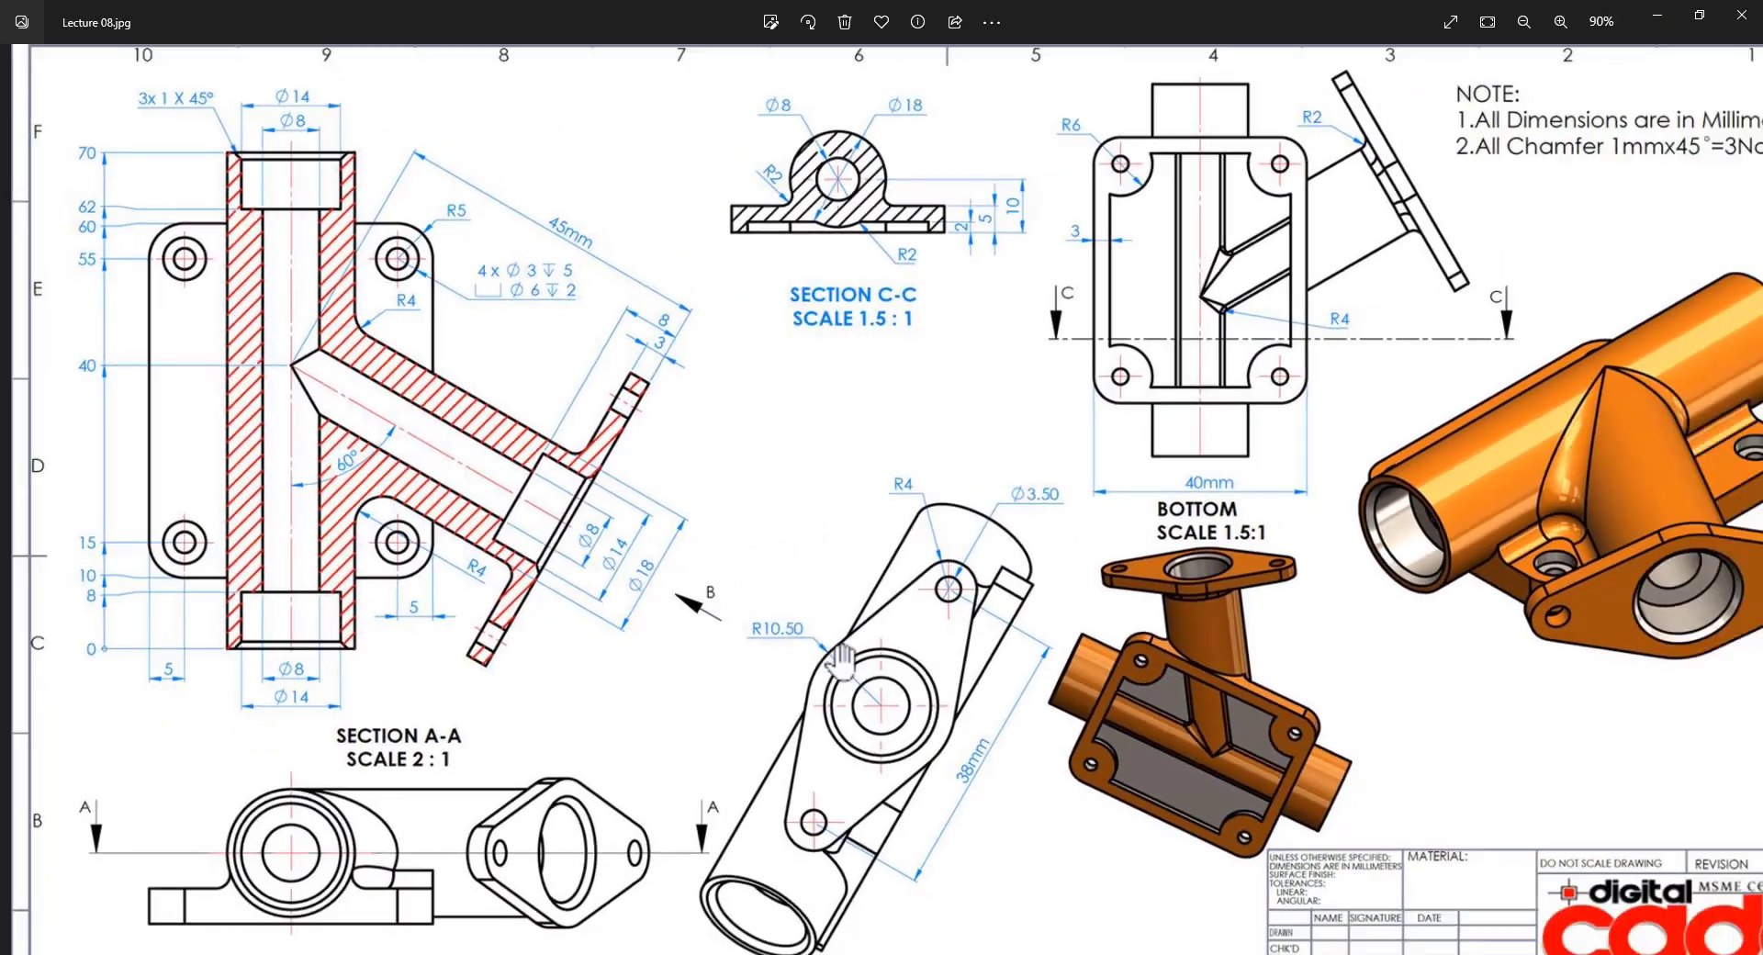
pyautogui.scroll(4, 803, 208)
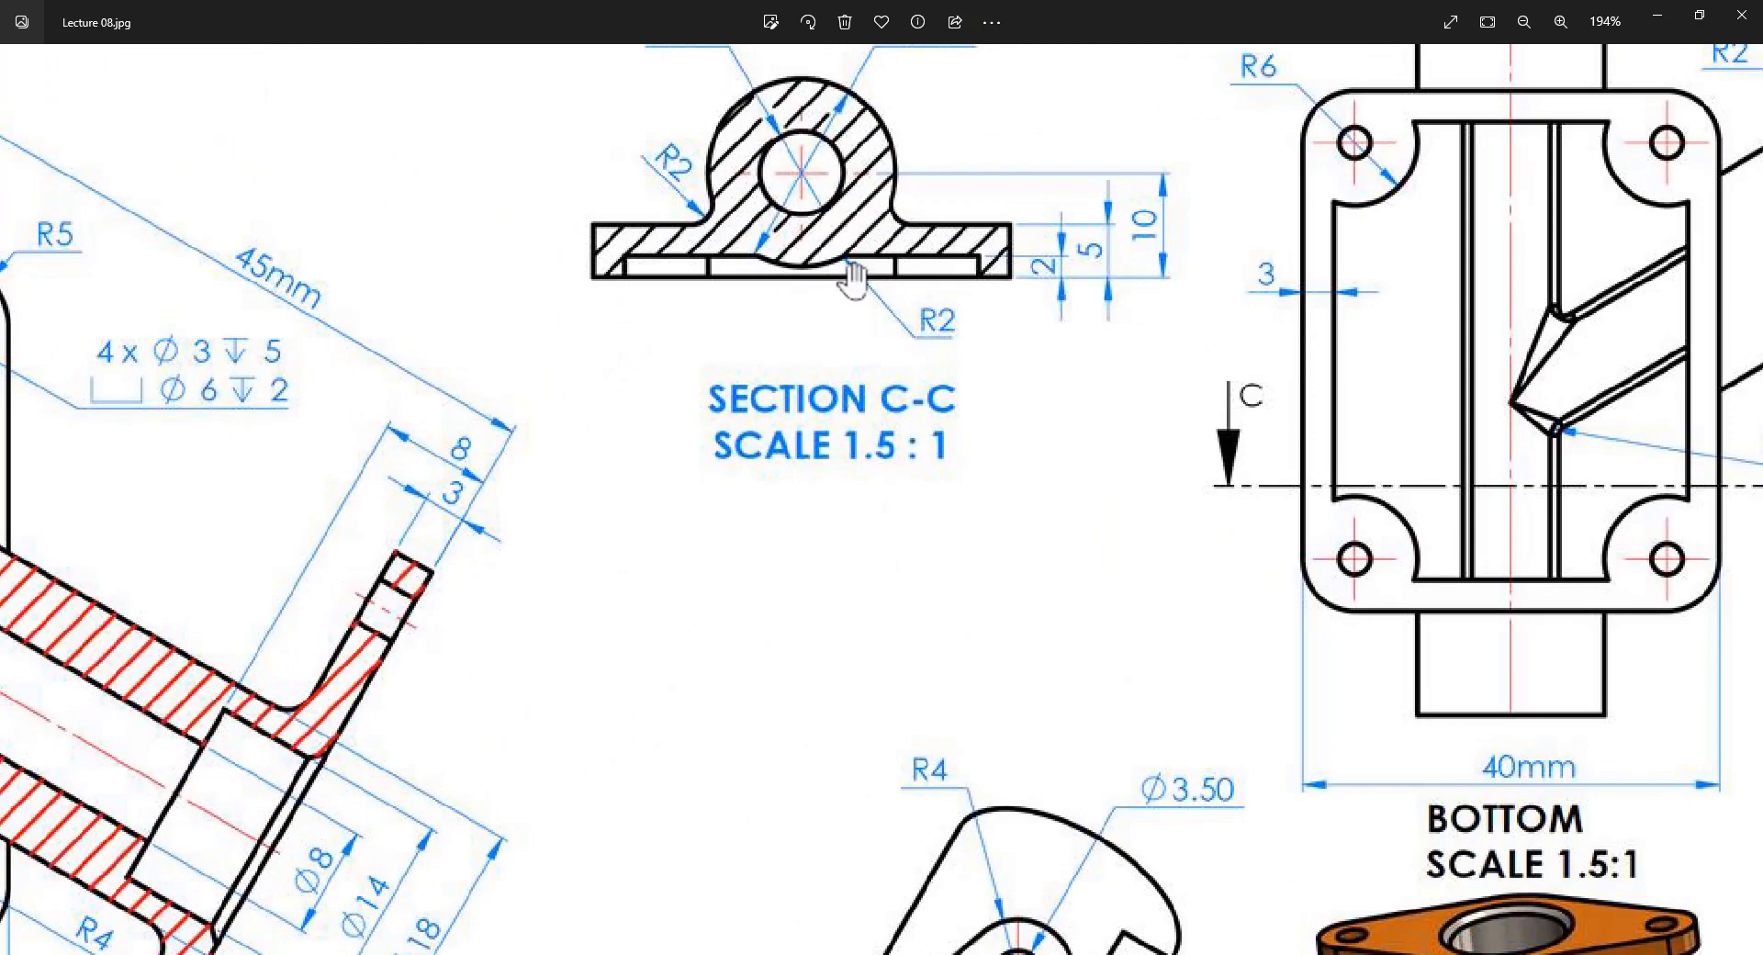
pyautogui.scroll(-4, 854, 316)
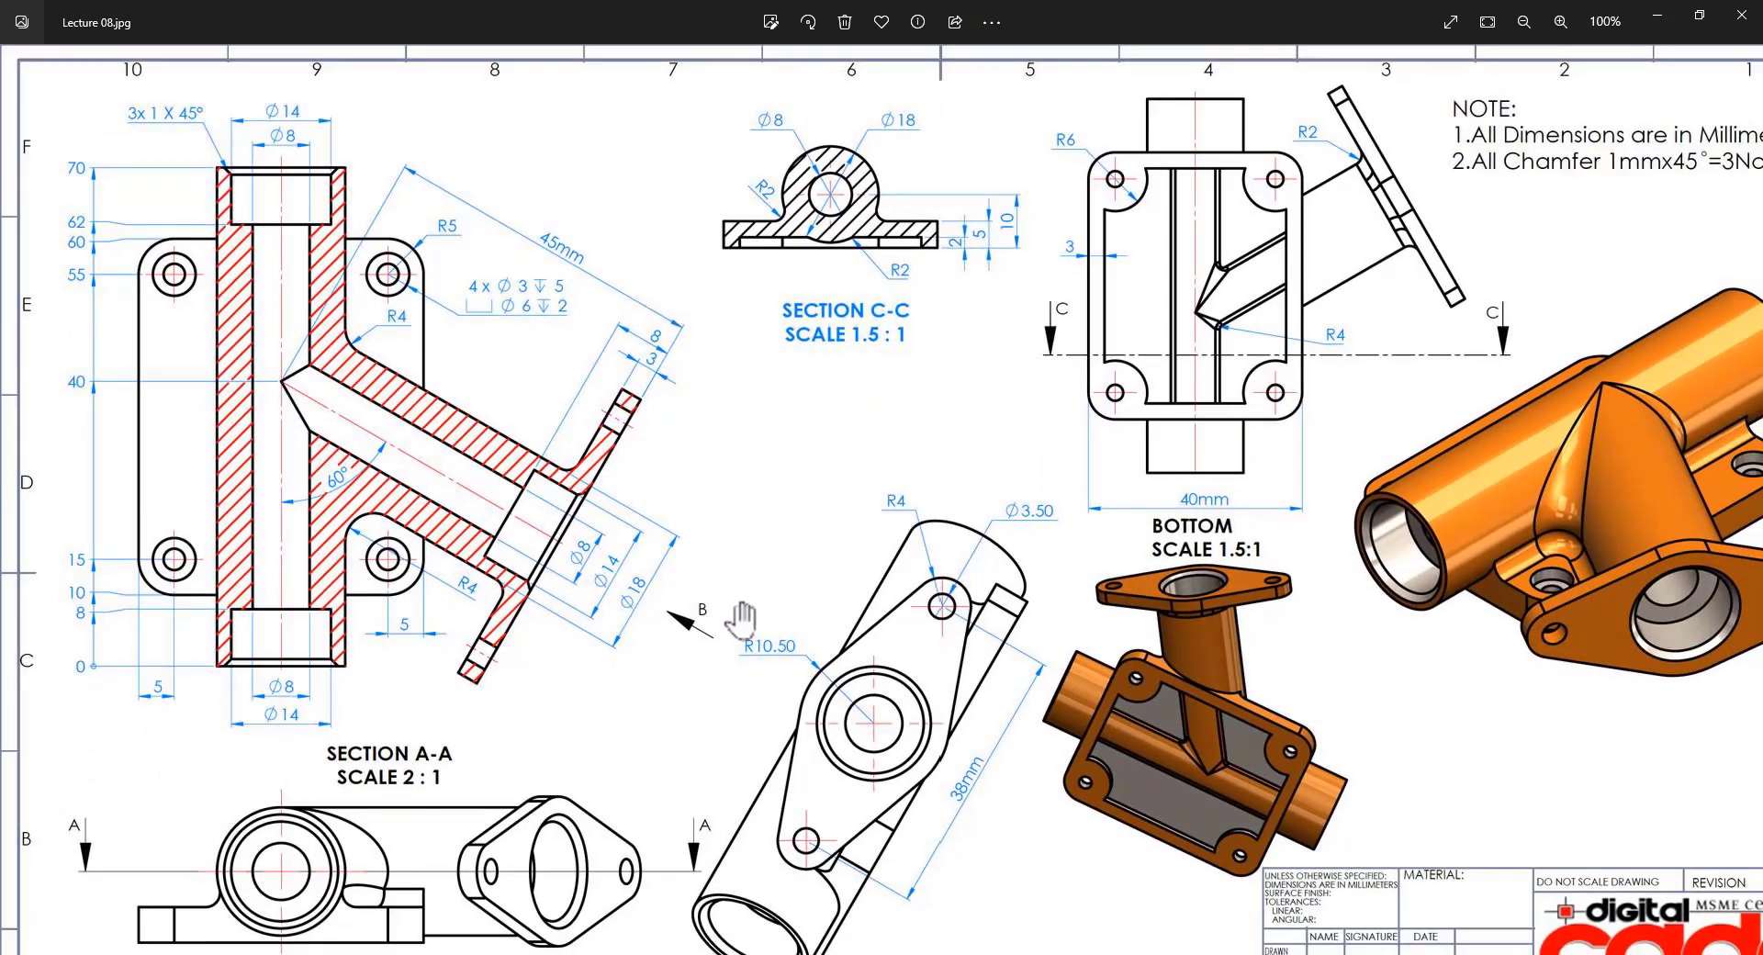
pyautogui.moveTo(546, 647)
pyautogui.mouseDown()
pyautogui.moveTo(566, 586)
pyautogui.moveTo(571, 610)
pyautogui.mouseUp()
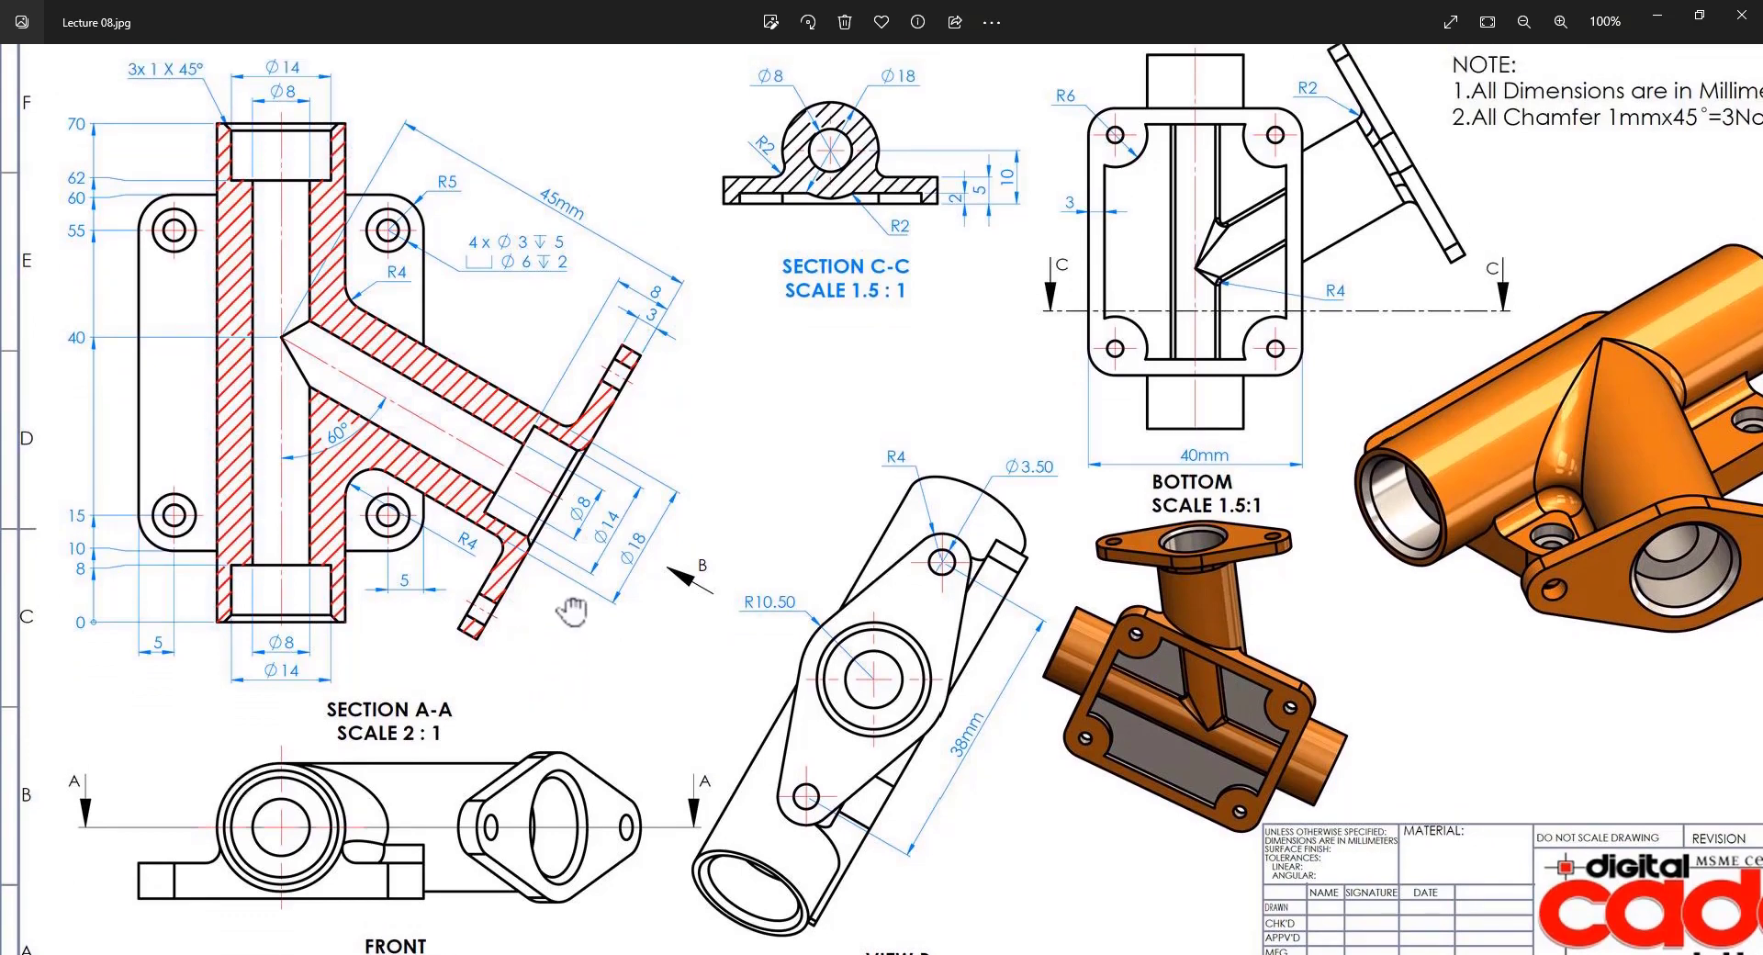
pyautogui.scroll(-1, 620, 578)
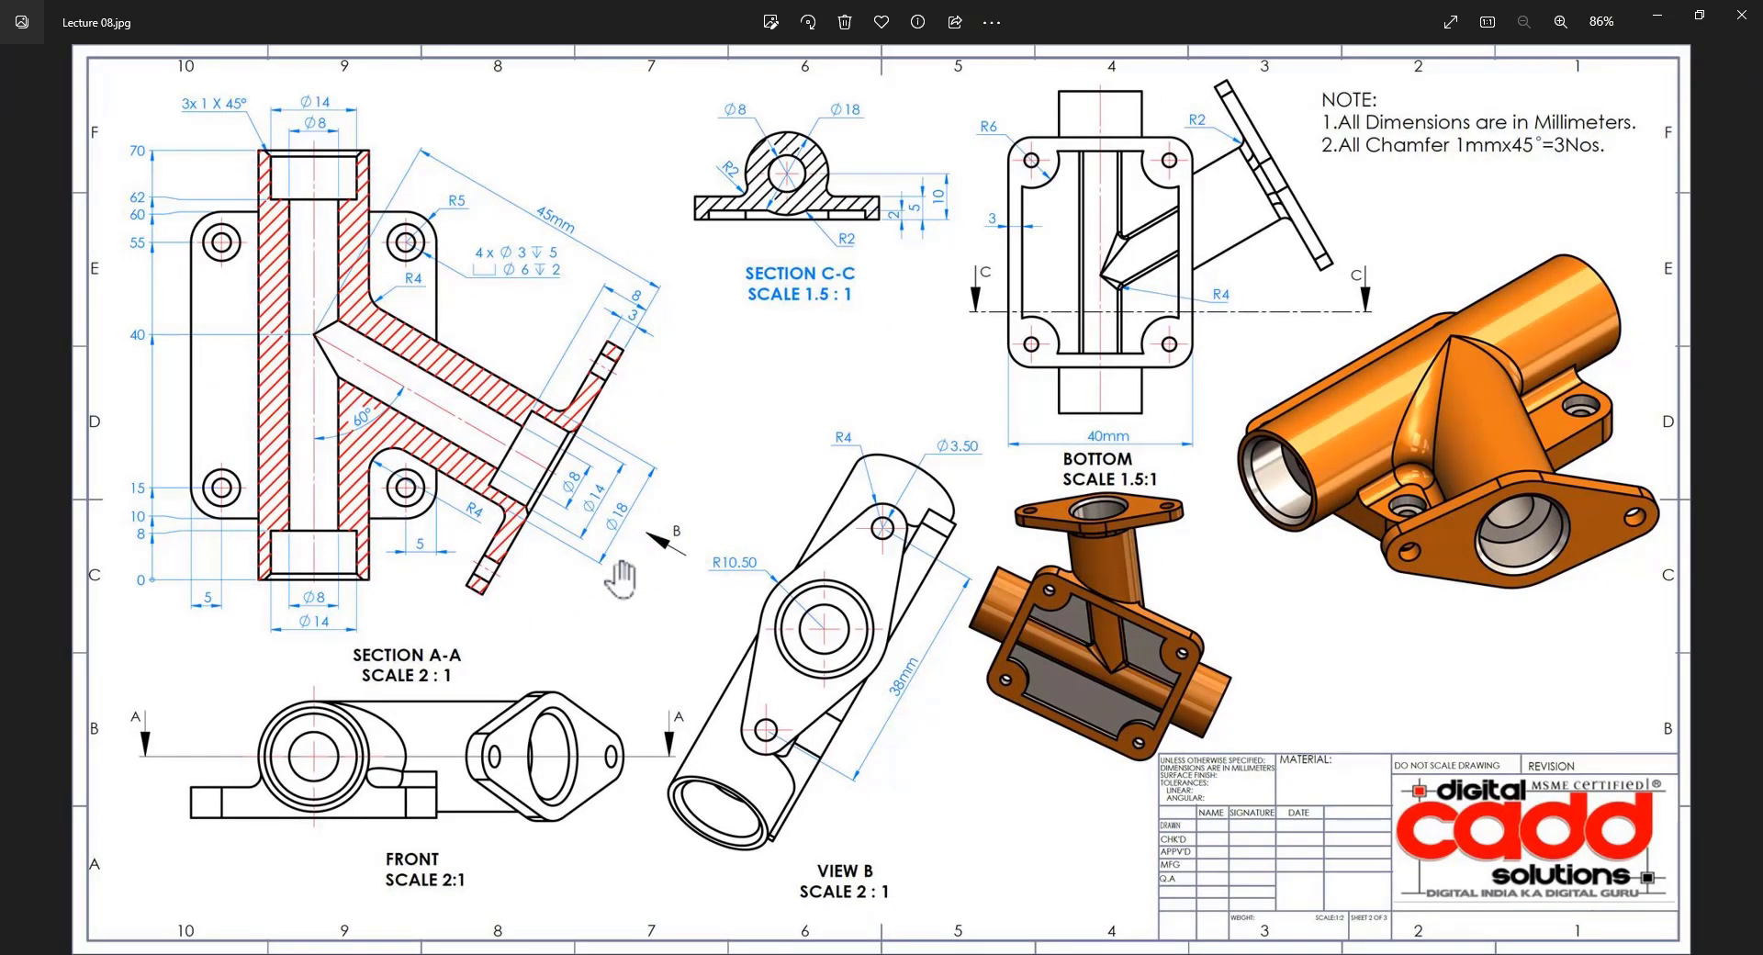
# Step: Switch back to Creo Parametric, turn off the display of all datum features, and hide Sketch 1
pyautogui.click(512, 954)
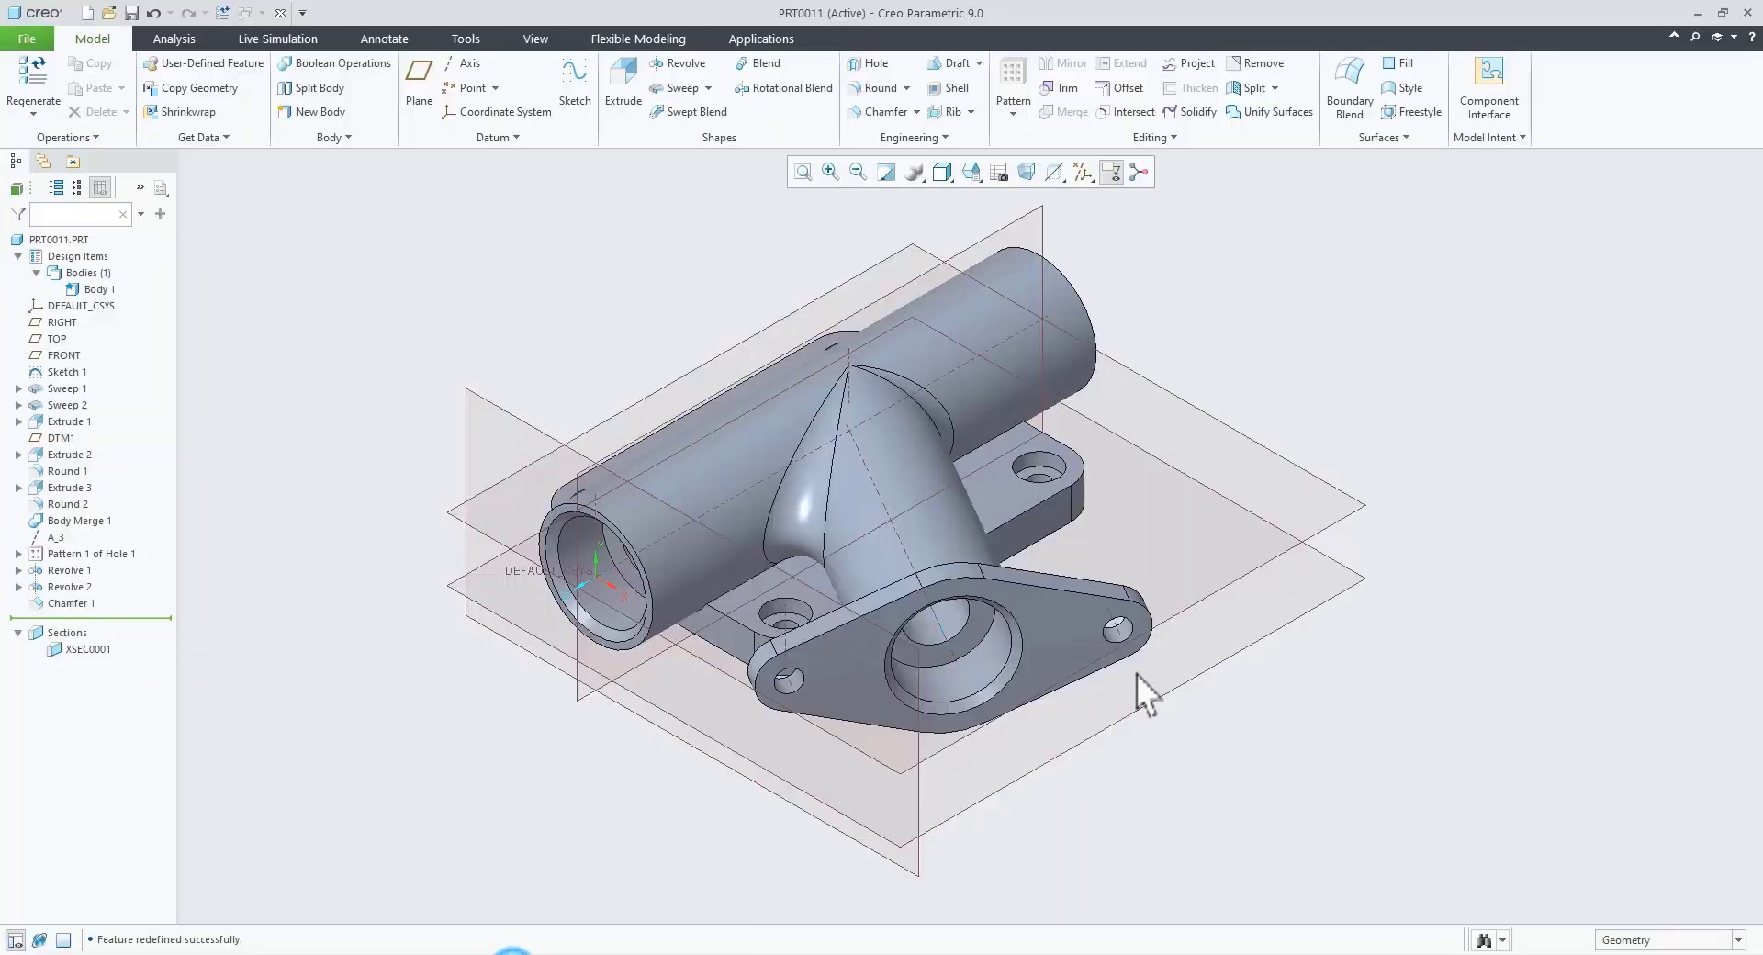
pyautogui.click(1082, 172)
pyautogui.click(1086, 197)
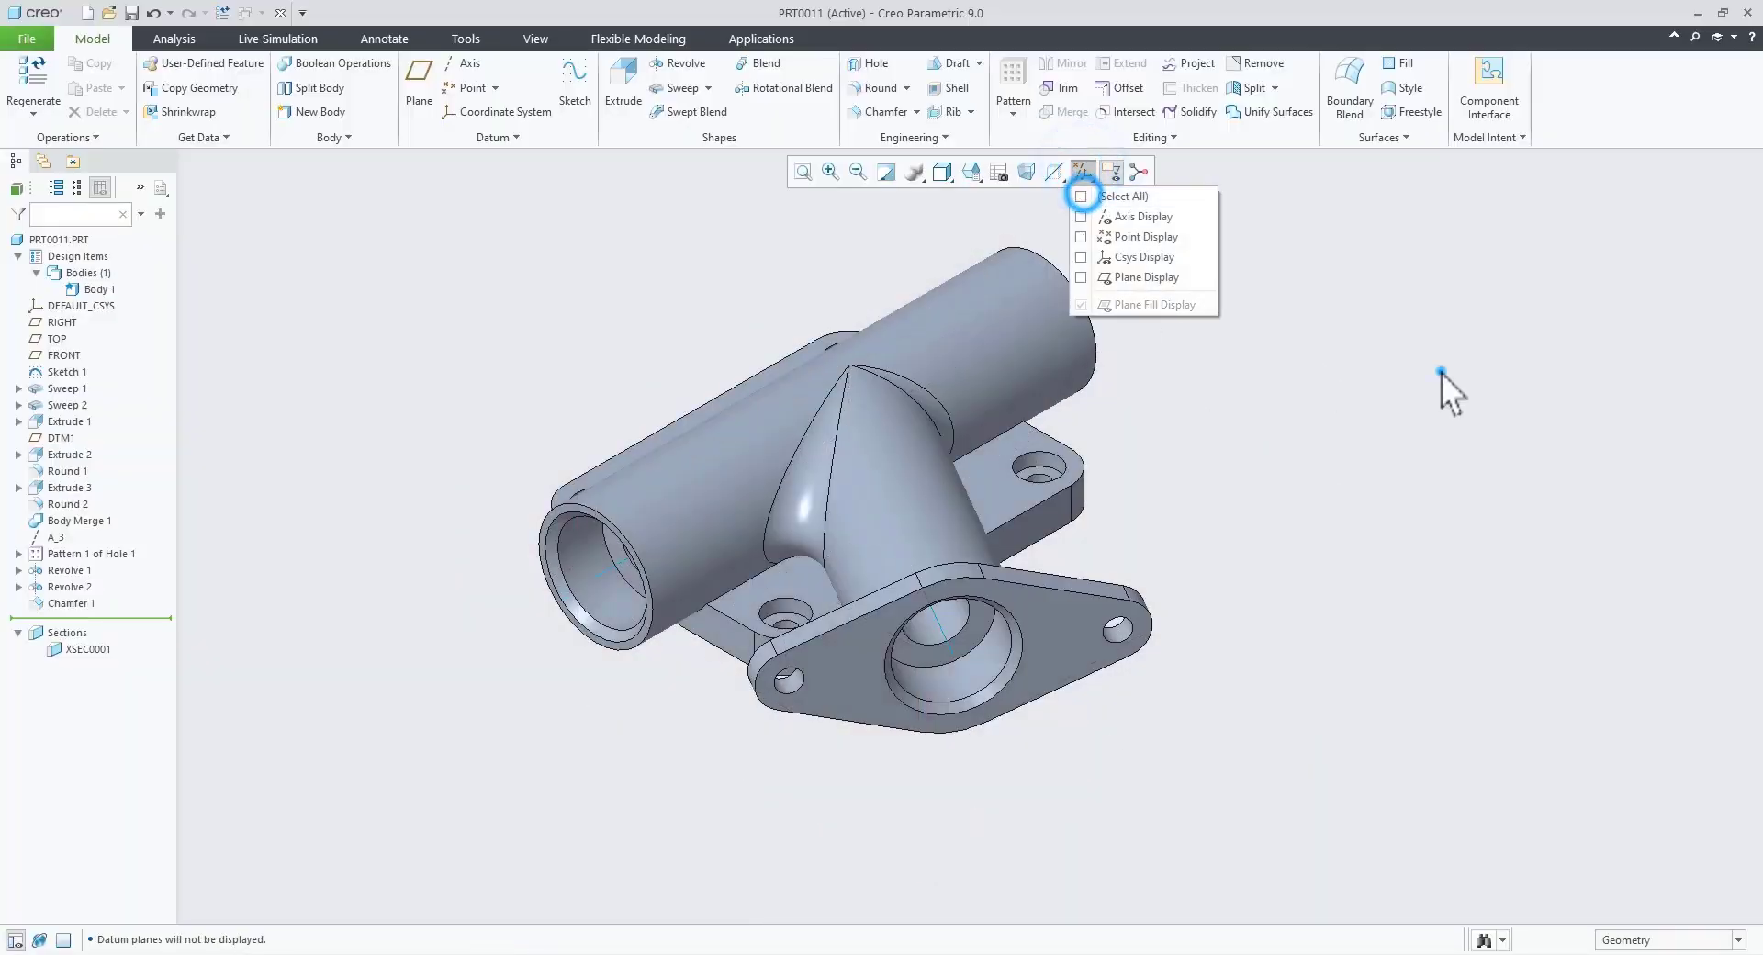
pyautogui.click(1439, 372)
pyautogui.scroll(2, 1128, 511)
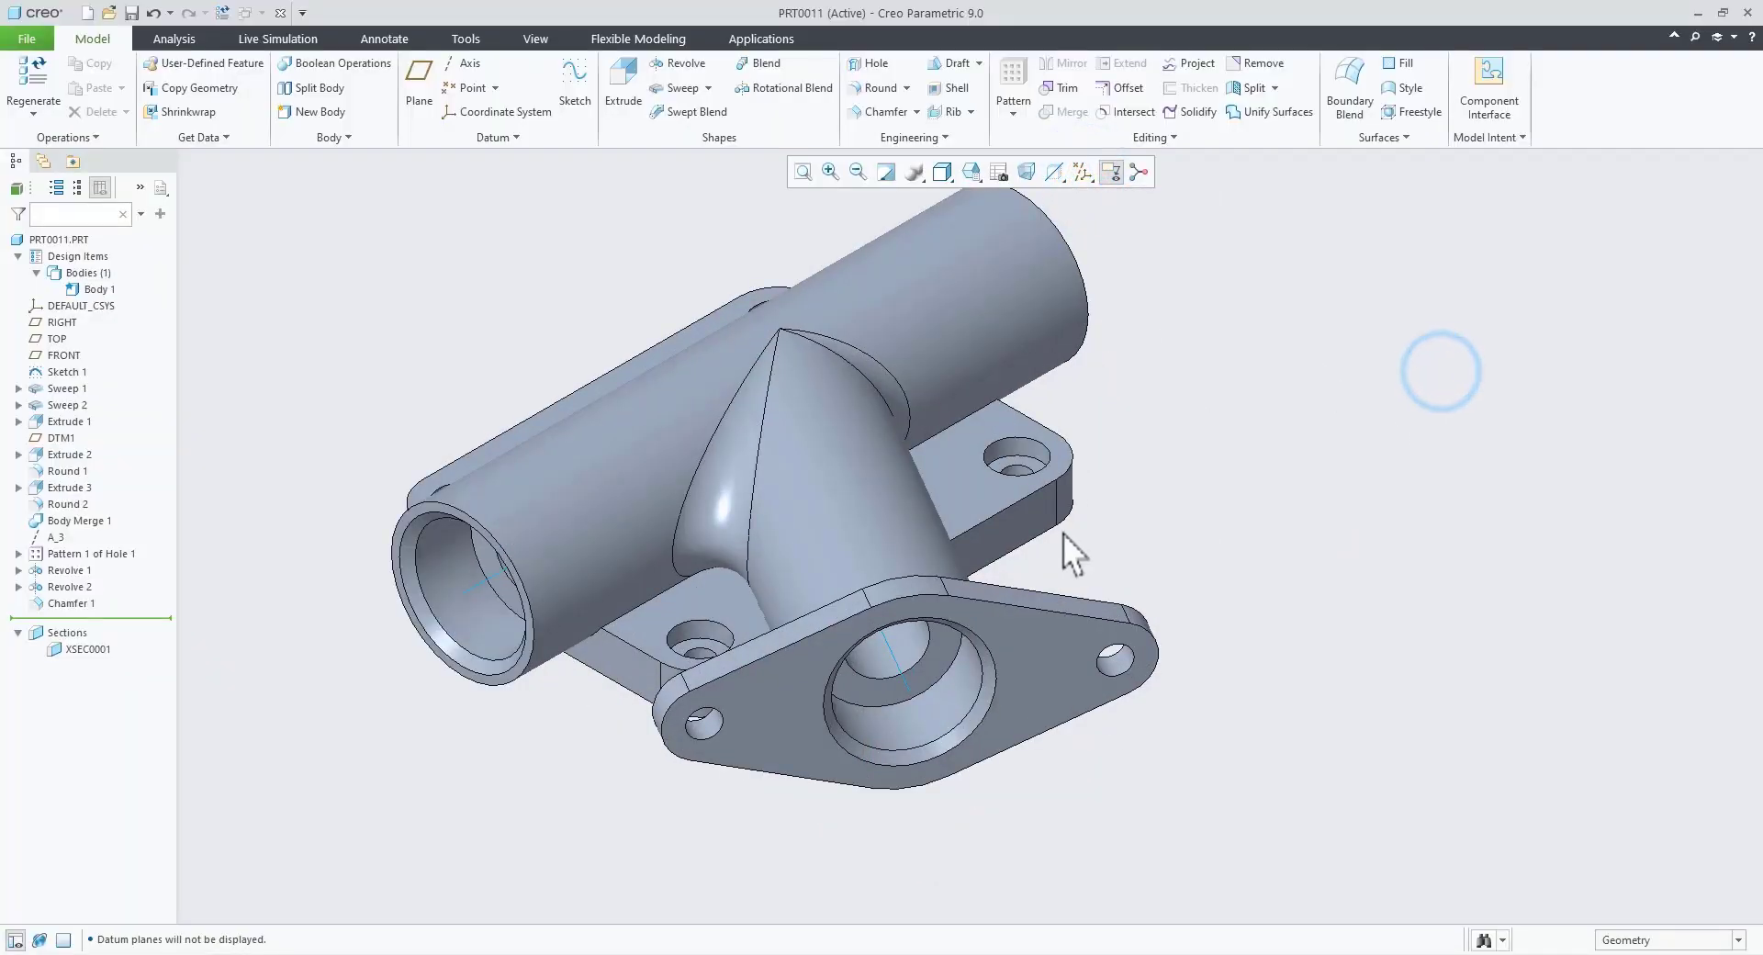
pyautogui.click(68, 372)
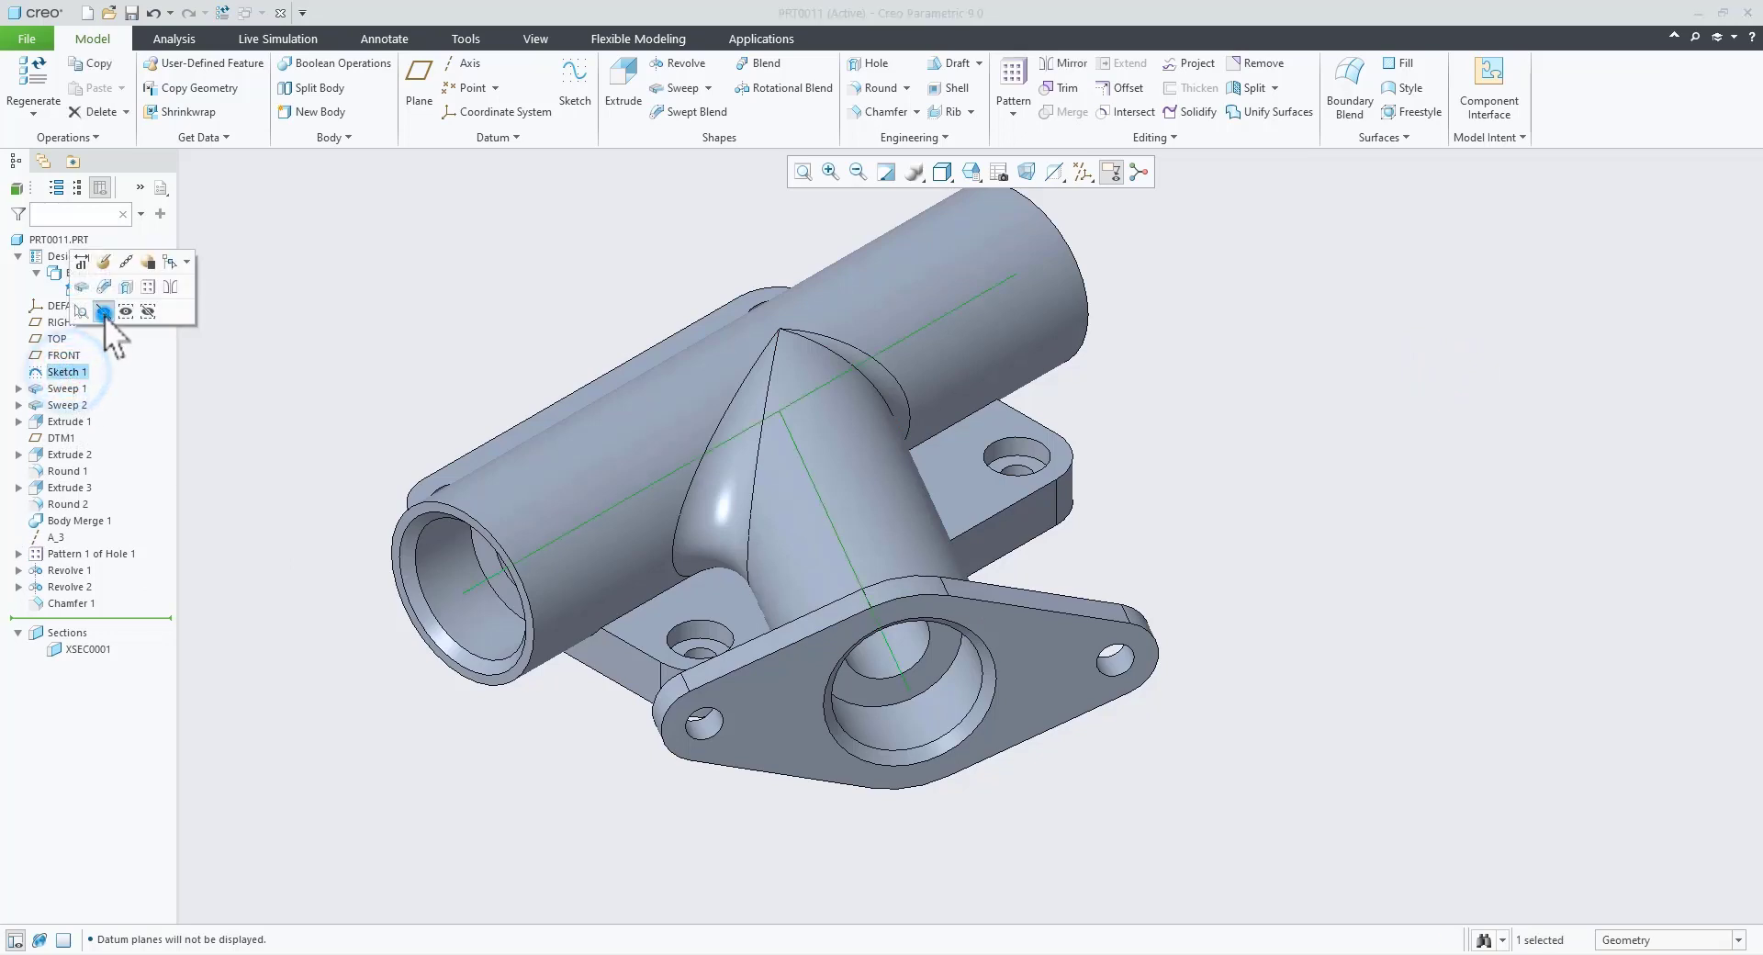
pyautogui.click(103, 315)
pyautogui.click(320, 332)
pyautogui.scroll(3, 625, 494)
pyautogui.scroll(-2, 588, 477)
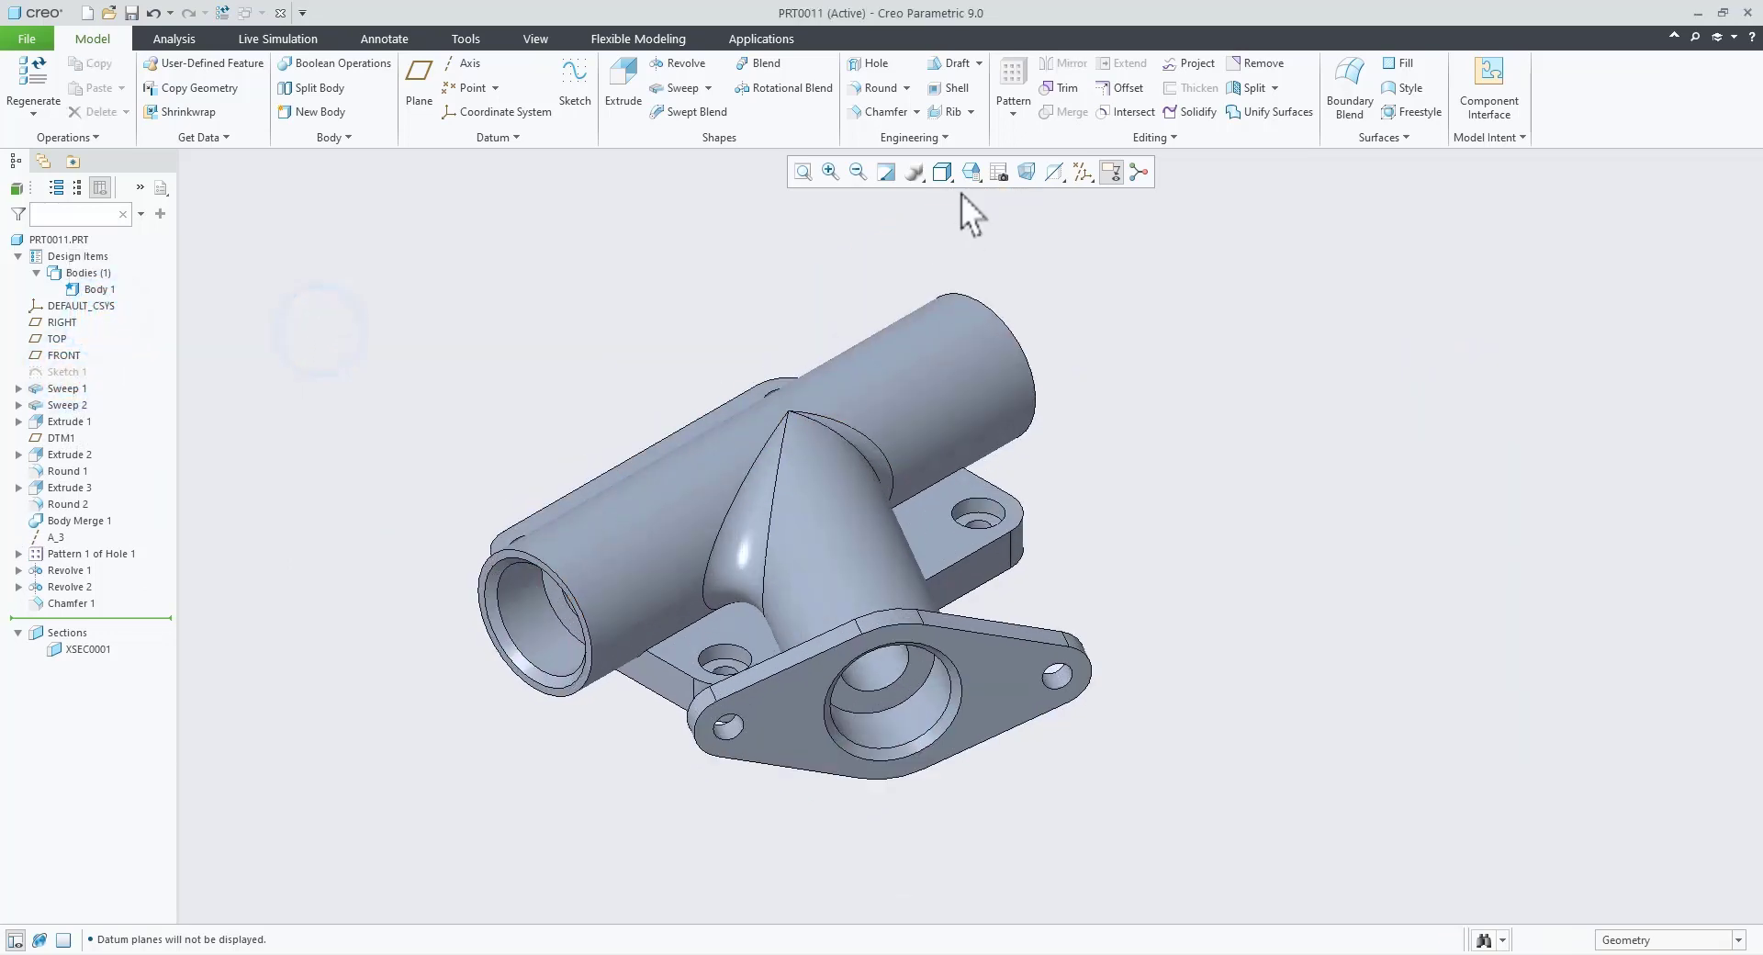
# Step: Start a round with a radius of 2 and select the two edges where the branch meets the base recess floor
pyautogui.click(873, 89)
pyautogui.moveTo(654, 740); pyautogui.dragTo(656, 794, button='middle')
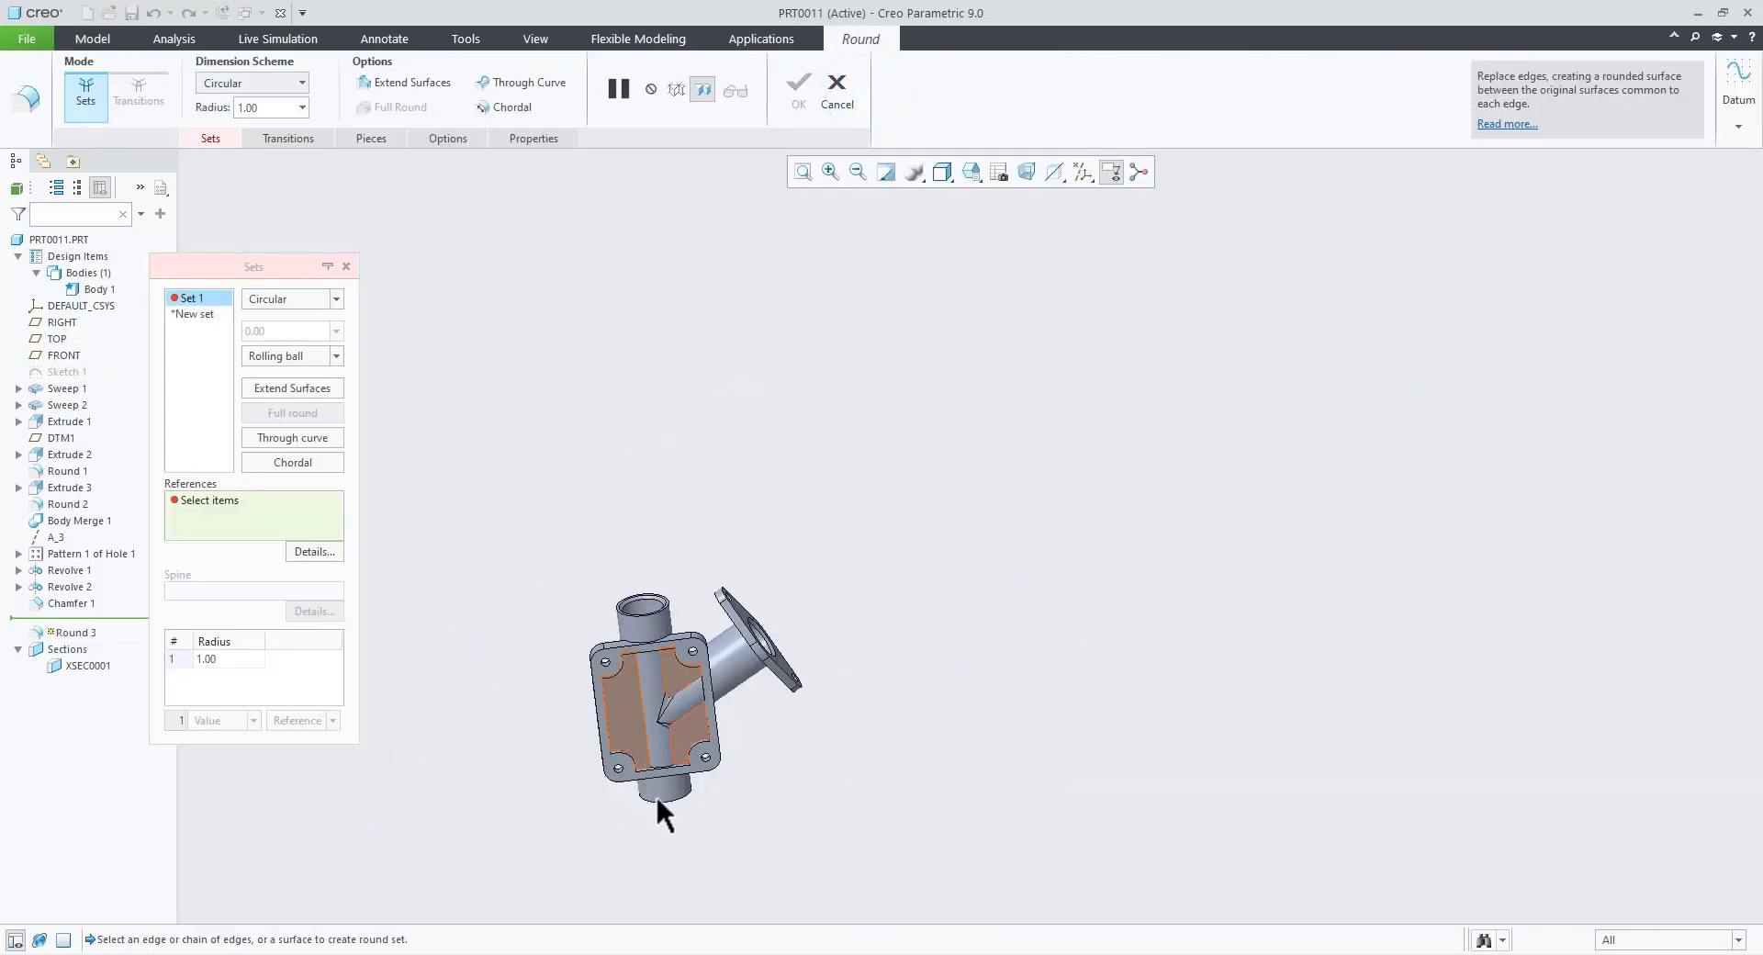
pyautogui.scroll(-8, 649, 567)
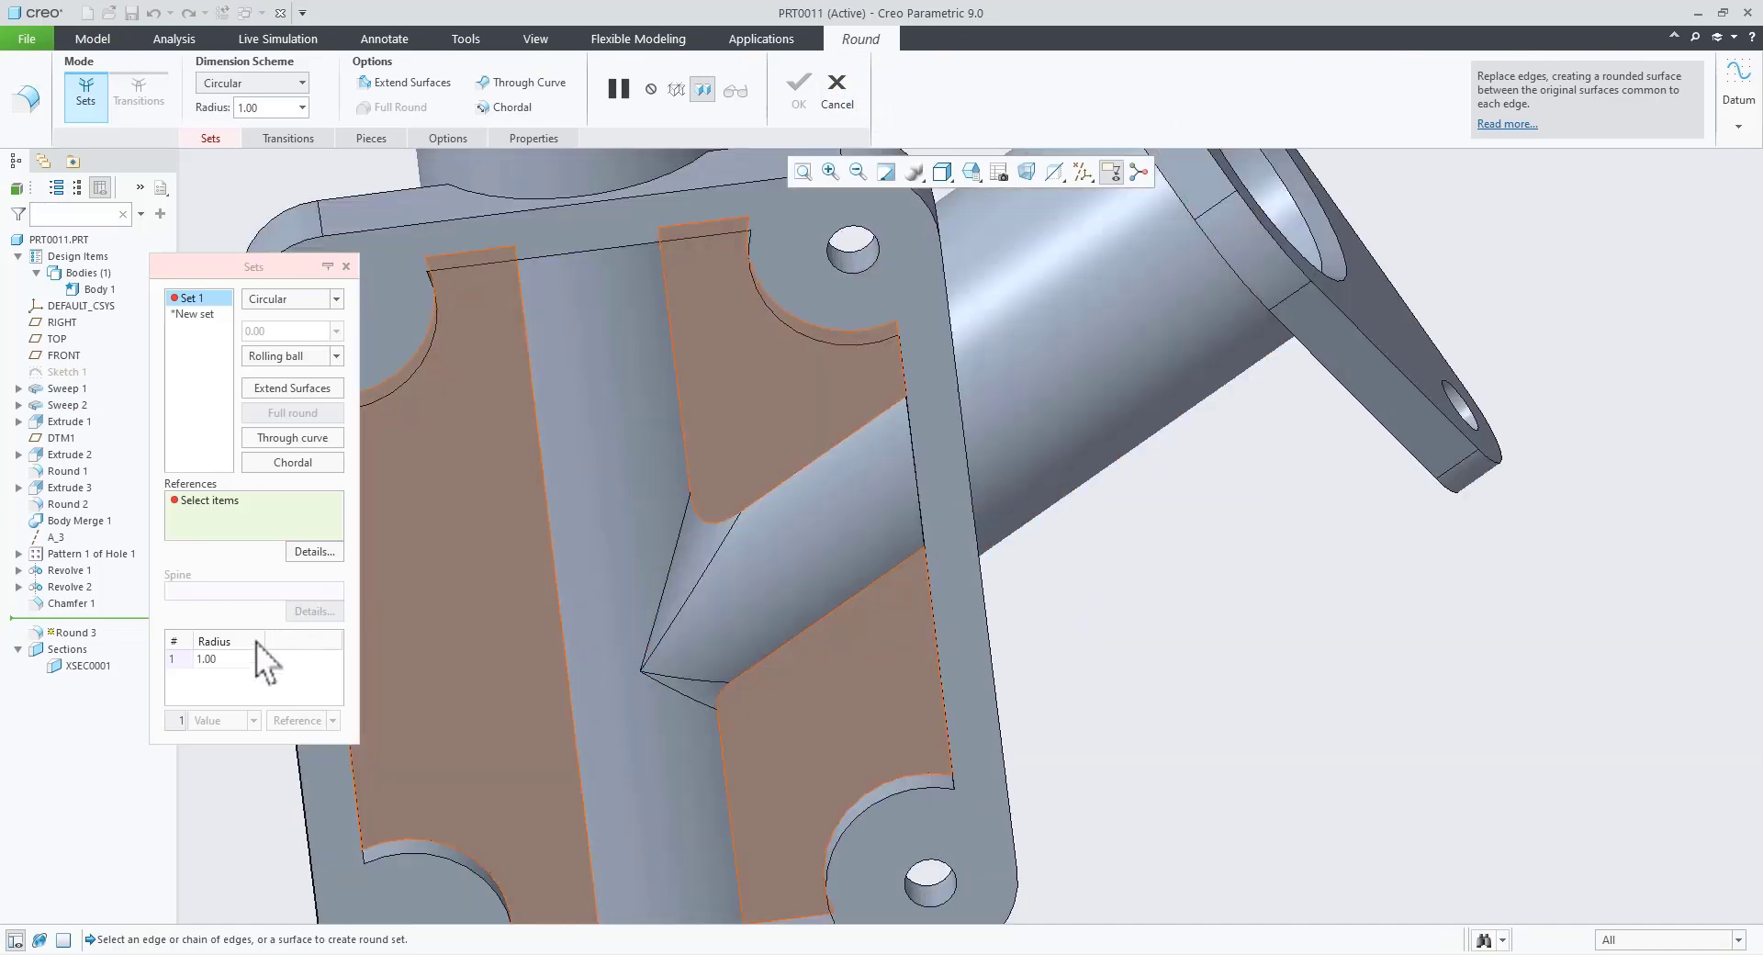
pyautogui.click(240, 655)
pyautogui.press('Return')
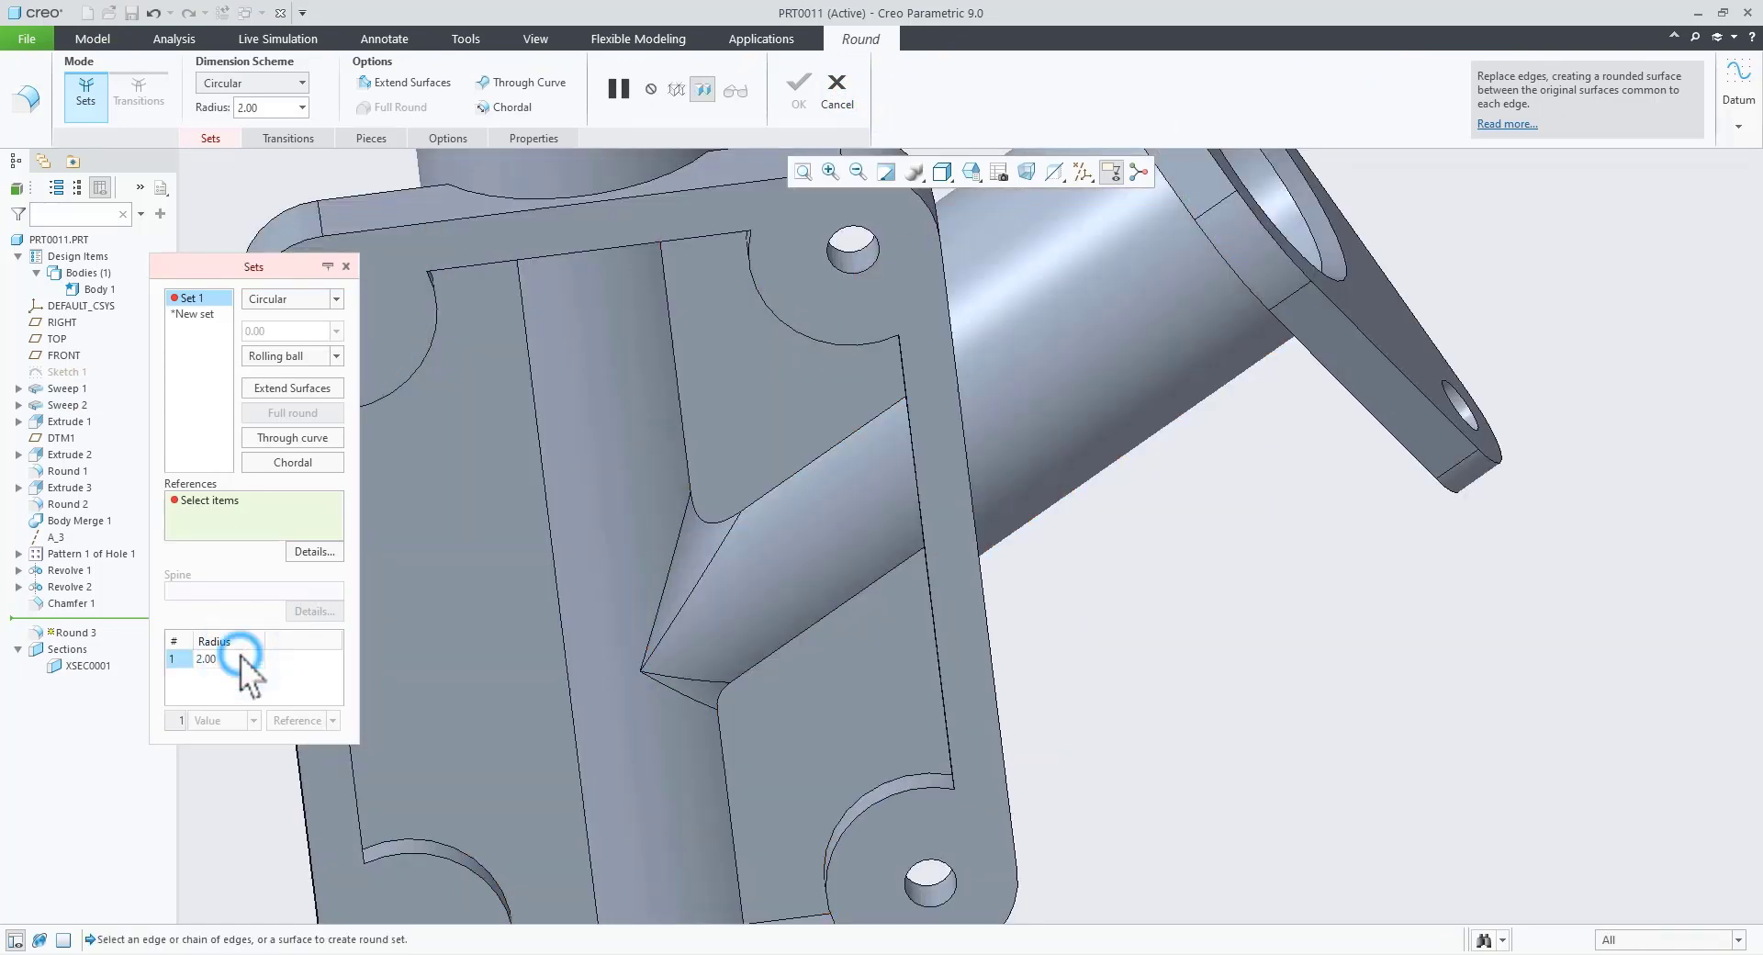
pyautogui.click(762, 492)
pyautogui.keyDown('ctrl'); pyautogui.click(824, 609); pyautogui.keyUp('ctrl')
# Step: Add to the round both recess corner edges of the screw boss beside the branch
pyautogui.scroll(4, 858, 763)
pyautogui.scroll(-4, 976, 747)
pyautogui.moveTo(856, 749); pyautogui.dragTo(974, 698, button='middle')
pyautogui.keyDown('ctrl'); pyautogui.click(999, 613); pyautogui.keyUp('ctrl')
pyautogui.keyDown('ctrl'); pyautogui.click(838, 782); pyautogui.keyUp('ctrl')
# Step: Add to the round the recess corner edges of the screw bosses on the side of the main pipe opposite the branch
pyautogui.scroll(4, 826, 786)
pyautogui.moveTo(816, 803); pyautogui.dragTo(713, 815, button='middle')
pyautogui.scroll(-4, 713, 816)
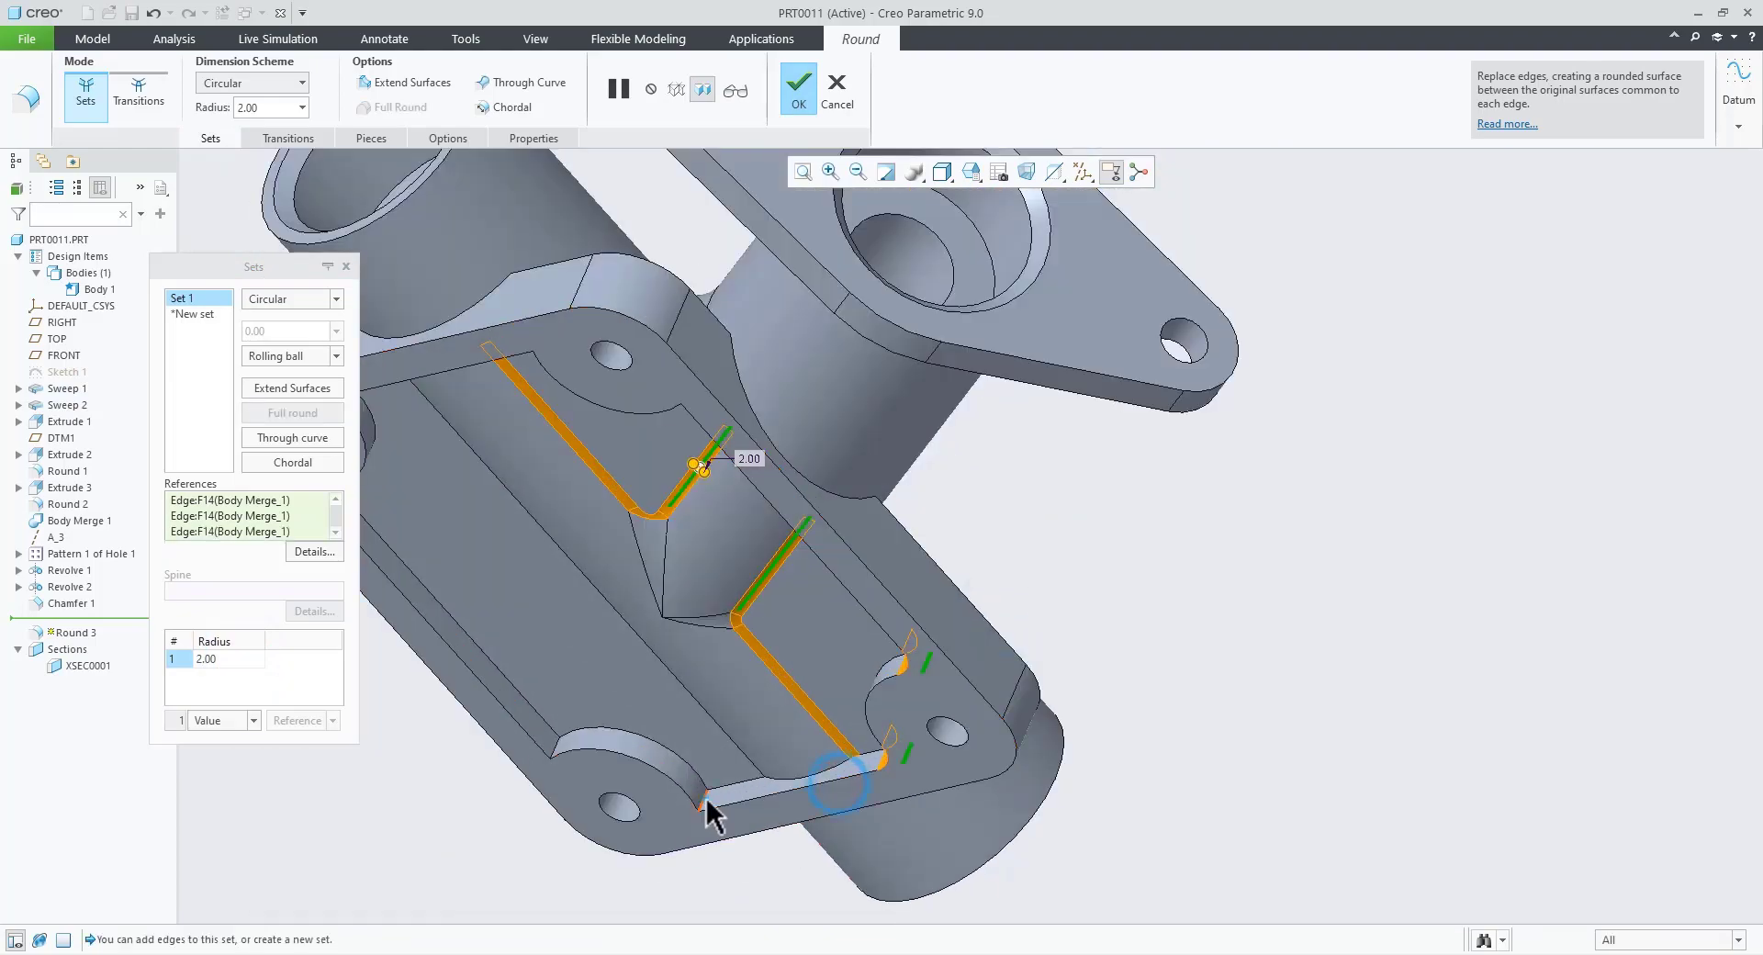
pyautogui.scroll(4, 603, 769)
pyautogui.scroll(-4, 563, 677)
pyautogui.moveTo(563, 677); pyautogui.dragTo(528, 560, button='middle')
pyautogui.keyDown('ctrl'); pyautogui.click(440, 457); pyautogui.keyUp('ctrl')
pyautogui.keyDown('ctrl'); pyautogui.click(424, 653); pyautogui.keyUp('ctrl')
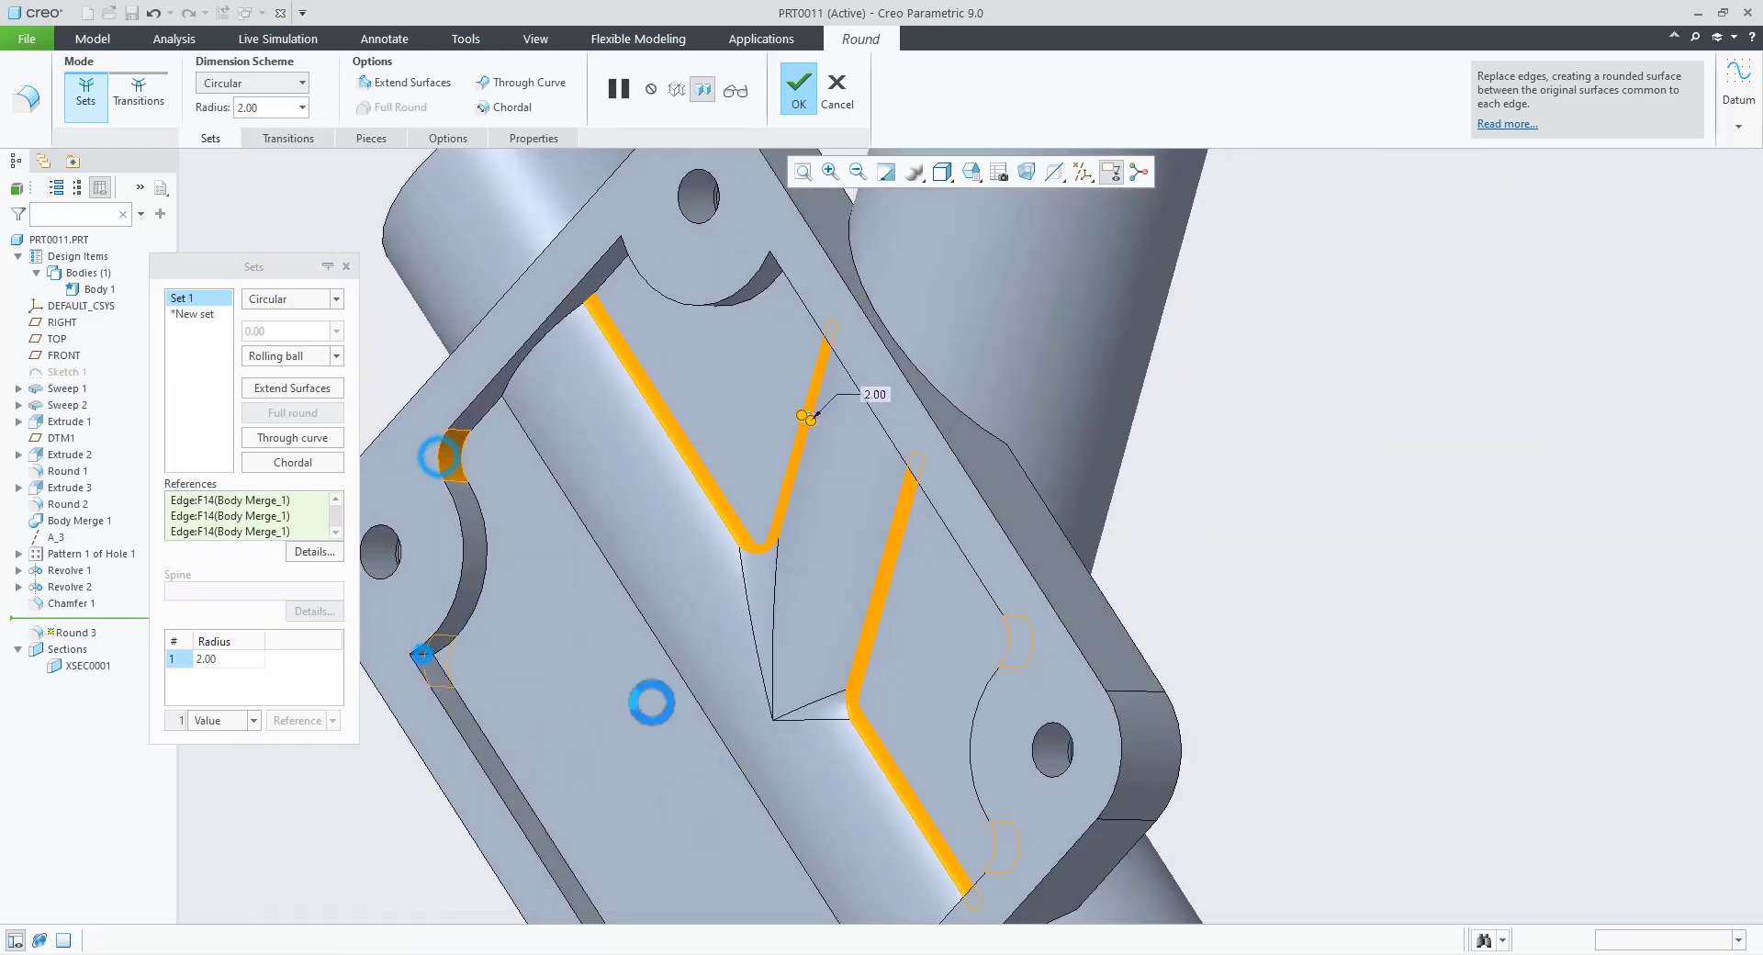
# Step: Add to the round the recess floor edge along the main pipe opposite the branch and complete the feature
pyautogui.scroll(4, 649, 700)
pyautogui.moveTo(650, 701); pyautogui.dragTo(651, 469, button='middle')
pyautogui.scroll(-3, 593, 437)
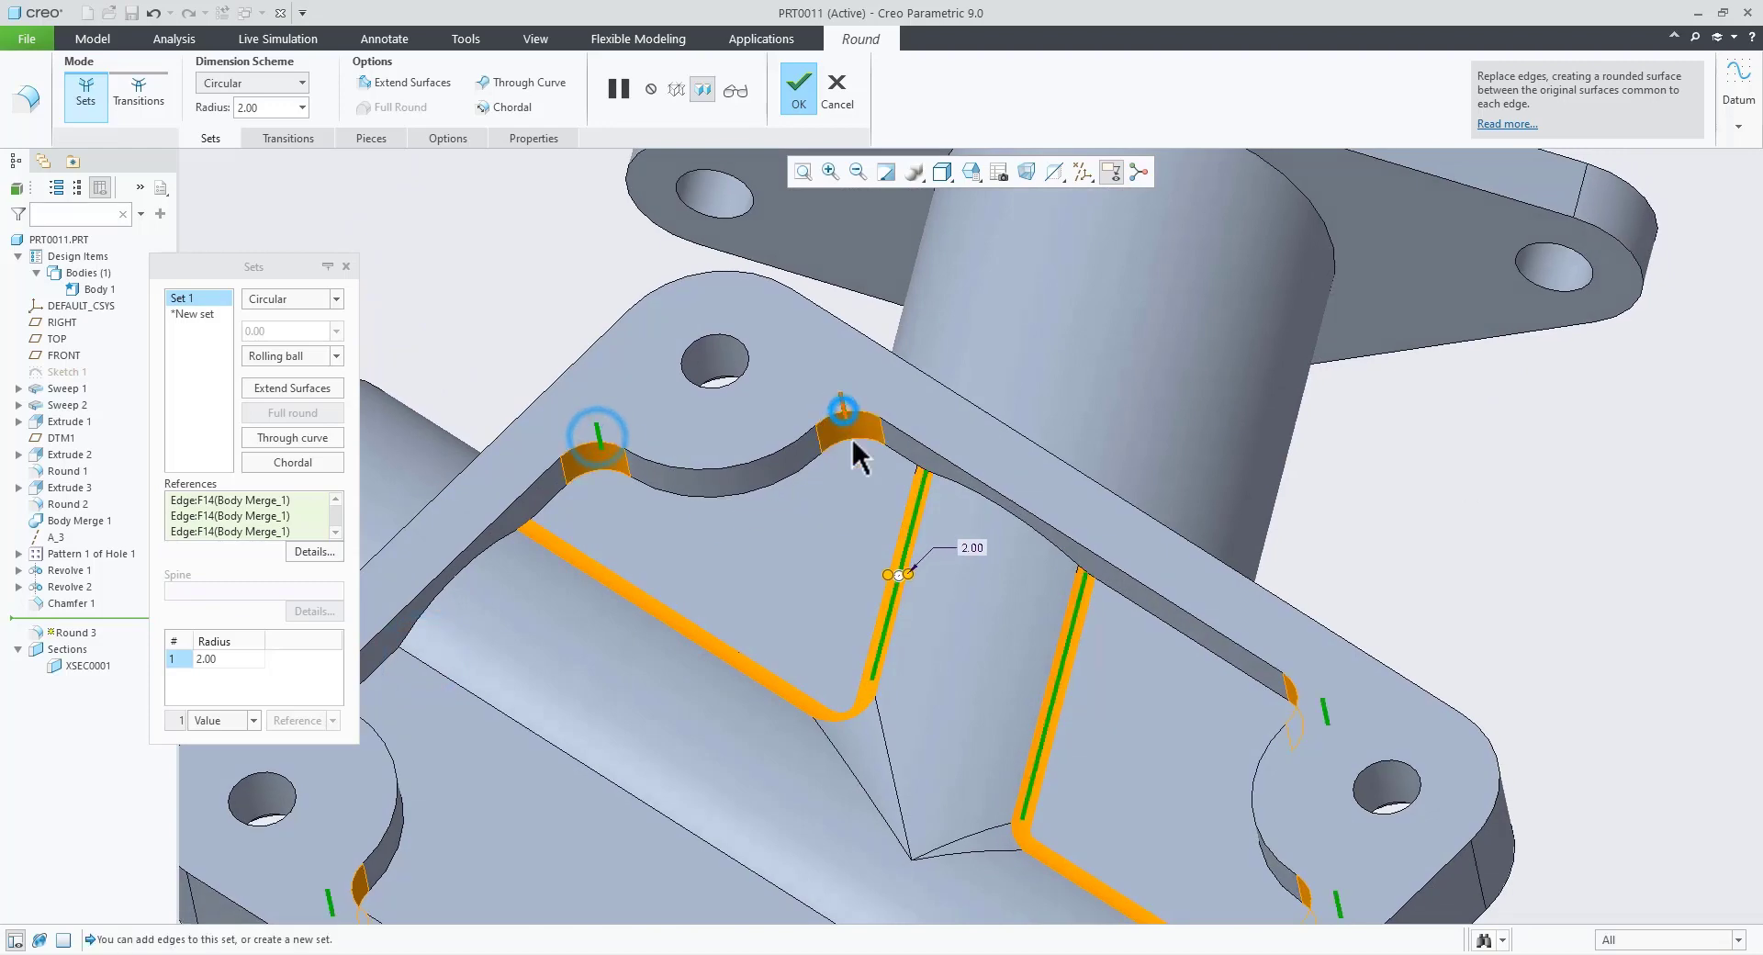
pyautogui.scroll(4, 851, 437)
pyautogui.moveTo(854, 459); pyautogui.dragTo(929, 689, button='middle')
pyautogui.keyDown('ctrl'); pyautogui.click(874, 778); pyautogui.keyUp('ctrl')
pyautogui.moveTo(876, 787); pyautogui.dragTo(955, 670, button='middle')
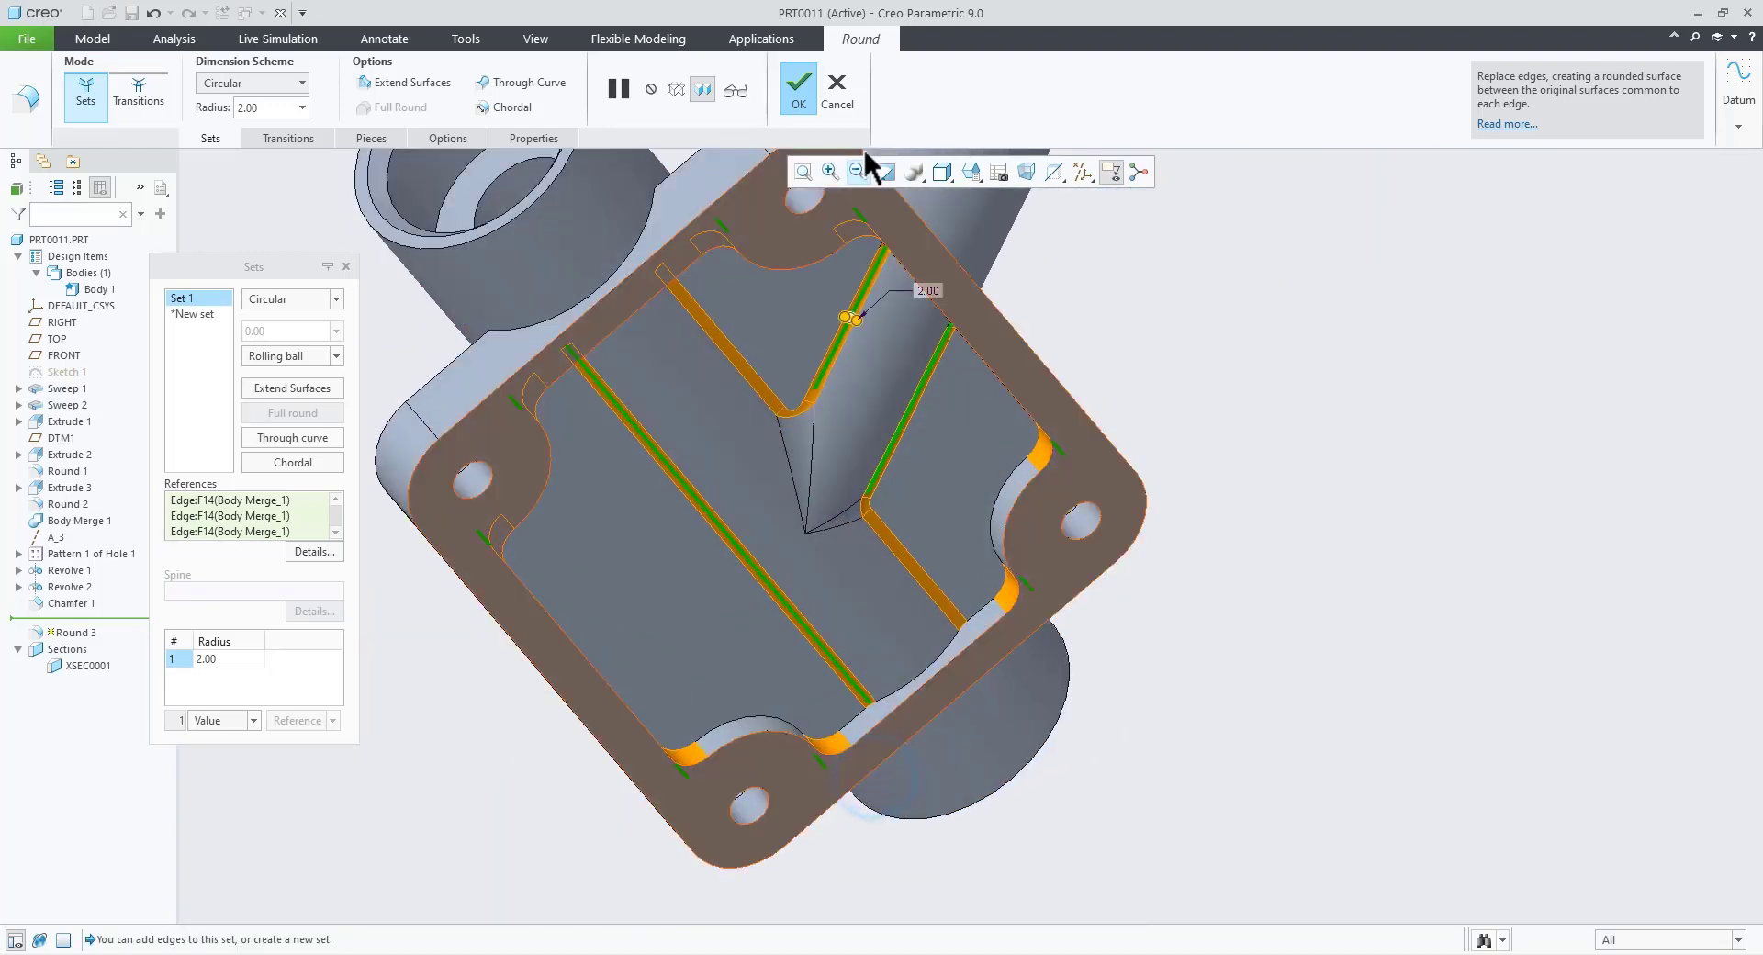
pyautogui.click(795, 94)
pyautogui.click(1242, 403)
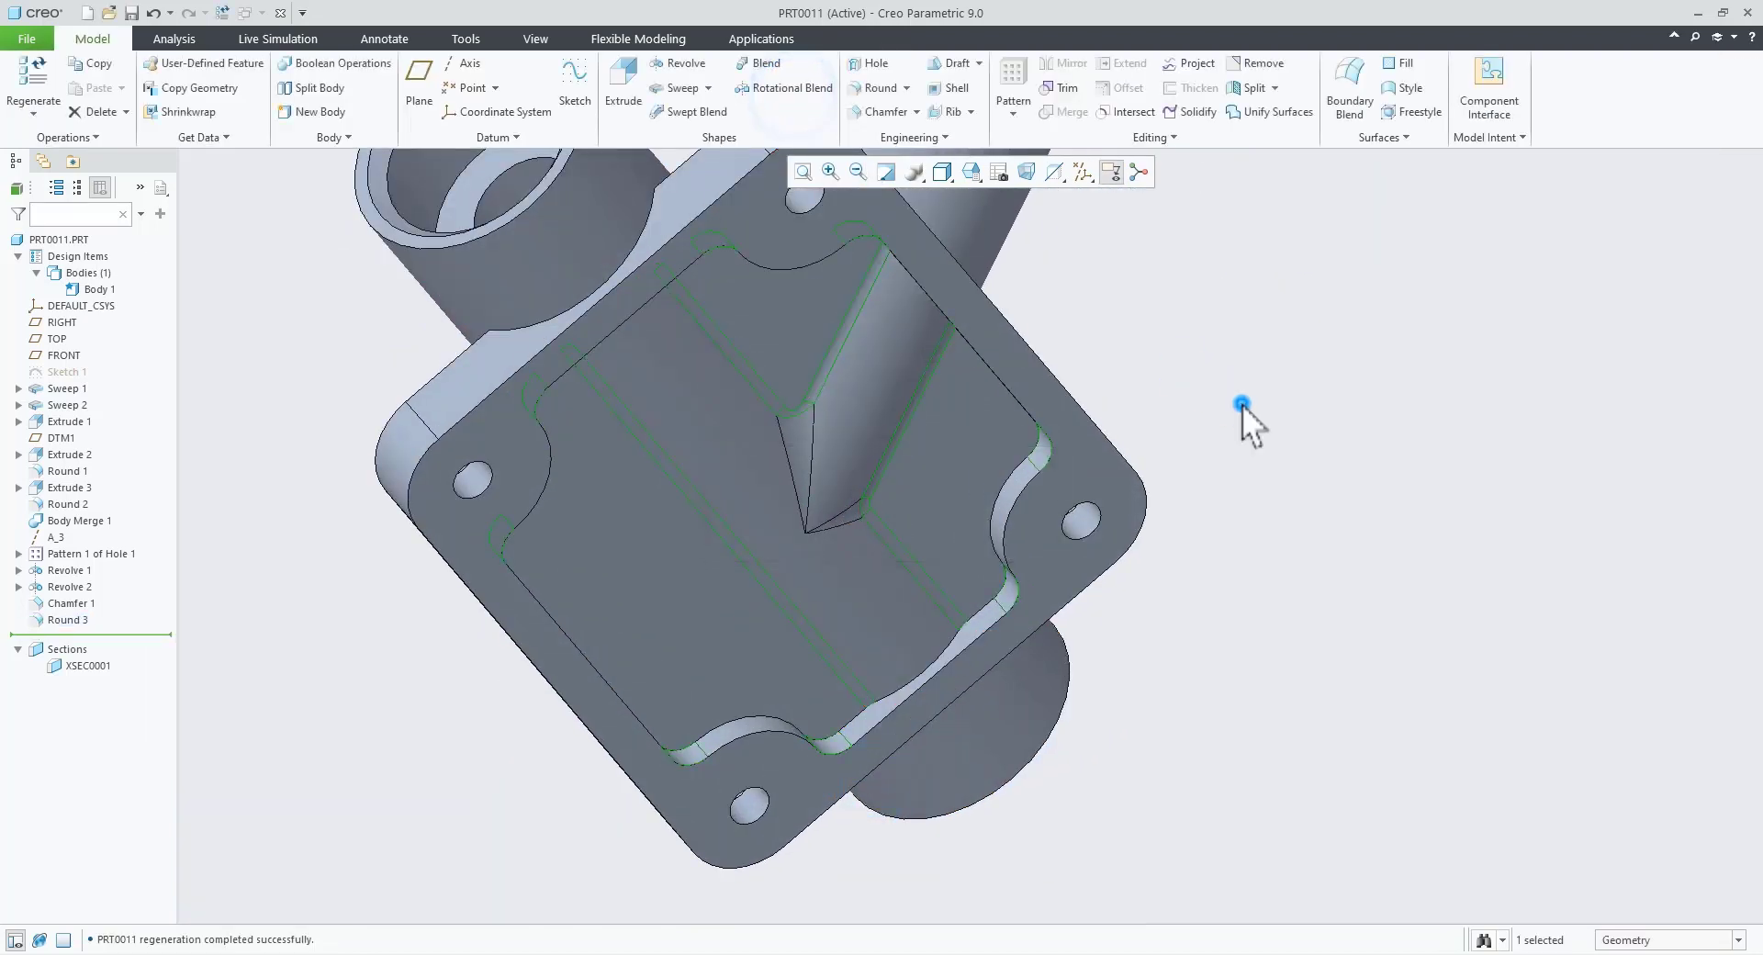
# Step: Round the edge loops around the base recess with a radius of 0.5
pyautogui.scroll(3, 1205, 601)
pyautogui.scroll(-2, 1137, 597)
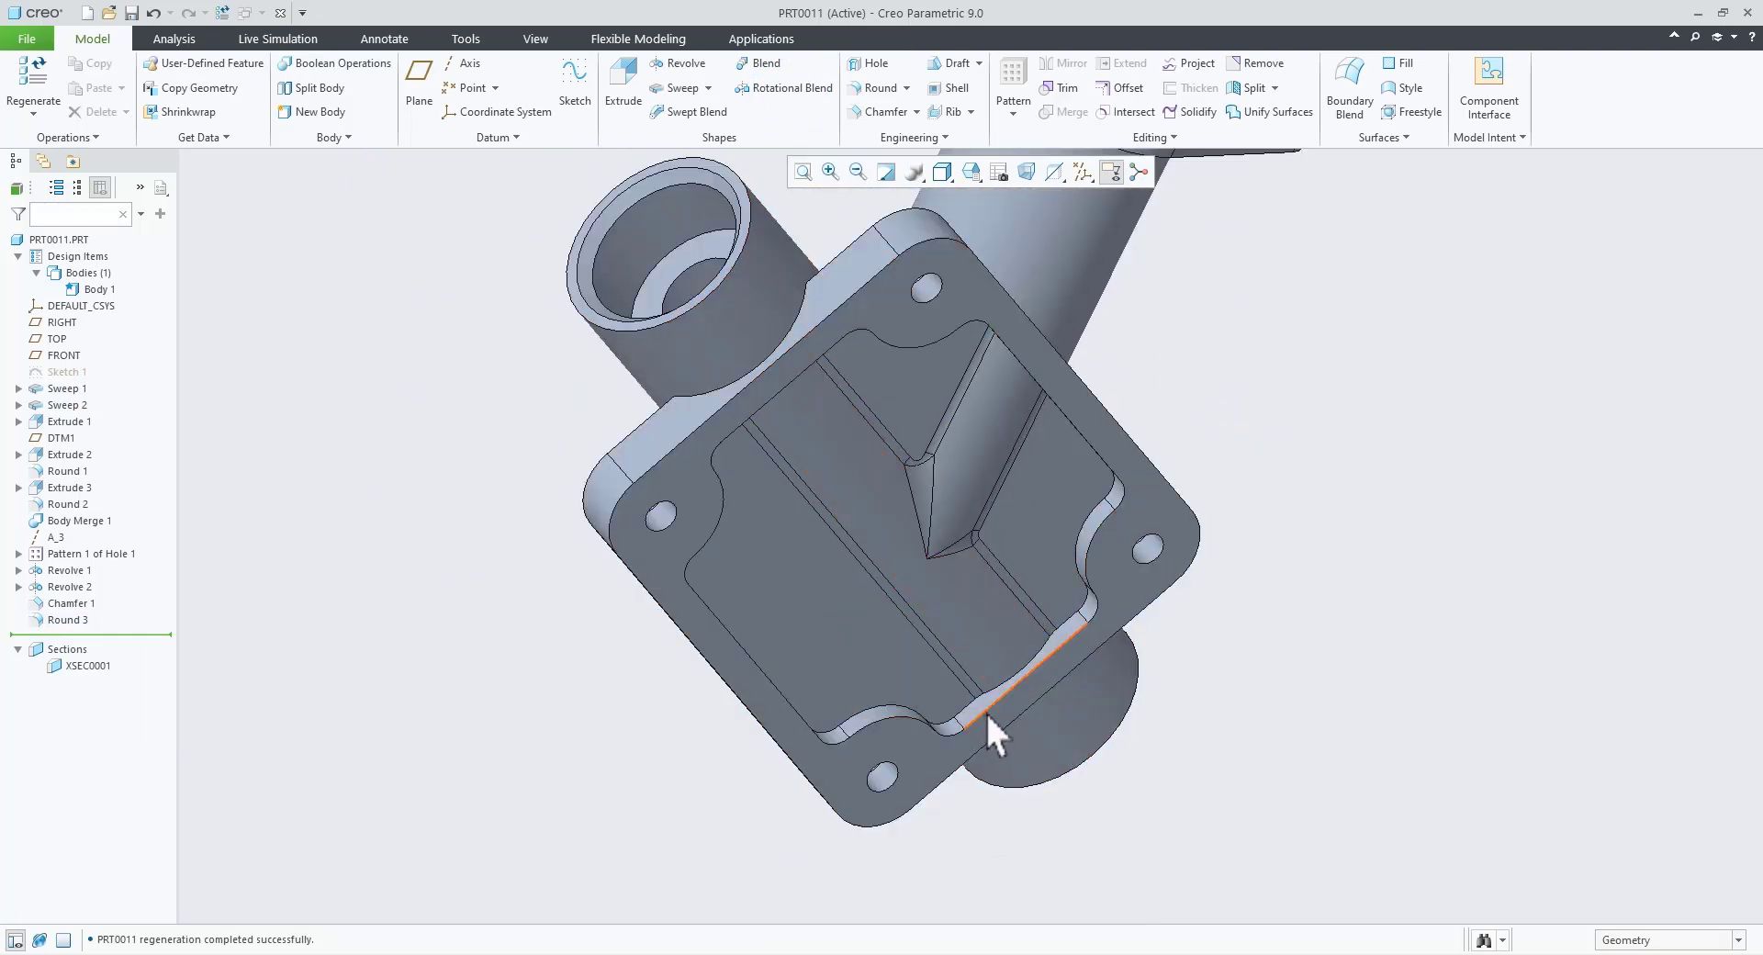
pyautogui.click(985, 710)
pyautogui.click(1084, 633)
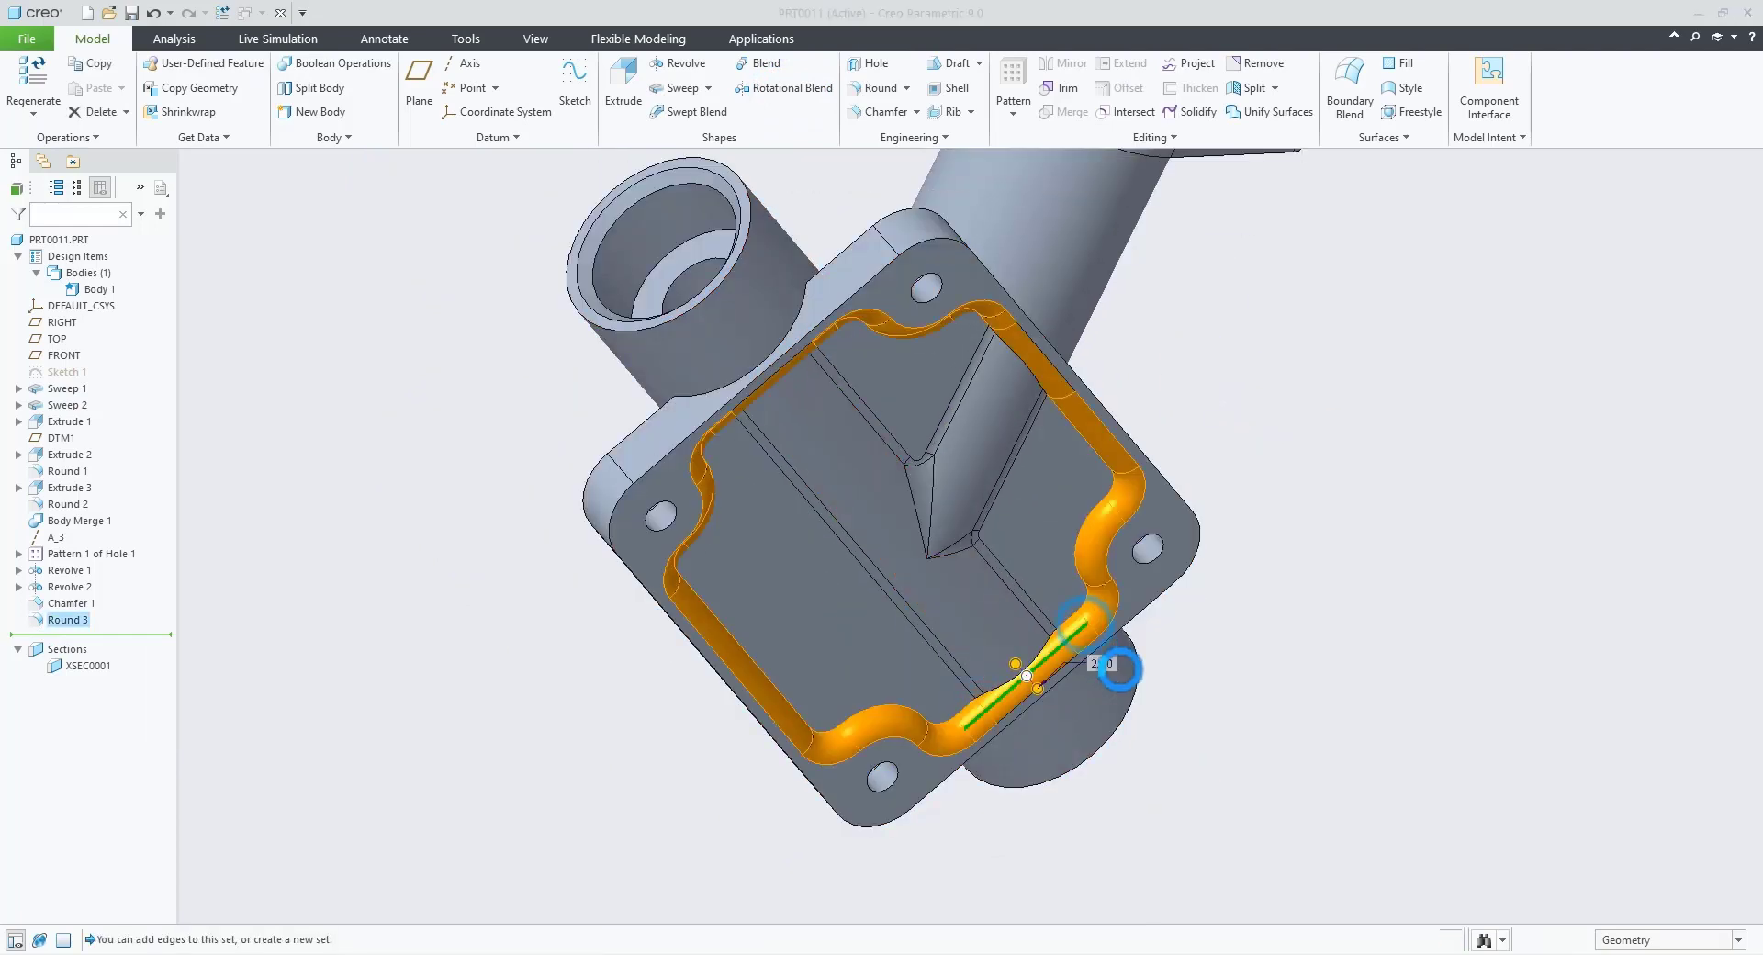
pyautogui.click(1106, 660)
pyautogui.write('0.5')
pyautogui.press('Return')
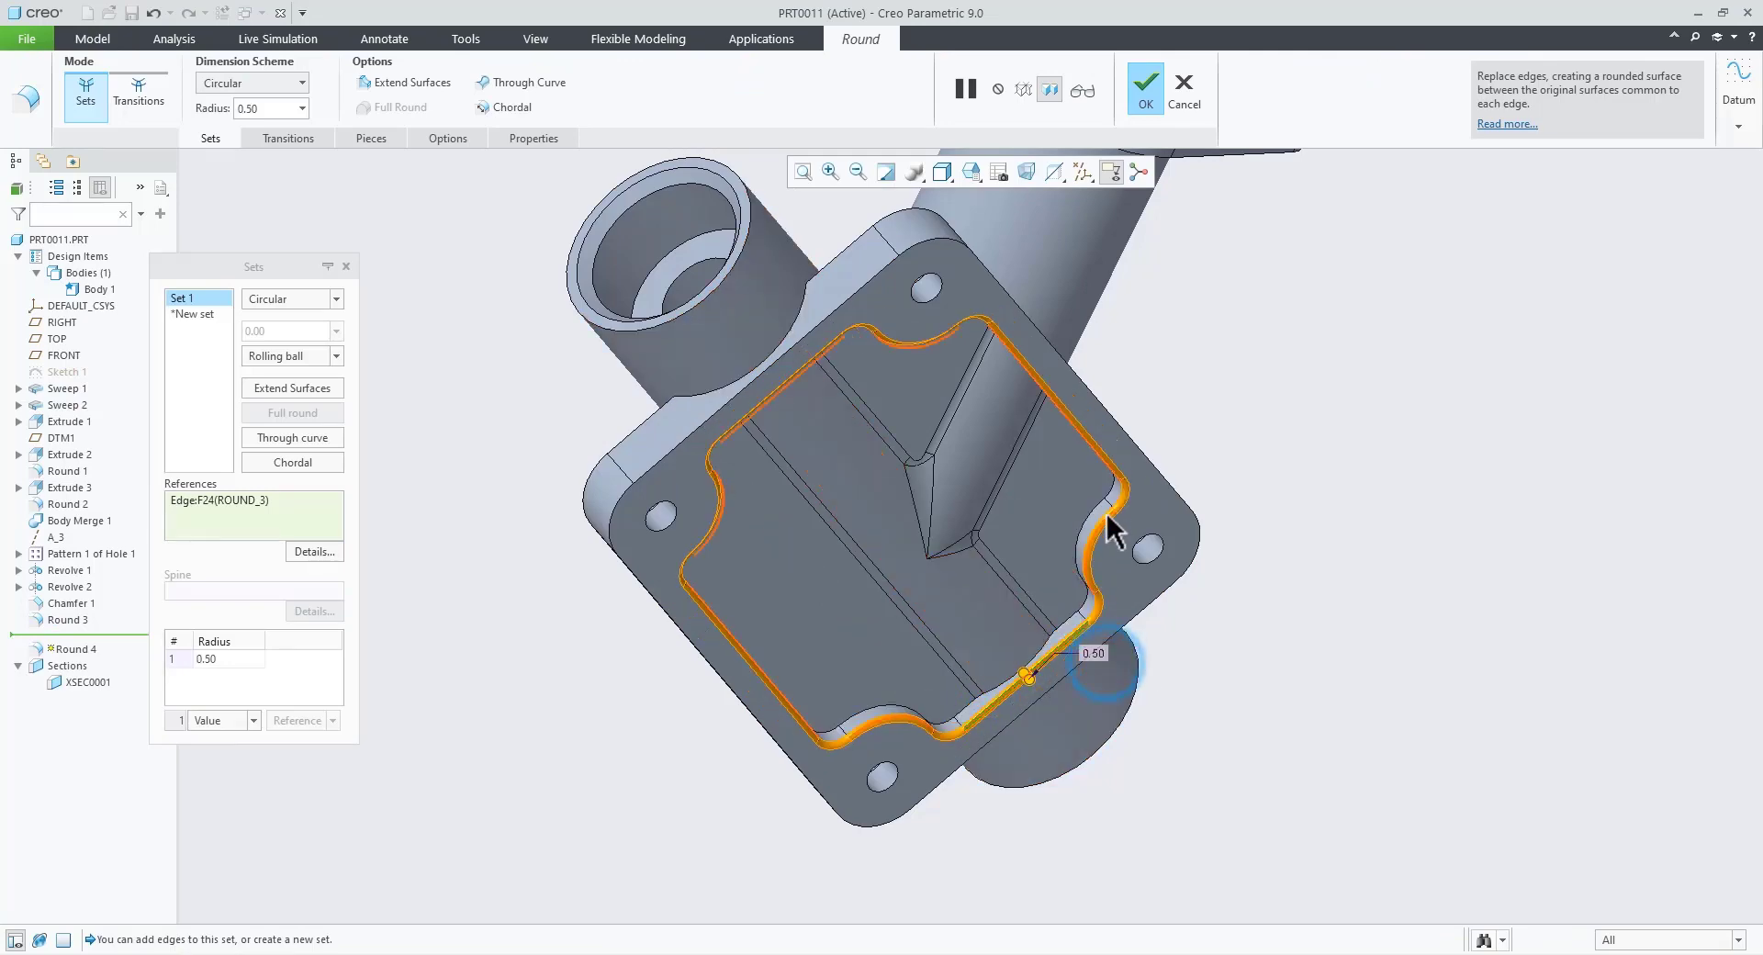
pyautogui.moveTo(1099, 524); pyautogui.dragTo(1064, 715, button='middle')
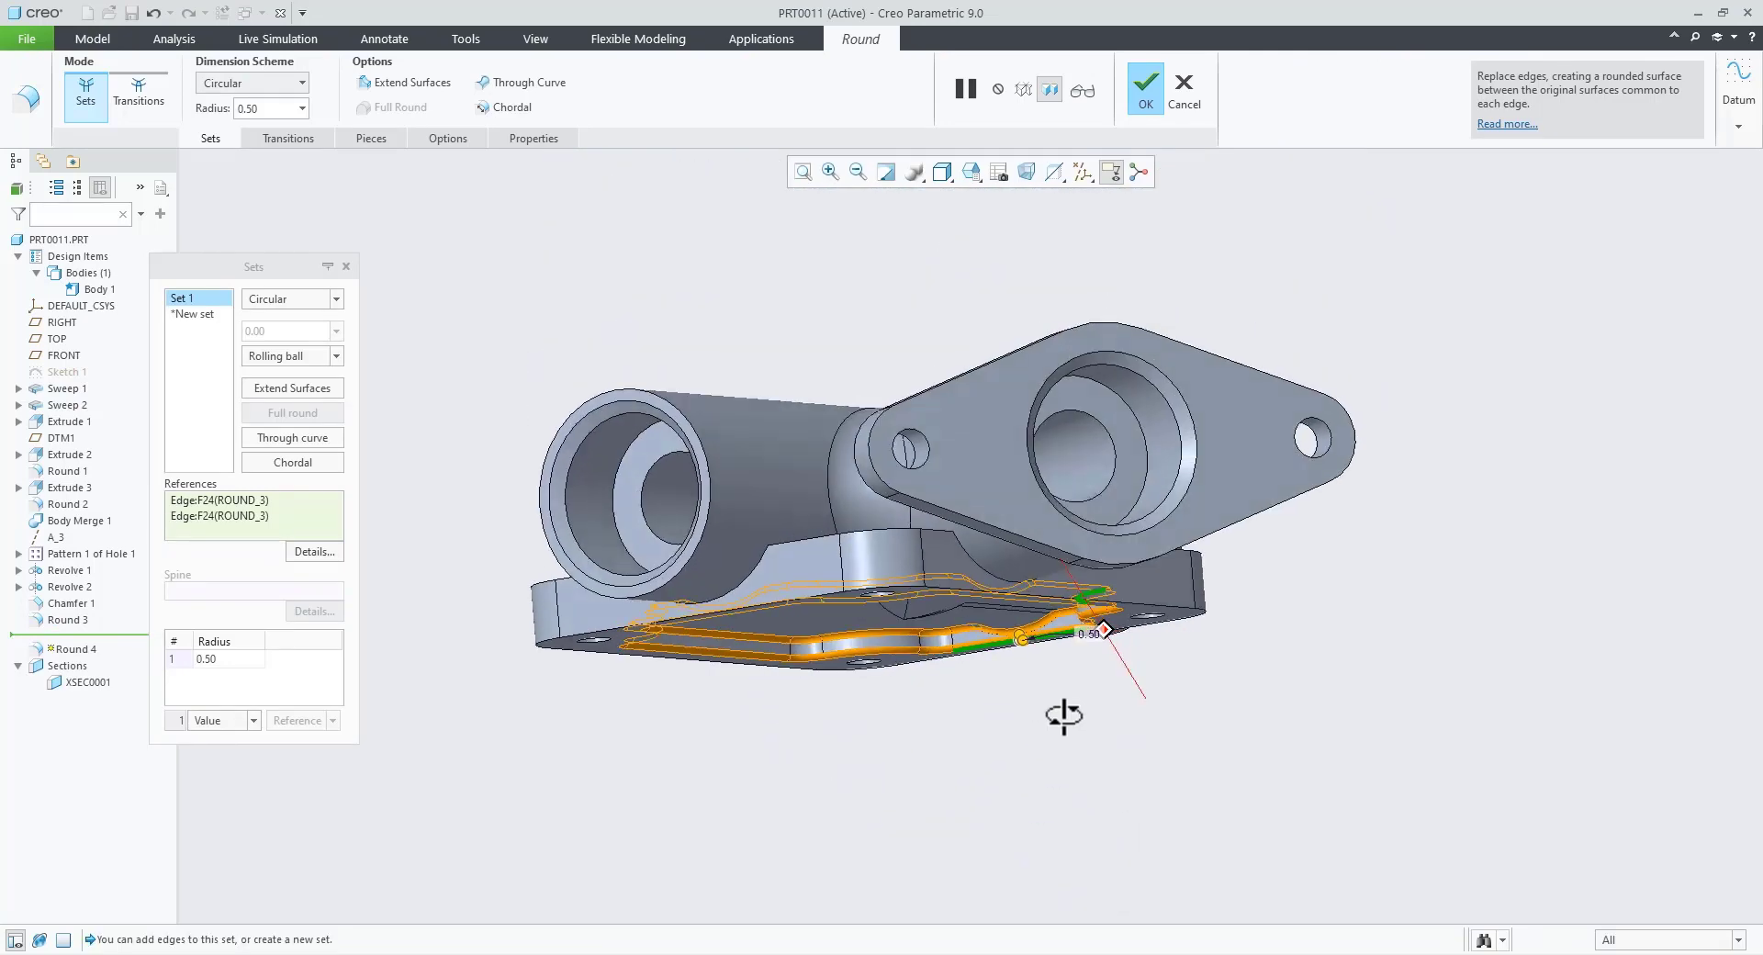
pyautogui.click(1148, 92)
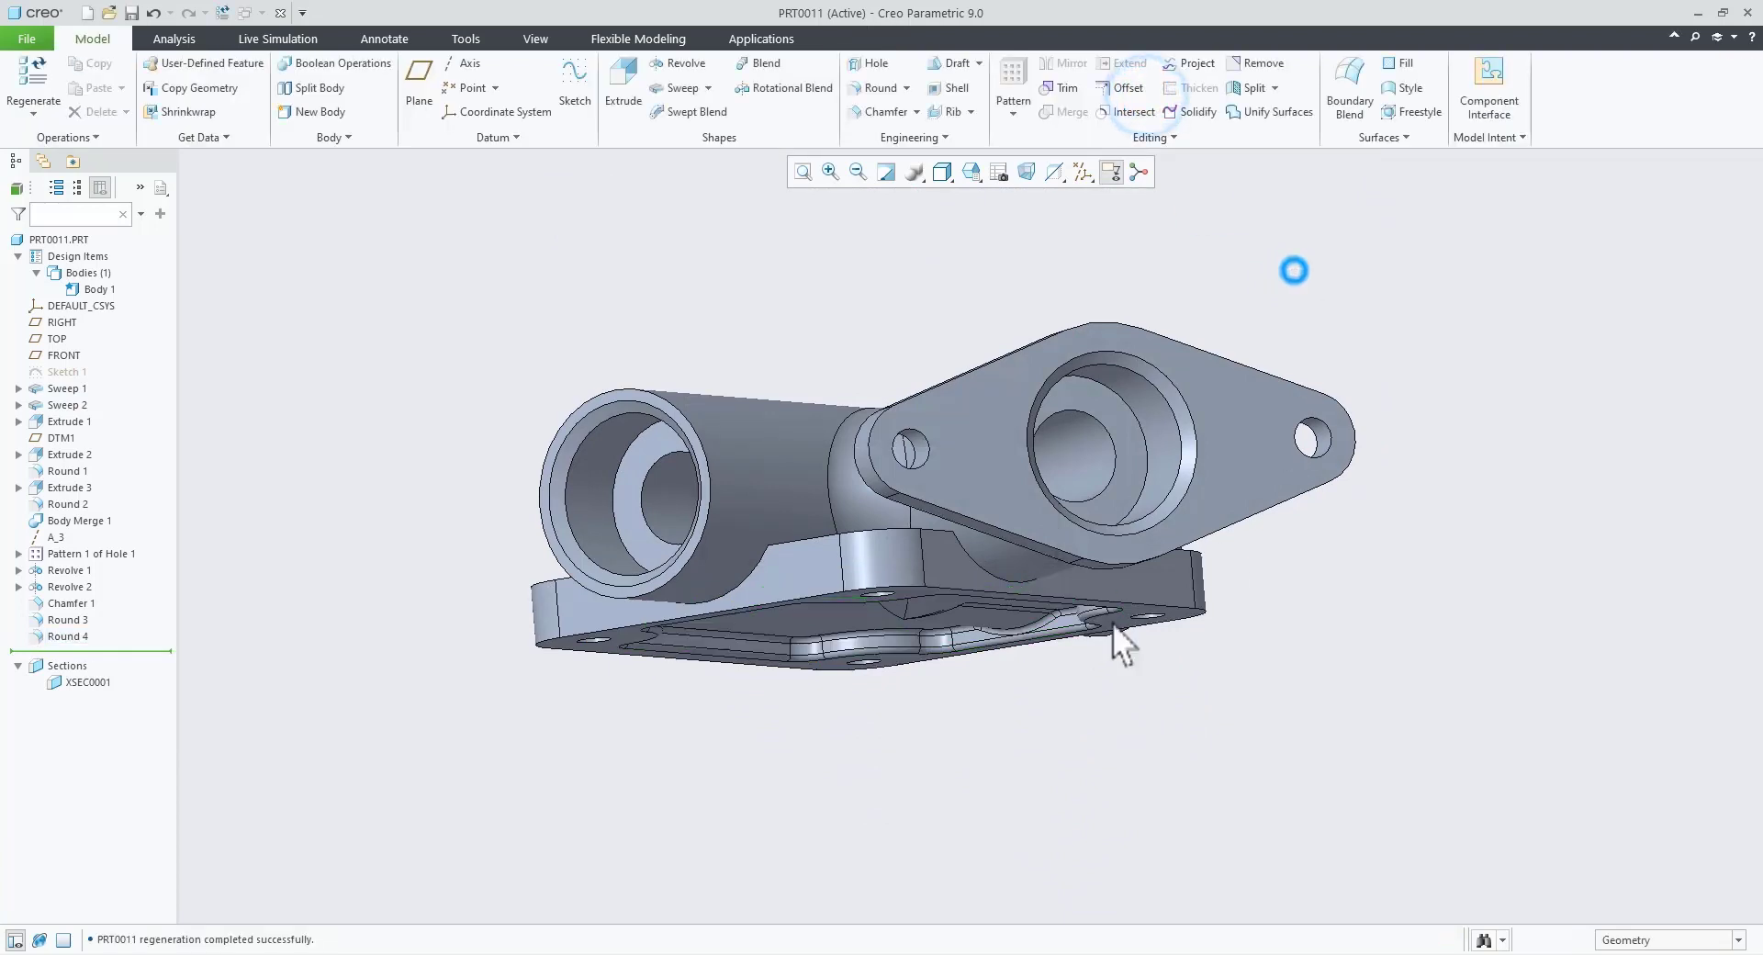
# Step: Start a round with a radius of 2 on the edge where the pipes meet the base plate in the acute corner beside the branch
pyautogui.scroll(3, 1118, 642)
pyautogui.moveTo(1083, 708); pyautogui.dragTo(1106, 721, button='middle')
pyautogui.scroll(-3, 974, 824)
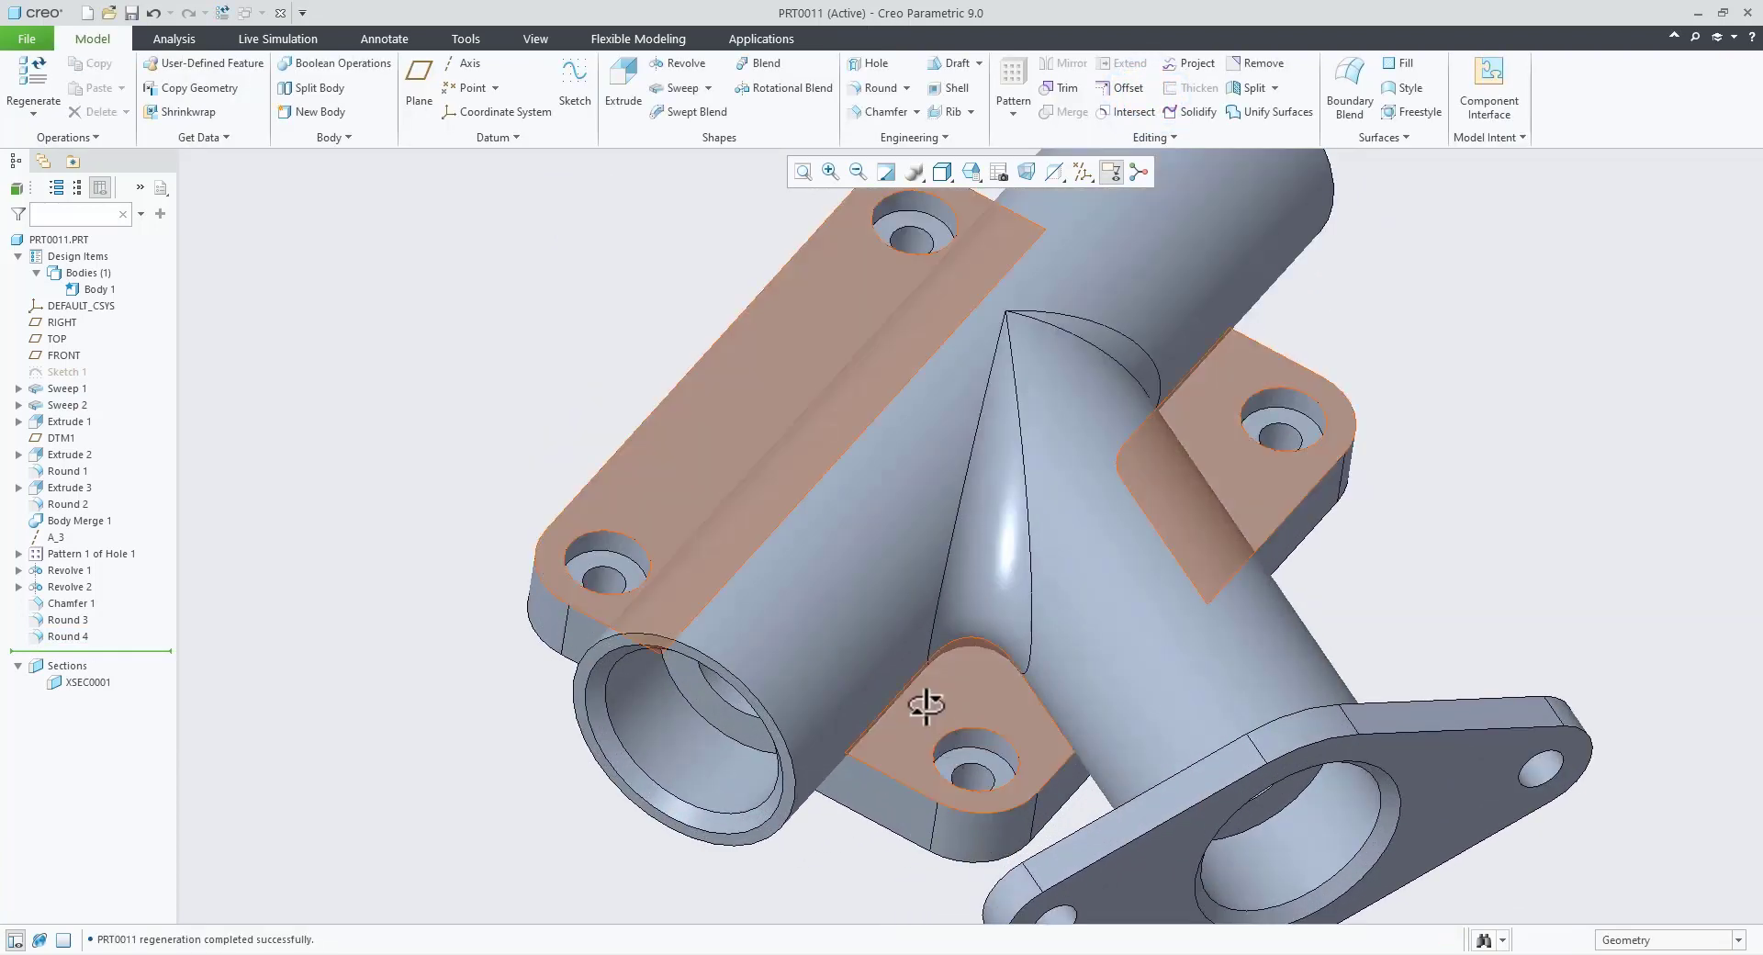
pyautogui.moveTo(925, 708); pyautogui.dragTo(887, 574, button='middle')
pyautogui.click(877, 89)
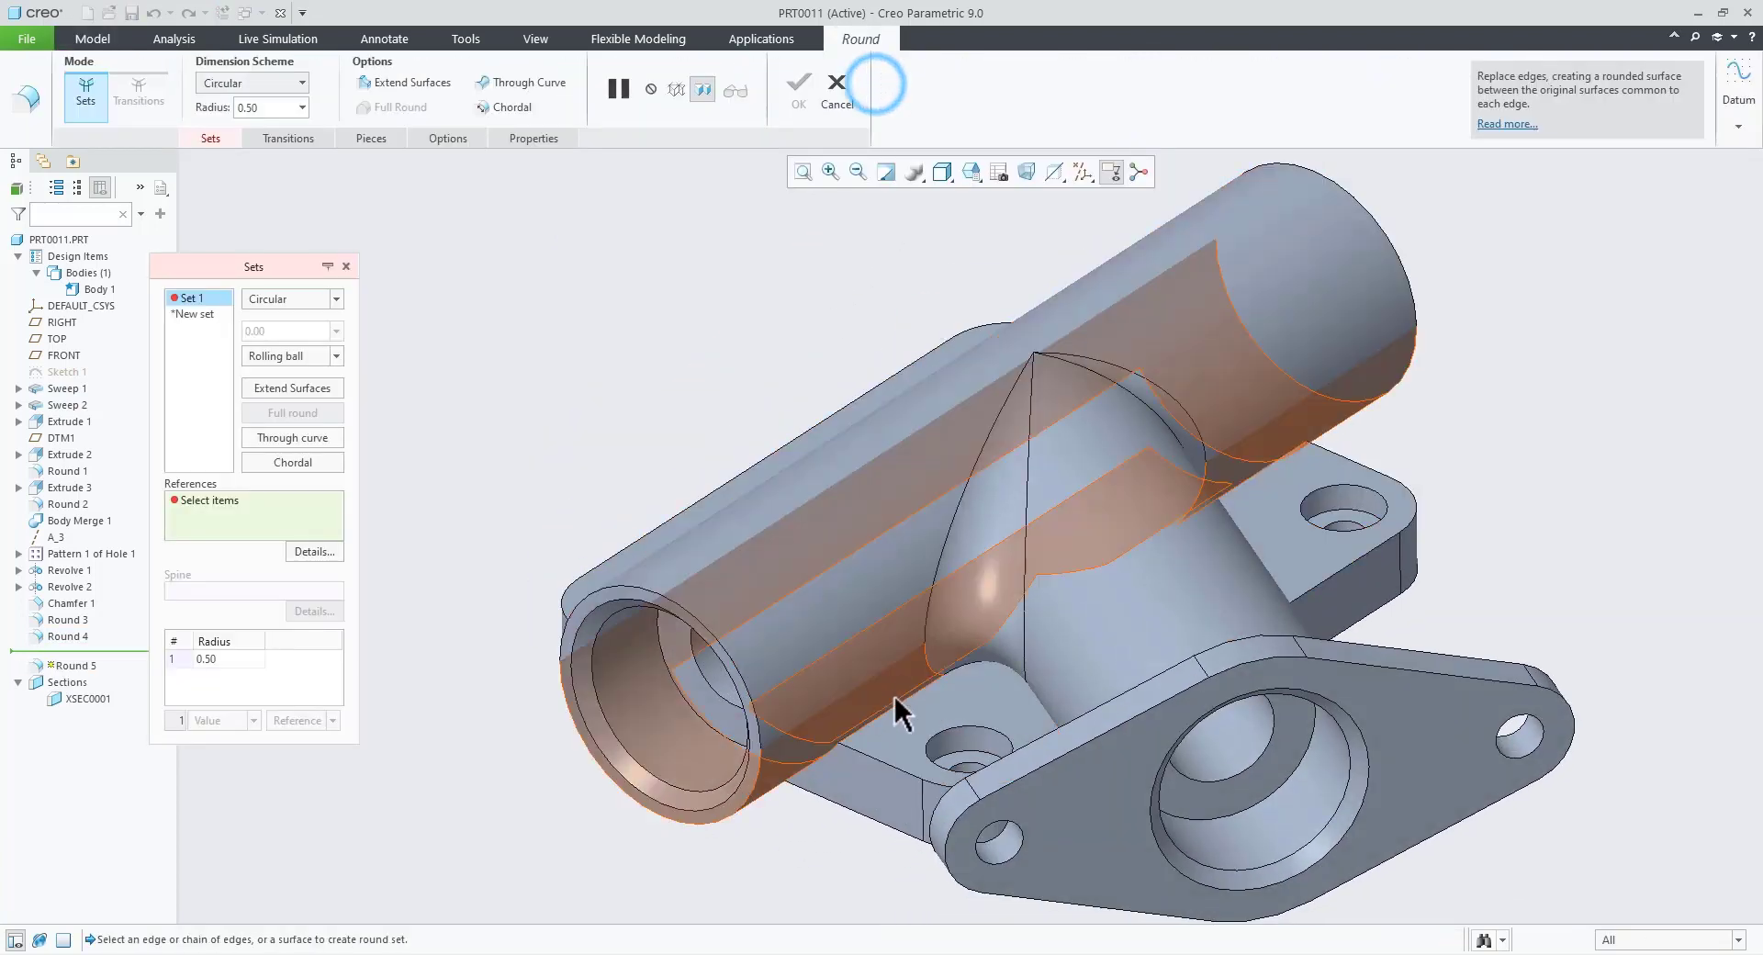
pyautogui.click(891, 709)
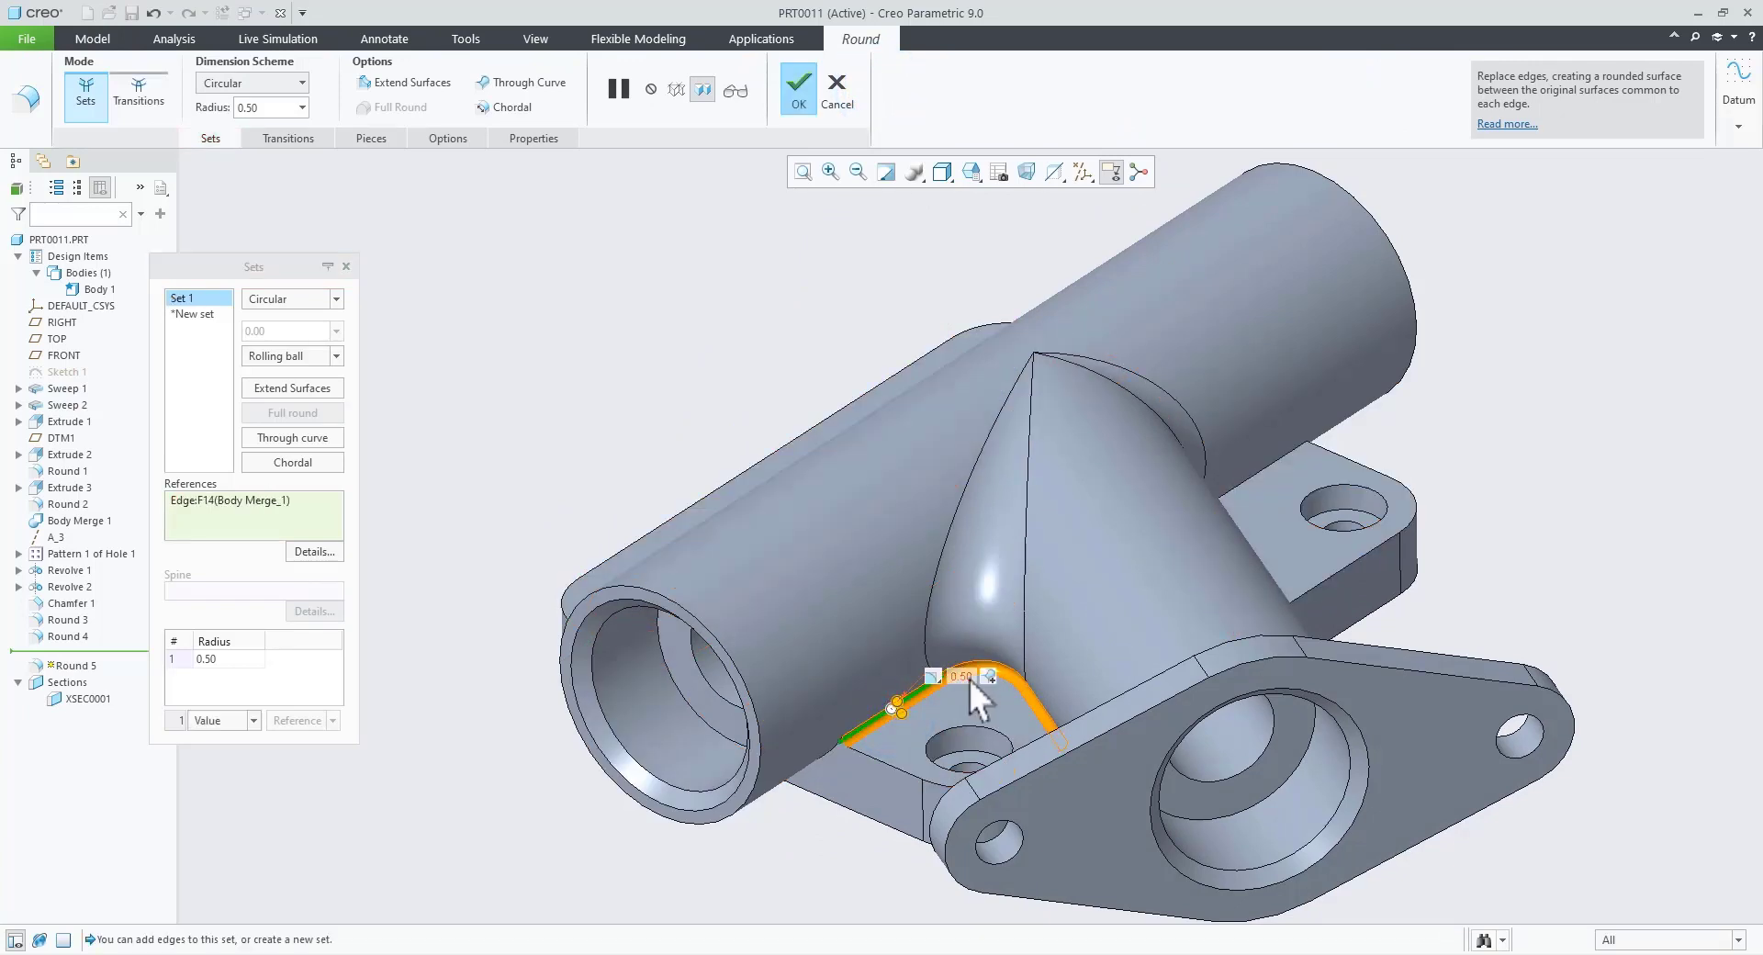
pyautogui.moveTo(971, 687); pyautogui.dragTo(973, 693)
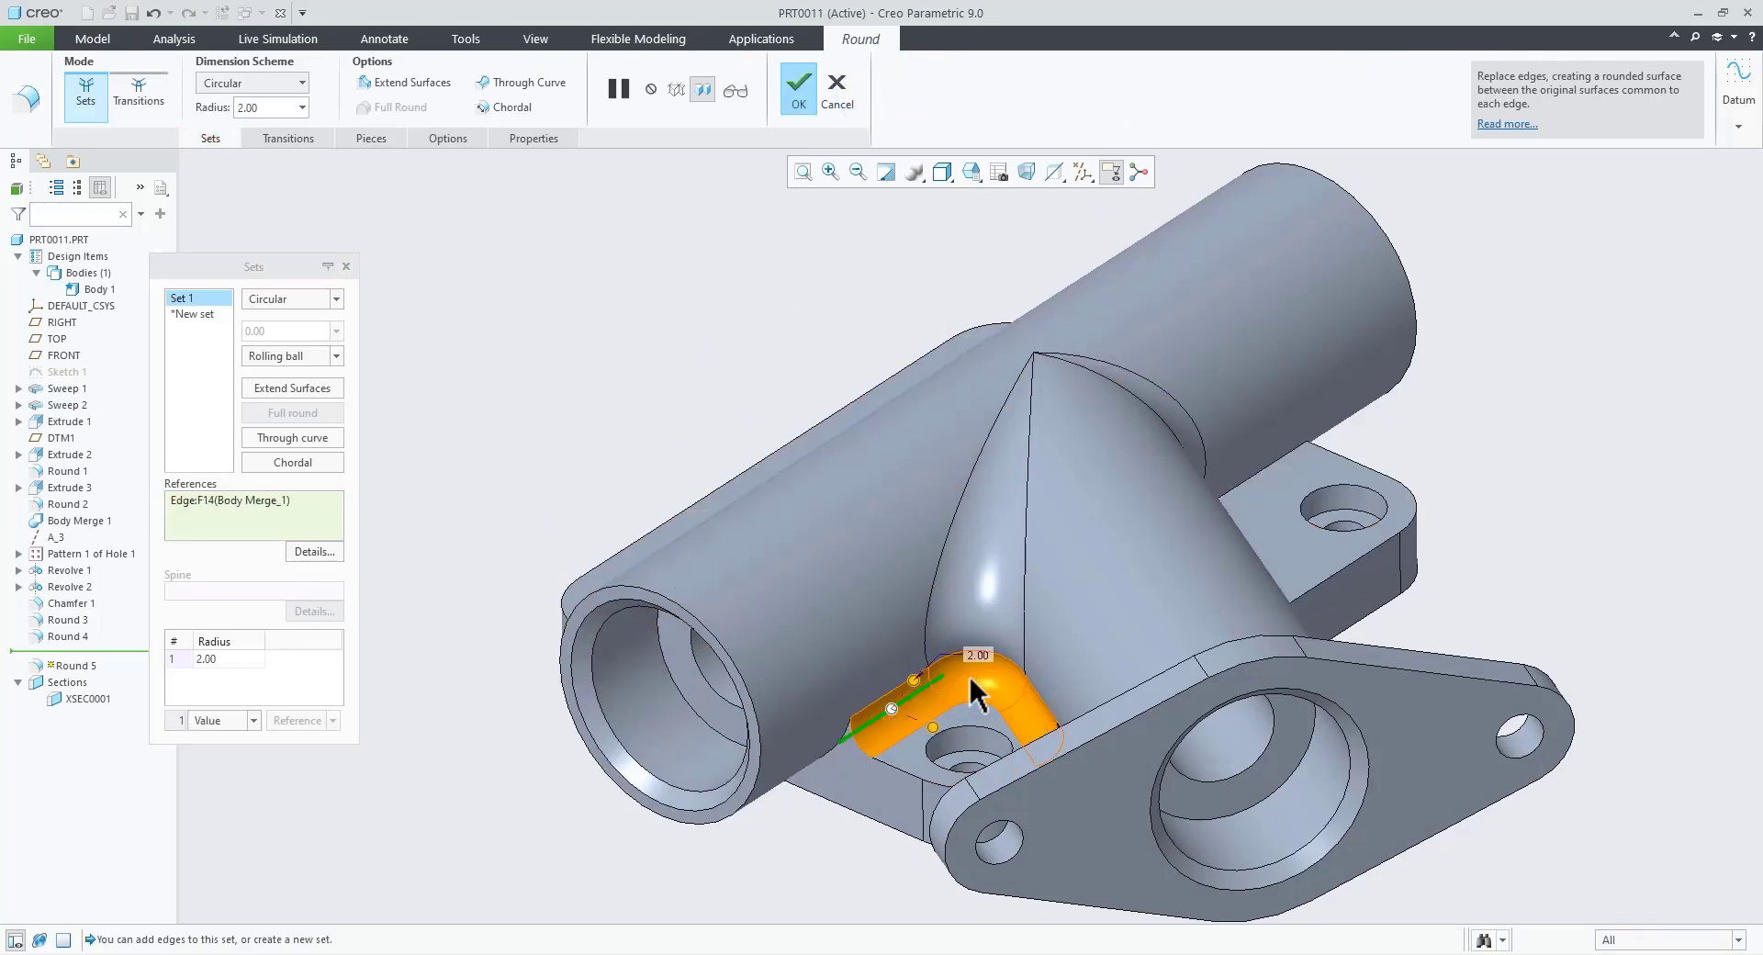
# Step: Add to the round the pipe-to-base edges on the branch's other side and on the main pipe's opposite side, and complete it
pyautogui.moveTo(974, 693); pyautogui.dragTo(1244, 551, button='middle')
pyautogui.keyDown('ctrl'); pyautogui.click(1235, 532); pyautogui.keyUp('ctrl')
pyautogui.moveTo(1252, 433); pyautogui.dragTo(1551, 471, button='middle')
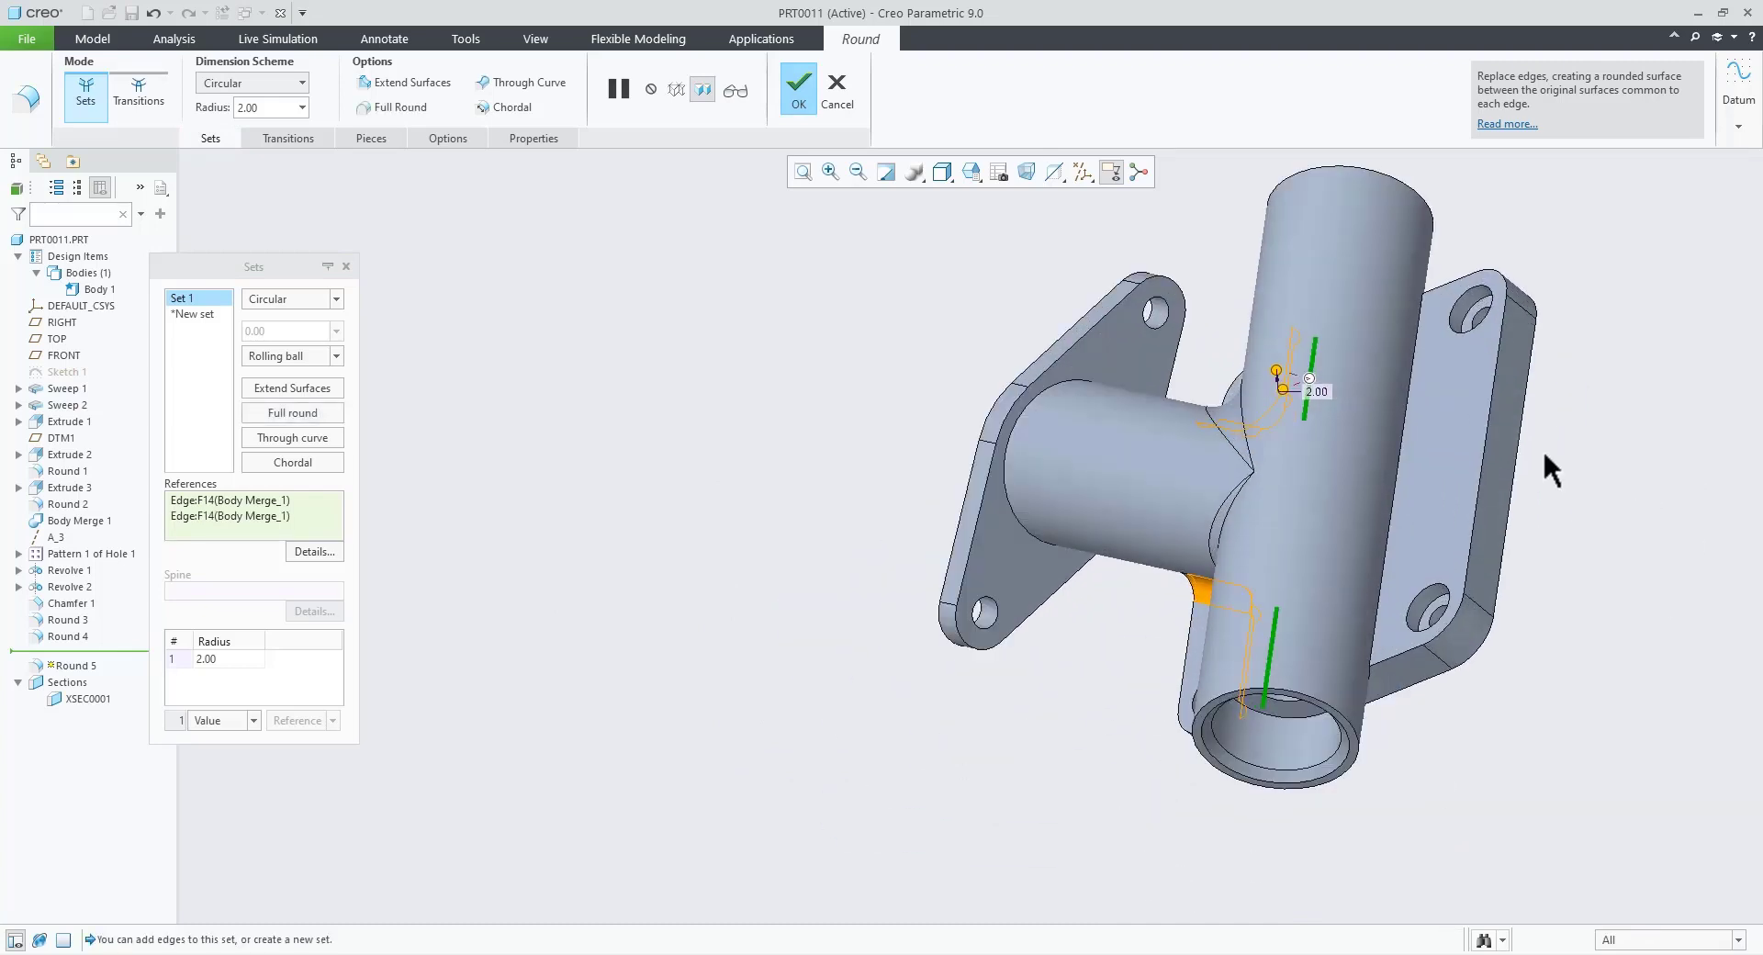
pyautogui.keyDown('ctrl'); pyautogui.click(1405, 476); pyautogui.keyUp('ctrl')
pyautogui.scroll(-5, 1405, 468)
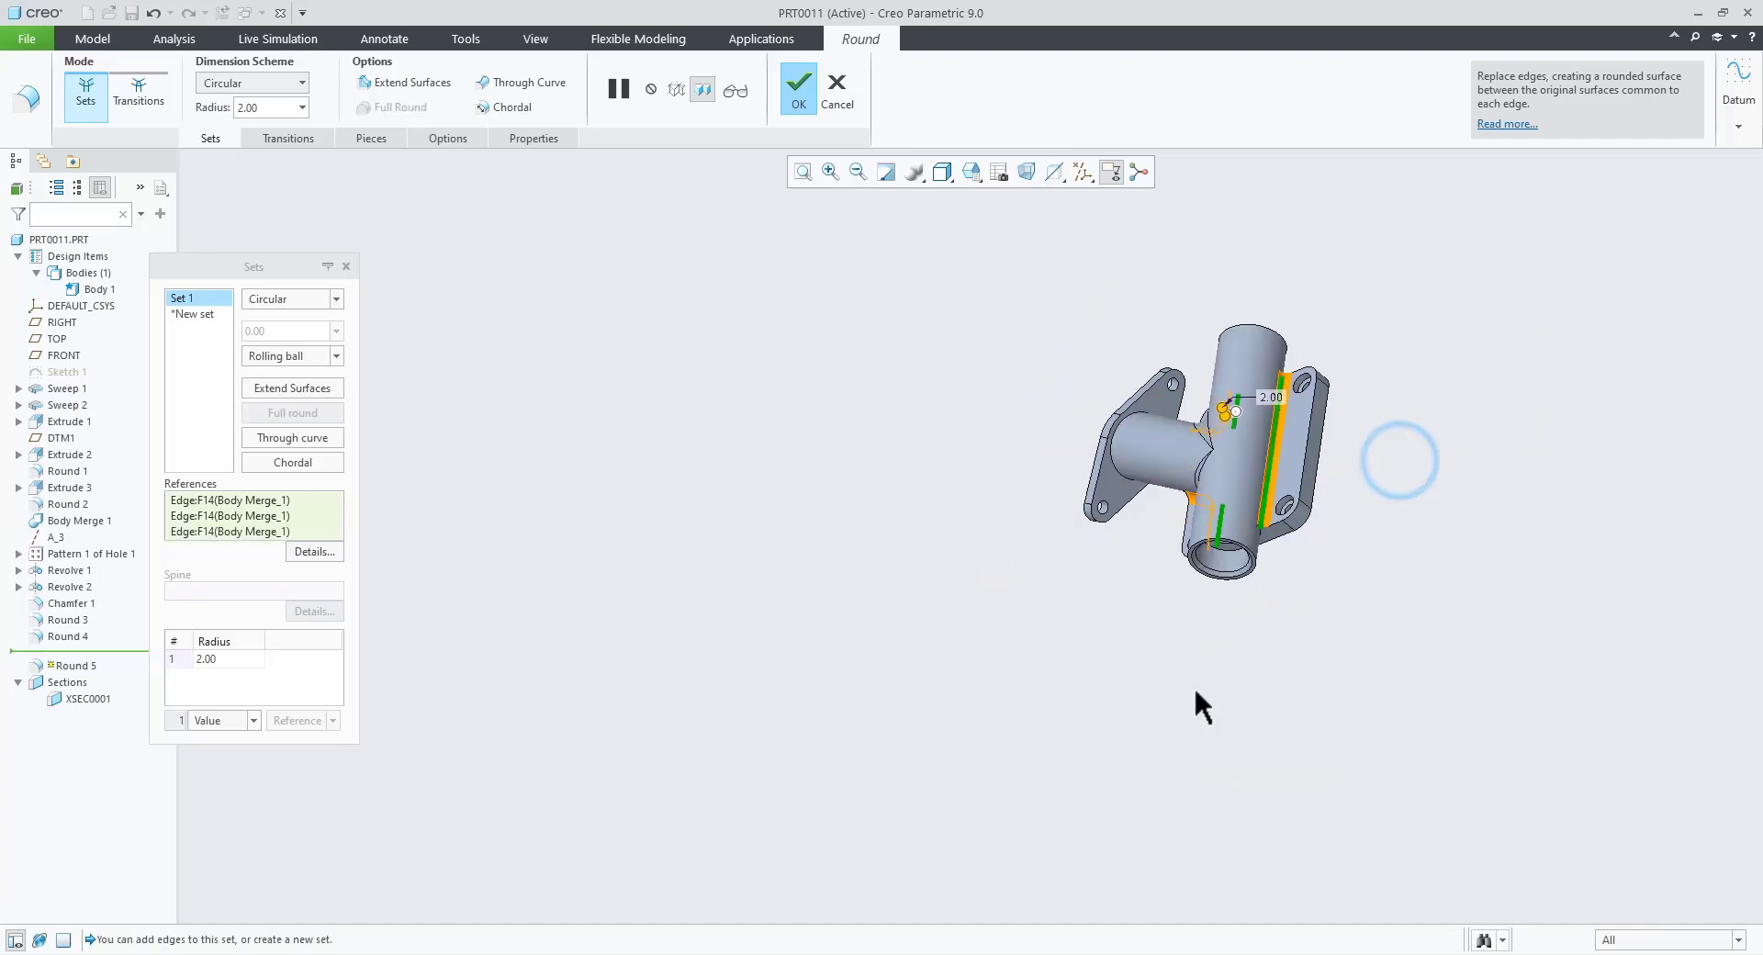
pyautogui.moveTo(1197, 709); pyautogui.dragTo(1464, 648, button='middle')
pyautogui.scroll(4, 1350, 628)
pyautogui.moveTo(880, 739); pyautogui.dragTo(684, 765, button='middle')
pyautogui.click(791, 96)
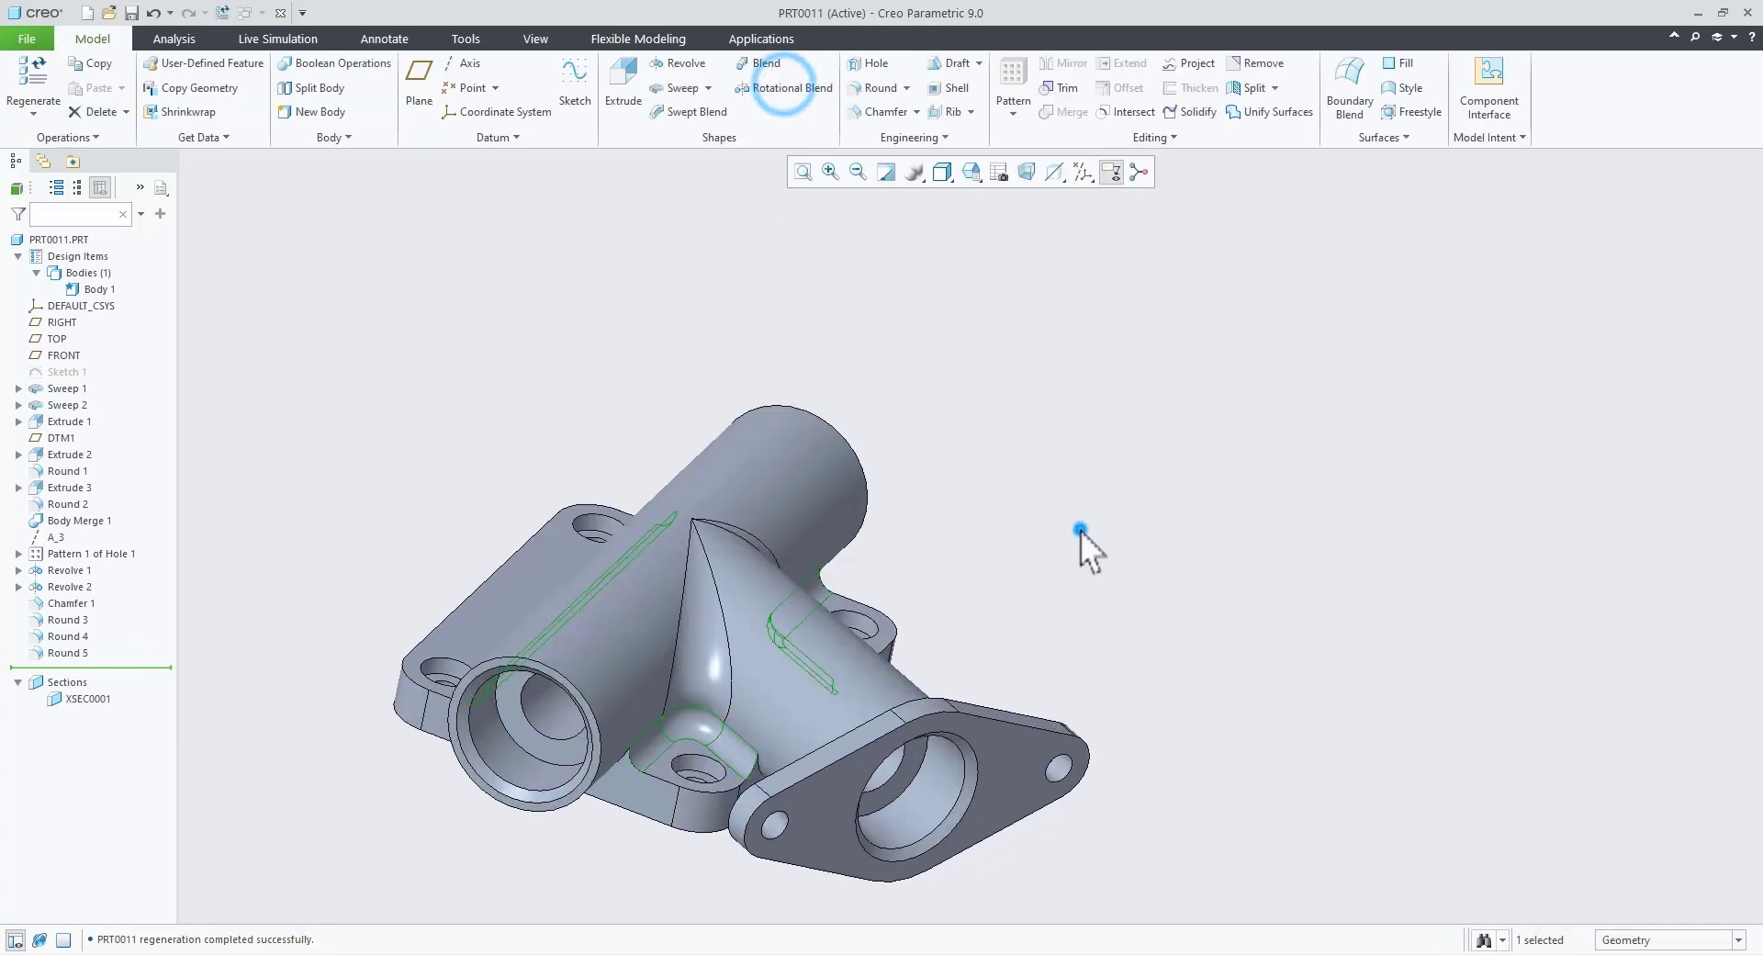
# Step: Switch to the drawing Lecture 08.jpg, examine its bottom view and section C-C, and return to Creo Parametric
pyautogui.moveTo(969, 656); pyautogui.dragTo(815, 723, button='middle')
pyautogui.scroll(3, 815, 724)
pyautogui.hotkey('alt', 'Tab')
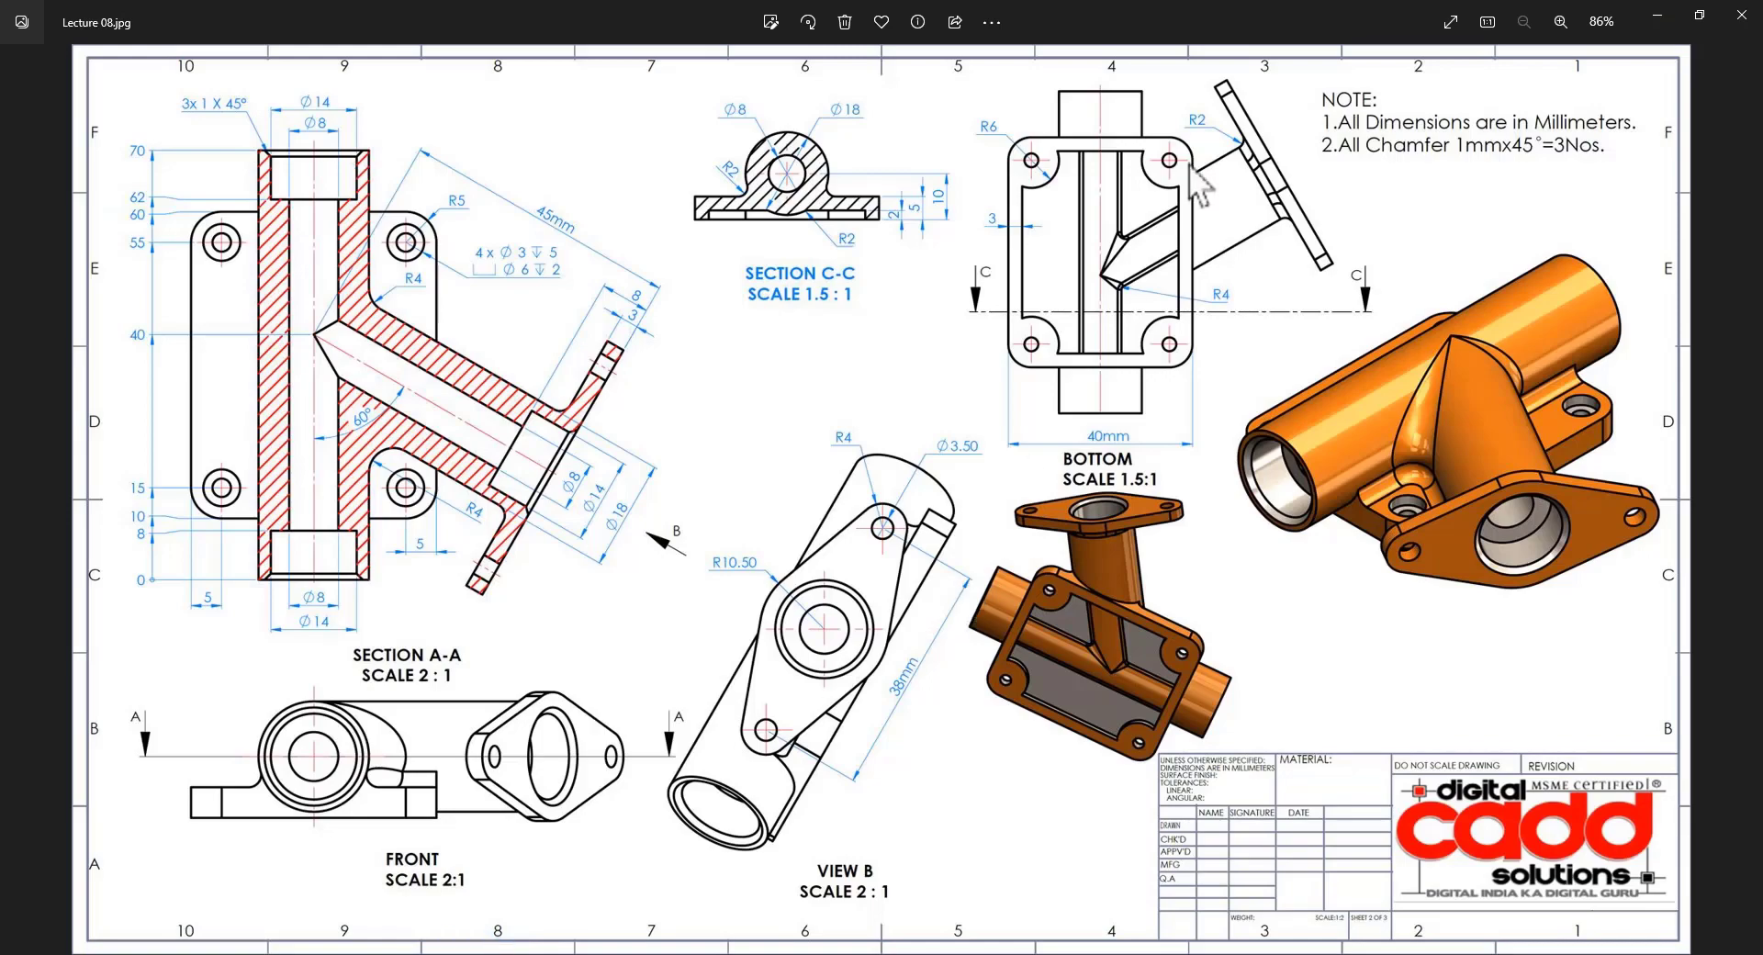
pyautogui.scroll(5, 1191, 165)
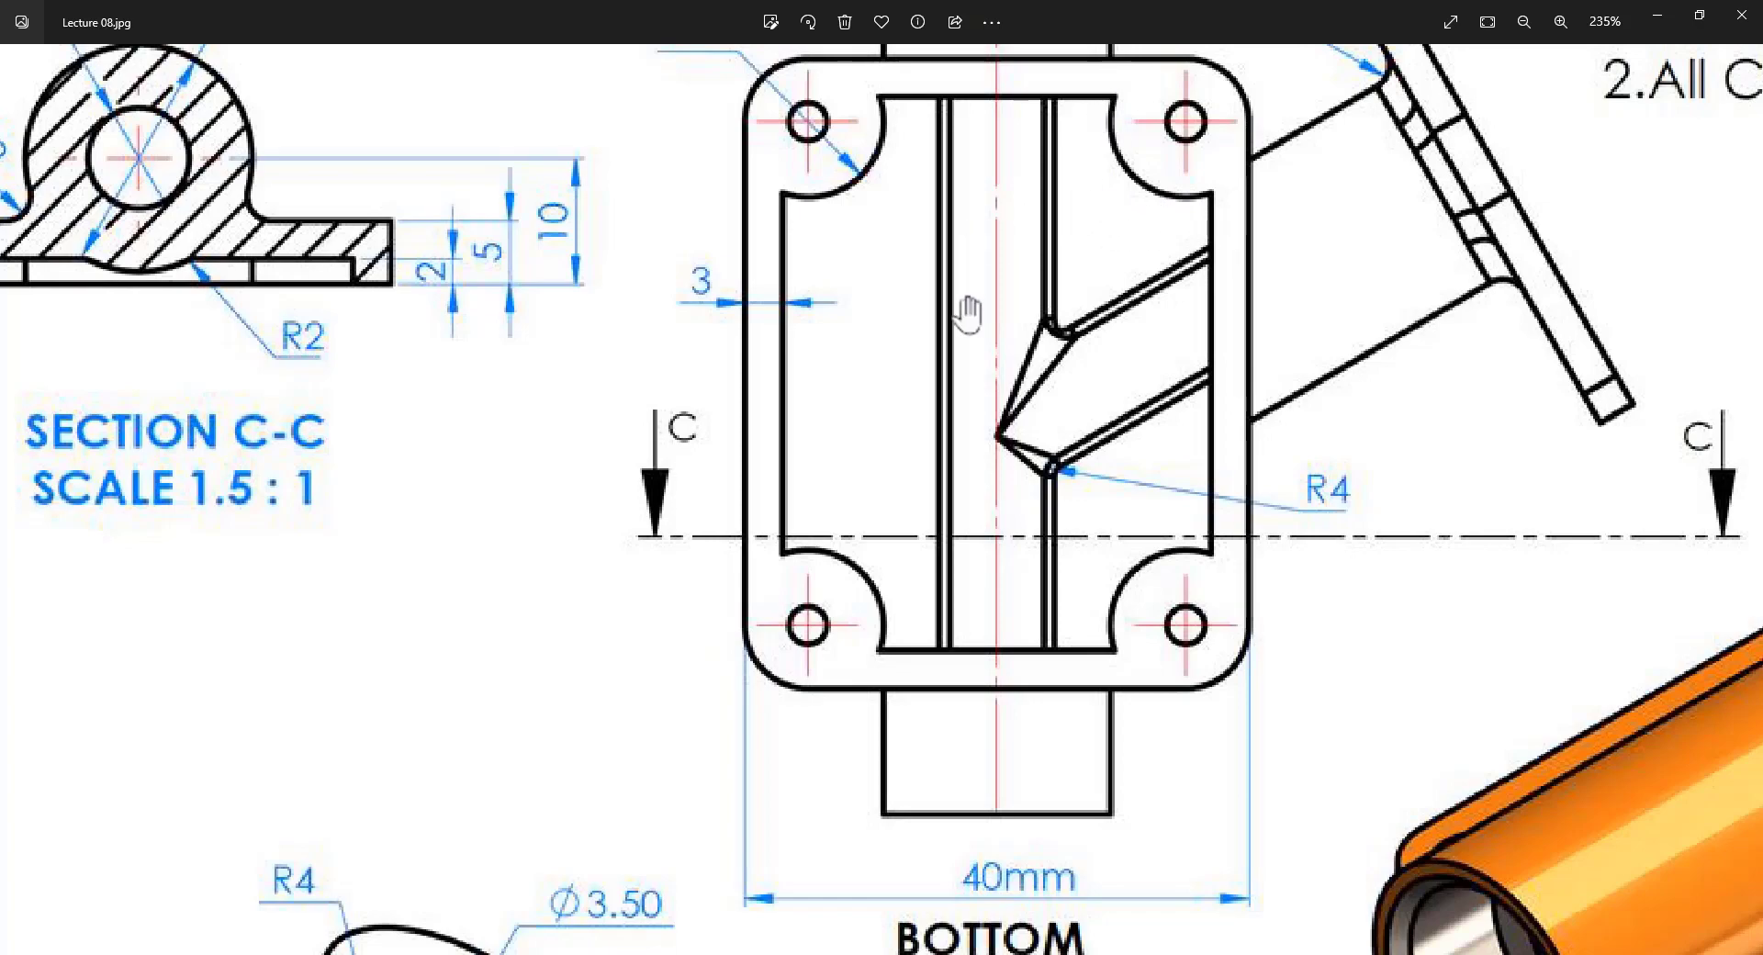
pyautogui.scroll(-5, 971, 359)
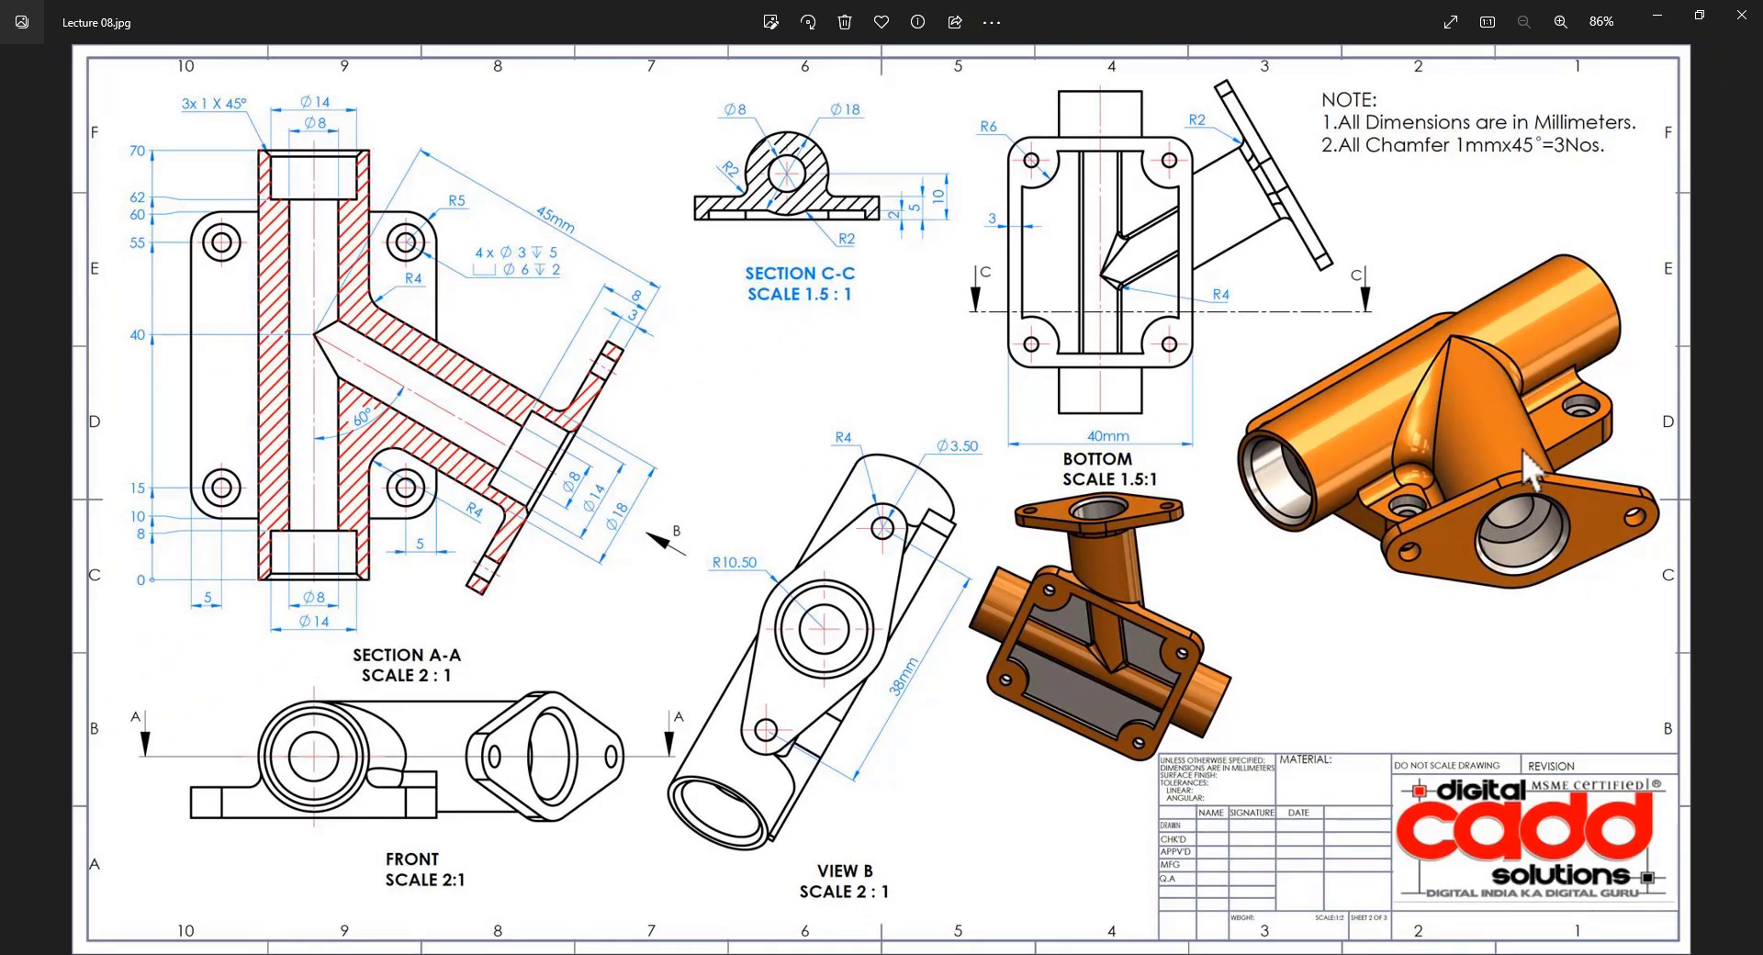
pyautogui.click(508, 954)
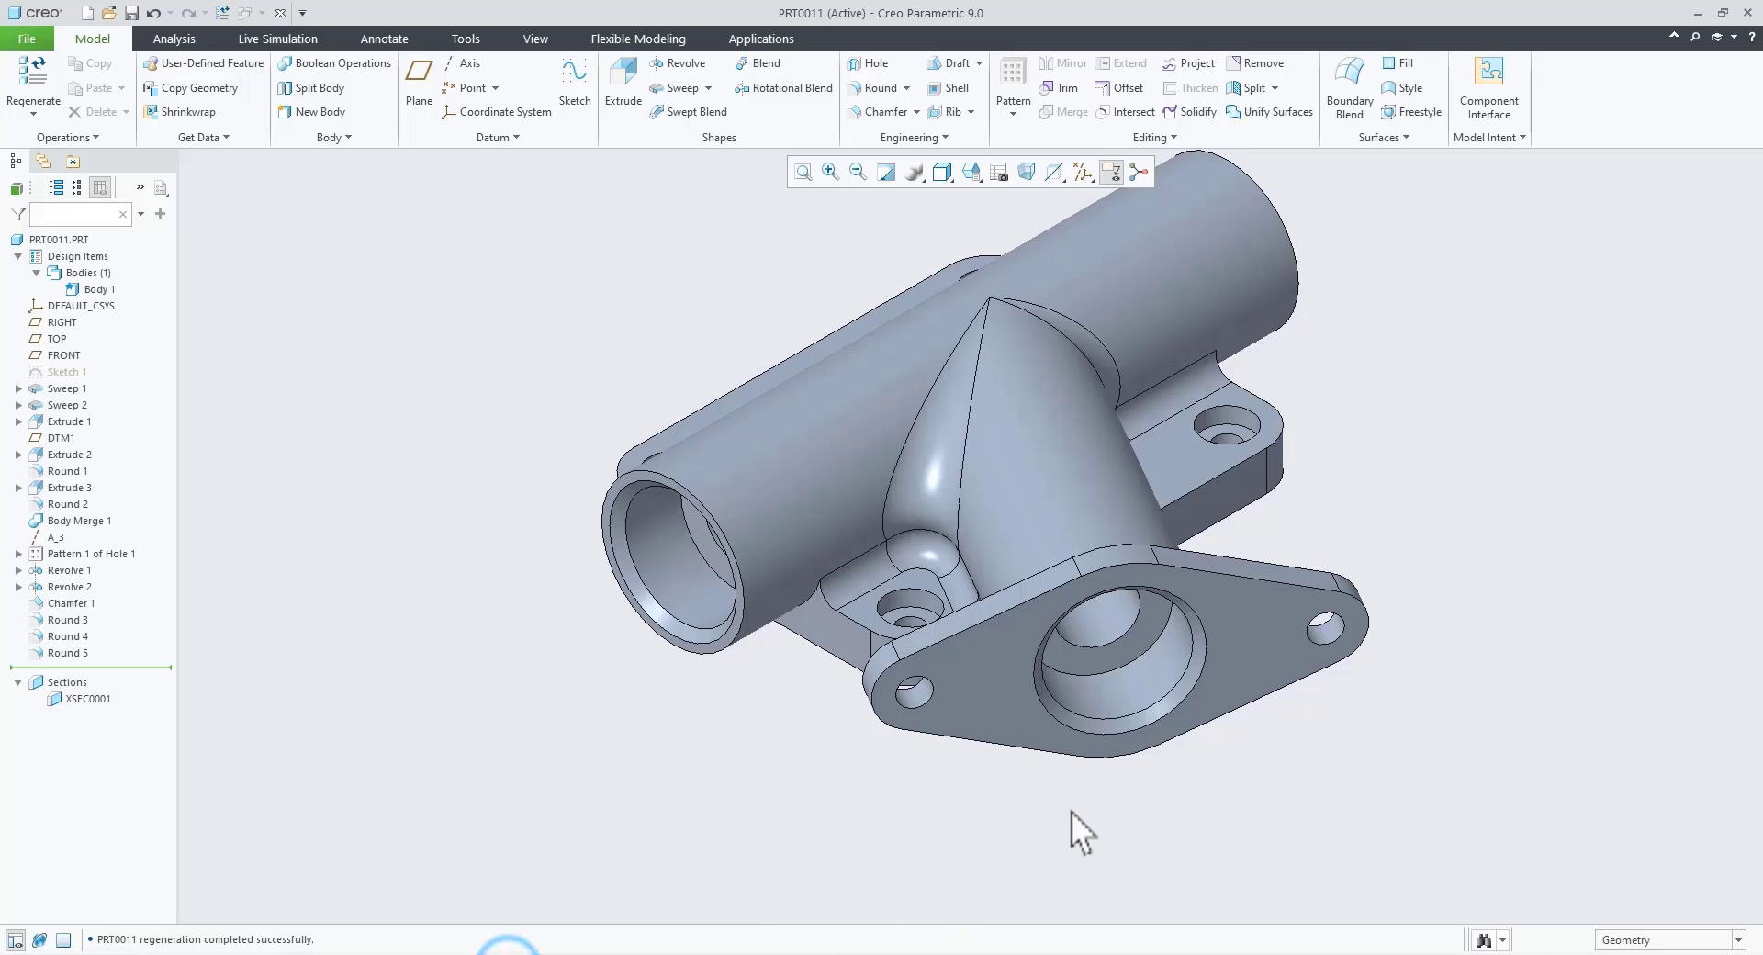
# Step: Round the outer upper and lower edges of the base plate with a radius of 0.5
pyautogui.click(1231, 467)
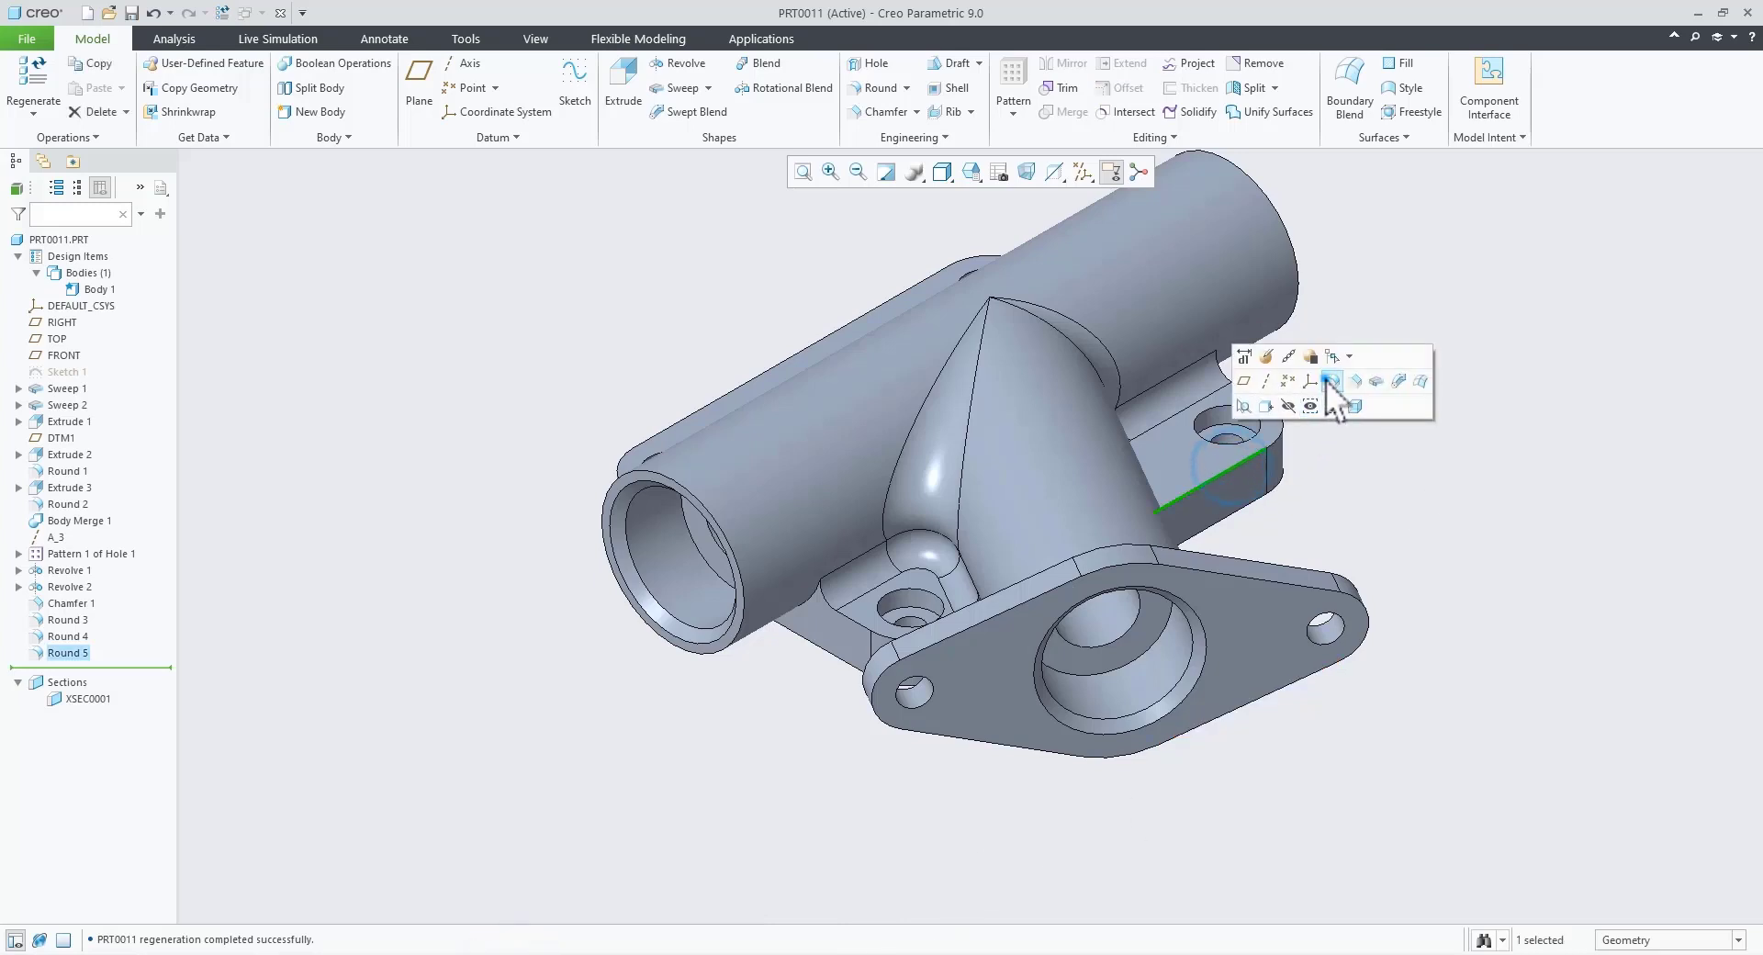
pyautogui.click(1325, 378)
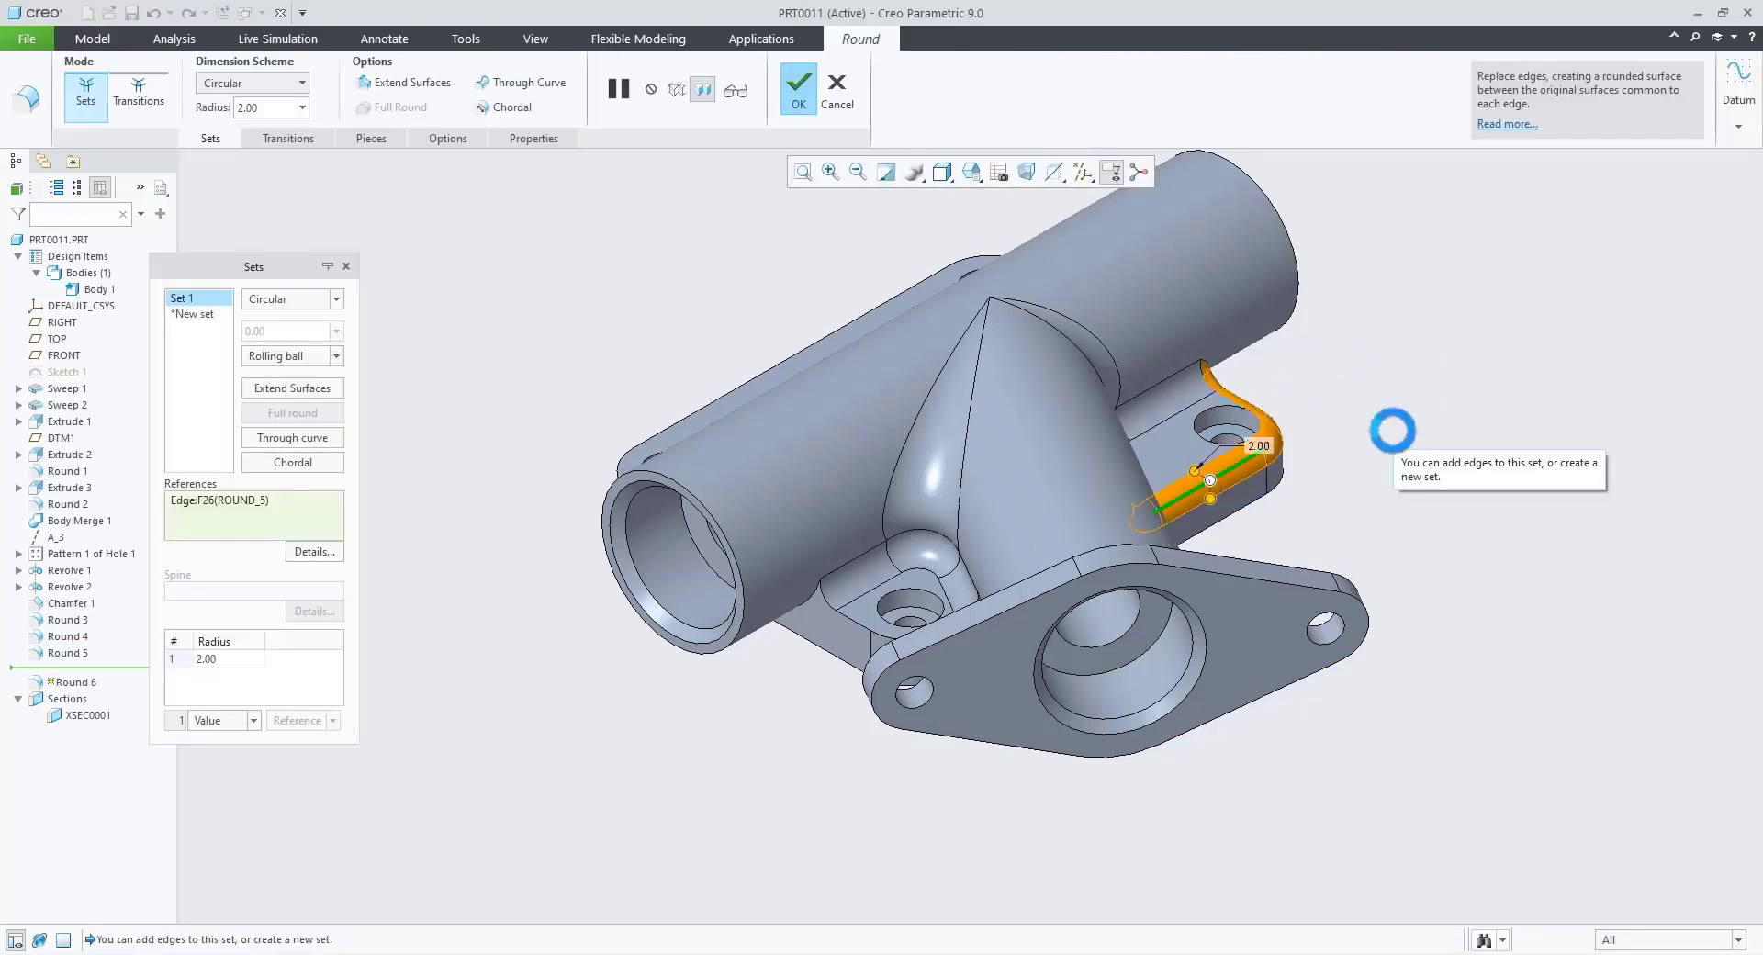
pyautogui.doubleClick(1270, 447)
pyautogui.write('0.5')
pyautogui.press('Return')
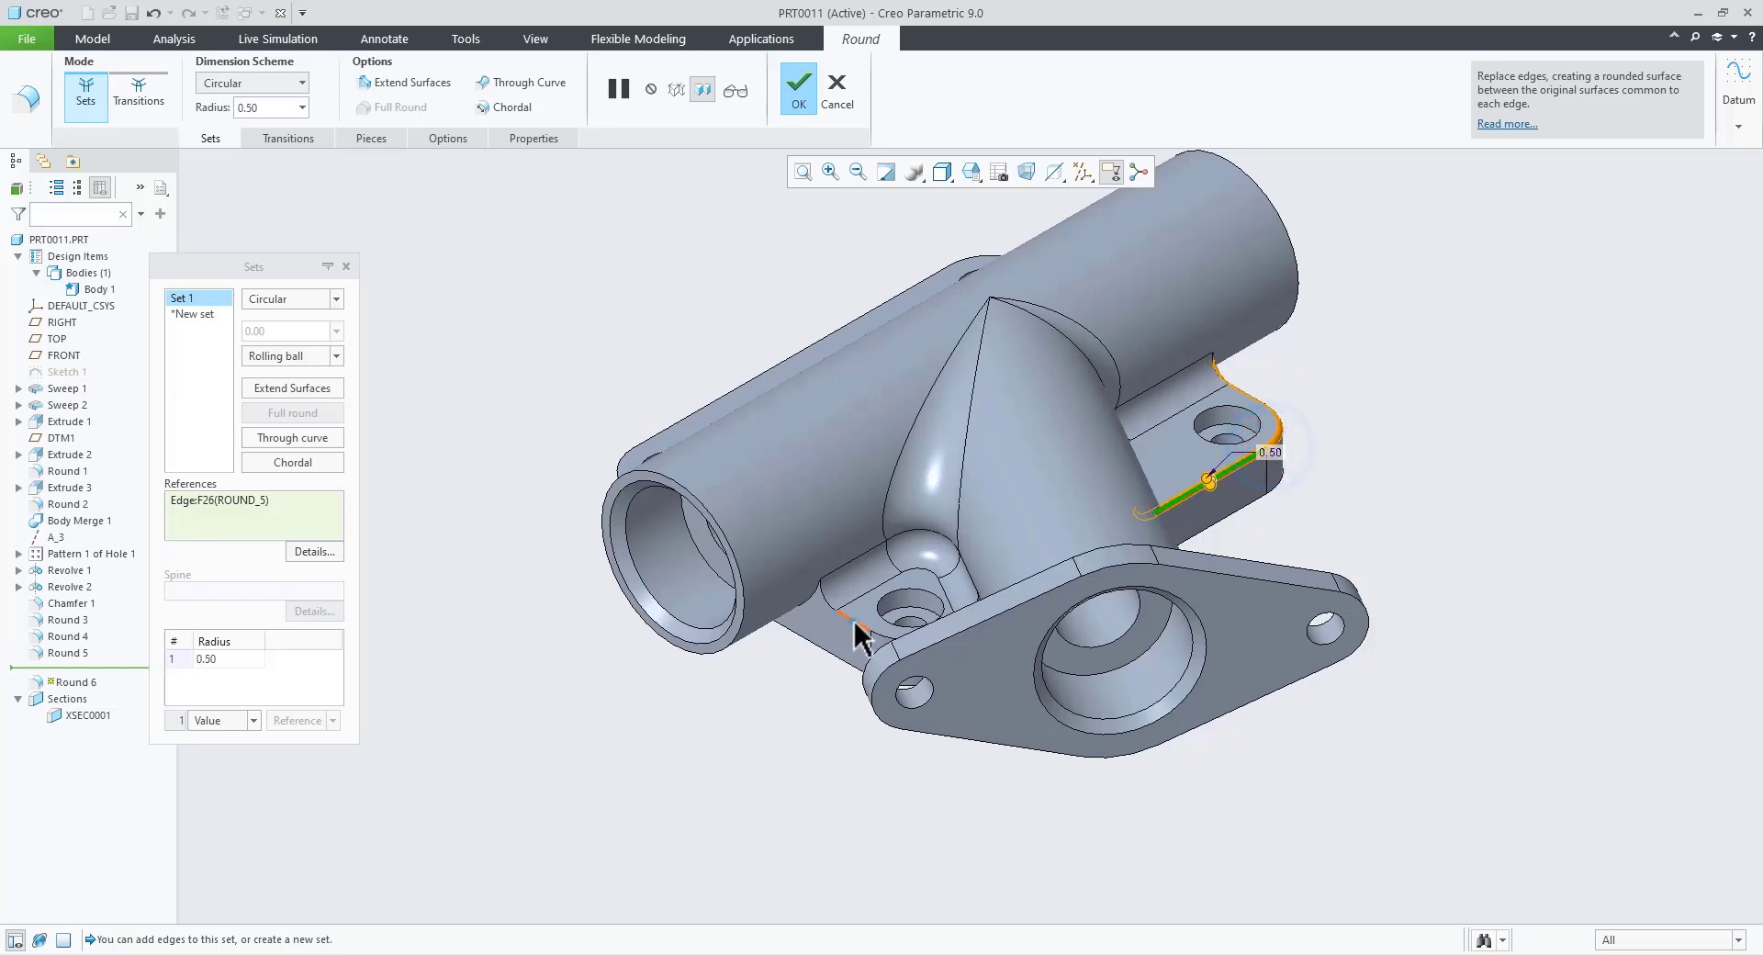
pyautogui.keyDown('ctrl'); pyautogui.click(856, 634); pyautogui.keyUp('ctrl')
pyautogui.keyDown('ctrl'); pyautogui.click(829, 663); pyautogui.keyUp('ctrl')
pyautogui.moveTo(829, 663); pyautogui.dragTo(958, 852, button='middle')
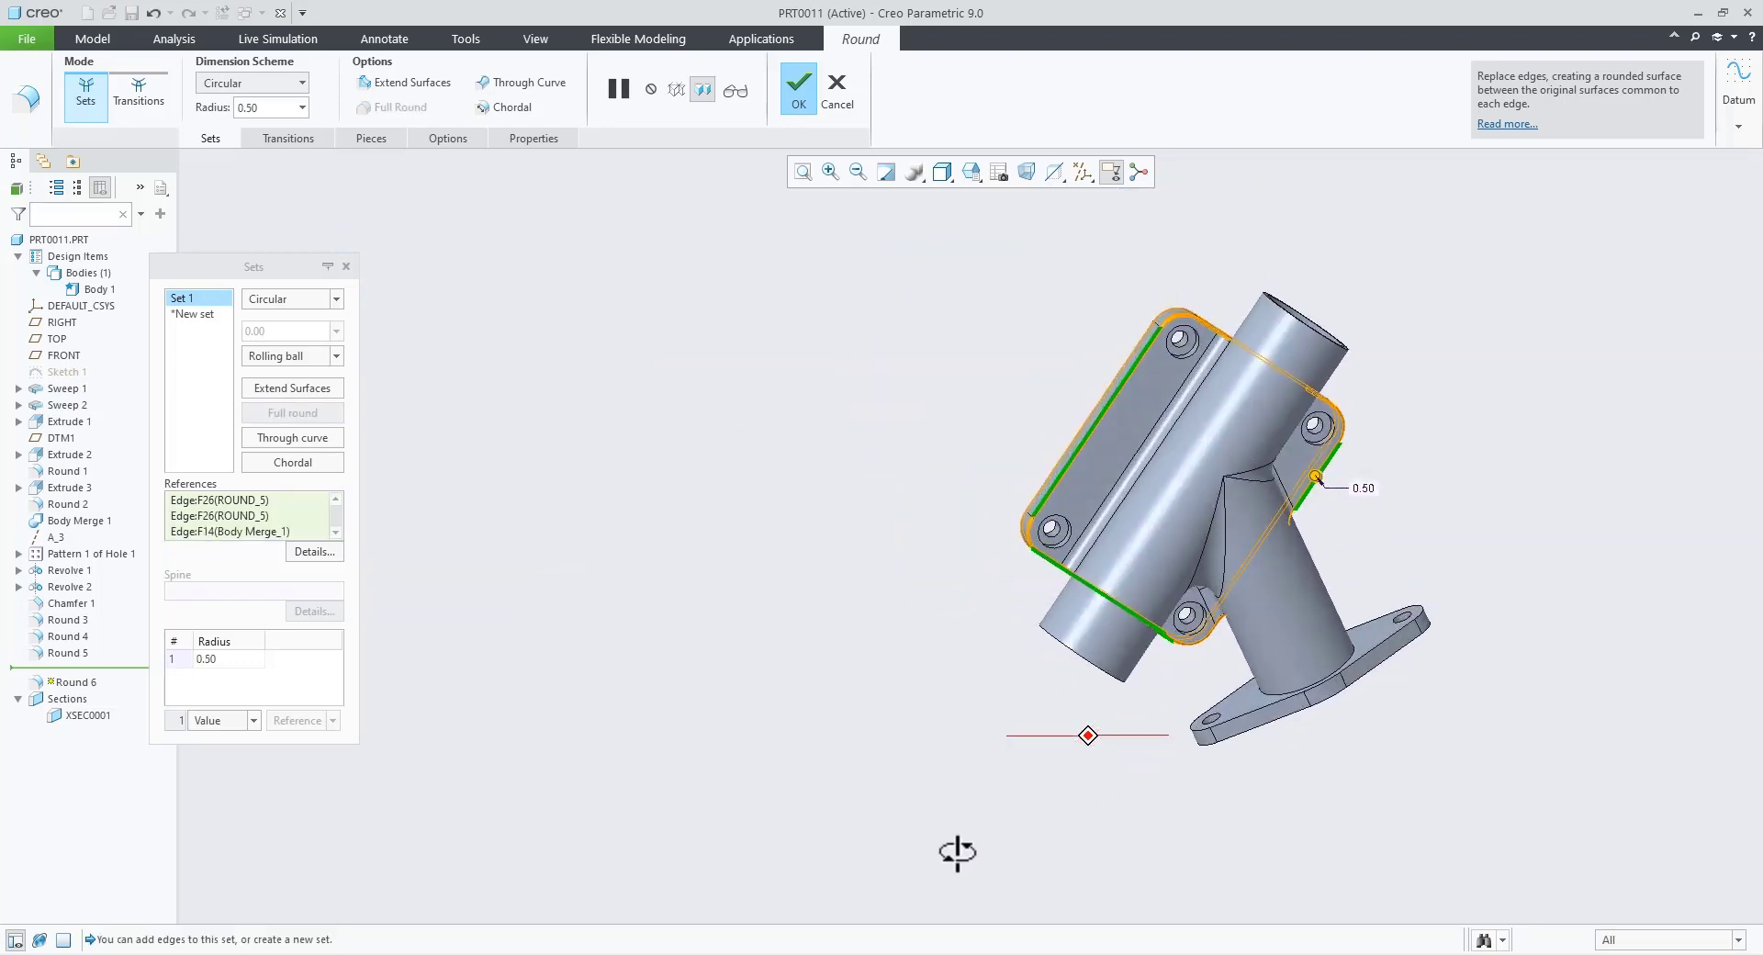
pyautogui.scroll(2, 1496, 670)
pyautogui.click(798, 88)
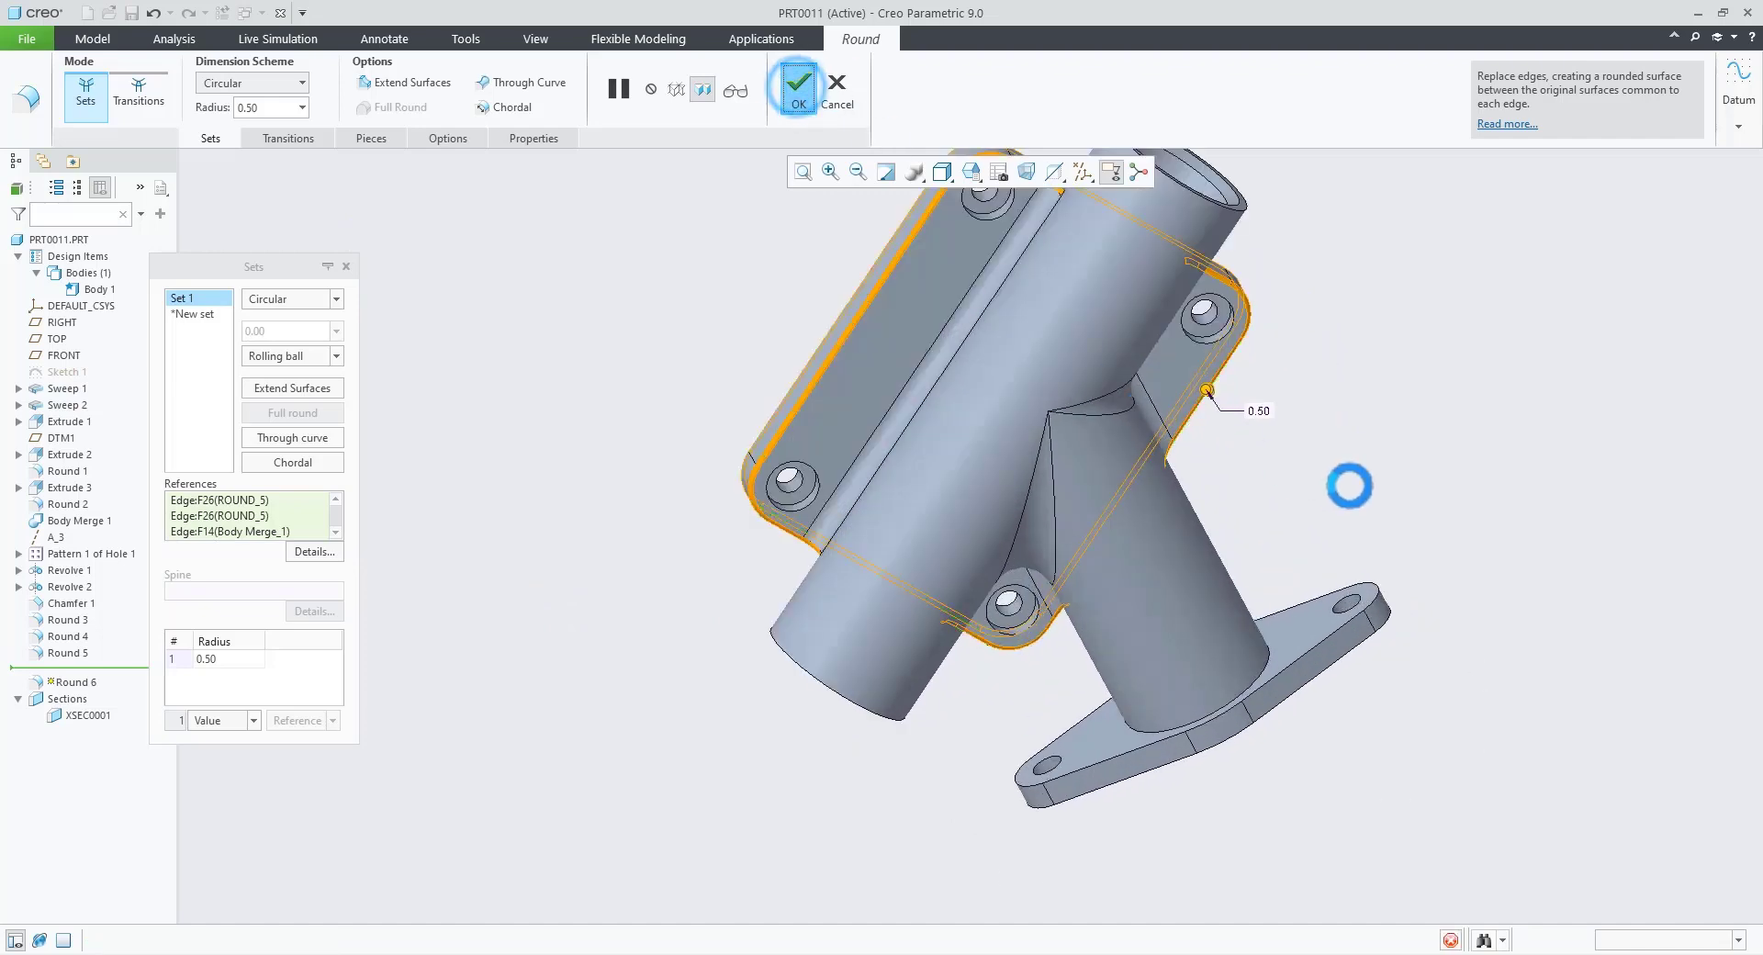
# Step: Start a round with a radius of 2 on the circular edge where the branch pipe meets its flange
pyautogui.scroll(3, 1308, 630)
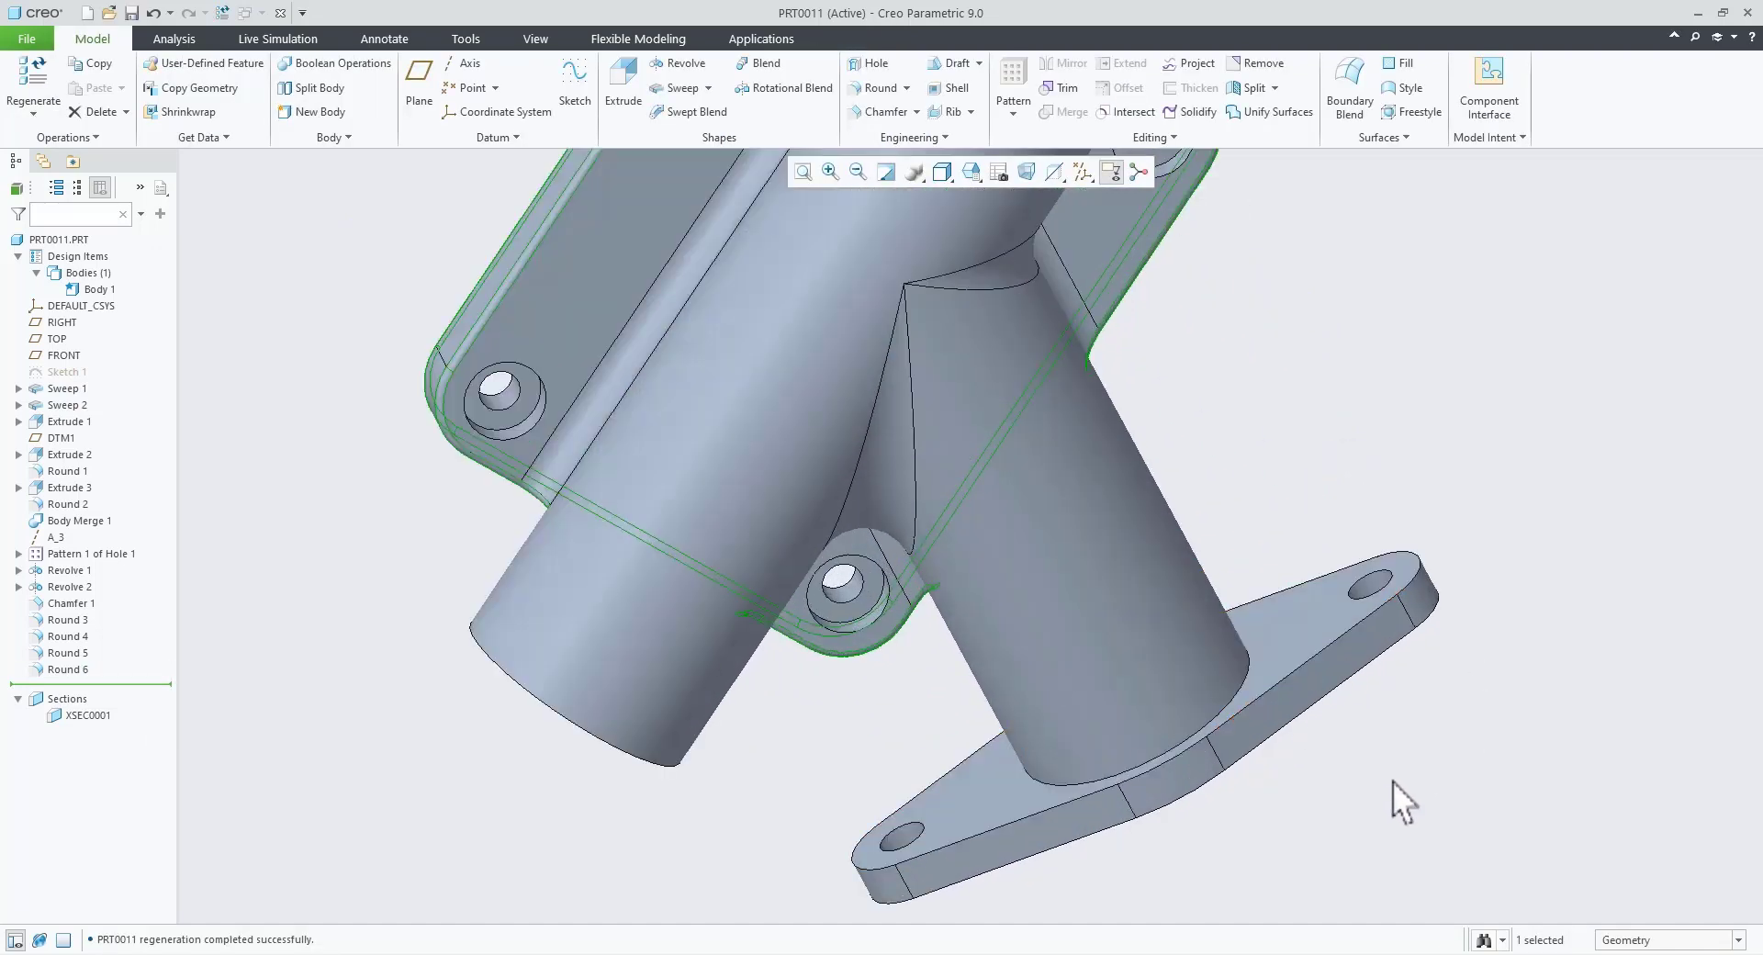
pyautogui.click(1392, 781)
pyautogui.scroll(-2, 1223, 754)
pyautogui.moveTo(1392, 756)
pyautogui.mouseDown(button='middle')
pyautogui.moveTo(1406, 641)
pyautogui.moveTo(1377, 700)
pyautogui.moveTo(1379, 770)
pyautogui.mouseUp(button='middle')
pyautogui.scroll(2, 1272, 692)
pyautogui.click(1221, 674)
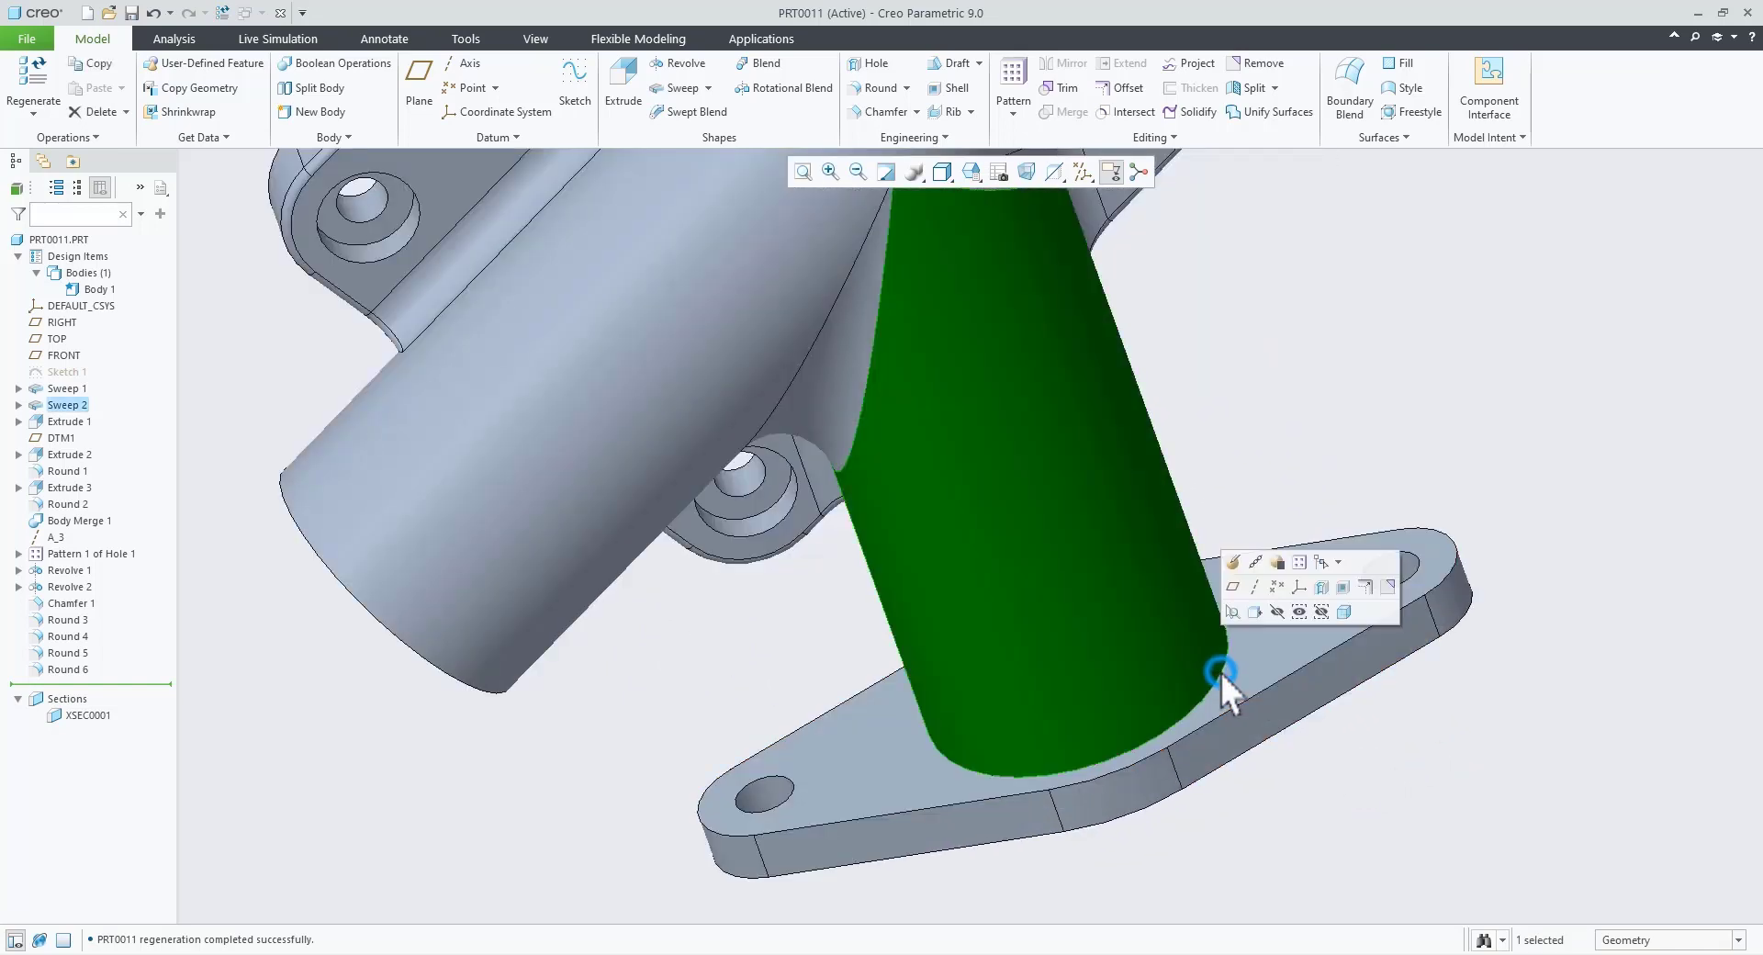
pyautogui.click(1389, 709)
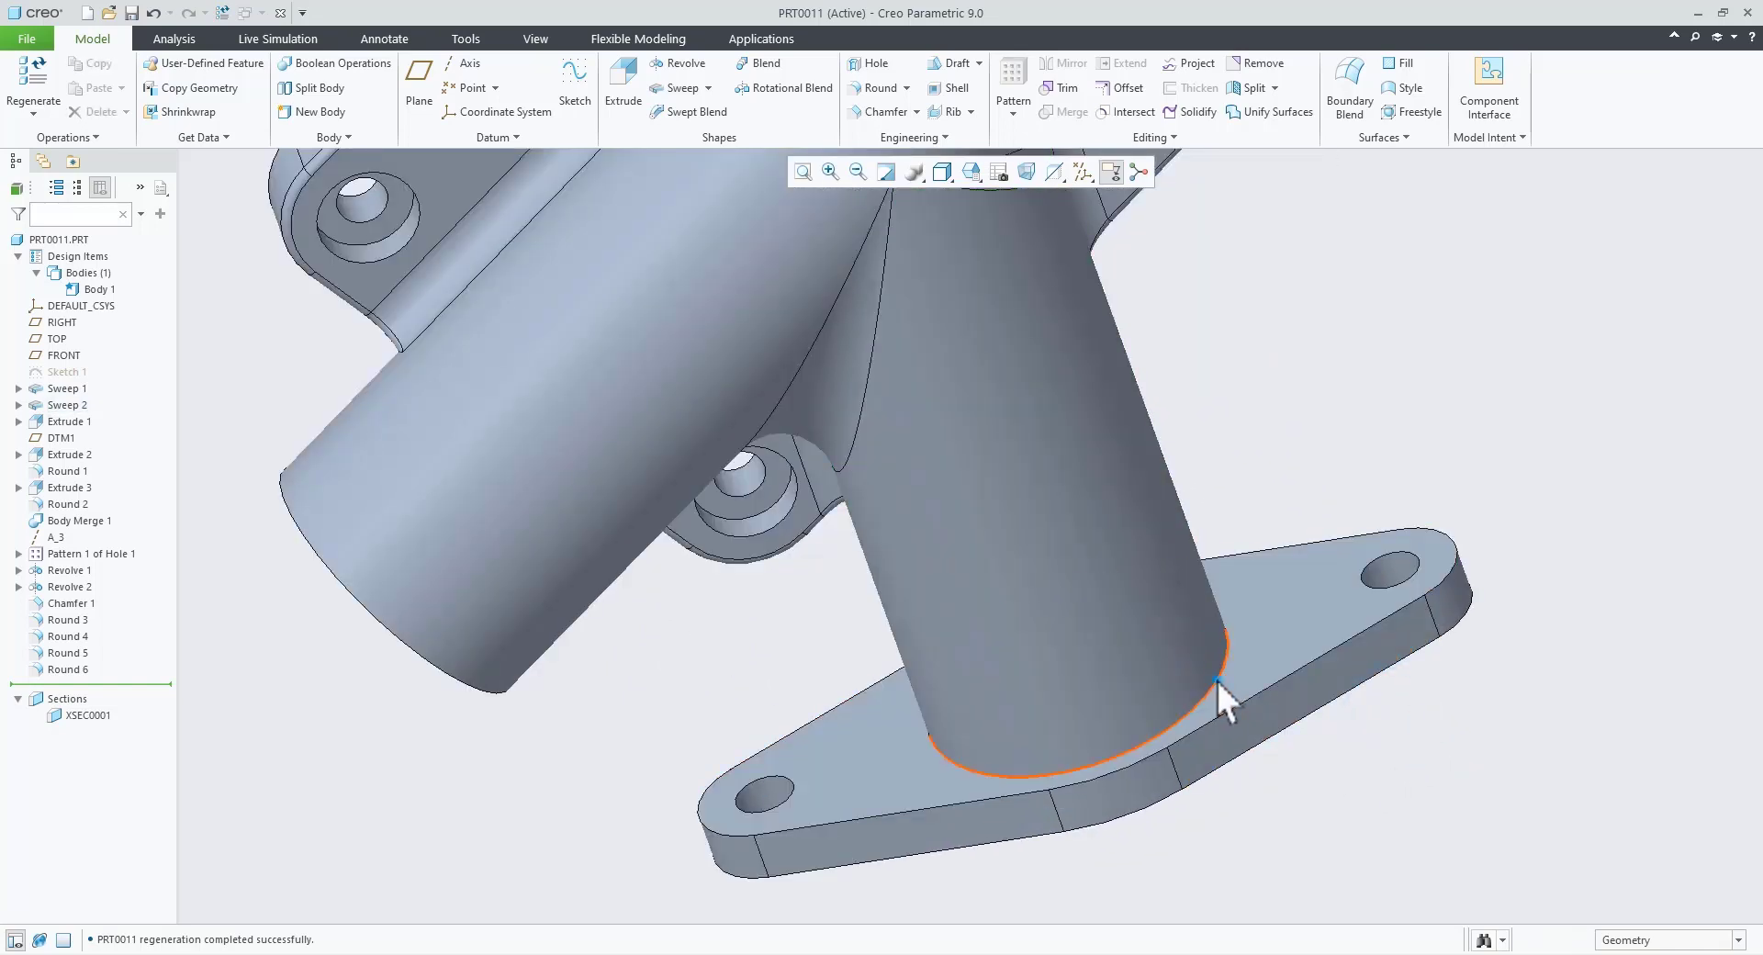
pyautogui.click(1216, 678)
pyautogui.click(1320, 599)
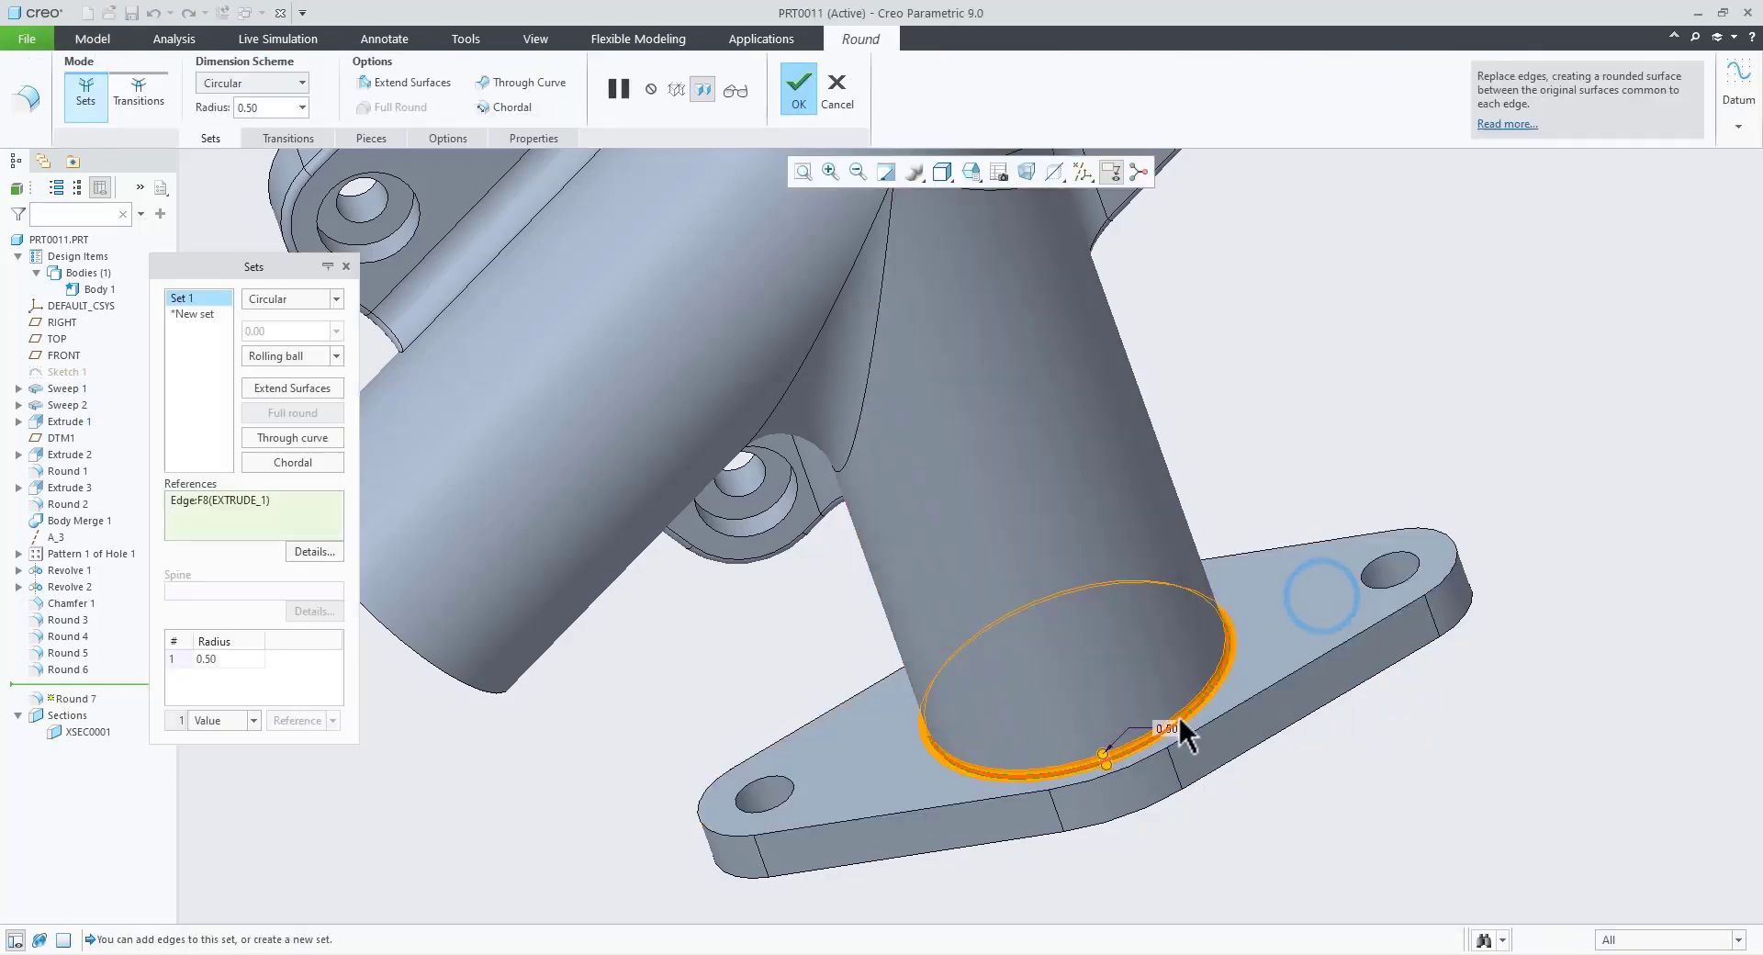
pyautogui.press('Return')
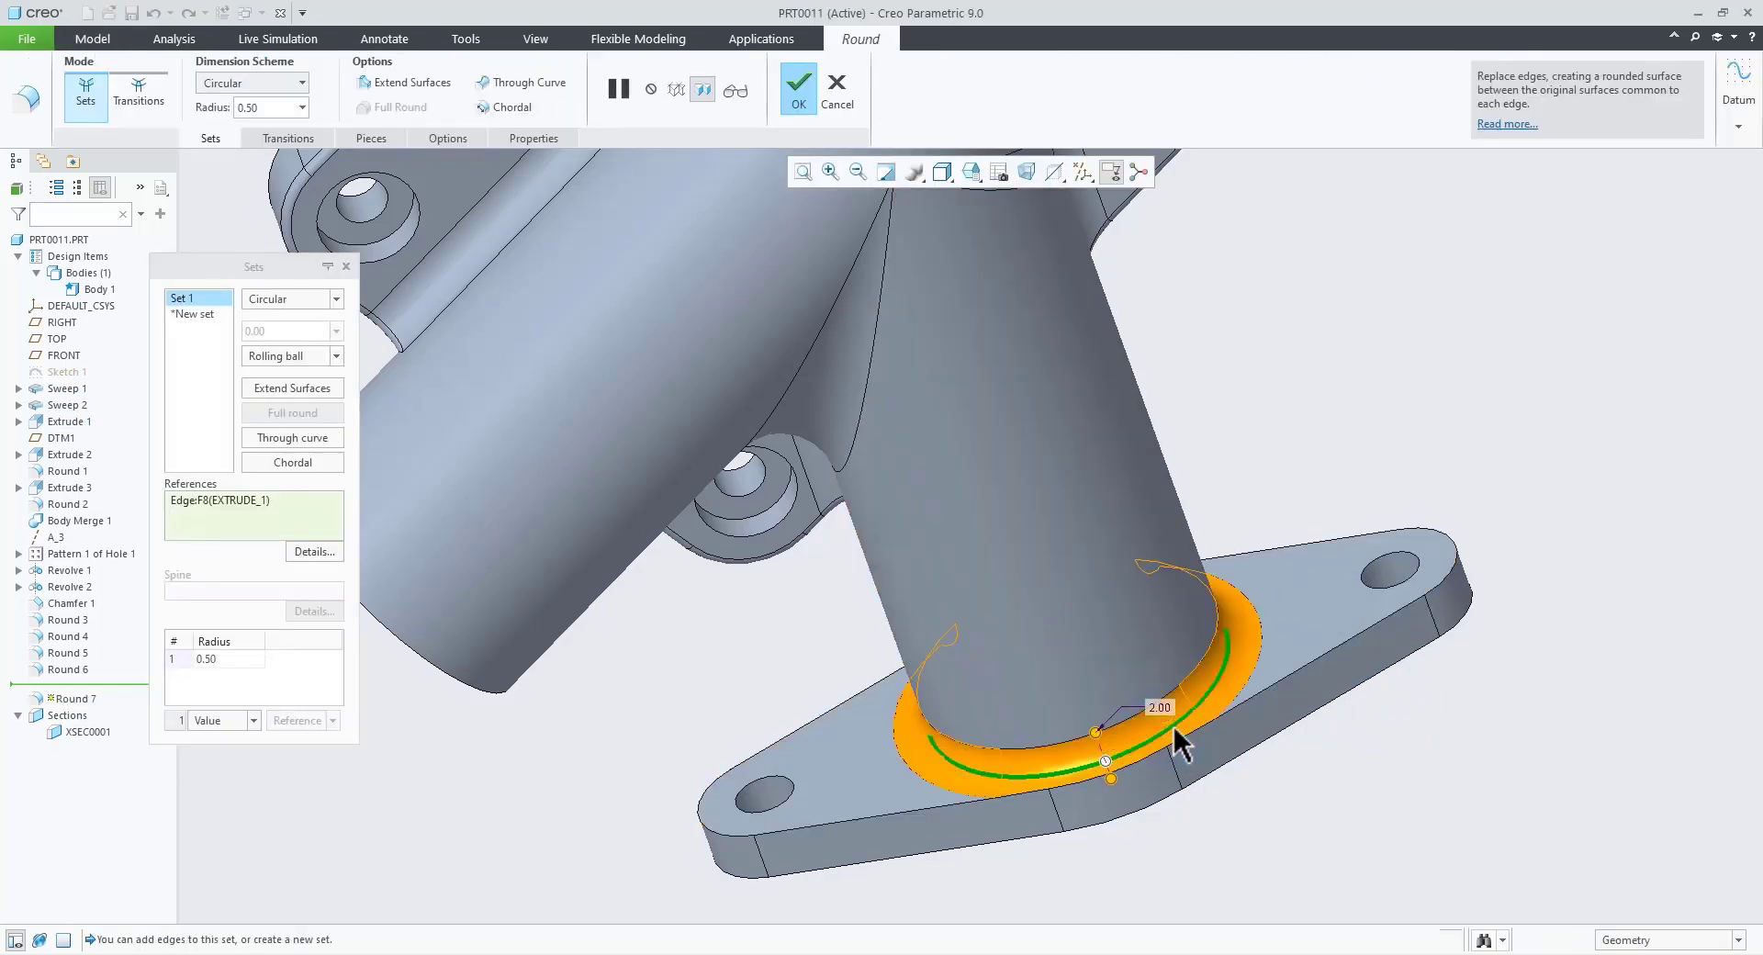
# Step: Check the branch flange in section A-A of the drawing Lecture 08.jpg, return to Creo Parametric, and complete the flange round
pyautogui.moveTo(1174, 730)
pyautogui.mouseDown(button='middle')
pyautogui.moveTo(1173, 798)
pyautogui.moveTo(1165, 742)
pyautogui.moveTo(952, 707)
pyautogui.mouseUp(button='middle')
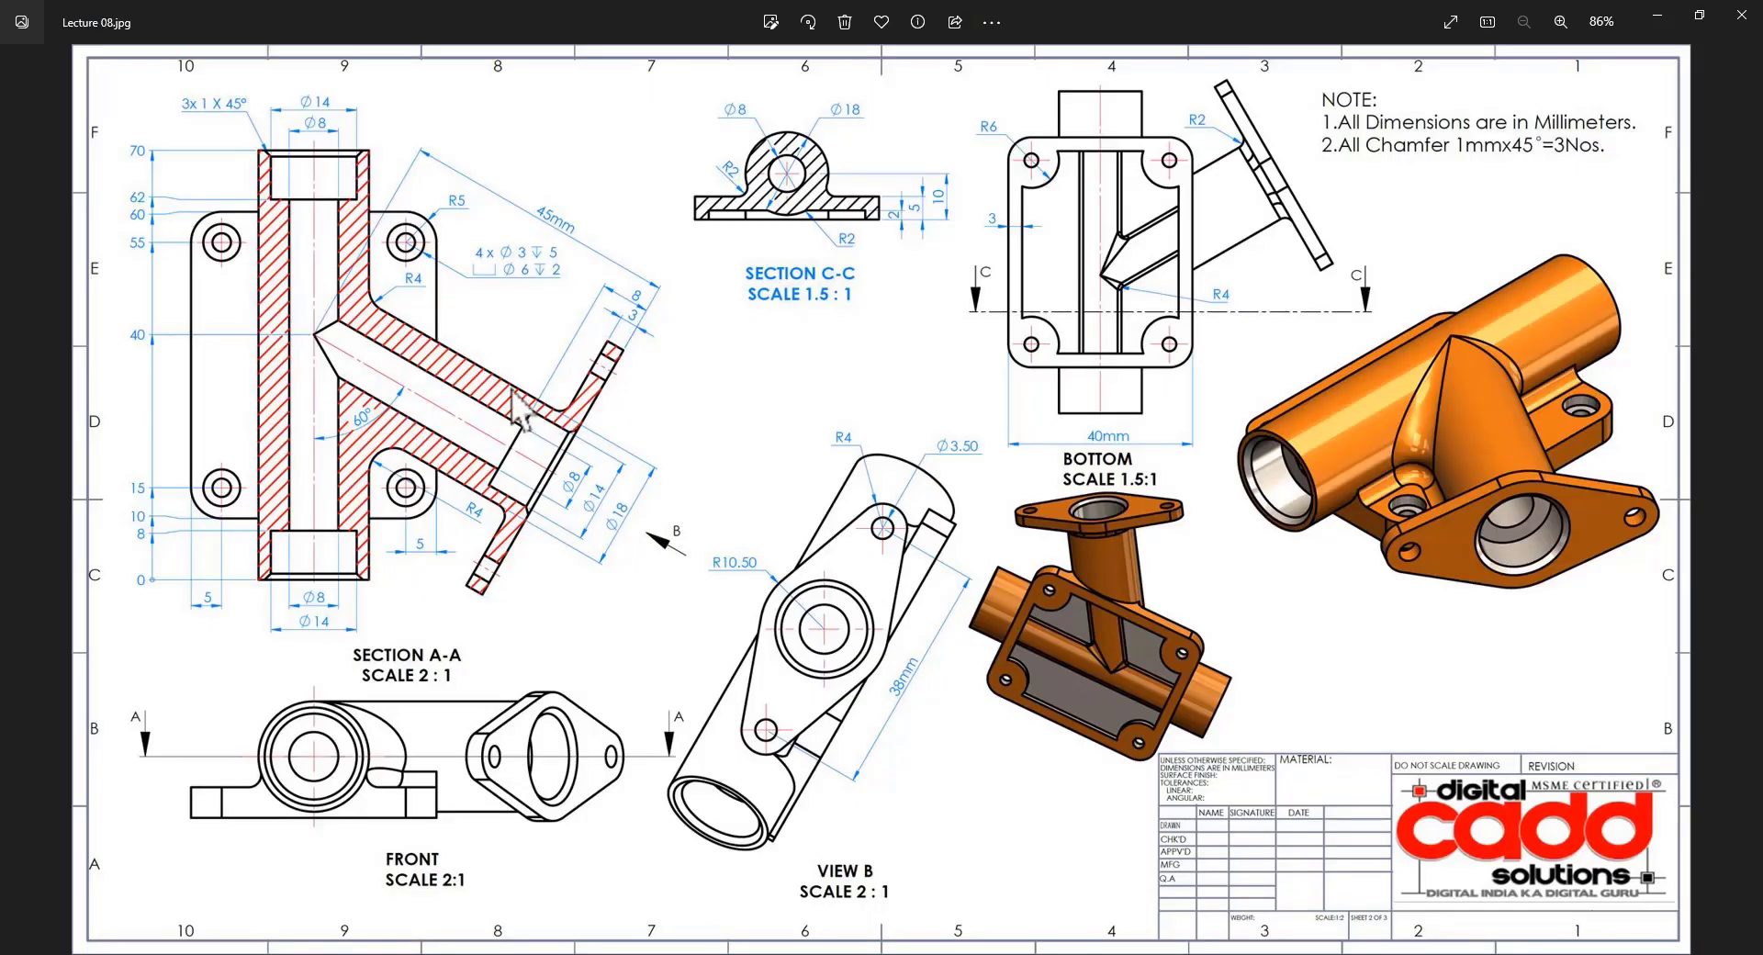
pyautogui.scroll(5, 520, 409)
pyautogui.scroll(-5, 576, 405)
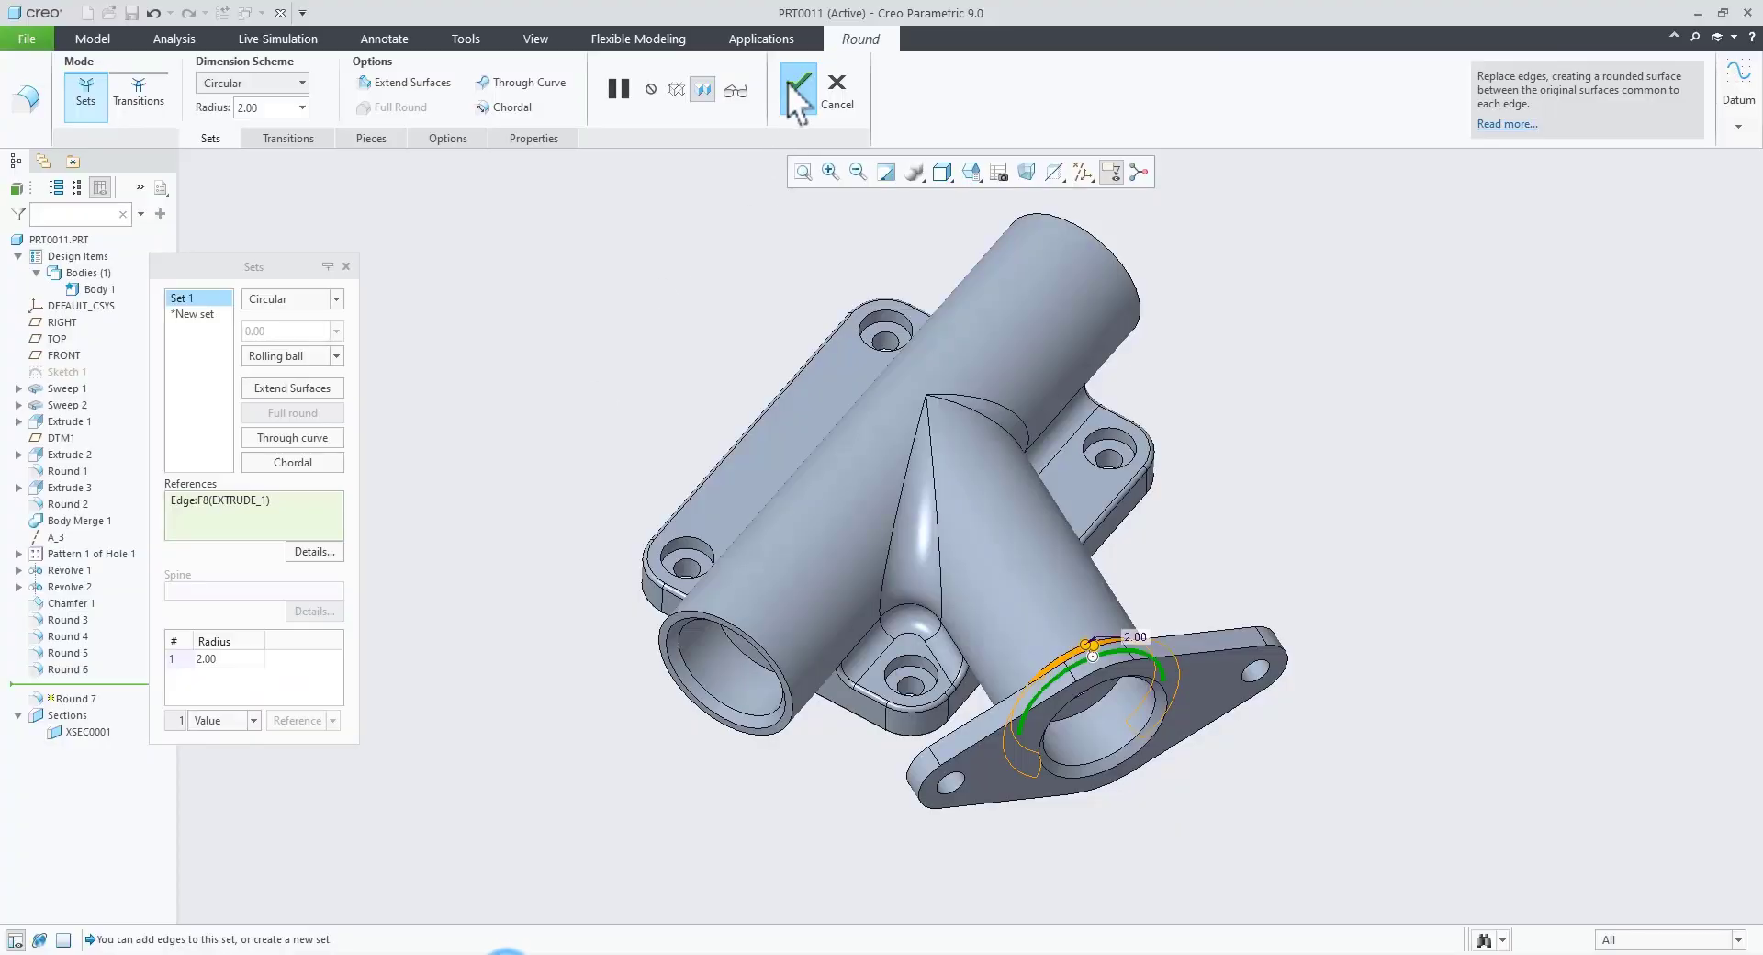
pyautogui.click(806, 117)
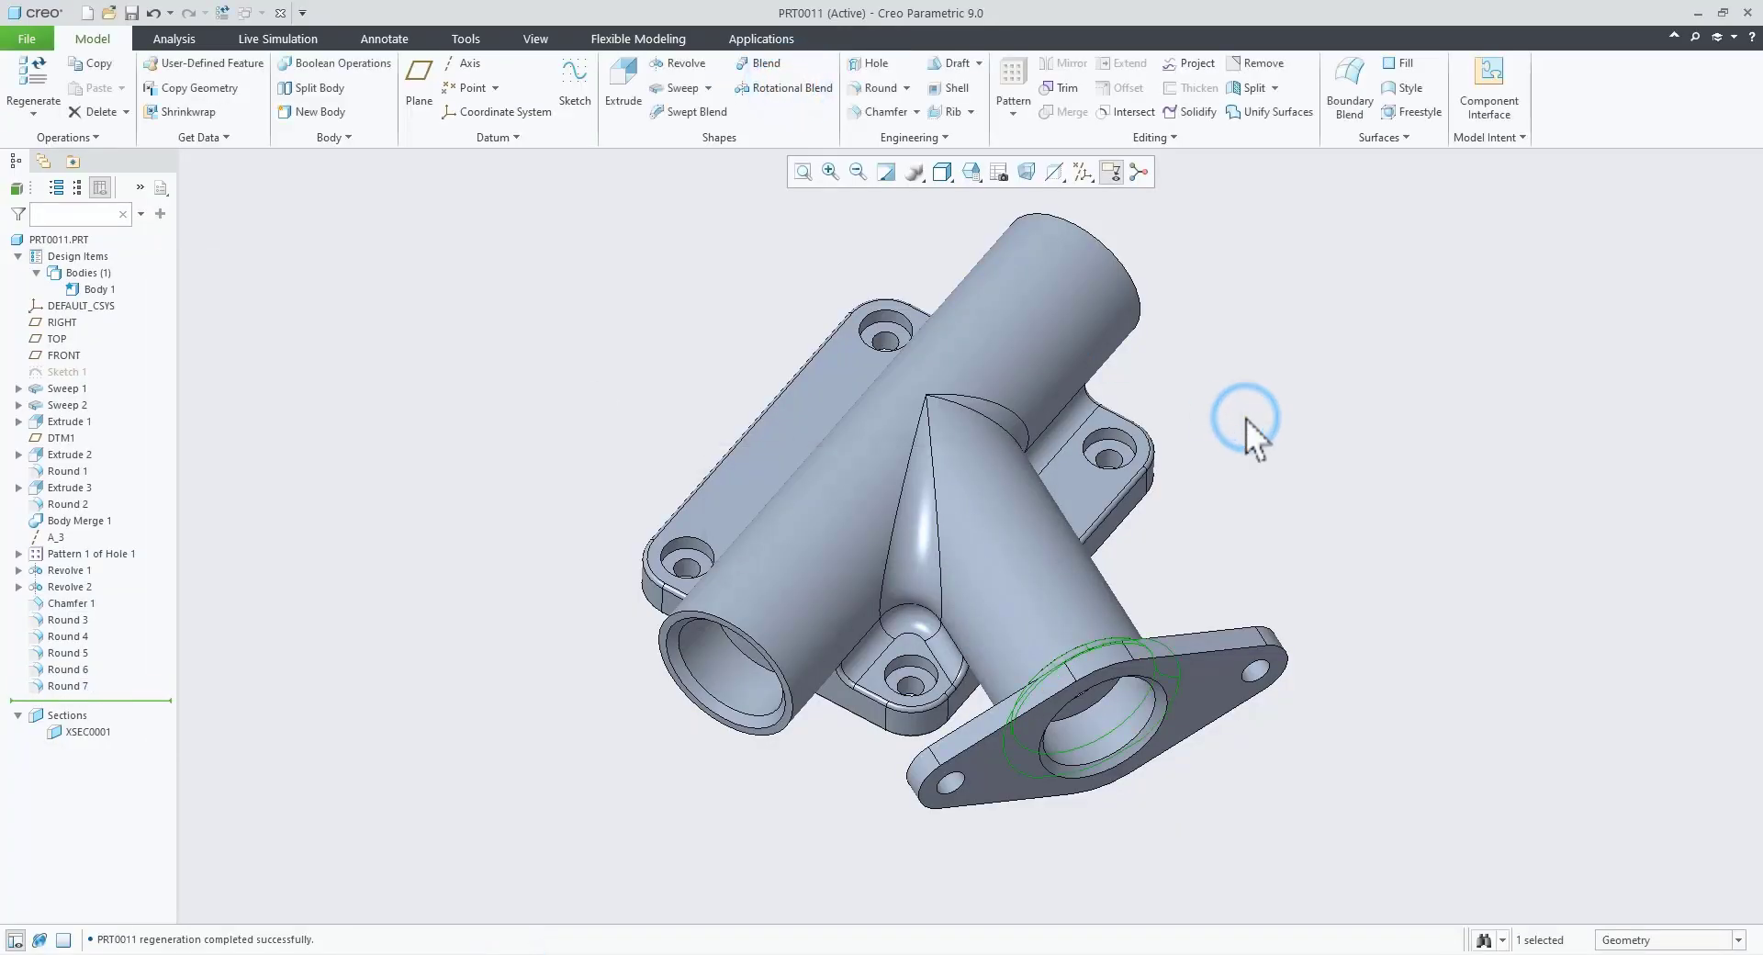
# Step: Inspect the rounded fitting from above and below, including its default orientation and the base recess
pyautogui.moveTo(1245, 419); pyautogui.dragTo(1068, 803, button='middle')
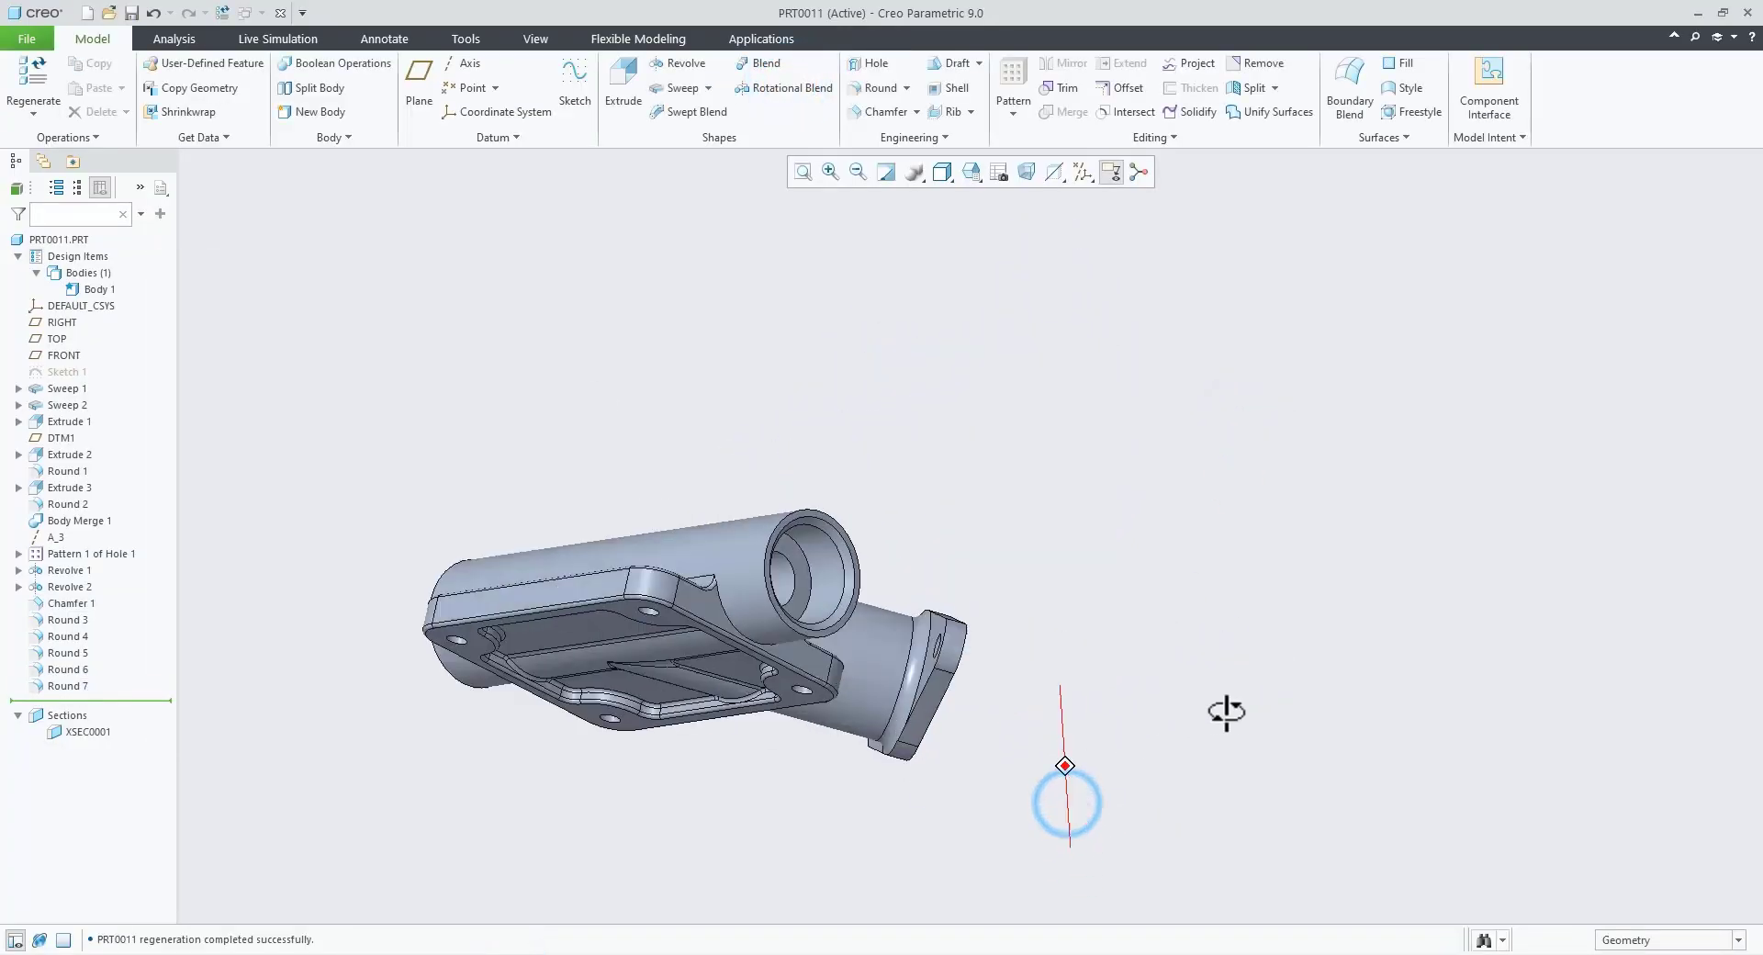
pyautogui.moveTo(1226, 712); pyautogui.dragTo(1158, 787, button='middle')
pyautogui.hotkey('ctrl', 'd')
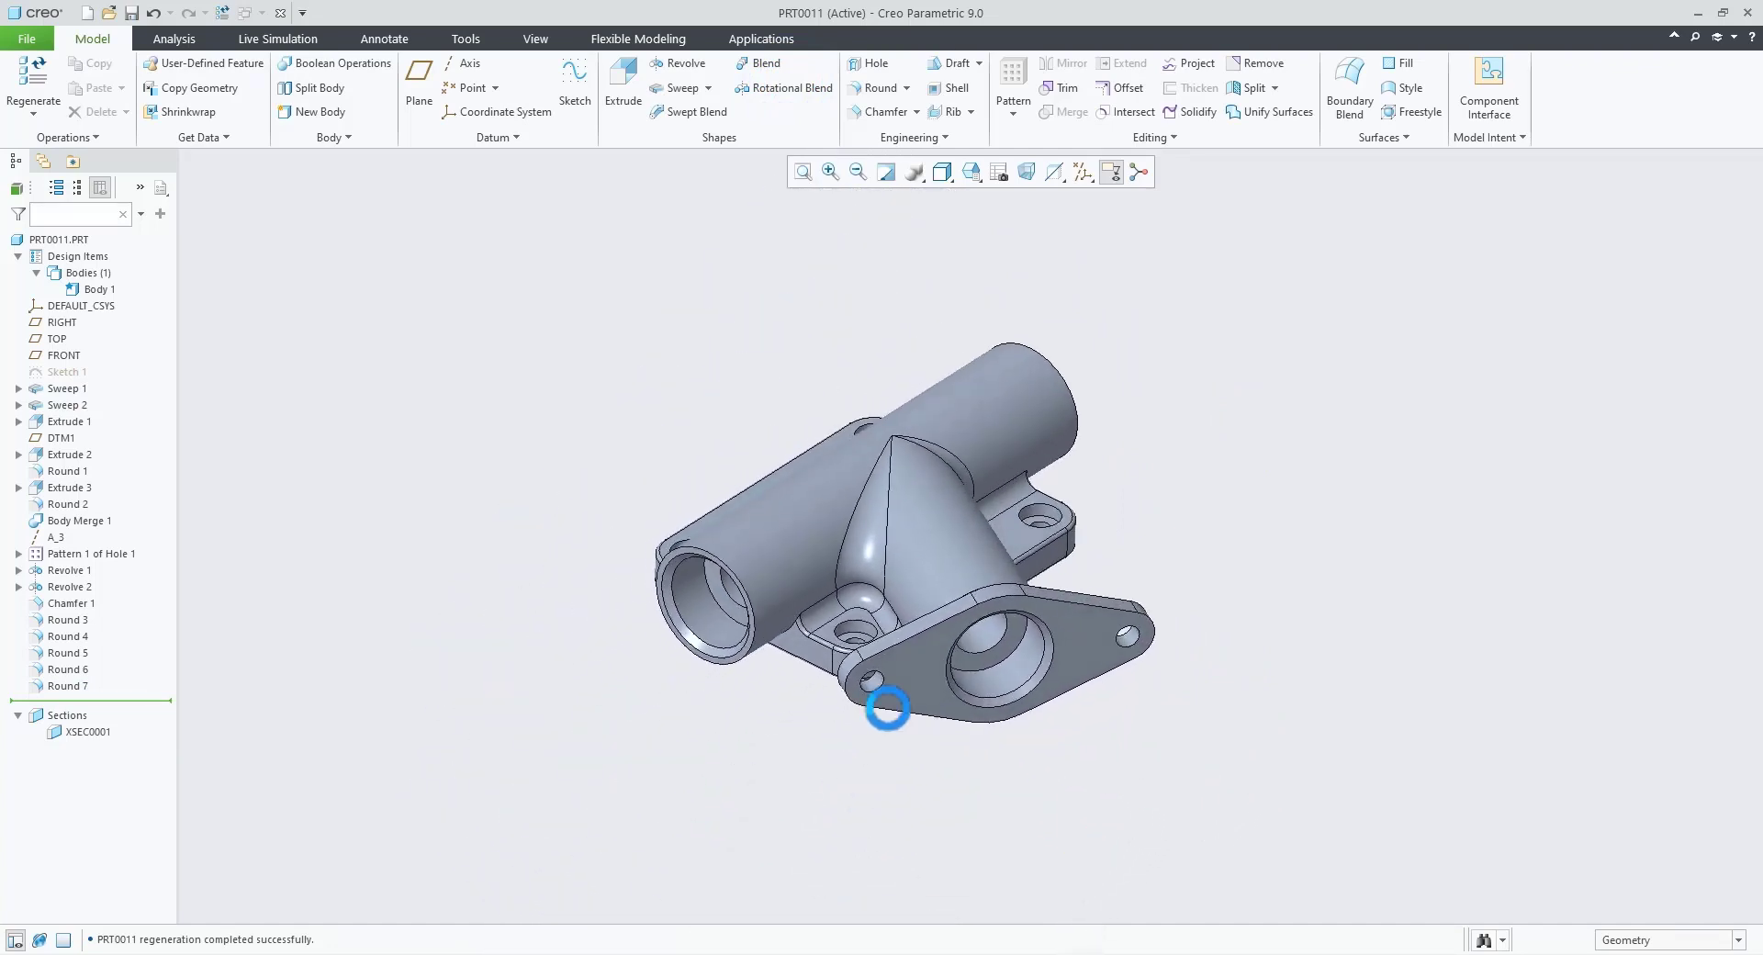
pyautogui.scroll(-1, 880, 770)
pyautogui.moveTo(924, 752); pyautogui.dragTo(992, 629, button='middle')
pyautogui.scroll(4, 973, 620)
pyautogui.scroll(-4, 869, 817)
pyautogui.scroll(3, 702, 708)
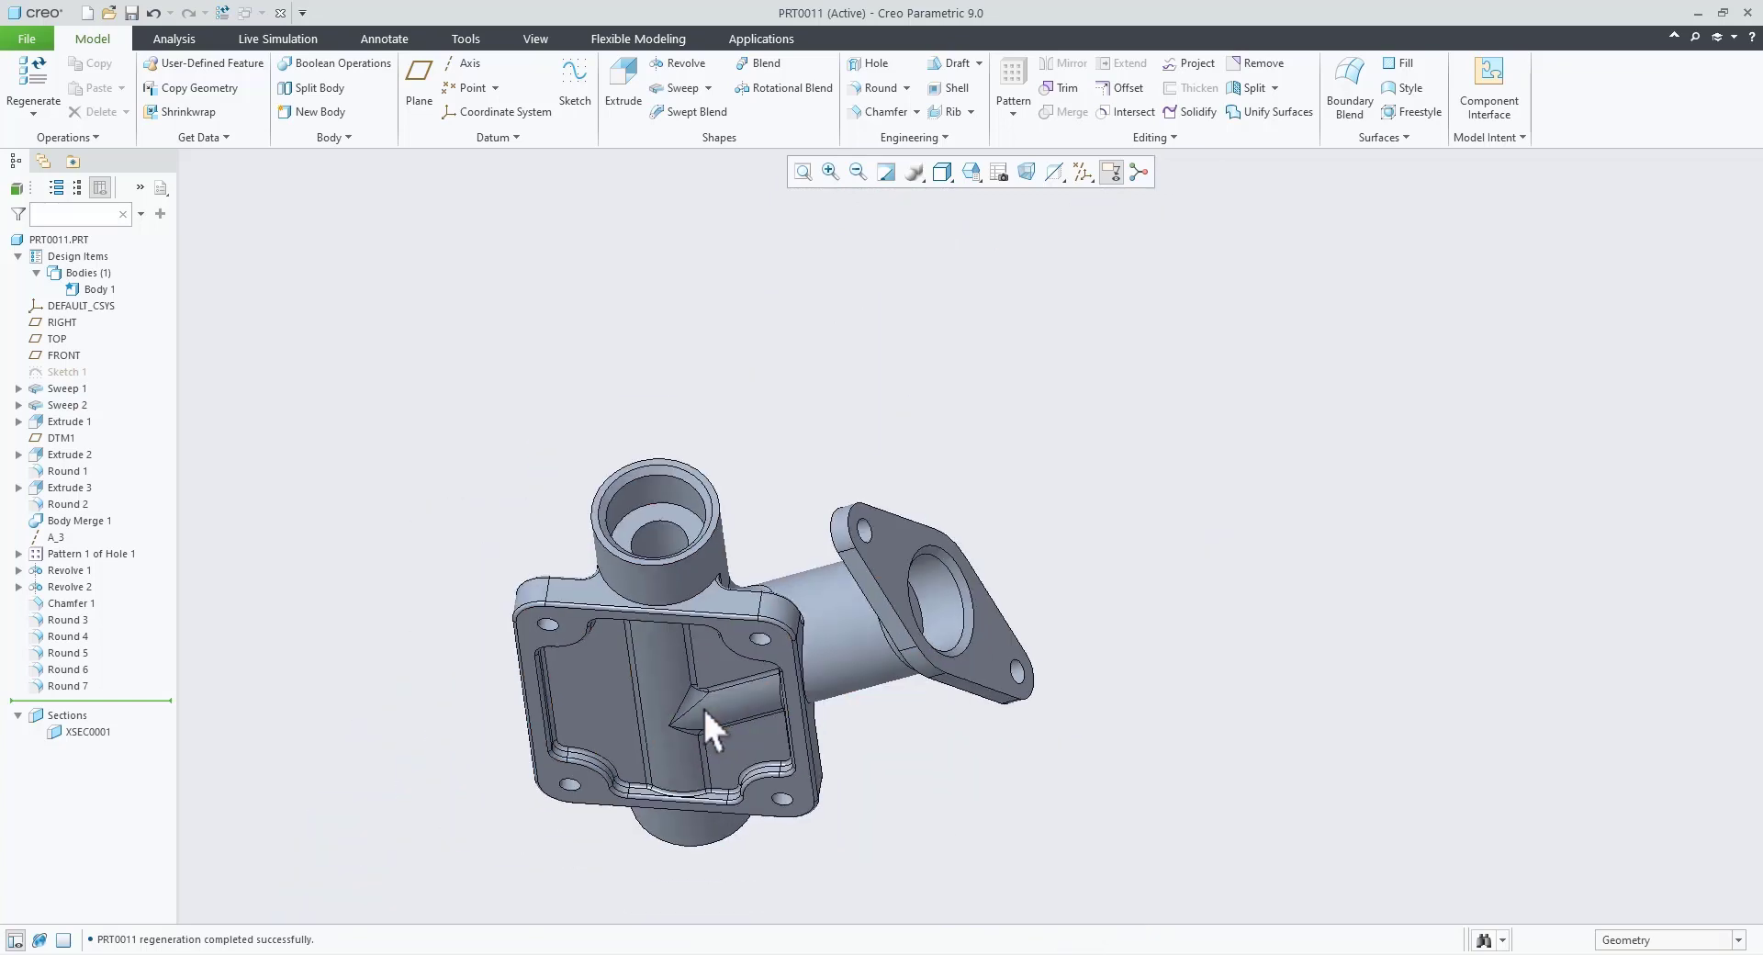
# Step: Round the two curved edges where the ends of the main pipe meet the base plate with a radius of 0.5
pyautogui.scroll(-2, 630, 741)
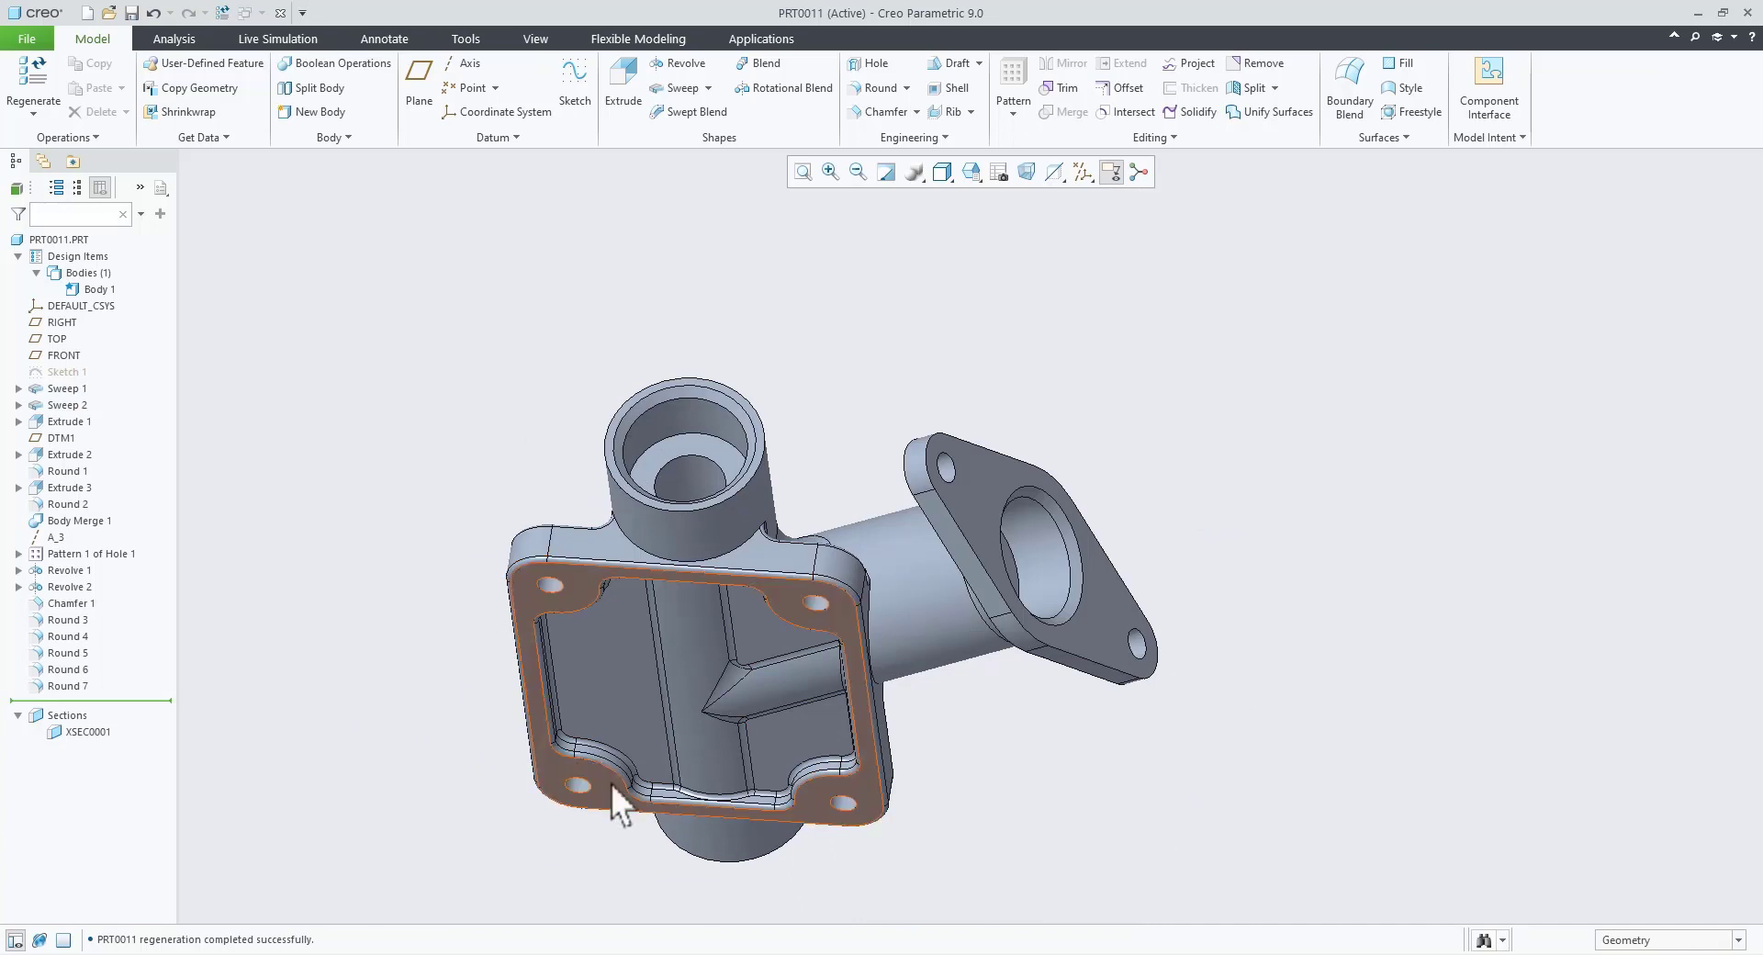
pyautogui.scroll(-2, 610, 784)
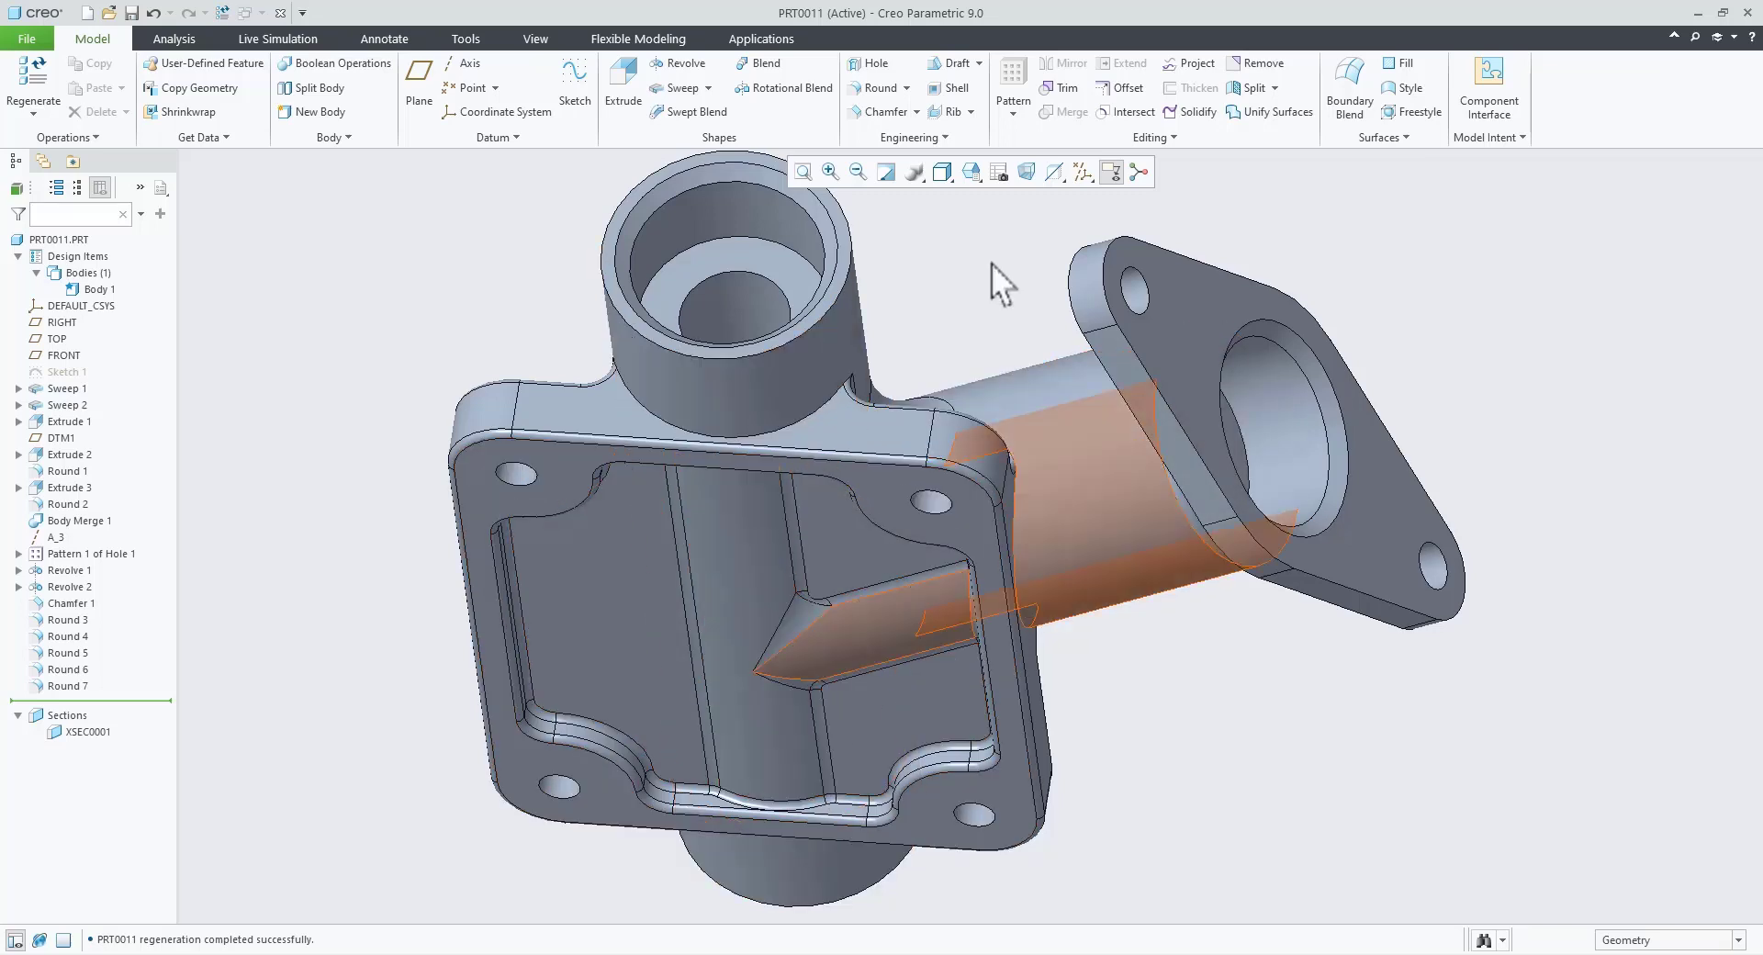
pyautogui.click(901, 86)
pyautogui.click(822, 408)
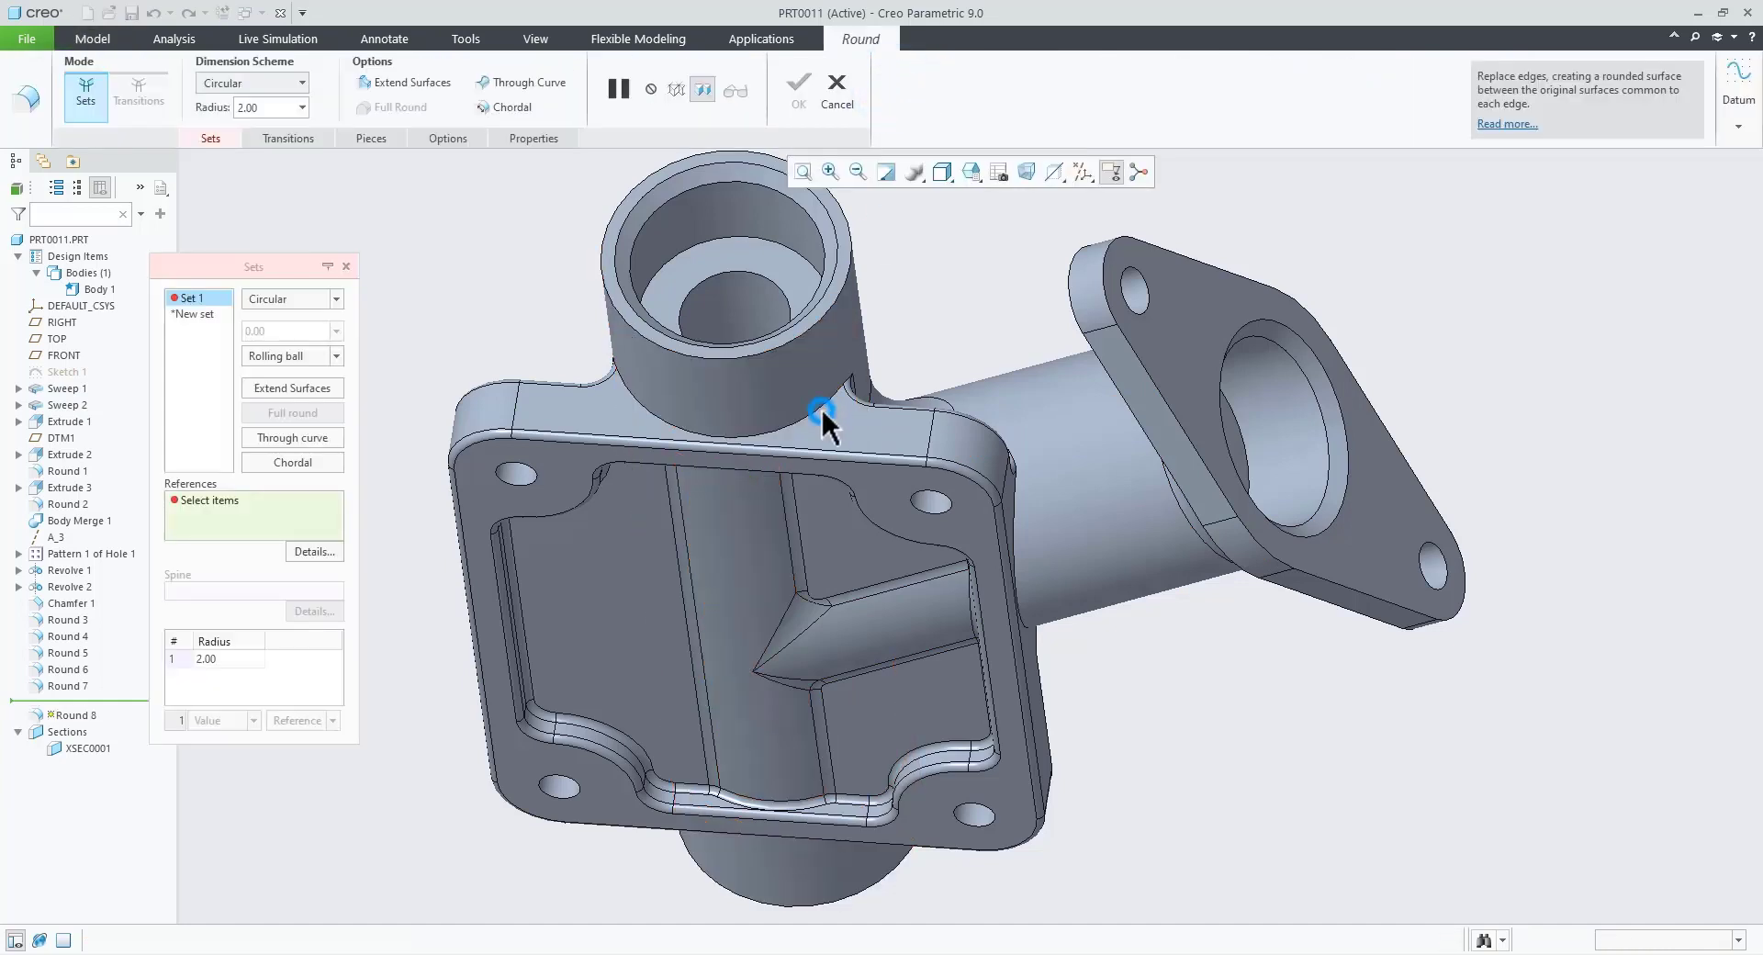
pyautogui.doubleClick(786, 429)
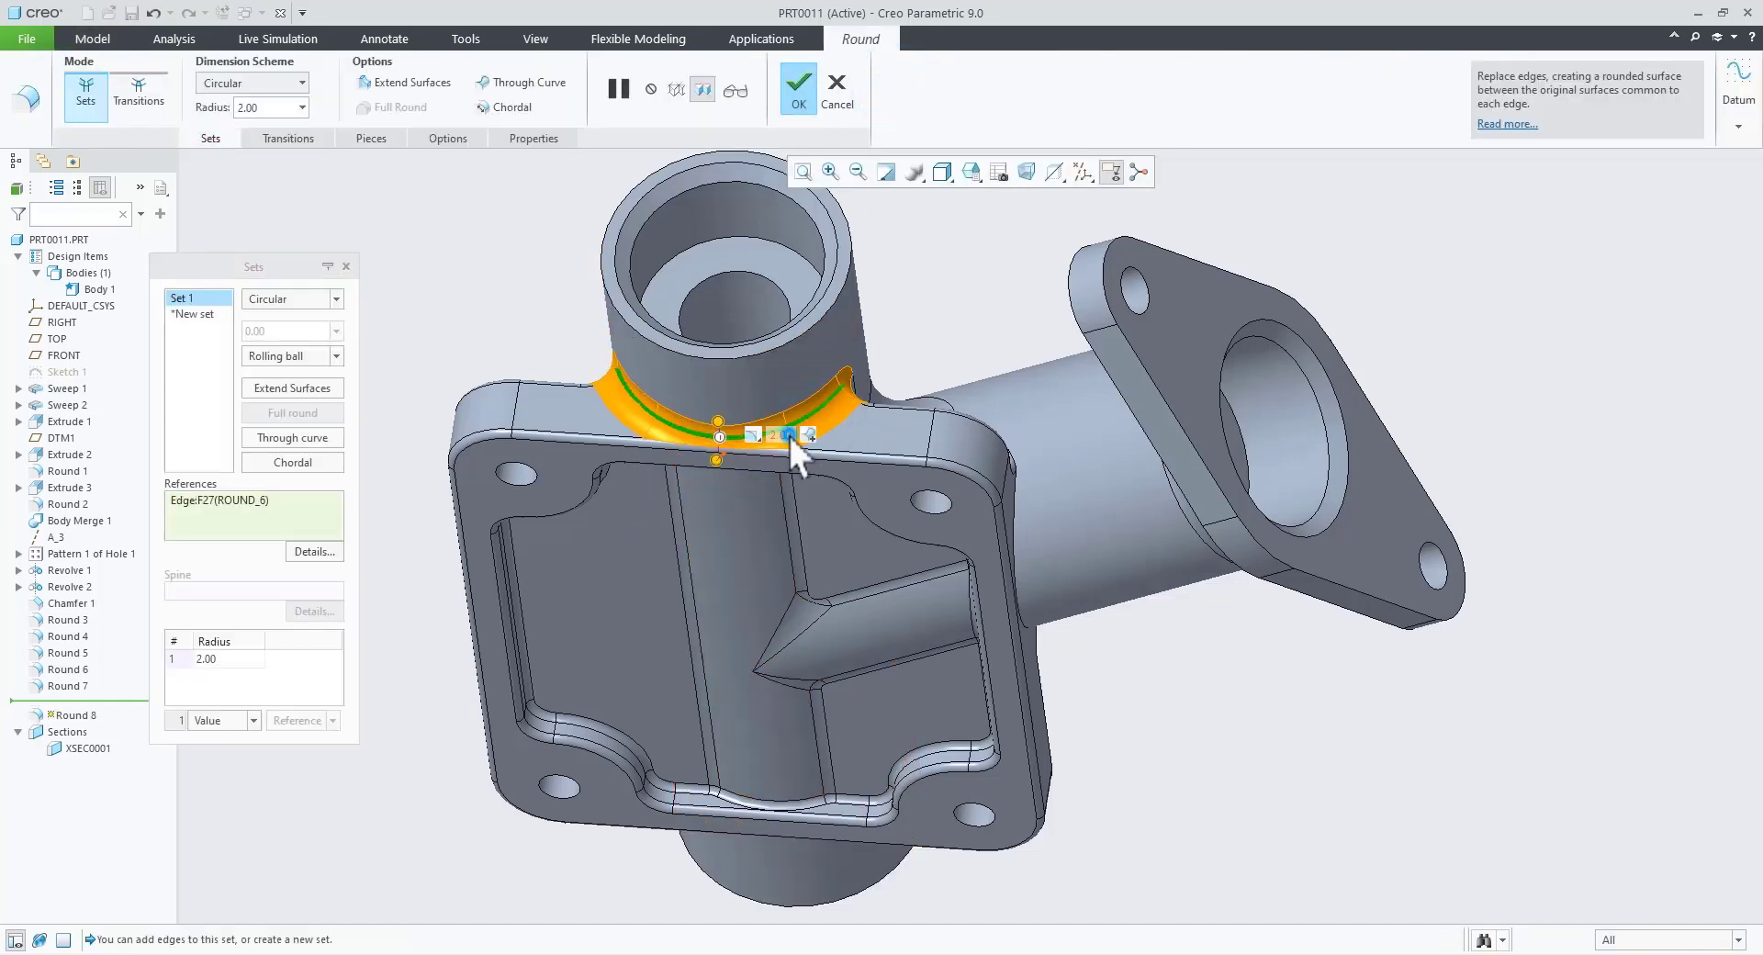
pyautogui.write('0.5')
pyautogui.press('Return')
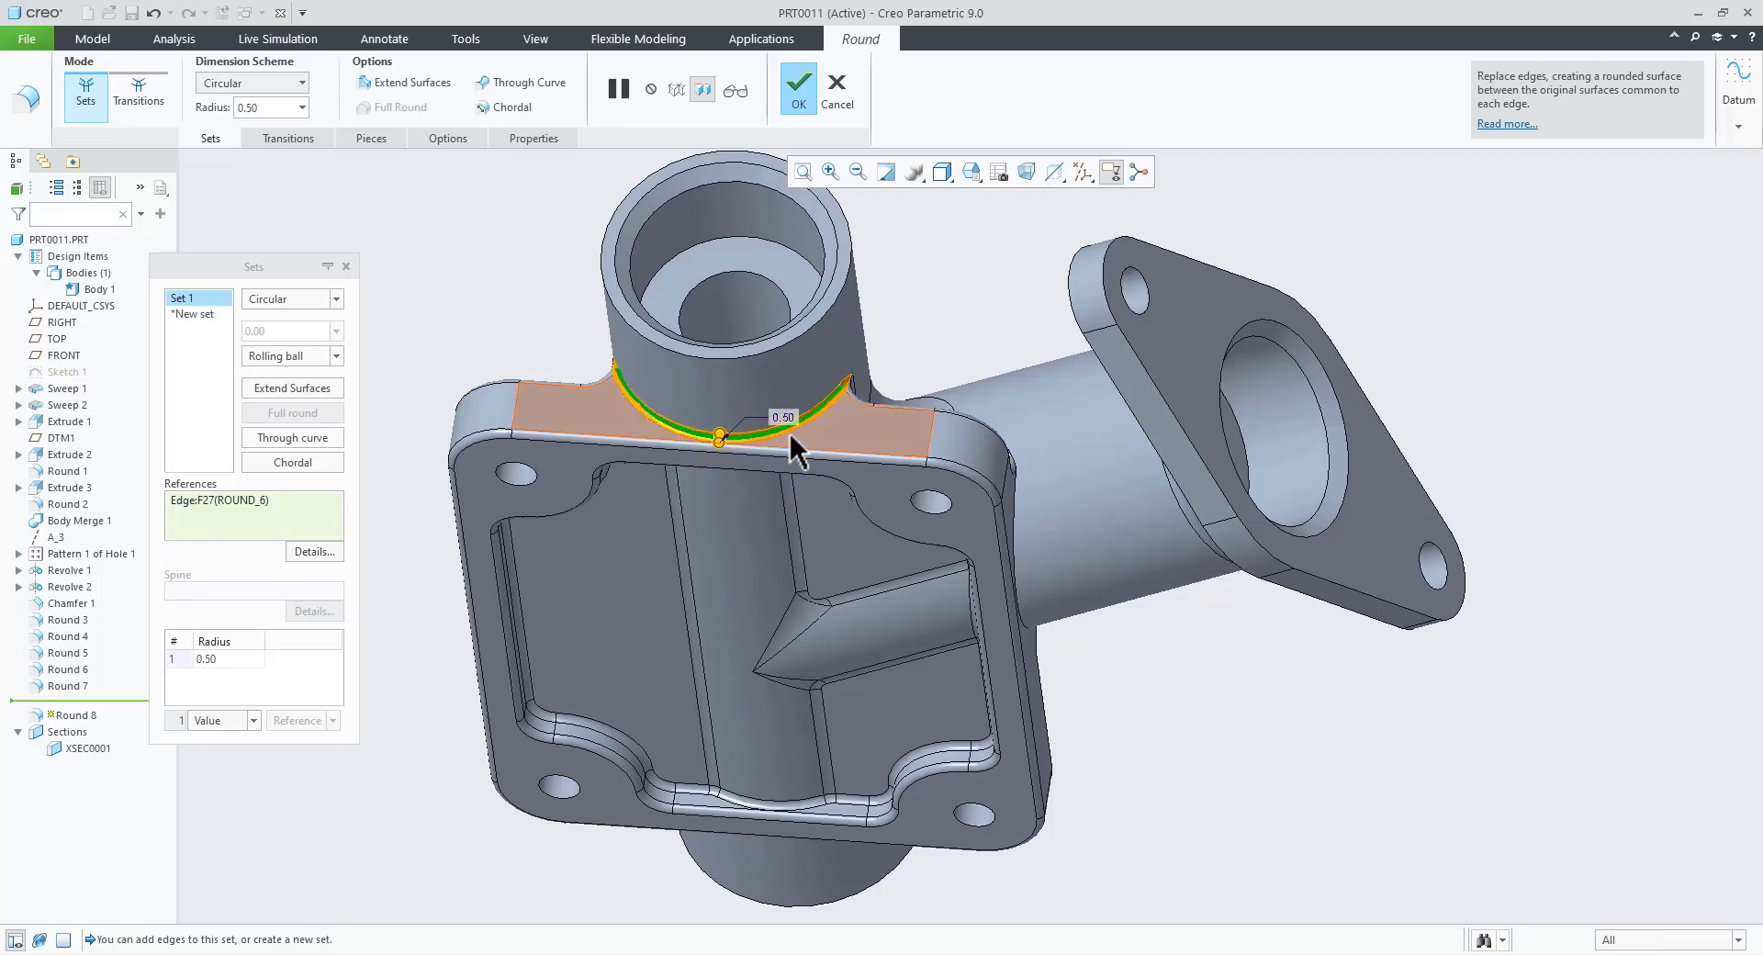
pyautogui.moveTo(790, 428); pyautogui.dragTo(866, 563, button='middle')
pyautogui.scroll(-3, 807, 780)
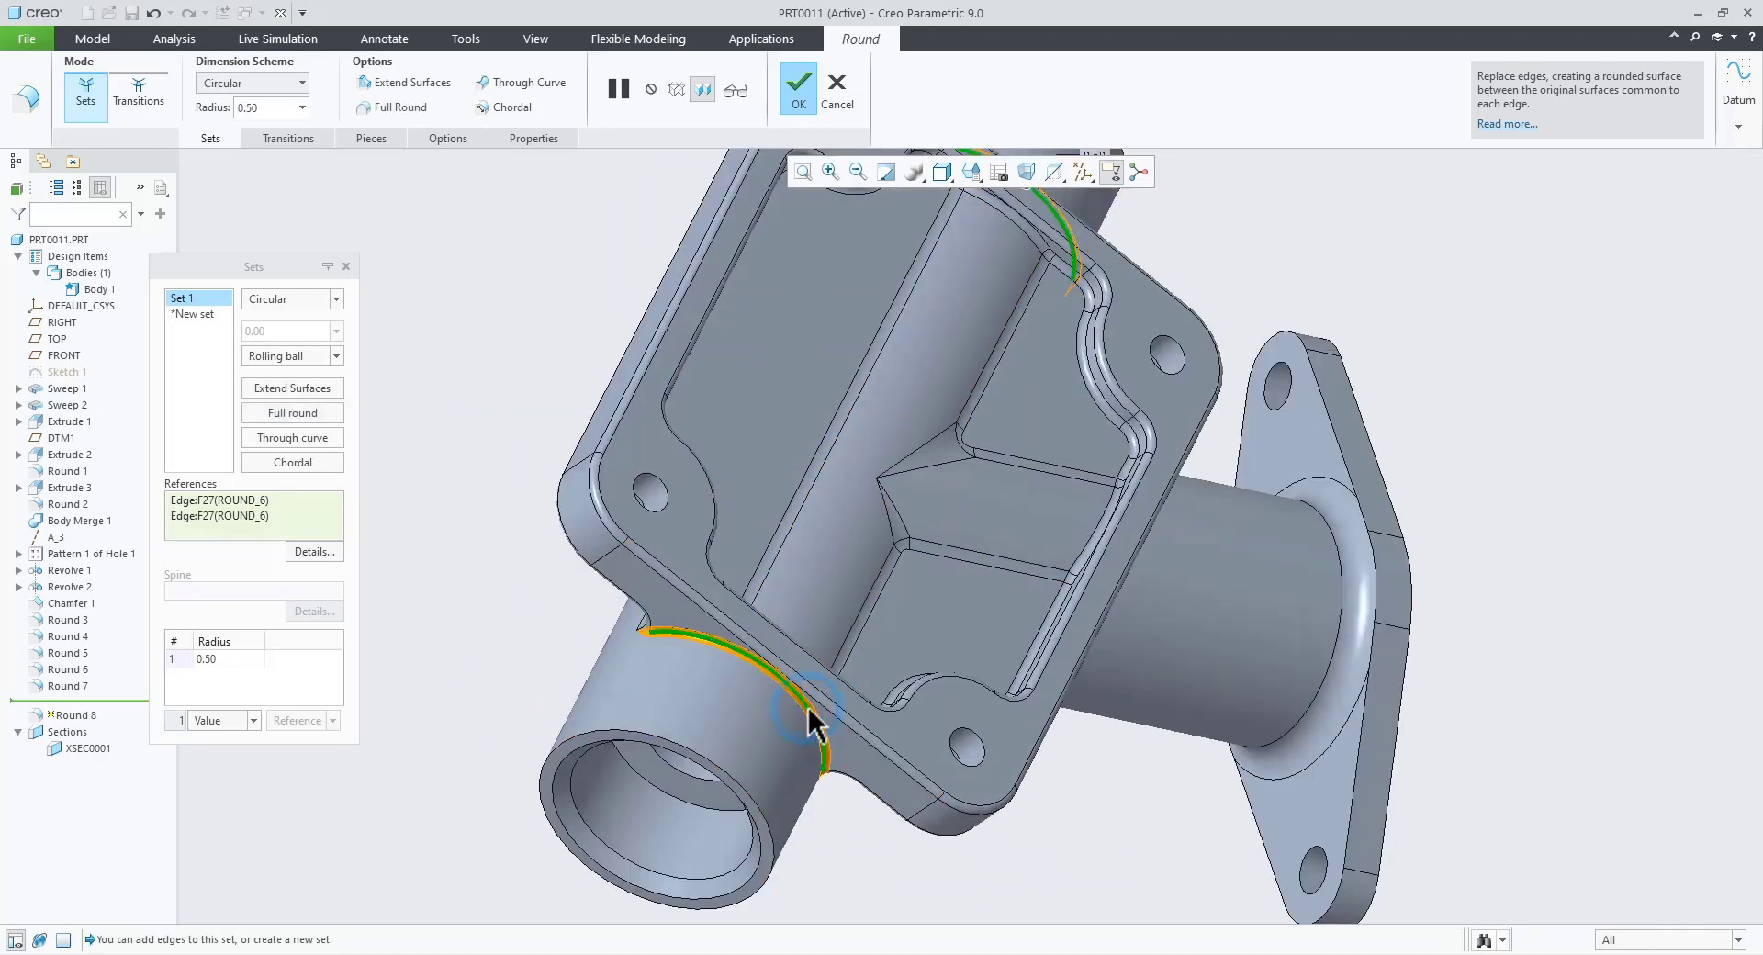
pyautogui.scroll(3, 812, 725)
pyautogui.moveTo(812, 726); pyautogui.dragTo(991, 651, button='middle')
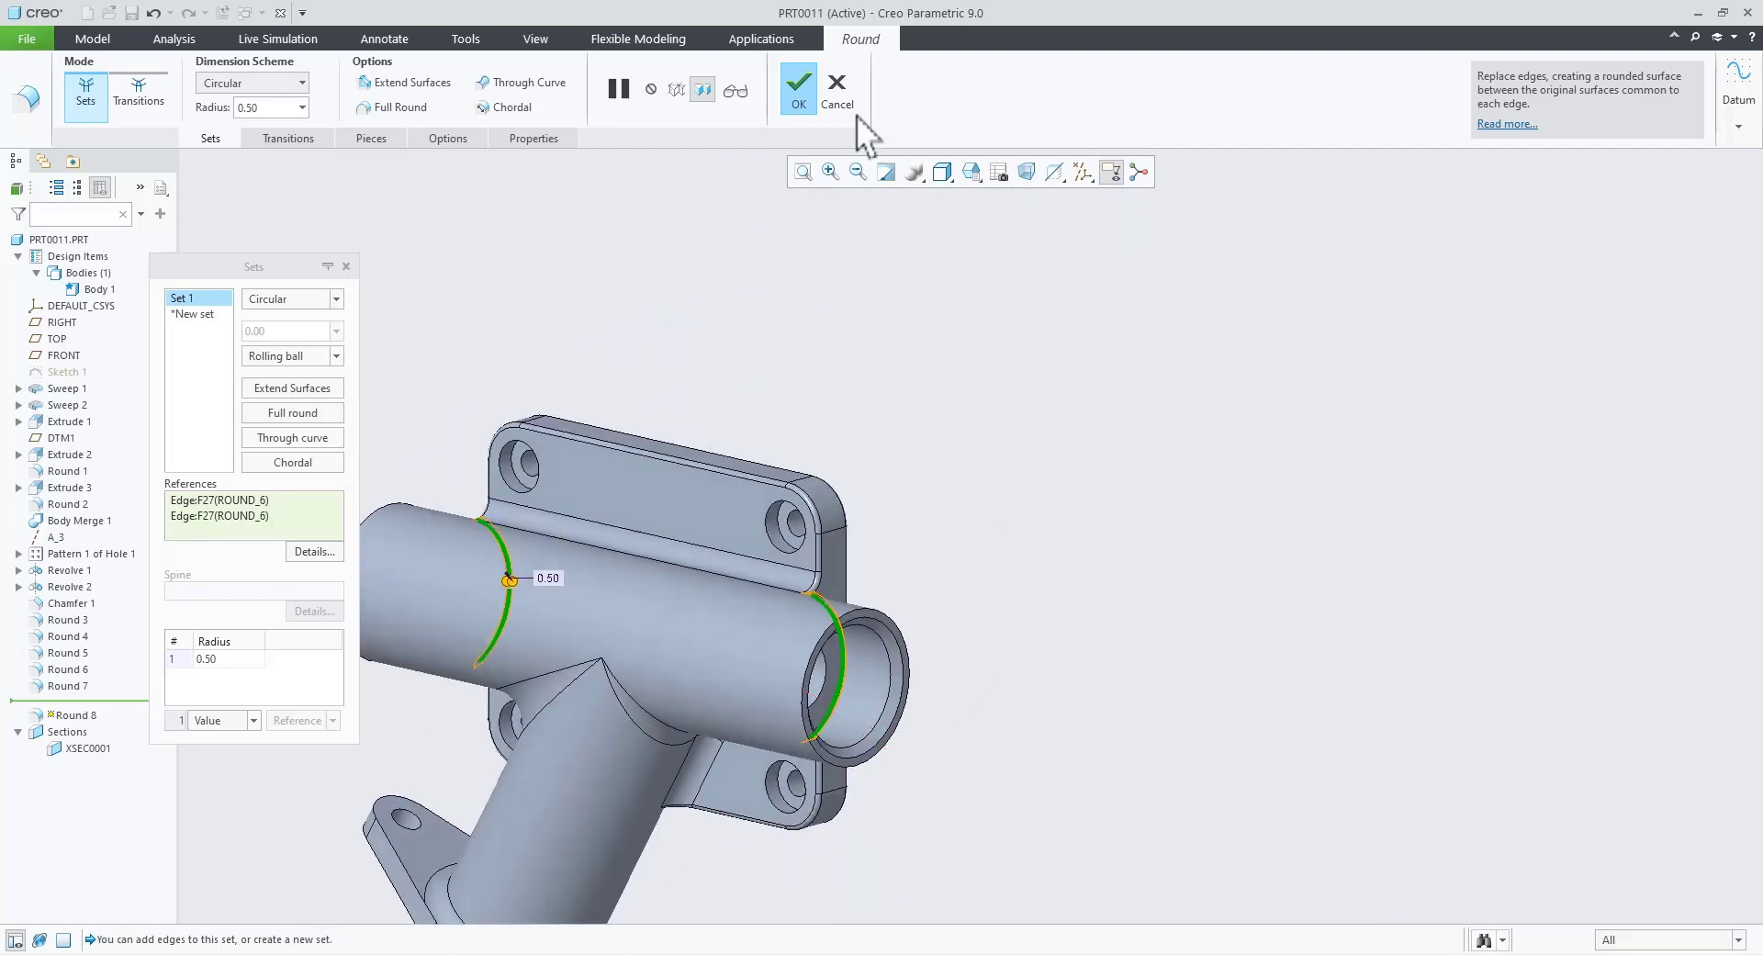
pyautogui.click(795, 92)
# Step: Apply a light grey metal appearance from the std-metals library to the whole part
pyautogui.hotkey('ctrl', 'd')
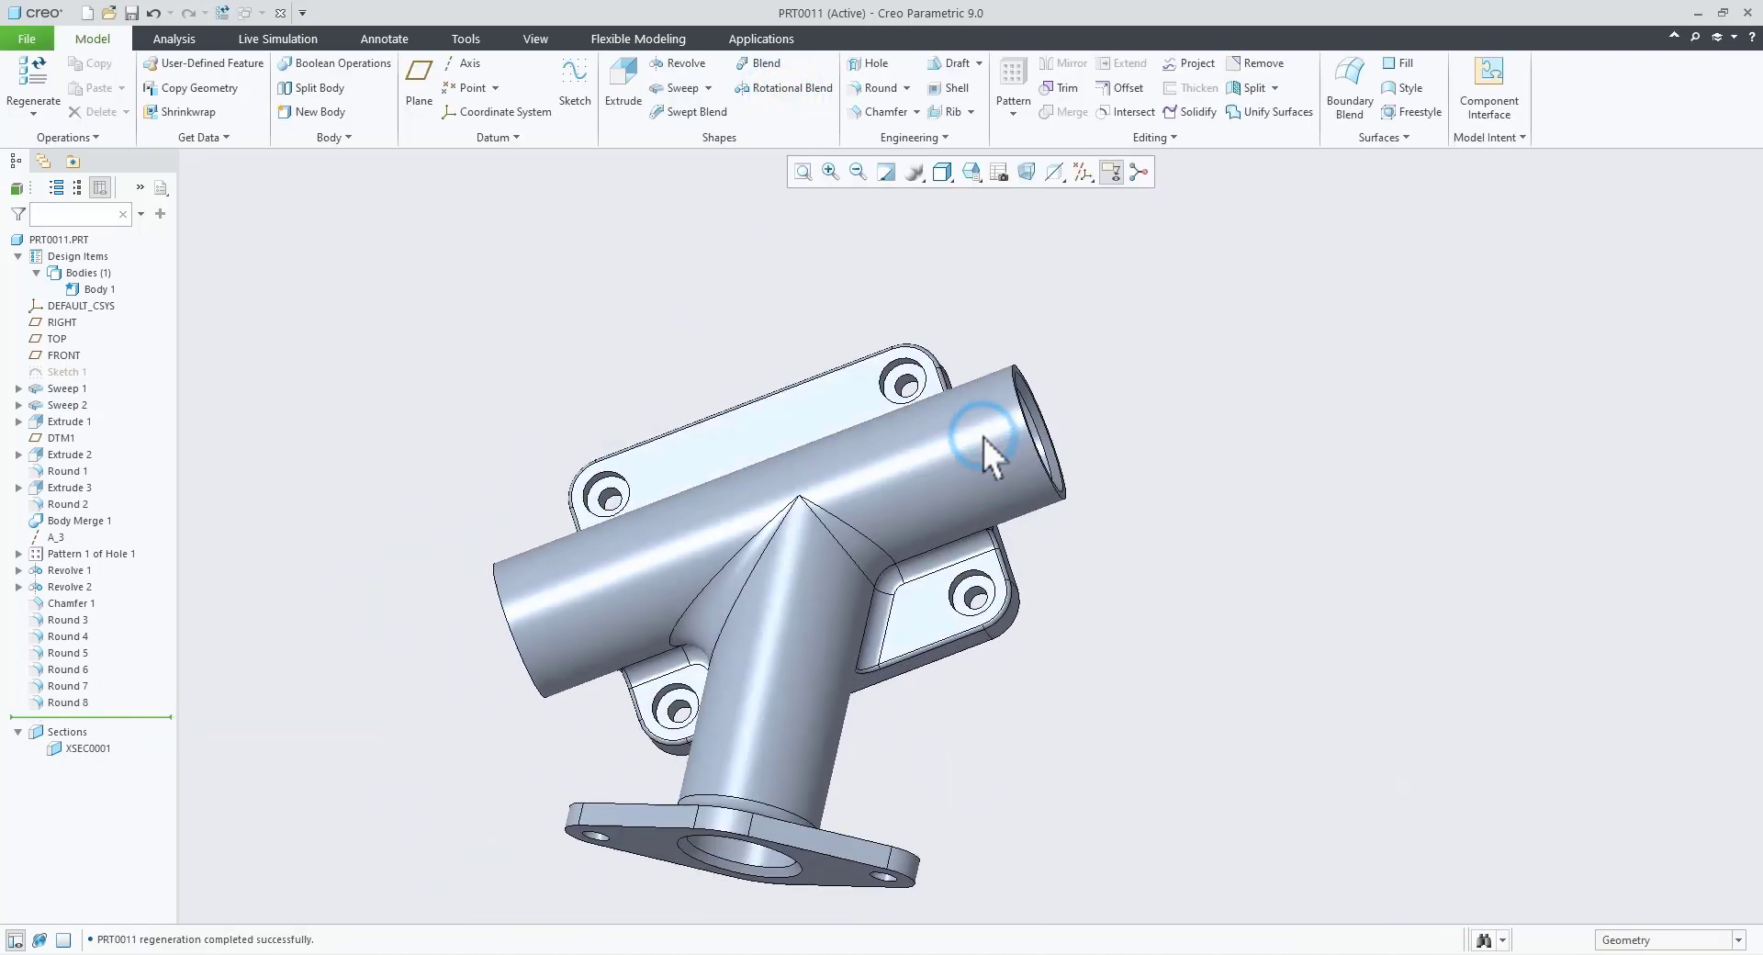
pyautogui.scroll(-2, 961, 523)
pyautogui.moveTo(973, 635)
pyautogui.mouseDown(button='middle')
pyautogui.moveTo(1081, 552)
pyautogui.moveTo(1138, 398)
pyautogui.moveTo(1017, 612)
pyautogui.mouseUp(button='middle')
pyautogui.hotkey('ctrl', 'd')
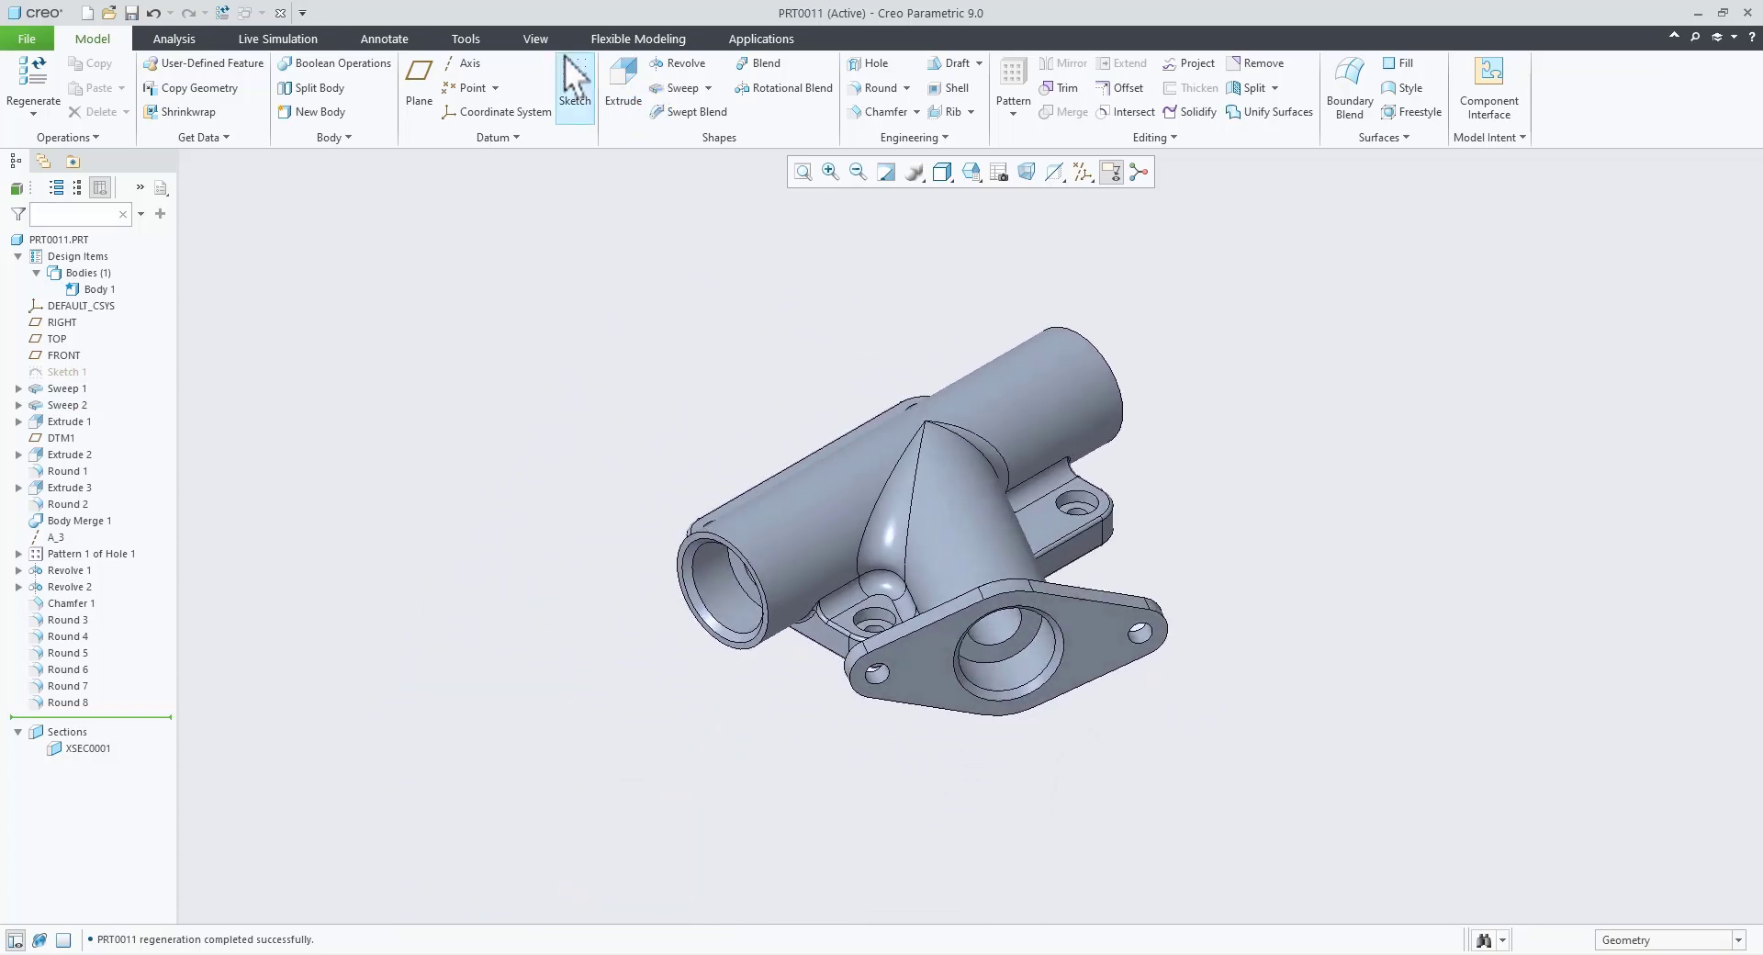
pyautogui.click(540, 47)
pyautogui.click(196, 118)
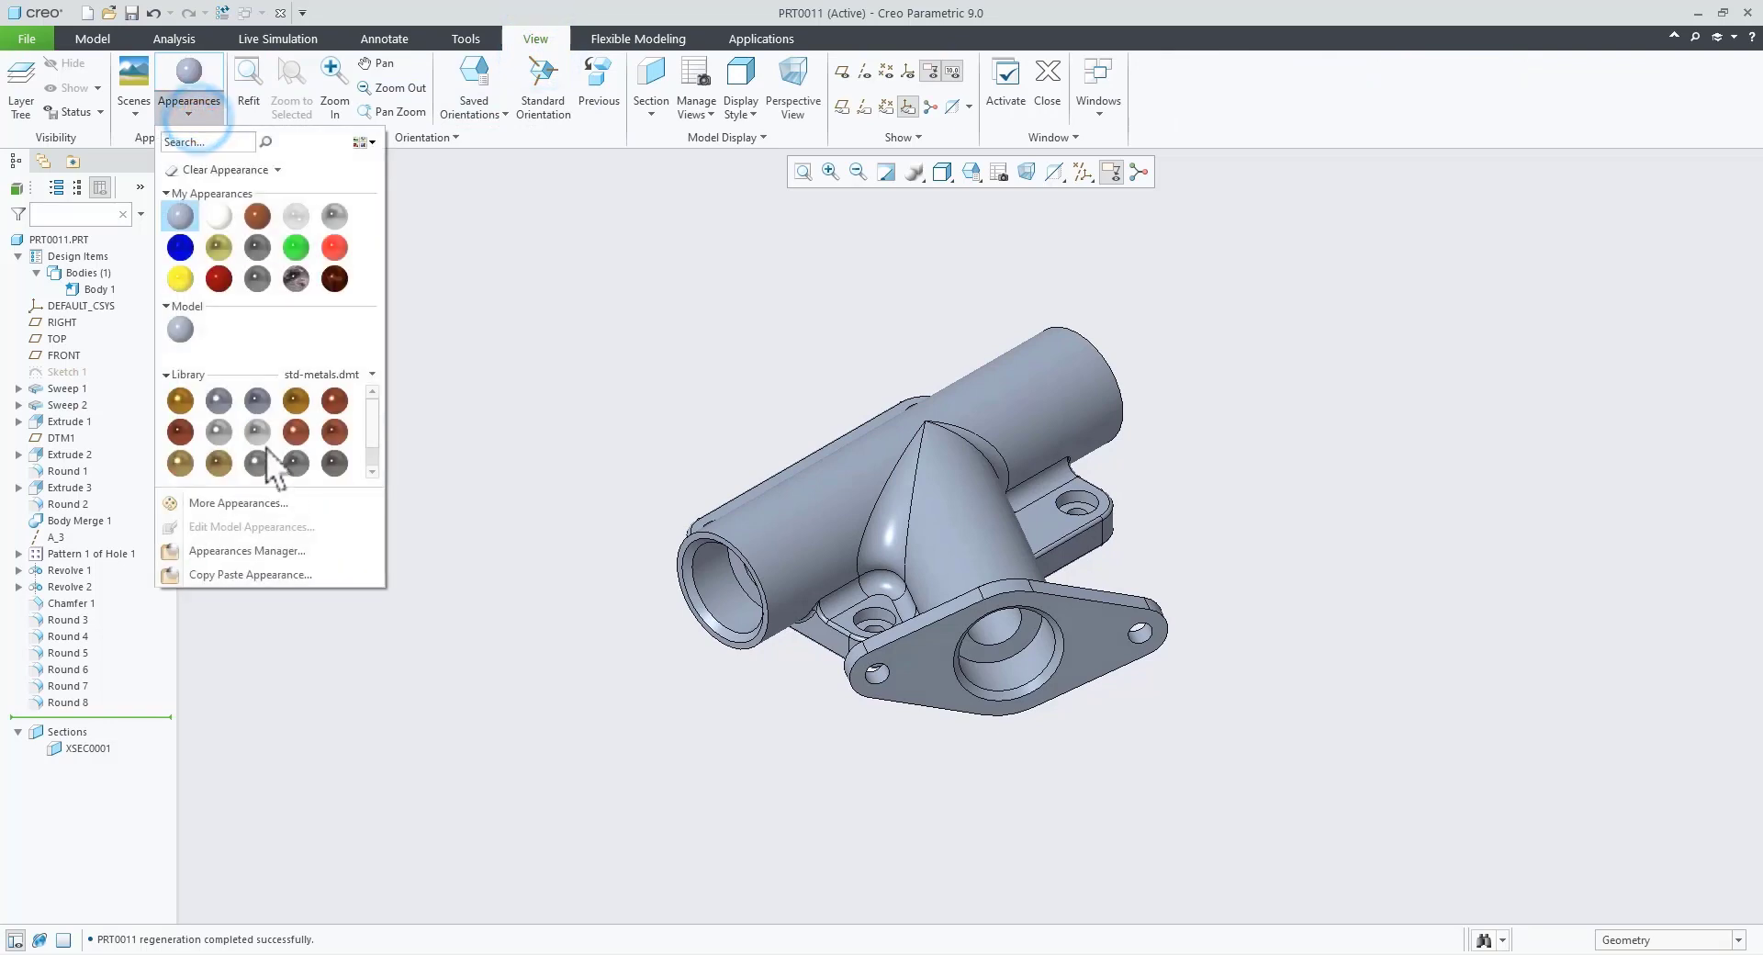
pyautogui.click(256, 441)
pyautogui.click(58, 239)
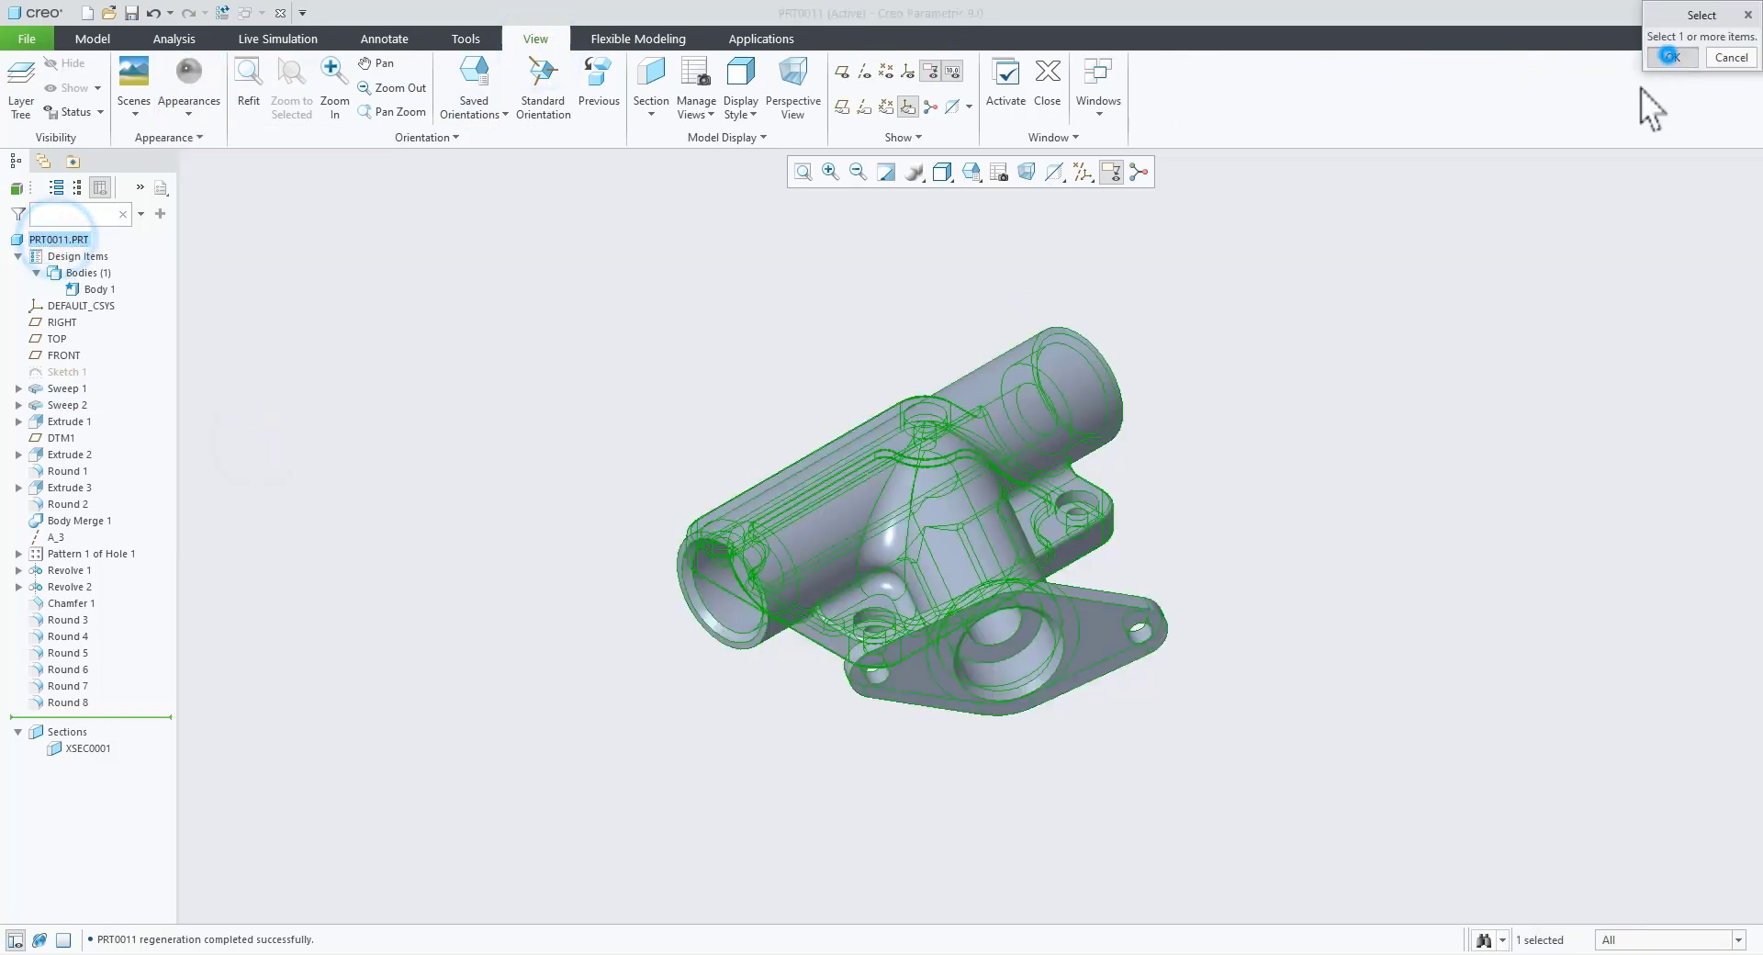
pyautogui.click(1669, 55)
# Step: Display the fitting in the Shading With Reflections style and view it from a slightly higher angle
pyautogui.scroll(3, 646, 509)
pyautogui.click(971, 172)
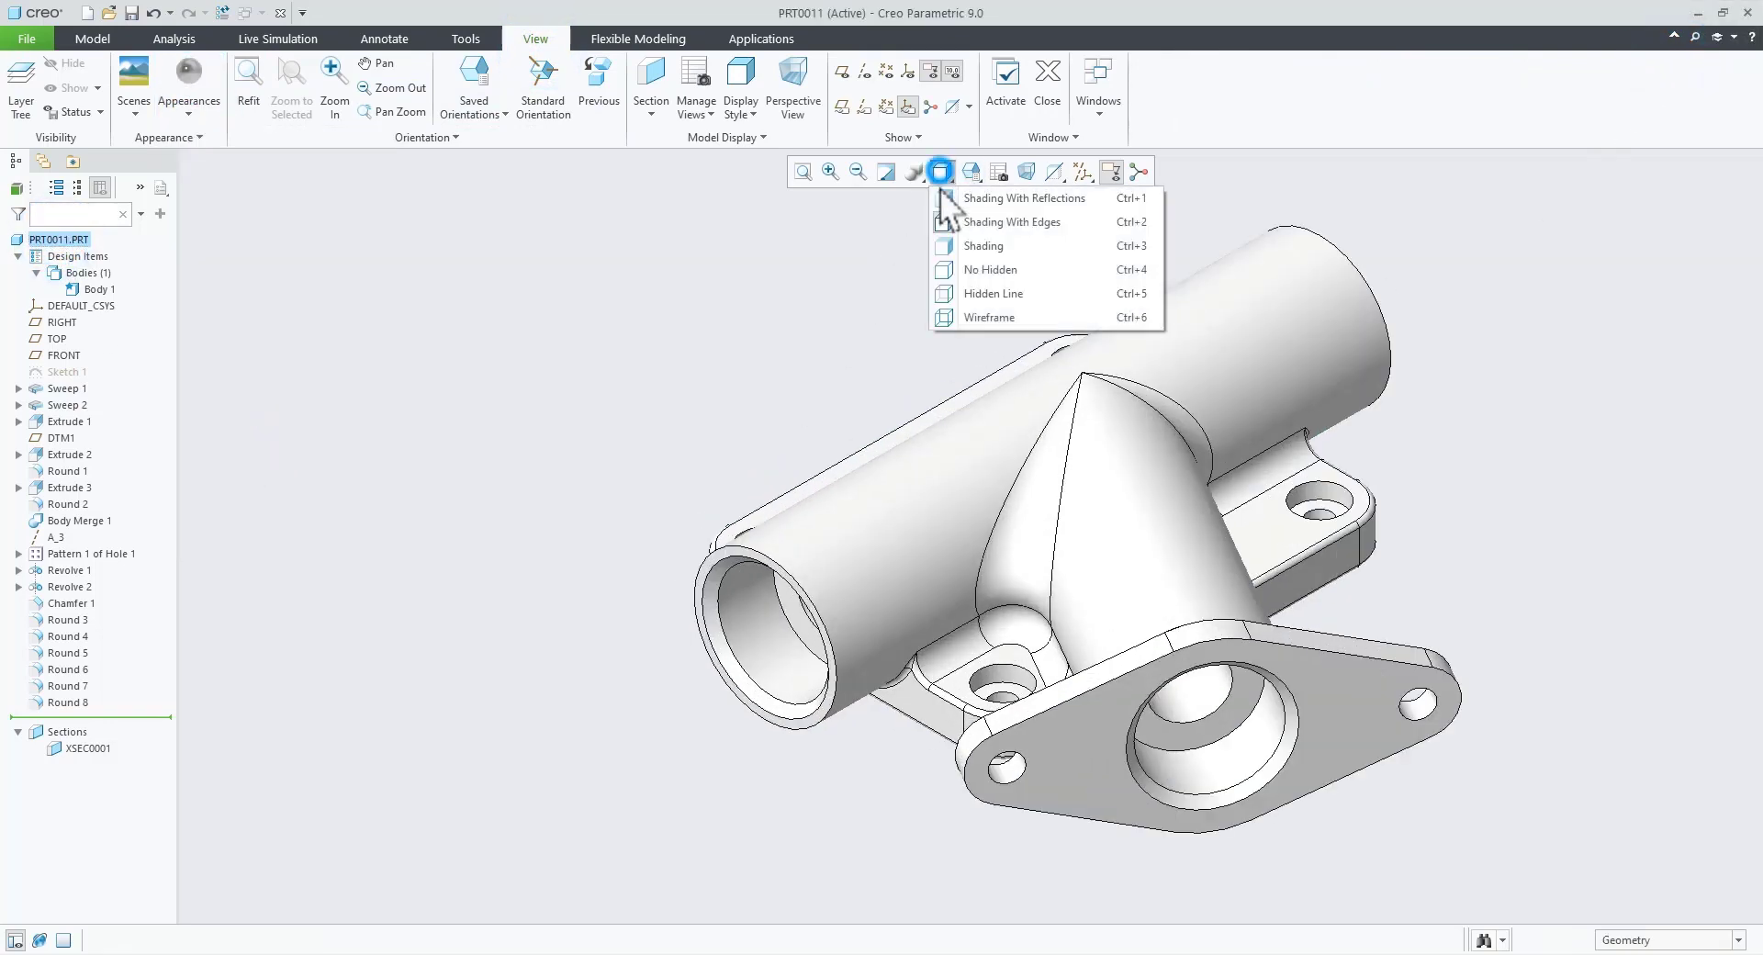
pyautogui.click(966, 201)
pyautogui.moveTo(1067, 691)
pyautogui.mouseDown(button='middle')
pyautogui.moveTo(1188, 538)
pyautogui.moveTo(1094, 661)
pyautogui.moveTo(1055, 774)
pyautogui.moveTo(1056, 681)
pyautogui.mouseUp(button='middle')
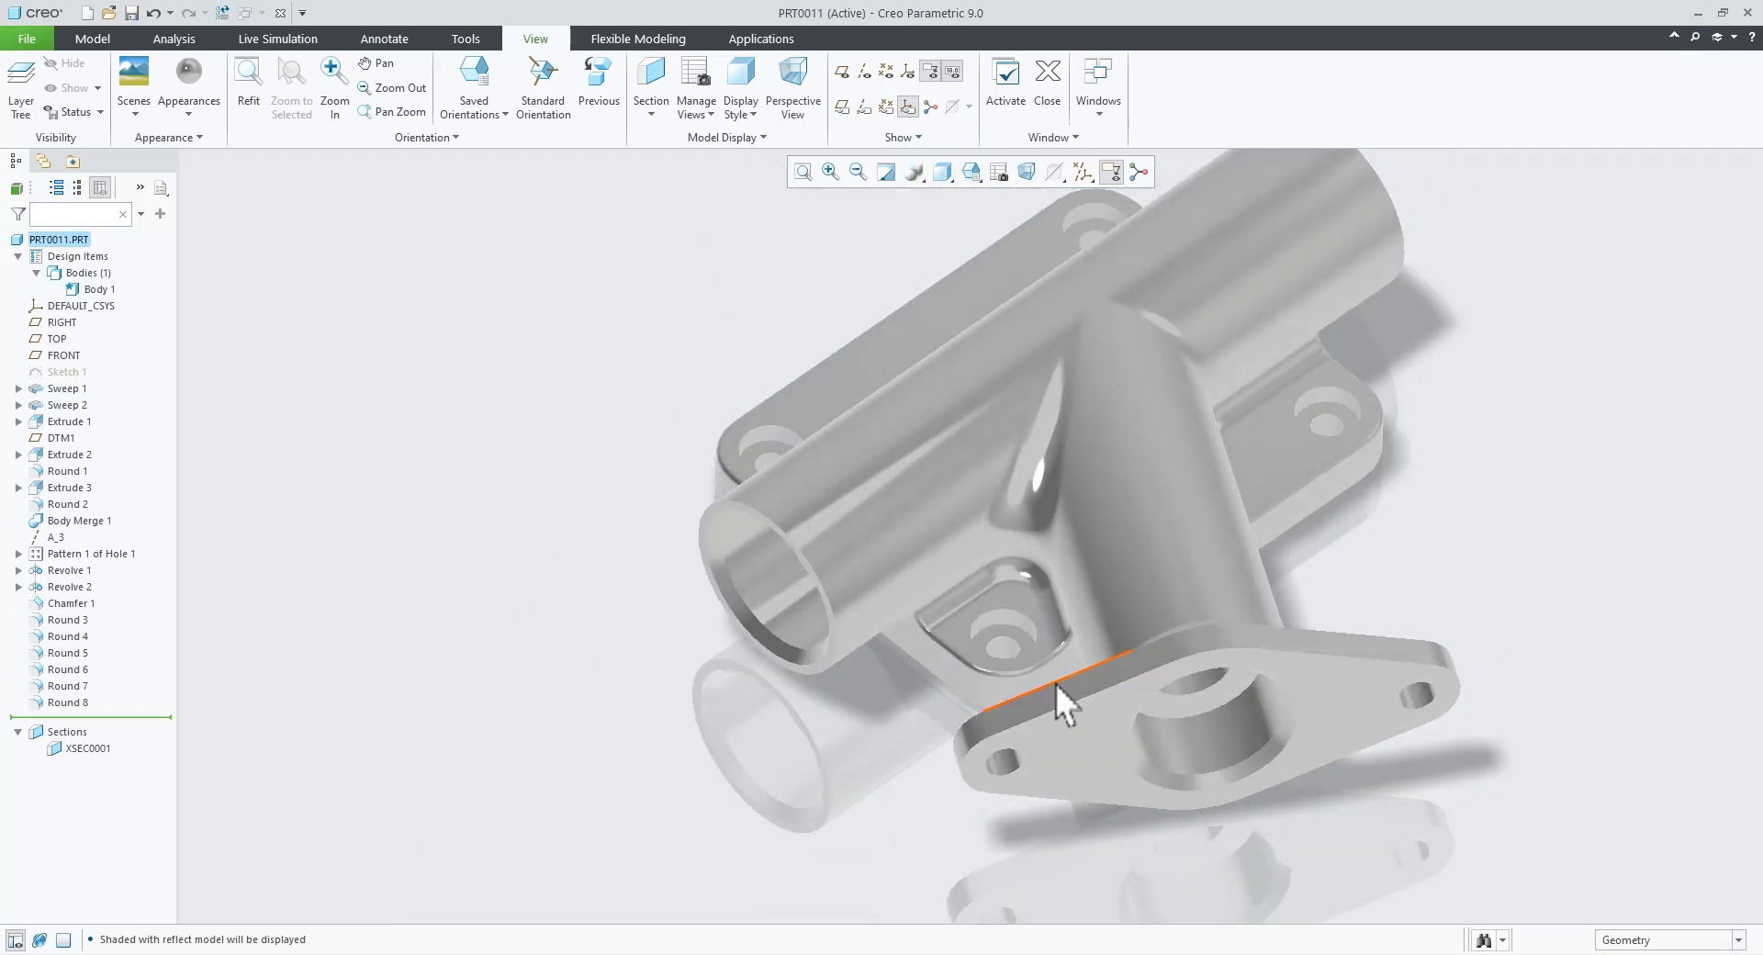
pyautogui.scroll(-5, 1055, 685)
# Step: Set the graphics background colour to dark blue in the system appearance options
pyautogui.click(26, 38)
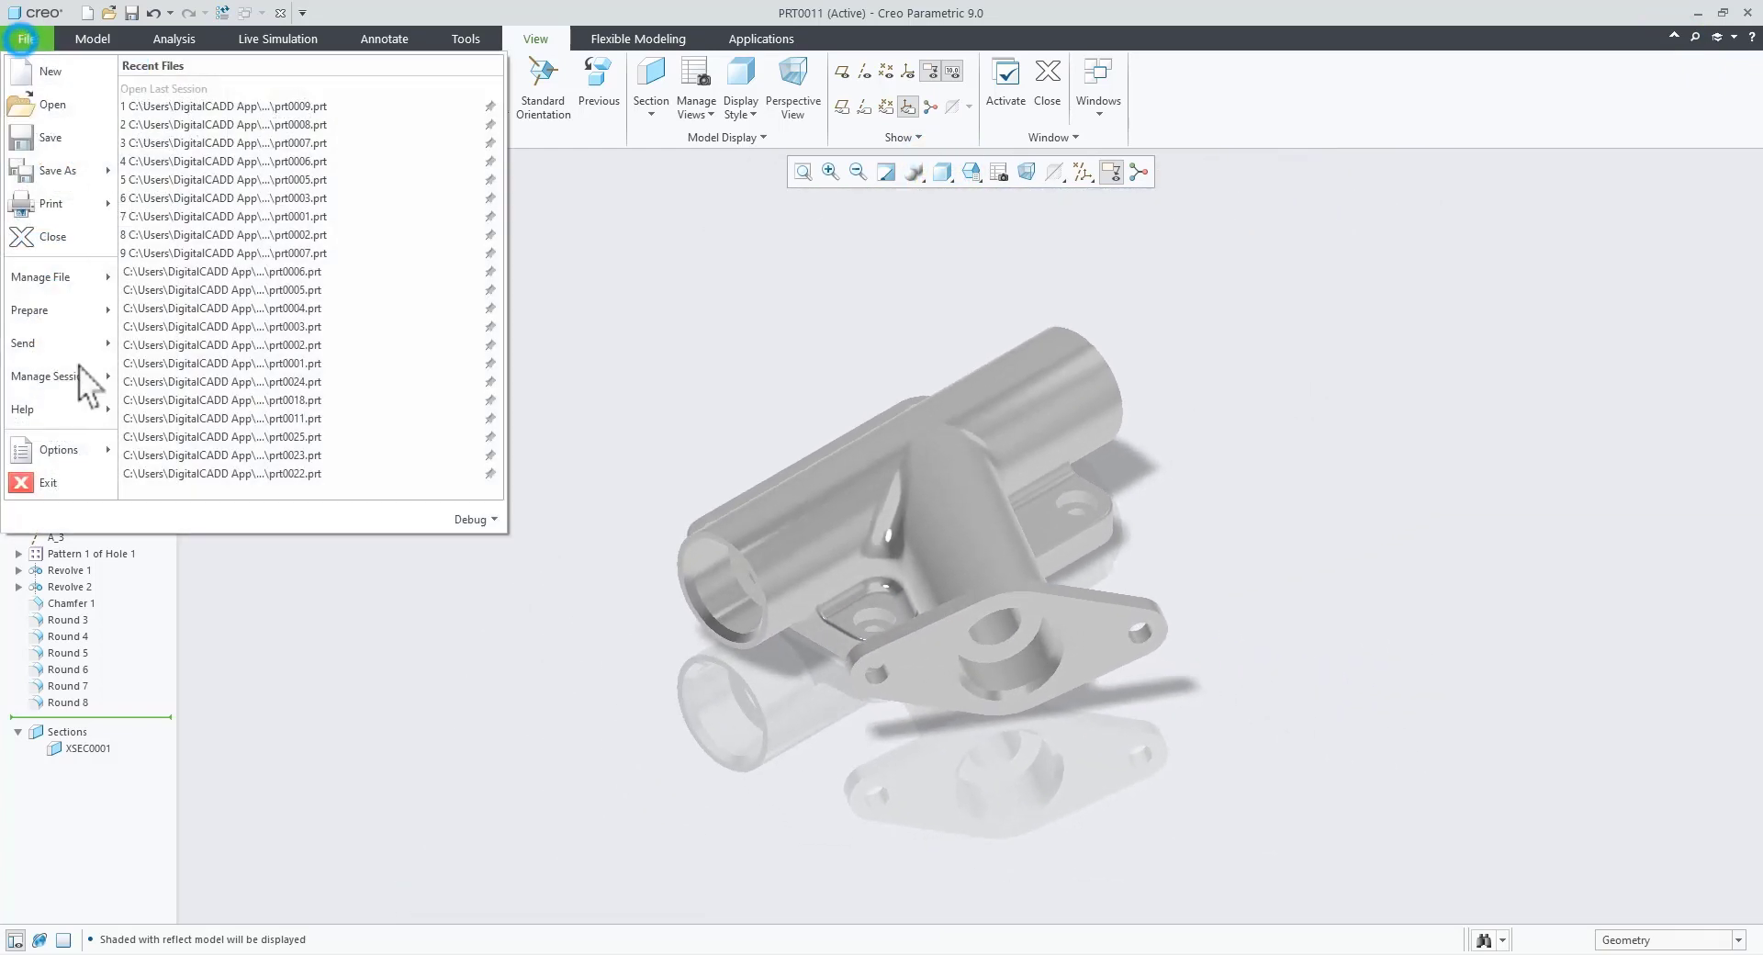
pyautogui.click(82, 447)
pyautogui.click(183, 117)
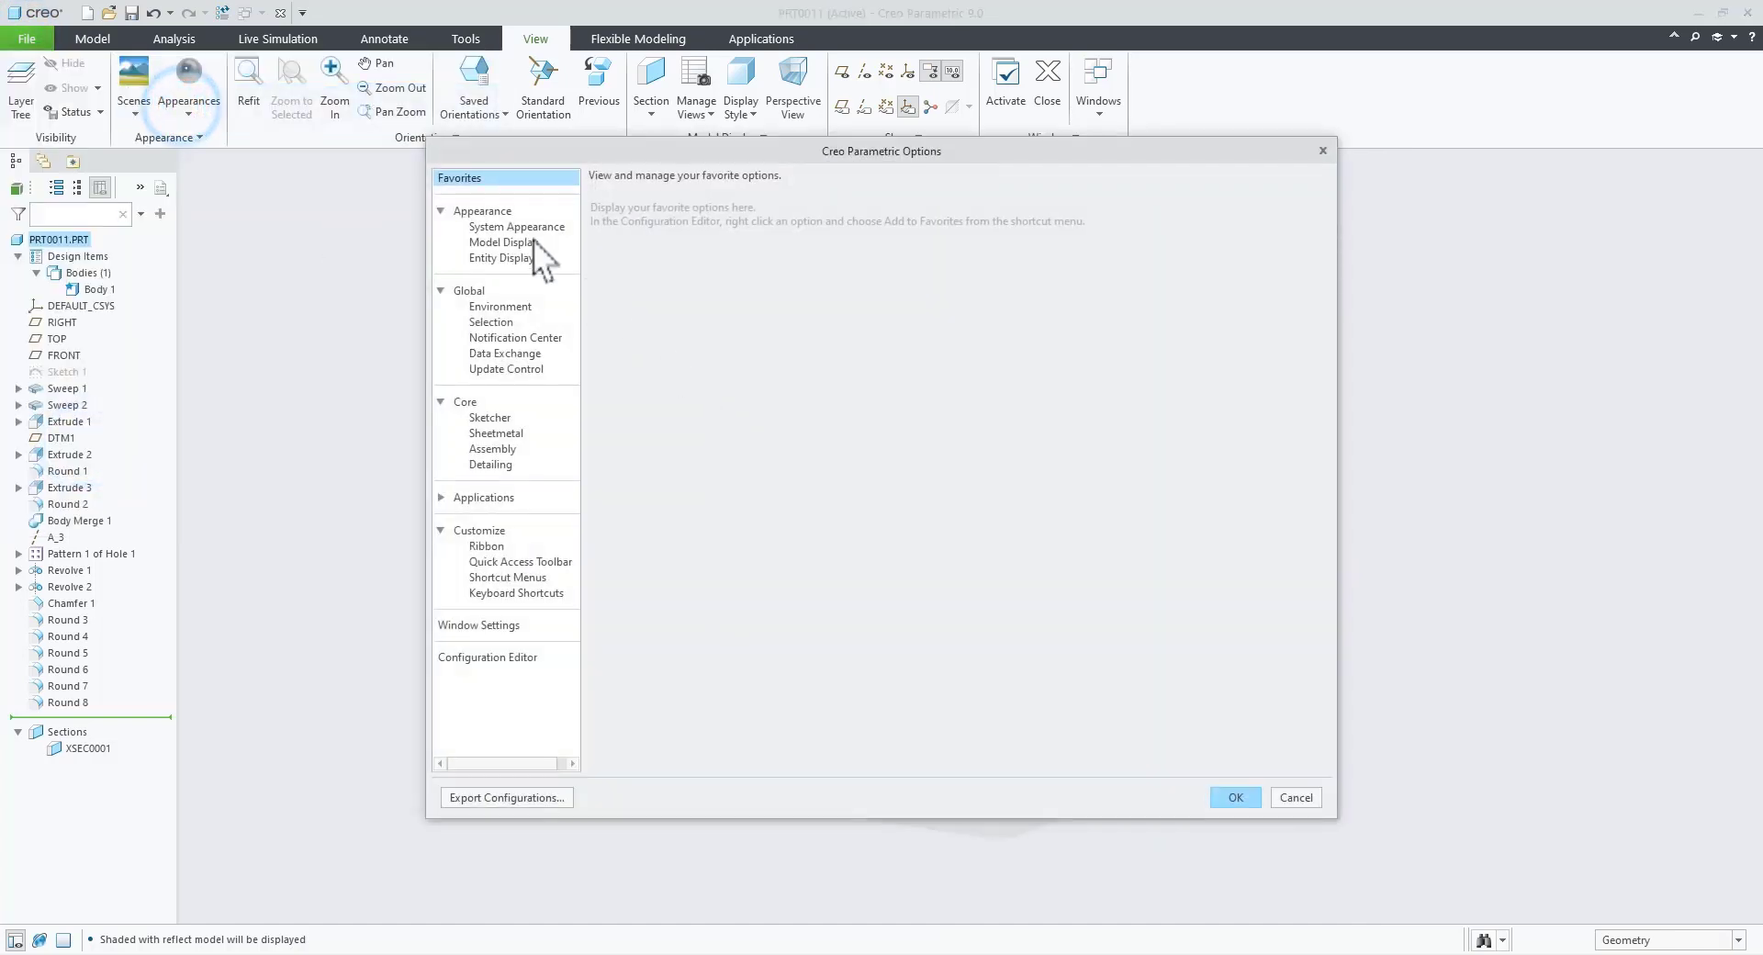
pyautogui.click(638, 316)
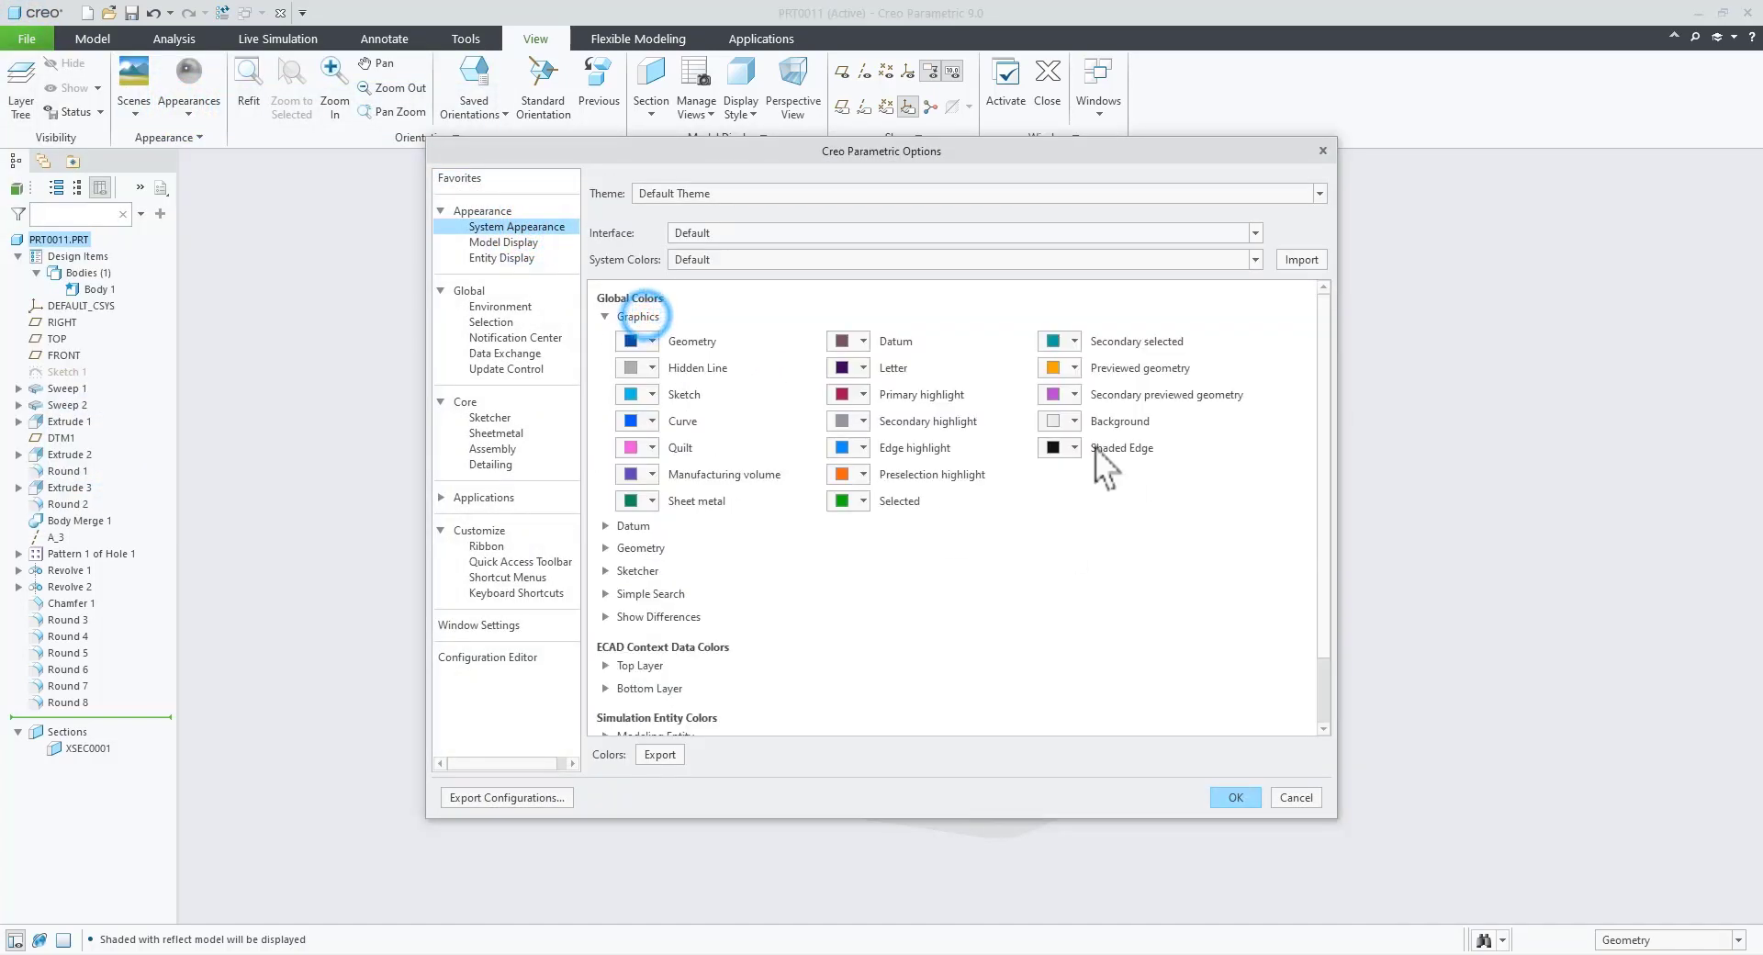
pyautogui.click(1070, 421)
pyautogui.click(1203, 524)
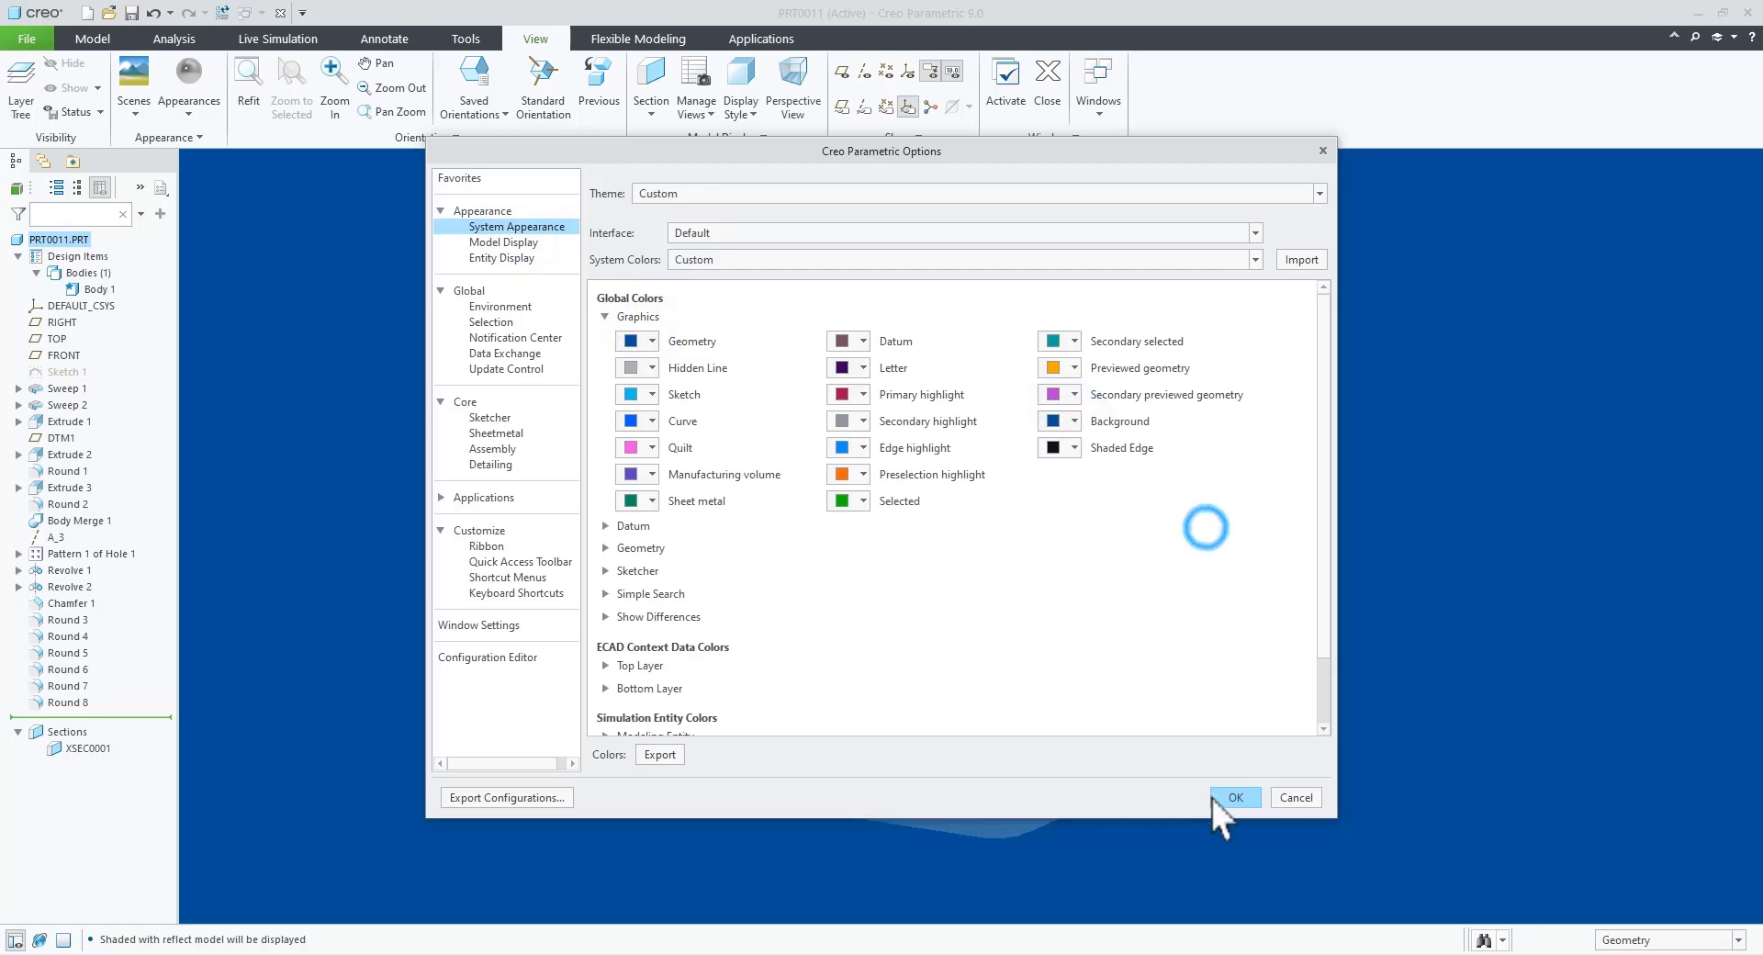
pyautogui.click(1235, 797)
# Step: View the fitting against the blue background and set its display style to Shading With Edges
pyautogui.moveTo(1074, 759)
pyautogui.mouseDown(button='middle')
pyautogui.moveTo(1165, 622)
pyautogui.moveTo(1137, 697)
pyautogui.moveTo(1150, 739)
pyautogui.moveTo(1236, 655)
pyautogui.moveTo(1061, 799)
pyautogui.moveTo(1236, 649)
pyautogui.moveTo(1185, 712)
pyautogui.moveTo(1071, 749)
pyautogui.mouseUp(button='middle')
pyautogui.moveTo(952, 732); pyautogui.dragTo(504, 732, button='middle')
pyautogui.click(938, 170)
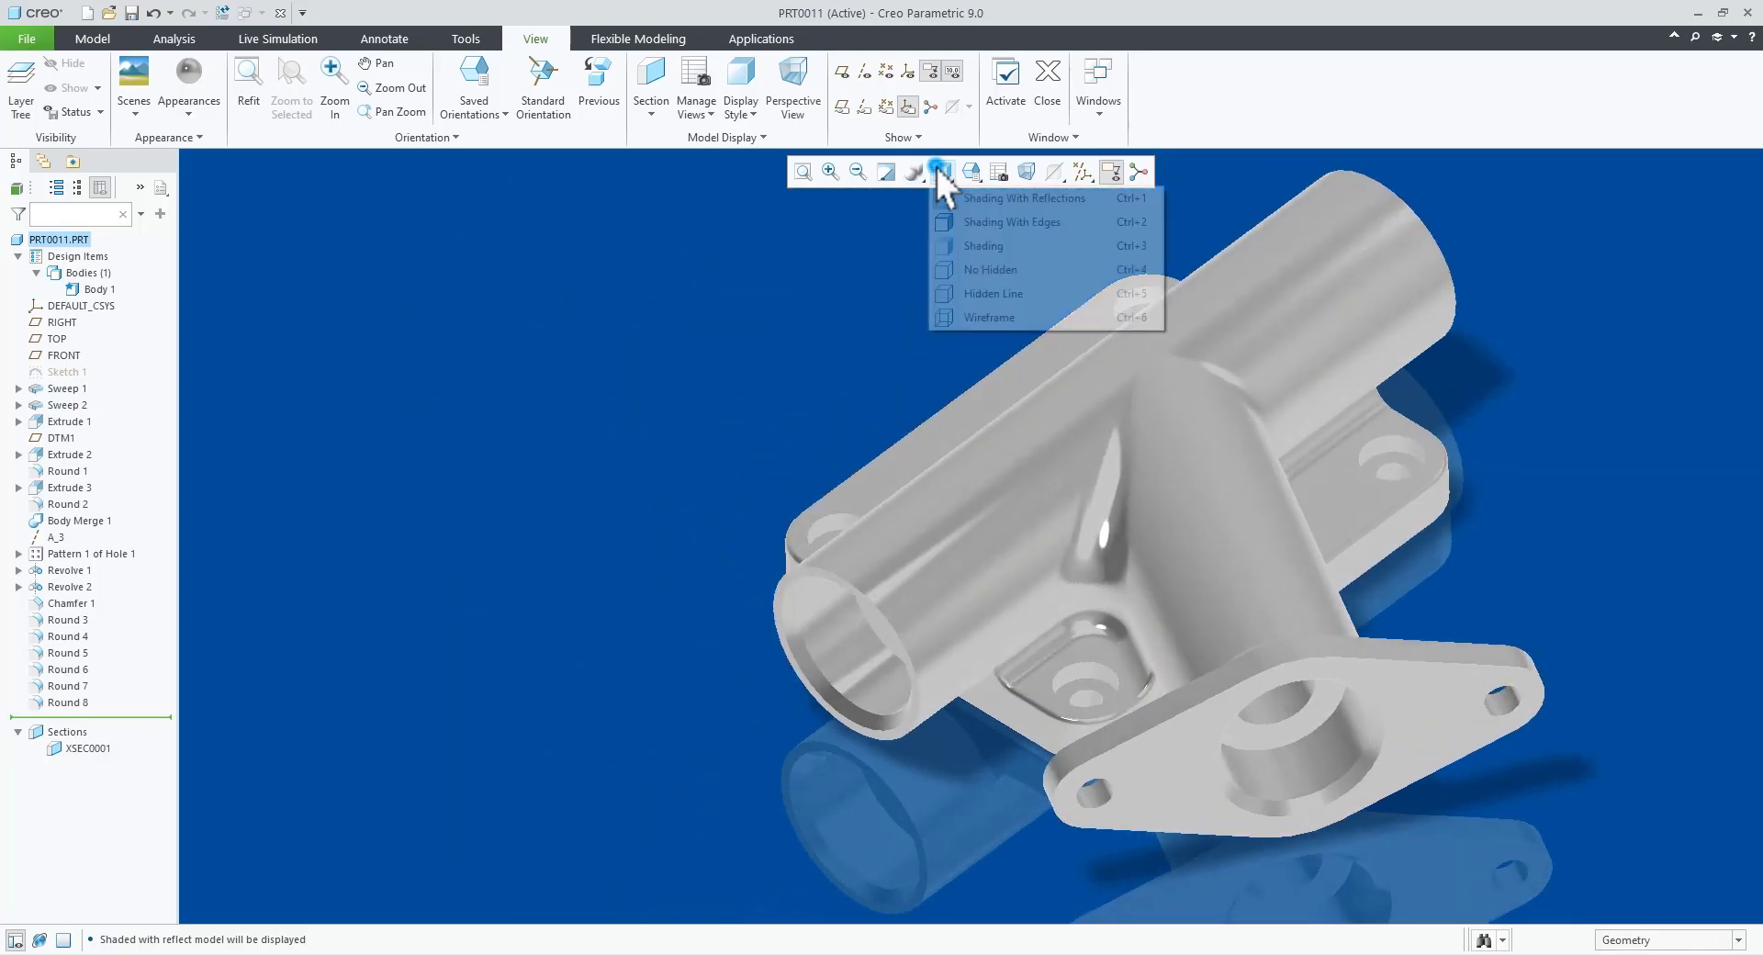
pyautogui.click(946, 225)
# Step: Examine the underside of the fitting, including the base recess, its rounded edges and the pipe junction inside it
pyautogui.moveTo(1358, 802); pyautogui.dragTo(1444, 653, button='middle')
pyautogui.scroll(4, 1442, 652)
pyautogui.scroll(-5, 1315, 797)
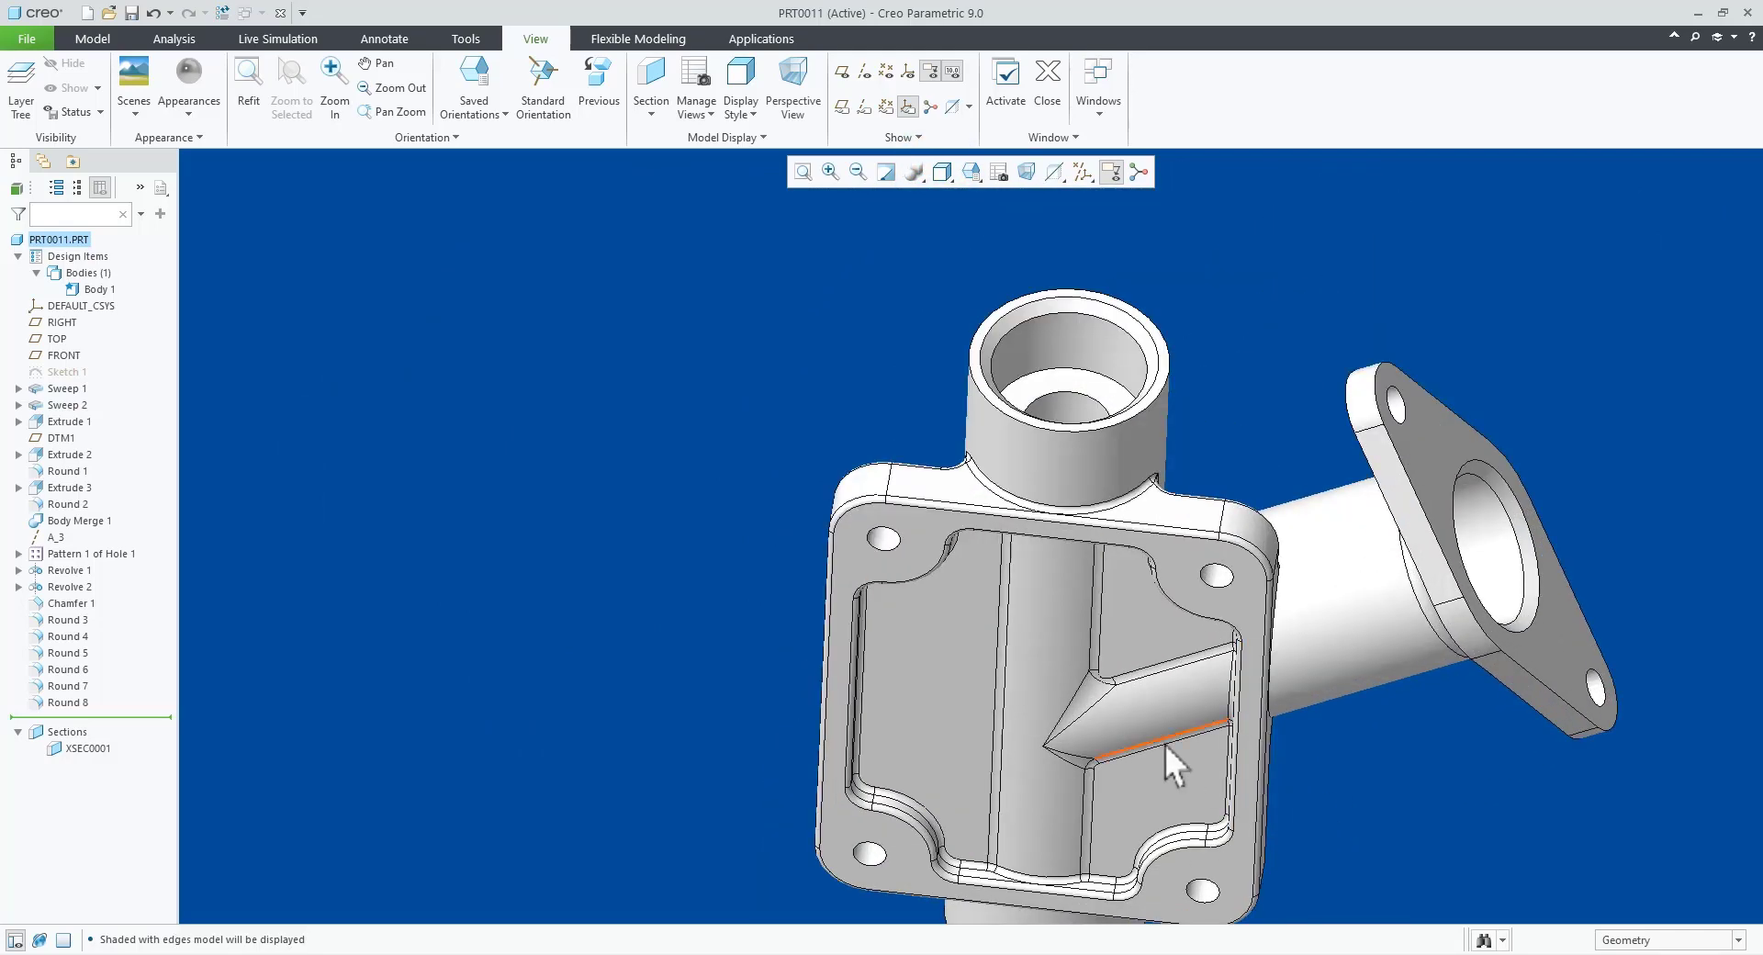
pyautogui.scroll(4, 1164, 745)
pyautogui.scroll(-4, 1193, 814)
pyautogui.moveTo(1193, 814); pyautogui.dragTo(996, 736, button='middle')
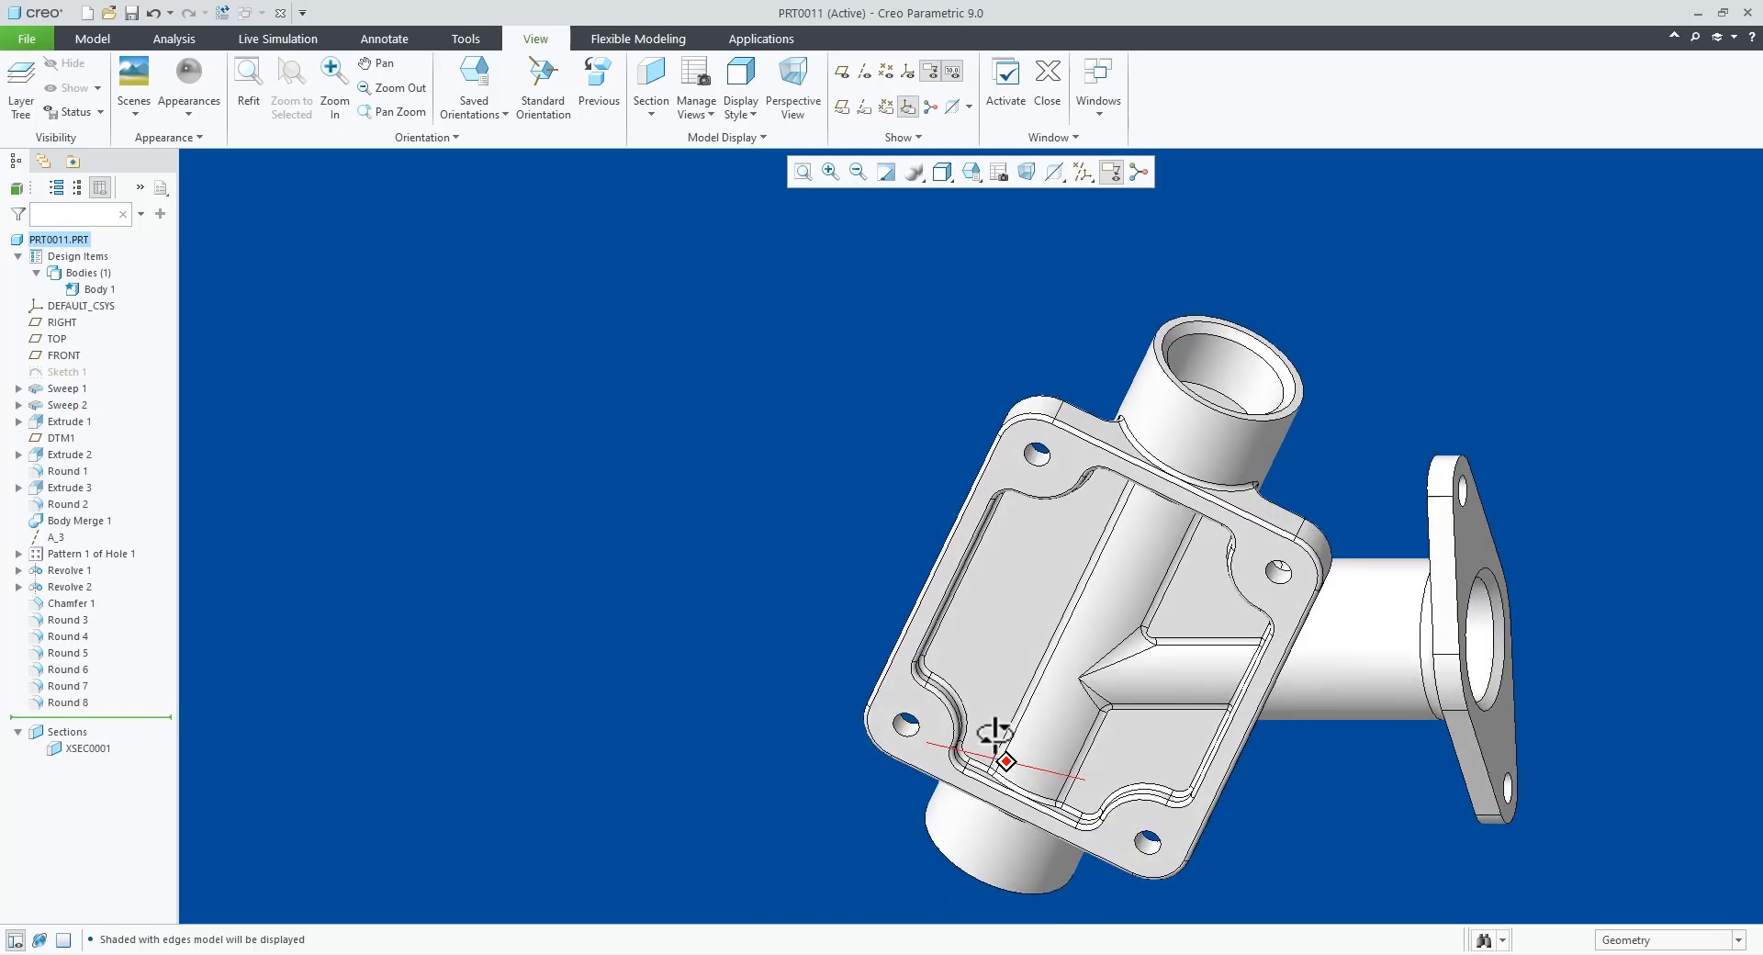
pyautogui.scroll(-3, 1138, 841)
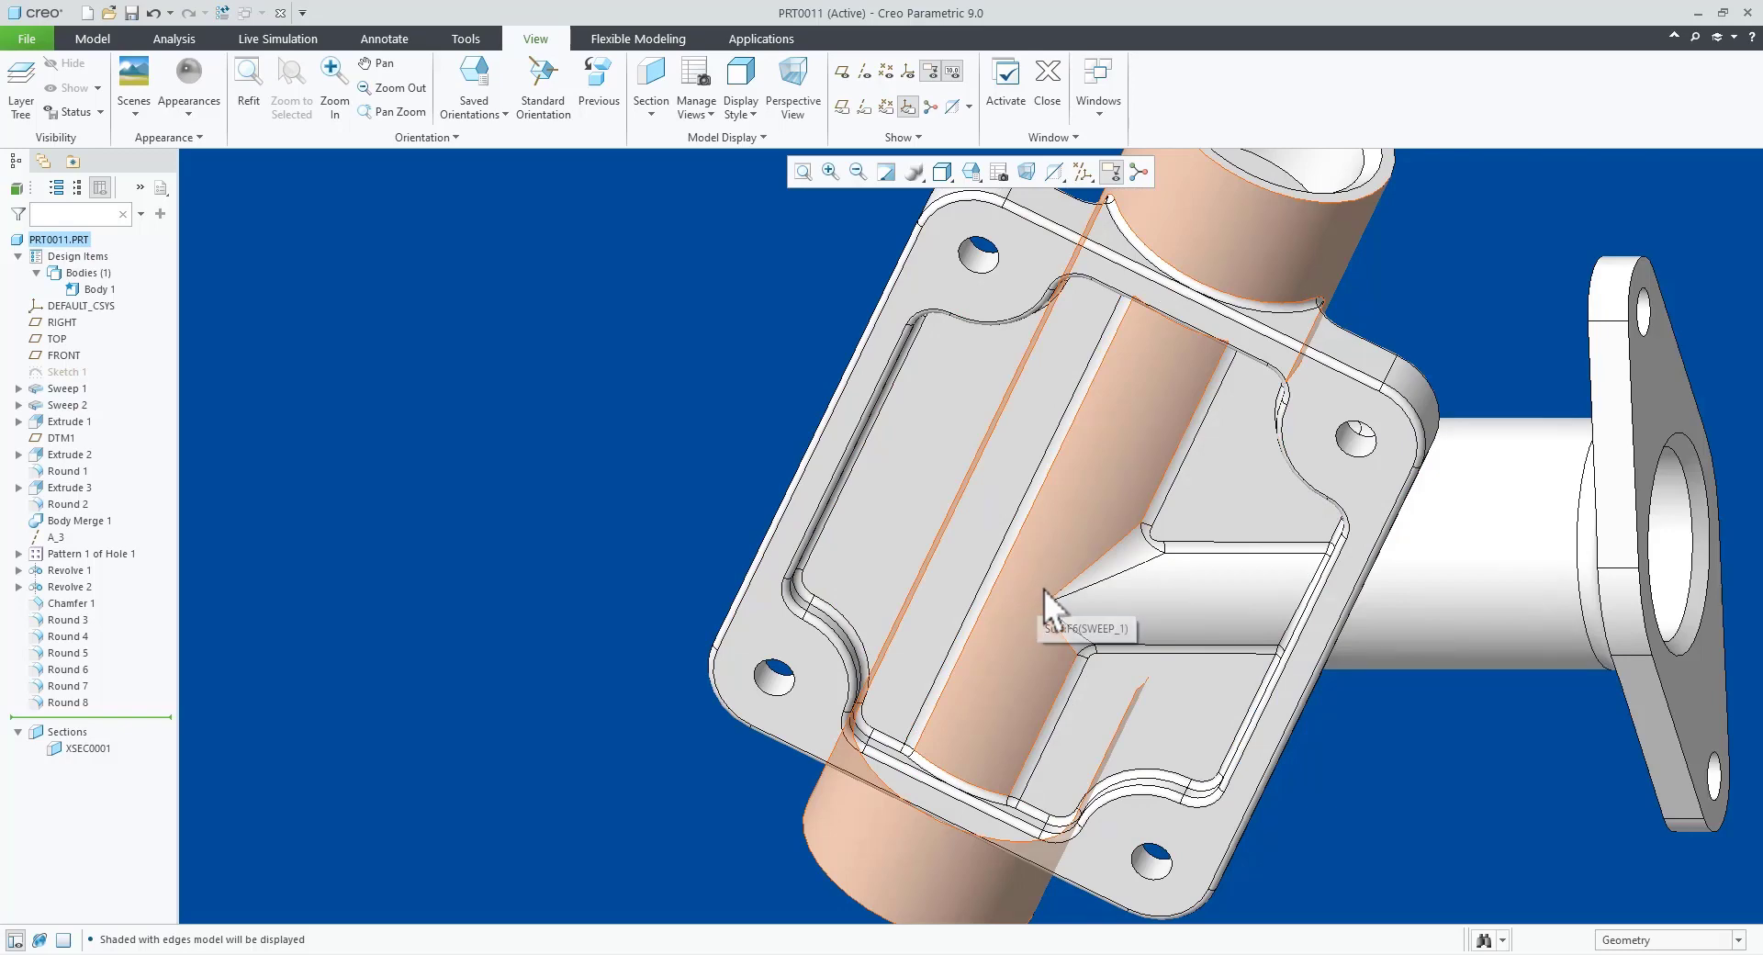
pyautogui.scroll(2, 1016, 621)
pyautogui.scroll(-2, 1170, 632)
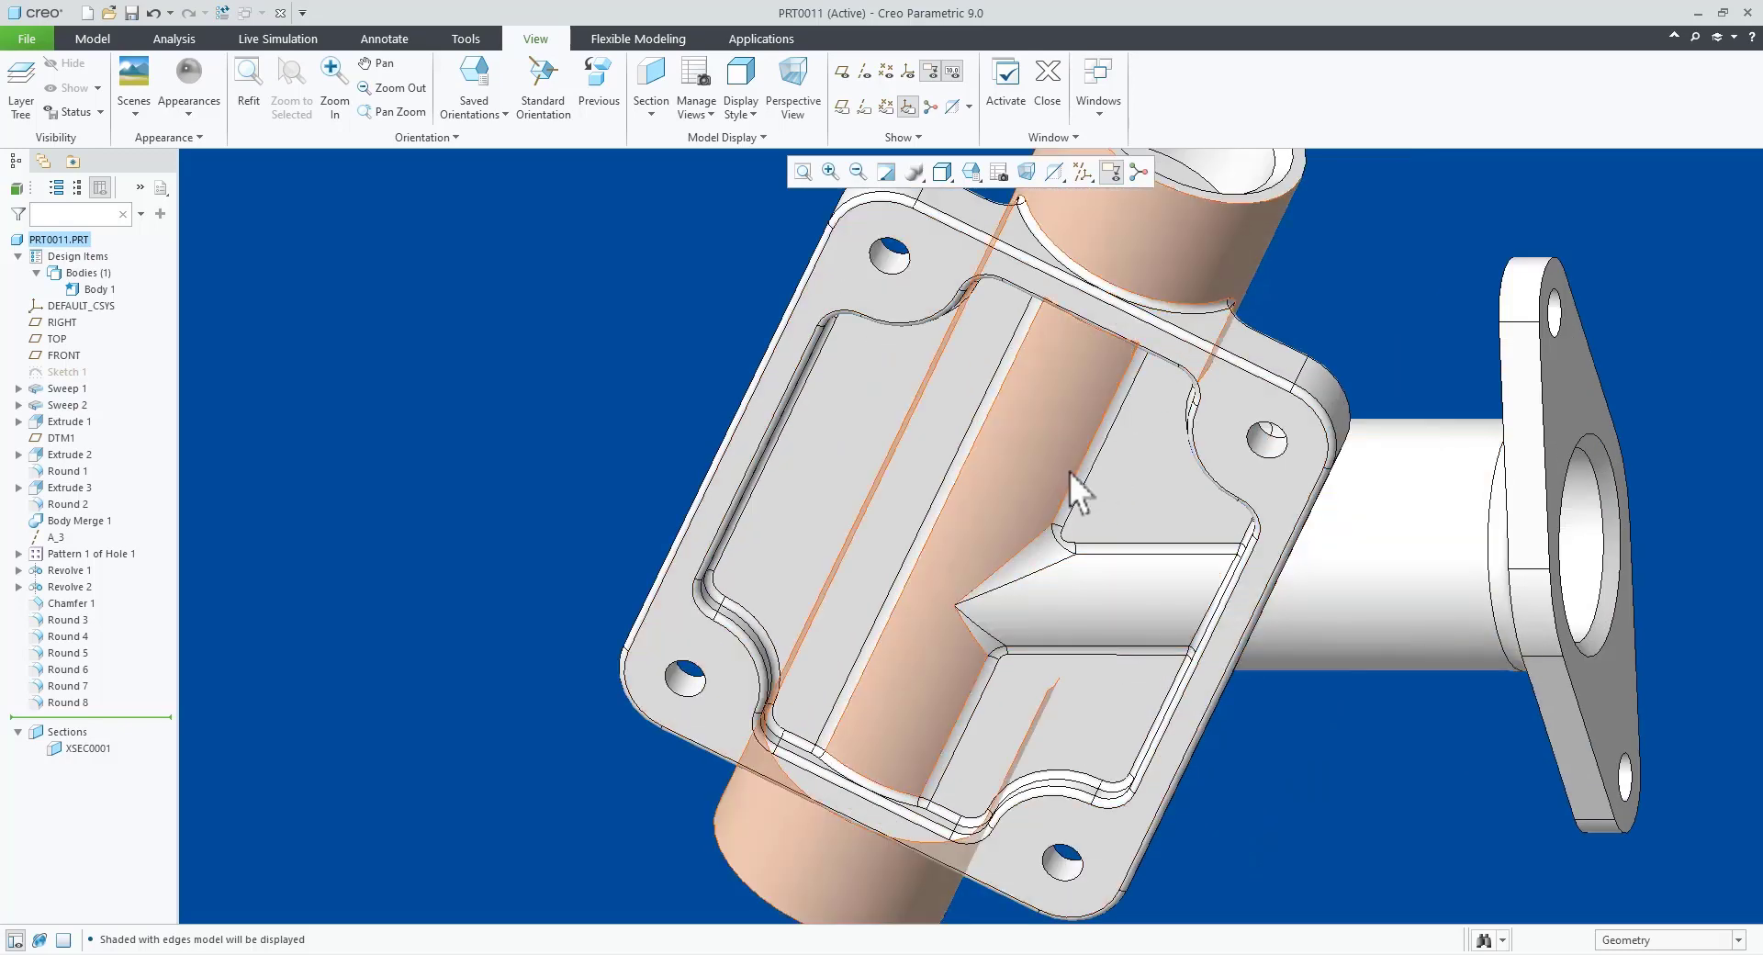
pyautogui.scroll(3, 1069, 472)
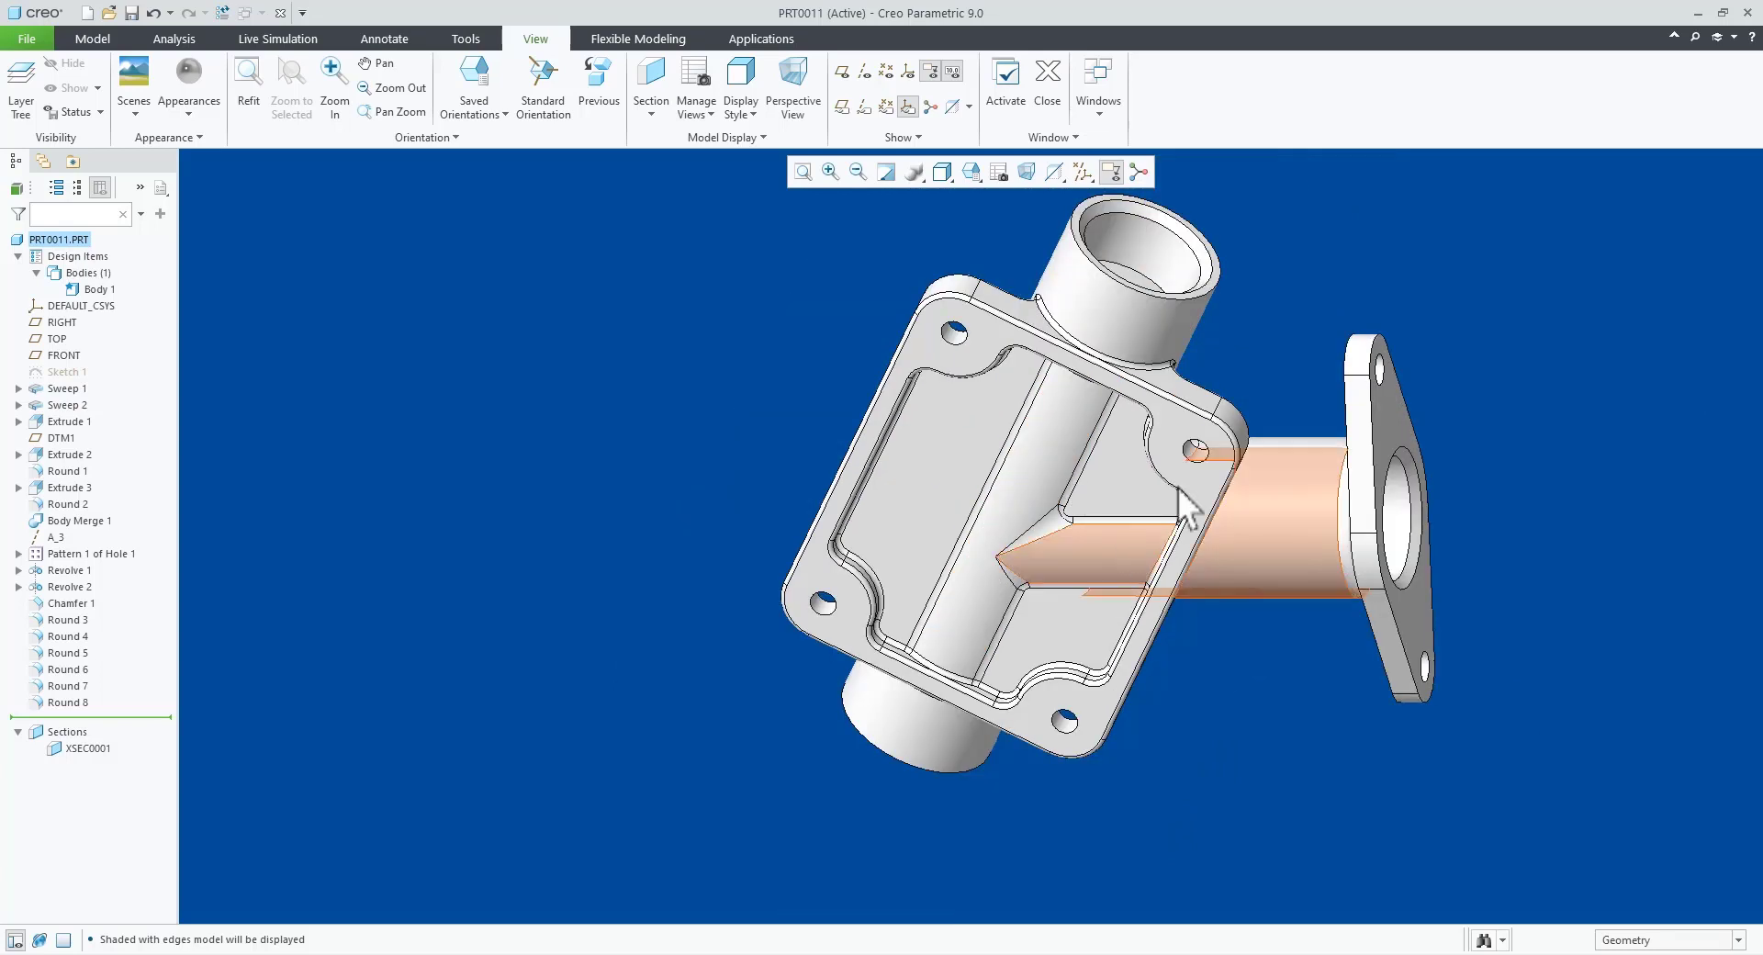
pyautogui.moveTo(1211, 437); pyautogui.dragTo(1474, 417, button='middle')
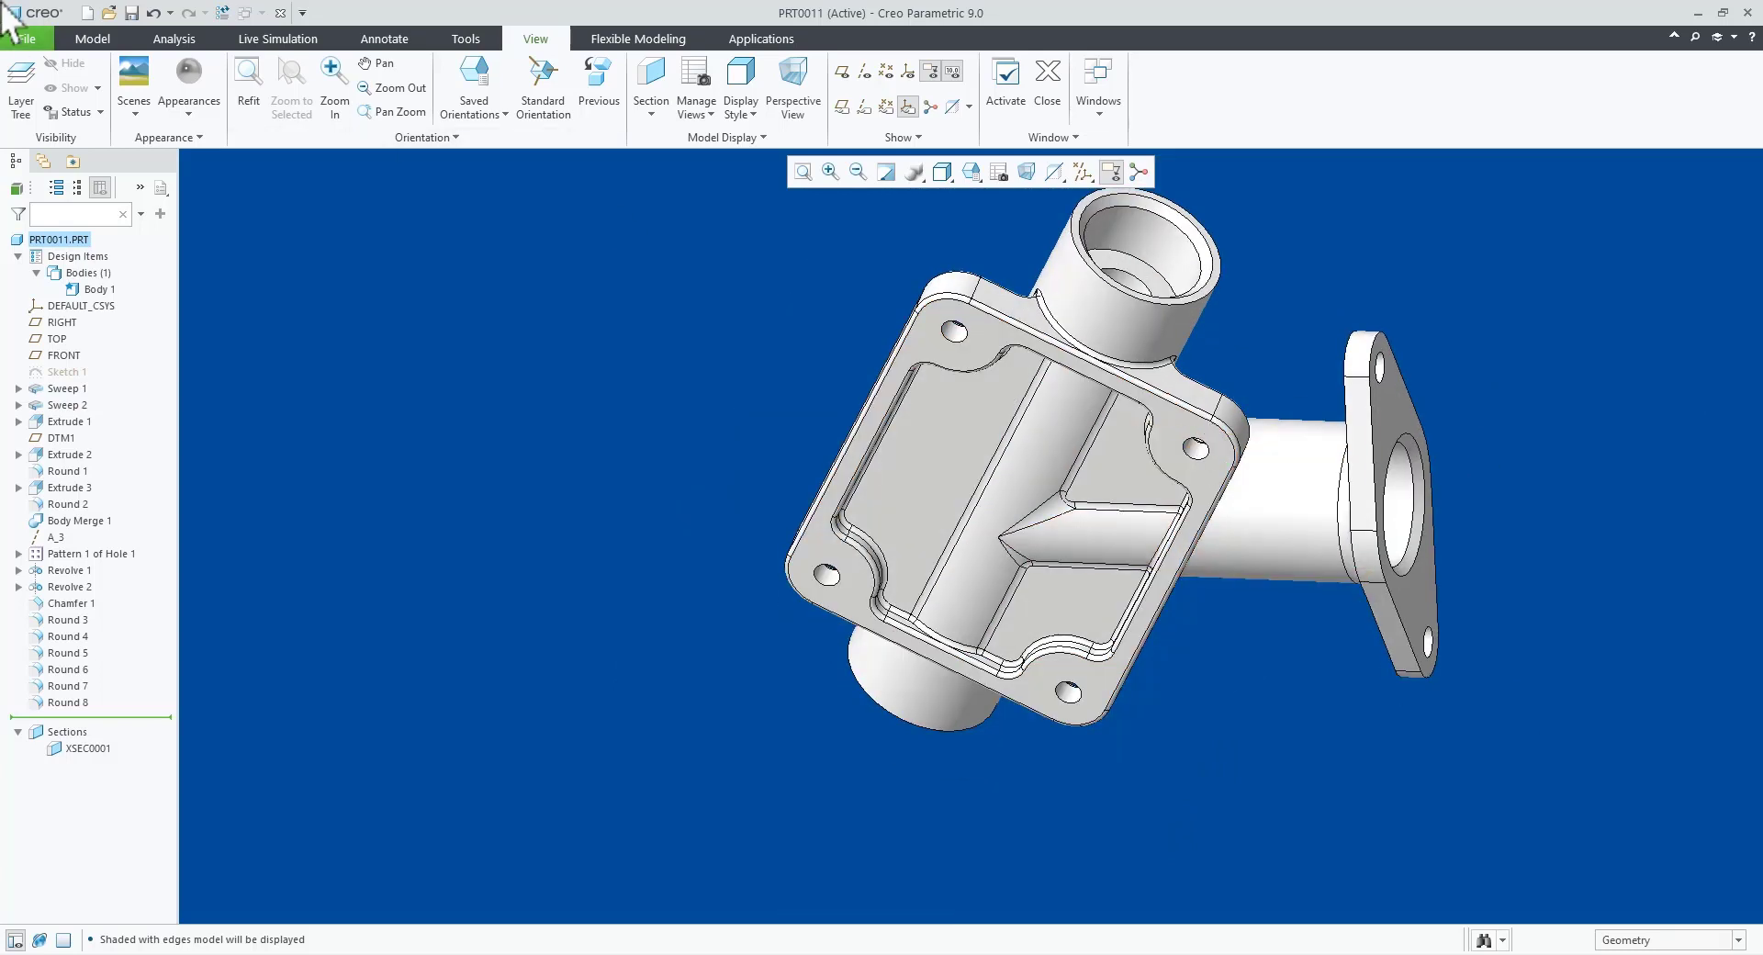
# Step: Start a round on the outer perimeter edges of both faces of the branch flange
pyautogui.click(91, 38)
pyautogui.click(876, 84)
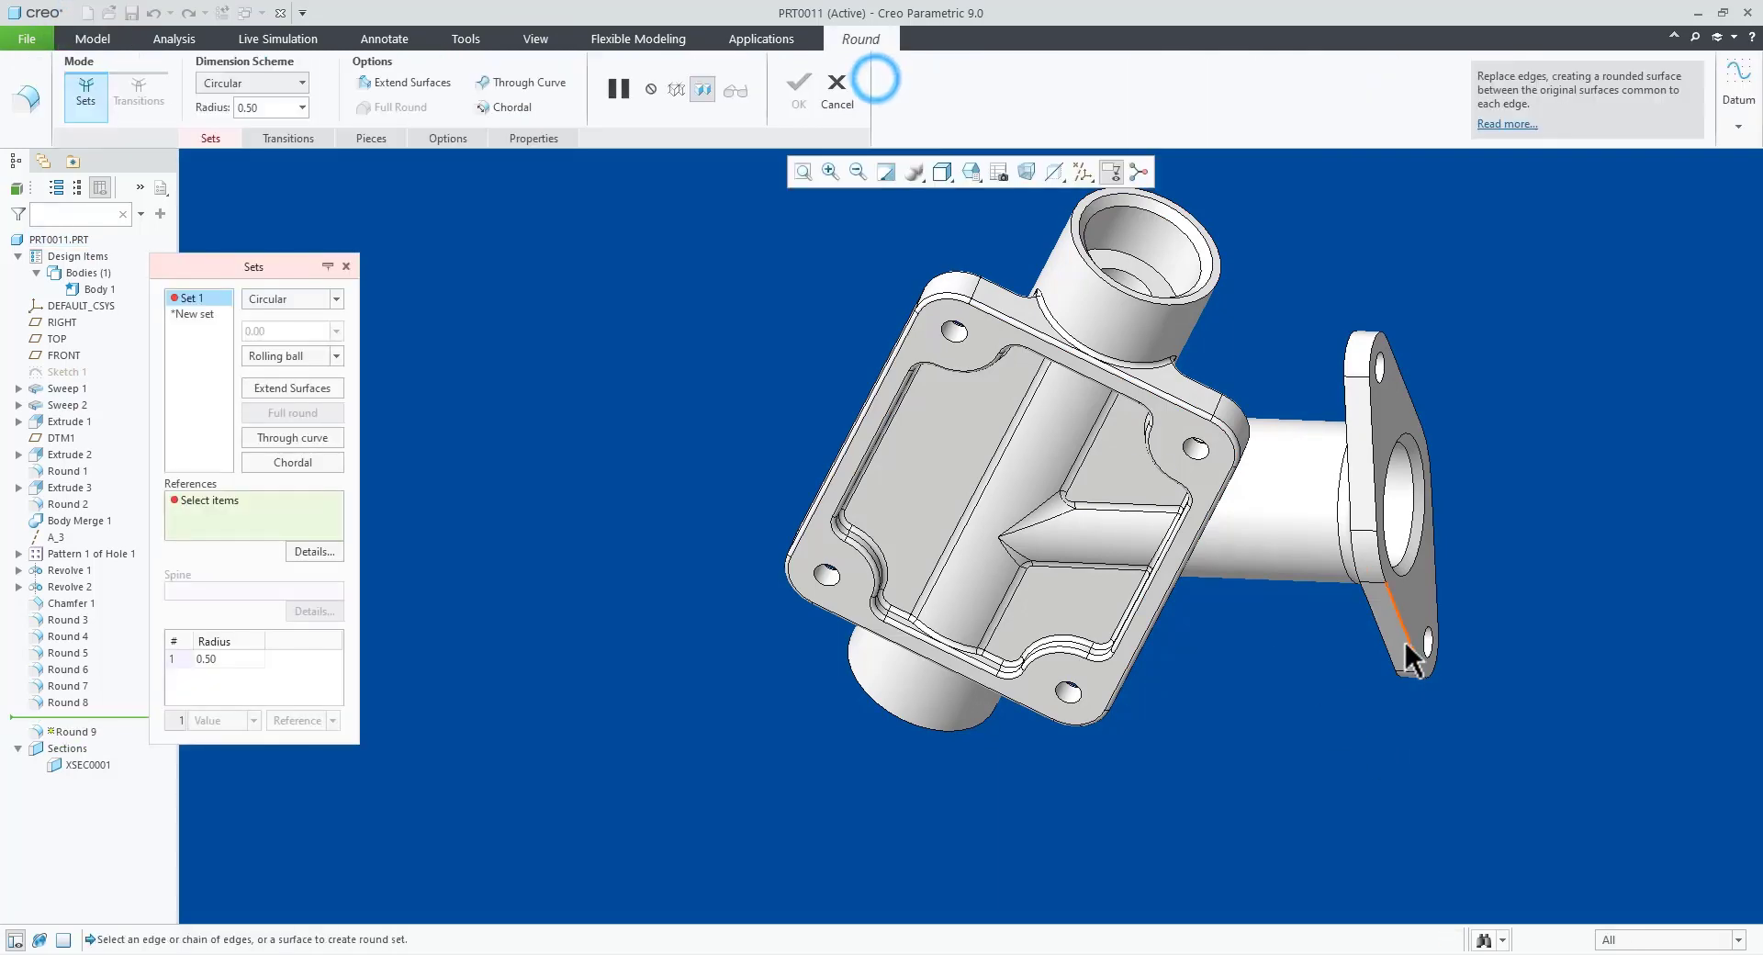
pyautogui.click(1405, 626)
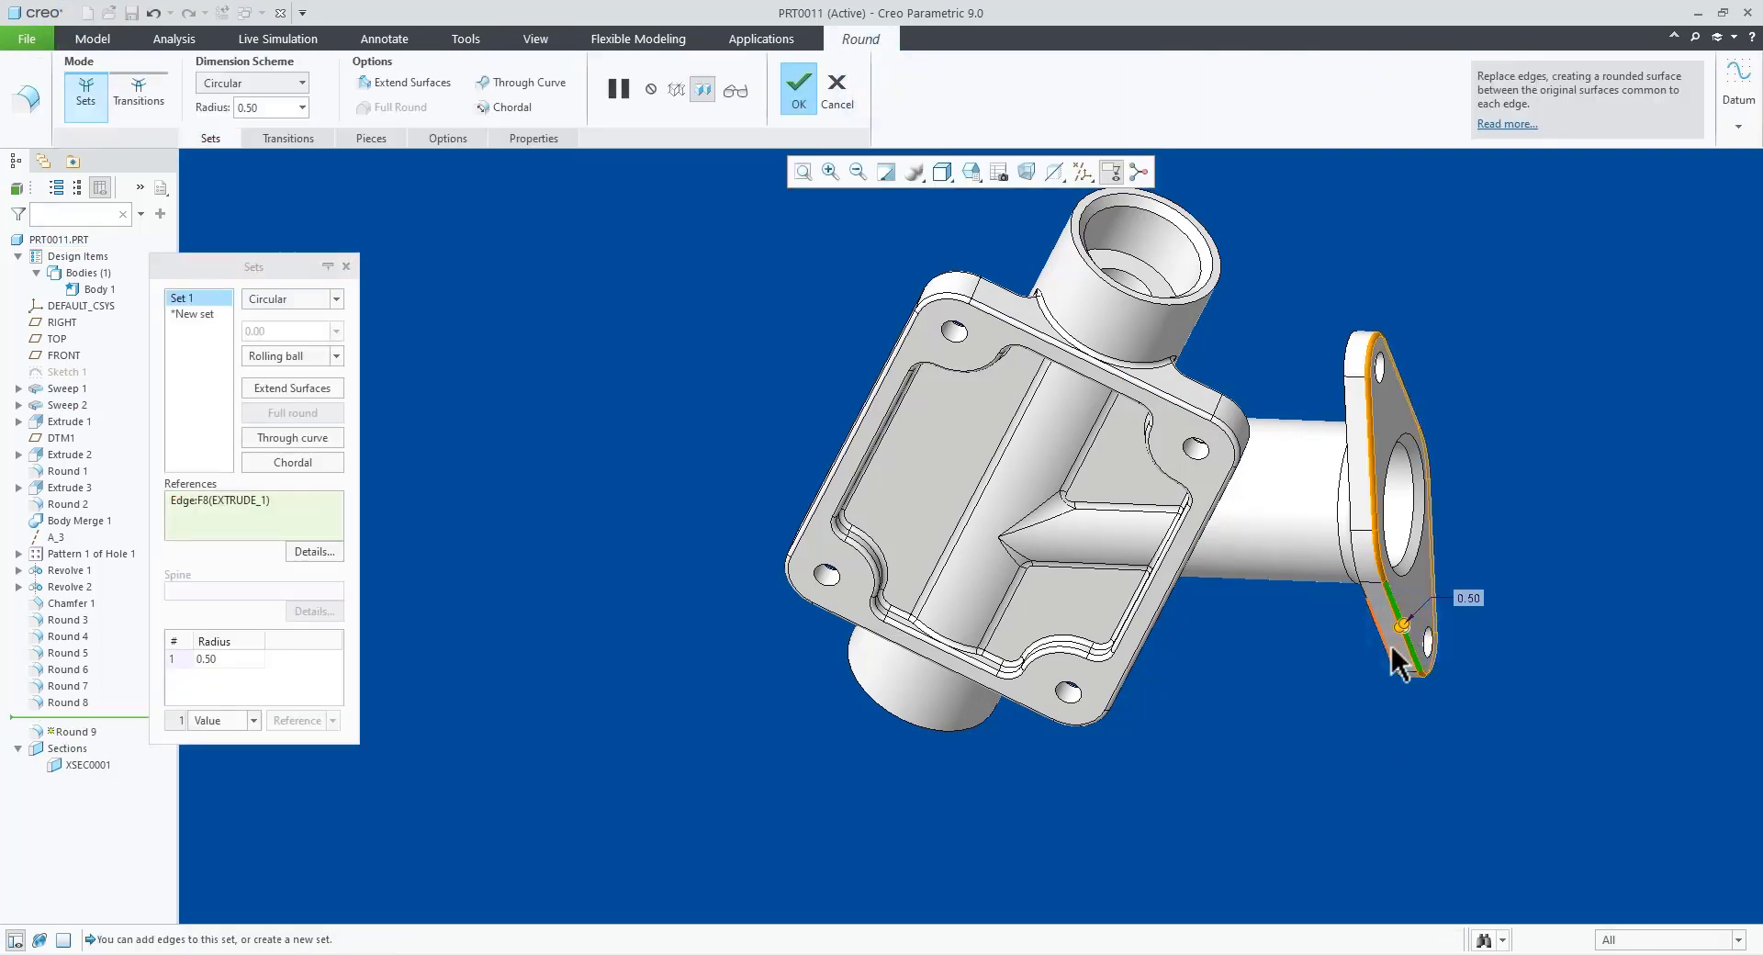
pyautogui.keyDown('ctrl'); pyautogui.click(1383, 654); pyautogui.keyUp('ctrl')
# Step: Add the outer rim at one open end of the main pipe to the round and set the radius to 0.25
pyautogui.moveTo(1299, 680); pyautogui.dragTo(1171, 836, button='middle')
pyautogui.scroll(3, 955, 570)
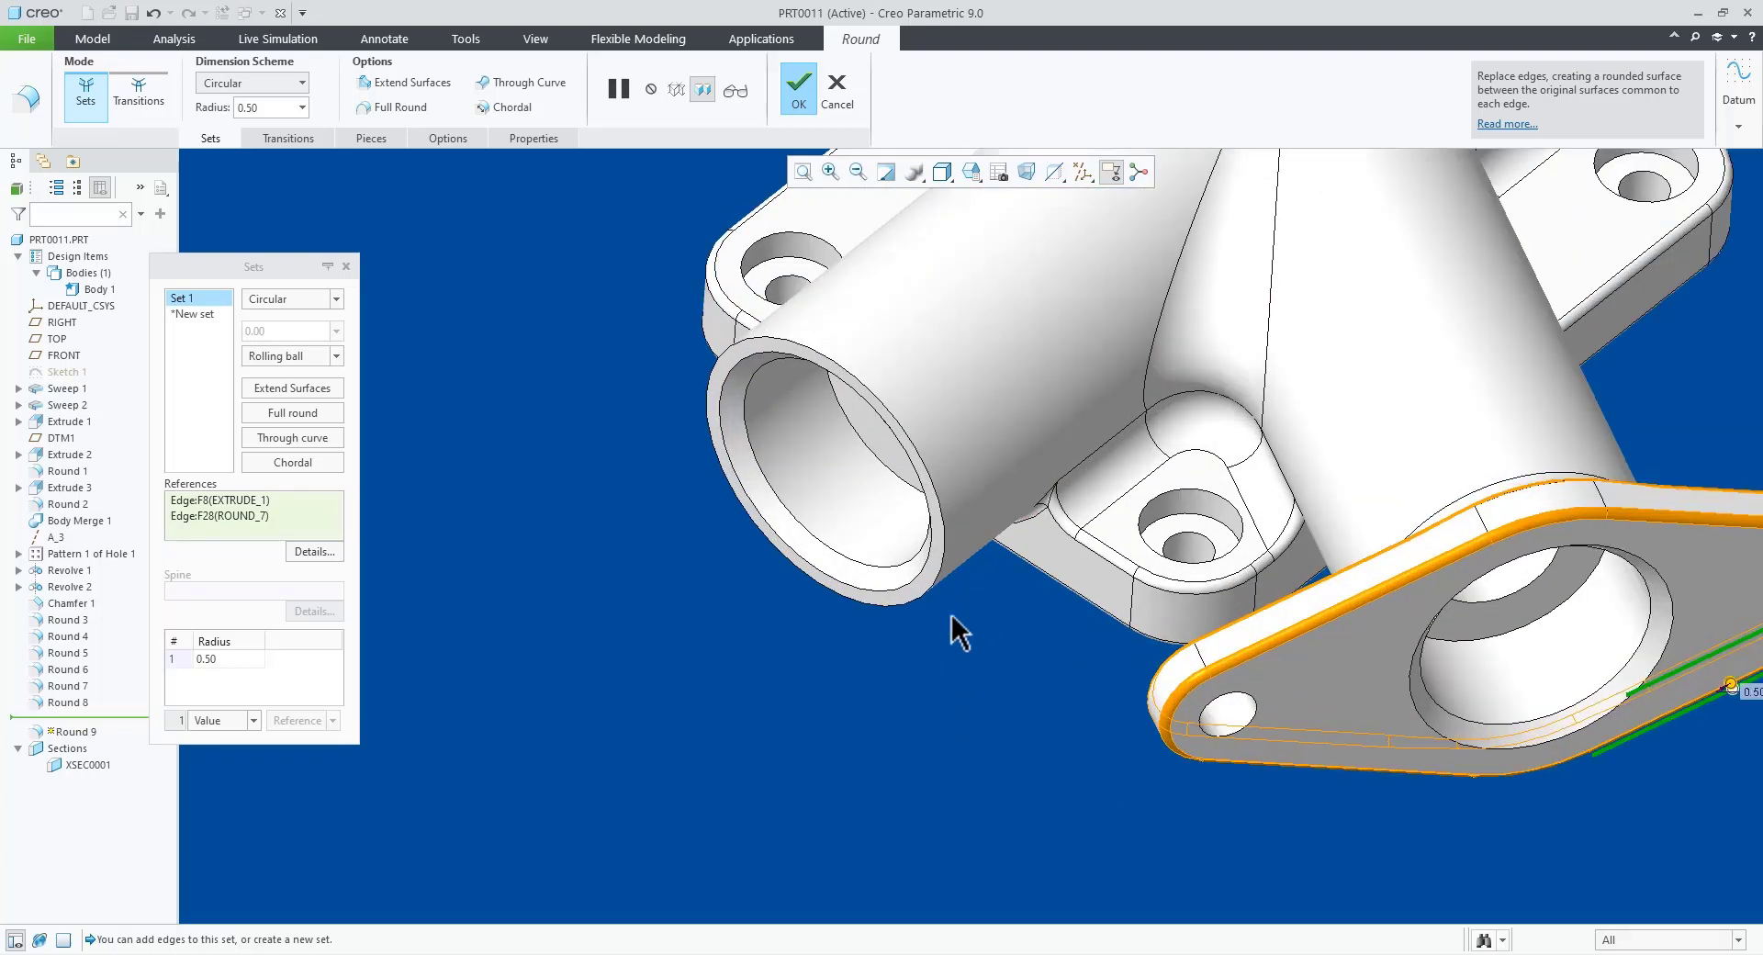
pyautogui.keyDown('ctrl'); pyautogui.click(913, 605); pyautogui.keyUp('ctrl')
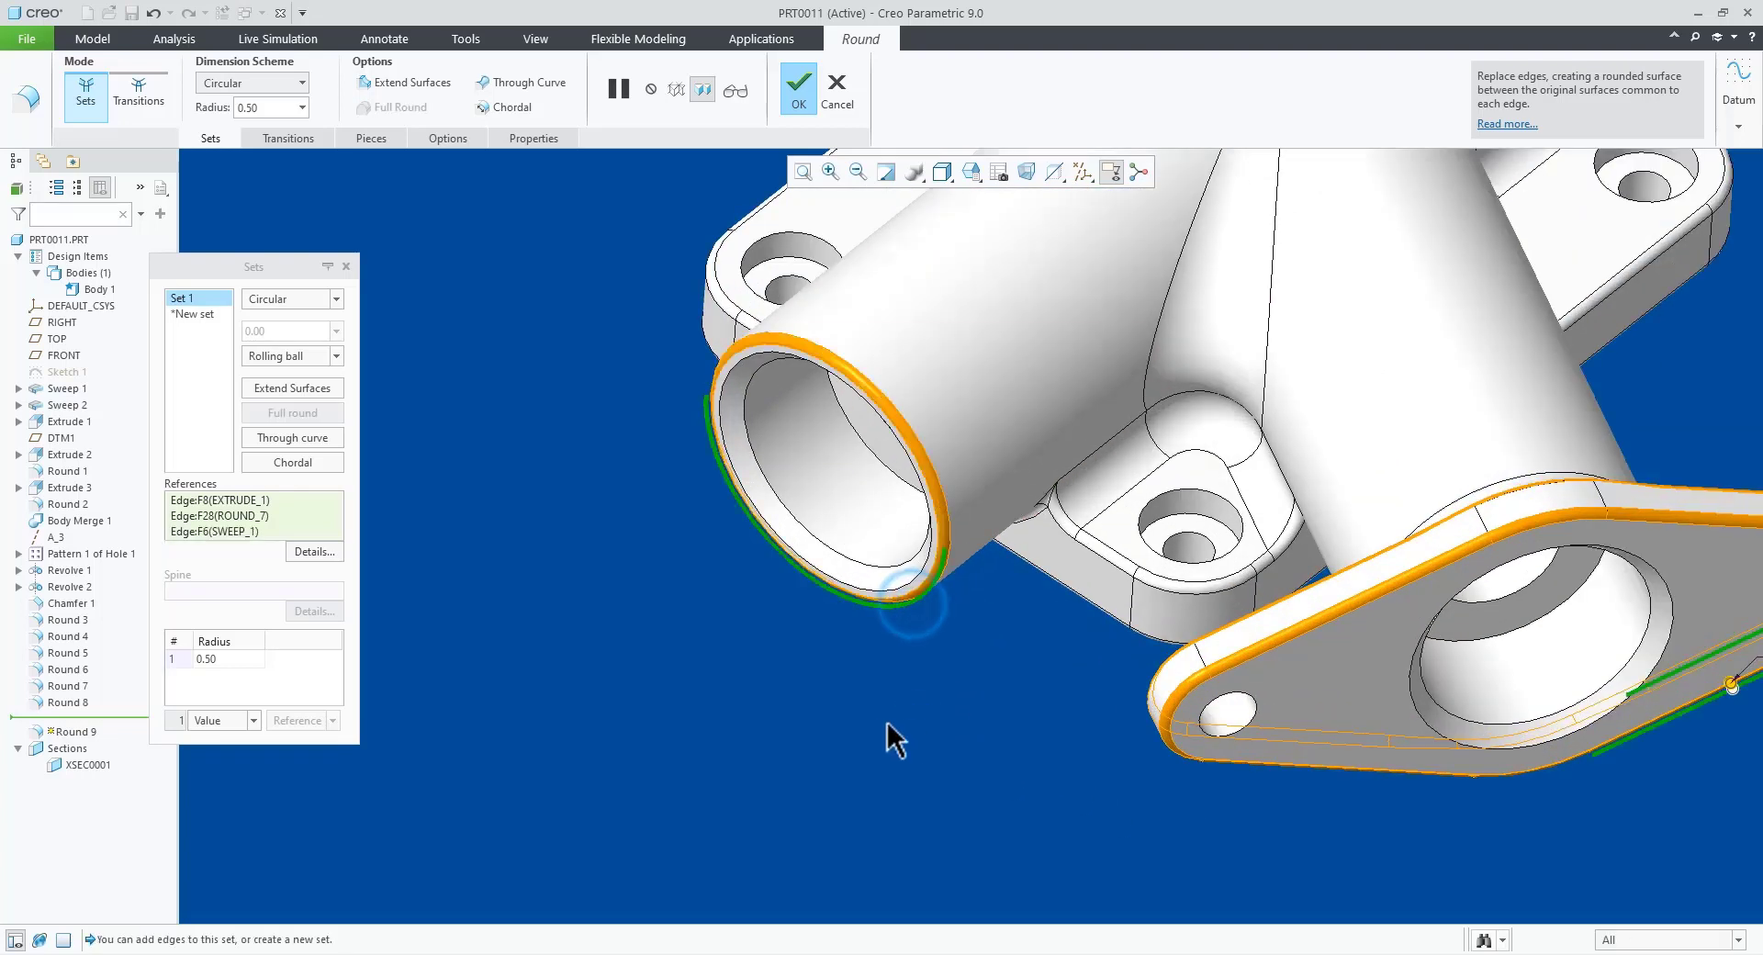
pyautogui.click(233, 659)
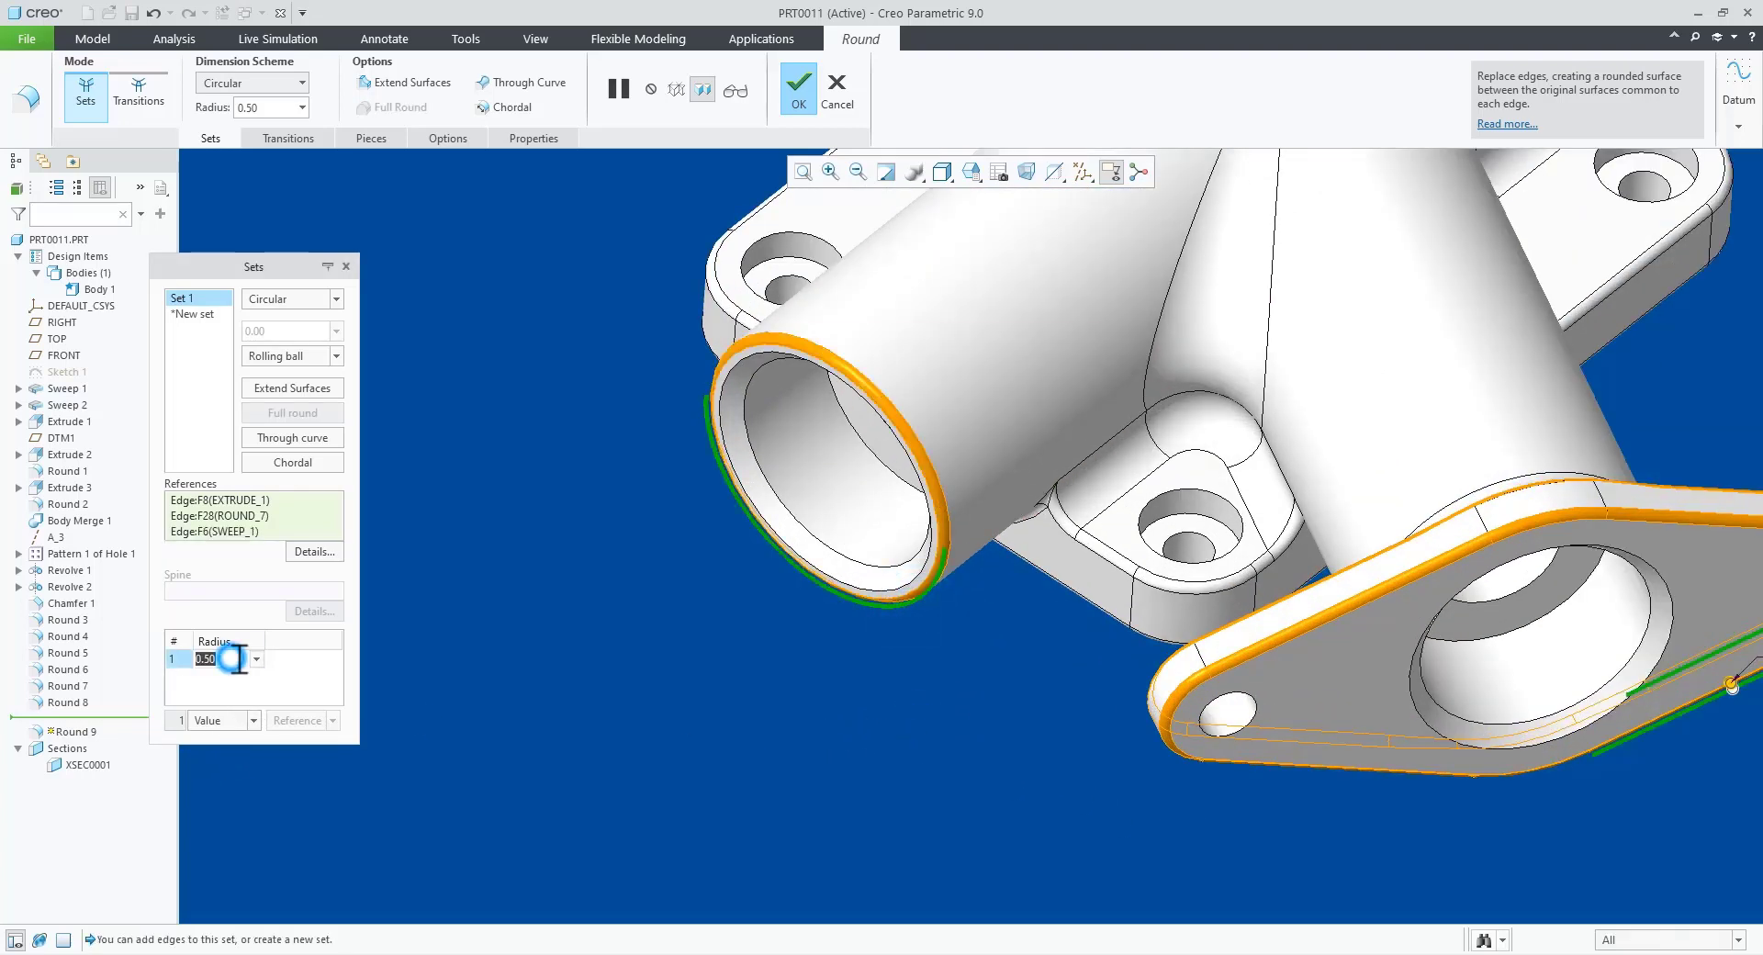
pyautogui.write('0.25')
pyautogui.press('Return')
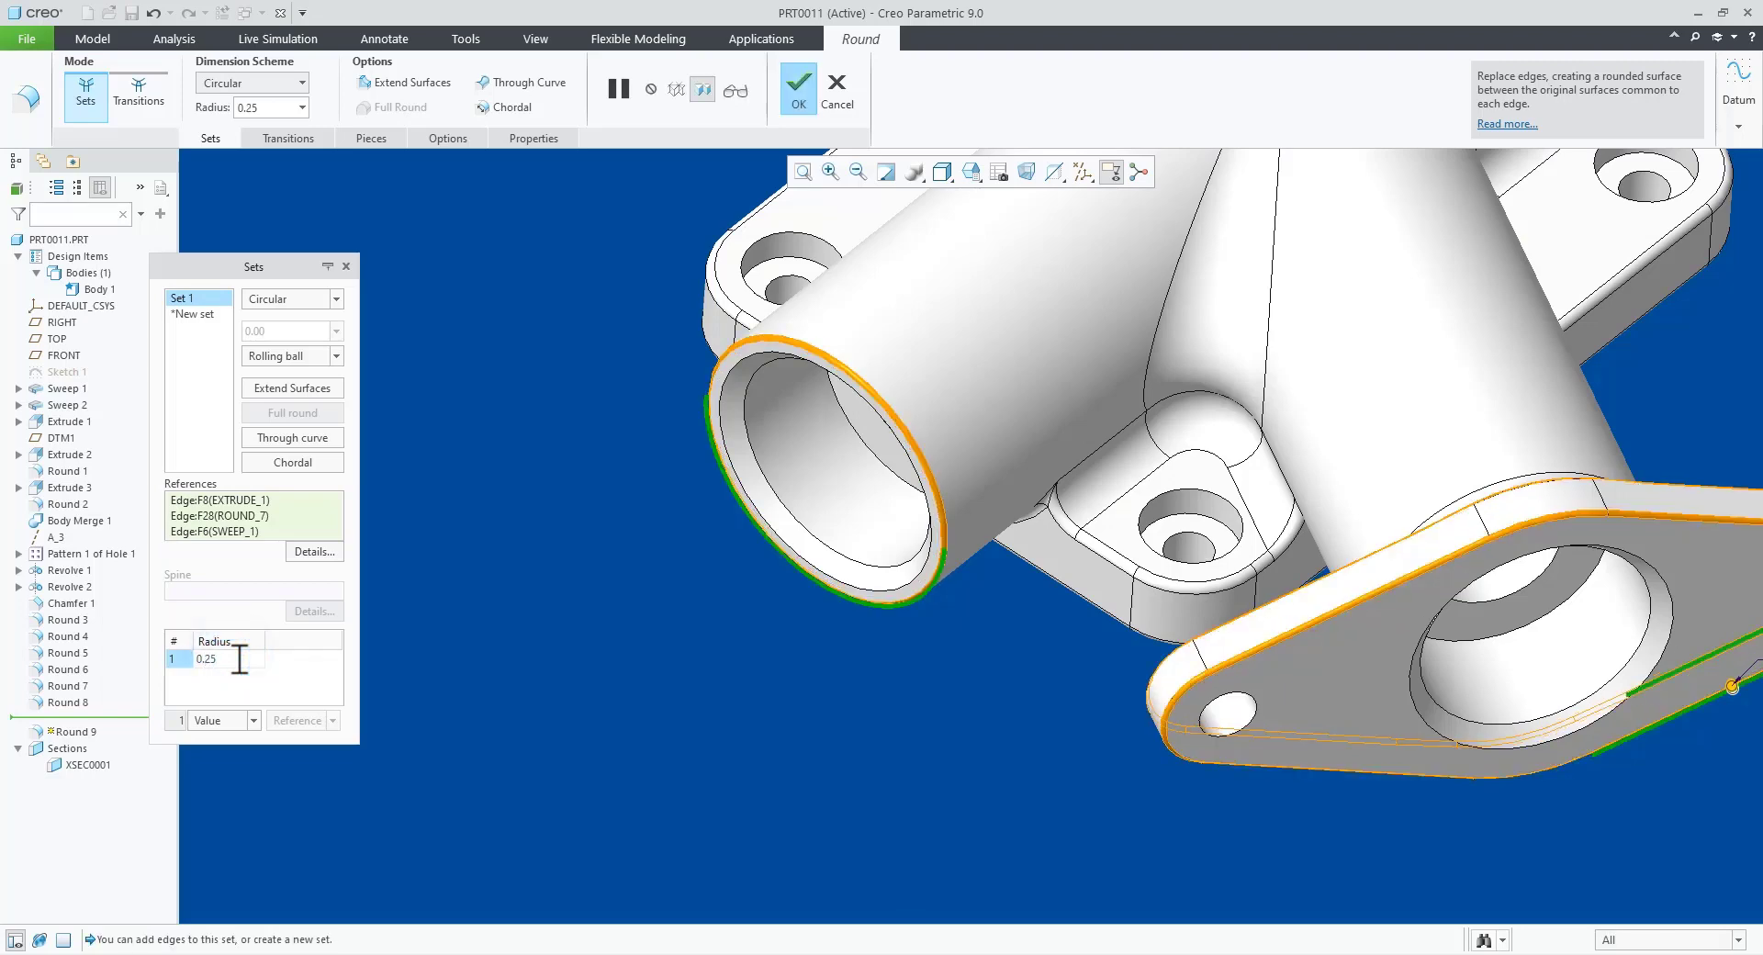
# Step: Add the outer rim at the opposite end of the main pipe to the round set and complete the round
pyautogui.scroll(-5, 897, 444)
pyautogui.moveTo(897, 445)
pyautogui.mouseDown(button='middle')
pyautogui.moveTo(1071, 642)
pyautogui.moveTo(1024, 668)
pyautogui.mouseUp(button='middle')
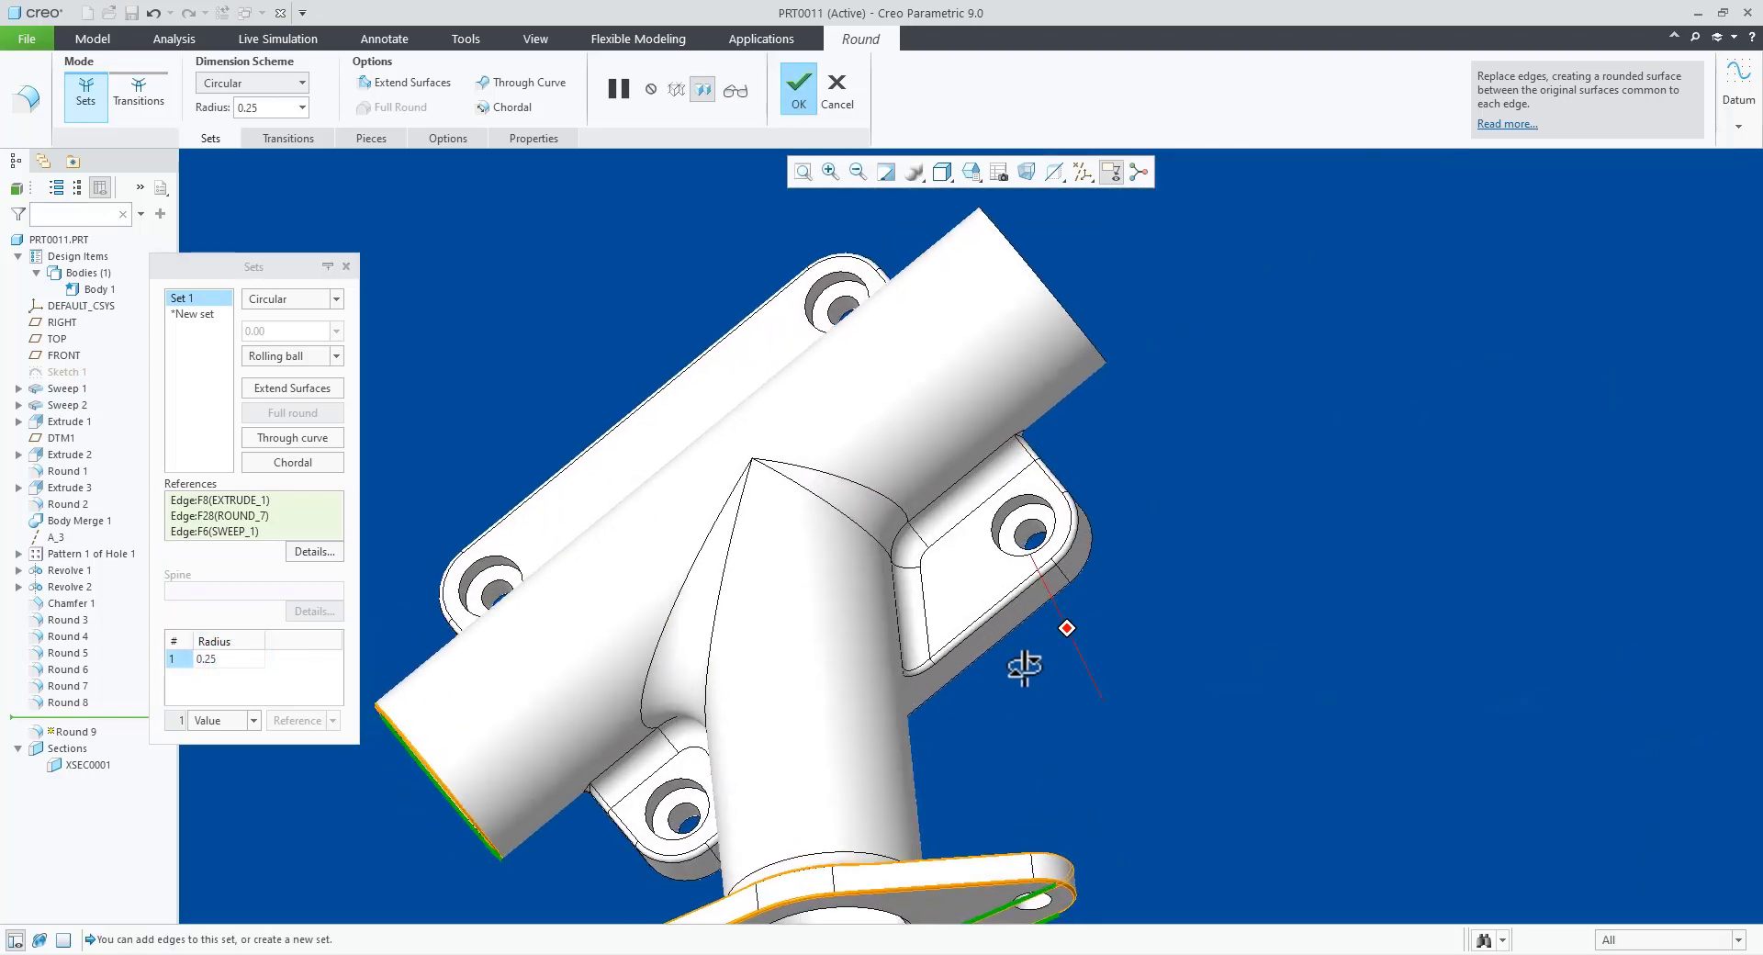
pyautogui.moveTo(1120, 381); pyautogui.dragTo(1106, 365, button='middle')
pyautogui.scroll(5, 1139, 335)
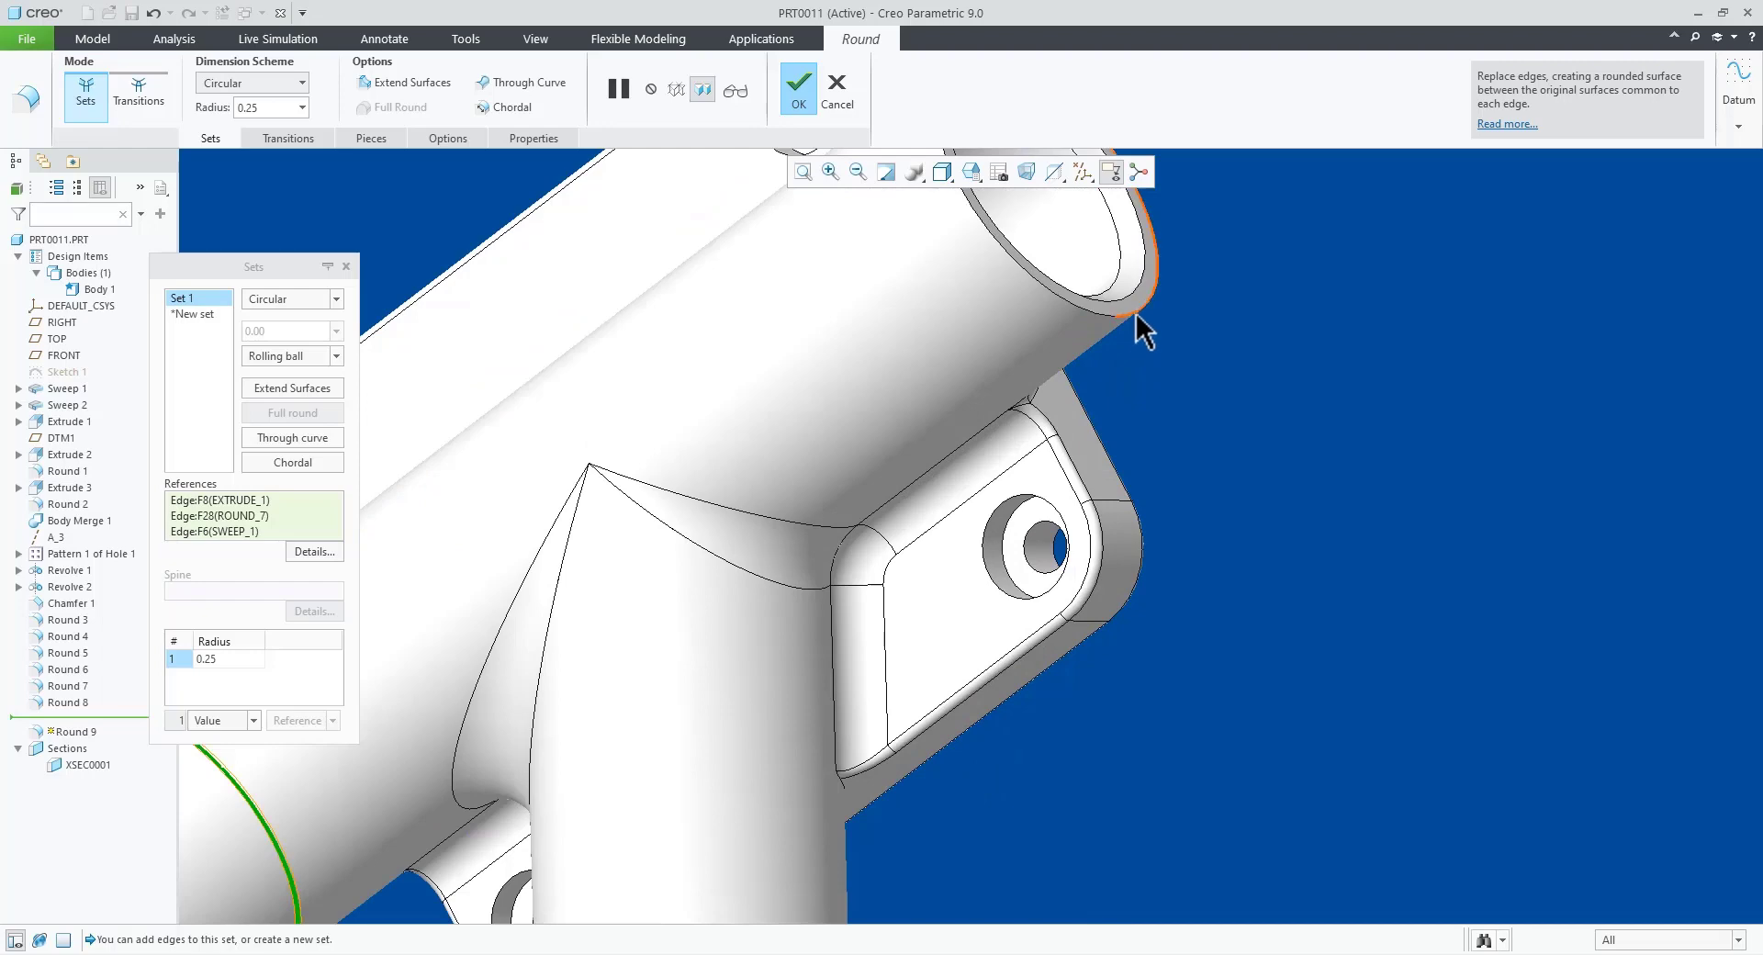
pyautogui.scroll(-5, 1209, 460)
pyautogui.moveTo(1209, 460)
pyautogui.mouseDown(button='middle')
pyautogui.moveTo(1169, 720)
pyautogui.moveTo(1212, 606)
pyautogui.moveTo(1251, 582)
pyautogui.moveTo(1267, 602)
pyautogui.mouseUp(button='middle')
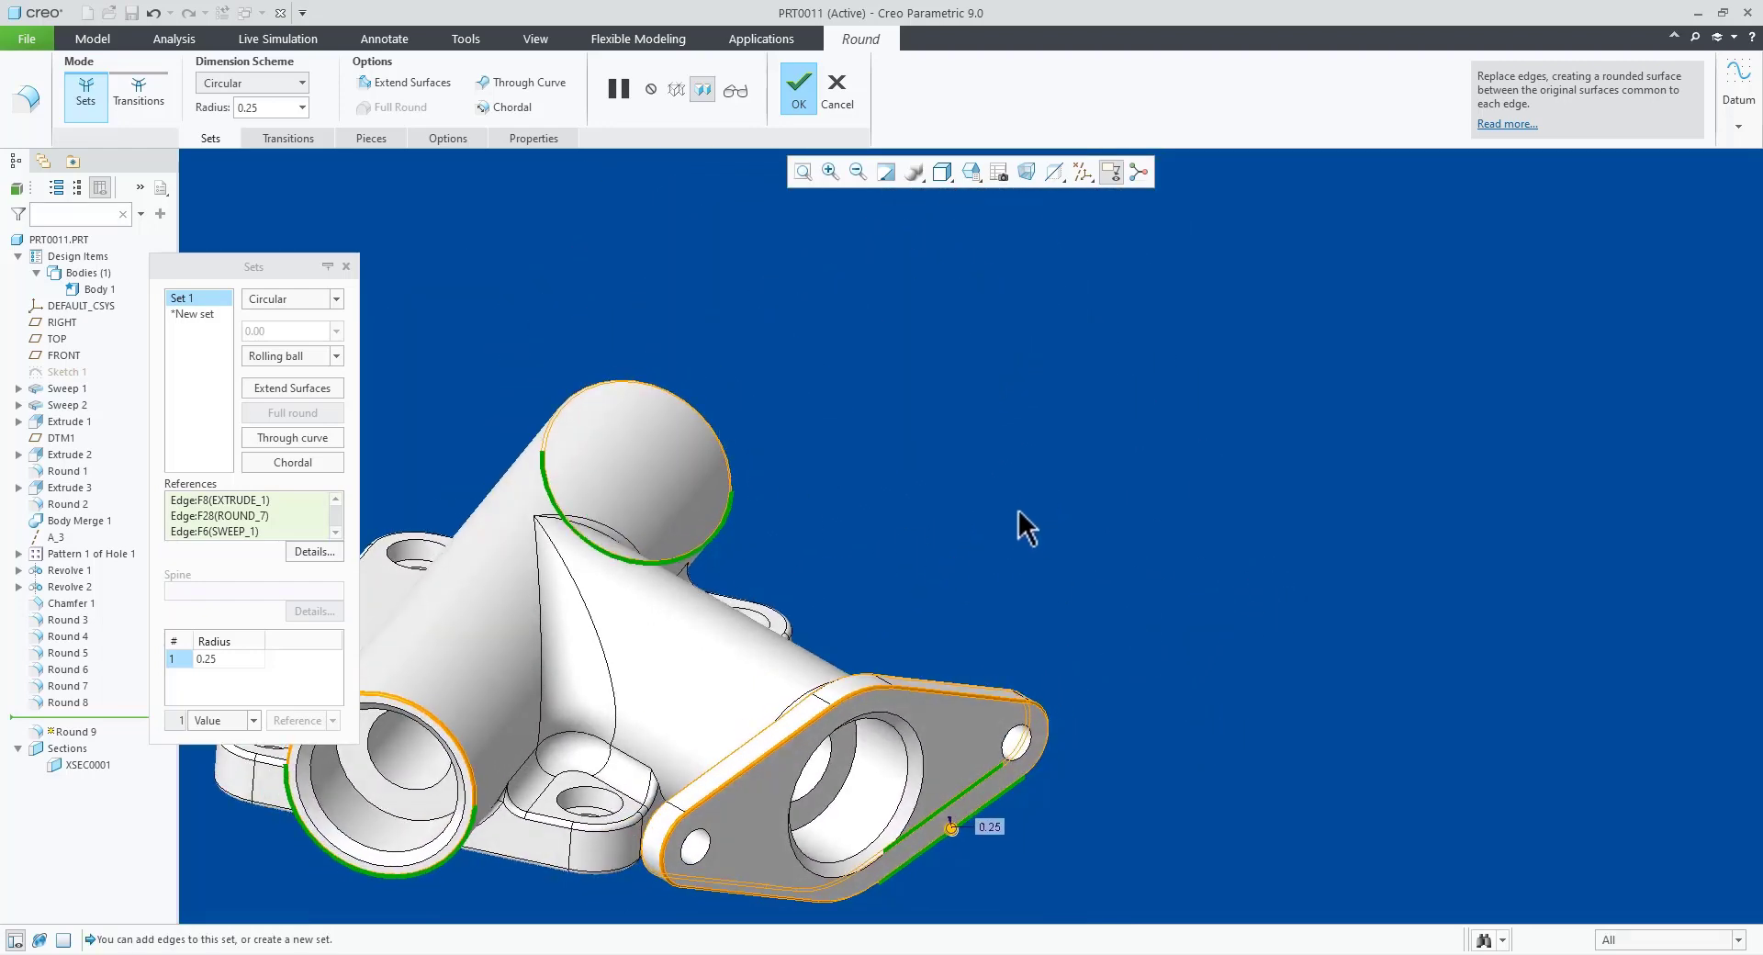
pyautogui.scroll(-3, 1018, 510)
pyautogui.click(1047, 512)
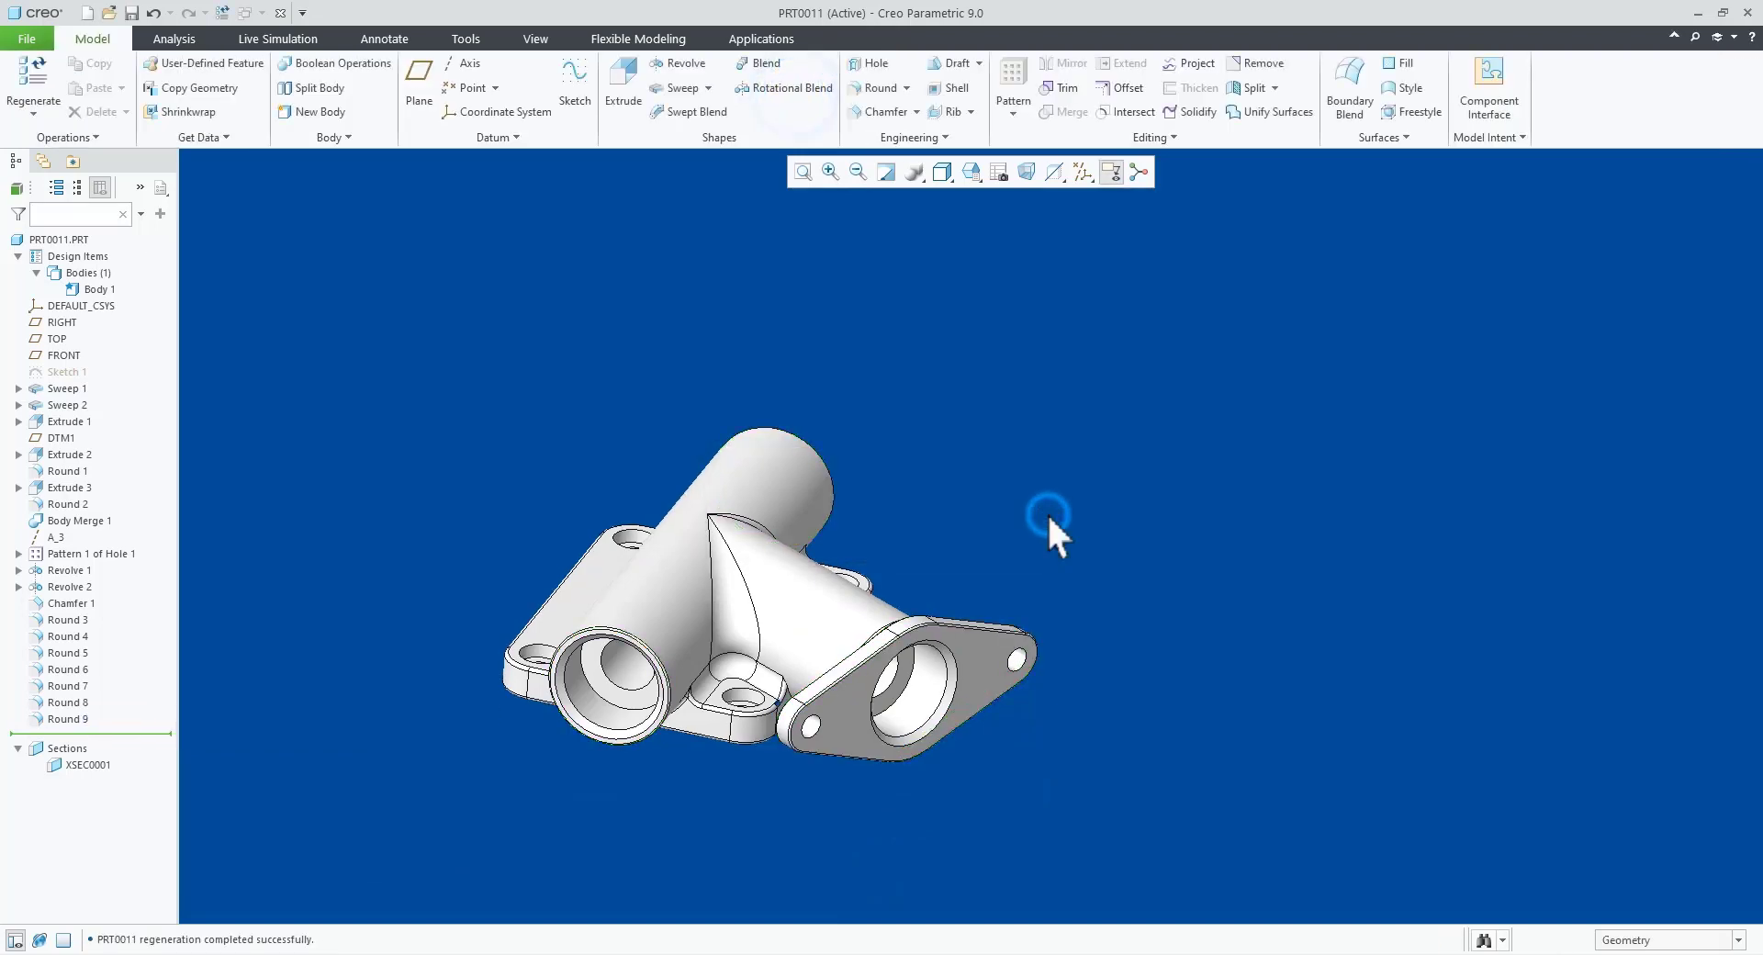
# Step: Save the part PRT0011.PRT to the Section 15 folder
pyautogui.moveTo(1047, 513); pyautogui.dragTo(1051, 523, button='middle')
pyautogui.hotkey('ctrl', 's')
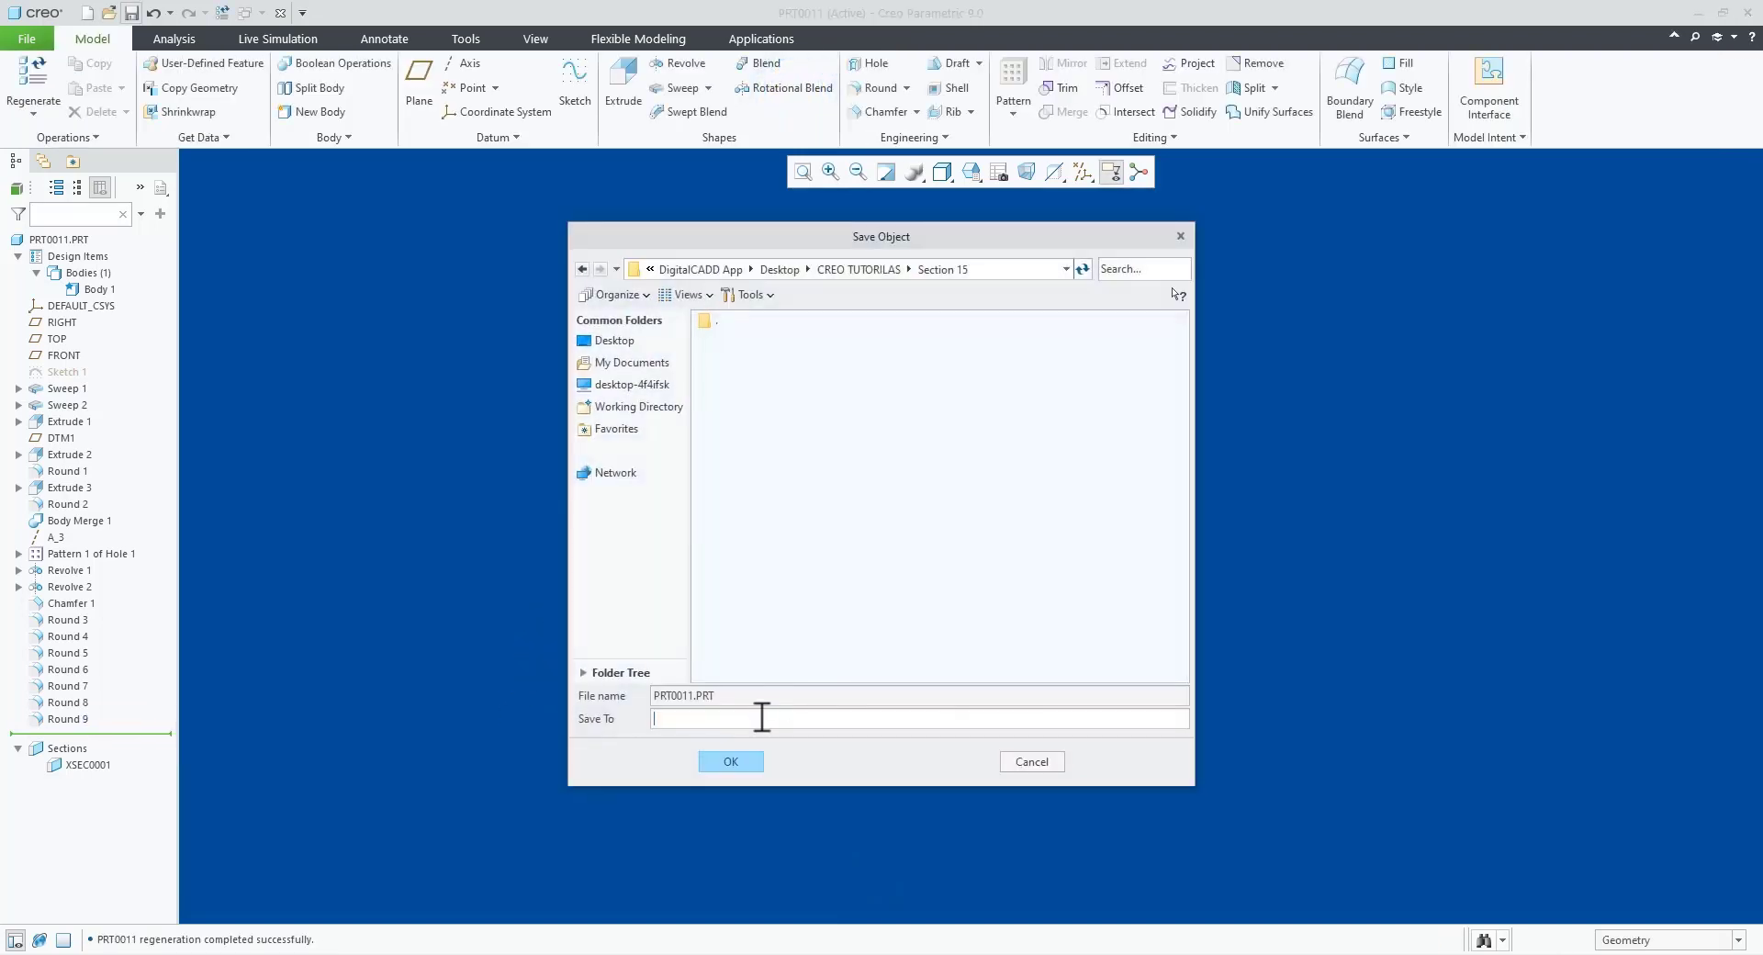
pyautogui.click(747, 768)
# Step: Reopen the revolved cut that forms the branch pipe's stepped bore, inspect its section sketch, and accept the sketch and feature
pyautogui.scroll(-4, 866, 568)
pyautogui.moveTo(918, 720)
pyautogui.mouseDown(button='middle')
pyautogui.moveTo(1032, 660)
pyautogui.moveTo(881, 671)
pyautogui.moveTo(949, 575)
pyautogui.moveTo(1035, 362)
pyautogui.moveTo(910, 720)
pyautogui.moveTo(936, 693)
pyautogui.moveTo(909, 698)
pyautogui.mouseUp(button='middle')
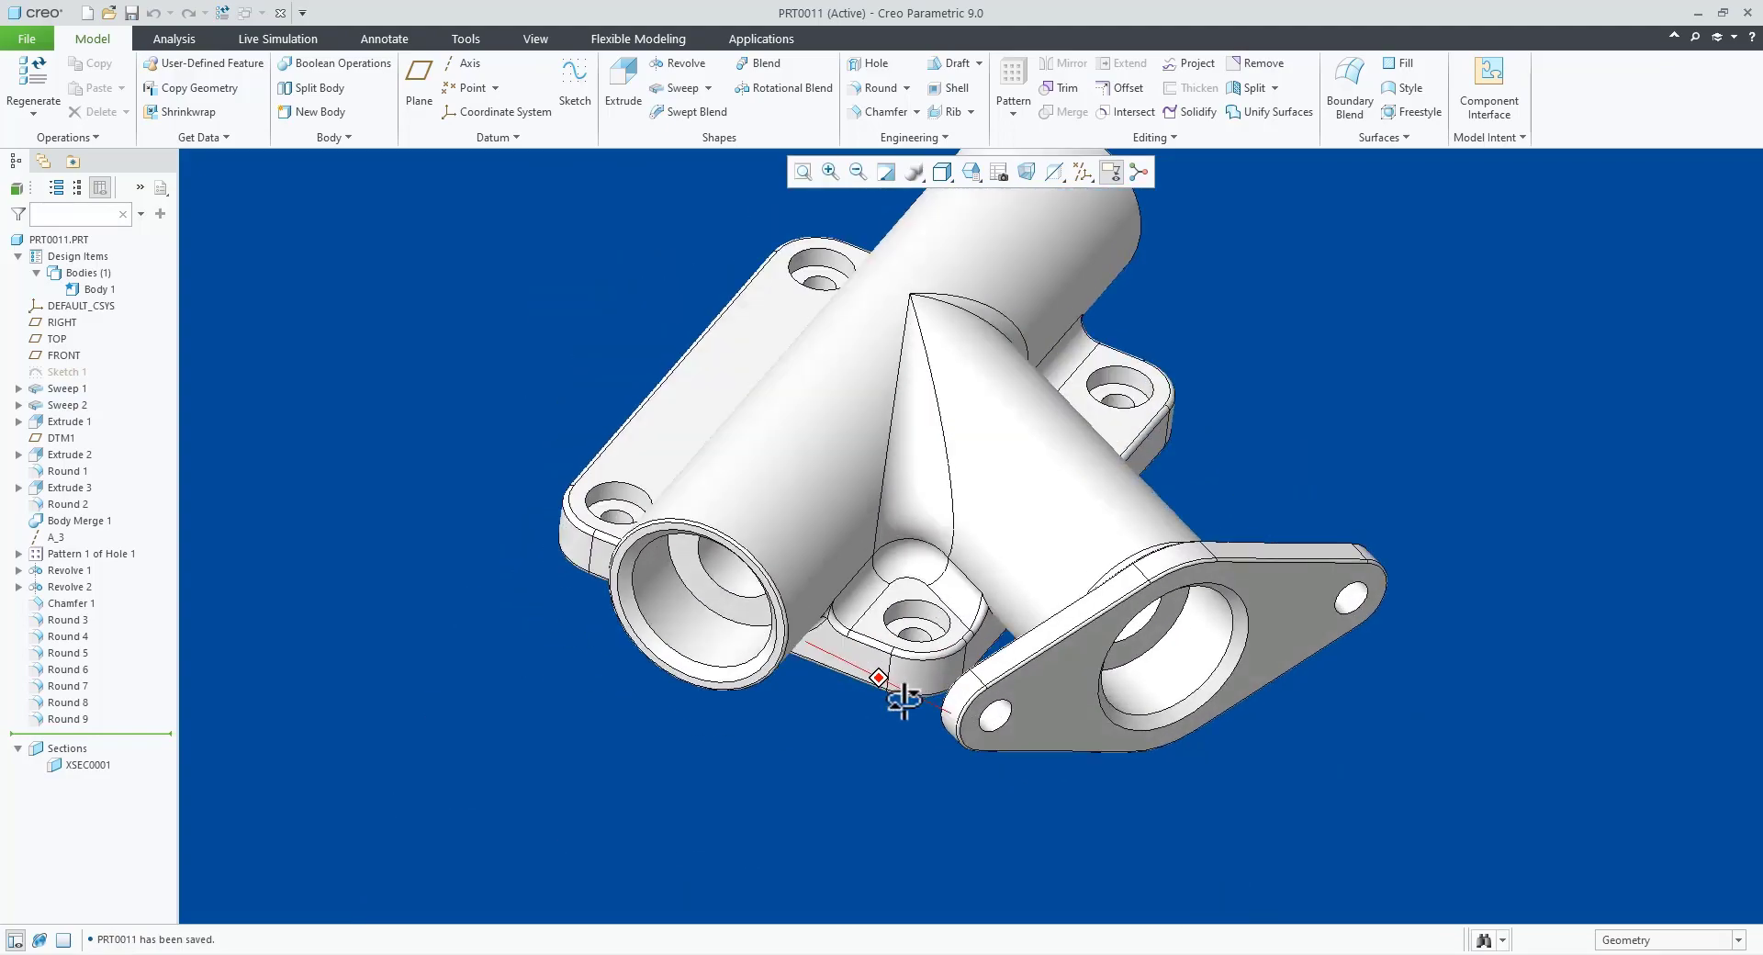
pyautogui.click(1166, 648)
pyautogui.click(1208, 562)
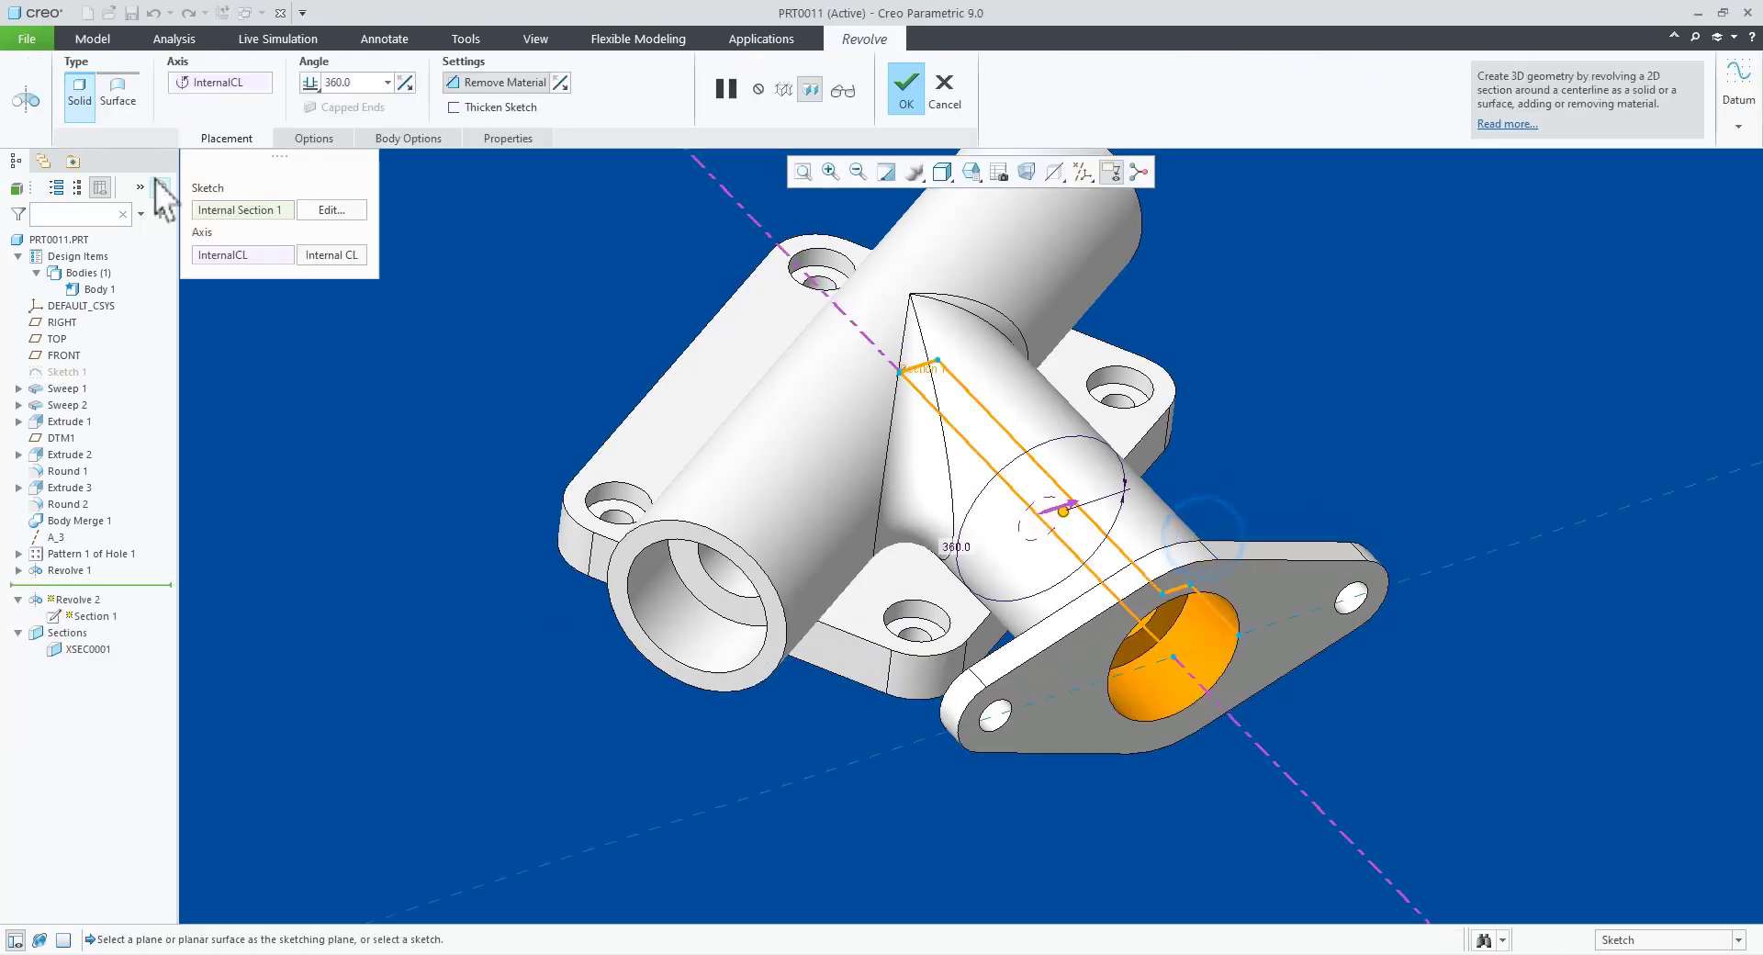
pyautogui.click(329, 210)
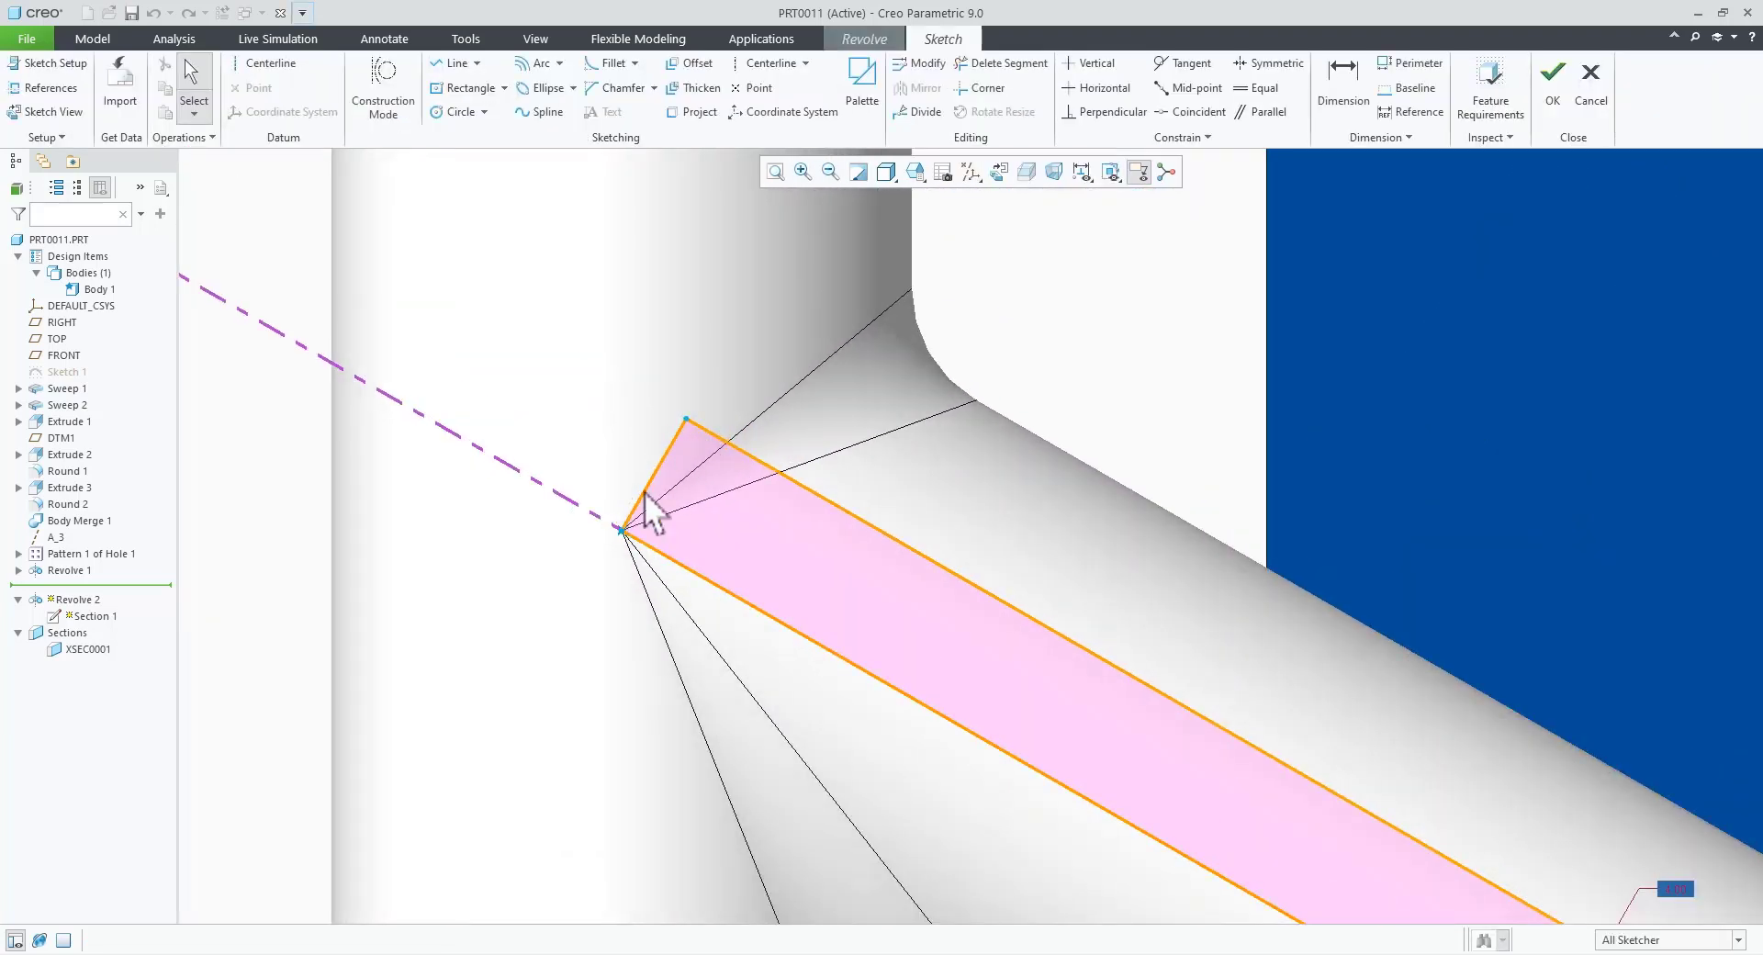
pyautogui.scroll(3, 650, 496)
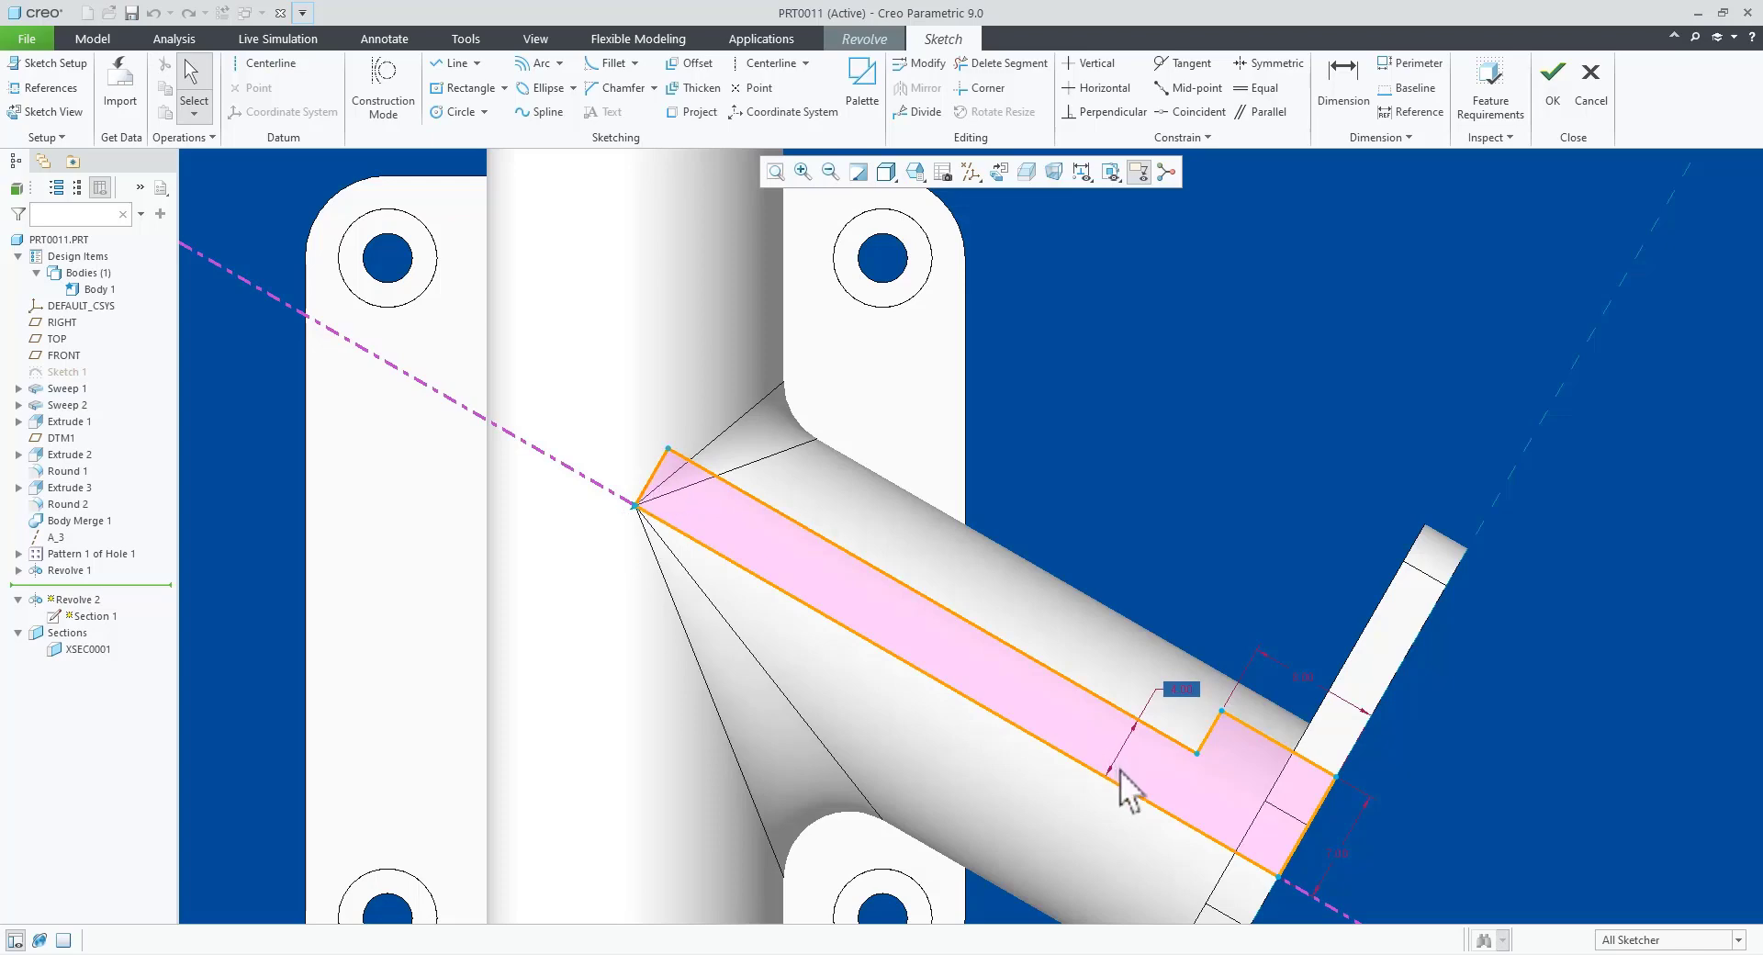
pyautogui.click(1552, 84)
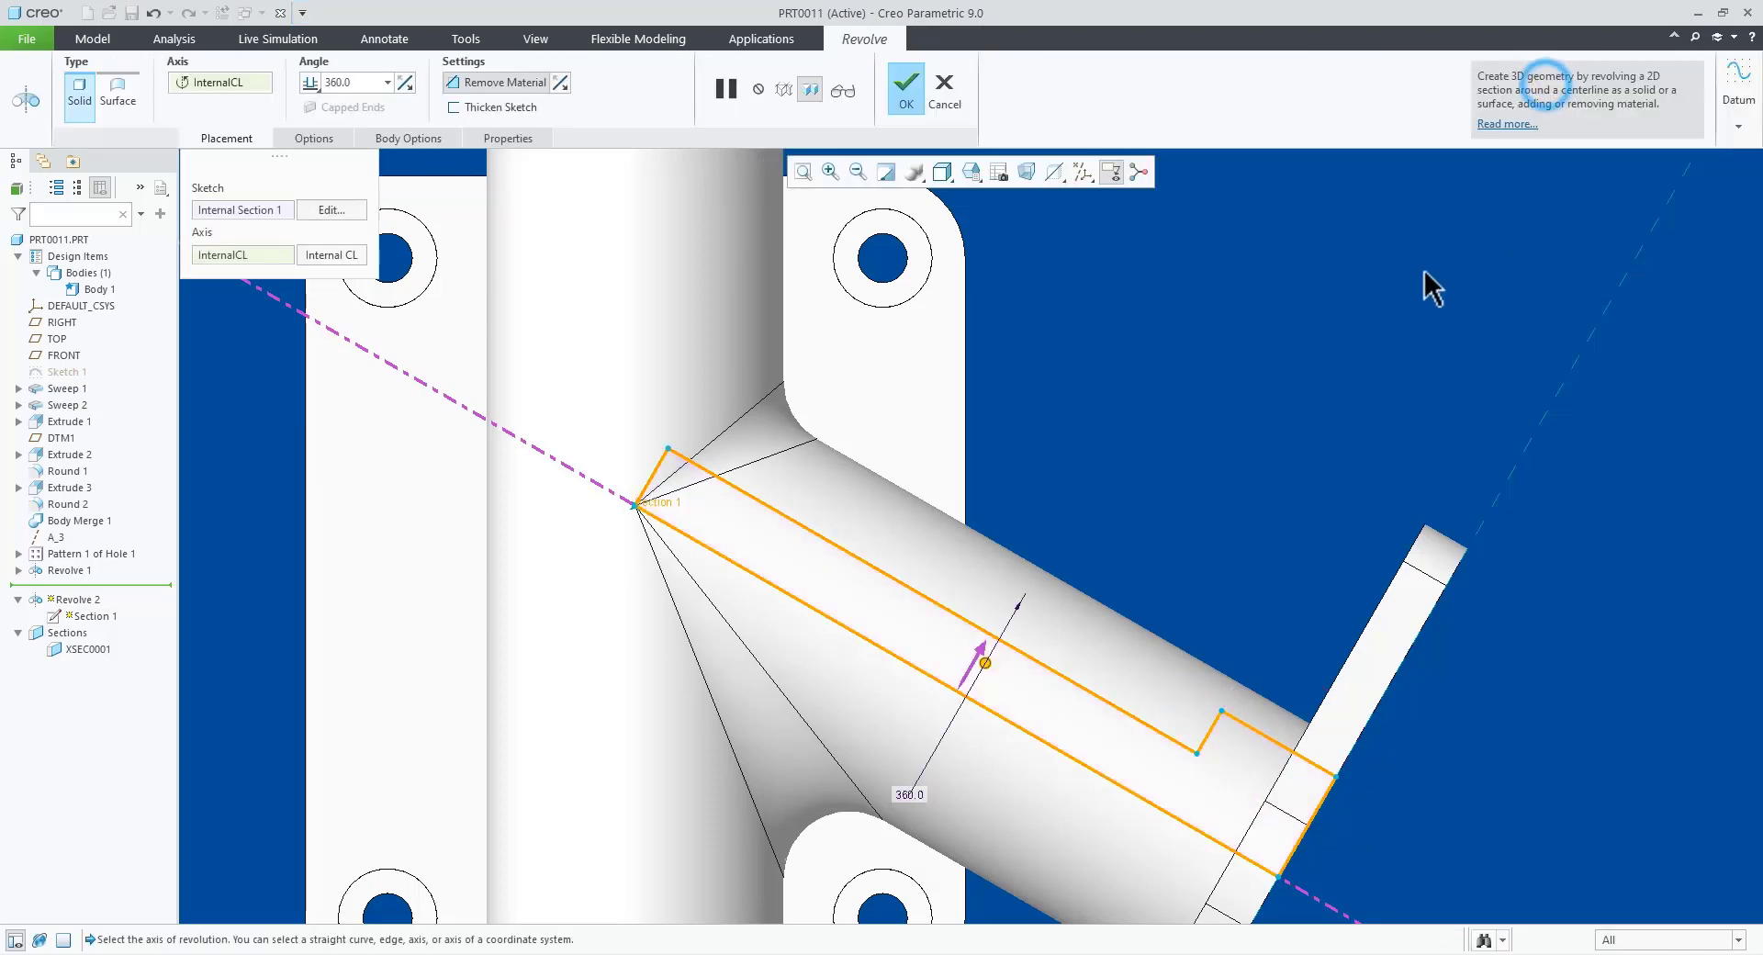
pyautogui.click(906, 92)
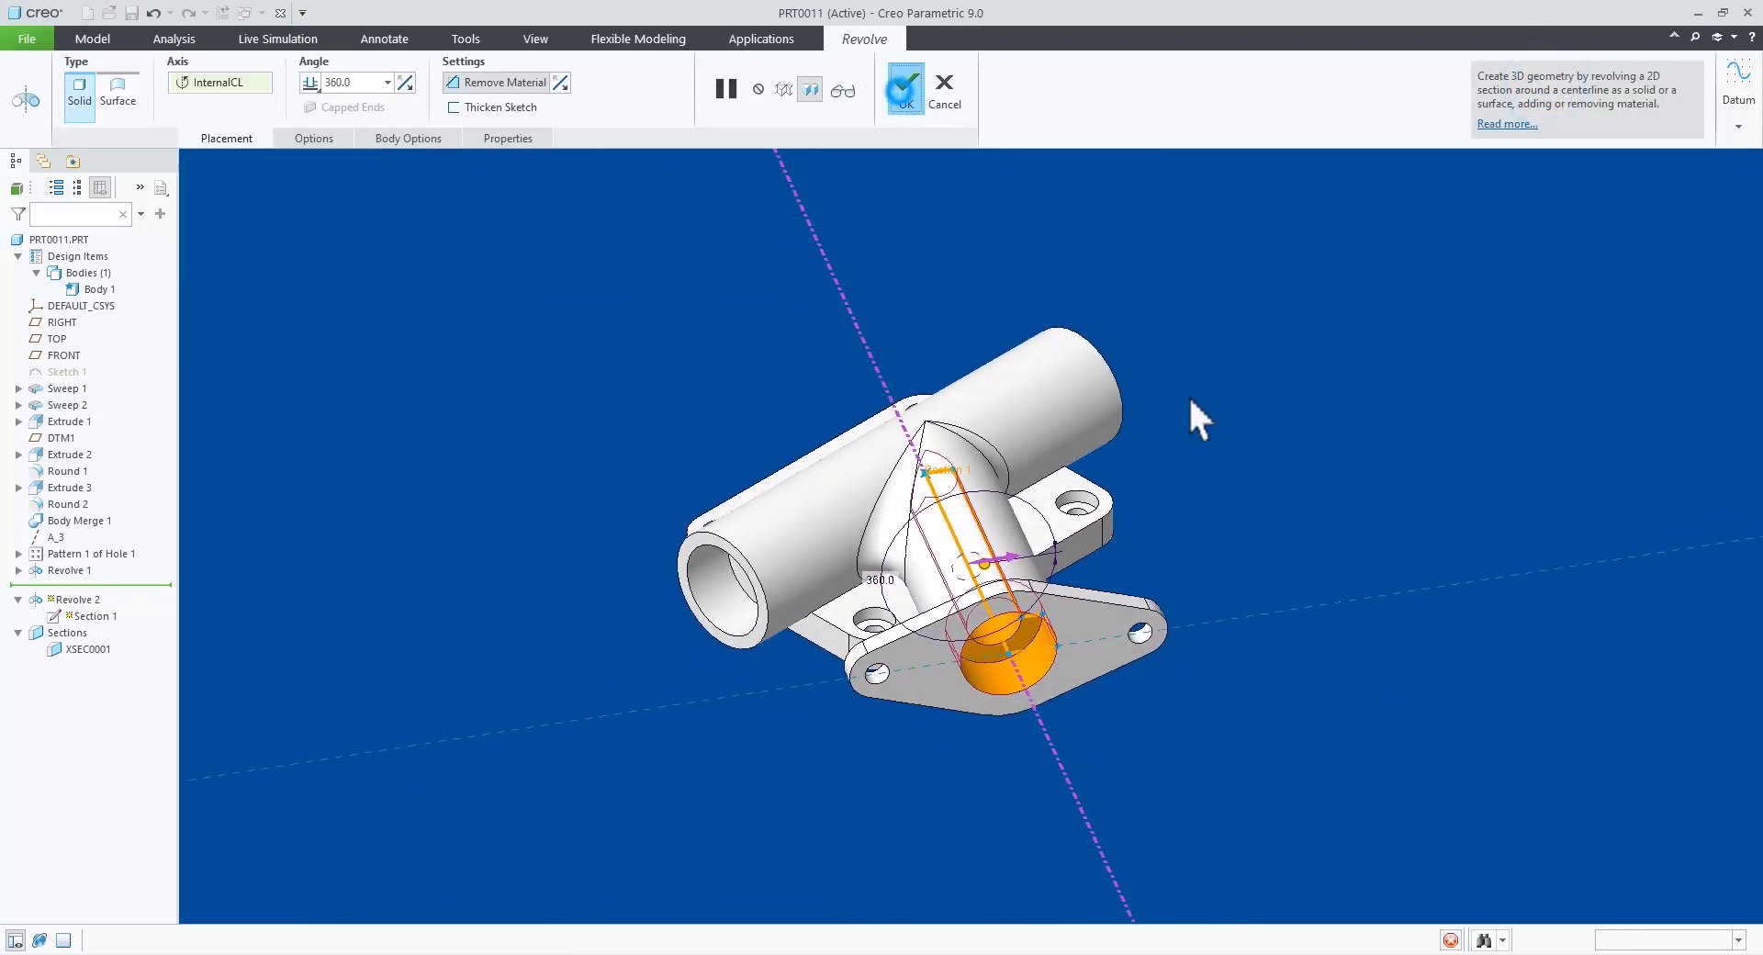